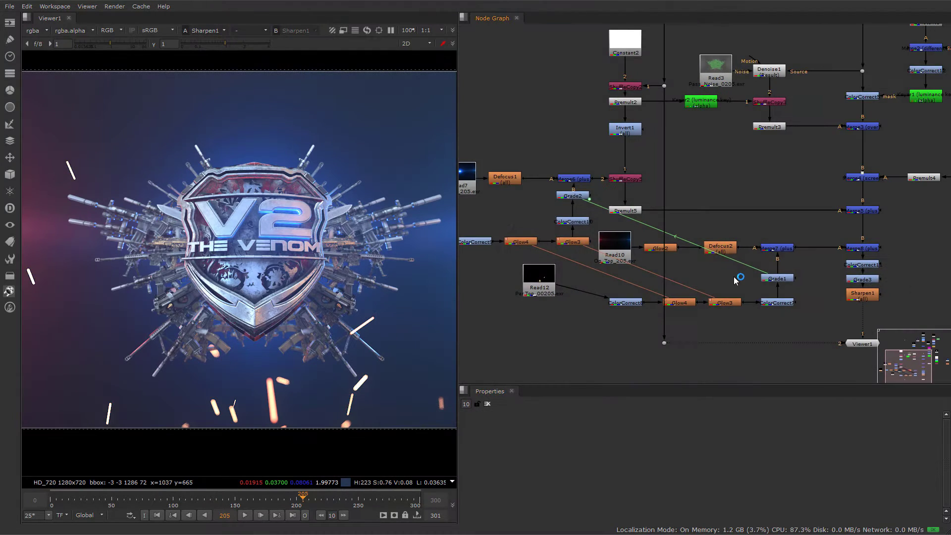
# - Examine the rendered shield composite and the overall node tree from the particle branches up to the render passes
pyautogui.moveTo(304, 405); pyautogui.dragTo(378, 381, button='middle')
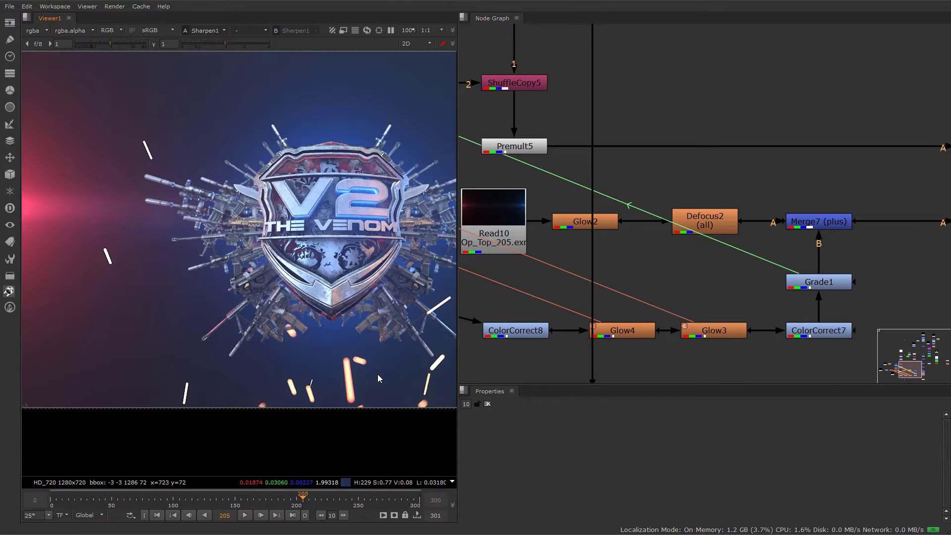
pyautogui.scroll(-2, 377, 374)
pyautogui.scroll(-3, 842, 277)
pyautogui.moveTo(921, 279); pyautogui.dragTo(813, 282, button='middle')
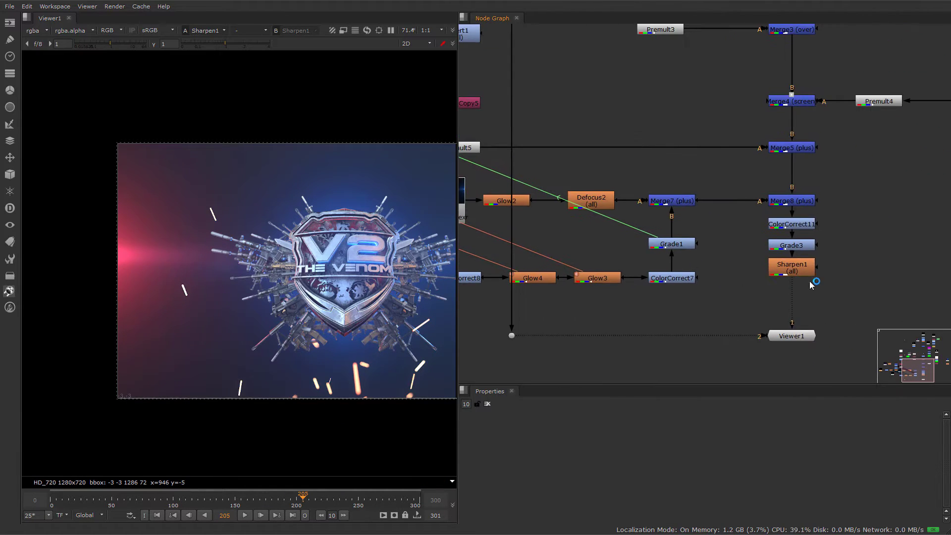
pyautogui.scroll(4, 797, 286)
pyautogui.scroll(-4, 770, 273)
pyautogui.scroll(3, 449, 288)
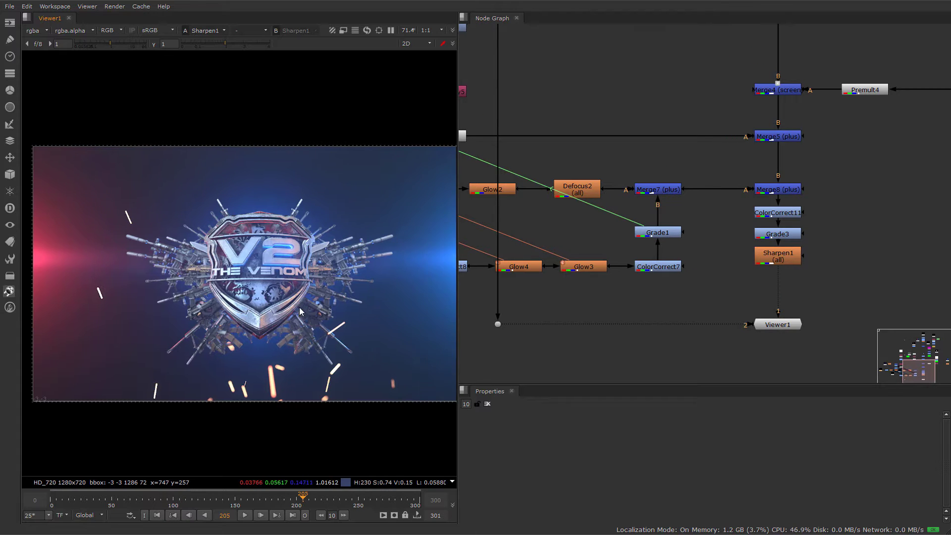
pyautogui.moveTo(775, 288); pyautogui.dragTo(812, 302, button='middle')
pyautogui.scroll(-5, 813, 301)
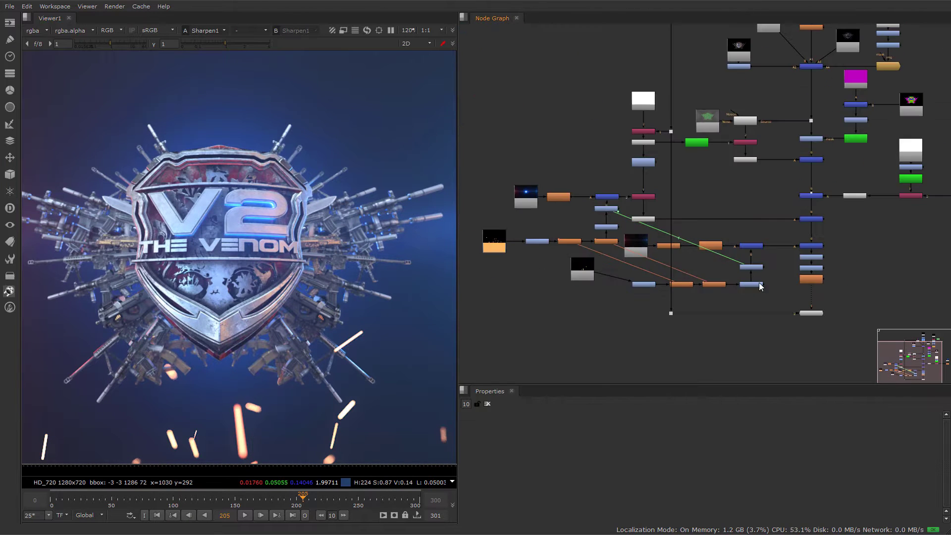
pyautogui.scroll(4, 778, 282)
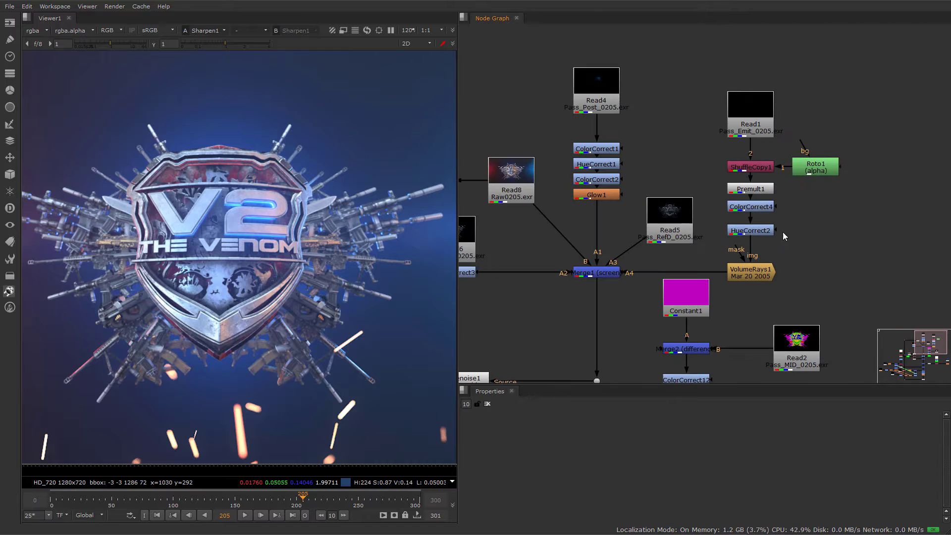
# - Examine the emission pass branch with Read1, Roto1, ShuffleCopy1 and Premult1, and how it feeds the Merge1 screen node
pyautogui.moveTo(705, 132); pyautogui.dragTo(825, 173)
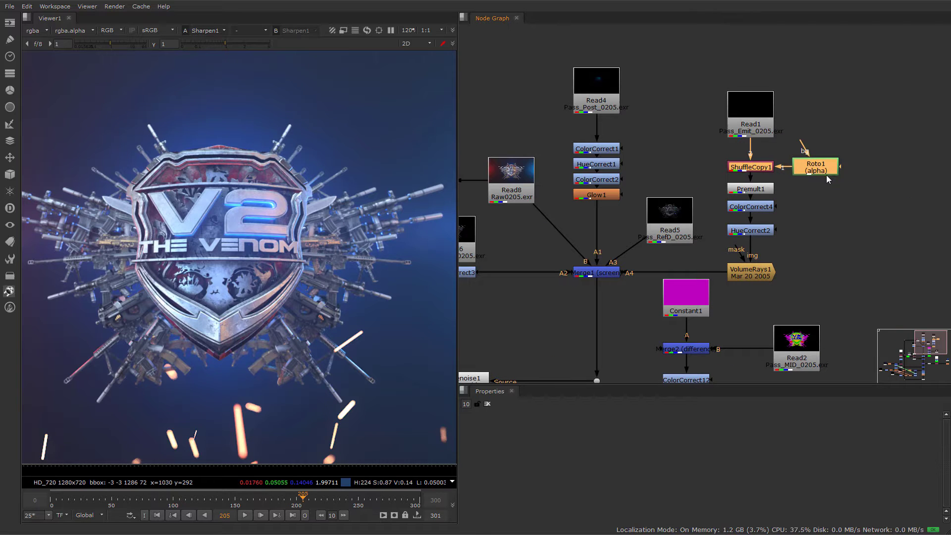
pyautogui.scroll(4, 854, 216)
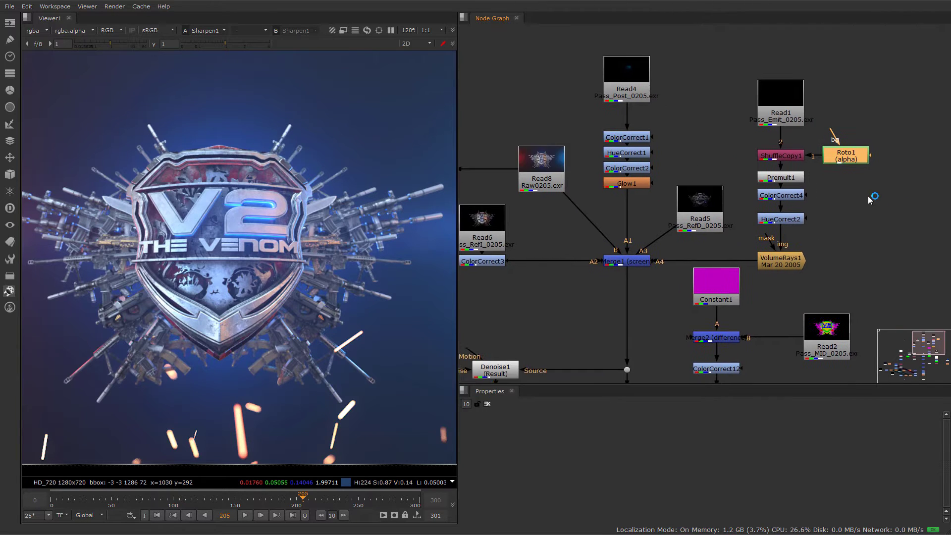
pyautogui.moveTo(695, 114); pyautogui.dragTo(840, 200)
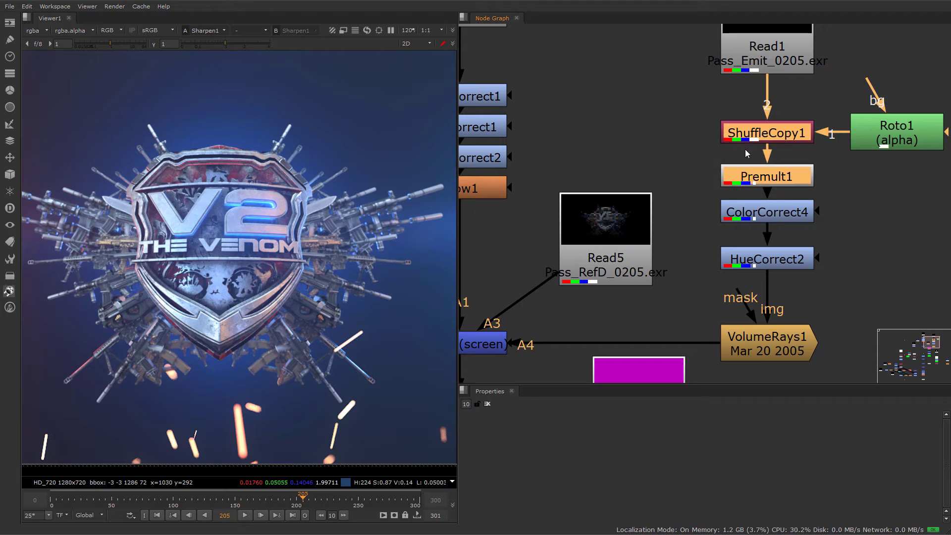
pyautogui.scroll(-2, 765, 146)
pyautogui.scroll(-5, 783, 187)
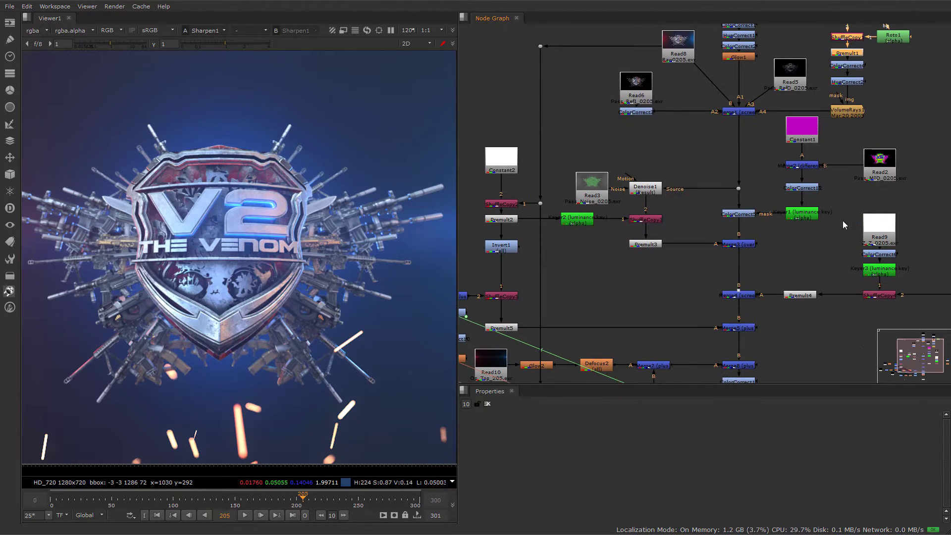
pyautogui.scroll(5, 883, 151)
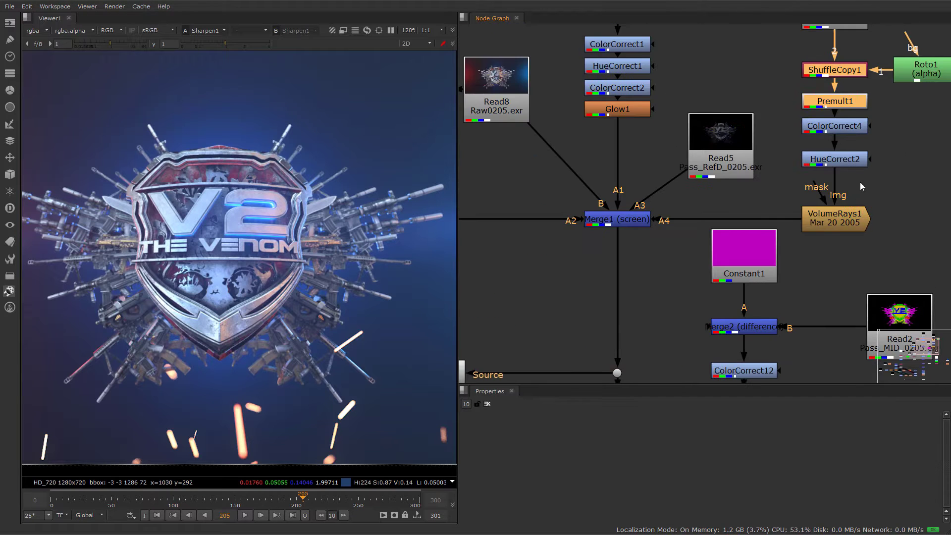
pyautogui.scroll(-3, 868, 122)
pyautogui.scroll(2, 862, 171)
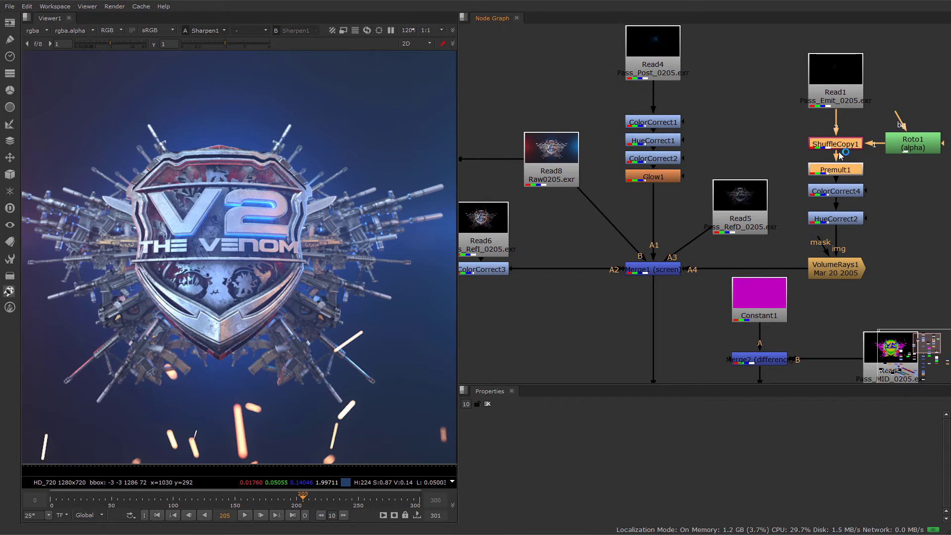
pyautogui.scroll(-3, 841, 155)
pyautogui.scroll(3, 863, 149)
pyautogui.scroll(-3, 874, 169)
pyautogui.scroll(2, 854, 149)
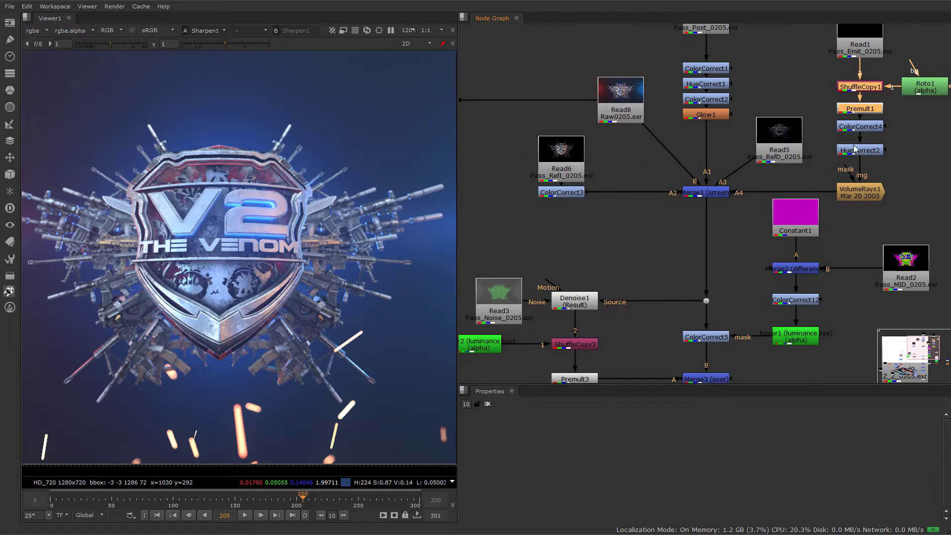
pyautogui.scroll(-4, 854, 148)
pyautogui.moveTo(822, 249); pyautogui.dragTo(833, 206, button='middle')
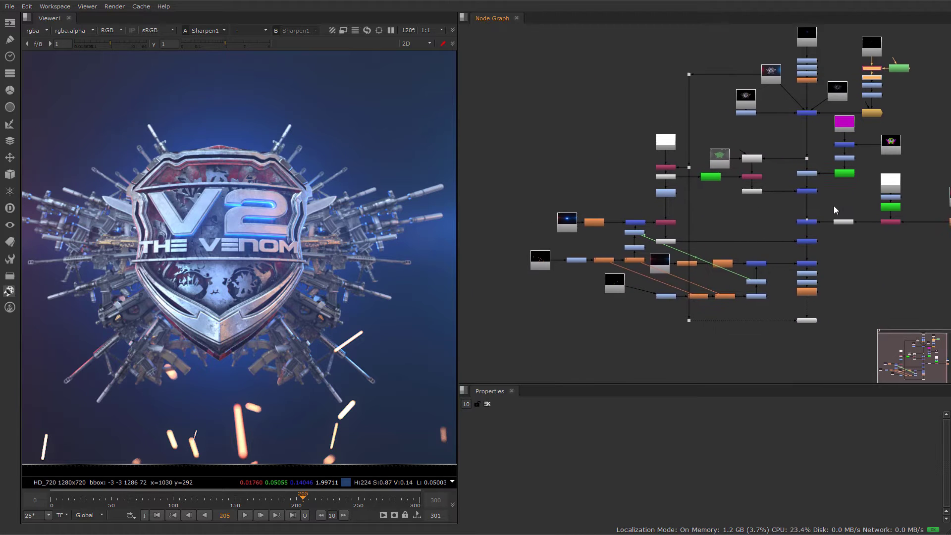
# - Reposition the Read12 top-particle node so it lines up in front of ColorCorrect8
pyautogui.scroll(5, 771, 268)
pyautogui.moveTo(680, 265); pyautogui.dragTo(842, 262, button='middle')
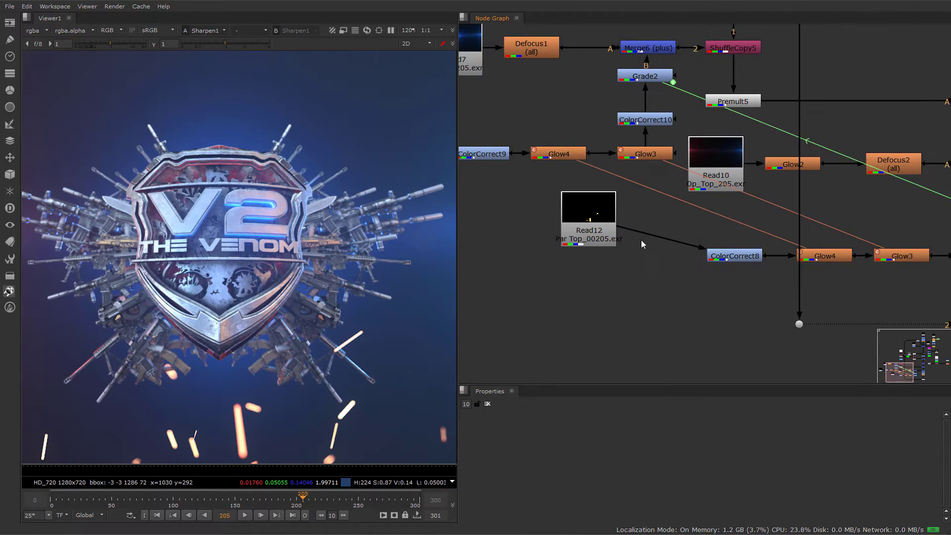
pyautogui.moveTo(641, 240); pyautogui.dragTo(712, 256, button='middle')
pyautogui.moveTo(657, 232); pyautogui.dragTo(670, 266)
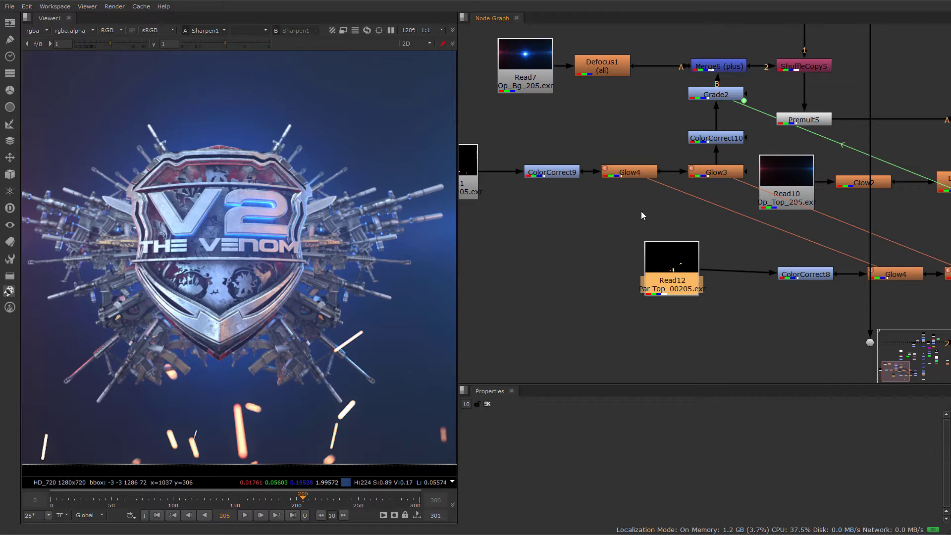
pyautogui.moveTo(247, 461); pyautogui.dragTo(286, 340, button='middle')
pyautogui.scroll(3, 286, 340)
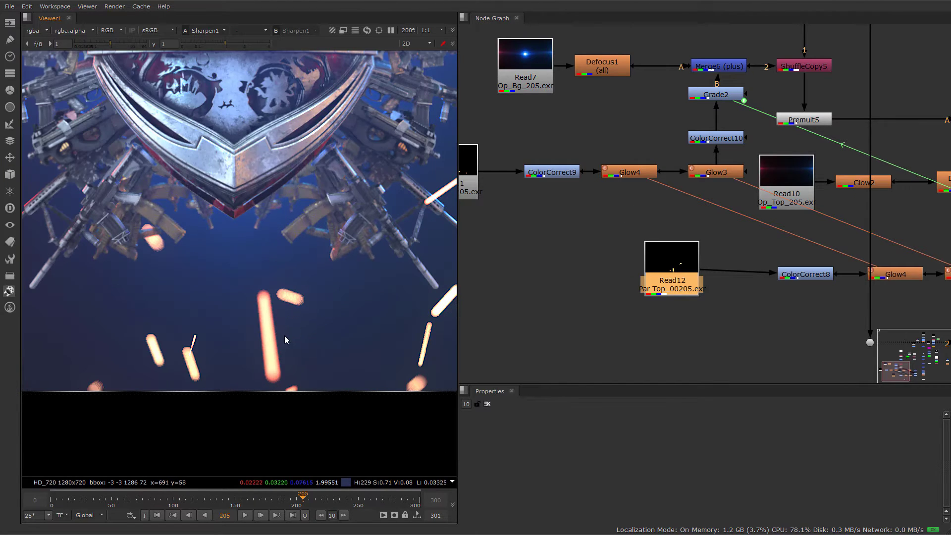
pyautogui.scroll(-3, 193, 311)
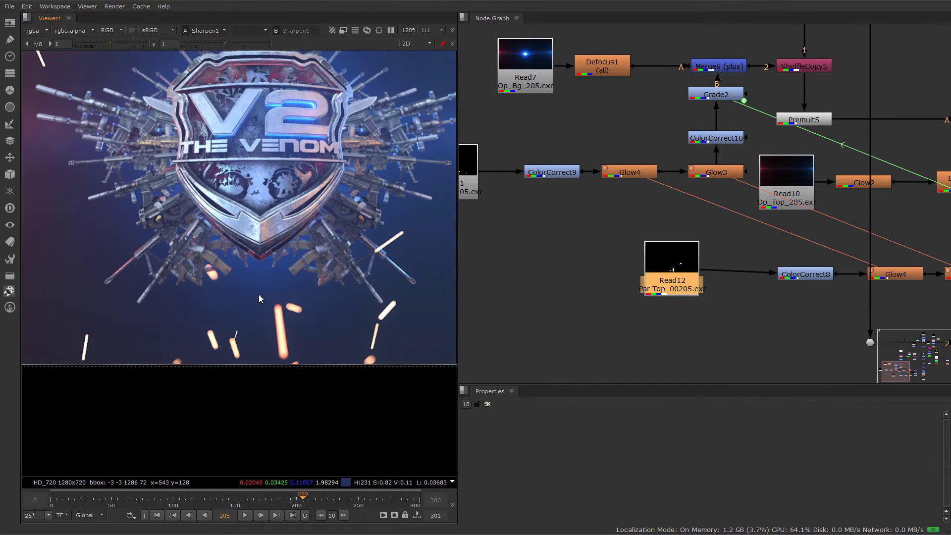
pyautogui.moveTo(255, 318); pyautogui.dragTo(354, 328, button='middle')
pyautogui.moveTo(668, 314); pyautogui.dragTo(585, 350, button='middle')
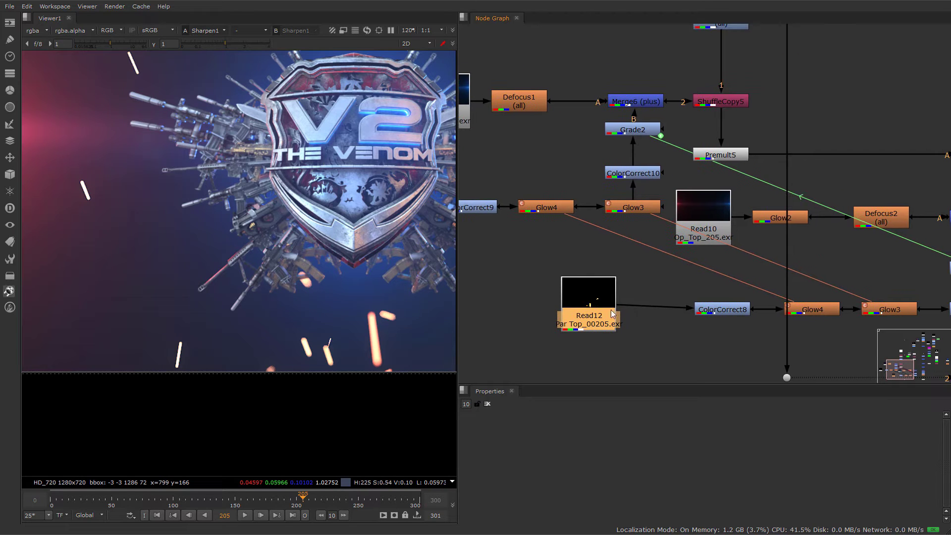
pyautogui.moveTo(590, 305); pyautogui.dragTo(620, 310)
# - Set the gain of the Grade1 node on the top-particle branch to 0.1
pyautogui.scroll(-2, 350, 317)
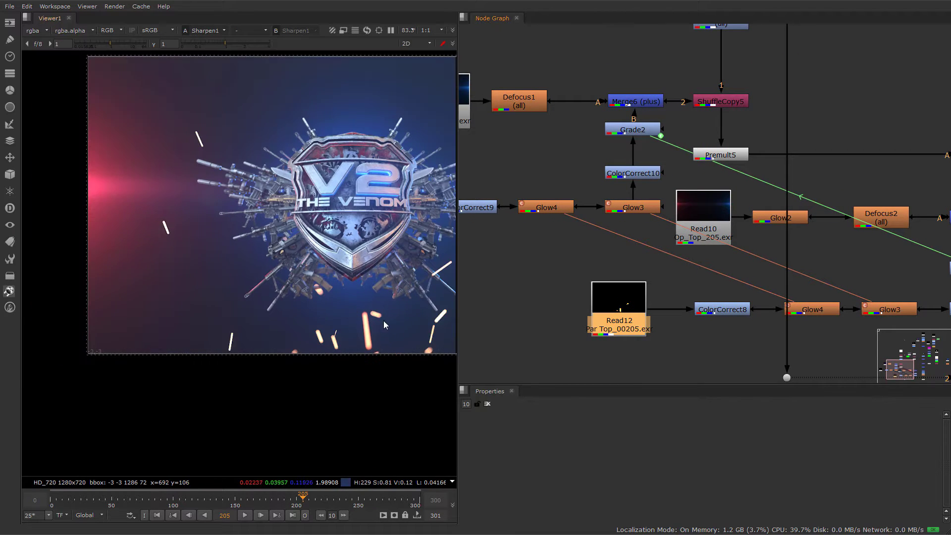
pyautogui.moveTo(405, 331); pyautogui.dragTo(277, 297, button='middle')
pyautogui.scroll(4, 277, 297)
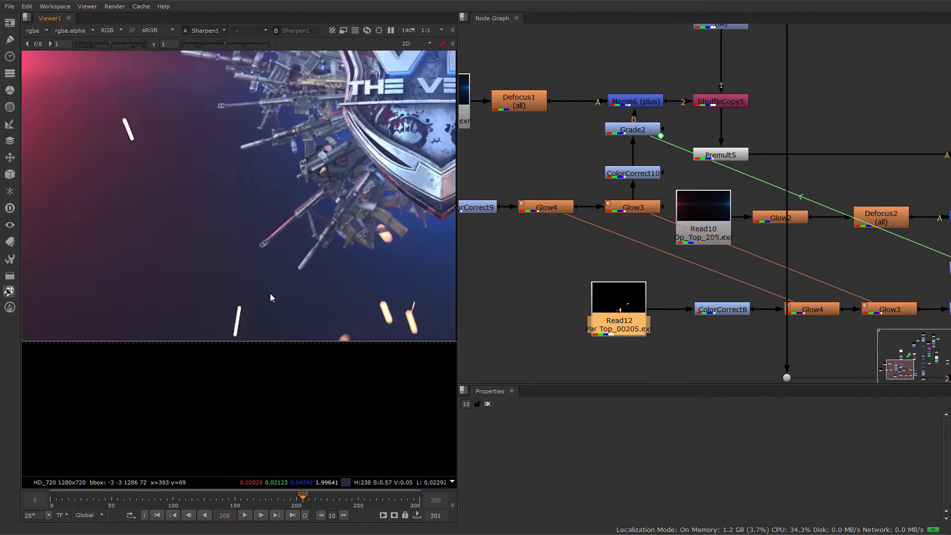
pyautogui.moveTo(320, 322); pyautogui.dragTo(321, 299, button='middle')
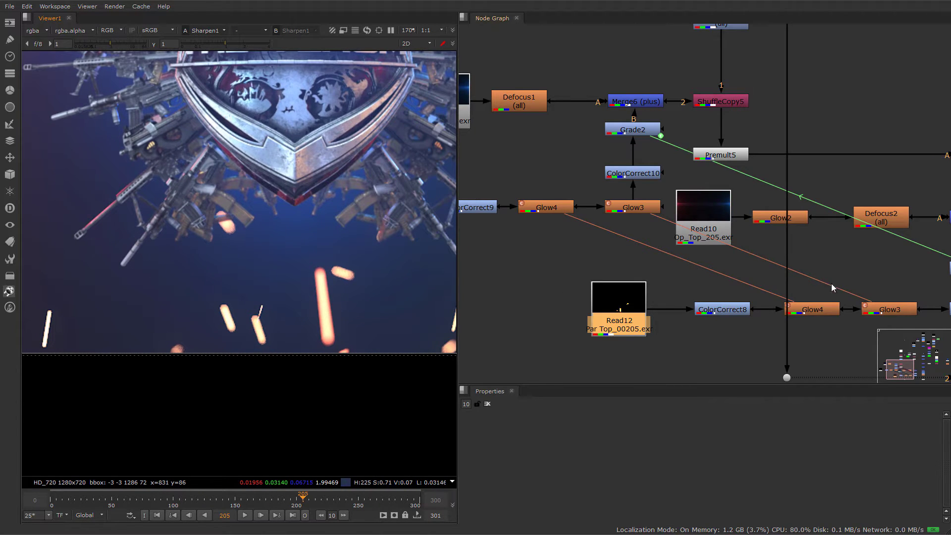
pyautogui.moveTo(885, 323); pyautogui.dragTo(678, 315, button='middle')
pyautogui.moveTo(895, 261); pyautogui.dragTo(795, 261, button='middle')
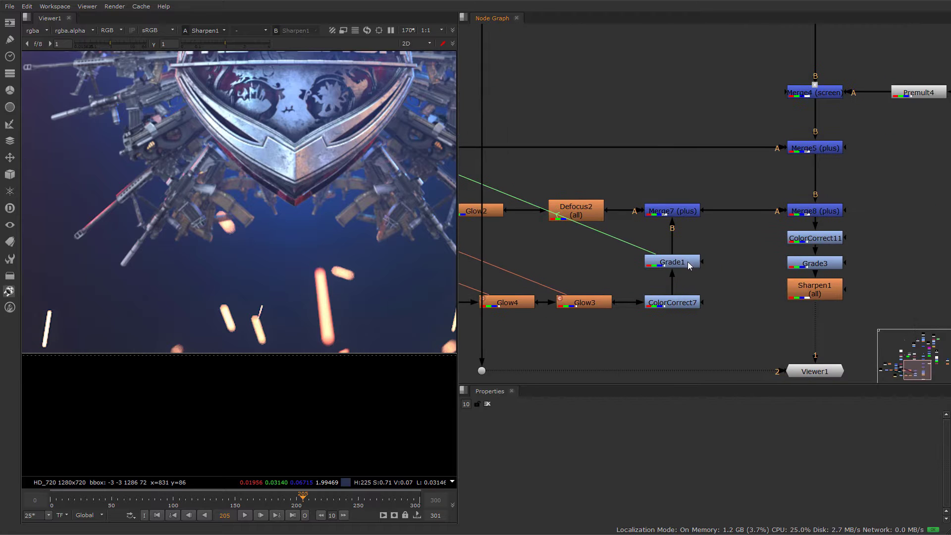
pyautogui.doubleClick(688, 263)
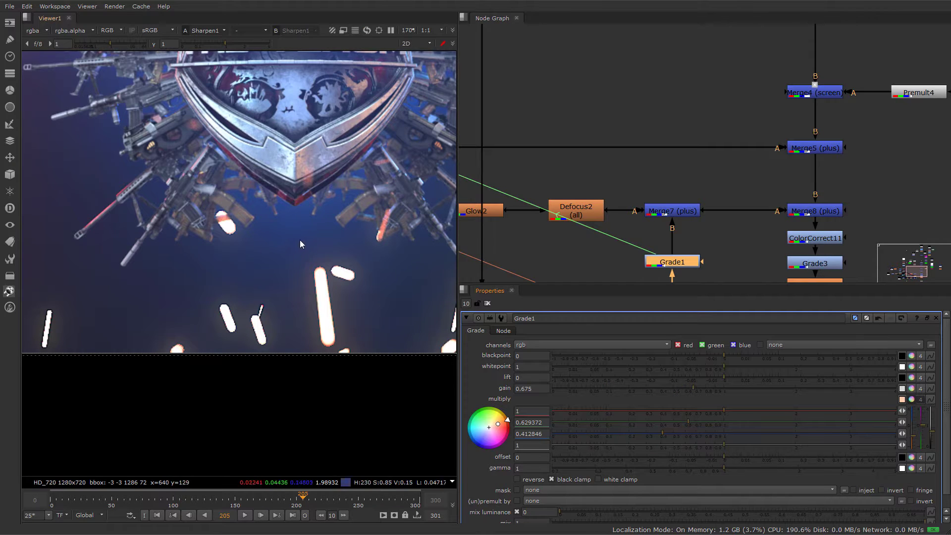
pyautogui.scroll(-2, 302, 248)
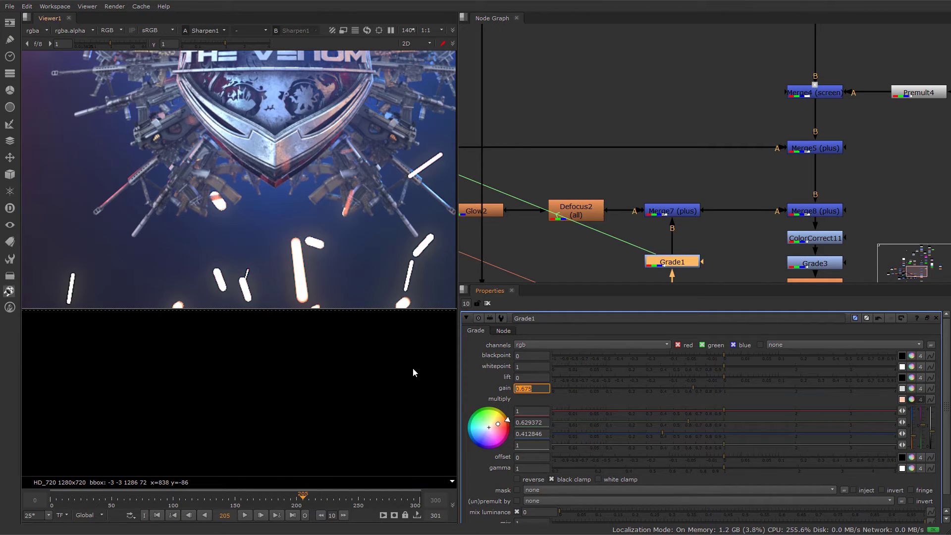
pyautogui.write('0.1')
pyautogui.press('Return')
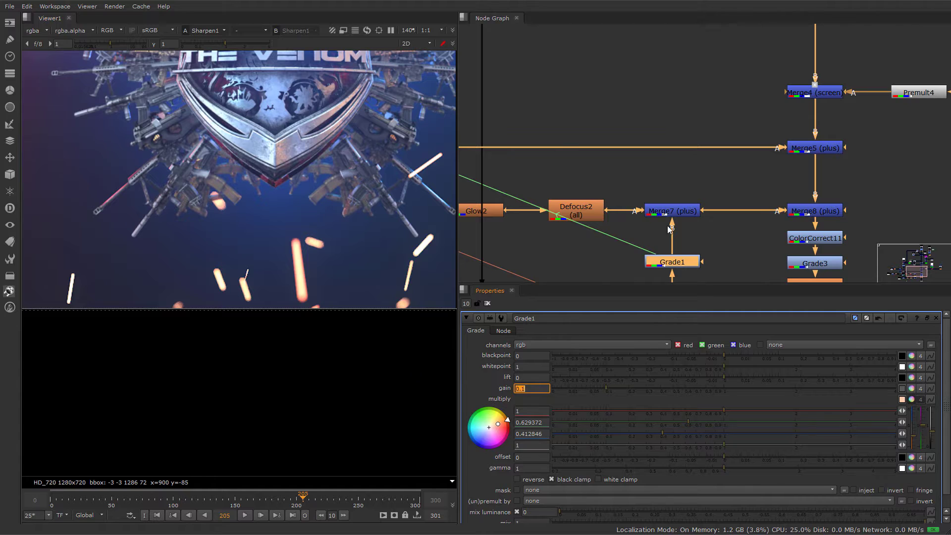
# - Open the settings of the Glow4 node after ColorCorrect8 and inspect the glowing particles below the shield
pyautogui.moveTo(667, 238); pyautogui.dragTo(840, 239, button='middle')
pyautogui.moveTo(649, 218); pyautogui.dragTo(696, 117, button='middle')
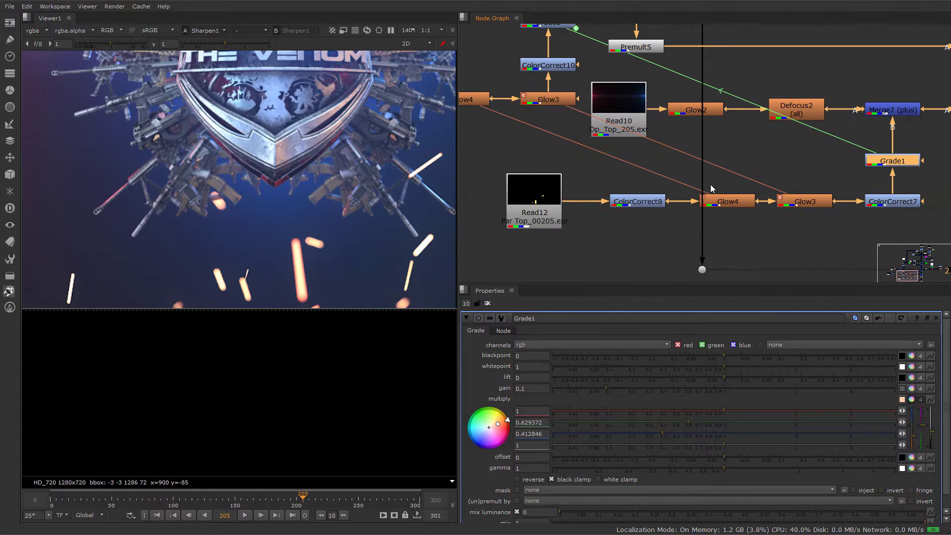
pyautogui.doubleClick(739, 203)
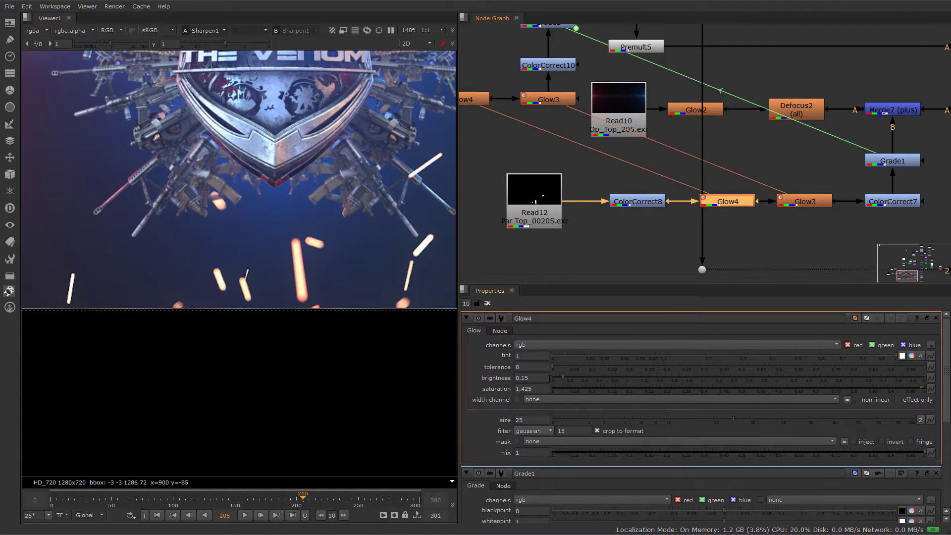
pyautogui.moveTo(341, 259); pyautogui.dragTo(313, 301, button='middle')
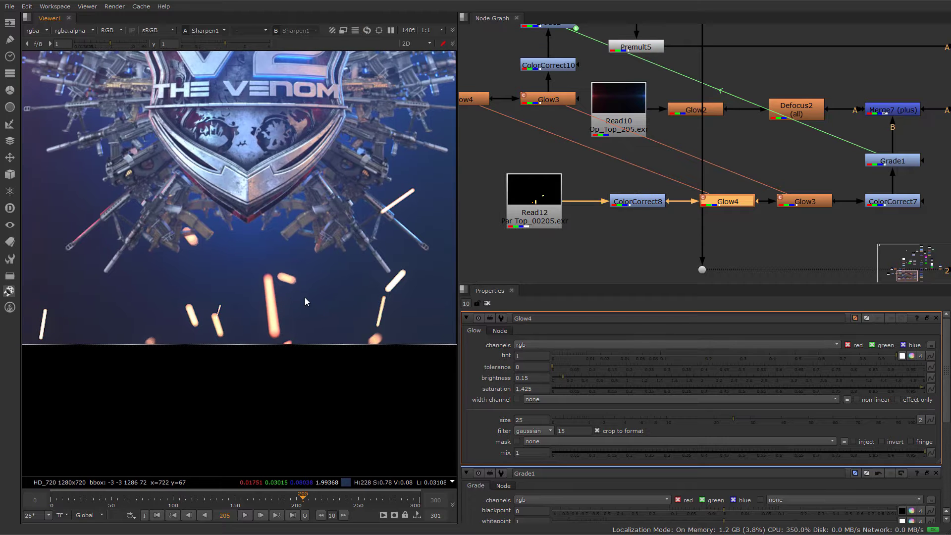
pyautogui.moveTo(254, 263); pyautogui.dragTo(328, 288, button='middle')
pyautogui.scroll(-2, 316, 340)
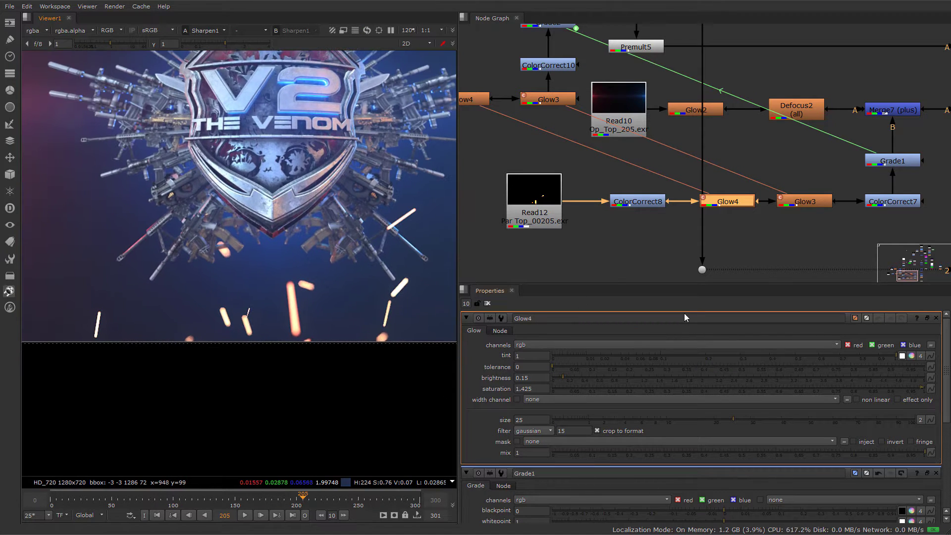
# - Add a second Viewer node and connect it to the Read12 particle pass
pyautogui.moveTo(473, 203); pyautogui.dragTo(553, 191, button='middle')
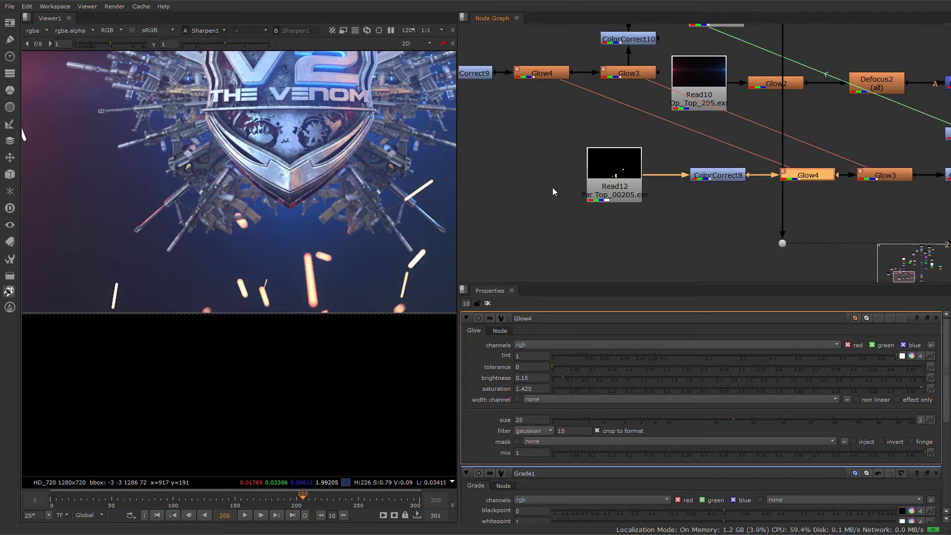
pyautogui.scroll(-5, 552, 187)
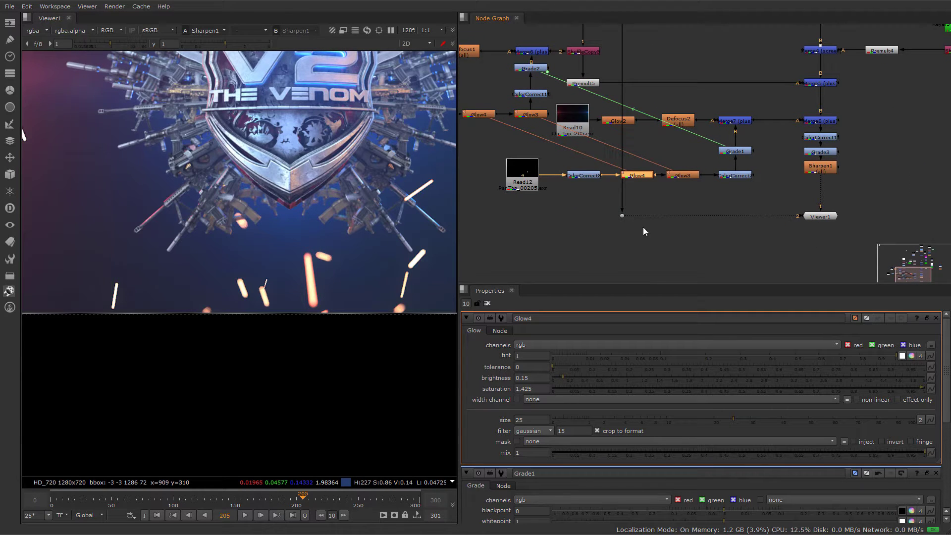
pyautogui.moveTo(642, 231); pyautogui.dragTo(669, 228, button='middle')
pyautogui.press('Tab')
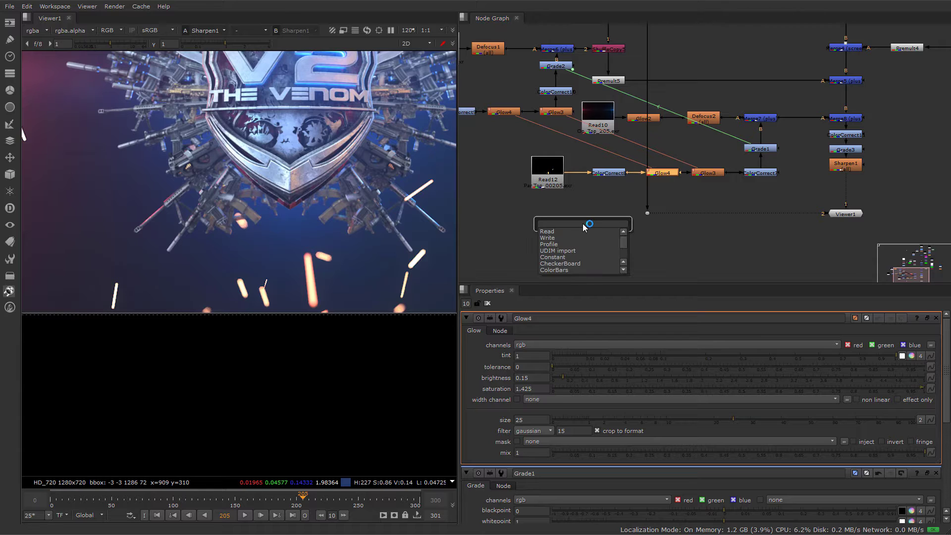
pyautogui.write('vie')
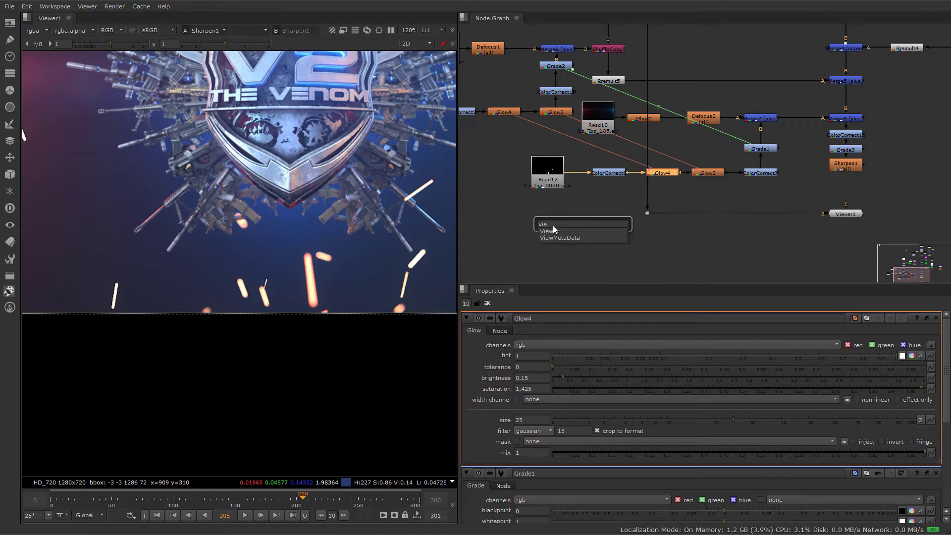
pyautogui.press('Return')
pyautogui.click(912, 263)
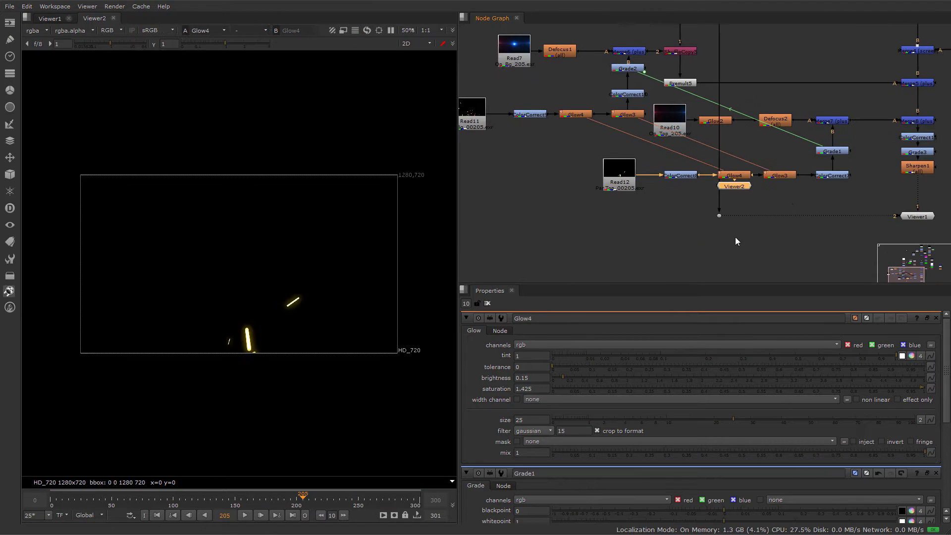
pyautogui.moveTo(744, 191); pyautogui.dragTo(644, 192)
pyautogui.moveTo(644, 192); pyautogui.dragTo(634, 219, button='middle')
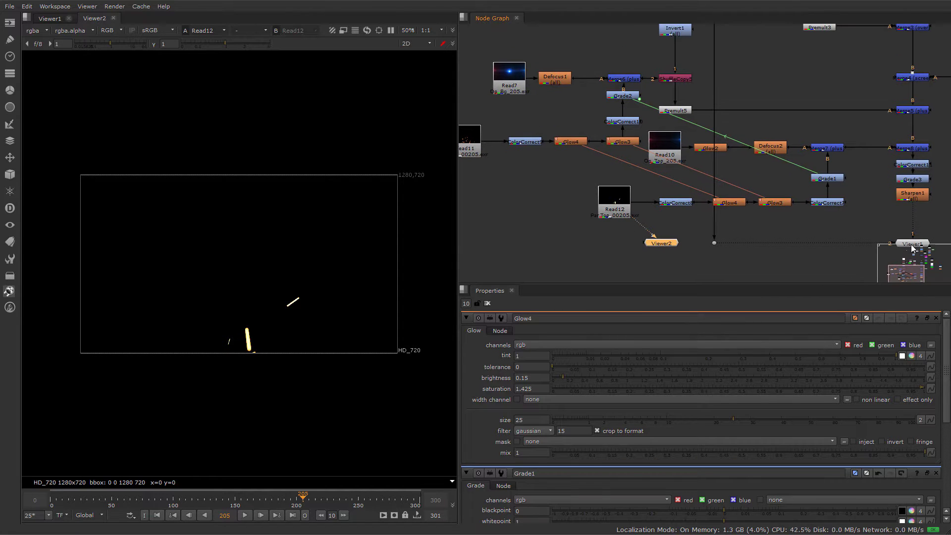
# - Move the Viewer2 node beneath Read12 and display the alpha channel of the top particles
pyautogui.scroll(3, 912, 245)
pyautogui.moveTo(513, 223); pyautogui.dragTo(726, 189, button='middle')
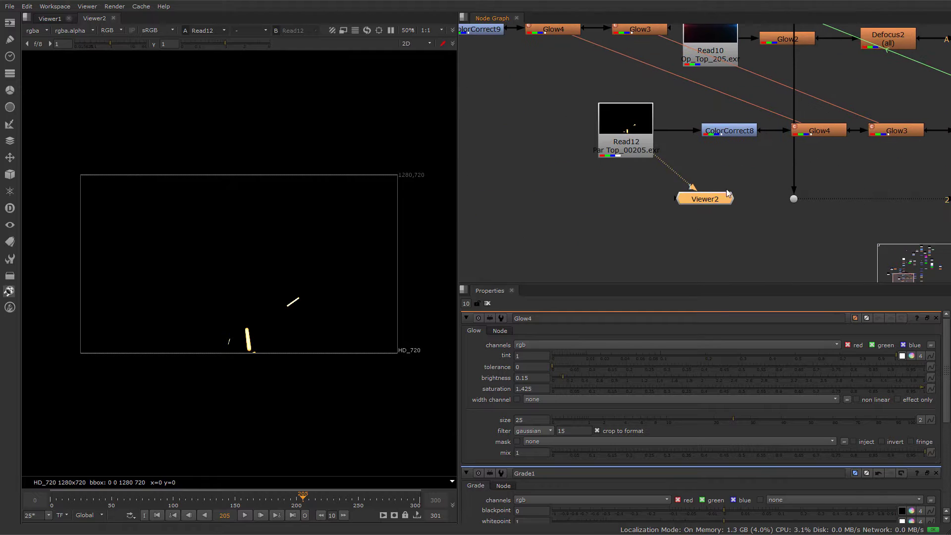
pyautogui.moveTo(713, 198); pyautogui.dragTo(664, 197)
pyautogui.scroll(4, 650, 178)
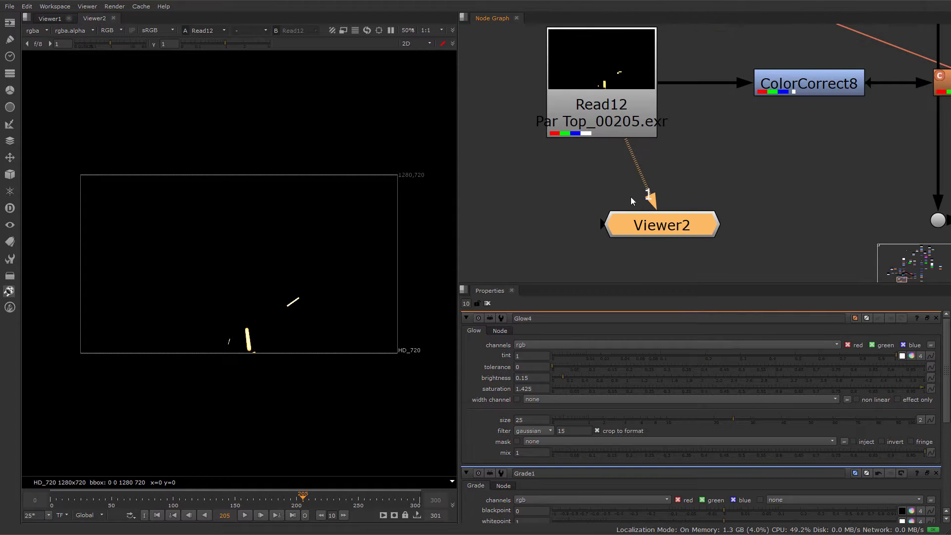
pyautogui.scroll(3, 346, 275)
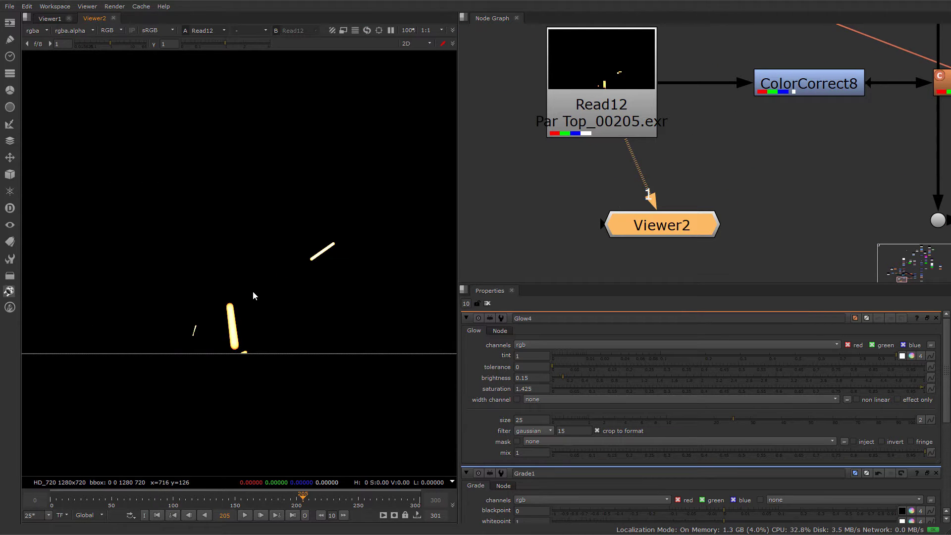
pyautogui.press('a')
pyautogui.scroll(3, 236, 305)
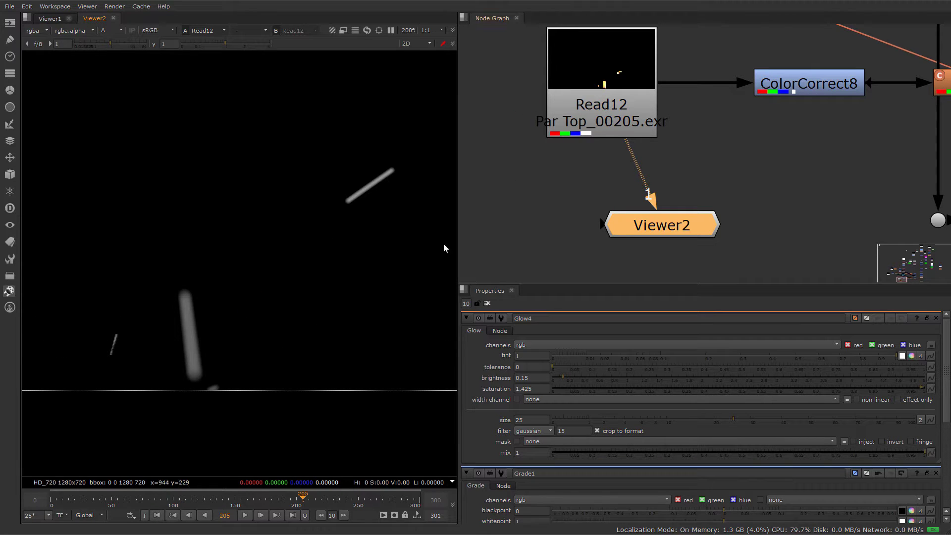
# - Connect Viewer2 to the Read11 background particle pass and place the viewer node below that branch
pyautogui.scroll(-5, 638, 137)
pyautogui.moveTo(638, 138); pyautogui.dragTo(653, 200, button='middle')
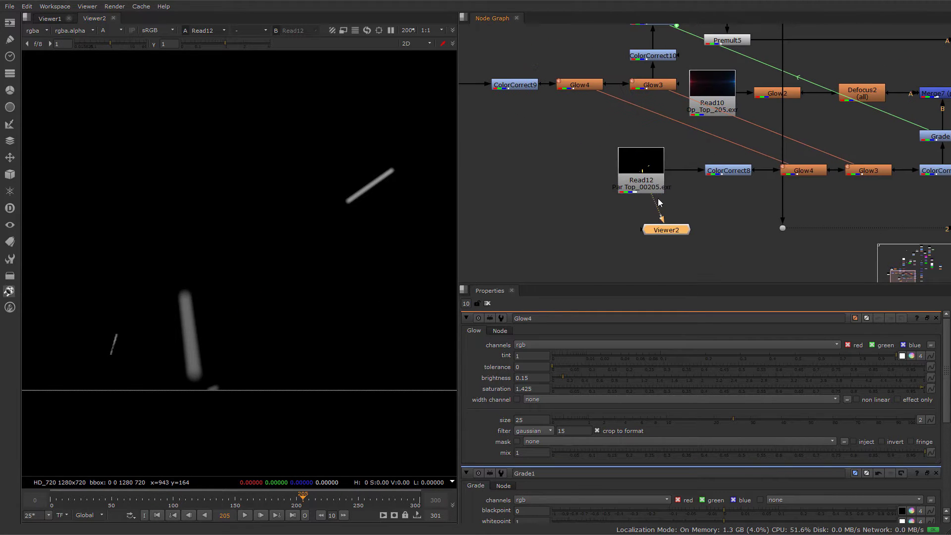
pyautogui.moveTo(509, 126); pyautogui.dragTo(496, 88)
pyautogui.moveTo(496, 88); pyautogui.dragTo(608, 105, button='middle')
pyautogui.press('1')
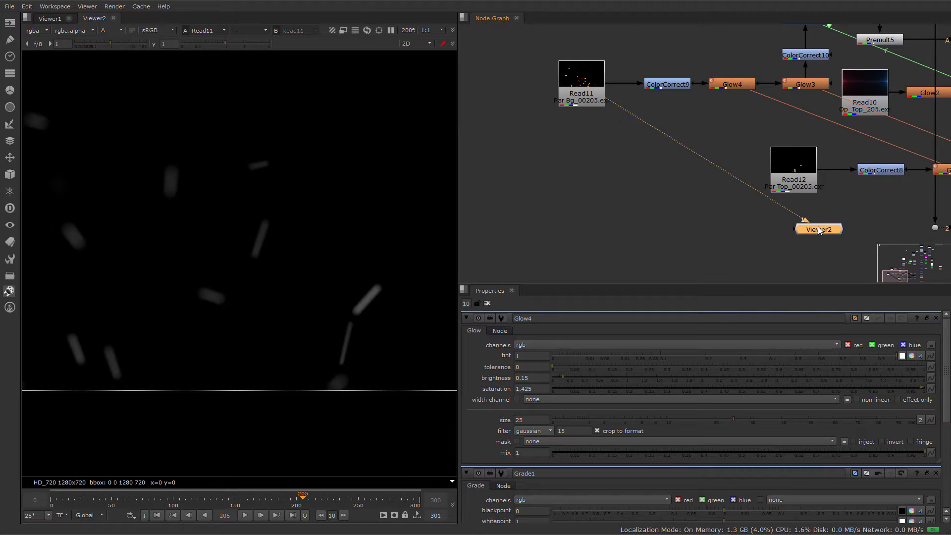
pyautogui.moveTo(818, 230); pyautogui.dragTo(660, 165)
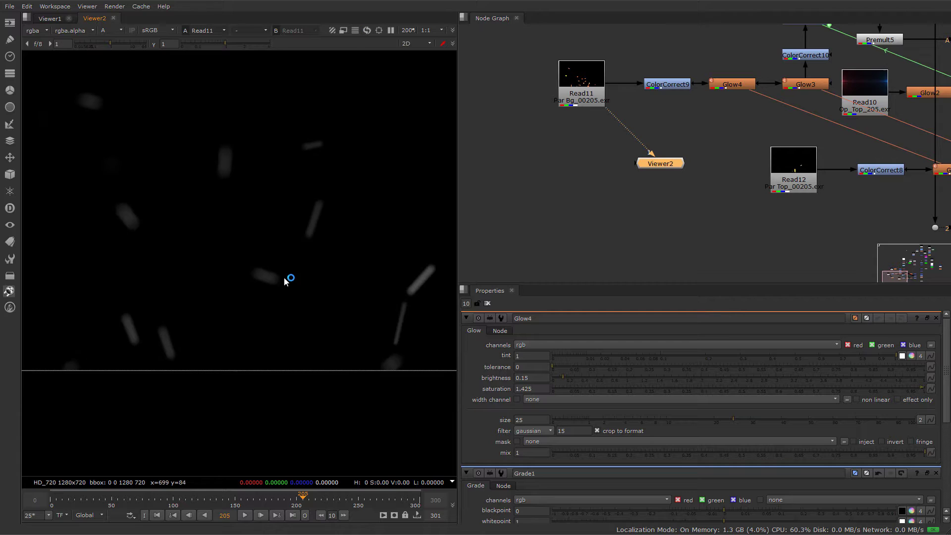
# - Compare the colour and alpha channels of the Read11 background particles, examining their edges up close
pyautogui.scroll(3, 256, 273)
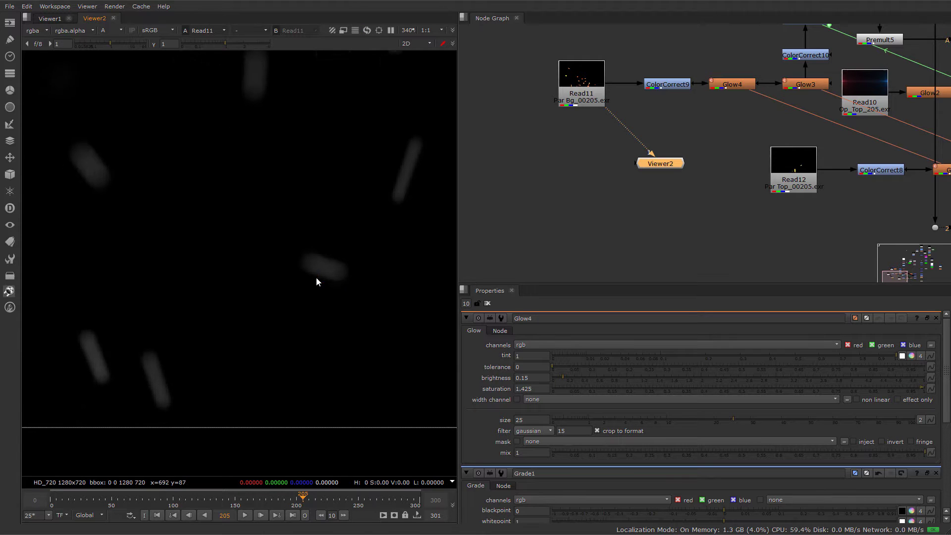
pyautogui.press('a')
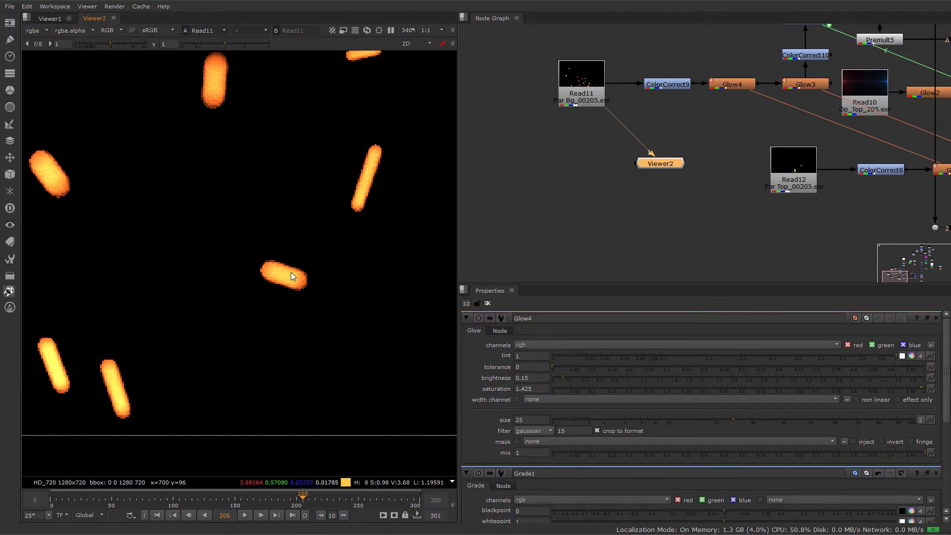
pyautogui.scroll(-5, 290, 272)
pyautogui.scroll(2, 335, 292)
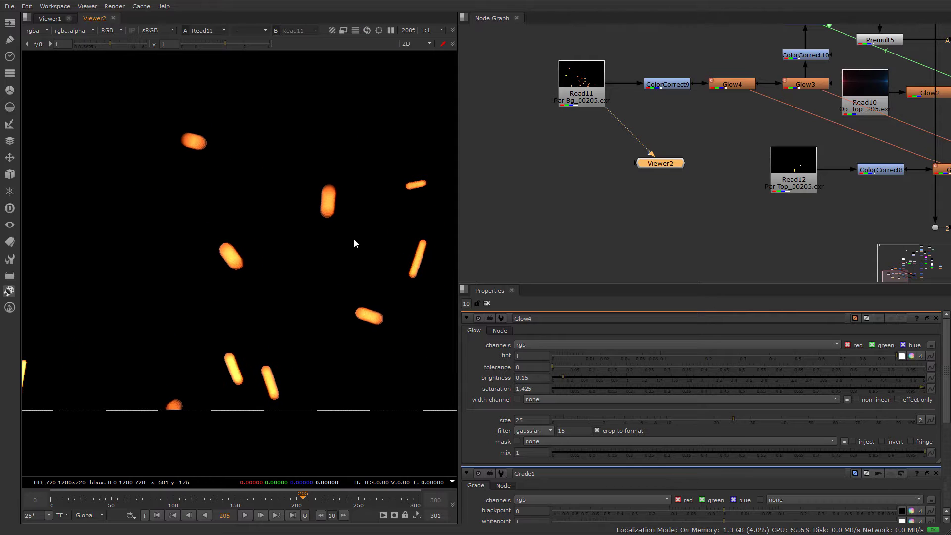
pyautogui.scroll(-3, 354, 277)
pyautogui.press('a')
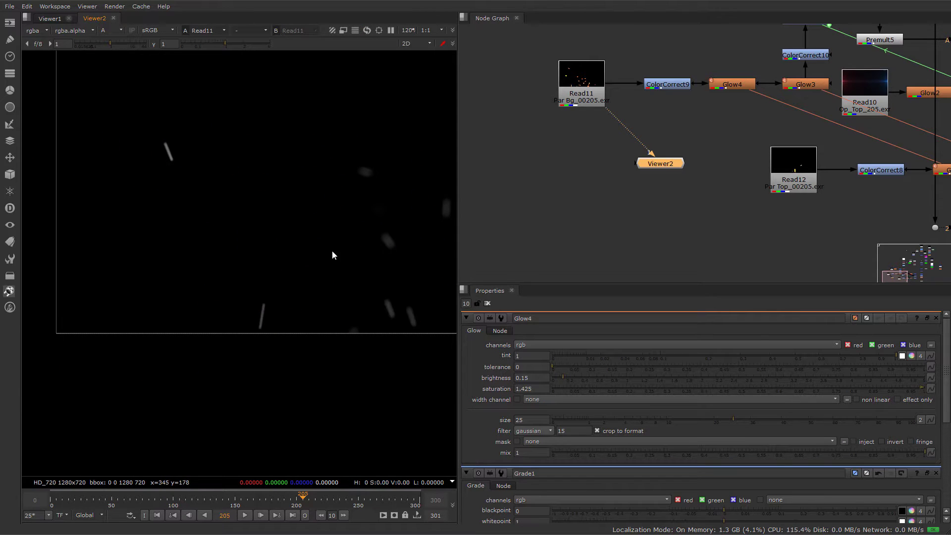
pyautogui.scroll(-1, 304, 194)
pyautogui.press('a')
pyautogui.scroll(4, 260, 165)
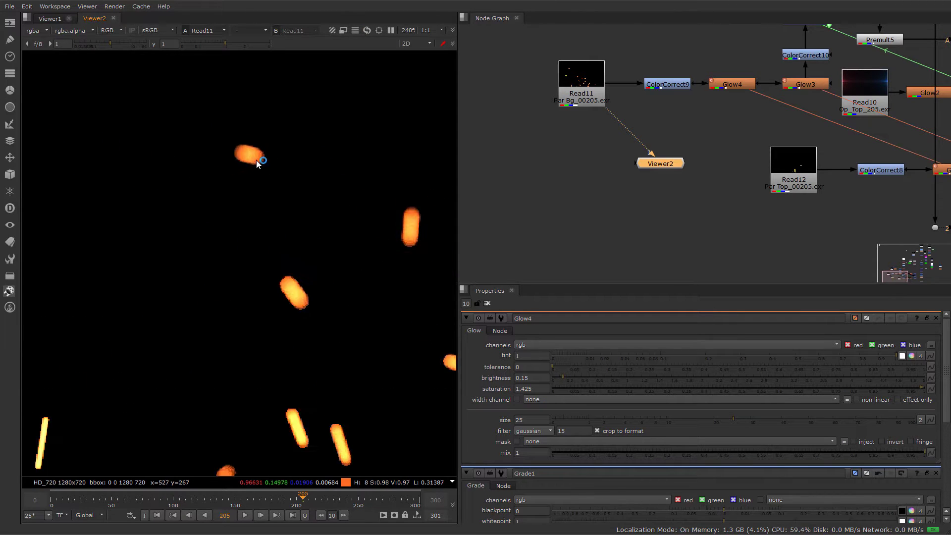
pyautogui.press('a')
pyautogui.press('a')
pyautogui.moveTo(266, 191); pyautogui.dragTo(240, 188, button='middle')
# - Insert a Premult node between Read11 and ColorCorrect9 and view its output in Viewer2
pyautogui.click(631, 112)
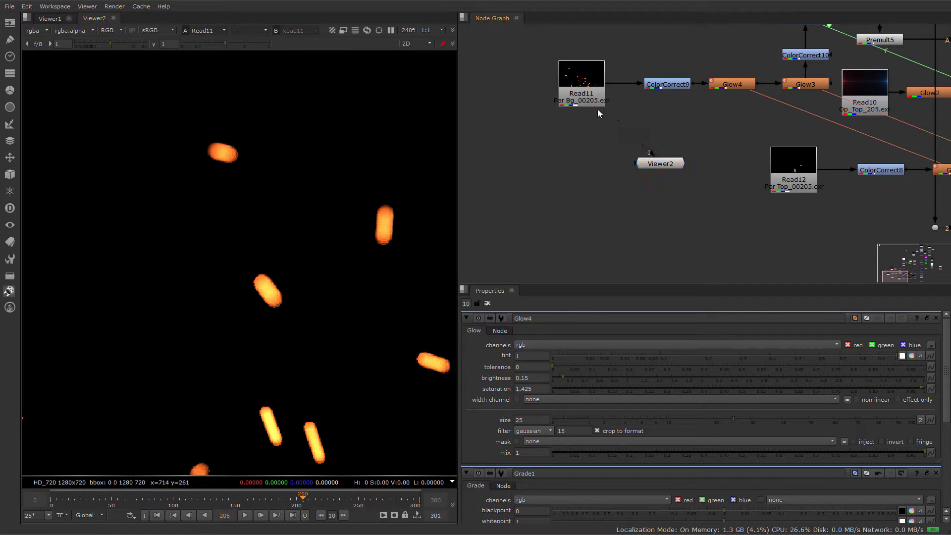
pyautogui.press('Tab')
pyautogui.write('pre')
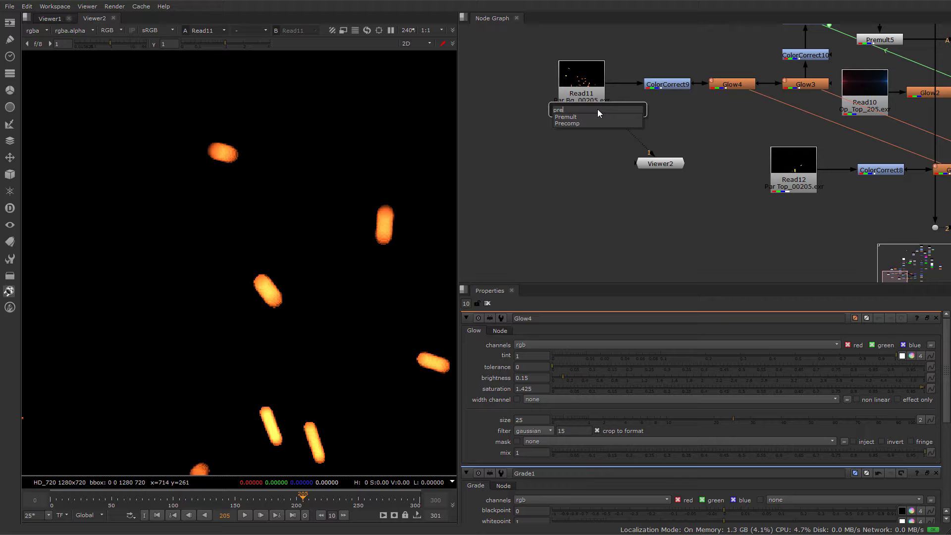
pyautogui.press('Return')
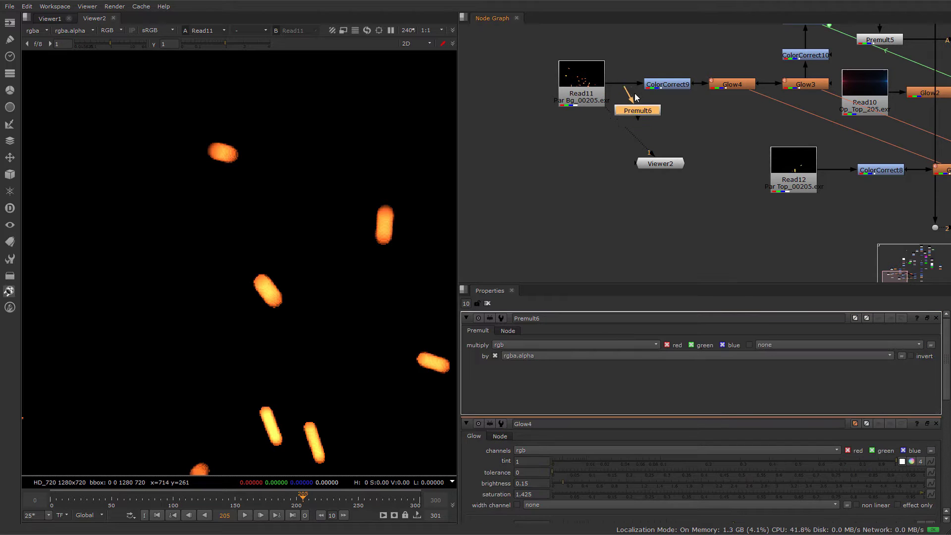
pyautogui.moveTo(637, 110); pyautogui.dragTo(610, 85)
pyautogui.click(617, 85)
pyautogui.click(589, 150)
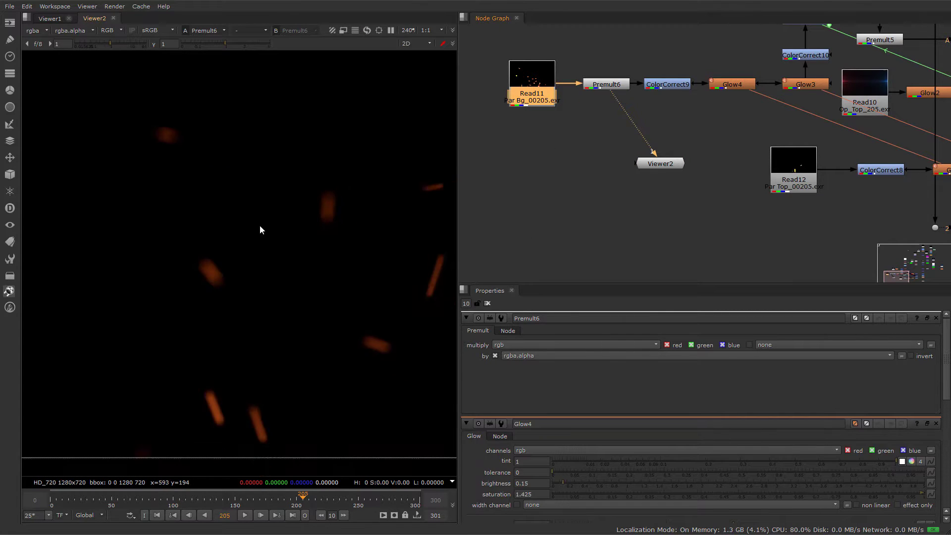
# - Switch Viewer2 between Read11 and Premult6 to compare the raw and premultiplied background particles
pyautogui.moveTo(614, 99); pyautogui.dragTo(532, 93)
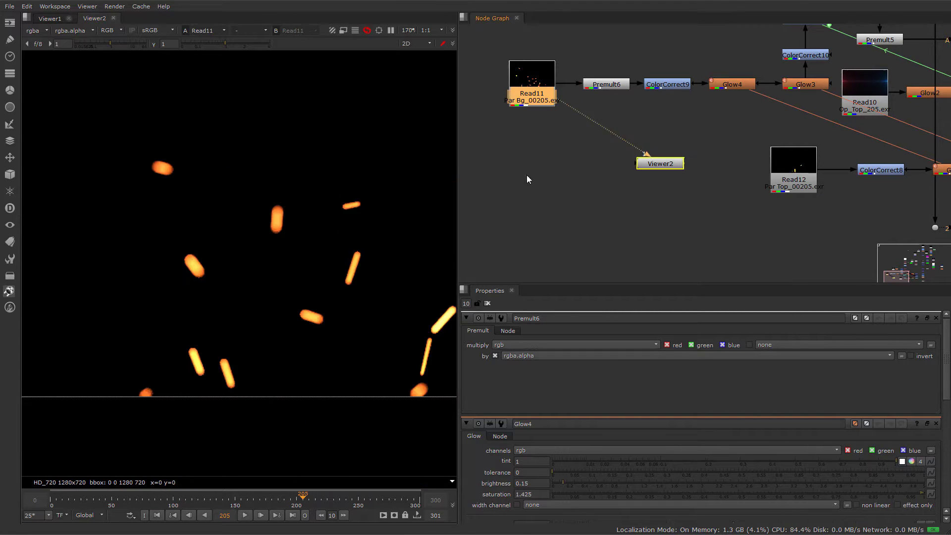
pyautogui.moveTo(606, 86); pyautogui.dragTo(607, 84)
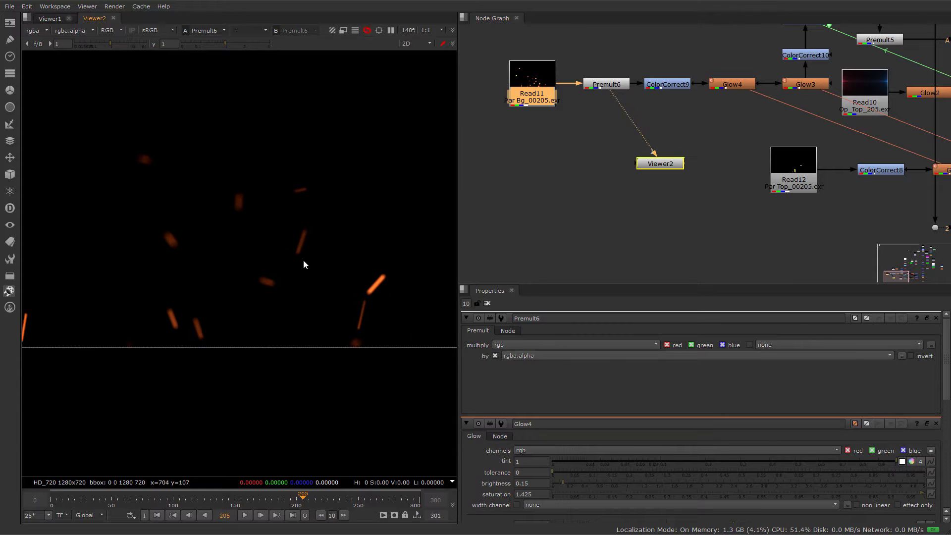
pyautogui.moveTo(554, 98); pyautogui.dragTo(550, 97)
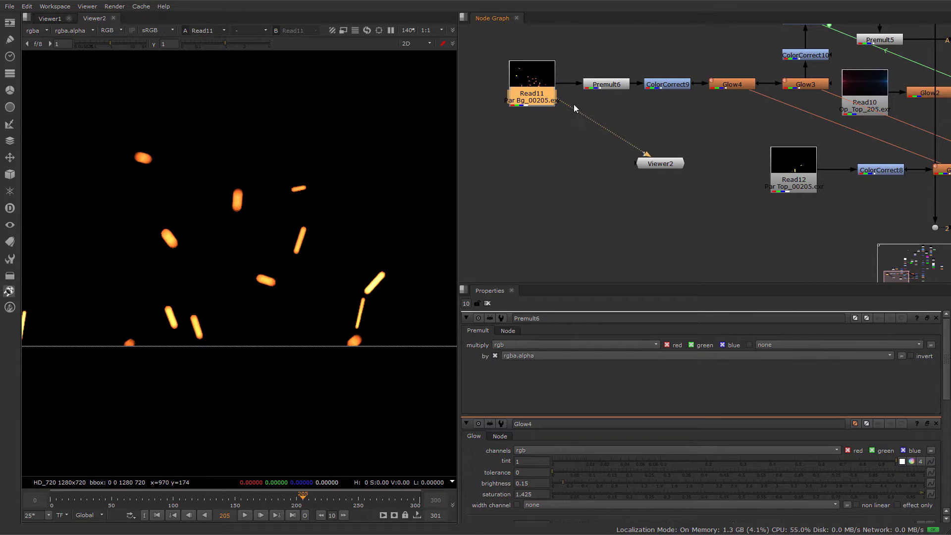
pyautogui.moveTo(608, 91); pyautogui.dragTo(607, 87)
pyautogui.scroll(-1, 308, 289)
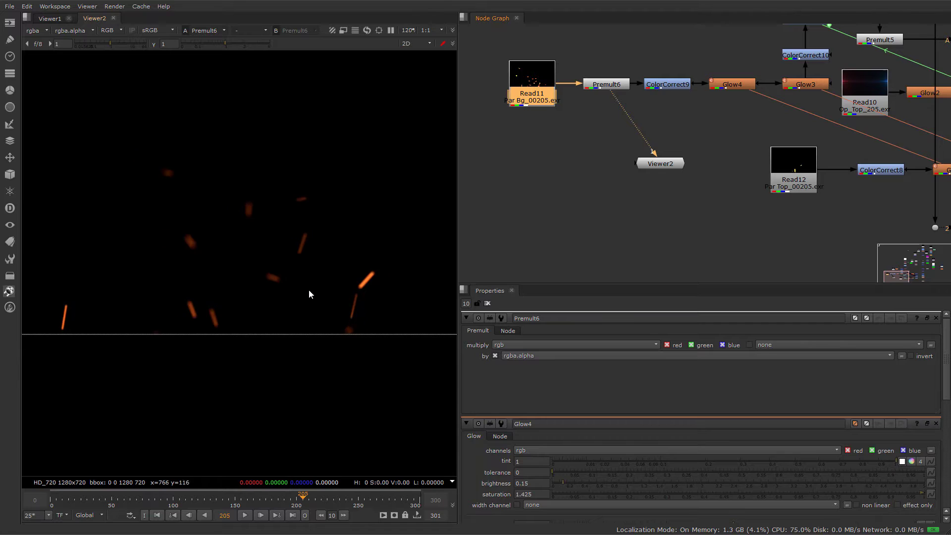
pyautogui.scroll(4, 266, 289)
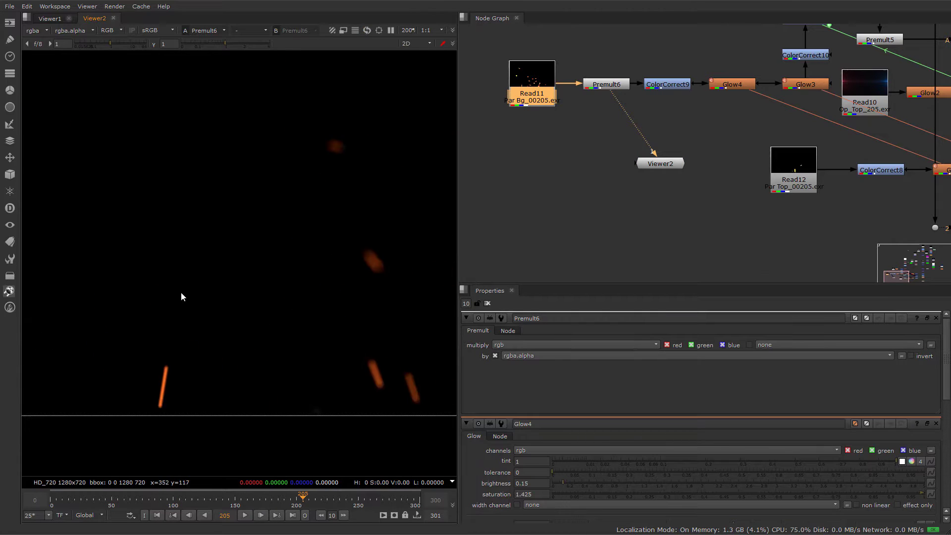
pyautogui.scroll(2, 181, 292)
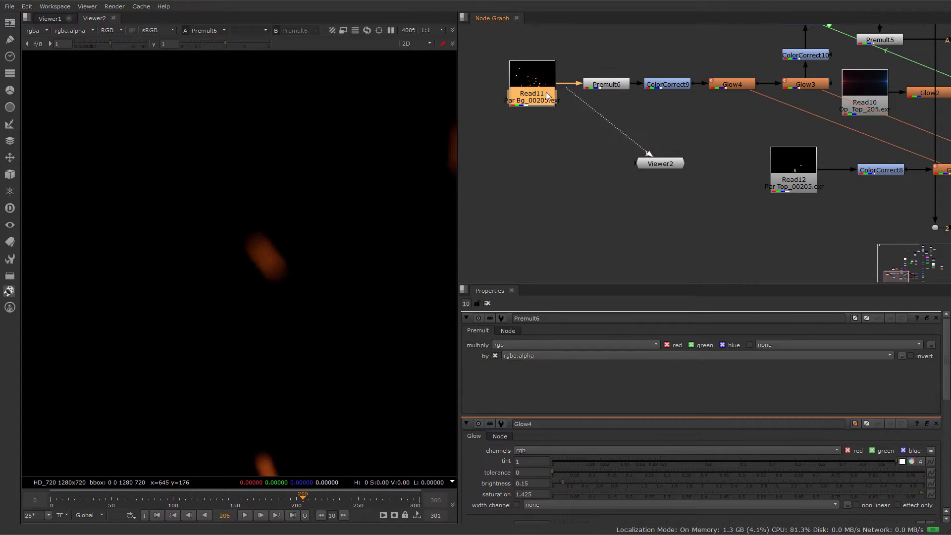
pyautogui.press('1')
pyautogui.scroll(-2, 189, 284)
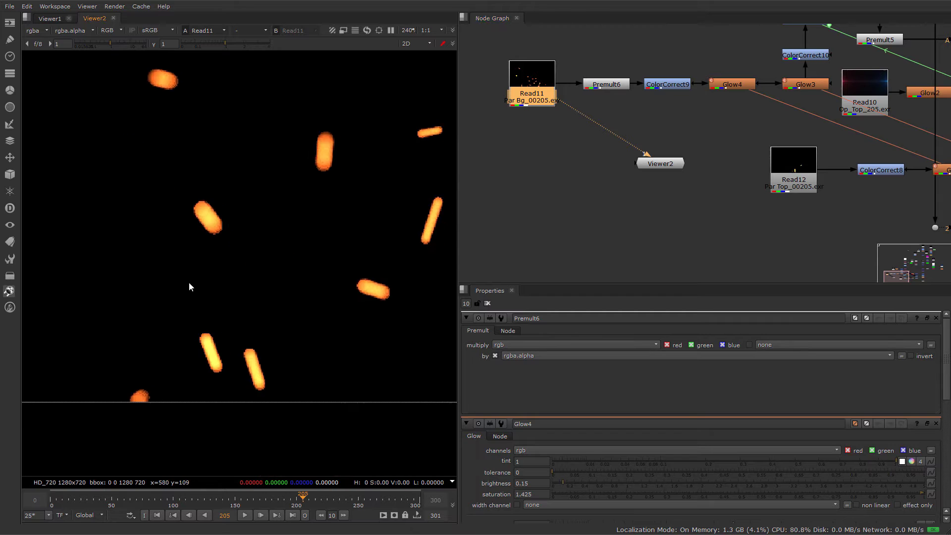
pyautogui.moveTo(334, 250); pyautogui.dragTo(288, 269, button='middle')
pyautogui.moveTo(561, 102); pyautogui.dragTo(606, 85)
pyautogui.scroll(-6, 283, 233)
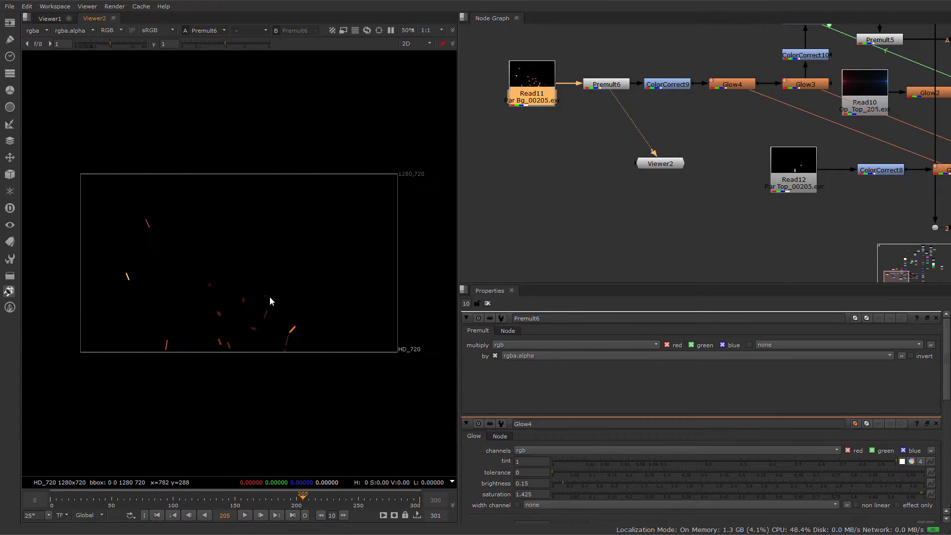
# - Duplicate the Premult6 node and insert the copy between Read12 and ColorCorrect8, shifting Read12 back to make room
pyautogui.click(619, 68)
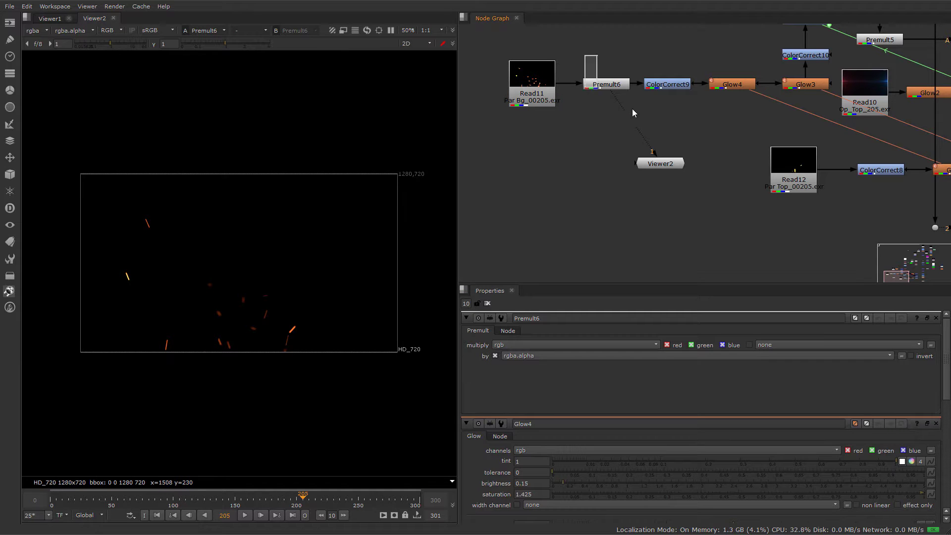
pyautogui.moveTo(574, 39); pyautogui.dragTo(635, 111)
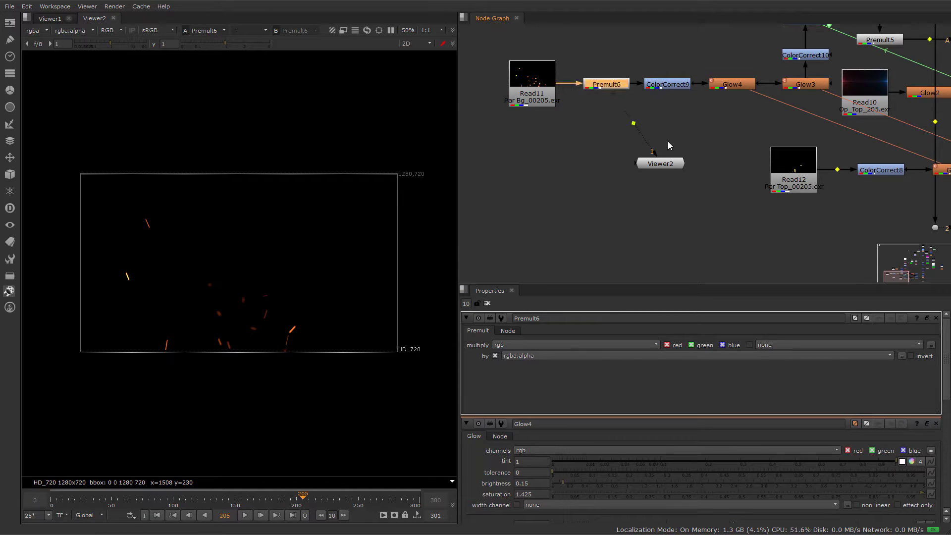
pyautogui.moveTo(821, 174); pyautogui.dragTo(638, 163, button='middle')
pyautogui.click(722, 191)
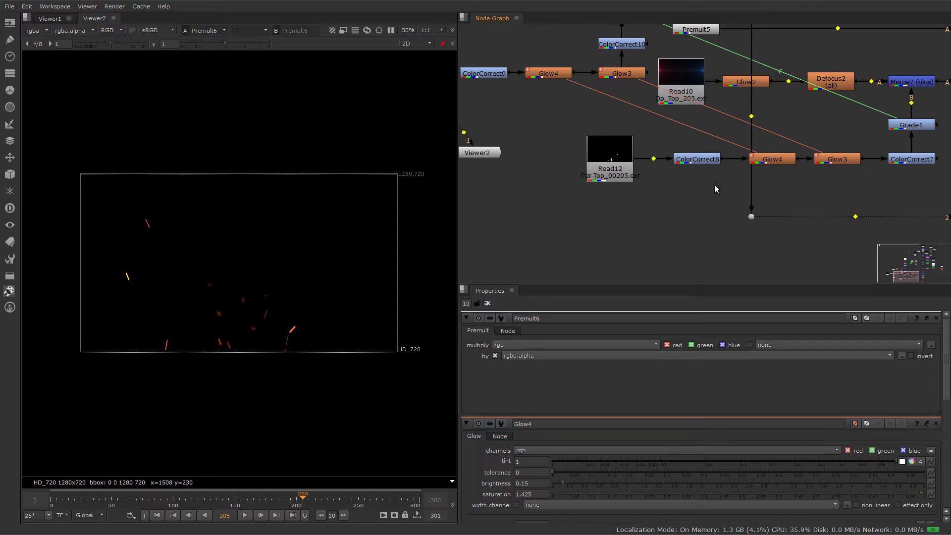
pyautogui.moveTo(619, 165); pyautogui.dragTo(567, 167)
pyautogui.moveTo(708, 194); pyautogui.dragTo(615, 159)
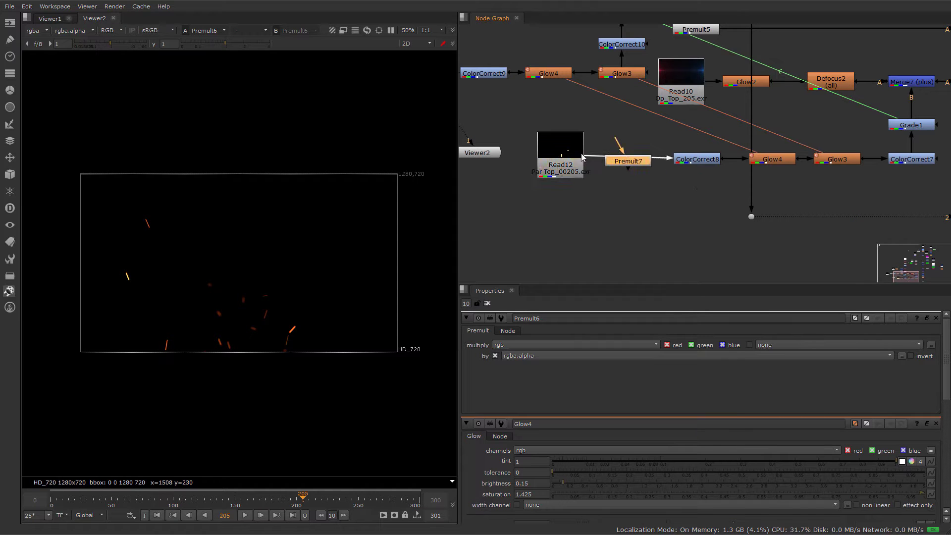
pyautogui.click(578, 162)
pyautogui.moveTo(578, 163); pyautogui.dragTo(638, 158, button='middle')
# - Connect Viewer2 to the Premult7 node and move the viewer node below it
pyautogui.moveTo(649, 157); pyautogui.dragTo(497, 100)
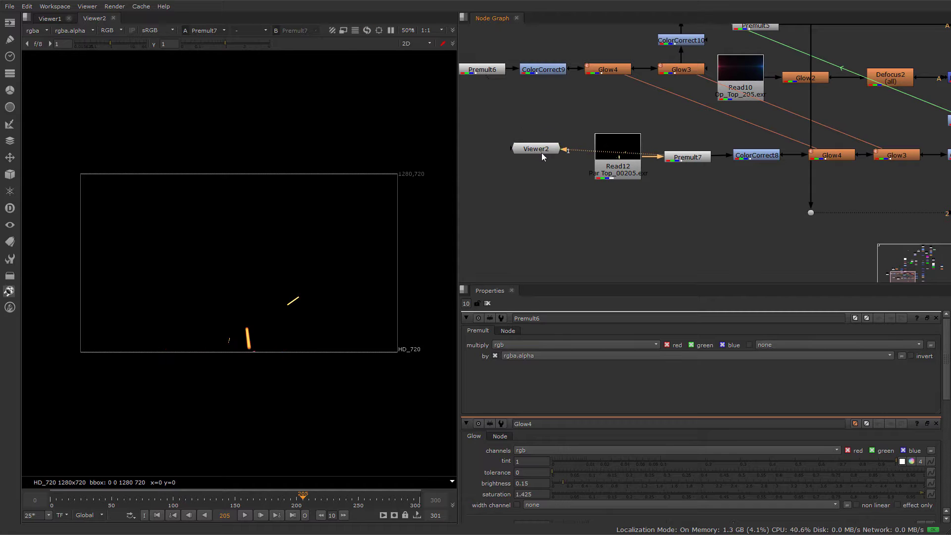
pyautogui.moveTo(542, 156); pyautogui.dragTo(681, 205)
pyautogui.scroll(3, 329, 322)
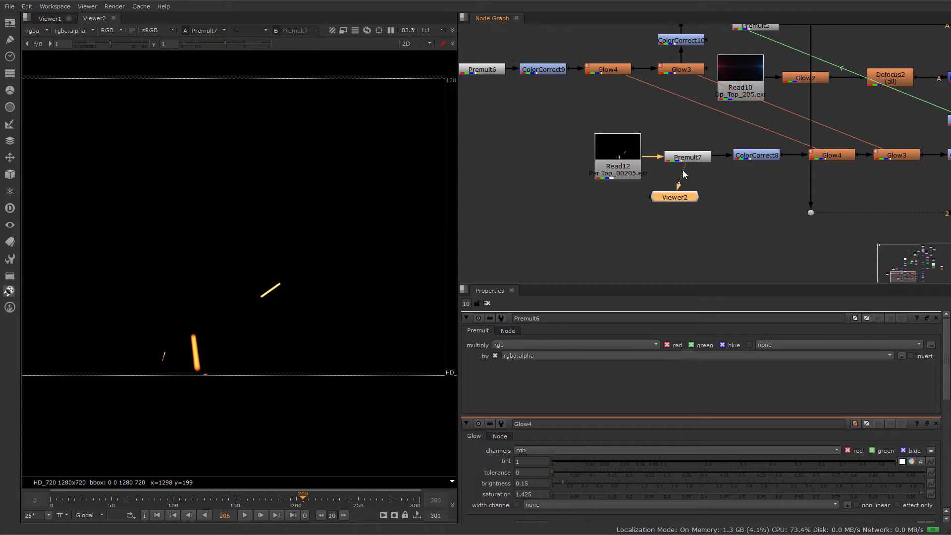
# - Switch Viewer2 between Read12 and Premult7 to compare the raw and premultiplied top particles, inspecting their edges
pyautogui.moveTo(628, 165); pyautogui.dragTo(628, 165)
pyautogui.scroll(2, 195, 383)
pyautogui.moveTo(237, 340); pyautogui.dragTo(265, 311, button='middle')
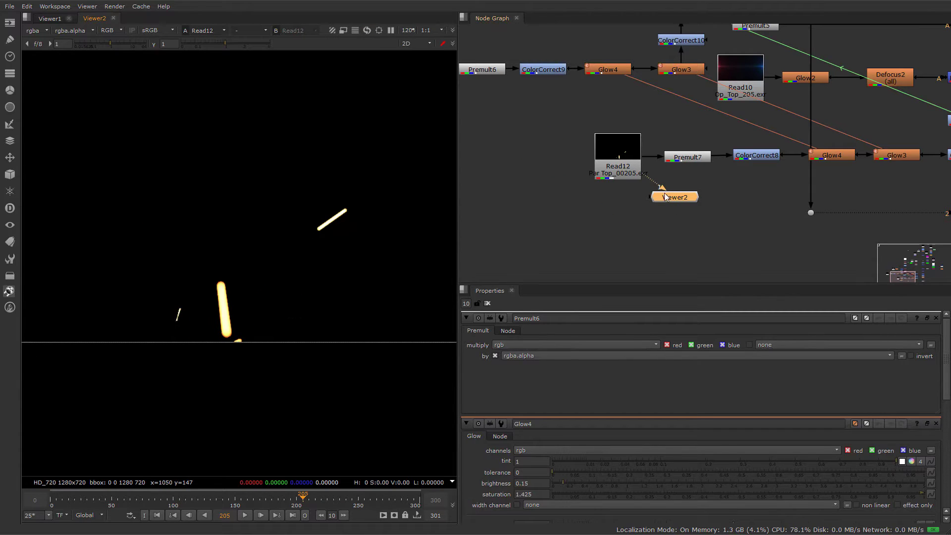
pyautogui.moveTo(665, 195); pyautogui.dragTo(707, 203)
pyautogui.moveTo(686, 163); pyautogui.dragTo(687, 162)
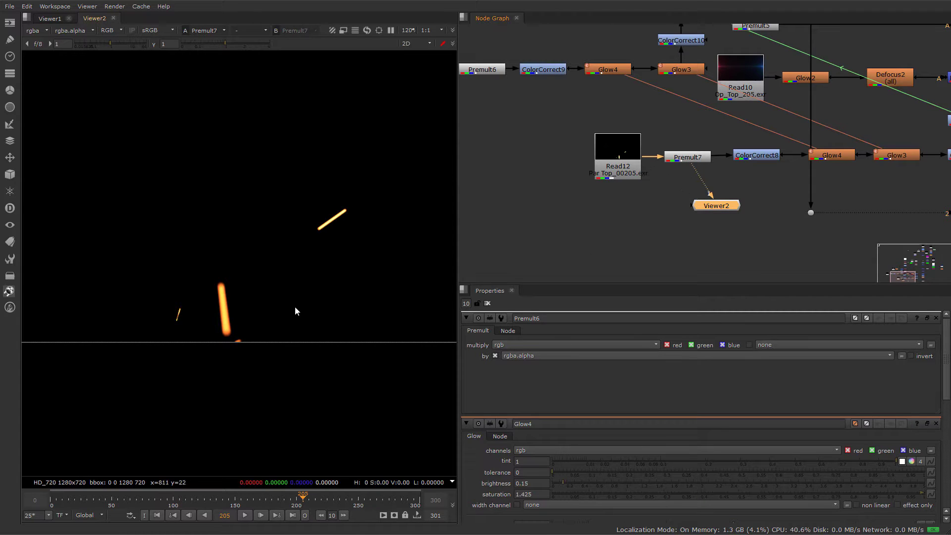
pyautogui.moveTo(295, 312); pyautogui.dragTo(371, 278, button='middle')
pyautogui.scroll(4, 369, 278)
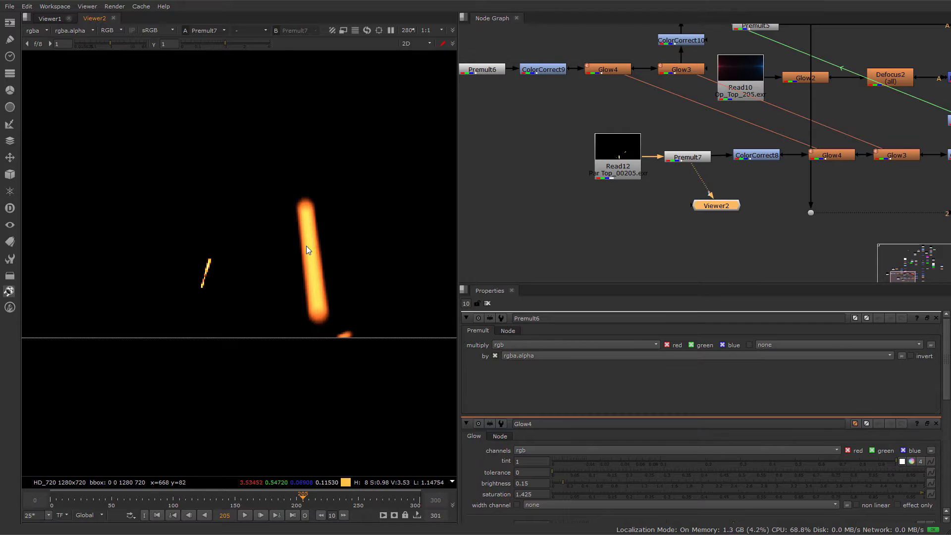
pyautogui.scroll(-4, 268, 272)
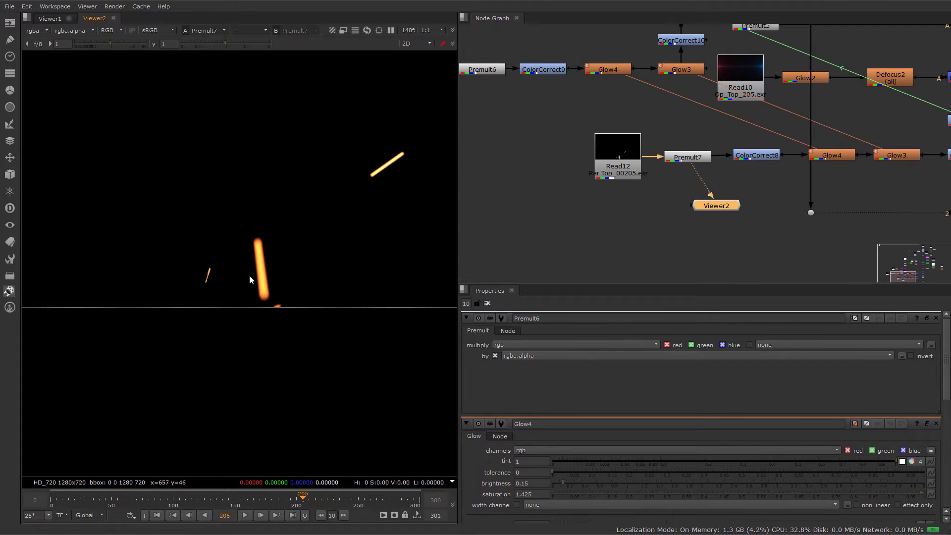
pyautogui.scroll(1, 251, 281)
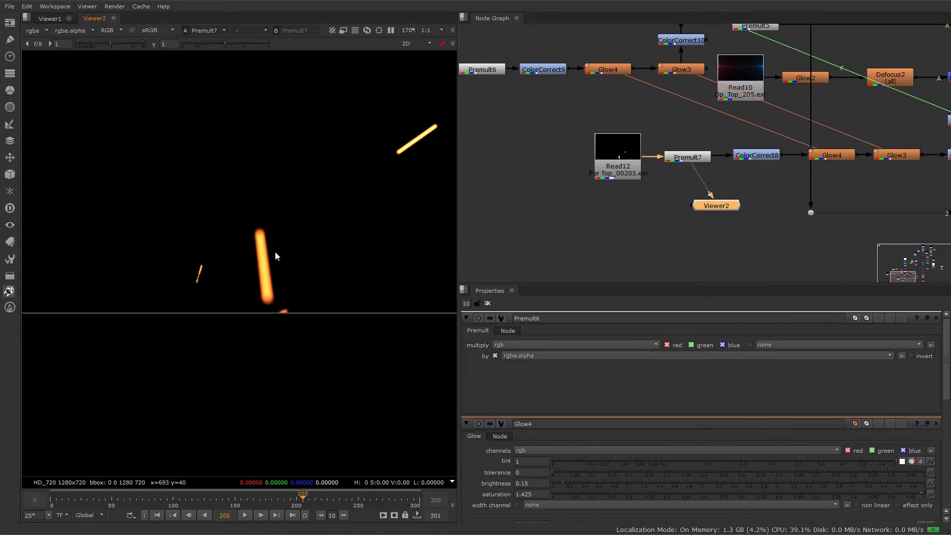
# - View the raw Read12 top particles in Viewer2, and examine the Read11 and Read12 sources in the node graph
pyautogui.press('1')
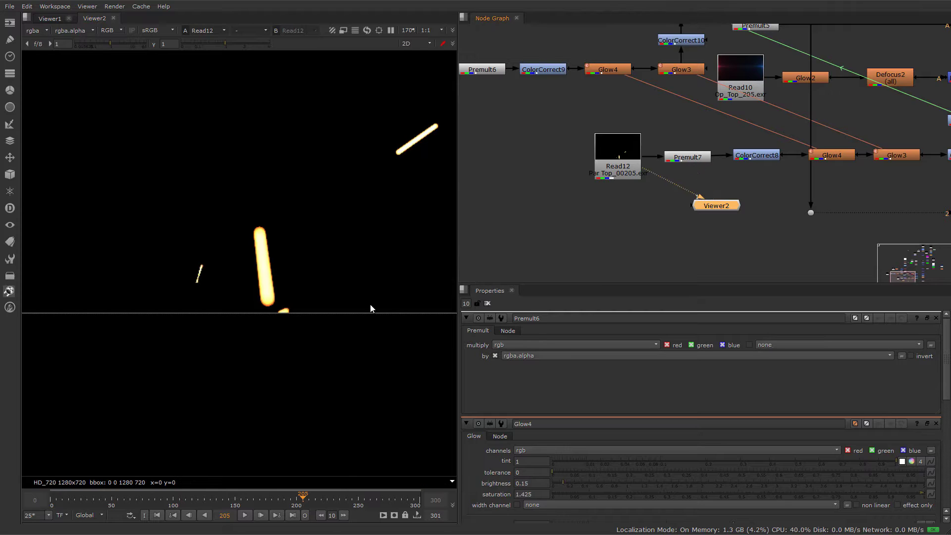
pyautogui.scroll(-3, 266, 272)
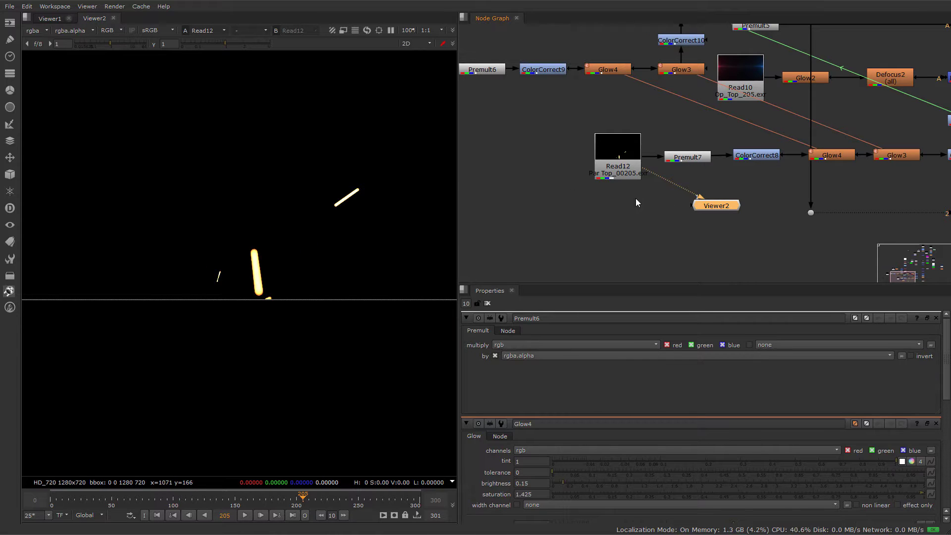
pyautogui.moveTo(596, 157); pyautogui.dragTo(716, 225, button='middle')
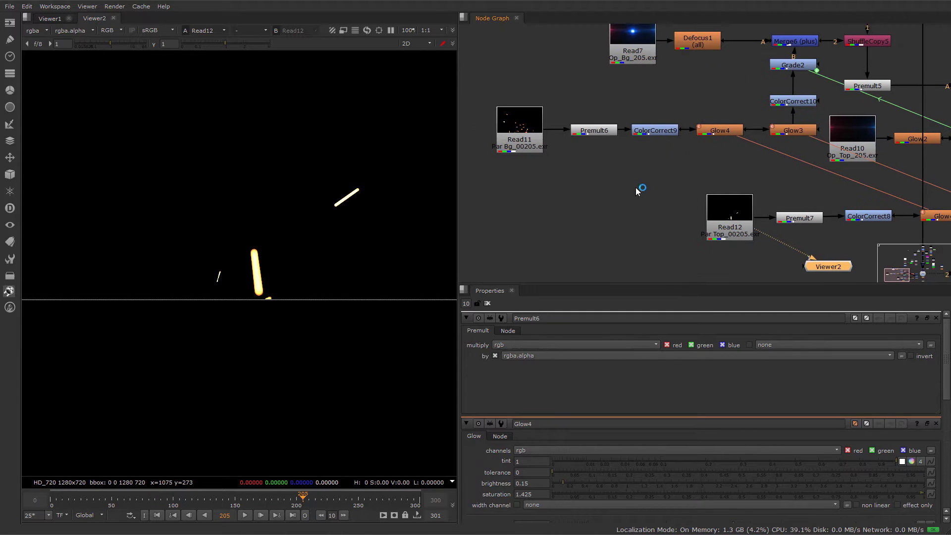
pyautogui.moveTo(487, 107); pyautogui.dragTo(751, 267)
pyautogui.click(729, 223)
pyautogui.click(701, 200)
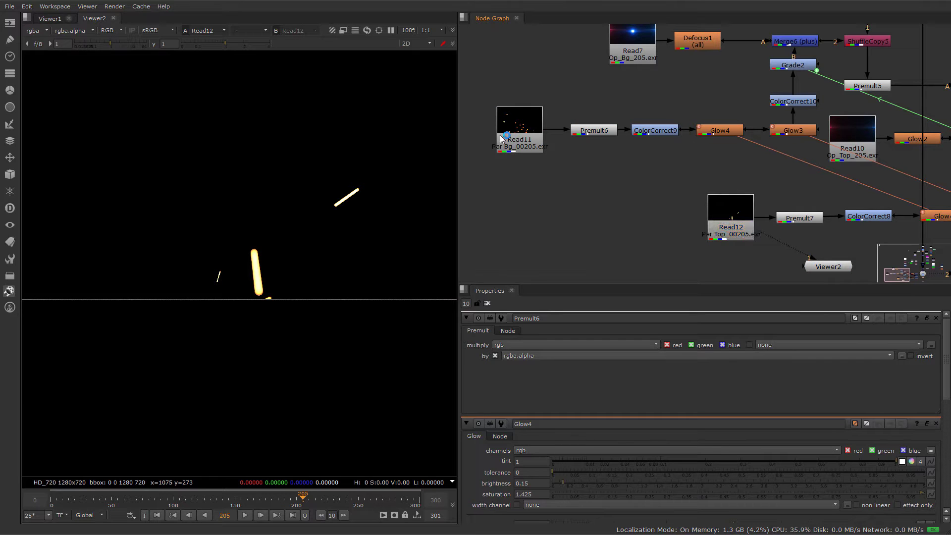
pyautogui.click(526, 127)
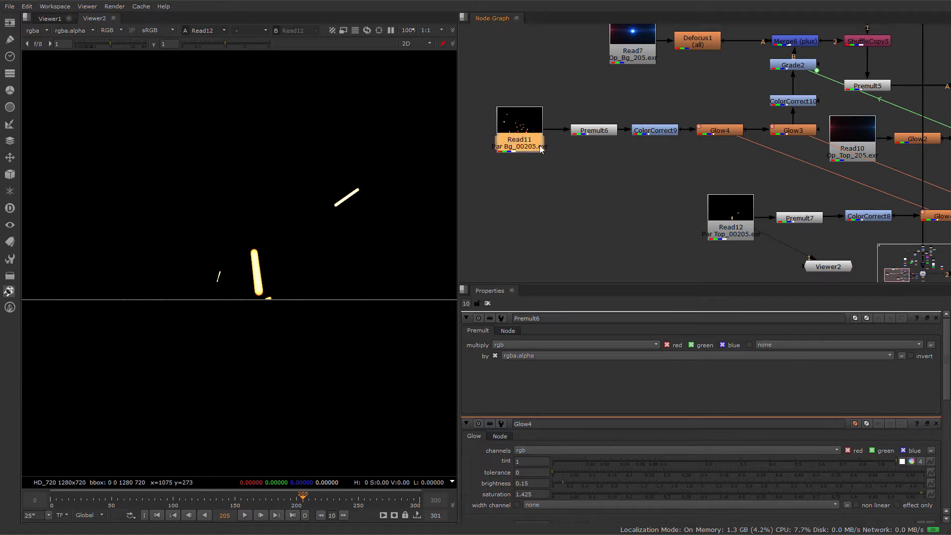
pyautogui.click(724, 209)
pyautogui.moveTo(725, 209); pyautogui.dragTo(644, 208, button='middle')
pyautogui.scroll(-2, 644, 208)
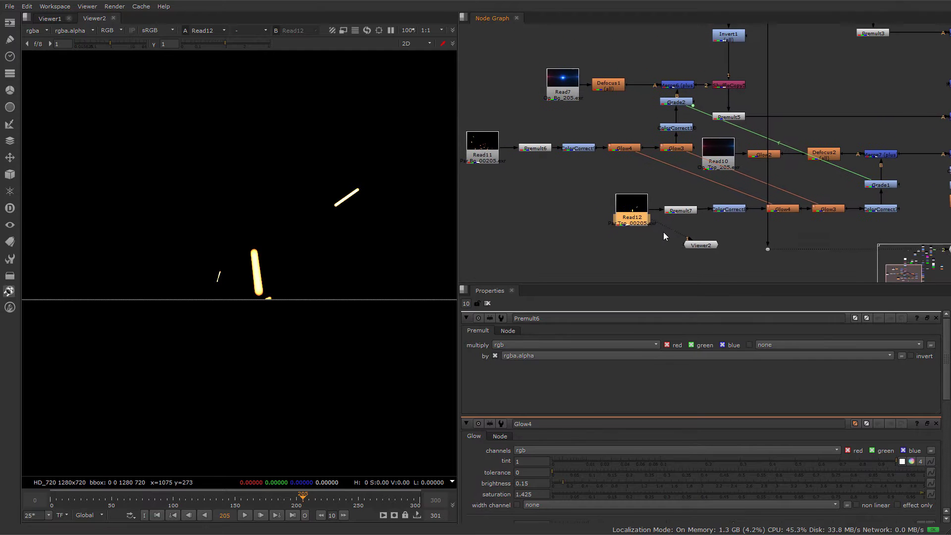
# - Open the settings of ColorCorrect8 and ColorCorrect9 to compare the master gain of the two particle passes
pyautogui.click(723, 210)
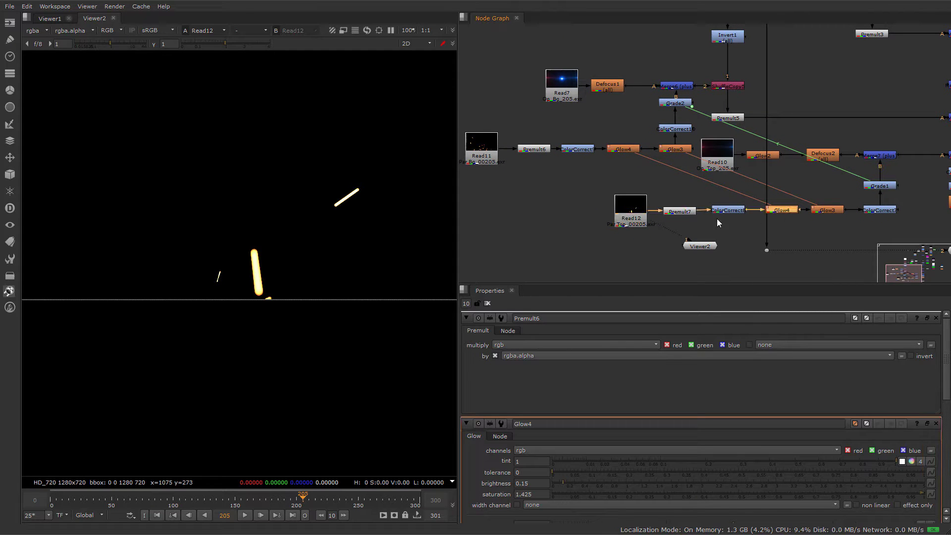
pyautogui.click(677, 212)
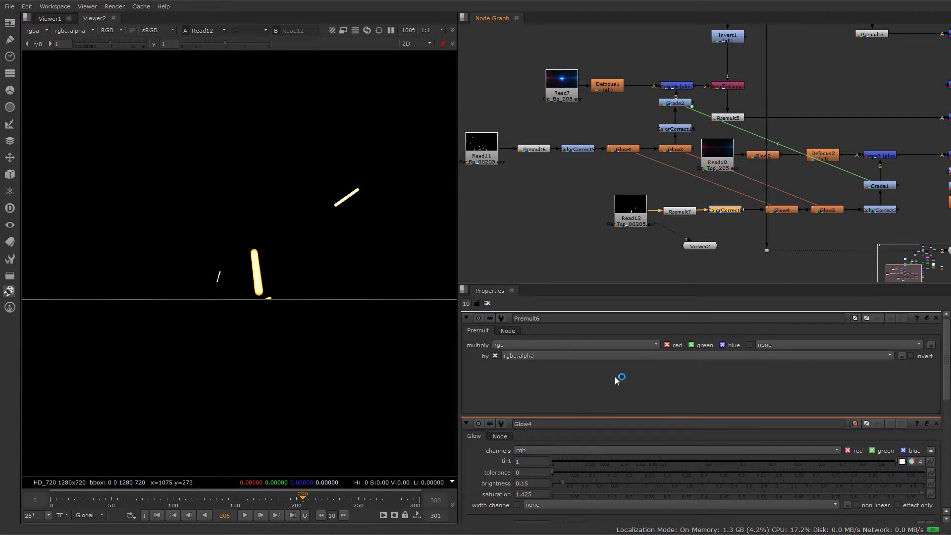
pyautogui.scroll(-3, 576, 419)
pyautogui.press('Return')
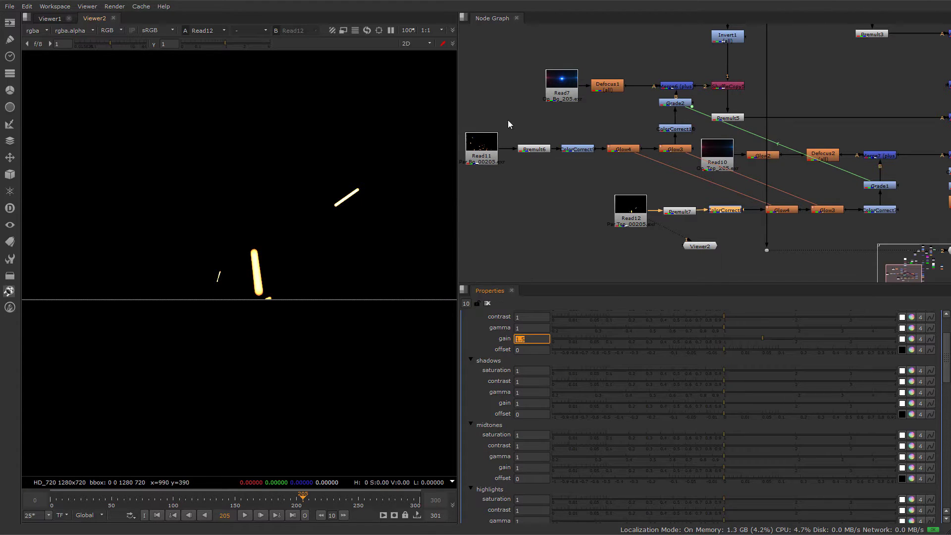
pyautogui.doubleClick(578, 150)
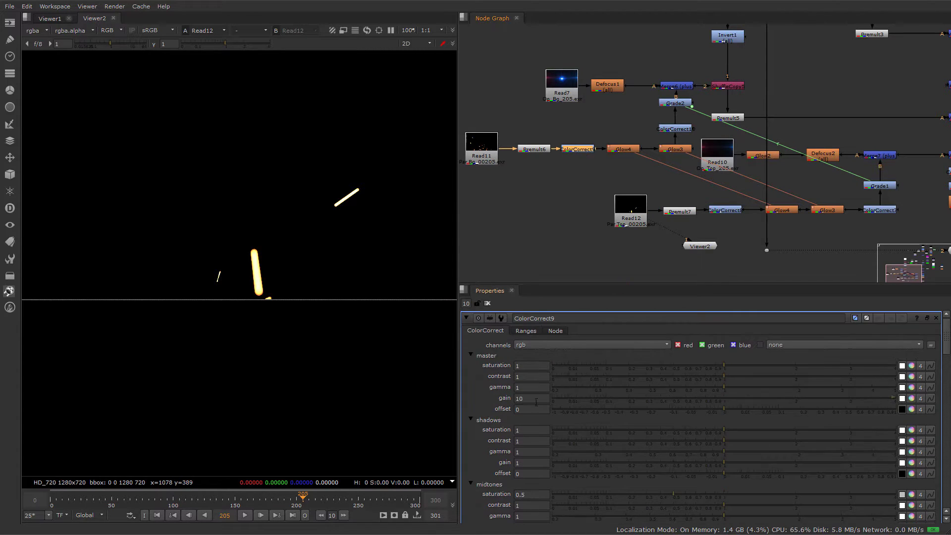
pyautogui.doubleClick(536, 400)
# - Connect Viewer2 to ColorCorrect8 and position the viewer node below the top particle chain
pyautogui.moveTo(695, 241); pyautogui.dragTo(724, 211)
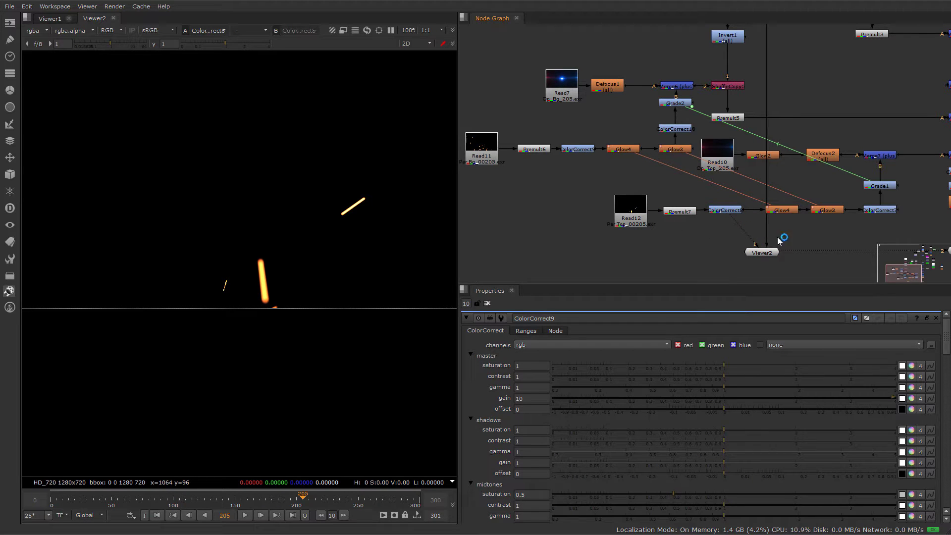
pyautogui.moveTo(765, 252); pyautogui.dragTo(746, 262)
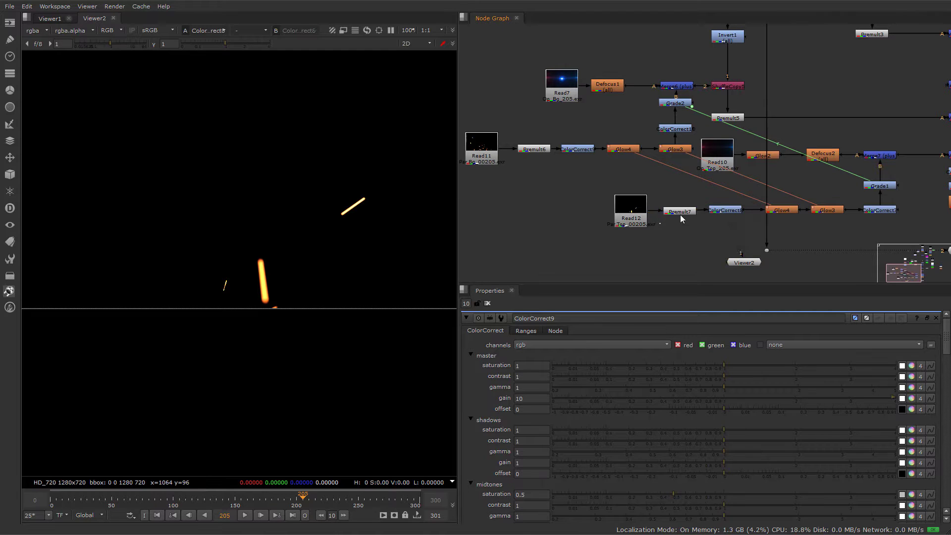
# - Clone the top particle chain from Premult7 through Grade1 and place the clones beneath the background particle row
pyautogui.moveTo(660, 224); pyautogui.dragTo(912, 173)
pyautogui.moveTo(817, 224); pyautogui.dragTo(811, 223, button='middle')
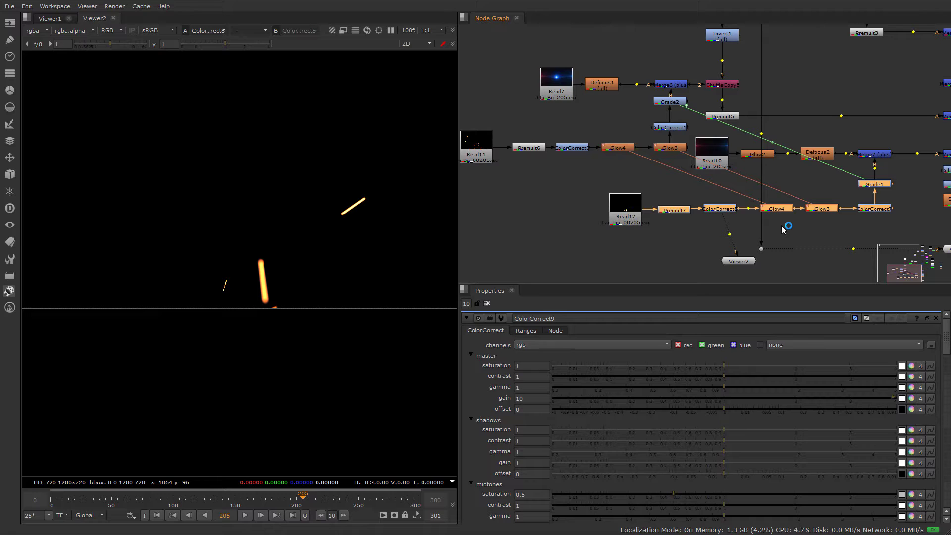
pyautogui.hotkey('alt', 'k')
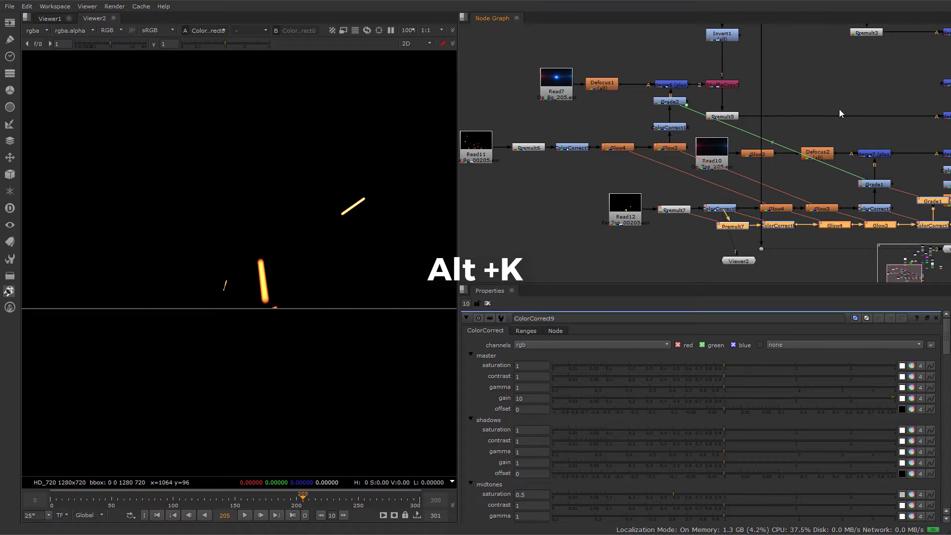
pyautogui.moveTo(842, 233)
pyautogui.mouseDown()
pyautogui.moveTo(777, 256)
pyautogui.moveTo(629, 267)
pyautogui.moveTo(622, 200)
pyautogui.moveTo(565, 193)
pyautogui.mouseUp()
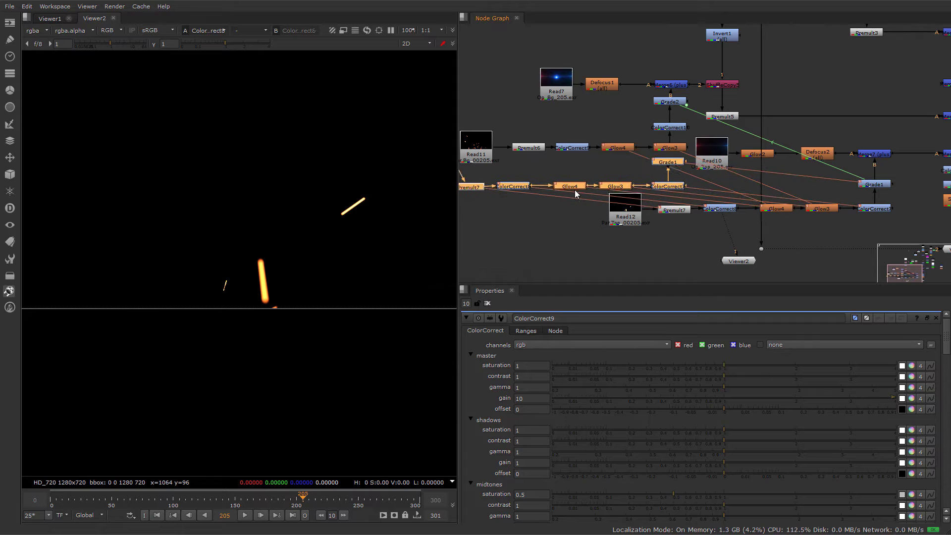
# - Delete the background particle pass's old premult, colour correction, glow and grade nodes between Read11 and the plus merge
pyautogui.moveTo(564, 172); pyautogui.dragTo(574, 189, button='middle')
pyautogui.moveTo(505, 179); pyautogui.dragTo(455, 222)
pyautogui.press('Delete')
pyautogui.press('Delete')
pyautogui.click(679, 162)
pyautogui.press('Delete')
pyautogui.click(682, 142)
pyautogui.press('Delete')
pyautogui.click(680, 119)
pyautogui.press('Delete')
# - Move the cloned chain into the background particle row, wiring it from Read11 into the plus merge, and align Read11 with it
pyautogui.moveTo(439, 225); pyautogui.dragTo(539, 201)
pyautogui.moveTo(608, 208); pyautogui.dragTo(653, 211, button='middle')
pyautogui.moveTo(493, 218); pyautogui.dragTo(764, 159)
pyautogui.moveTo(723, 203); pyautogui.dragTo(721, 144)
pyautogui.click(698, 127)
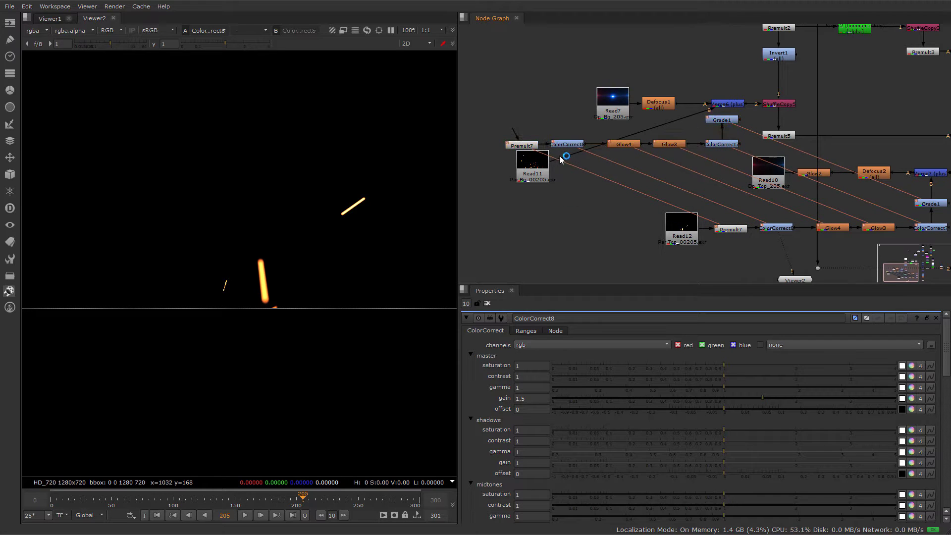
pyautogui.moveTo(521, 173); pyautogui.dragTo(492, 142)
pyautogui.moveTo(582, 198); pyautogui.dragTo(686, 191, button='middle')
pyautogui.moveTo(583, 144); pyautogui.dragTo(576, 143)
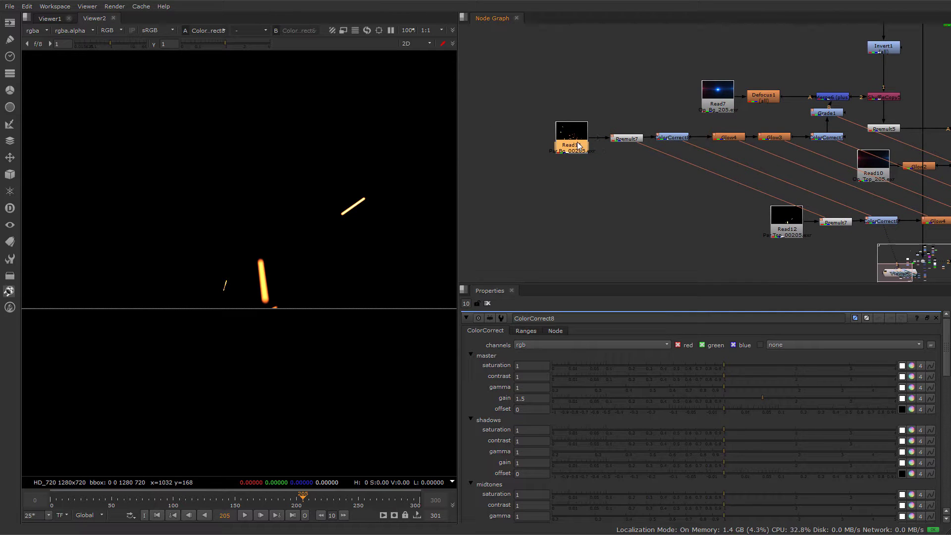
# - Connect Viewer2 to Merge8, move the viewer node beside it, and view the composite with both particle passes
pyautogui.moveTo(682, 221); pyautogui.dragTo(526, 221, button='middle')
pyautogui.moveTo(696, 199); pyautogui.dragTo(660, 212, button='middle')
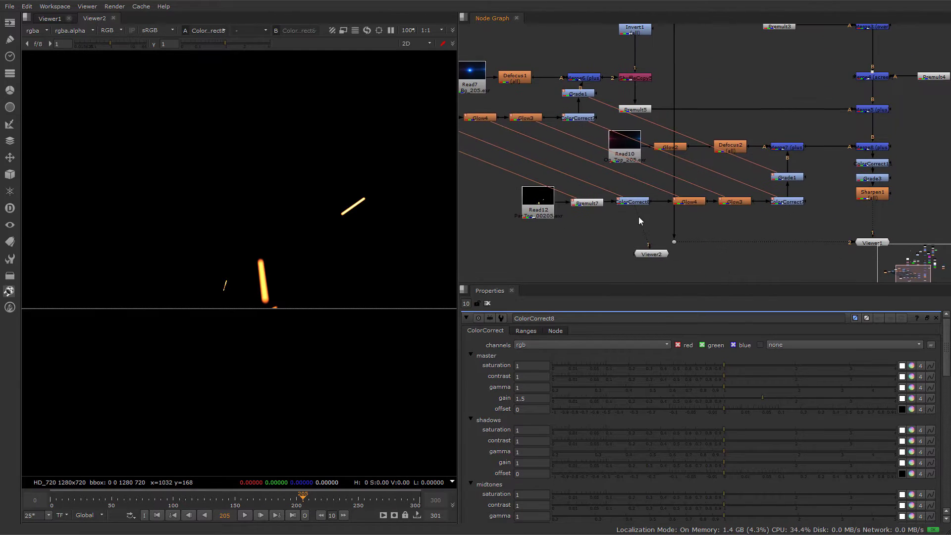
pyautogui.moveTo(644, 233); pyautogui.dragTo(872, 148)
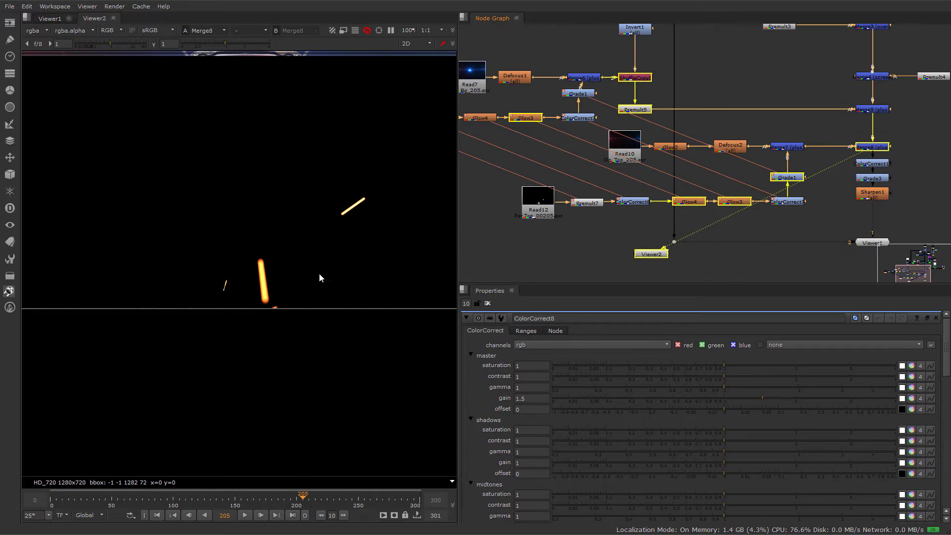
pyautogui.click(320, 278)
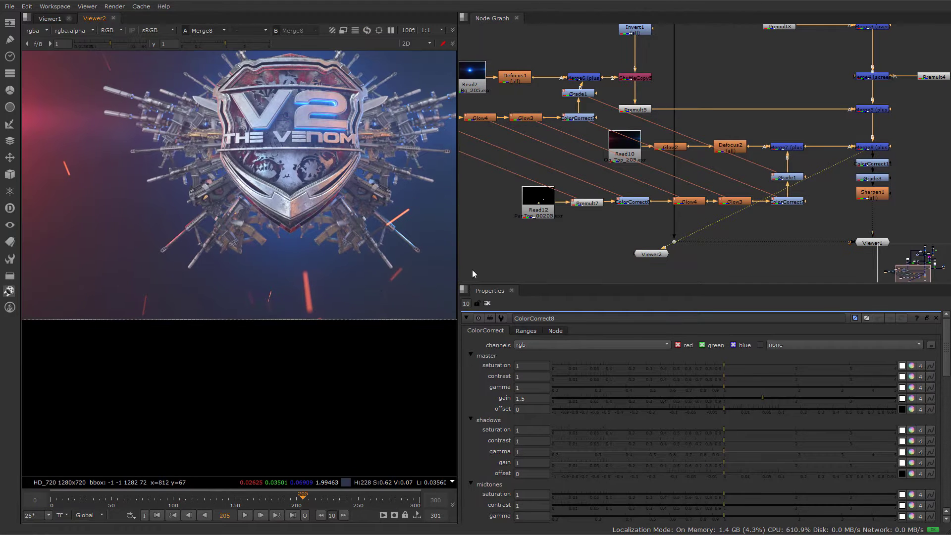
pyautogui.moveTo(650, 255); pyautogui.dragTo(923, 167)
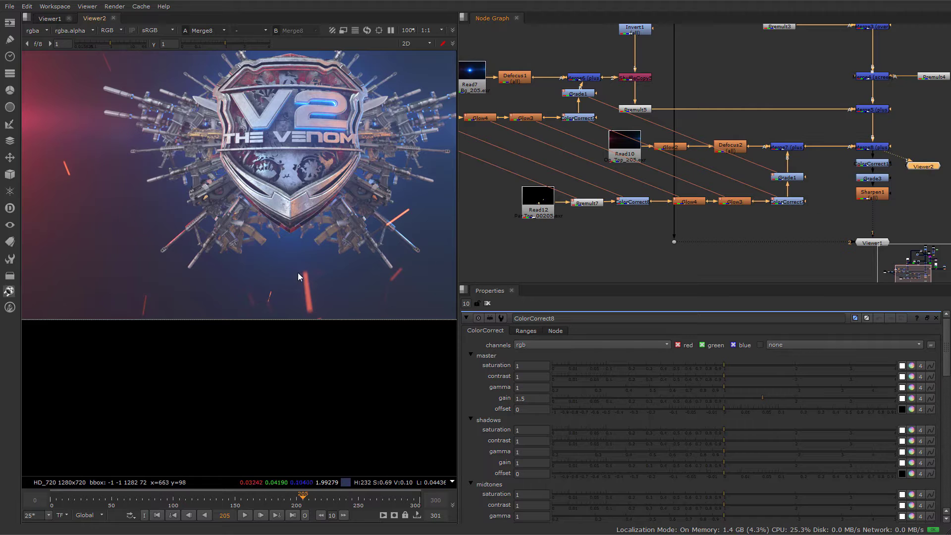
pyautogui.moveTo(283, 279); pyautogui.dragTo(292, 304, button='middle')
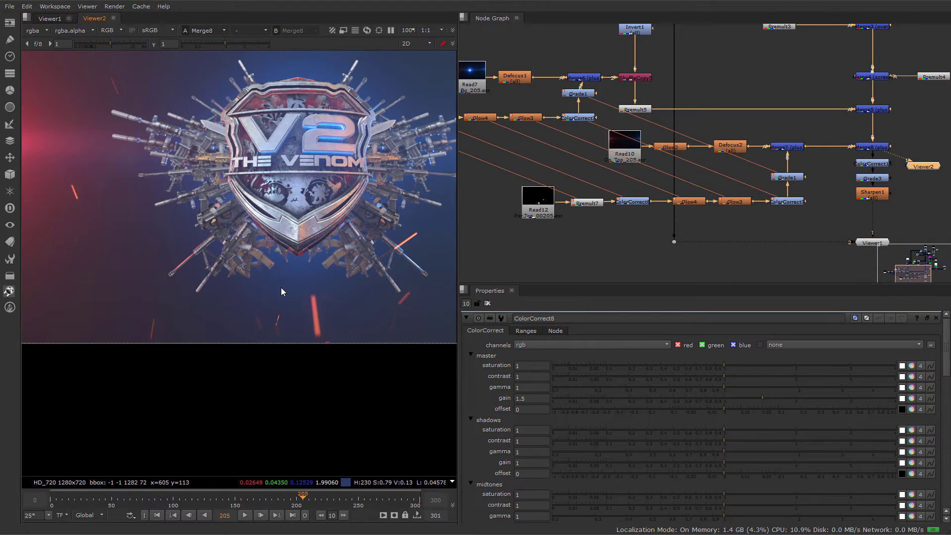
# - Disable and re-enable the cloned Premult7 node to compare the composite's particles with and without premultiplication
pyautogui.moveTo(607, 234); pyautogui.dragTo(762, 239, button='middle')
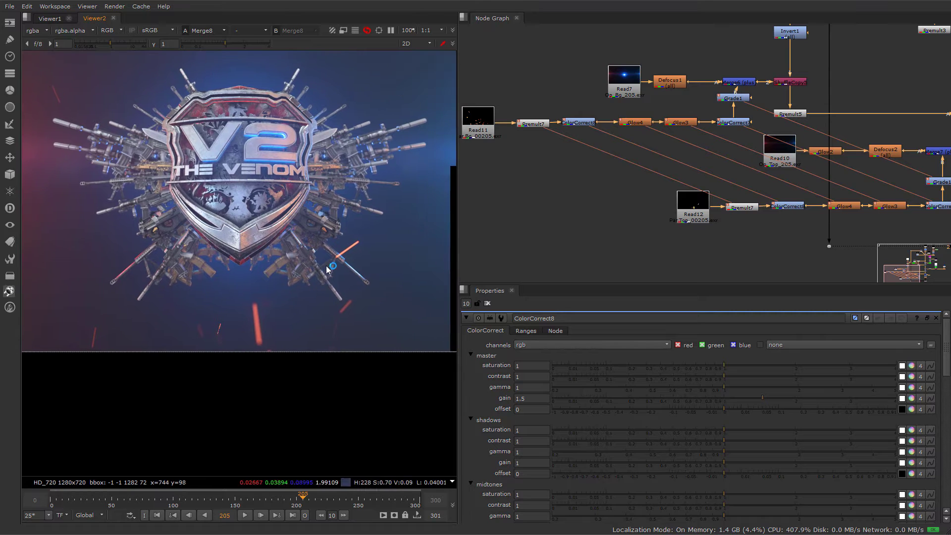
pyautogui.moveTo(505, 142); pyautogui.dragTo(548, 138, button='middle')
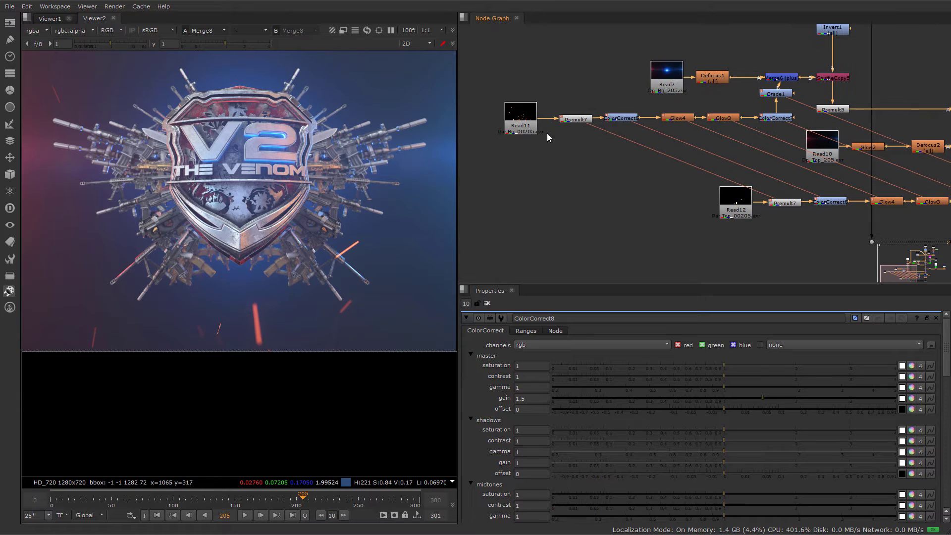
pyautogui.click(577, 121)
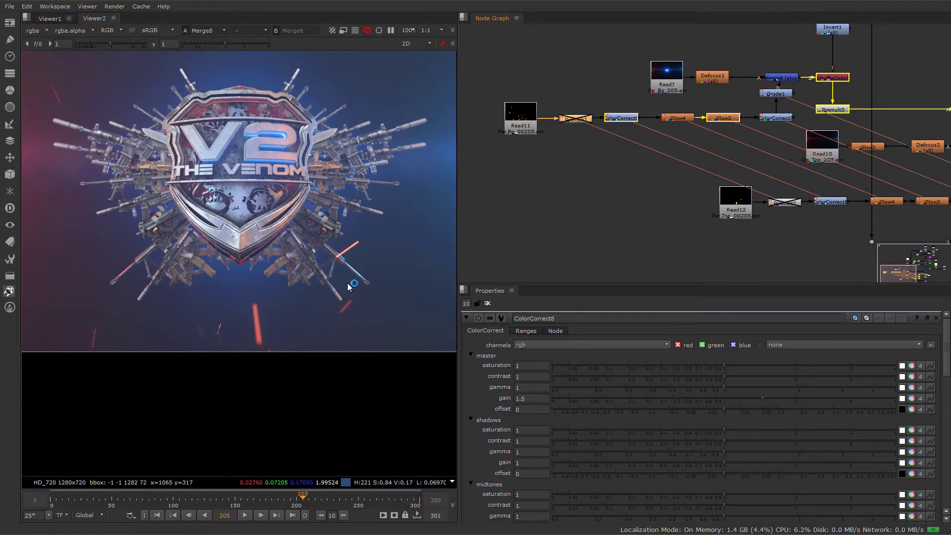
pyautogui.press('d')
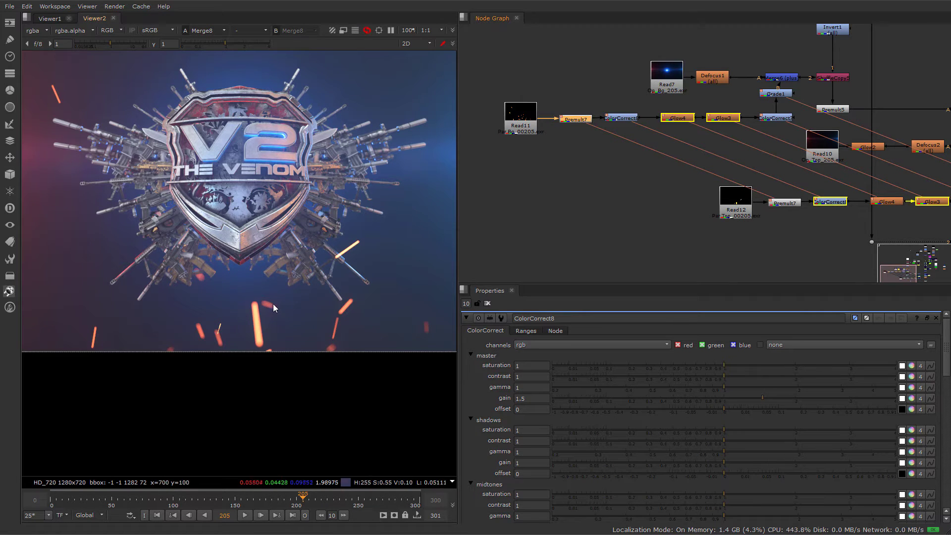
pyautogui.moveTo(267, 302); pyautogui.dragTo(201, 279, button='middle')
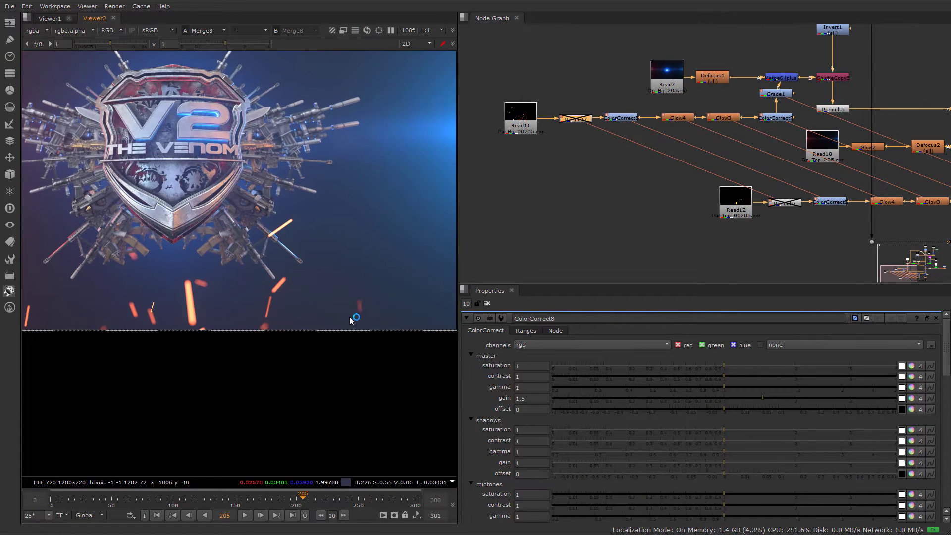
pyautogui.moveTo(351, 314); pyautogui.dragTo(371, 304, button='middle')
pyautogui.moveTo(228, 291)
pyautogui.mouseDown(button='middle')
pyautogui.moveTo(309, 321)
pyautogui.moveTo(216, 285)
pyautogui.mouseUp(button='middle')
pyautogui.press('d')
pyautogui.moveTo(317, 273); pyautogui.dragTo(324, 322, button='middle')
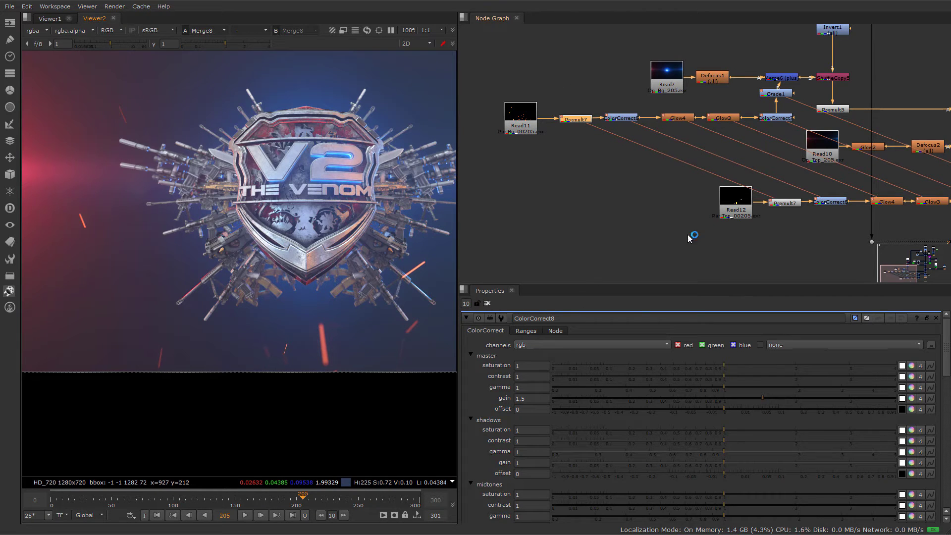
# - Examine the background and top particle chains and the clone links between their nodes
pyautogui.moveTo(690, 238); pyautogui.dragTo(656, 243, button='middle')
pyautogui.click(741, 97)
pyautogui.moveTo(741, 97); pyautogui.dragTo(643, 170, button='middle')
pyautogui.moveTo(507, 191); pyautogui.dragTo(792, 126)
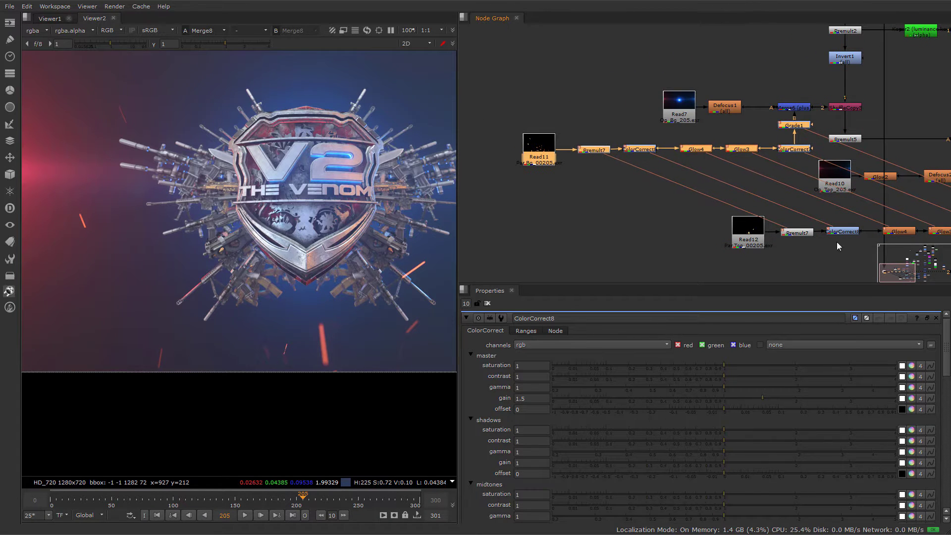
pyautogui.moveTo(837, 245); pyautogui.dragTo(718, 221, button='middle')
pyautogui.click(800, 224)
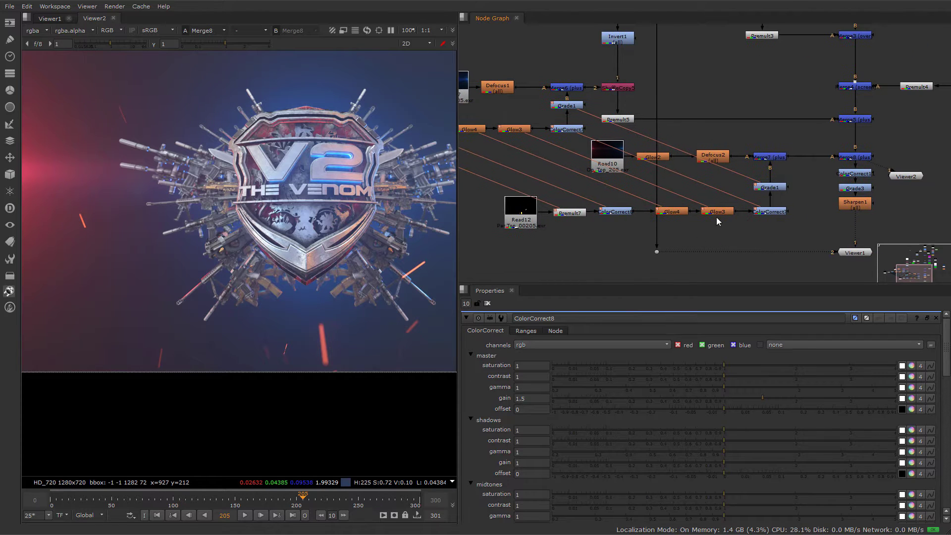
pyautogui.moveTo(711, 187); pyautogui.dragTo(861, 216, button='middle')
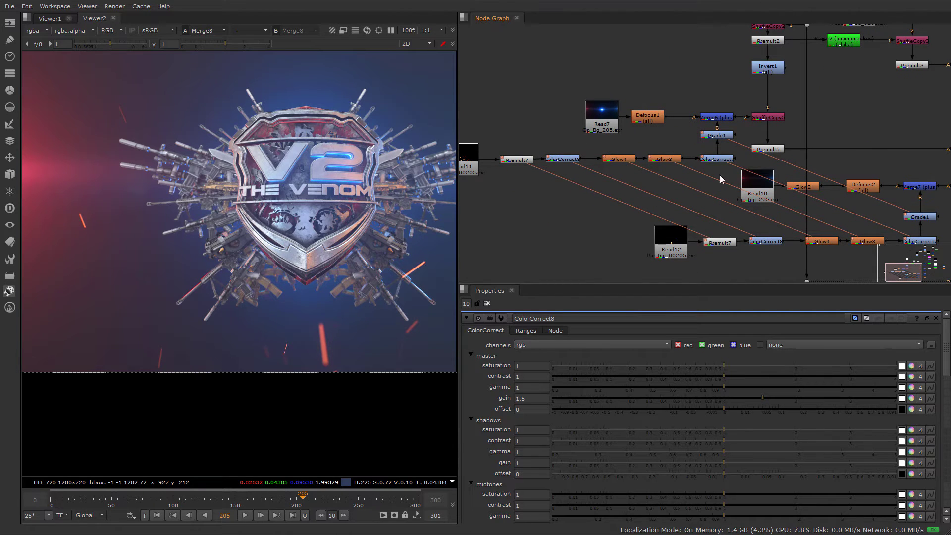
pyautogui.moveTo(812, 256); pyautogui.dragTo(752, 211, button='middle')
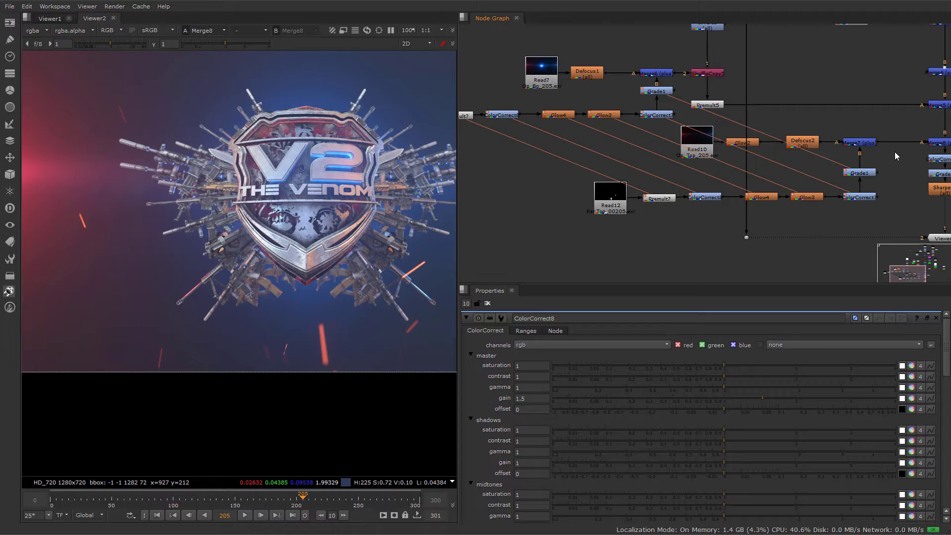
# - Set the gain of the cloned Grade1 node to 3.42
pyautogui.click(867, 174)
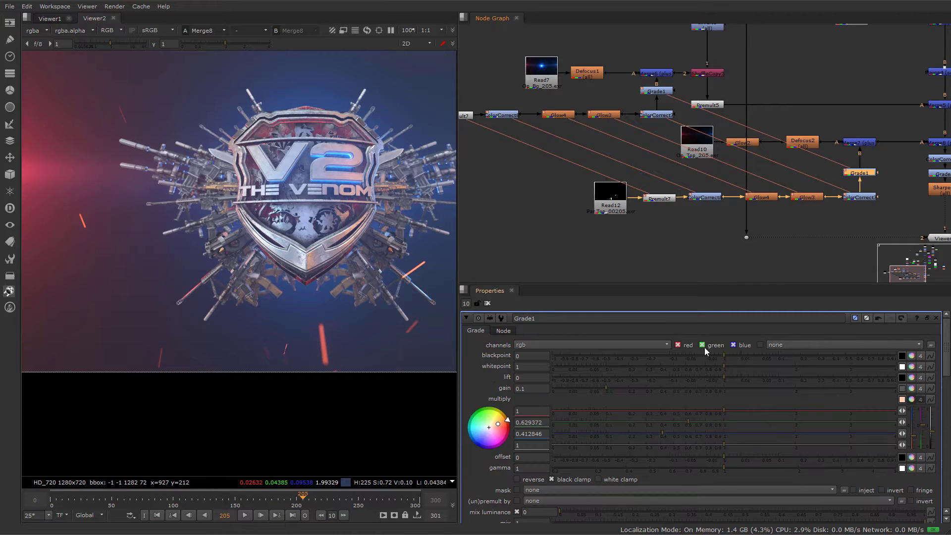
pyautogui.doubleClick(530, 389)
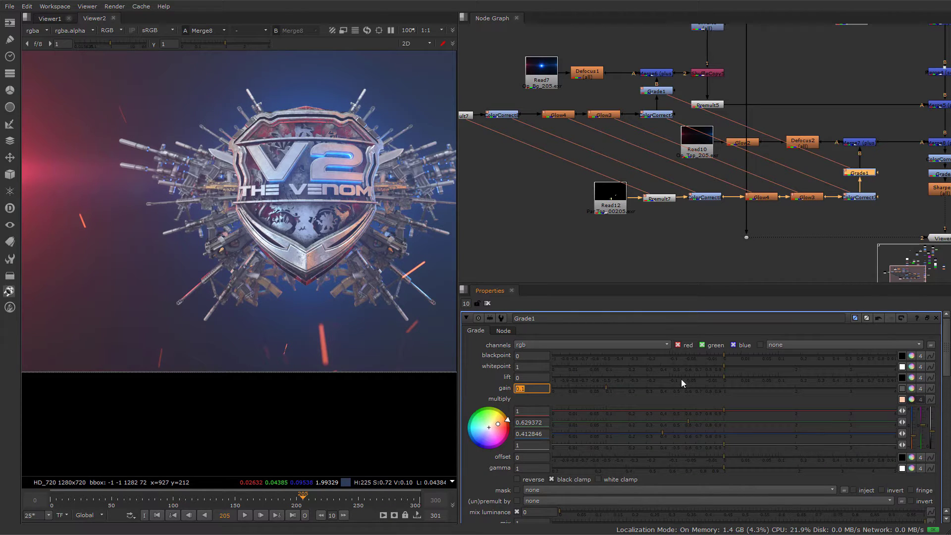
pyautogui.write('3.42')
pyautogui.press('Return')
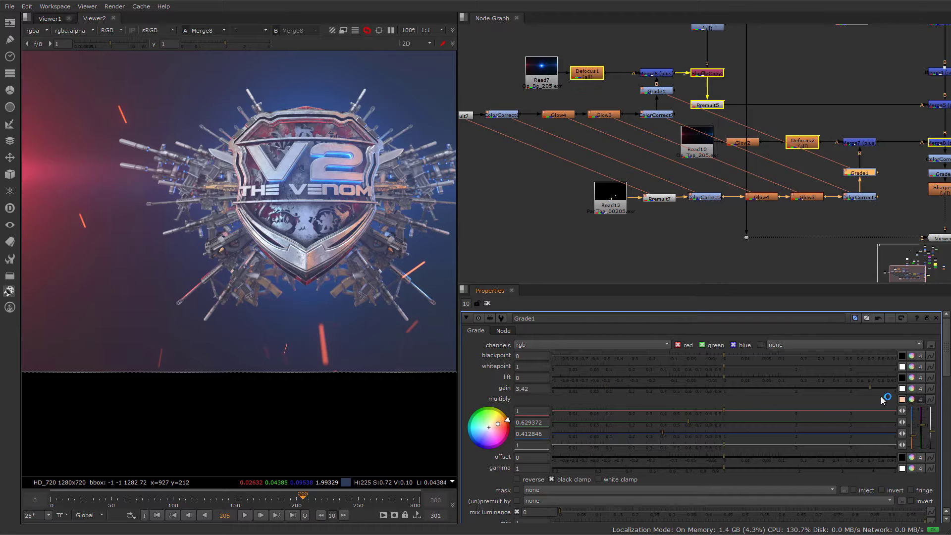
# - Set the cloned Grade1's gain to 3.64 and compare the settings of its background and top particle copies
pyautogui.click(882, 390)
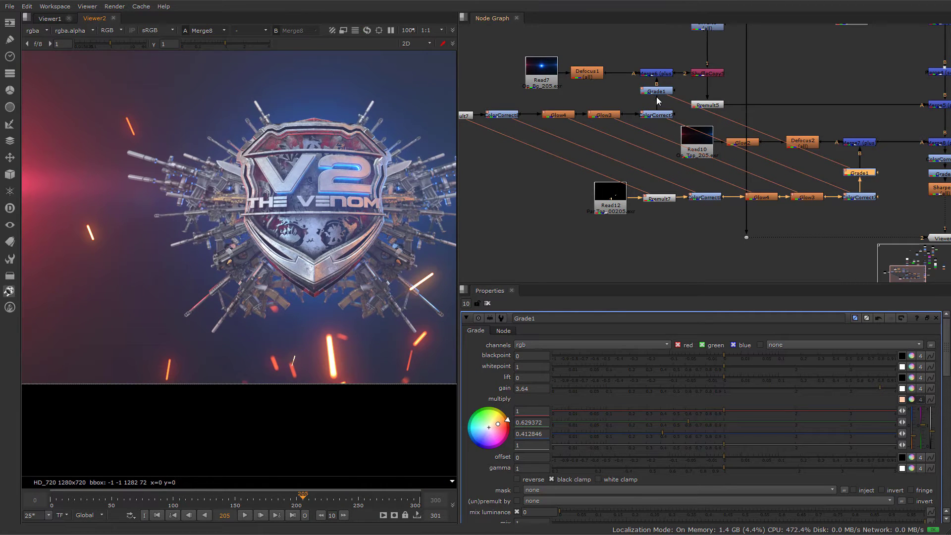
pyautogui.click(658, 93)
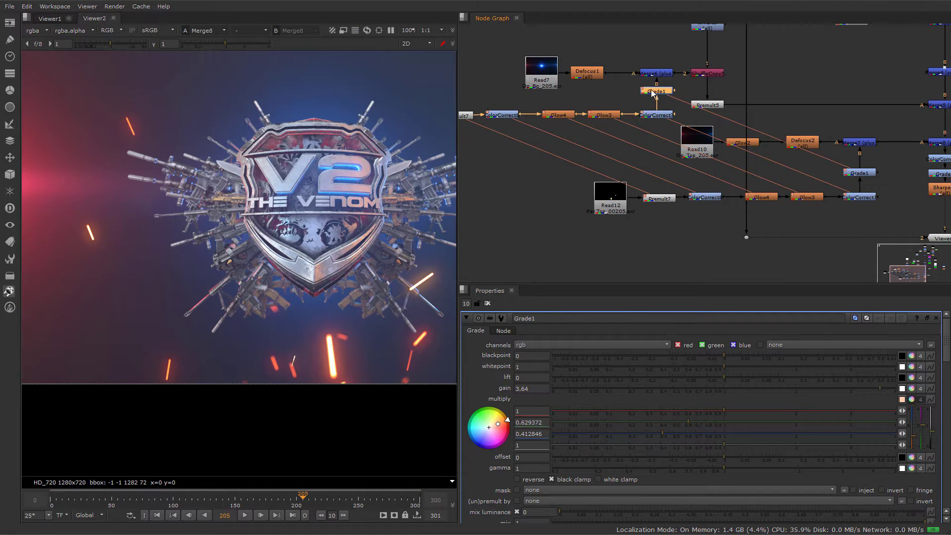
pyautogui.click(846, 173)
pyautogui.click(661, 93)
pyautogui.click(854, 172)
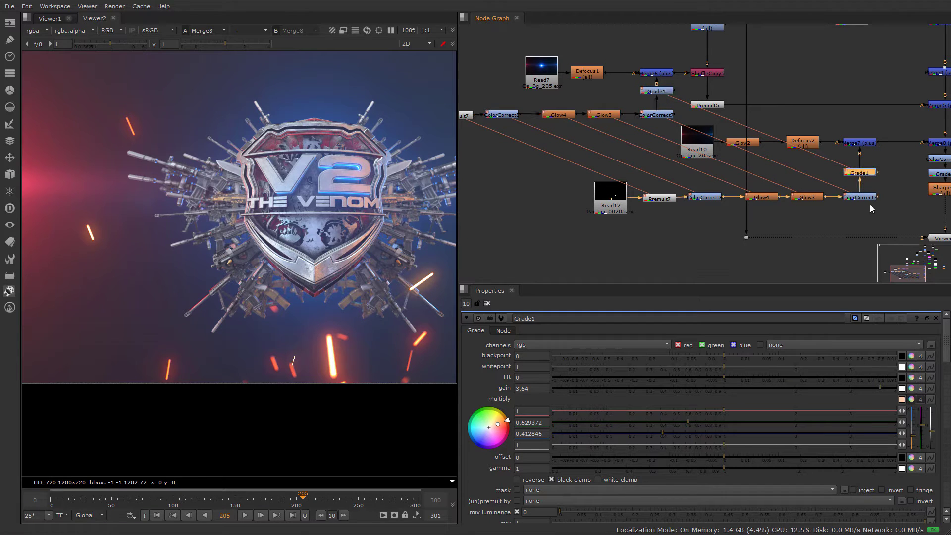
pyautogui.click(809, 197)
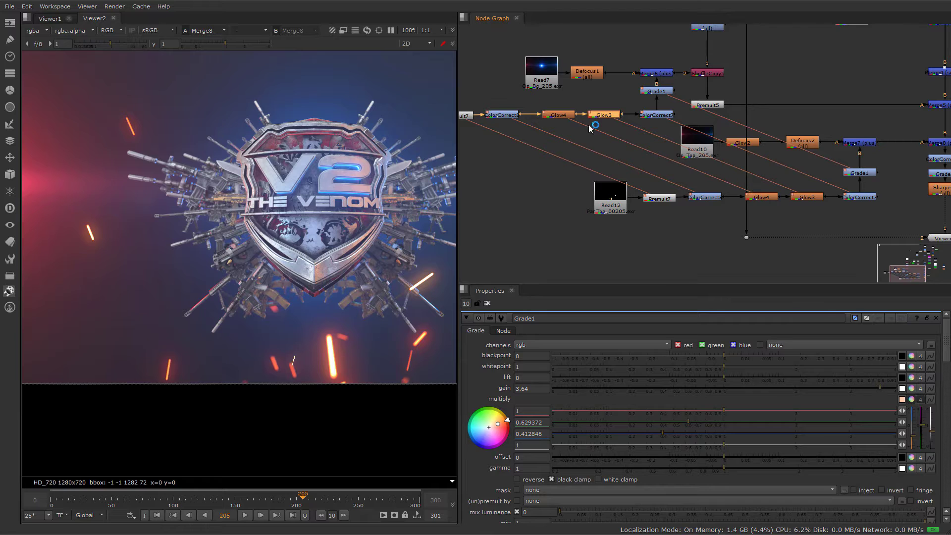
pyautogui.moveTo(730, 265); pyautogui.dragTo(687, 261, button='middle')
pyautogui.click(821, 171)
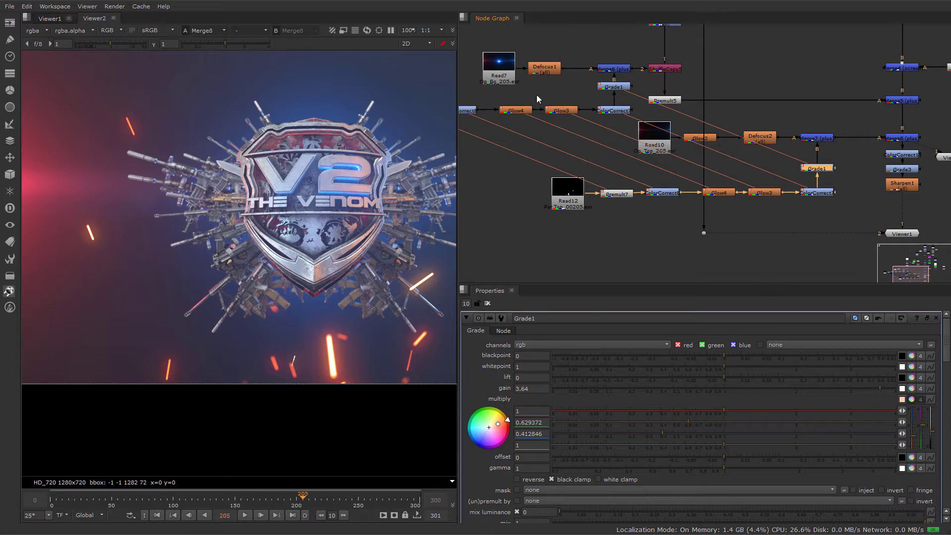
pyautogui.click(617, 88)
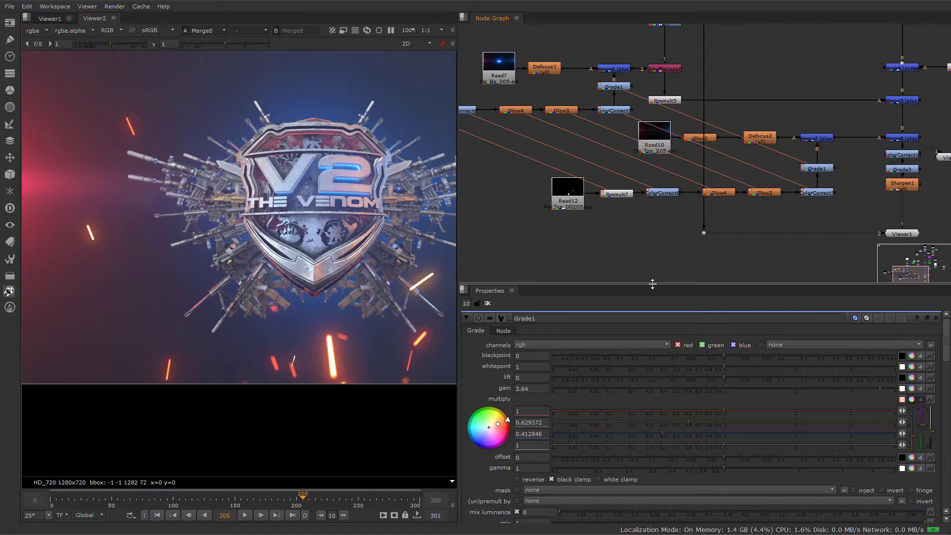
# - Try gains of 0.046 and 1.75 on one Grade1 clone with both clones' settings in view
pyautogui.moveTo(652, 284); pyautogui.dragTo(661, 117)
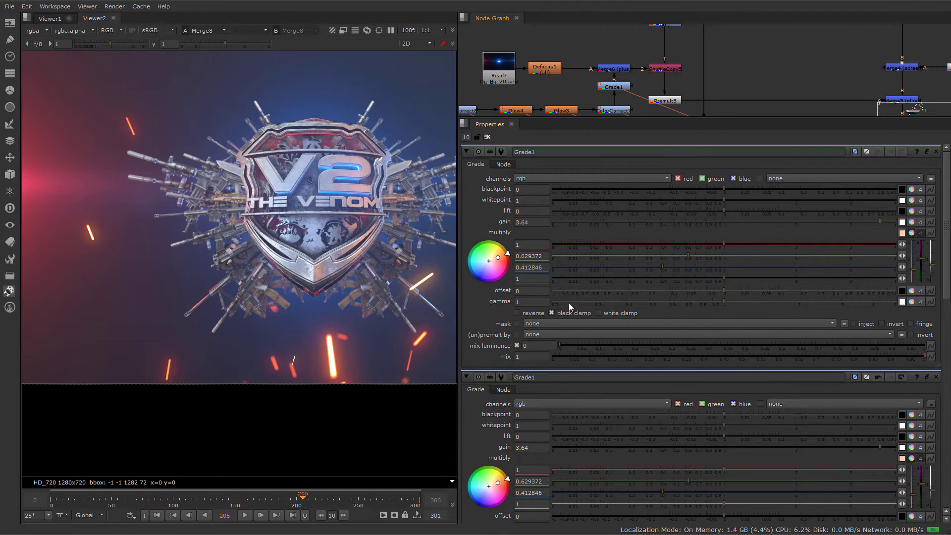
pyautogui.click(590, 221)
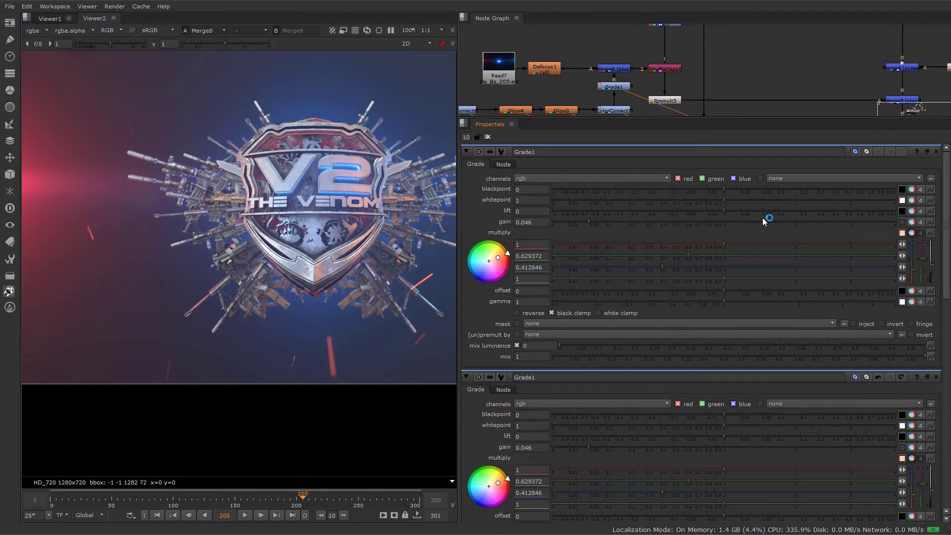
pyautogui.click(779, 222)
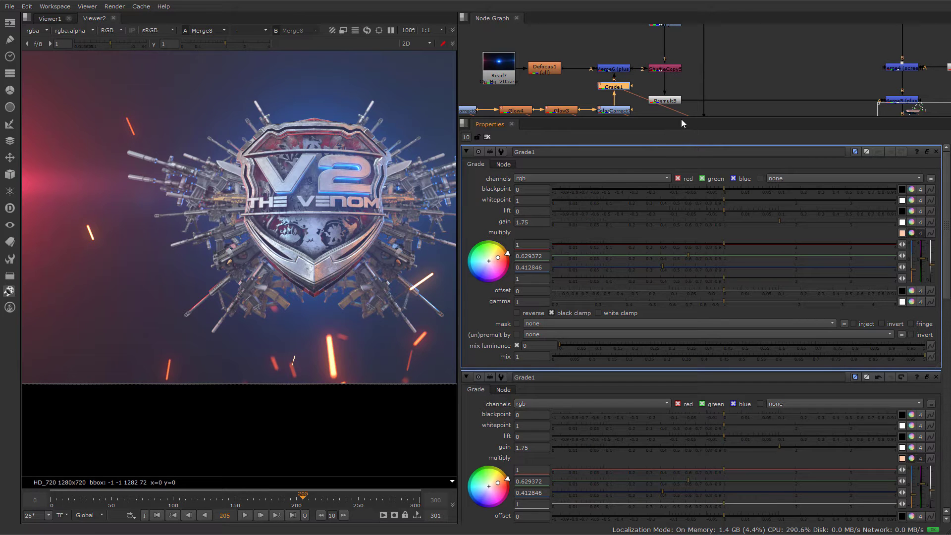
# - Restore space for the node graph and set the cloned Grade1's gain to 2
pyautogui.moveTo(679, 118); pyautogui.dragTo(743, 450)
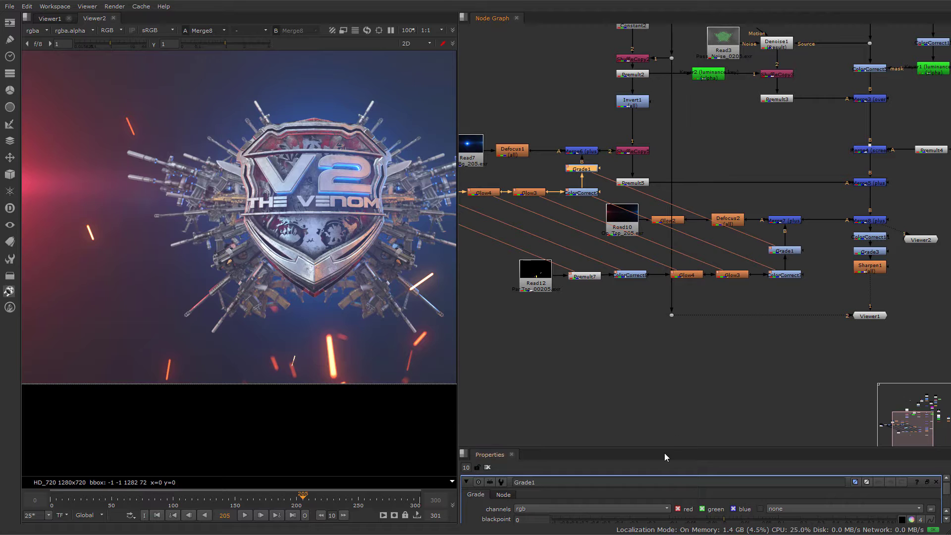
pyautogui.moveTo(654, 447); pyautogui.dragTo(609, 271)
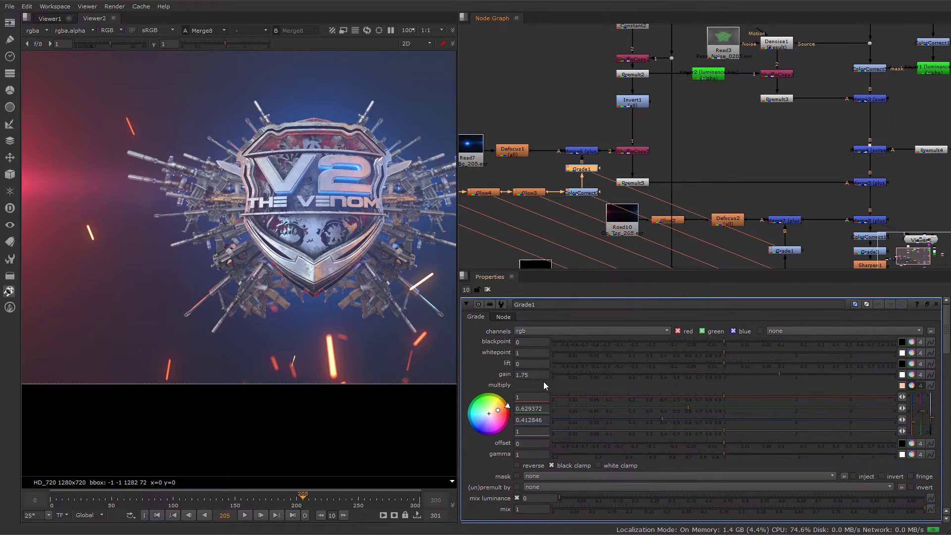
pyautogui.click(540, 376)
pyautogui.press('Return')
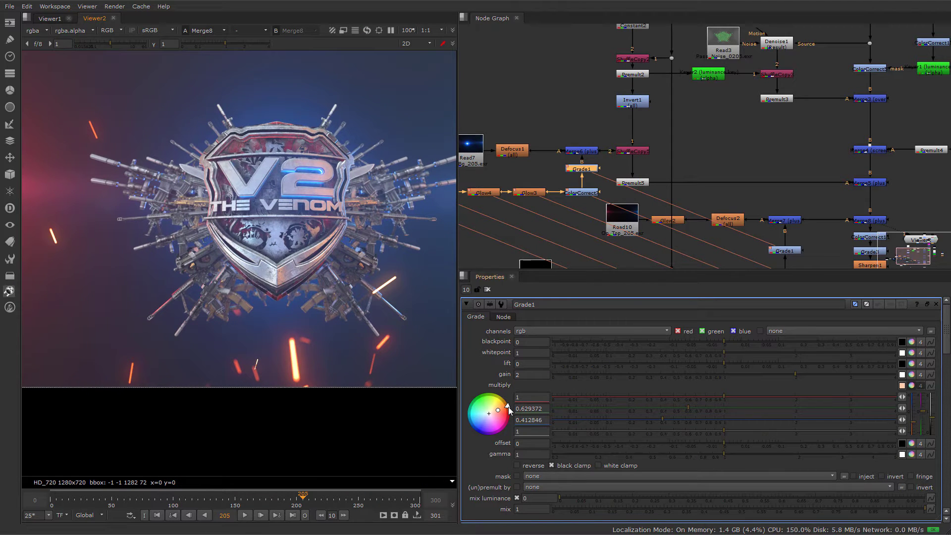
# - Try several hues for Grade1's multiply colour and settle on a warm orange of 1, 0.756462, 0.445555
pyautogui.moveTo(509, 410); pyautogui.dragTo(507, 400)
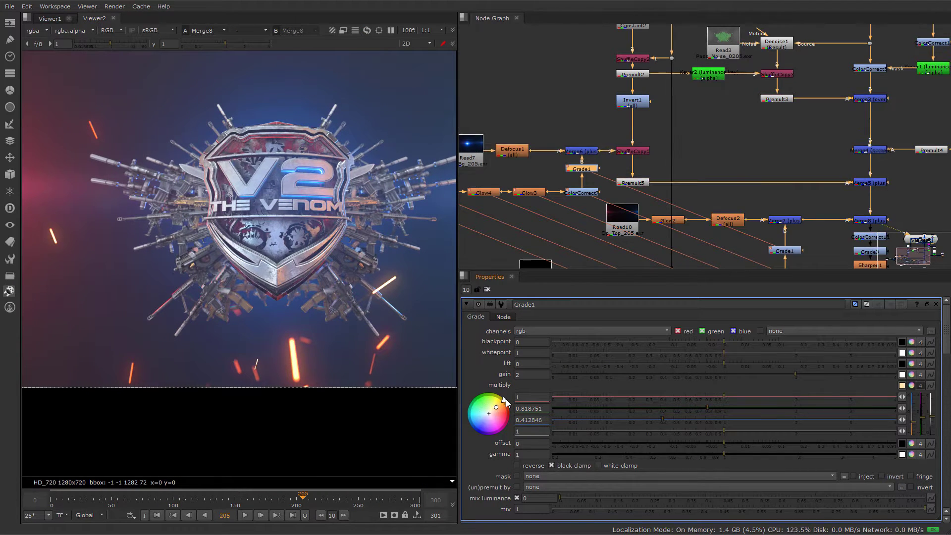
pyautogui.moveTo(506, 399); pyautogui.dragTo(490, 412)
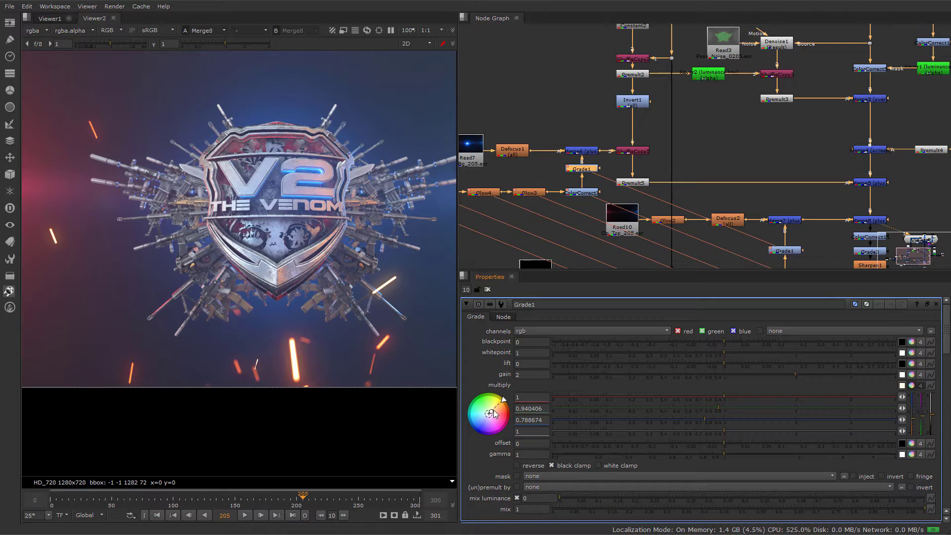
pyautogui.moveTo(493, 414); pyautogui.dragTo(498, 436)
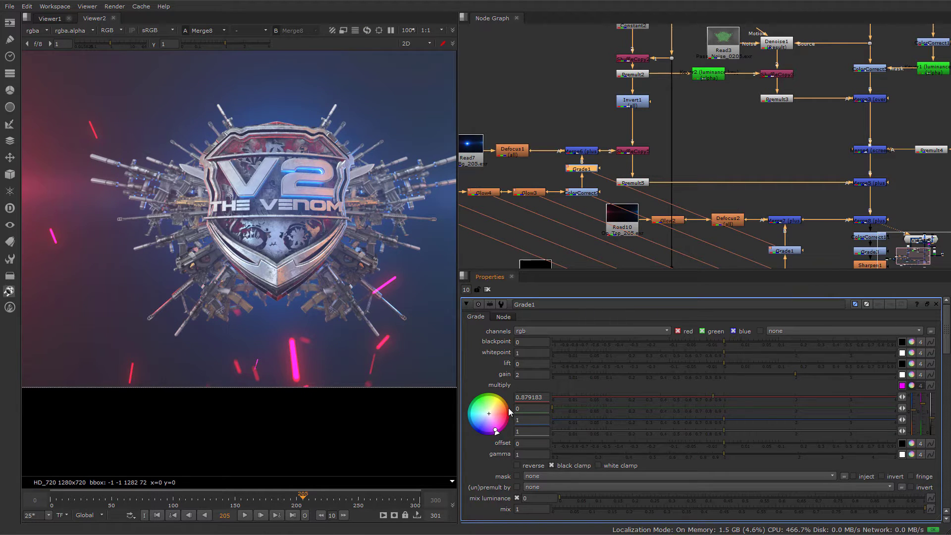
pyautogui.moveTo(510, 410); pyautogui.dragTo(512, 401)
pyautogui.moveTo(742, 182); pyautogui.dragTo(737, 120, button='middle')
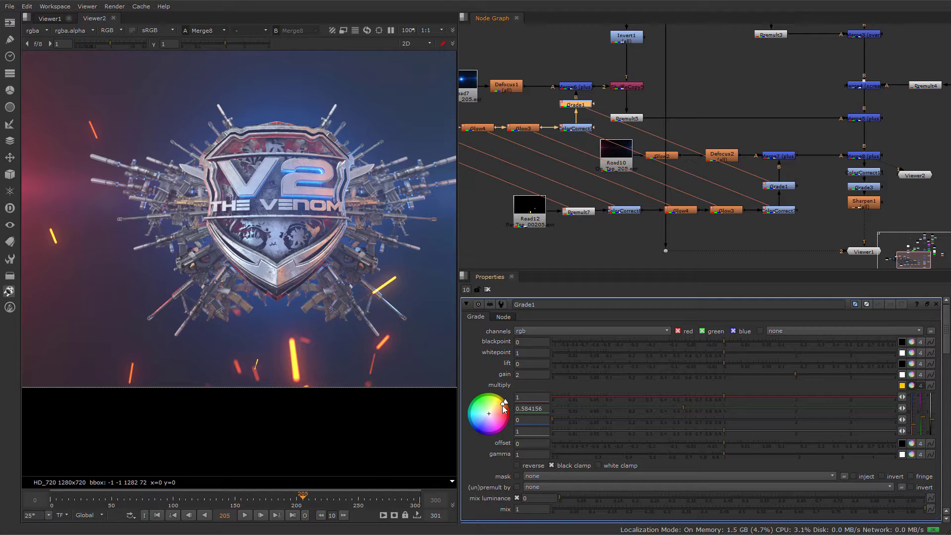
pyautogui.moveTo(504, 407)
pyautogui.mouseDown()
pyautogui.moveTo(491, 425)
pyautogui.moveTo(497, 407)
pyautogui.mouseUp()
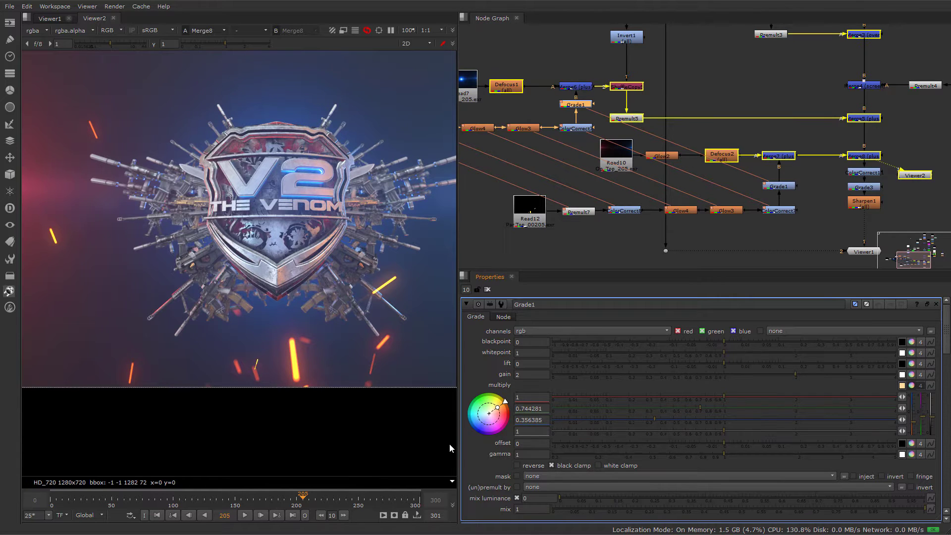
pyautogui.moveTo(450, 447); pyautogui.dragTo(492, 416)
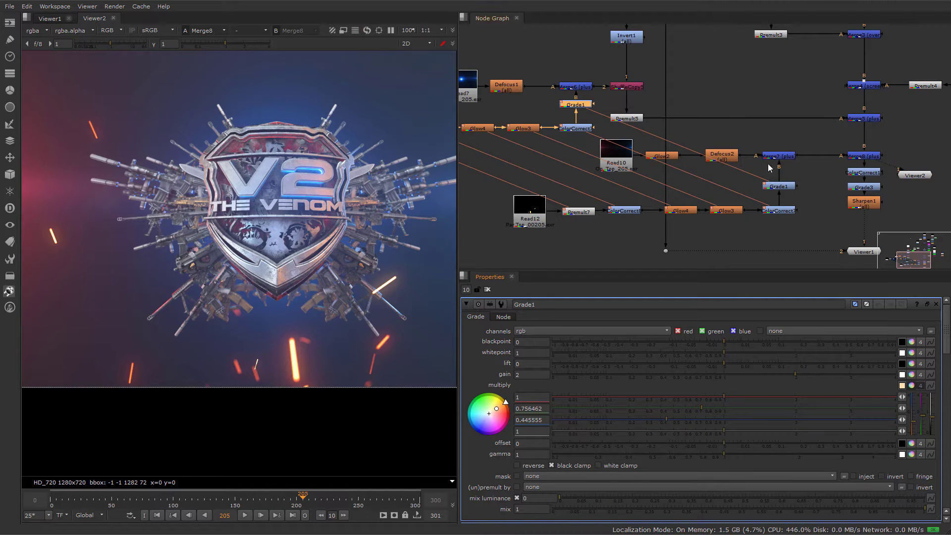
# - Disable and re-enable the cloned Grade1 to compare the particles with and without its grading
pyautogui.click(781, 191)
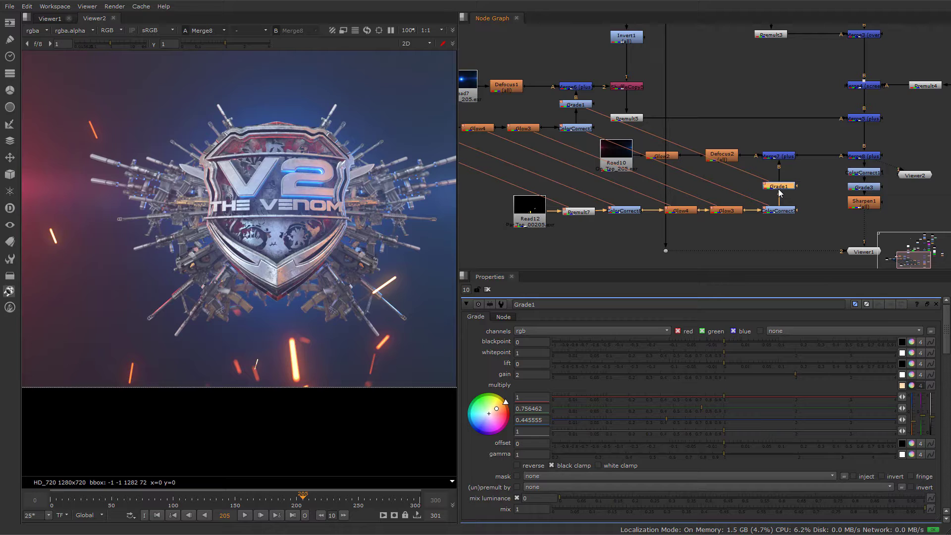
pyautogui.press('d')
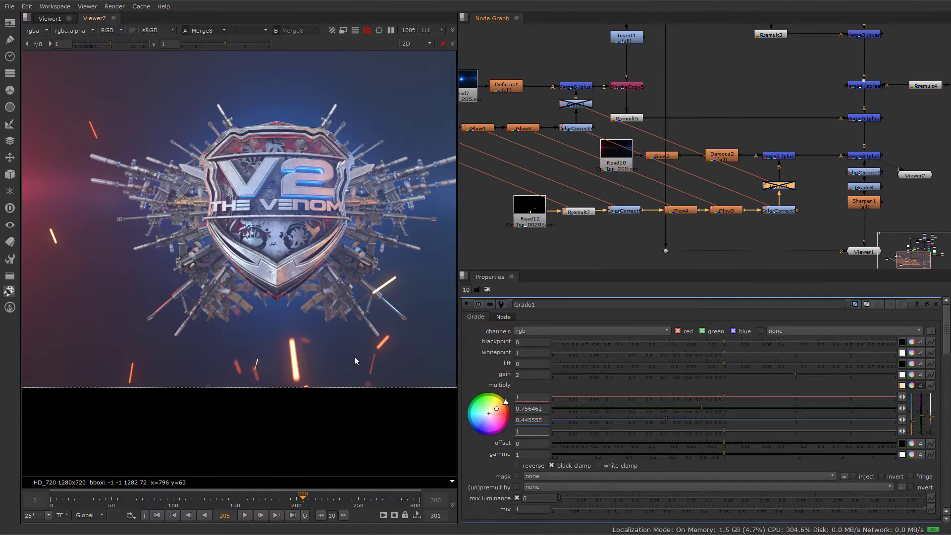
pyautogui.press('d')
pyautogui.moveTo(704, 217); pyautogui.dragTo(815, 228, button='middle')
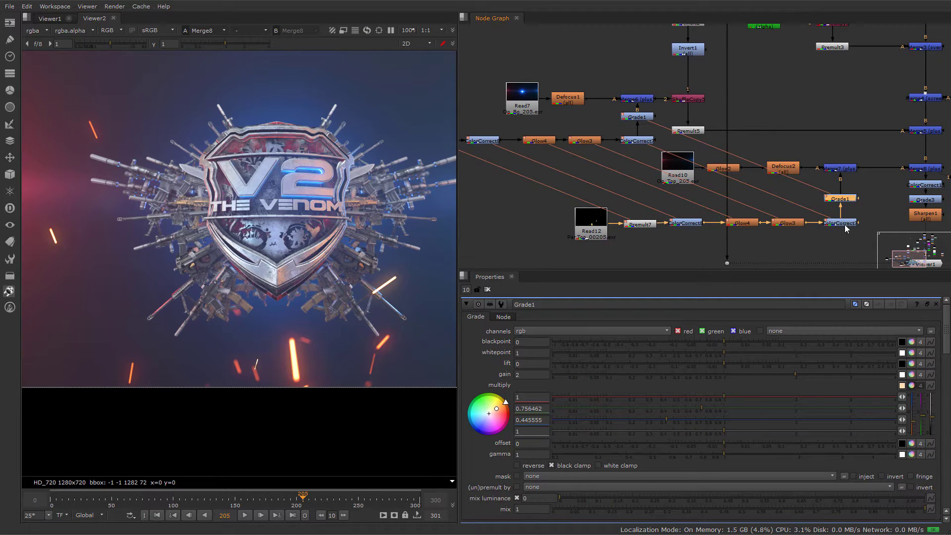
# - Disable the cloned Grade1, toggle the cloned ColorCorrect7 off and on for comparison, and open ColorCorrect7's settings
pyautogui.click(843, 224)
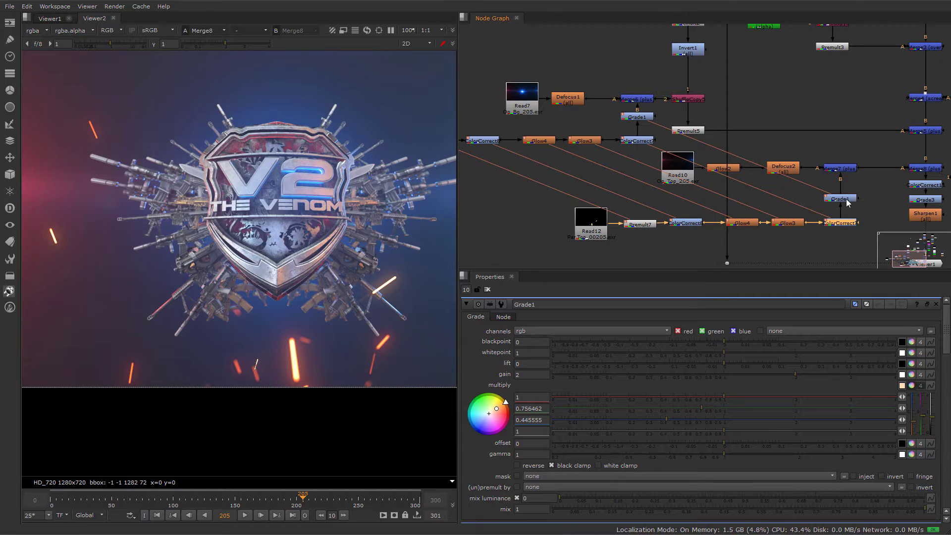
pyautogui.click(847, 202)
pyautogui.moveTo(847, 202); pyautogui.dragTo(826, 182, button='middle')
pyautogui.keyDown('shift'); pyautogui.click(824, 208); pyautogui.keyUp('shift')
pyautogui.press('d')
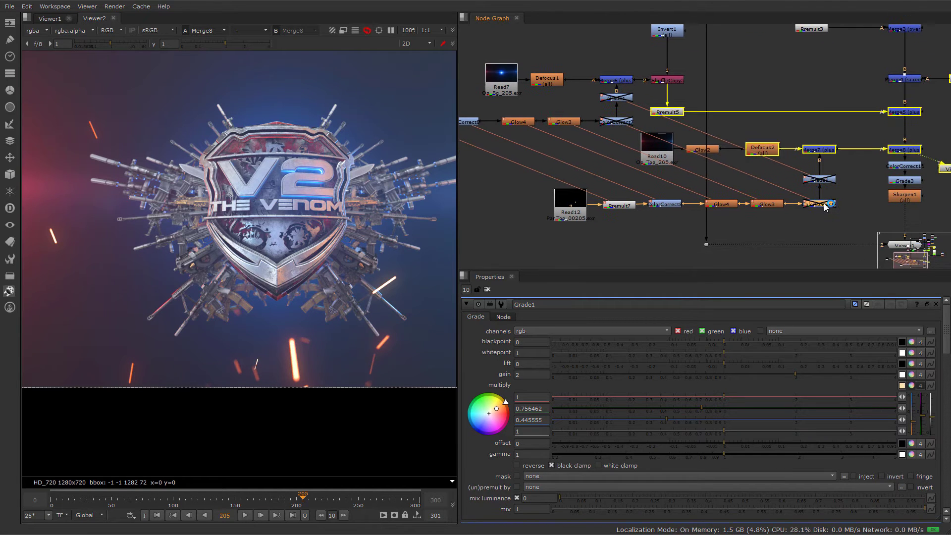
pyautogui.click(824, 208)
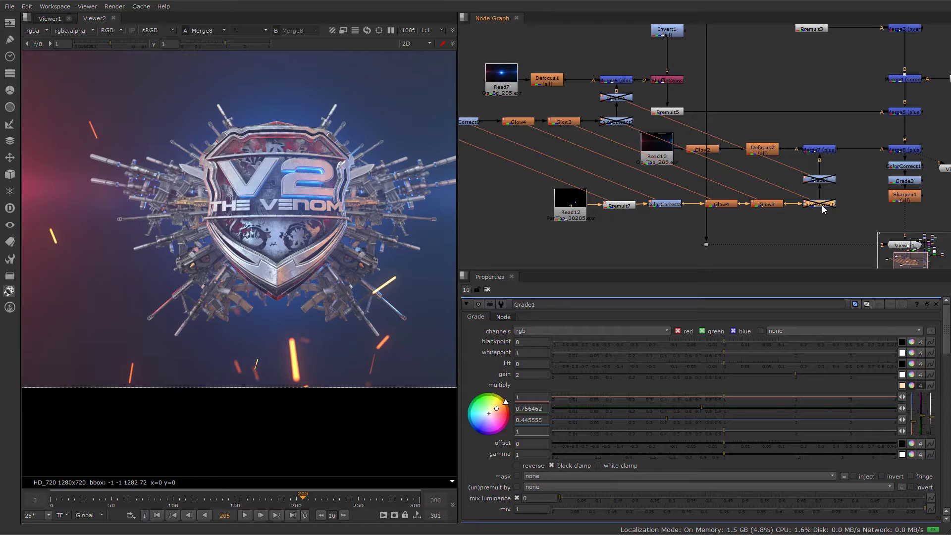
pyautogui.doubleClick(820, 203)
pyautogui.press('d')
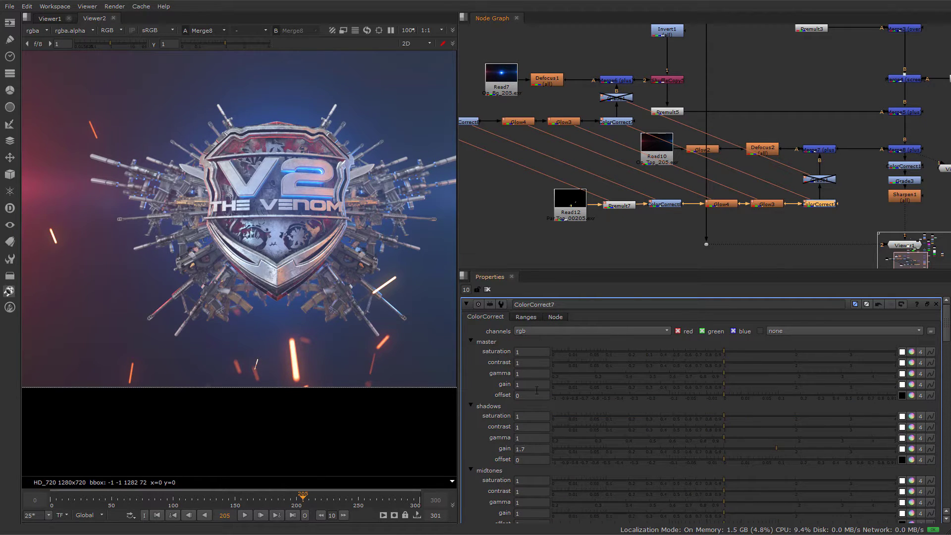
# - Set ColorCorrect7's master saturation to 0.75 while inspecting the particles below the shield up close
pyautogui.scroll(4, 354, 359)
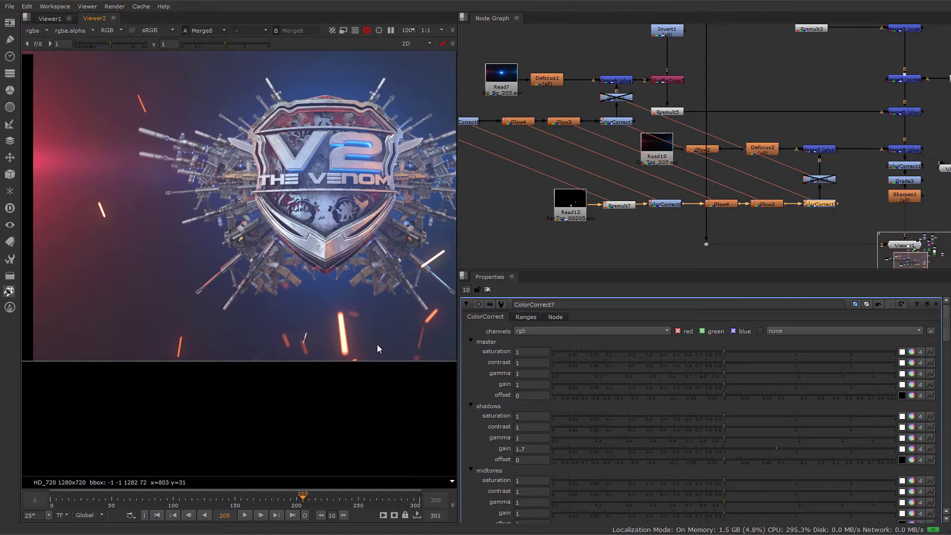
pyautogui.moveTo(355, 359); pyautogui.dragTo(274, 356, button='middle')
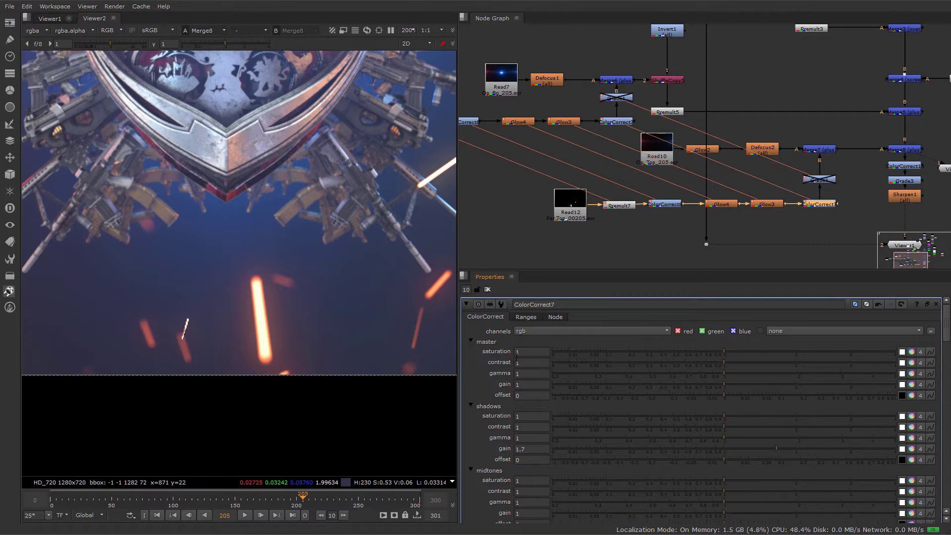
pyautogui.doubleClick(539, 351)
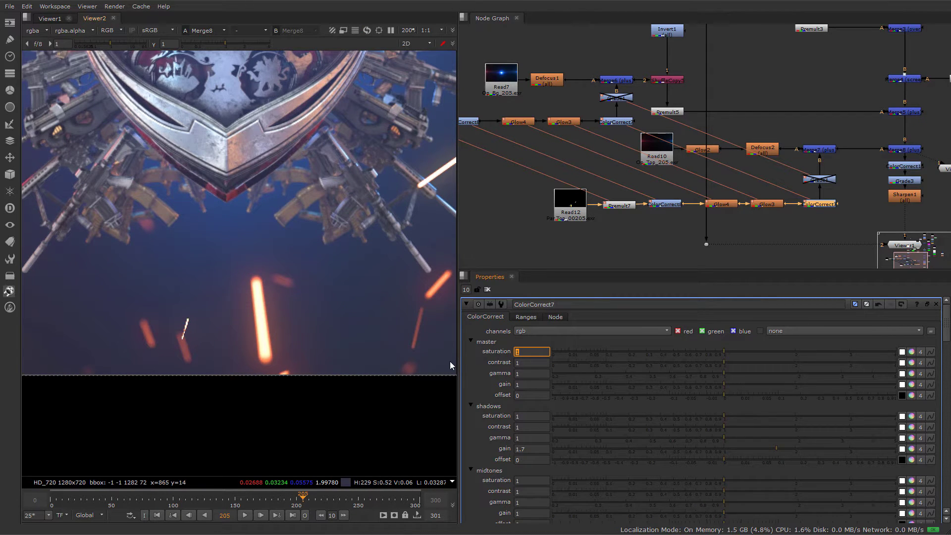
pyautogui.write('.75')
pyautogui.press('Return')
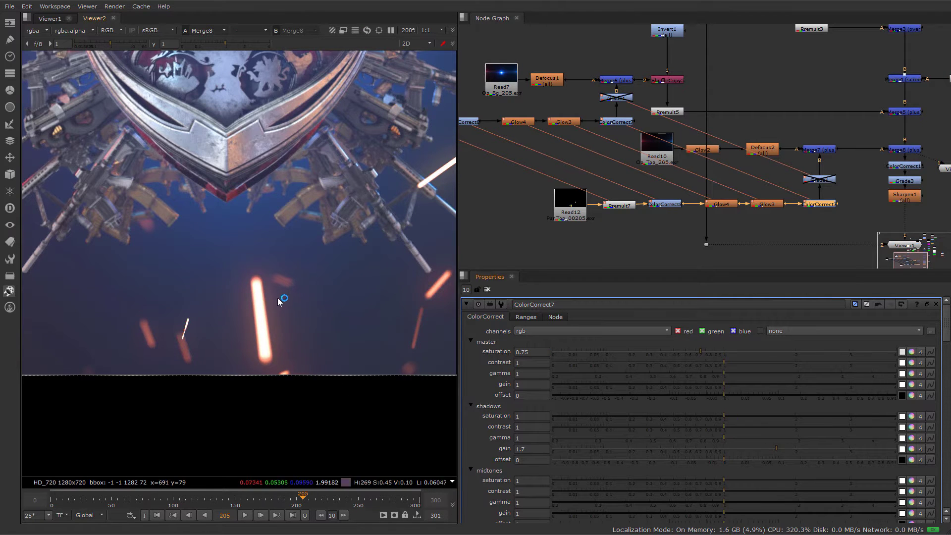
# - Try master saturations of 0 and 0.21 on ColorCorrect7 over the full frame, and return it to 0.75
pyautogui.press('f')
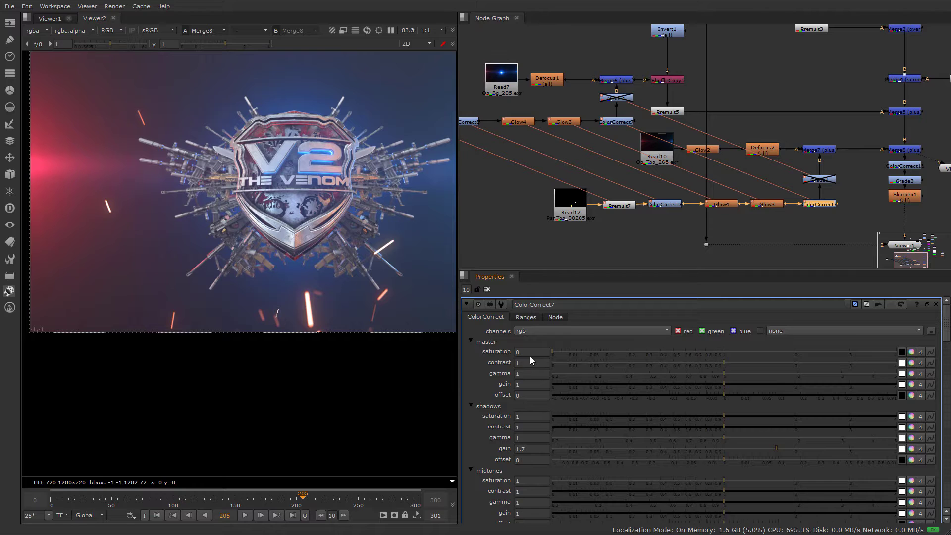
pyautogui.moveTo(569, 351); pyautogui.dragTo(630, 352)
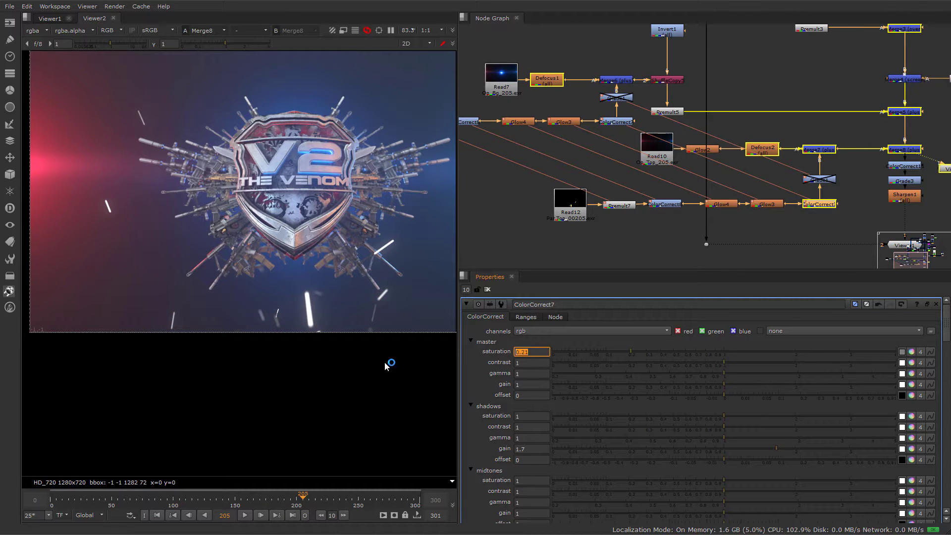
pyautogui.write('.75')
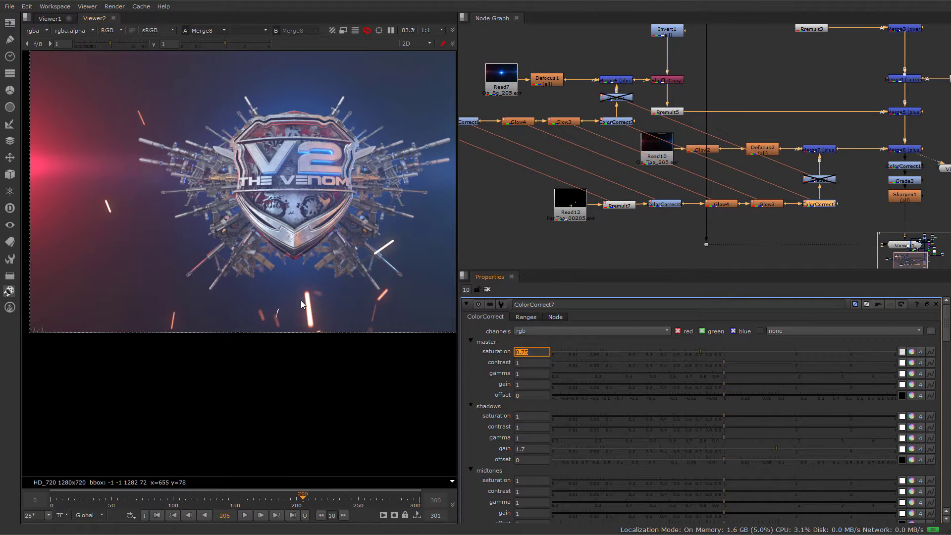
pyautogui.press('Return')
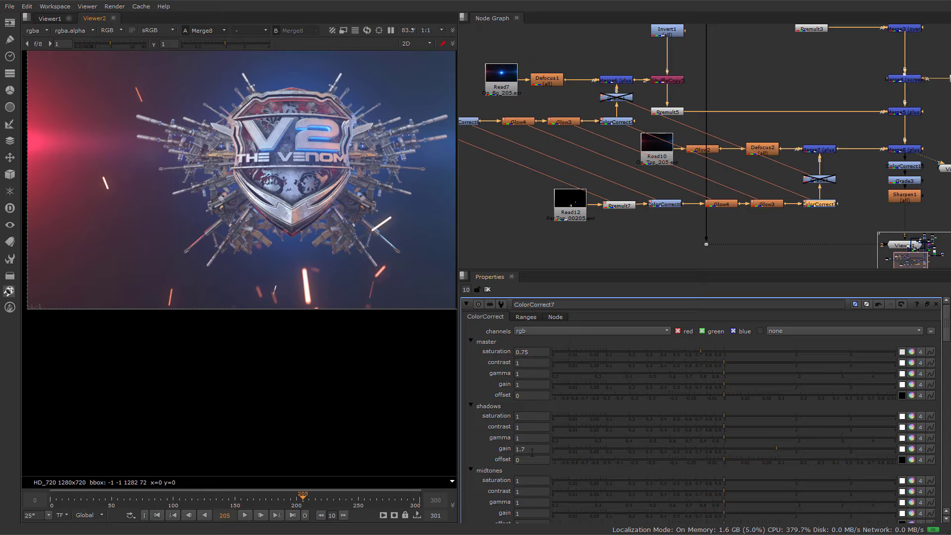
# - Set ColorCorrect7's shadows gain to 1
pyautogui.doubleClick(521, 449)
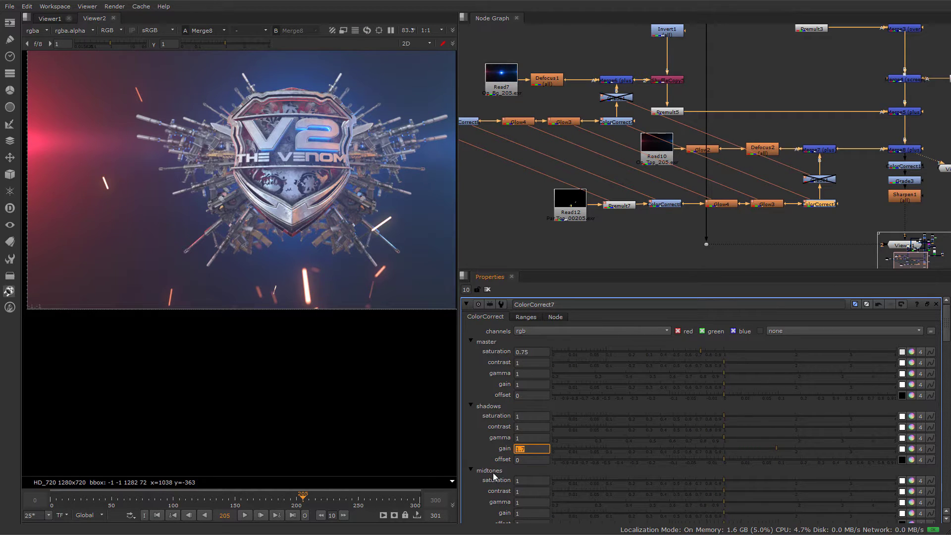
pyautogui.write('1')
pyautogui.press('Return')
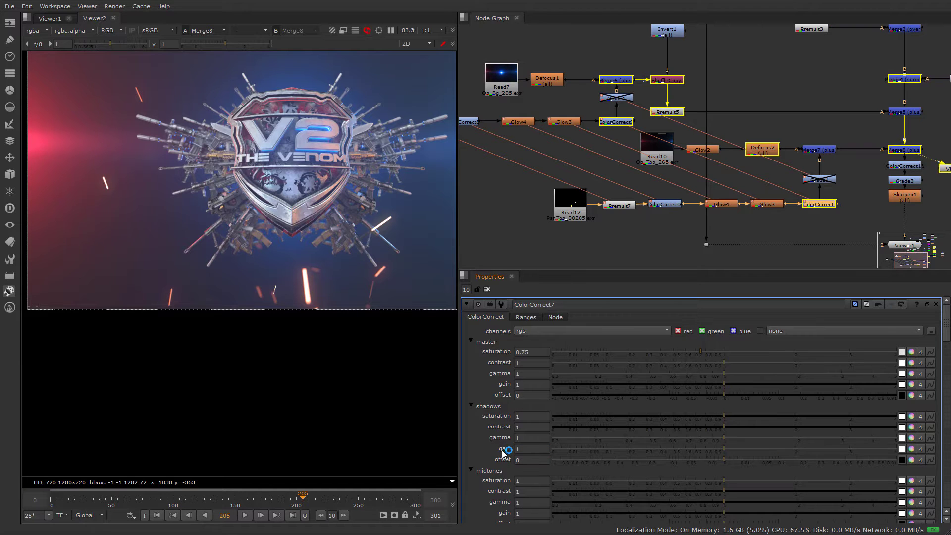
# - Re-enable the cloned Grade1 node on the top particles and inspect the sparks below the shield up close
pyautogui.scroll(-2, 506, 465)
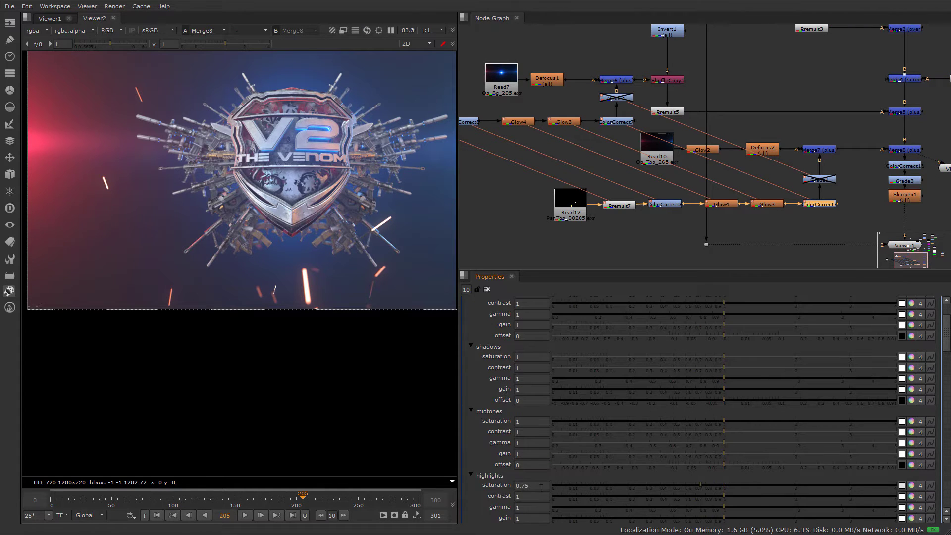
pyautogui.click(815, 181)
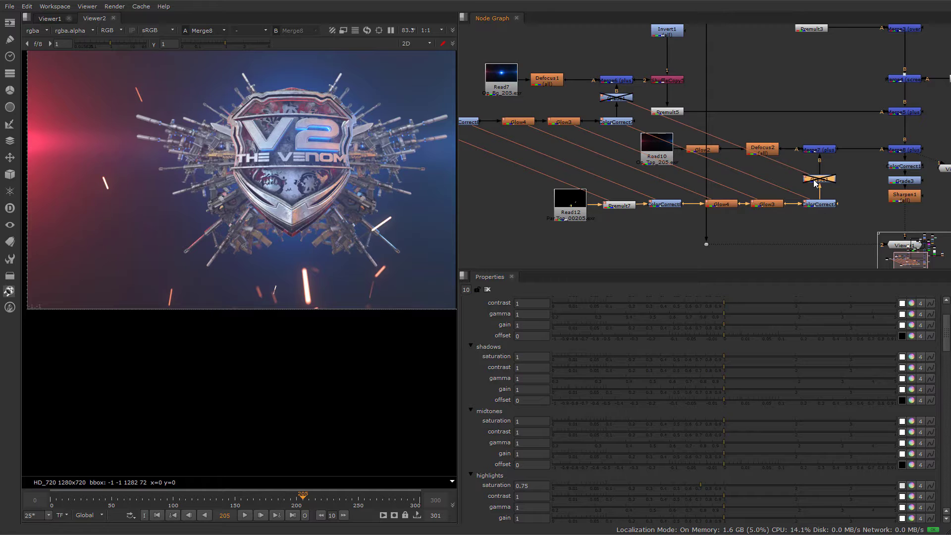
pyautogui.press('d')
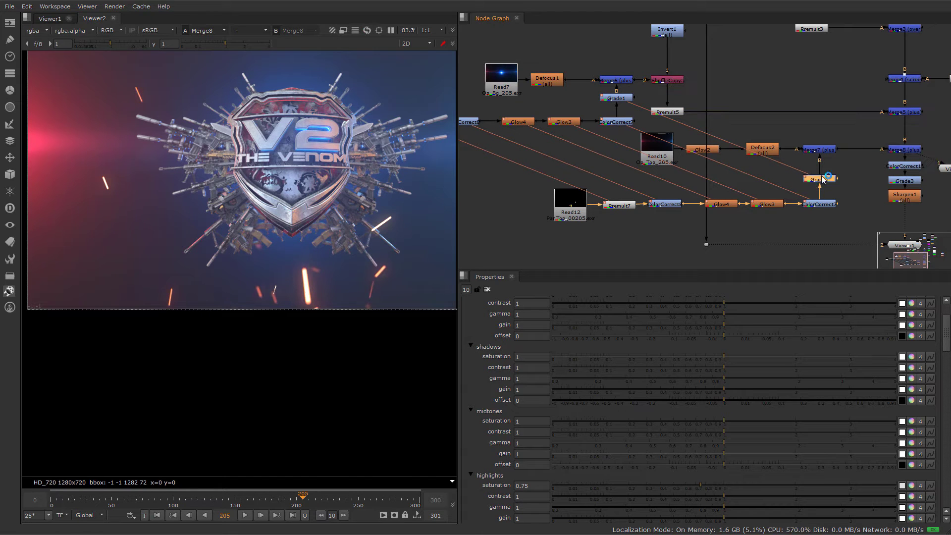
pyautogui.moveTo(824, 182); pyautogui.dragTo(823, 179)
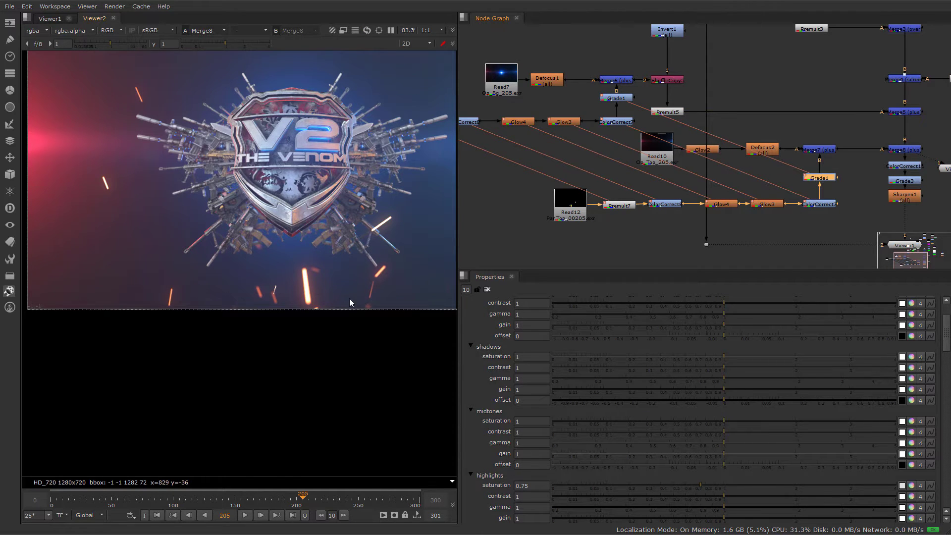
pyautogui.scroll(4, 349, 299)
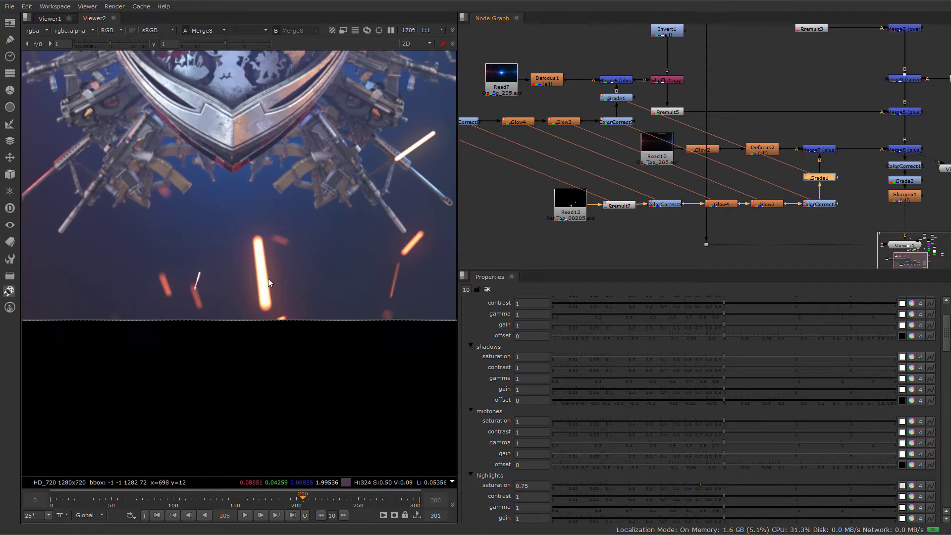
# - Disable the cloned Grade1 for comparison, return ColorCorrect7's shadows gain to 1, and re-enable Grade1
pyautogui.click(761, 390)
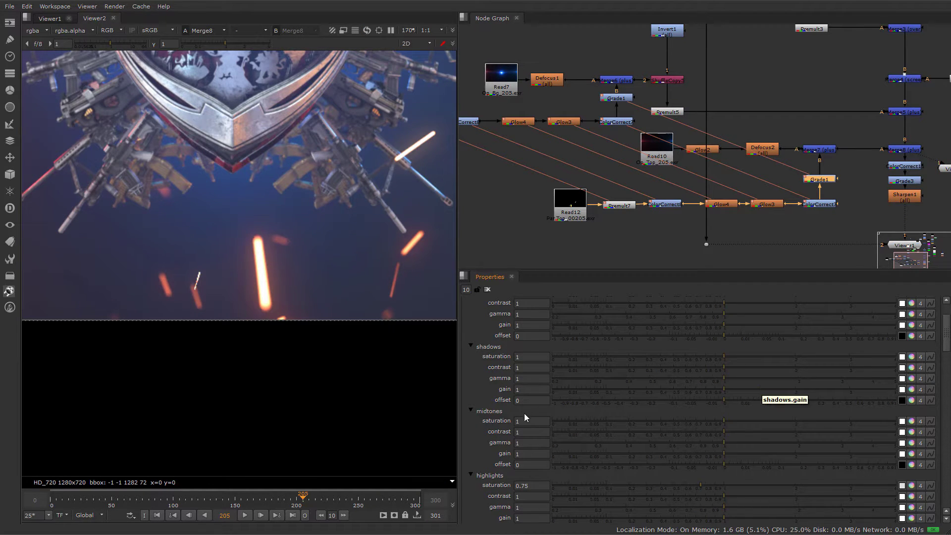
pyautogui.press('d')
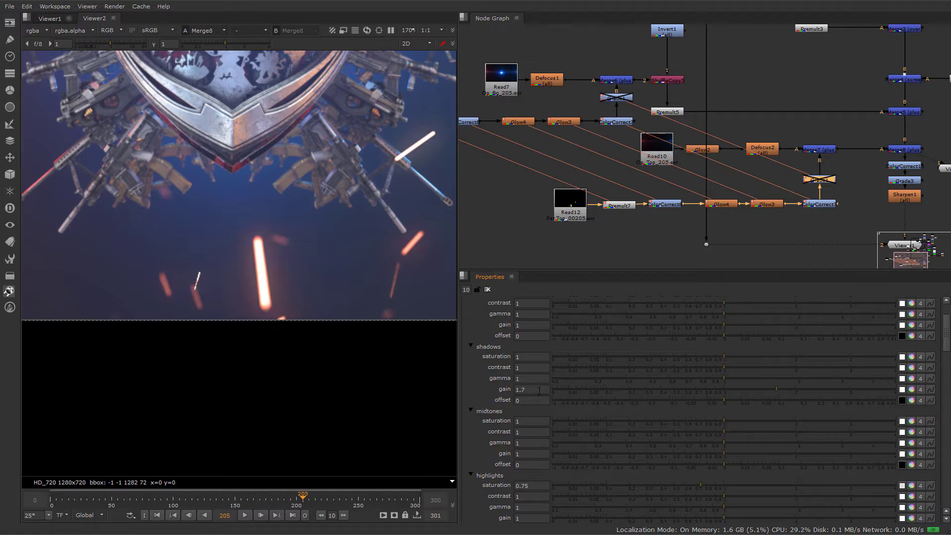
pyautogui.click(537, 391)
pyautogui.doubleClick(819, 203)
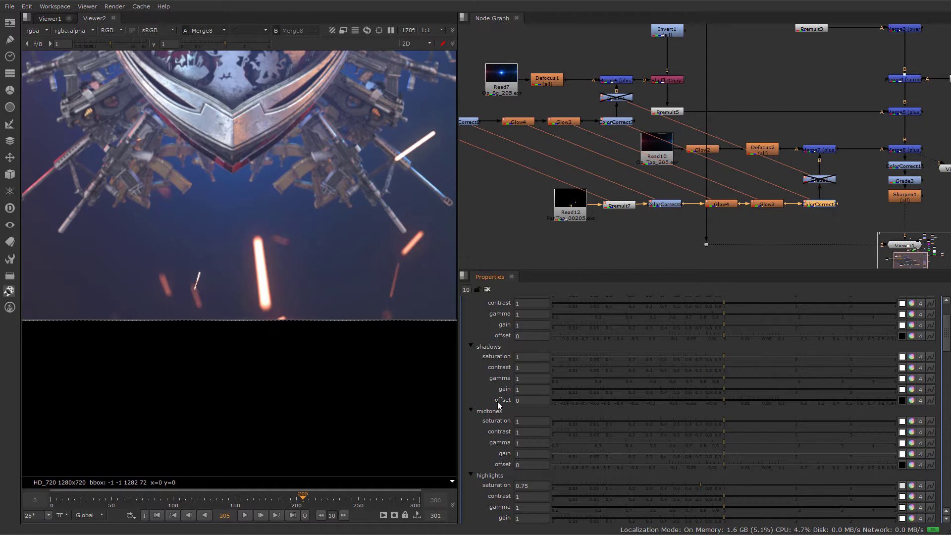
pyautogui.click(827, 182)
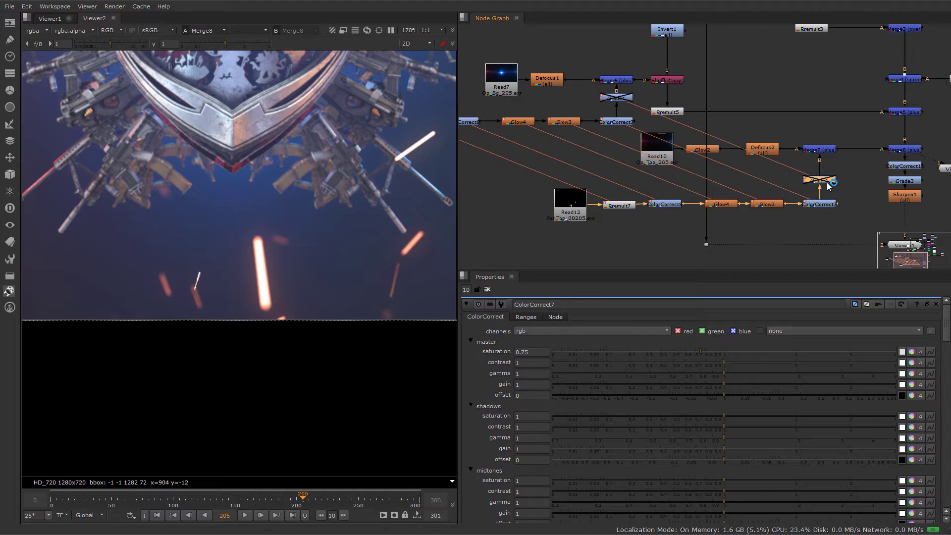
pyautogui.press('d')
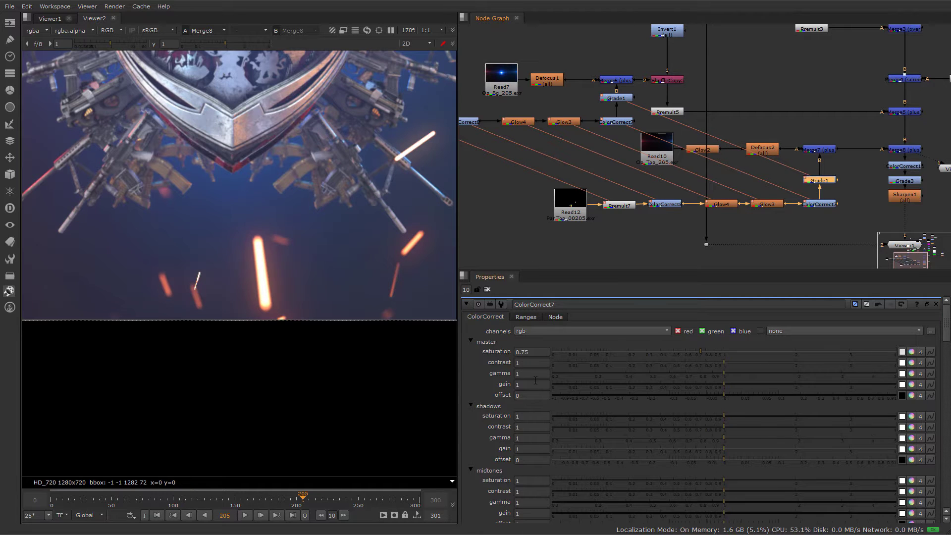
# - Try gains of 2.25 and 2.5 on the cloned Grade1 while checking the full frame, and return the gain to 2
pyautogui.doubleClick(817, 181)
pyautogui.click(531, 374)
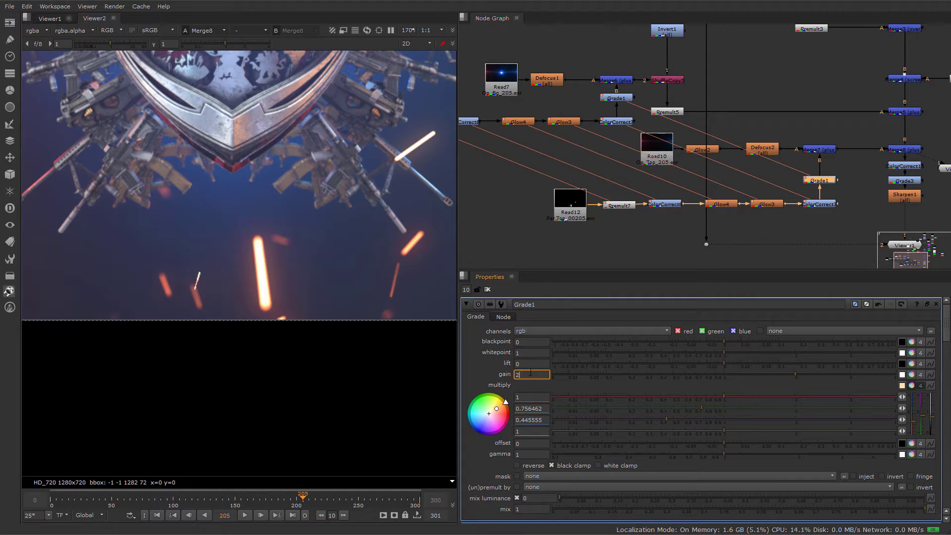
pyautogui.write('2.25')
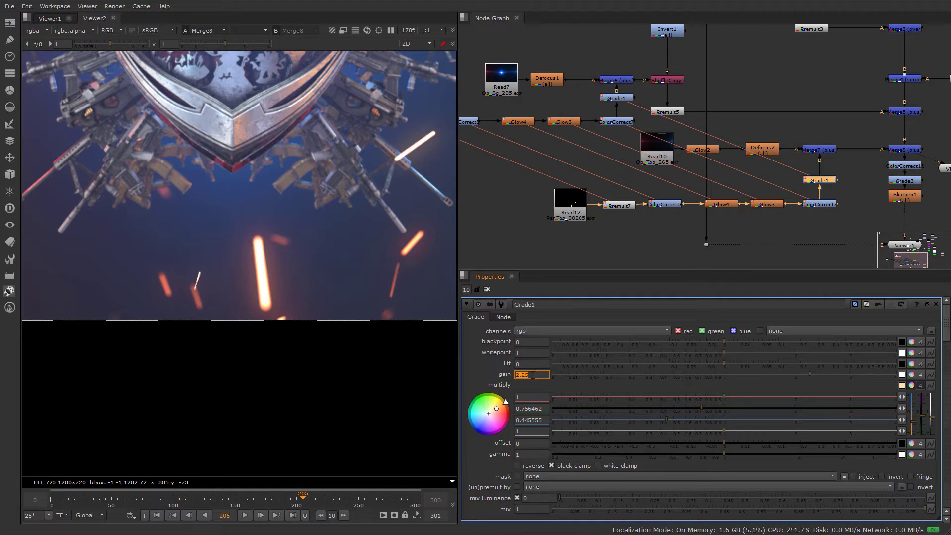
pyautogui.write('2.5')
pyautogui.press('Return')
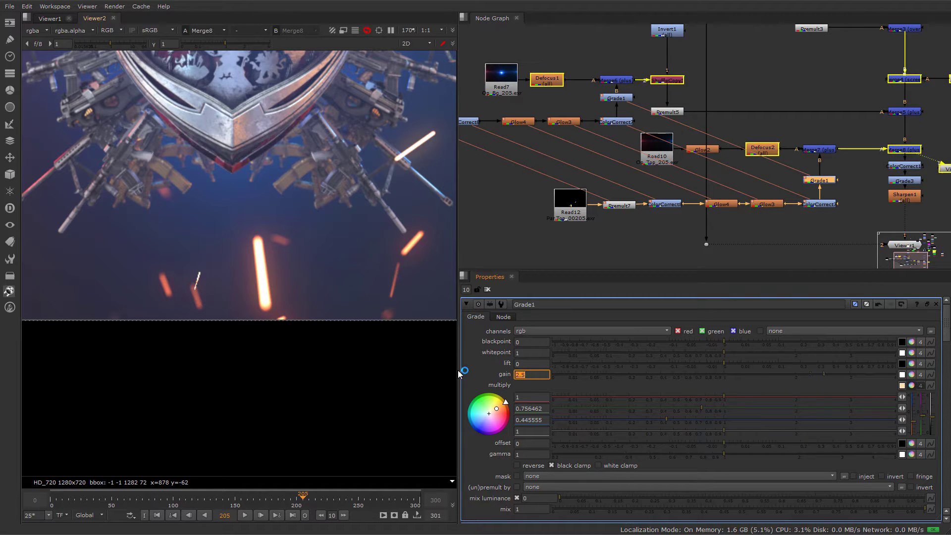
pyautogui.scroll(-3, 417, 290)
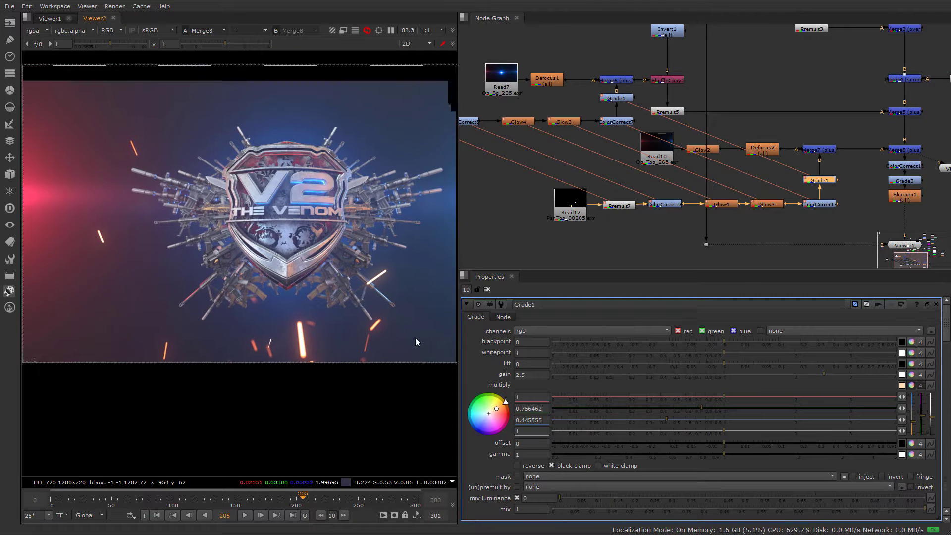
pyautogui.write('2')
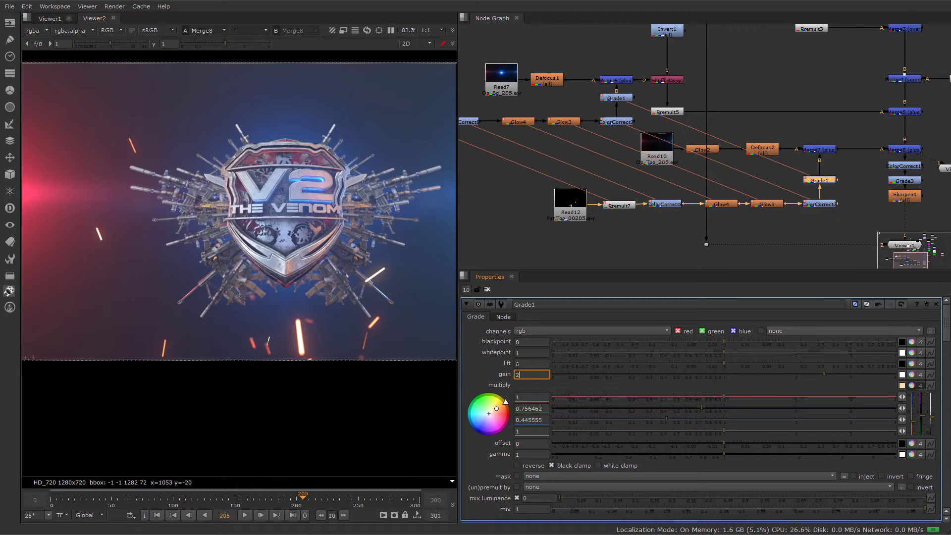
pyautogui.press('Return')
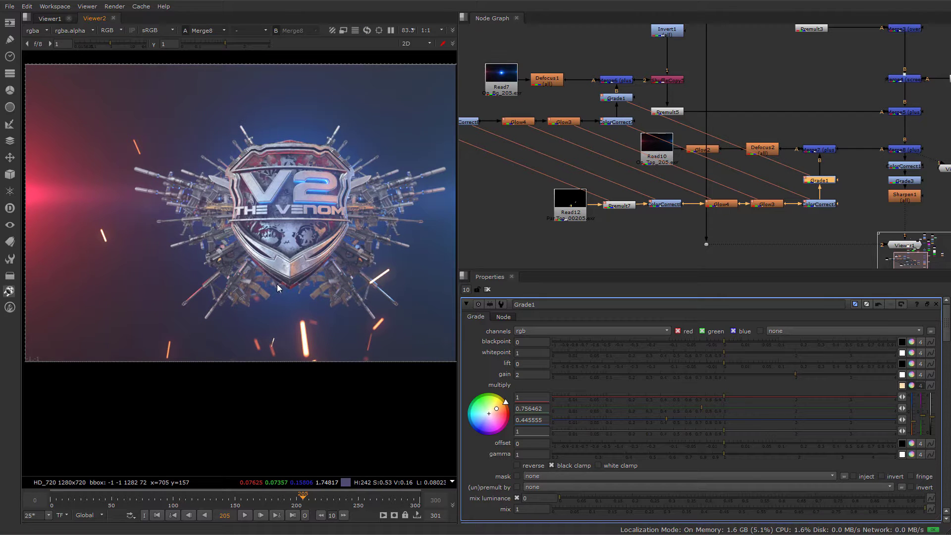
# - Detach ShuffleCopy1 and Premult1 from the Read1 emission pass branch and move them aside next to Roto1
pyautogui.moveTo(936, 166); pyautogui.dragTo(831, 241, button='middle')
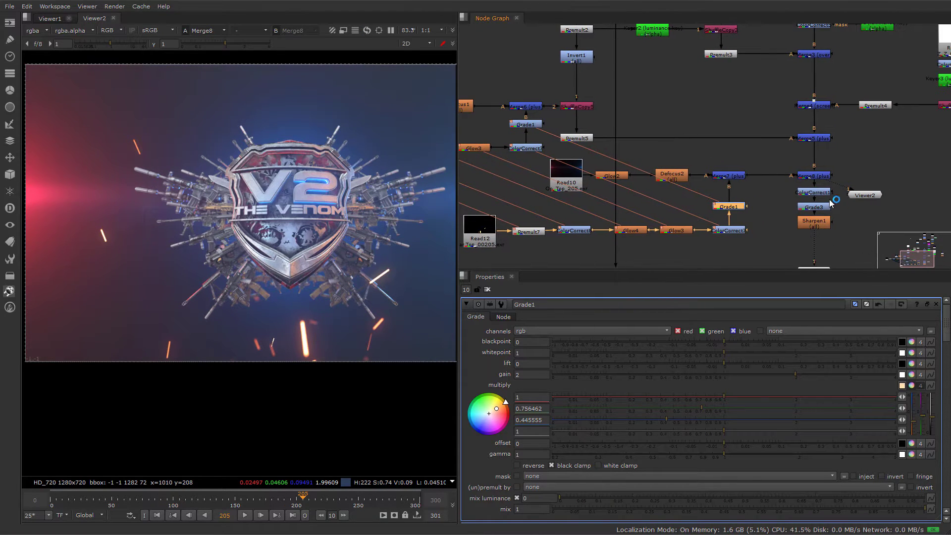
pyautogui.moveTo(817, 175); pyautogui.dragTo(746, 158, button='middle')
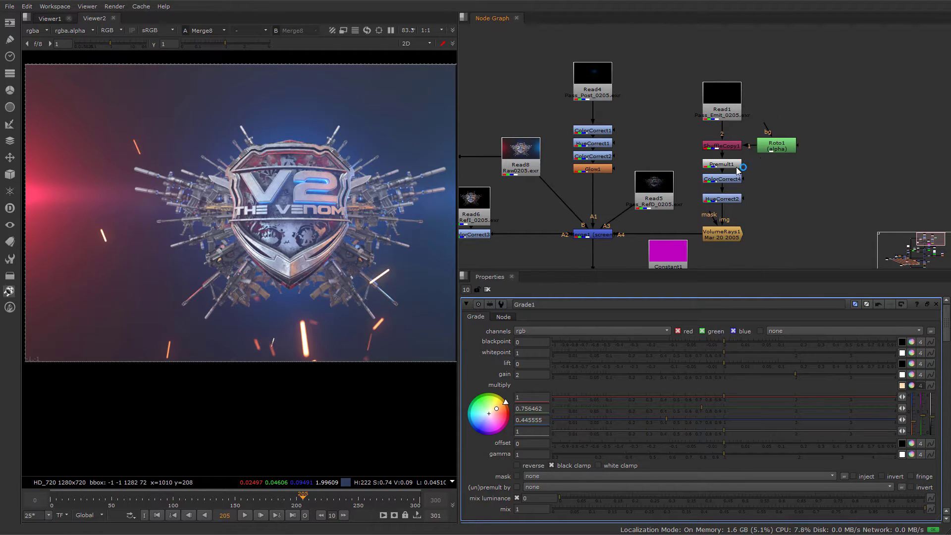
pyautogui.moveTo(772, 148); pyautogui.dragTo(788, 151)
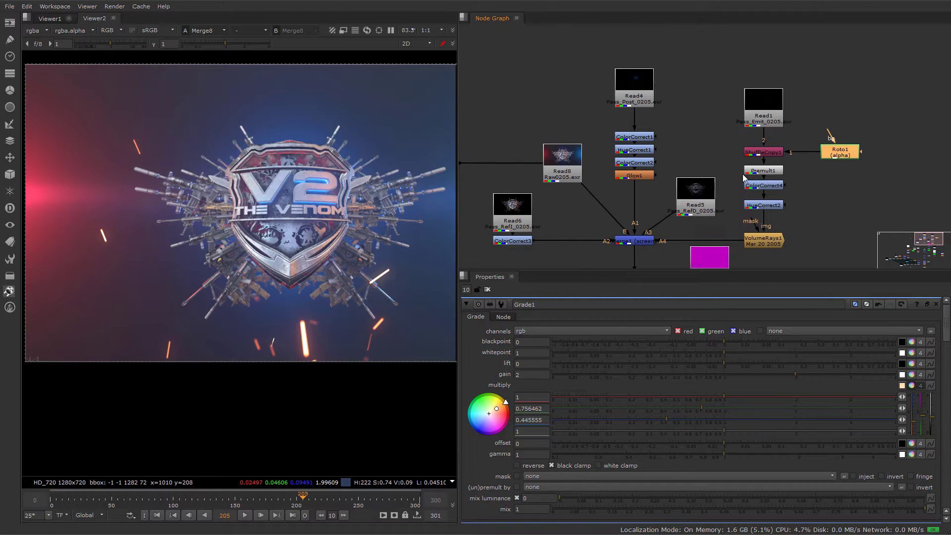
pyautogui.scroll(4, 742, 174)
pyautogui.moveTo(666, 149); pyautogui.dragTo(777, 206)
pyautogui.click(744, 160)
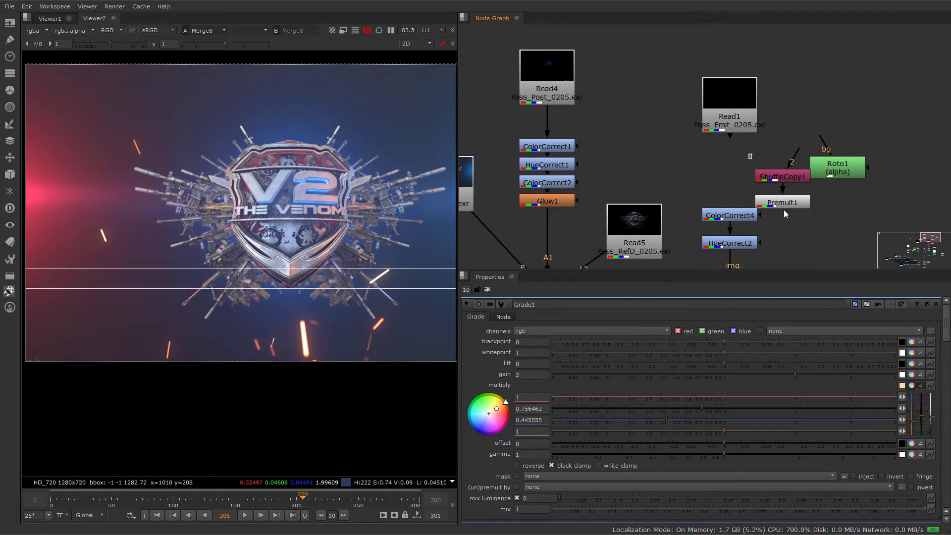
pyautogui.moveTo(748, 154); pyautogui.dragTo(810, 227)
# - Bring Viewer2 up from the final merge to the emission pass branch and connect it to Read1
pyautogui.scroll(-5, 787, 185)
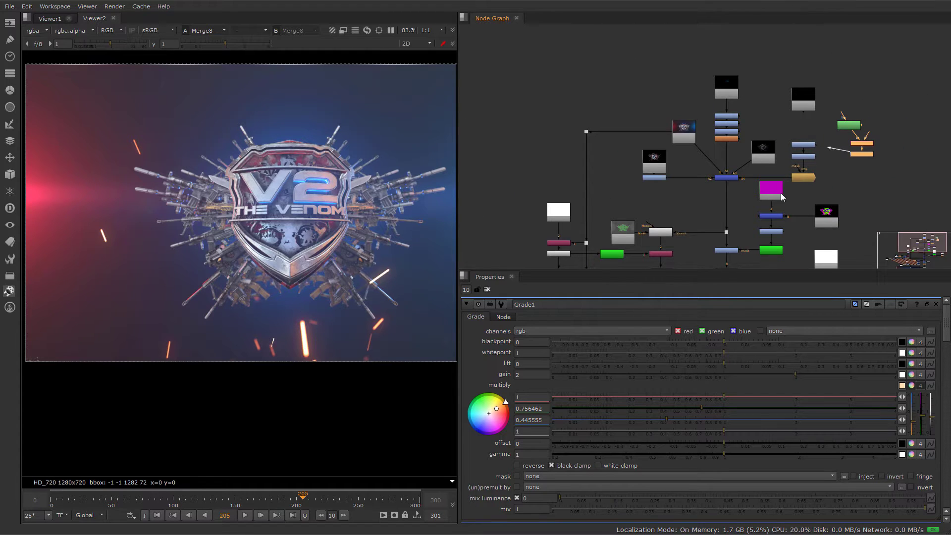
pyautogui.scroll(-10, 745, 206)
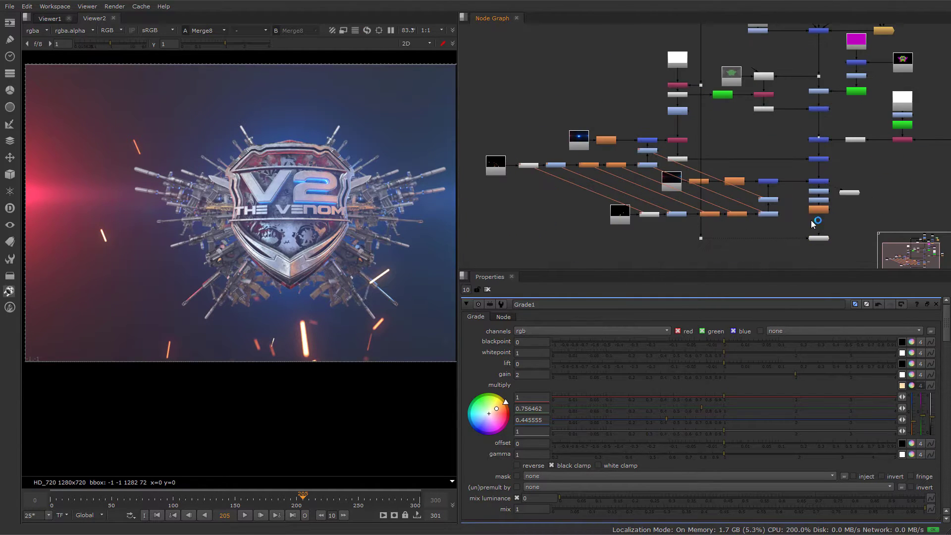
pyautogui.scroll(5, 851, 194)
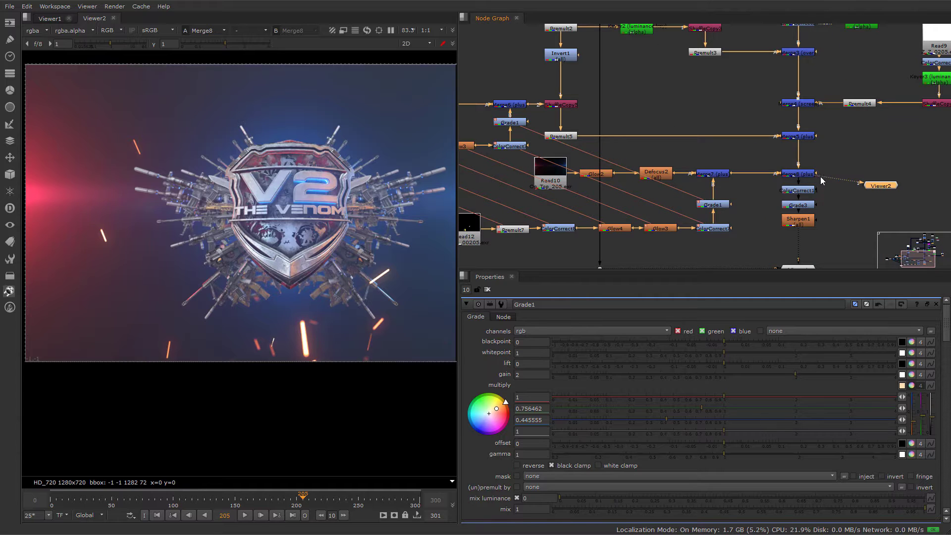
pyautogui.moveTo(820, 176); pyautogui.dragTo(837, 153)
pyautogui.moveTo(837, 153); pyautogui.dragTo(750, 242, button='middle')
pyautogui.scroll(-3, 835, 87)
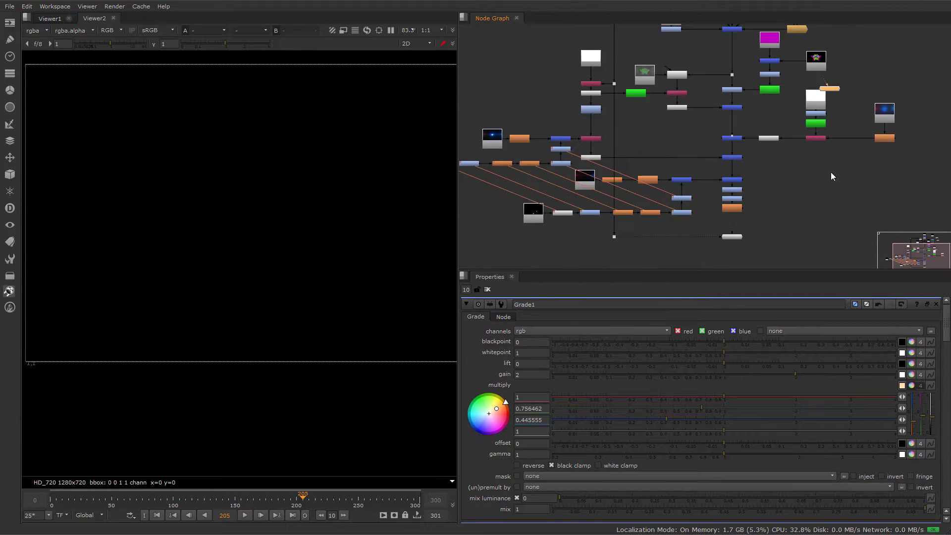
pyautogui.moveTo(825, 209); pyautogui.dragTo(802, 110)
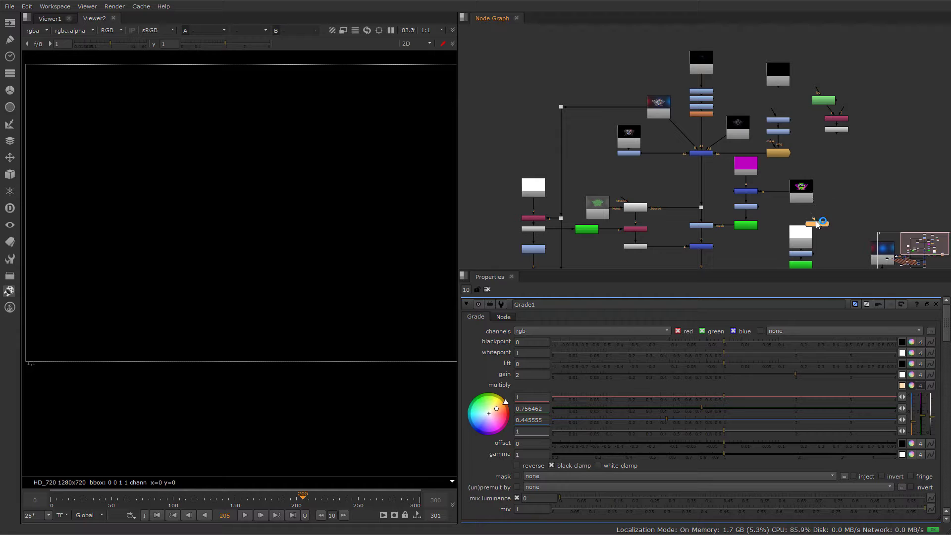
pyautogui.moveTo(817, 223); pyautogui.dragTo(829, 154)
pyautogui.scroll(3, 778, 74)
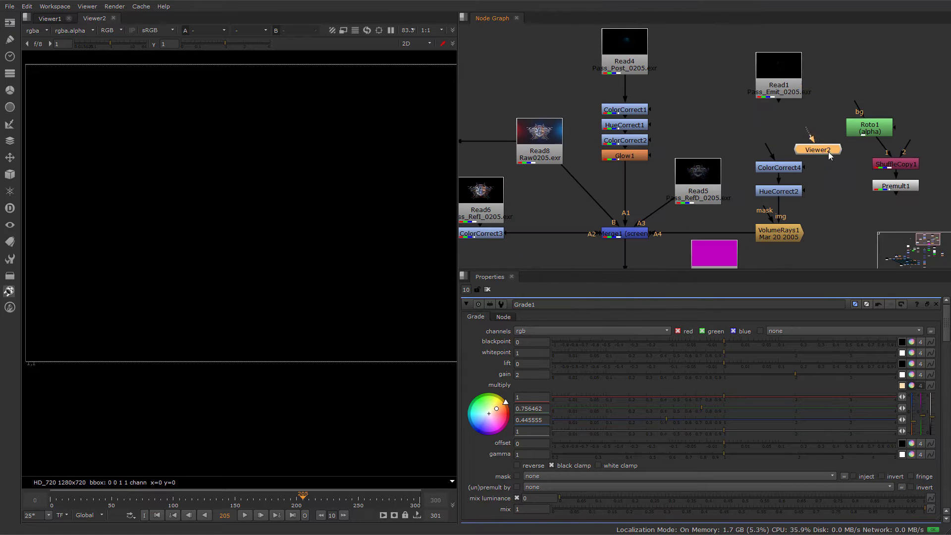
pyautogui.press('1')
pyautogui.moveTo(804, 180); pyautogui.dragTo(829, 177, button='middle')
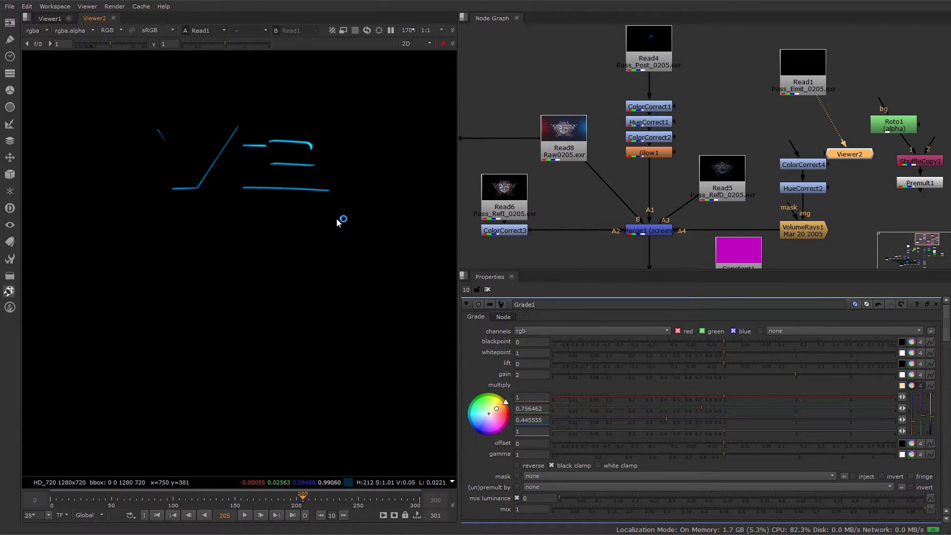
# - Add a Roto node directly after the Read1 emission pass
pyautogui.click(818, 83)
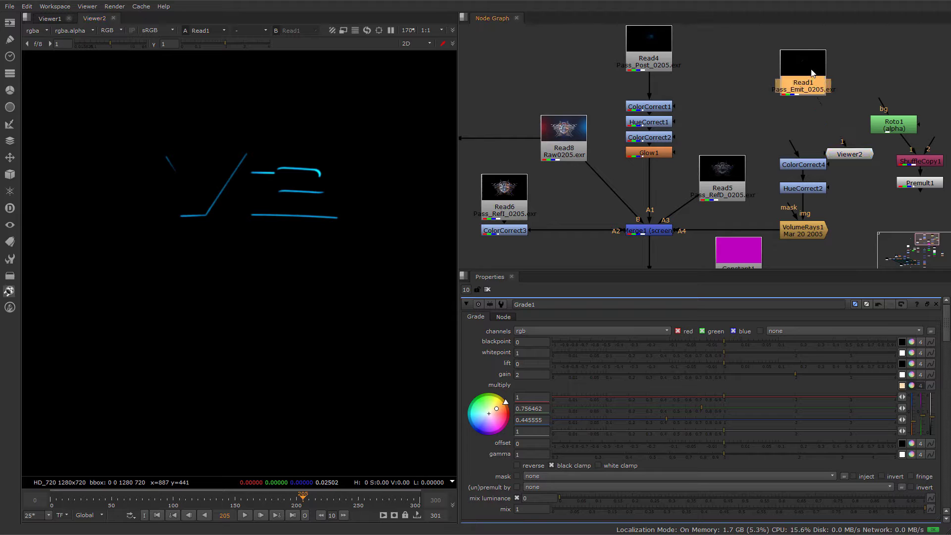
pyautogui.press('o')
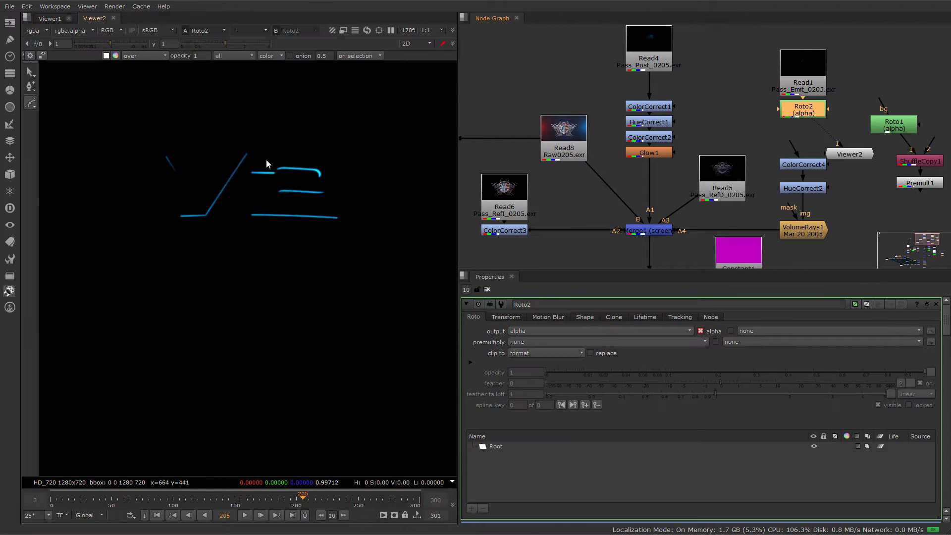
# - Try a four-point cusped Bezier shape around the glowing edges of the 2, and delete it
pyautogui.click(30, 103)
pyautogui.click(285, 167)
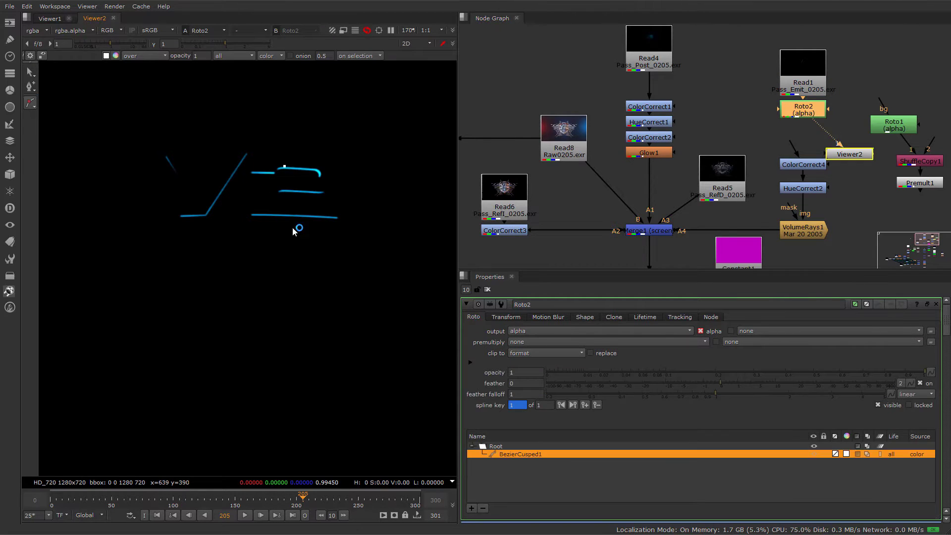
pyautogui.click(242, 210)
pyautogui.click(323, 217)
pyautogui.click(334, 164)
pyautogui.click(284, 167)
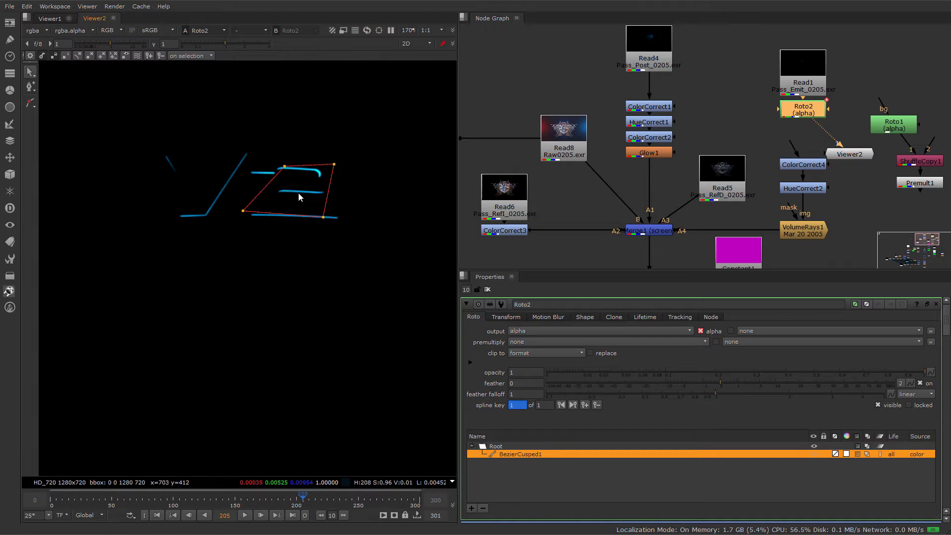
pyautogui.moveTo(192, 125); pyautogui.dragTo(426, 274)
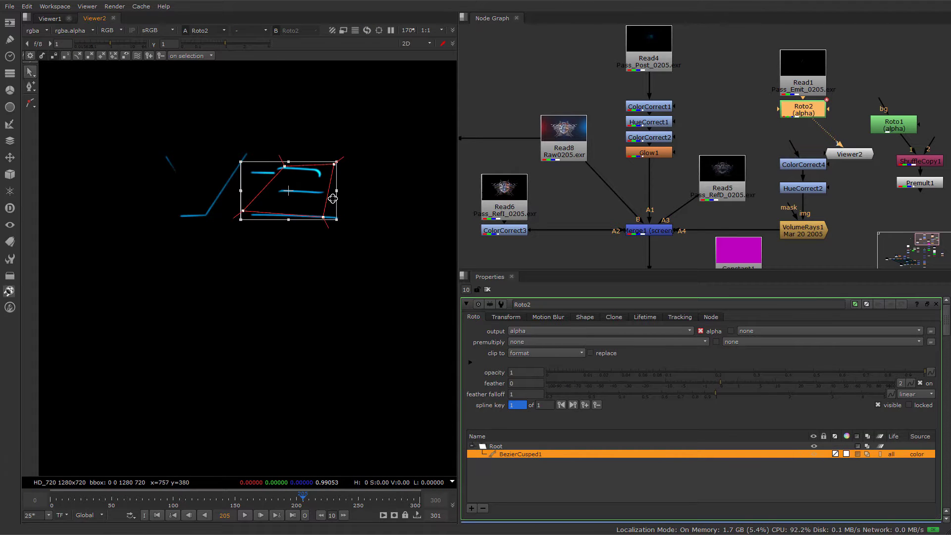
pyautogui.press('Delete')
# - Draw a closed B-Spline around the glowing edges of the 2 in Roto2 and raise its upper-left point to enclose them
pyautogui.rightClick(30, 102)
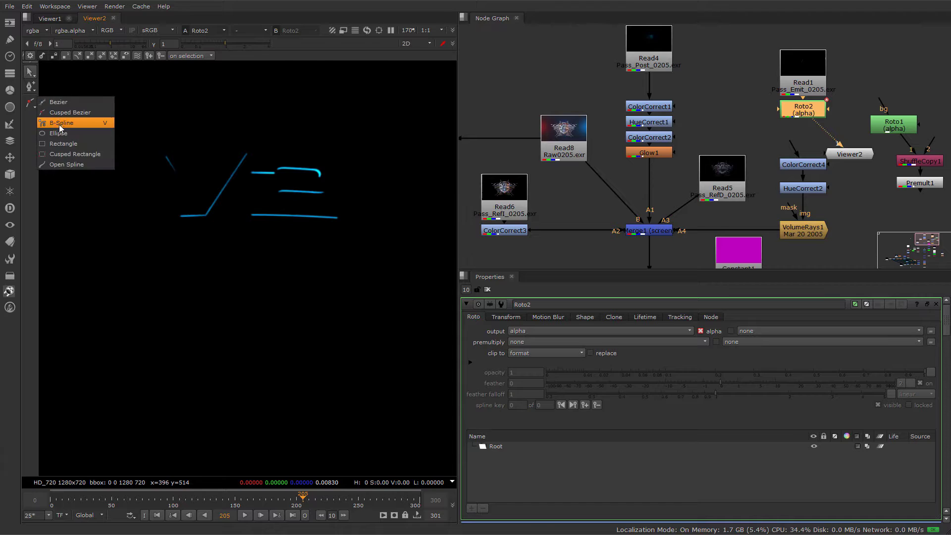
pyautogui.click(55, 122)
pyautogui.click(260, 183)
pyautogui.click(230, 224)
pyautogui.click(314, 239)
pyautogui.click(336, 204)
pyautogui.click(322, 157)
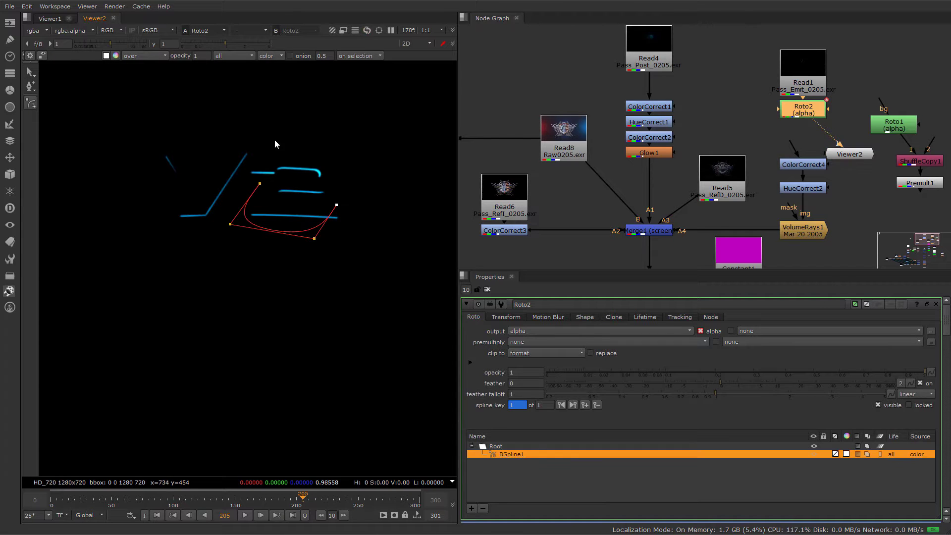
pyautogui.click(276, 138)
pyautogui.click(259, 184)
pyautogui.click(259, 184)
pyautogui.moveTo(259, 184)
pyautogui.mouseDown()
pyautogui.moveTo(233, 189)
pyautogui.moveTo(259, 169)
pyautogui.mouseUp()
pyautogui.moveTo(315, 203); pyautogui.dragTo(319, 201, button='middle')
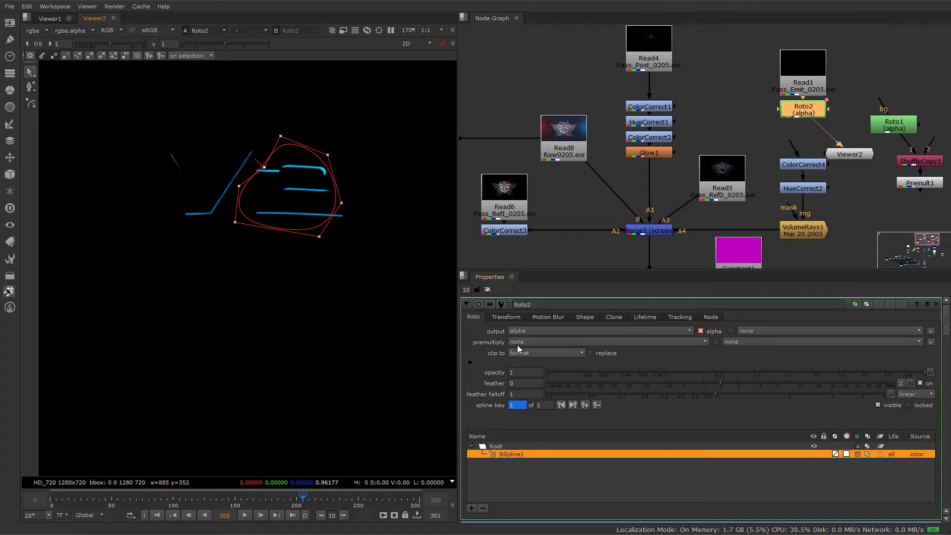
# - Set Roto2 to premultiply rgba, and try inverting its BSpline1 shape
pyautogui.moveTo(826, 132); pyautogui.dragTo(726, 105, button='middle')
pyautogui.moveTo(842, 157); pyautogui.dragTo(850, 173)
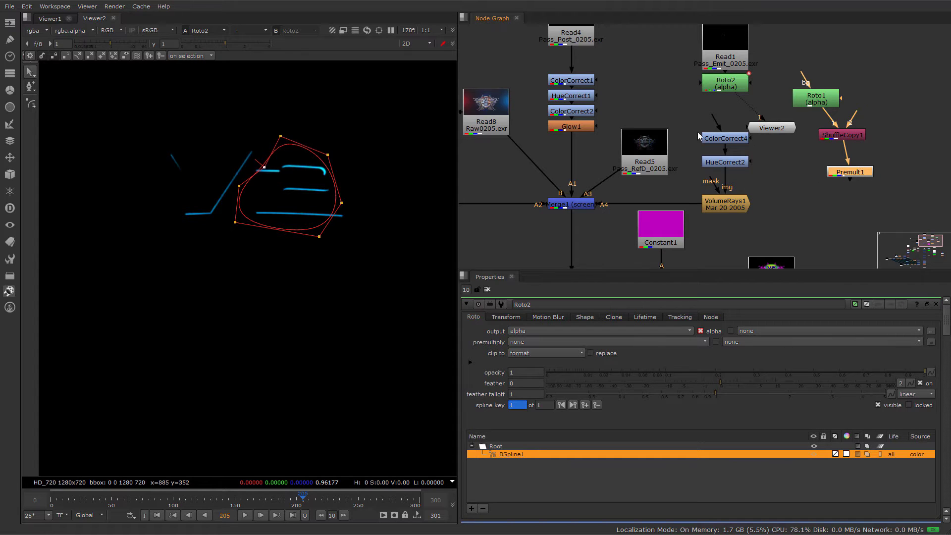
pyautogui.click(727, 87)
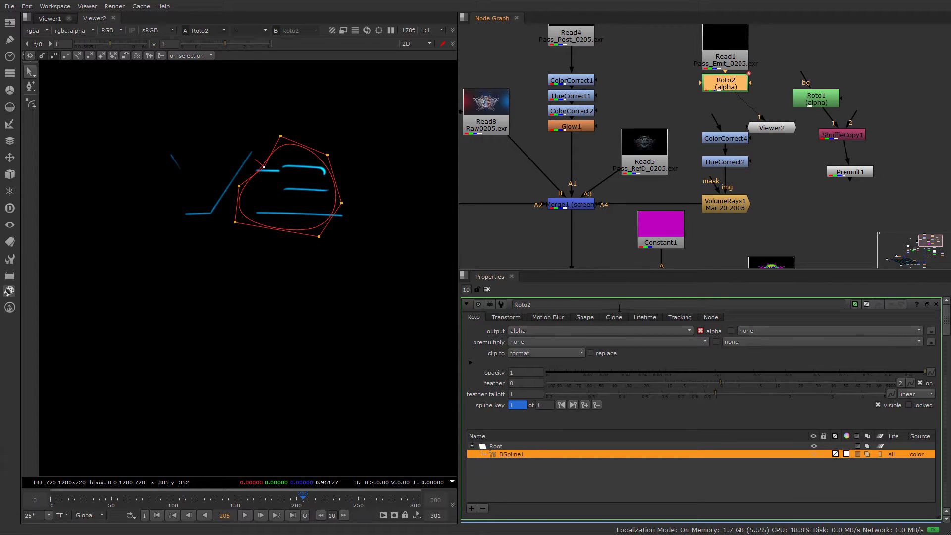
pyautogui.moveTo(711, 89); pyautogui.dragTo(715, 97)
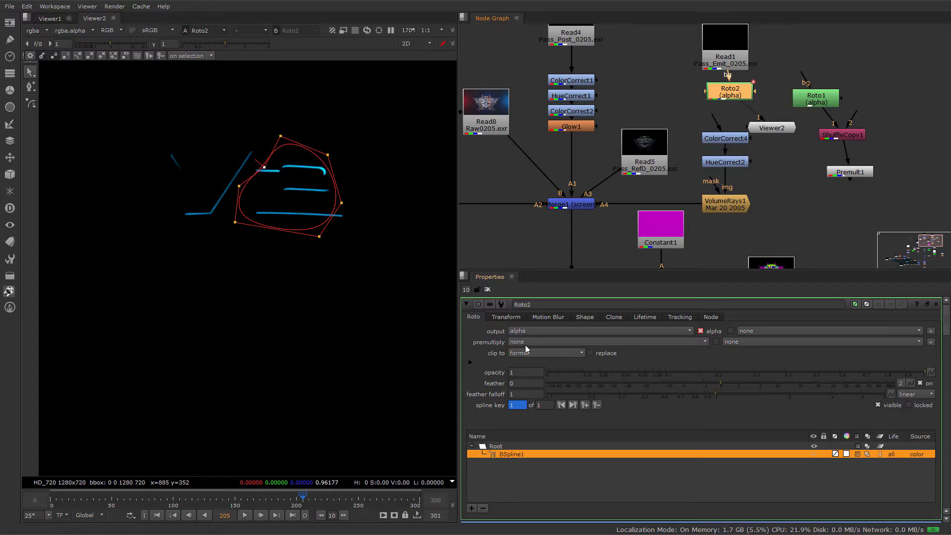
pyautogui.click(525, 343)
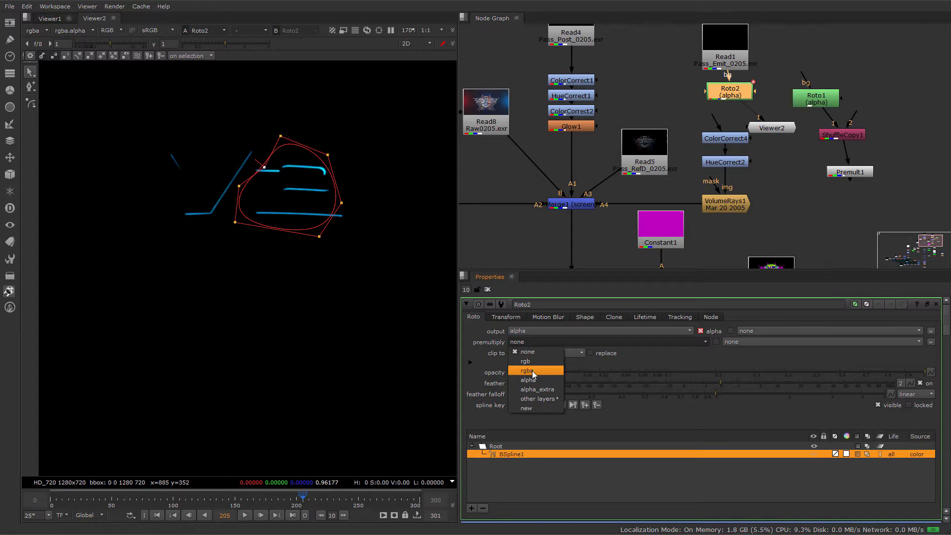
pyautogui.click(539, 370)
pyautogui.moveTo(311, 200); pyautogui.dragTo(318, 210, button='middle')
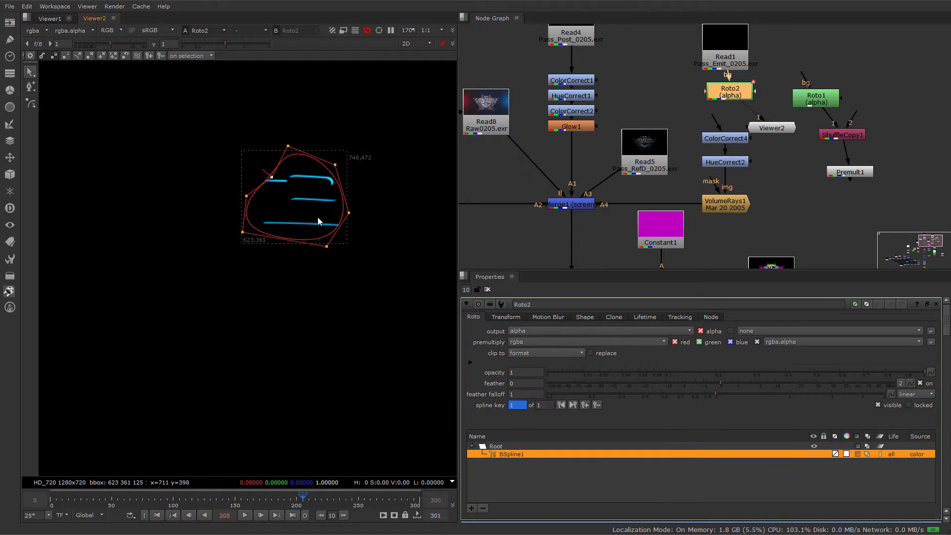
pyautogui.click(859, 453)
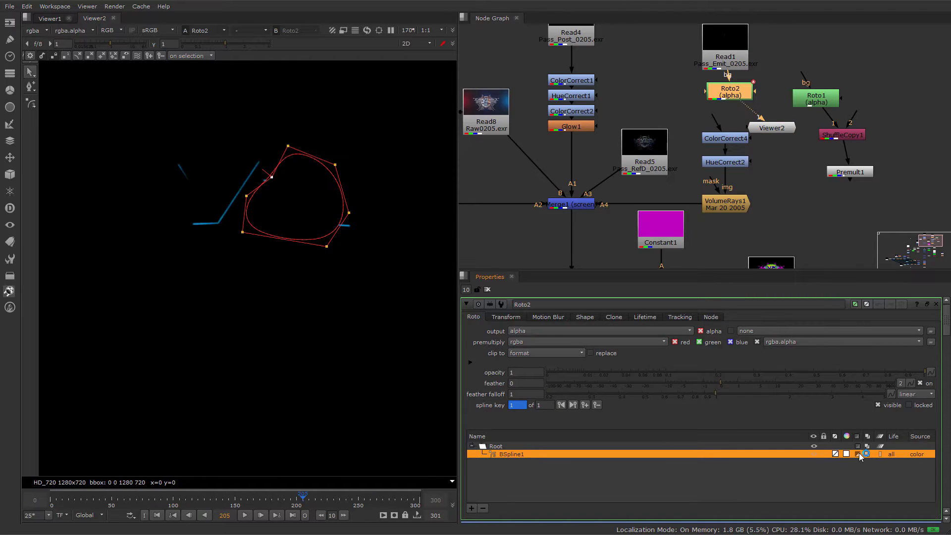
pyautogui.click(858, 453)
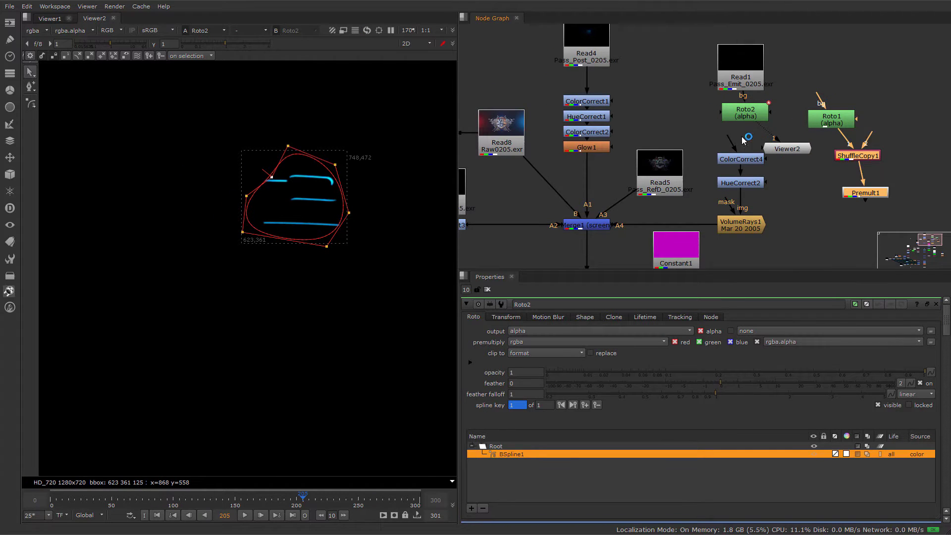
# - Move ShuffleCopy1 and Premult1 farther away from Roto1 in the node graph
pyautogui.moveTo(861, 139); pyautogui.dragTo(848, 157, button='middle')
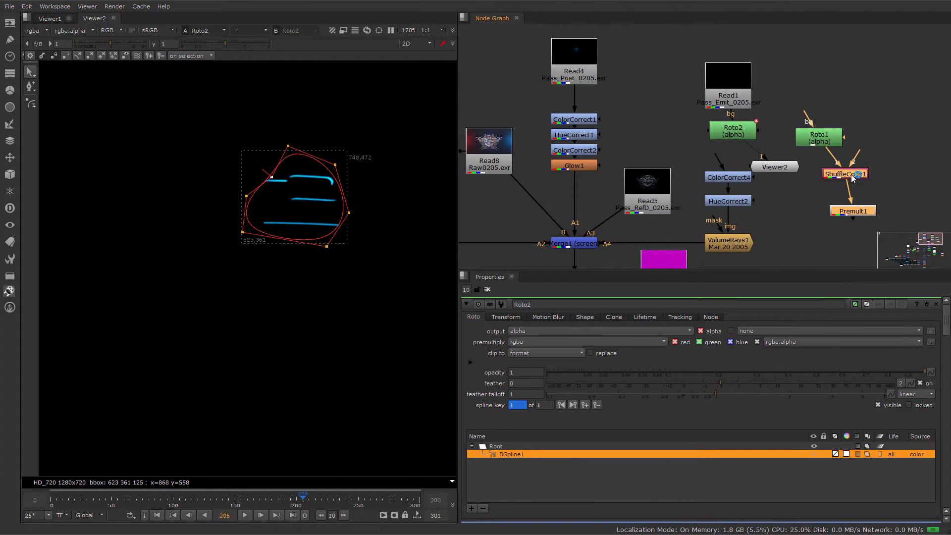
pyautogui.moveTo(847, 180); pyautogui.dragTo(887, 158)
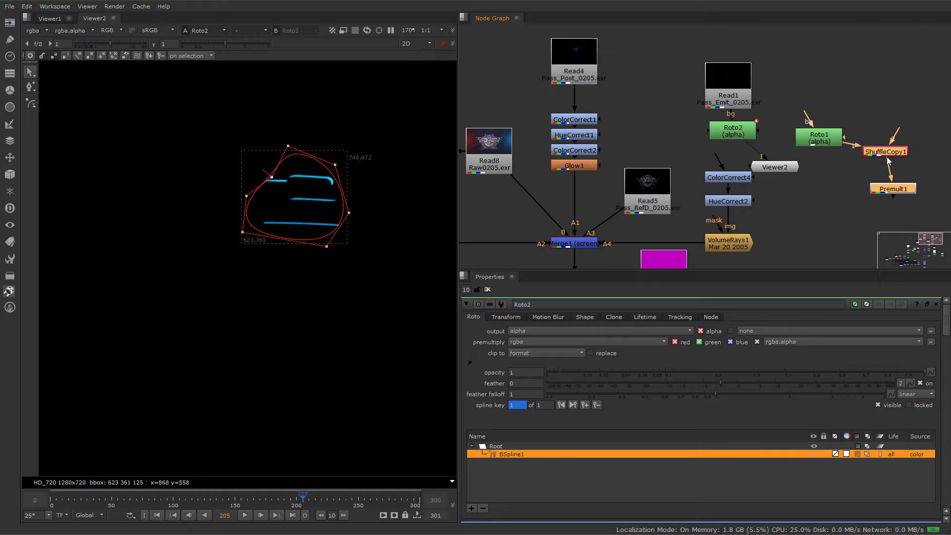
pyautogui.click(870, 213)
pyautogui.moveTo(837, 215); pyautogui.dragTo(787, 208, button='middle')
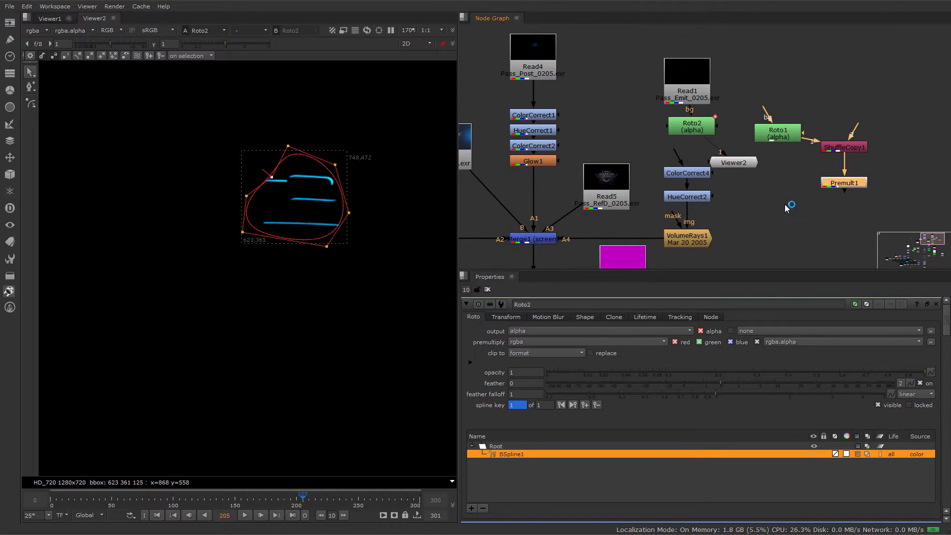
pyautogui.scroll(-3, 844, 132)
pyautogui.scroll(5, 835, 151)
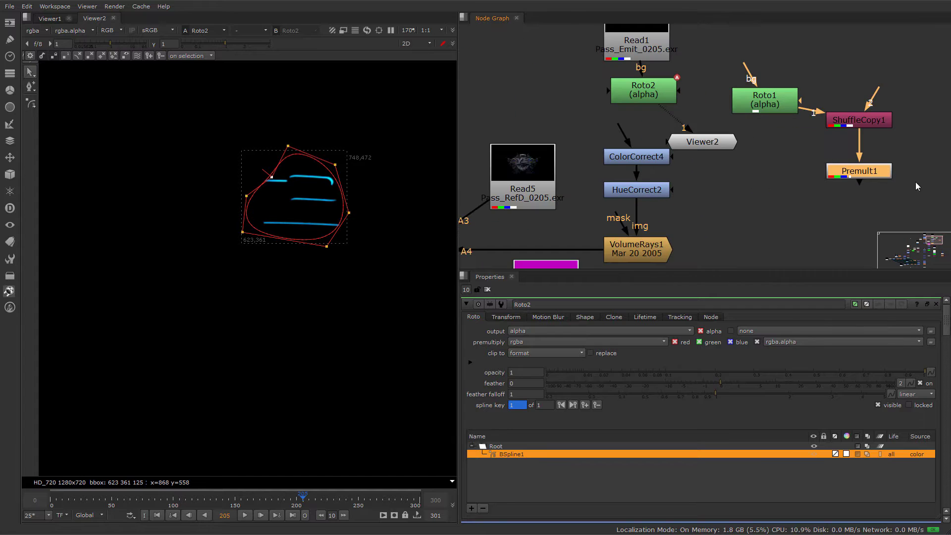
pyautogui.moveTo(915, 208); pyautogui.dragTo(806, 48)
pyautogui.click(863, 174)
pyautogui.moveTo(862, 175); pyautogui.dragTo(872, 156)
# - Delete Roto2 and insert the existing Roto1 in its place, directly after the Read1 emission pass
pyautogui.scroll(-5, 862, 126)
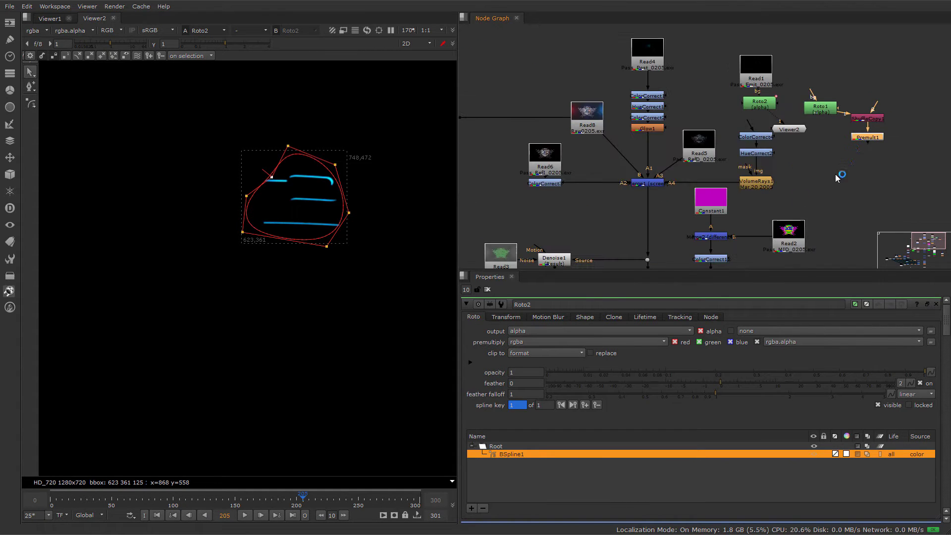
pyautogui.scroll(-3, 801, 198)
pyautogui.moveTo(566, 254); pyautogui.dragTo(623, 172, button='middle')
pyautogui.moveTo(896, 118); pyautogui.dragTo(837, 151, button='middle')
pyautogui.scroll(5, 839, 108)
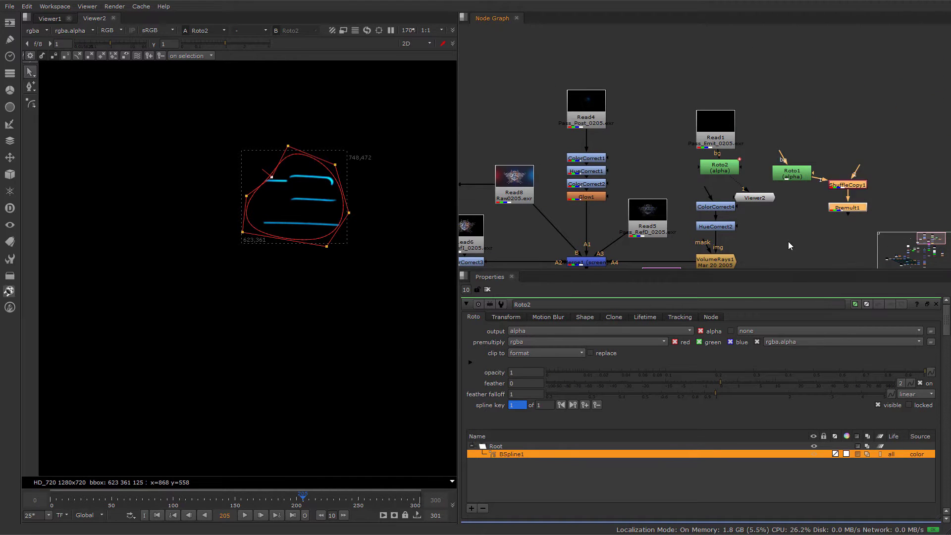
pyautogui.scroll(3, 793, 232)
pyautogui.scroll(-1, 870, 73)
pyautogui.click(703, 103)
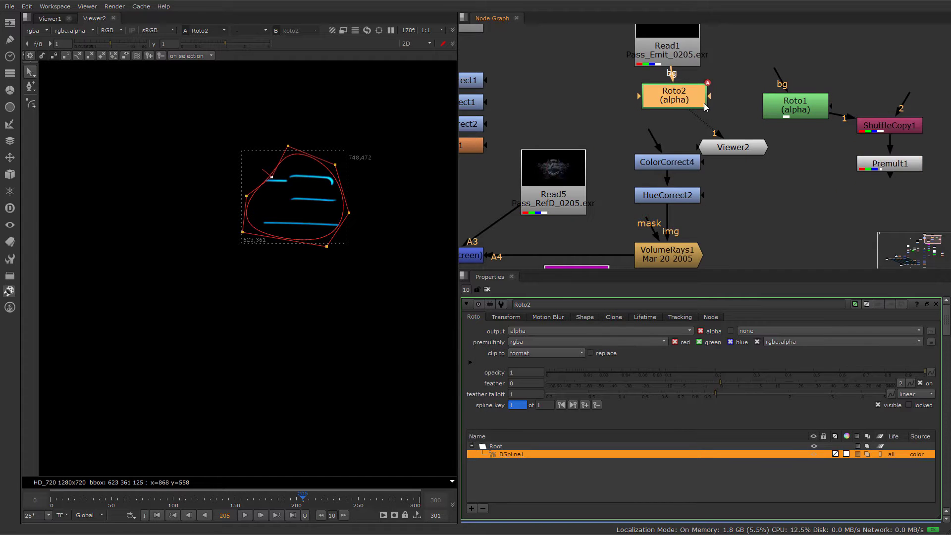
pyautogui.press('Delete')
pyautogui.moveTo(795, 105); pyautogui.dragTo(703, 103)
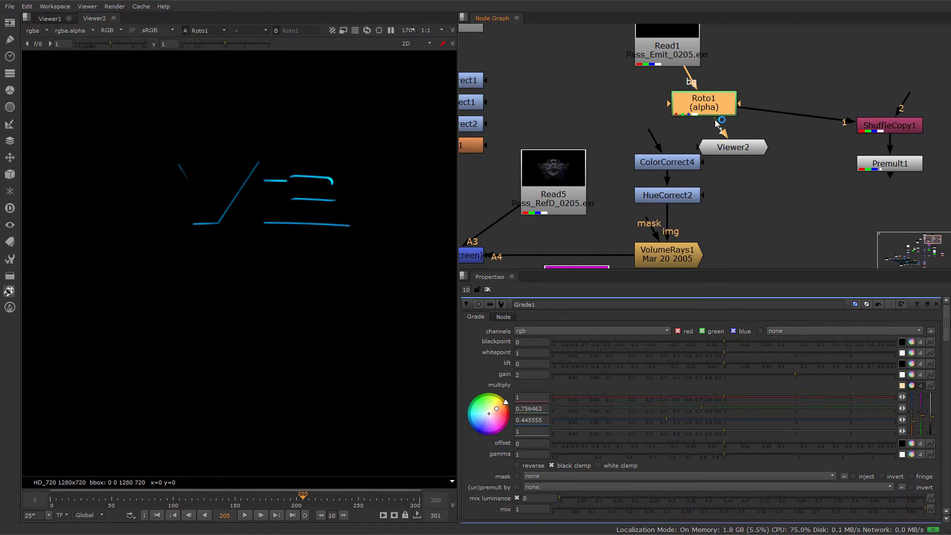
# - Detach Viewer2 from Roto1 and set it aside, and line Roto1 up beneath Read1
pyautogui.click(798, 148)
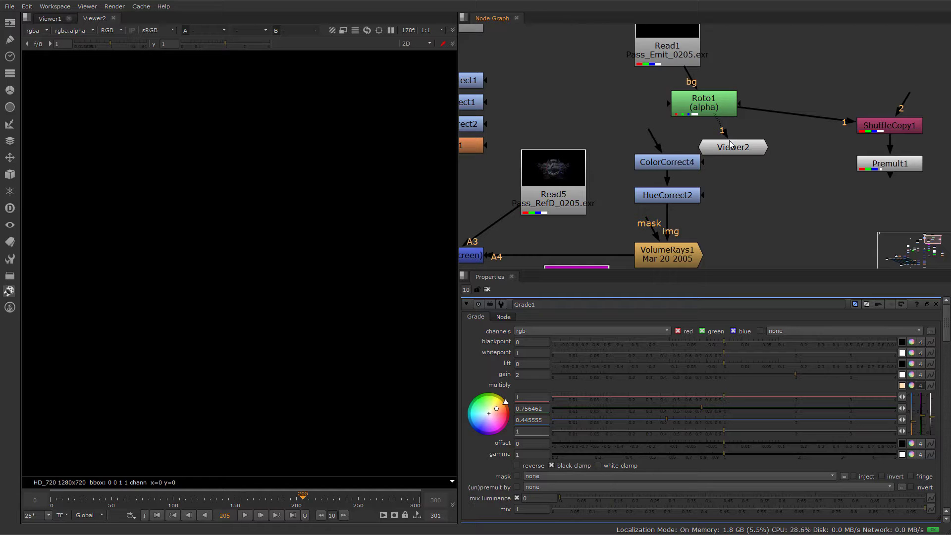
pyautogui.moveTo(723, 137); pyautogui.dragTo(790, 156)
pyautogui.moveTo(707, 114); pyautogui.dragTo(677, 102)
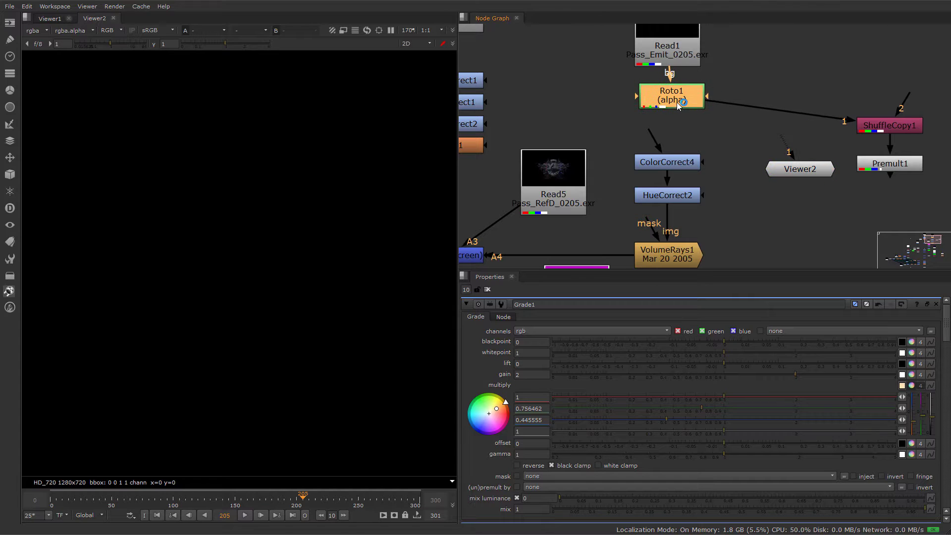
# - Feed Roto1 into ColorCorrect4's main input instead of ShuffleCopy1, and connect Viewer2 to ColorCorrect4
pyautogui.moveTo(851, 121); pyautogui.dragTo(686, 161)
pyautogui.hotkey('ctrl', 'z')
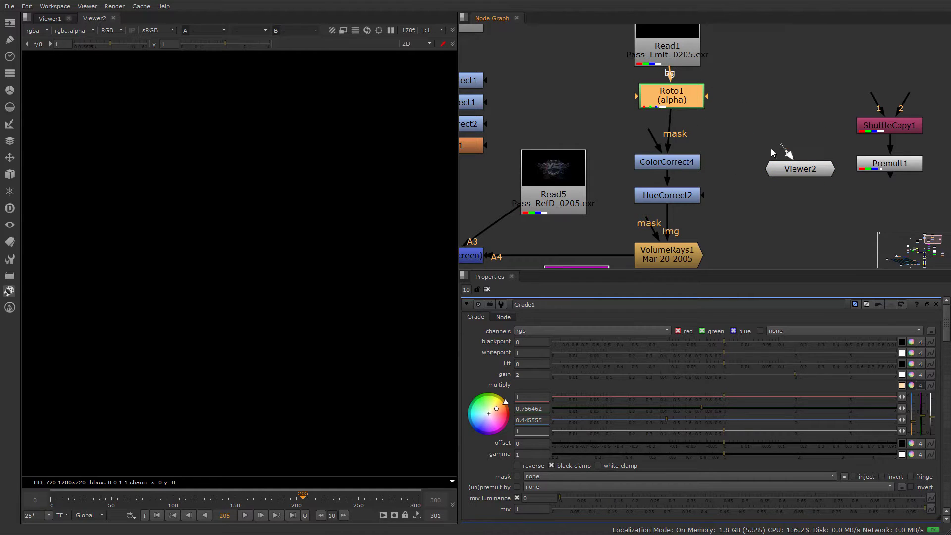
pyautogui.moveTo(787, 152); pyautogui.dragTo(679, 107)
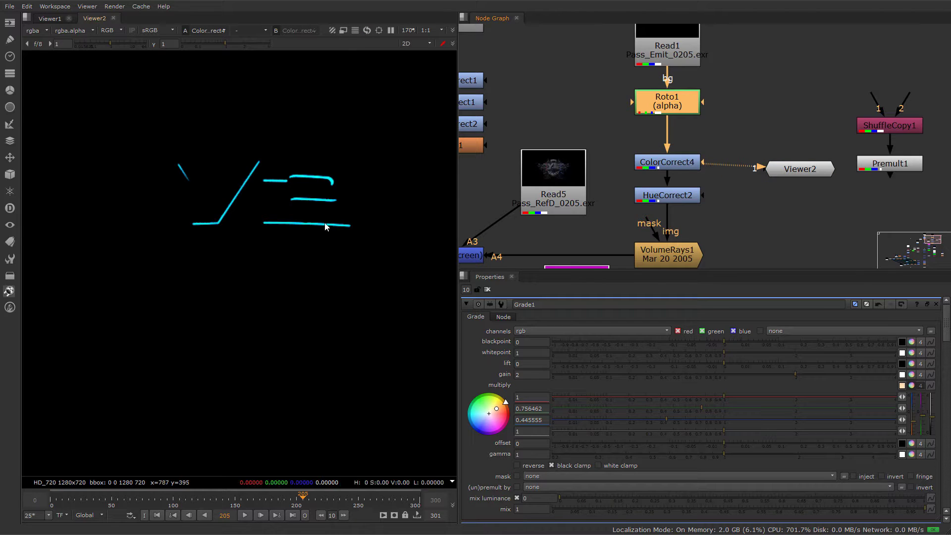
# - Check the emission branch at several frames between 63 and 95, stopping at frame 92
pyautogui.click(127, 501)
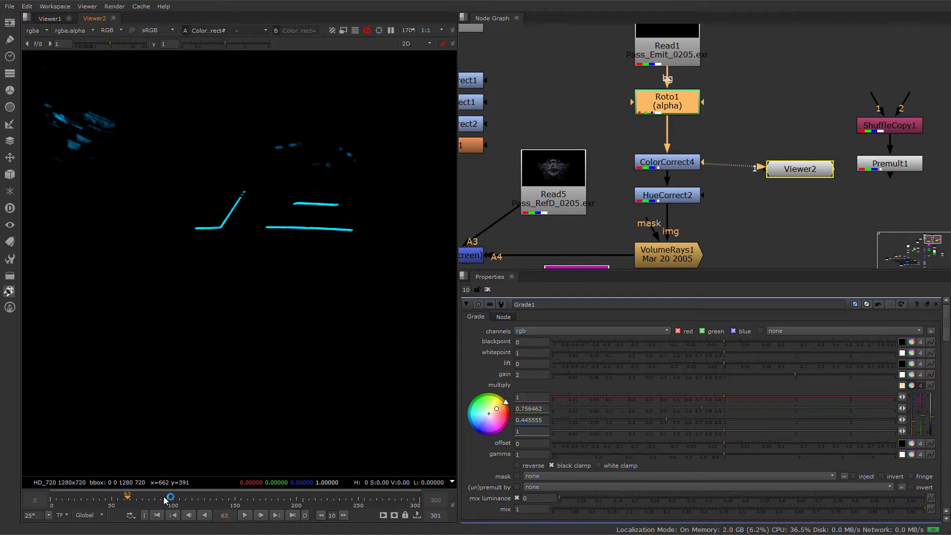
pyautogui.scroll(-3, 197, 450)
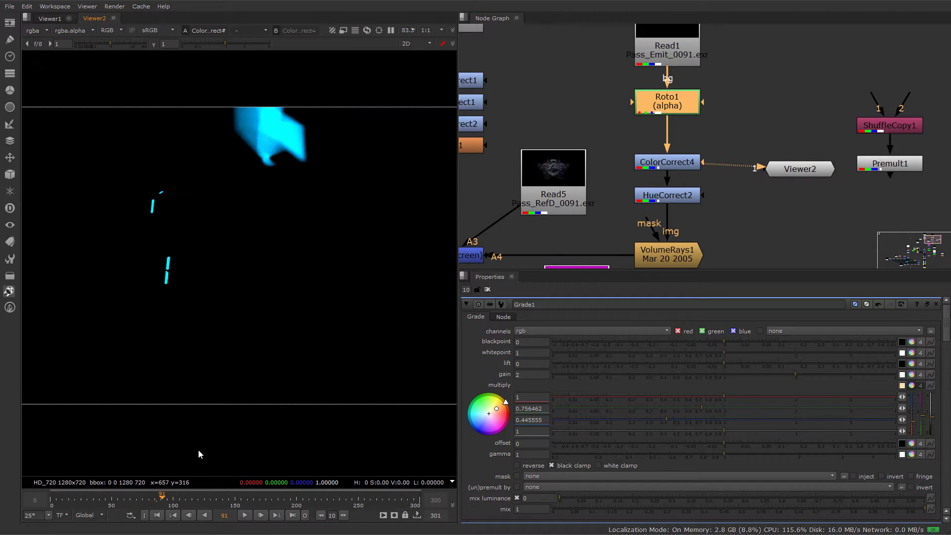
pyautogui.click(168, 502)
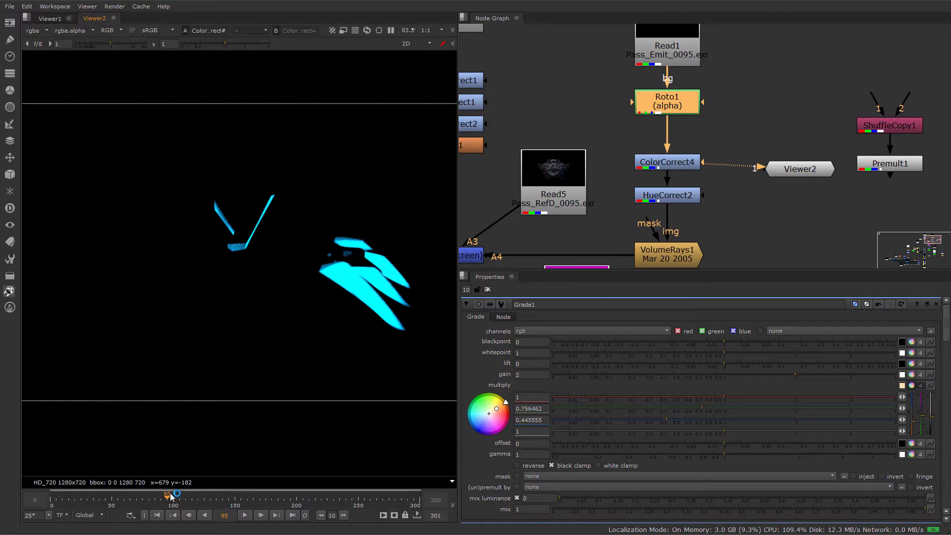
pyautogui.click(164, 500)
pyautogui.moveTo(270, 210); pyautogui.dragTo(302, 233, button='middle')
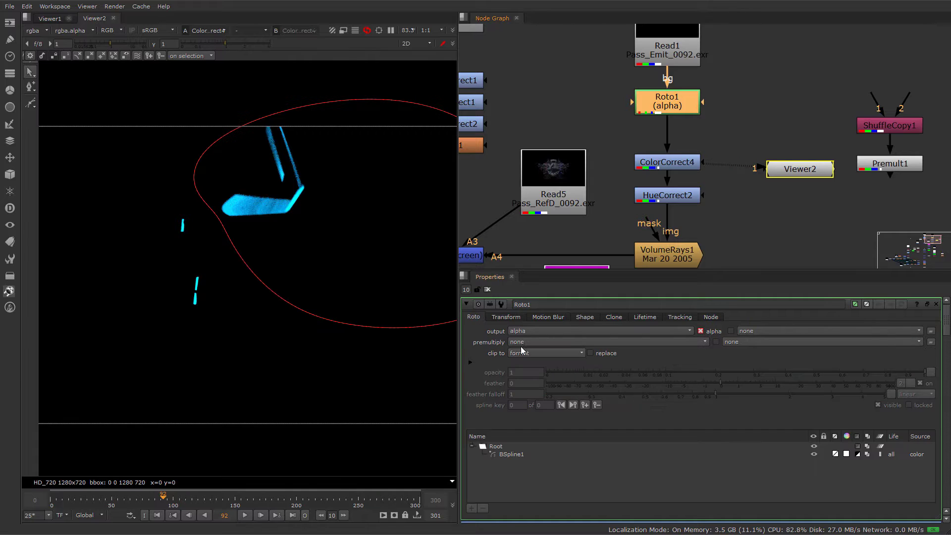
# - Set Roto1 to premultiply rgba, and compare its BSpline1 shape non-inverted before restoring the inversion
pyautogui.click(526, 353)
pyautogui.click(488, 358)
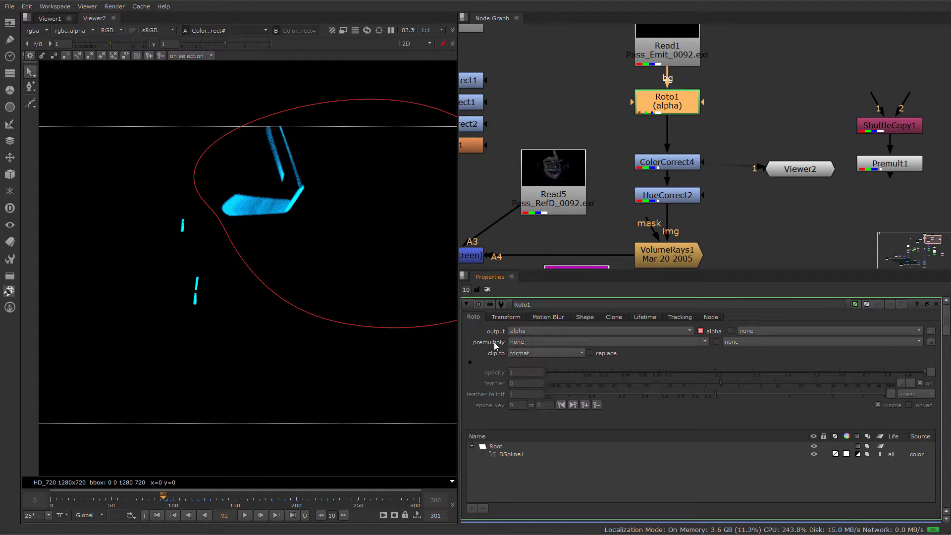
pyautogui.click(525, 353)
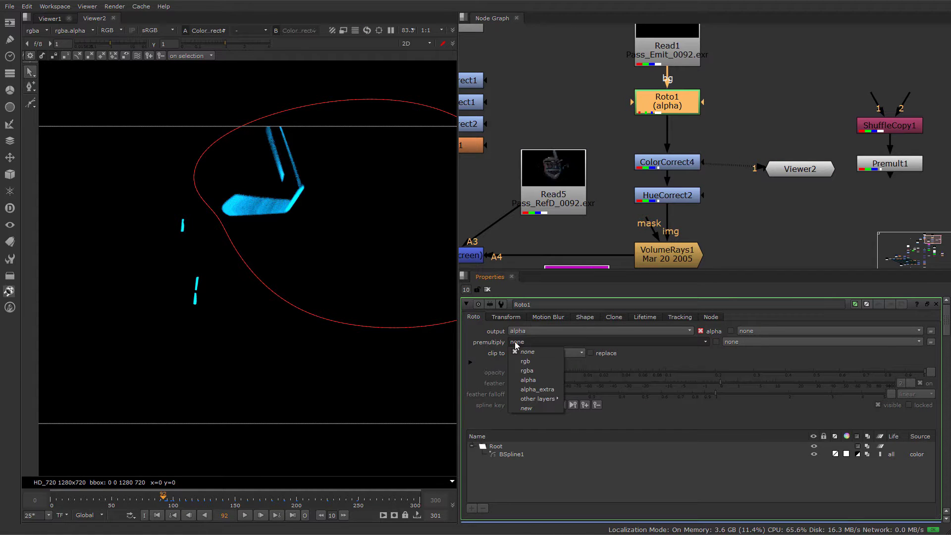
pyautogui.click(537, 371)
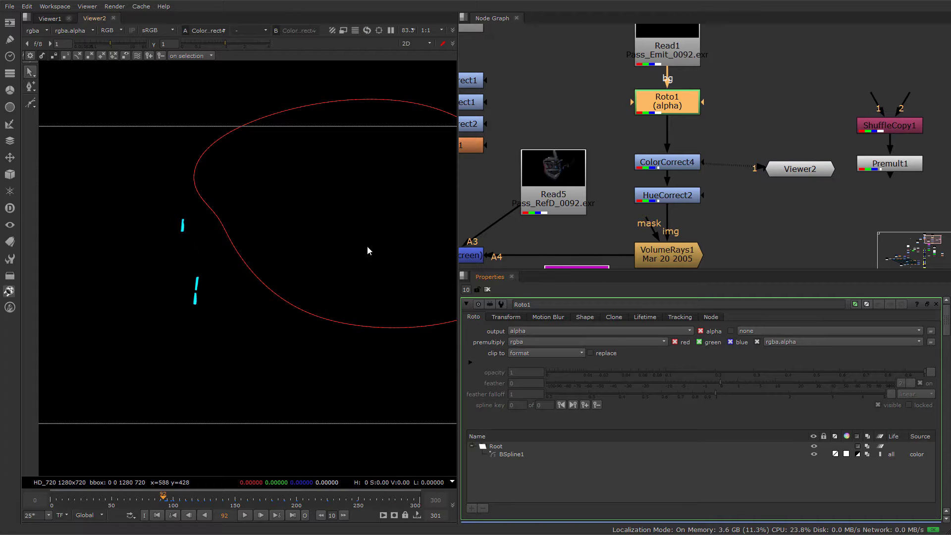
pyautogui.click(846, 454)
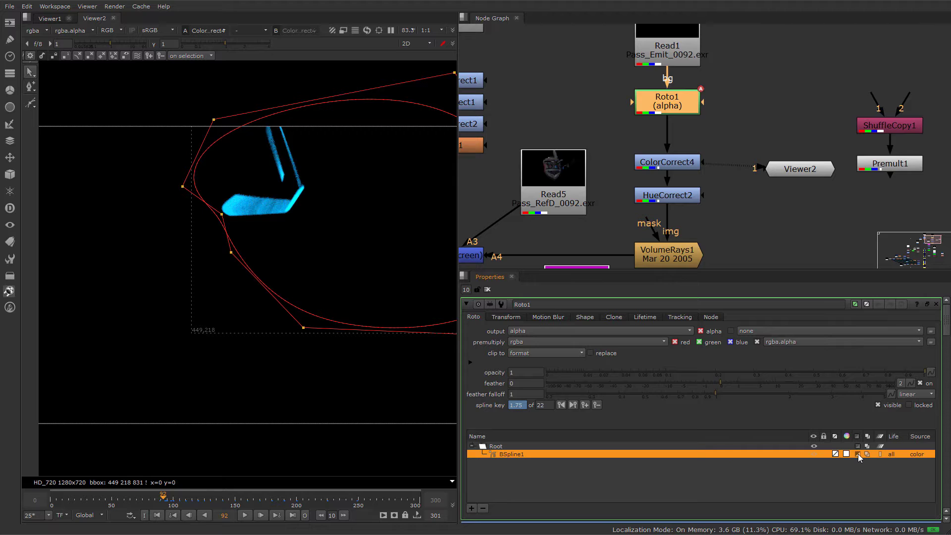
pyautogui.click(858, 454)
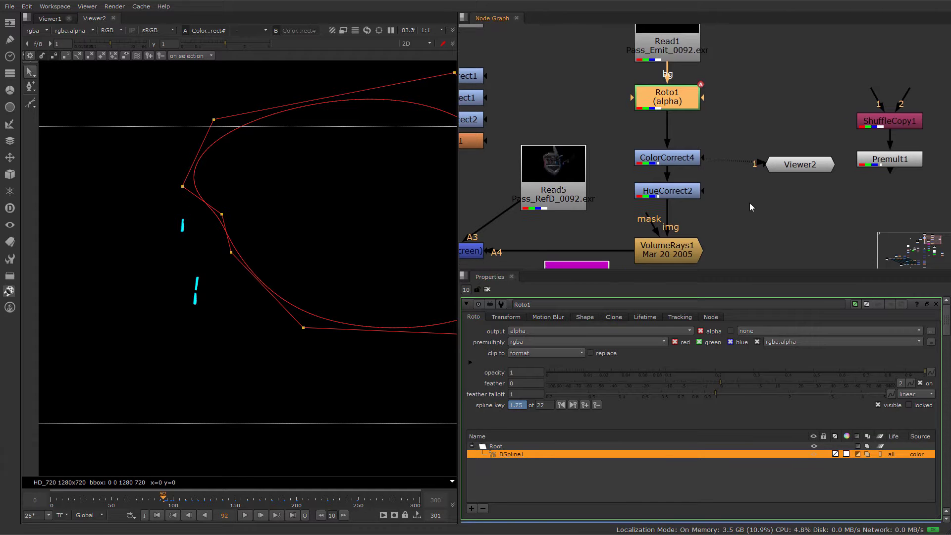
# - Delete the disconnected ShuffleCopy1 and Premult1 nodes
pyautogui.moveTo(750, 203); pyautogui.dragTo(740, 183, button='middle')
pyautogui.moveTo(826, 68); pyautogui.dragTo(935, 184)
# - Bring Viewer2 down to the end of the main composite chain and connect it to Sharpen1
pyautogui.scroll(-3, 856, 70)
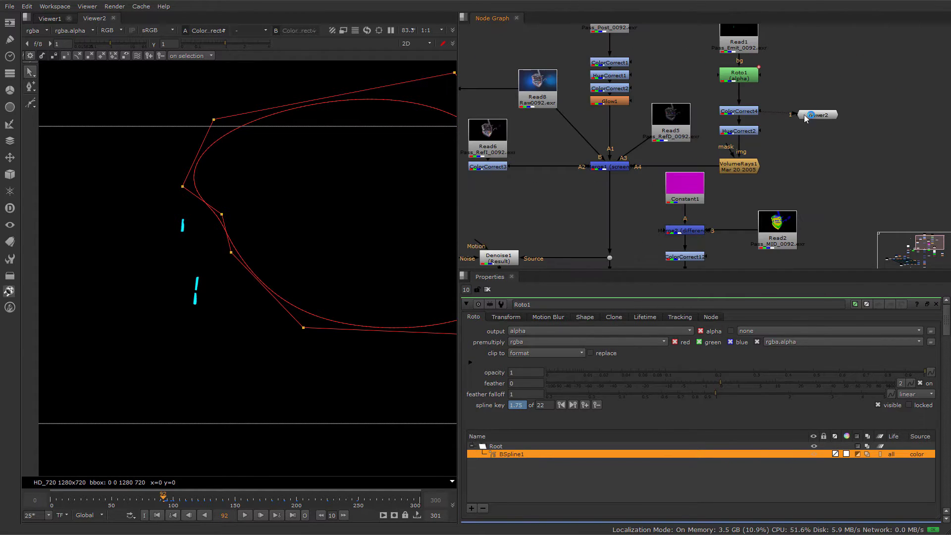
pyautogui.scroll(-3, 312, 247)
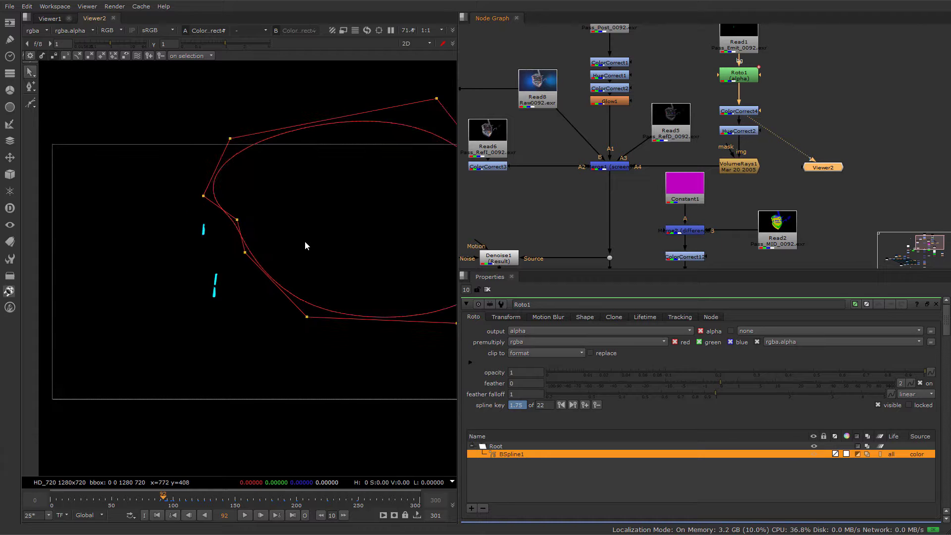
pyautogui.moveTo(802, 129); pyautogui.dragTo(842, 195)
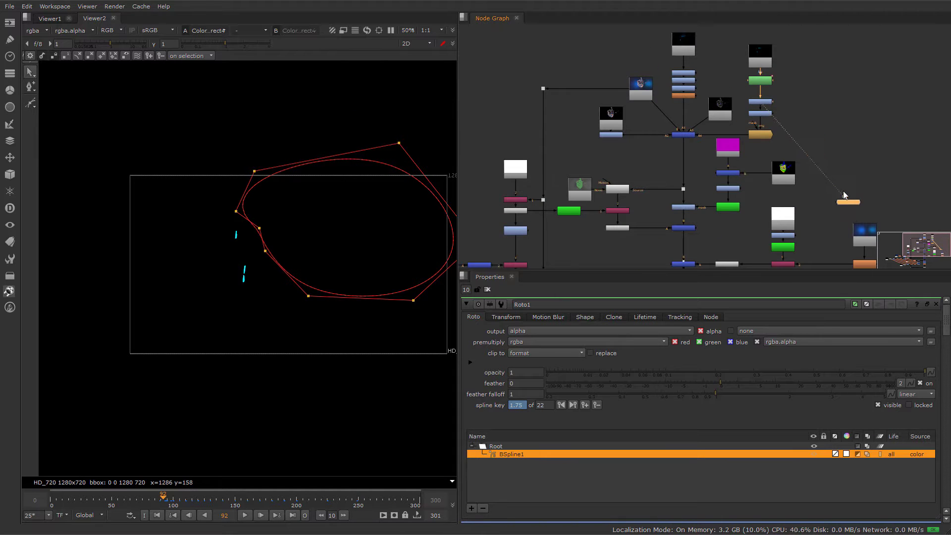
pyautogui.moveTo(777, 120); pyautogui.dragTo(691, 263)
pyautogui.moveTo(754, 206); pyautogui.dragTo(792, 100, button='middle')
pyautogui.scroll(-3, 792, 100)
pyautogui.moveTo(855, 97); pyautogui.dragTo(806, 213)
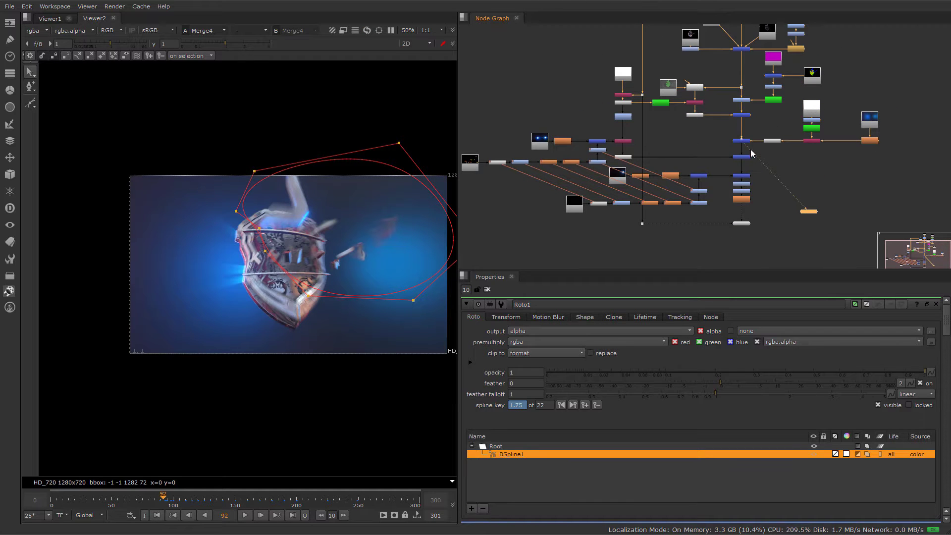
pyautogui.moveTo(750, 150); pyautogui.dragTo(746, 203)
pyautogui.scroll(3, 773, 210)
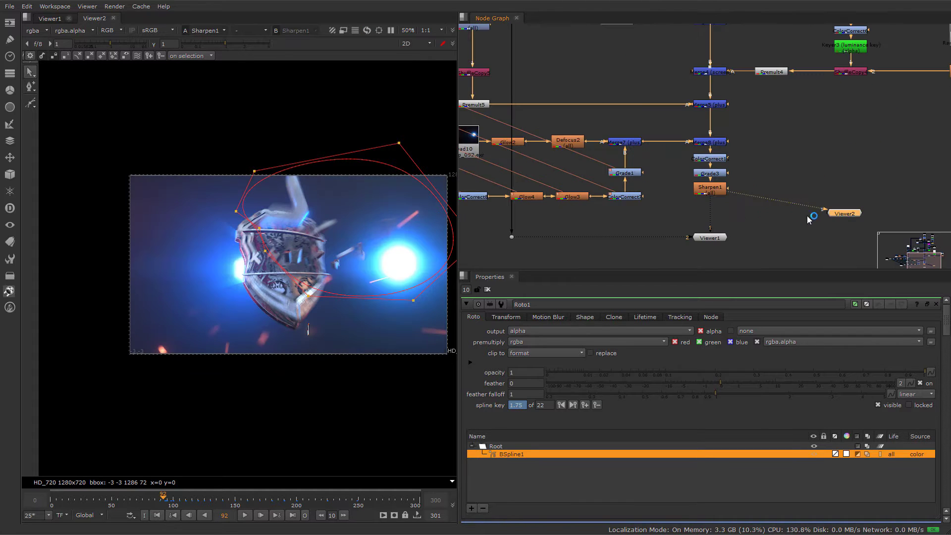
# - Go to frame 261 and close the Roto1 properties
pyautogui.click(373, 499)
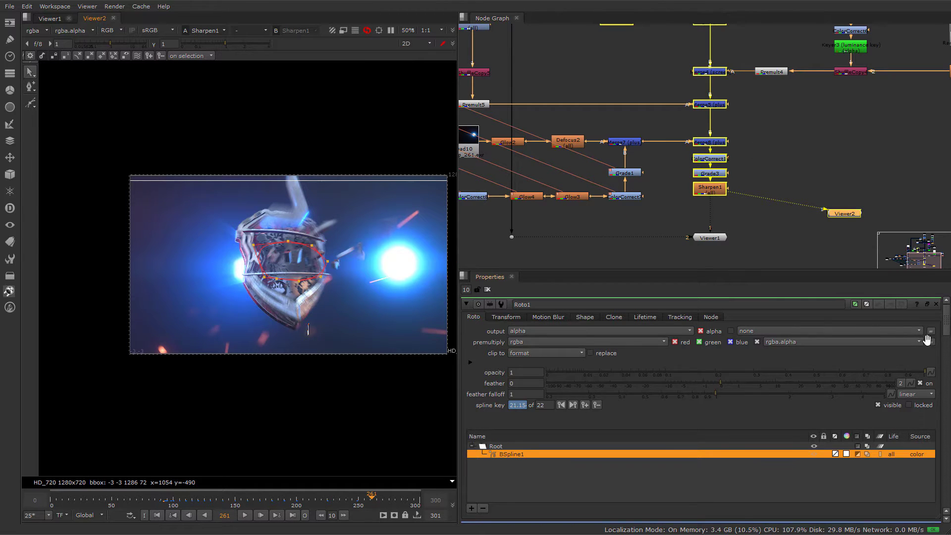
pyautogui.click(937, 304)
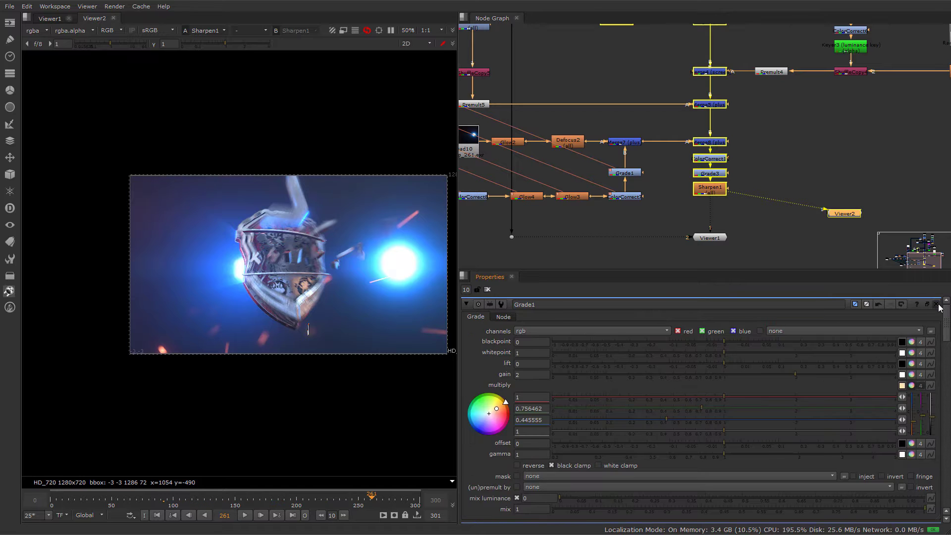
# - Close the Grade1 properties and go to frame 97
pyautogui.click(937, 304)
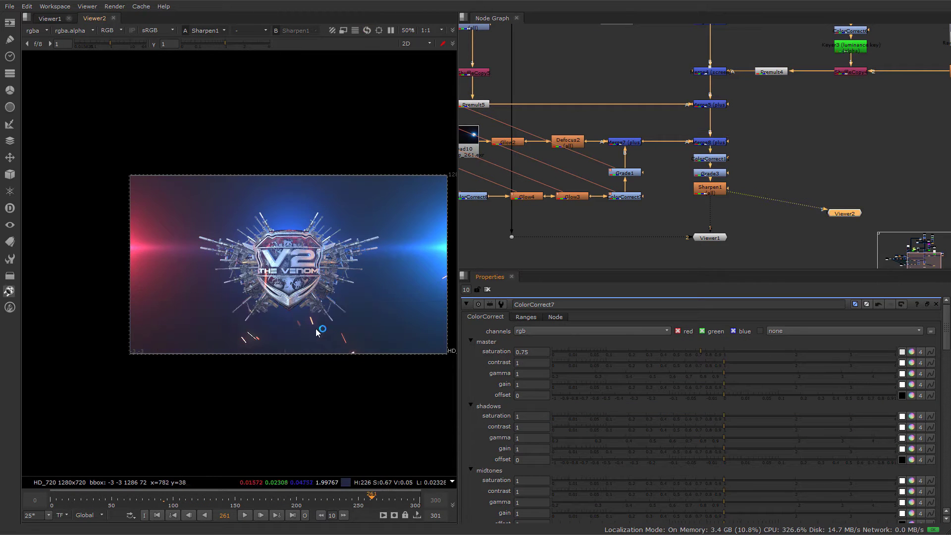
pyautogui.scroll(2, 318, 332)
pyautogui.click(170, 493)
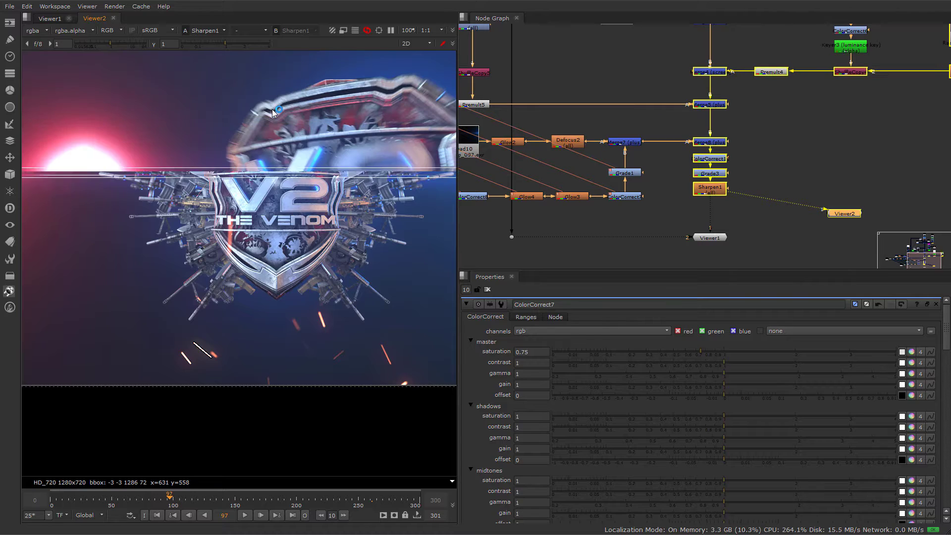
# - In the Viewer2 settings, enable GPU use for the viewer and for inputs, with the gl buffer depth at half-float
pyautogui.click(846, 216)
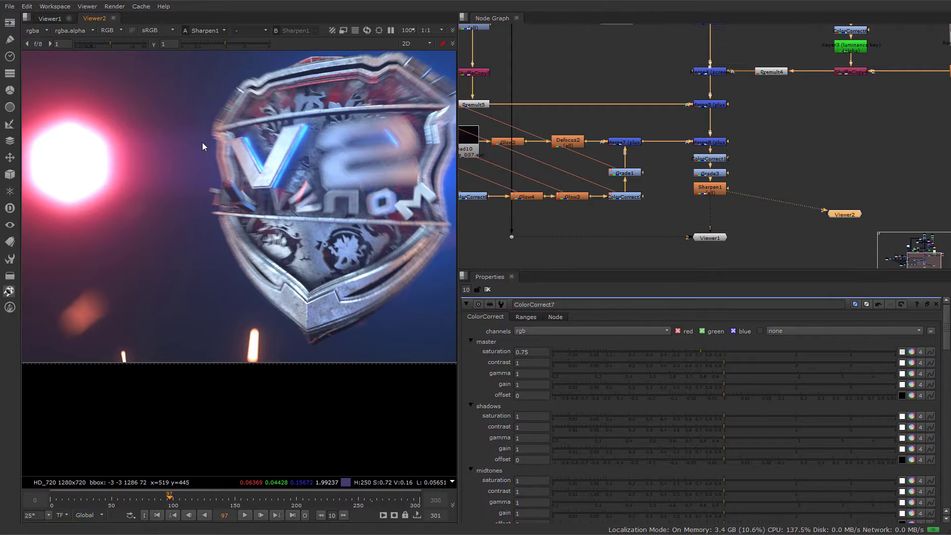
pyautogui.press('s')
pyautogui.scroll(-3, 693, 429)
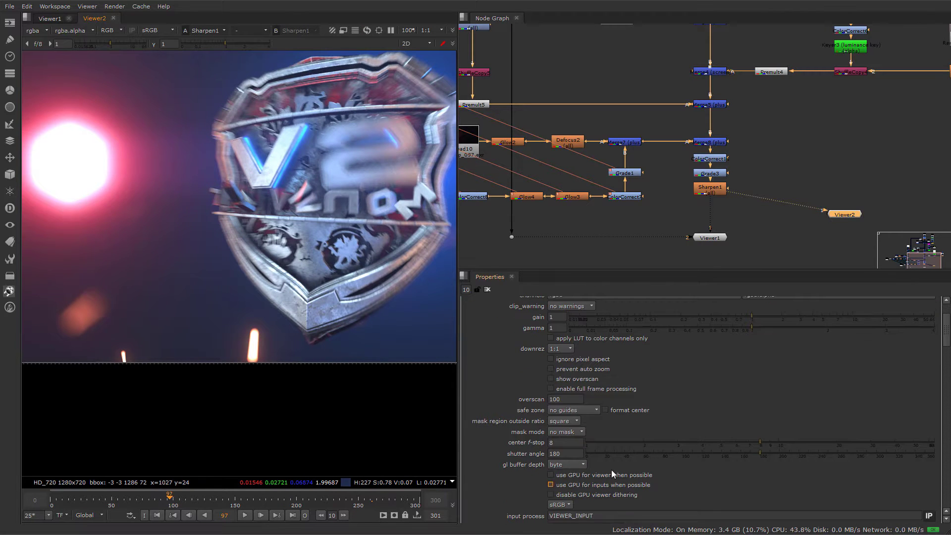
pyautogui.click(551, 475)
pyautogui.click(551, 485)
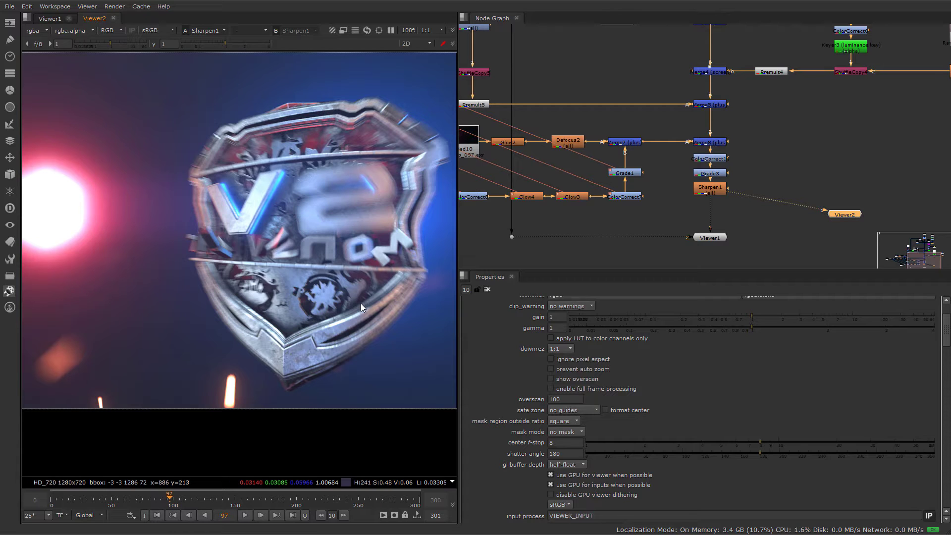
# - Open the properties of Roto1 below the Read1 emission pass
pyautogui.moveTo(654, 48); pyautogui.dragTo(694, 188, button='middle')
pyautogui.scroll(4, 703, 185)
pyautogui.scroll(-2, 704, 185)
pyautogui.moveTo(744, 204); pyautogui.dragTo(799, 148, button='middle')
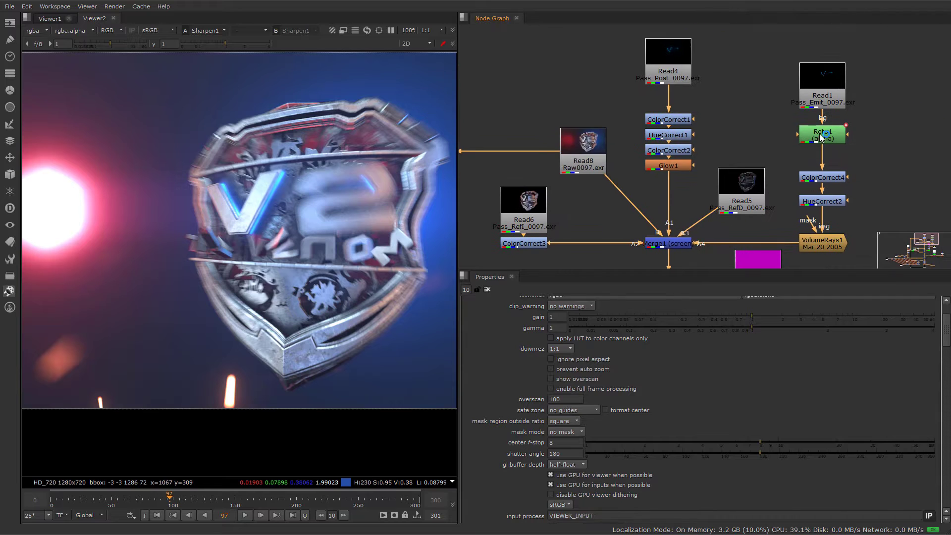
pyautogui.doubleClick(820, 138)
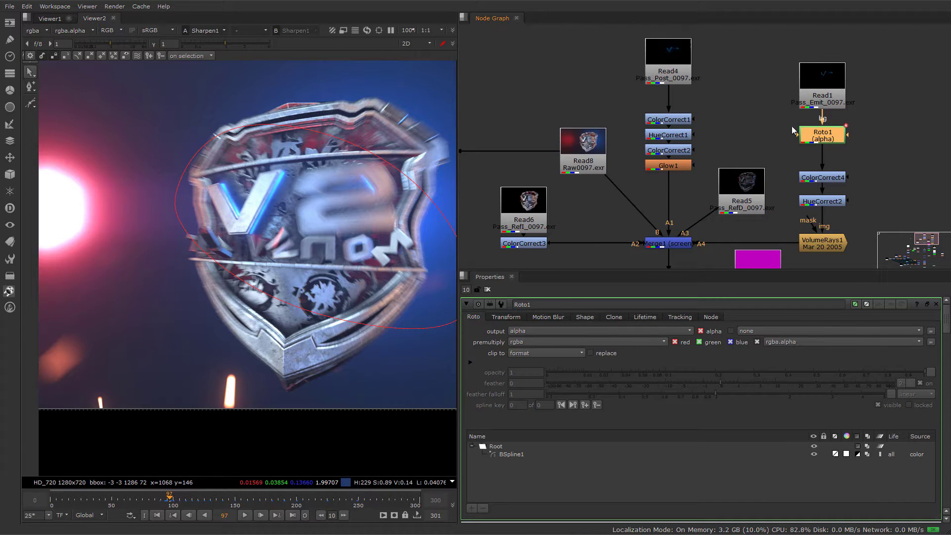
# - Show the output of Roto1 in Viewer2
pyautogui.scroll(-3, 810, 218)
pyautogui.moveTo(810, 218); pyautogui.dragTo(707, 125, button='middle')
pyautogui.scroll(-1, 723, 137)
pyautogui.scroll(2, 707, 119)
pyautogui.scroll(-2, 692, 193)
pyautogui.moveTo(733, 189); pyautogui.dragTo(697, 214, button='middle')
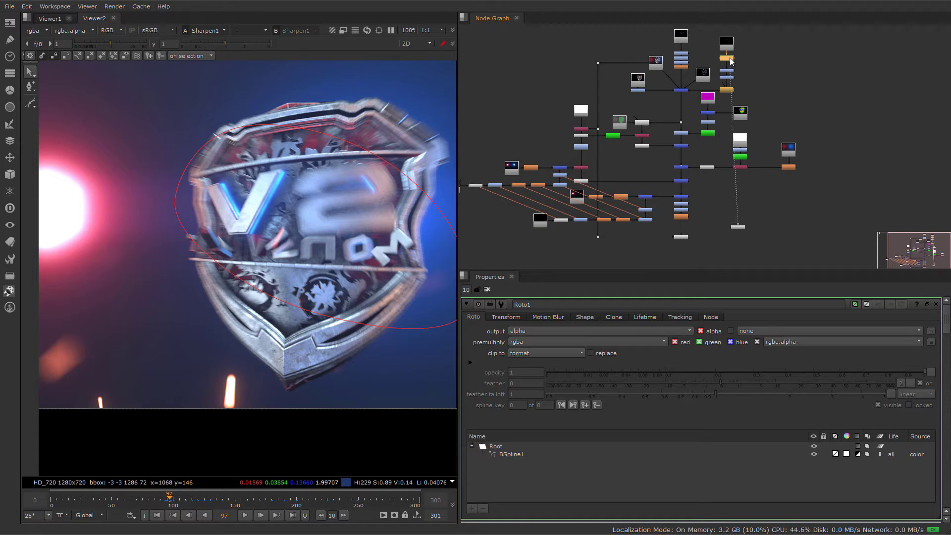
pyautogui.press('1')
pyautogui.scroll(-2, 302, 256)
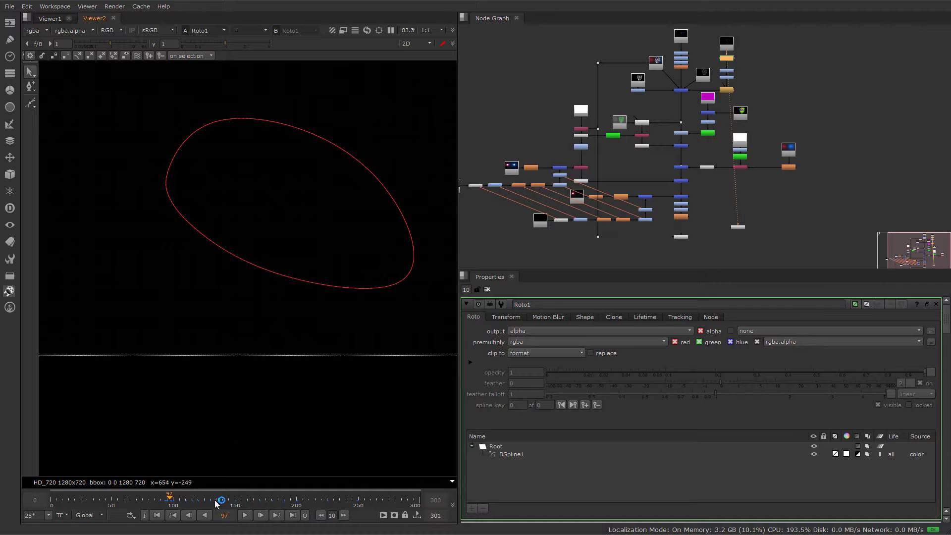
# - Check the Roto1 mask at several frames along the timeline and stop at frame 88
pyautogui.moveTo(169, 497); pyautogui.dragTo(143, 497)
pyautogui.click(117, 496)
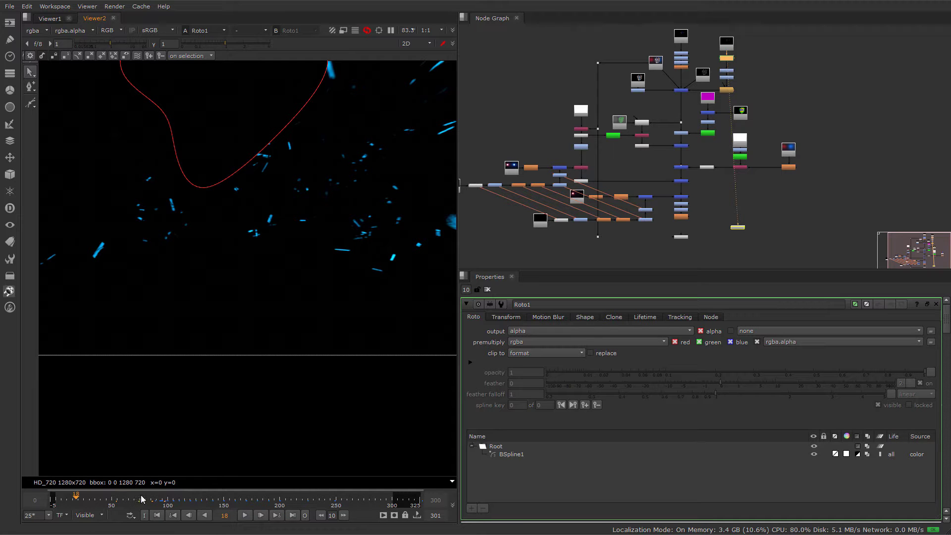
pyautogui.click(159, 495)
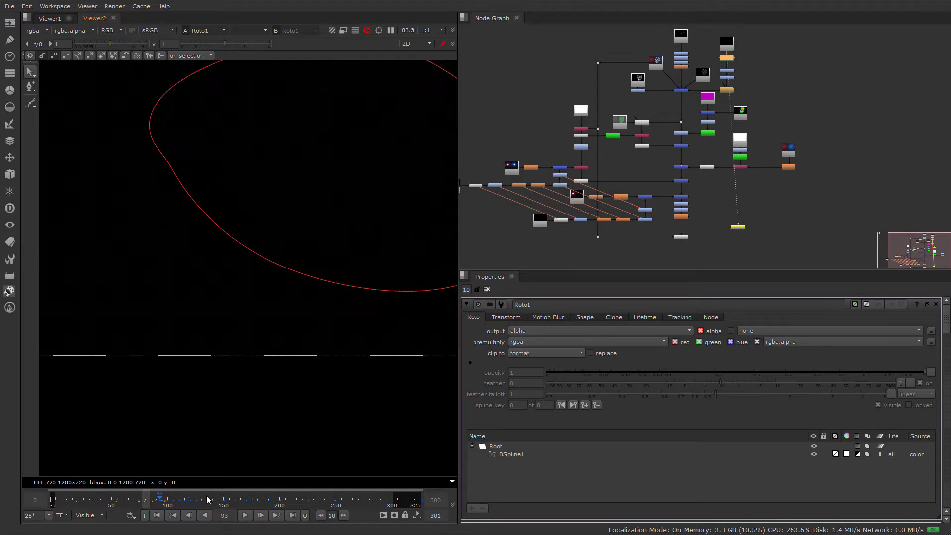
pyautogui.moveTo(206, 496); pyautogui.dragTo(170, 500, button='middle')
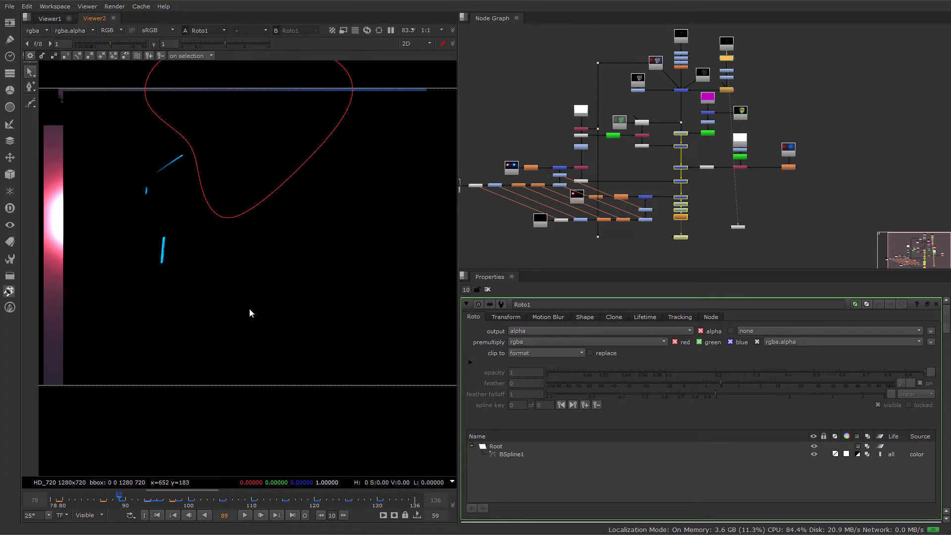
pyautogui.click(189, 516)
pyautogui.scroll(-1, 225, 287)
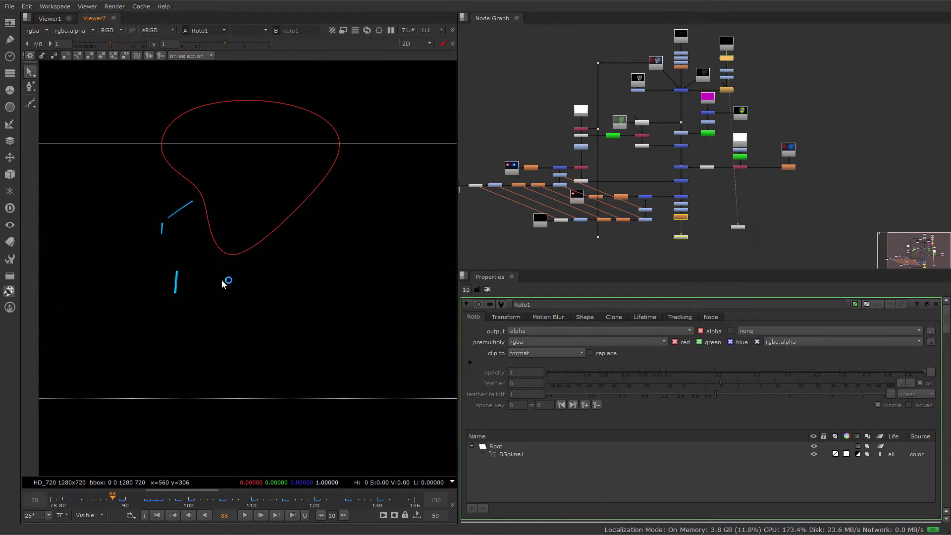
# - At frame 88, move the whole BSpline1 shape up until it lies completely above the image area
pyautogui.click(233, 255)
pyautogui.hotkey('ctrl', 'a')
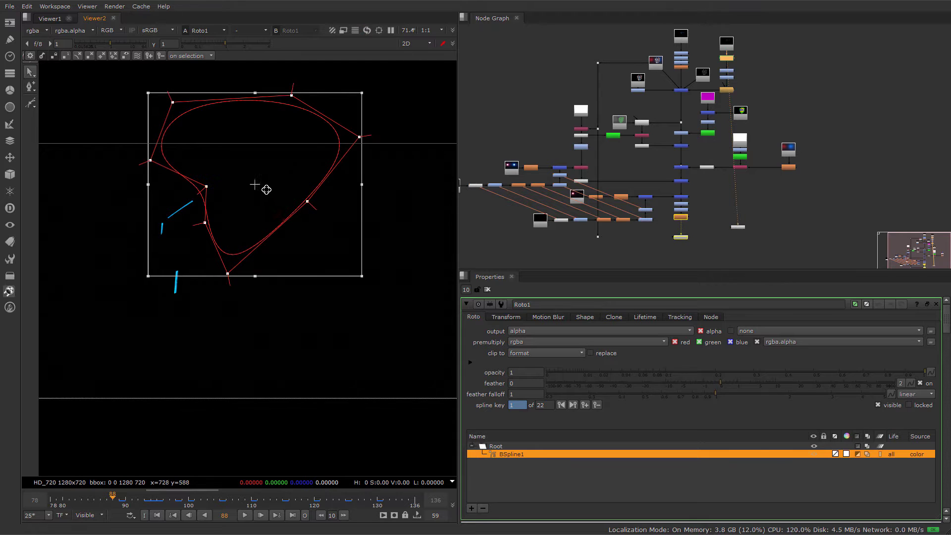
pyautogui.moveTo(266, 189); pyautogui.dragTo(262, 49)
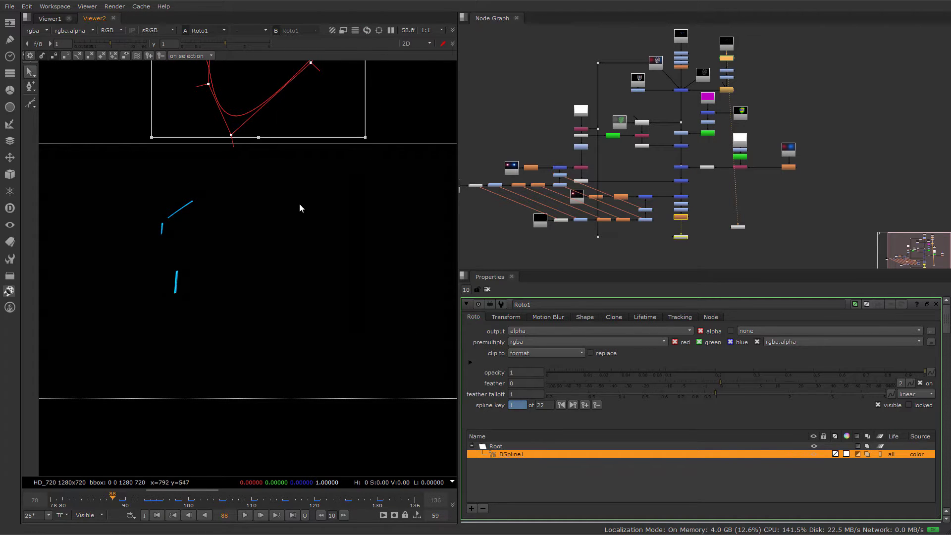
pyautogui.scroll(-1, 295, 196)
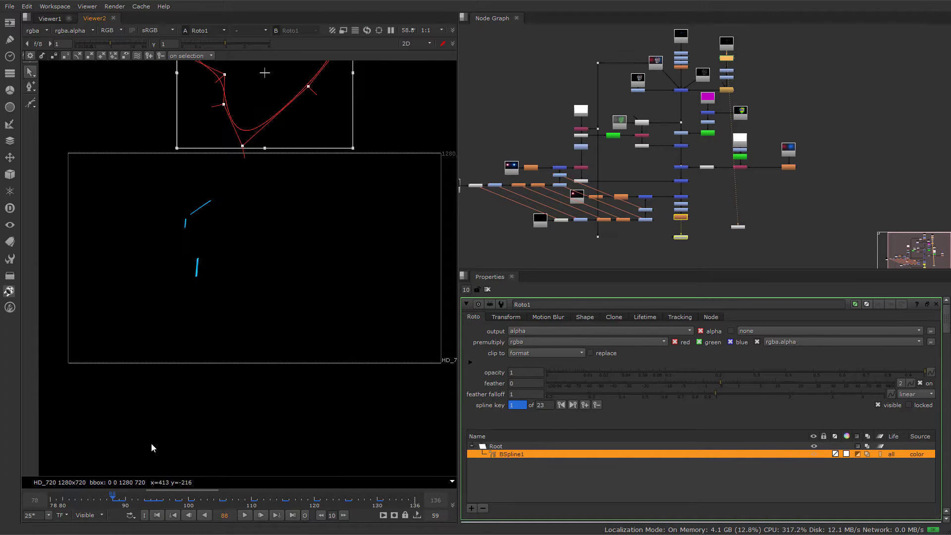
# - Restore the full timeline range, go to frame -16 and show Merge1 in Viewer2
pyautogui.middleClick(163, 499)
pyautogui.click(135, 499)
pyautogui.moveTo(131, 504); pyautogui.dragTo(33, 504)
pyautogui.moveTo(695, 116); pyautogui.dragTo(737, 79, button='middle')
pyautogui.scroll(2, 756, 72)
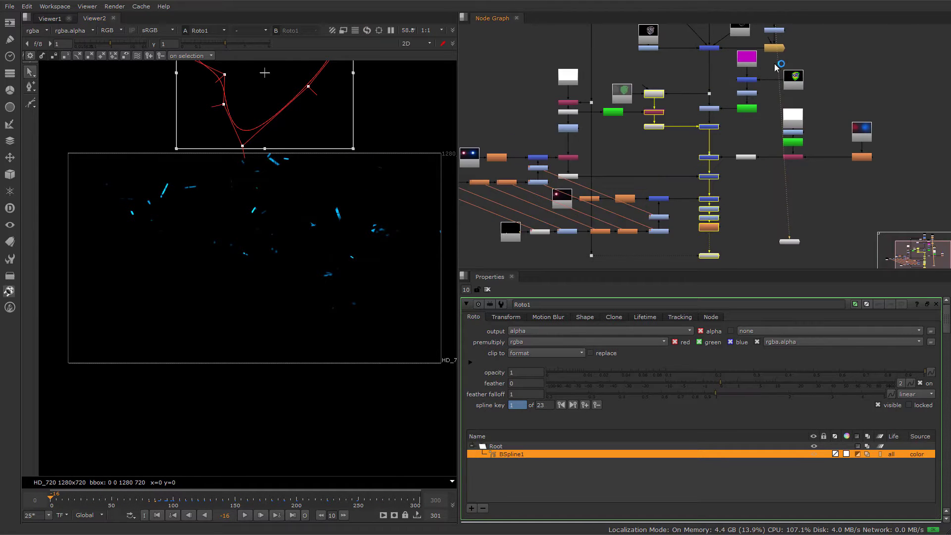
pyautogui.scroll(-2, 779, 89)
pyautogui.moveTo(778, 125); pyautogui.dragTo(762, 210, button='middle')
pyautogui.scroll(3, 754, 143)
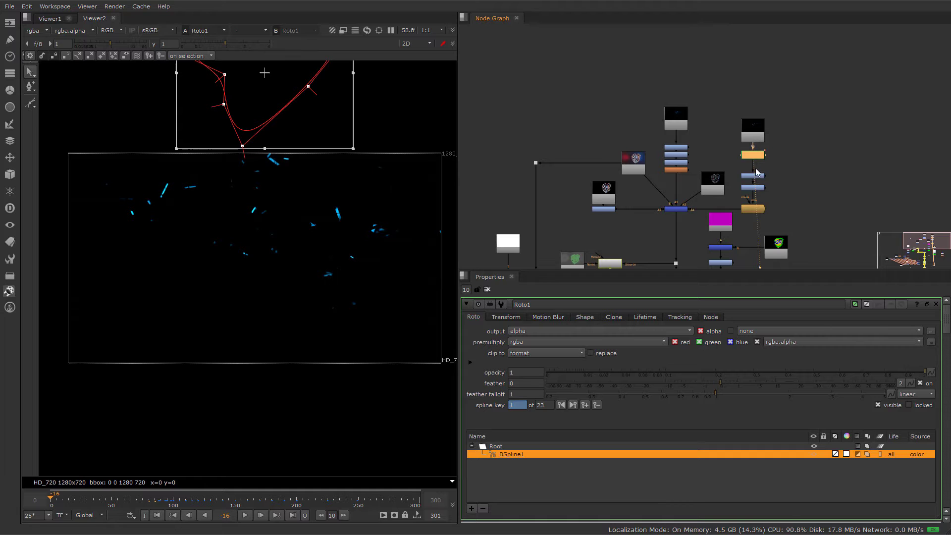
pyautogui.click(676, 209)
pyautogui.press('1')
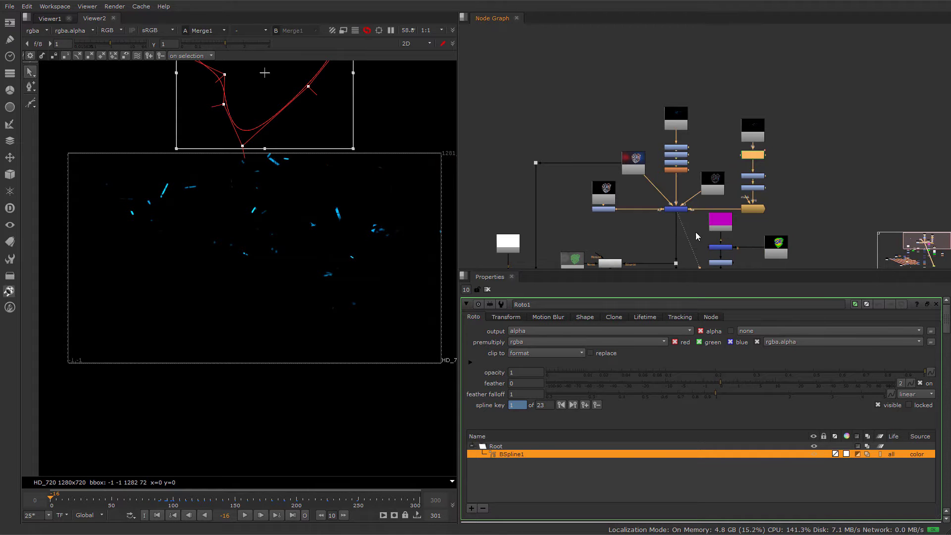
# - Connect Viewer2 to Sharpen1 at the end of the main chain and inspect the debris up close
pyautogui.moveTo(695, 232); pyautogui.dragTo(768, 75, button='middle')
pyautogui.scroll(-1, 756, 149)
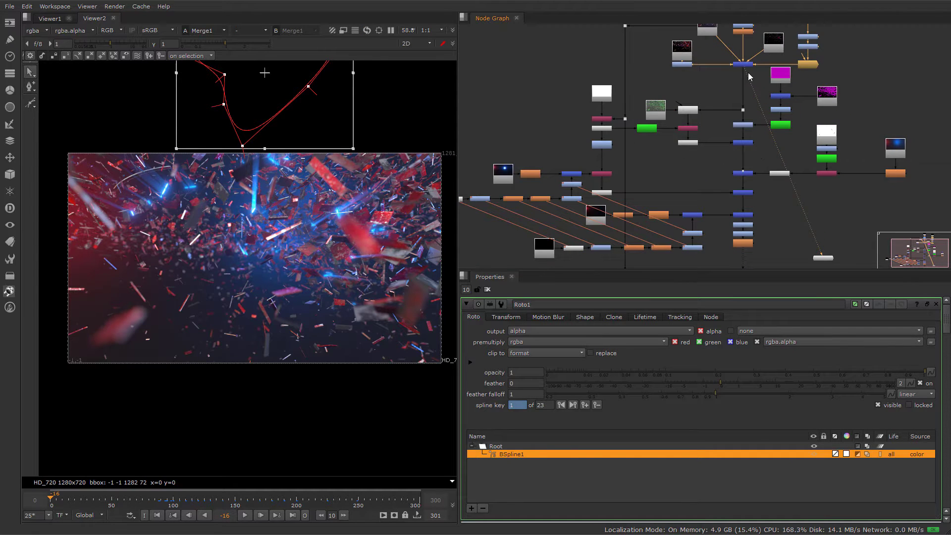
pyautogui.moveTo(748, 72); pyautogui.dragTo(744, 261)
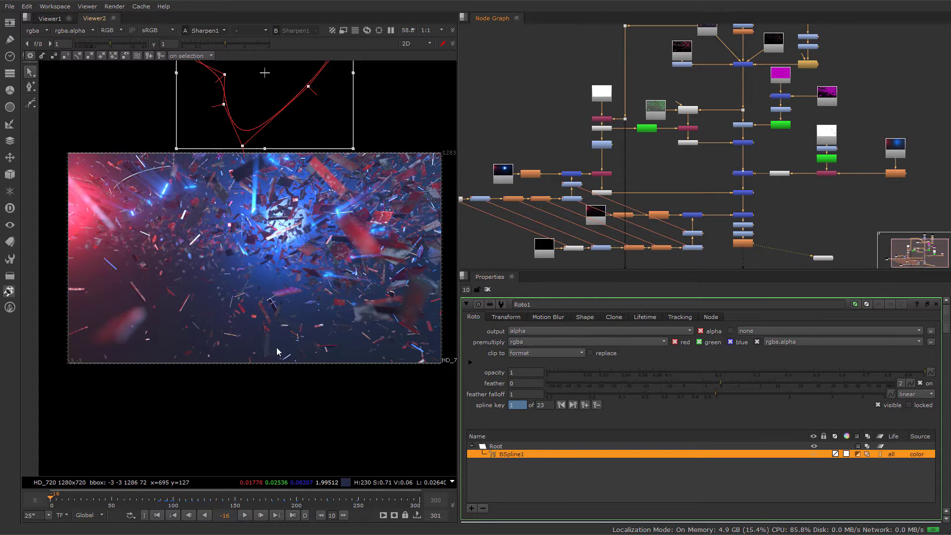
pyautogui.scroll(3, 276, 277)
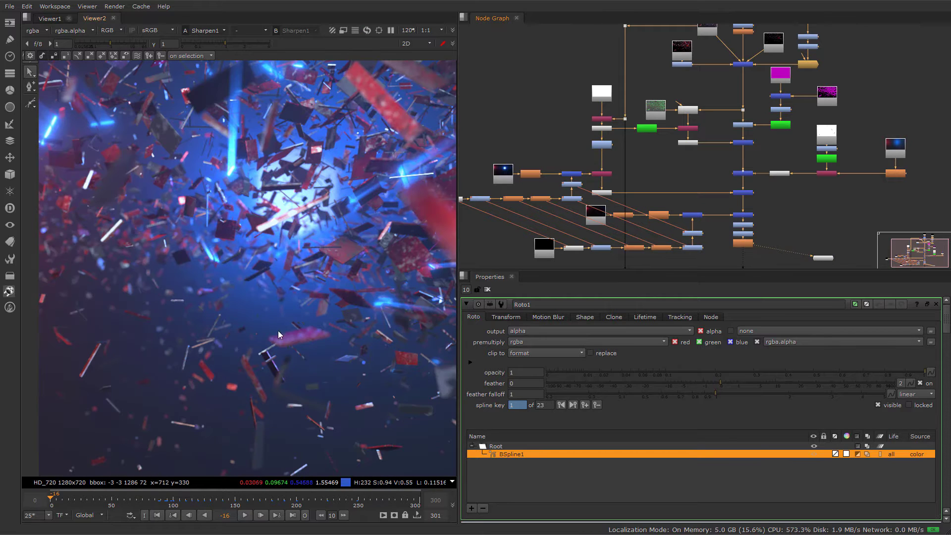
# - Go to frame 252, close the Roto1 properties and inspect a bright spark below the logo up close
pyautogui.click(360, 501)
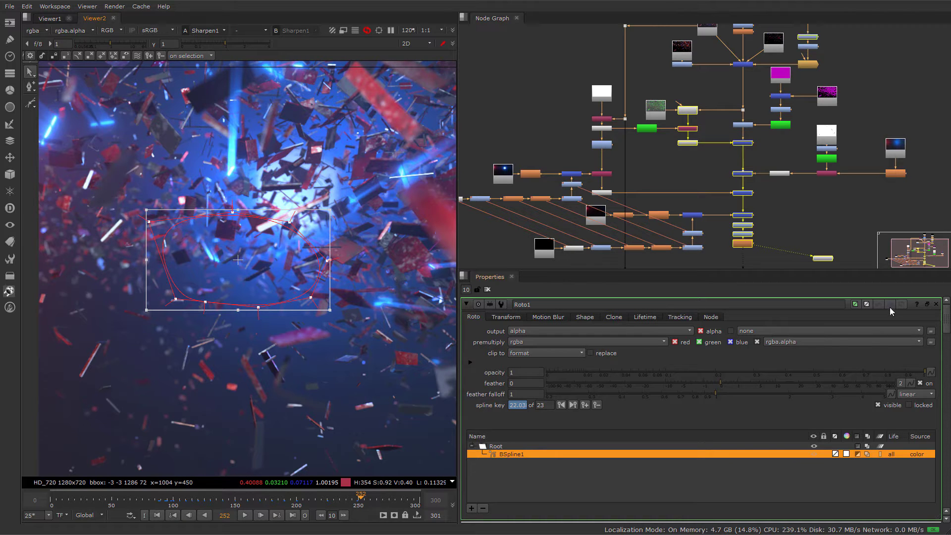
pyautogui.click(936, 304)
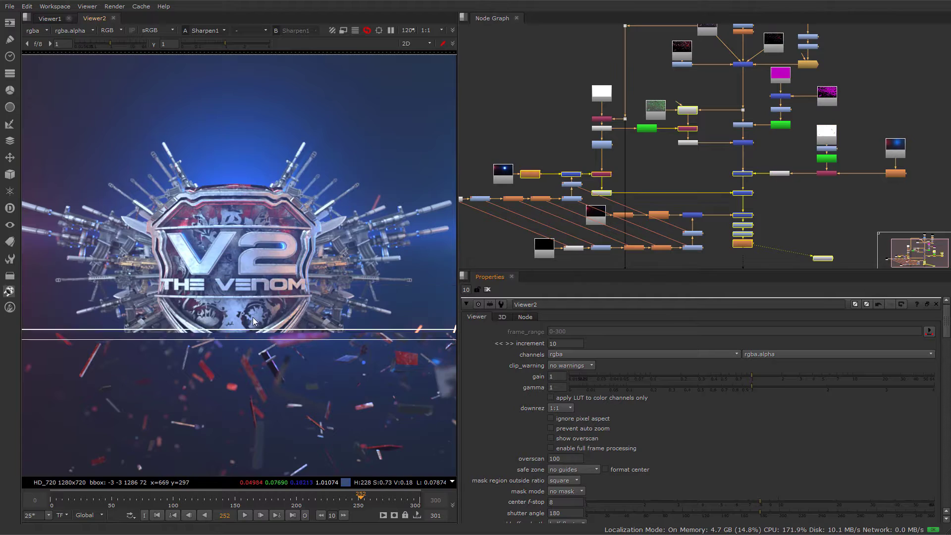
pyautogui.moveTo(241, 352); pyautogui.dragTo(276, 254, button='middle')
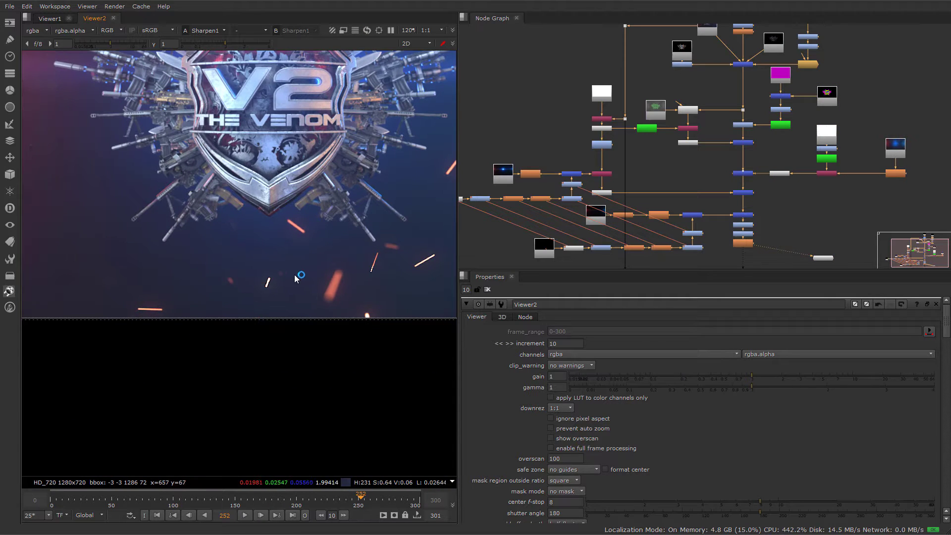
pyautogui.press('+')
pyautogui.scroll(5, 250, 275)
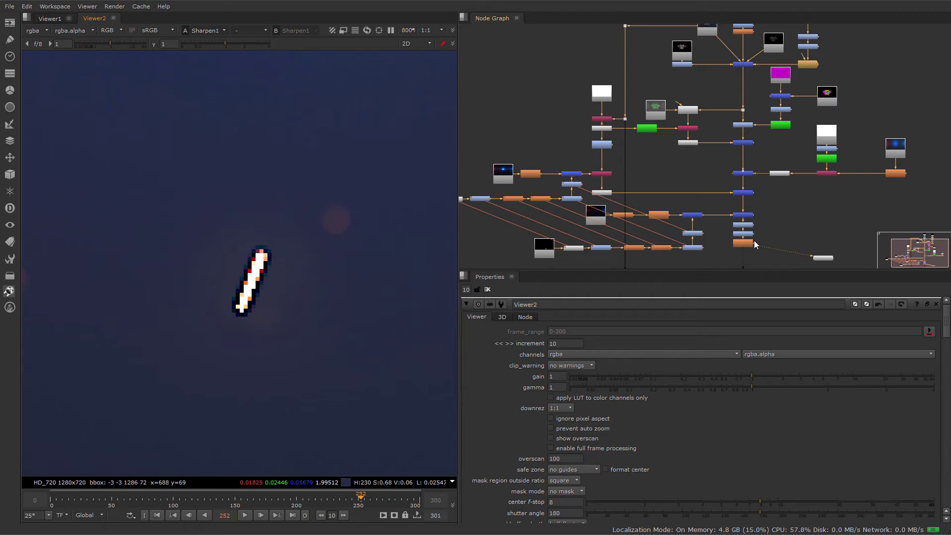
# - Set the amount of Sharpen1 to 1 and check its effect on the sparks and the logo
pyautogui.scroll(5, 743, 243)
pyautogui.moveTo(741, 229); pyautogui.dragTo(739, 243)
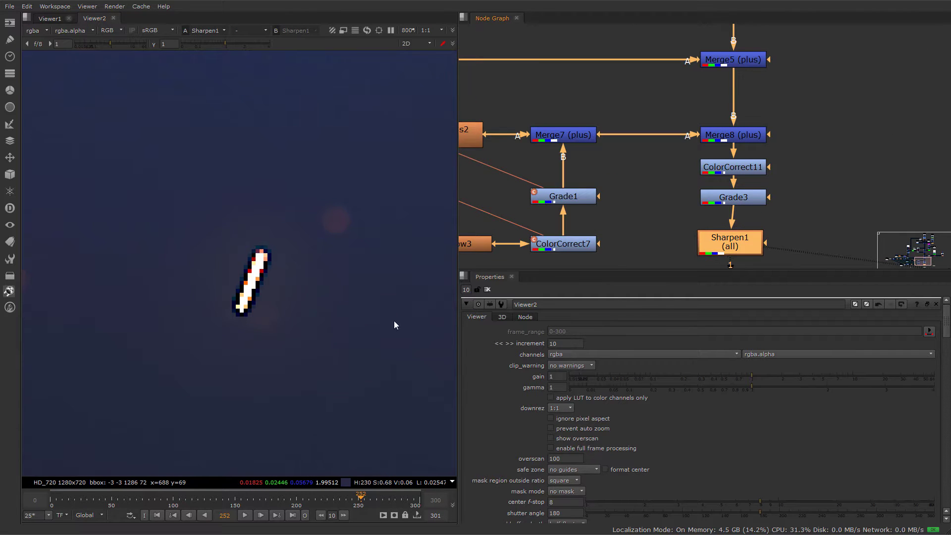
pyautogui.scroll(-5, 275, 281)
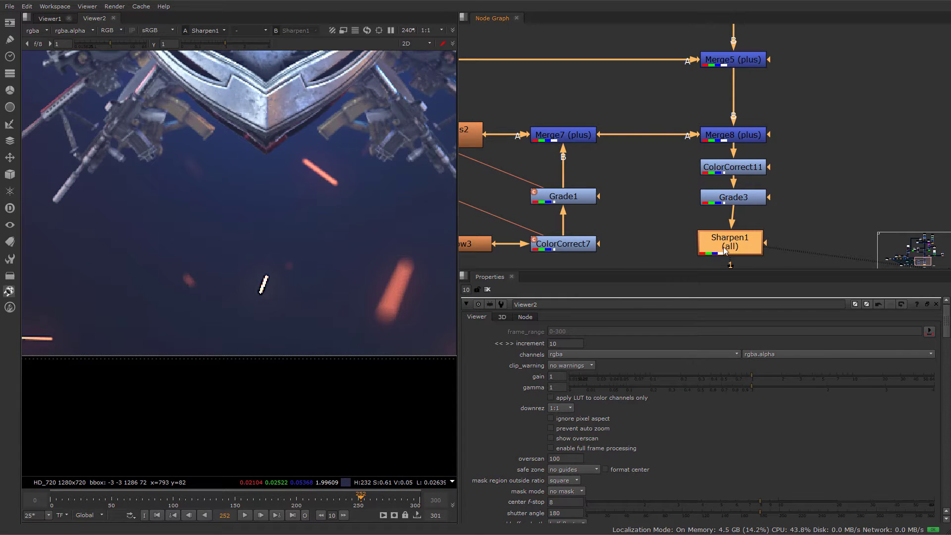
pyautogui.doubleClick(728, 247)
pyautogui.click(526, 365)
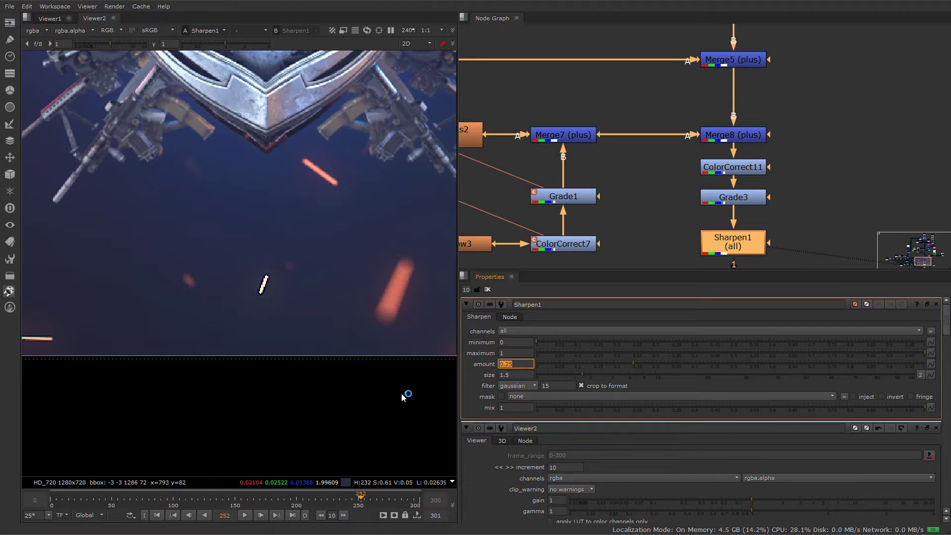
pyautogui.write('1')
pyautogui.press('Return')
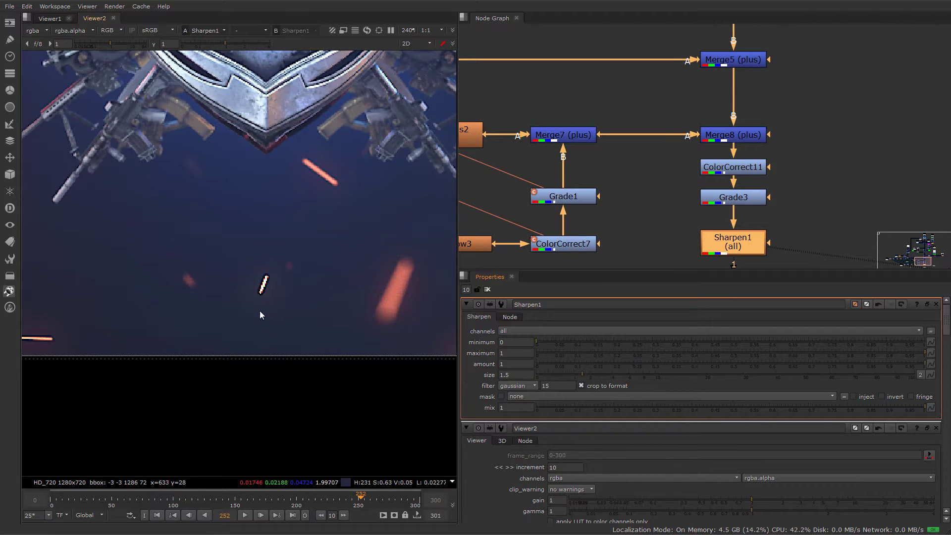
pyautogui.scroll(-4, 248, 346)
pyautogui.scroll(5, 241, 301)
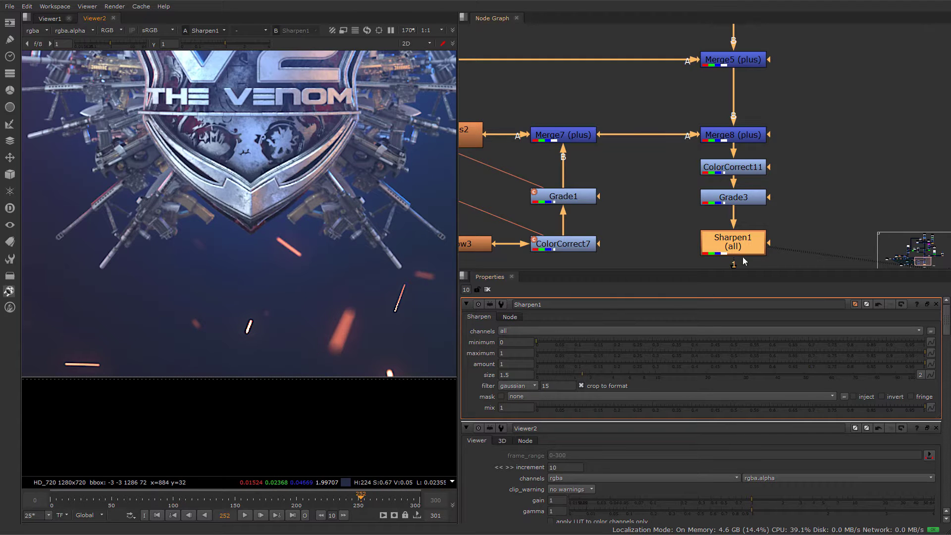
# - Take Sharpen1 out of the chain after Grade3 and insert it between ColorCorrect5 and Merge3
pyautogui.moveTo(743, 258); pyautogui.dragTo(748, 202)
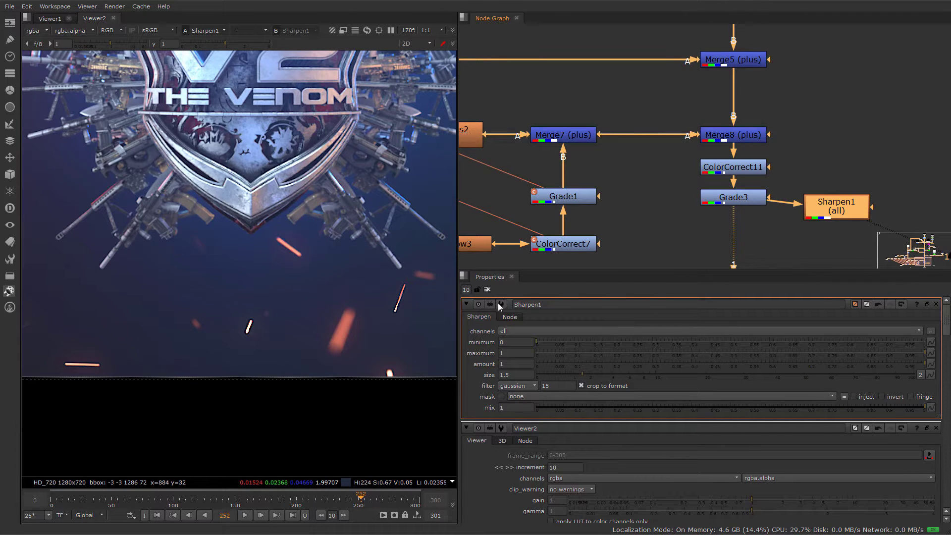
pyautogui.scroll(-6, 635, 240)
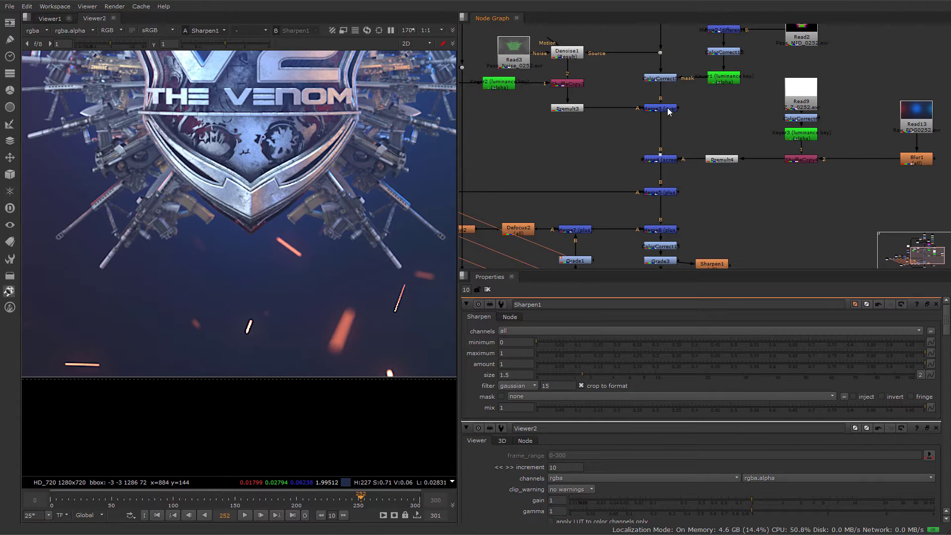
pyautogui.moveTo(707, 265); pyautogui.dragTo(723, 224, button='middle')
pyautogui.moveTo(730, 218); pyautogui.dragTo(680, 51)
# - Move Merge3 down and align Sharpen1 under ColorCorrect5 so the nodes are evenly spaced
pyautogui.scroll(5, 677, 41)
pyautogui.click(679, 125)
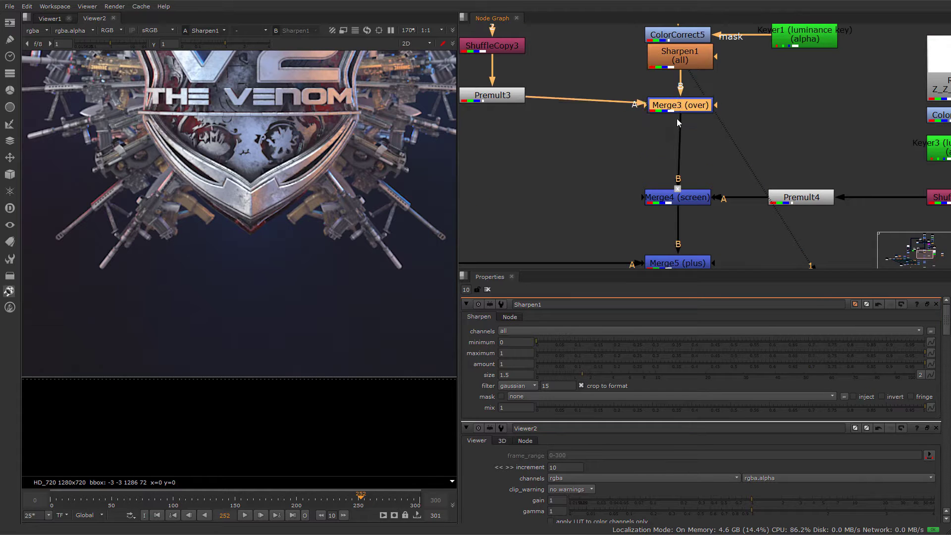
pyautogui.click(686, 69)
pyautogui.moveTo(686, 69); pyautogui.dragTo(686, 72)
pyautogui.click(687, 124)
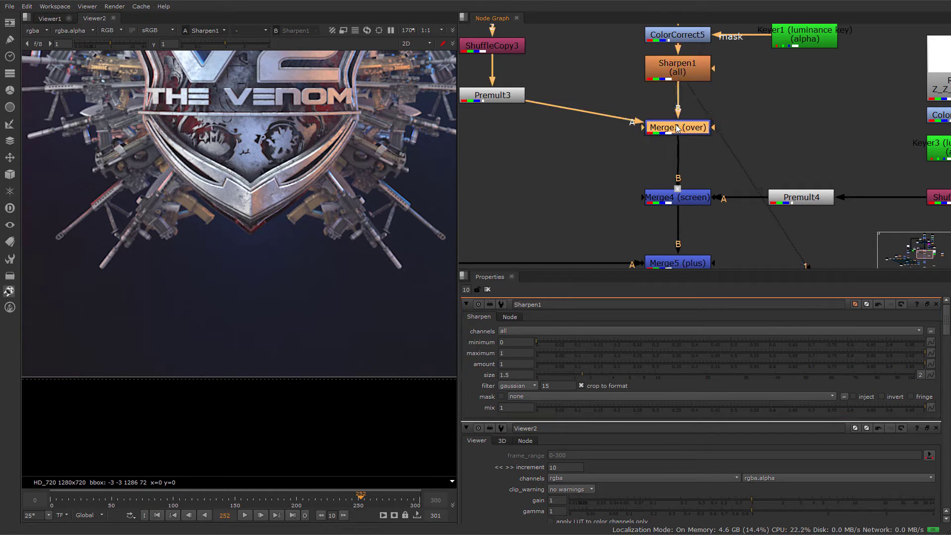
# - View Grade3's output and inspect the sparks and logo up close, including the whole frame
pyautogui.moveTo(683, 150); pyautogui.dragTo(804, 162, button='middle')
pyautogui.moveTo(684, 114); pyautogui.dragTo(684, 148)
pyautogui.scroll(-5, 760, 164)
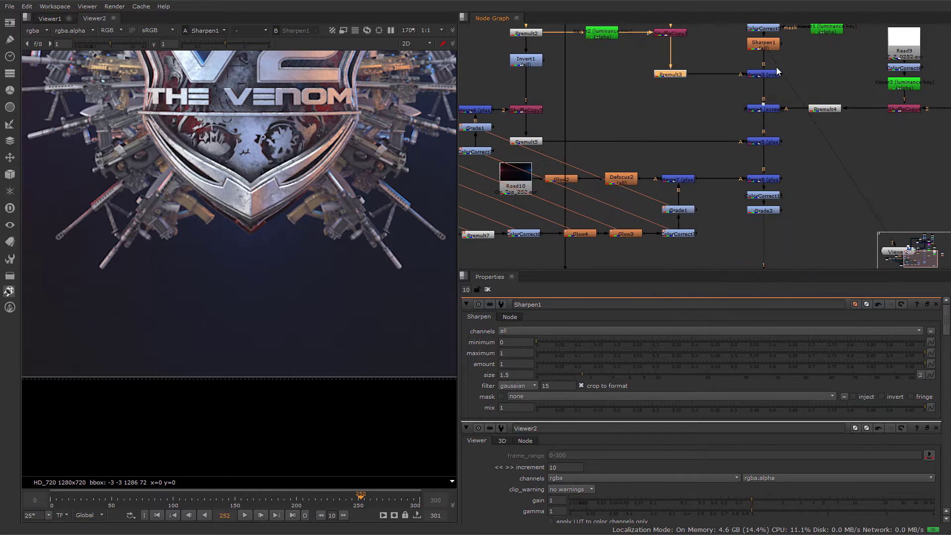
pyautogui.click(762, 211)
pyautogui.press('1')
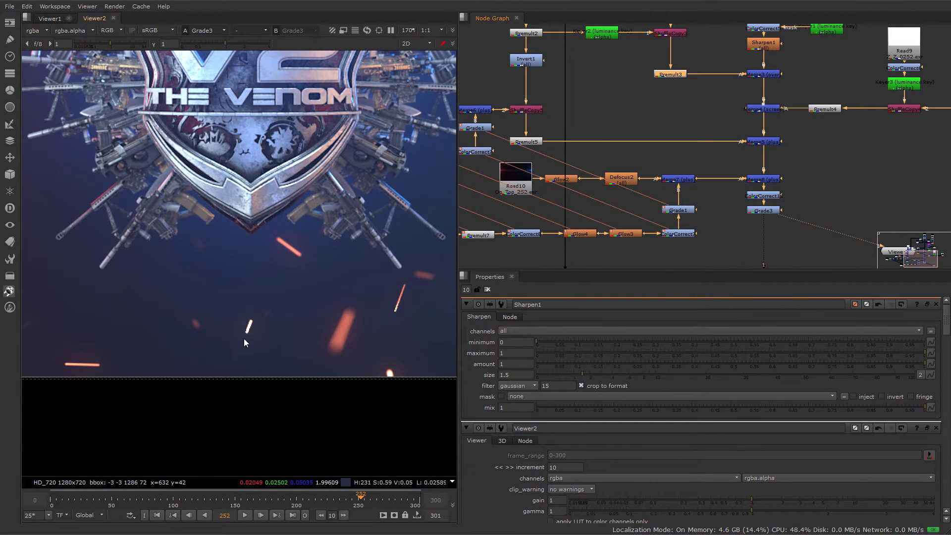
pyautogui.scroll(6, 243, 338)
pyautogui.scroll(-4, 282, 289)
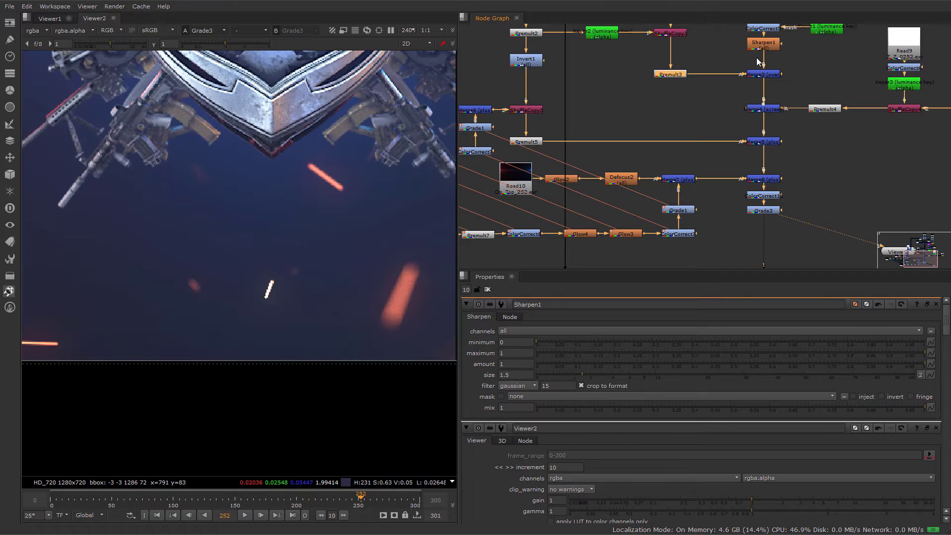
pyautogui.moveTo(305, 105); pyautogui.dragTo(242, 300, button='middle')
pyautogui.moveTo(263, 183); pyautogui.dragTo(347, 184, button='middle')
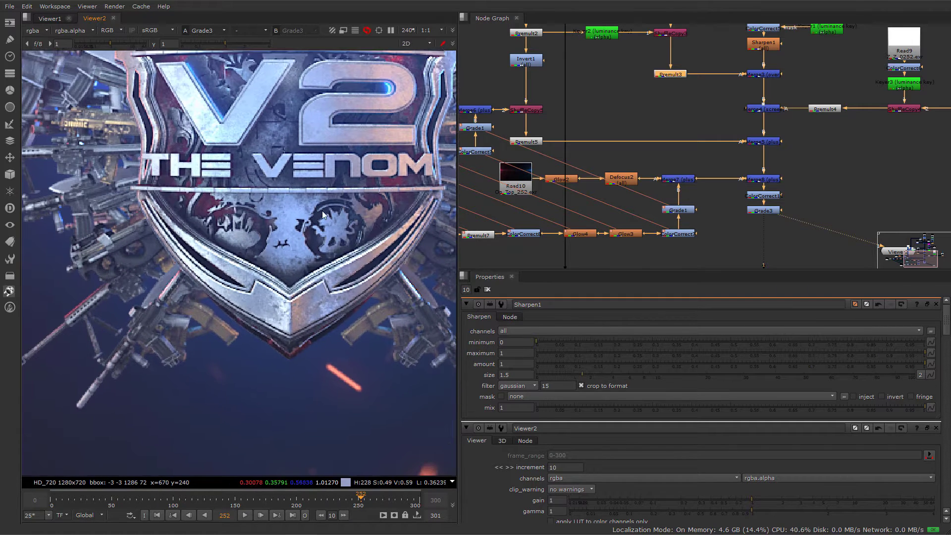
pyautogui.scroll(-5, 286, 233)
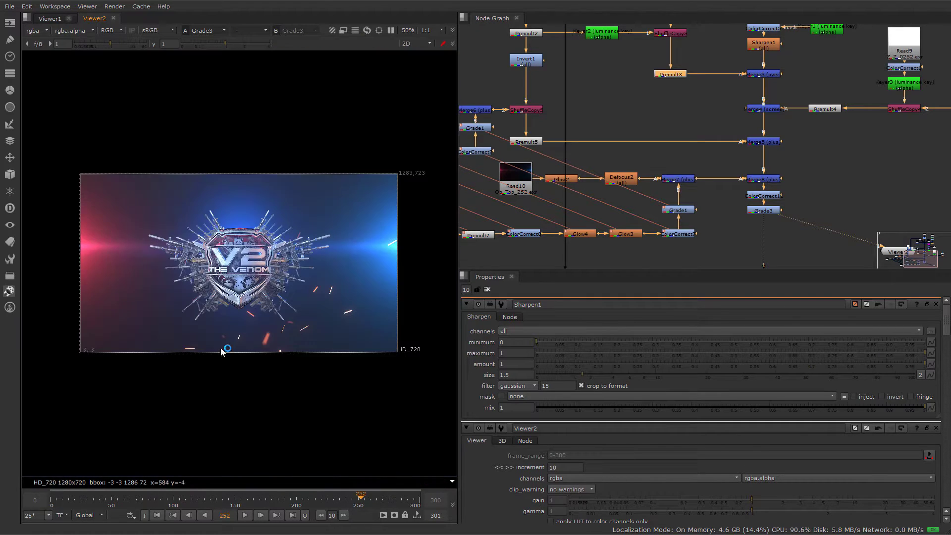
pyautogui.scroll(3, 231, 355)
# - Nudge Sharpen1 down slightly so it sits evenly between ColorCorrect5 and Merge3, leaving Merge3 selected
pyautogui.moveTo(835, 148); pyautogui.dragTo(828, 253, button='middle')
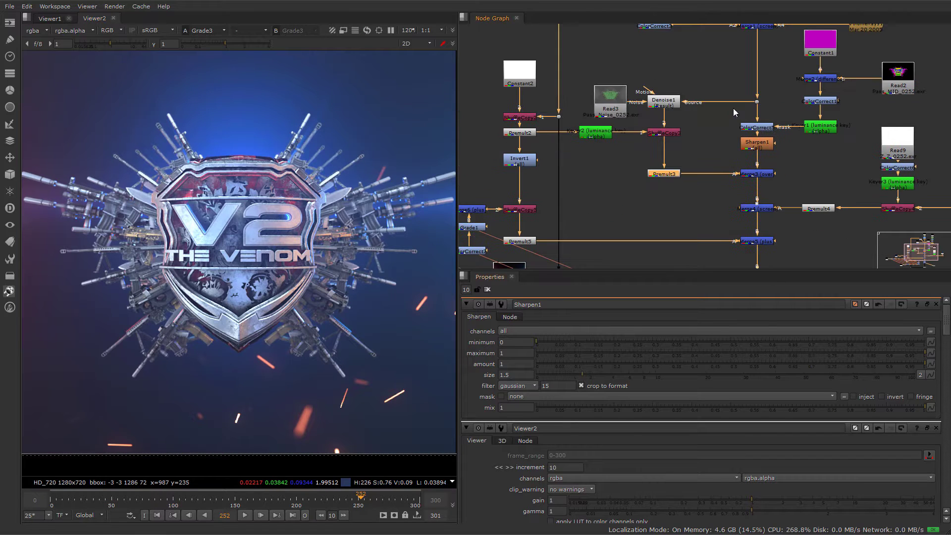
pyautogui.click(758, 152)
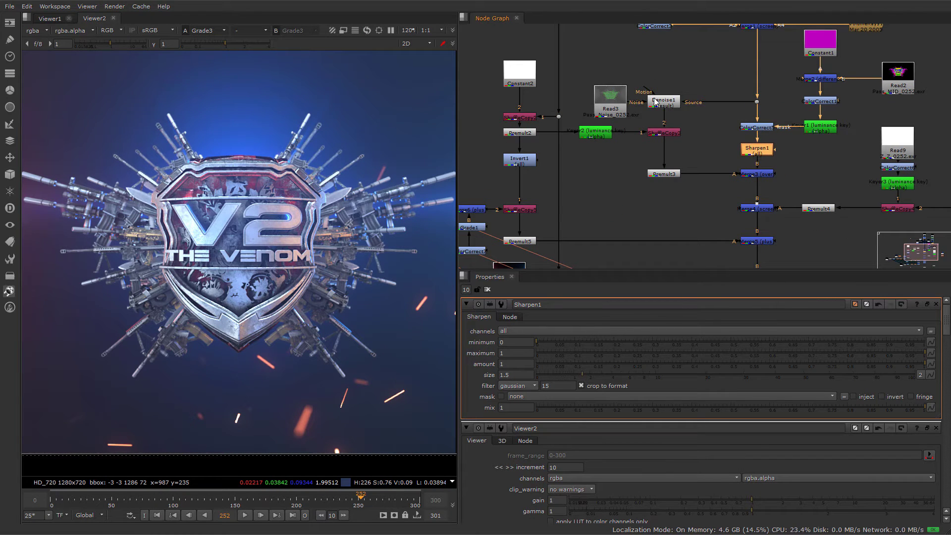
pyautogui.click(757, 174)
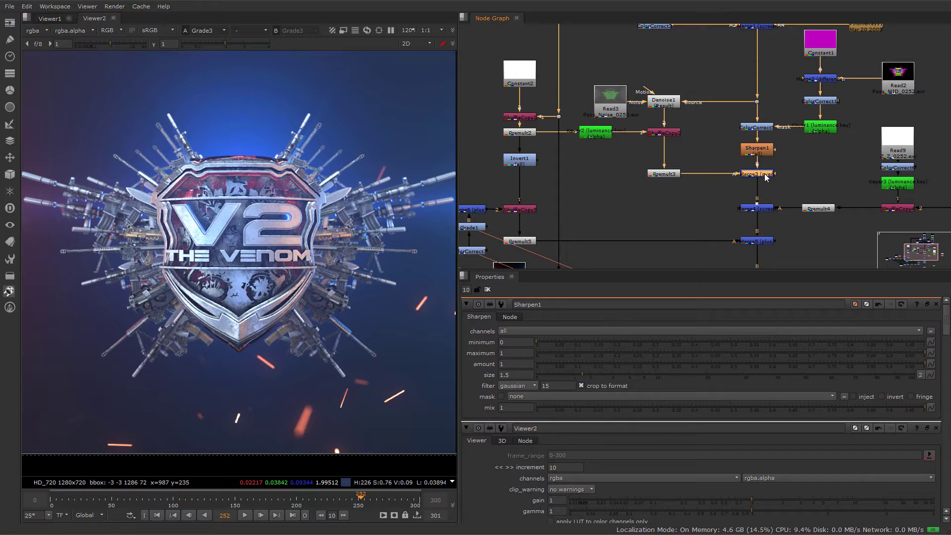
pyautogui.moveTo(753, 187); pyautogui.dragTo(742, 99, button='middle')
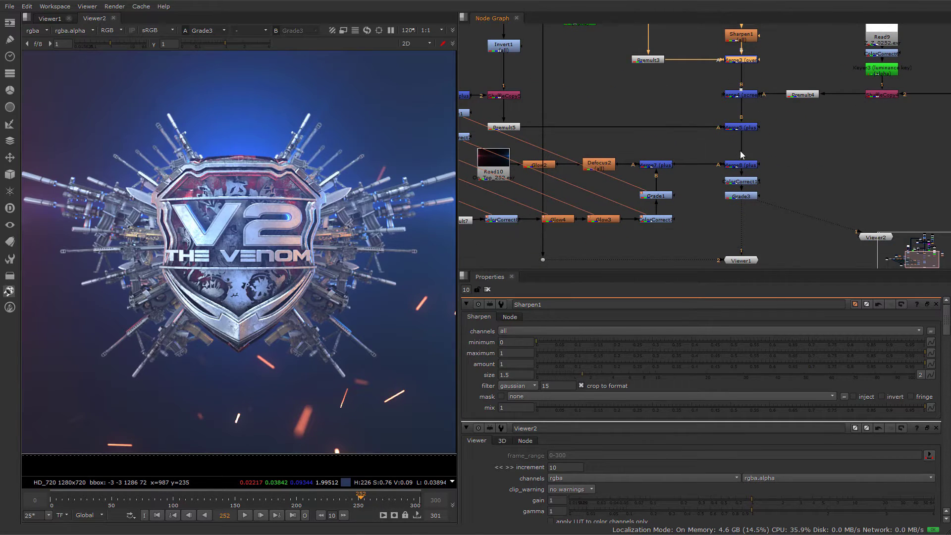
pyautogui.moveTo(767, 188); pyautogui.dragTo(757, 166, button='middle')
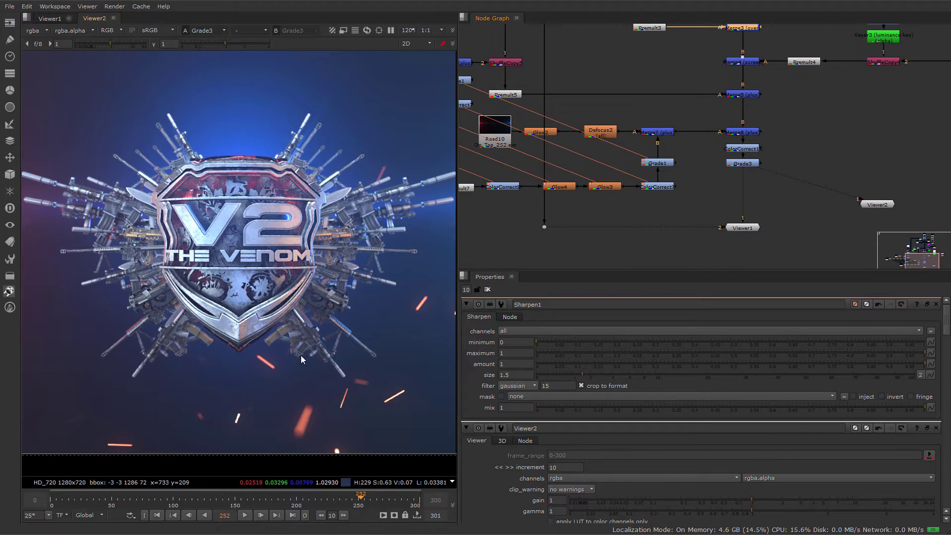
pyautogui.moveTo(805, 133); pyautogui.dragTo(813, 245, button='middle')
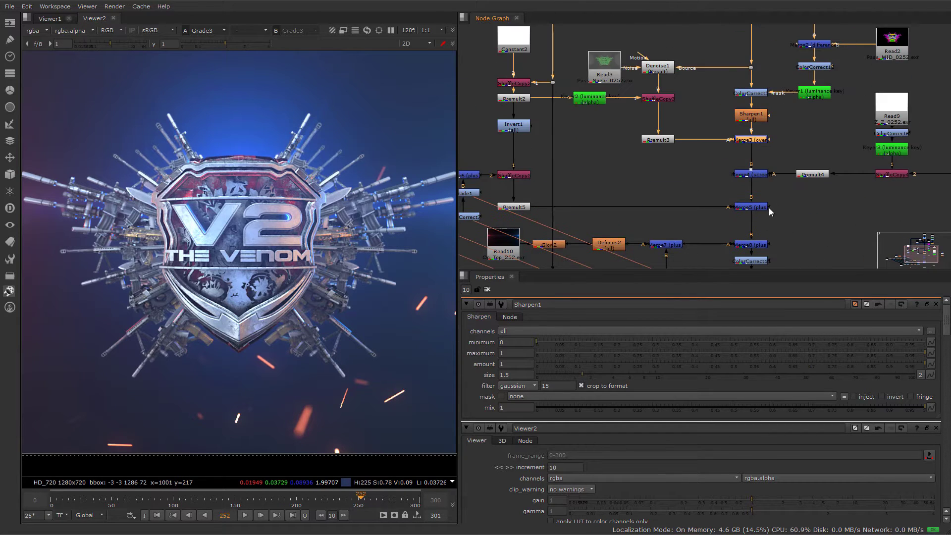
pyautogui.moveTo(768, 207); pyautogui.dragTo(771, 143, button='middle')
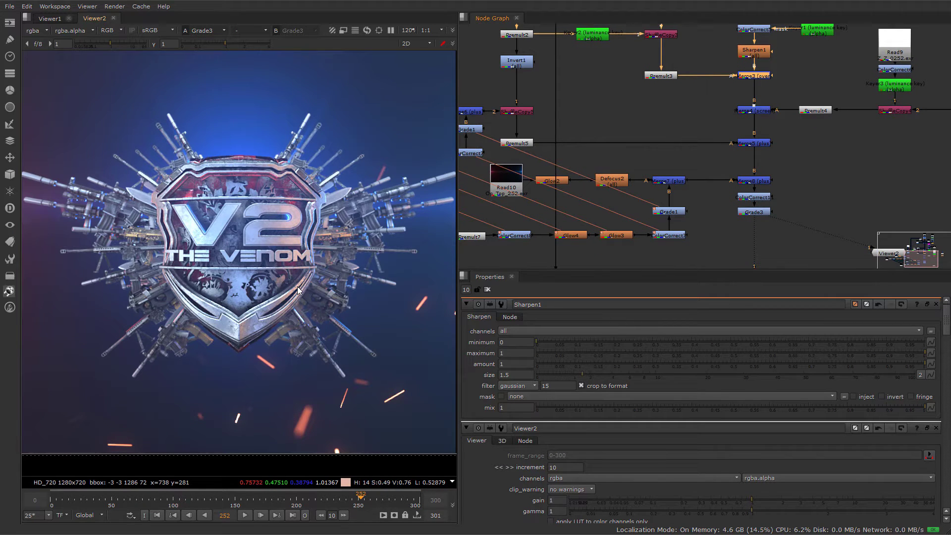
pyautogui.moveTo(799, 242); pyautogui.dragTo(834, 232, button='middle')
pyautogui.scroll(4, 250, 230)
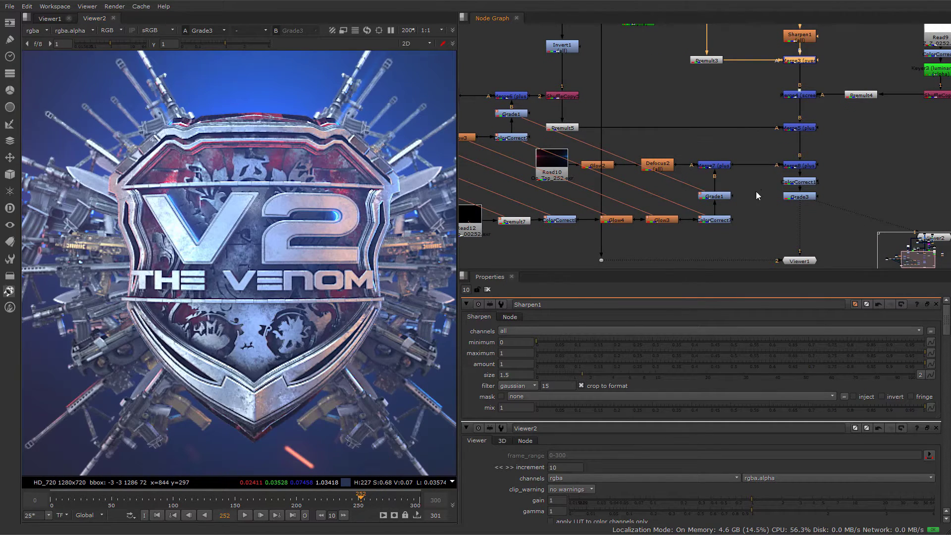
# - View the outputs of Merge5, Merge7 and Premult5 in turn and examine the light spot inside the shield's silhouette
pyautogui.scroll(-3, 772, 148)
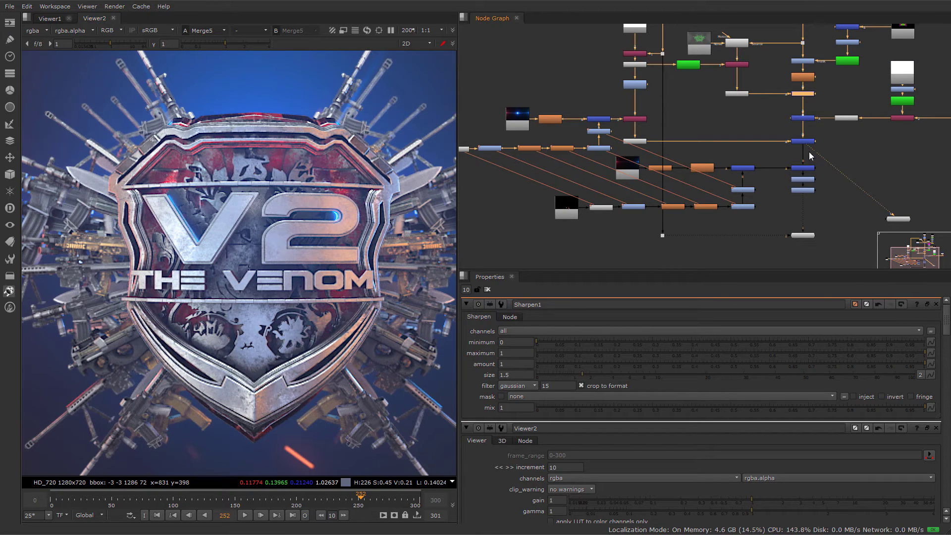
pyautogui.click(741, 168)
pyautogui.press('1')
pyautogui.click(634, 142)
pyautogui.press('1')
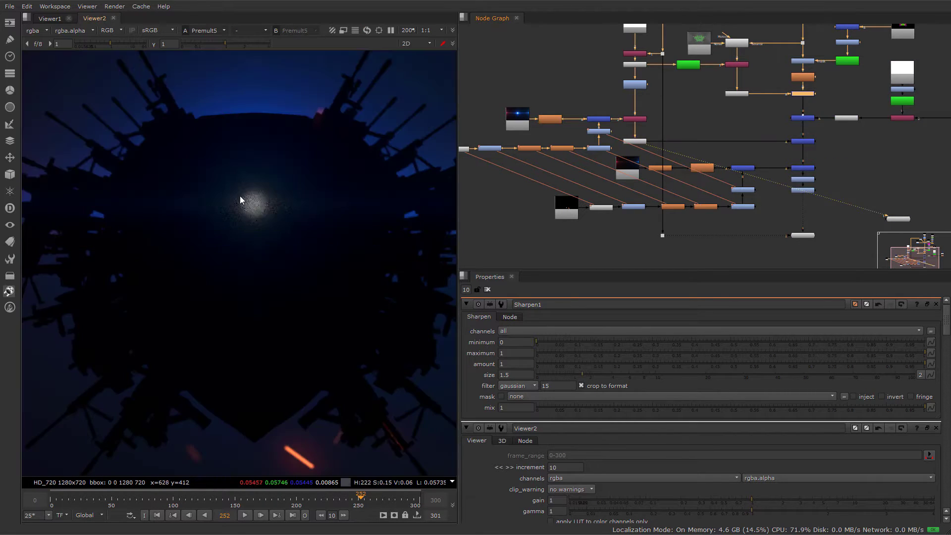
pyautogui.scroll(-2, 260, 186)
pyautogui.scroll(-1, 260, 185)
pyautogui.moveTo(643, 153); pyautogui.dragTo(660, 166, button='middle')
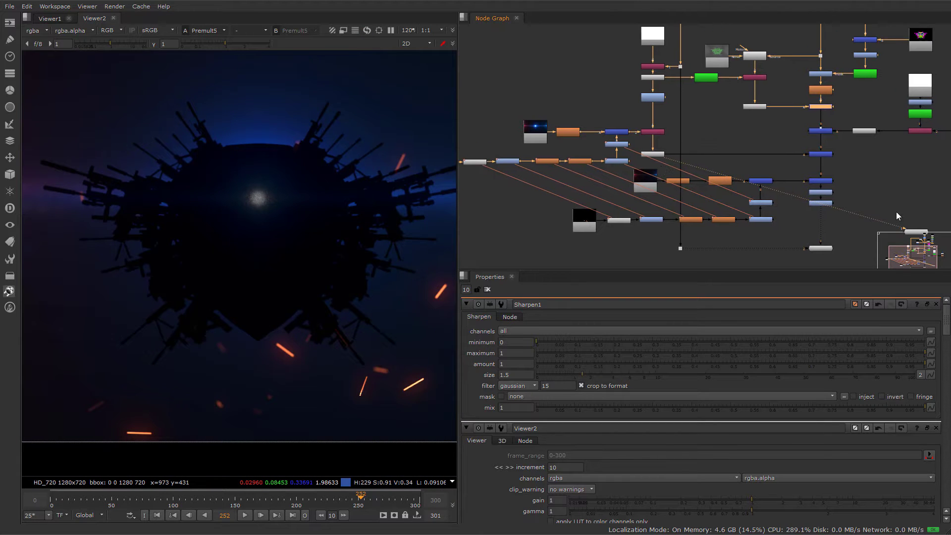
pyautogui.moveTo(921, 237); pyautogui.dragTo(638, 174)
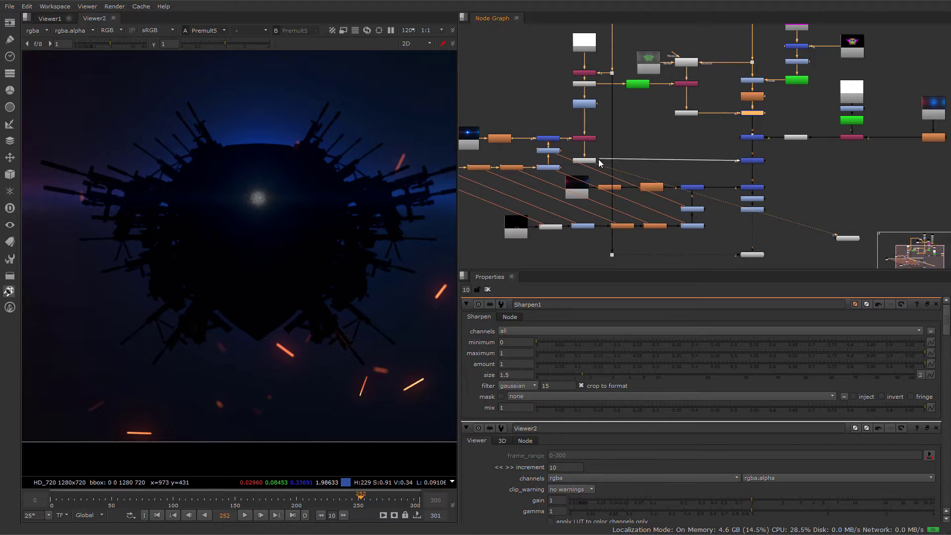
pyautogui.moveTo(681, 160); pyautogui.dragTo(699, 155)
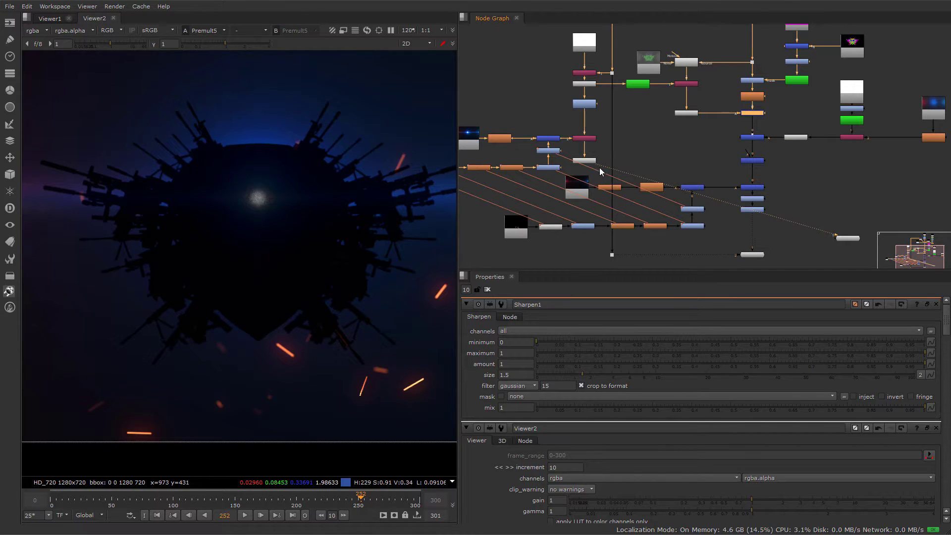
pyautogui.click(27, 7)
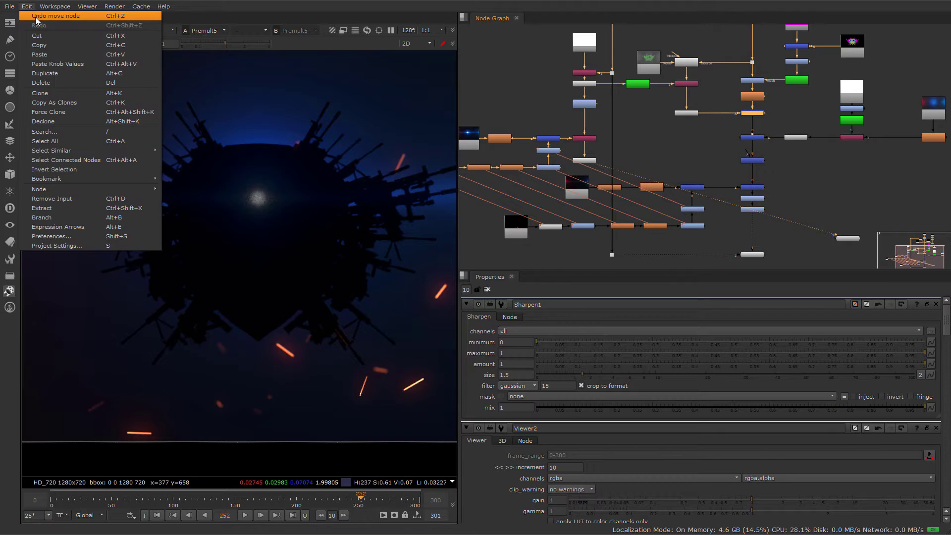
pyautogui.click(34, 17)
pyautogui.scroll(2, 606, 162)
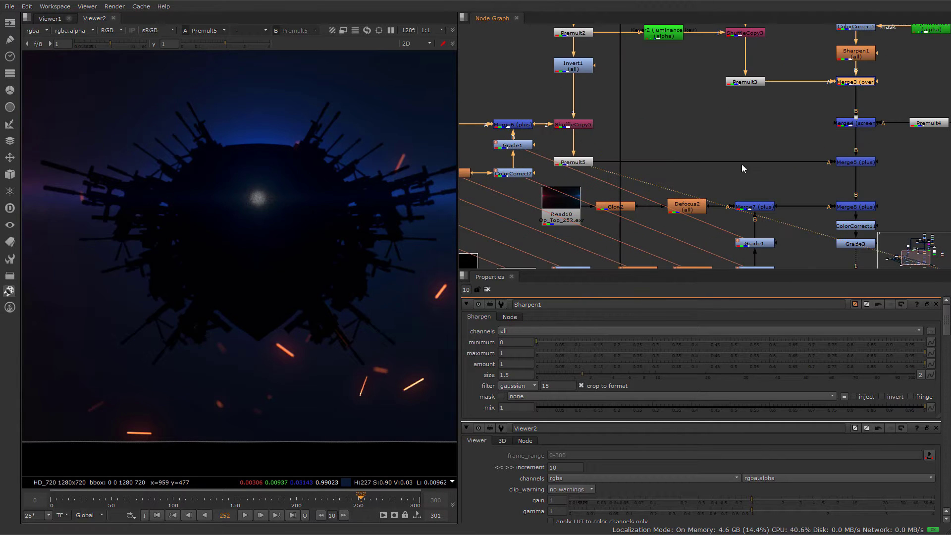
# - Move the Viewer2 node into the free space below Premult3 and view ShuffleCopy5's output in it
pyautogui.scroll(-2, 741, 164)
pyautogui.scroll(-1, 837, 165)
pyautogui.moveTo(909, 227); pyautogui.dragTo(760, 124)
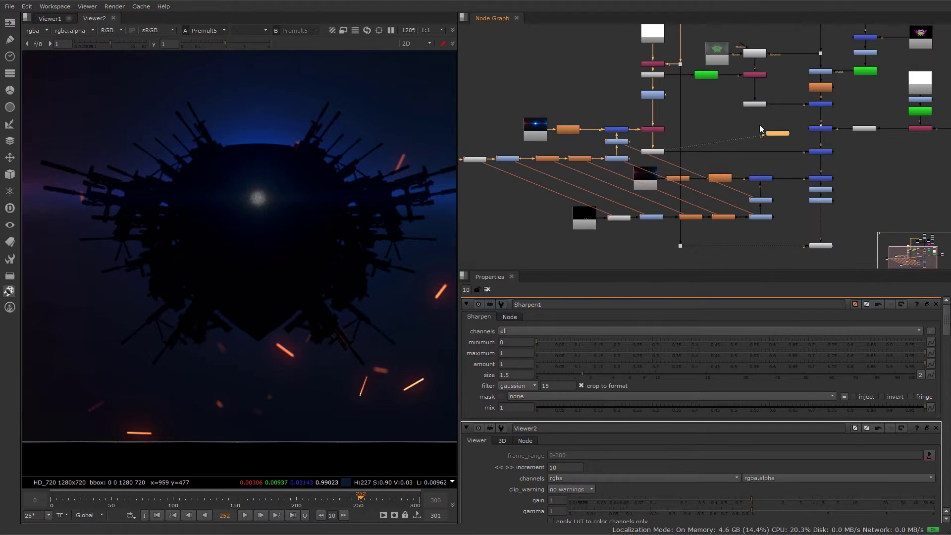
pyautogui.scroll(3, 646, 137)
pyautogui.moveTo(687, 167); pyautogui.dragTo(669, 129)
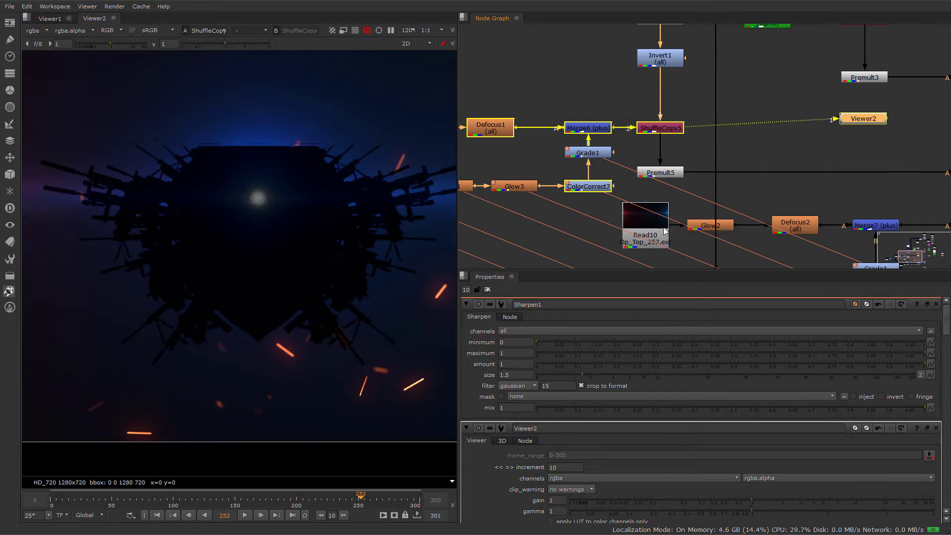
# - Close the Properties pane to enlarge the node graph and line up Viewer2 level with ShuffleCopy5
pyautogui.moveTo(654, 270); pyautogui.dragTo(555, 343)
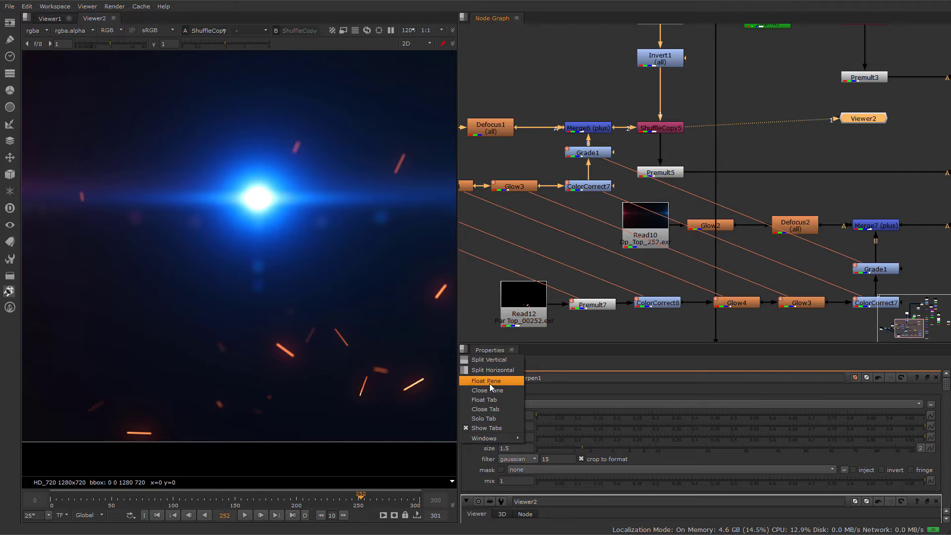
pyautogui.click(487, 390)
pyautogui.moveTo(696, 194); pyautogui.dragTo(818, 294, button='middle')
pyautogui.scroll(3, 809, 233)
pyautogui.scroll(-2, 786, 233)
pyautogui.moveTo(809, 219); pyautogui.dragTo(664, 234, button='middle')
pyautogui.scroll(-3, 663, 233)
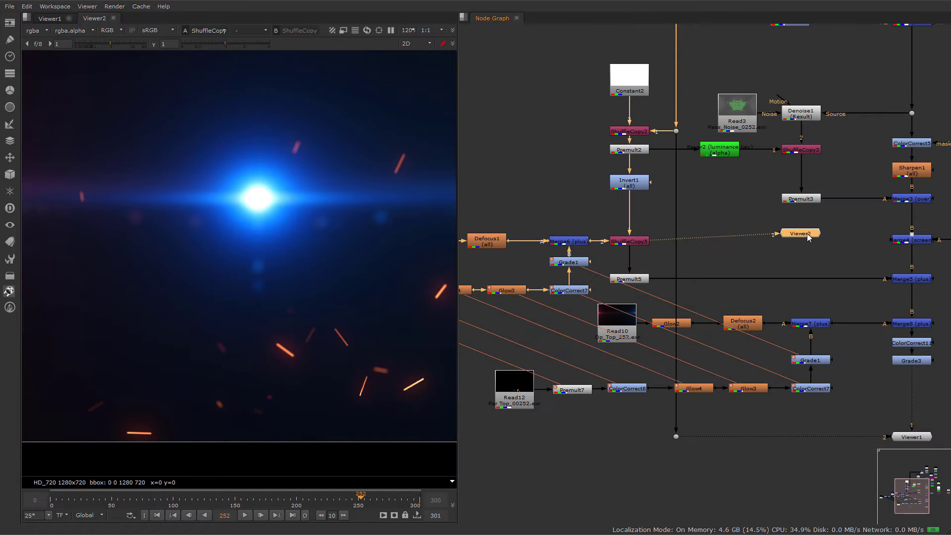
pyautogui.scroll(2, 649, 242)
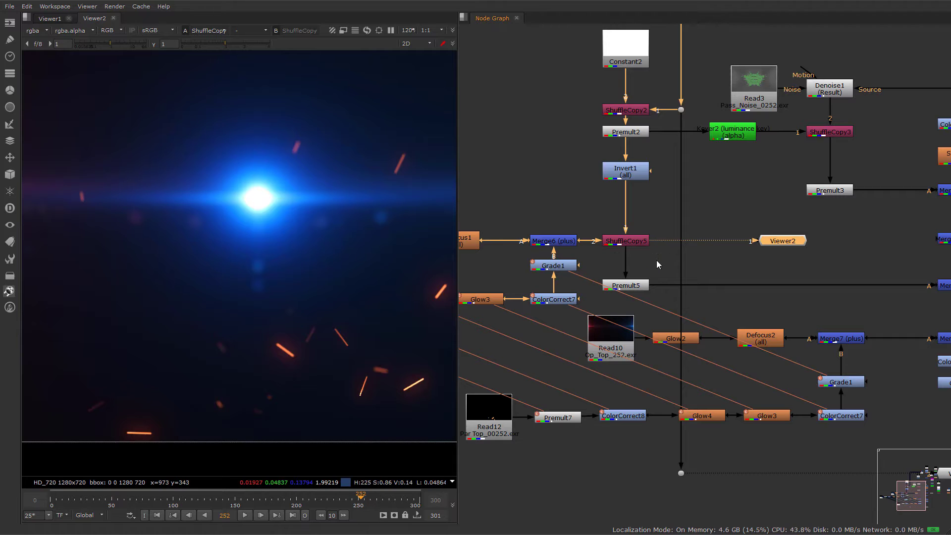
# - View Premult5 and Invert1 in turn and examine the inverted logo mask and the nodes feeding it
pyautogui.click(626, 285)
pyautogui.press('1')
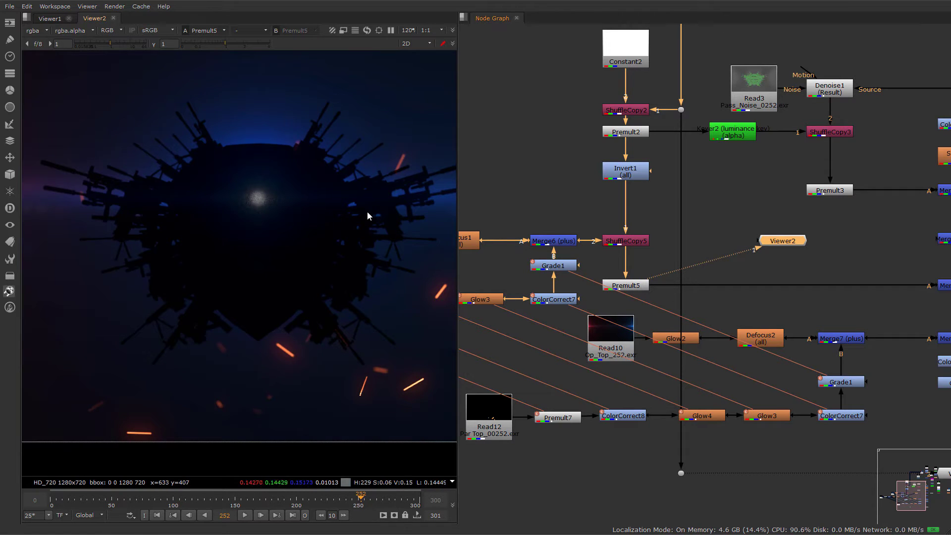
pyautogui.moveTo(650, 282); pyautogui.dragTo(626, 171)
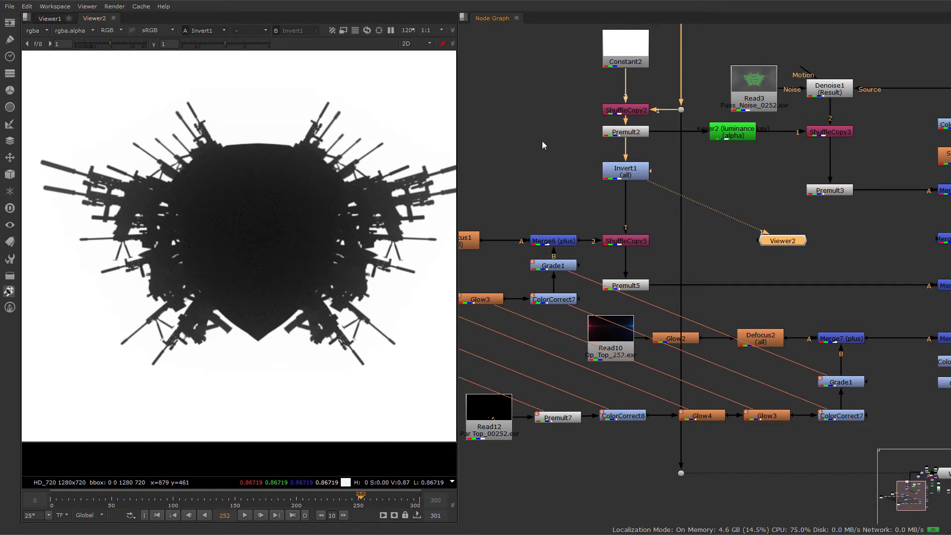
pyautogui.moveTo(645, 148); pyautogui.dragTo(613, 417, button='middle')
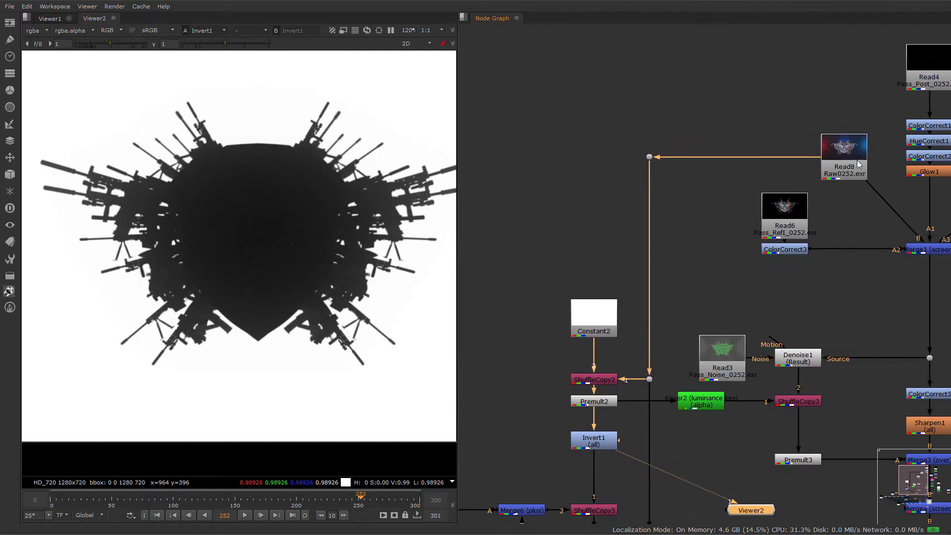
pyautogui.moveTo(697, 278); pyautogui.dragTo(743, 164, button='middle')
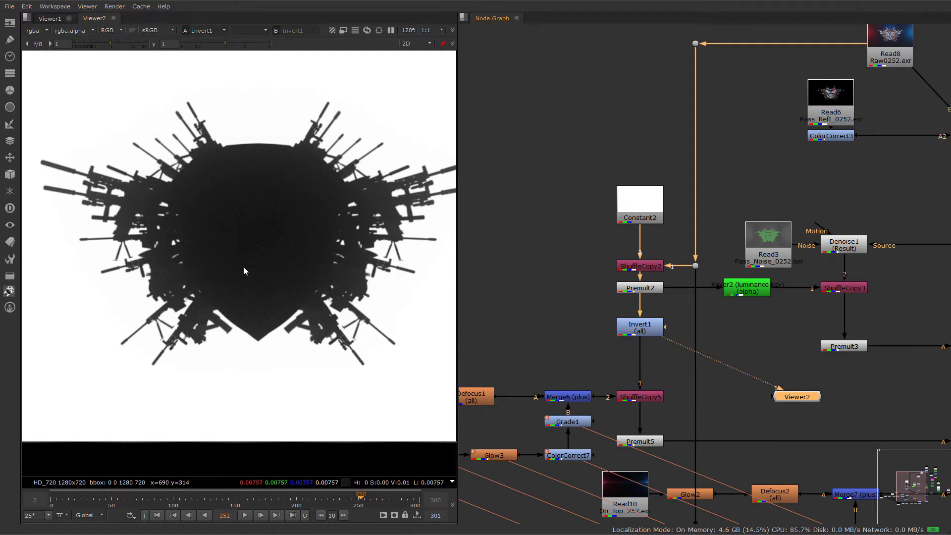
# - Insert a Keyer node between Invert1 and ShuffleCopy5
pyautogui.click(655, 329)
pyautogui.press('Tab')
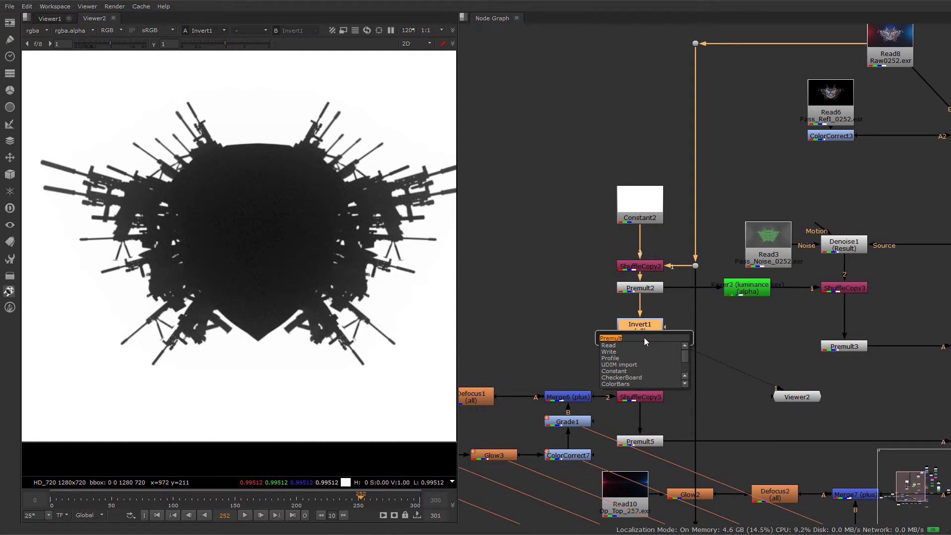
pyautogui.write('key')
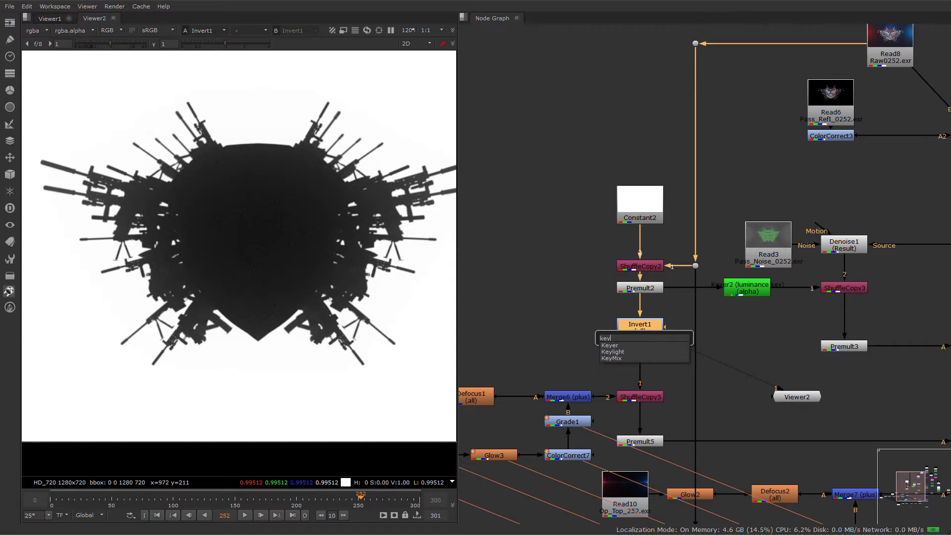
pyautogui.press('Return')
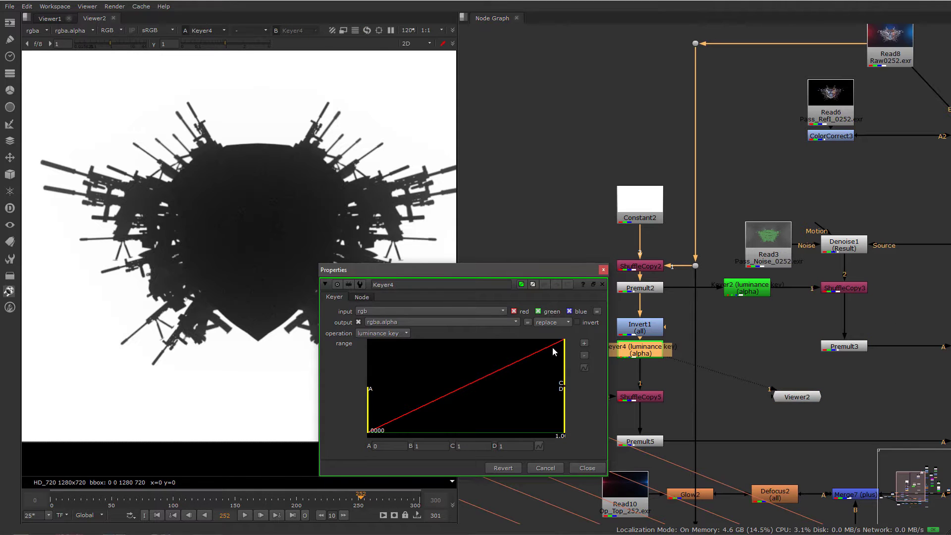
# - Raise the luminance key's A range value to about 0.026 and display the keyed mask's alpha channel
pyautogui.moveTo(369, 422); pyautogui.dragTo(401, 420)
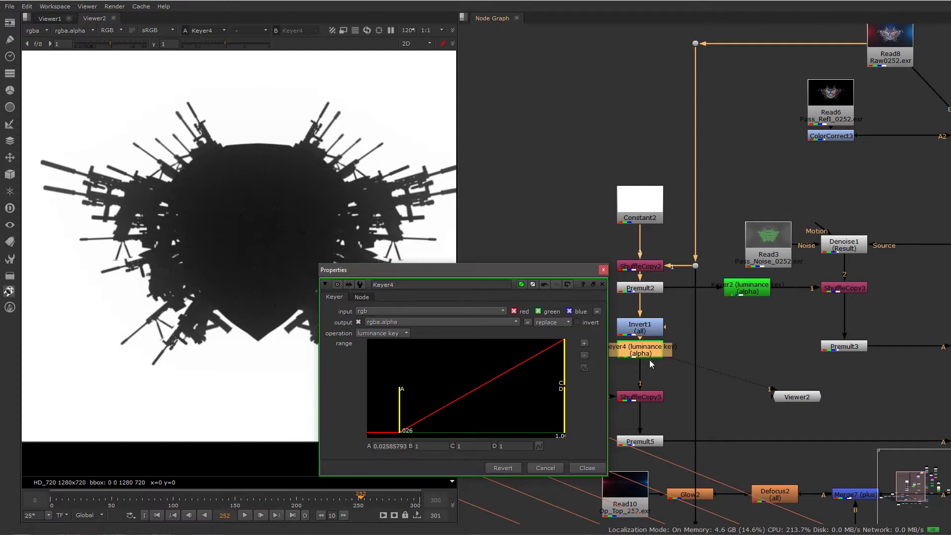
pyautogui.moveTo(680, 387); pyautogui.dragTo(738, 359, button='middle')
pyautogui.moveTo(706, 330)
pyautogui.mouseDown()
pyautogui.moveTo(727, 332)
pyautogui.moveTo(704, 411)
pyautogui.moveTo(713, 331)
pyautogui.mouseUp()
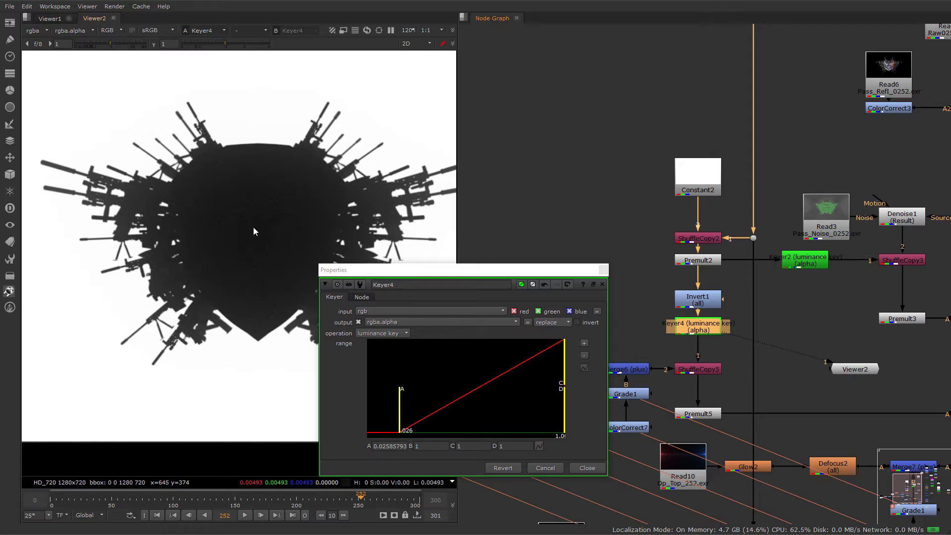
pyautogui.press('a')
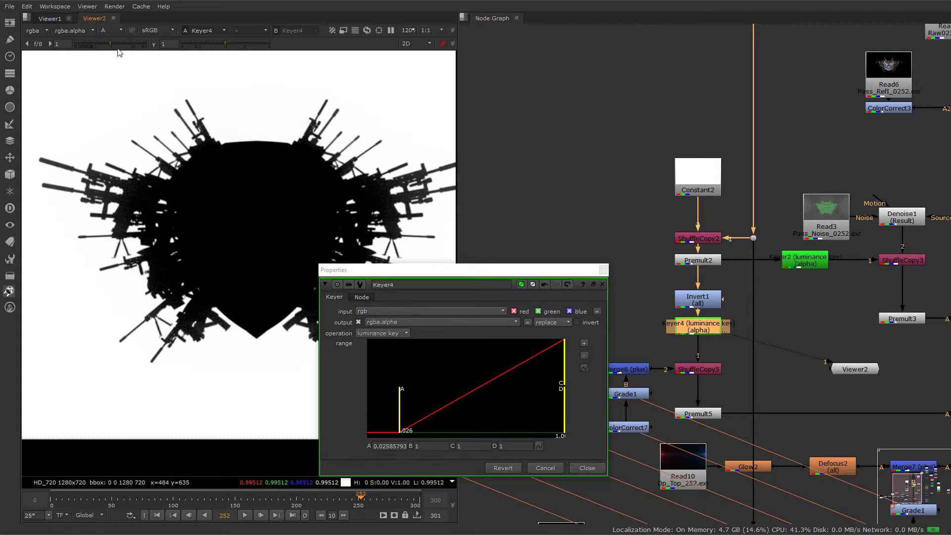
# - Fine-tune Keyer4's A range value to about 0.020, judging it on Premult5's RGB output
pyautogui.moveTo(403, 414)
pyautogui.mouseDown()
pyautogui.moveTo(354, 416)
pyautogui.moveTo(414, 417)
pyautogui.mouseUp()
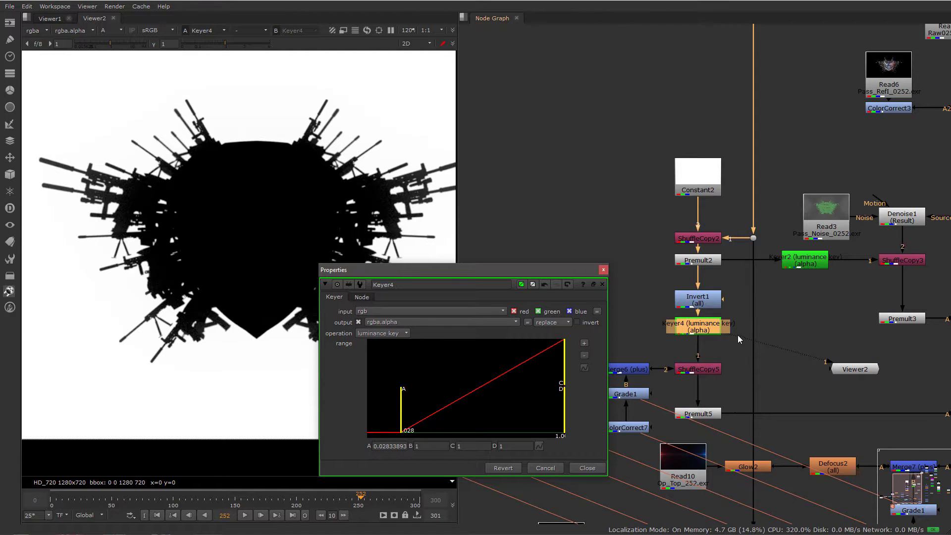
pyautogui.moveTo(738, 335); pyautogui.dragTo(713, 411)
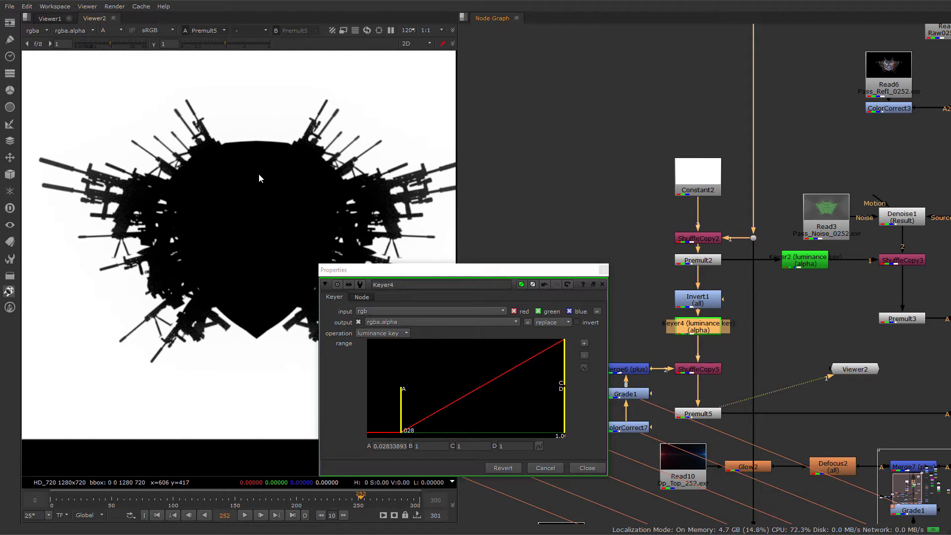
pyautogui.moveTo(614, 305); pyautogui.dragTo(680, 263, button='middle')
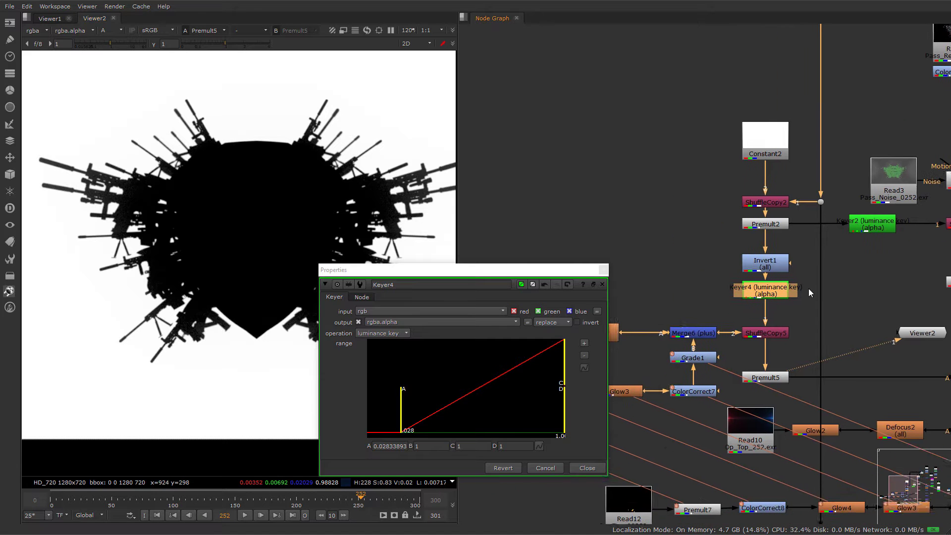
pyautogui.click(103, 30)
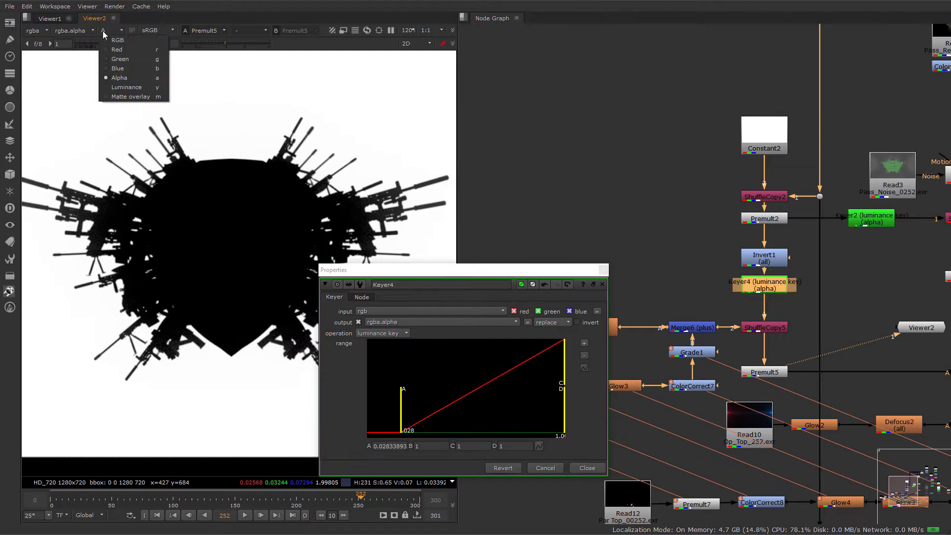
pyautogui.click(109, 39)
pyautogui.moveTo(235, 303); pyautogui.dragTo(244, 281, button='middle')
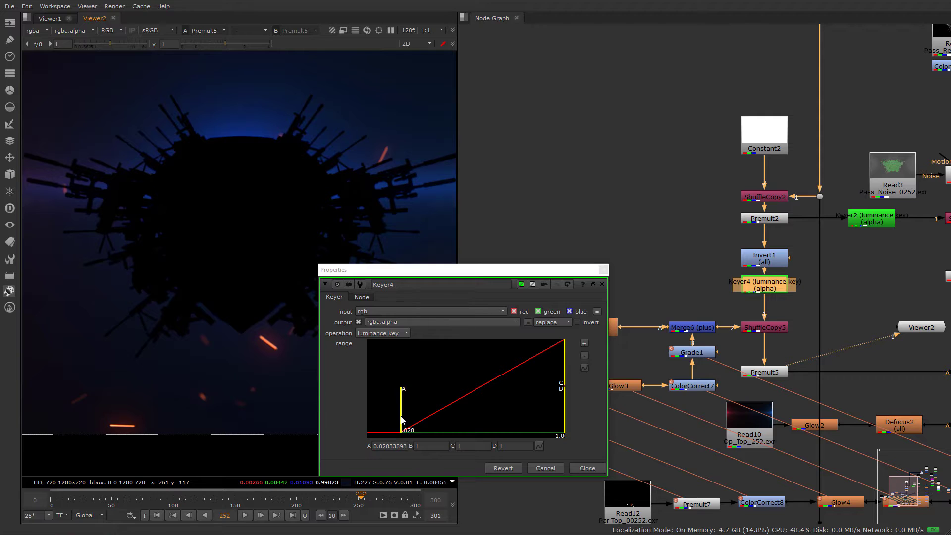
pyautogui.moveTo(402, 420)
pyautogui.mouseDown()
pyautogui.moveTo(301, 417)
pyautogui.moveTo(395, 419)
pyautogui.mouseUp()
# - View Grade3 to examine the full logo composite with the keyed light mask, and close the Keyer properties
pyautogui.moveTo(750, 390); pyautogui.dragTo(671, 295, button='middle')
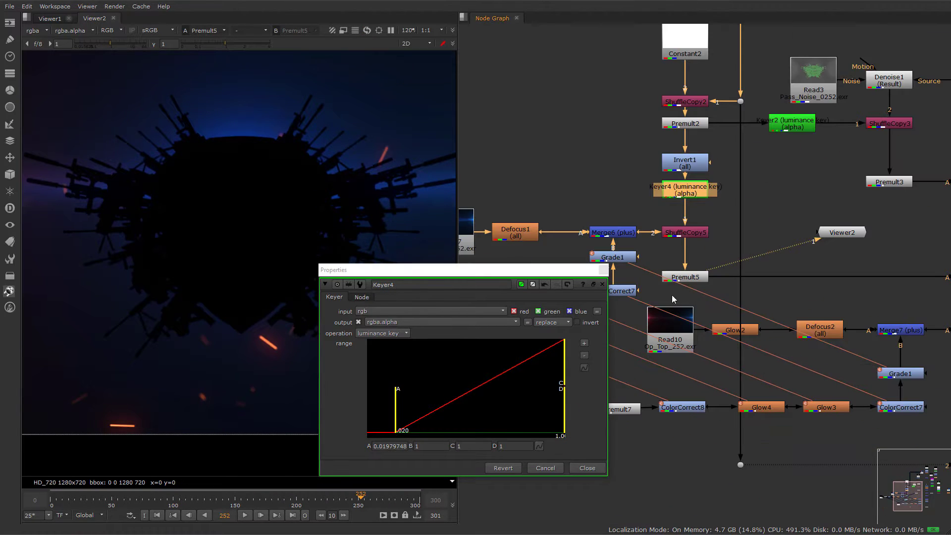
pyautogui.scroll(-2, 739, 254)
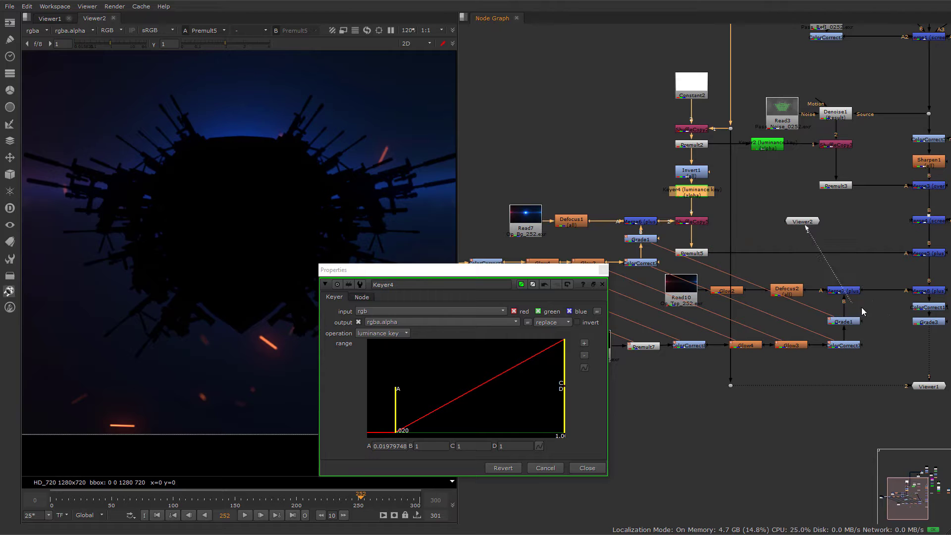
pyautogui.moveTo(861, 311); pyautogui.dragTo(927, 323)
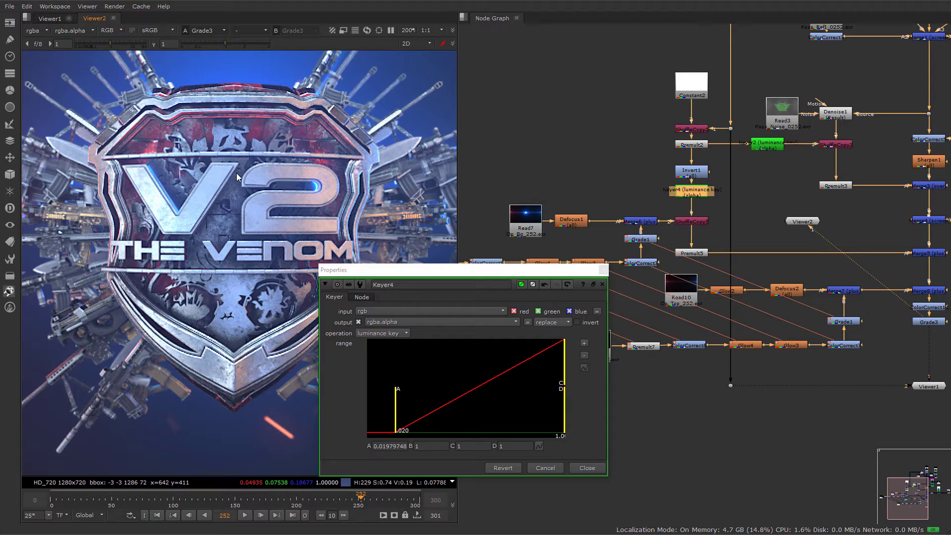
pyautogui.scroll(-3, 236, 173)
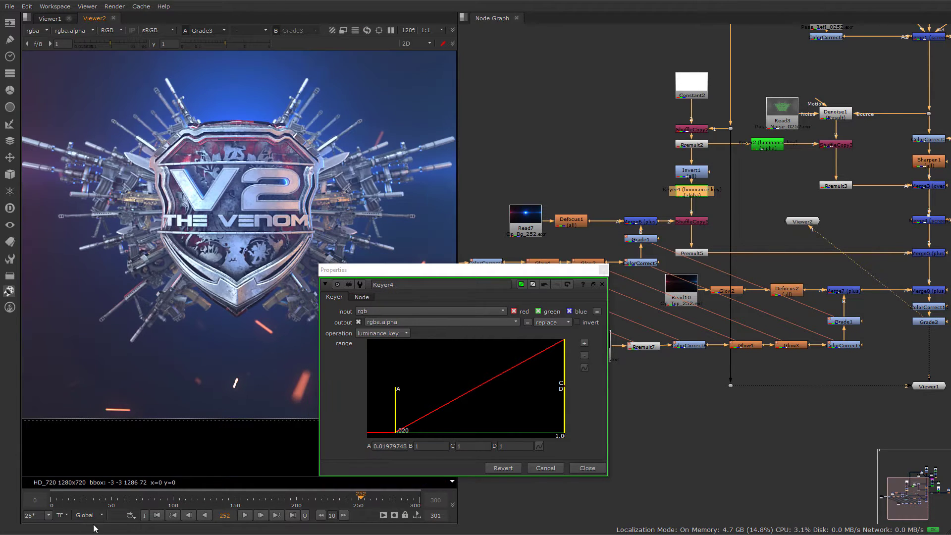
pyautogui.click(603, 270)
# - Park Viewer2 near VolumeRays and examine the flying debris and light rays in the early frames around frame 51
pyautogui.moveTo(826, 229); pyautogui.dragTo(639, 317, button='middle')
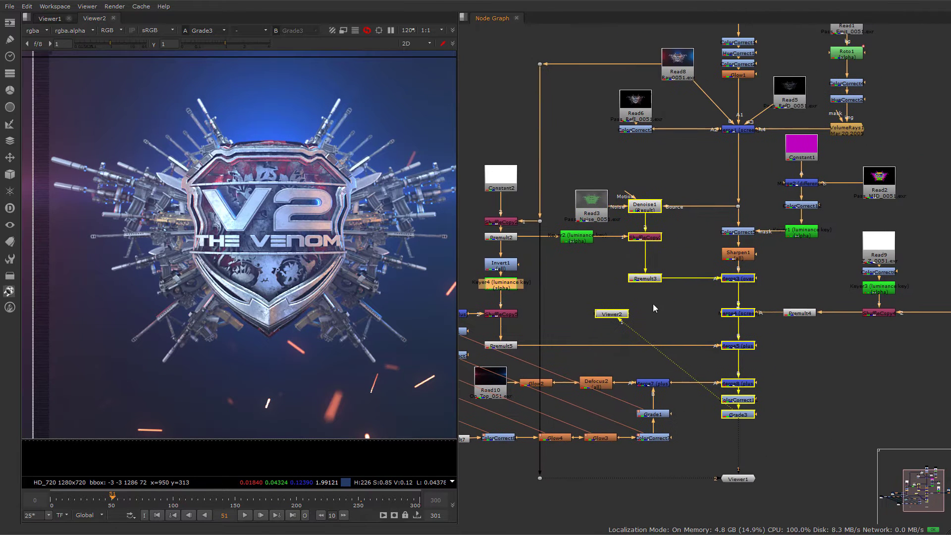
pyautogui.moveTo(613, 314); pyautogui.dragTo(912, 125)
pyautogui.moveTo(860, 131); pyautogui.dragTo(792, 174, button='middle')
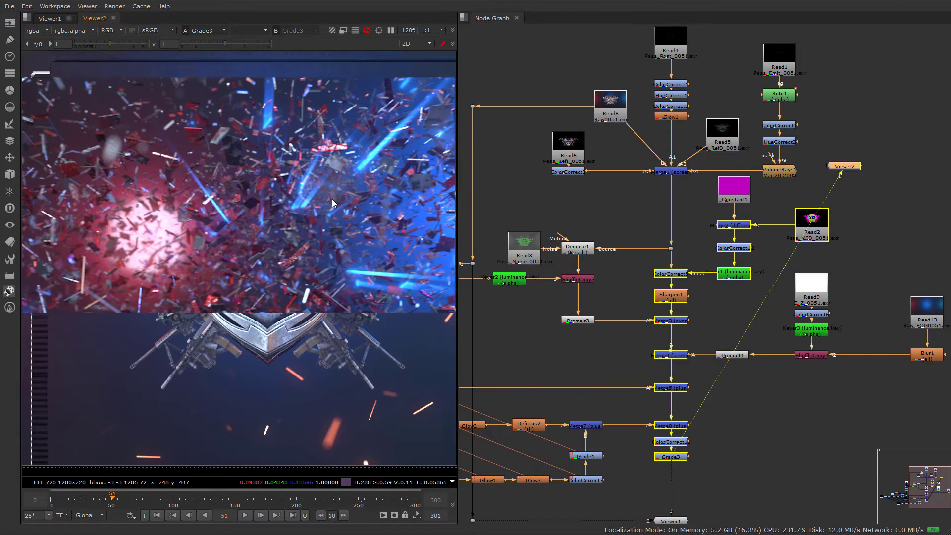
pyautogui.scroll(2, 381, 153)
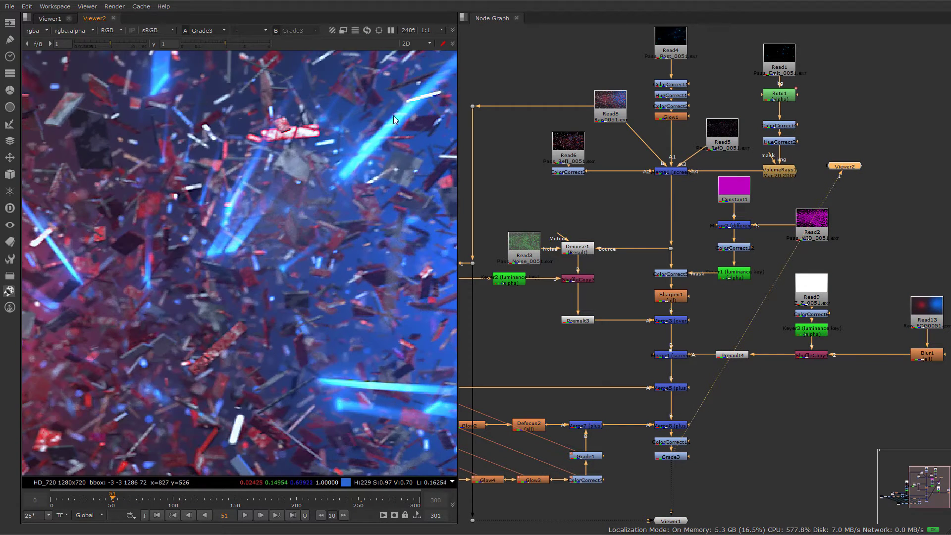
pyautogui.scroll(-2, 409, 125)
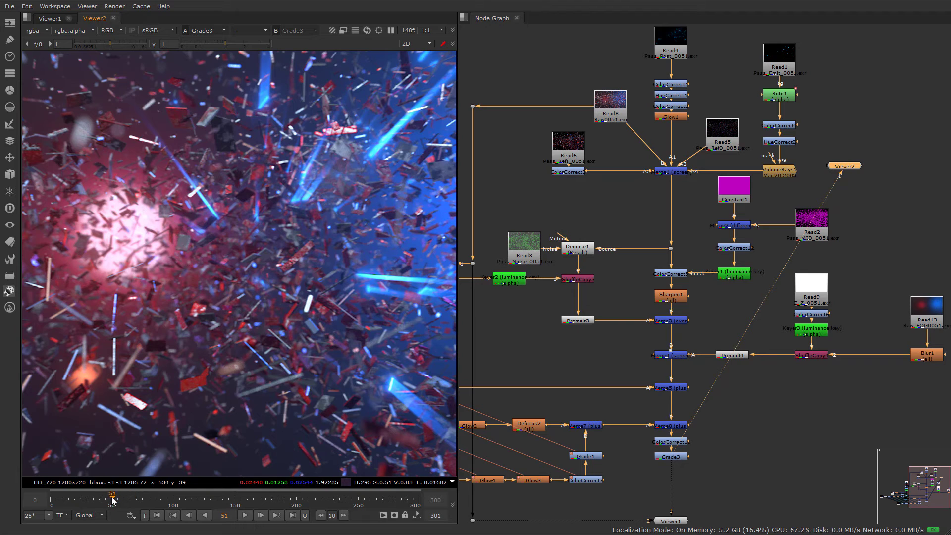
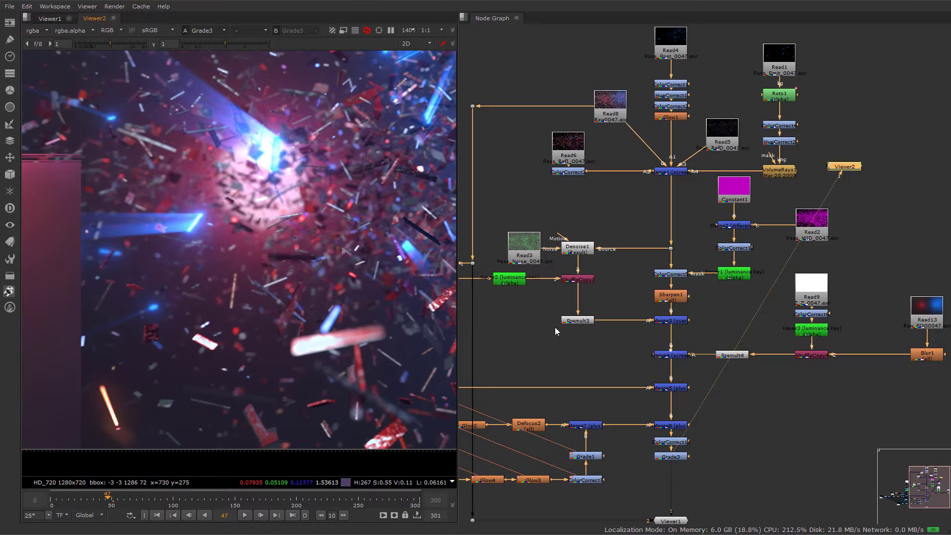
# - Move the ColorCorrect above Grade3 up against the last merge and place Viewer2 in the empty area beside the final merges
pyautogui.moveTo(675, 452); pyautogui.dragTo(674, 174)
pyautogui.moveTo(837, 168); pyautogui.dragTo(677, 182)
pyautogui.moveTo(685, 429); pyautogui.dragTo(672, 456)
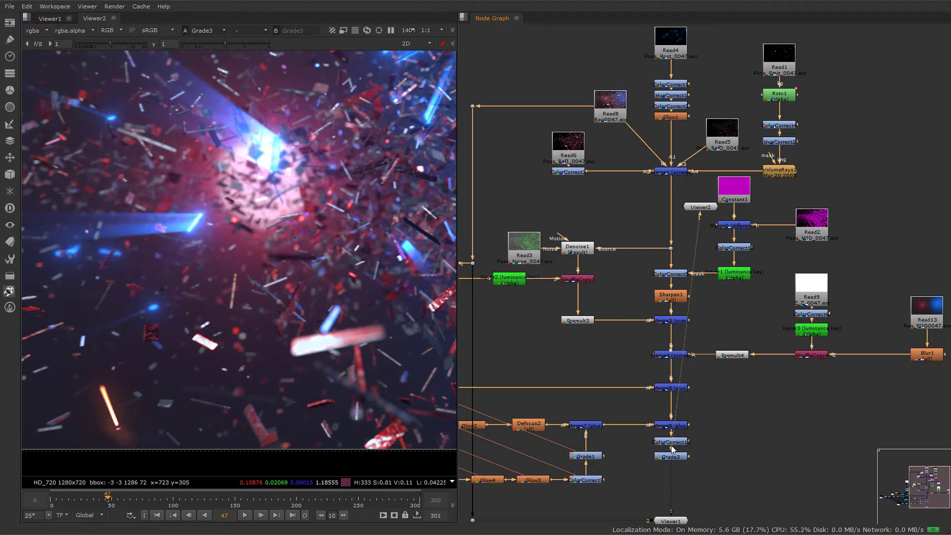
pyautogui.moveTo(672, 450); pyautogui.dragTo(672, 444)
pyautogui.click(690, 404)
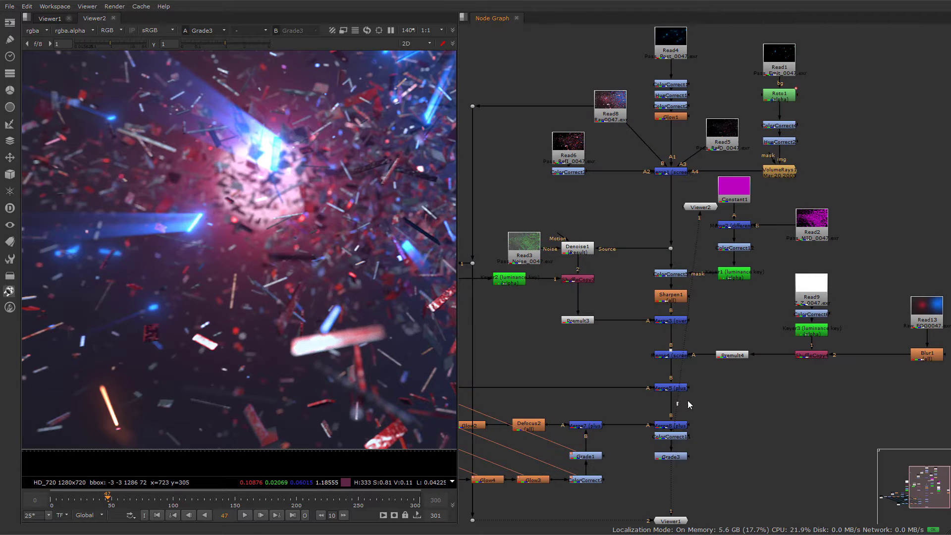
pyautogui.moveTo(711, 211); pyautogui.dragTo(835, 417)
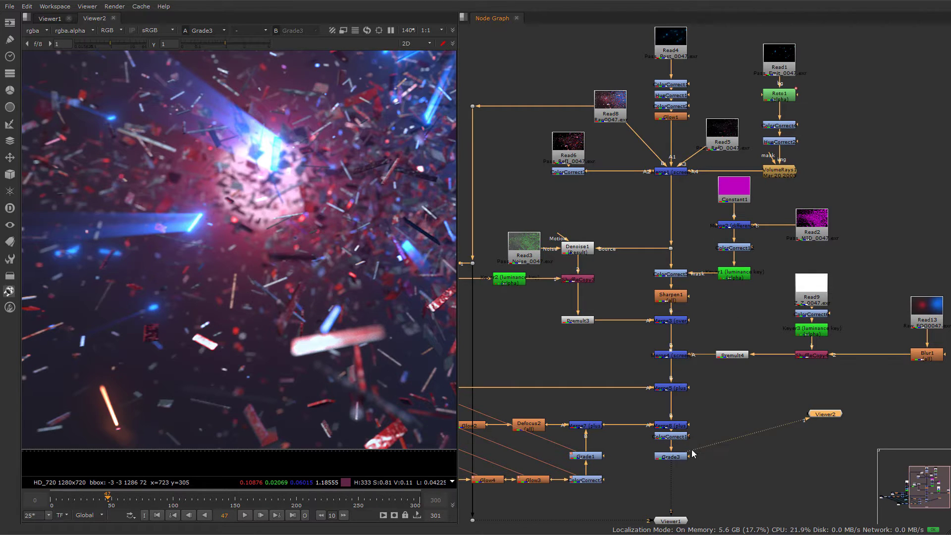
# - View Merge4 and the VolumeRays output in turn and examine the blue light rays up close
pyautogui.moveTo(693, 453); pyautogui.dragTo(656, 357)
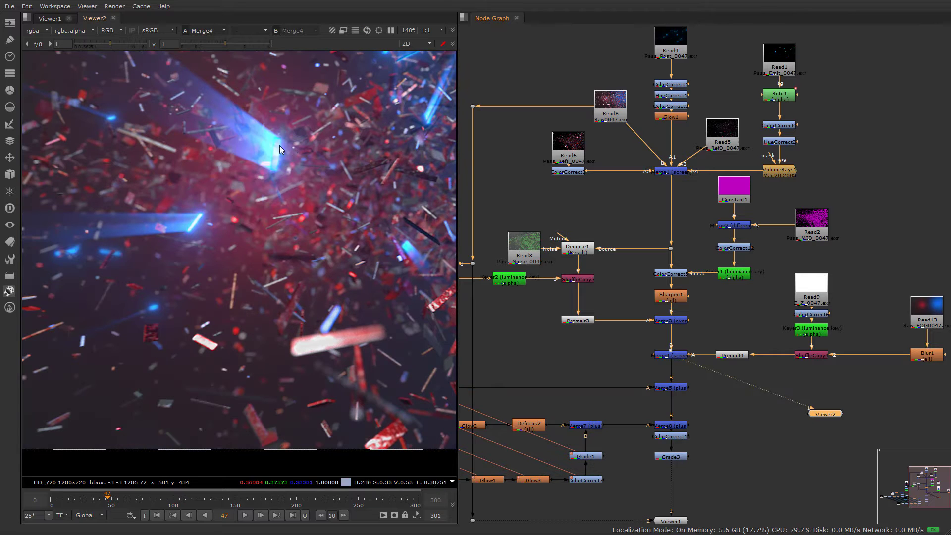
pyautogui.scroll(3, 290, 167)
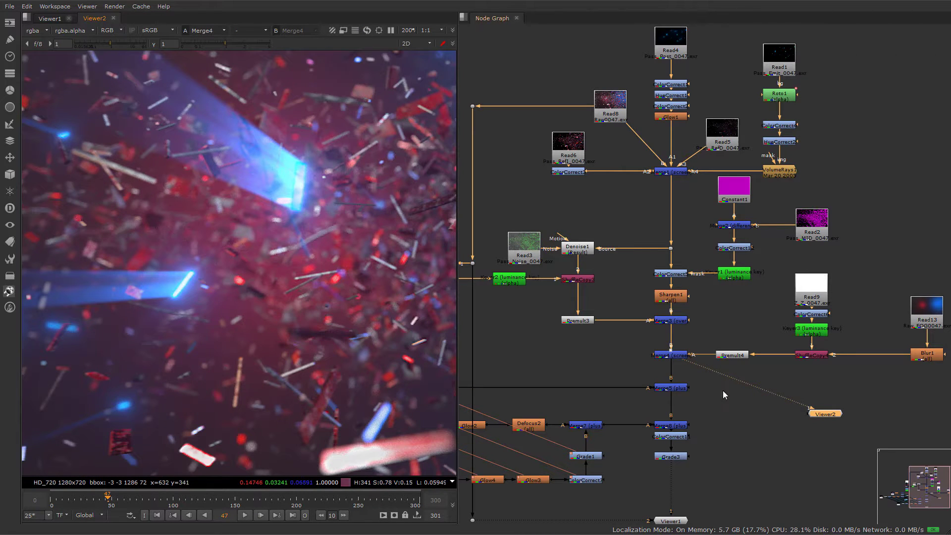
pyautogui.scroll(5, 347, 174)
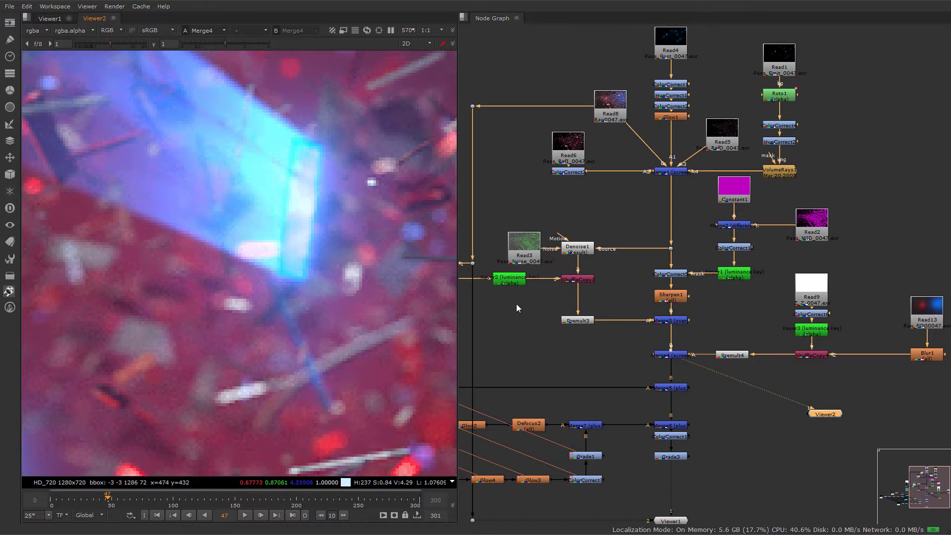
pyautogui.moveTo(693, 365); pyautogui.dragTo(748, 108)
# - Shift the nodes under Roto1 upward to make room and insert a ColorCorrect after VolumeRays
pyautogui.moveTo(793, 143); pyautogui.dragTo(796, 126)
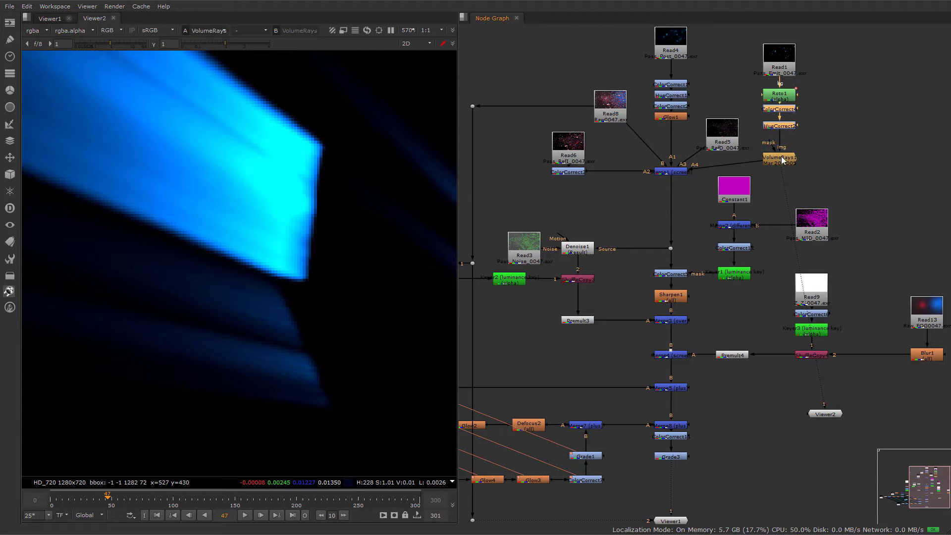
pyautogui.moveTo(782, 159); pyautogui.dragTo(782, 149)
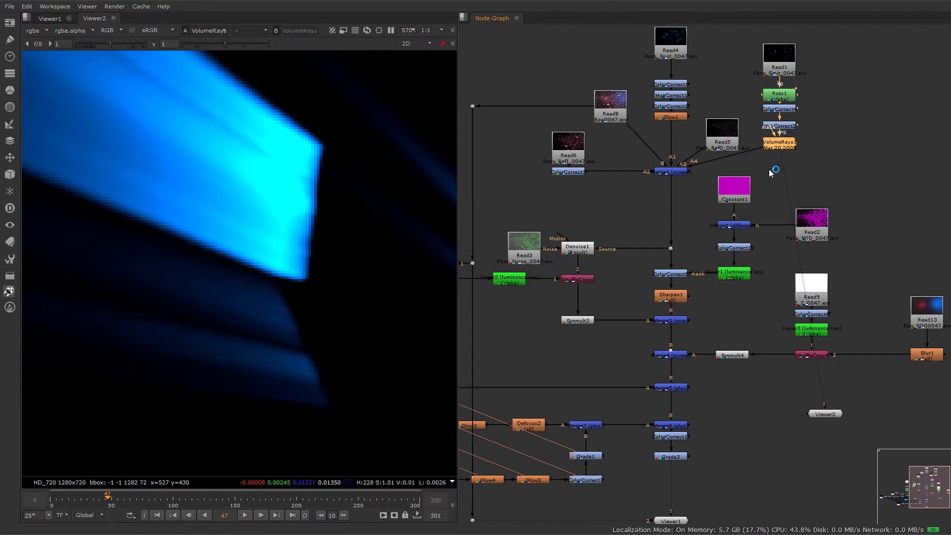
pyautogui.press('c')
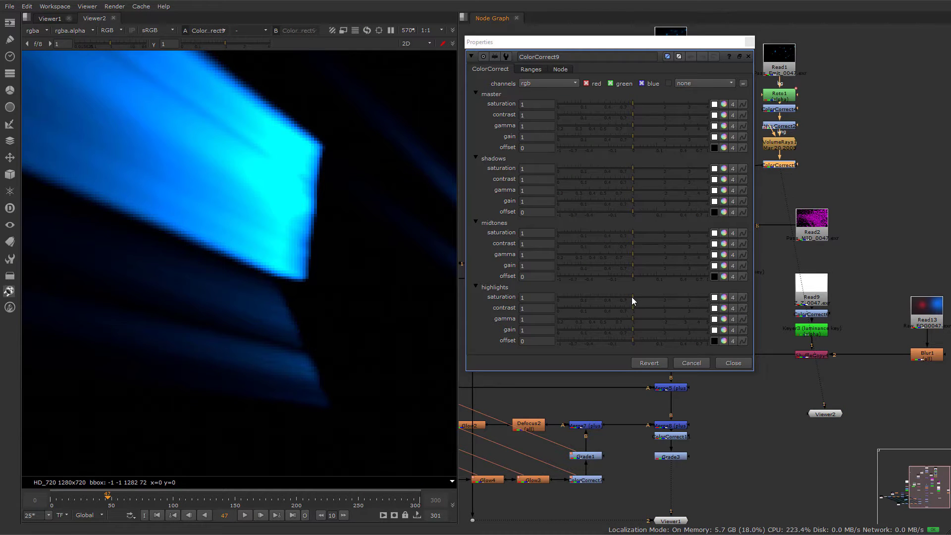
# - Set ColorCorrect9's highlights saturation to 0.25 and midtones saturation to 0.62, then close its properties
pyautogui.moveTo(632, 299); pyautogui.dragTo(595, 298)
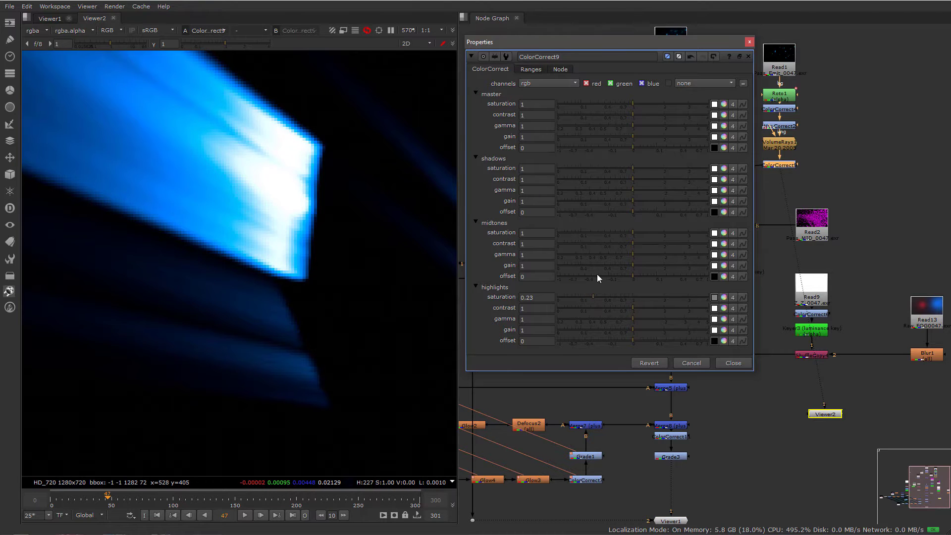
pyautogui.scroll(-3, 317, 218)
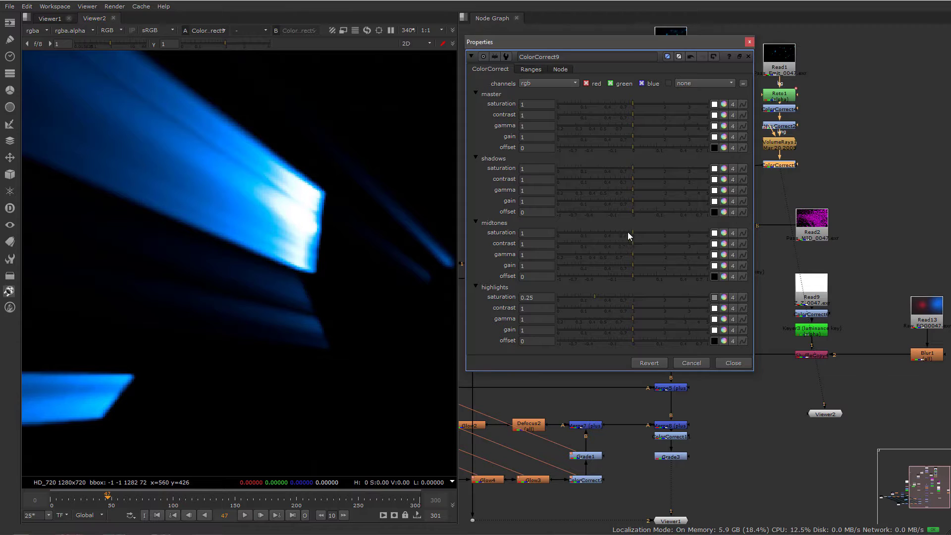
pyautogui.moveTo(628, 233); pyautogui.dragTo(617, 234)
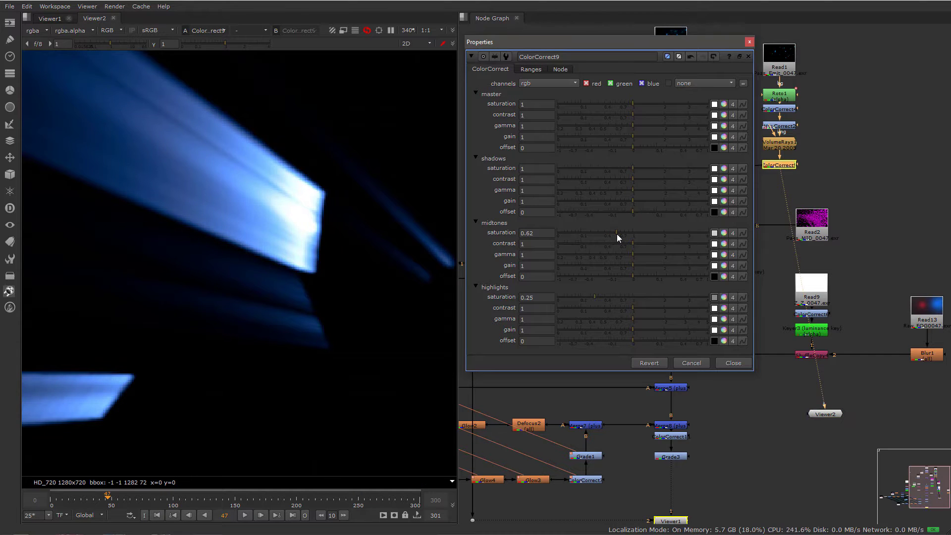
pyautogui.click(750, 42)
pyautogui.press('c')
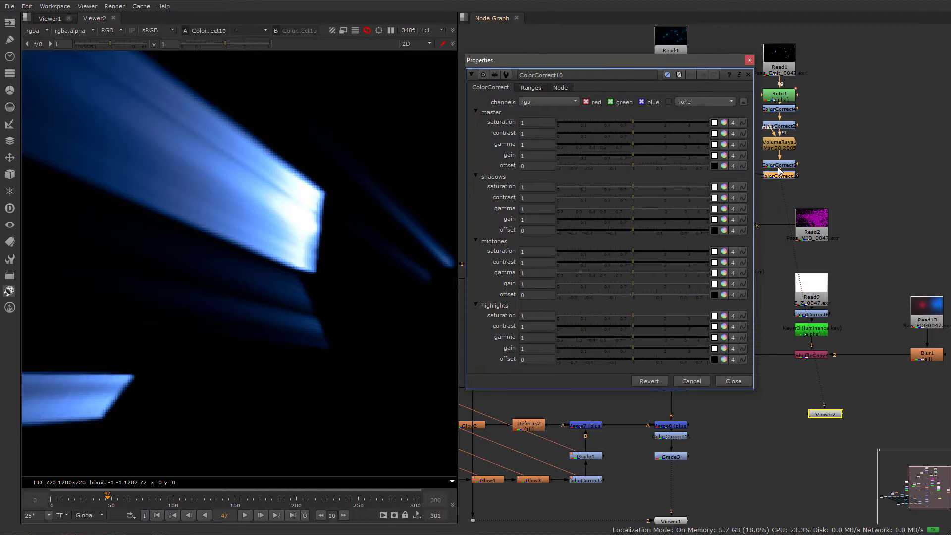
pyautogui.click(749, 62)
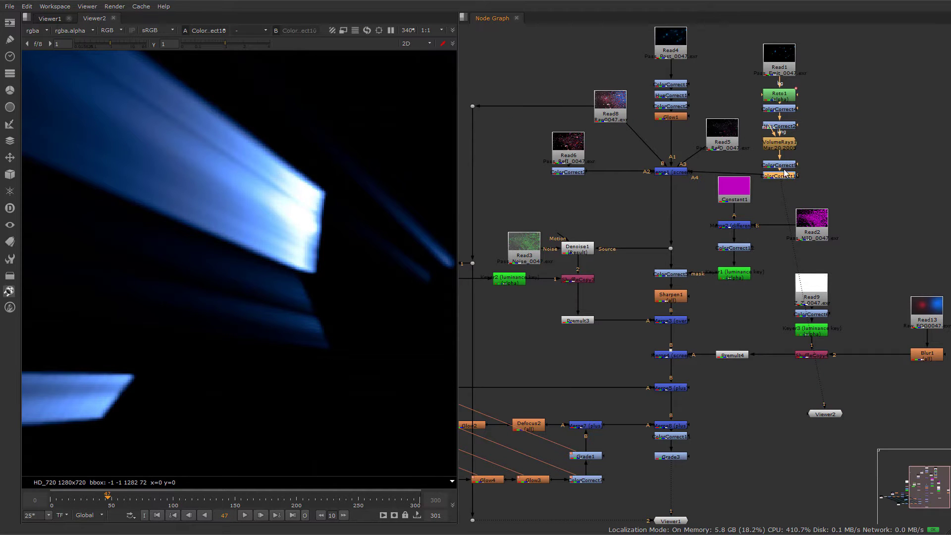
pyautogui.press('Delete')
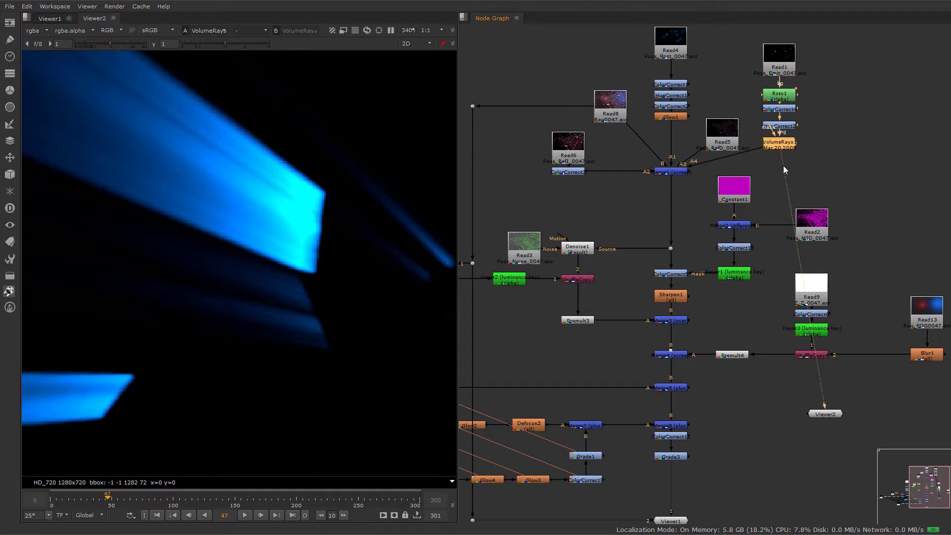
pyautogui.press('c')
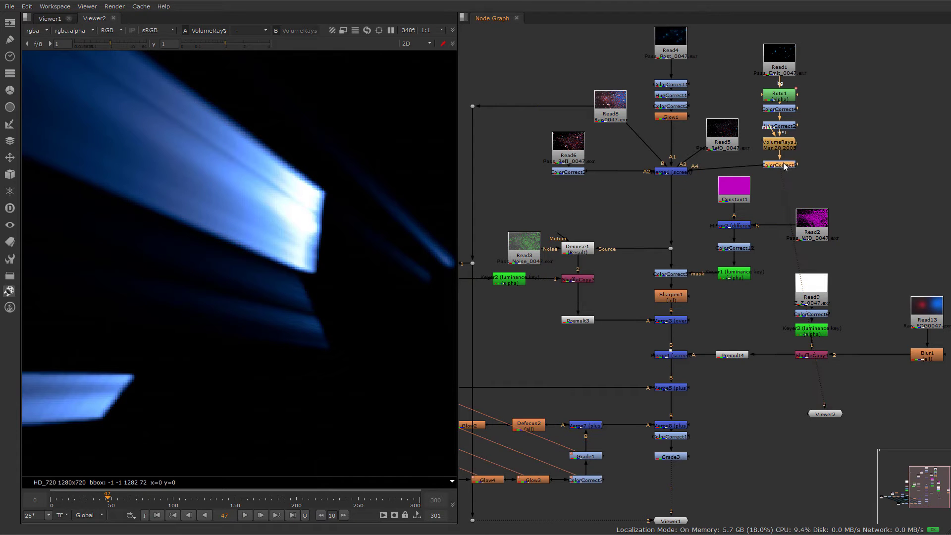
# - Disable and re-enable the ColorCorrect after VolumeRays to compare the light rays
pyautogui.press('d')
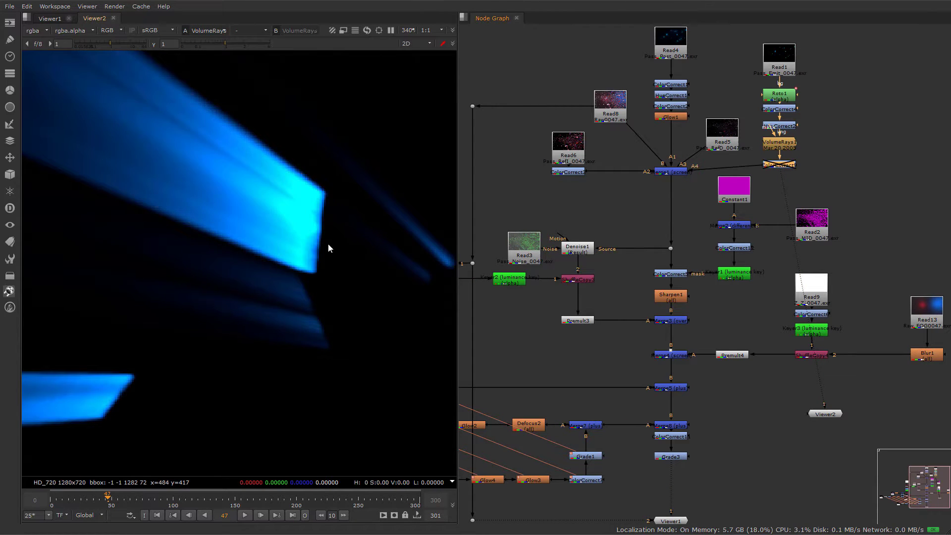
pyautogui.press('d')
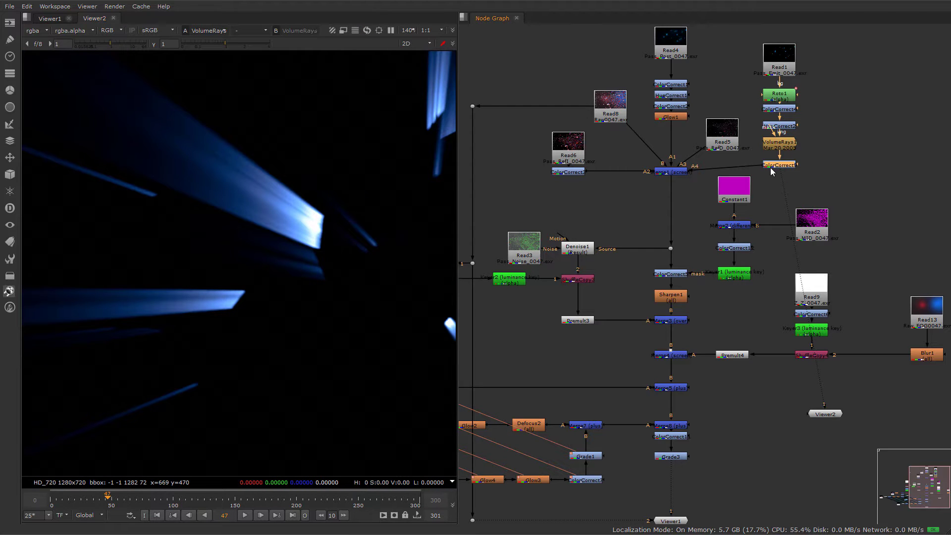
# - Set ColorCorrect9's midtones saturation to 0.76 and line the node and VolumeRays up level with the multi-input merge
pyautogui.moveTo(772, 171); pyautogui.dragTo(778, 169)
pyautogui.press('Return')
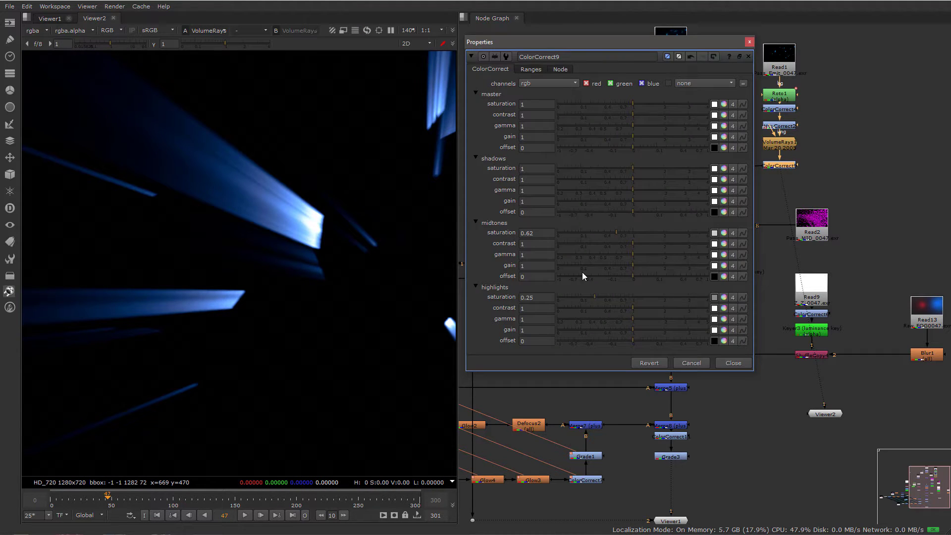
pyautogui.click(623, 232)
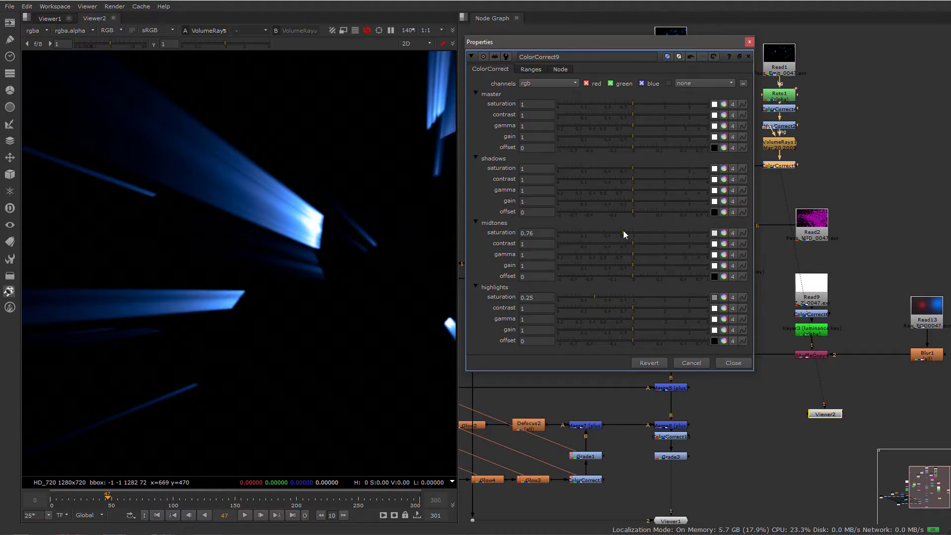
pyautogui.click(750, 42)
pyautogui.moveTo(784, 145)
pyautogui.mouseDown()
pyautogui.moveTo(783, 175)
pyautogui.moveTo(786, 153)
pyautogui.mouseUp()
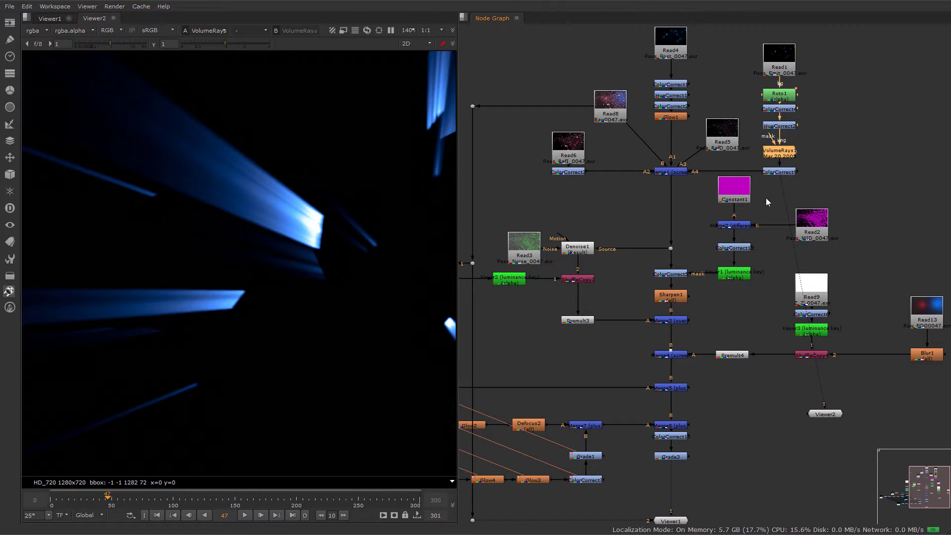
# - View the Grade3 composite in Viewer2 and move the timeline to frame 51
pyautogui.moveTo(783, 186); pyautogui.dragTo(671, 452)
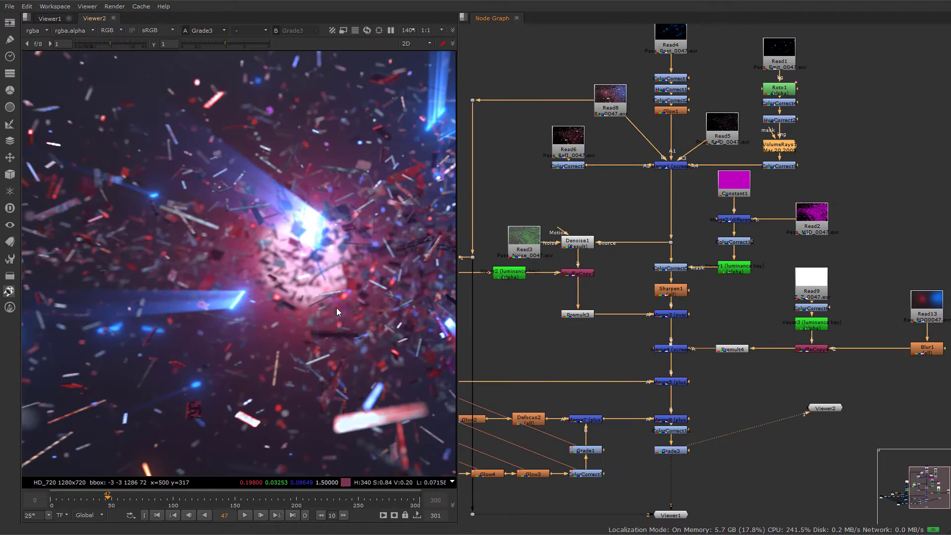
pyautogui.moveTo(337, 308); pyautogui.dragTo(212, 268, button='middle')
pyautogui.scroll(-2, 234, 236)
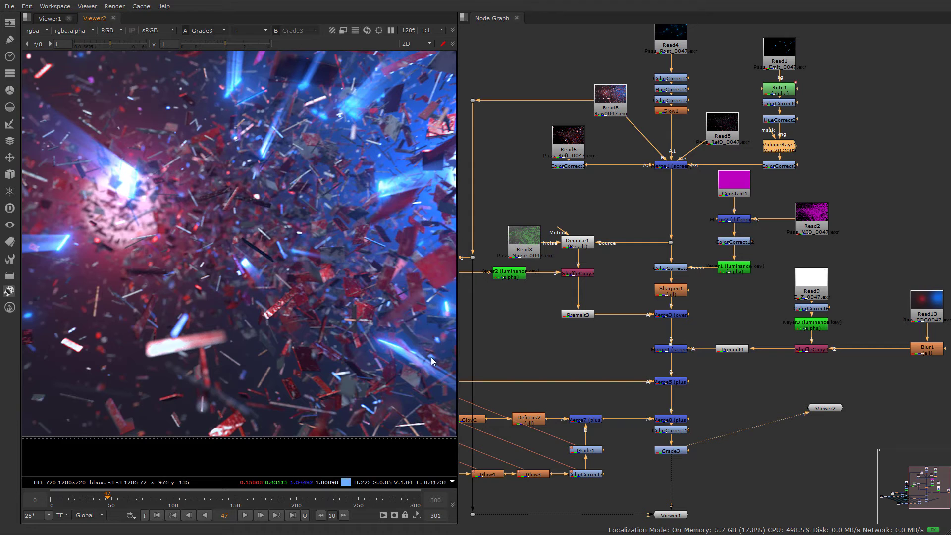
pyautogui.click(770, 165)
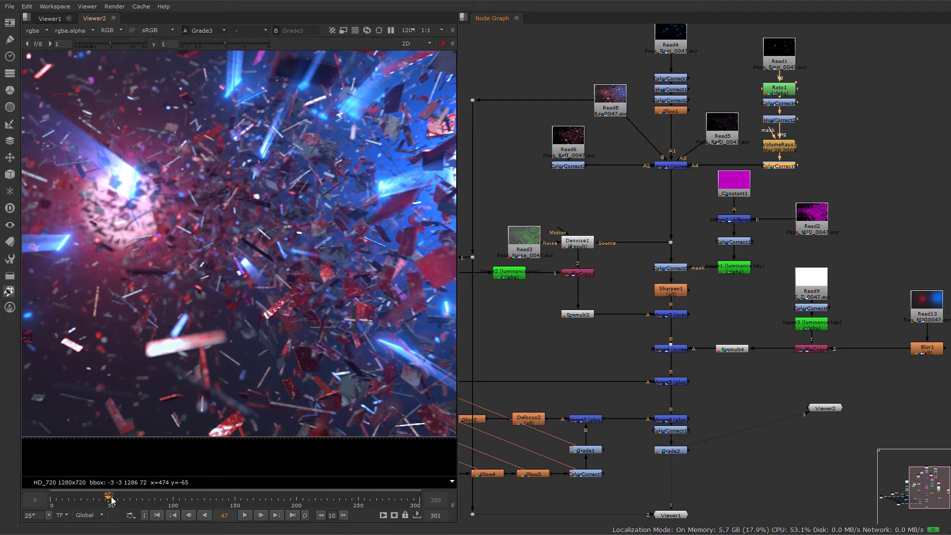
pyautogui.moveTo(112, 500); pyautogui.dragTo(114, 500)
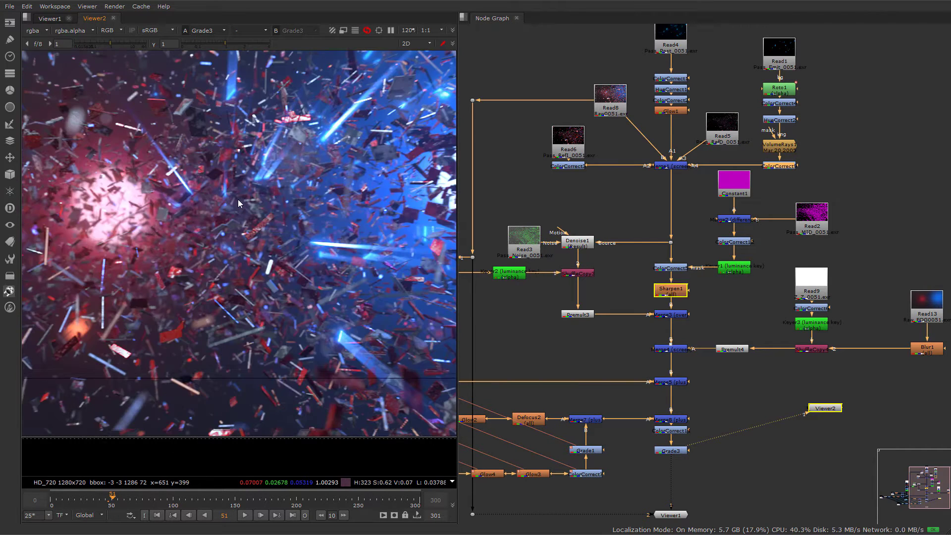
# - Disable and re-enable the ColorCorrect after VolumeRays to compare the blue light rays up close at frame 51
pyautogui.scroll(2, 207, 224)
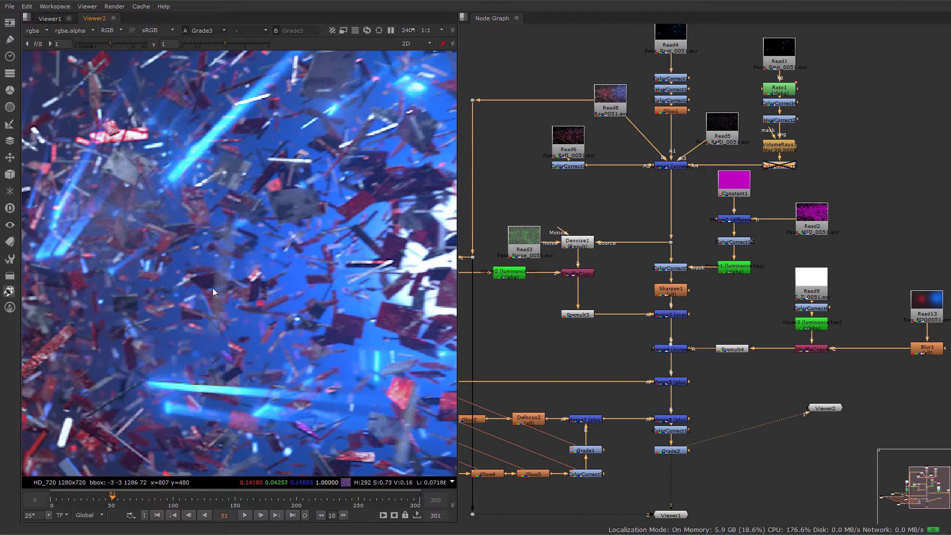
pyautogui.press('d')
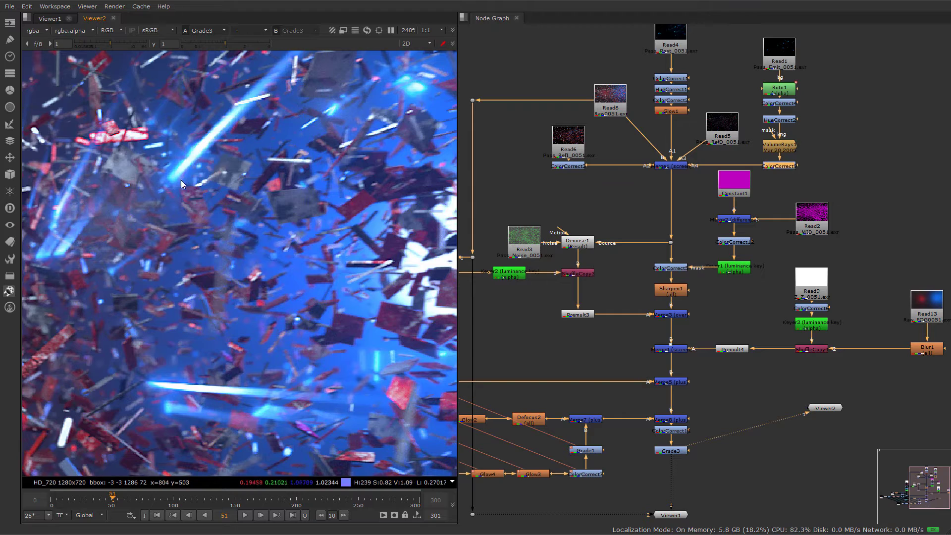
pyautogui.press('d')
pyautogui.scroll(-5, 343, 327)
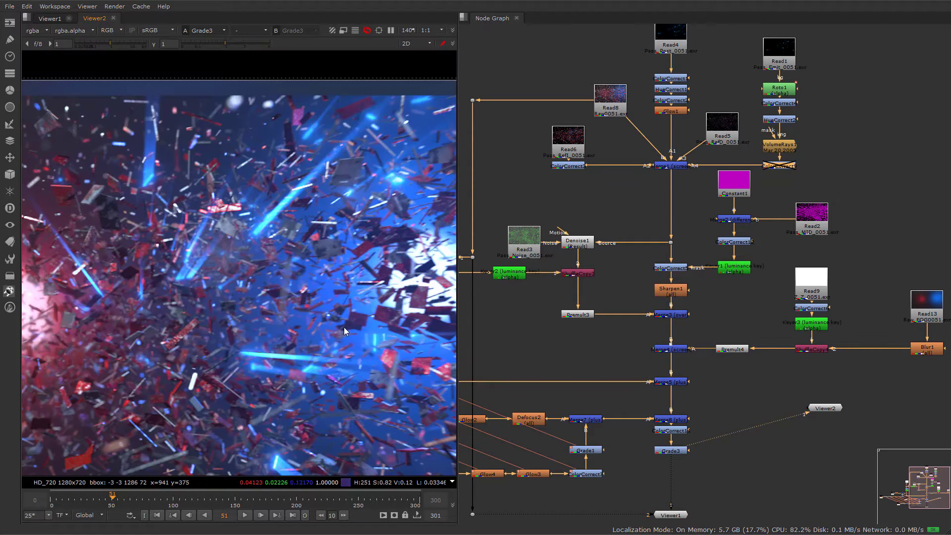
pyautogui.scroll(7, 208, 300)
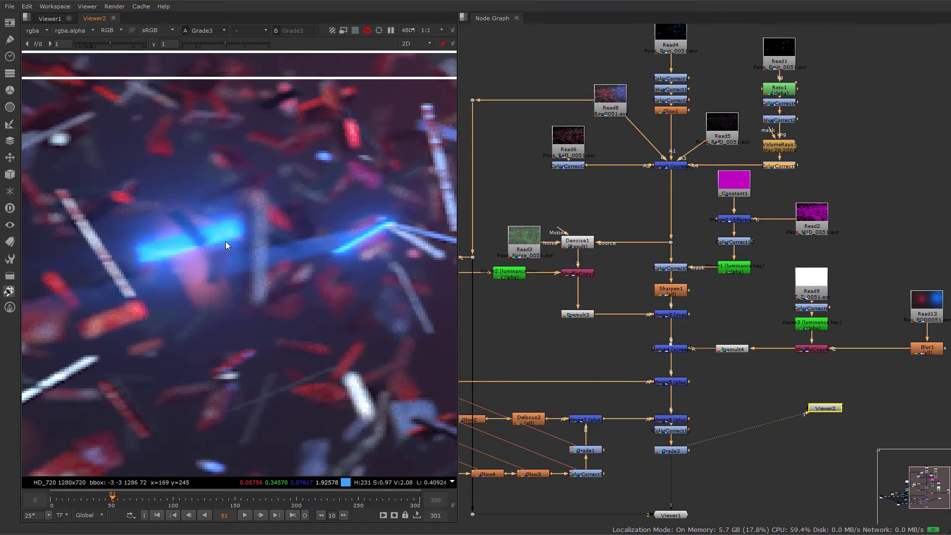
pyautogui.press('d')
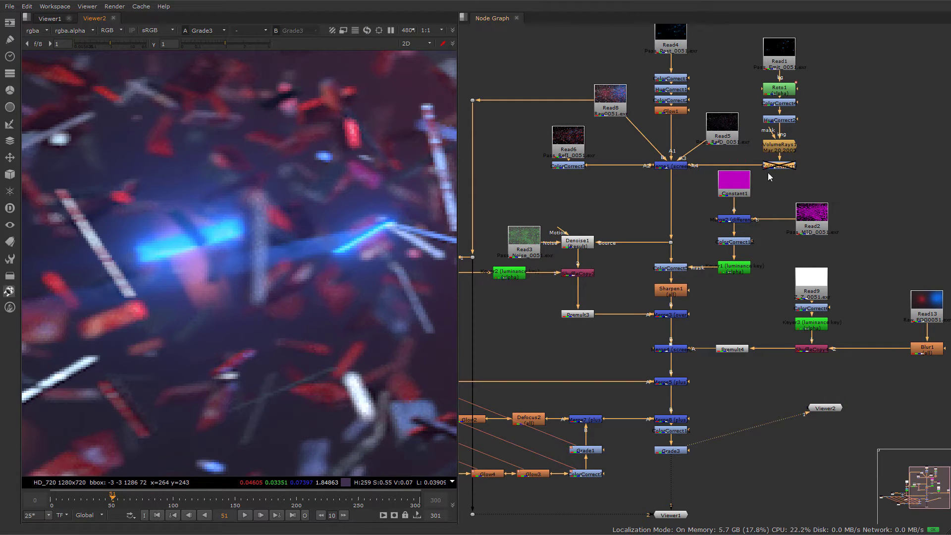
# - Disable and re-enable the whole Read1 to ColorCorrect light-ray branch to compare its contribution to the composite
pyautogui.moveTo(761, 186); pyautogui.dragTo(803, 111)
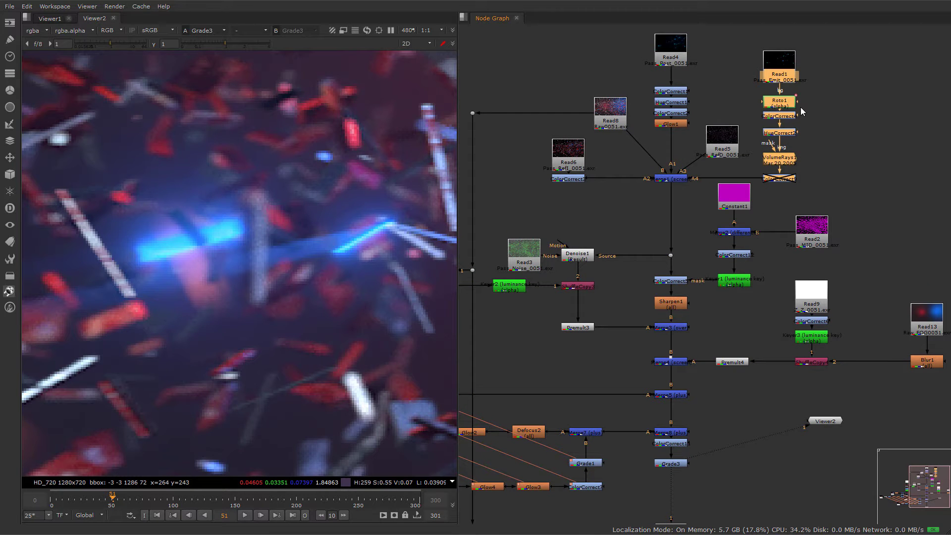
pyautogui.press('d')
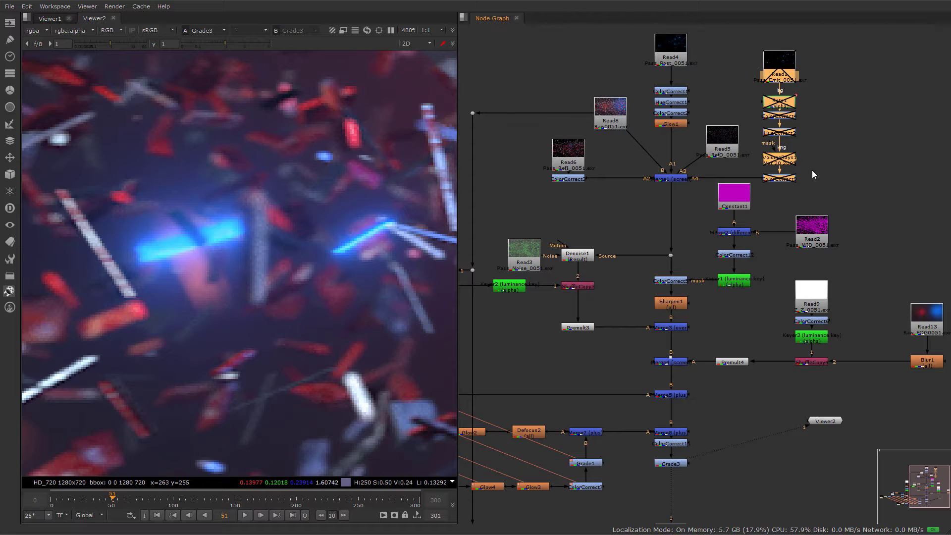
pyautogui.press('d')
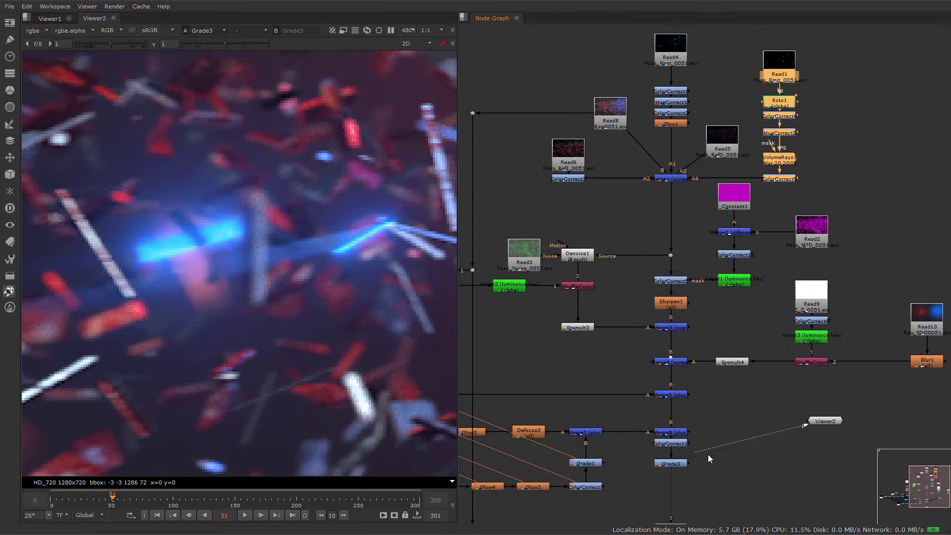
# - View the Read8 beauty pass in Viewer2 and examine its blue glowing fragments
pyautogui.moveTo(806, 424); pyautogui.dragTo(612, 112)
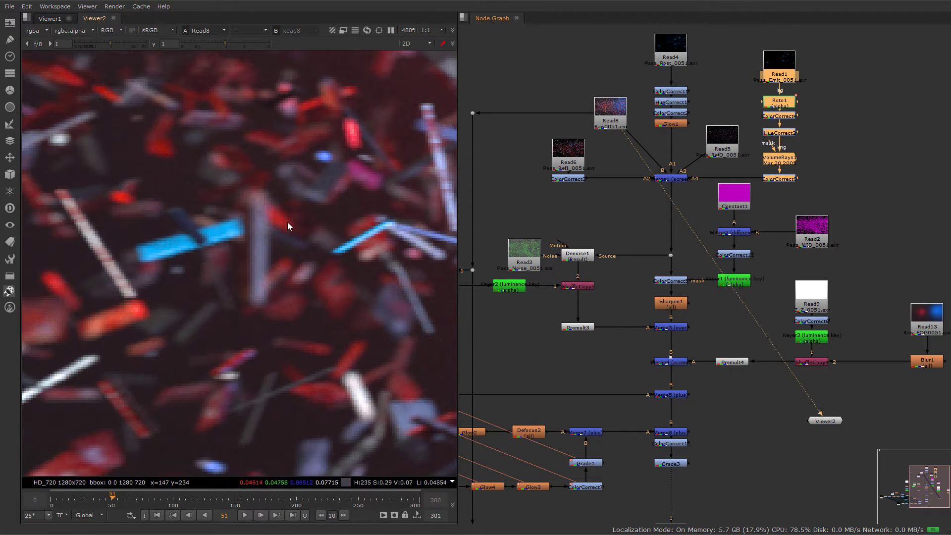
pyautogui.scroll(-3, 249, 249)
pyautogui.moveTo(260, 322); pyautogui.dragTo(266, 210, button='middle')
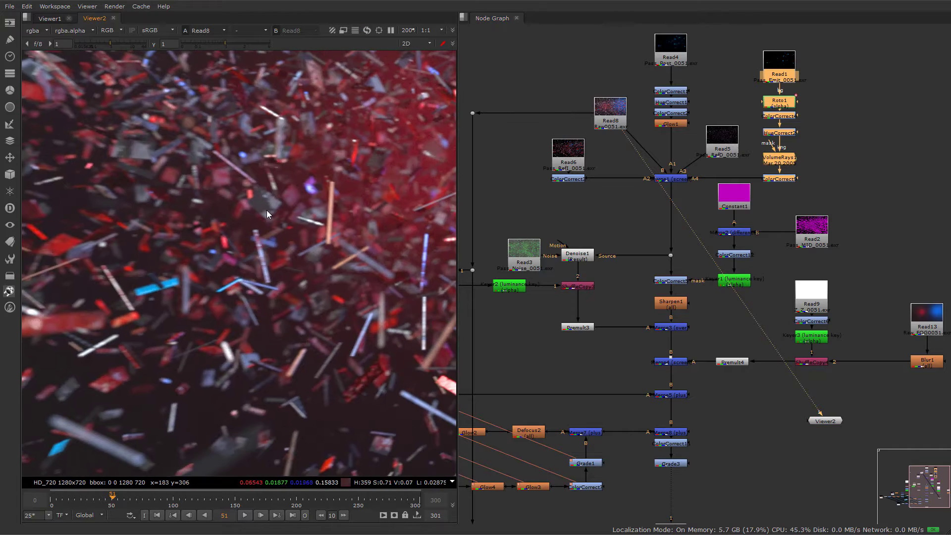
pyautogui.scroll(-2, 288, 213)
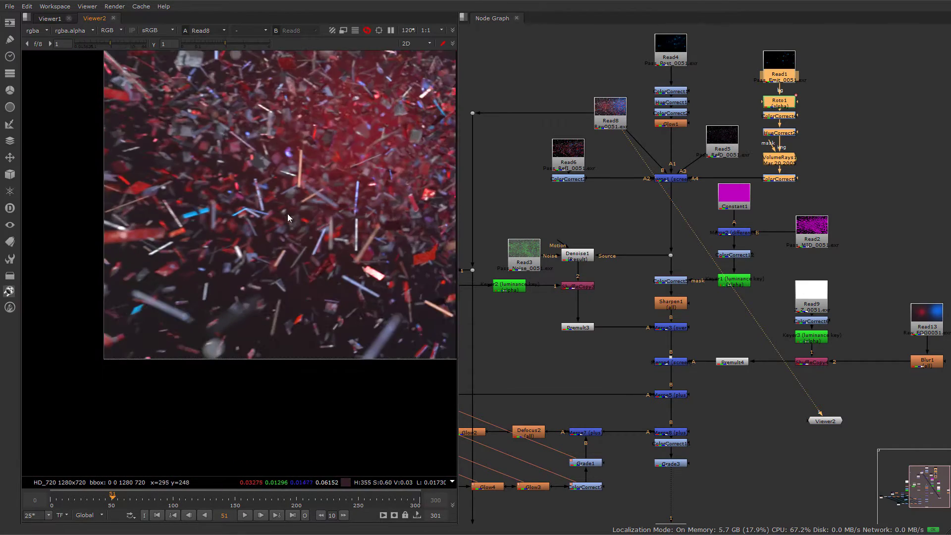
pyautogui.moveTo(49, 309); pyautogui.dragTo(242, 290, button='middle')
pyautogui.scroll(6, 222, 289)
# - Move Read8 away from the multi-input merge, insert a ColorCorrect between them, and view that node
pyautogui.moveTo(707, 152); pyautogui.dragTo(749, 189, button='middle')
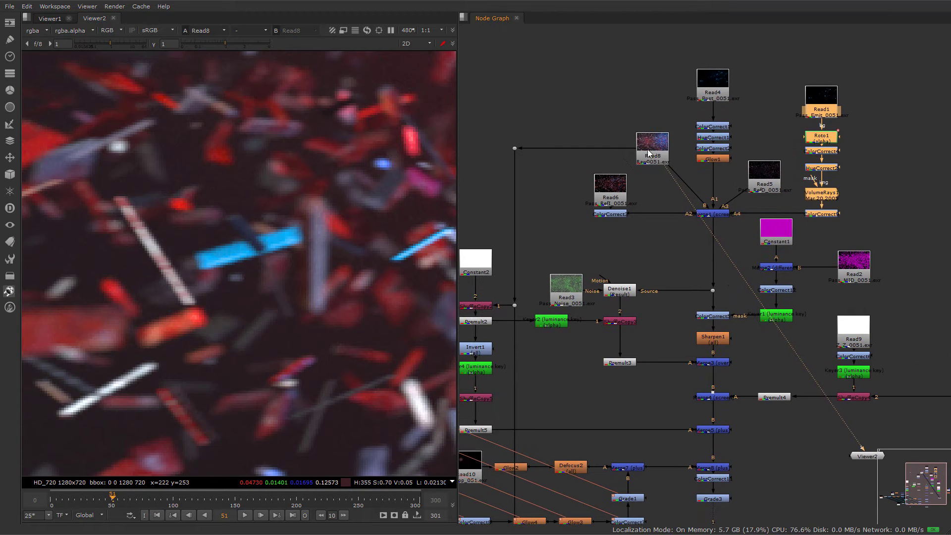
pyautogui.moveTo(651, 152); pyautogui.dragTo(601, 132)
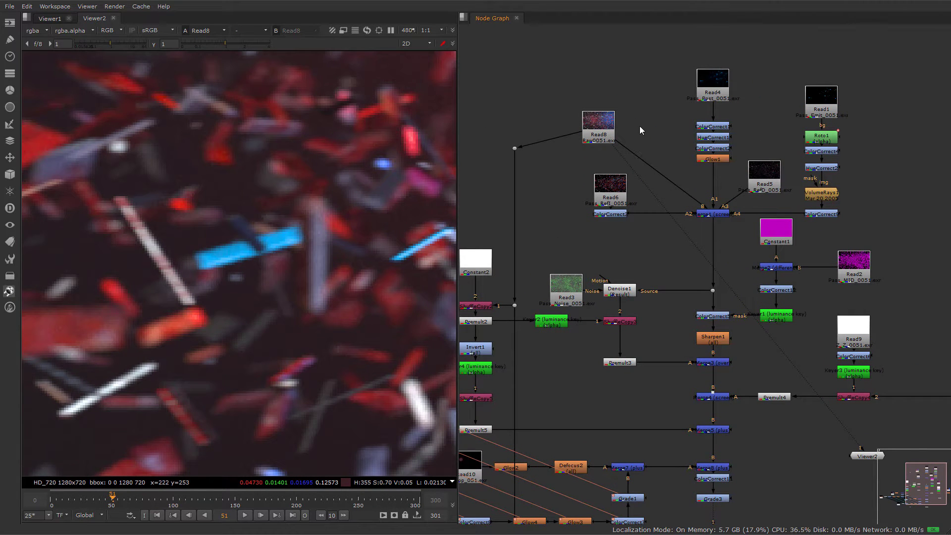
pyautogui.press('c')
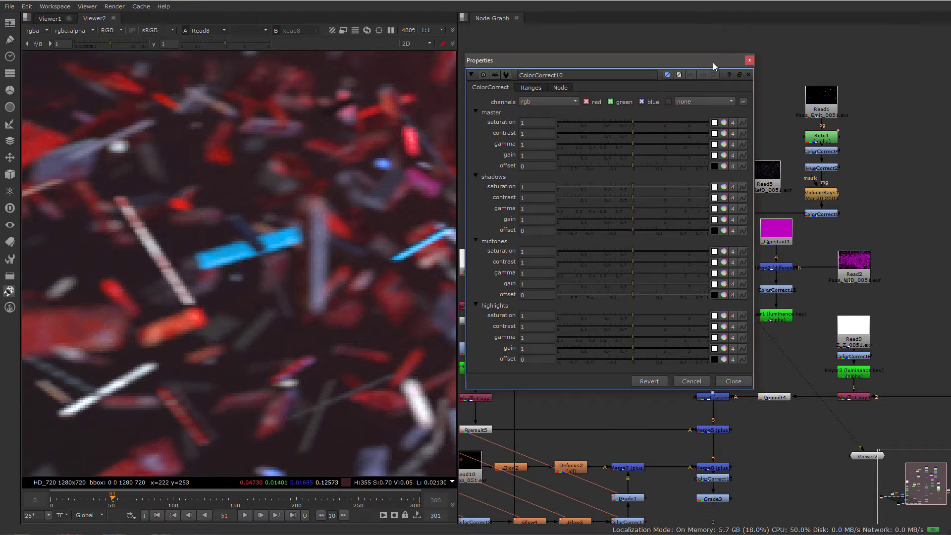
pyautogui.moveTo(712, 62); pyautogui.dragTo(385, 203)
pyautogui.moveTo(630, 120); pyautogui.dragTo(634, 153)
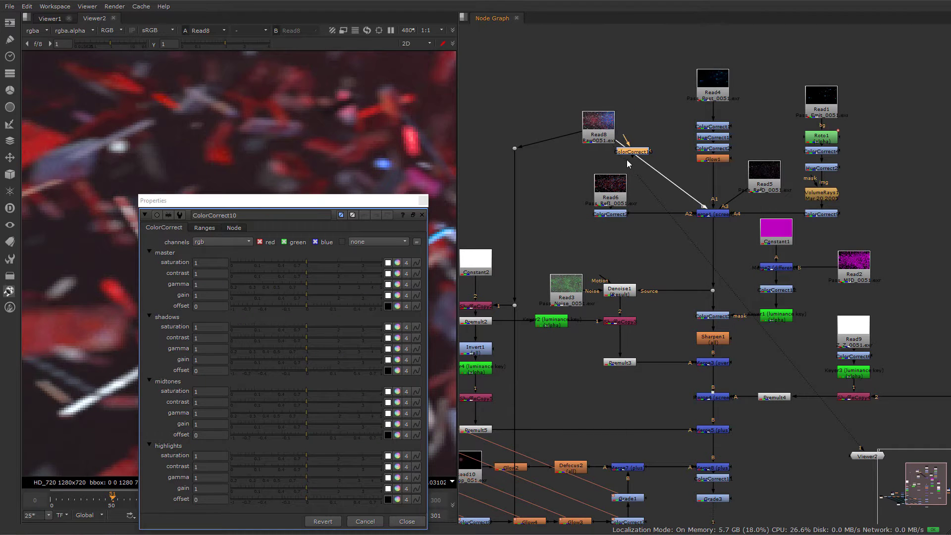
pyautogui.press('1')
pyautogui.moveTo(300, 204); pyautogui.dragTo(432, 355)
# - Move Read1 higher above Roto1 and view its output in Viewer2
pyautogui.moveTo(813, 113); pyautogui.dragTo(818, 90)
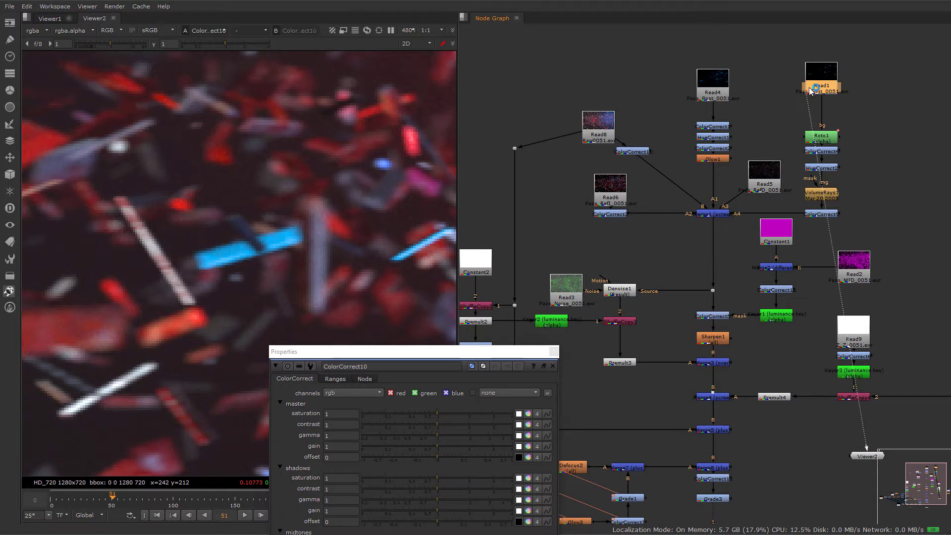
pyautogui.press('1')
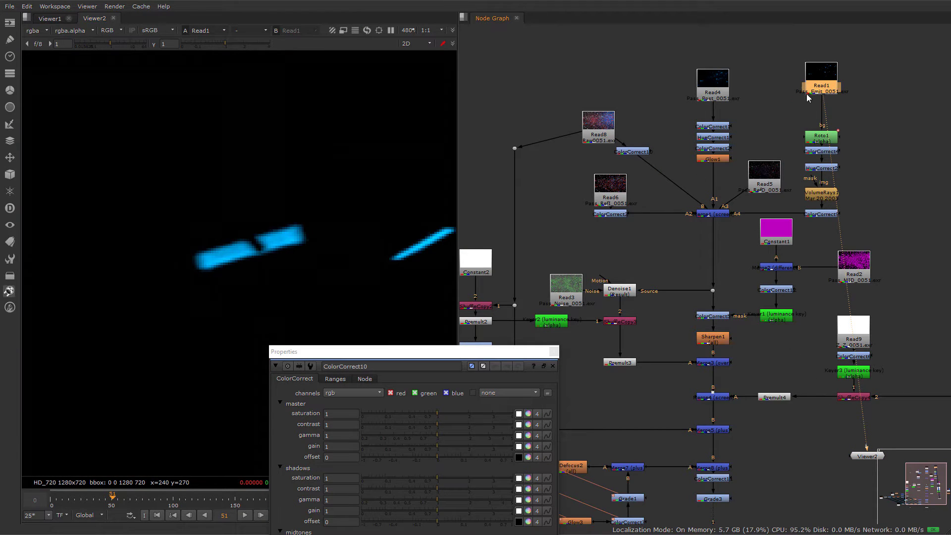
pyautogui.click(119, 31)
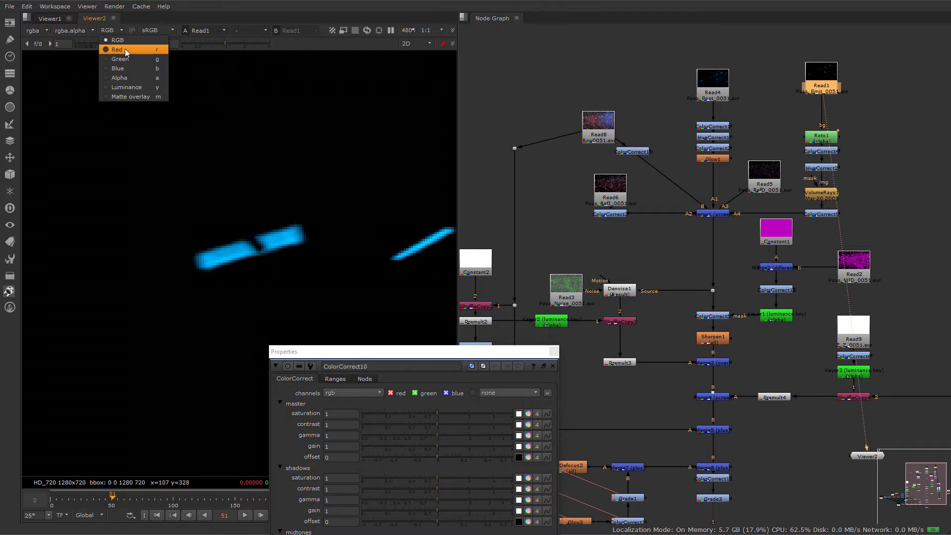
pyautogui.click(84, 37)
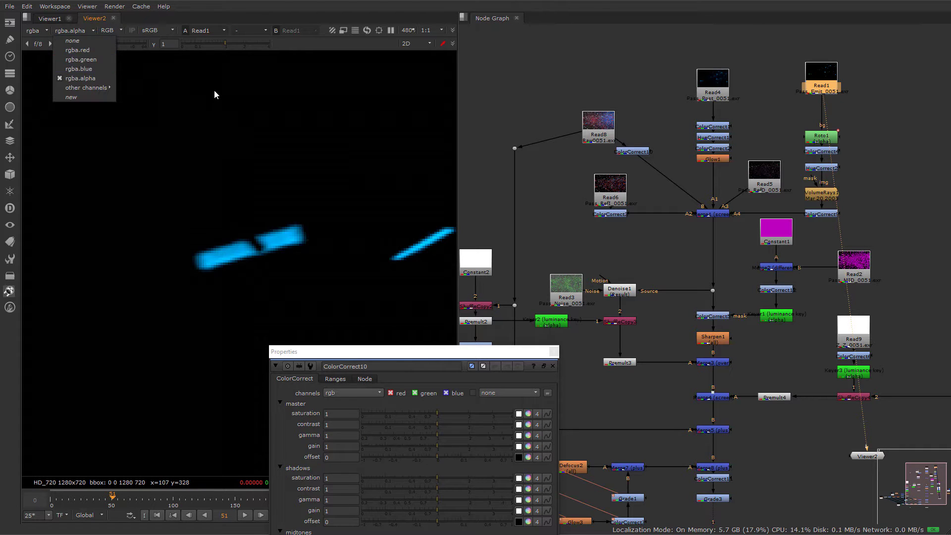
pyautogui.click(214, 90)
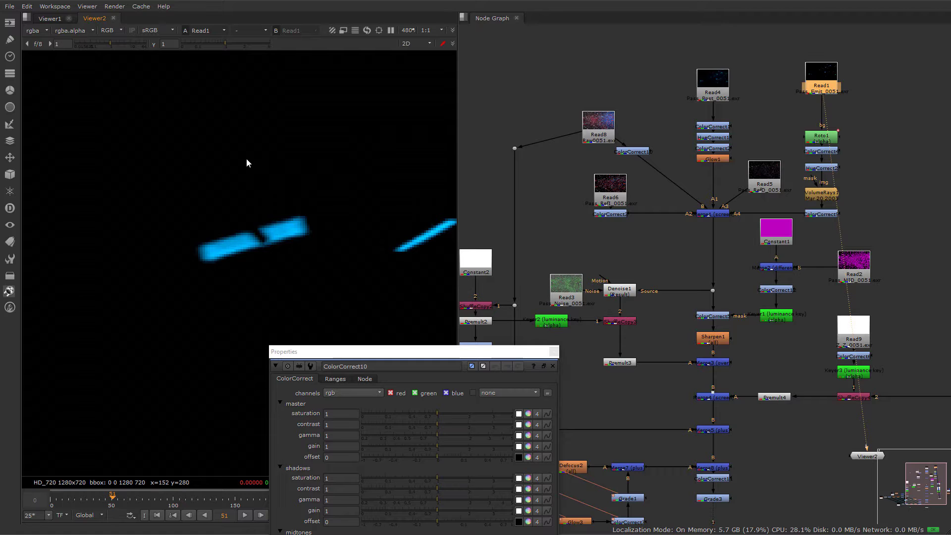
# - Examine Read1's alpha channel across the frame and compare it with its RGB image
pyautogui.press('a')
pyautogui.scroll(-5, 293, 245)
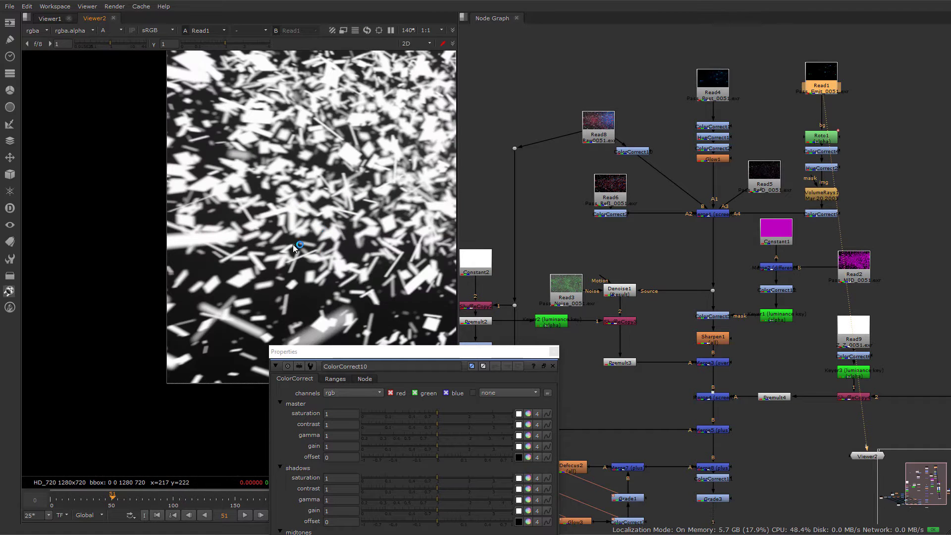
pyautogui.scroll(3, 167, 311)
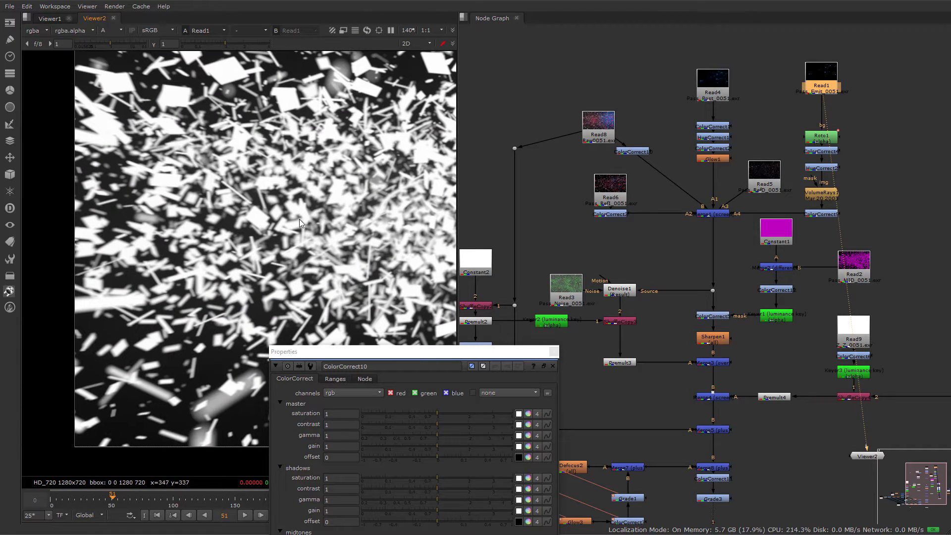
pyautogui.moveTo(317, 218); pyautogui.dragTo(155, 250, button='middle')
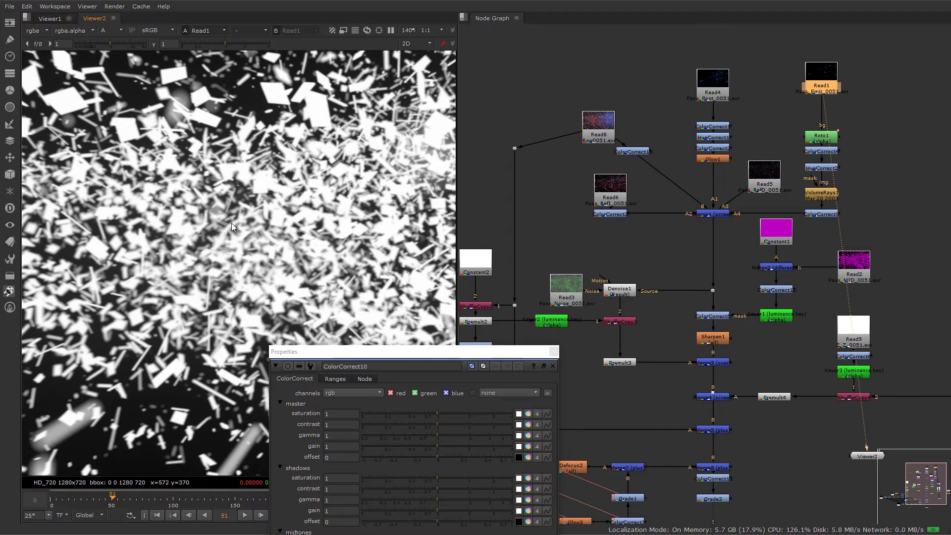
pyautogui.moveTo(231, 222); pyautogui.dragTo(365, 218, button='middle')
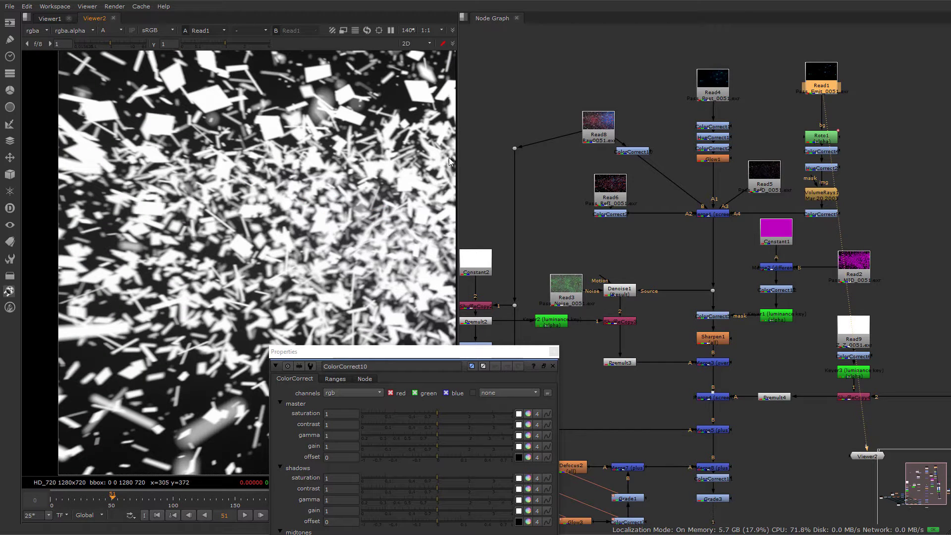
pyautogui.click(829, 84)
pyautogui.press('a')
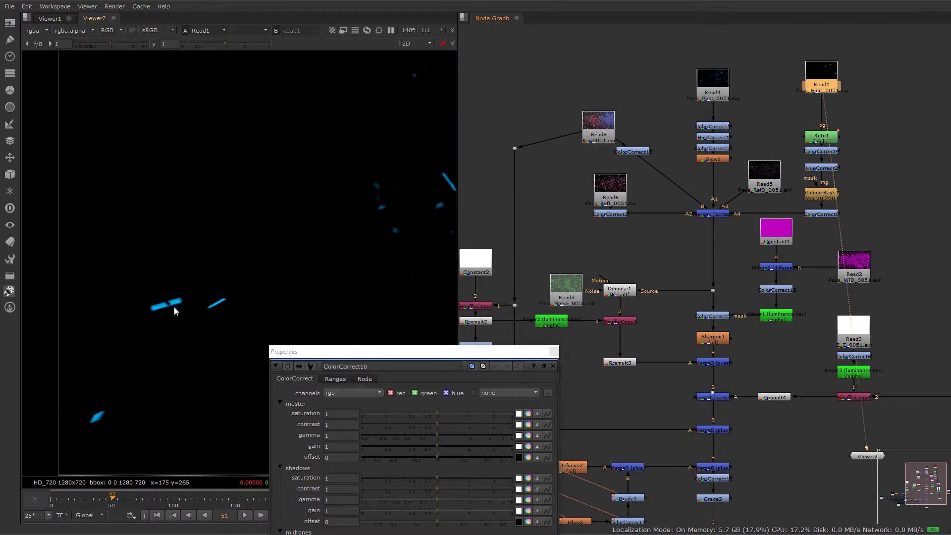
pyautogui.moveTo(187, 286); pyautogui.dragTo(198, 249, button='middle')
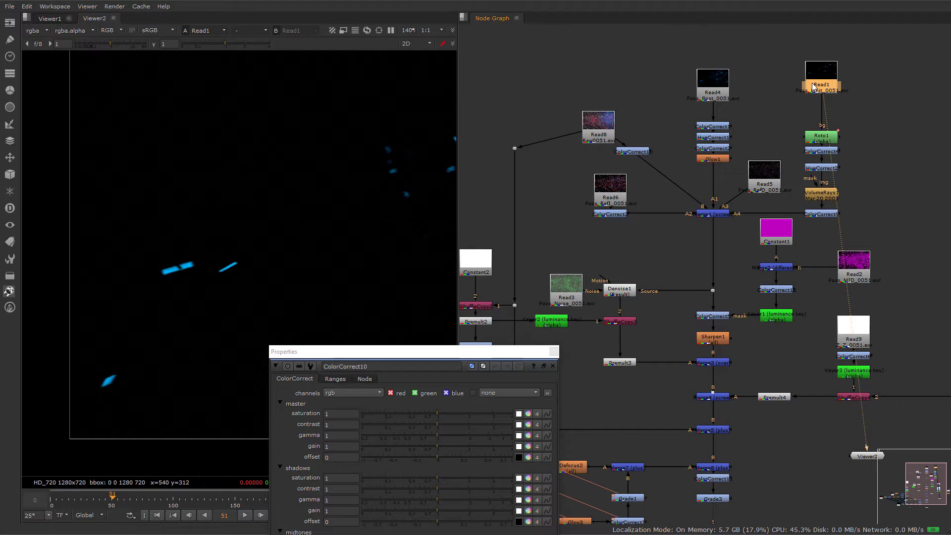
# - Add a luminance Keyer fed by Read1 and place it above the new ColorCorrect beside Read8
pyautogui.click(884, 118)
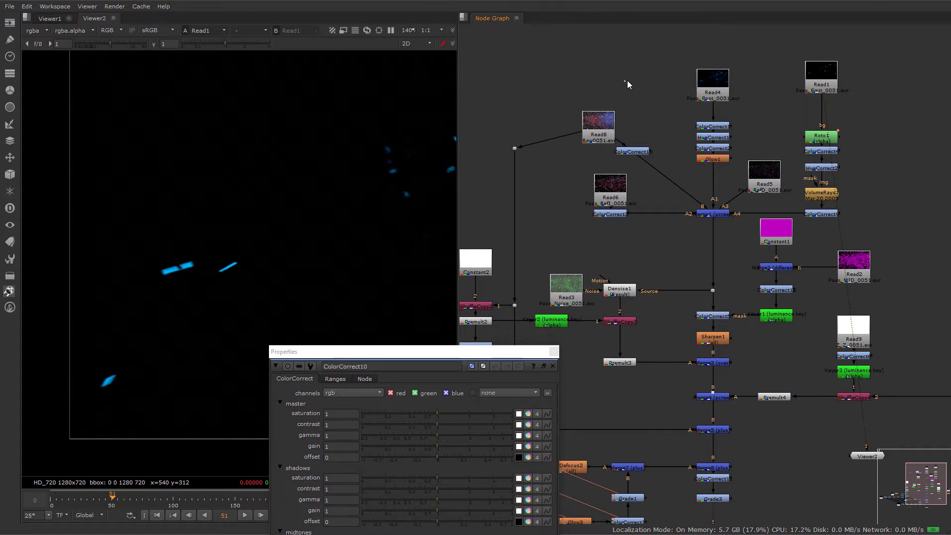
pyautogui.press('Tab')
pyautogui.press('Return')
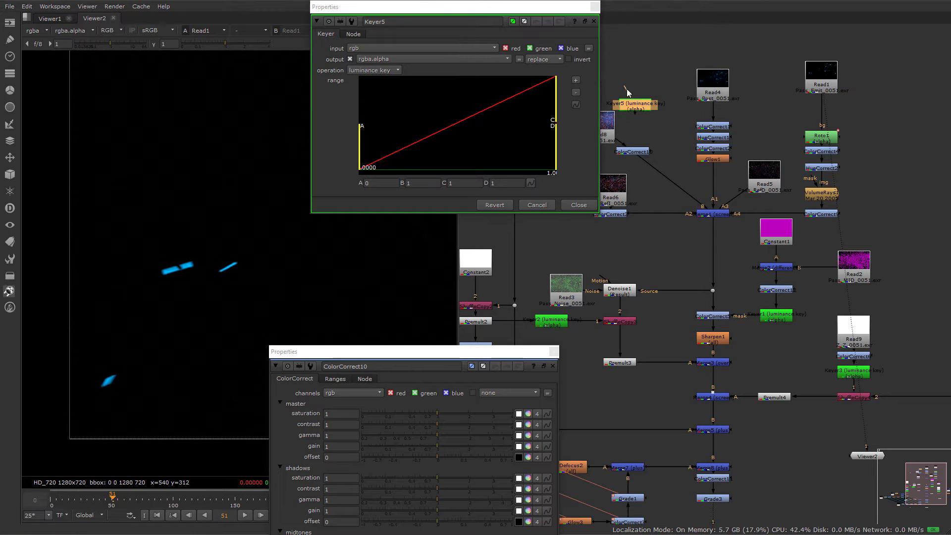
pyautogui.moveTo(652, 86); pyautogui.dragTo(832, 78)
pyautogui.moveTo(647, 105); pyautogui.dragTo(644, 75)
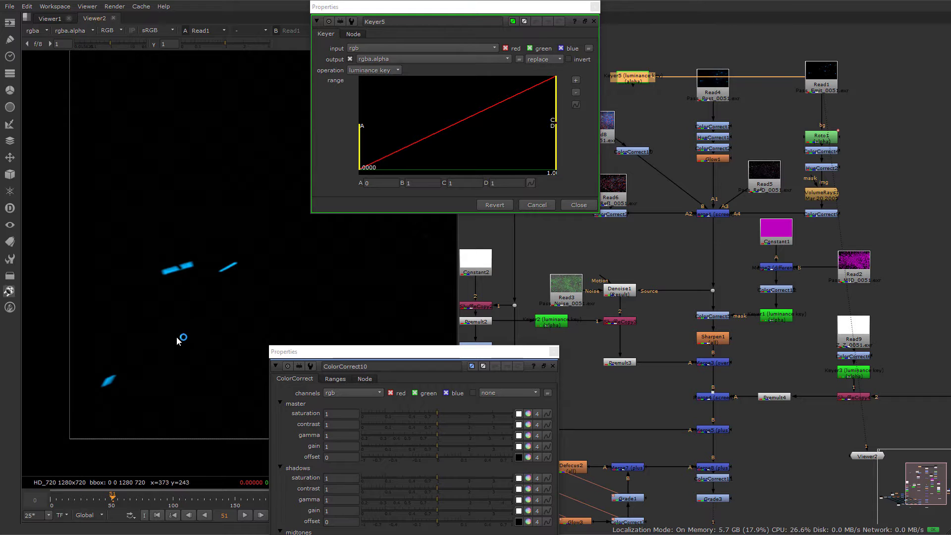
# - View Keyer5 in Viewer2 and check its alpha channel
pyautogui.moveTo(177, 341); pyautogui.dragTo(162, 312, button='middle')
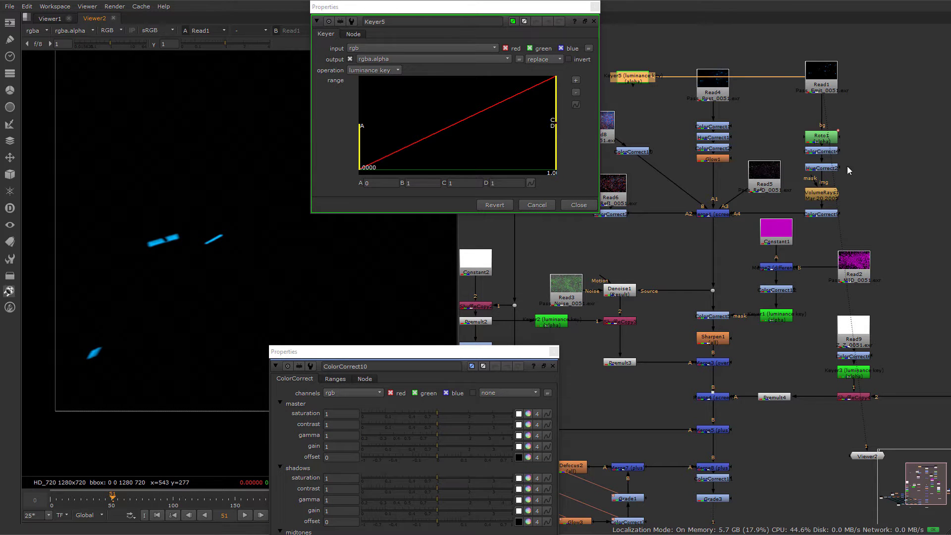
pyautogui.press('1')
pyautogui.moveTo(201, 266); pyautogui.dragTo(192, 254, button='middle')
pyautogui.press('a')
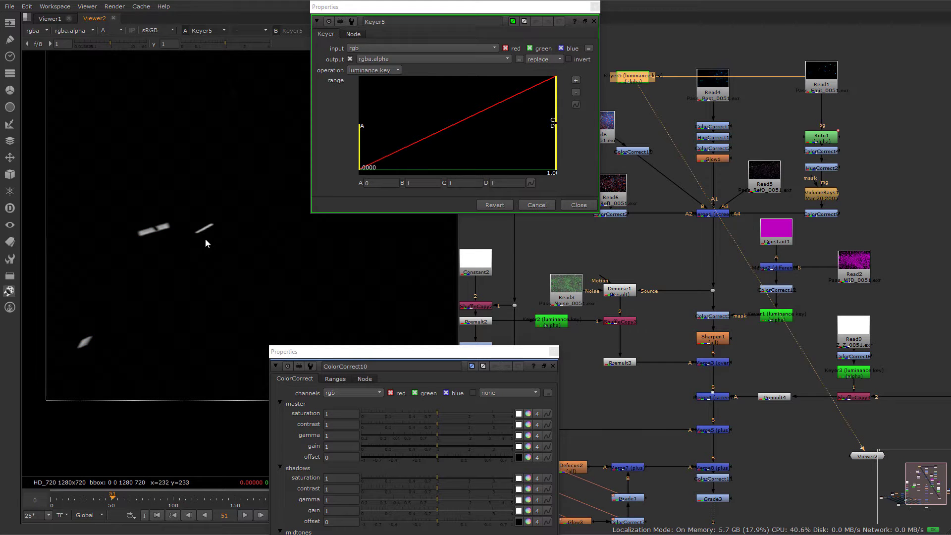
# - Tighten Keyer5's luminance range by lowering the B value to about 0.205 so the fragments key solid white
pyautogui.press('a')
pyautogui.press('a')
pyautogui.moveTo(363, 161)
pyautogui.mouseDown()
pyautogui.moveTo(418, 153)
pyautogui.moveTo(335, 155)
pyautogui.moveTo(360, 161)
pyautogui.mouseUp()
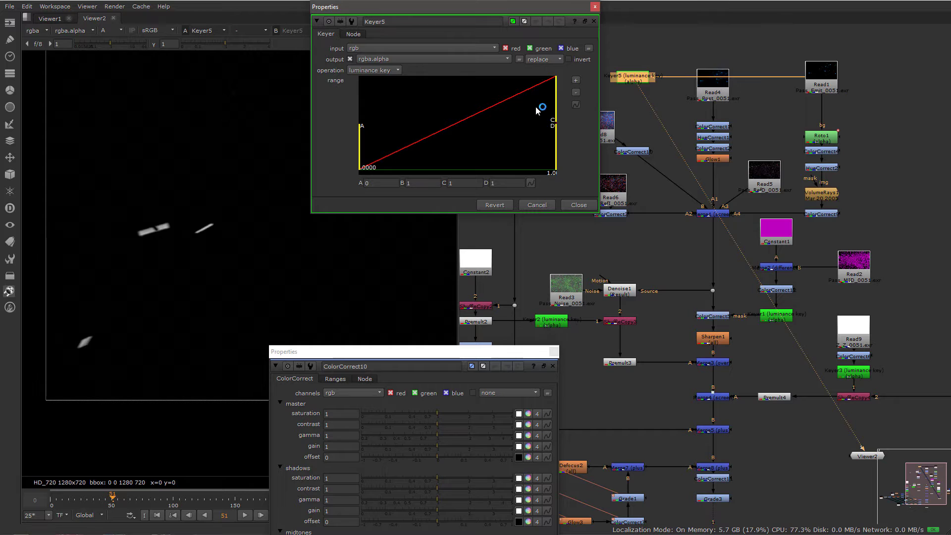
pyautogui.moveTo(557, 103); pyautogui.dragTo(448, 104)
pyautogui.click(124, 264)
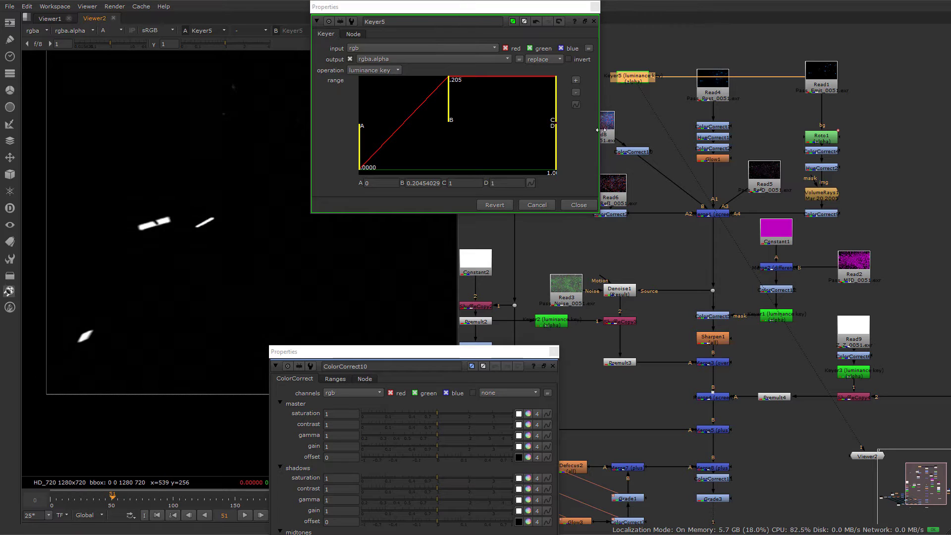
# - Connect the mask input of the ColorCorrect beside Read8 to Keyer5 and view the ColorCorrect's RGB output in Viewer2
pyautogui.moveTo(650, 150); pyautogui.dragTo(636, 84)
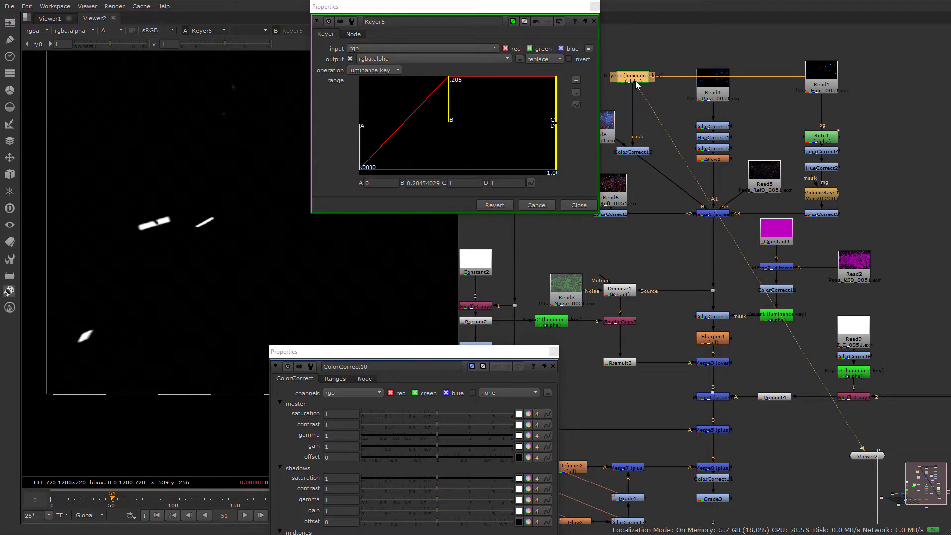
pyautogui.click(592, 7)
pyautogui.press('1')
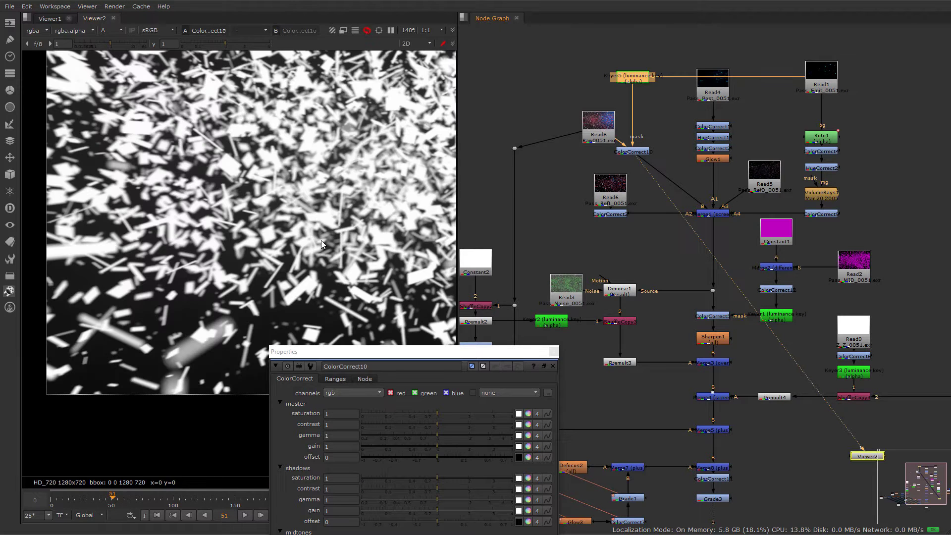
pyautogui.scroll(5, 276, 201)
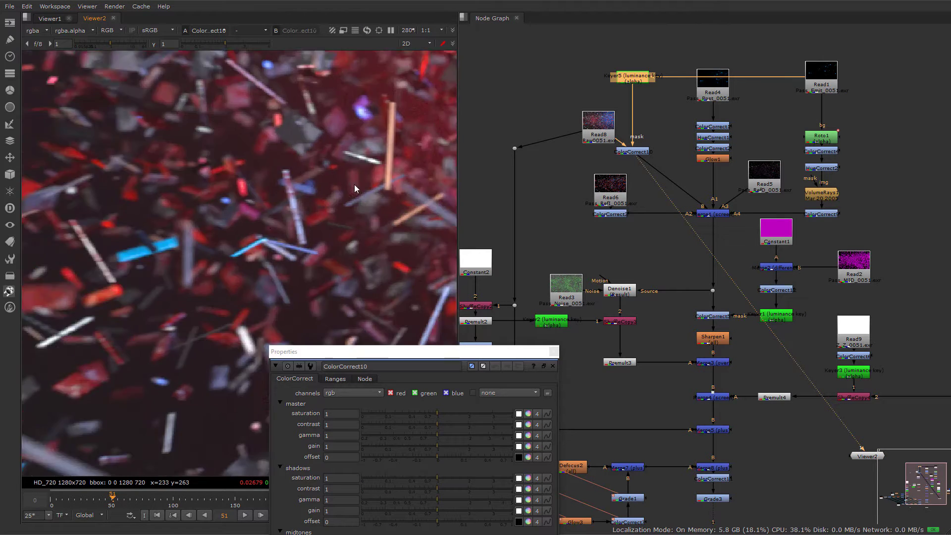
# - Set the master gain of ColorCorrect10 to 1.5 to brighten the masked blue fragments
pyautogui.click(636, 152)
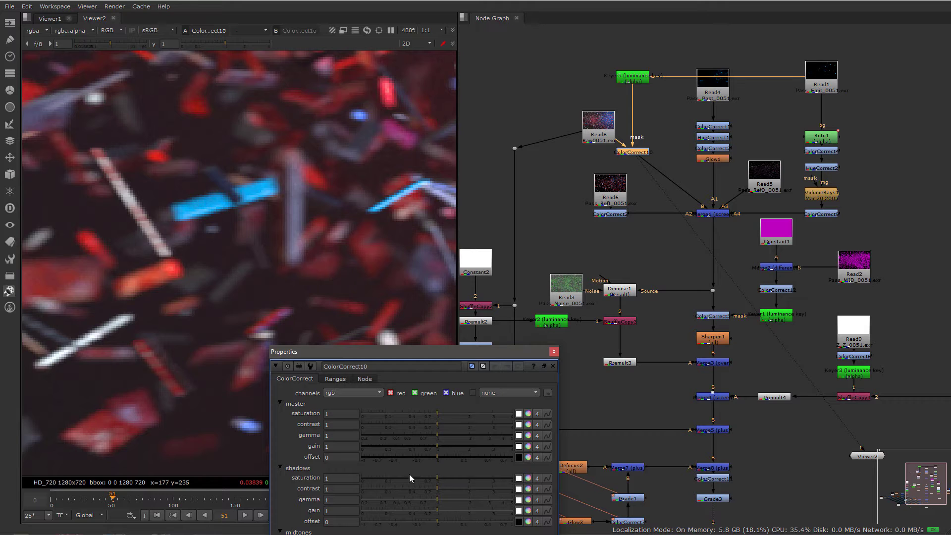
pyautogui.moveTo(426, 412); pyautogui.dragTo(390, 419)
pyautogui.hotkey('ctrl', 'z')
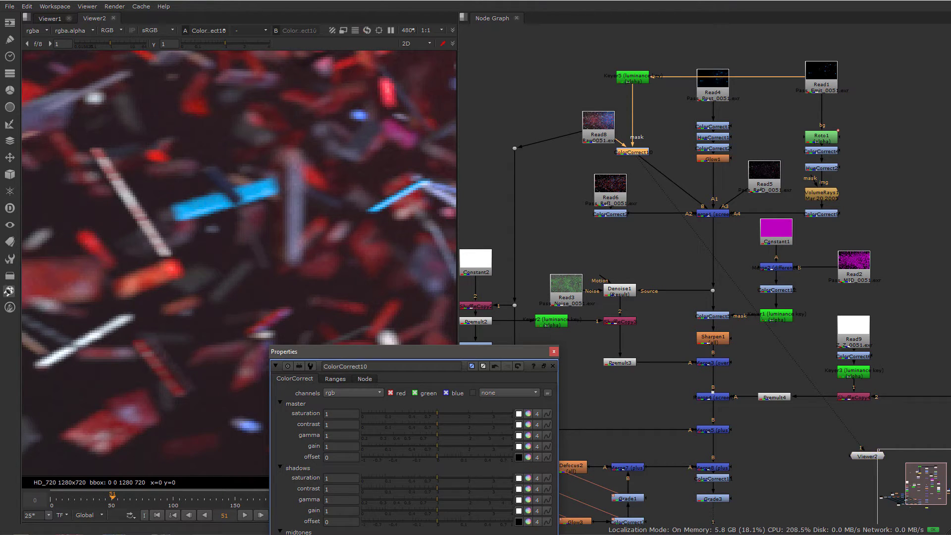
pyautogui.moveTo(449, 449); pyautogui.dragTo(501, 448)
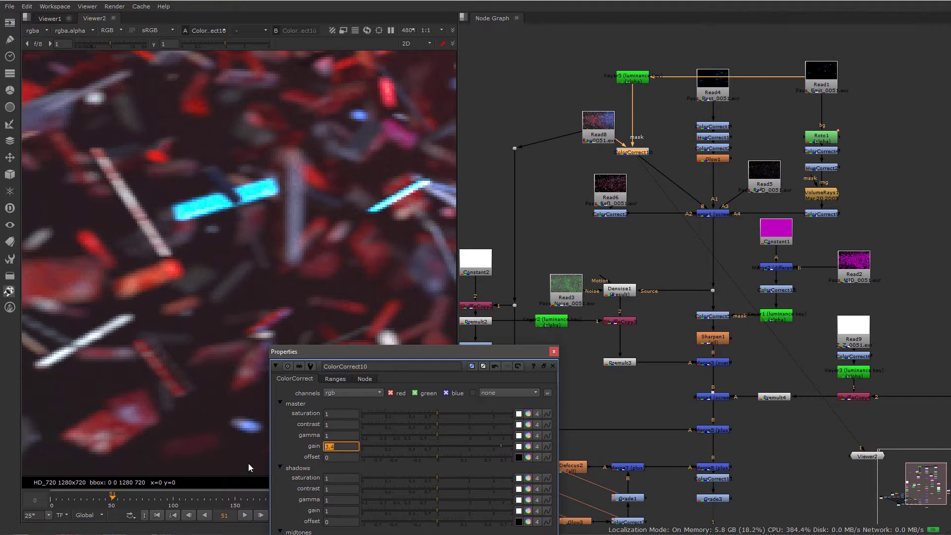
pyautogui.press('Return')
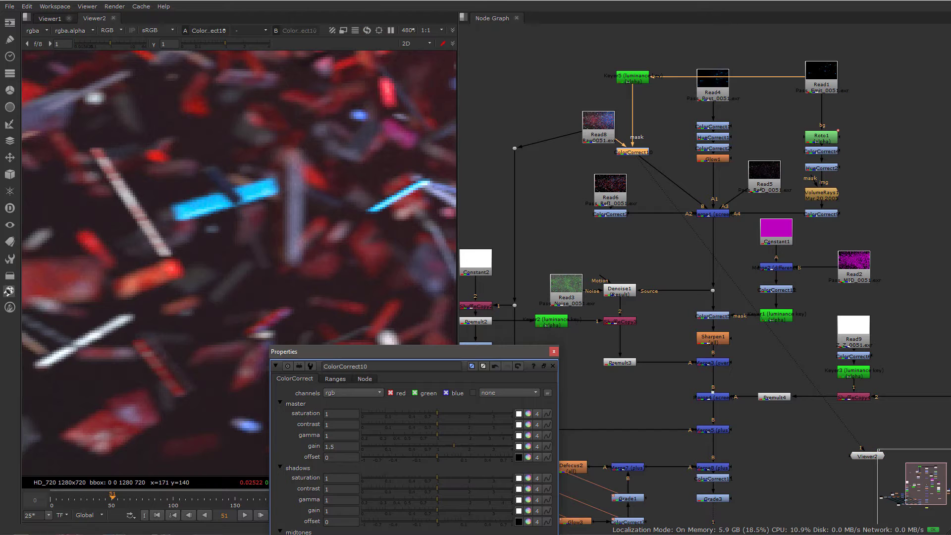
pyautogui.click(867, 456)
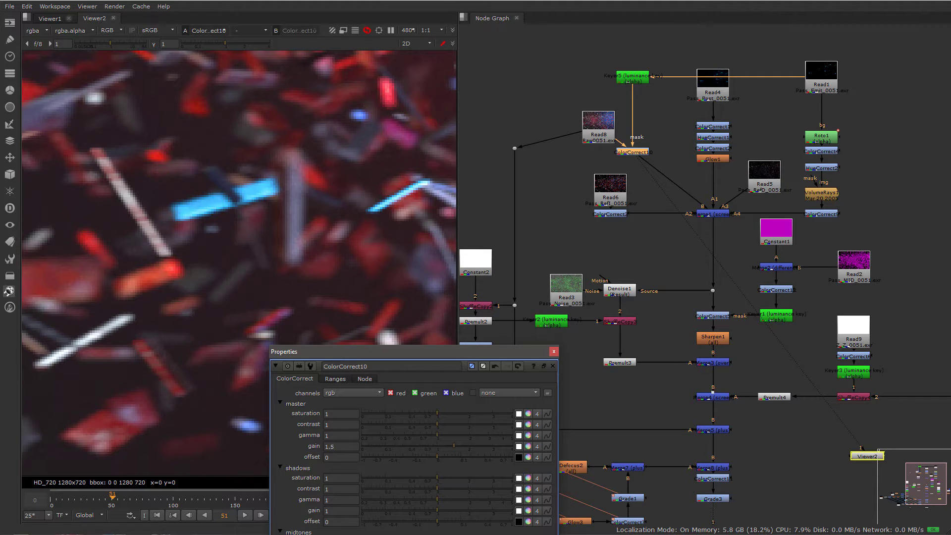
# - Examine the masked ColorCorrect10 output, comparing the bright shards on the image's left side up close and at wider zoom
pyautogui.scroll(-5, 245, 218)
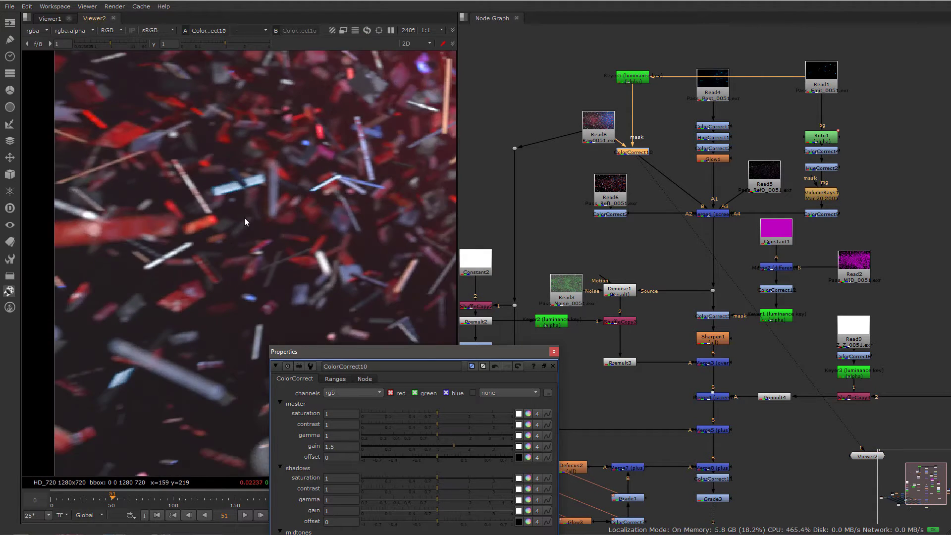
pyautogui.scroll(3, 230, 213)
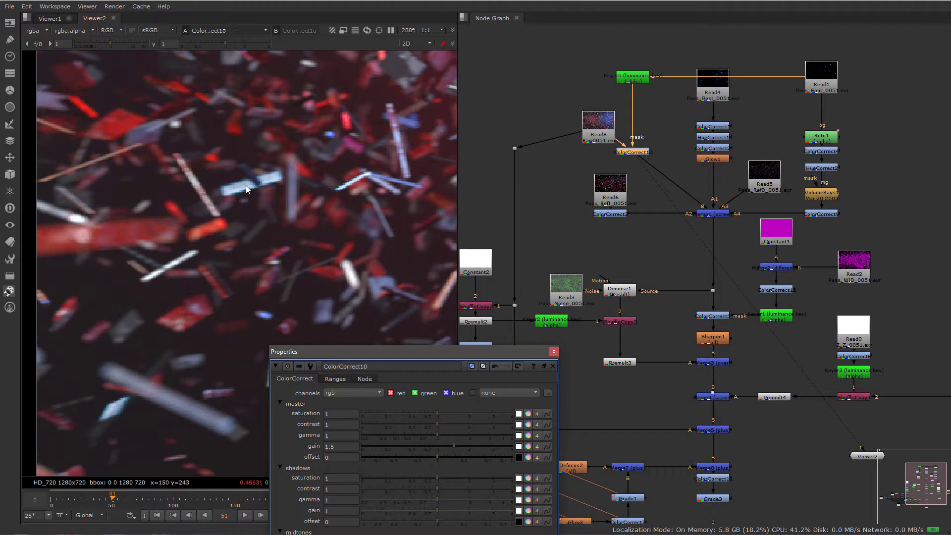
pyautogui.scroll(2, 245, 185)
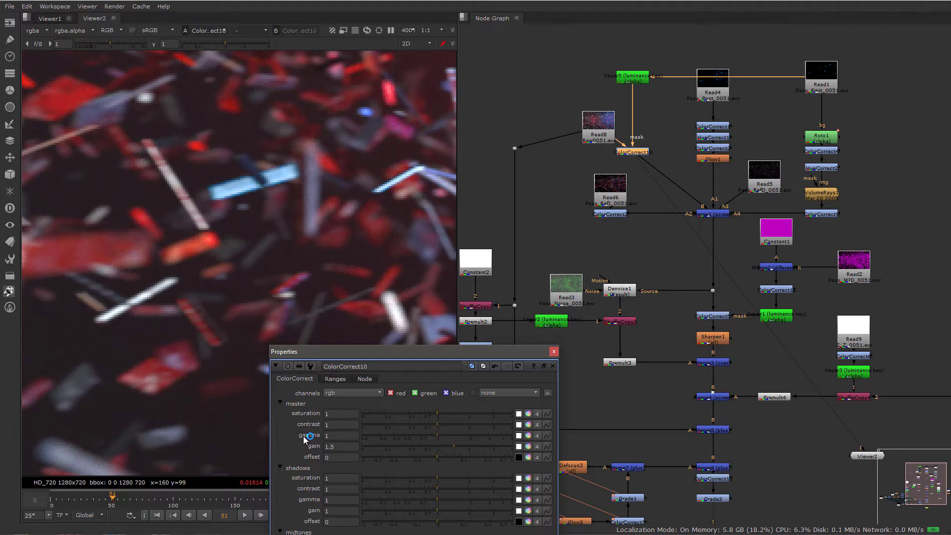
pyautogui.scroll(-2, 169, 310)
pyautogui.scroll(-2, 169, 311)
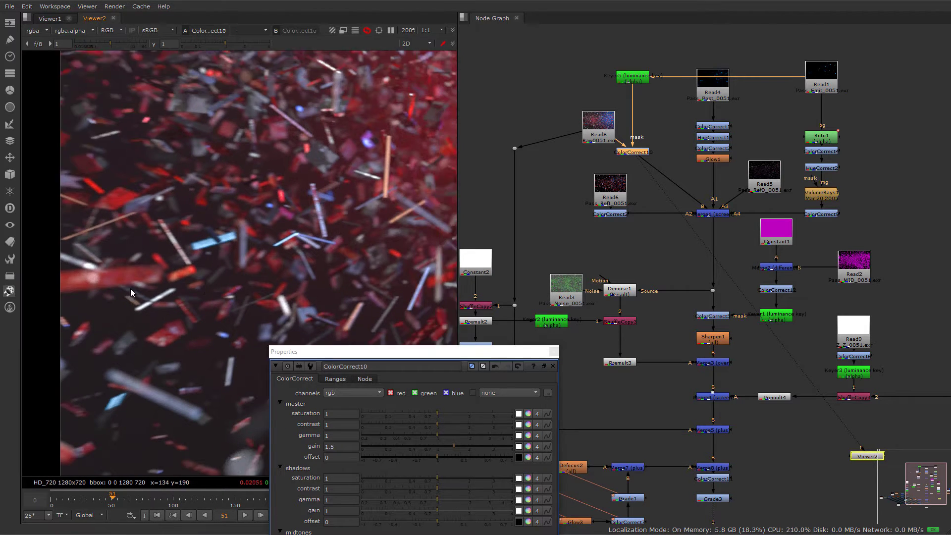
pyautogui.scroll(5, 130, 288)
pyautogui.scroll(3, 641, 60)
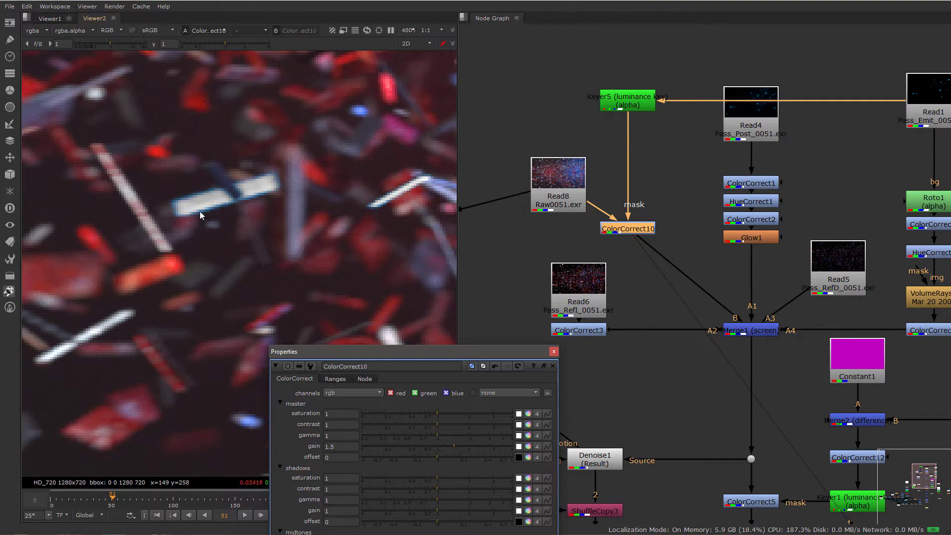
pyautogui.scroll(-5, 238, 240)
pyautogui.scroll(3, 233, 248)
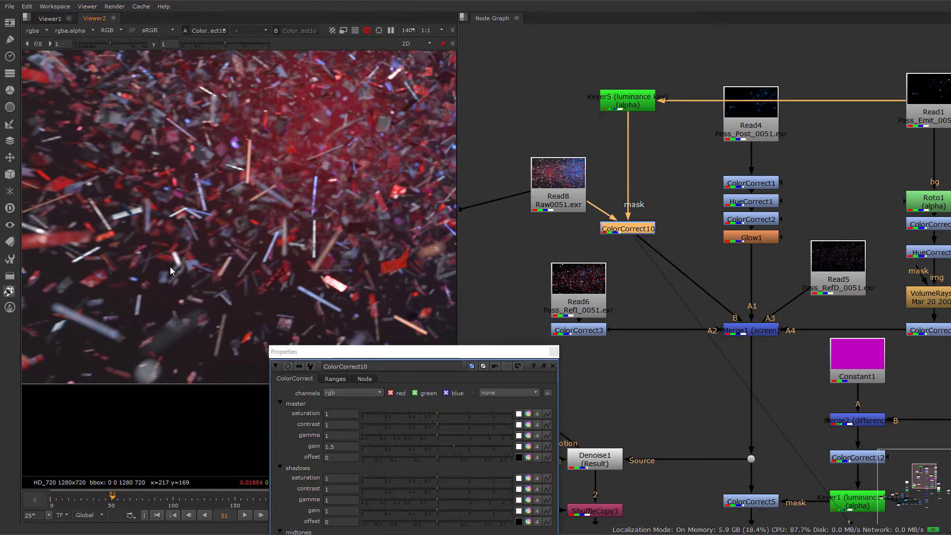
pyautogui.scroll(3, 202, 223)
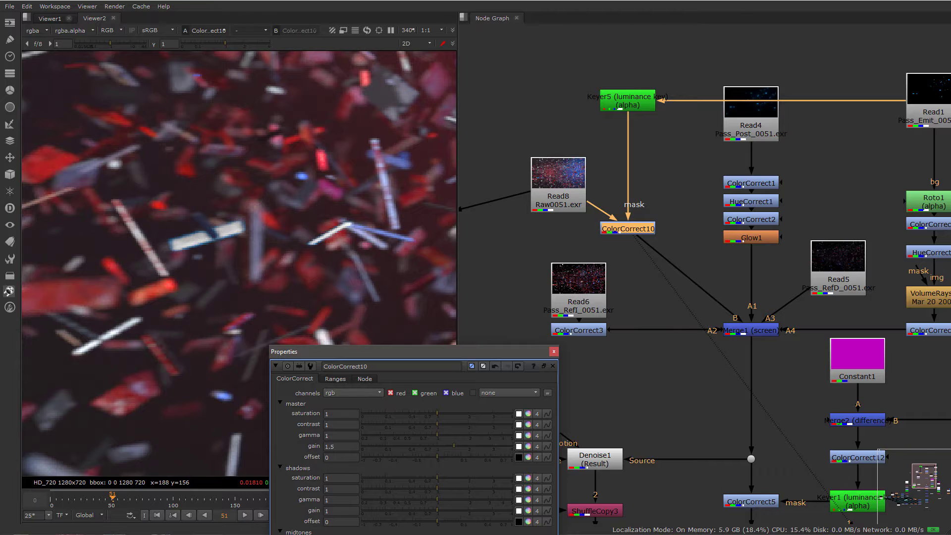
pyautogui.moveTo(219, 274); pyautogui.dragTo(249, 272, button='middle')
pyautogui.scroll(3, 223, 233)
pyautogui.scroll(-3, 271, 229)
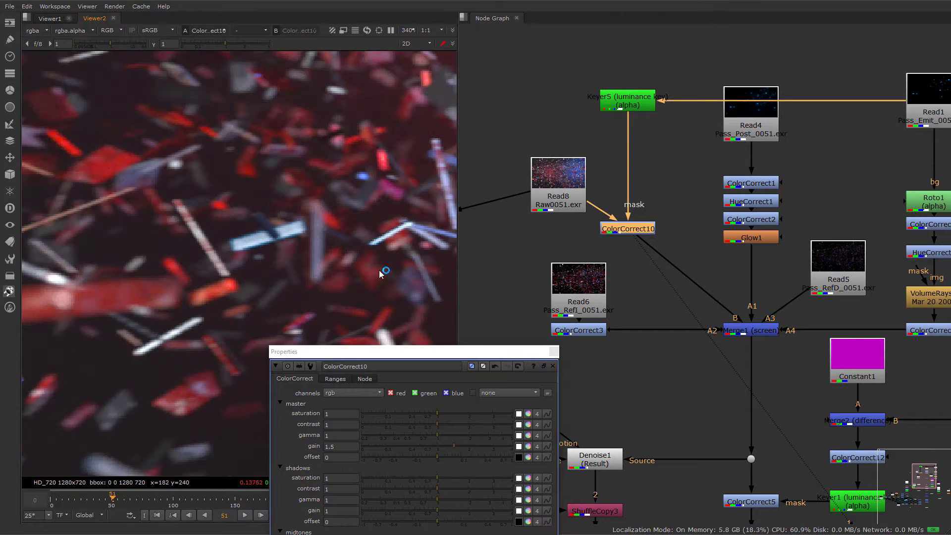
pyautogui.moveTo(385, 272); pyautogui.dragTo(291, 237, button='middle')
# - Show the Merge1 (screen) output in the viewer and inspect the glowing blue shards against the whole frame
pyautogui.click(751, 330)
pyautogui.press('1')
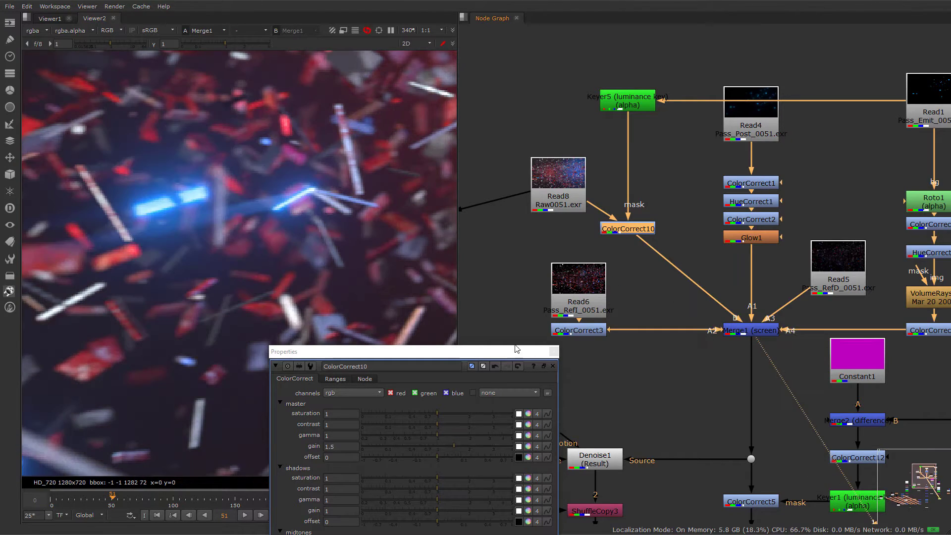
pyautogui.scroll(-4, 223, 217)
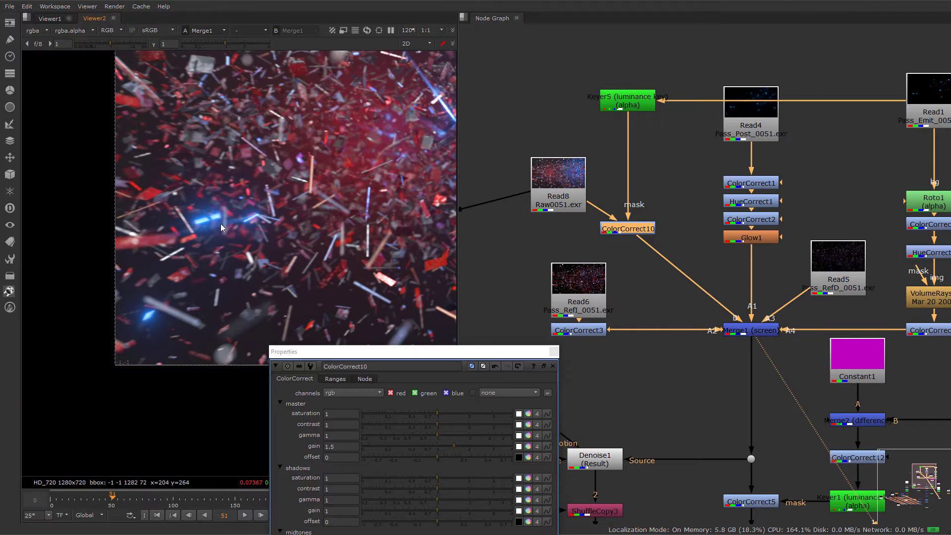
pyautogui.scroll(3, 242, 219)
pyautogui.scroll(3, 271, 193)
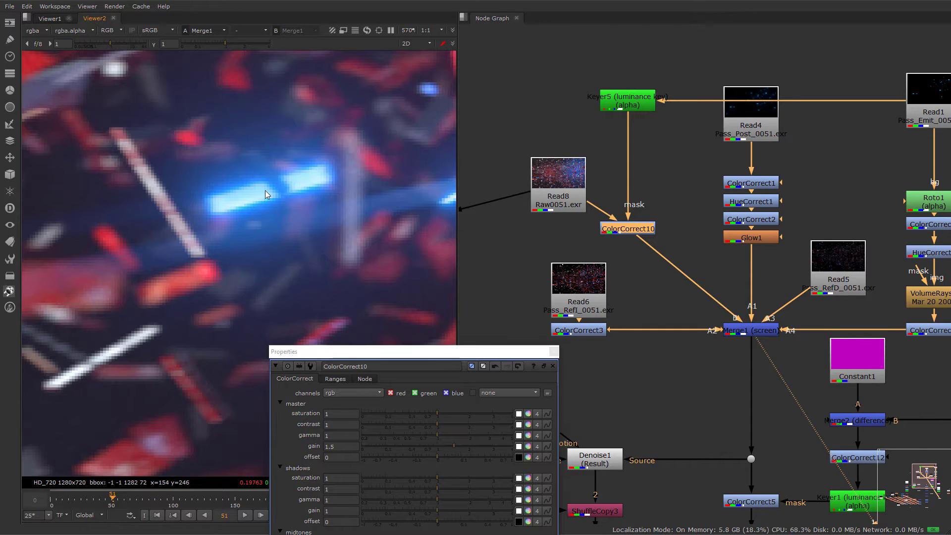
pyautogui.scroll(-8, 232, 198)
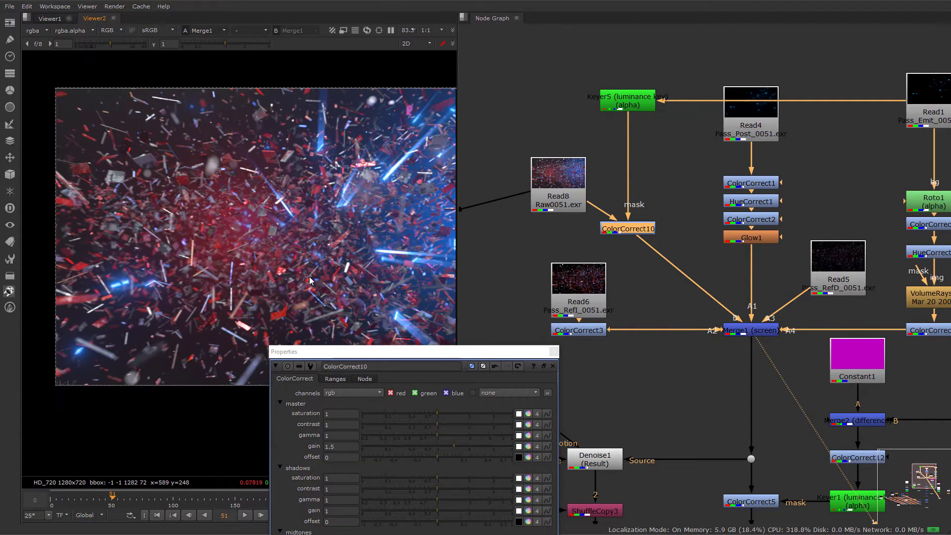
pyautogui.scroll(7, 200, 261)
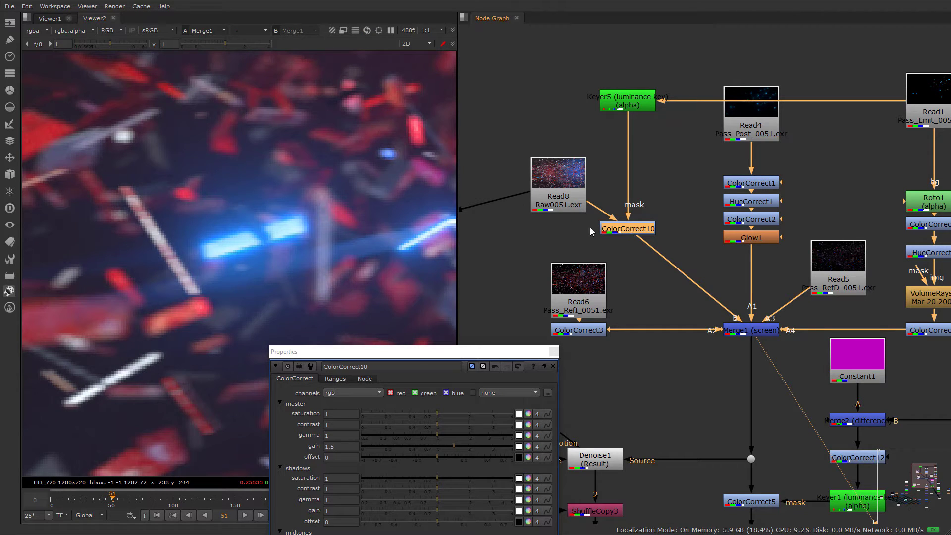
# - Disable ColorCorrect10 and inspect the Merge1 image without its highlight correction
pyautogui.scroll(-3, 239, 278)
pyautogui.press('d')
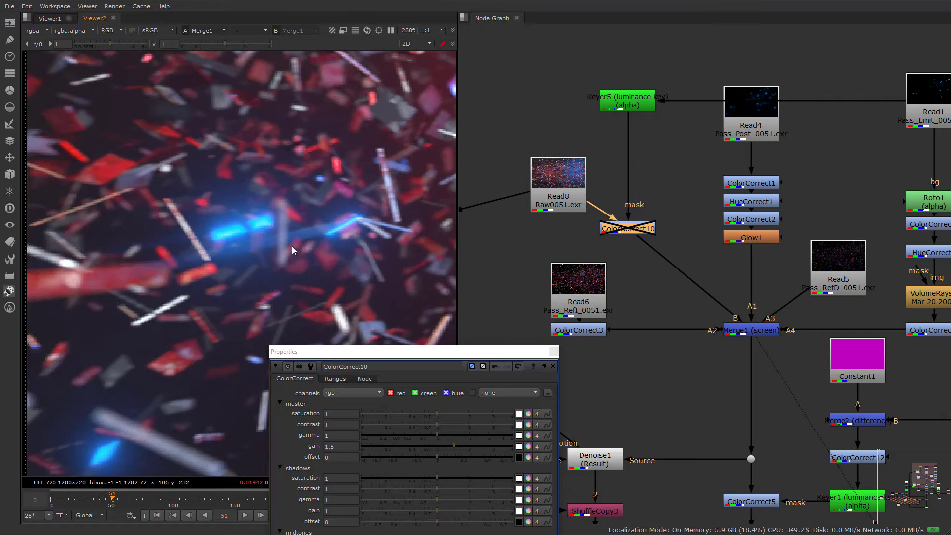
pyautogui.scroll(-5, 257, 236)
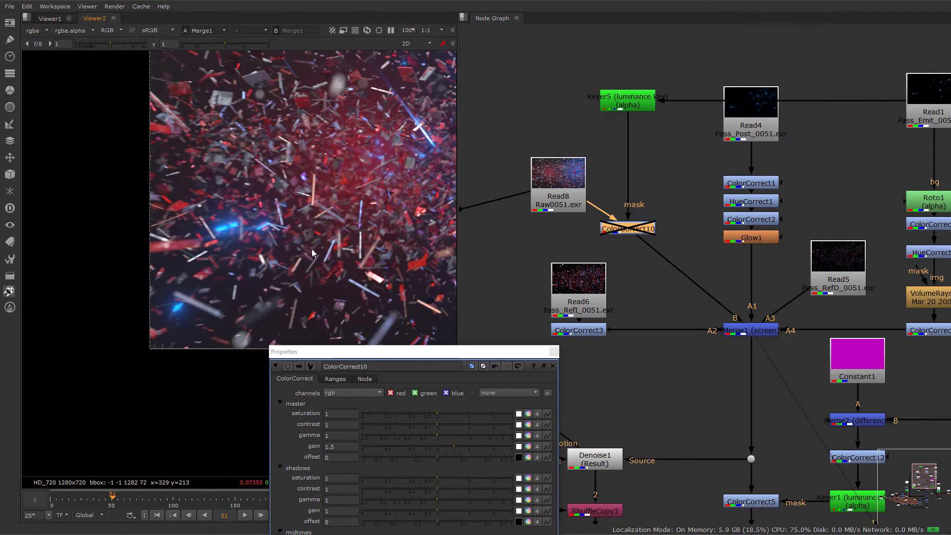
pyautogui.scroll(1, 261, 248)
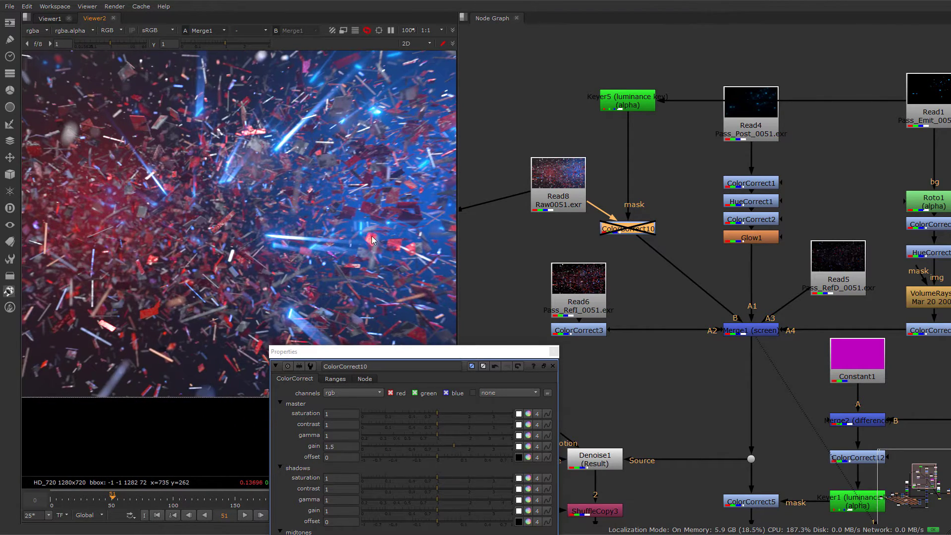
pyautogui.scroll(-1, 328, 199)
pyautogui.scroll(4, 218, 208)
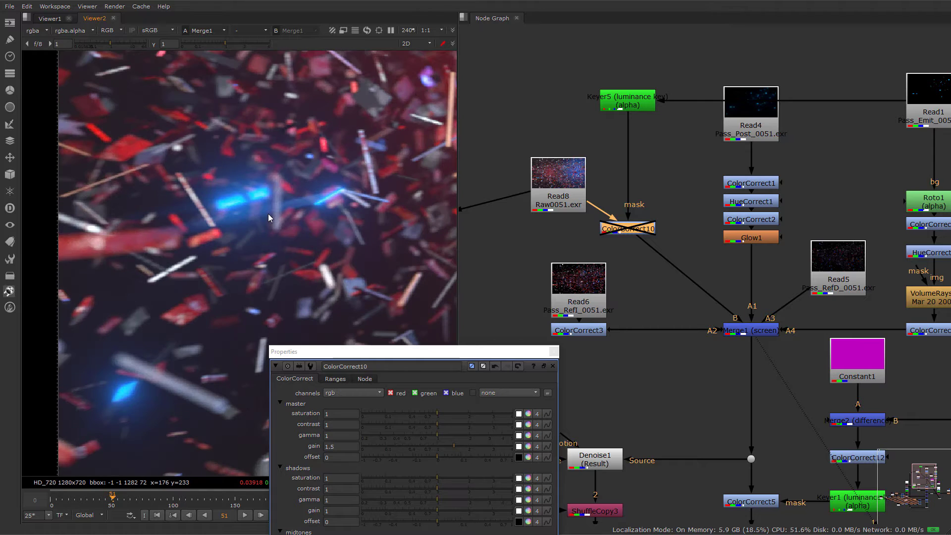
# - Switch ColorCorrect10 on and off repeatedly to compare its effect on the glowing shards at the image's left side
pyautogui.press('d')
pyautogui.press('d')
pyautogui.press('d')
pyautogui.press('d')
pyautogui.press('d')
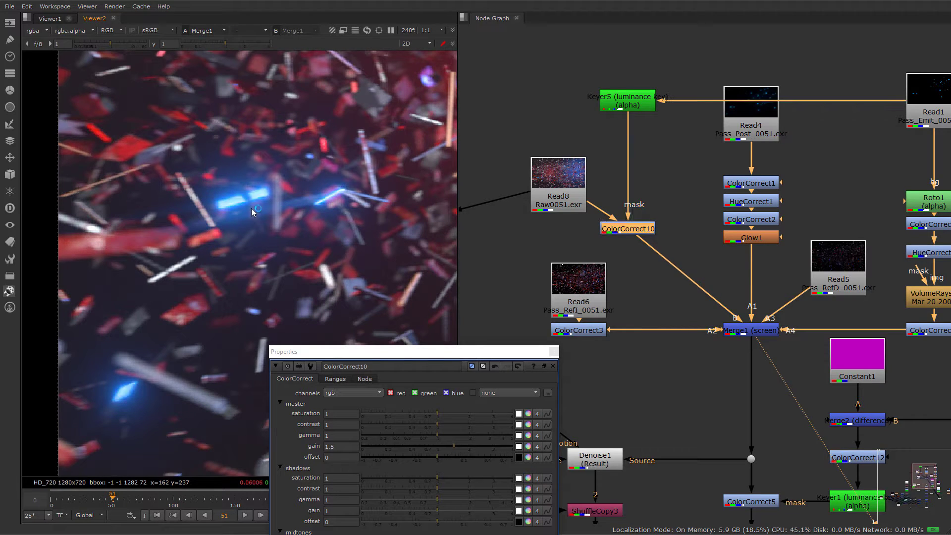
pyautogui.press('d')
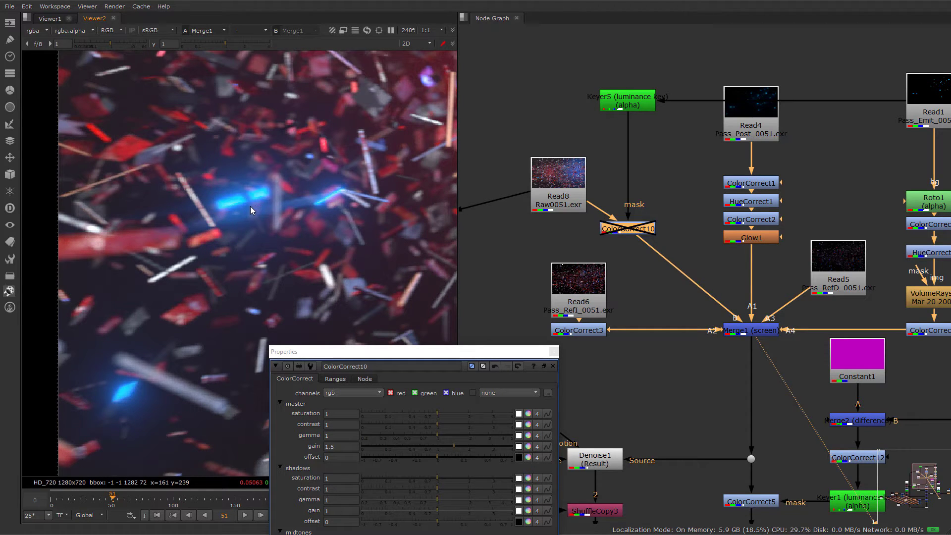
pyautogui.press('d')
# - Compare the blue highlights on the image's right side with ColorCorrect10 disabled and enabled, leaving the node enabled
pyautogui.scroll(-5, 203, 192)
pyautogui.scroll(6, 237, 222)
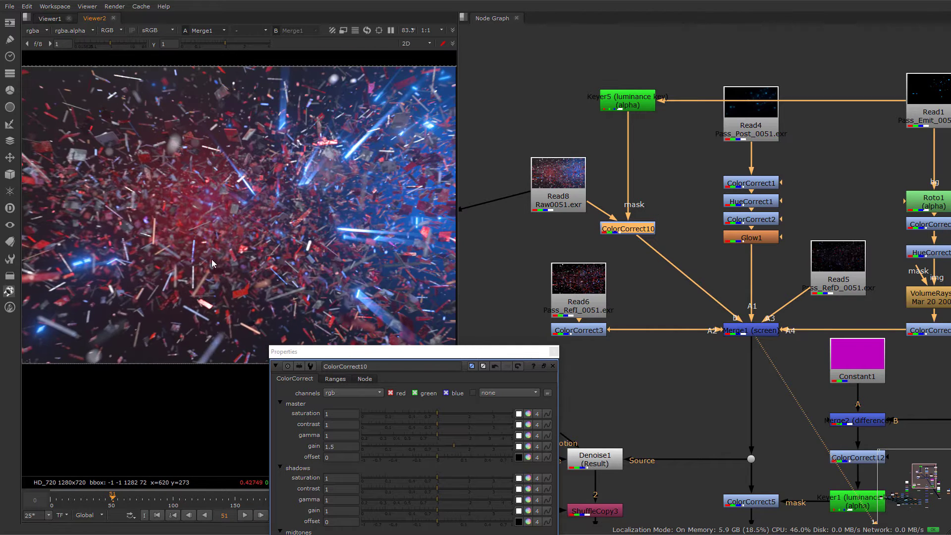
pyautogui.scroll(3, 253, 196)
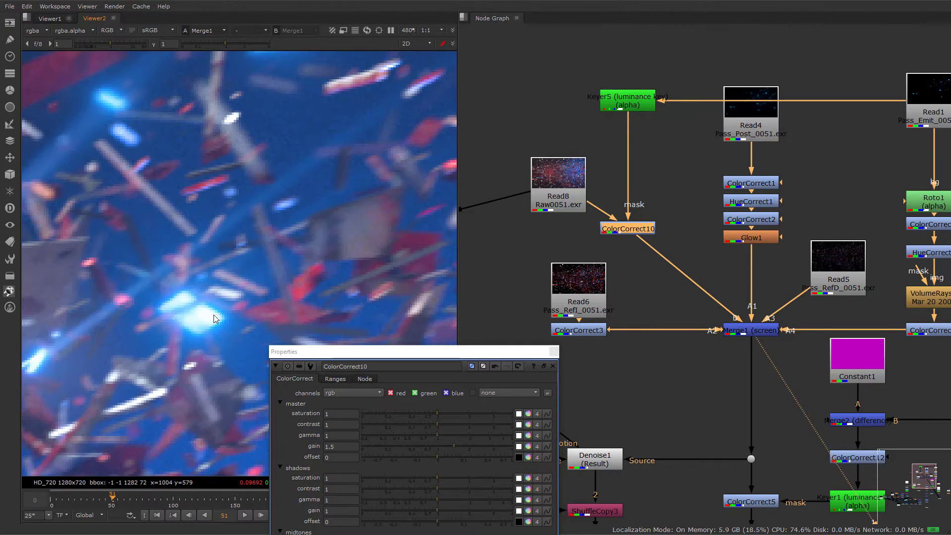
pyautogui.press('d')
pyautogui.press('d')
pyautogui.scroll(-8, 216, 337)
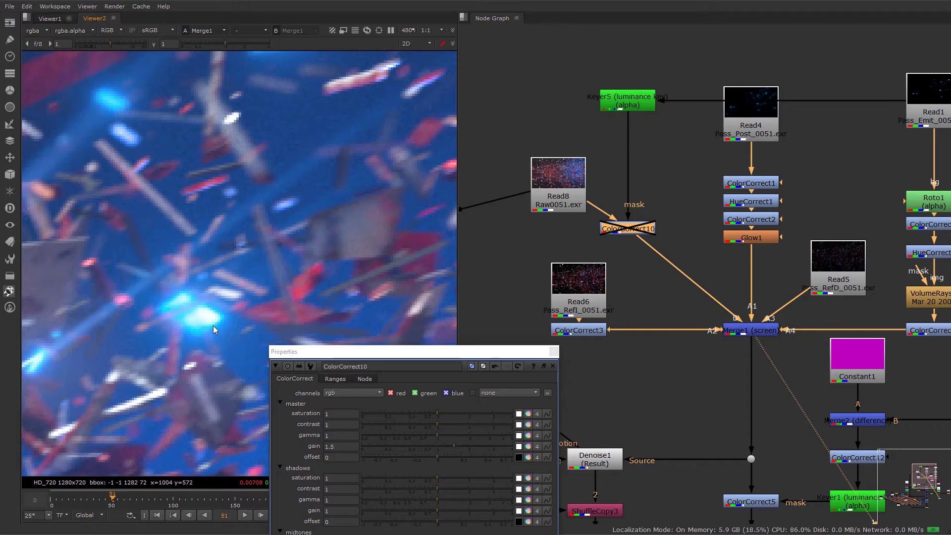
pyautogui.scroll(4, 420, 218)
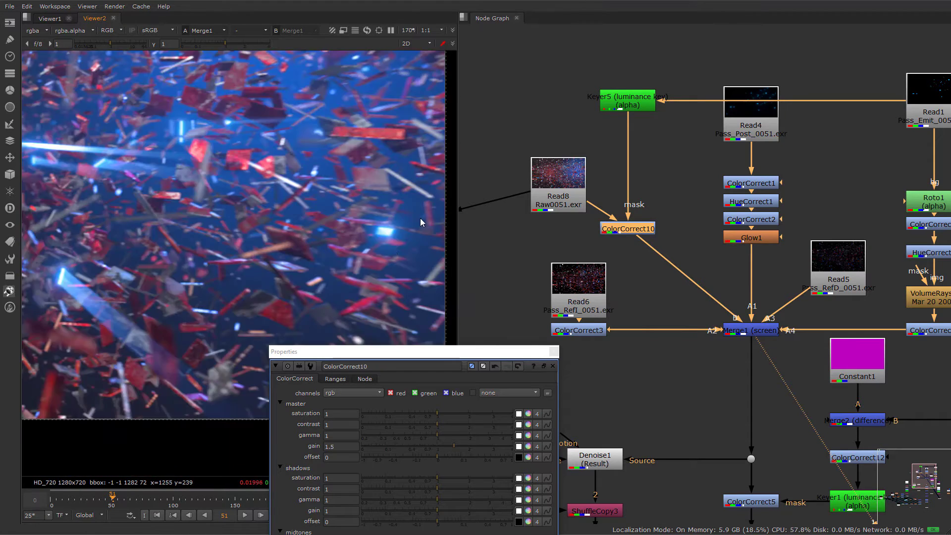
pyautogui.press('d')
pyautogui.press('d')
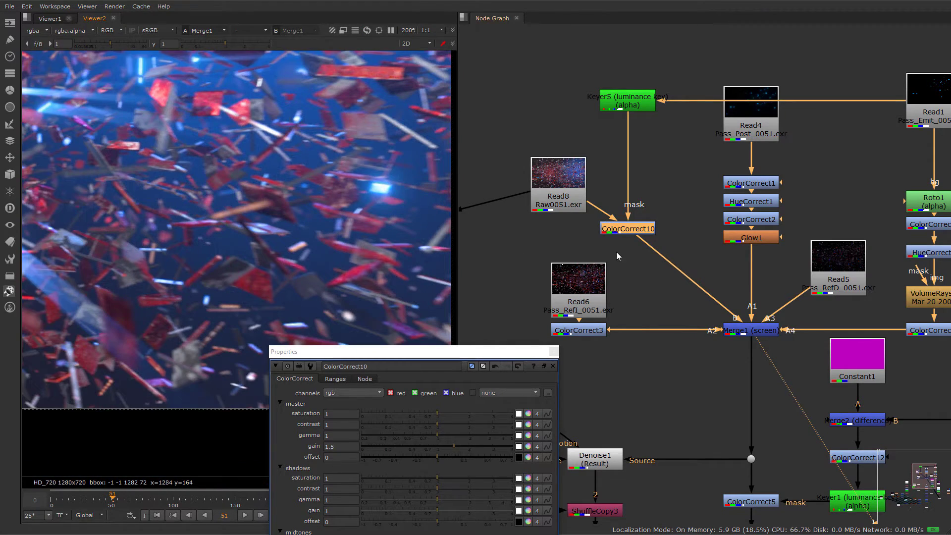
# - Compare the Grade3 output at the end of the main branch with the ColorCorrect10 output in the viewer
pyautogui.scroll(-6, 616, 252)
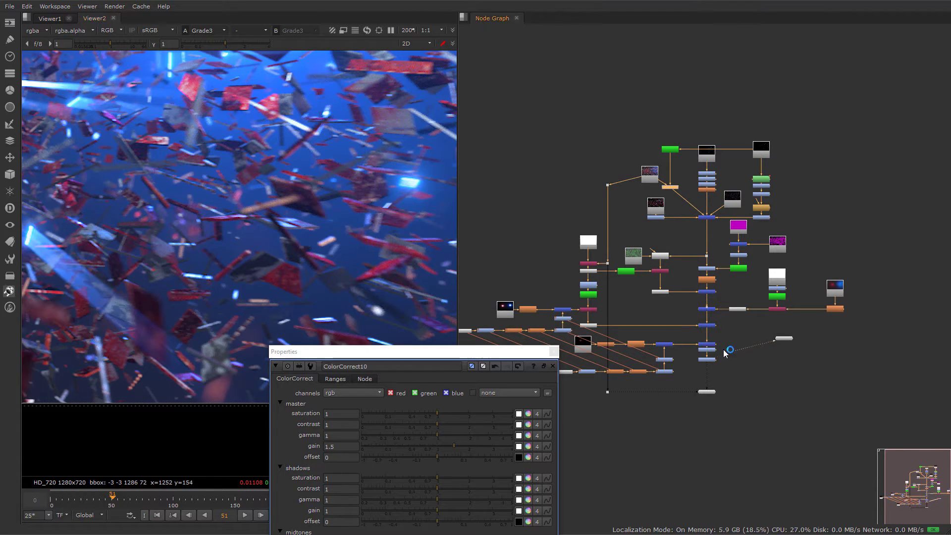
pyautogui.moveTo(720, 351); pyautogui.dragTo(672, 190)
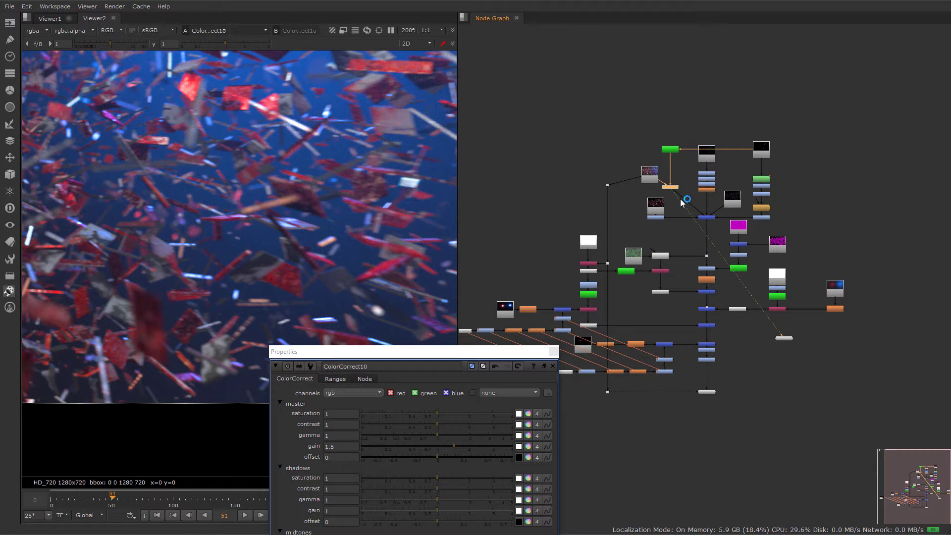
pyautogui.click(711, 361)
pyautogui.press('1')
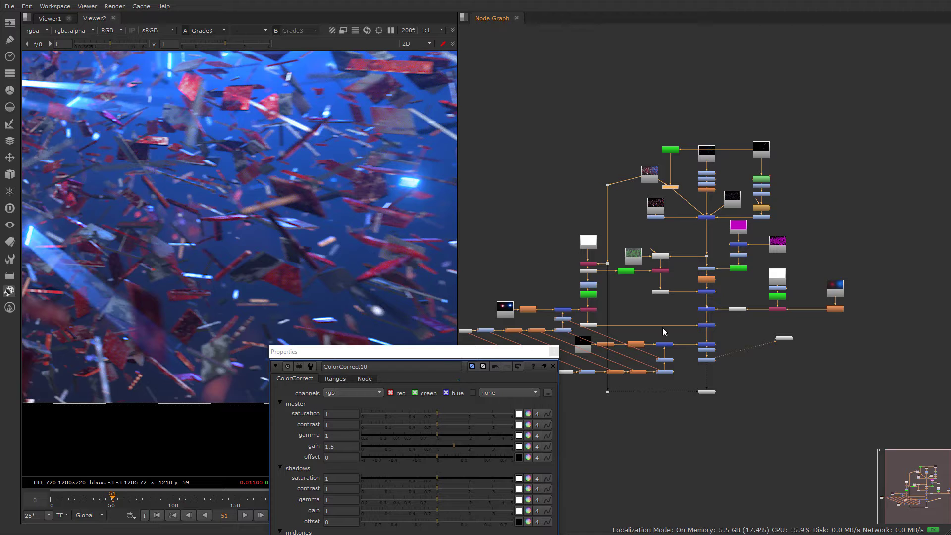
# - Step through the nodes of the main branch and show the Merge3 output in the viewer at closer zoom
pyautogui.click(708, 310)
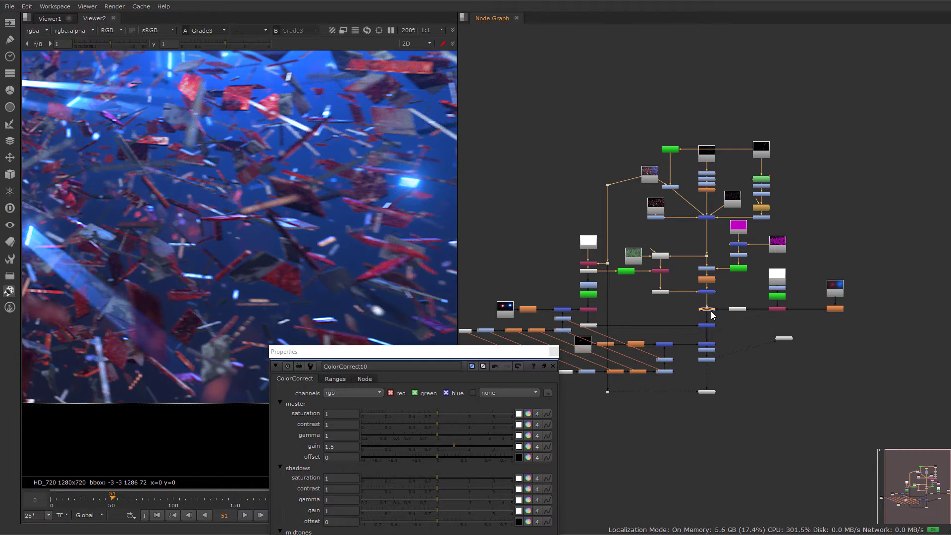
pyautogui.moveTo(721, 356); pyautogui.dragTo(706, 295)
pyautogui.scroll(2, 317, 239)
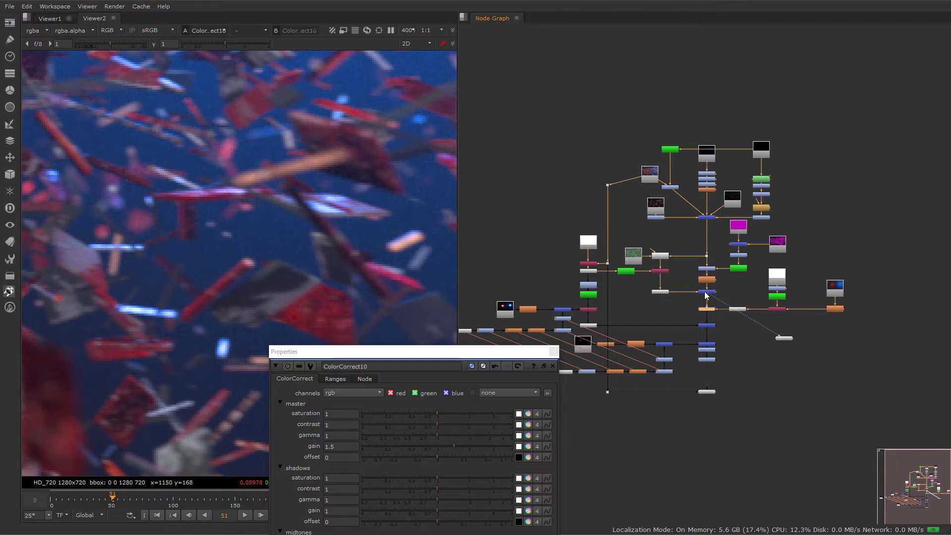
pyautogui.scroll(3, 690, 293)
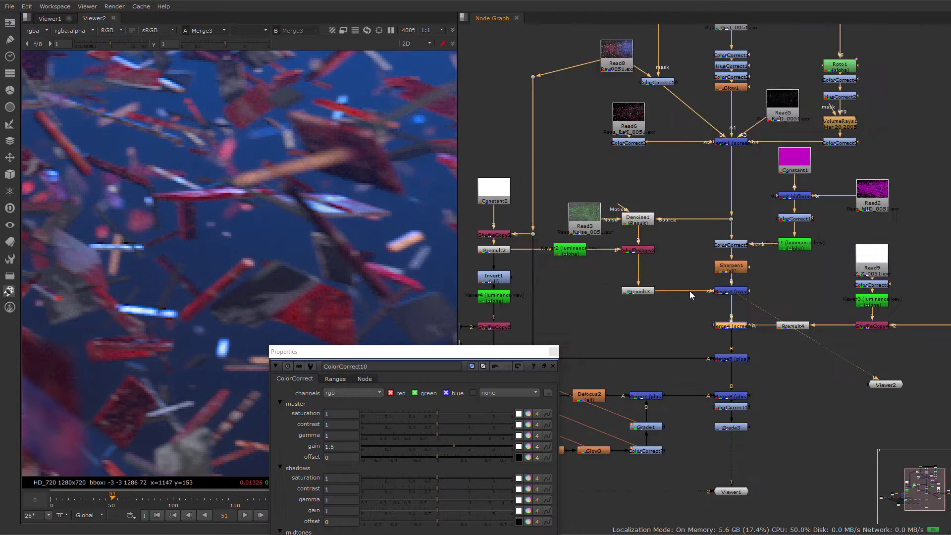
pyautogui.moveTo(747, 301)
pyautogui.mouseDown()
pyautogui.moveTo(718, 183)
pyautogui.moveTo(722, 143)
pyautogui.moveTo(762, 283)
pyautogui.moveTo(736, 296)
pyautogui.mouseUp()
# - Disable and re-enable the Sharpen1 node to compare its effect on the Merge3 image
pyautogui.click(732, 268)
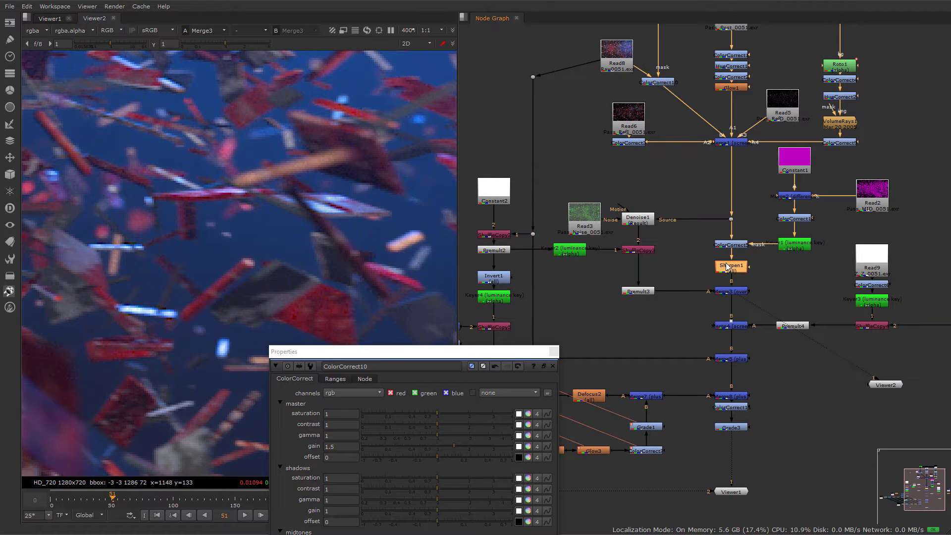
pyautogui.press('d')
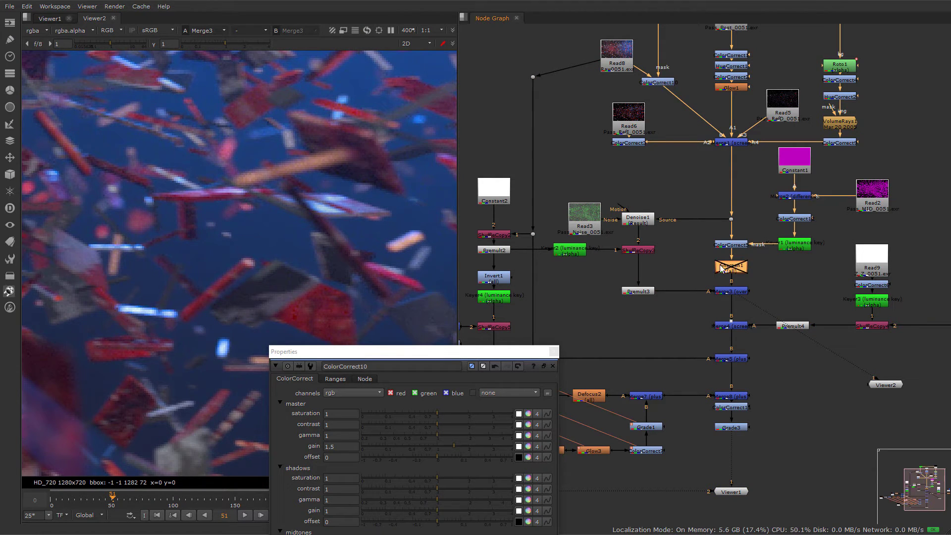
pyautogui.press('d')
# - Set the Sharpen1 node's size to 1
pyautogui.doubleClick(732, 268)
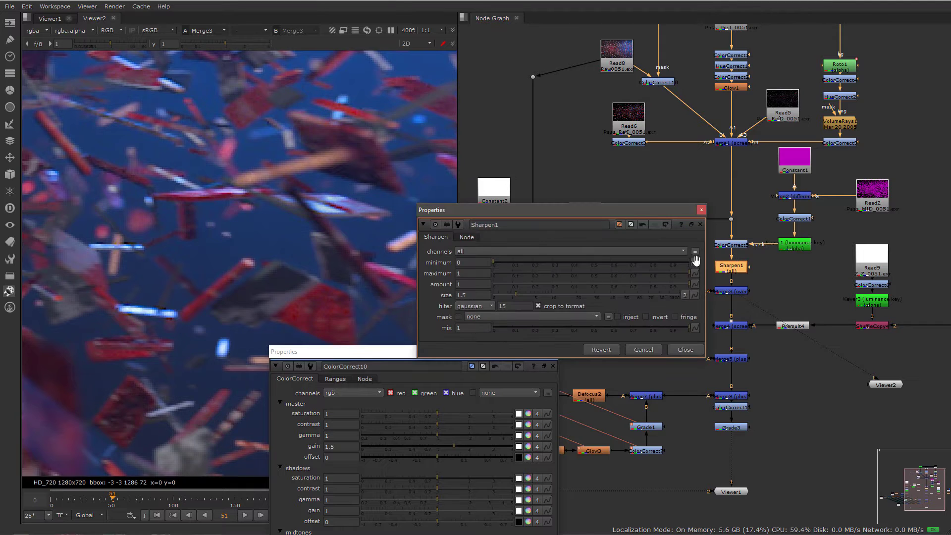
pyautogui.moveTo(475, 295); pyautogui.dragTo(349, 293)
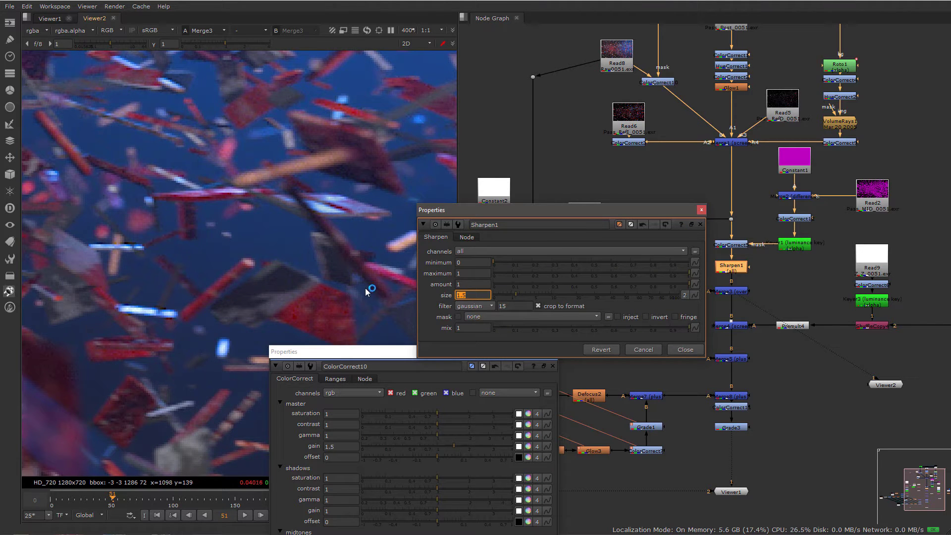
pyautogui.write('1')
pyautogui.press('Return')
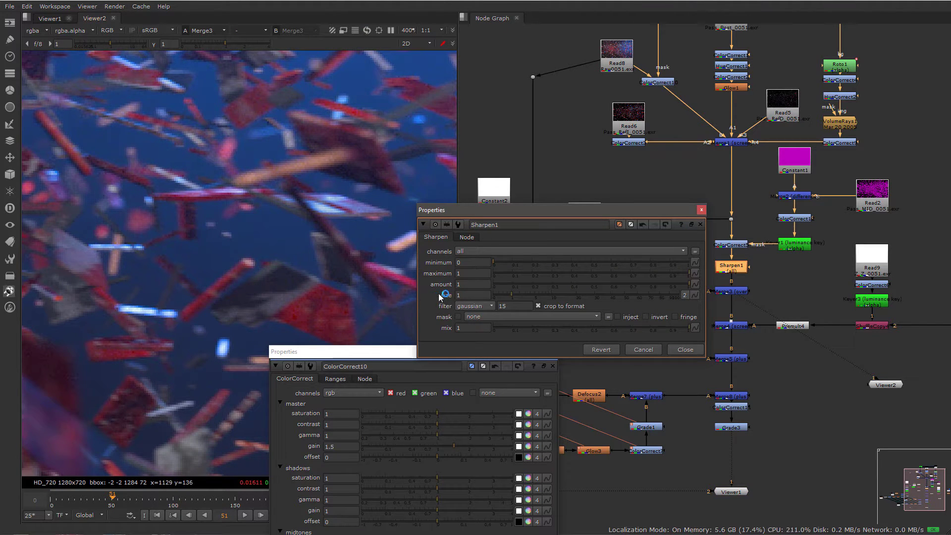
# - Close the Sharpen1 properties, then disable and re-enable the node to judge its updated sharpening on the Merge3 image
pyautogui.hotkey('shift', 'Tab')
pyautogui.click(701, 209)
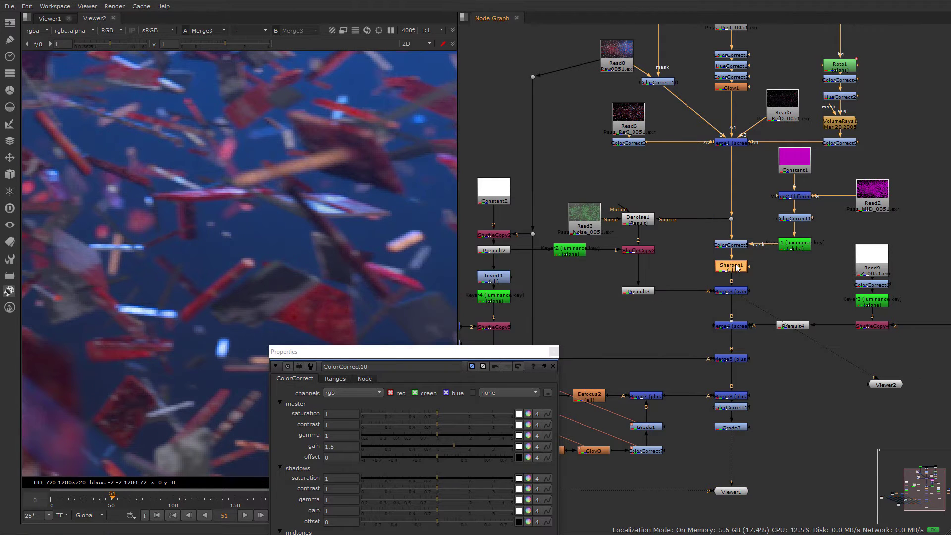
pyautogui.press('d')
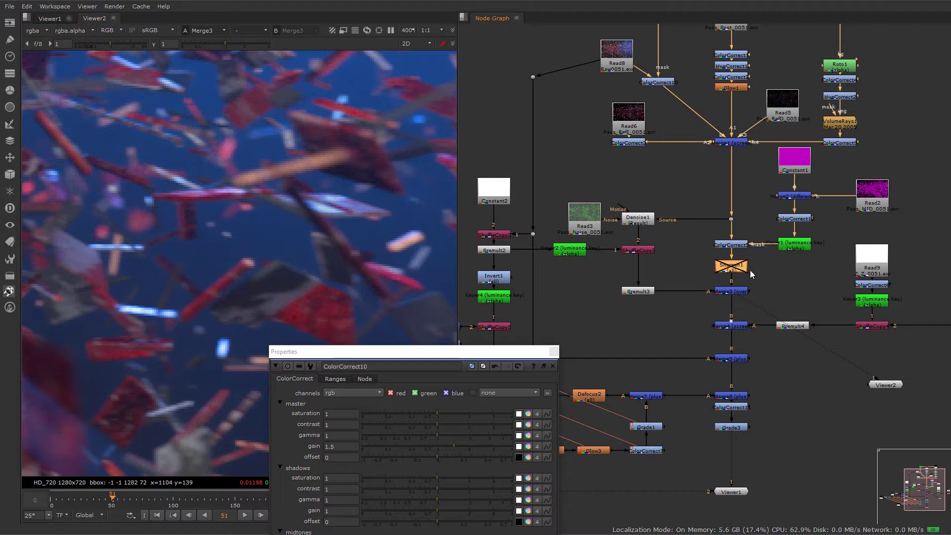
pyautogui.press('d')
pyautogui.moveTo(750, 289); pyautogui.dragTo(757, 282, button='middle')
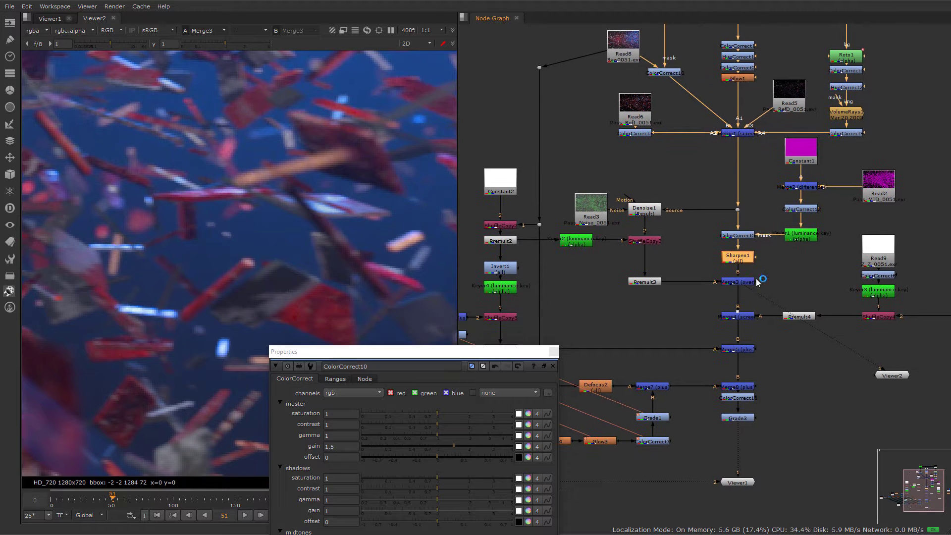
pyautogui.moveTo(754, 289)
pyautogui.mouseDown()
pyautogui.moveTo(740, 134)
pyautogui.moveTo(751, 198)
pyautogui.moveTo(741, 282)
pyautogui.mouseUp()
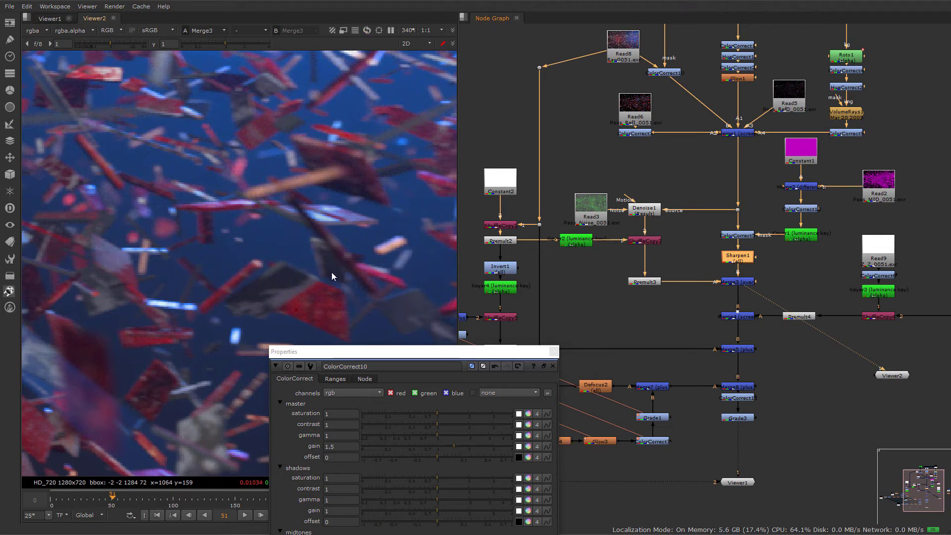
# - Show the Merge1 output in Viewer2 and set up an under wipe comparison against Merge3
pyautogui.click(745, 135)
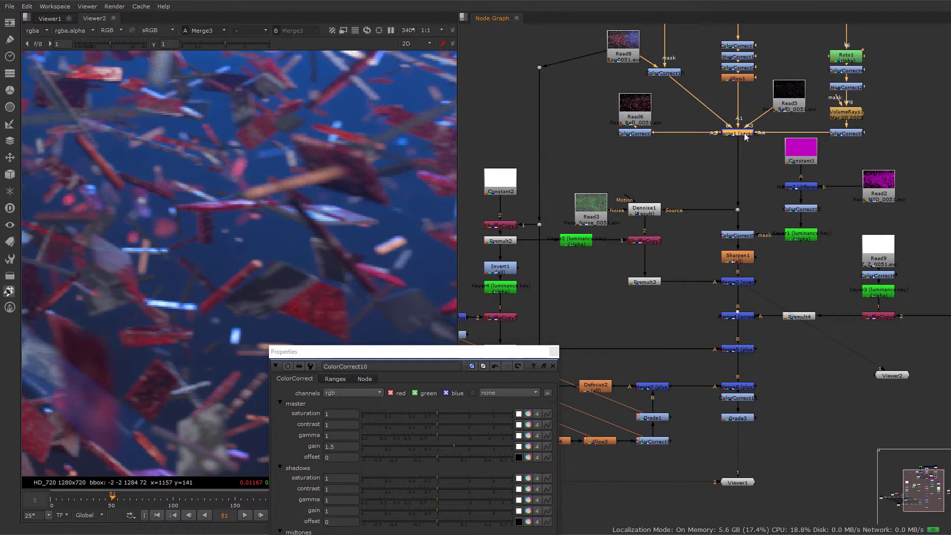
pyautogui.press('2')
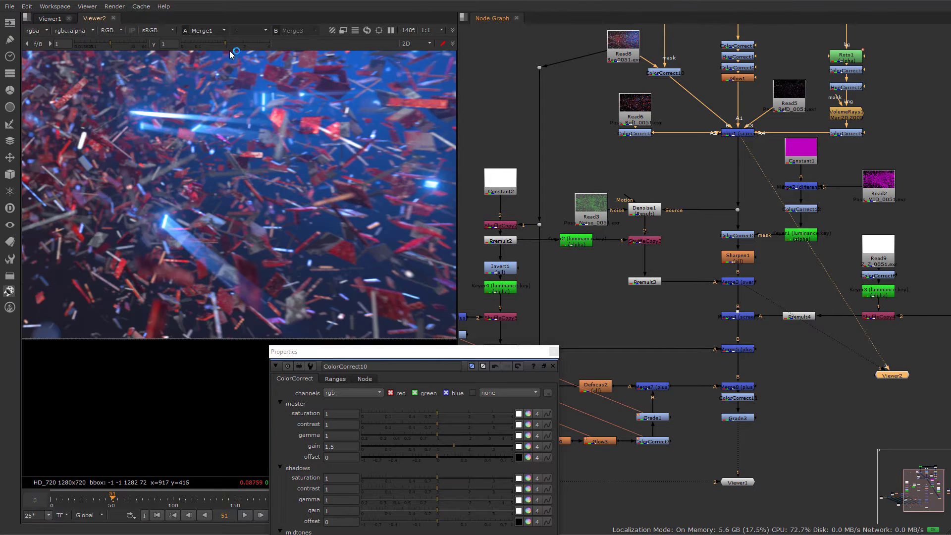
pyautogui.click(250, 30)
pyautogui.click(260, 62)
pyautogui.scroll(-3, 231, 189)
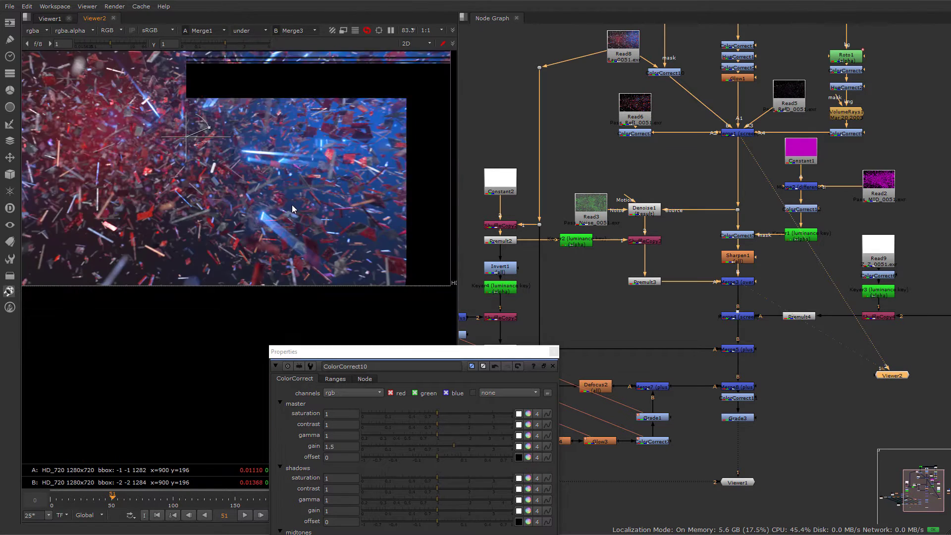
# - Sweep the wipe across enlarged areas of the debris to compare Merge1 with Merge3
pyautogui.scroll(7, 171, 143)
pyautogui.moveTo(217, 127); pyautogui.dragTo(416, 144)
pyautogui.moveTo(427, 168); pyautogui.dragTo(204, 166, button='middle')
pyautogui.moveTo(192, 141); pyautogui.dragTo(439, 145)
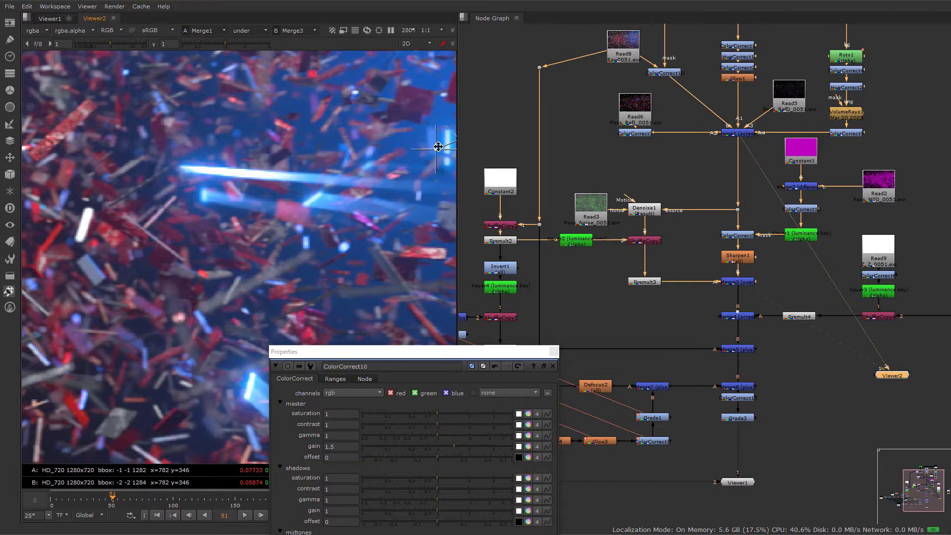
pyautogui.moveTo(380, 196); pyautogui.dragTo(170, 184, button='middle')
pyautogui.moveTo(227, 136); pyautogui.dragTo(436, 145)
pyautogui.moveTo(436, 145); pyautogui.dragTo(241, 142, button='middle')
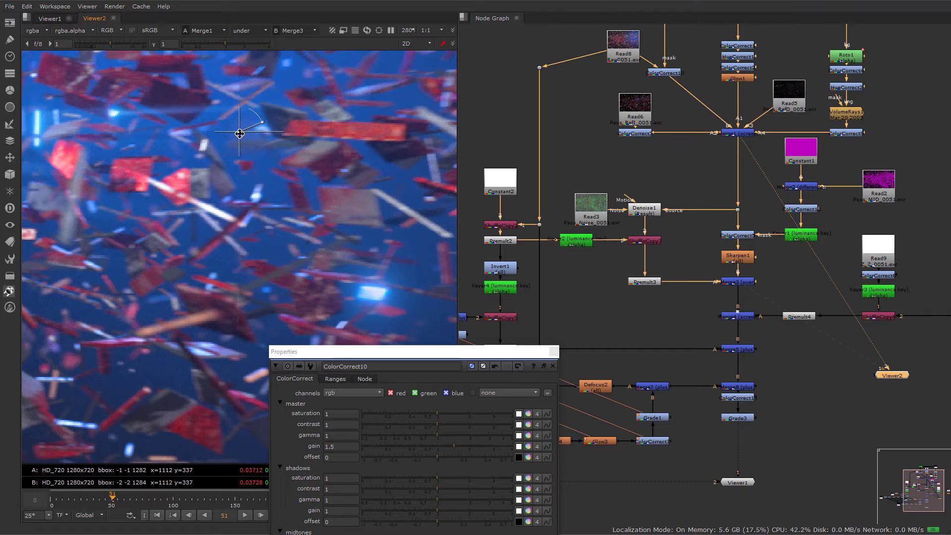
pyautogui.moveTo(240, 134); pyautogui.dragTo(374, 157)
pyautogui.moveTo(374, 157); pyautogui.dragTo(117, 158, button='middle')
pyautogui.moveTo(203, 195); pyautogui.dragTo(342, 134, button='middle')
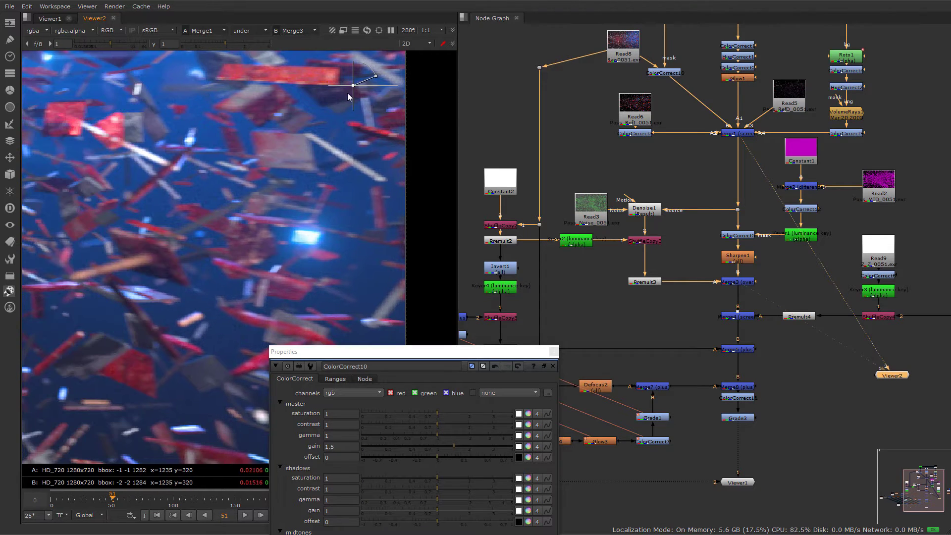
pyautogui.moveTo(350, 86)
pyautogui.mouseDown()
pyautogui.moveTo(70, 89)
pyautogui.moveTo(352, 87)
pyautogui.mouseUp()
pyautogui.moveTo(162, 91); pyautogui.dragTo(104, 112)
pyautogui.moveTo(129, 167); pyautogui.dragTo(305, 169, button='middle')
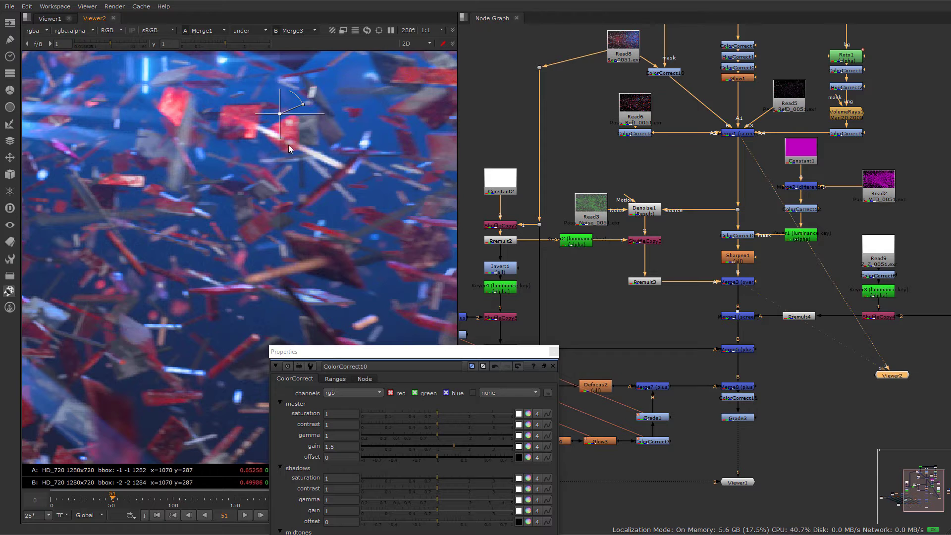
pyautogui.moveTo(281, 113); pyautogui.dragTo(174, 138)
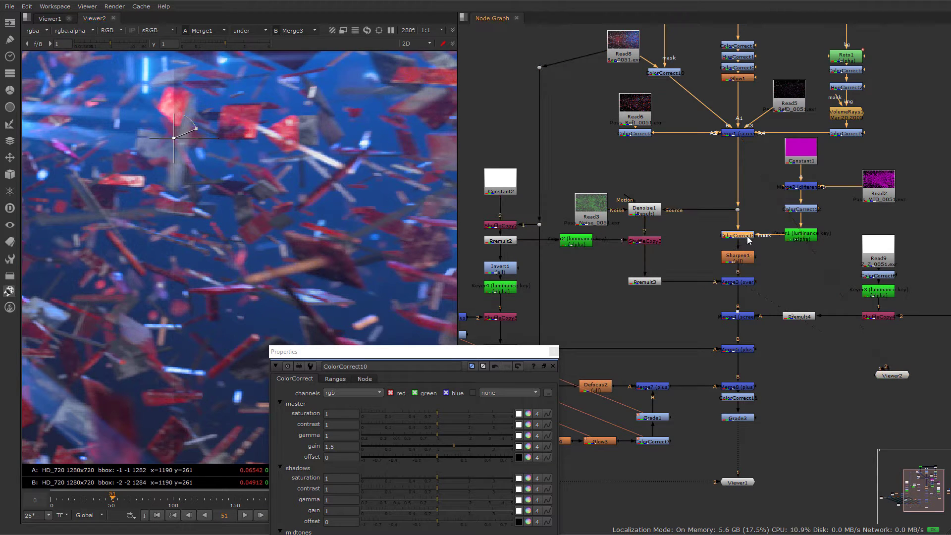
# - Disable and re-enable the masked color correction above Sharpen1, moving the wipe to compare its effect on the debris
pyautogui.press('d')
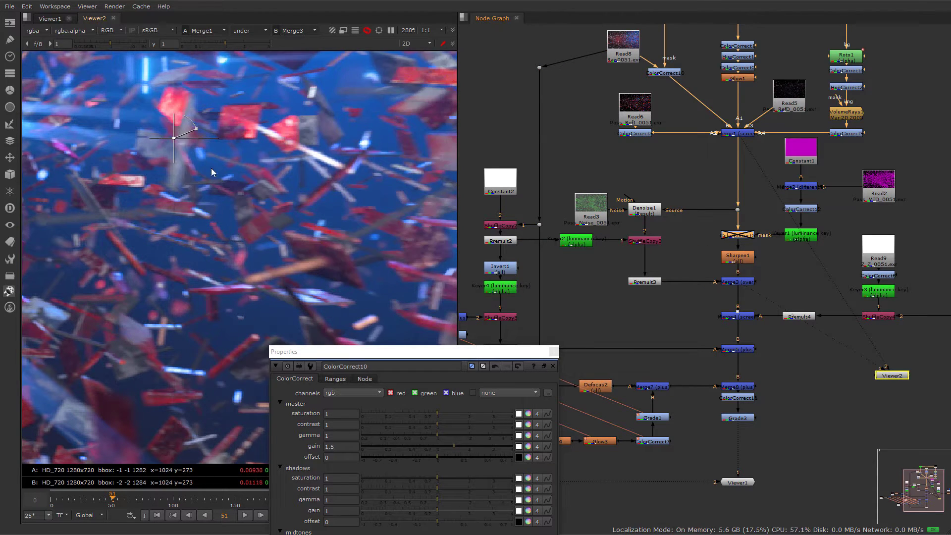
pyautogui.moveTo(192, 138); pyautogui.dragTo(398, 231)
pyautogui.click(738, 235)
pyautogui.press('d')
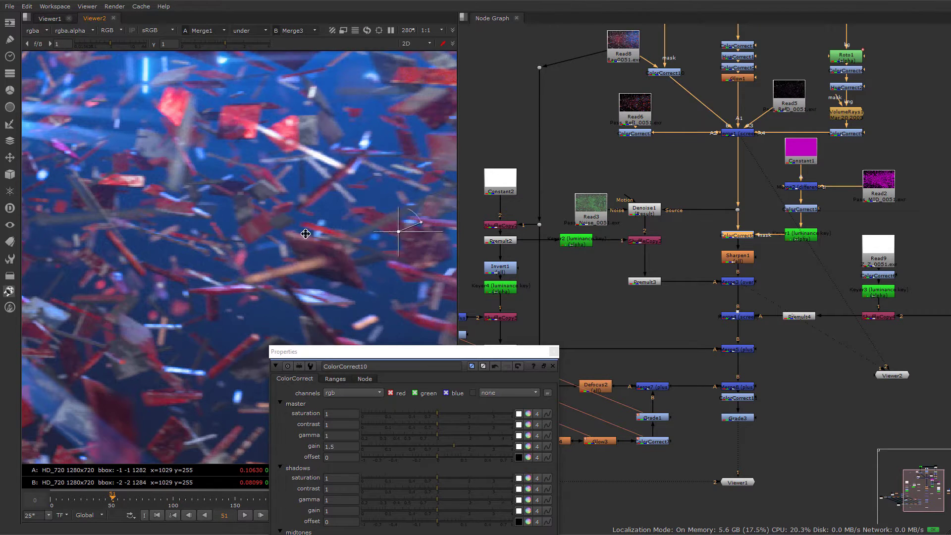
pyautogui.moveTo(305, 234); pyautogui.dragTo(255, 236)
# - Check the Read2 node's properties, clear the floating panels away and show the Read2 ID pass in Viewer2
pyautogui.doubleClick(886, 189)
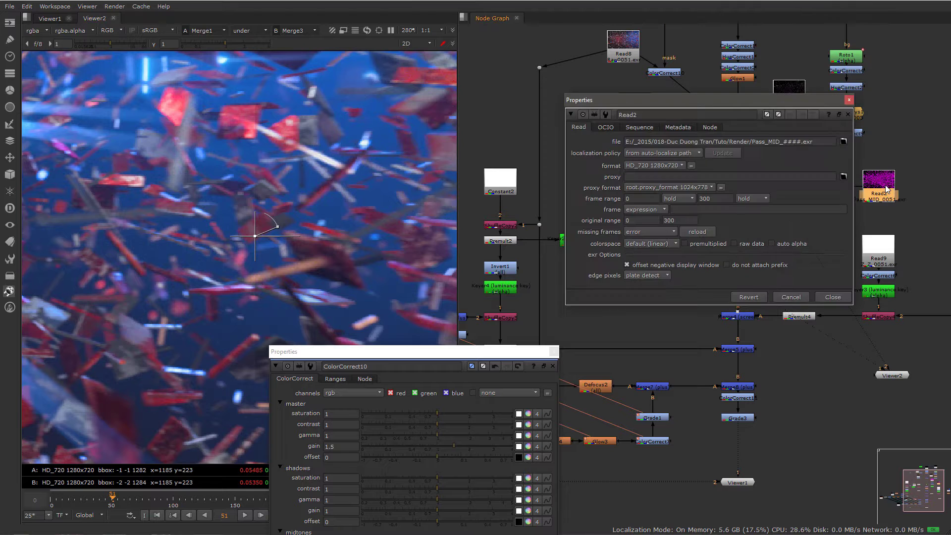
pyautogui.click(848, 100)
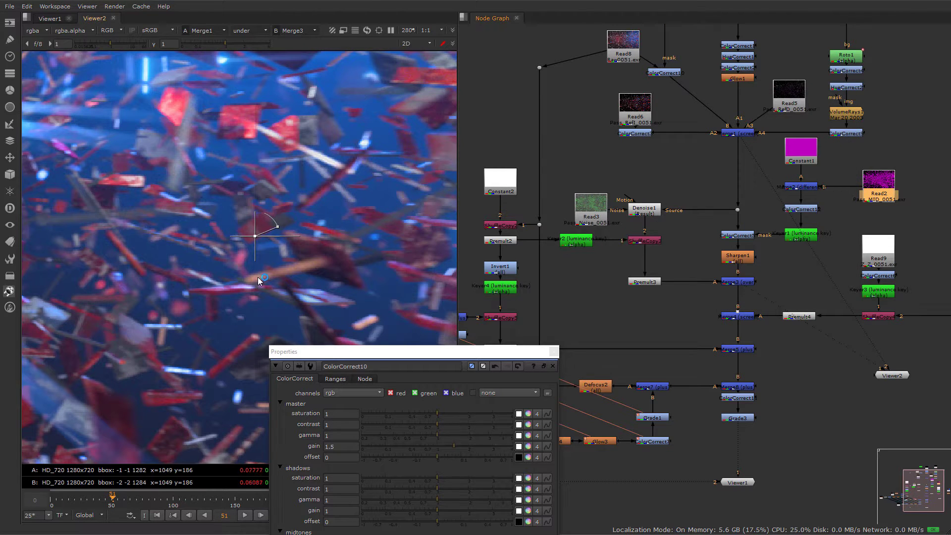
pyautogui.moveTo(532, 352); pyautogui.dragTo(584, 522)
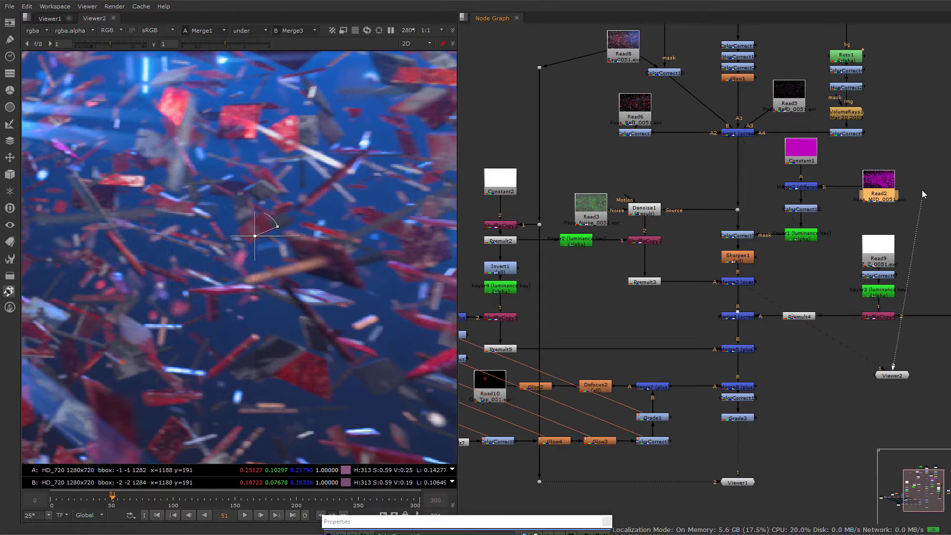
pyautogui.press('1')
pyautogui.scroll(-5, 319, 256)
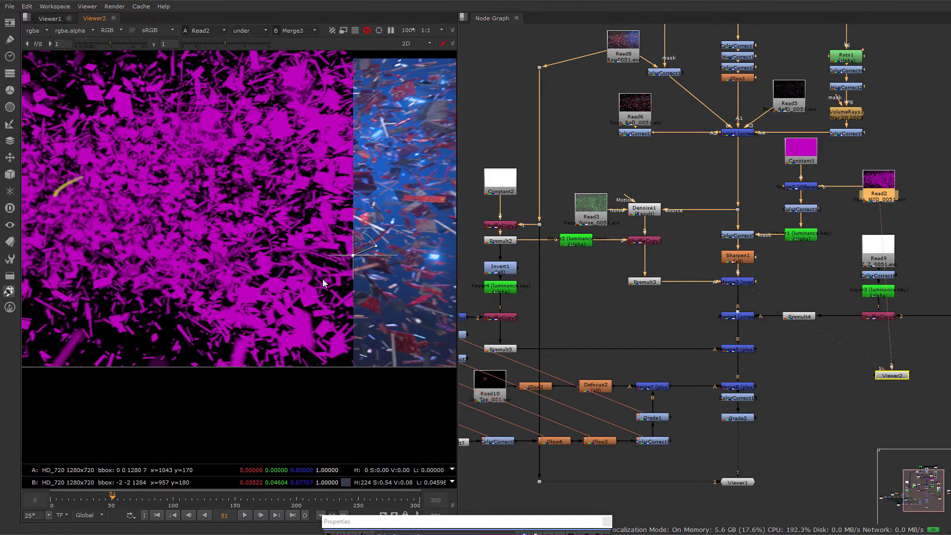
# - Examine the Read2 ID pass at frames 24, 72, 153 and 224, looking closely at the shield logo
pyautogui.moveTo(80, 499); pyautogui.dragTo(60, 503)
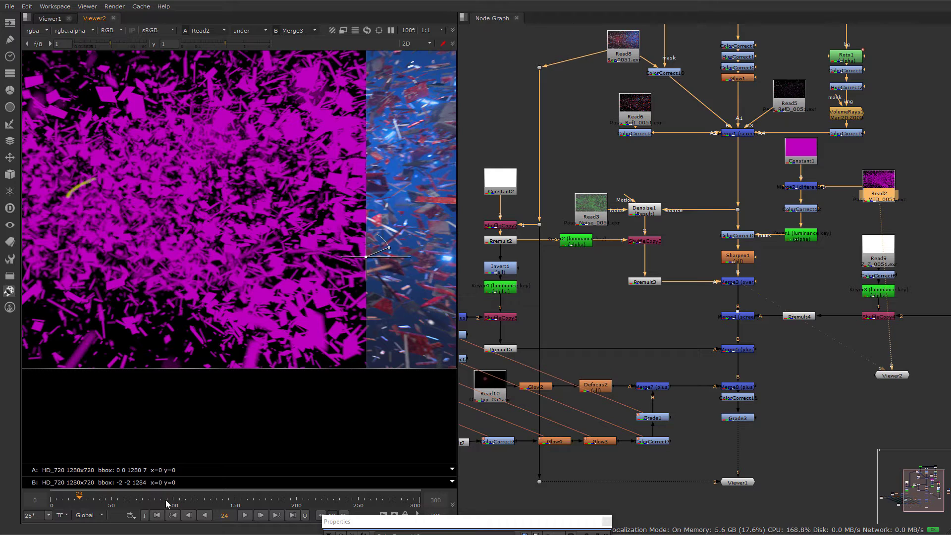
pyautogui.click(140, 500)
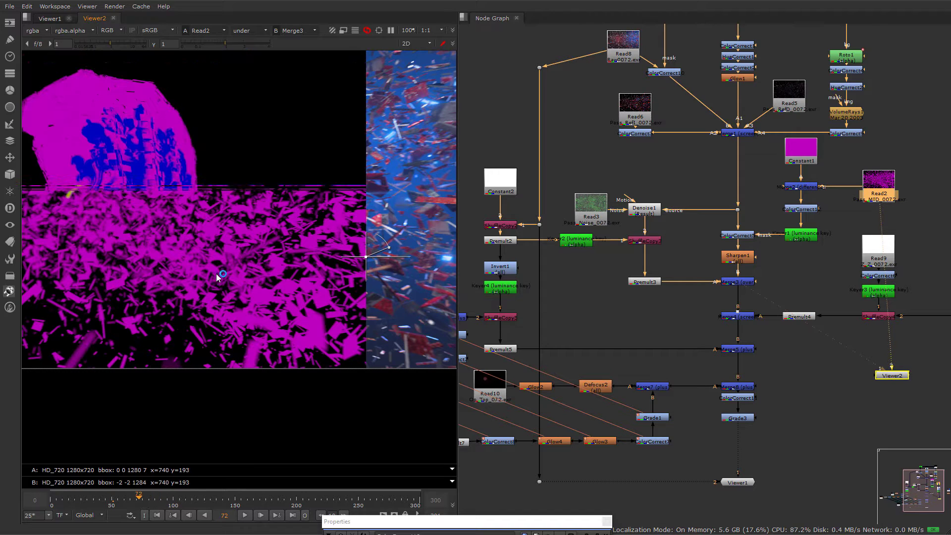
pyautogui.click(238, 501)
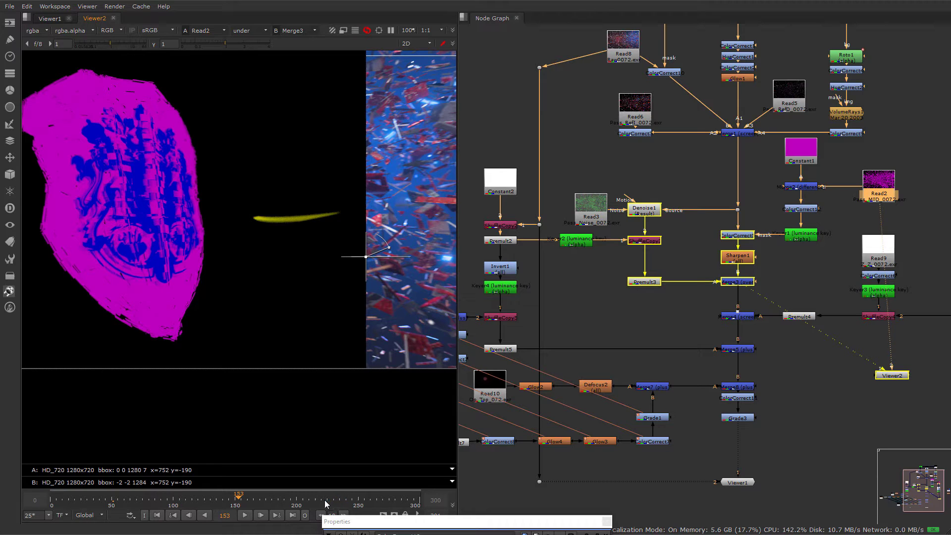
pyautogui.click(326, 501)
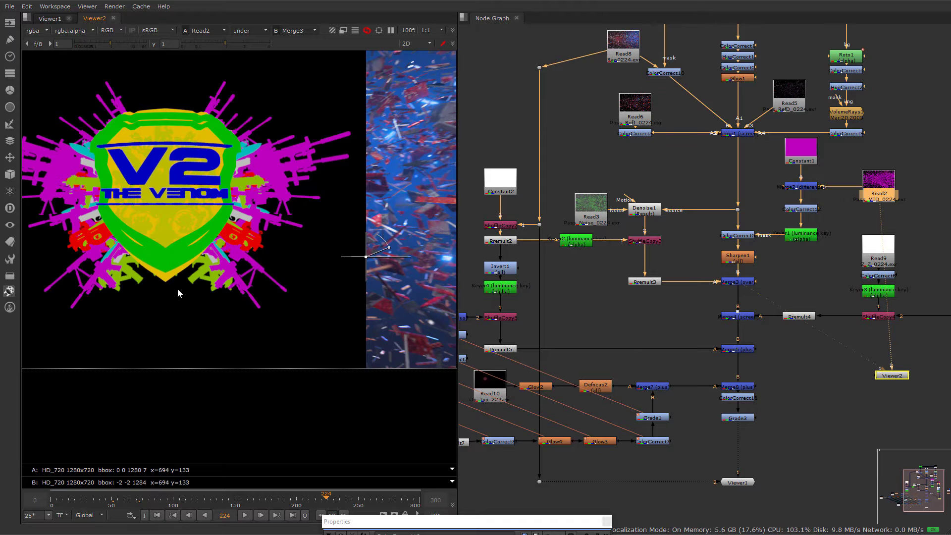
pyautogui.scroll(2, 174, 286)
pyautogui.moveTo(174, 268); pyautogui.dragTo(277, 313, button='middle')
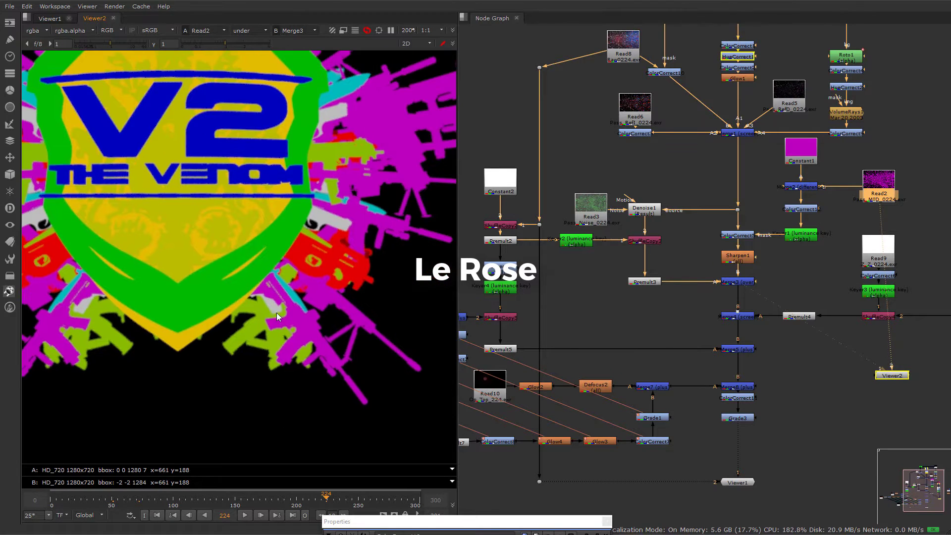
# - Scrub the Read2 ID pass between frames 134 and 58 to examine the shield's color transition, stopping at frame 92
pyautogui.click(214, 498)
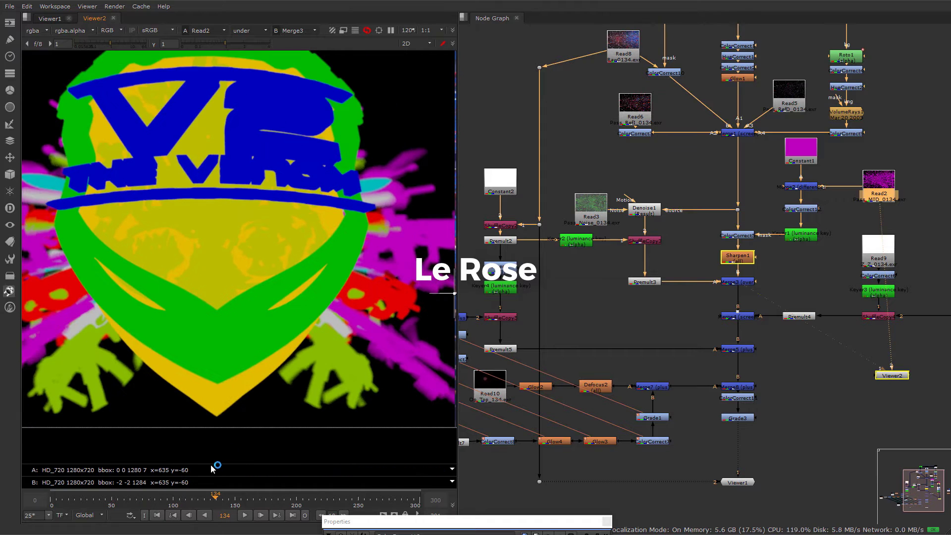
pyautogui.click(195, 500)
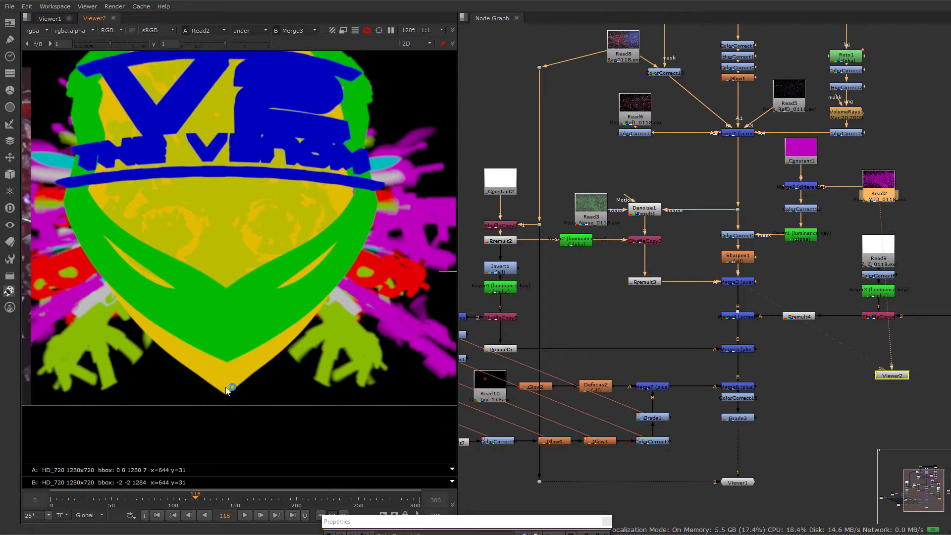
pyautogui.click(174, 499)
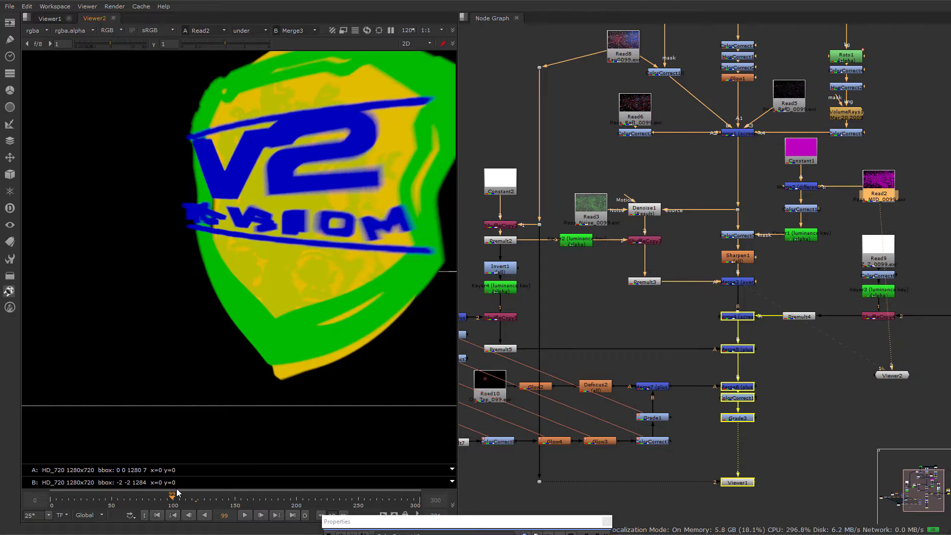
pyautogui.click(160, 499)
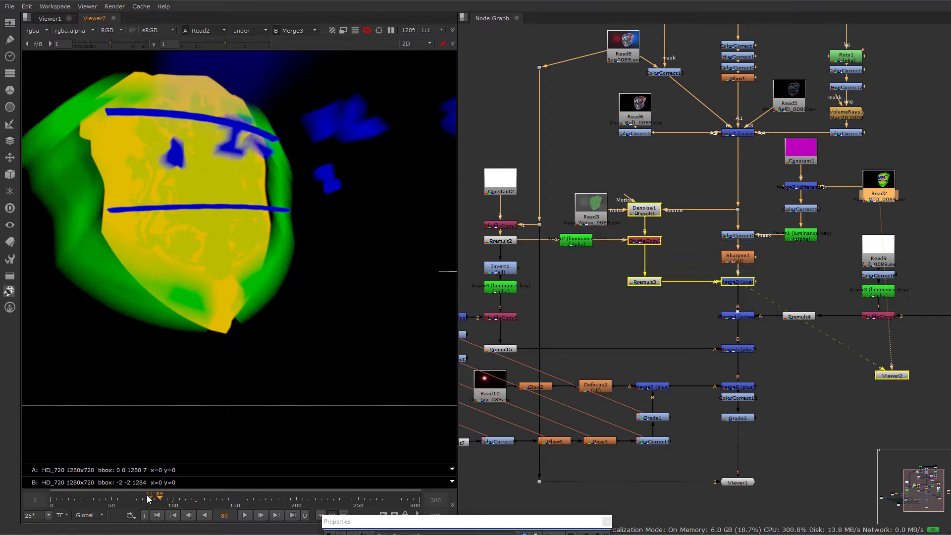
pyautogui.click(147, 499)
pyautogui.click(134, 500)
pyautogui.click(139, 498)
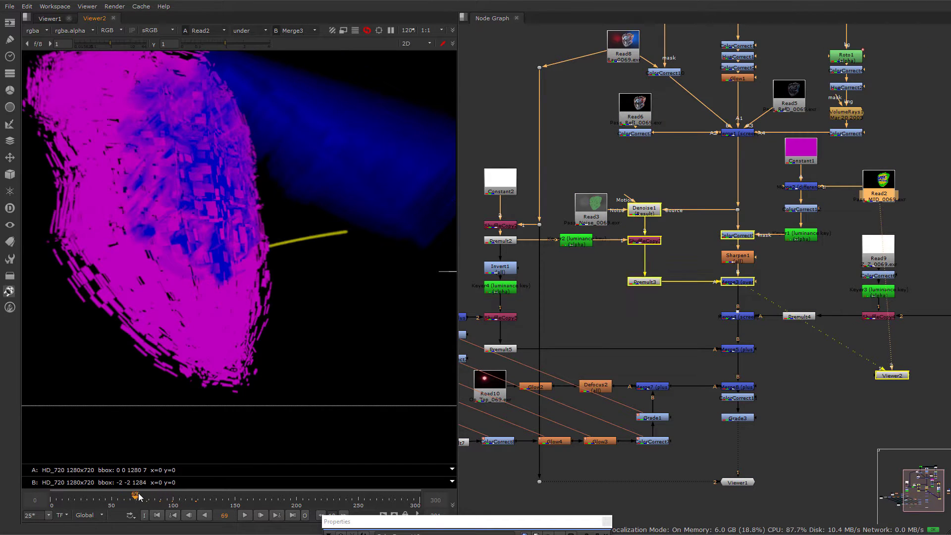
pyautogui.press('Right')
pyautogui.press('Right')
pyautogui.press('Right')
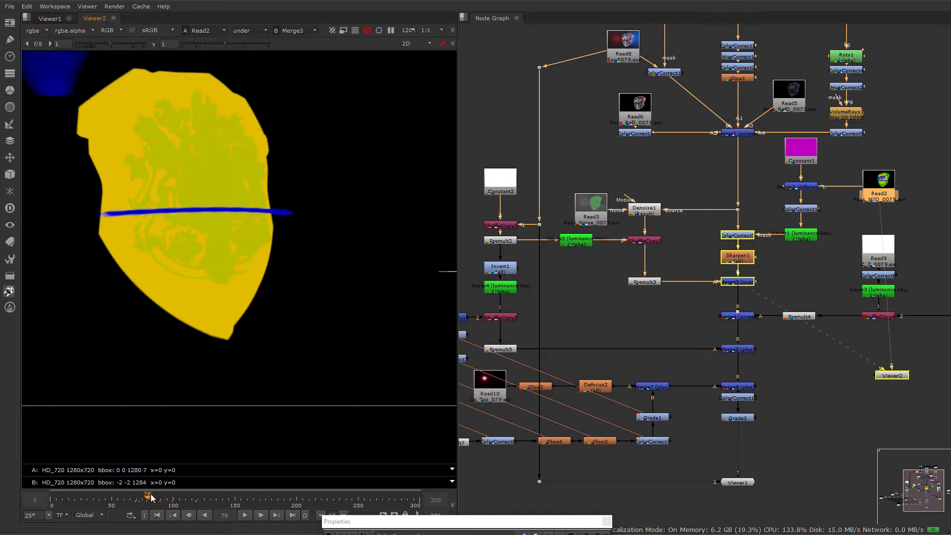
pyautogui.moveTo(153, 498); pyautogui.dragTo(121, 497)
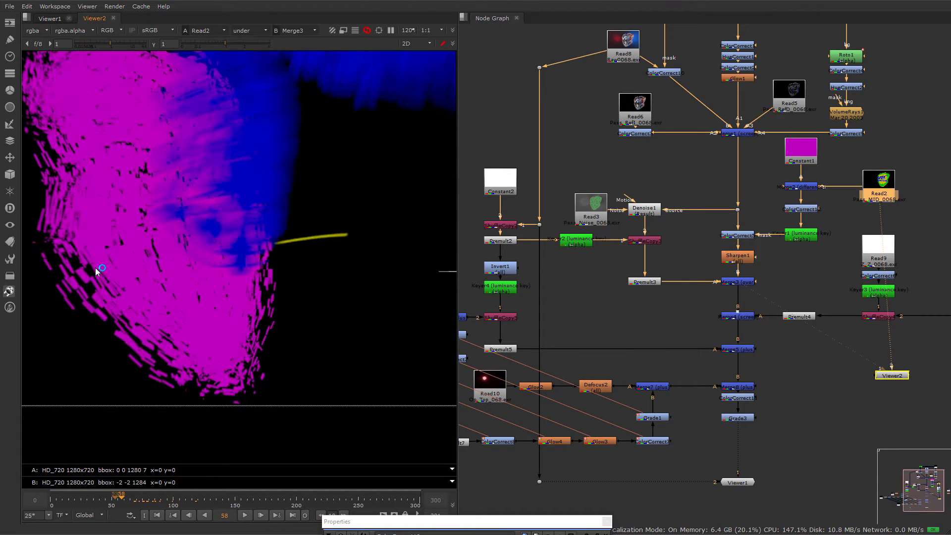
pyautogui.click(162, 498)
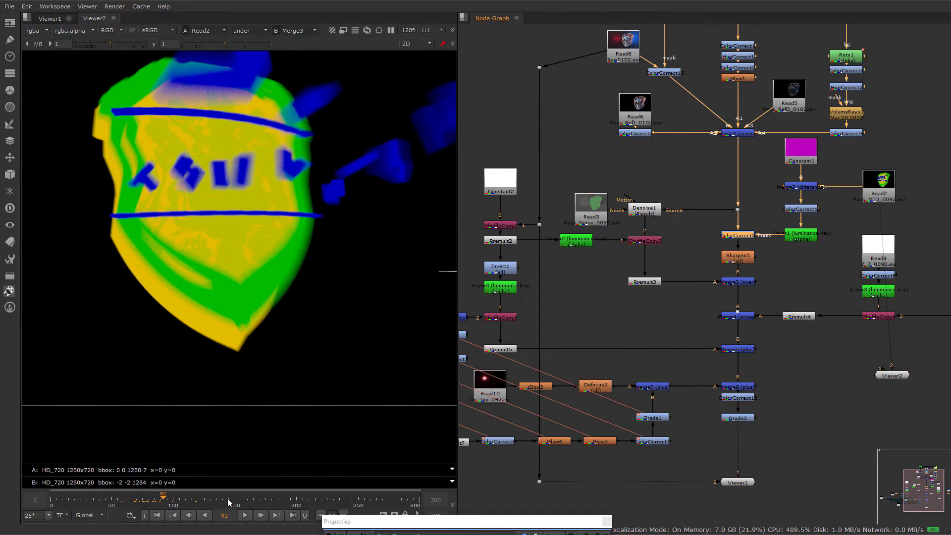
# - Set a keyframe on ColorCorrect5's master gain at frame 92
pyautogui.doubleClick(738, 236)
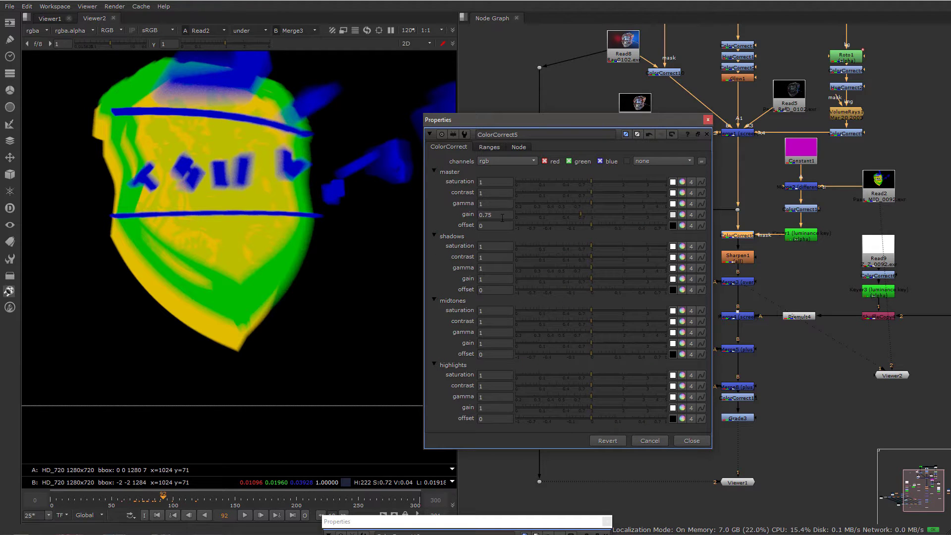
pyautogui.rightClick(500, 216)
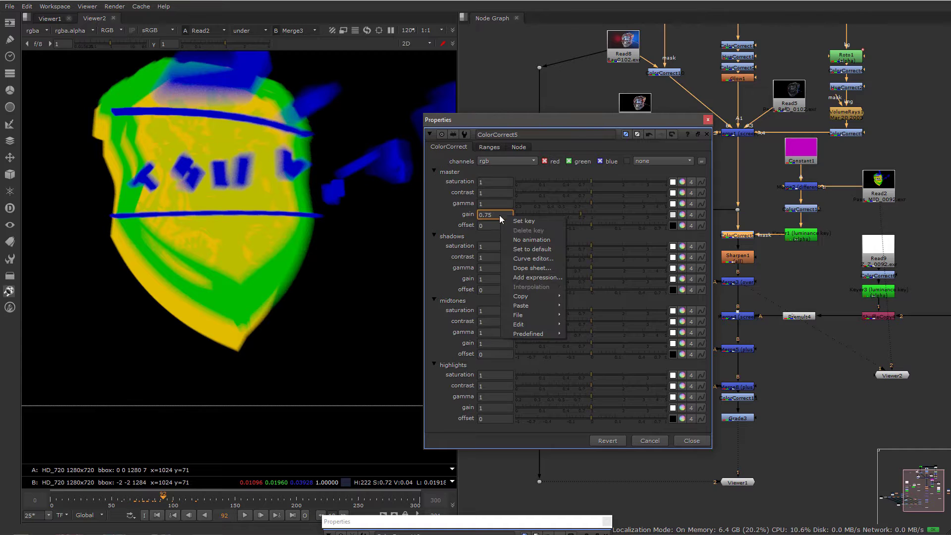
pyautogui.click(540, 221)
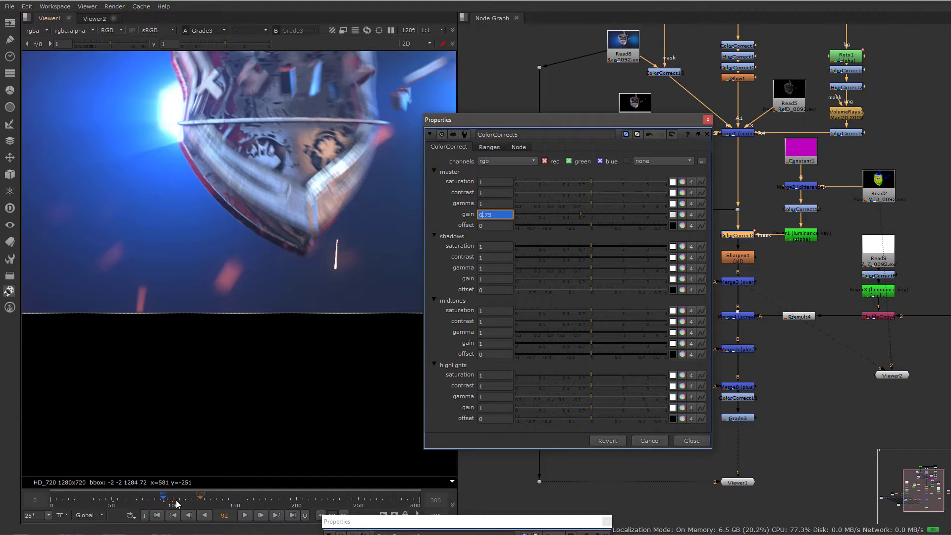
# - Move to frame 82 and key ColorCorrect5's master gain at 1
pyautogui.click(152, 497)
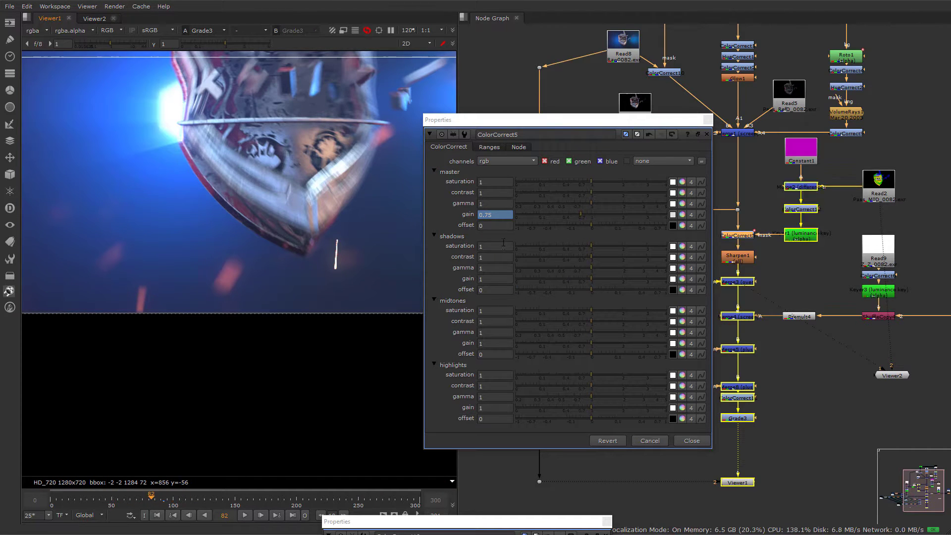
pyautogui.click(498, 214)
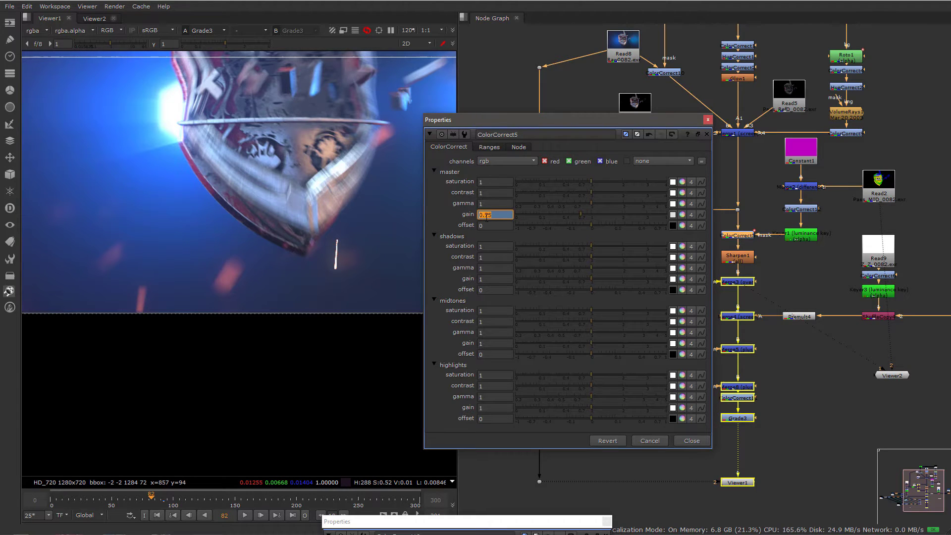
pyautogui.write('1')
pyautogui.press('Return')
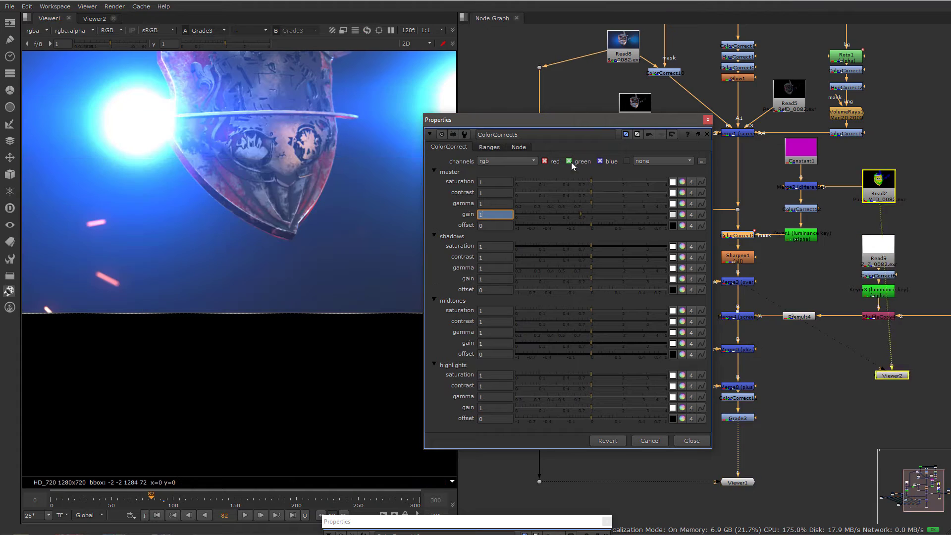
# - Go to frame 31, close the ColorCorrect5 properties and connect Viewer2's first input to Merge1
pyautogui.click(89, 501)
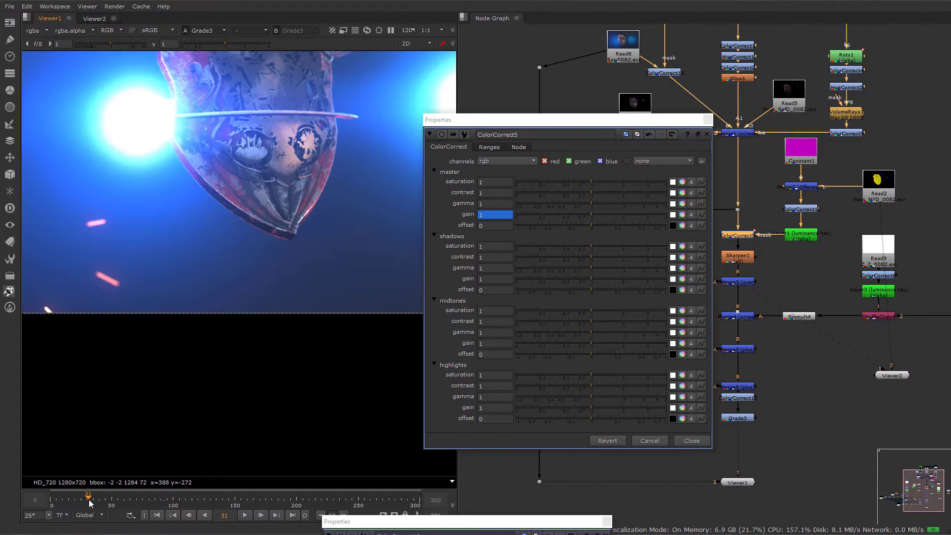
pyautogui.click(708, 120)
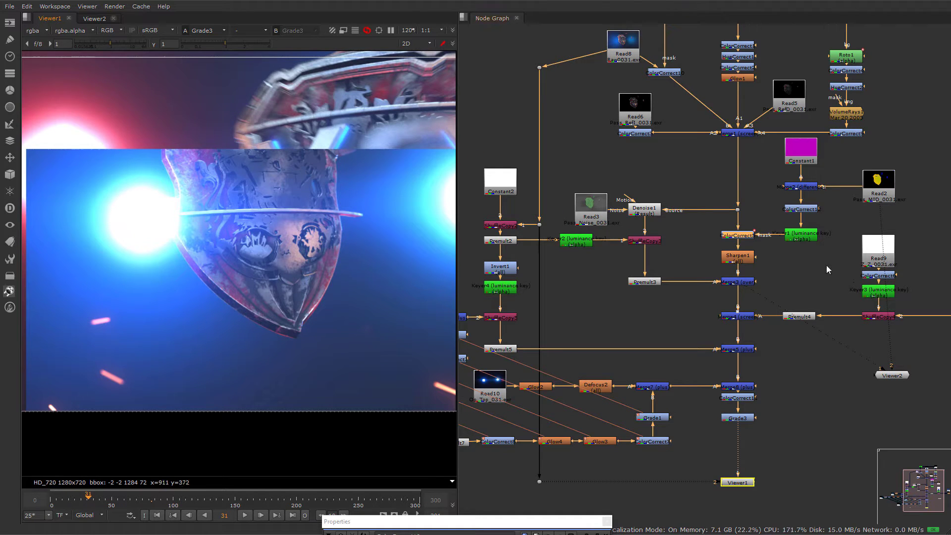
pyautogui.moveTo(881, 222); pyautogui.dragTo(733, 135)
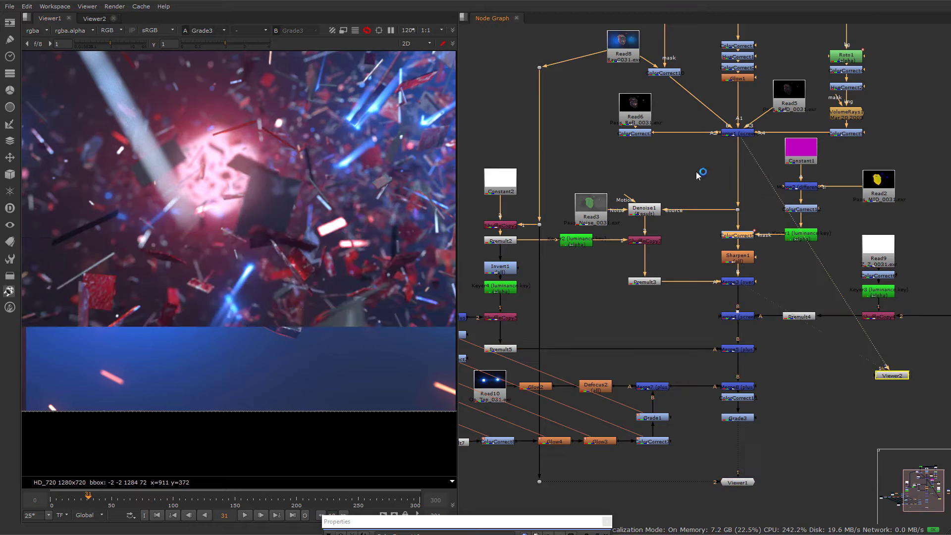
# - Turn on the under comparison in Viewer1 and move its wipe across the Grade3 debris at frame 31
pyautogui.click(238, 31)
pyautogui.click(250, 52)
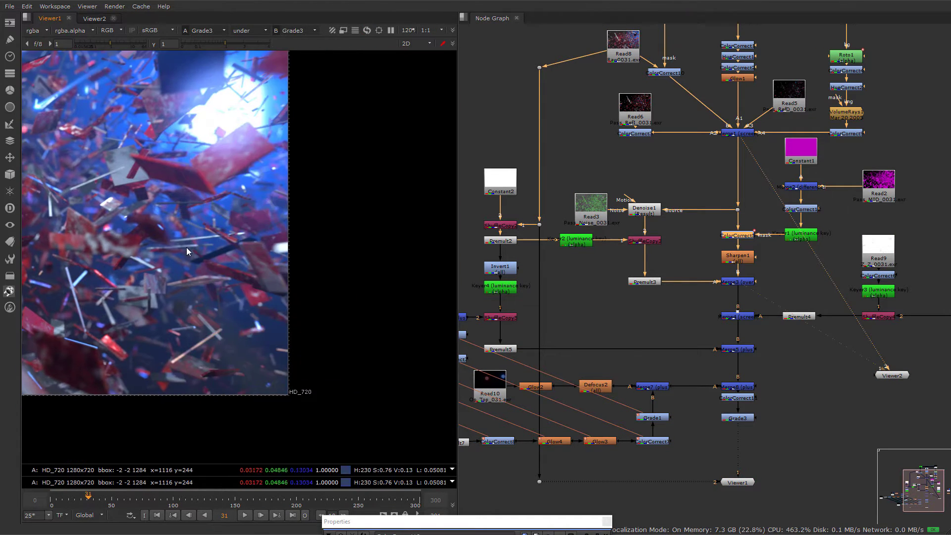
pyautogui.scroll(-4, 194, 232)
pyautogui.moveTo(230, 255); pyautogui.dragTo(154, 248, button='middle')
pyautogui.scroll(-6, 327, 242)
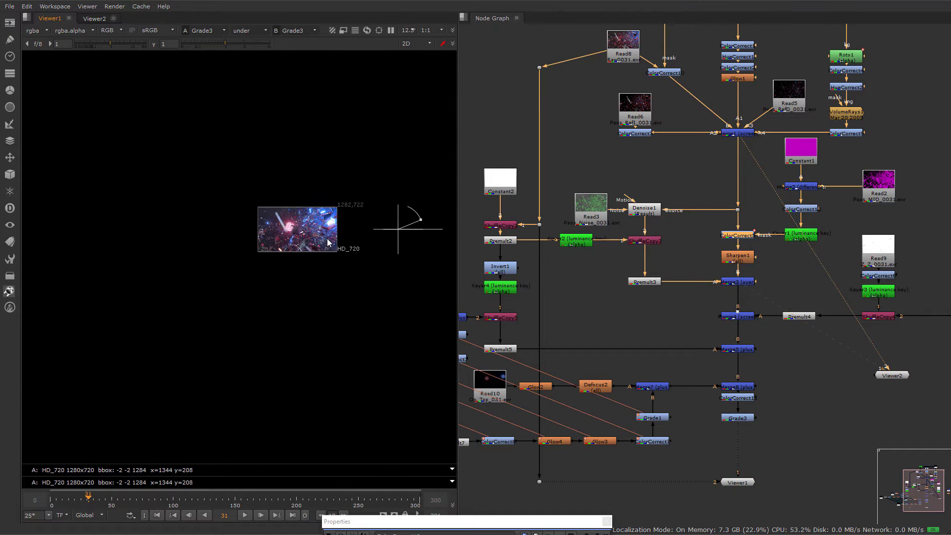
pyautogui.moveTo(391, 232); pyautogui.dragTo(308, 231)
pyautogui.scroll(7, 308, 231)
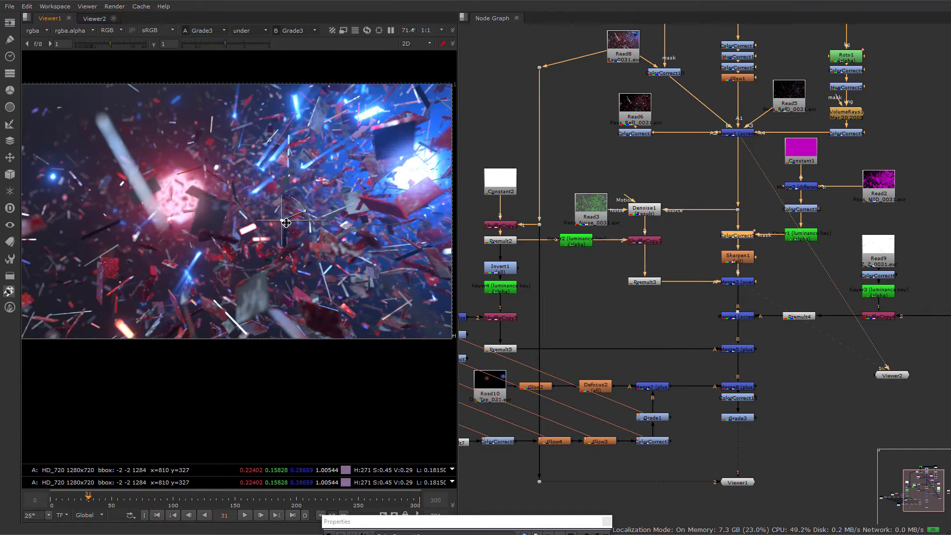
pyautogui.scroll(4, 286, 222)
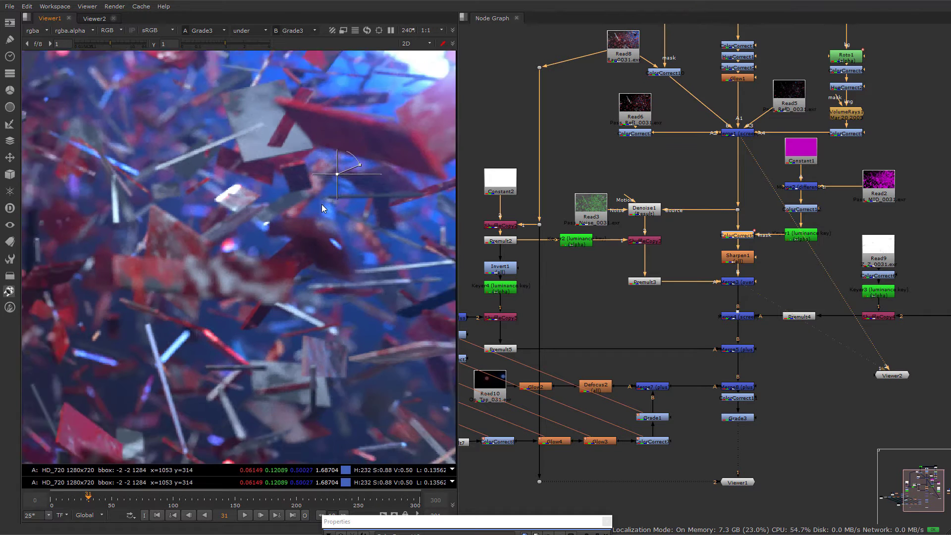
pyautogui.scroll(1, 321, 208)
pyautogui.moveTo(352, 168); pyautogui.dragTo(249, 174)
pyautogui.scroll(-1, 249, 174)
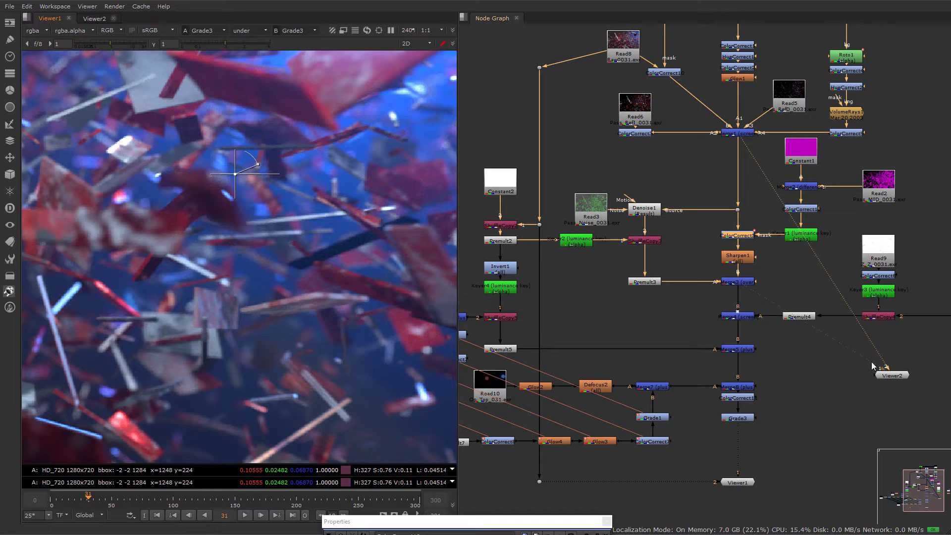
# - Show Viewer2 and compare Merge1 with Merge3 at frame 31, moving the wipe across the red and dark debris up close
pyautogui.moveTo(886, 375); pyautogui.dragTo(829, 375)
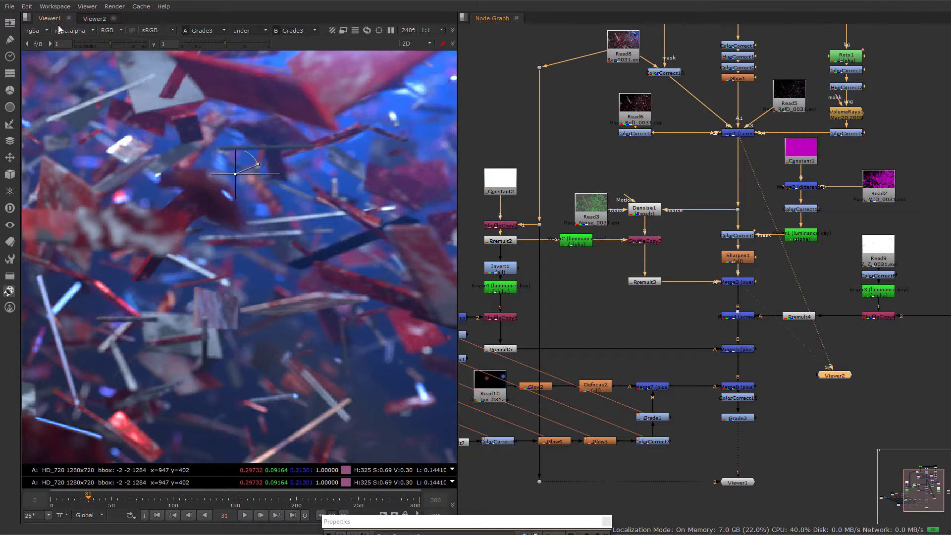
pyautogui.doubleClick(836, 376)
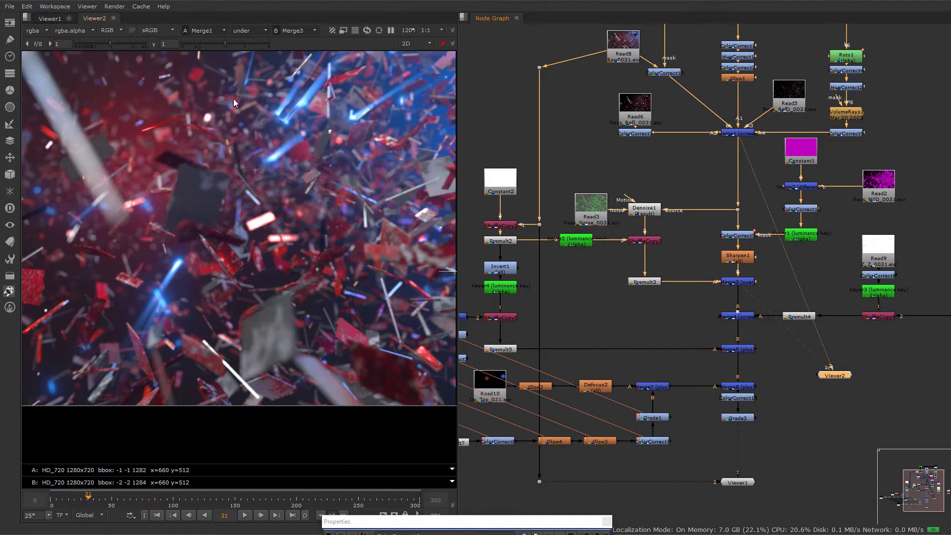
pyautogui.scroll(-1, 310, 266)
pyautogui.scroll(4, 335, 254)
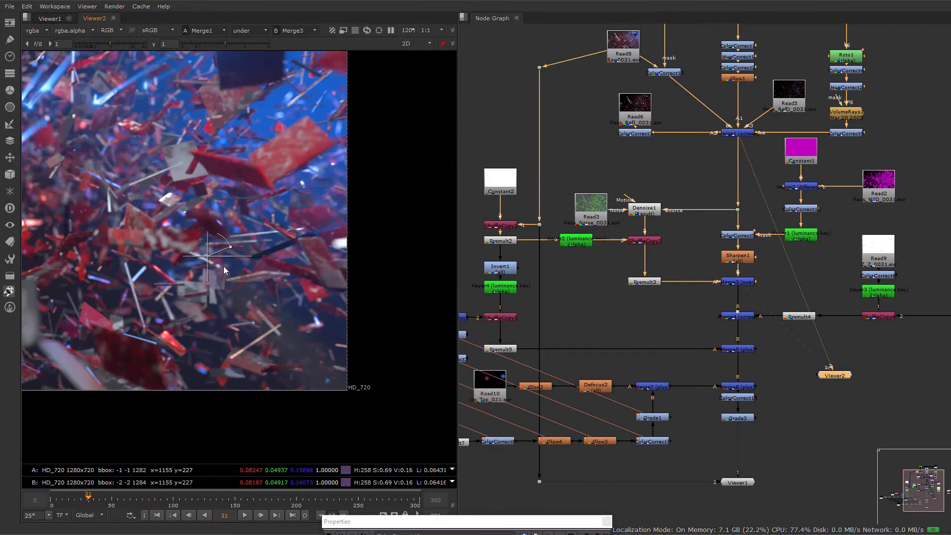
pyautogui.scroll(2, 352, 283)
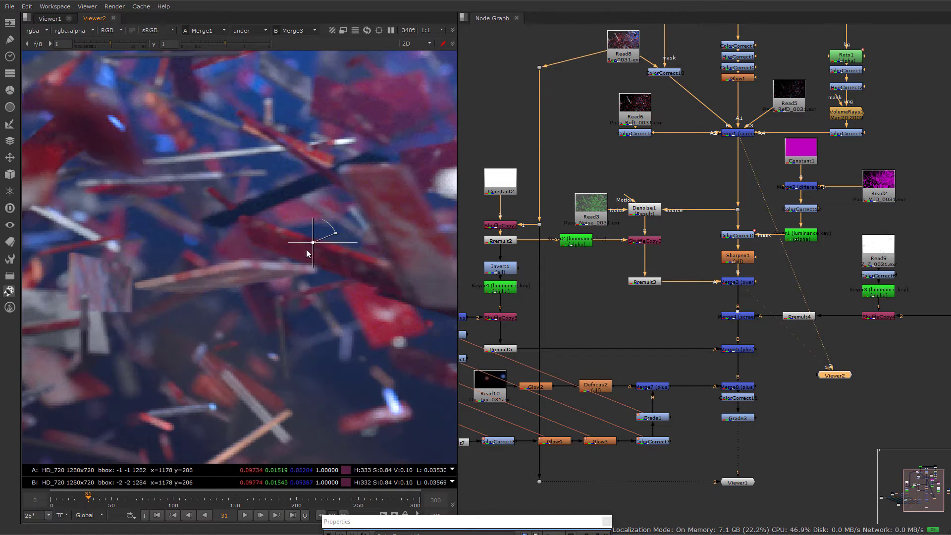
pyautogui.moveTo(312, 241); pyautogui.dragTo(200, 197)
pyautogui.scroll(-2, 200, 198)
pyautogui.moveTo(276, 185); pyautogui.dragTo(452, 226)
pyautogui.moveTo(452, 227); pyautogui.dragTo(232, 214, button='middle')
pyautogui.moveTo(390, 435); pyautogui.dragTo(305, 226)
pyautogui.scroll(3, 346, 258)
pyautogui.moveTo(374, 282); pyautogui.dragTo(372, 235)
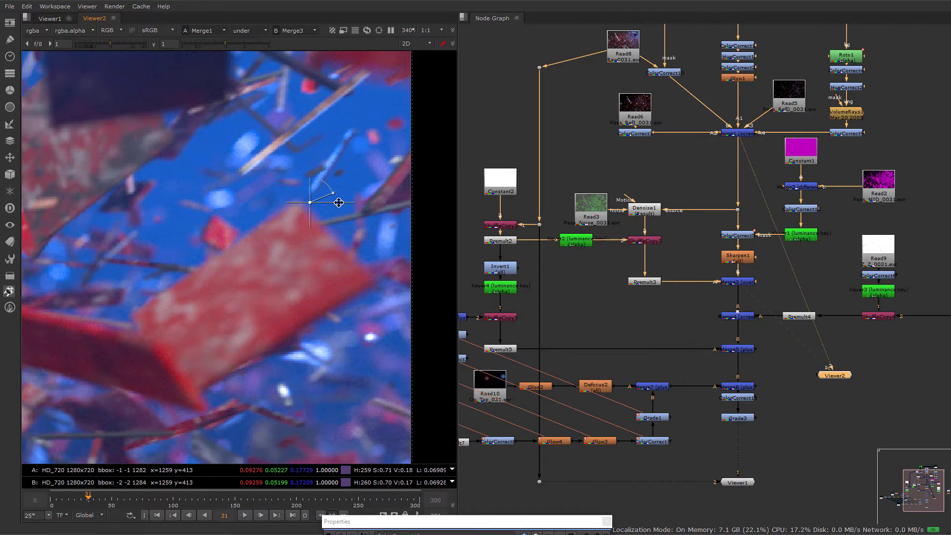
# - Continue the Merge1 and Merge3 wipe comparison on the debris beside the bright blue streak, ending with the whole frame in view
pyautogui.scroll(-3, 361, 209)
pyautogui.moveTo(352, 204); pyautogui.dragTo(221, 197)
pyautogui.moveTo(170, 190); pyautogui.dragTo(303, 255, button='middle')
pyautogui.scroll(-1, 303, 255)
pyautogui.moveTo(351, 264); pyautogui.dragTo(322, 261)
pyautogui.scroll(3, 218, 250)
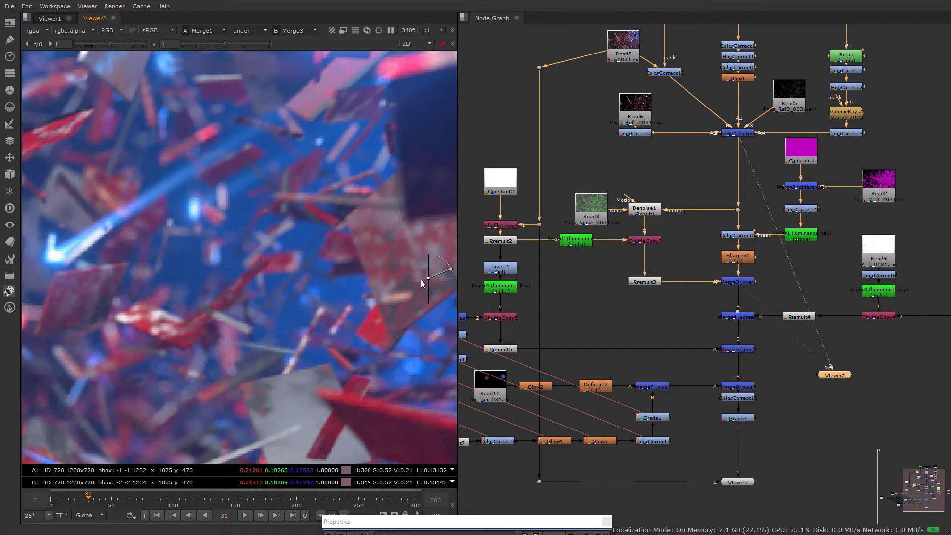
pyautogui.moveTo(421, 283); pyautogui.dragTo(435, 228)
pyautogui.scroll(2, 184, 271)
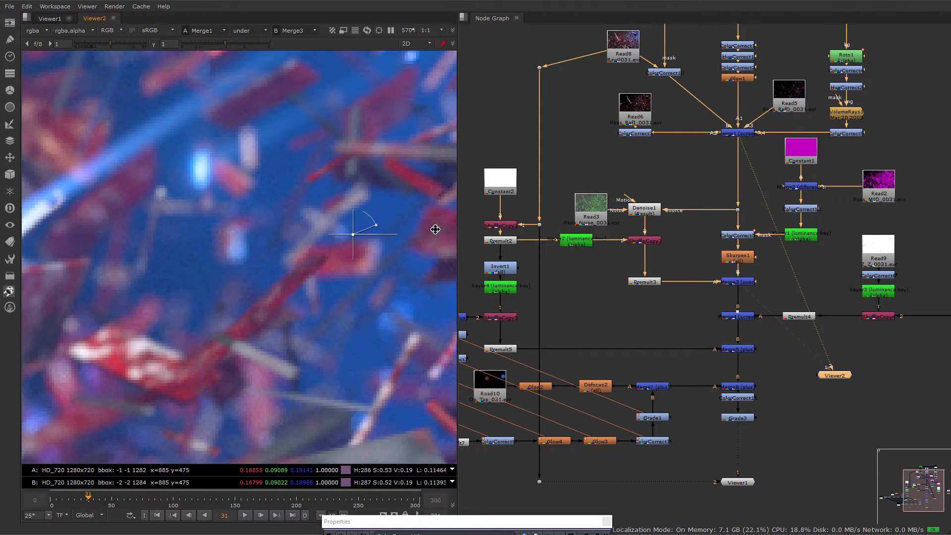
pyautogui.scroll(-3, 359, 206)
pyautogui.scroll(-5, 360, 206)
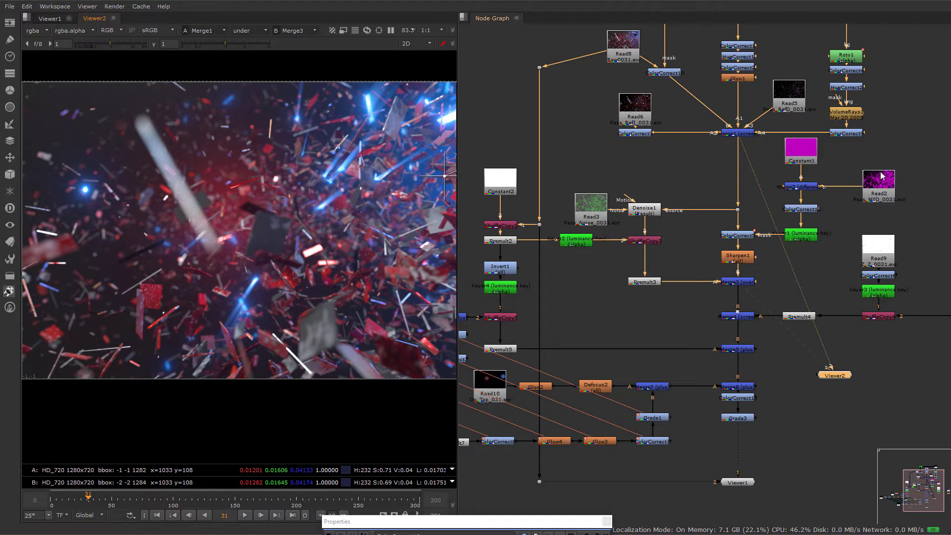
# - Check ColorCorrect5's master gain value at frame 31 and close its properties
pyautogui.click(739, 235)
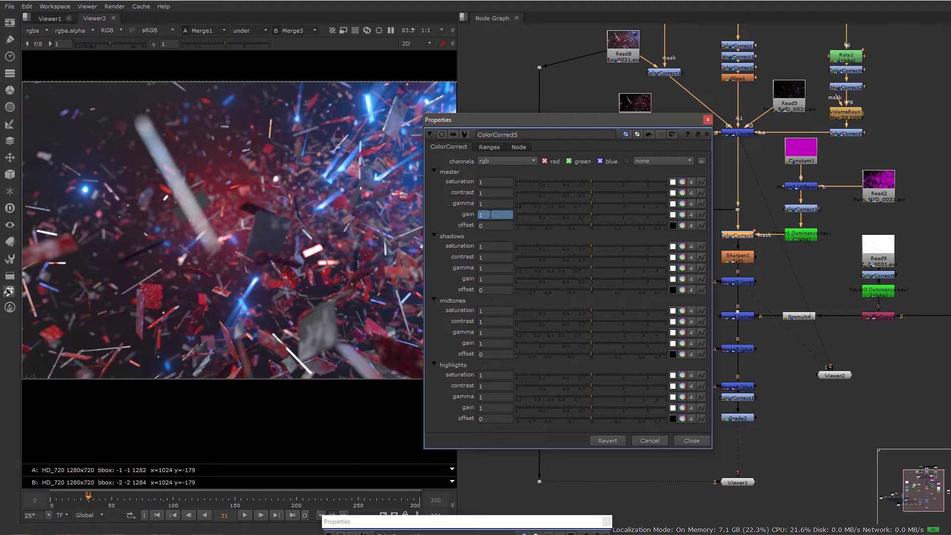
pyautogui.click(490, 214)
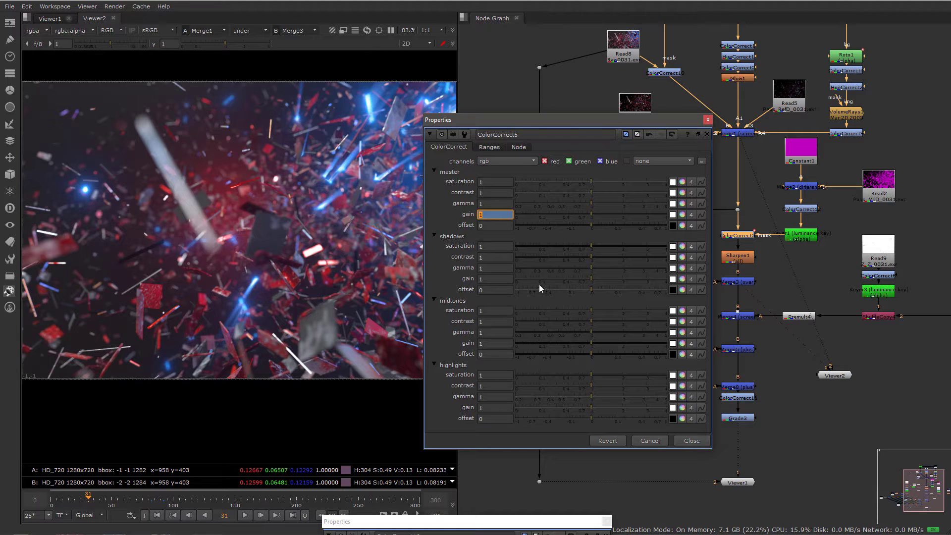
pyautogui.press('Escape')
# - At frame 201, turn off Viewer2's comparison, connect it to Grade3 and place the Viewer2 node beneath
pyautogui.moveTo(829, 432); pyautogui.dragTo(823, 380, button='middle')
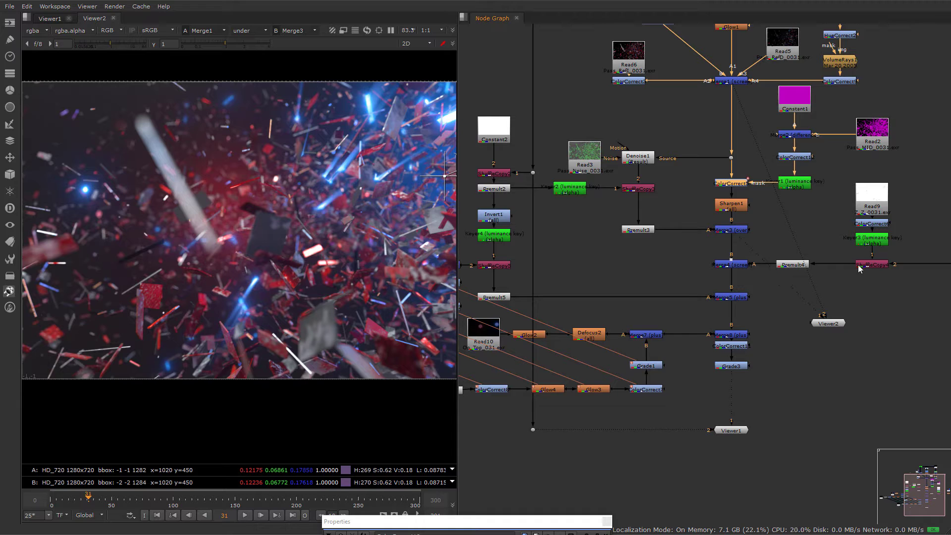
pyautogui.moveTo(859, 268); pyautogui.dragTo(834, 387, button='middle')
pyautogui.click(298, 505)
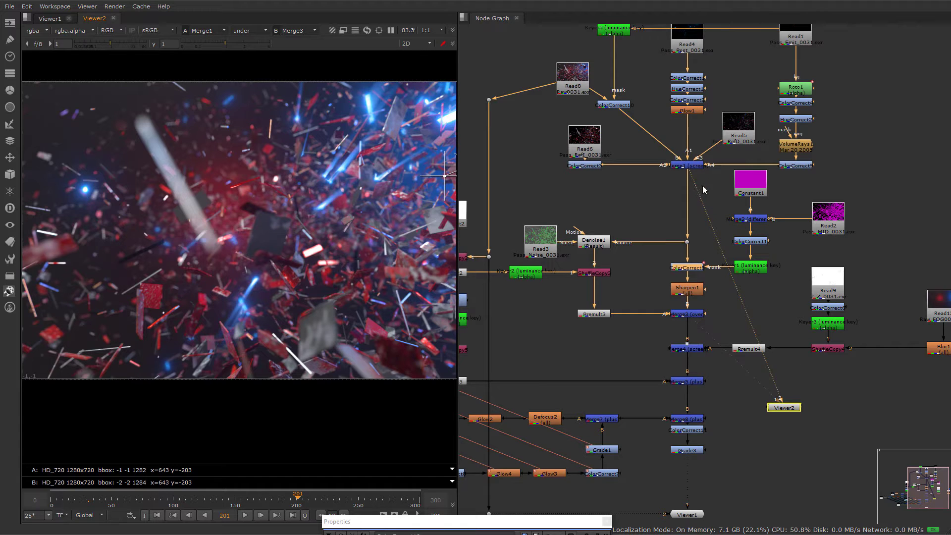
pyautogui.click(251, 31)
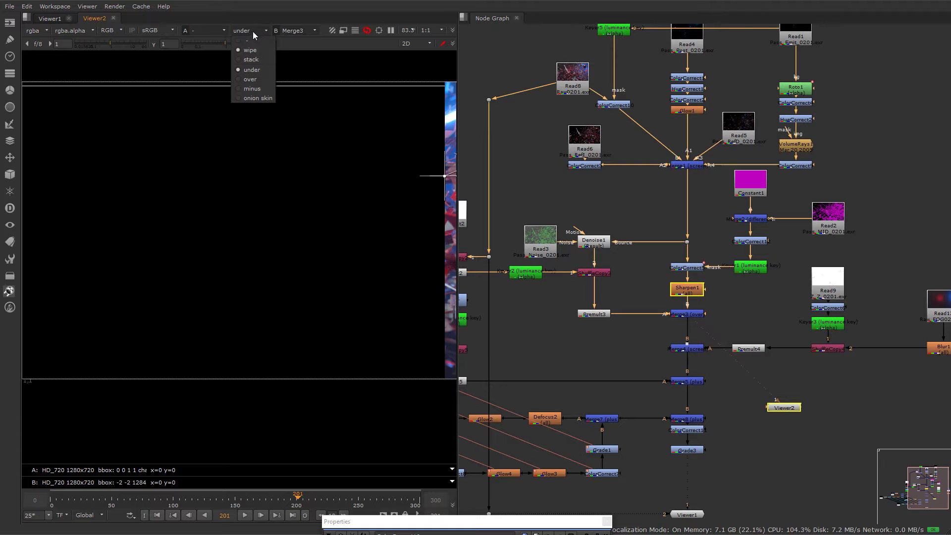
pyautogui.click(255, 41)
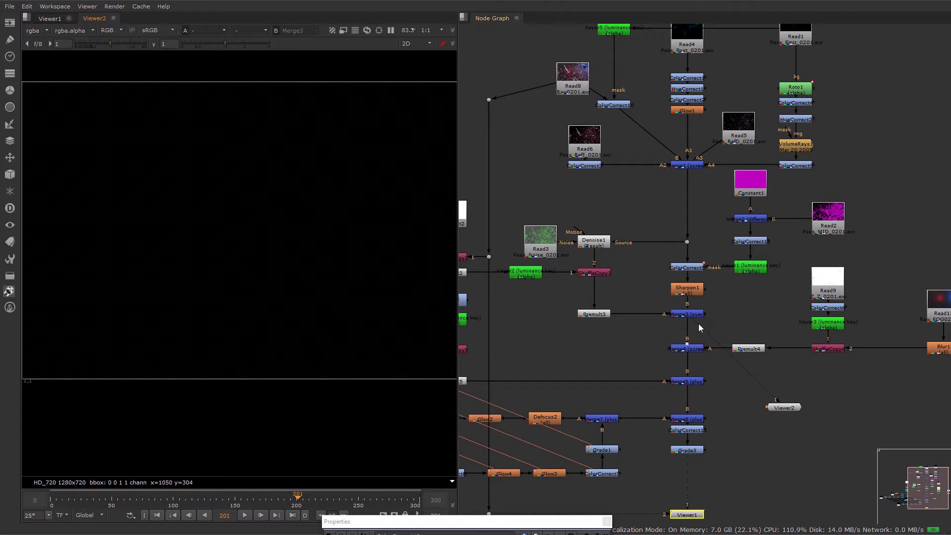
pyautogui.moveTo(698, 323); pyautogui.dragTo(693, 452)
pyautogui.moveTo(778, 408); pyautogui.dragTo(730, 489)
# - Space out the ColorCorrect11 and Grade3 nodes below Merge8 by shifting both slightly down
pyautogui.scroll(4, 691, 509)
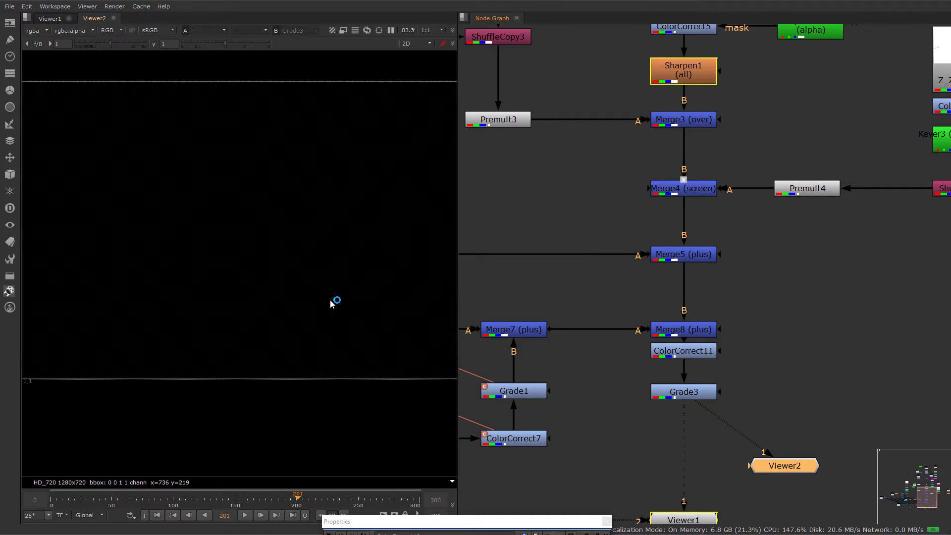
pyautogui.moveTo(687, 352); pyautogui.dragTo(688, 363)
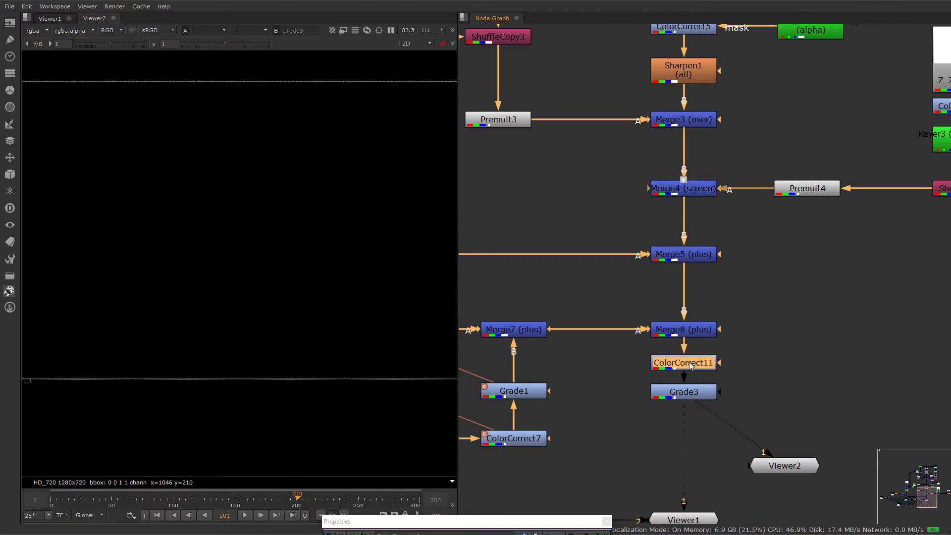
pyautogui.moveTo(688, 397); pyautogui.dragTo(687, 410)
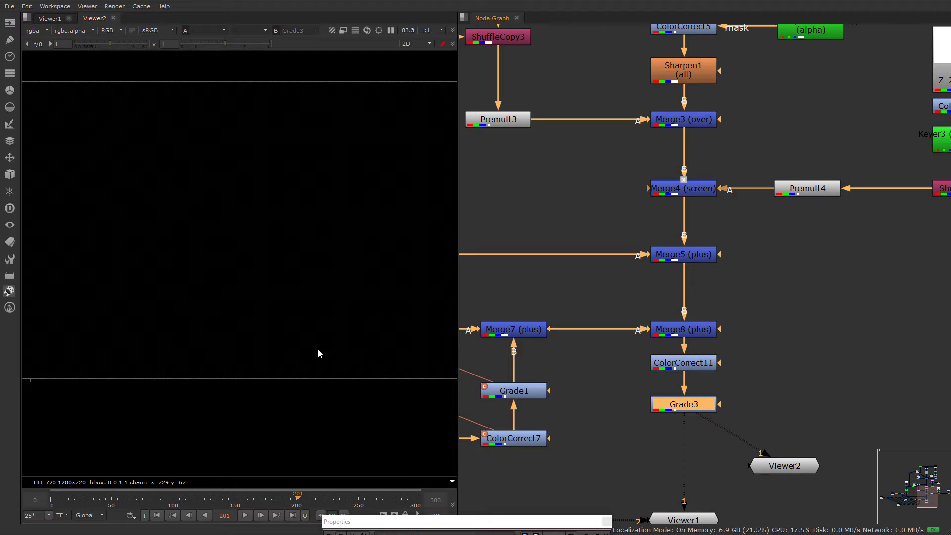
# - Display the Grade3 result in Viewer2 and examine the finished shield logo at frame 201
pyautogui.scroll(-3, 287, 342)
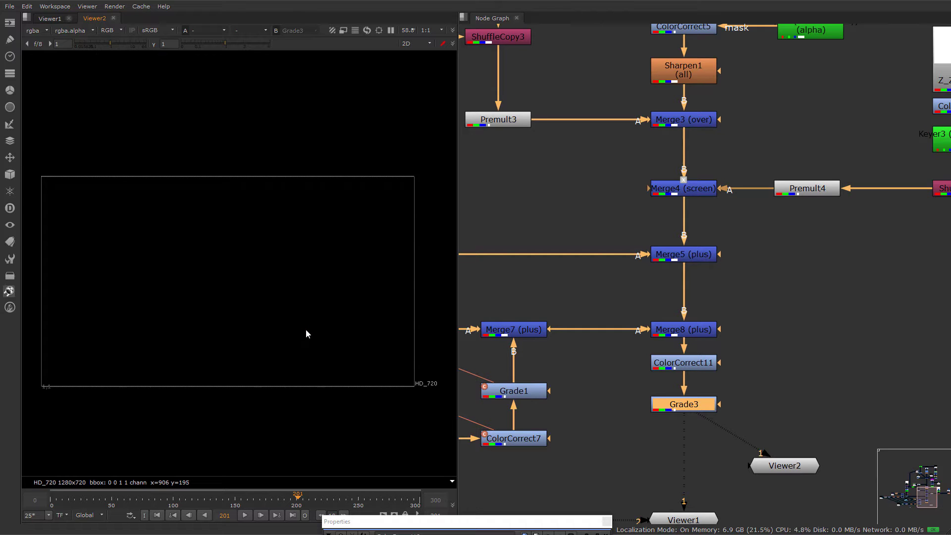
pyautogui.moveTo(768, 447); pyautogui.dragTo(757, 415, button='middle')
pyautogui.click(771, 436)
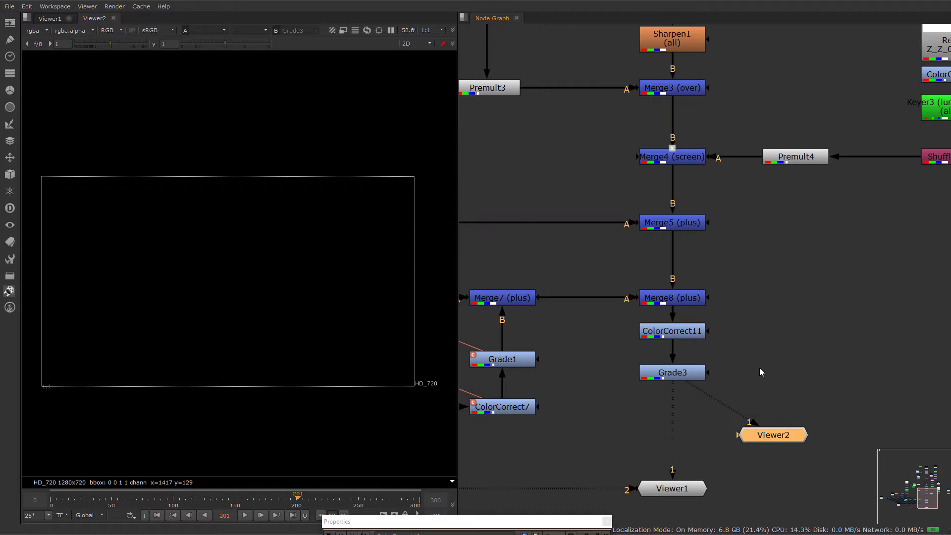
pyautogui.press('1')
pyautogui.scroll(5, 233, 268)
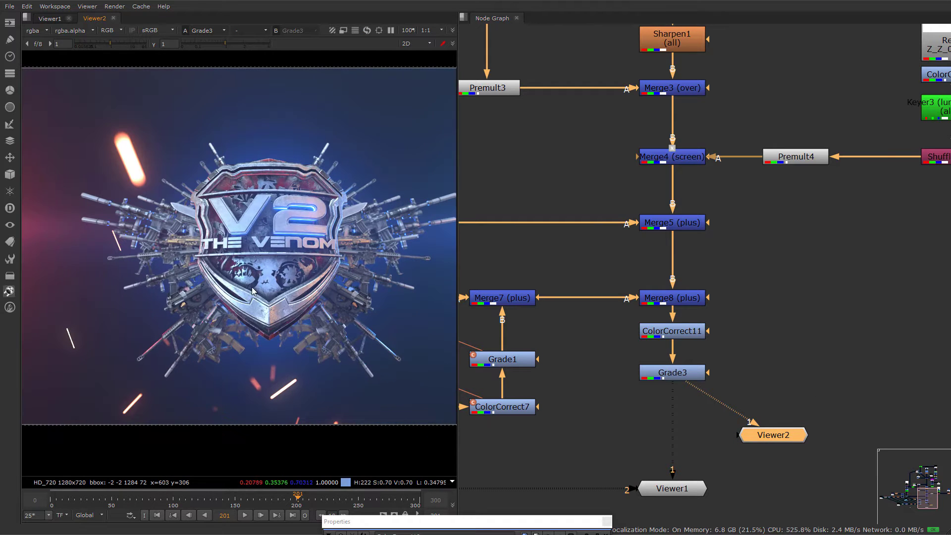
pyautogui.moveTo(251, 287); pyautogui.dragTo(253, 271, button='middle')
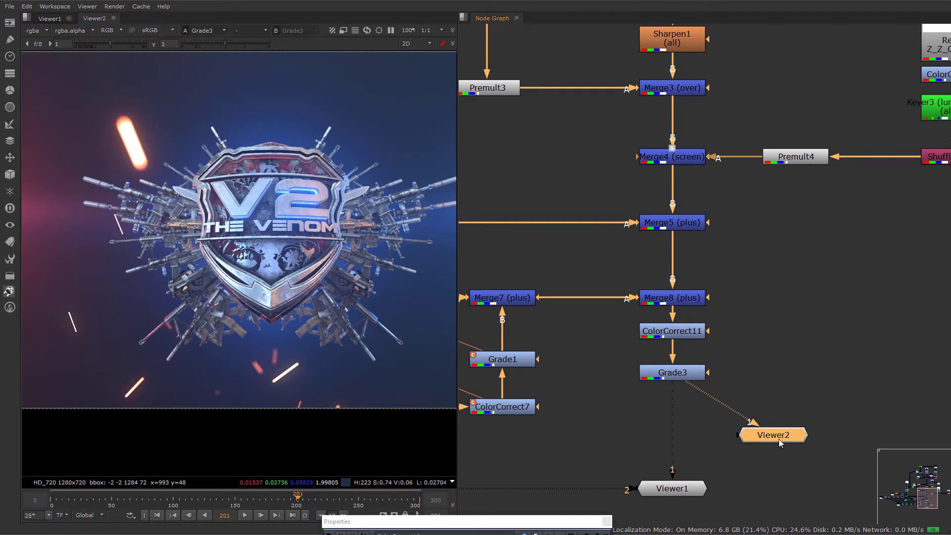
# - Open ColorCorrect11's properties at frame 147 and set its master contrast to 1.25
pyautogui.scroll(5, 286, 322)
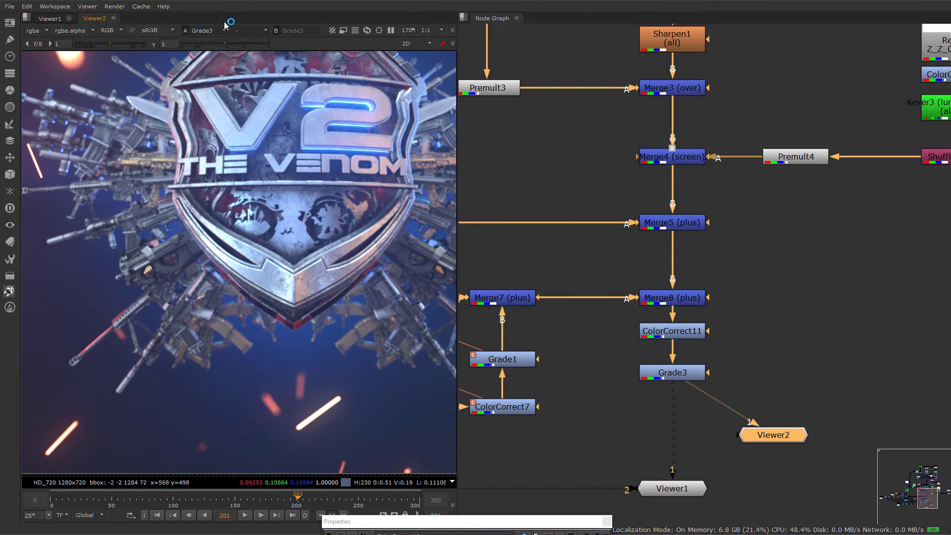
pyautogui.click(210, 31)
pyautogui.scroll(-2, 225, 329)
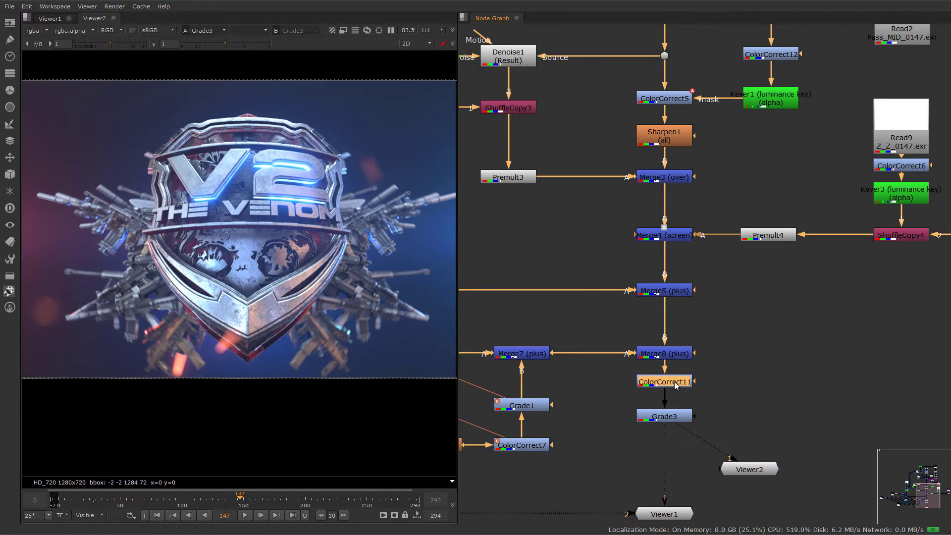
pyautogui.doubleClick(672, 381)
pyautogui.moveTo(492, 275); pyautogui.dragTo(692, 97)
pyautogui.click(685, 165)
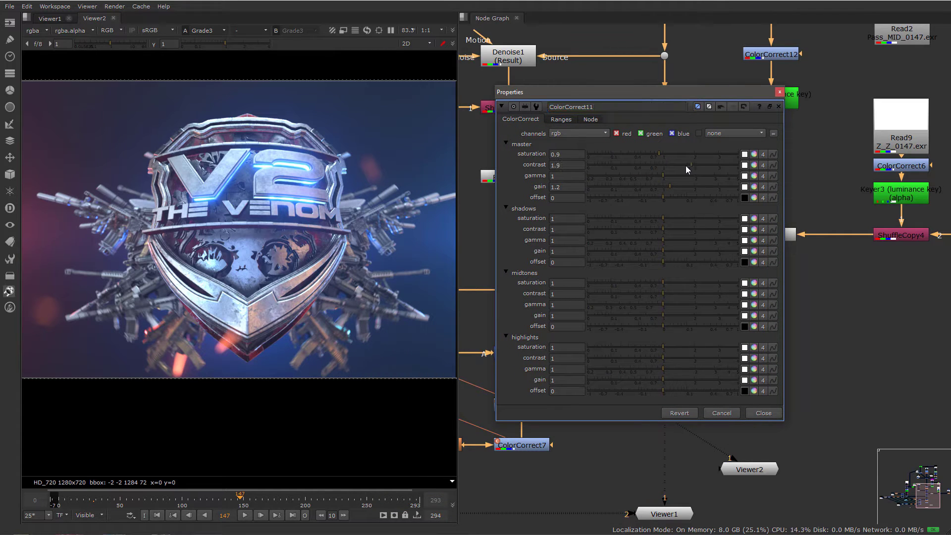
pyautogui.click(574, 165)
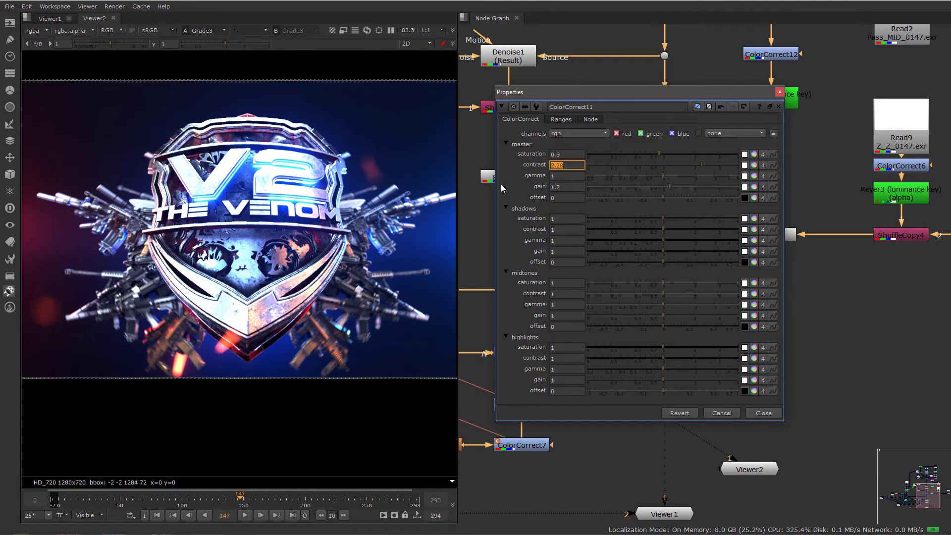
pyautogui.write('1')
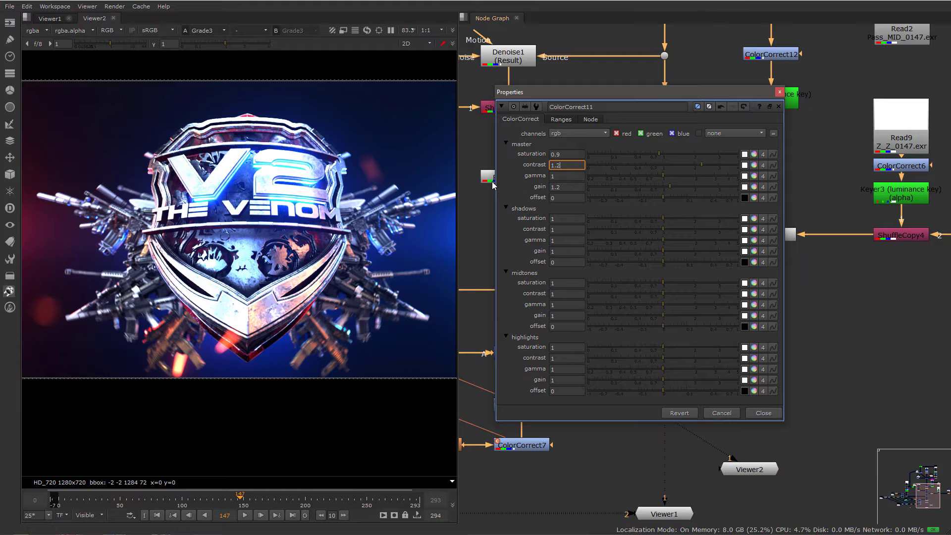
pyautogui.write('.25')
pyautogui.press('Return')
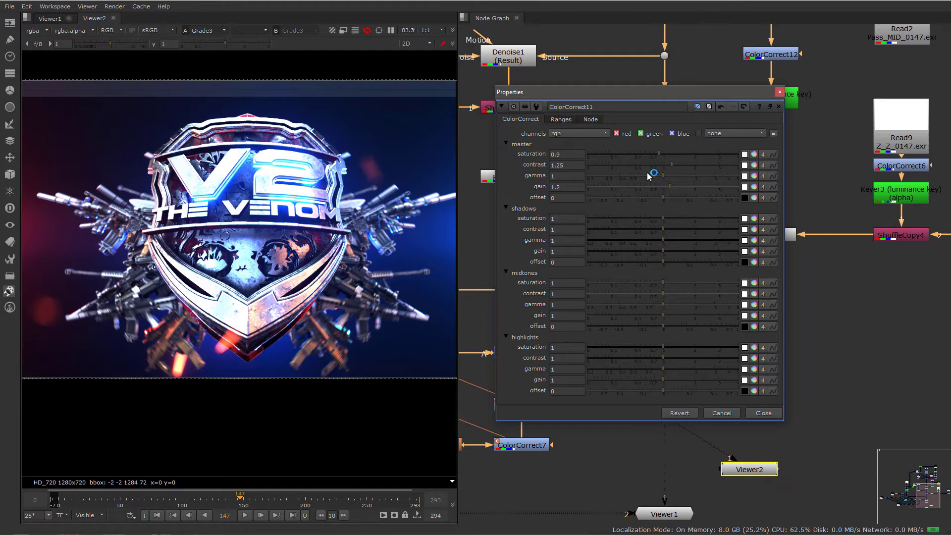
# - Set ColorCorrect11's master gamma to 0.8, check the shield at frame 147 and close the properties
pyautogui.moveTo(659, 177); pyautogui.dragTo(653, 179)
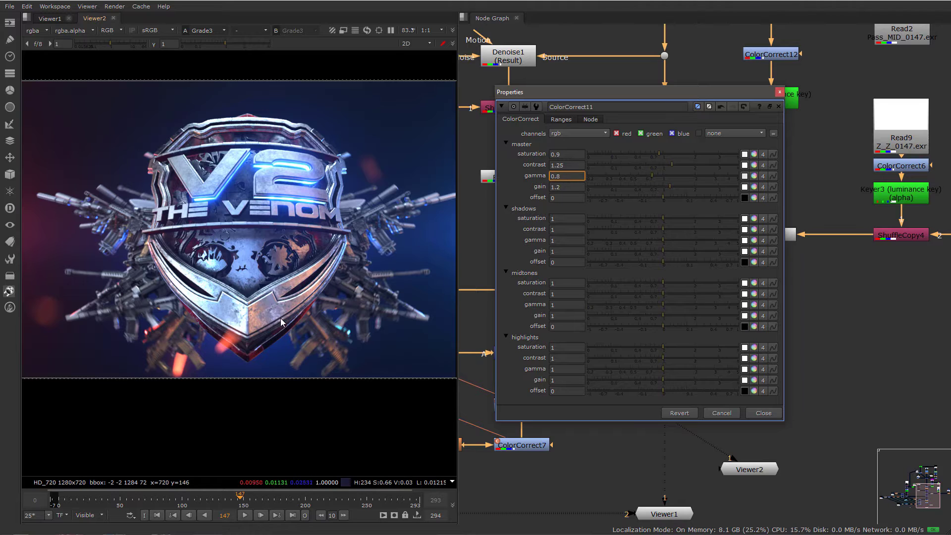
pyautogui.moveTo(317, 297); pyautogui.dragTo(309, 294, button='middle')
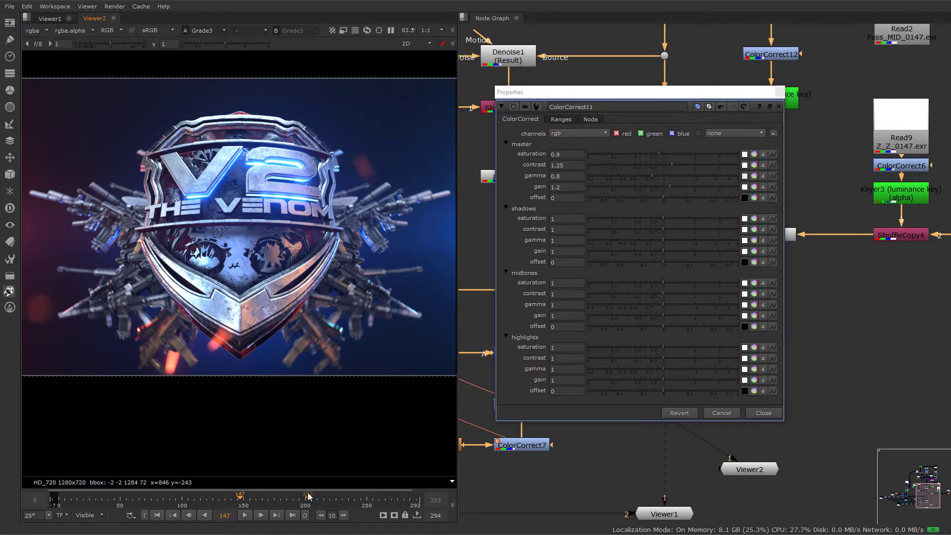
pyautogui.moveTo(118, 339); pyautogui.dragTo(190, 334, button='middle')
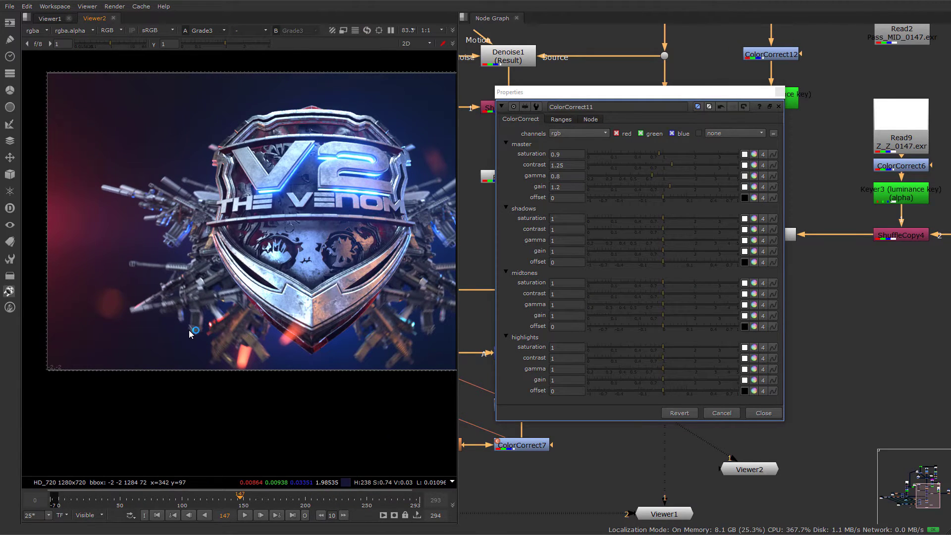
pyautogui.click(777, 97)
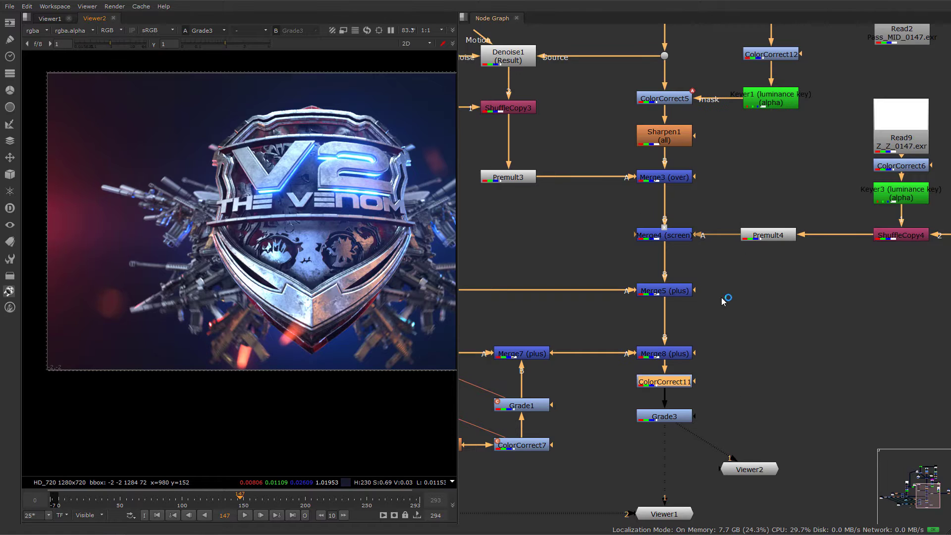
# - Compare the shield's metal detail at frame 147 with ColorCorrect11 disabled and enabled, leaving the node enabled
pyautogui.scroll(3, 337, 331)
pyautogui.scroll(3, 244, 299)
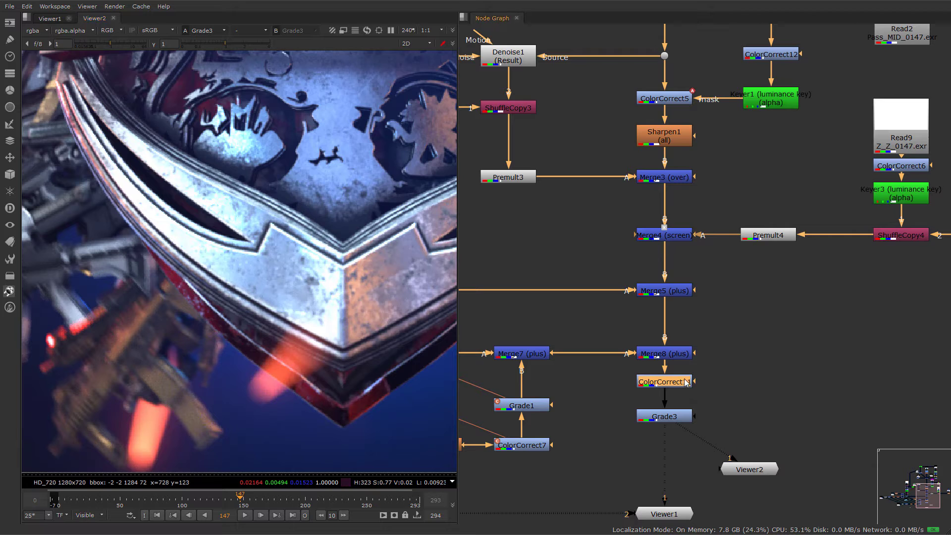
pyautogui.press('d')
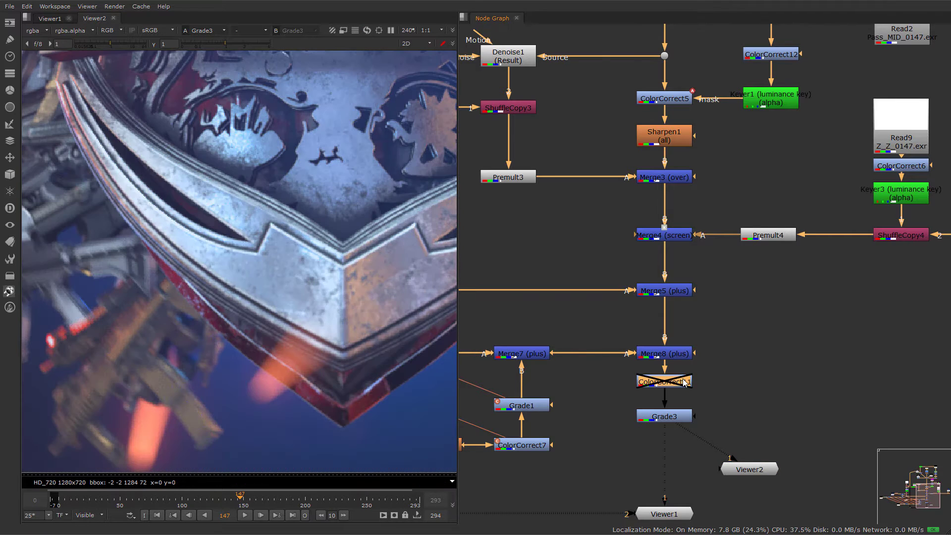
pyautogui.press('d')
pyautogui.press('d')
pyautogui.press('d')
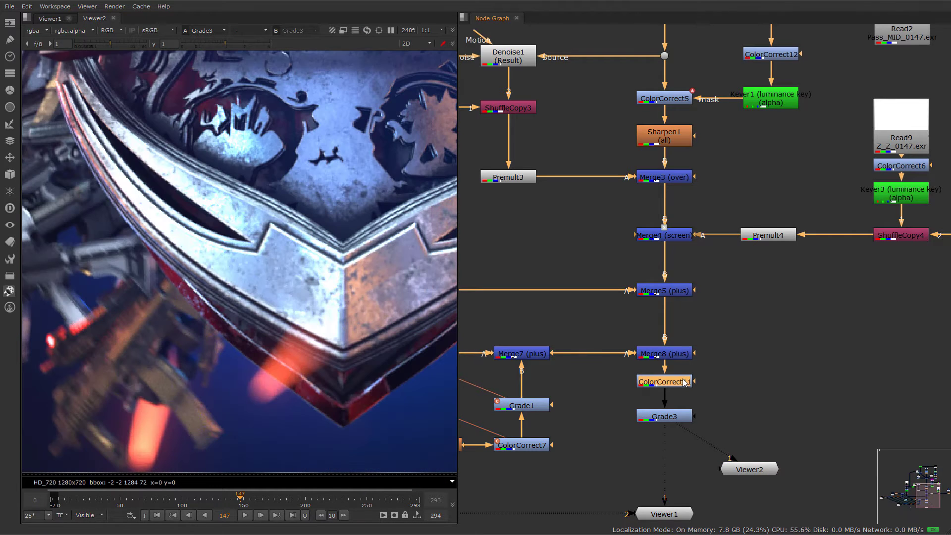
pyautogui.scroll(-4, 263, 280)
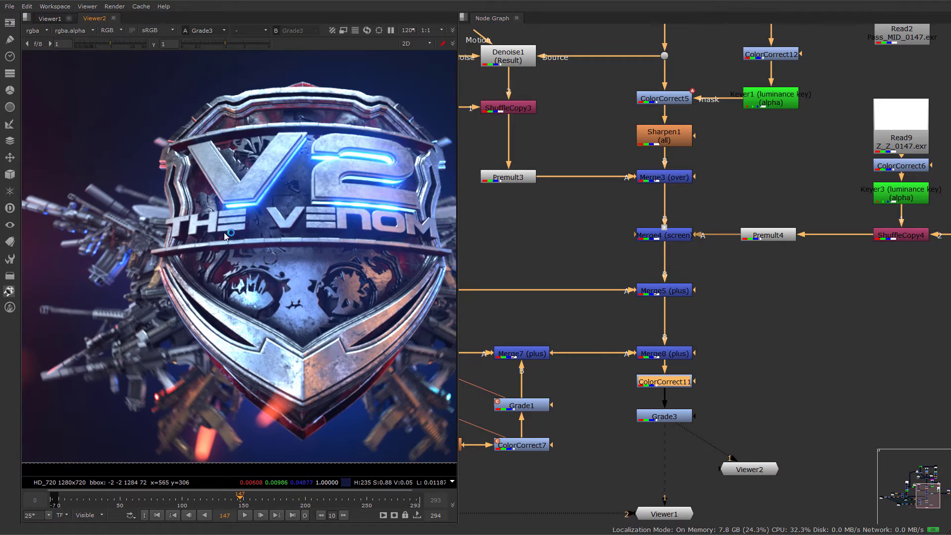
# - Connect Viewer2 to Read8 to show the raw render and place the Viewer2 node between Read8 and Read6
pyautogui.moveTo(748, 473); pyautogui.dragTo(748, 128)
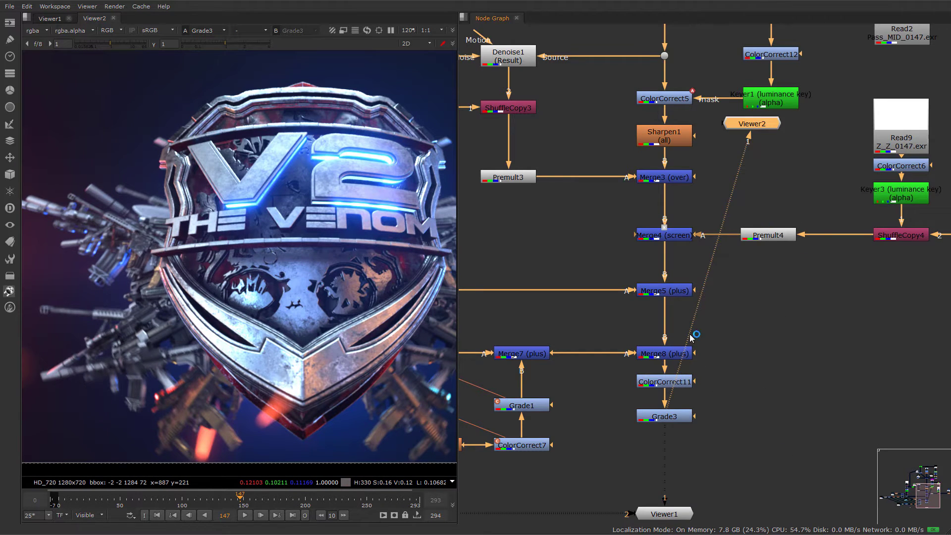
pyautogui.scroll(-3, 690, 346)
pyautogui.click(694, 342)
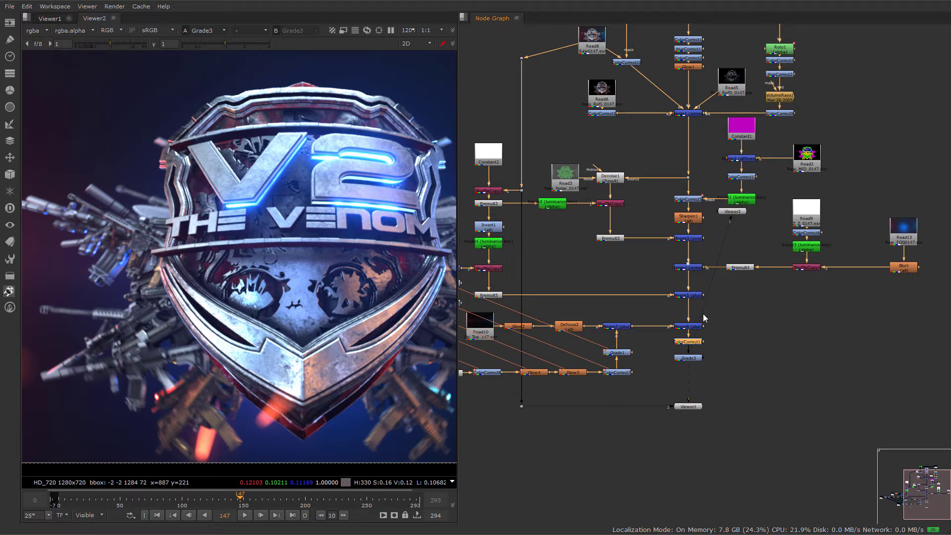
pyautogui.scroll(-1, 729, 300)
pyautogui.moveTo(730, 225); pyautogui.dragTo(782, 354)
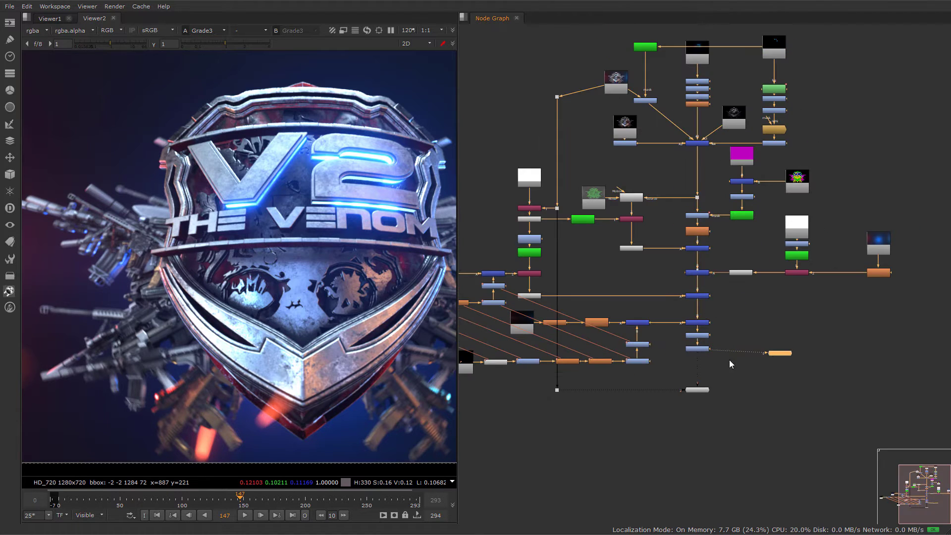
pyautogui.moveTo(715, 350); pyautogui.dragTo(619, 85)
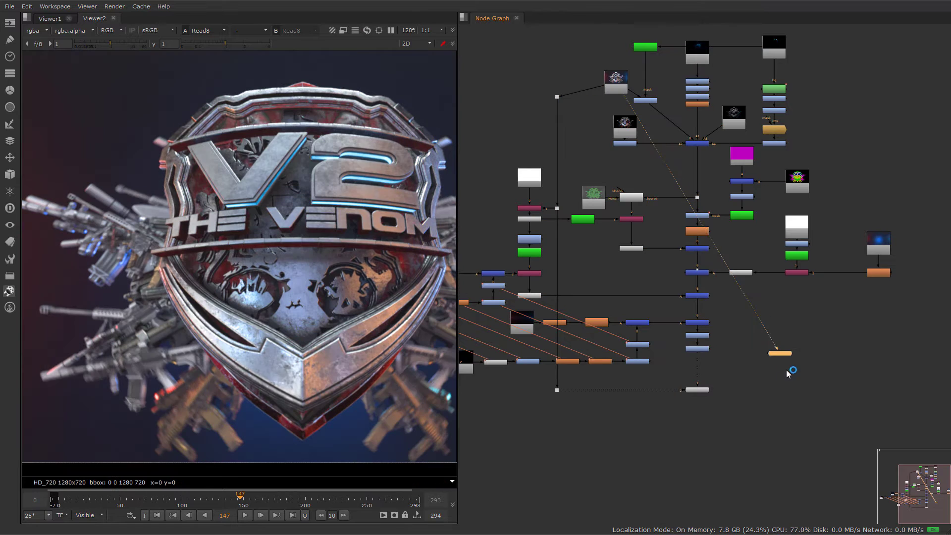
pyautogui.moveTo(780, 353); pyautogui.dragTo(630, 129)
# - Duplicate the Constant1, Merge2, Read2, ColorCorrect12 and Keyer1 branch together with ColorCorrect9 into the empty space beyond Read1
pyautogui.scroll(3, 669, 301)
pyautogui.moveTo(666, 341); pyautogui.dragTo(840, 196)
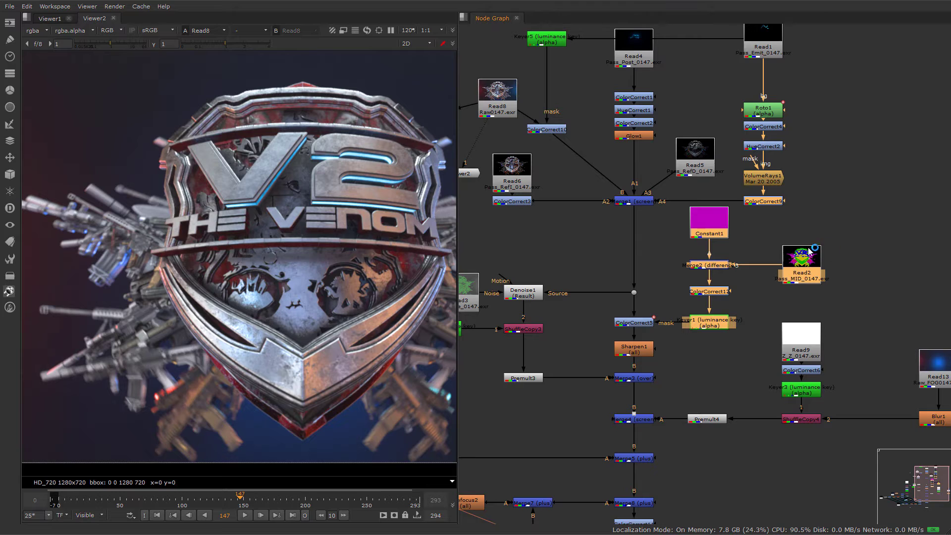
pyautogui.click(843, 268)
pyautogui.moveTo(842, 269); pyautogui.dragTo(797, 167, button='middle')
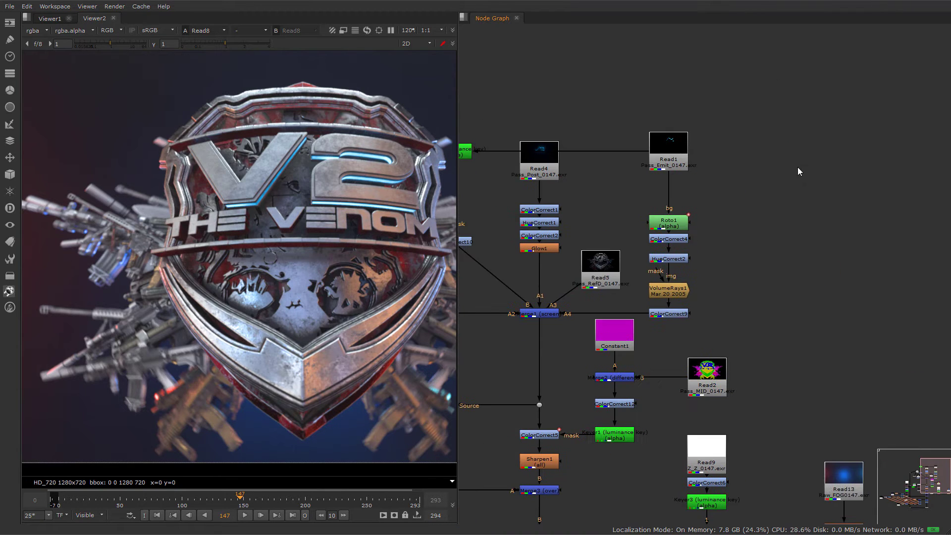
pyautogui.hotkey('ctrl', 'v')
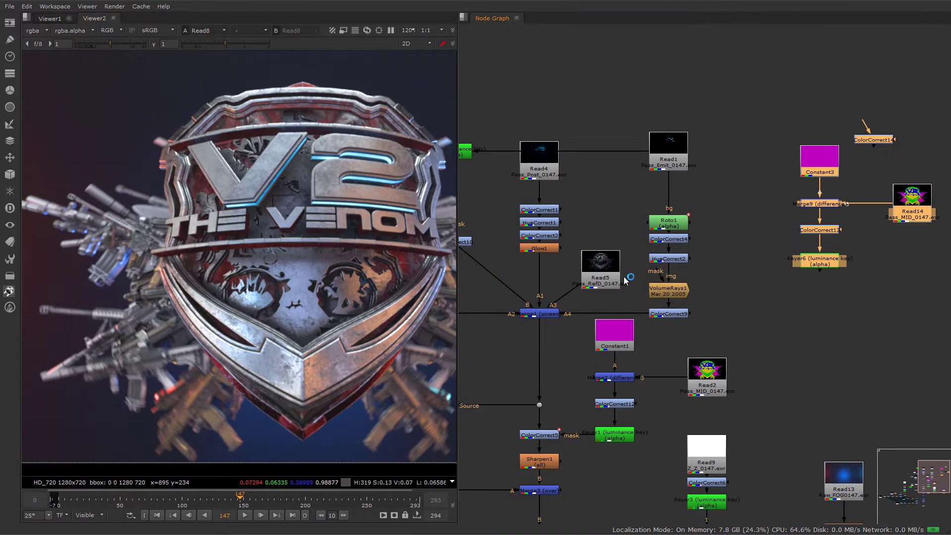
# - Reconnect Viewer2 to Grade3 and inspect the graded shield logo up close at frame 251
pyautogui.moveTo(496, 222); pyautogui.dragTo(673, 163, button='middle')
pyautogui.scroll(-3, 673, 163)
pyautogui.click(584, 206)
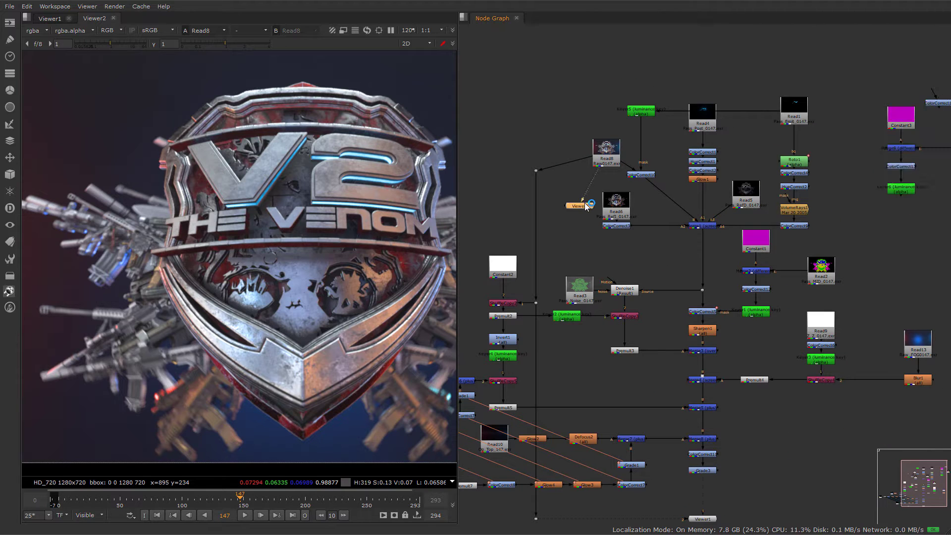
pyautogui.moveTo(584, 200); pyautogui.dragTo(702, 471)
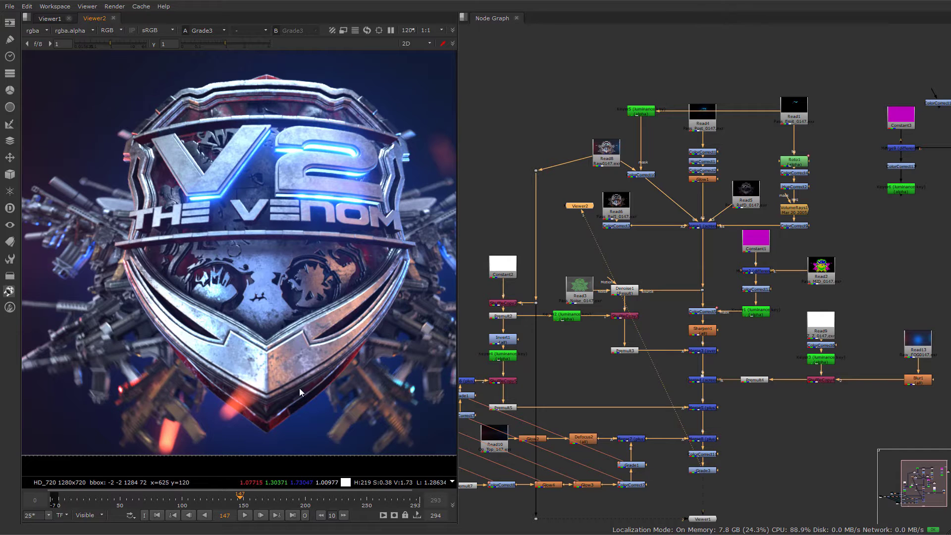
pyautogui.scroll(2, 221, 167)
pyautogui.click(367, 498)
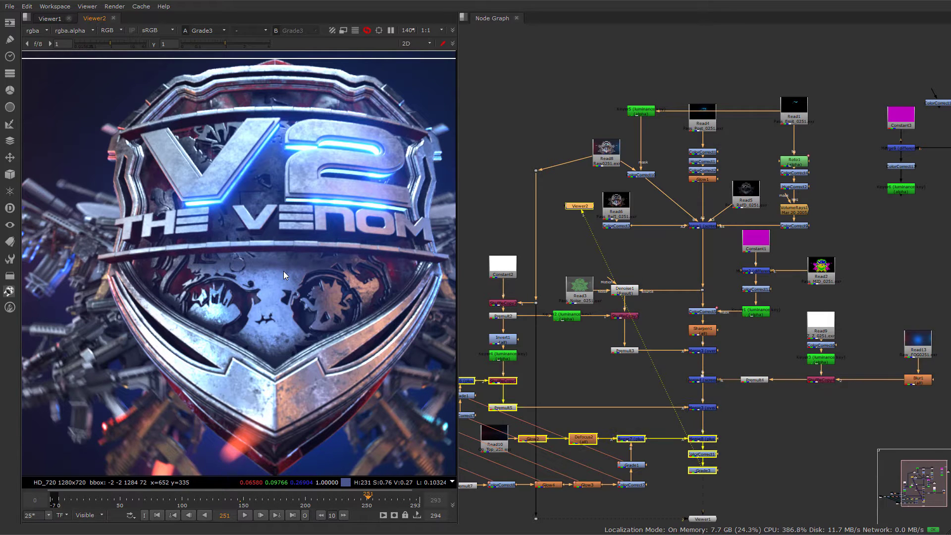
pyautogui.scroll(1, 231, 287)
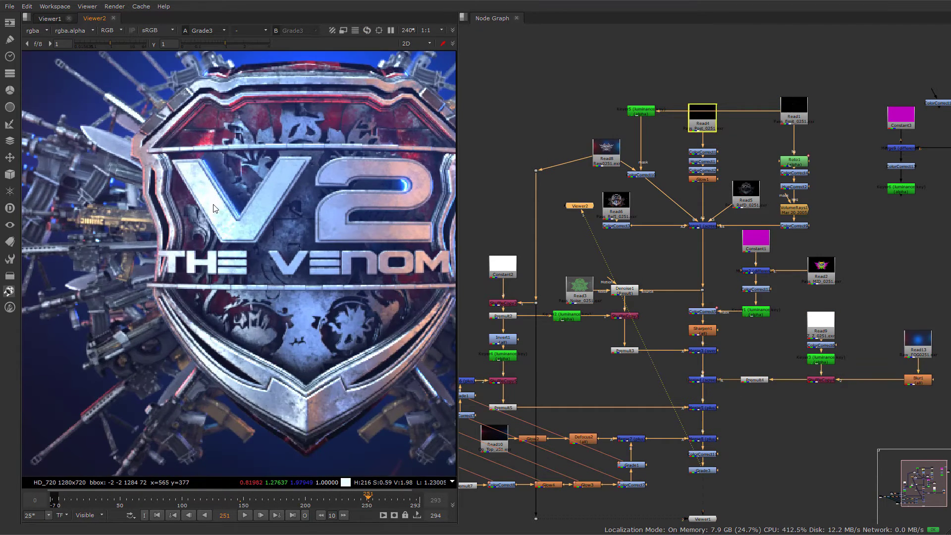
# - Review the node tree from the final ColorCorrect11 and Grade3 through the Read passes, Merge1 and the ID-mask branches
pyautogui.click(704, 470)
pyautogui.click(705, 454)
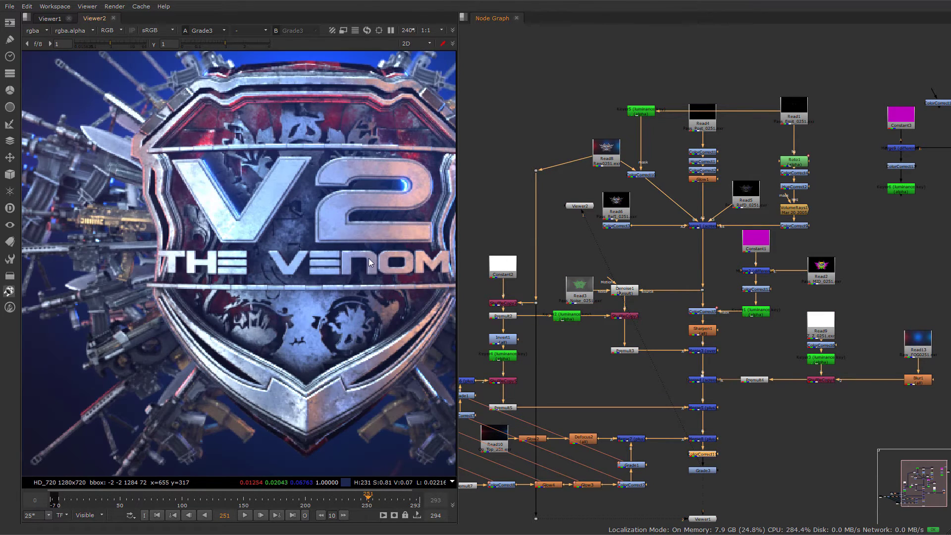
pyautogui.moveTo(642, 167); pyautogui.dragTo(653, 187, button='middle')
pyautogui.scroll(3, 614, 182)
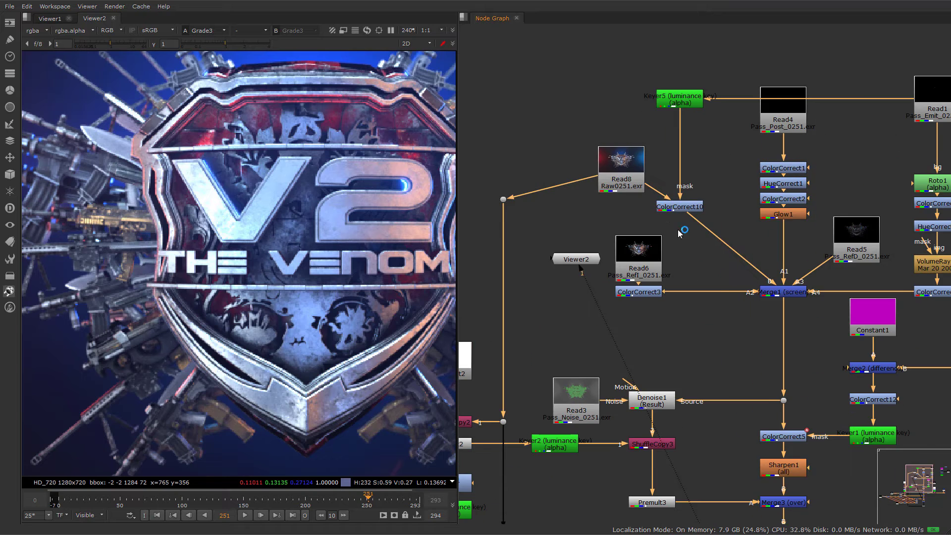
pyautogui.scroll(-3, 706, 423)
pyautogui.moveTo(721, 347); pyautogui.dragTo(645, 347, button='middle')
pyautogui.scroll(3, 646, 347)
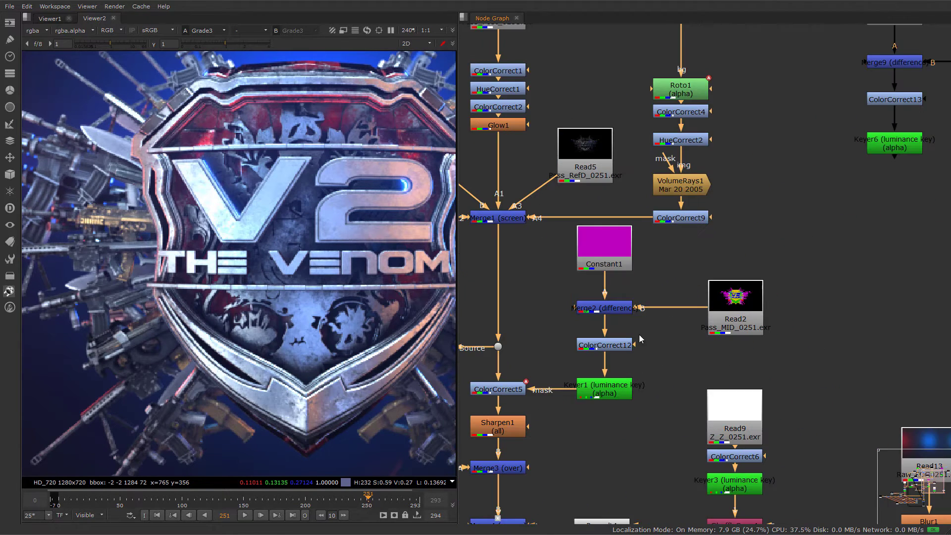
pyautogui.scroll(-2, 730, 308)
pyautogui.scroll(-3, 810, 273)
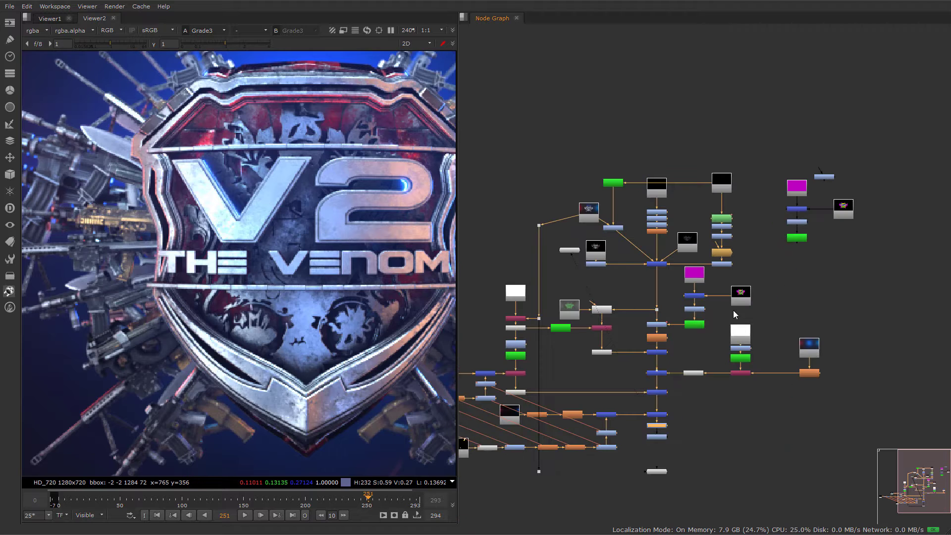
pyautogui.scroll(4, 654, 428)
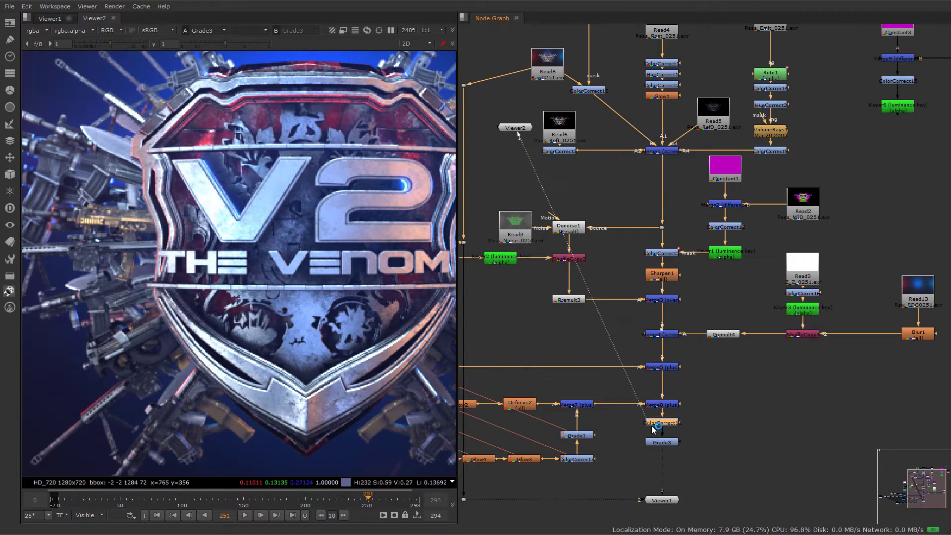
pyautogui.moveTo(527, 152); pyautogui.dragTo(548, 203, button='middle')
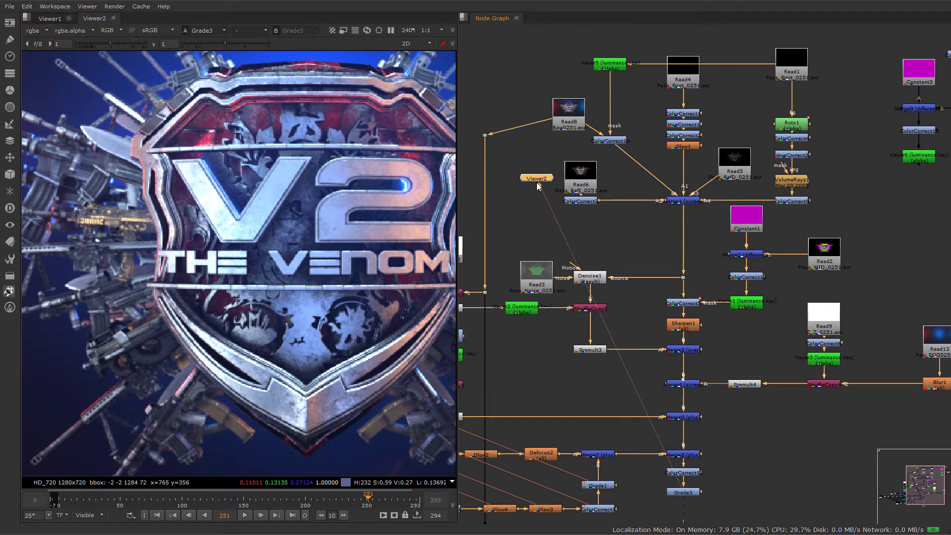
# - Compare the copied Keyer6 branch's ID colours with the Read6 reflection pass in Viewer2 at frame 251, ending on Keyer6
pyautogui.moveTo(828, 192); pyautogui.dragTo(761, 202, button='middle')
pyautogui.click(852, 167)
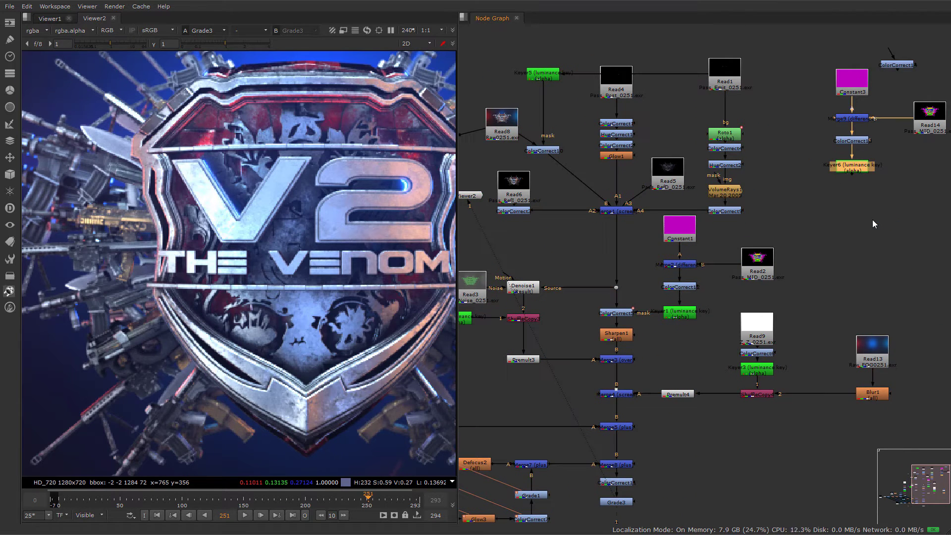
pyautogui.press('1')
pyautogui.moveTo(613, 287); pyautogui.dragTo(733, 302, button='middle')
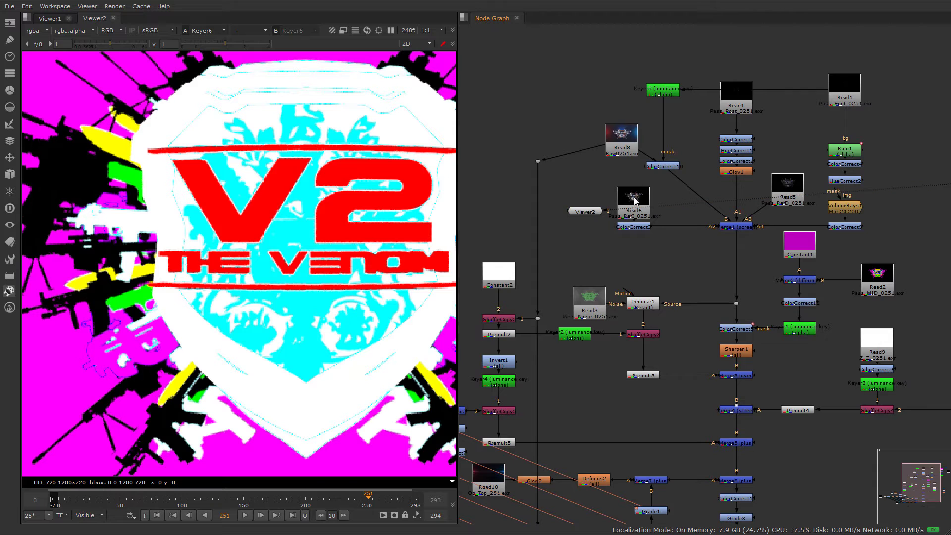
pyautogui.click(634, 201)
pyautogui.press('1')
pyautogui.moveTo(663, 235); pyautogui.dragTo(489, 305, button='middle')
pyautogui.click(797, 253)
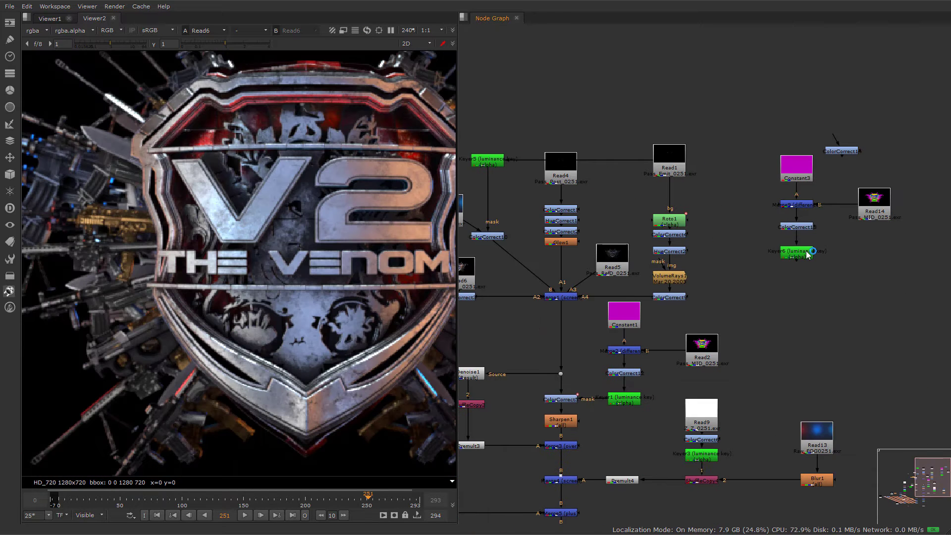
pyautogui.press('1')
pyautogui.moveTo(702, 316); pyautogui.dragTo(736, 315, button='middle')
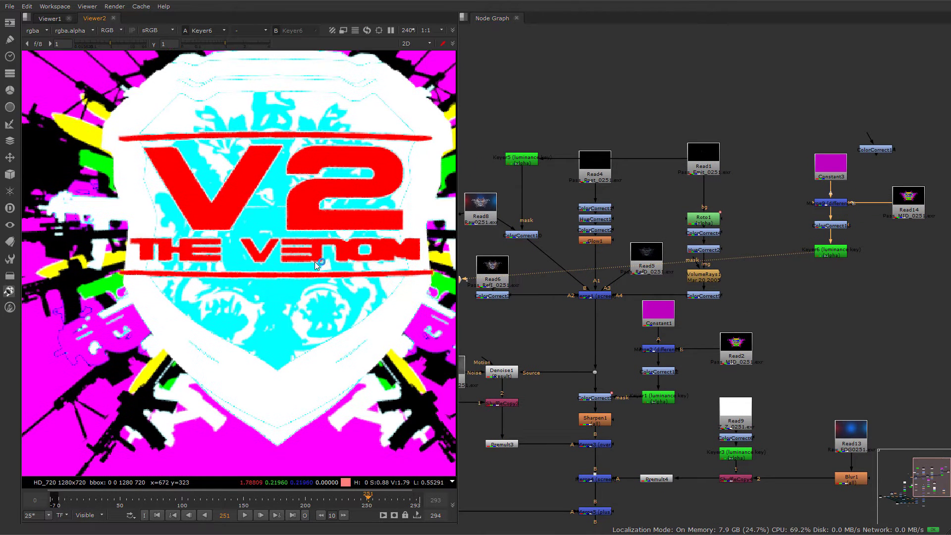
# - Compare the copied branch's Merge9 difference, Constant3 colour and Read14 ID pass in Viewer2, examining the shield's ID colours
pyautogui.click(841, 207)
pyautogui.press('1')
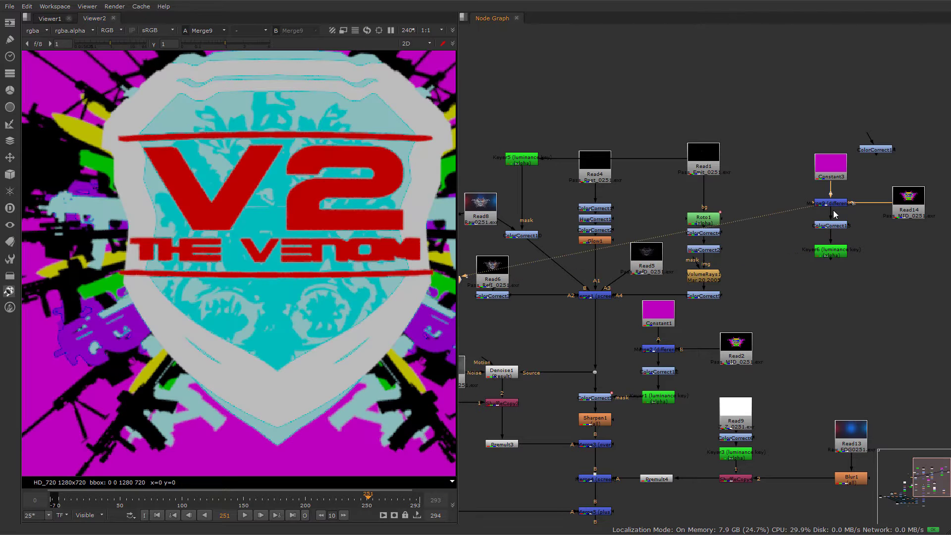
pyautogui.moveTo(231, 254); pyautogui.dragTo(193, 310, button='middle')
pyautogui.moveTo(270, 252); pyautogui.dragTo(190, 228, button='middle')
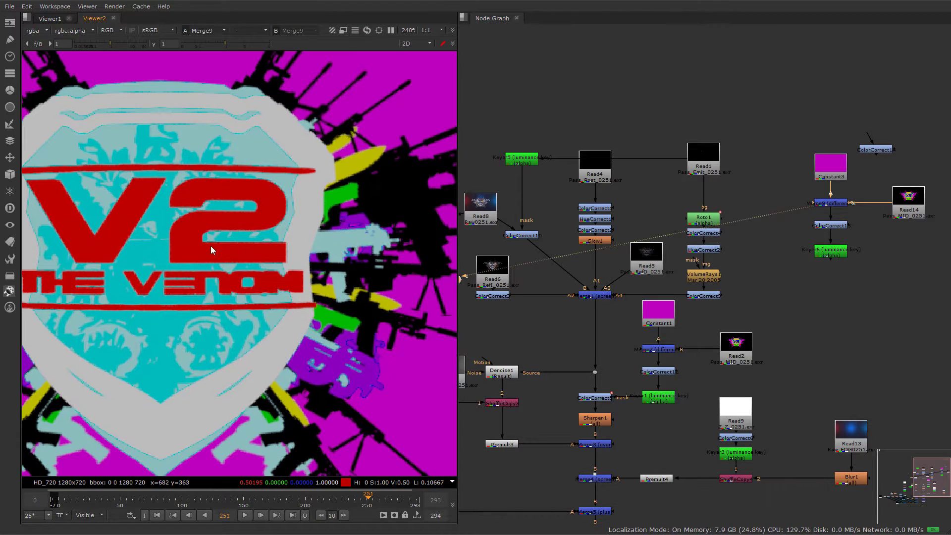
pyautogui.press('1')
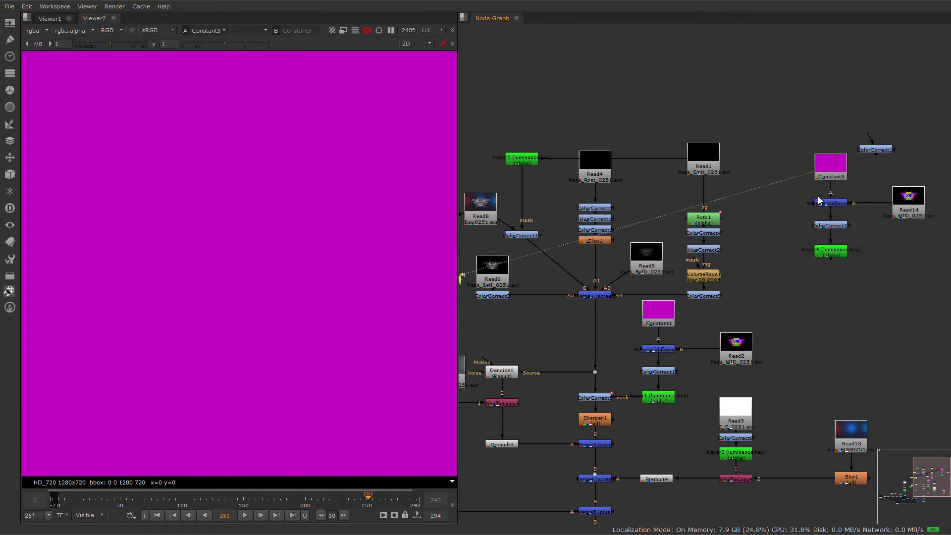
pyautogui.click(911, 201)
pyautogui.press('1')
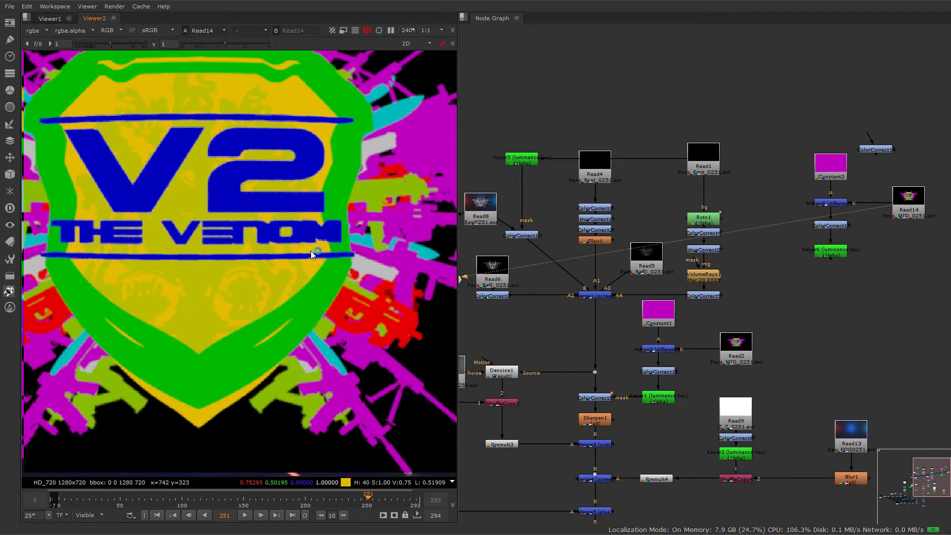
pyautogui.moveTo(219, 306)
pyautogui.mouseDown(button='middle')
pyautogui.moveTo(239, 248)
pyautogui.moveTo(224, 292)
pyautogui.mouseUp(button='middle')
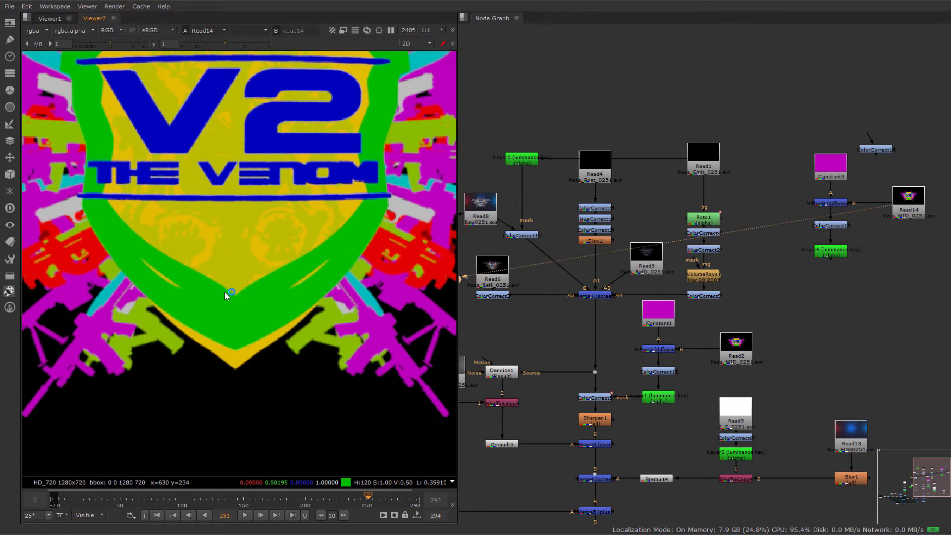
# - Set Constant3's colour to the green of the shield rim (0, 0.501953, 0), sampled from the Read14 ID pass
pyautogui.doubleClick(834, 168)
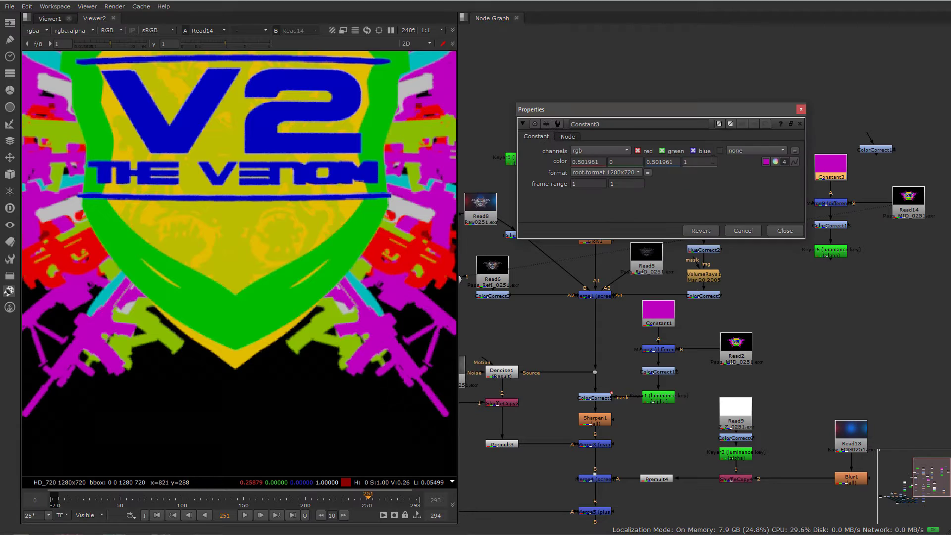
pyautogui.click(766, 162)
pyautogui.keyDown('ctrl'); pyautogui.click(272, 301); pyautogui.keyUp('ctrl')
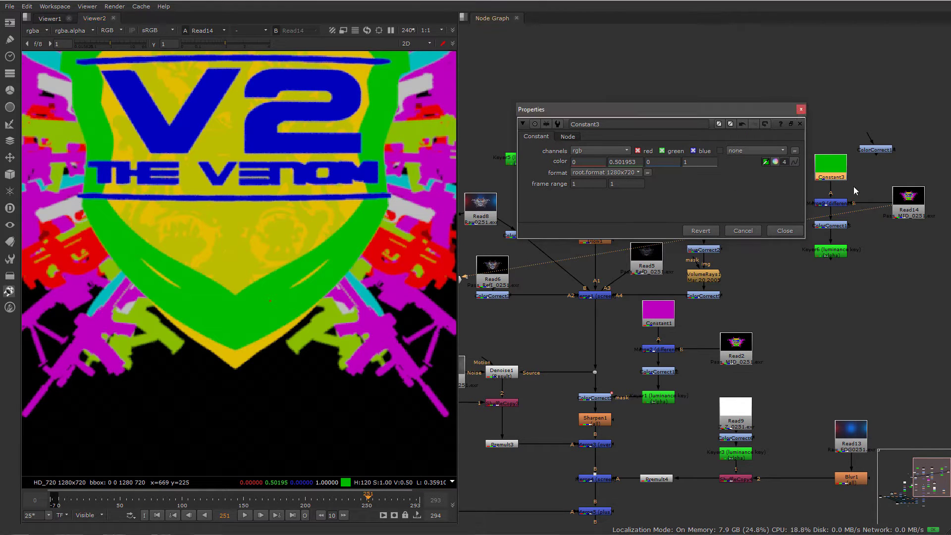
pyautogui.click(801, 109)
# - View Keyer6's alpha and adjust its luminance key range, B at about 0.124, to isolate the shield rim
pyautogui.click(831, 250)
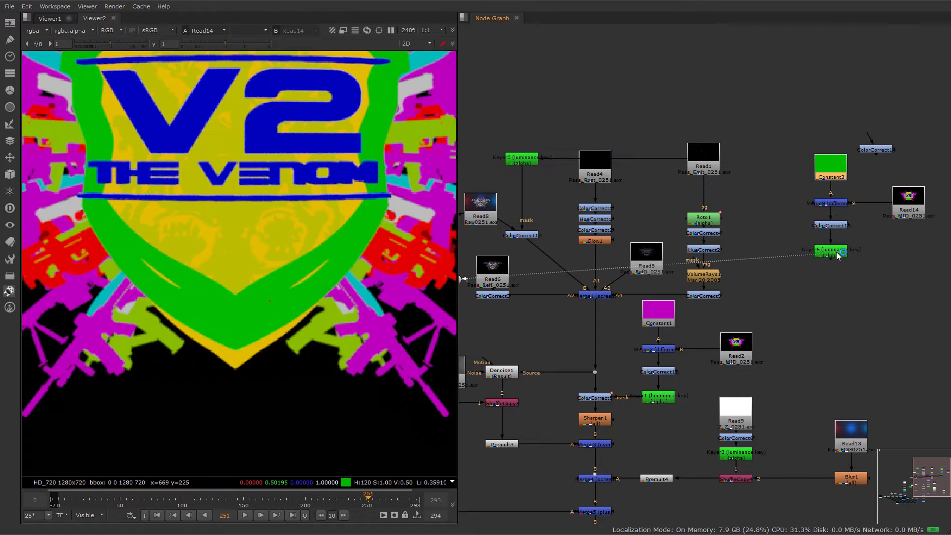
pyautogui.press('1')
pyautogui.press('a')
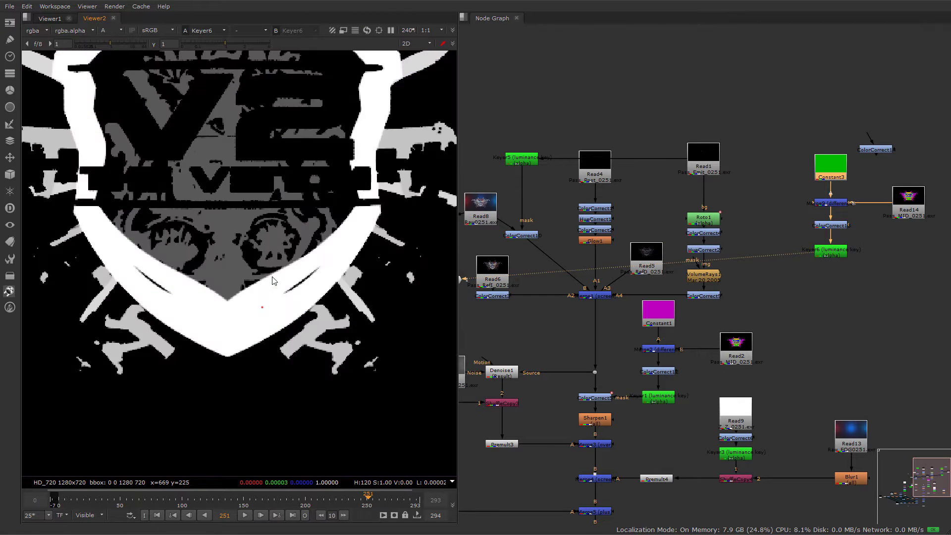
pyautogui.doubleClick(826, 253)
pyautogui.moveTo(702, 266); pyautogui.dragTo(635, 265)
# - Delete the unconnected duplicate ColorCorrect node beside Constant3
pyautogui.moveTo(806, 281); pyautogui.dragTo(722, 282, button='middle')
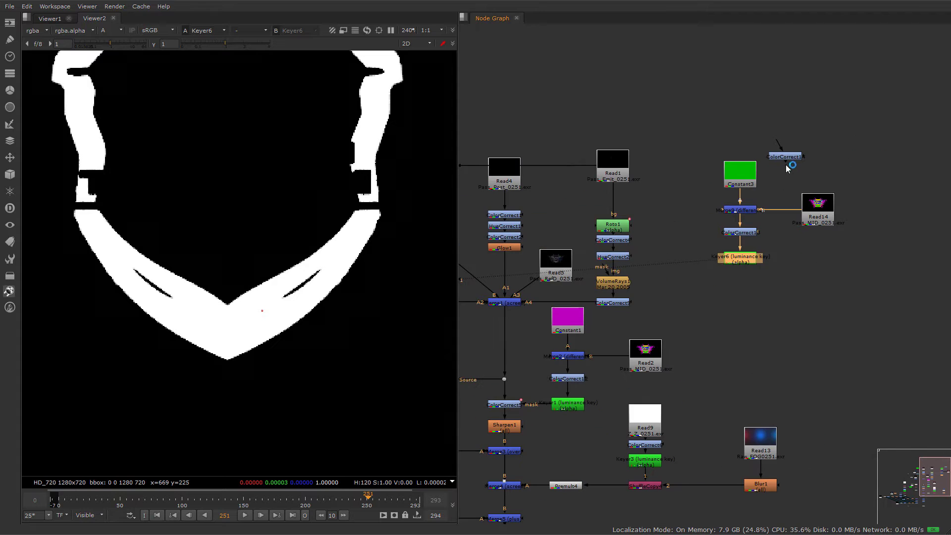
pyautogui.moveTo(785, 157); pyautogui.dragTo(764, 116)
pyautogui.press('Delete')
# - Duplicate the Constant3, Merge9, Read14, ColorCorrect13 and Keyer6 branch into the empty space beside it
pyautogui.moveTo(703, 120); pyautogui.dragTo(865, 290)
pyautogui.moveTo(754, 245); pyautogui.dragTo(686, 221, button='middle')
pyautogui.moveTo(685, 221); pyautogui.dragTo(643, 217)
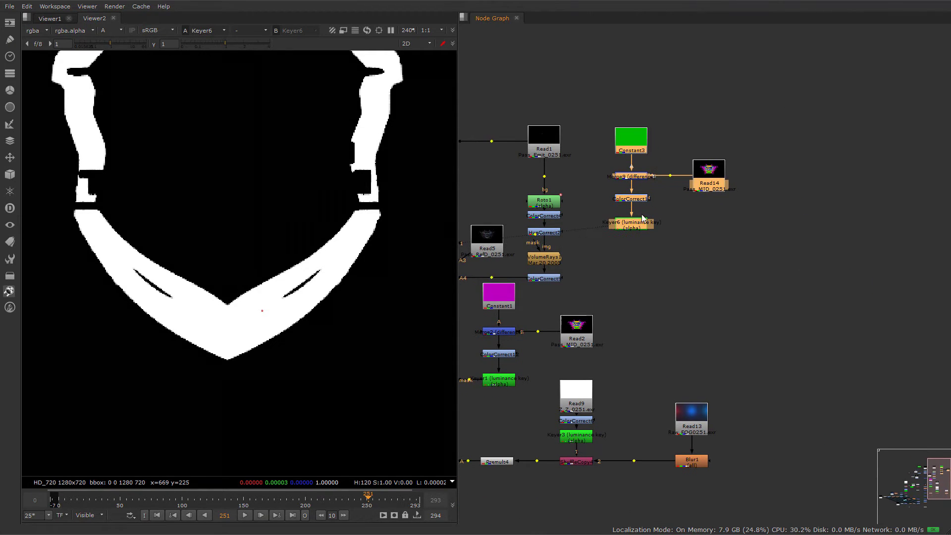
pyautogui.scroll(-5, 832, 269)
pyautogui.scroll(3, 696, 214)
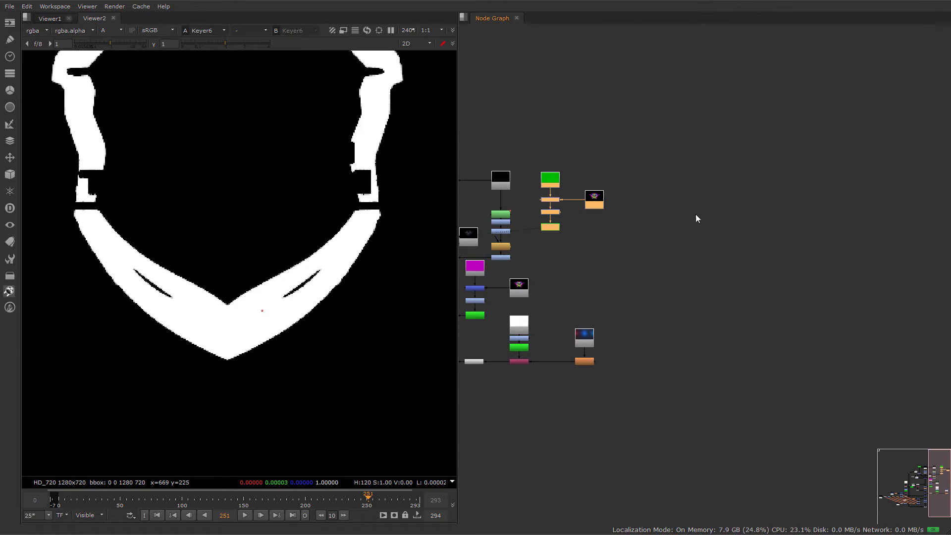
pyautogui.click(665, 192)
pyautogui.hotkey('ctrl', 'v')
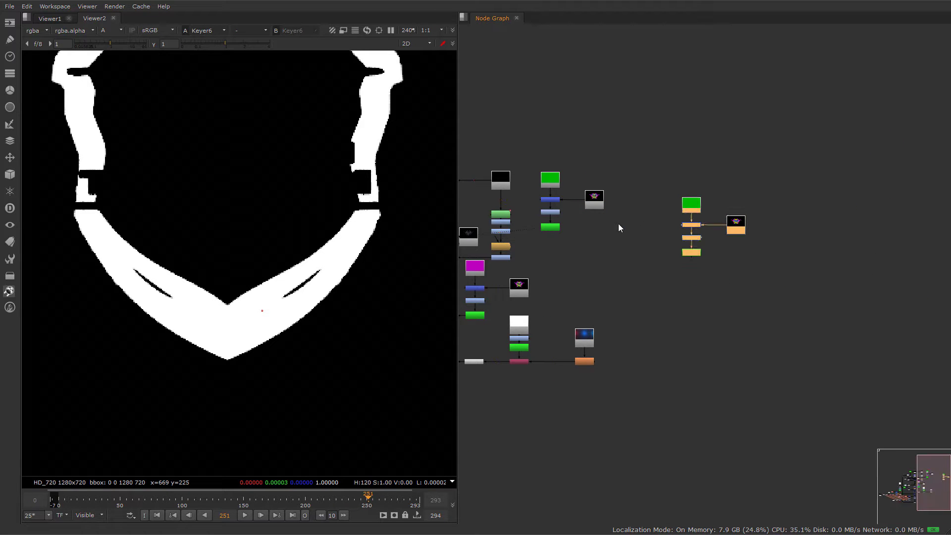
# - Place the duplicated branch next to the original and move both mask branches above the Read4 and Keyer5 nodes
pyautogui.moveTo(694, 252); pyautogui.dragTo(632, 232)
pyautogui.moveTo(636, 169); pyautogui.dragTo(560, 253)
pyautogui.moveTo(561, 249); pyautogui.dragTo(819, 272, button='middle')
pyautogui.moveTo(849, 224); pyautogui.dragTo(677, 143)
pyautogui.scroll(5, 677, 163)
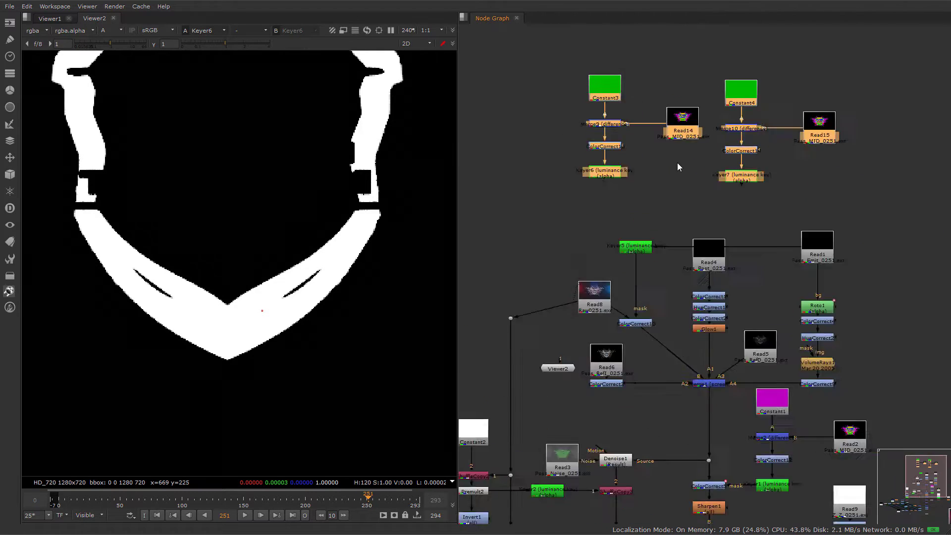
pyautogui.click(724, 204)
pyautogui.moveTo(724, 204); pyautogui.dragTo(708, 231, button='middle')
# - View Read15 in full colour and set Constant4 to the blue of the V2 lettering (0, 0, 0.501953)
pyautogui.moveTo(557, 225); pyautogui.dragTo(869, 148)
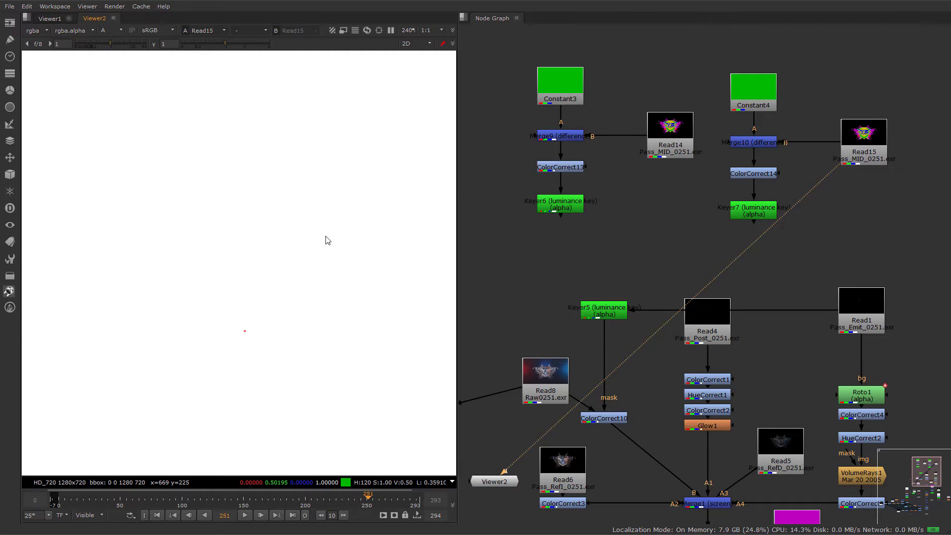
pyautogui.press('a')
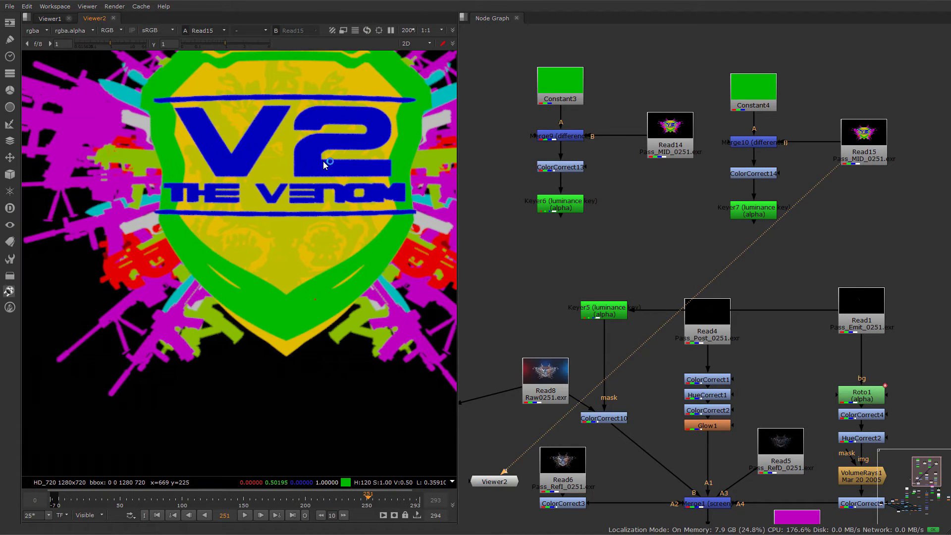
pyautogui.doubleClick(756, 87)
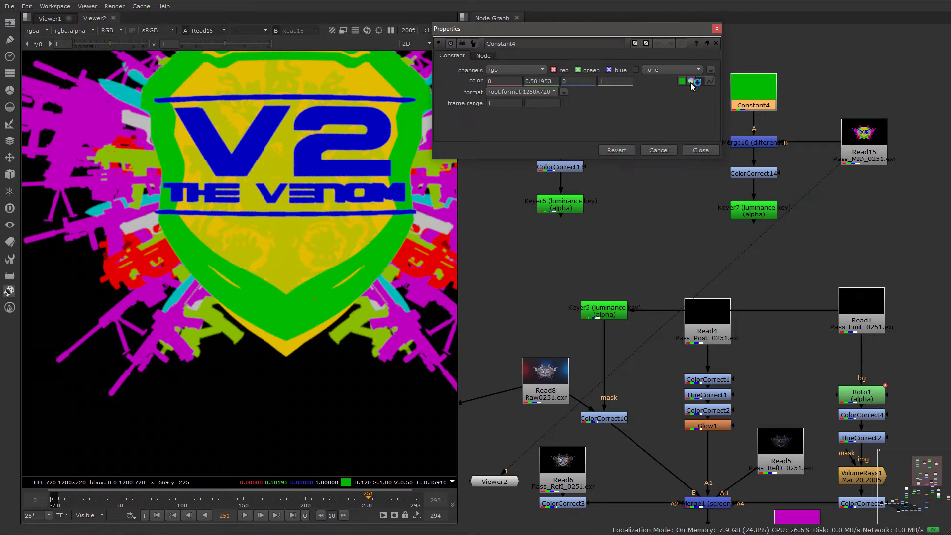
pyautogui.keyDown('ctrl'); pyautogui.click(310, 157); pyautogui.keyUp('ctrl')
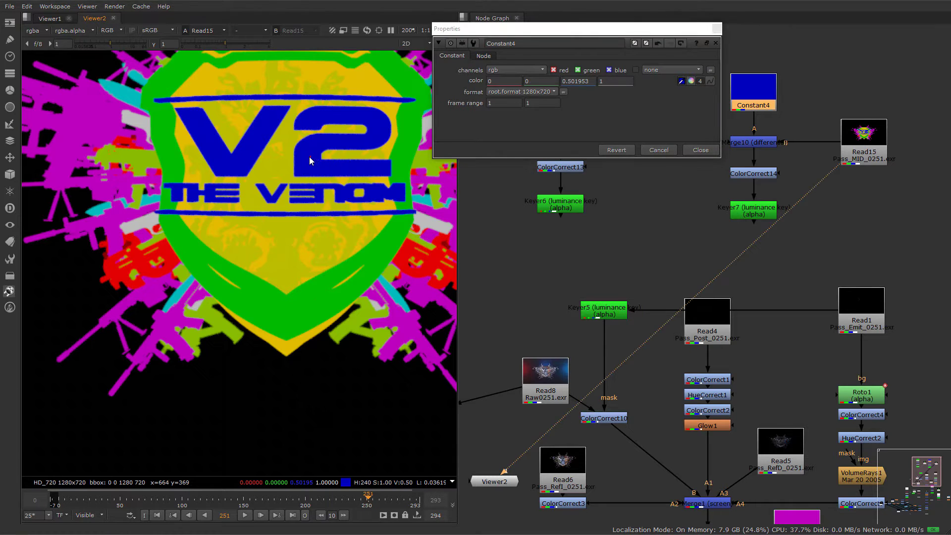
pyautogui.click(716, 28)
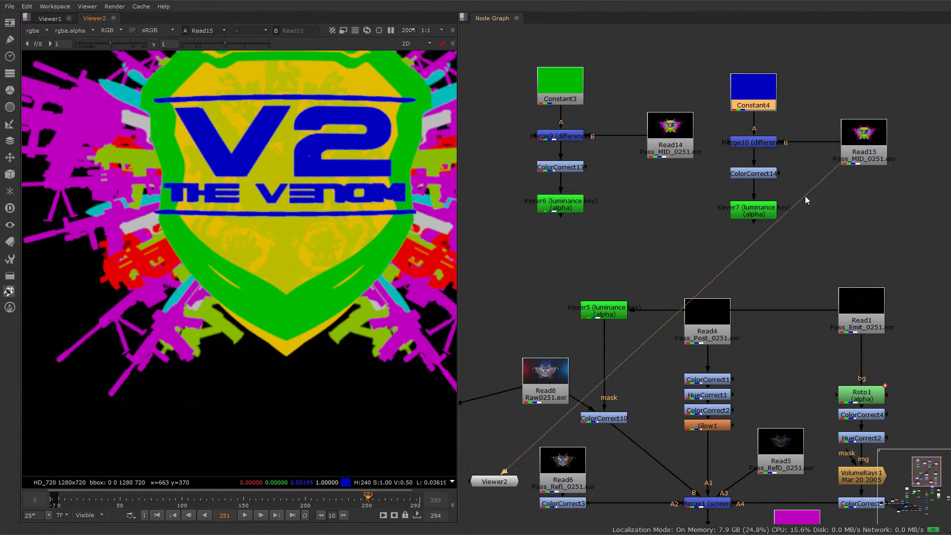
# - View Keyer7's alpha and adjust point B of its luminance key range for the V2 lettering mask
pyautogui.moveTo(831, 170); pyautogui.dragTo(751, 213)
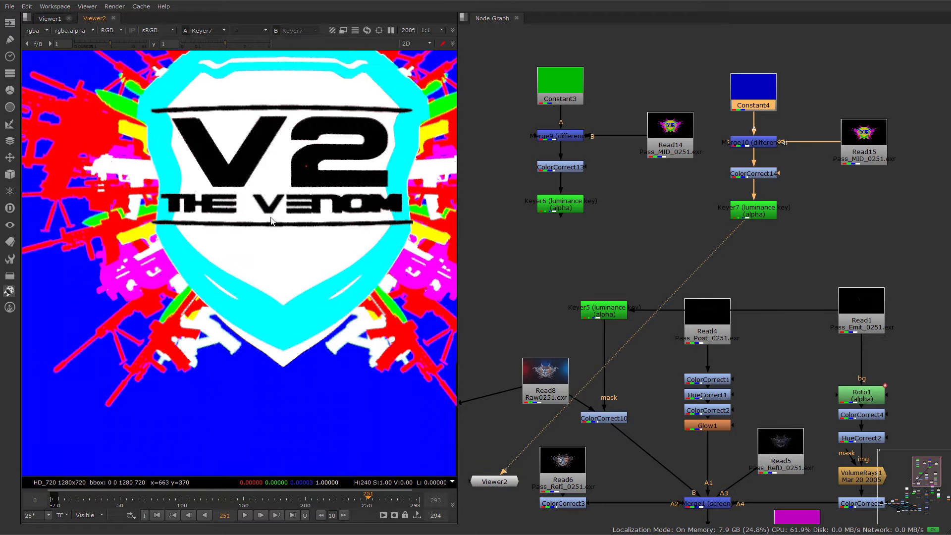
pyautogui.press('a')
pyautogui.doubleClick(751, 208)
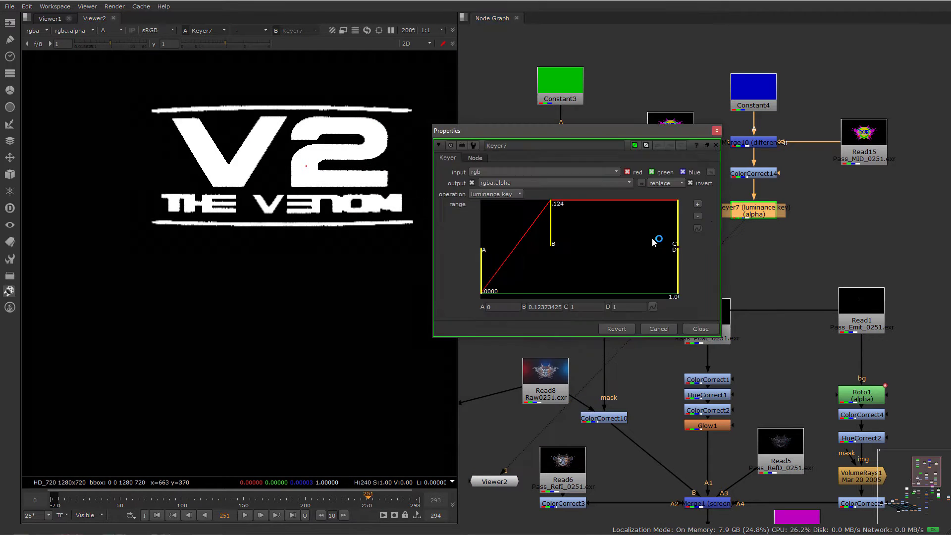
pyautogui.moveTo(562, 220); pyautogui.dragTo(592, 227)
pyautogui.click(716, 131)
# - Combine Keyer6 (A) and Keyer7 (B) in a new over Merge node and check its colour and alpha in Viewer2
pyautogui.moveTo(656, 246); pyautogui.dragTo(709, 221, button='middle')
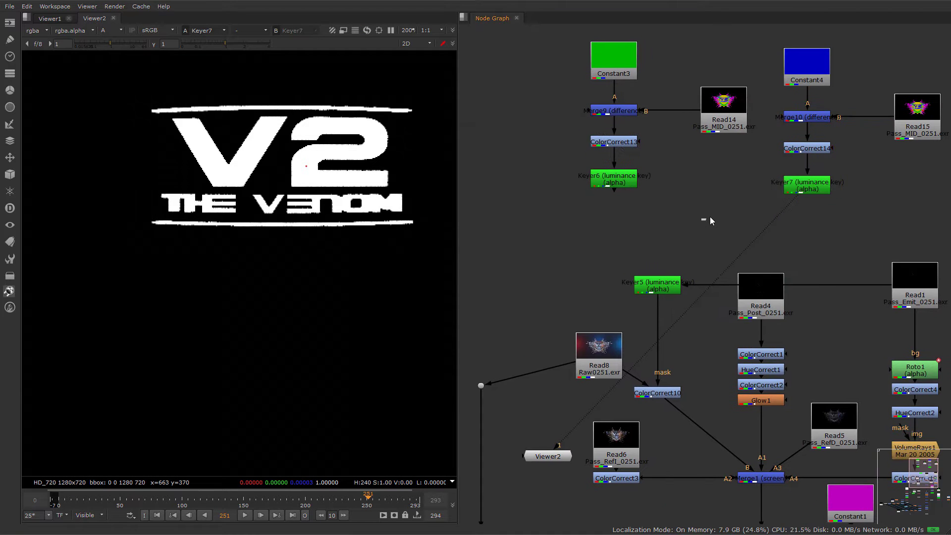
pyautogui.press('m')
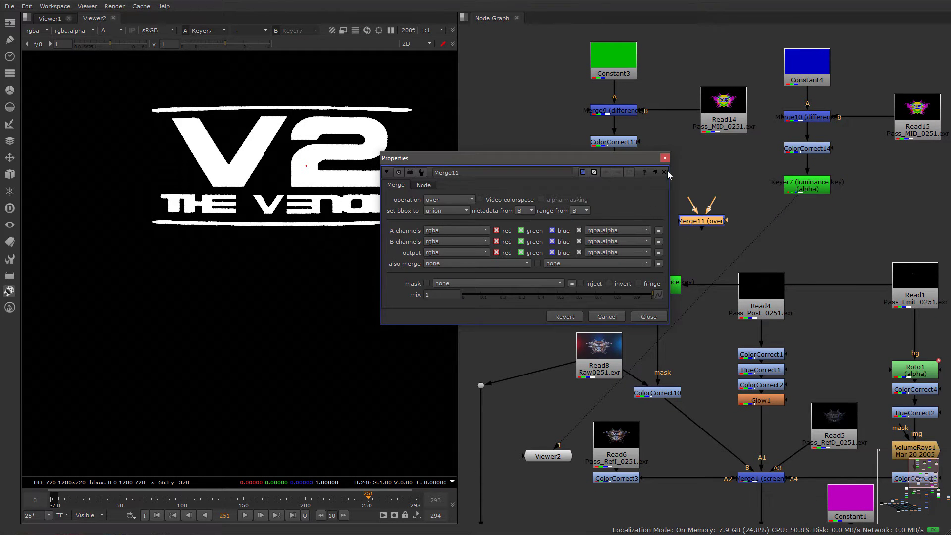
pyautogui.click(666, 159)
pyautogui.moveTo(634, 190); pyautogui.dragTo(606, 182)
pyautogui.moveTo(712, 207)
pyautogui.mouseDown()
pyautogui.moveTo(811, 189)
pyautogui.moveTo(725, 209)
pyautogui.mouseUp()
pyautogui.press('1')
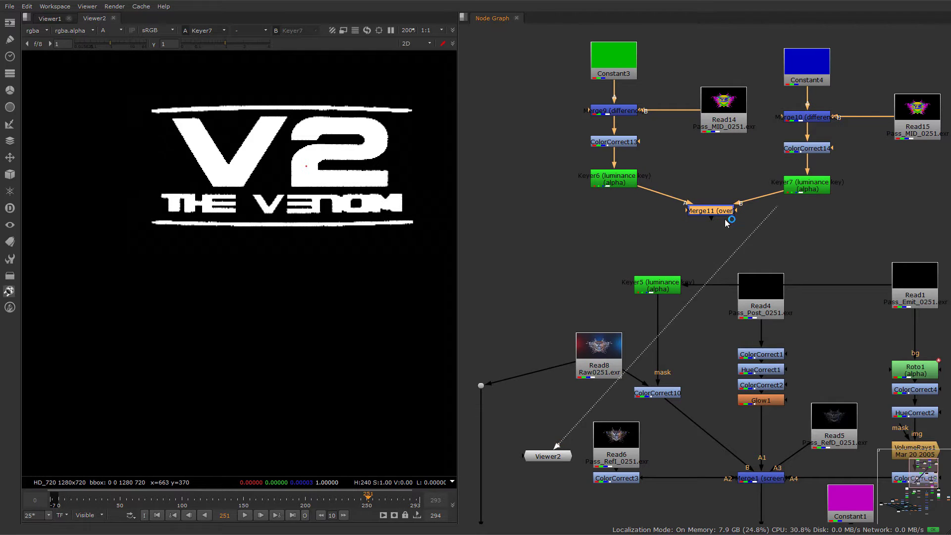
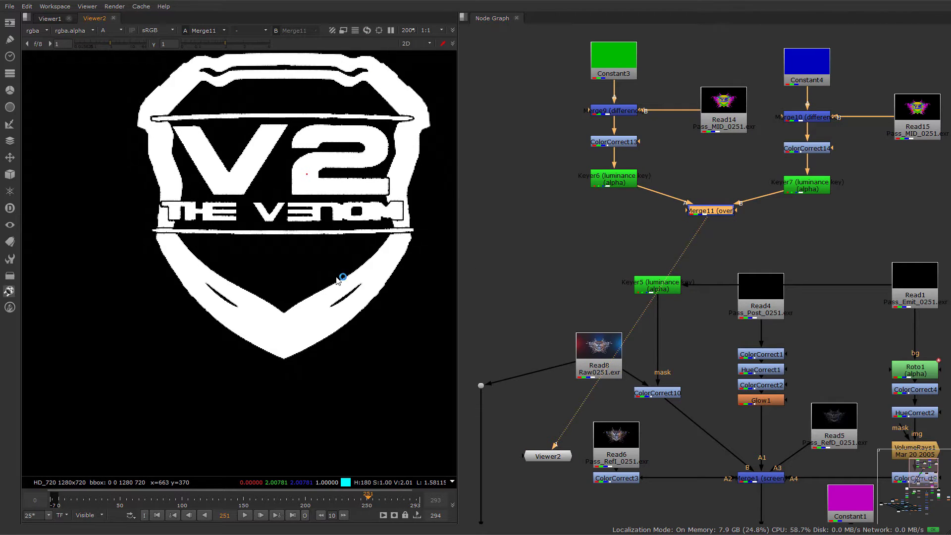
pyautogui.moveTo(340, 276); pyautogui.dragTo(314, 264, button='middle')
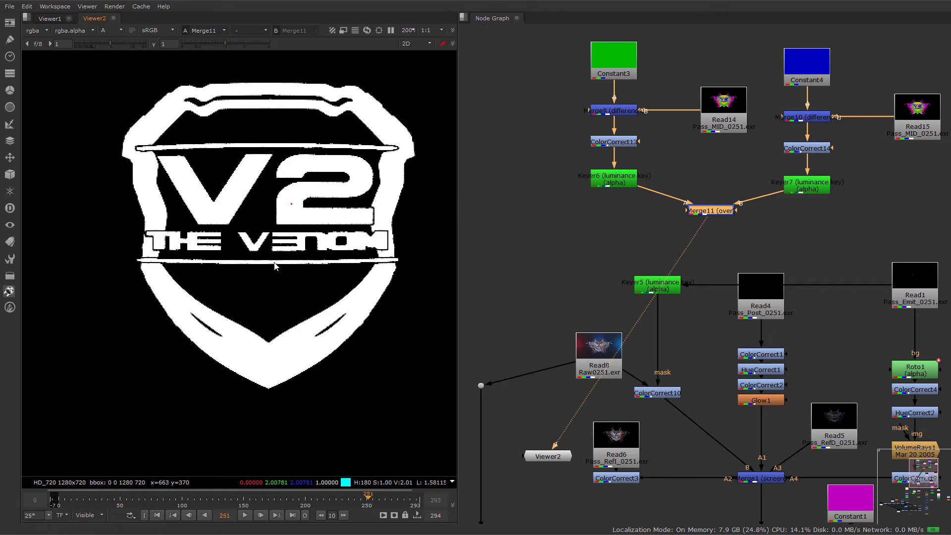
pyautogui.press('a')
pyautogui.press('a')
pyautogui.press('a')
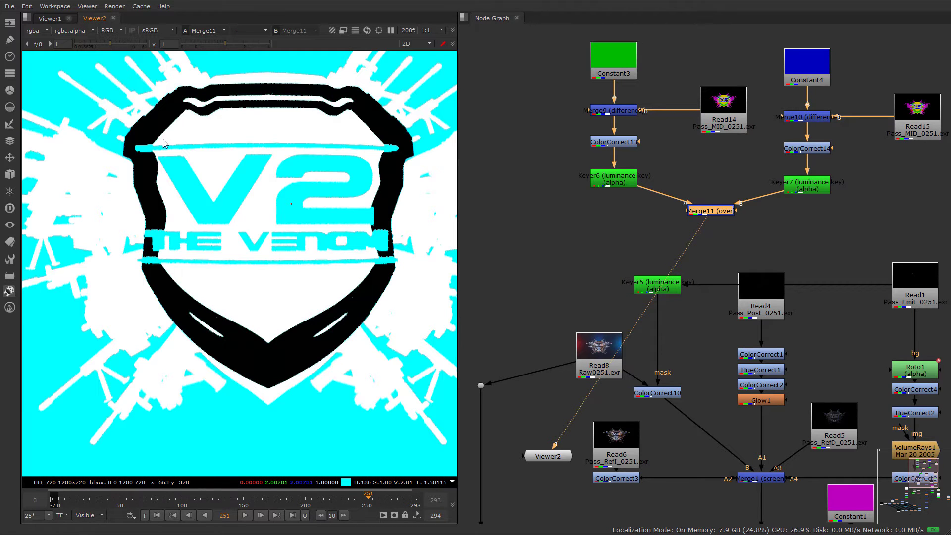
pyautogui.press('a')
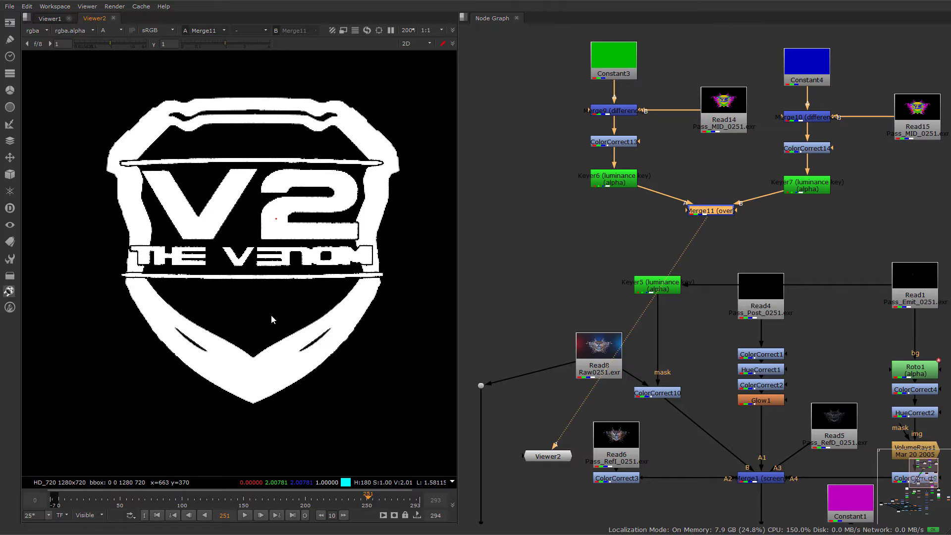
# - Insert a new ColorCorrect node between ColorCorrect10 and Merge1
pyautogui.scroll(-2, 613, 300)
pyautogui.click(664, 351)
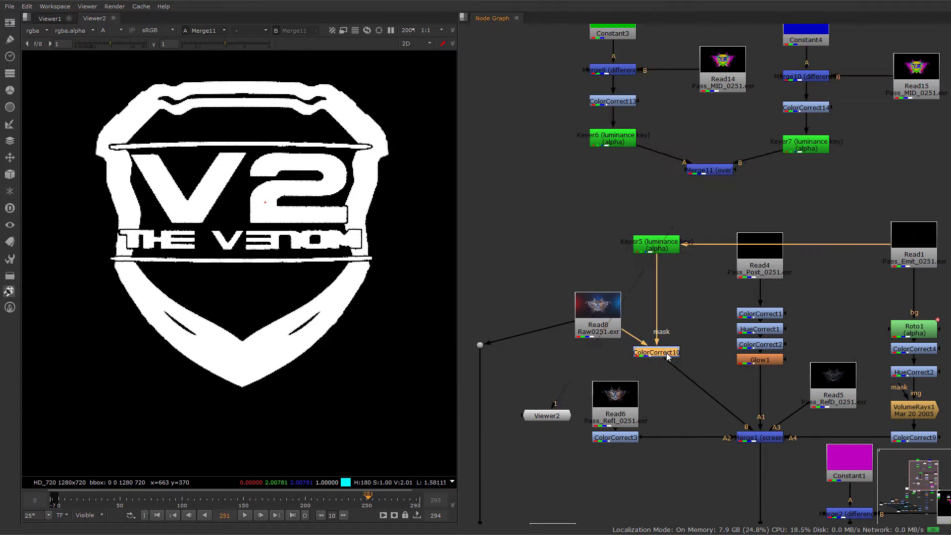
pyautogui.press('c')
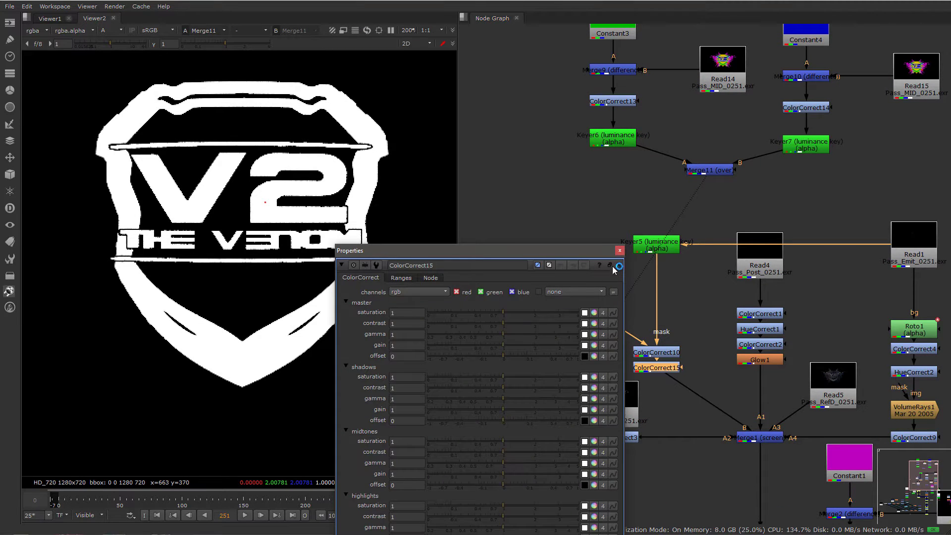
pyautogui.click(620, 245)
# - Rearrange the nodes so ColorCorrect10 sits above Read8, level with Keyer5, and ColorCorrect15 sits just below Keyer5
pyautogui.scroll(-1, 632, 303)
pyautogui.moveTo(662, 325); pyautogui.dragTo(679, 228)
pyautogui.moveTo(765, 286); pyautogui.dragTo(648, 292, button='middle')
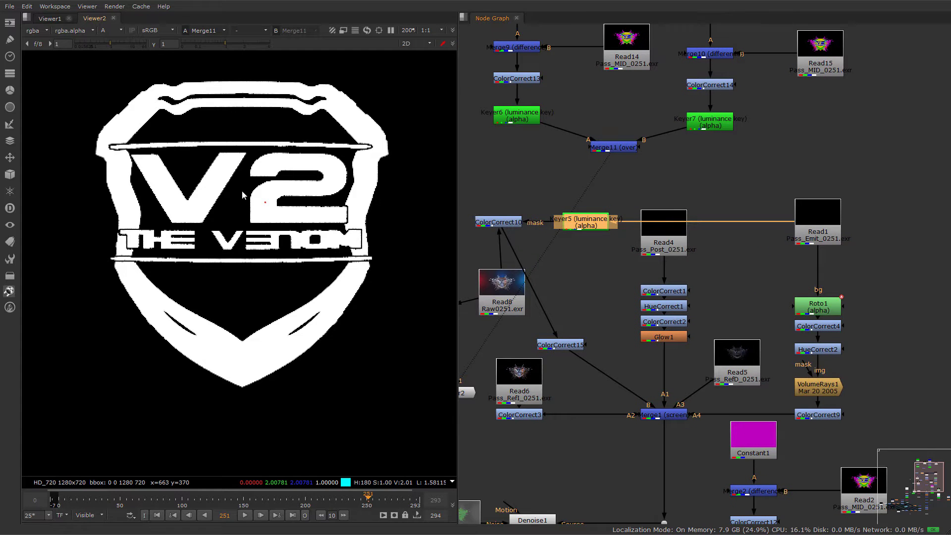
pyautogui.moveTo(565, 370); pyautogui.dragTo(693, 343, button='middle')
pyautogui.moveTo(695, 320); pyautogui.dragTo(716, 242)
pyautogui.moveTo(618, 198); pyautogui.dragTo(622, 198)
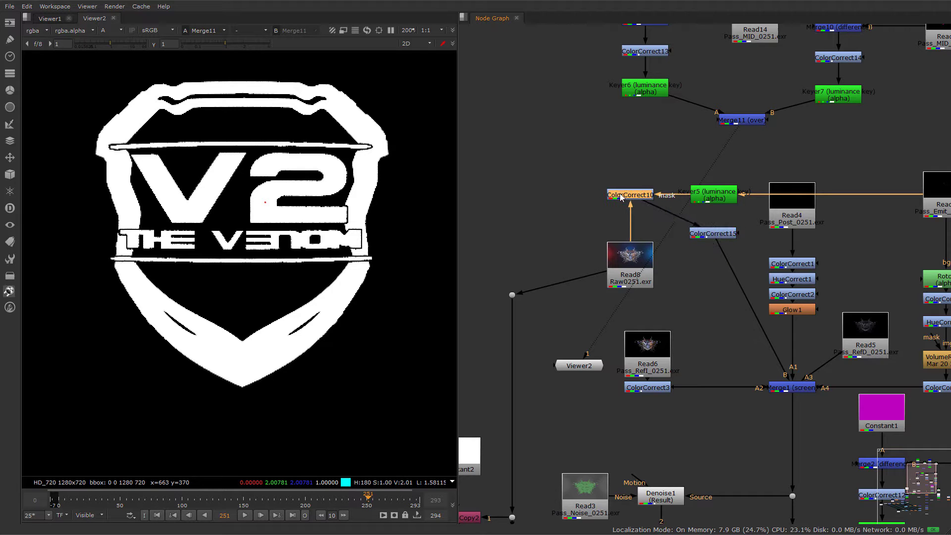
# - Move ColorCorrect15 down beside HueCorrect1 and connect its mask input to Merge11
pyautogui.moveTo(720, 237); pyautogui.dragTo(717, 291)
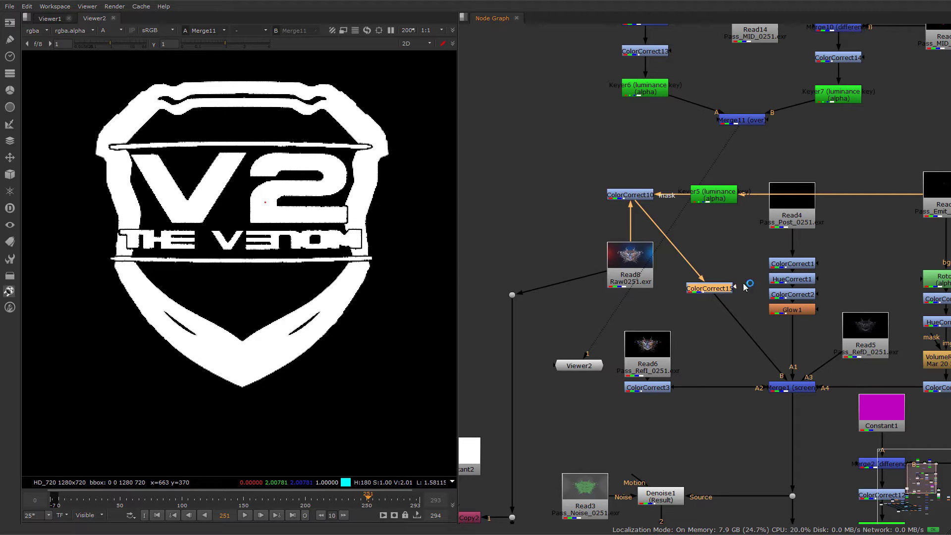
pyautogui.moveTo(744, 286); pyautogui.dragTo(744, 122)
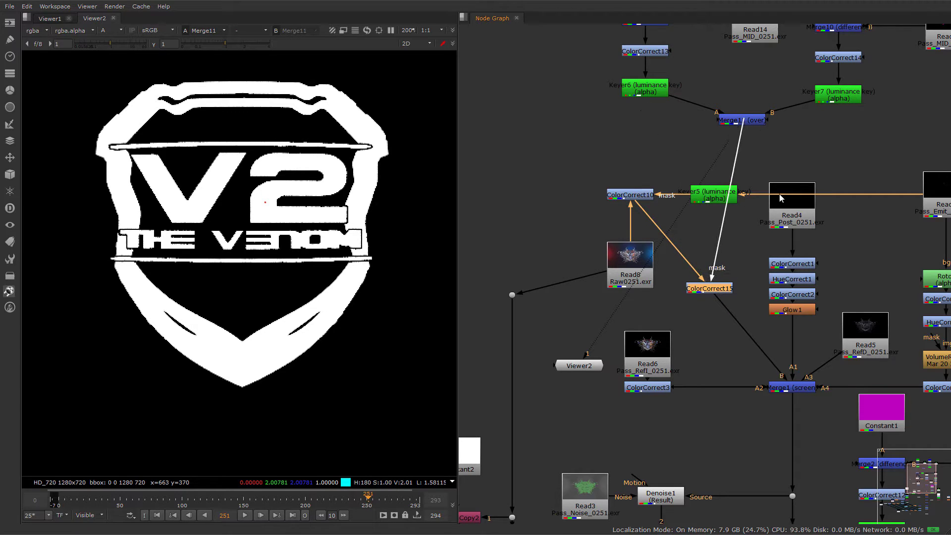
pyautogui.moveTo(716, 294)
pyautogui.mouseDown()
pyautogui.moveTo(745, 297)
pyautogui.moveTo(715, 292)
pyautogui.mouseUp()
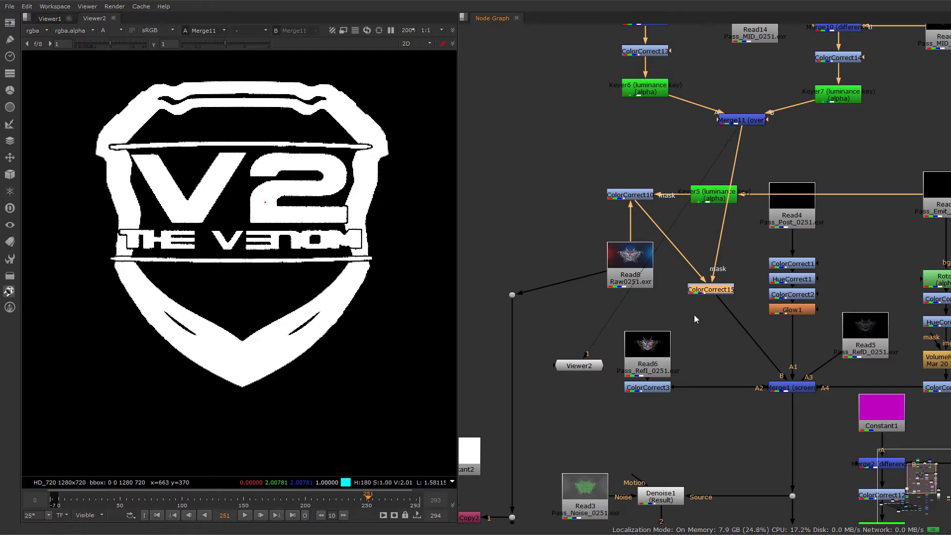
# - Move the two ID-pass key branches and Merge11 together so Merge11 sits directly above ColorCorrect15
pyautogui.moveTo(694, 319); pyautogui.dragTo(718, 389, button='middle')
pyautogui.scroll(-3, 666, 220)
pyautogui.moveTo(581, 231); pyautogui.dragTo(578, 276, button='middle')
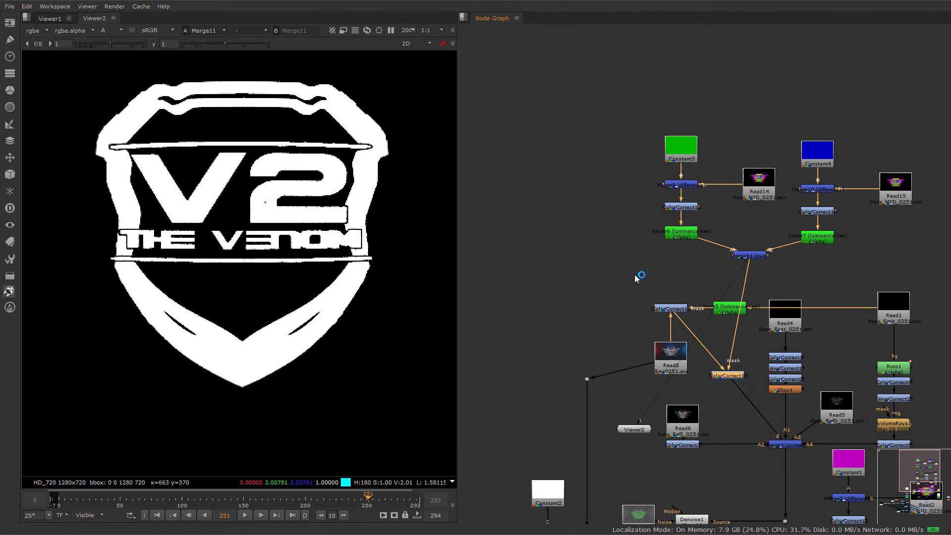
pyautogui.moveTo(627, 145); pyautogui.dragTo(948, 276)
pyautogui.moveTo(819, 238); pyautogui.dragTo(798, 238)
pyautogui.moveTo(727, 258); pyautogui.dragTo(728, 281)
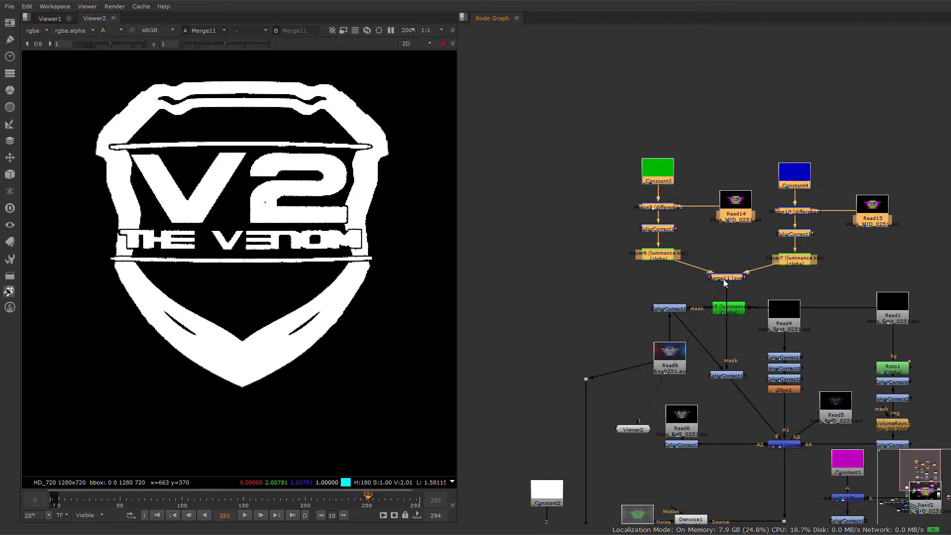
pyautogui.click(783, 282)
# - Check Merge11's colour and alpha in Viewer2 and switch the viewer to ColorCorrect15's output
pyautogui.scroll(5, 718, 378)
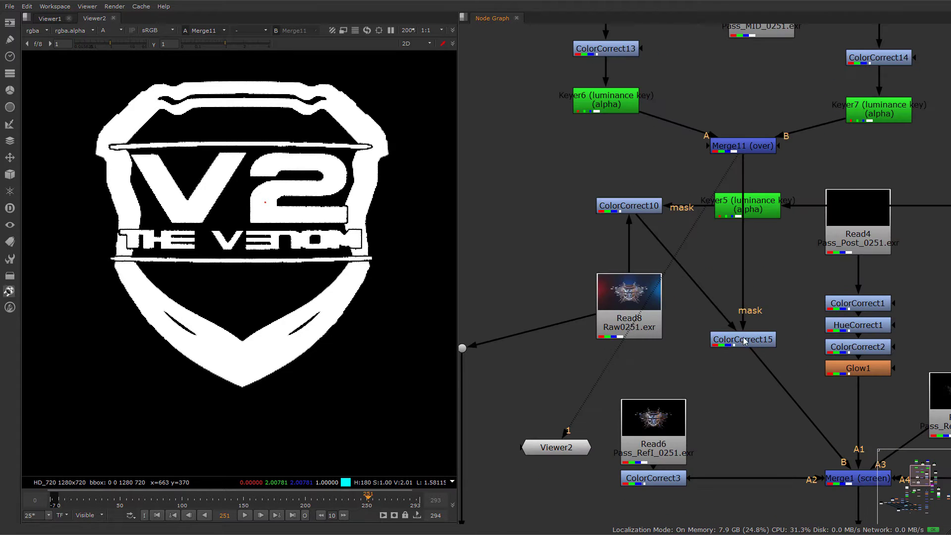
pyautogui.click(723, 376)
pyautogui.press('a')
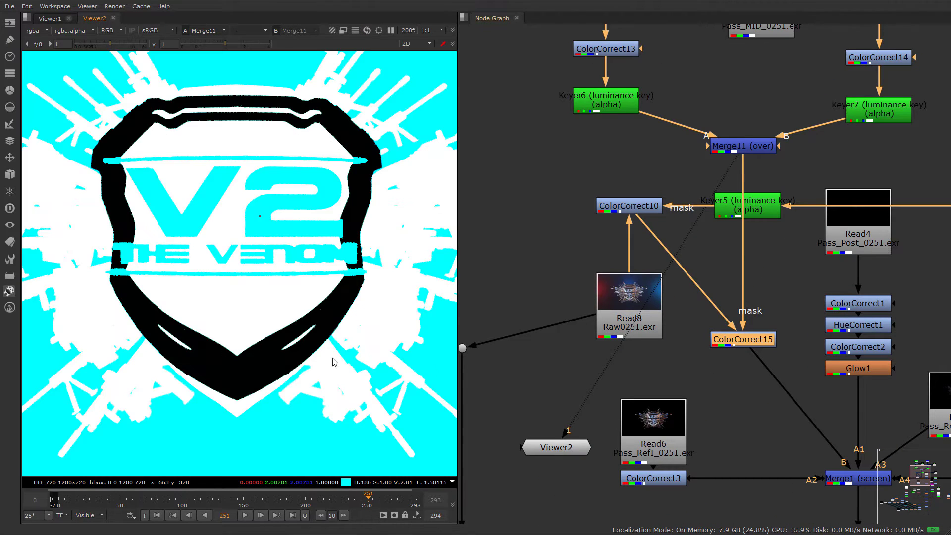
pyautogui.press('a')
pyautogui.moveTo(713, 427); pyautogui.dragTo(653, 332, button='middle')
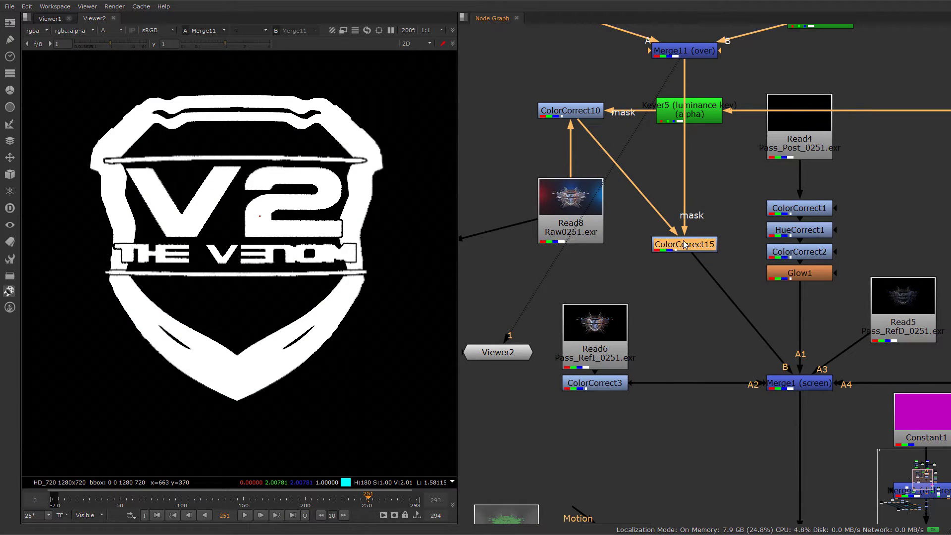
pyautogui.press('1')
pyautogui.moveTo(690, 276); pyautogui.dragTo(695, 329, button='middle')
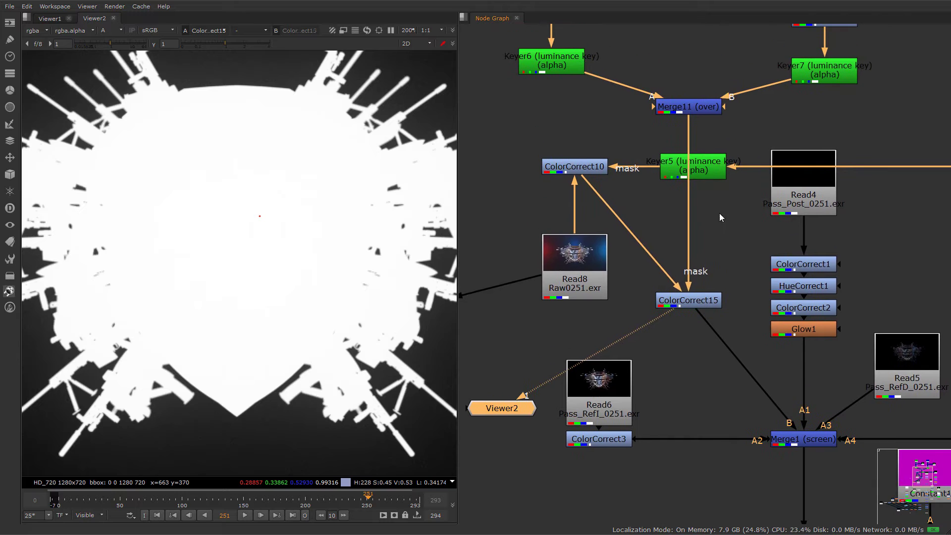
# - Compare Merge11's mask with ColorCorrect15's output in Viewer2, ending on ColorCorrect15 in full colour
pyautogui.moveTo(720, 213); pyautogui.dragTo(760, 330, button='middle')
pyautogui.click(725, 230)
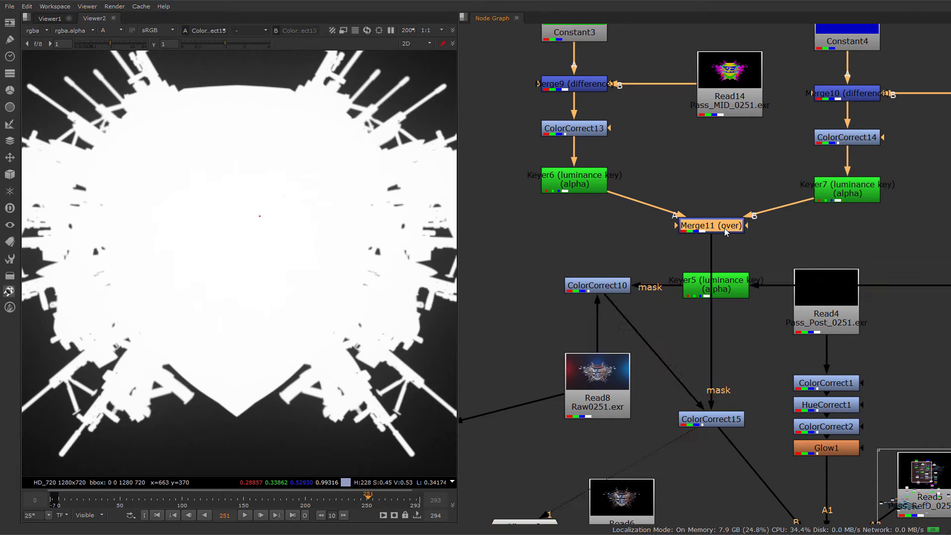
pyautogui.press('1')
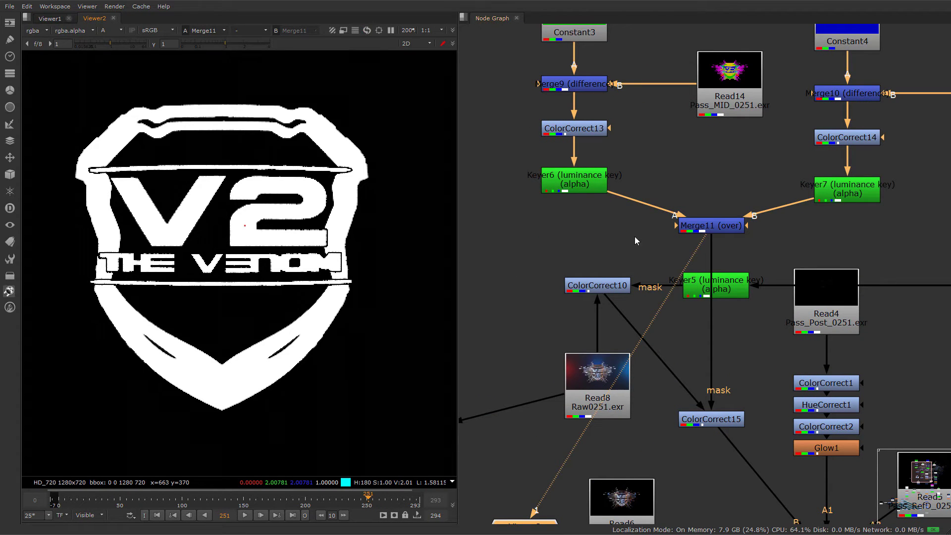
pyautogui.click(711, 419)
pyautogui.press('1')
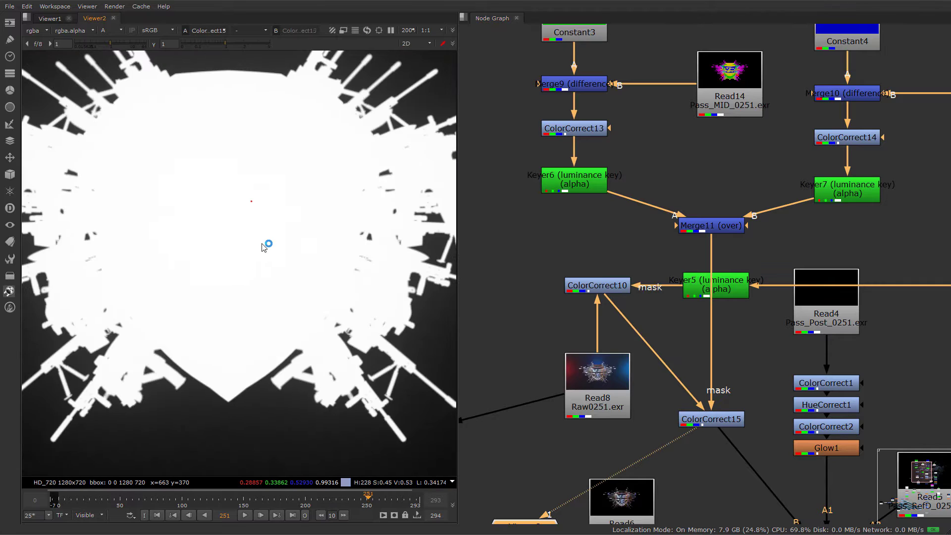
pyautogui.scroll(-2, 300, 205)
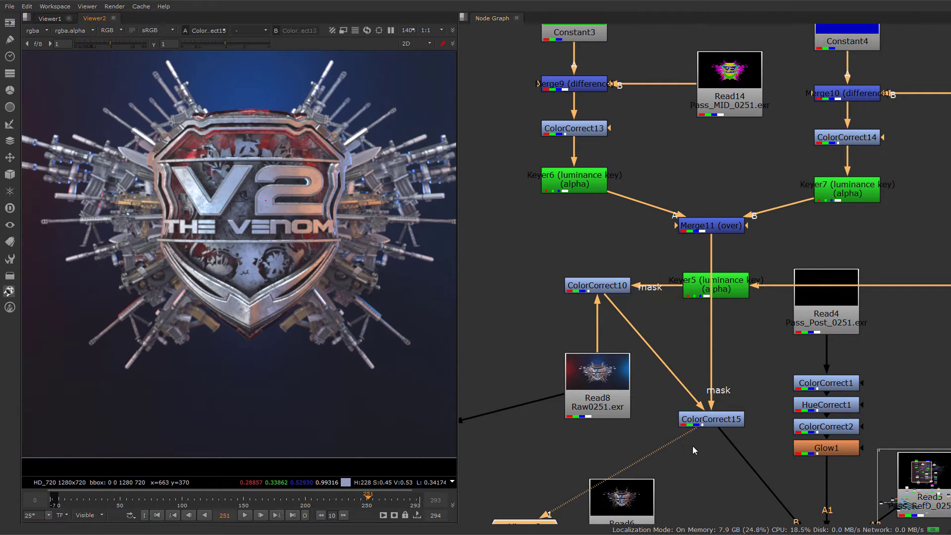
# - Open ColorCorrect15's properties and move them clear of the viewer image
pyautogui.doubleClick(718, 420)
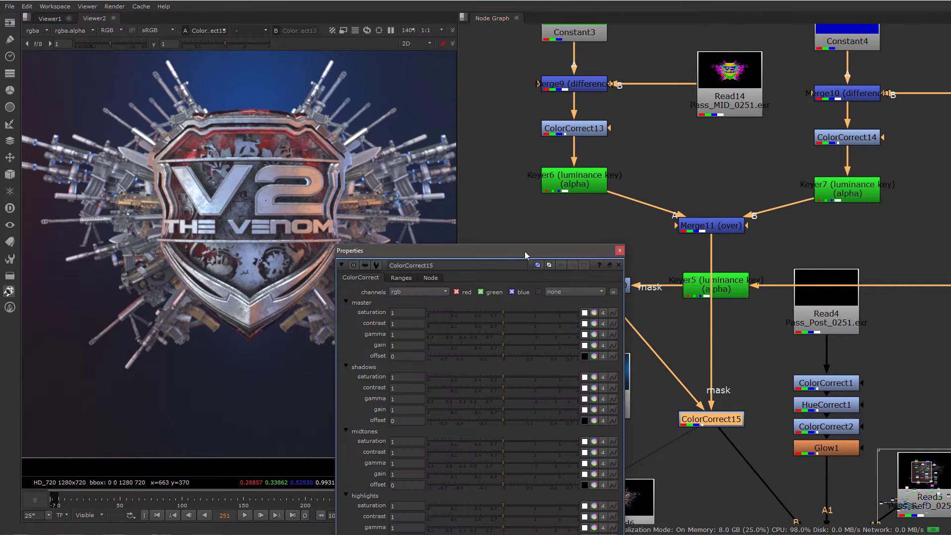
pyautogui.moveTo(524, 246); pyautogui.dragTo(732, 91)
pyautogui.scroll(4, 211, 221)
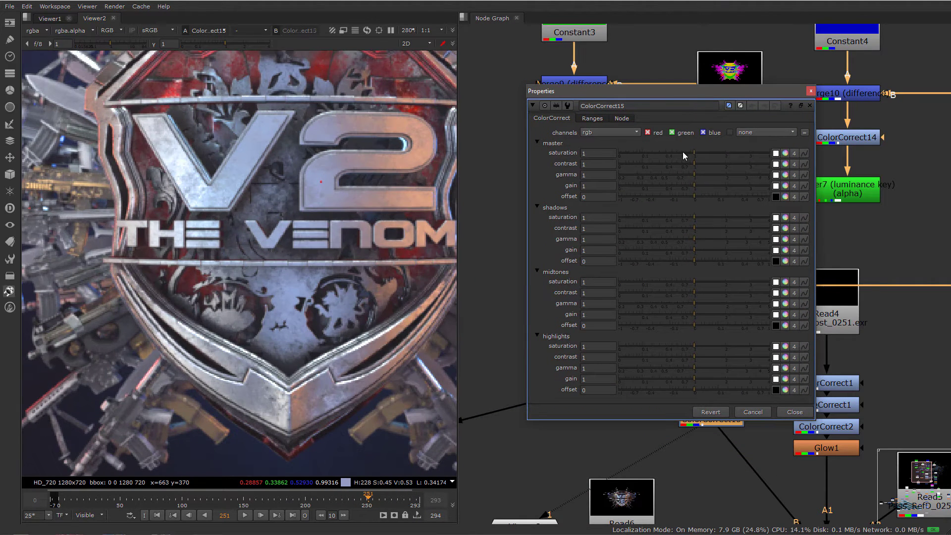
# - Try a master saturation of 4 on ColorCorrect15 to test the mask, and undo it
pyautogui.moveTo(682, 152); pyautogui.dragTo(620, 154)
pyautogui.hotkey('ctrl', 'z')
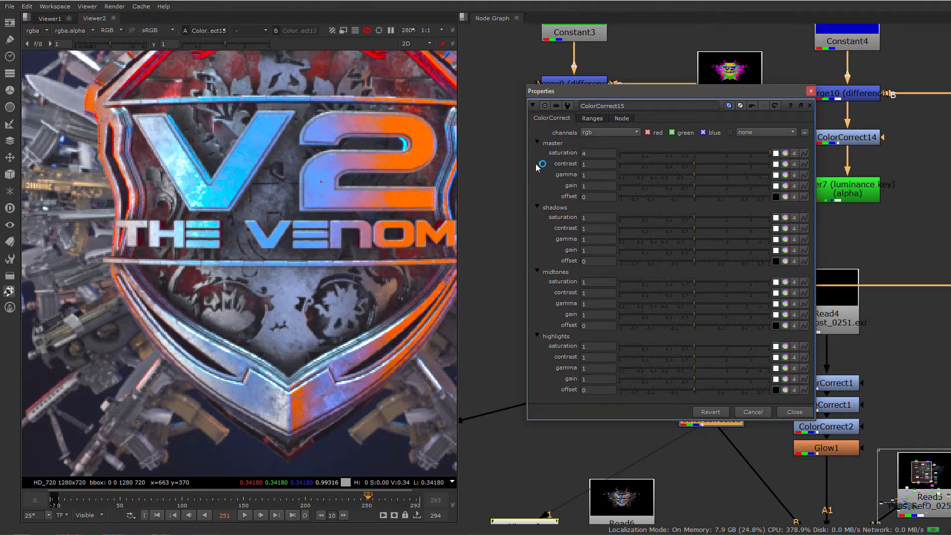
pyautogui.hotkey('ctrl', 'shift', 'z')
pyautogui.hotkey('ctrl', 'z')
pyautogui.press('Return')
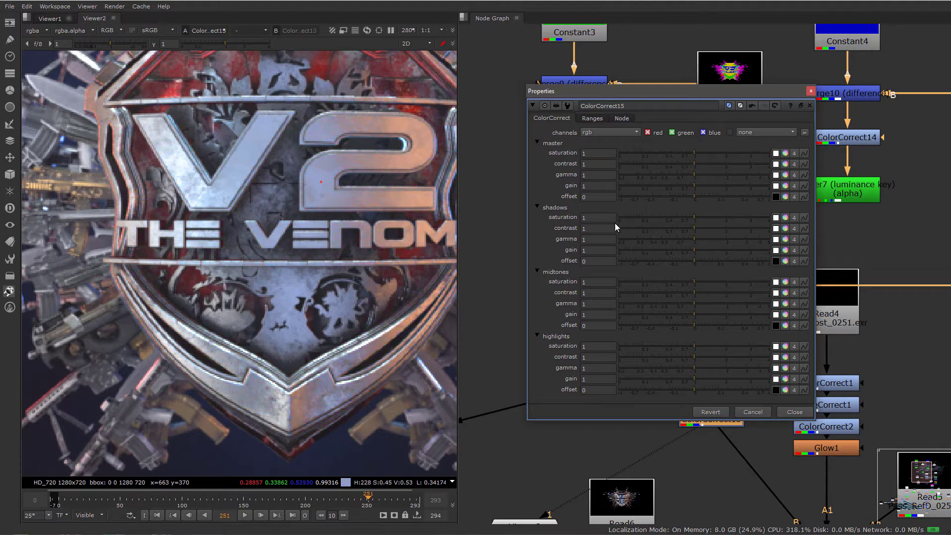
# - Try a master gain of 0.17 on ColorCorrect15, inspect the lettering up close, and reset the gain to 1
pyautogui.moveTo(692, 189); pyautogui.dragTo(635, 200)
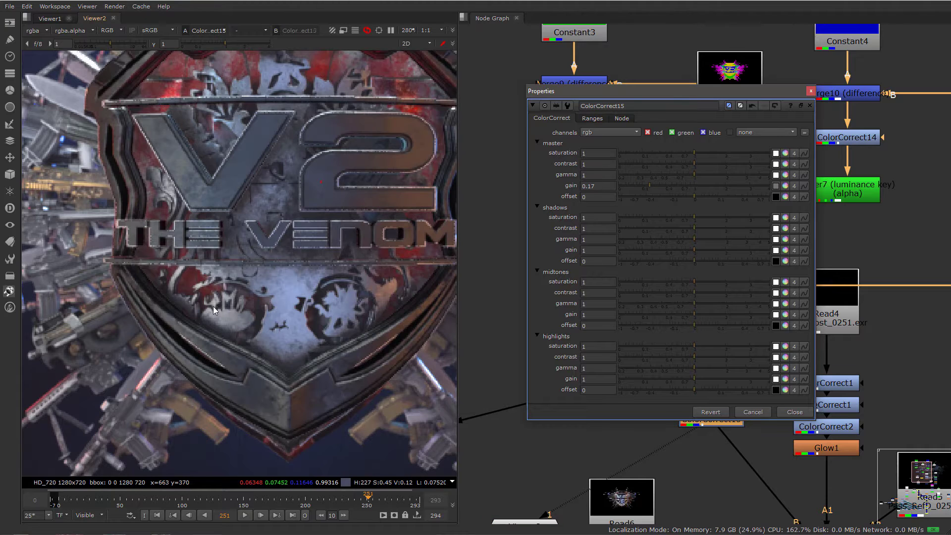
pyautogui.scroll(5, 339, 184)
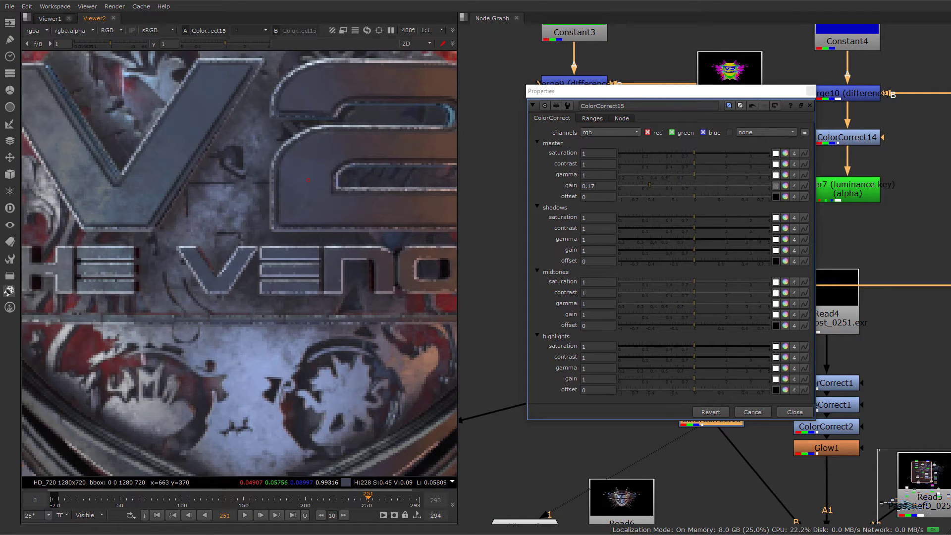
pyautogui.doubleClick(596, 186)
pyautogui.write('1')
pyautogui.press('Return')
pyautogui.scroll(-1, 314, 354)
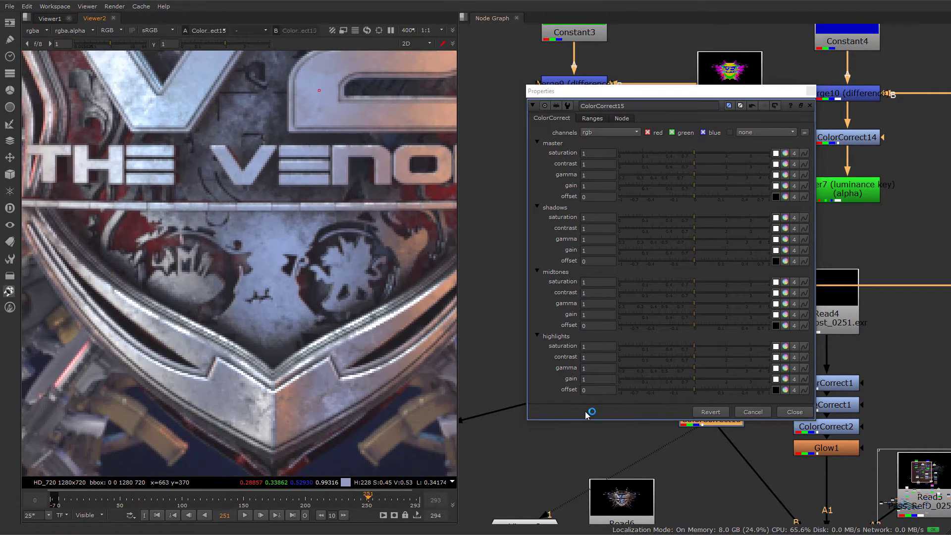
# - Set ColorCorrect15's highlights gain and midtones gain to 0.5 and close its properties
pyautogui.doubleClick(599, 379)
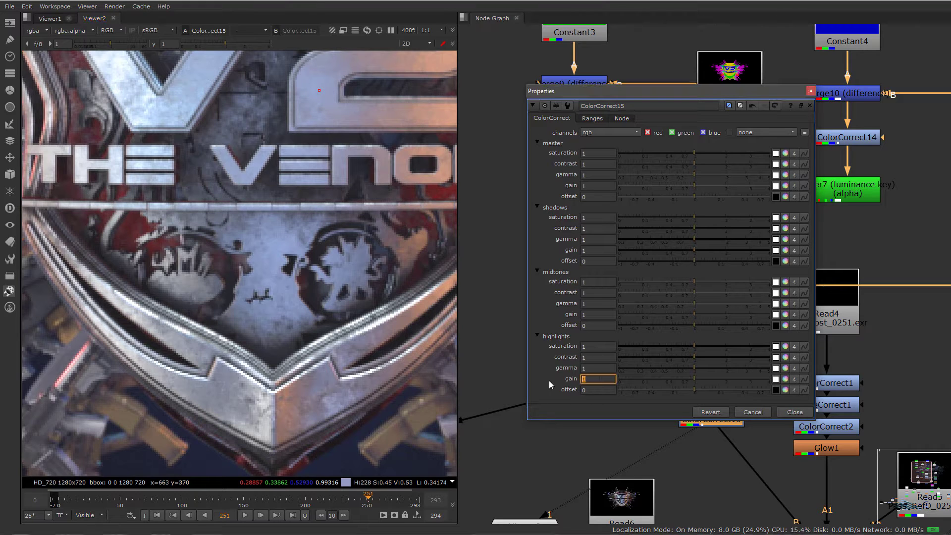
pyautogui.write('.5')
pyautogui.click(239, 379)
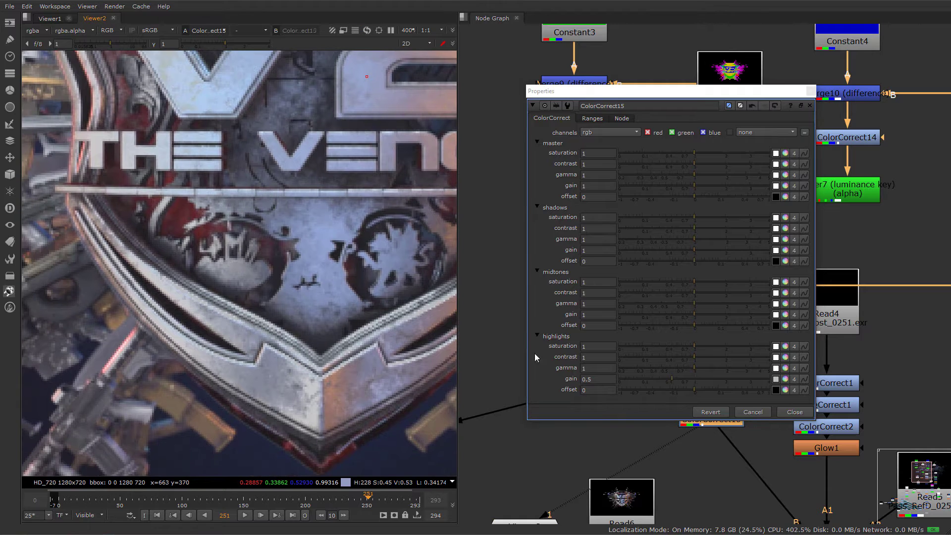
pyautogui.doubleClick(598, 314)
pyautogui.write('.')
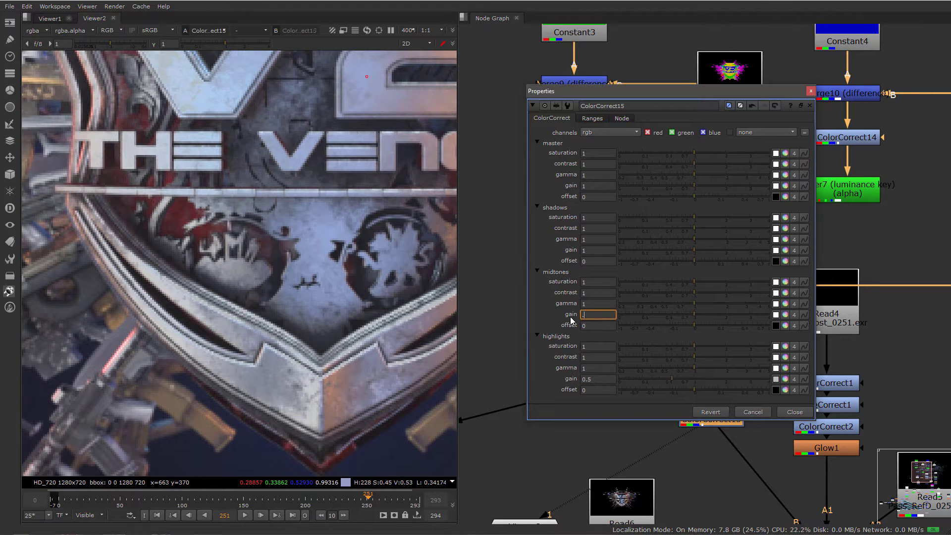
pyautogui.write('5')
pyautogui.scroll(-2, 293, 376)
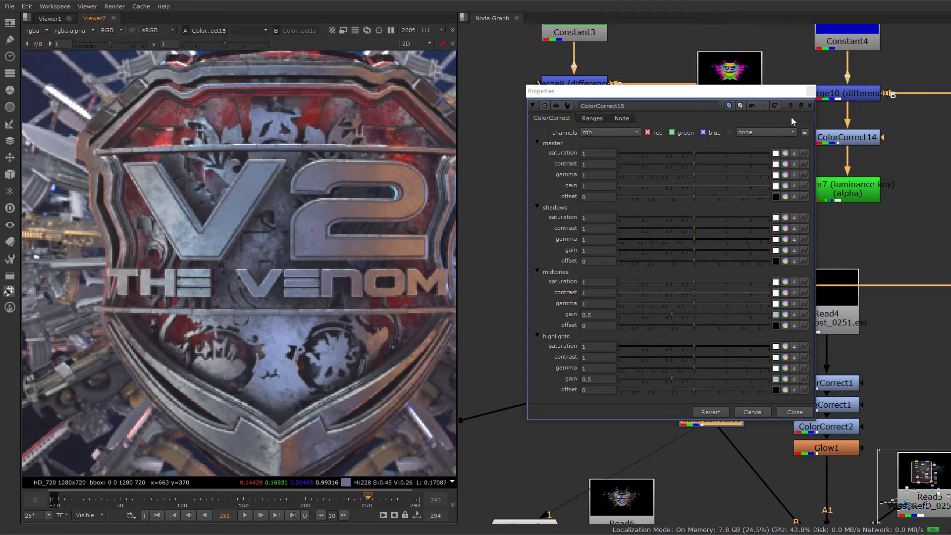
pyautogui.click(809, 105)
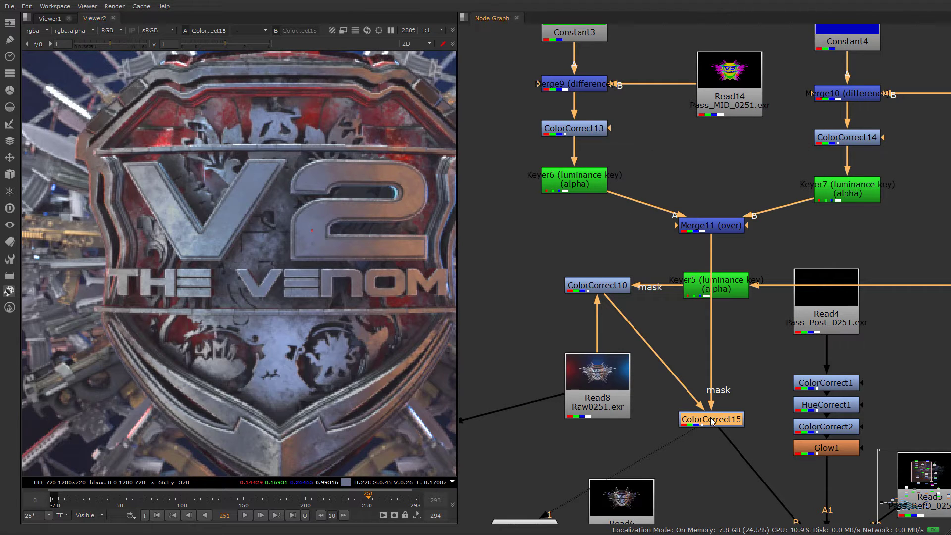
# - Toggle ColorCorrect15 off and on to compare the shield rim and lettering with and without the correction
pyautogui.press('d')
pyautogui.press('d')
pyautogui.press('d')
pyautogui.press('d')
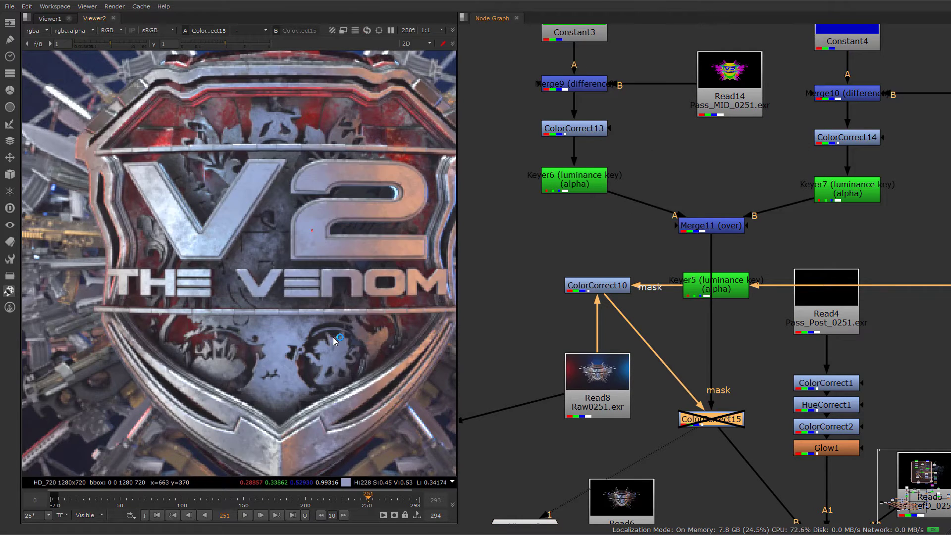
pyautogui.press('d')
pyautogui.press('d')
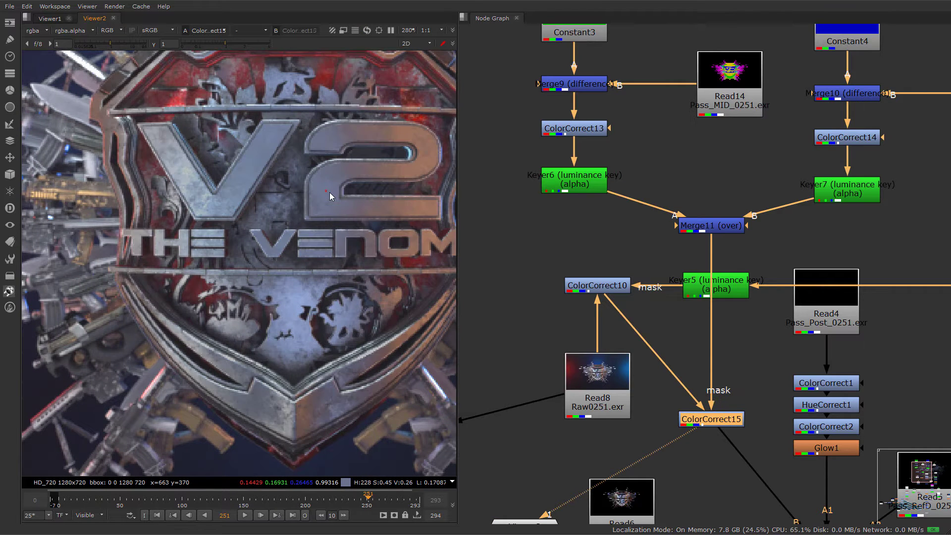
pyautogui.press('d')
pyautogui.press('d')
pyautogui.moveTo(323, 195); pyautogui.dragTo(315, 227, button='middle')
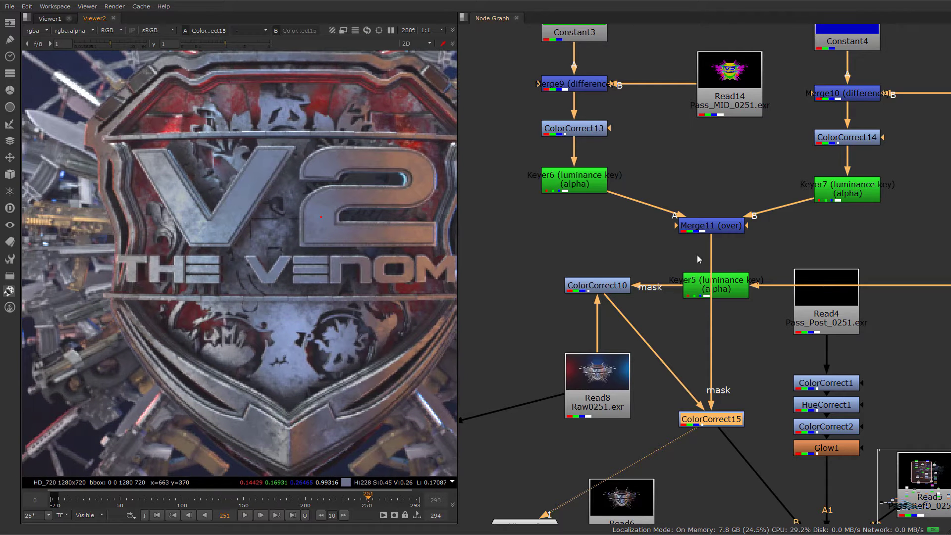
# - Toggle Keyer7 off and on to check its contribution to the combined mask
pyautogui.moveTo(732, 230); pyautogui.dragTo(688, 279, button='middle')
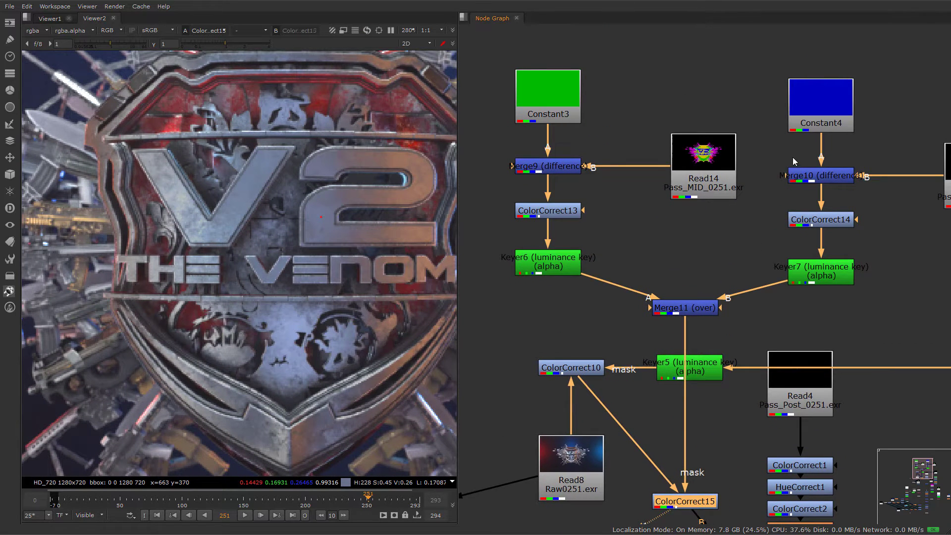
pyautogui.moveTo(793, 161); pyautogui.dragTo(679, 151, button='middle')
pyautogui.click(672, 296)
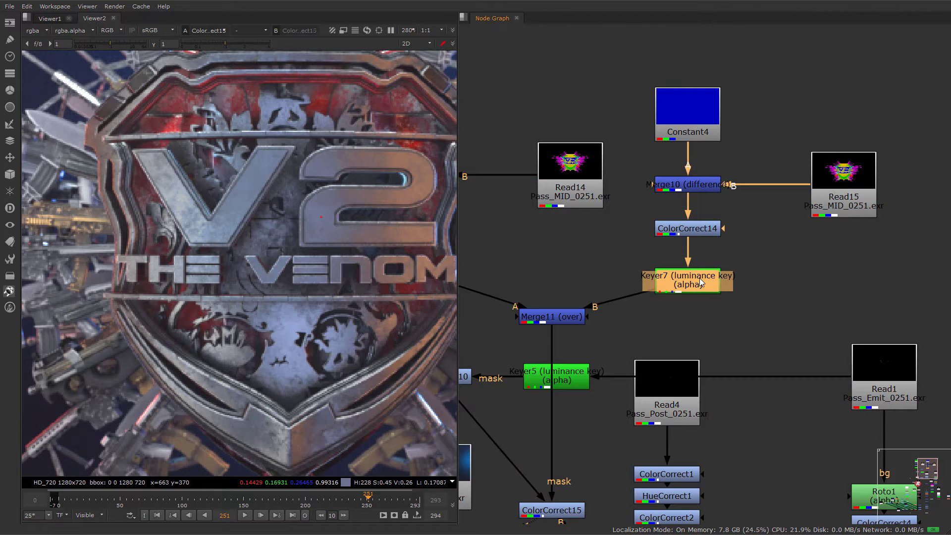
pyautogui.press('d')
pyautogui.press('d')
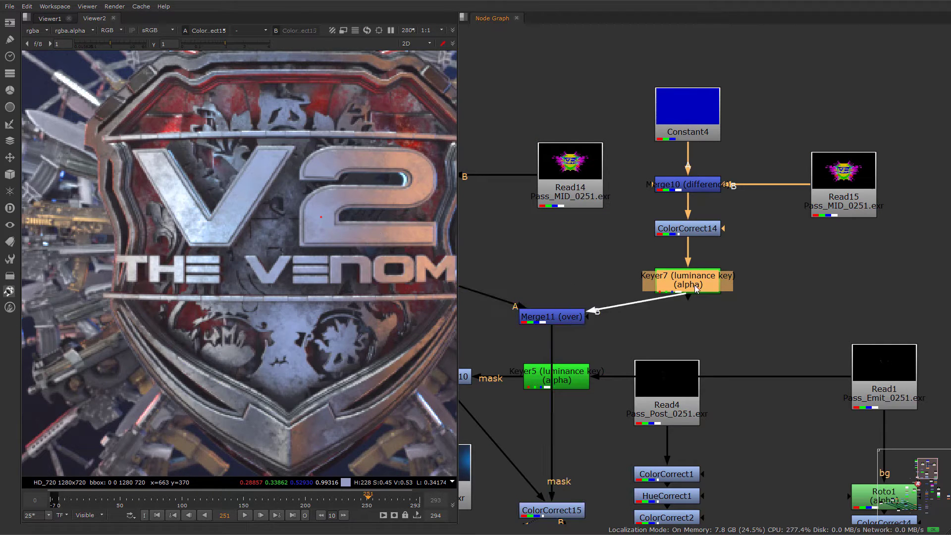
# - Move the Constant4 key branch up and insert a new ColorCorrect node between Keyer7 and Merge11
pyautogui.moveTo(631, 315); pyautogui.dragTo(904, 74)
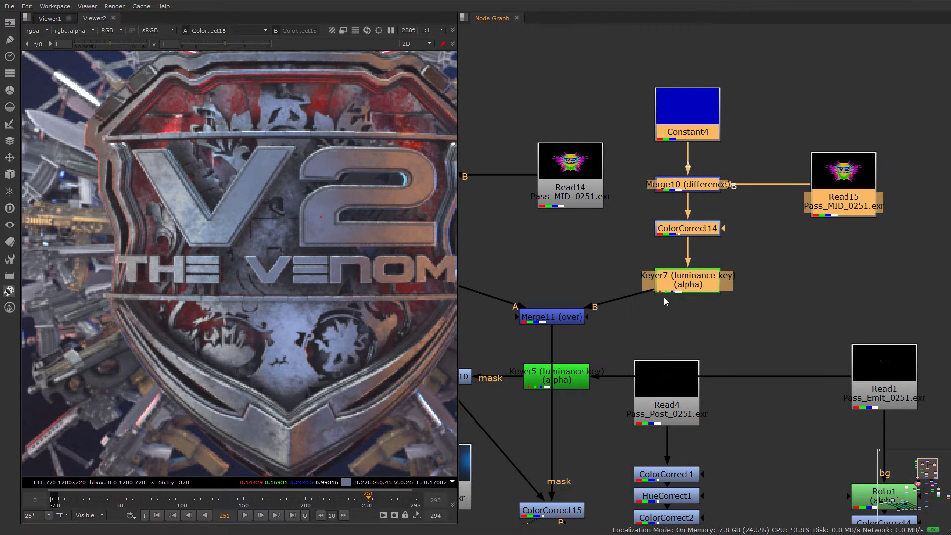
pyautogui.moveTo(686, 280); pyautogui.dragTo(699, 230)
pyautogui.click(713, 230)
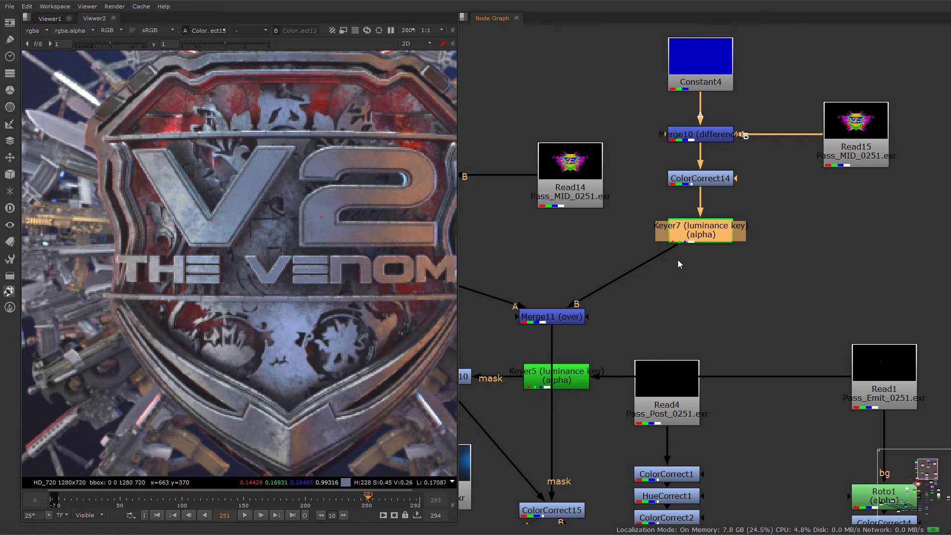
pyautogui.press('c')
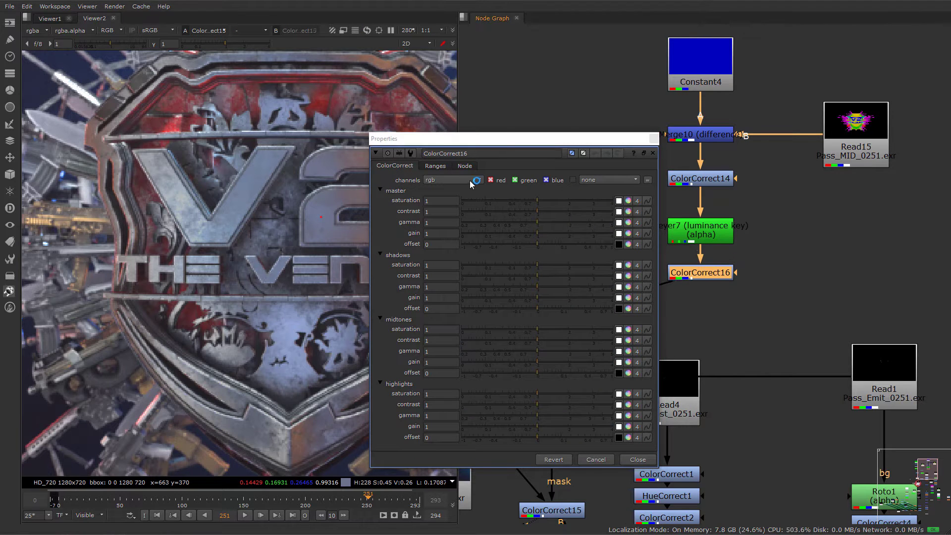
# - Try master gain values around 0.3 on ColorCorrect16 while viewing its output in Viewer2, and reset the gain to 1
pyautogui.moveTo(534, 236); pyautogui.dragTo(501, 236)
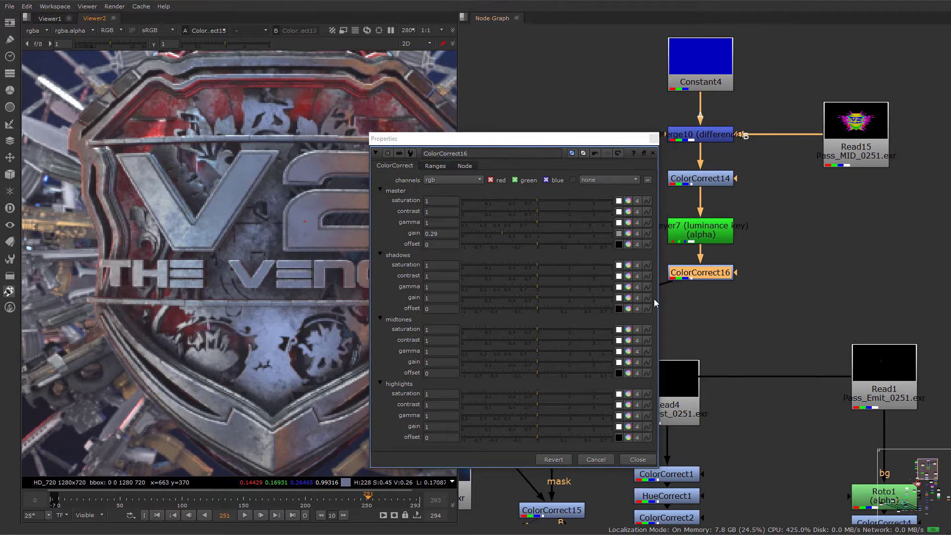
pyautogui.moveTo(561, 146); pyautogui.dragTo(948, 158)
pyautogui.moveTo(645, 375); pyautogui.dragTo(716, 299, button='middle')
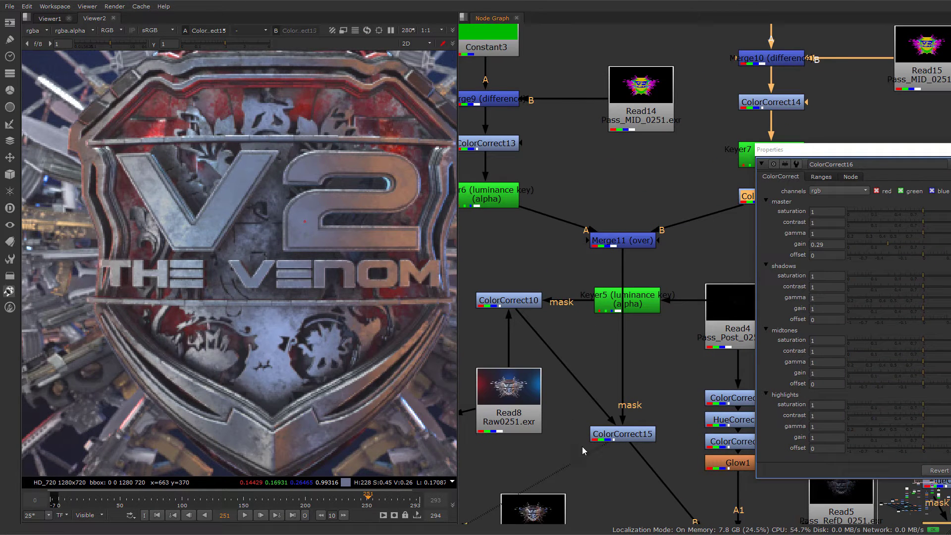
pyautogui.press('1')
pyautogui.moveTo(554, 312); pyautogui.dragTo(327, 313, button='middle')
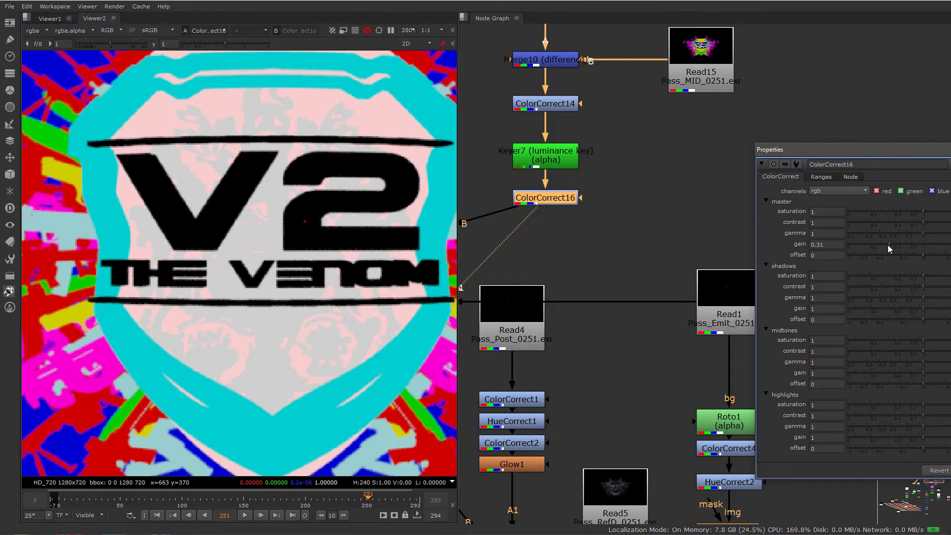
pyautogui.moveTo(888, 245)
pyautogui.mouseDown()
pyautogui.moveTo(862, 246)
pyautogui.moveTo(874, 246)
pyautogui.mouseUp()
pyautogui.doubleClick(820, 244)
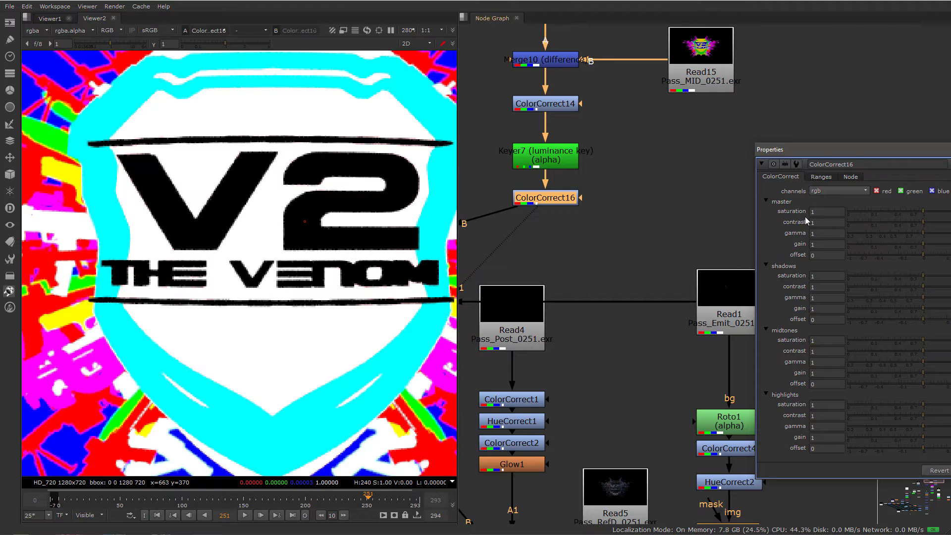
# - Restrict ColorCorrect16 to the alpha channel and set its master gain to 0.45 while viewing the alpha
pyautogui.click(841, 191)
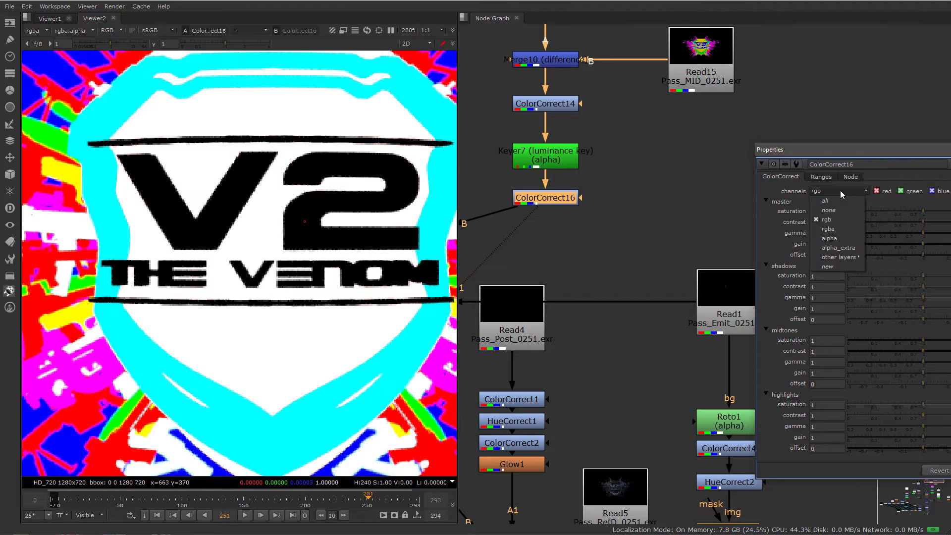
pyautogui.click(836, 239)
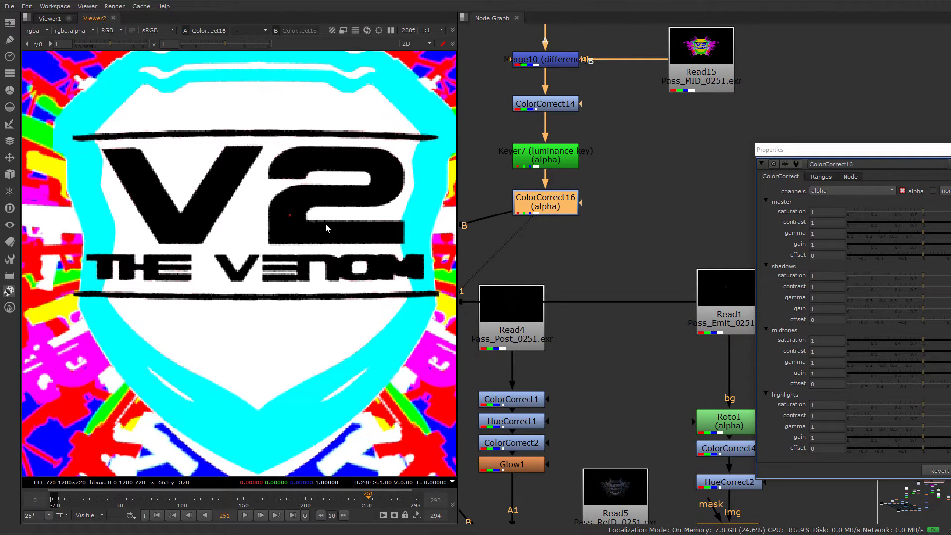
pyautogui.press('a')
pyautogui.moveTo(923, 246); pyautogui.dragTo(897, 246)
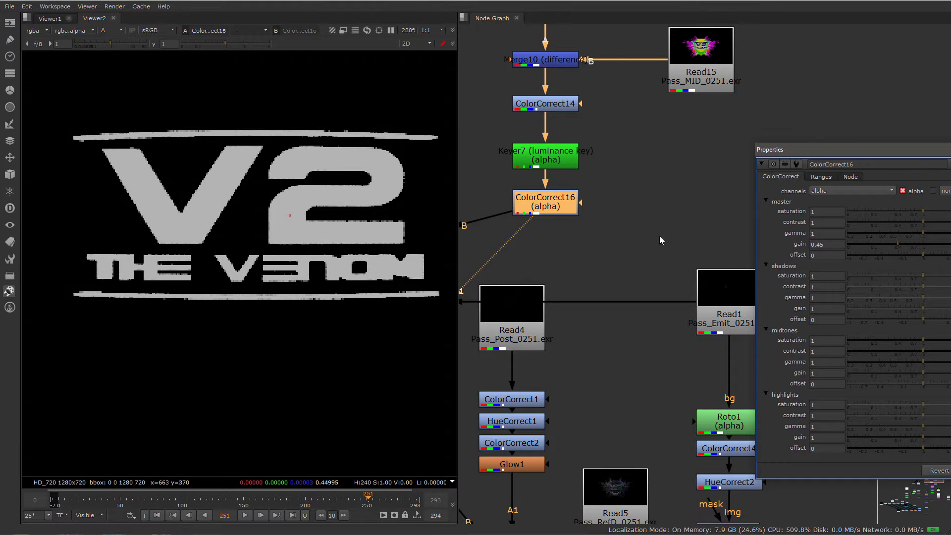
# - View ColorCorrect15's output in colour and try master gain values of 1 and 0 on ColorCorrect16
pyautogui.click(774, 164)
pyautogui.moveTo(707, 152); pyautogui.dragTo(570, 364)
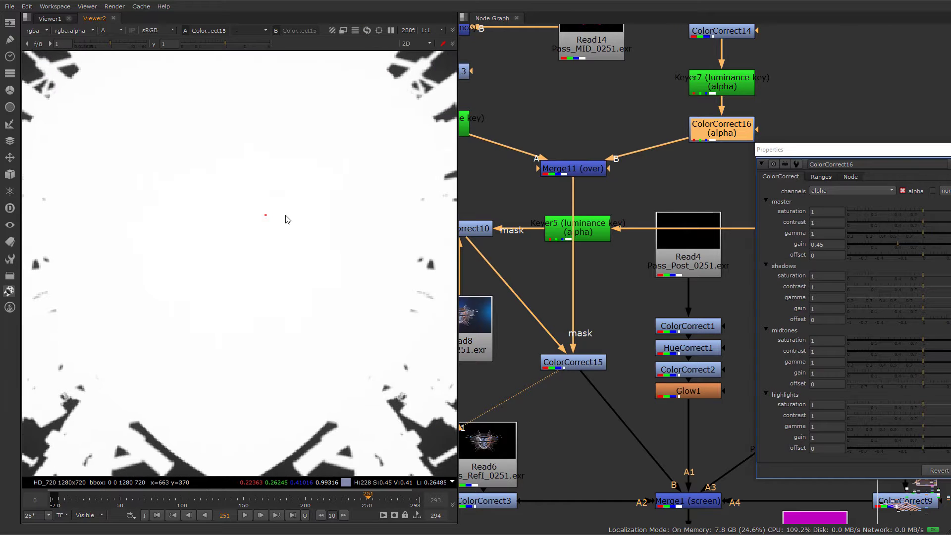
pyautogui.press('a')
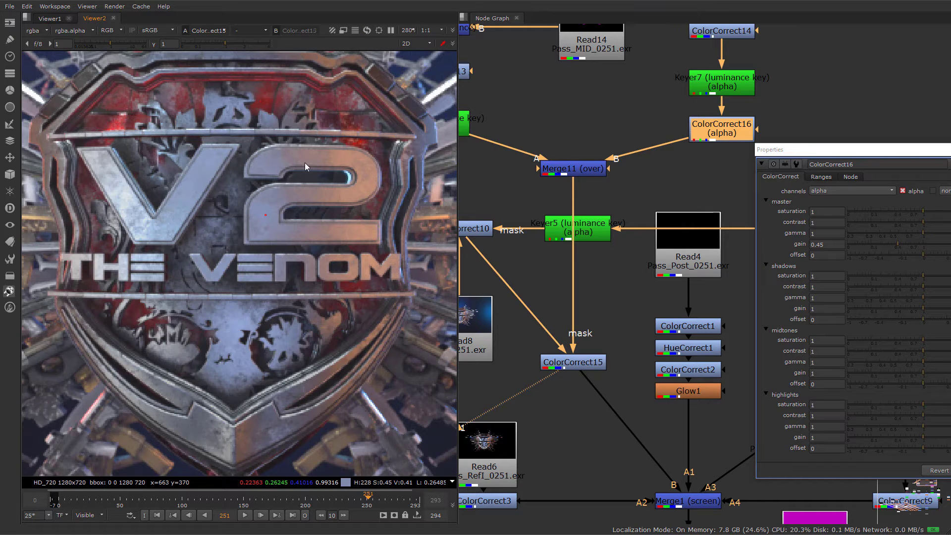
pyautogui.doubleClick(826, 244)
pyautogui.write('1')
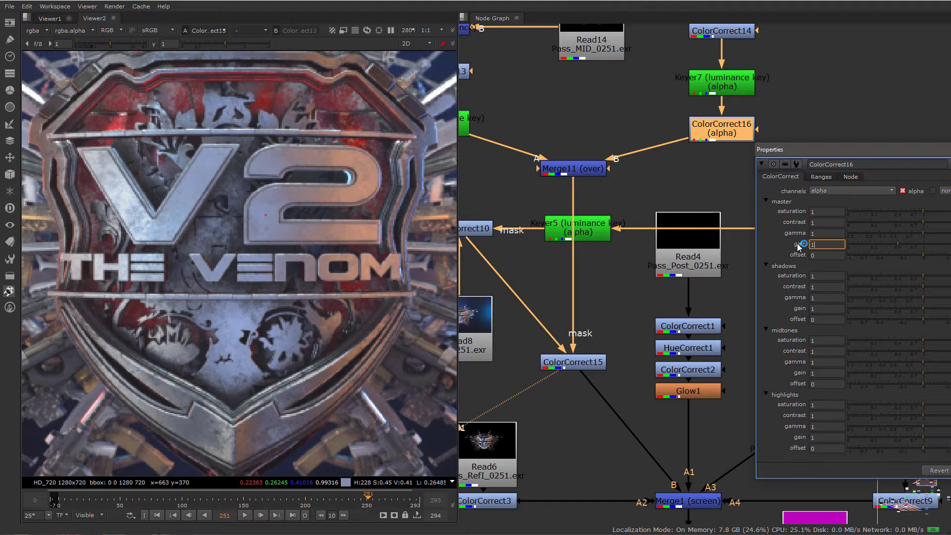
pyautogui.press('Return')
pyautogui.moveTo(923, 244); pyautogui.dragTo(936, 244)
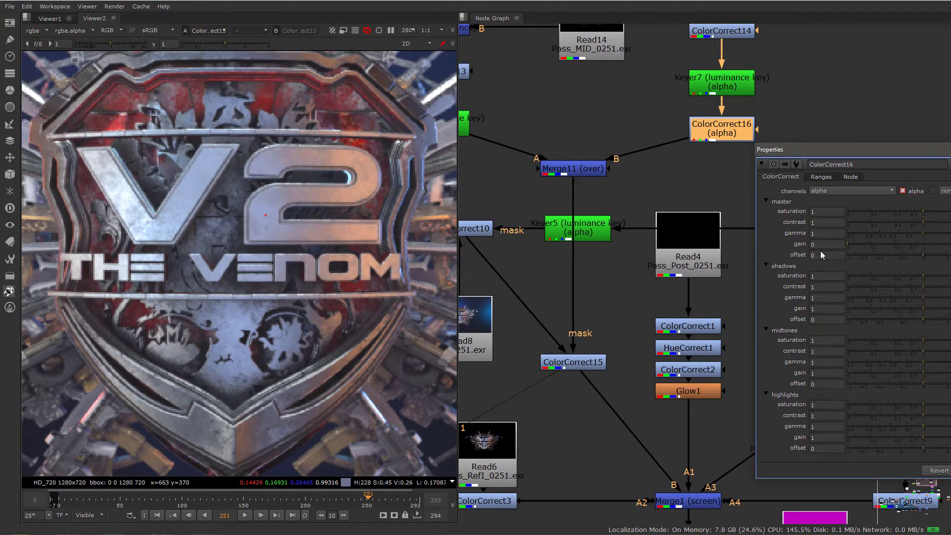
# - Set ColorCorrect16's master gain to 0.75 and close its properties
pyautogui.click(848, 246)
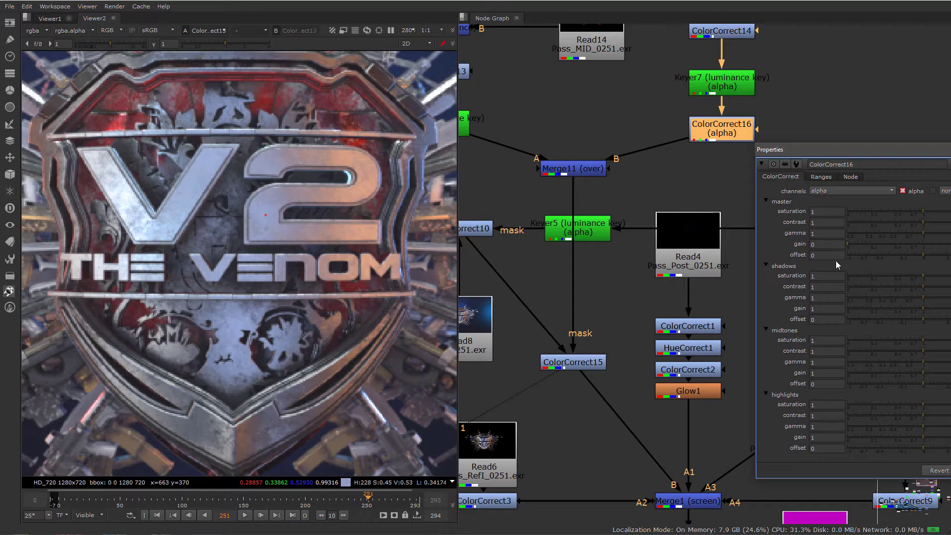
pyautogui.write('75')
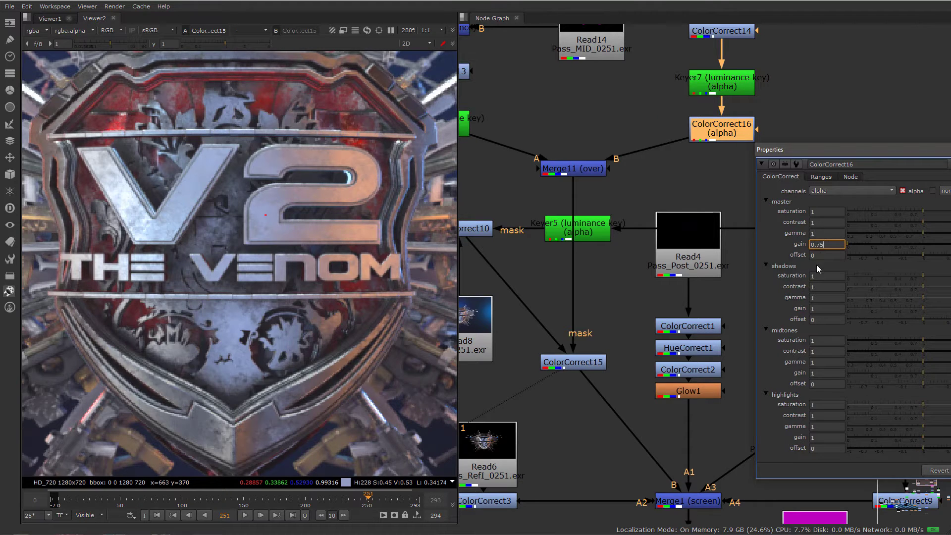
pyautogui.press('Return')
pyautogui.scroll(-5, 262, 261)
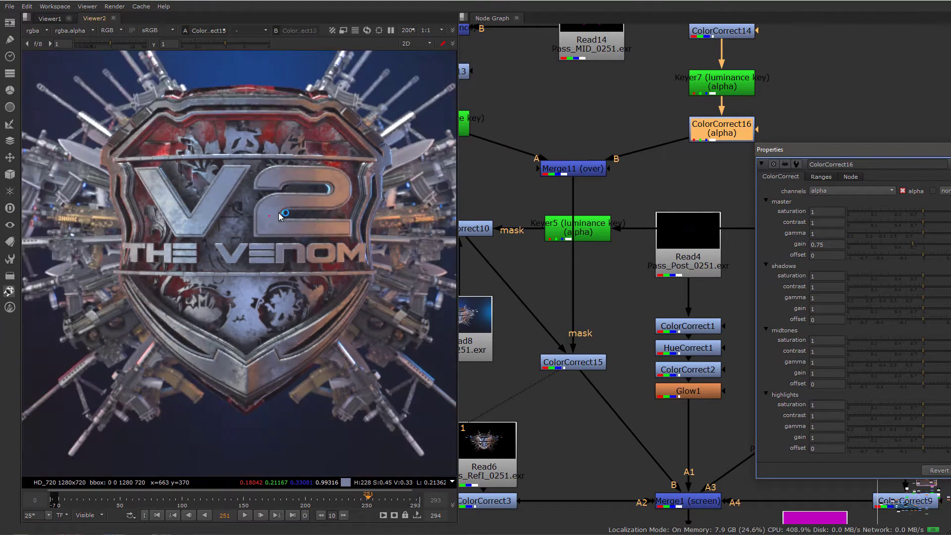
pyautogui.click(950, 149)
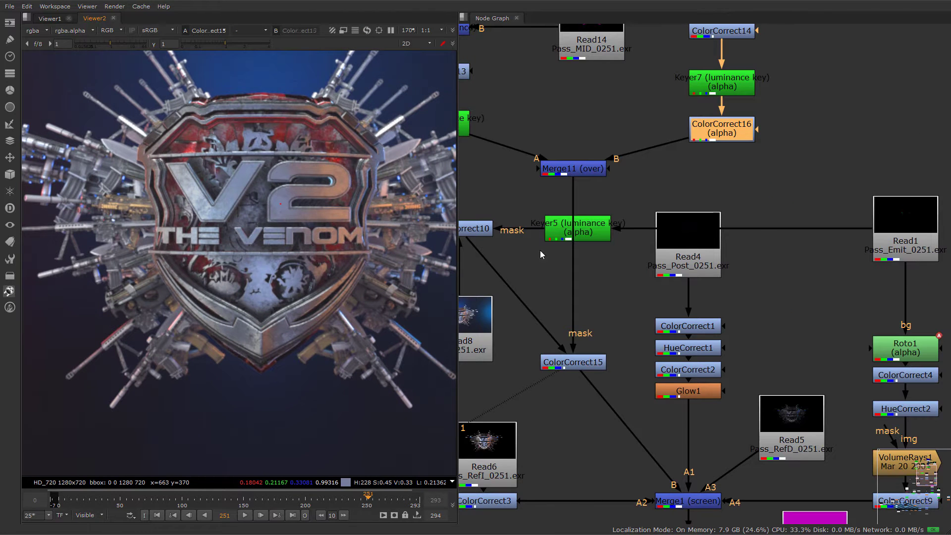
# - Toggle ColorCorrect15 off and on repeatedly to compare the shield rim and lettering with the adjusted mask
pyautogui.click(573, 363)
pyautogui.press('d')
pyautogui.press('d')
pyautogui.press('d')
pyautogui.press('d')
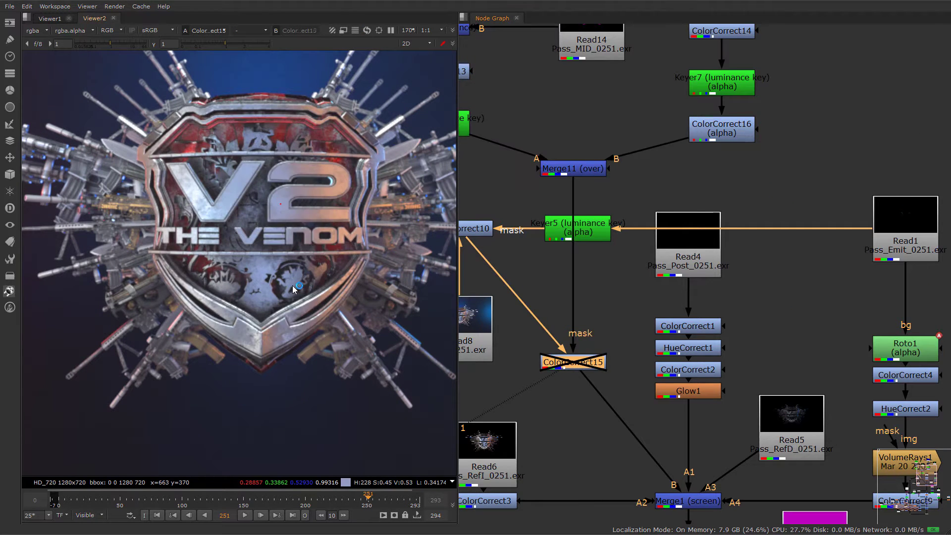
pyautogui.press('d')
pyautogui.press('d')
pyautogui.press('d')
pyautogui.press('d')
pyautogui.press('d')
pyautogui.press('d')
pyautogui.press('d')
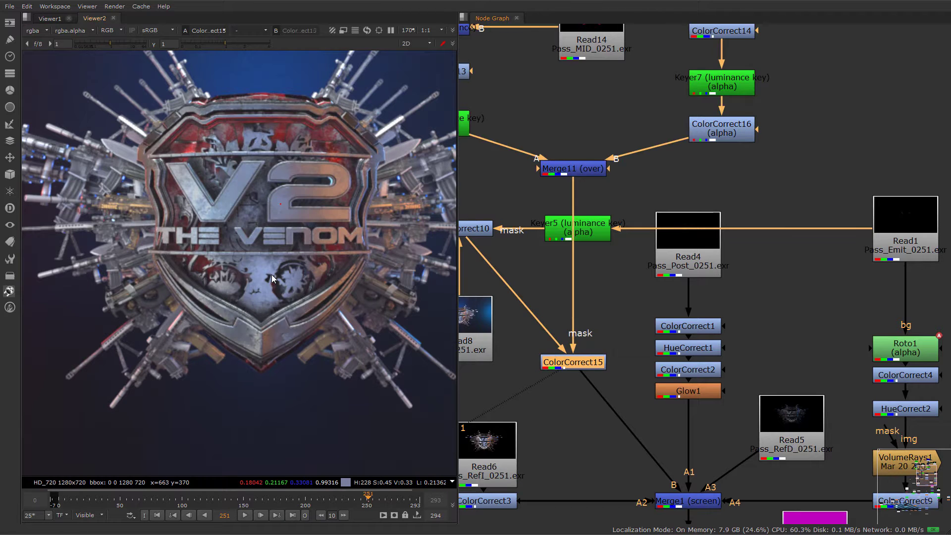
pyautogui.press('d')
pyautogui.press('d')
pyautogui.press('d')
# - Display the final composite from Grade3 at the end of the node tree in Viewer2
pyautogui.scroll(-5, 659, 317)
pyautogui.moveTo(688, 473); pyautogui.dragTo(677, 326, button='middle')
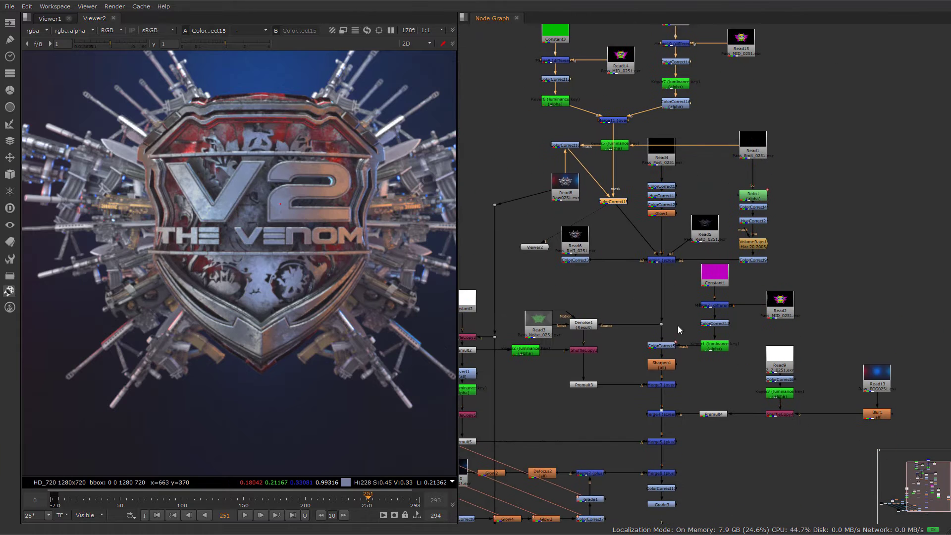
pyautogui.scroll(4, 673, 372)
pyautogui.moveTo(654, 461); pyautogui.dragTo(690, 270, button='middle')
pyautogui.scroll(-3, 690, 273)
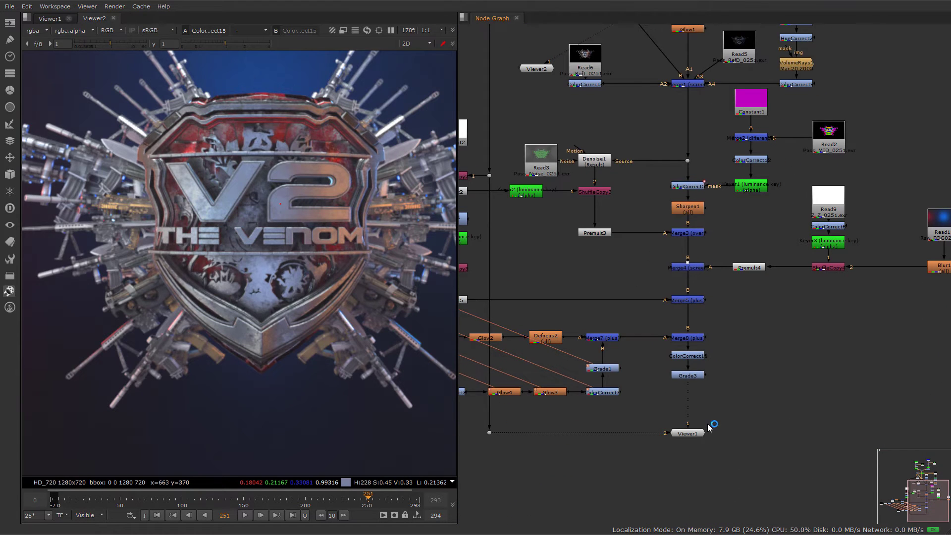
pyautogui.click(697, 375)
pyautogui.press('1')
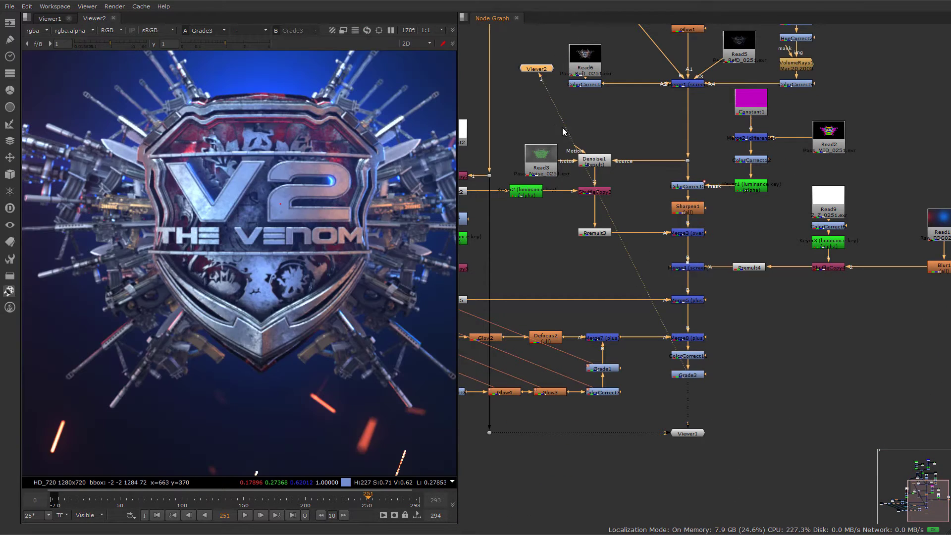
# - Toggle ColorCorrect15 off and on to judge its effect on the final composite at frame 251
pyautogui.moveTo(626, 27); pyautogui.dragTo(696, 180, button='middle')
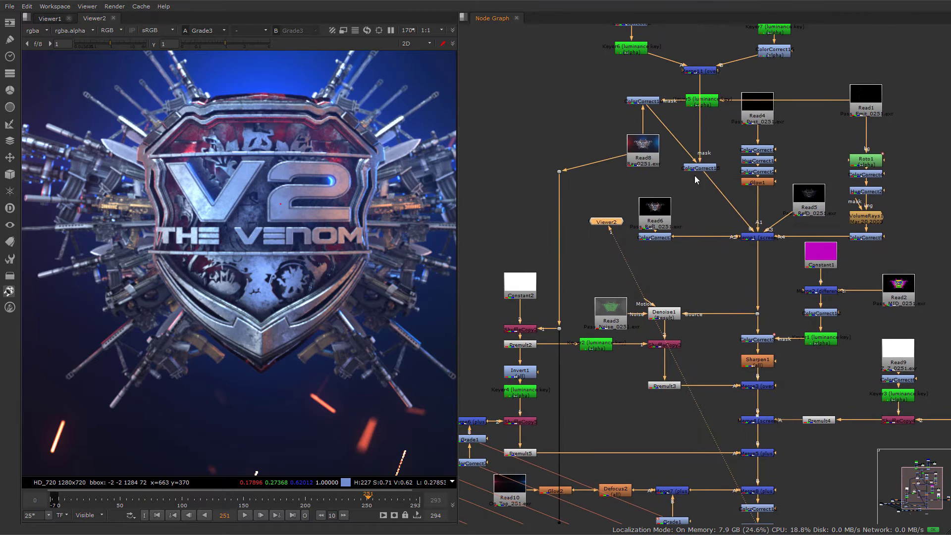
pyautogui.click(696, 169)
pyautogui.press('d')
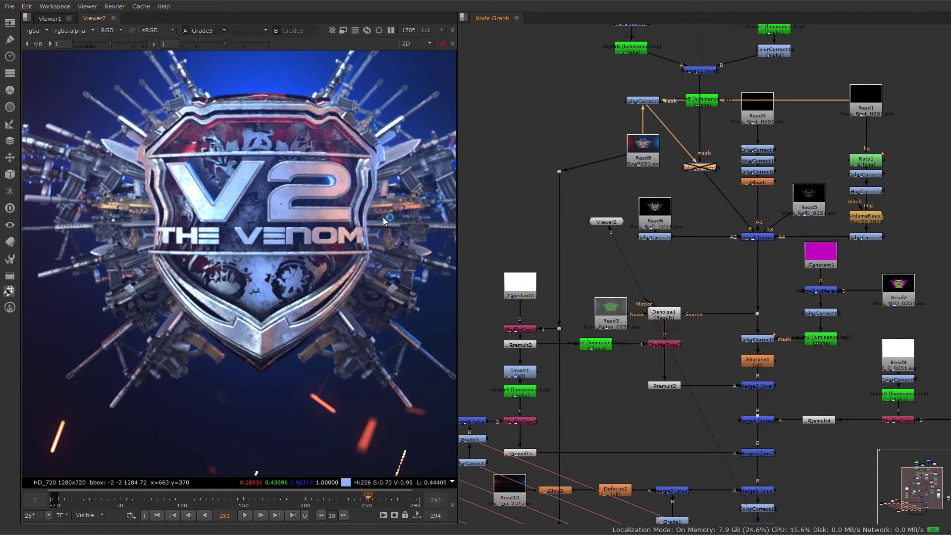
pyautogui.press('d')
pyautogui.moveTo(699, 420); pyautogui.dragTo(682, 368, button='middle')
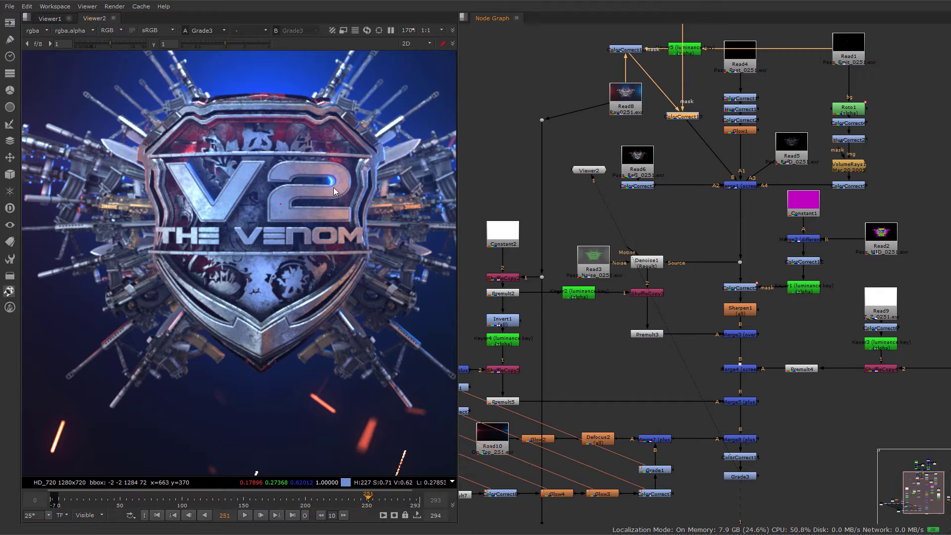
pyautogui.moveTo(308, 256); pyautogui.dragTo(307, 278, button='middle')
pyautogui.press('d')
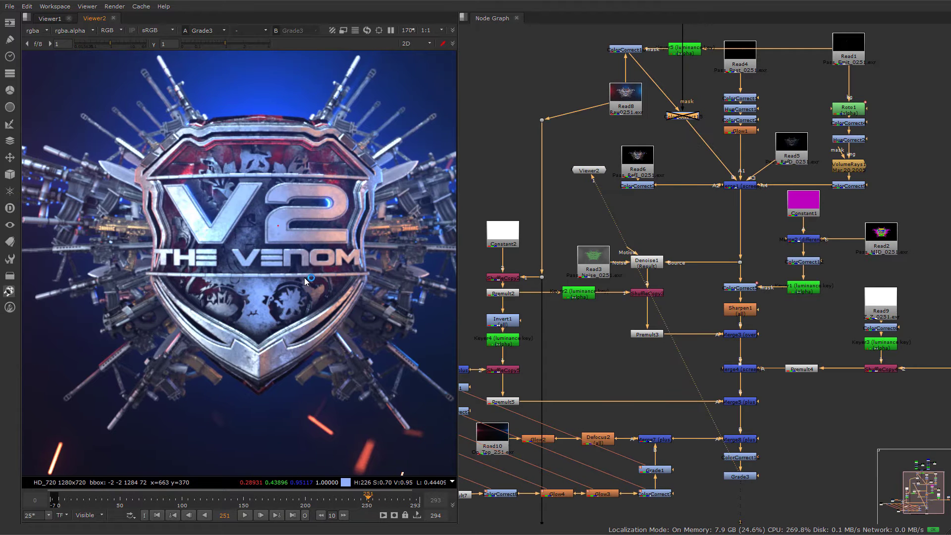
pyautogui.press('d')
pyautogui.press('d')
pyautogui.press('d')
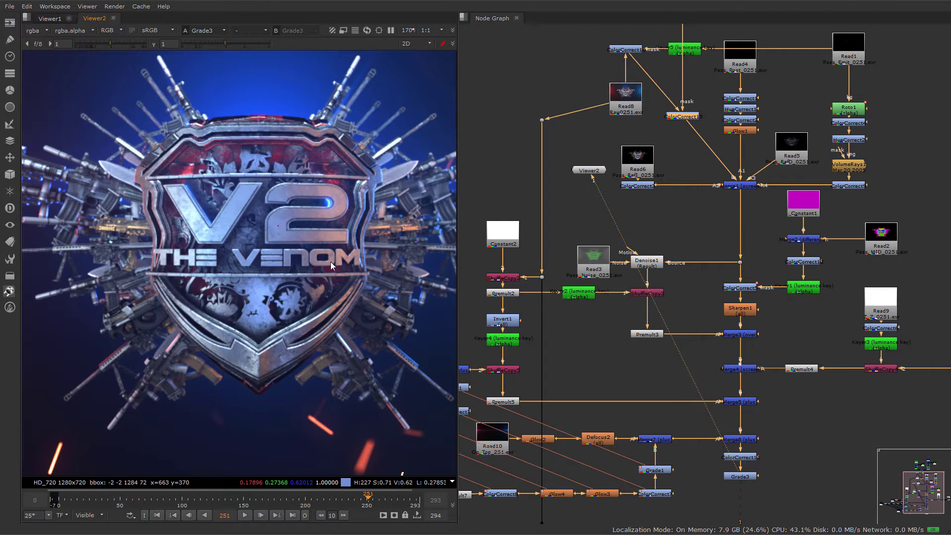
# - View the whole final composite and go to frame 151
pyautogui.scroll(-3, 239, 170)
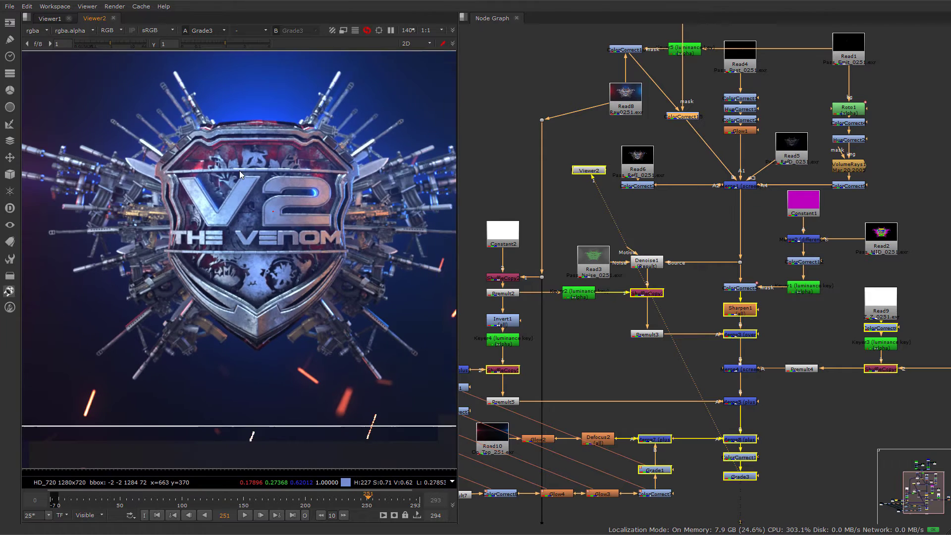
pyautogui.moveTo(290, 280); pyautogui.dragTo(271, 269, button='middle')
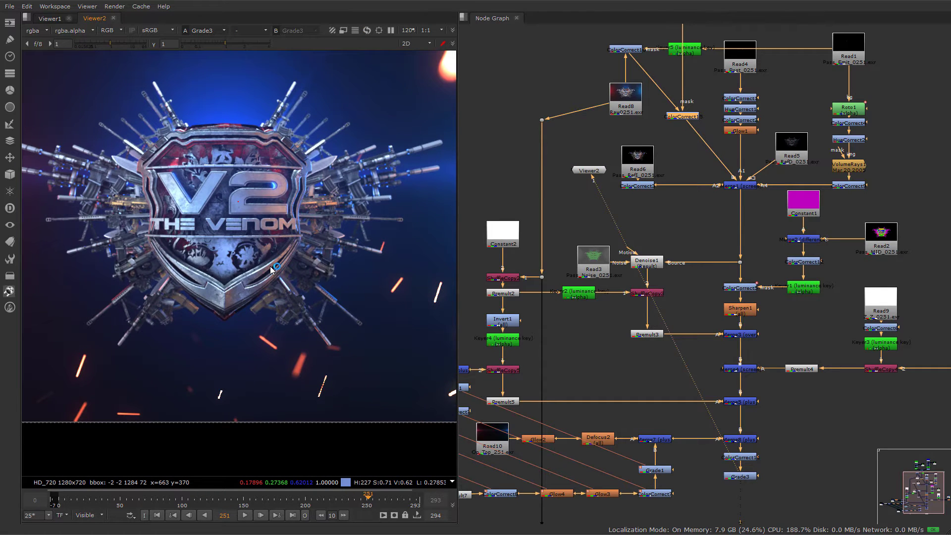
pyautogui.scroll(-2, 247, 233)
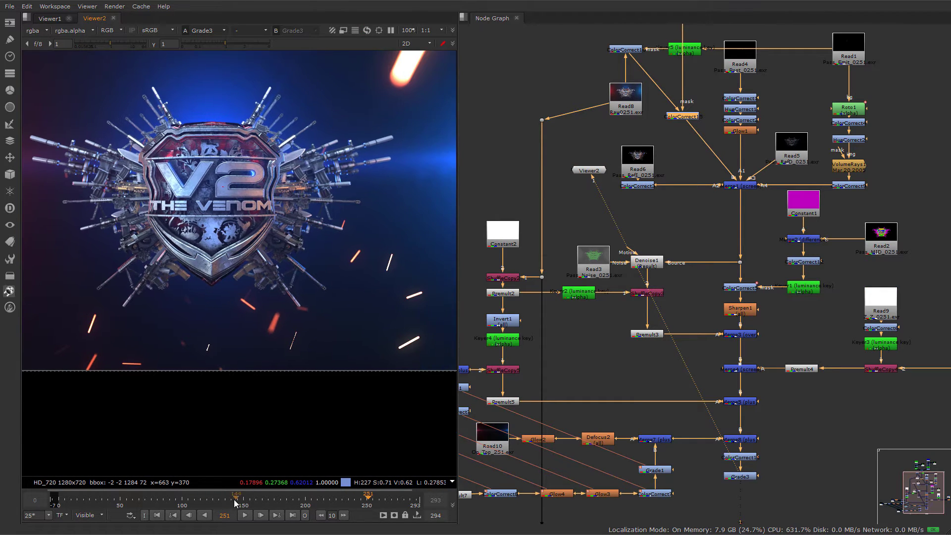
pyautogui.click(245, 502)
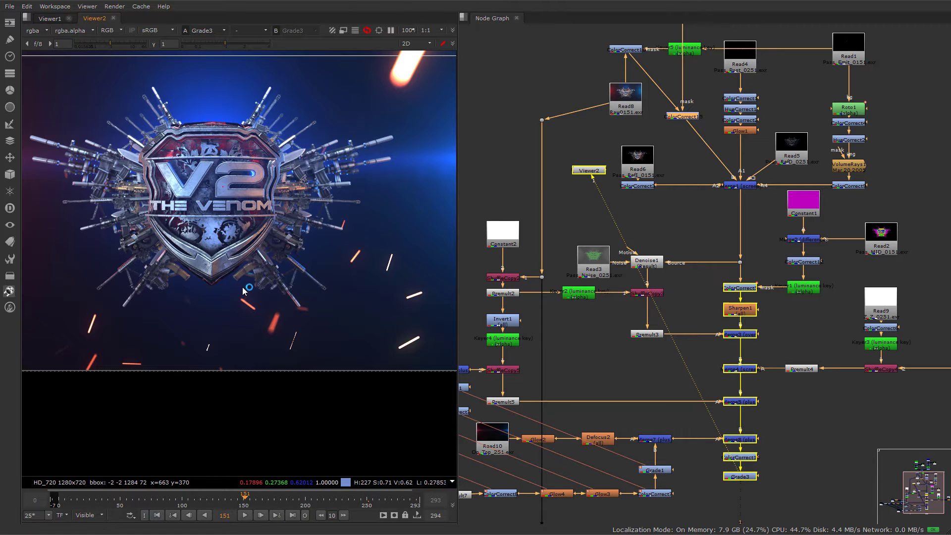
pyautogui.scroll(-1, 358, 289)
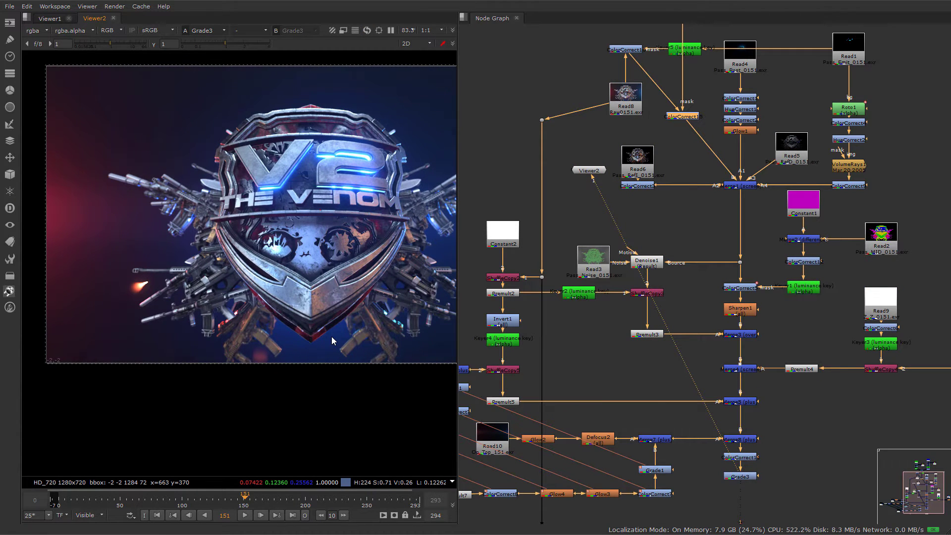
# - Toggle ColorCorrect15 off and on at frame 151 to compare the lower shield rim and the lettering up close
pyautogui.scroll(4, 298, 281)
pyautogui.moveTo(589, 252); pyautogui.dragTo(609, 302, button='middle')
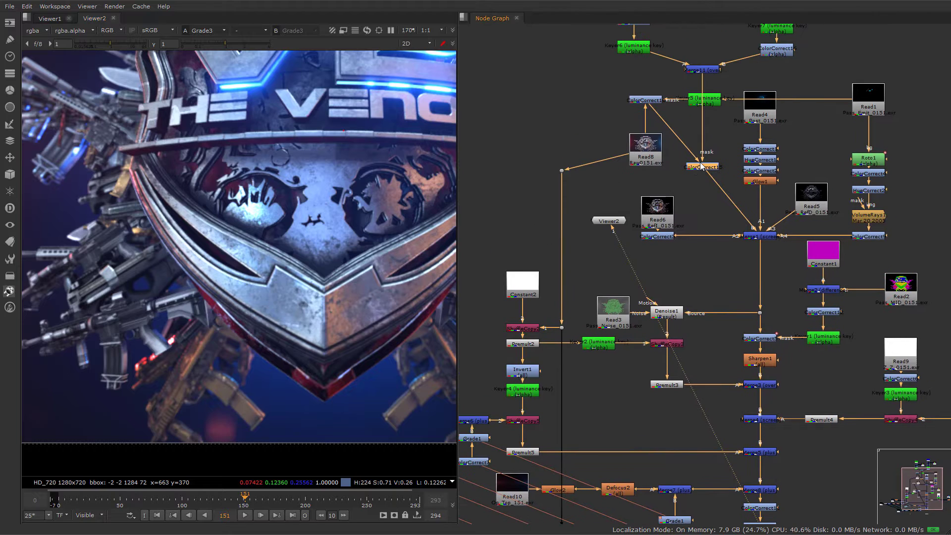
pyautogui.press('d')
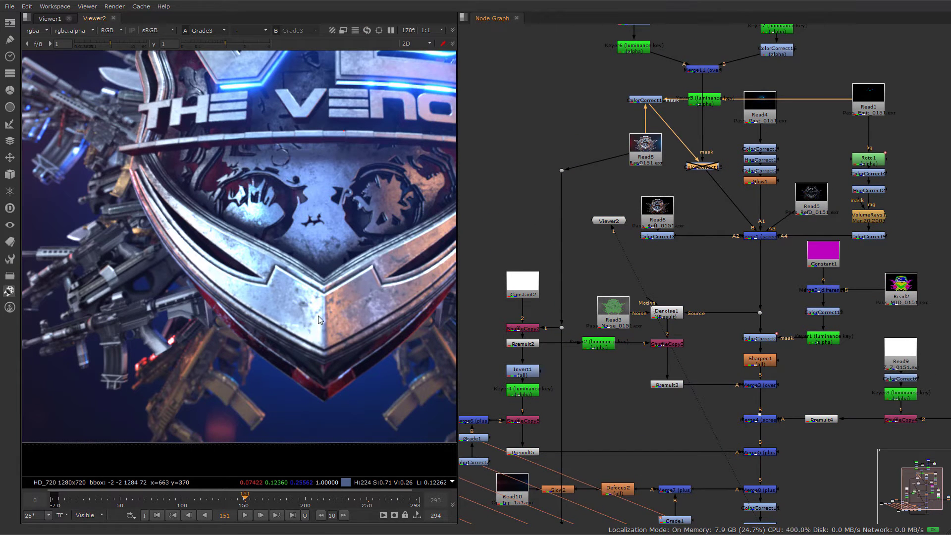
pyautogui.press('d')
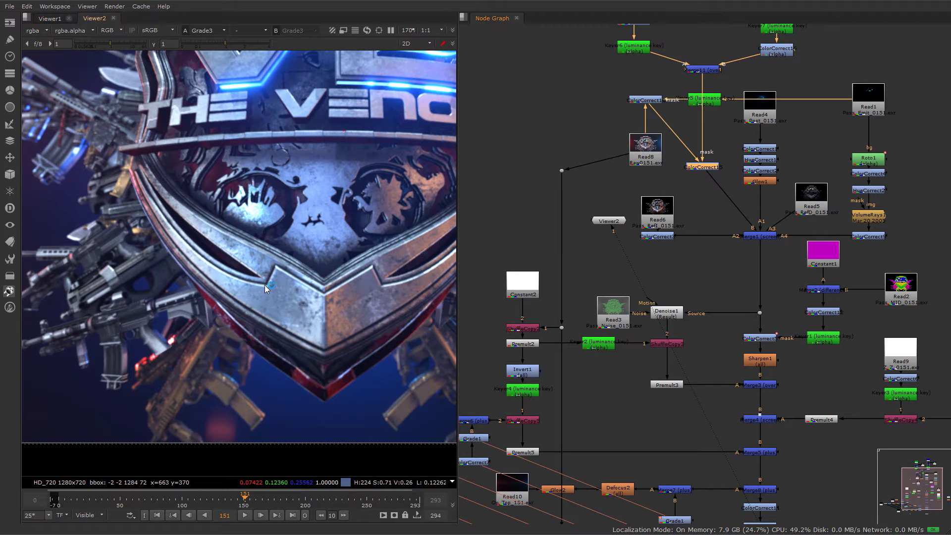
pyautogui.press('d')
pyautogui.press('d')
pyautogui.moveTo(360, 119); pyautogui.dragTo(299, 228, button='middle')
pyautogui.press('d')
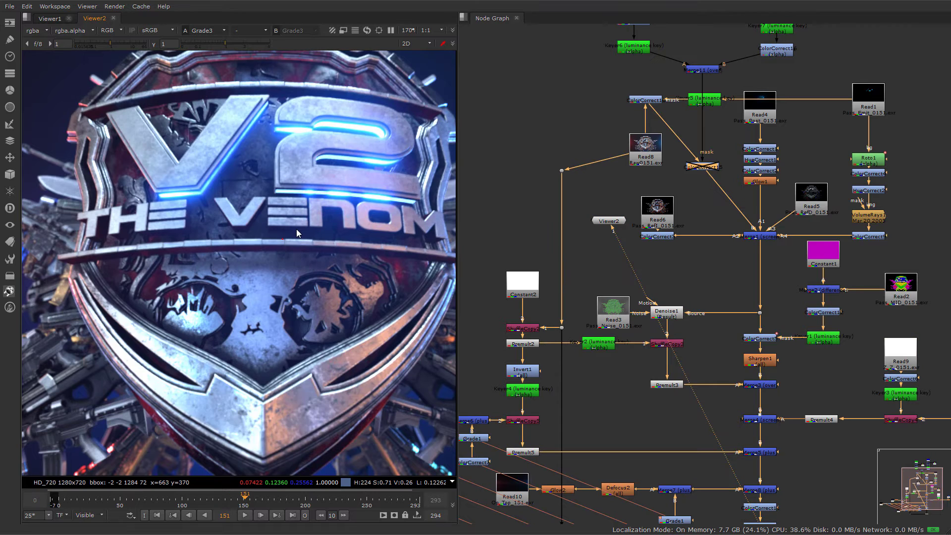
pyautogui.press('d')
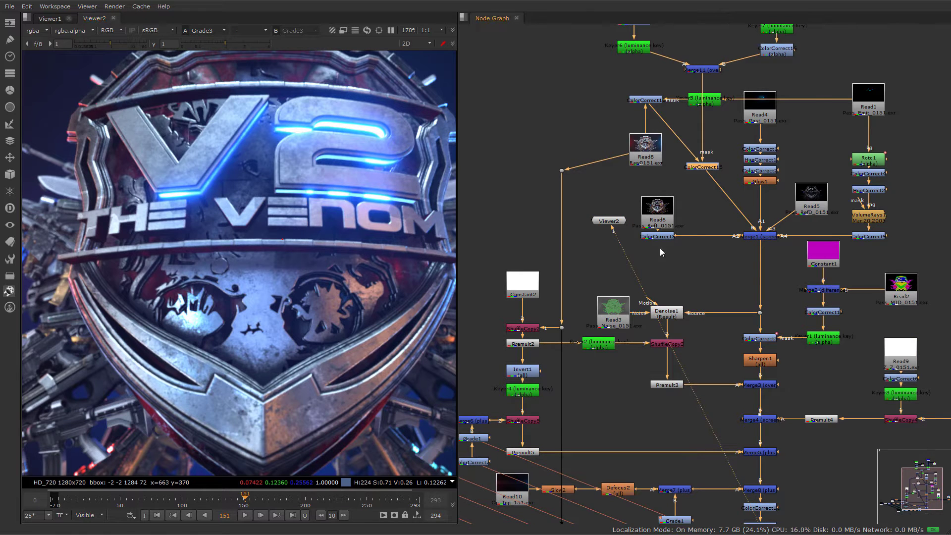
# - Open ColorCorrect15's properties and adjust the highlights gain, trying 0.75 and settling on 0.7
pyautogui.press('Return')
pyautogui.click(592, 380)
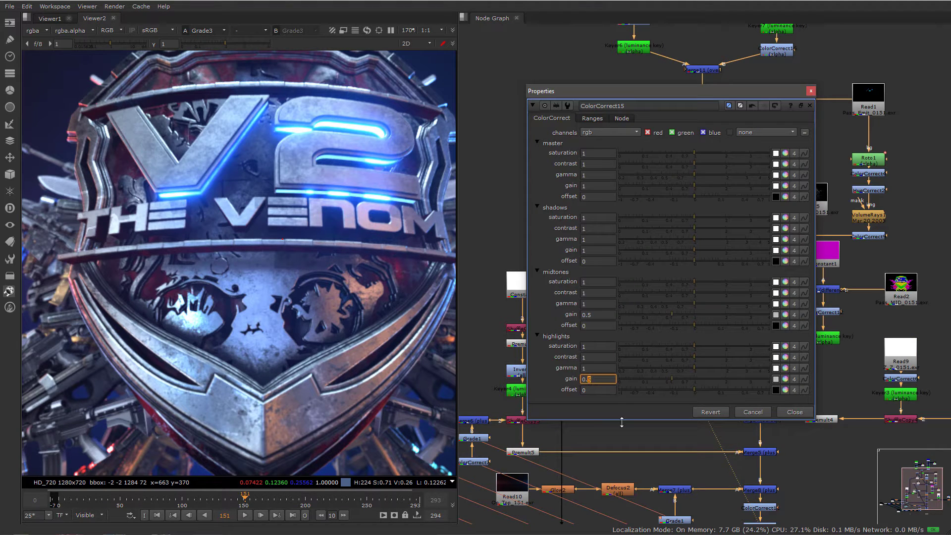
pyautogui.write('75')
pyautogui.press('Return')
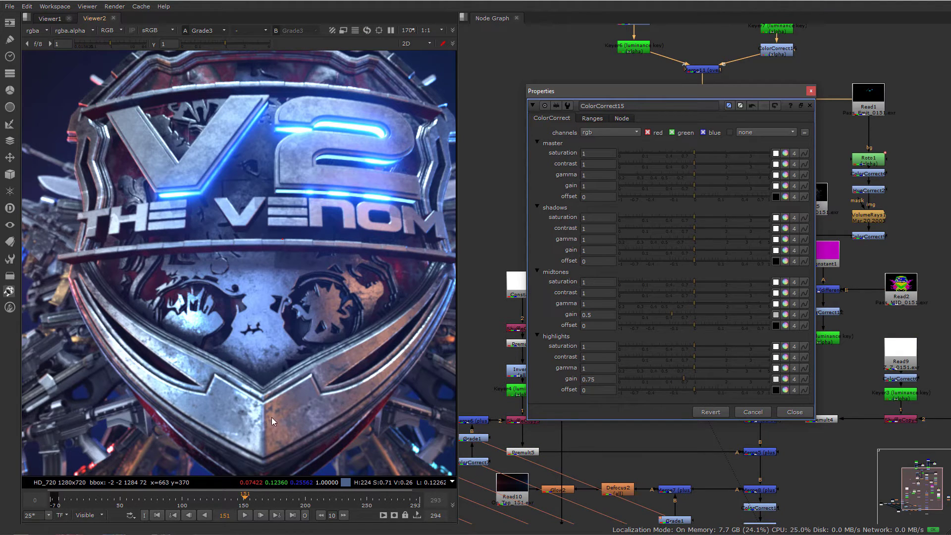
pyautogui.click(590, 379)
pyautogui.press('BackSpace')
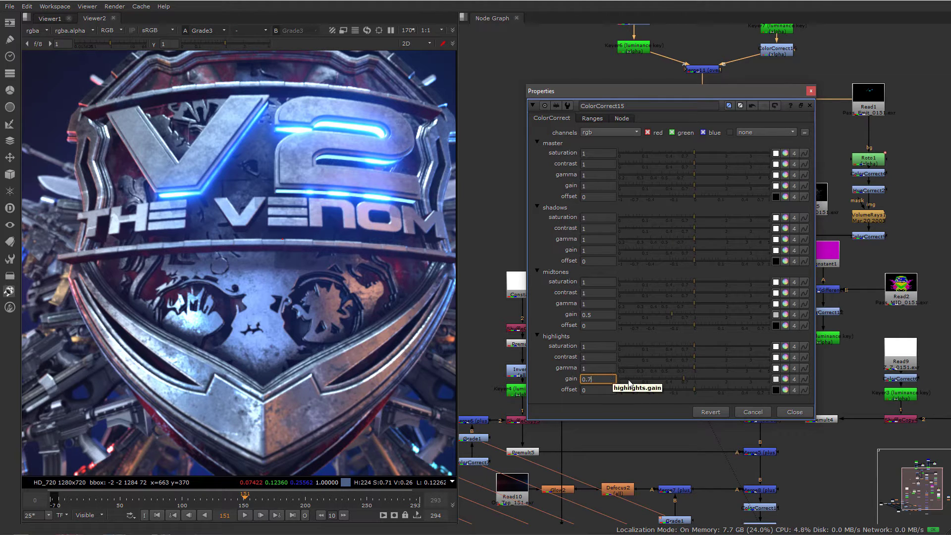
pyautogui.press('Return')
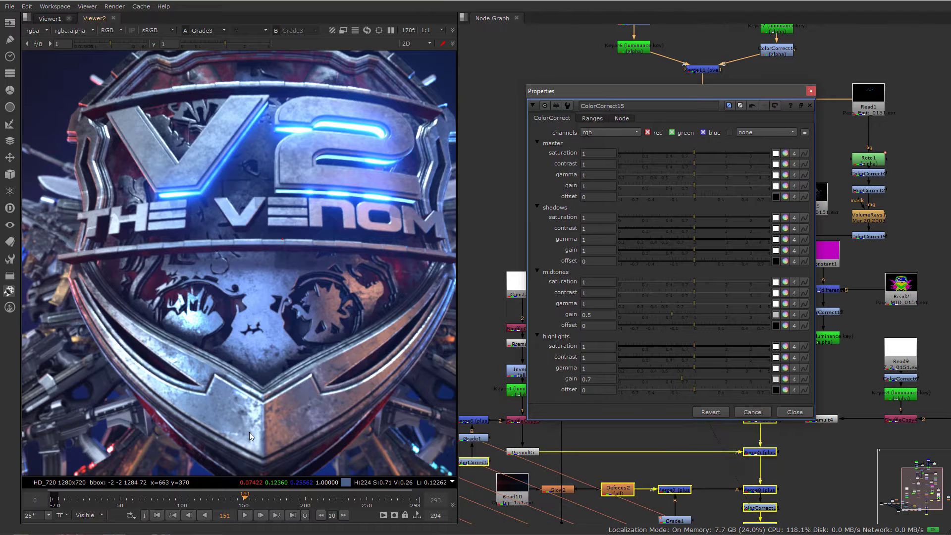
# - Set ColorCorrect15's highlights gain to 0.6 and close its properties
pyautogui.click(587, 379)
pyautogui.press('BackSpace')
pyautogui.write('6')
pyautogui.press('Return')
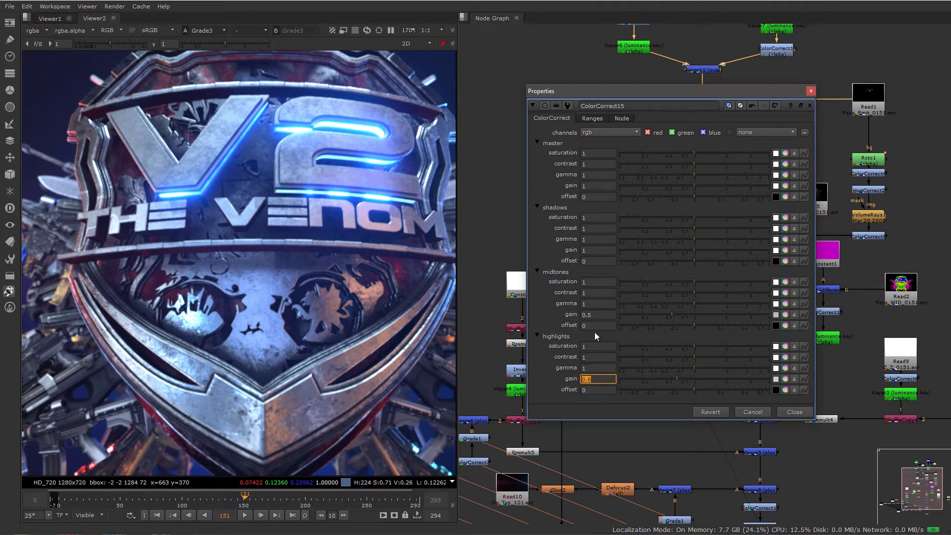
pyautogui.click(812, 91)
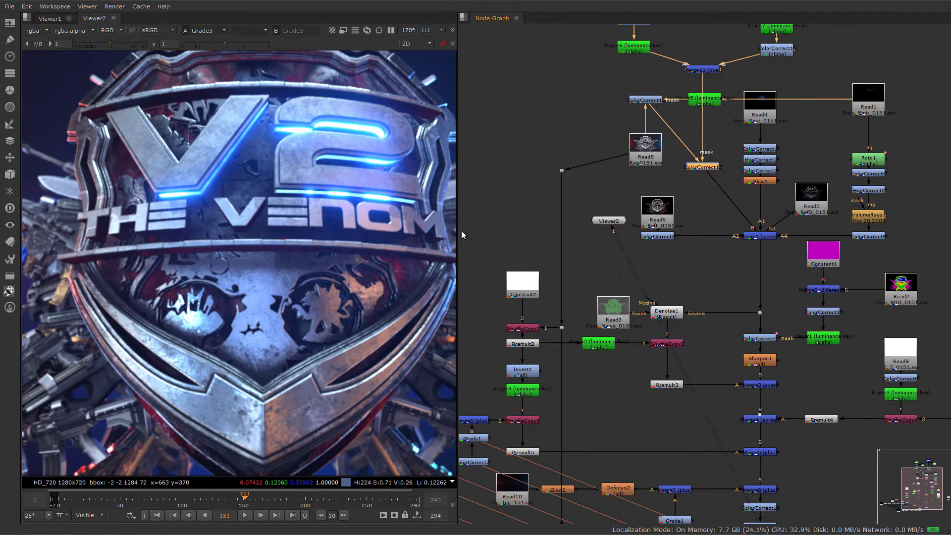
# - Toggle the ColorCorrect node directly above Grade3 off and on to compare its effect on the composite at frame 151
pyautogui.scroll(-2, 318, 190)
pyautogui.scroll(-2, 295, 328)
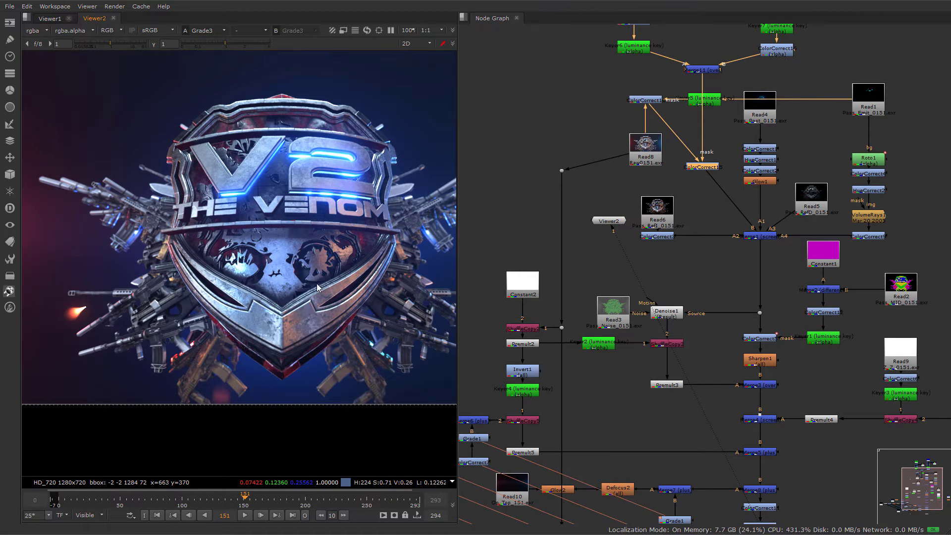
pyautogui.scroll(-5, 691, 397)
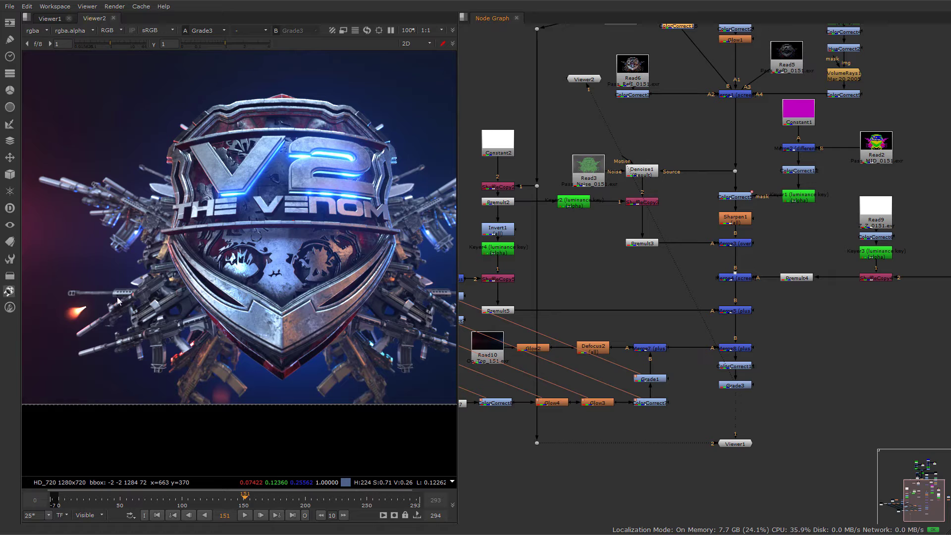
pyautogui.click(738, 369)
pyautogui.press('d')
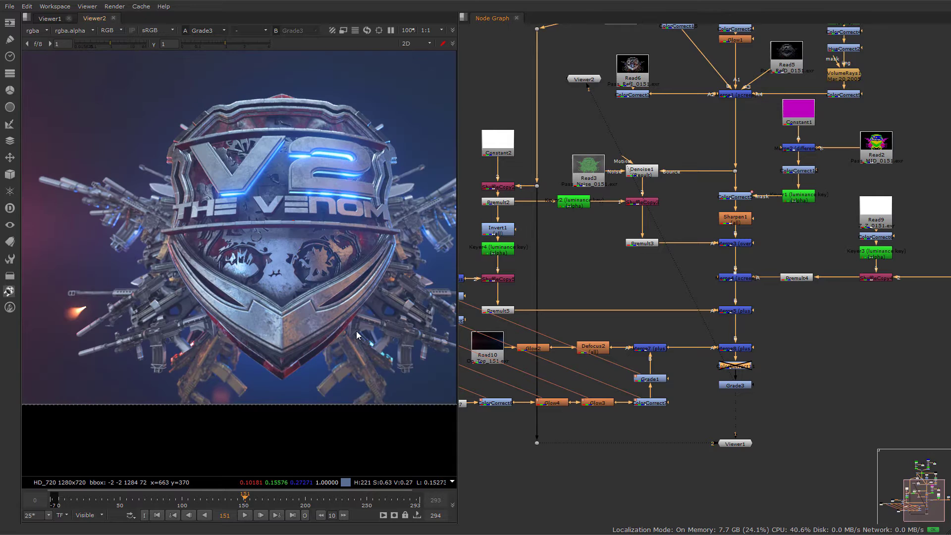
pyautogui.press('d')
pyautogui.press('d')
pyautogui.press('d')
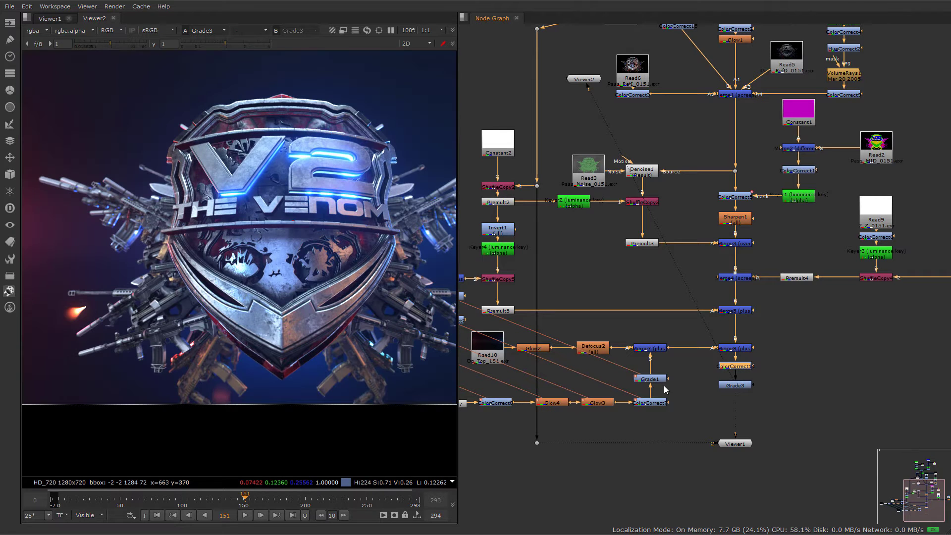
# - Open Grade1's properties, try a gain of 4, settle on 2.5 while viewing frame 242, and close the properties
pyautogui.doubleClick(656, 380)
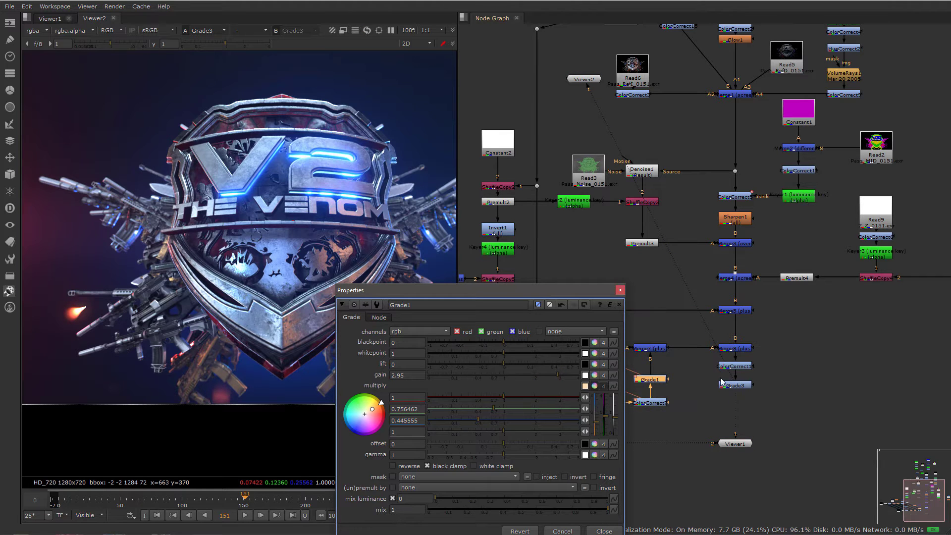
pyautogui.moveTo(557, 384); pyautogui.dragTo(592, 380)
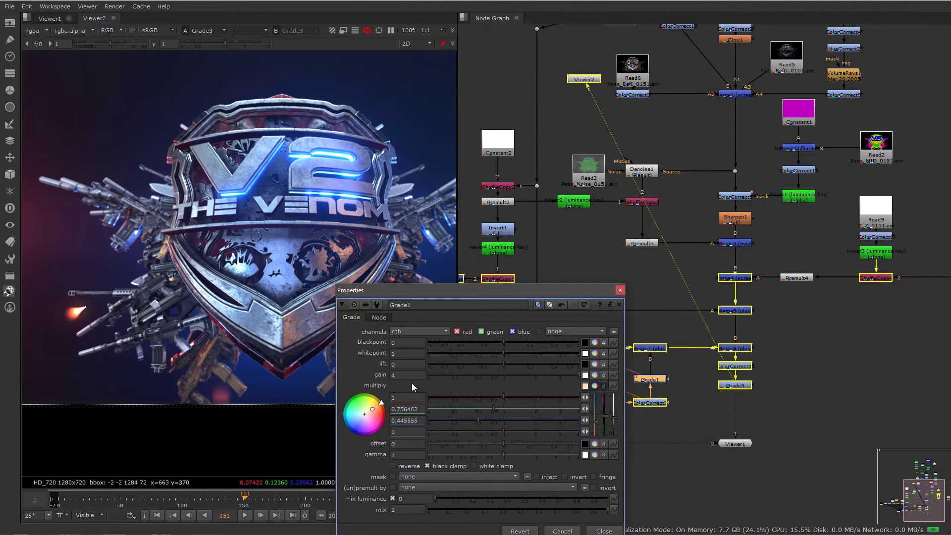
pyautogui.moveTo(411, 296); pyautogui.dragTo(628, 307)
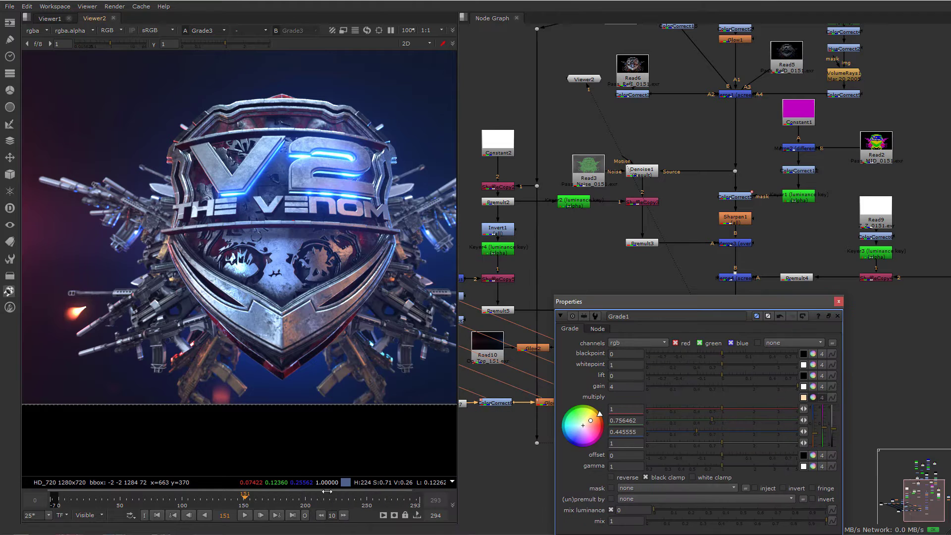
pyautogui.click(357, 498)
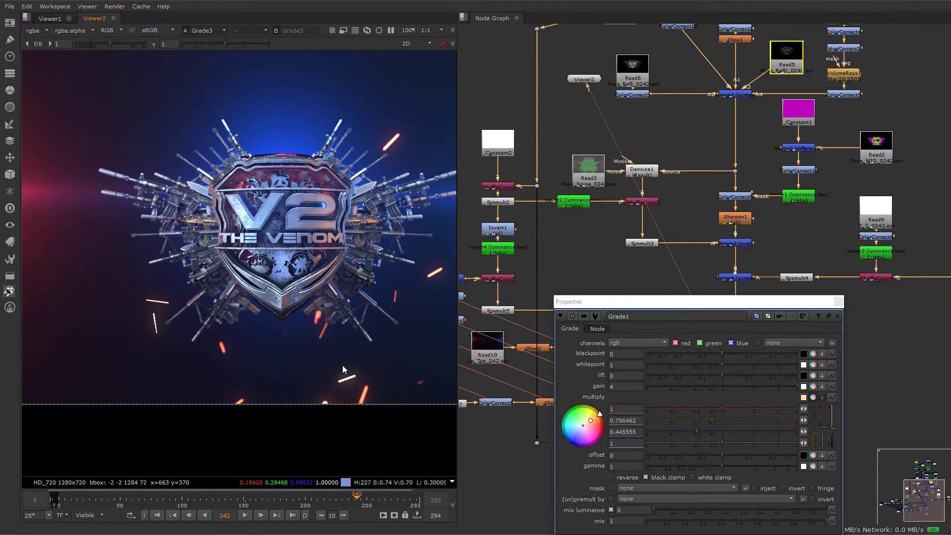
pyautogui.moveTo(343, 369); pyautogui.dragTo(352, 358, button='middle')
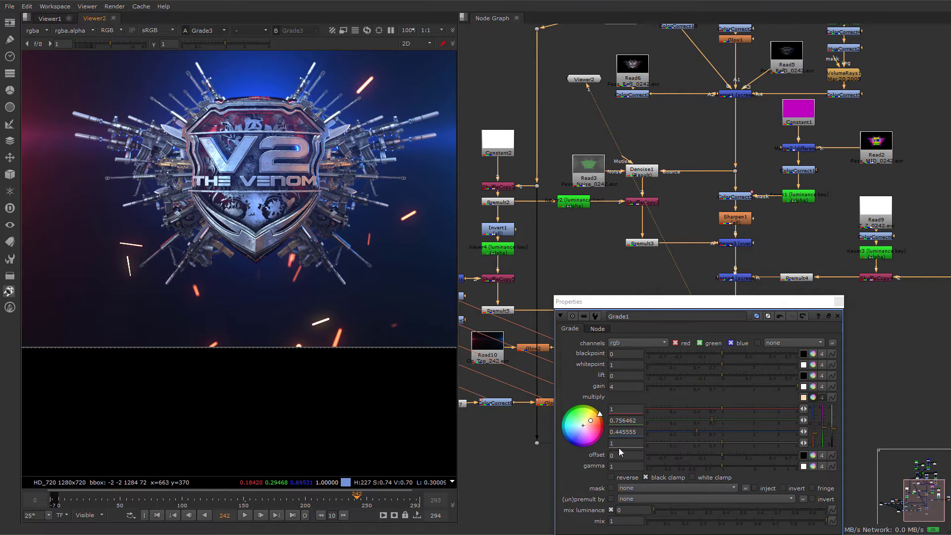
pyautogui.click(625, 386)
pyautogui.write('2.')
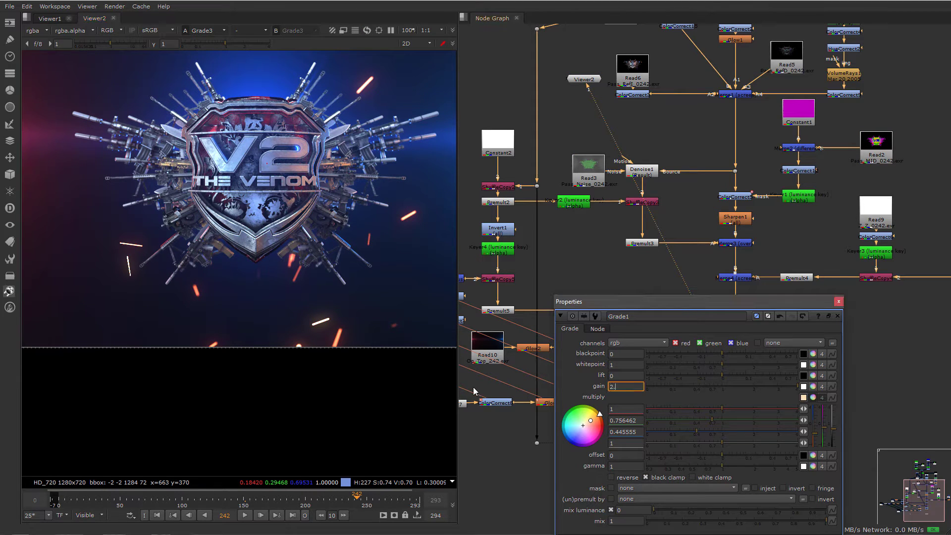
pyautogui.write('5')
pyautogui.press('Return')
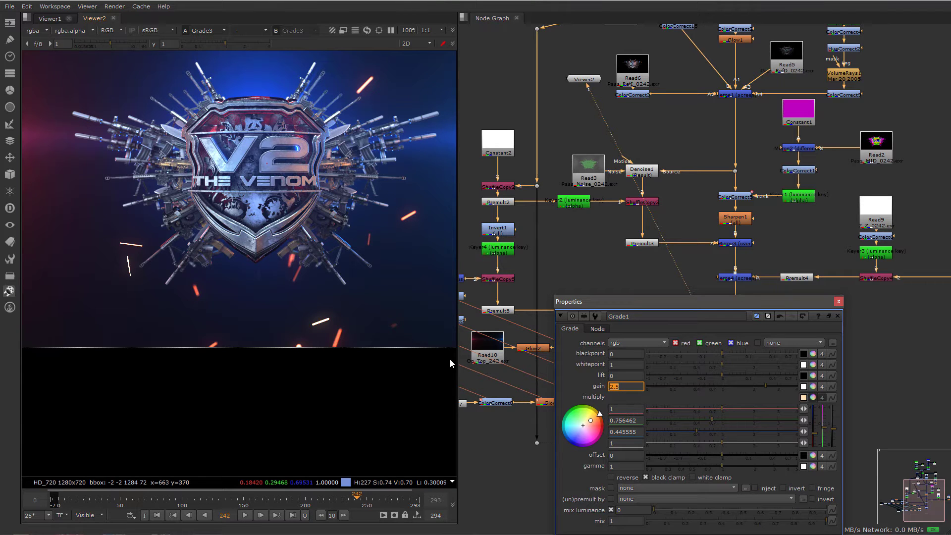
pyautogui.press('Return')
pyautogui.click(838, 301)
# - Switch to Viewer1 and set its A input to Dot4 to wipe the raw render against Grade3 at frame 242
pyautogui.scroll(-2, 229, 257)
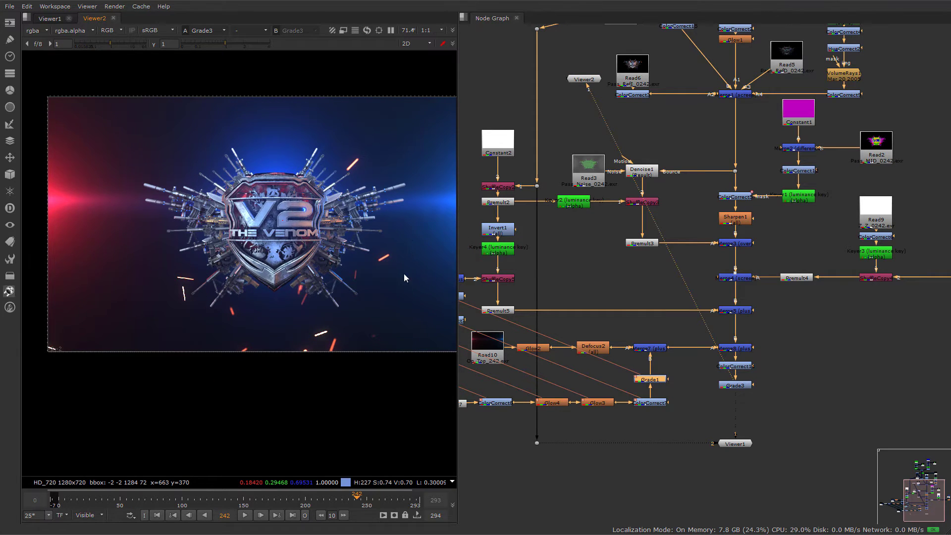
pyautogui.press('space')
pyautogui.press('space')
pyautogui.moveTo(698, 348); pyautogui.dragTo(766, 346, button='middle')
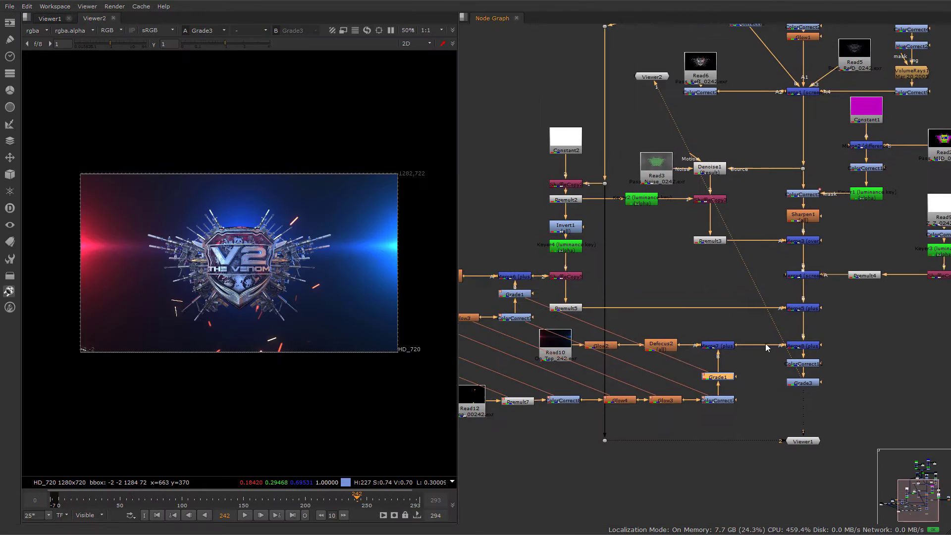
pyautogui.click(50, 18)
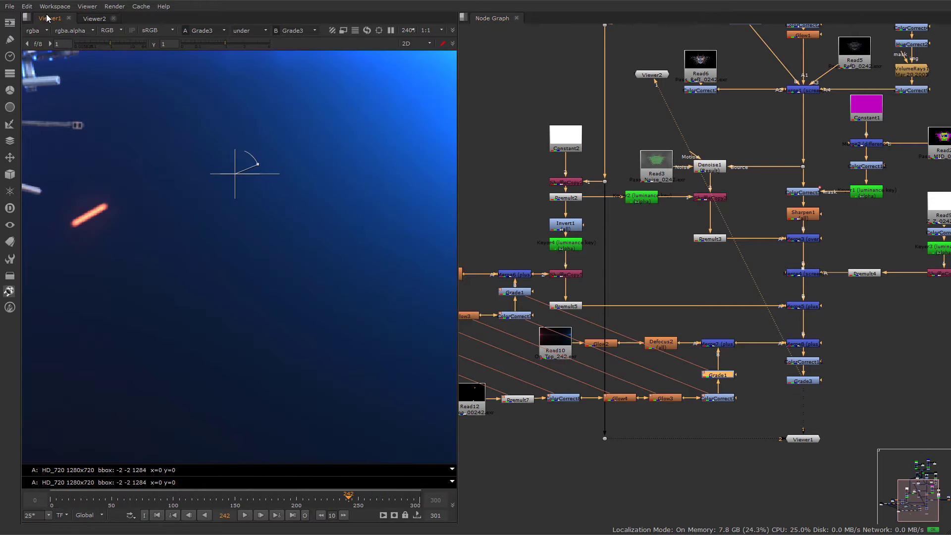
pyautogui.click(243, 30)
pyautogui.scroll(-4, 294, 191)
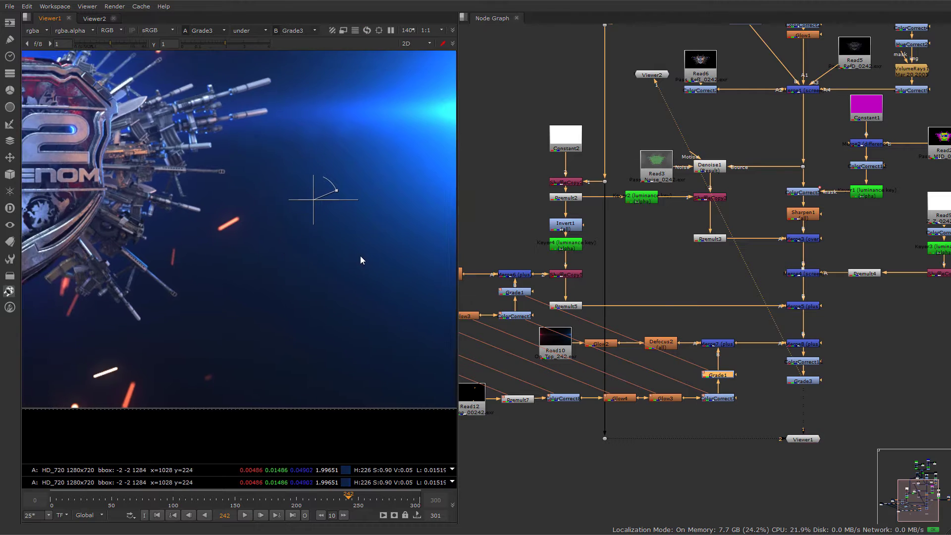
pyautogui.moveTo(205, 209); pyautogui.dragTo(463, 227, button='middle')
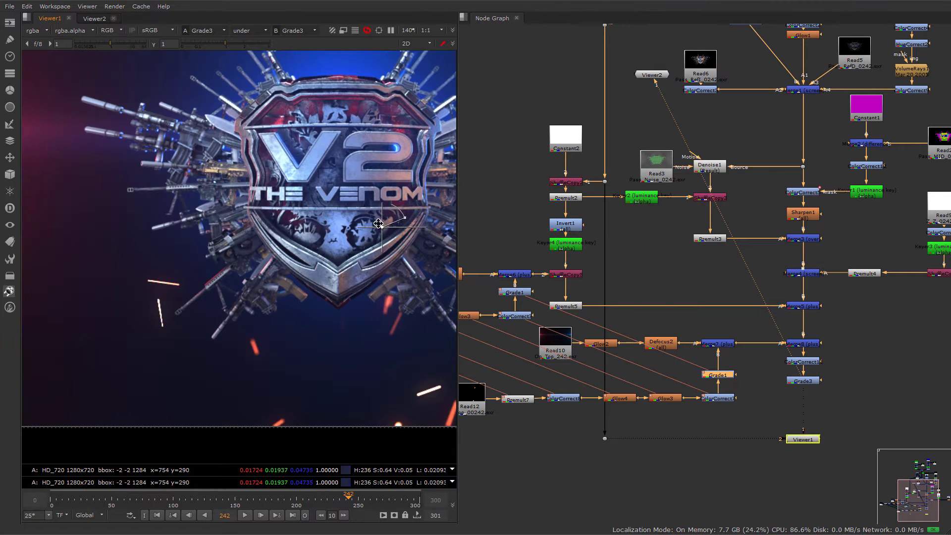
pyautogui.click(811, 441)
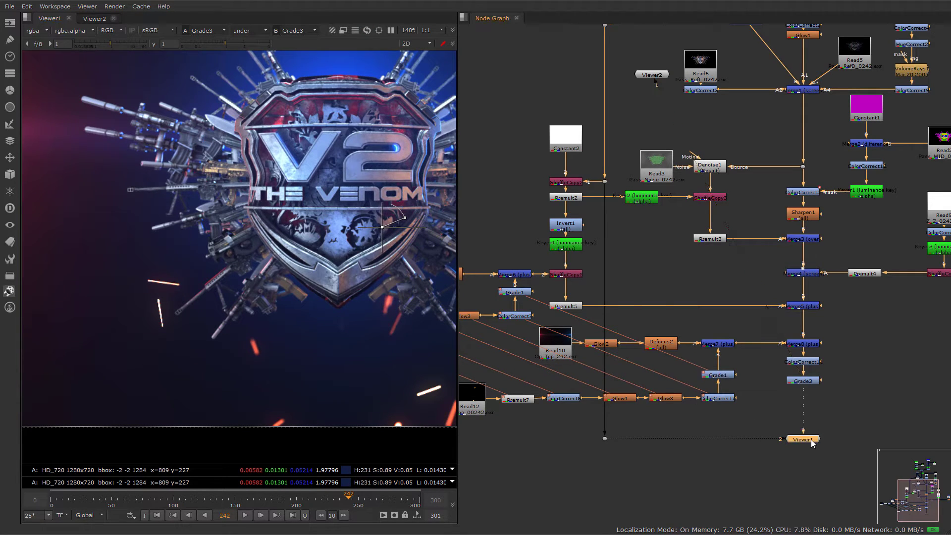
pyautogui.click(207, 31)
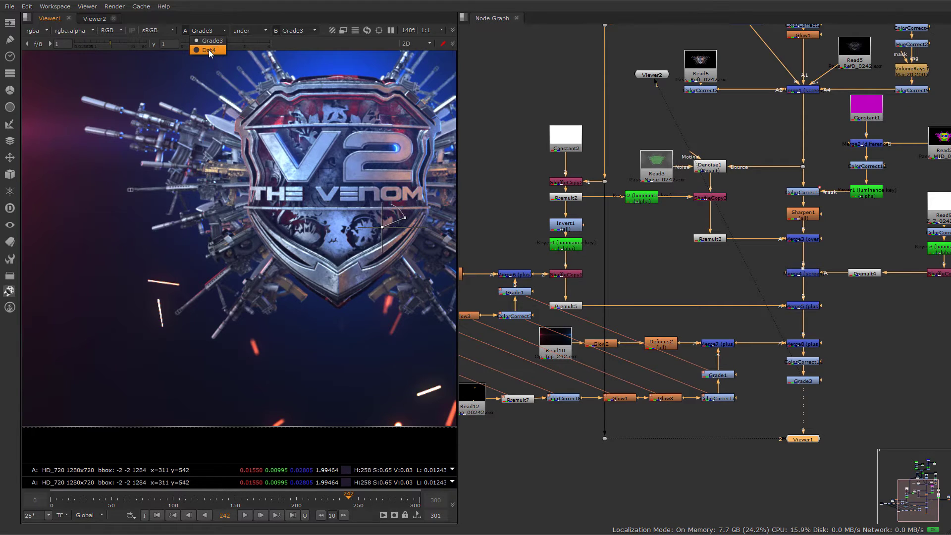
pyautogui.click(209, 50)
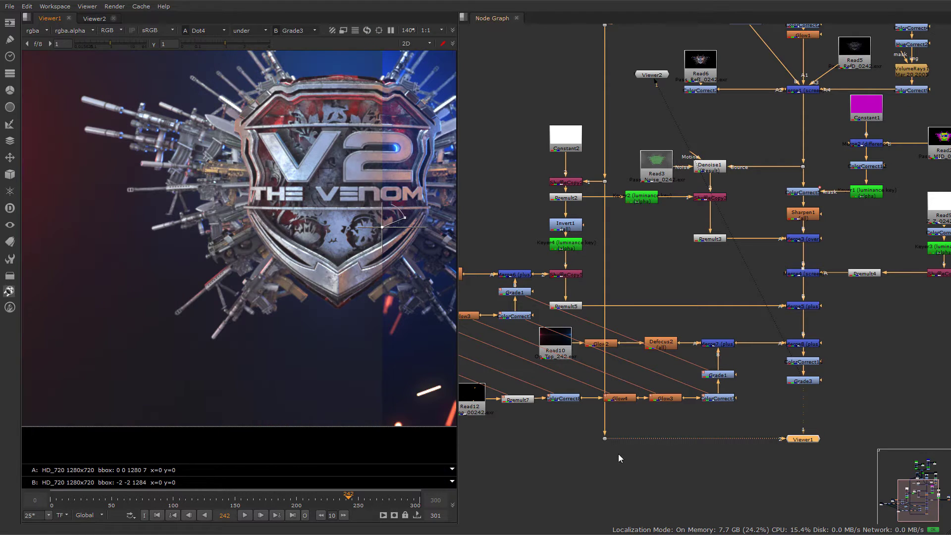
# - Maximize Viewer1, shift the wipe beyond the shield, and swap the compared inputs to Grade3 as A and Dot4 as B
pyautogui.click(295, 31)
pyautogui.scroll(-3, 324, 262)
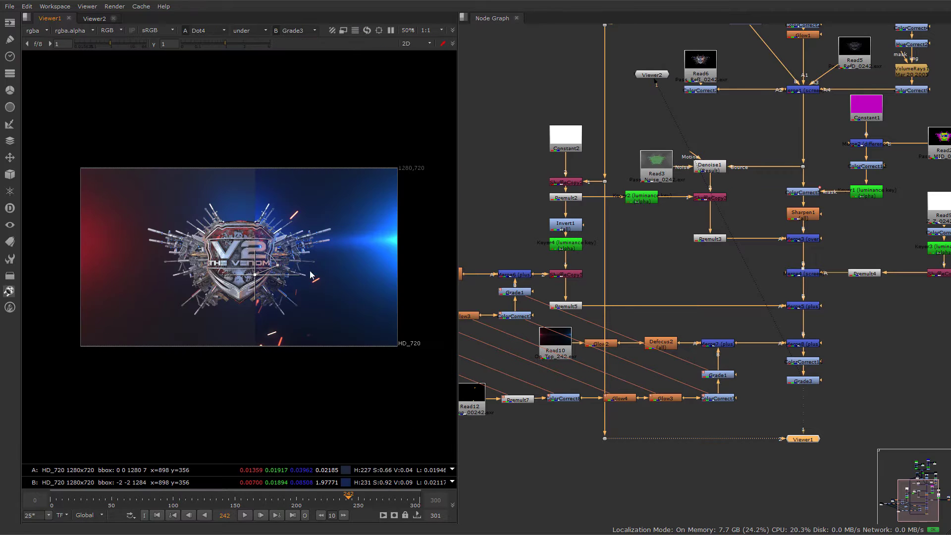
pyautogui.press('space')
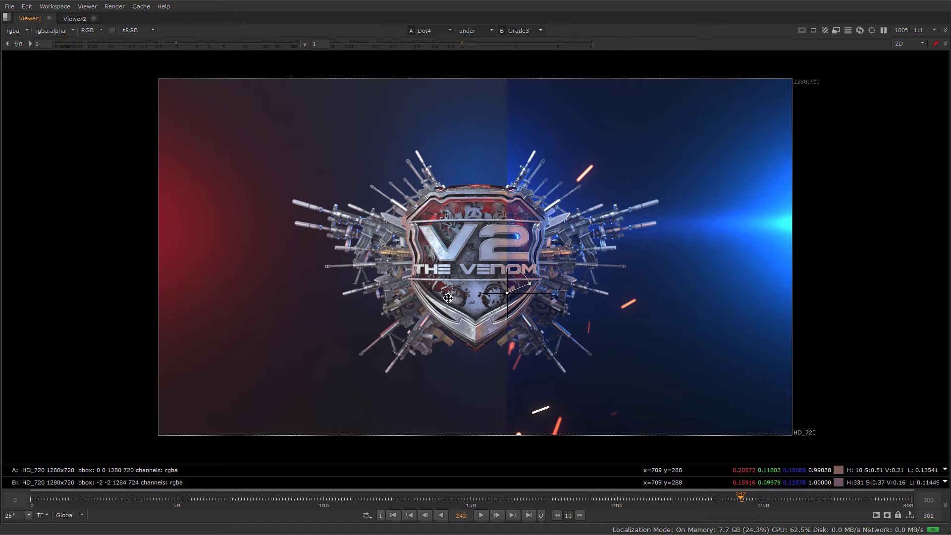
pyautogui.moveTo(448, 298); pyautogui.dragTo(640, 258)
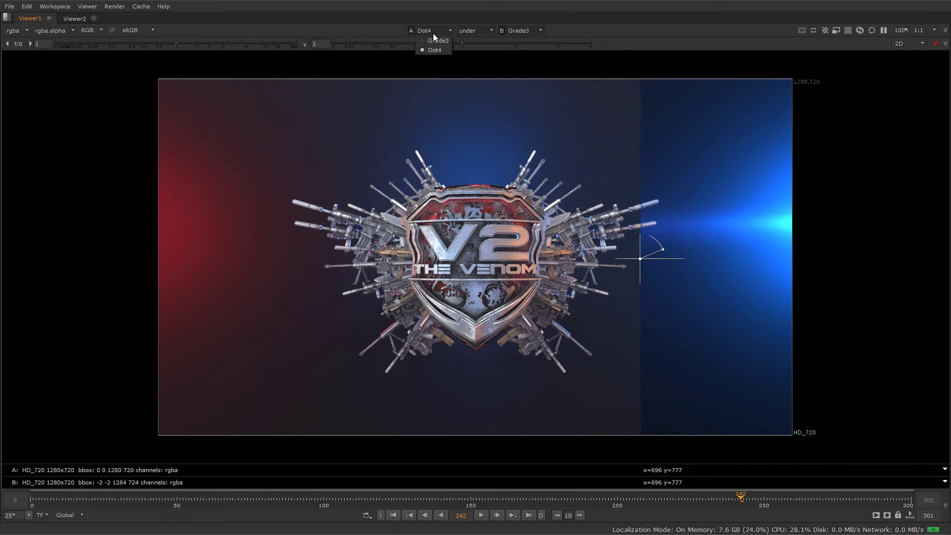
pyautogui.click(438, 40)
pyautogui.click(515, 30)
pyautogui.click(517, 50)
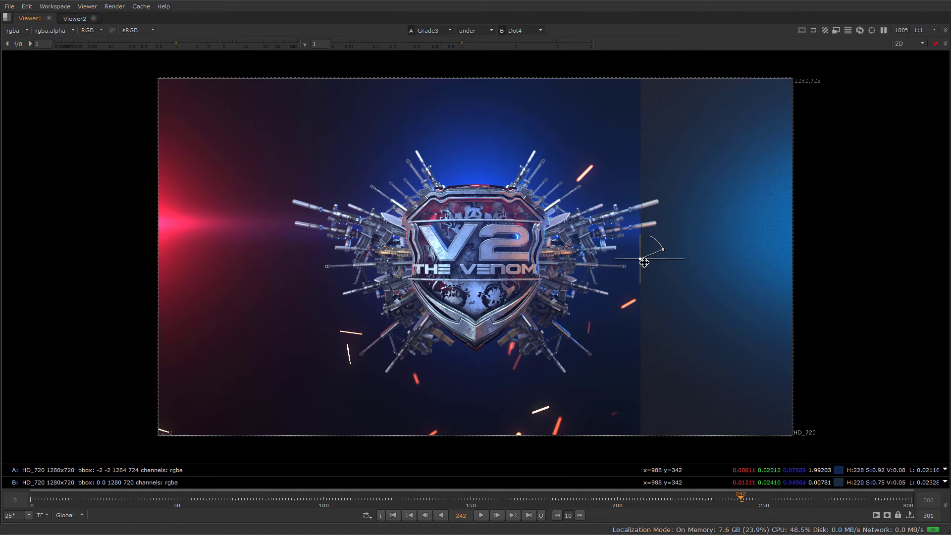
# - Move the wipe across the blue light area at frame 242 and at frame 100 to compare the composite with the raw render
pyautogui.moveTo(644, 262); pyautogui.dragTo(747, 254)
pyautogui.scroll(5, 748, 297)
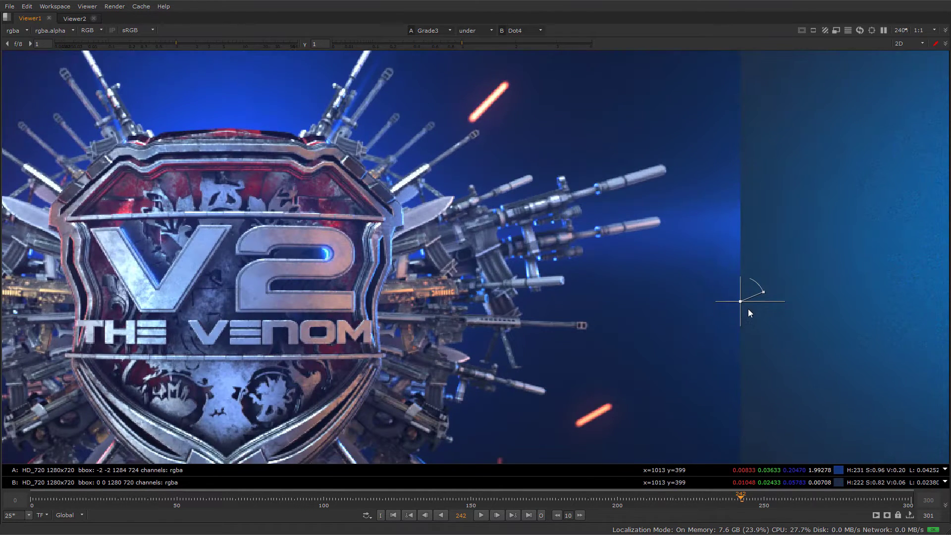
pyautogui.moveTo(740, 301); pyautogui.dragTo(817, 263)
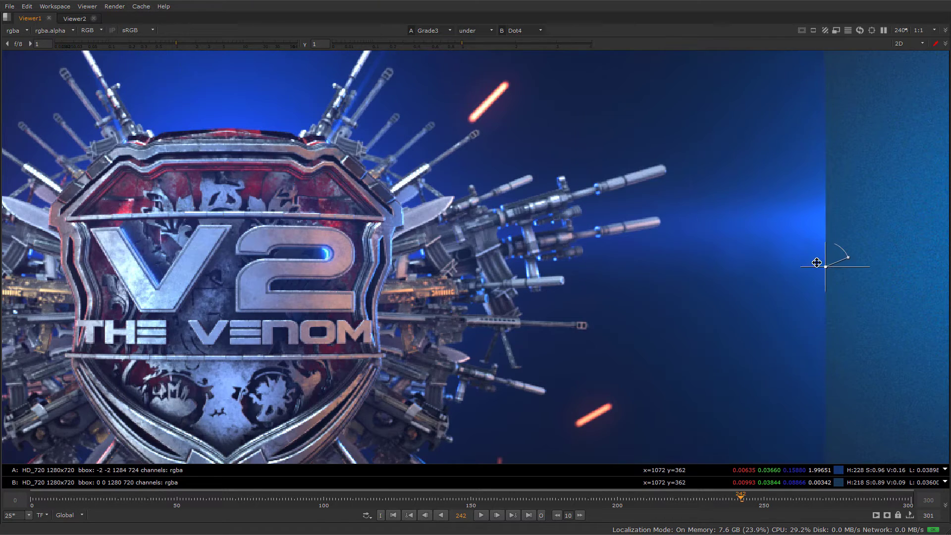
pyautogui.scroll(-5, 816, 262)
pyautogui.moveTo(748, 218); pyautogui.dragTo(730, 229)
pyautogui.click(323, 500)
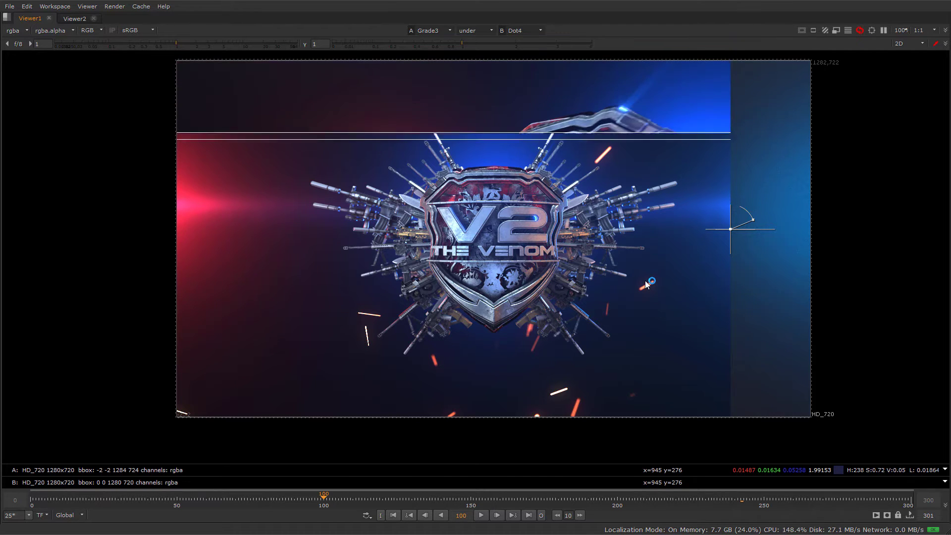
pyautogui.moveTo(733, 230); pyautogui.dragTo(735, 307)
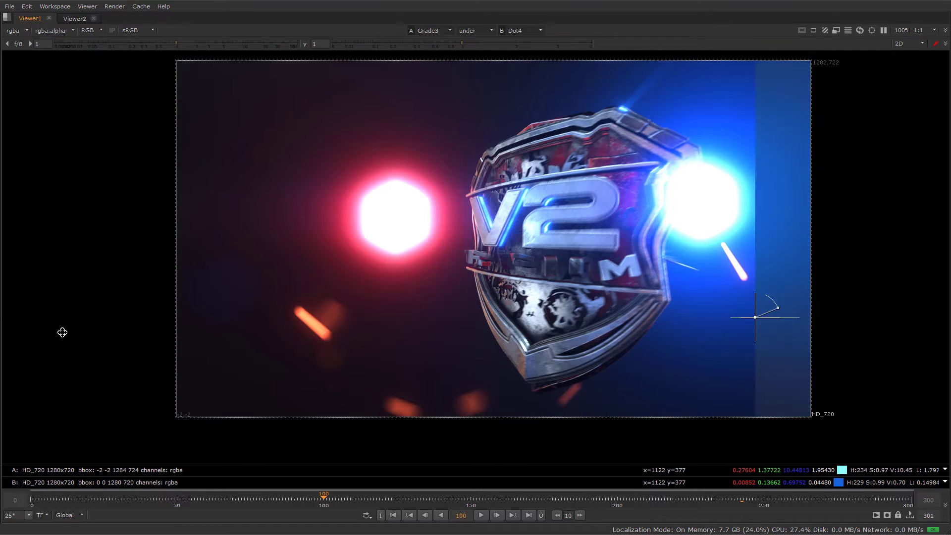
# - Go to frame 50 and sweep the wipe across the exploding debris, examining the glows and both lights up close
pyautogui.click(177, 501)
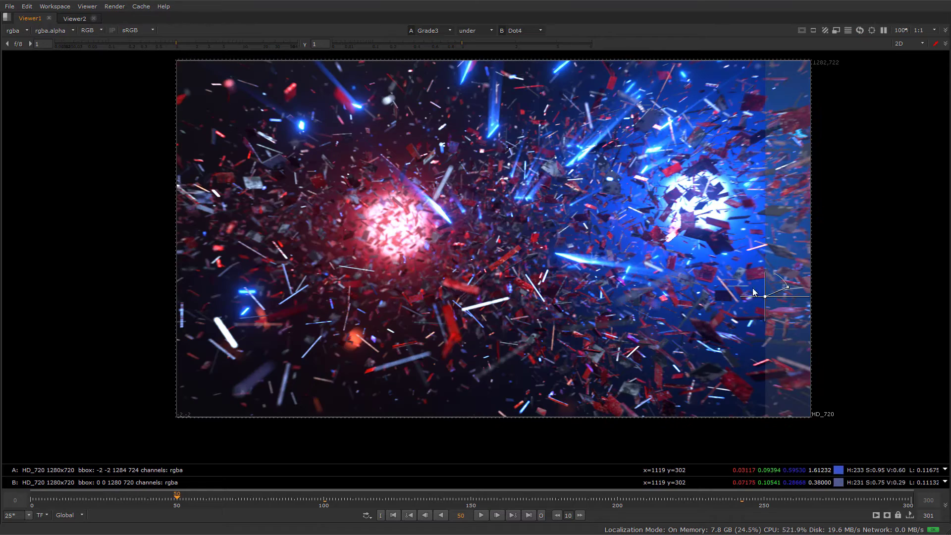
pyautogui.moveTo(782, 296); pyautogui.dragTo(503, 288)
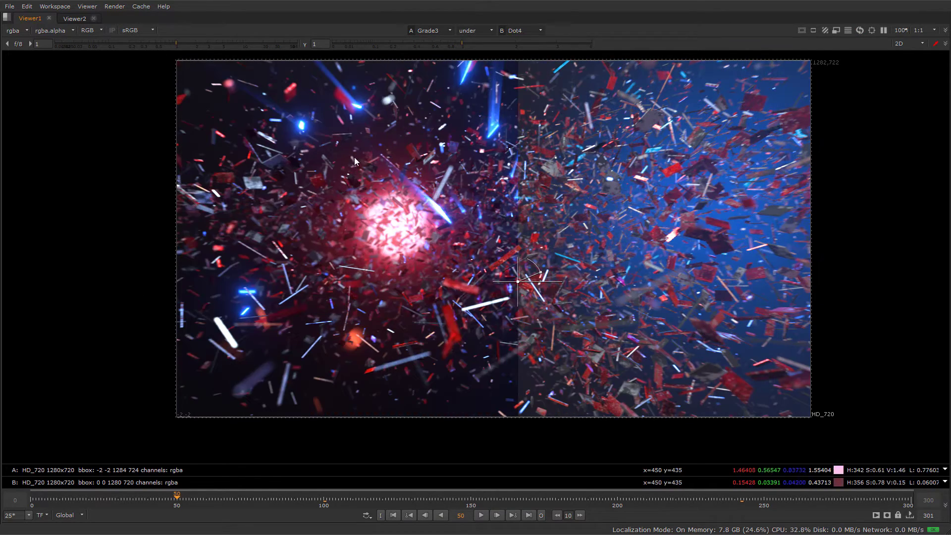
pyautogui.scroll(4, 277, 127)
pyautogui.scroll(-2, 390, 177)
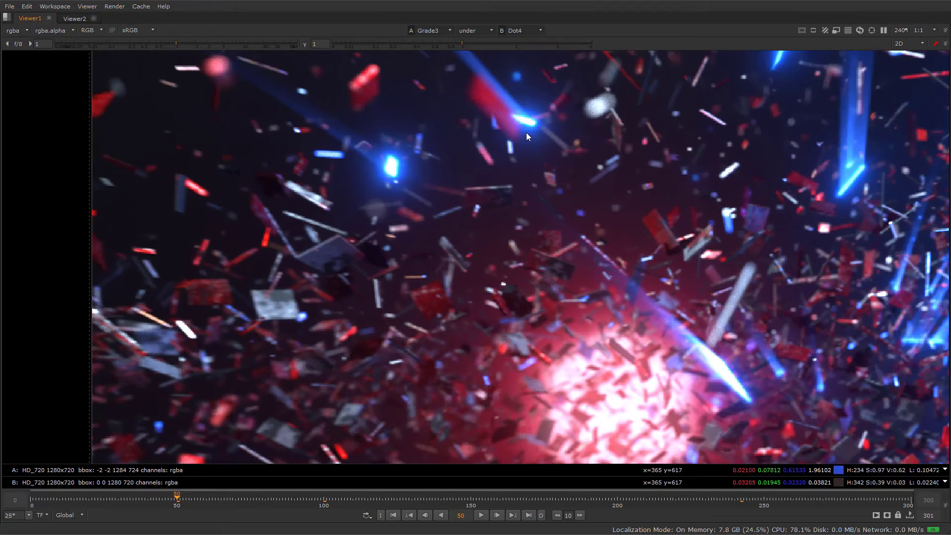
pyautogui.scroll(-1, 404, 287)
pyautogui.scroll(-2, 585, 203)
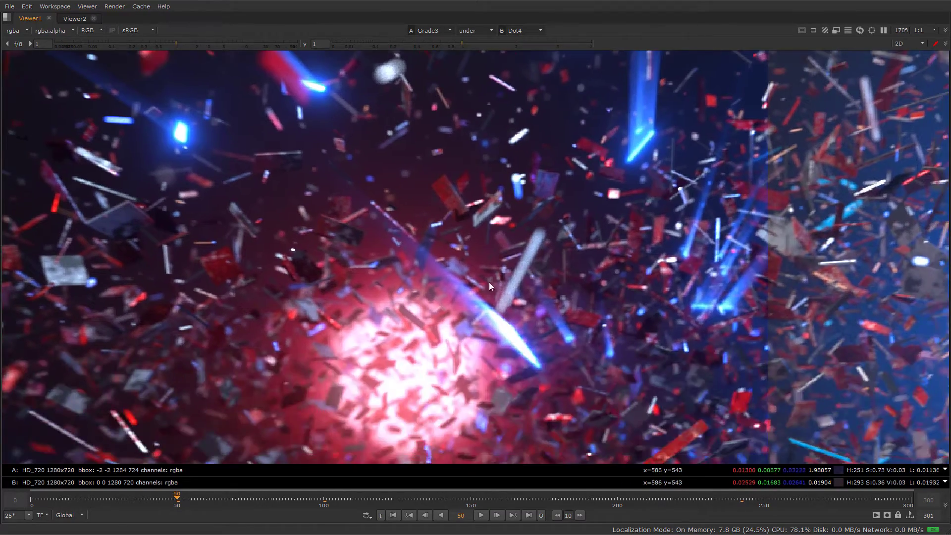
pyautogui.scroll(-1, 540, 230)
pyautogui.scroll(1, 324, 329)
pyautogui.scroll(-2, 457, 308)
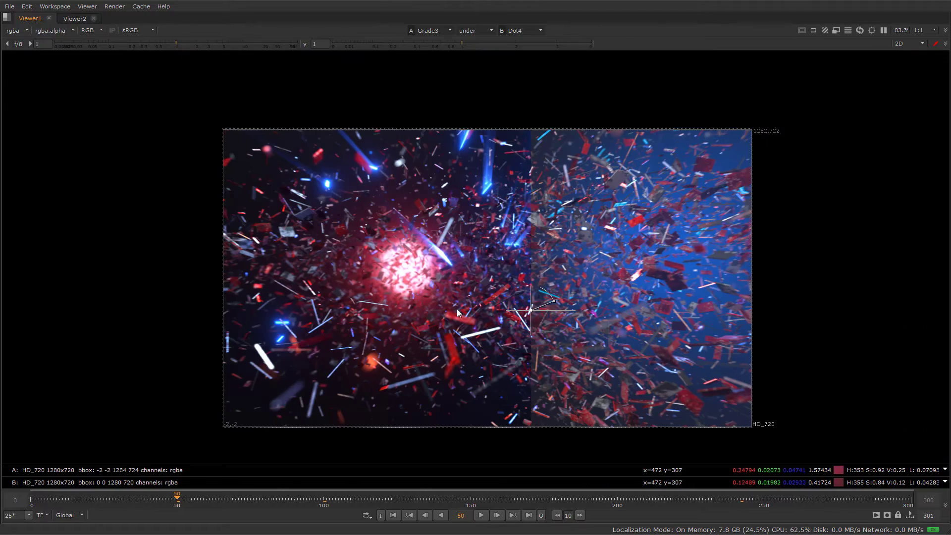
pyautogui.moveTo(518, 313); pyautogui.dragTo(672, 272)
pyautogui.scroll(3, 607, 241)
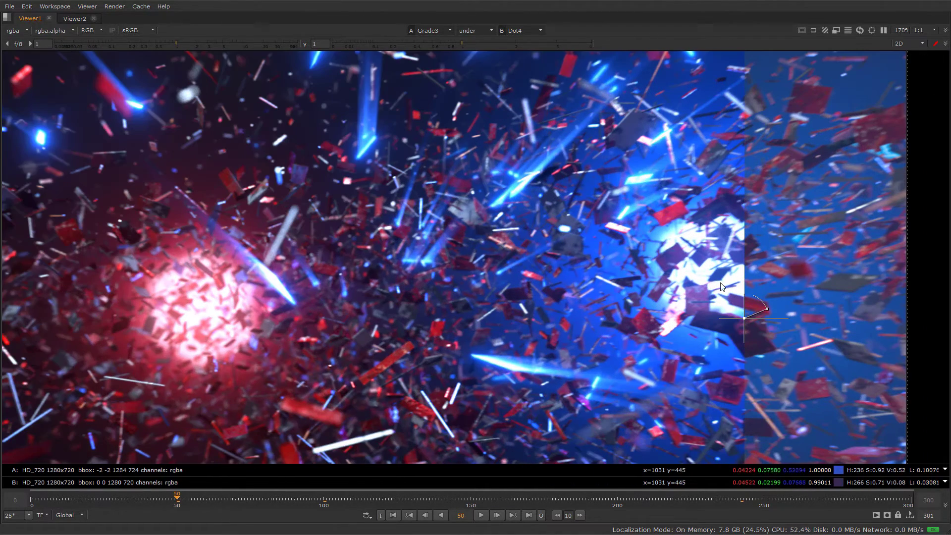
# - Examine the blue light with the wipe at frame 50, then restore the full workspace layout
pyautogui.moveTo(739, 258); pyautogui.dragTo(711, 297)
pyautogui.scroll(-3, 567, 268)
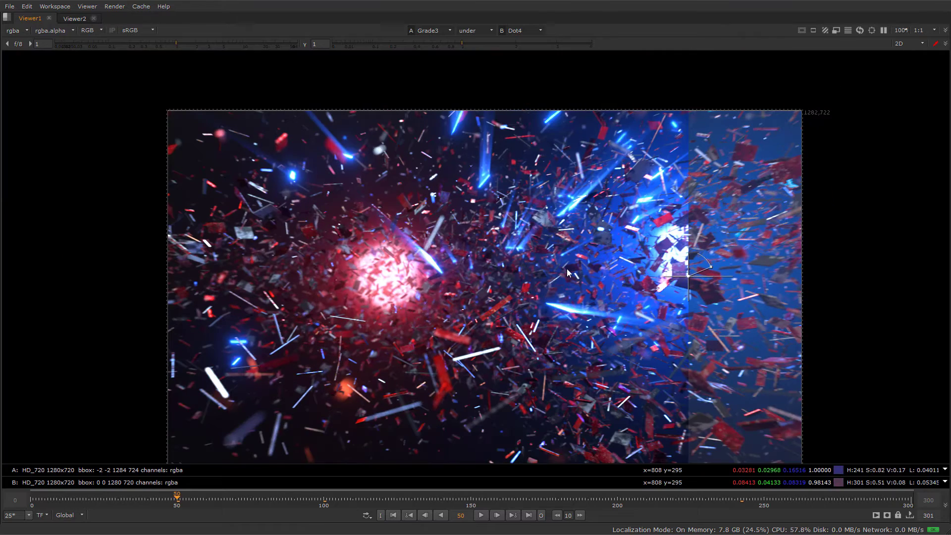
pyautogui.press('space')
# - Add a Write node directly after Grade3 at the end of the main node chain
pyautogui.scroll(1, 768, 348)
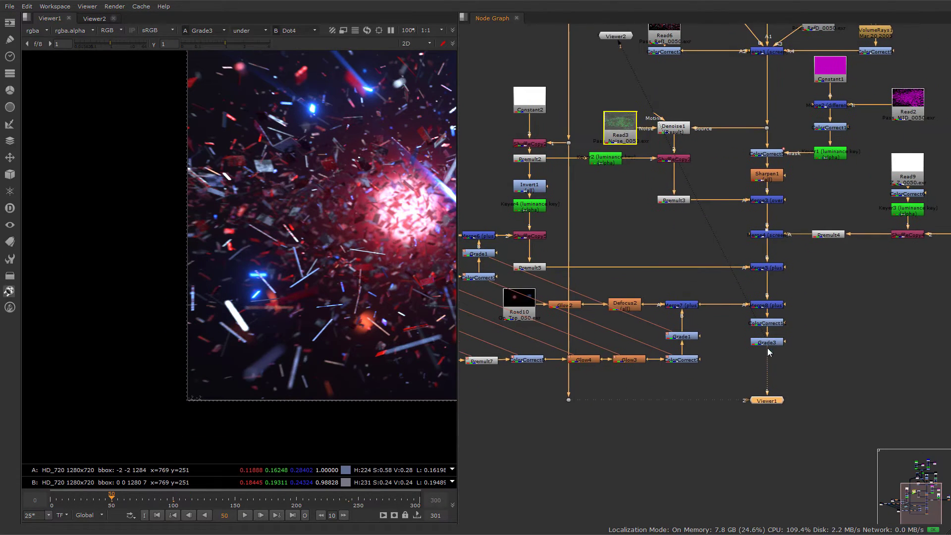
pyautogui.scroll(3, 789, 361)
pyautogui.click(770, 335)
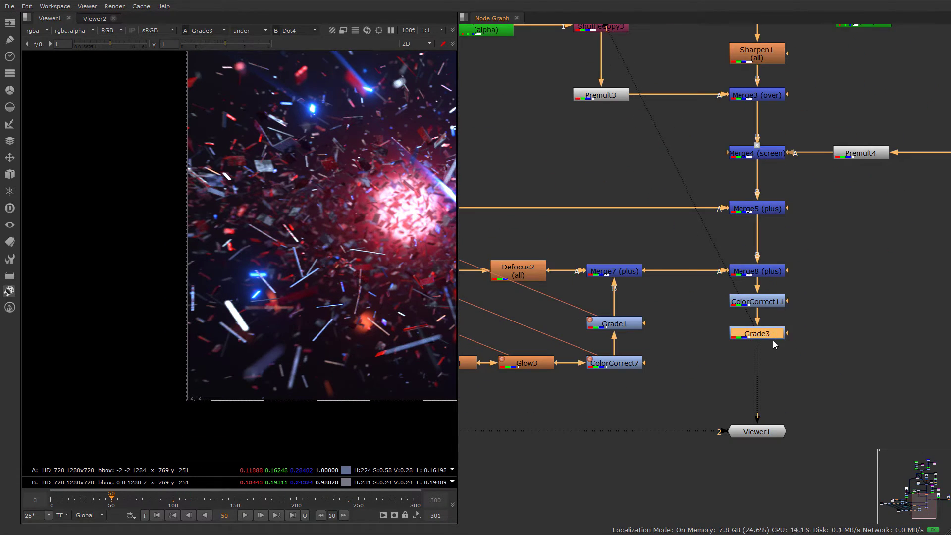
pyautogui.press('w')
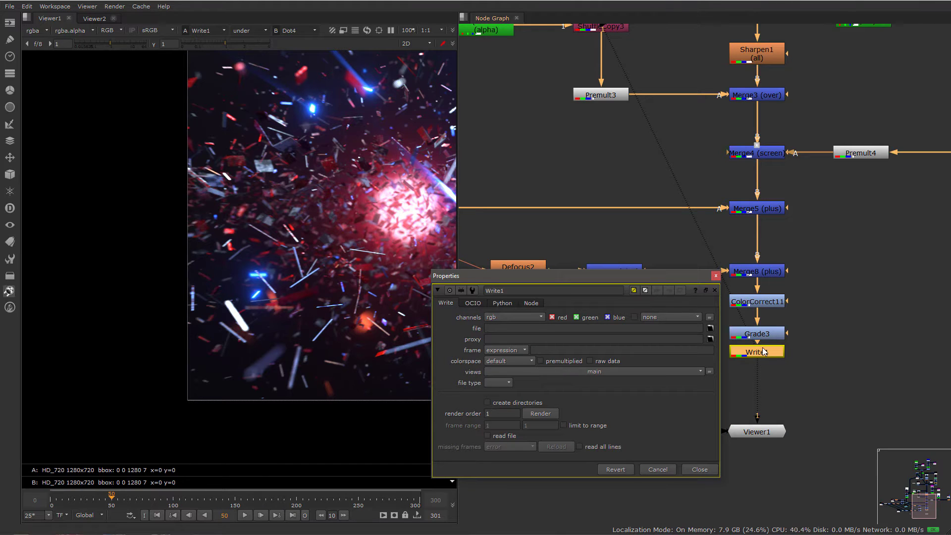
# - Set the Write node's output file to Intro Nuke.mov in the Tuto/Render folder
pyautogui.click(710, 328)
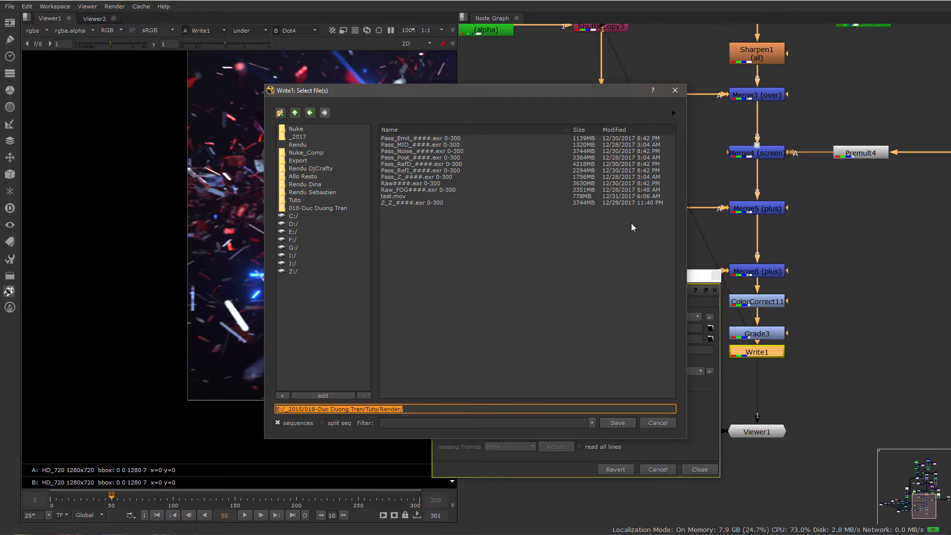
pyautogui.click(447, 410)
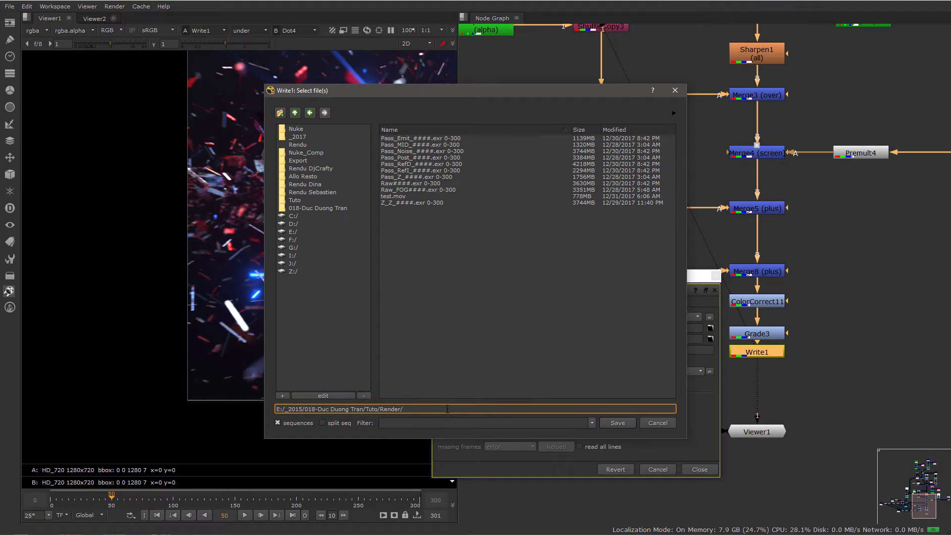
pyautogui.write('l')
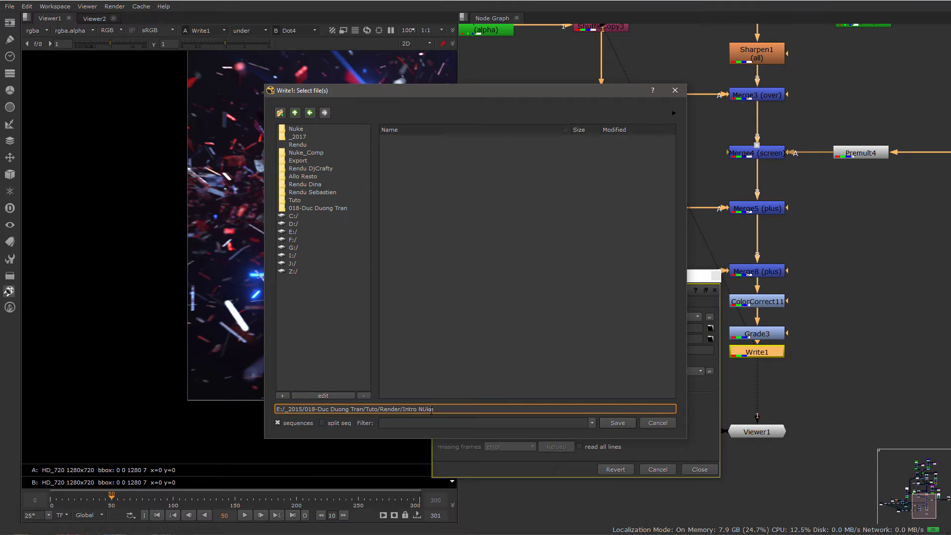
pyautogui.write('uke.mov')
pyautogui.click(618, 423)
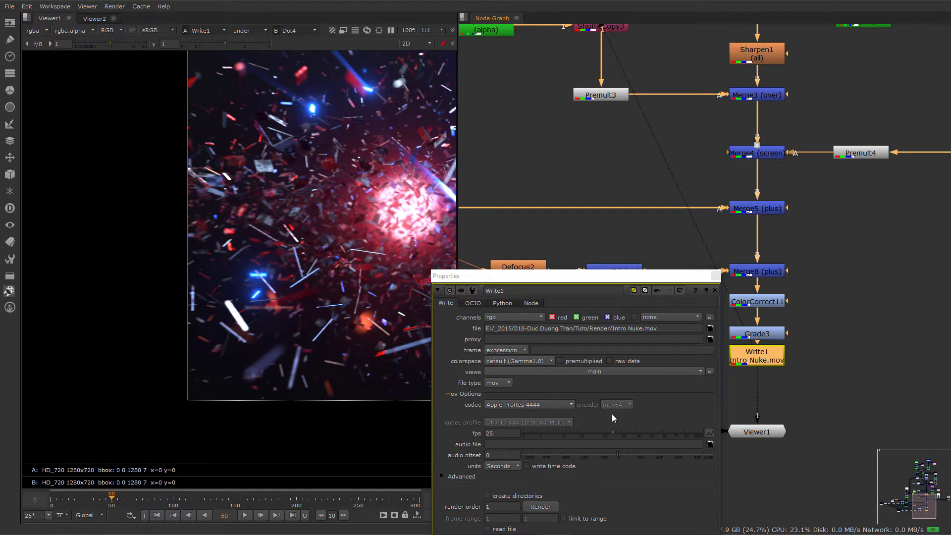
# - Set the movie's codec to Animation and its colorspace to Gamma2.2
pyautogui.click(545, 404)
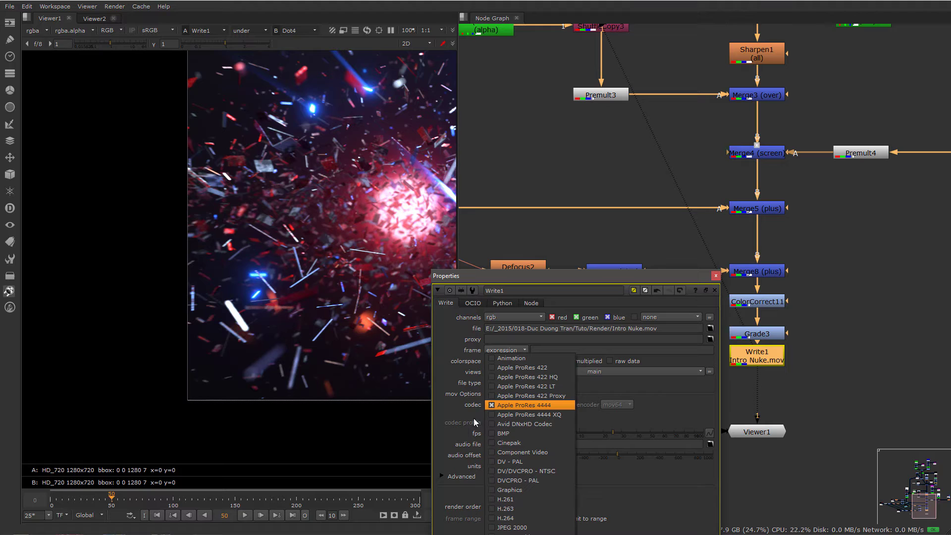
pyautogui.click(533, 359)
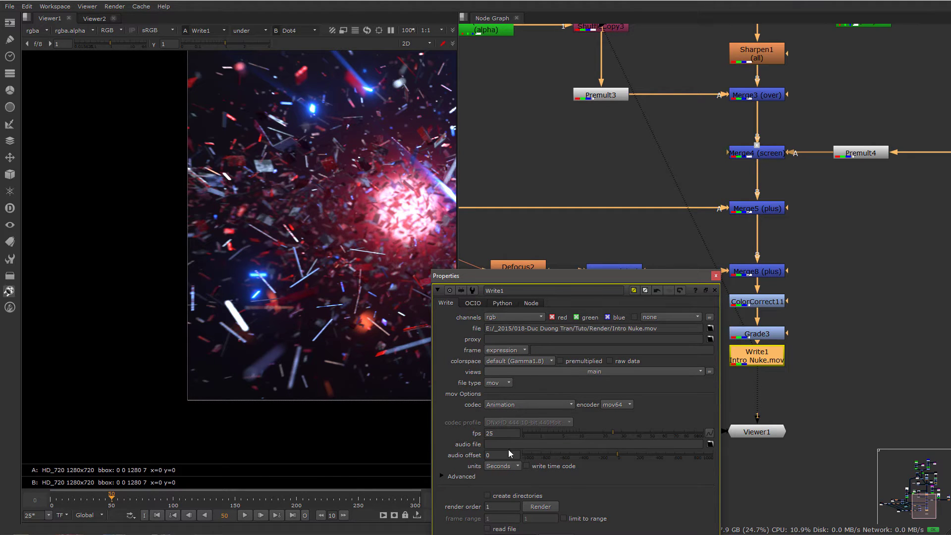
pyautogui.click(528, 362)
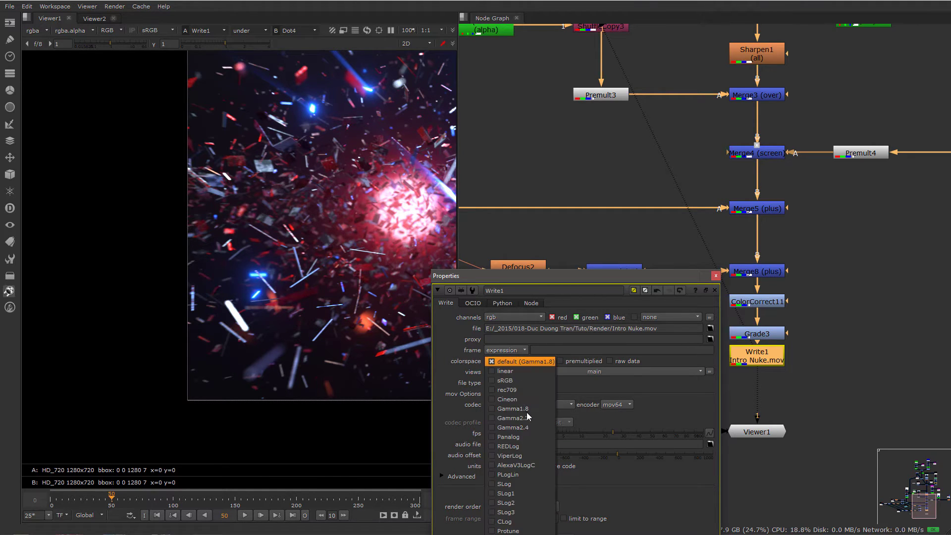
pyautogui.click(530, 420)
pyautogui.click(527, 361)
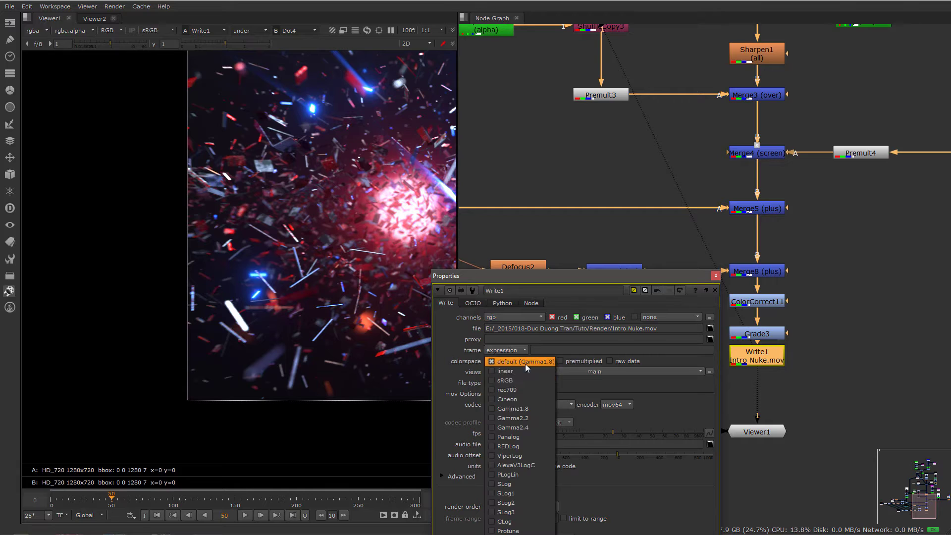
pyautogui.click(532, 418)
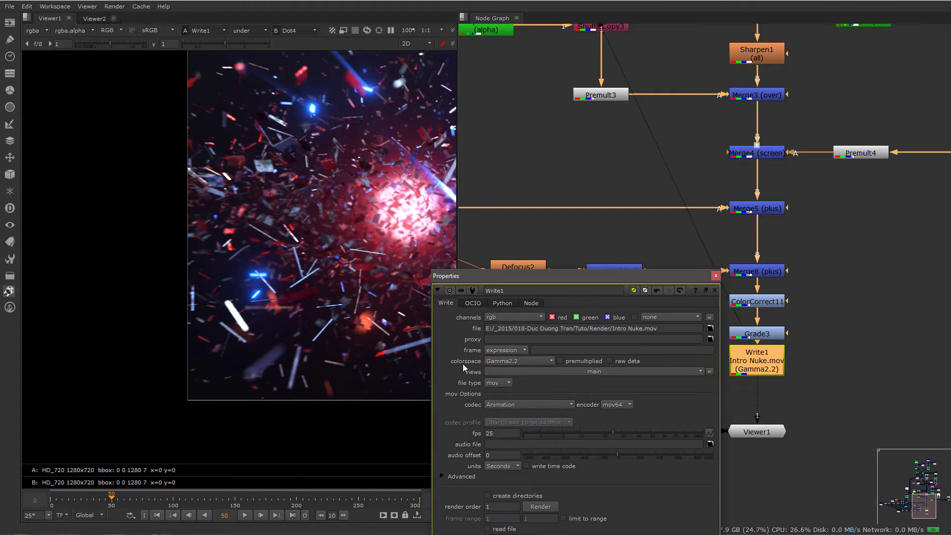
pyautogui.click(533, 367)
pyautogui.click(576, 379)
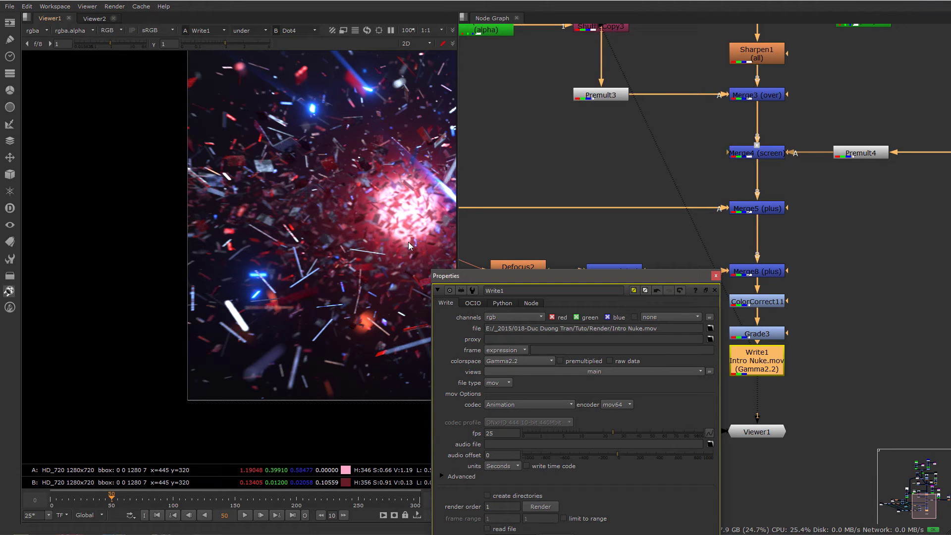
pyautogui.click(524, 360)
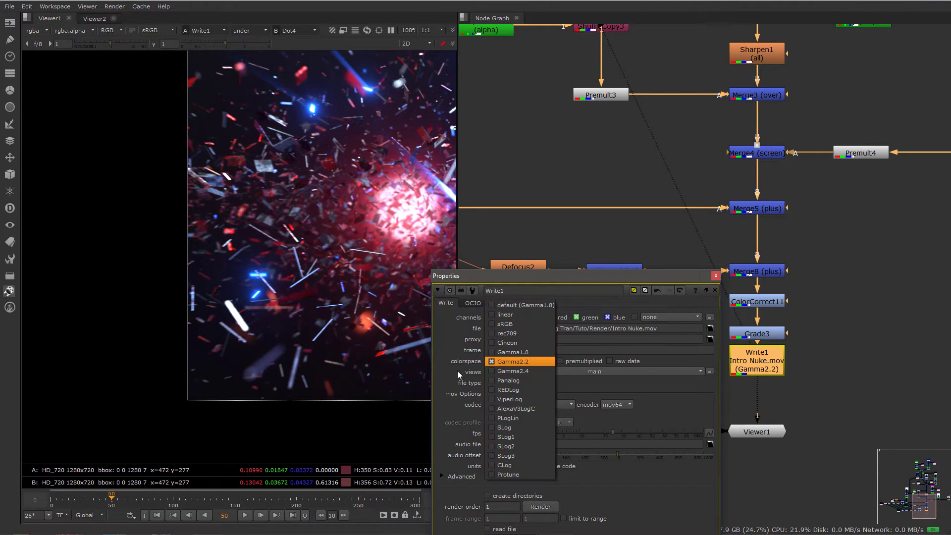
pyautogui.click(521, 364)
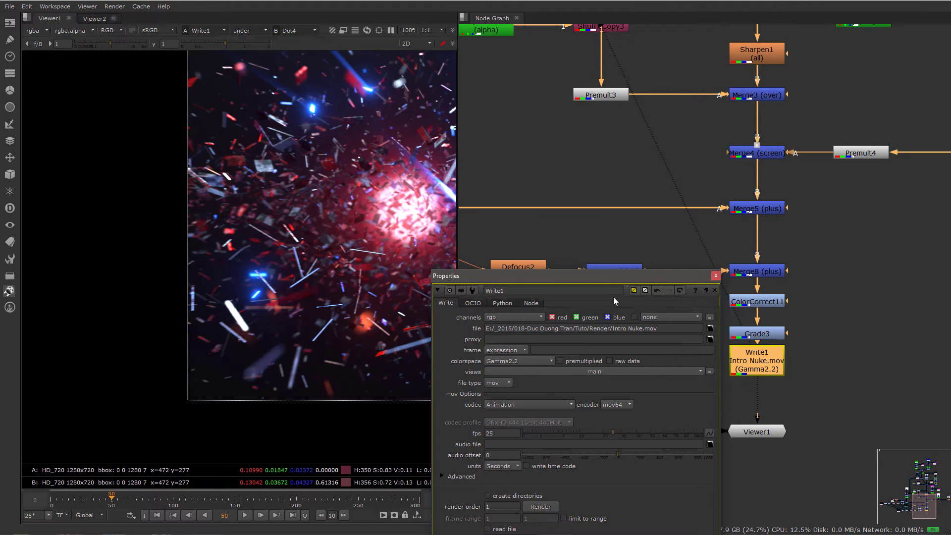
# - Render the Write node's movie over the input frame range 0-300 and enlarge the render progress window
pyautogui.click(540, 506)
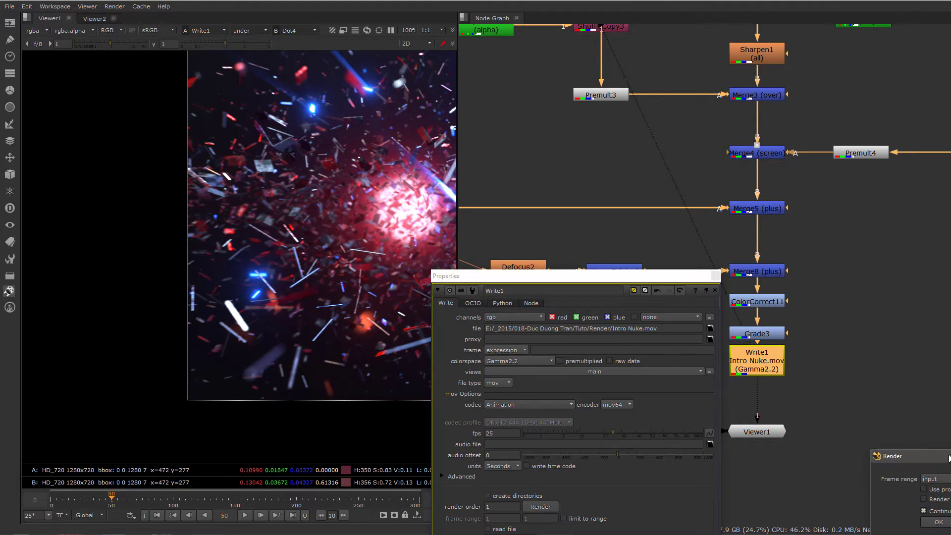
pyautogui.click(664, 323)
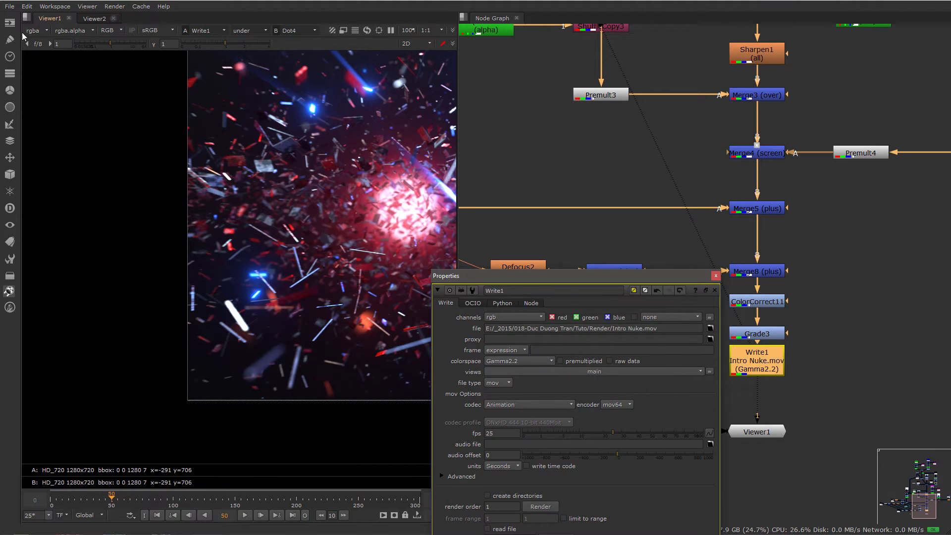
pyautogui.click(10, 6)
pyautogui.click(48, 56)
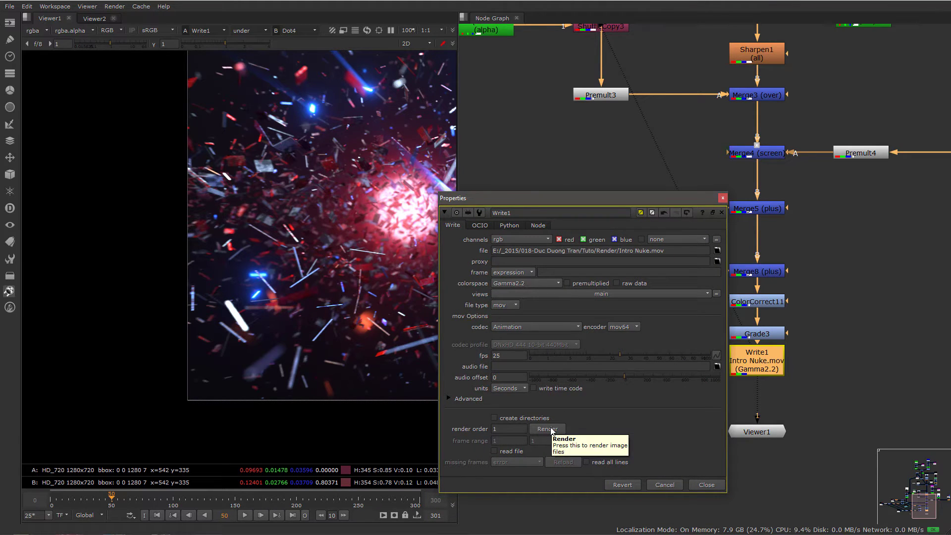
pyautogui.click(549, 429)
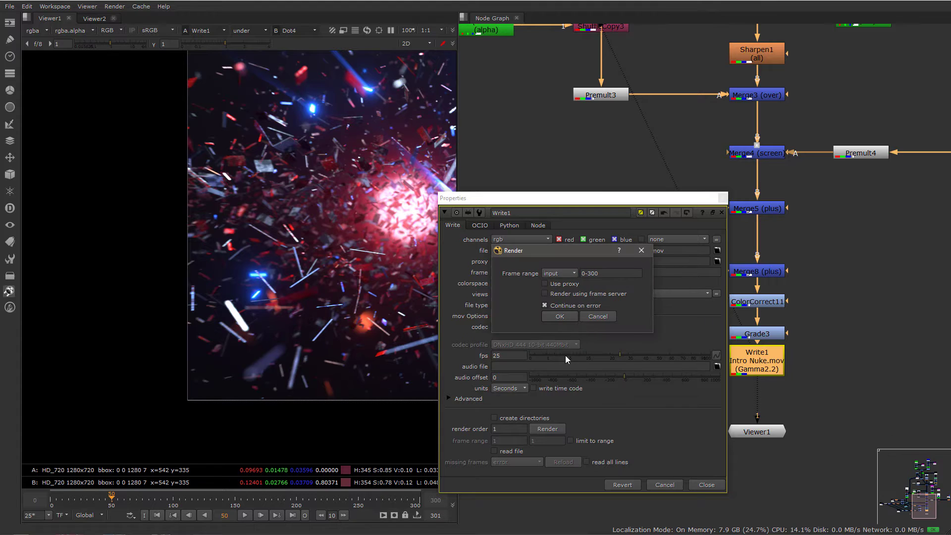
pyautogui.click(559, 317)
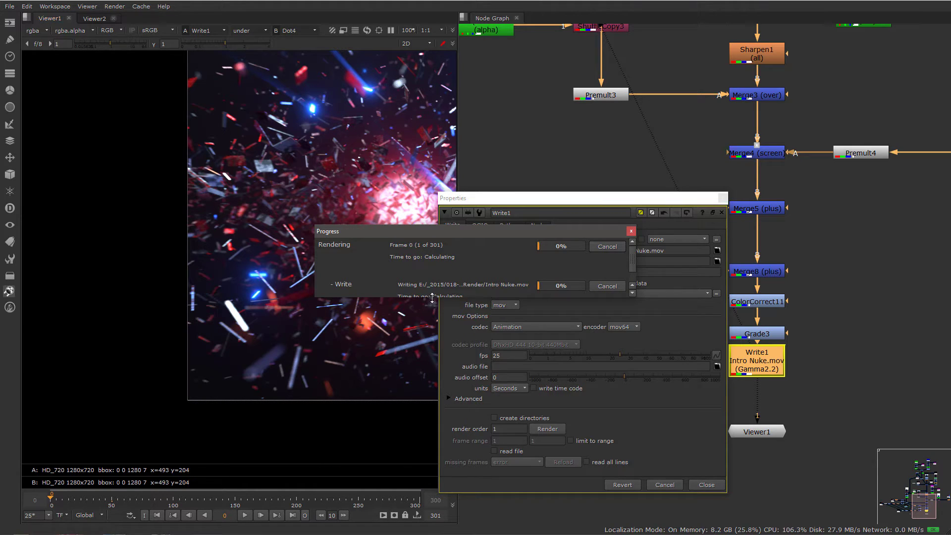
pyautogui.moveTo(431, 297); pyautogui.dragTo(430, 342)
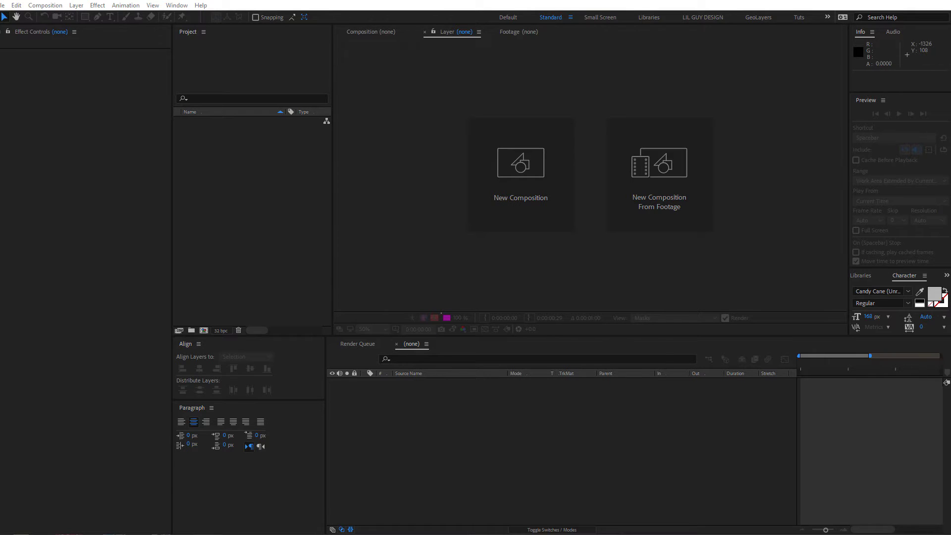
# - Switch to After Effects and import the rendered Intro Nuke.mov into the empty project
pyautogui.moveTo(0, 208); pyautogui.dragTo(291, 211)
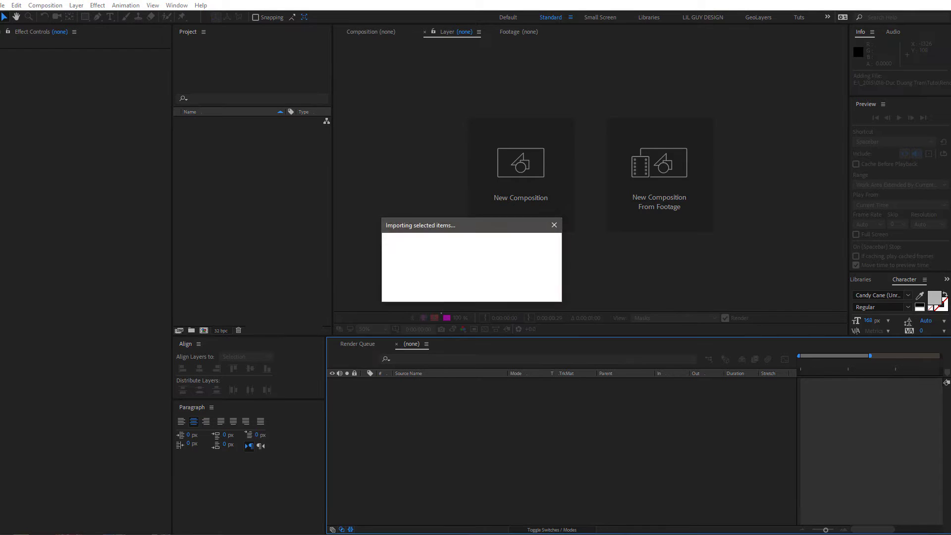
pyautogui.moveTo(326, 195); pyautogui.dragTo(309, 187)
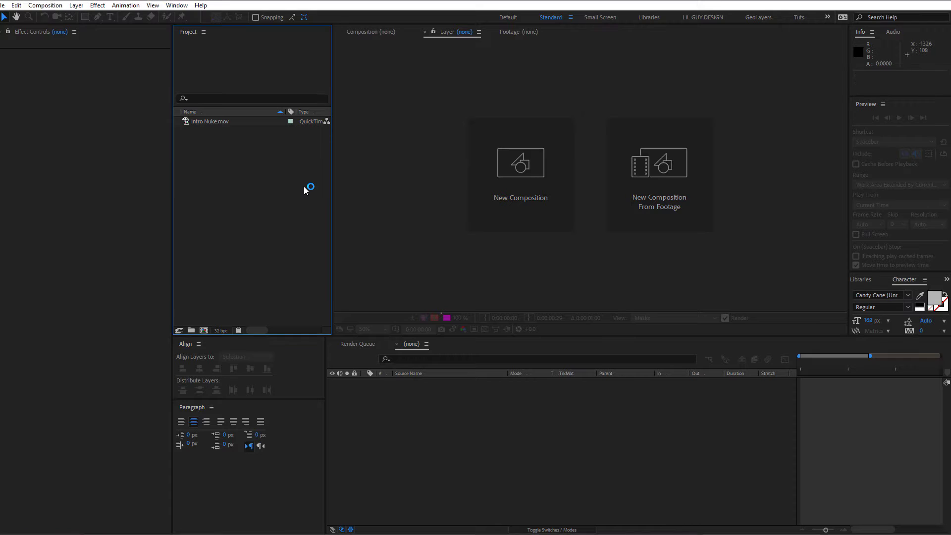
pyautogui.click(567, 283)
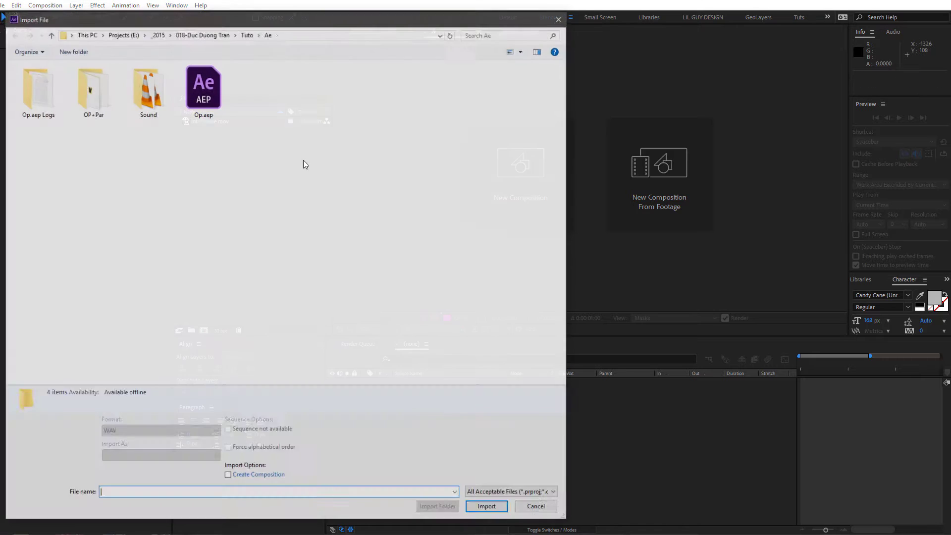
# - Import the whole Sound folder and the Tiësto Secrets (Instant Party! Remix) MP3 into the project
pyautogui.doubleClick(304, 163)
pyautogui.click(154, 101)
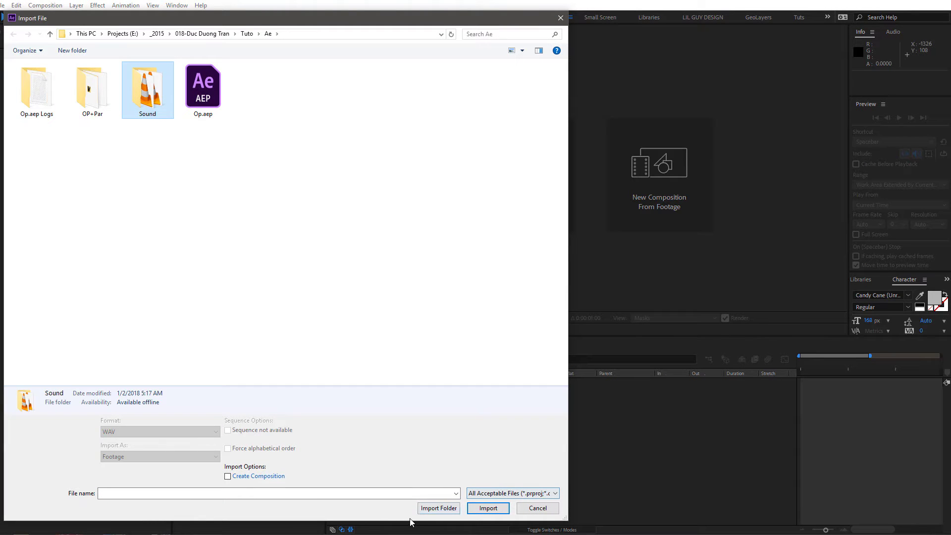
pyautogui.moveTo(404, 521); pyautogui.dragTo(404, 471)
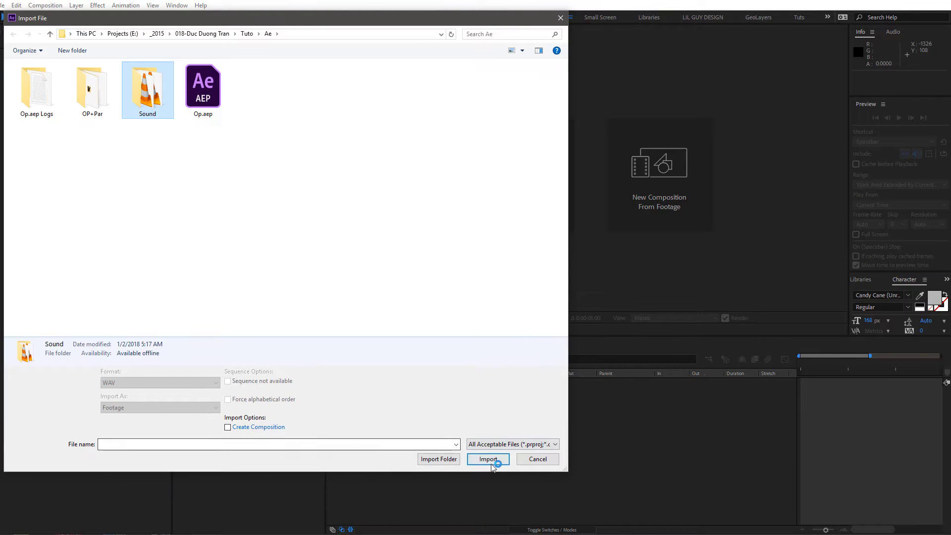
pyautogui.click(438, 459)
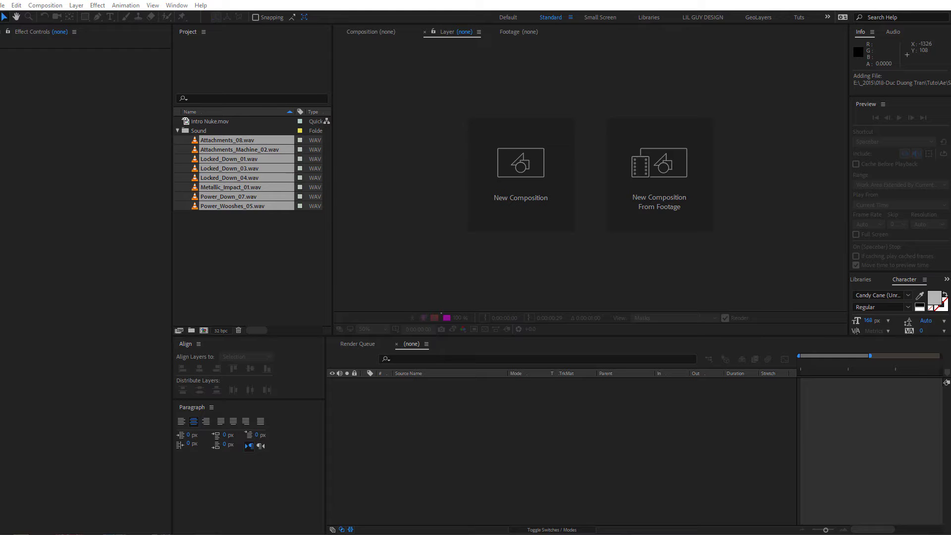
pyautogui.doubleClick(253, 254)
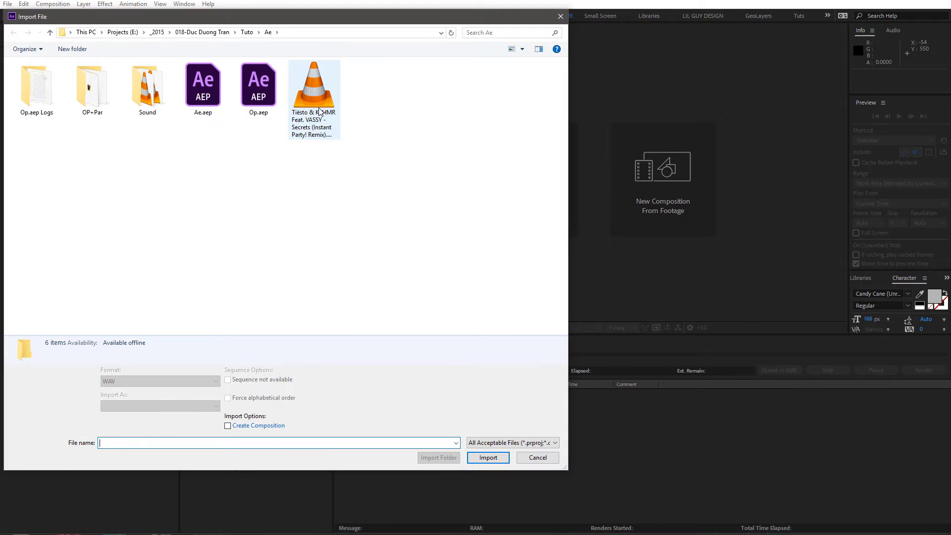
pyautogui.doubleClick(319, 112)
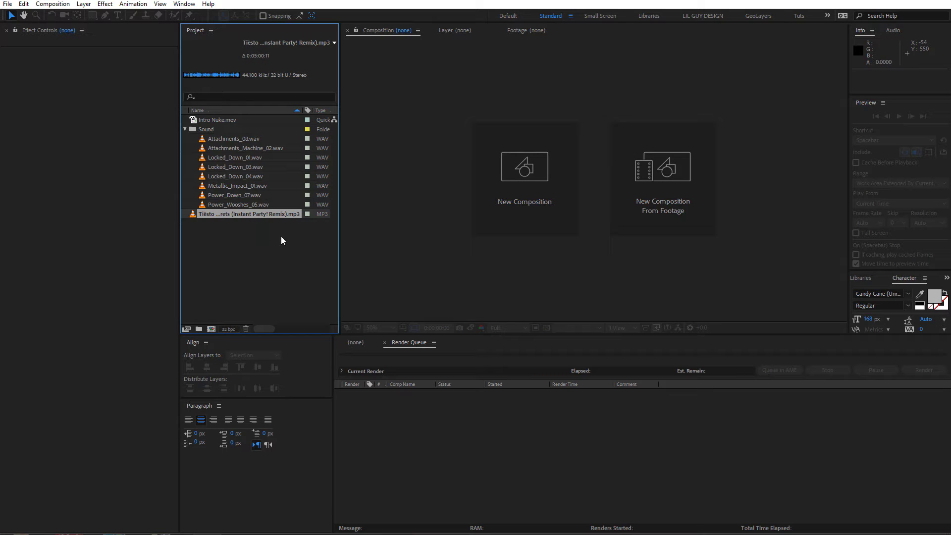
# - Create a new composition from Intro Nuke.mov and play its preview
pyautogui.click(280, 264)
pyautogui.moveTo(226, 125); pyautogui.dragTo(601, 221)
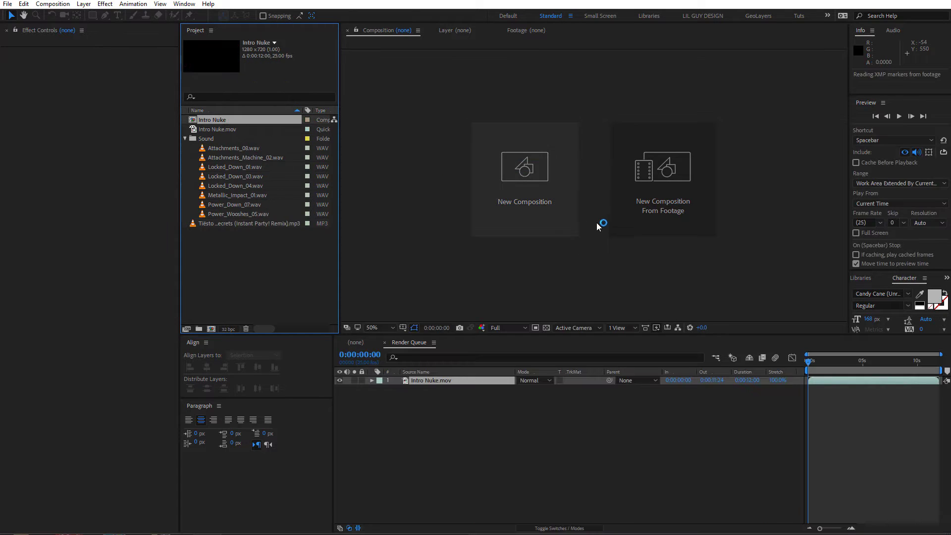
pyautogui.press('space')
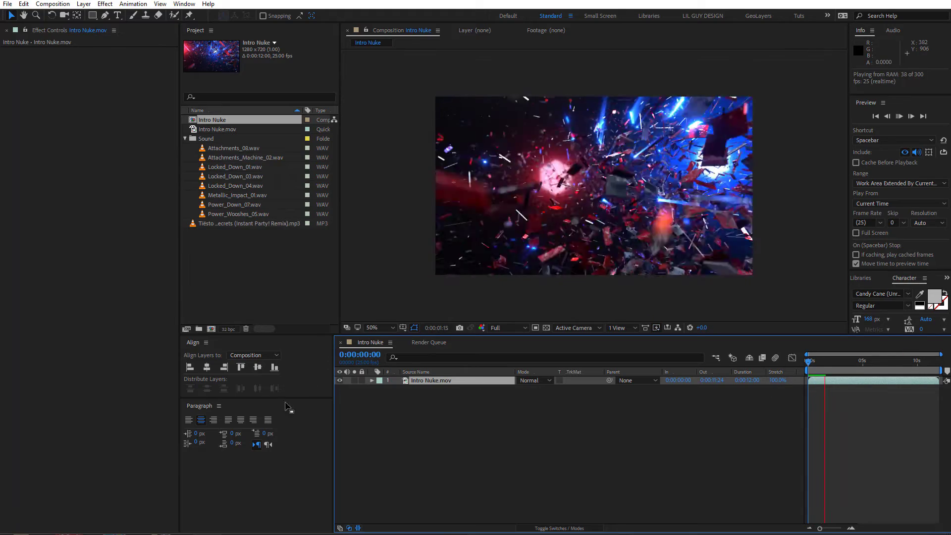
# - Dock the Align and Paragraph panels in the same group as the Character panel
pyautogui.click(570, 15)
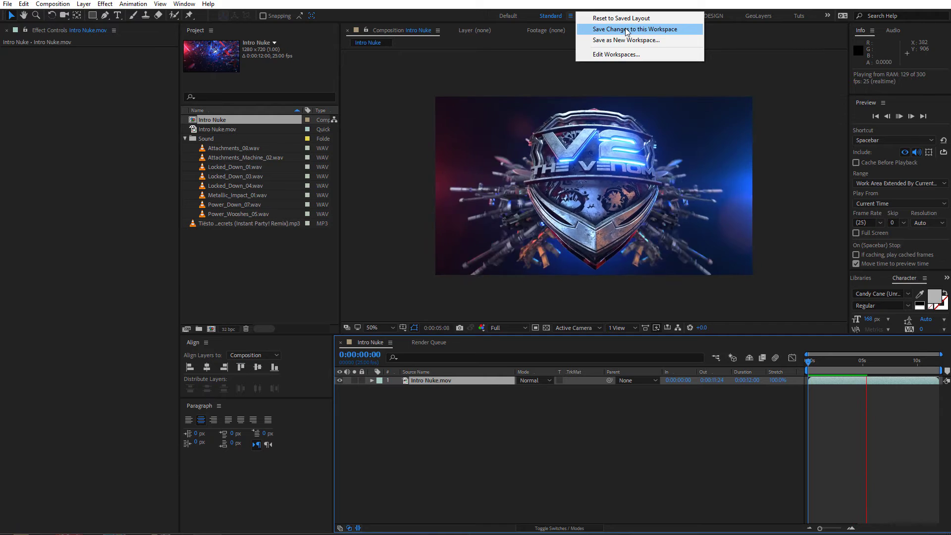
pyautogui.click(482, 462)
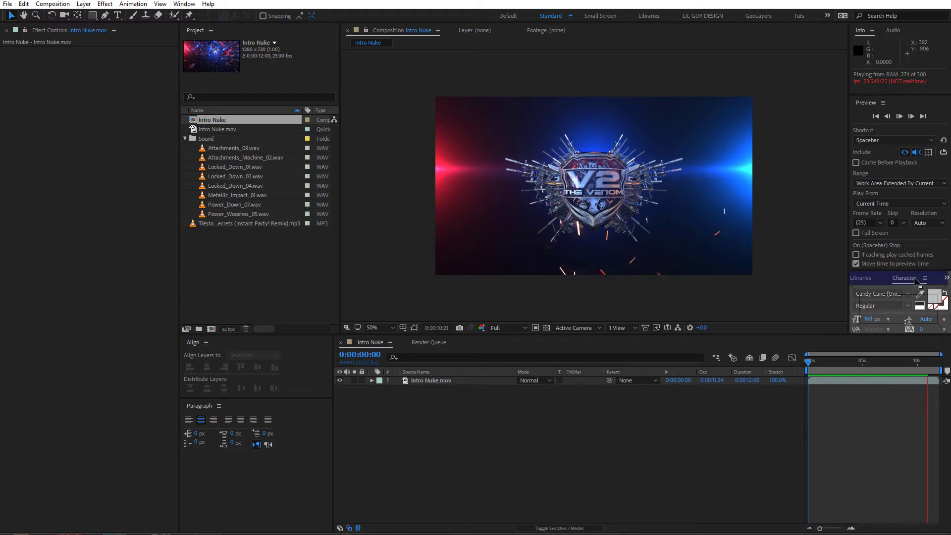
pyautogui.moveTo(193, 342); pyautogui.dragTo(878, 278)
pyautogui.moveTo(199, 342); pyautogui.dragTo(887, 278)
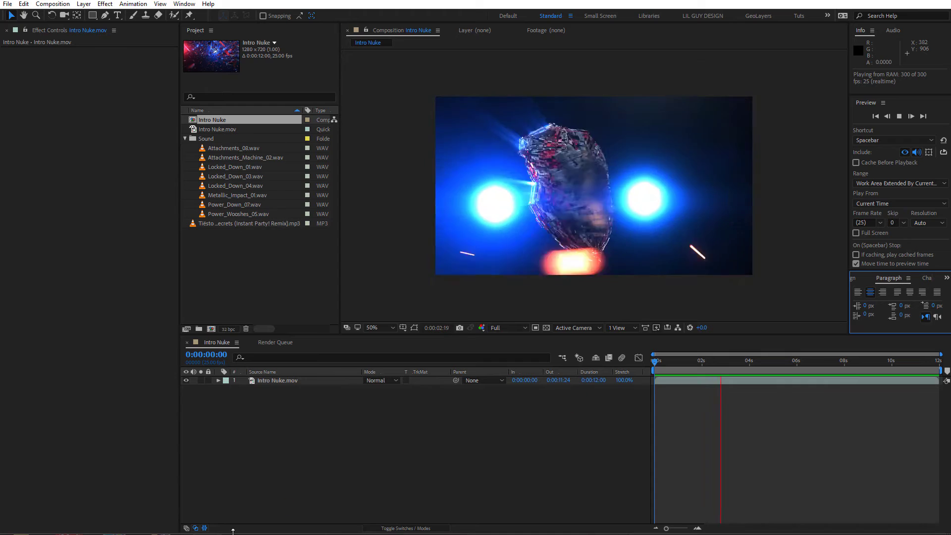
# - Hide the timeline's In, Out, Duration and Stretch columns and play the Intro Nuke composition preview
pyautogui.click(205, 528)
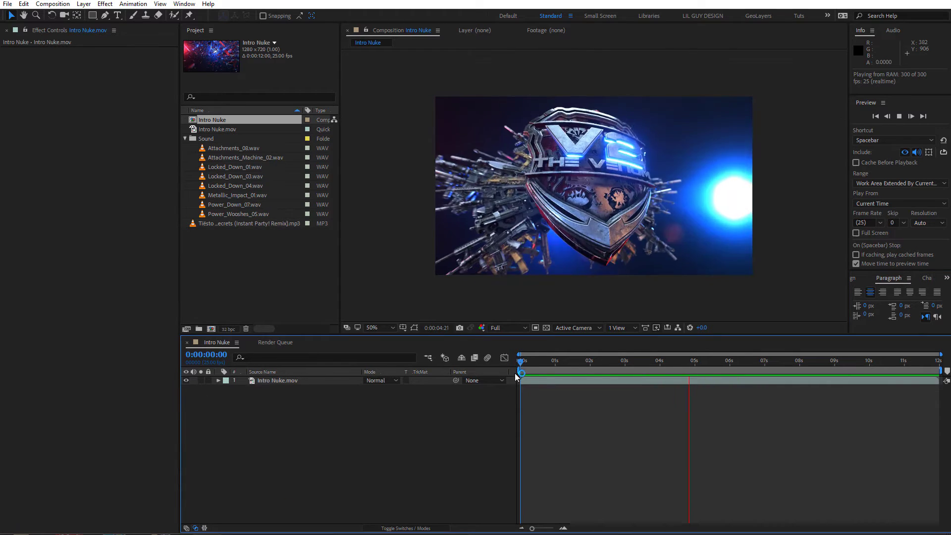
pyautogui.press('space')
pyautogui.moveTo(537, 365); pyautogui.dragTo(832, 396)
pyautogui.press('space')
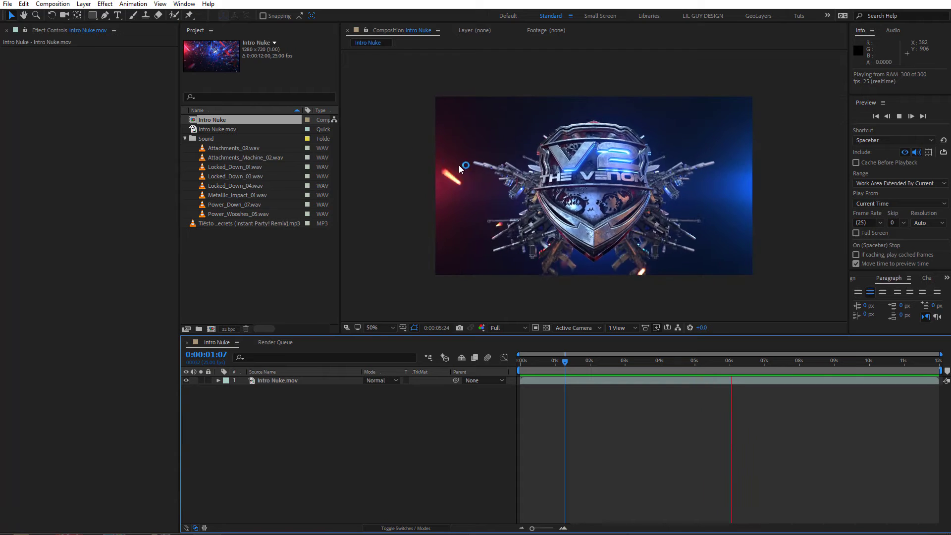
# - Create a new composition from the Tiësto Secrets (Instant Party! Remix) MP3 and start playback from its beginning
pyautogui.moveTo(260, 224); pyautogui.dragTo(211, 328)
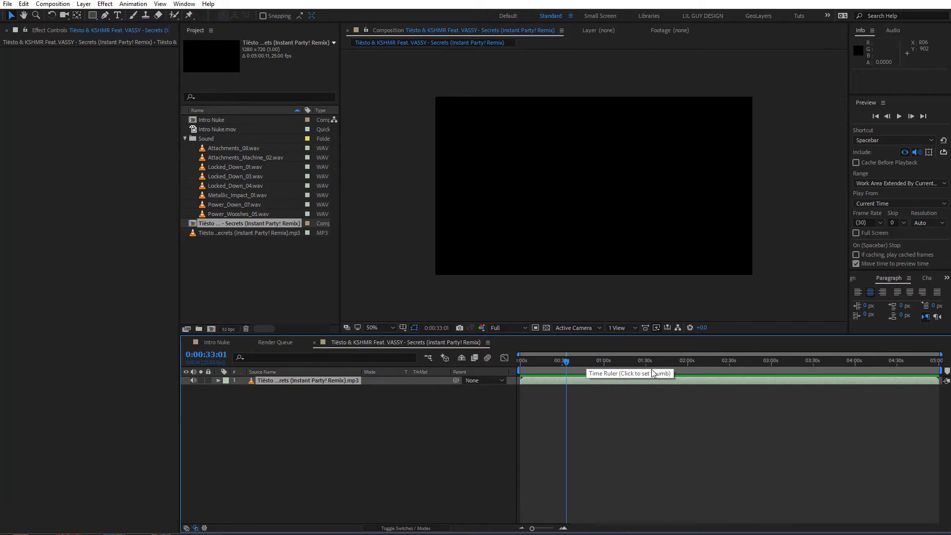
pyautogui.press('Home')
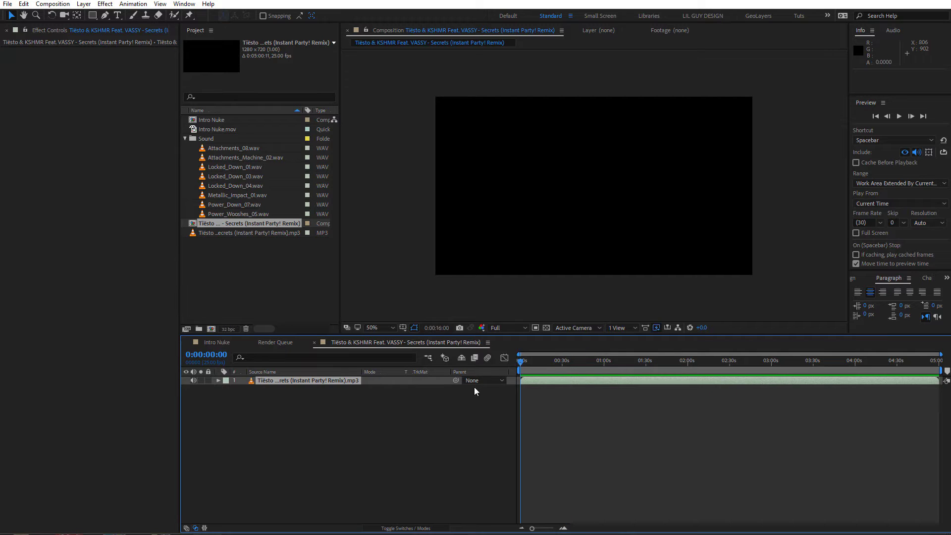
pyautogui.press('space')
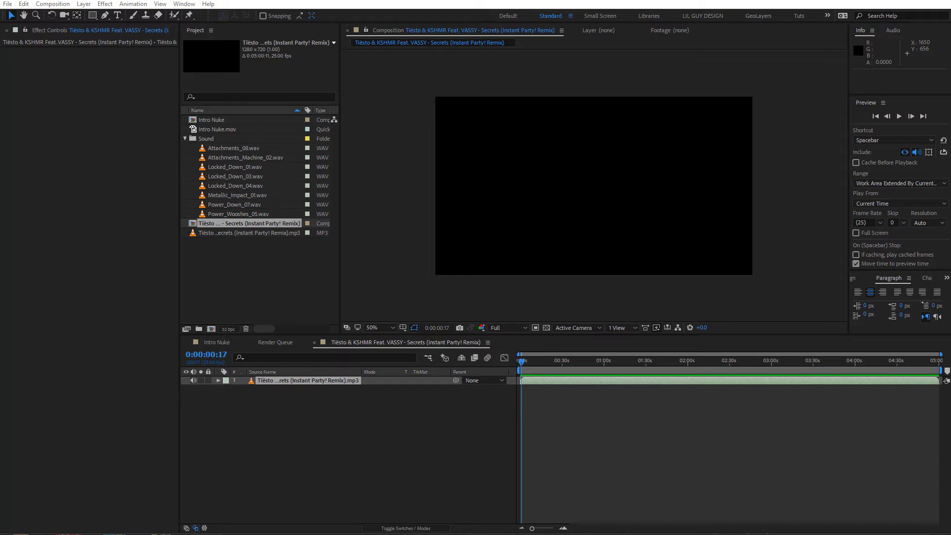
# - Lower the After Effects application volume to about 50 in the Volume Mixer and replay the track from its start
pyautogui.moveTo(656, 189); pyautogui.dragTo(656, 219)
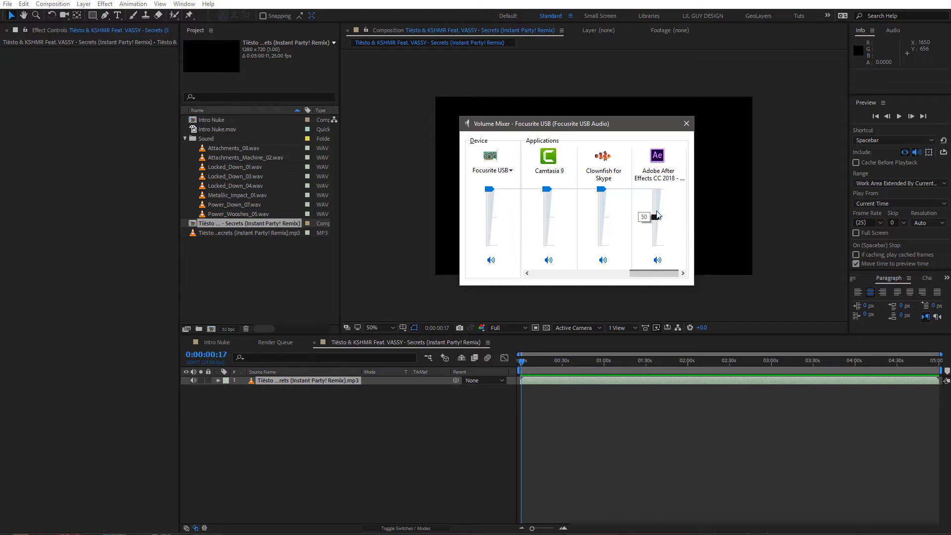
pyautogui.click(687, 124)
pyautogui.click(281, 408)
pyautogui.press('Home')
pyautogui.press('space')
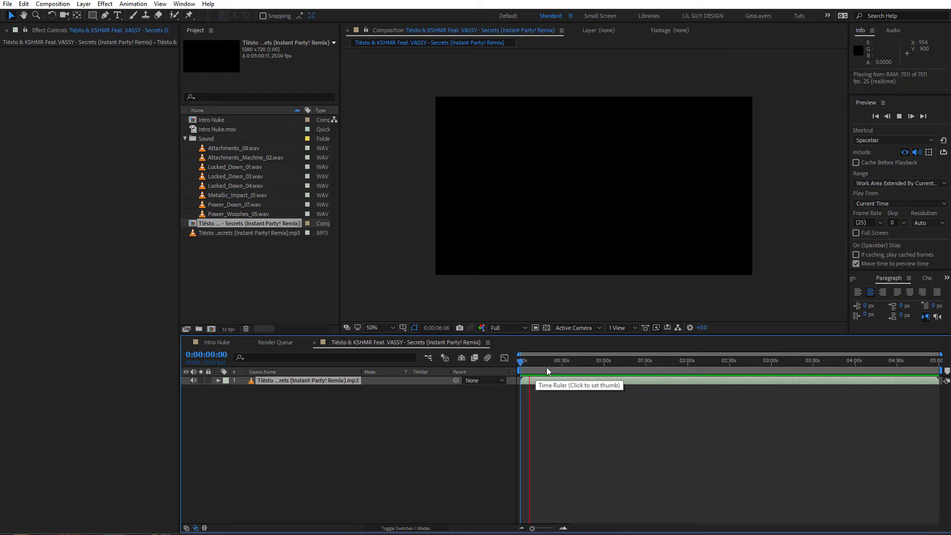
# - Listen to the track from 0:03:00:01 and place the current time at about 0:03:18:11
pyautogui.click(725, 370)
pyautogui.moveTo(725, 371); pyautogui.dragTo(744, 369)
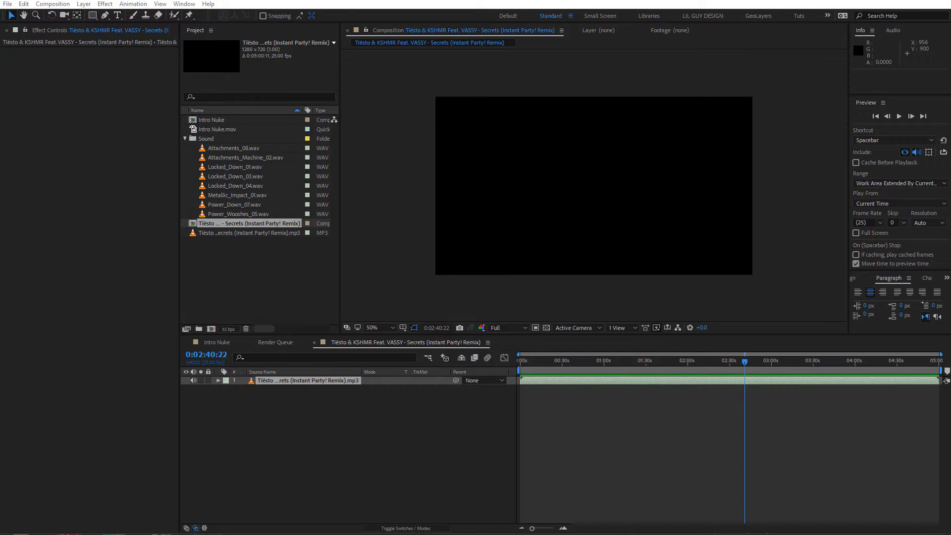
pyautogui.click(772, 367)
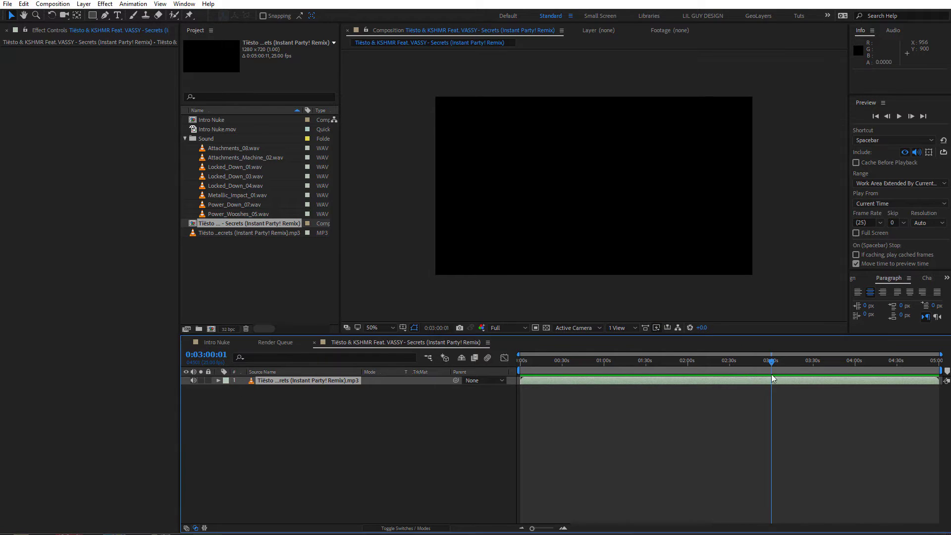
pyautogui.press('space')
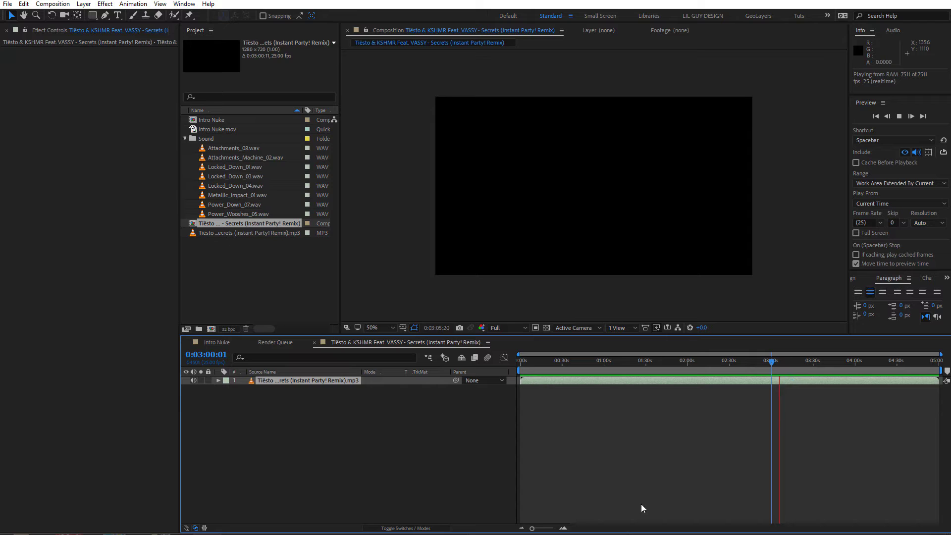
pyautogui.click(566, 528)
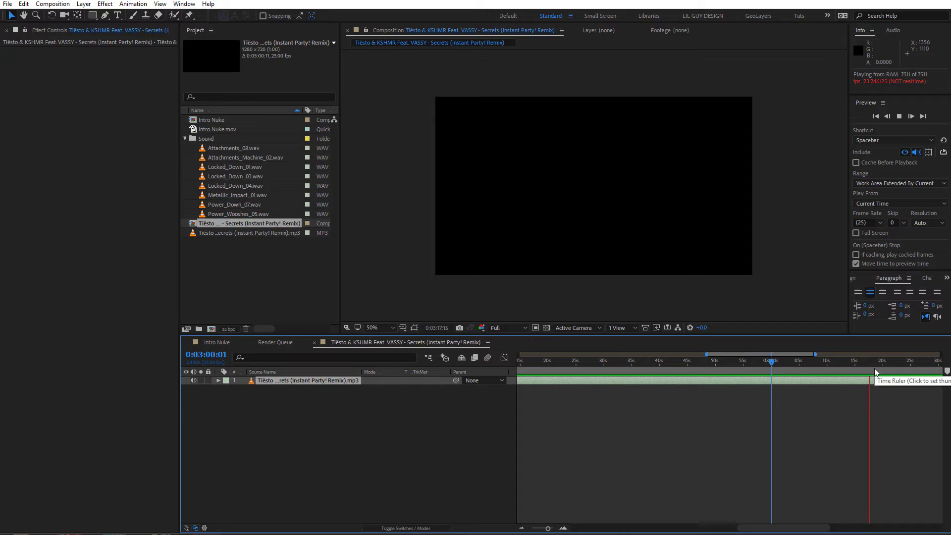
pyautogui.click(874, 364)
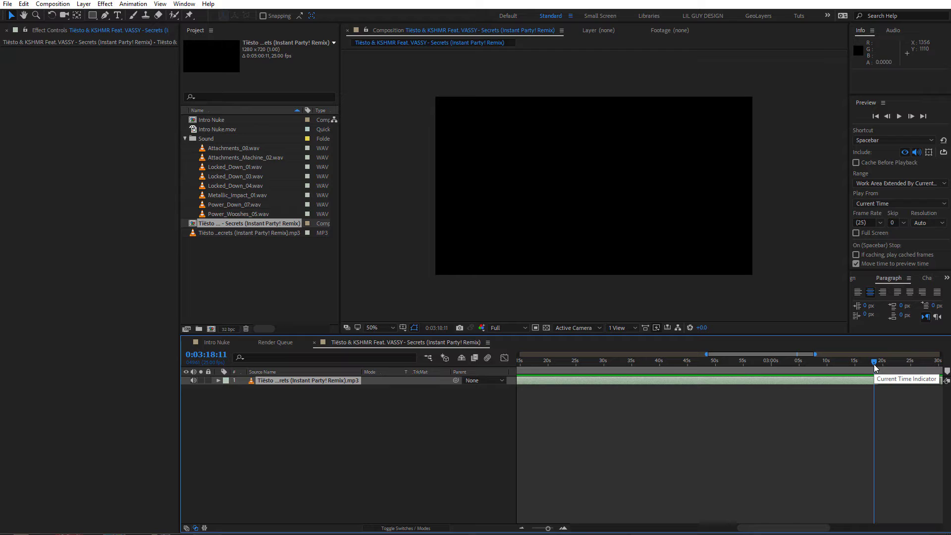
# - Show the MP3 layer's audio waveform for the section from about 0:03:10 to 0:03:31
pyautogui.click(563, 527)
pyautogui.click(562, 527)
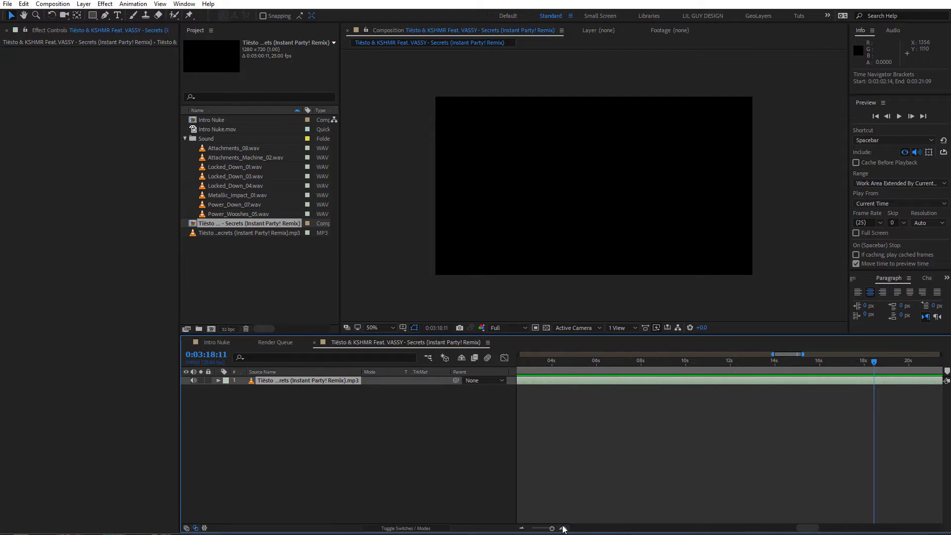
pyautogui.click(563, 527)
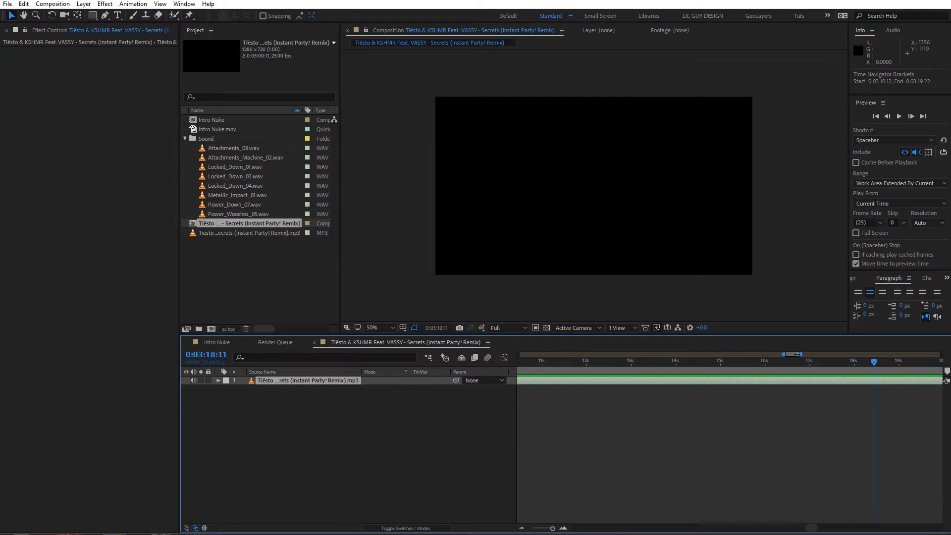
pyautogui.press('l')
pyautogui.press('l')
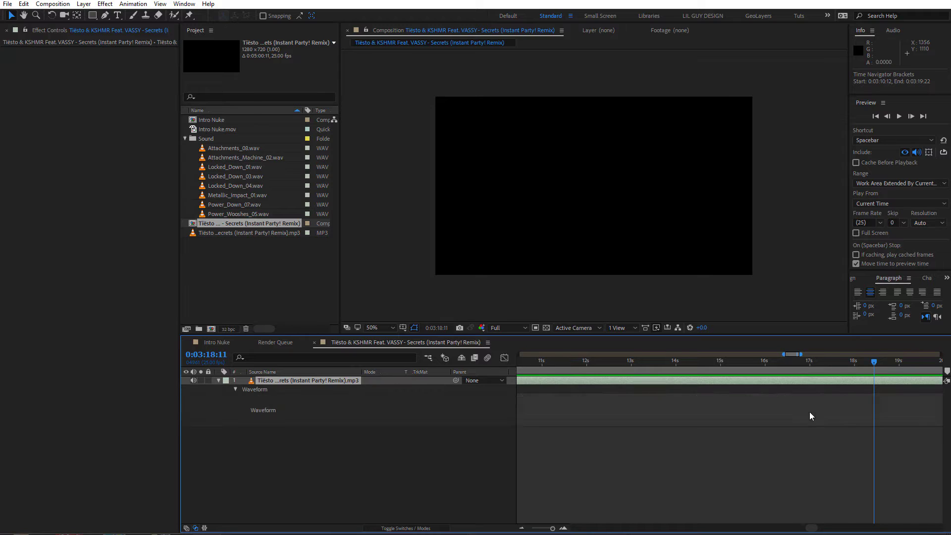
pyautogui.moveTo(801, 354); pyautogui.dragTo(817, 354)
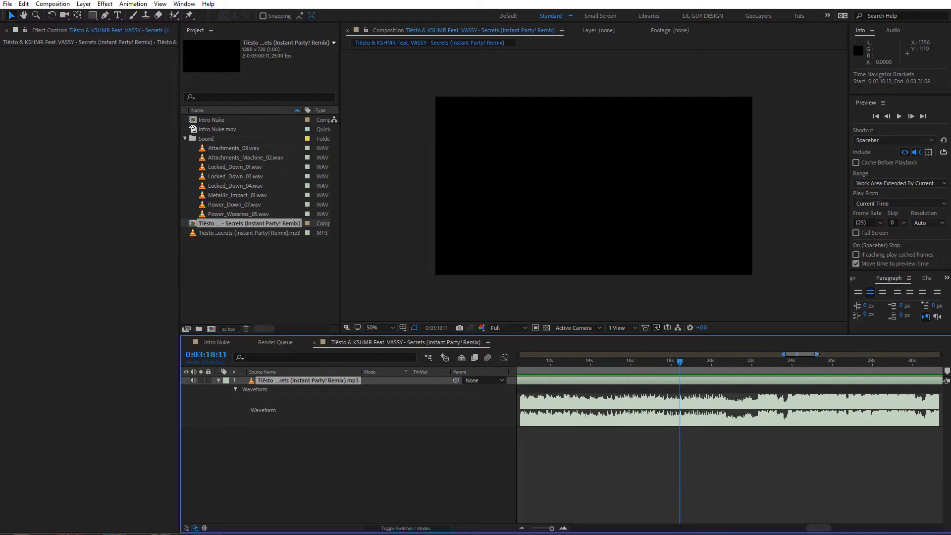
# - Play the music from 0:03:17:22 and place the current time at 0:03:18:24 on the waveform
pyautogui.click(669, 363)
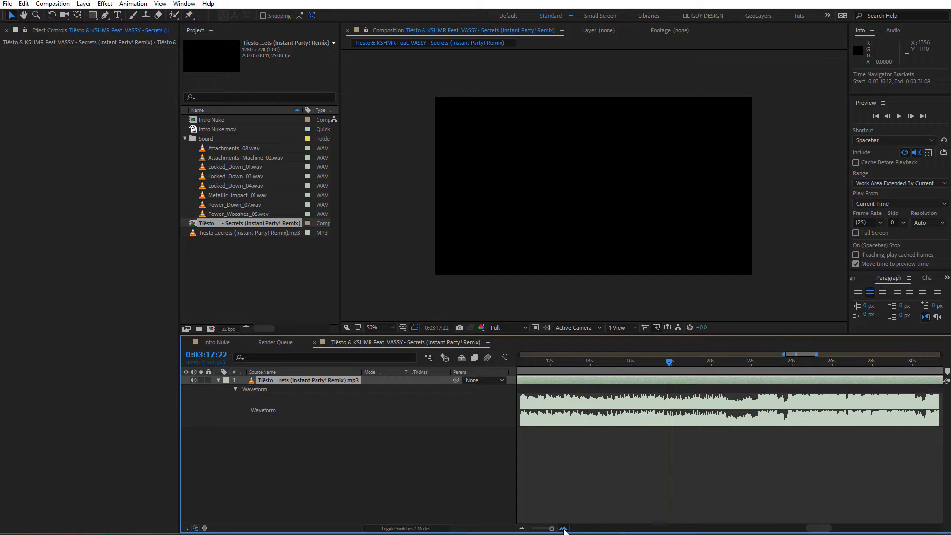
pyautogui.click(563, 529)
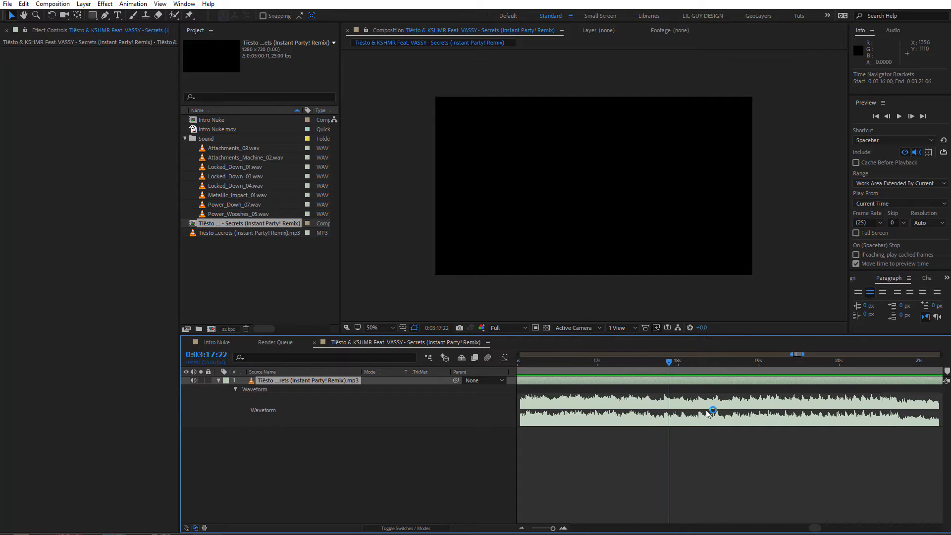
pyautogui.press('space')
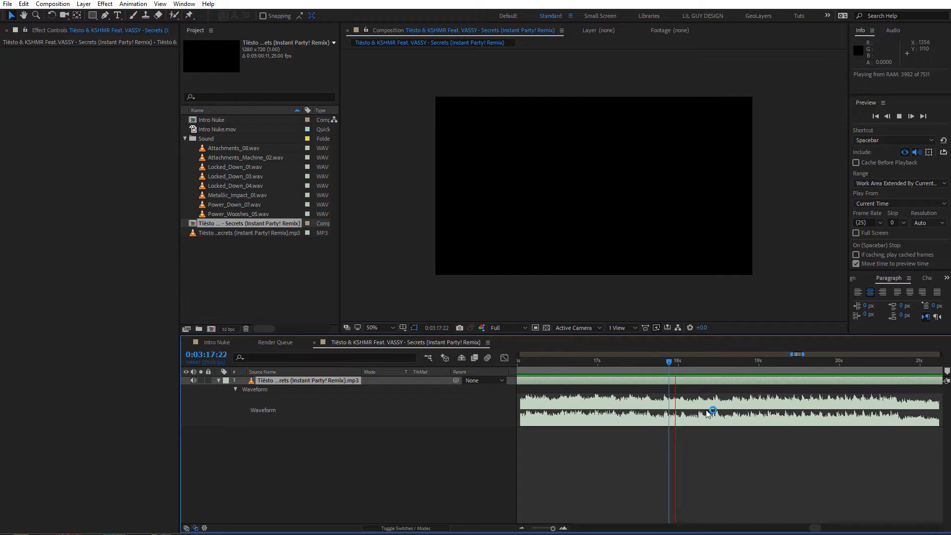
pyautogui.click(759, 361)
pyautogui.click(755, 363)
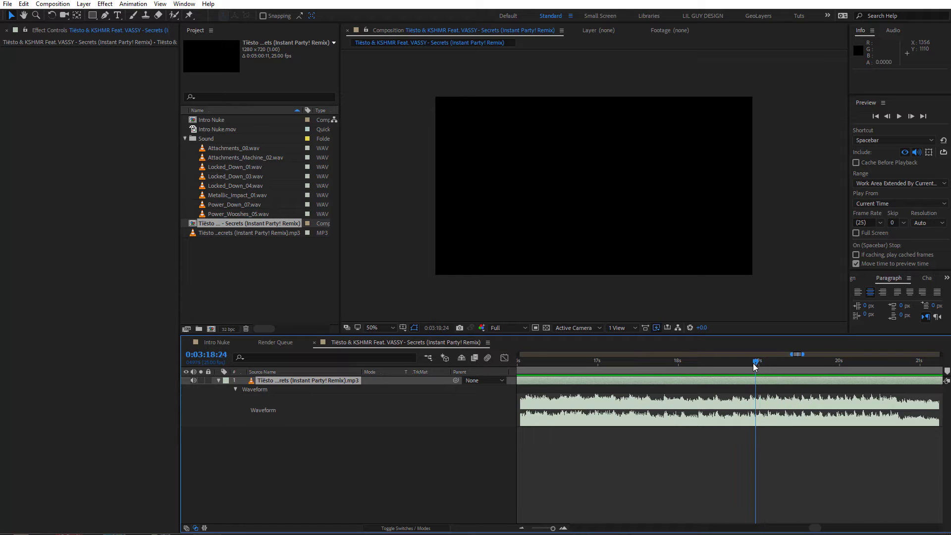
pyautogui.click(759, 364)
pyautogui.click(887, 117)
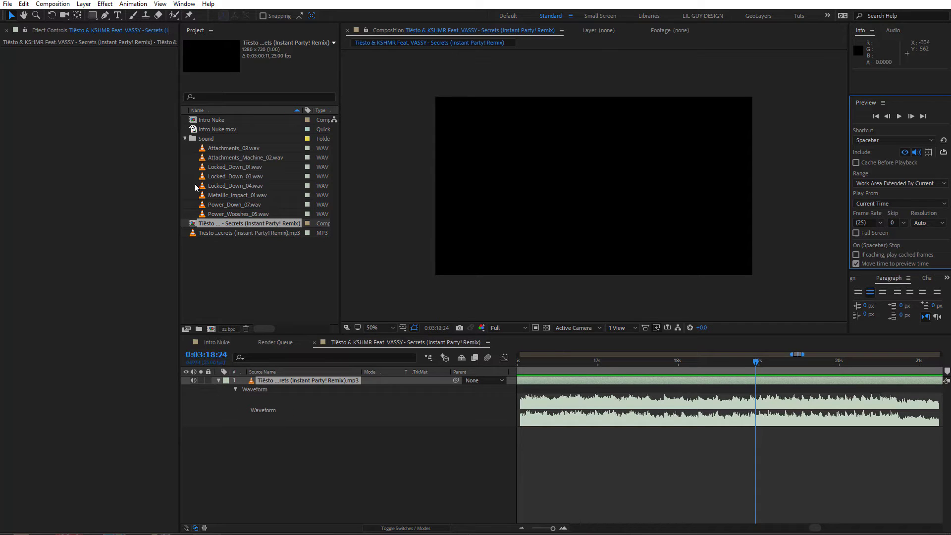
# - Create another composition from Intro Nuke.mov and scrub through it to review the animation
pyautogui.click(247, 281)
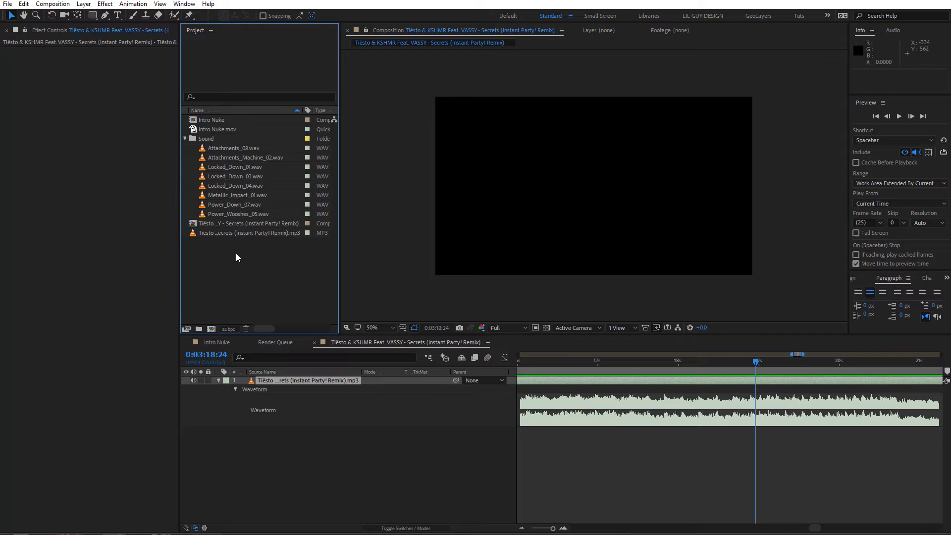
pyautogui.moveTo(223, 129); pyautogui.dragTo(211, 330)
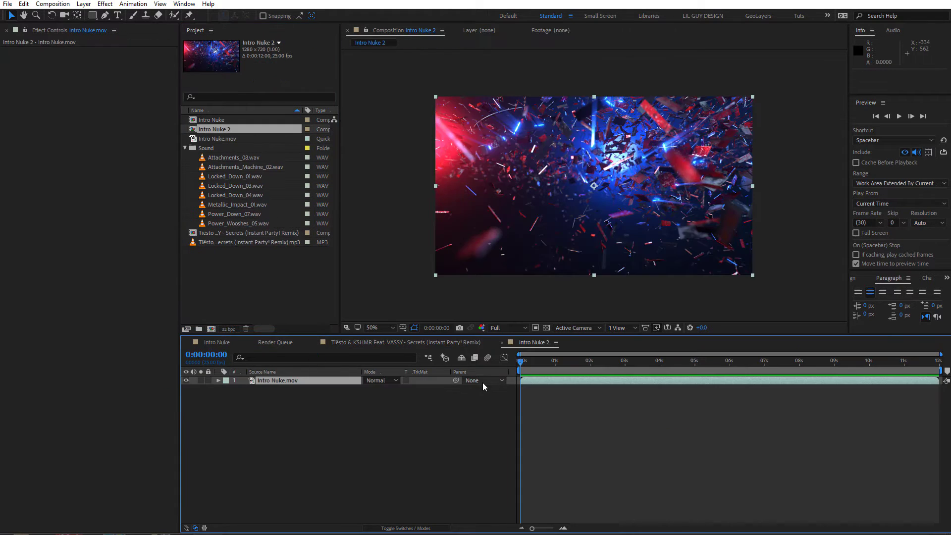
pyautogui.moveTo(604, 361); pyautogui.dragTo(939, 361)
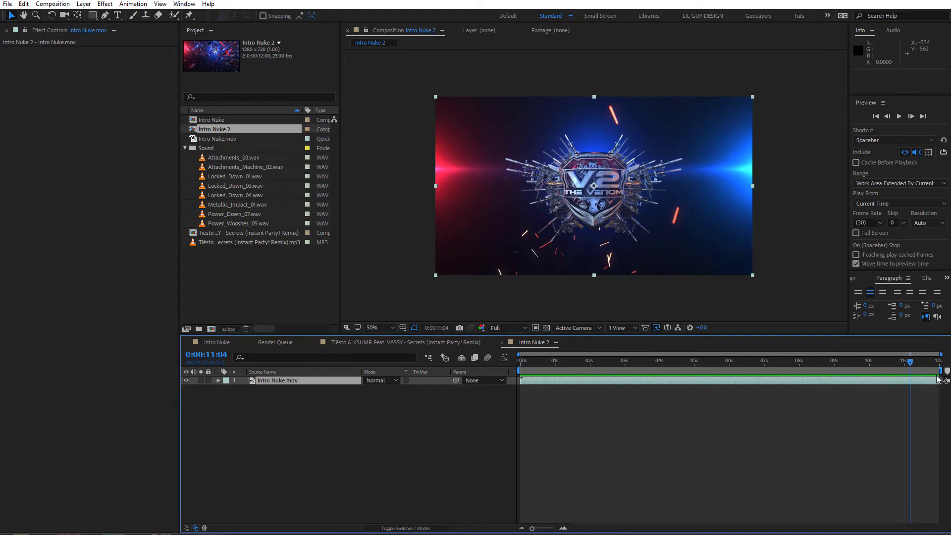
pyautogui.moveTo(581, 361); pyautogui.dragTo(910, 361)
pyautogui.press('space')
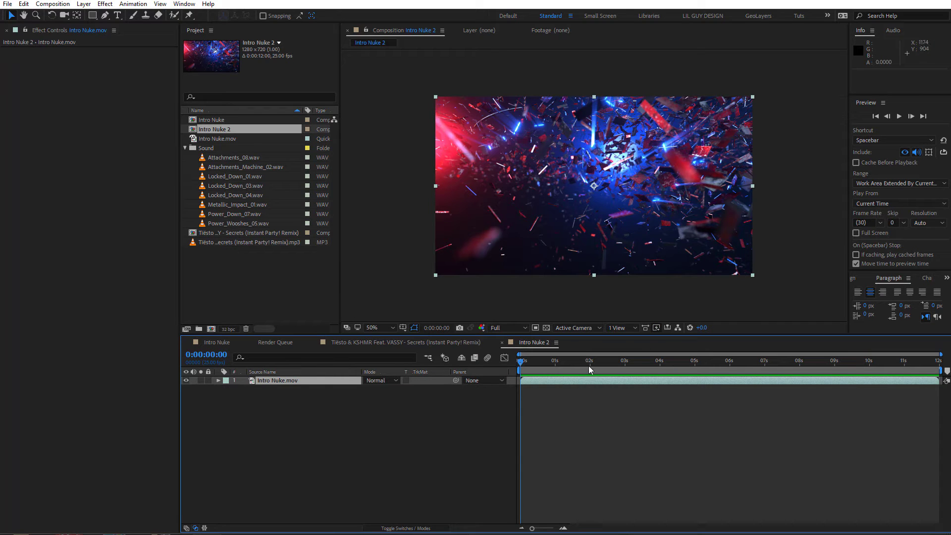
pyautogui.moveTo(591, 361); pyautogui.dragTo(739, 361)
pyautogui.moveTo(855, 366); pyautogui.dragTo(818, 364)
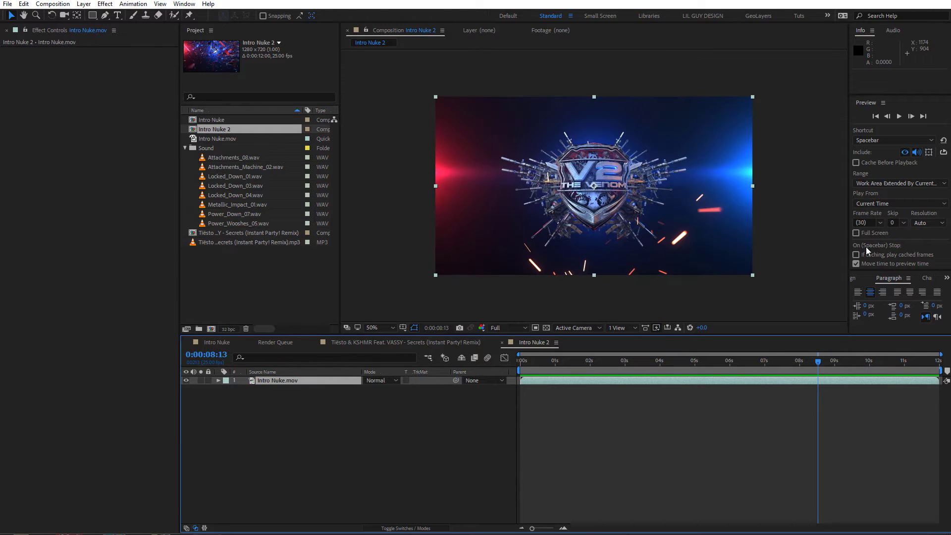
# - Set the Intro Nuke 2 composition's frame rate to 30 frames per second
pyautogui.click(53, 4)
pyautogui.click(53, 4)
pyautogui.click(53, 4)
pyautogui.click(217, 356)
pyautogui.click(231, 375)
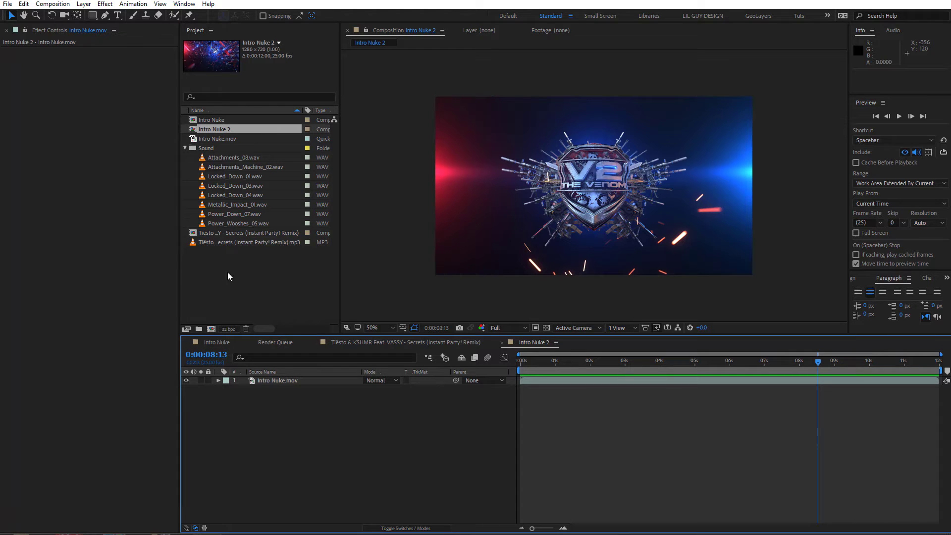
pyautogui.click(53, 4)
pyautogui.click(47, 29)
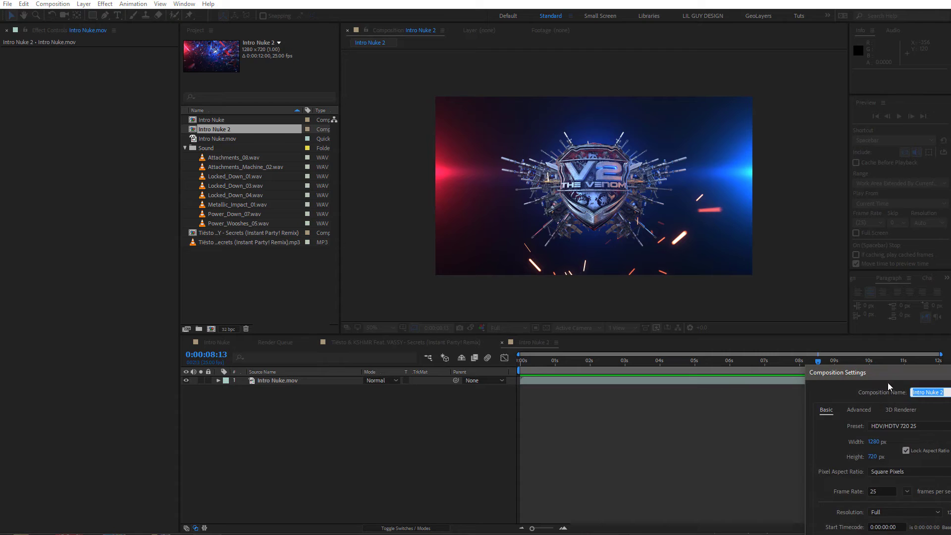
pyautogui.moveTo(881, 365); pyautogui.dragTo(620, 218)
pyautogui.click(632, 333)
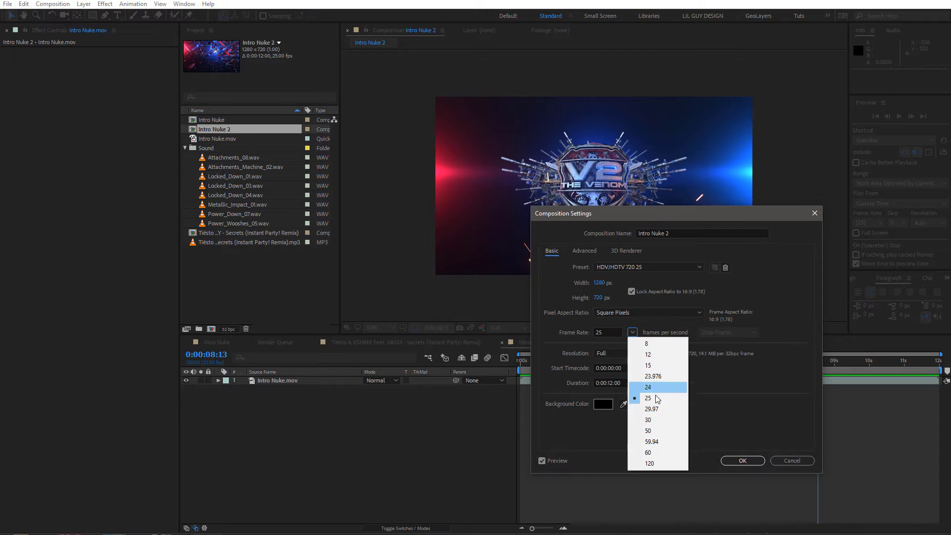
pyautogui.click(651, 421)
pyautogui.click(750, 461)
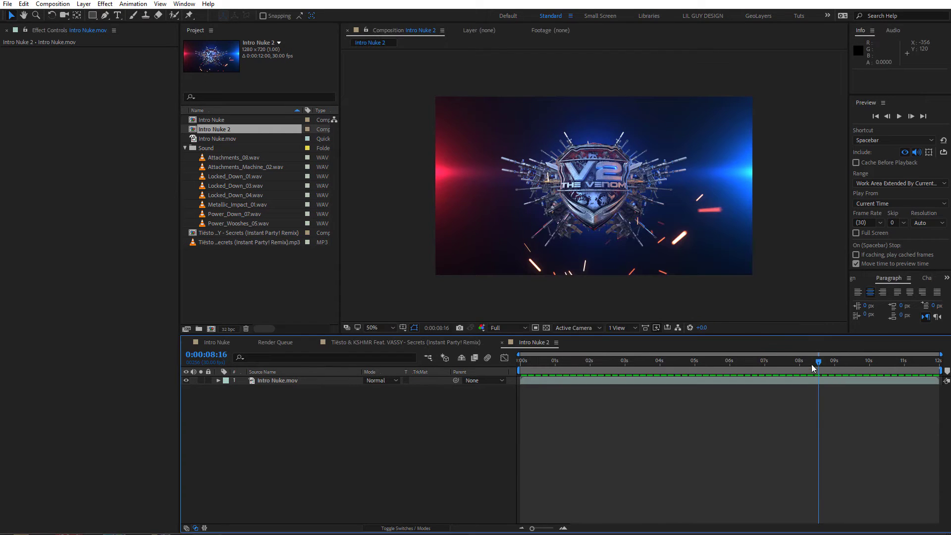
# - Interpret the Intro Nuke.mov footage to conform to 30 frames per second and scrub the composition to check it
pyautogui.press('End')
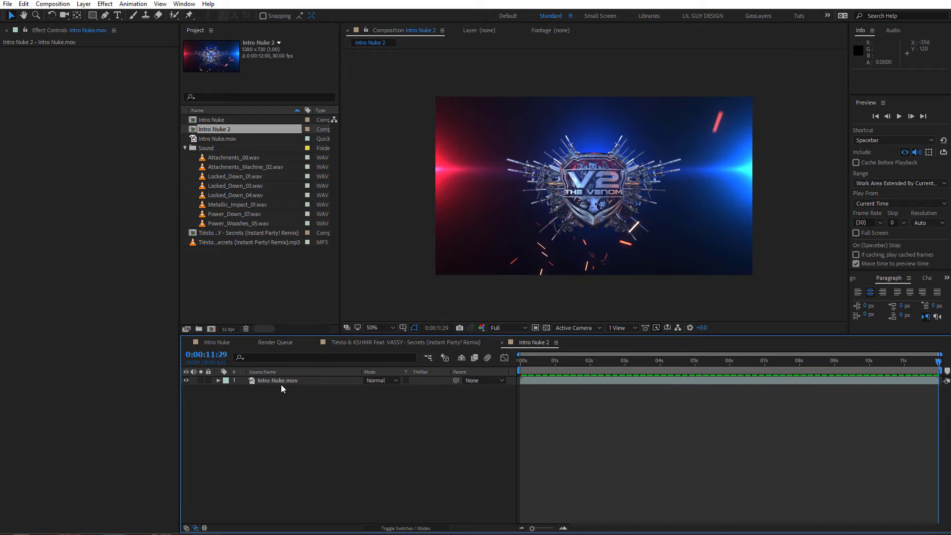
pyautogui.click(293, 385)
pyautogui.click(218, 140)
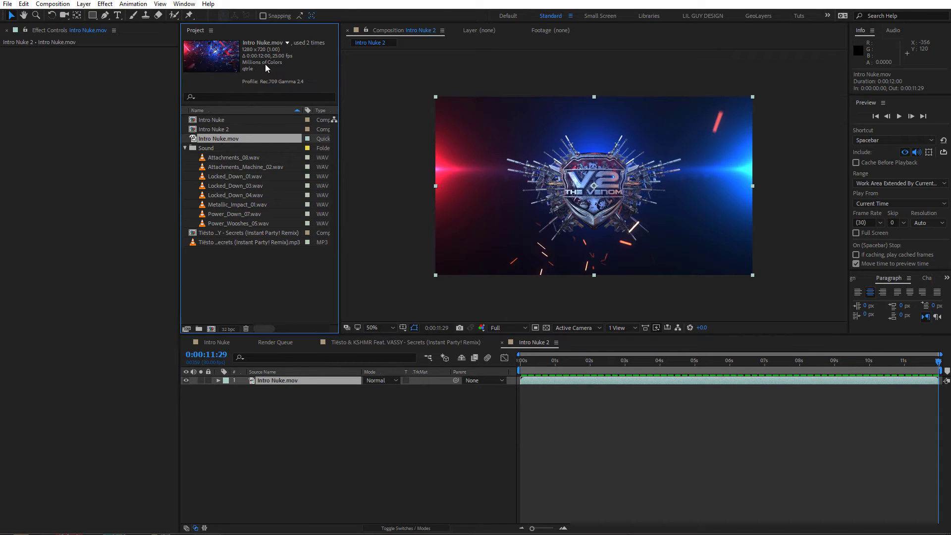
pyautogui.click(187, 329)
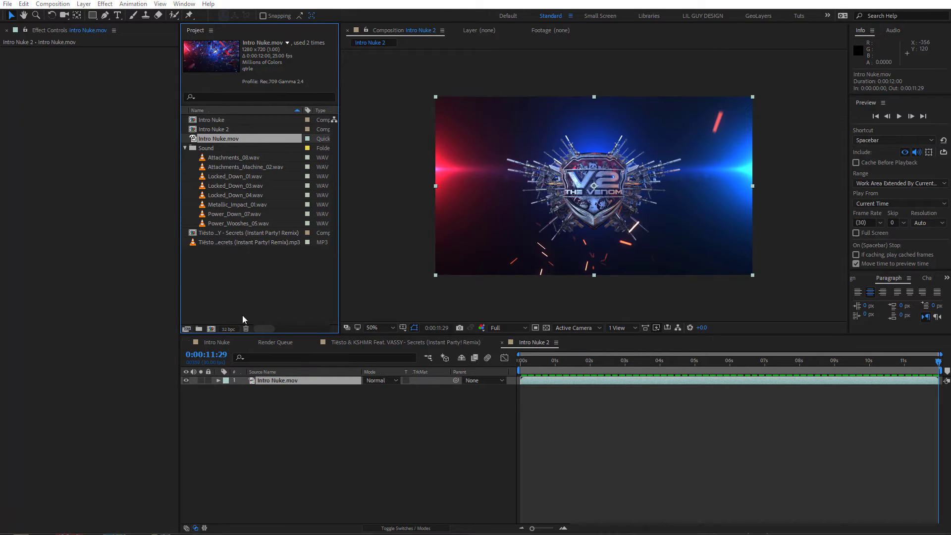
pyautogui.click(514, 245)
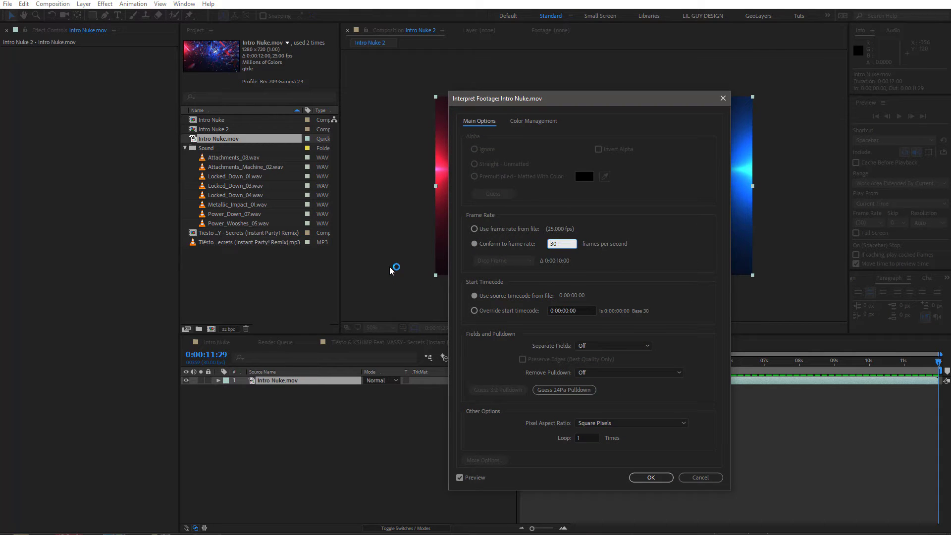
pyautogui.click(648, 477)
pyautogui.moveTo(866, 370); pyautogui.dragTo(554, 383)
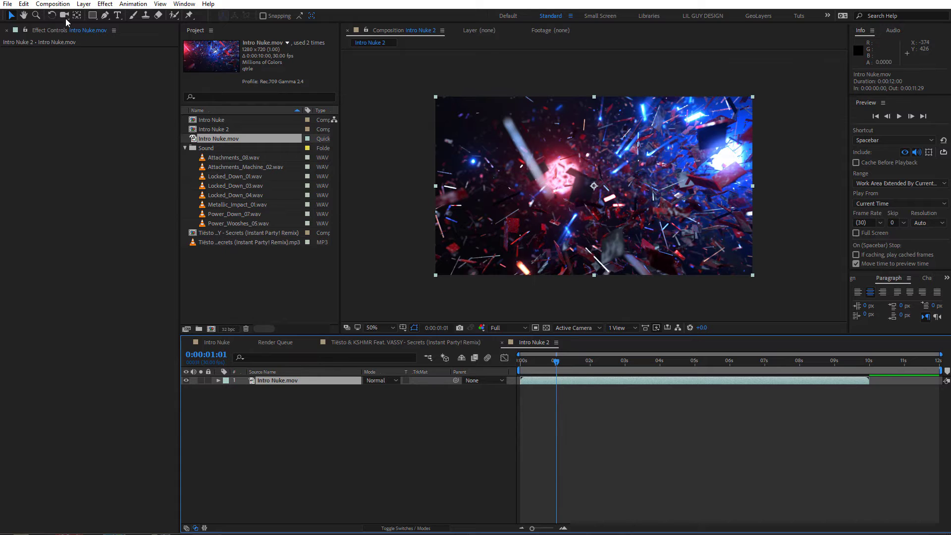
# - Set the Intro Nuke 2 composition's duration to 11 seconds
pyautogui.click(53, 4)
pyautogui.click(59, 29)
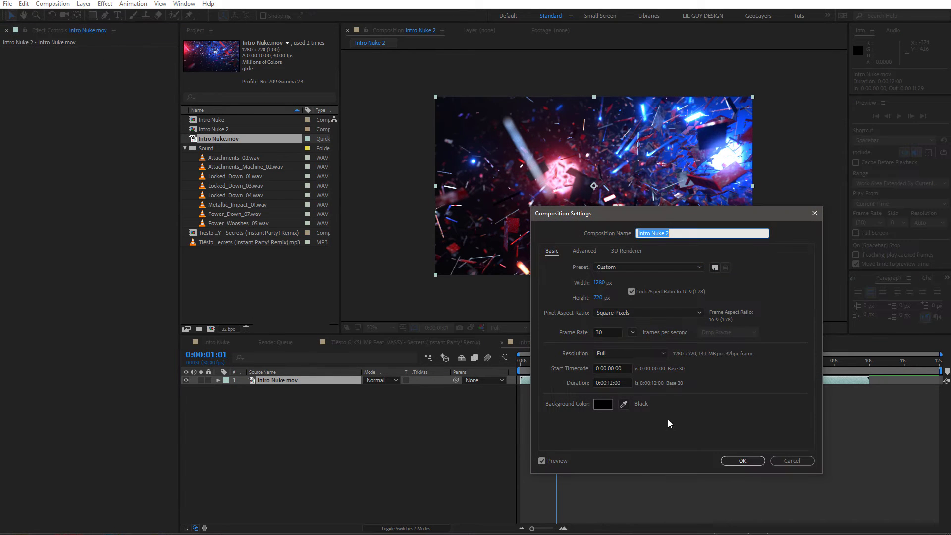
pyautogui.click(610, 382)
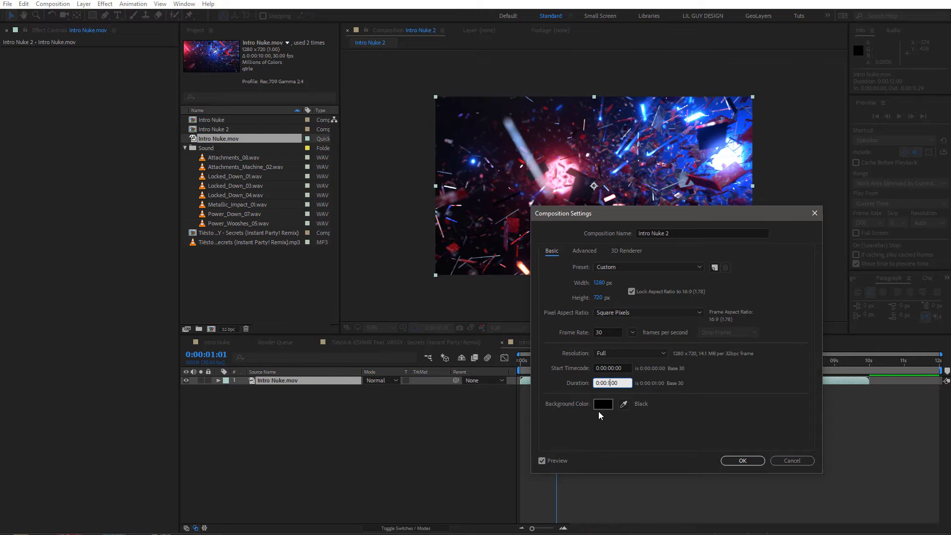
pyautogui.write('1')
pyautogui.press('Return')
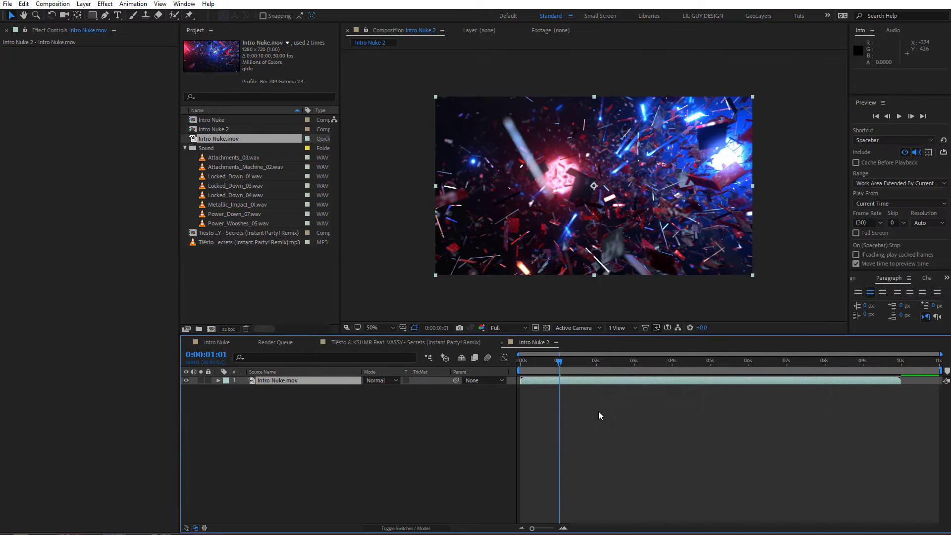
# - Play the Intro Nuke 2 composition from the beginning to review the animation and stop at 0:00:01:25
pyautogui.press('Home')
pyautogui.press('space')
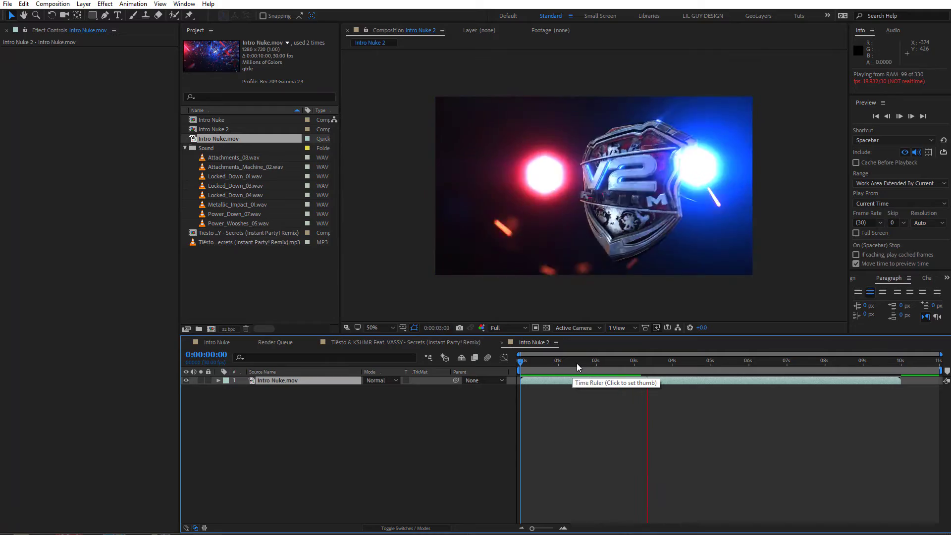
pyautogui.moveTo(577, 363); pyautogui.dragTo(518, 388)
pyautogui.press('space')
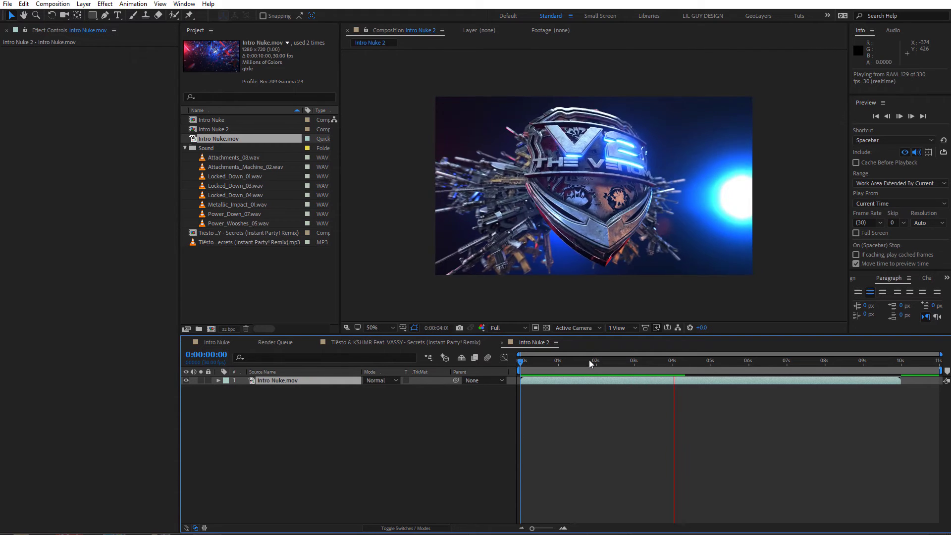
pyautogui.click(589, 360)
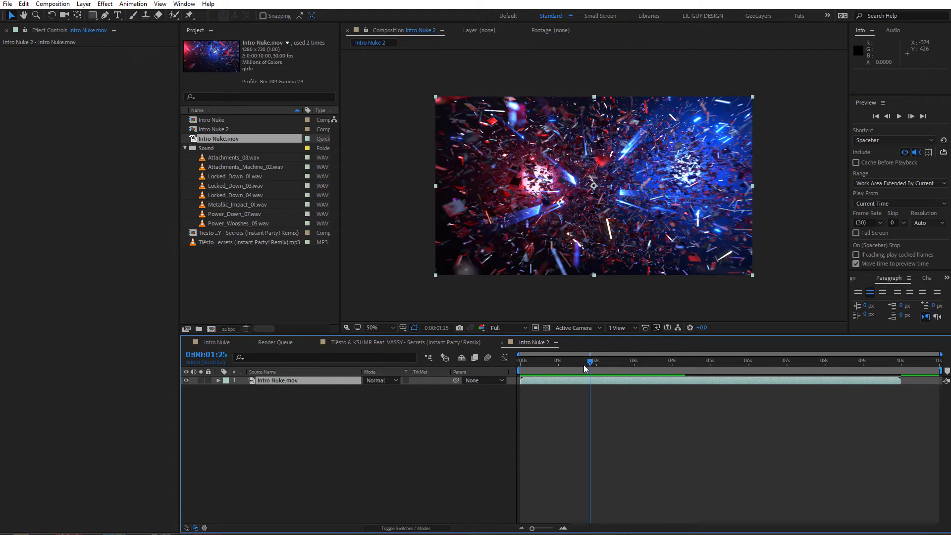
# - Set the frame rate of the Tiësto & KSHMR Secrets music composition to 30 frames per second
pyautogui.click(440, 343)
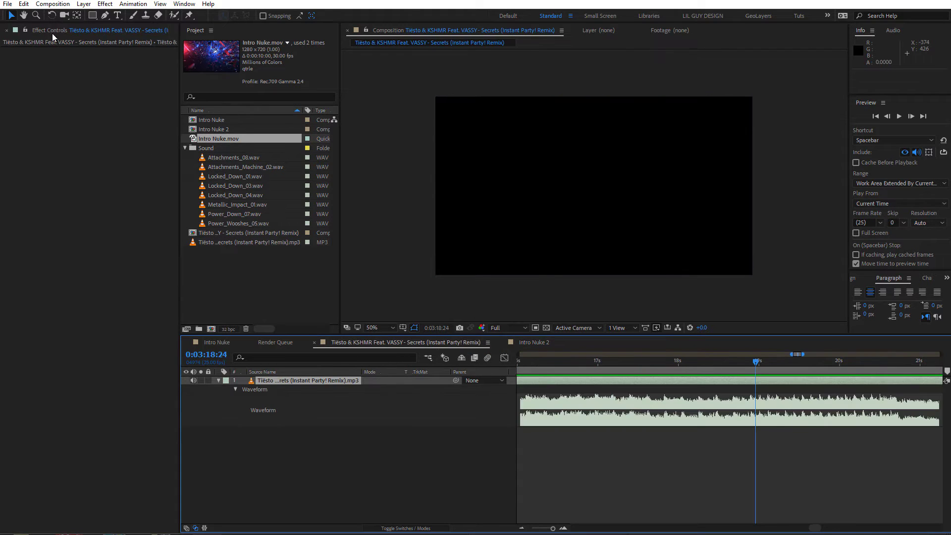
pyautogui.click(52, 4)
pyautogui.click(54, 26)
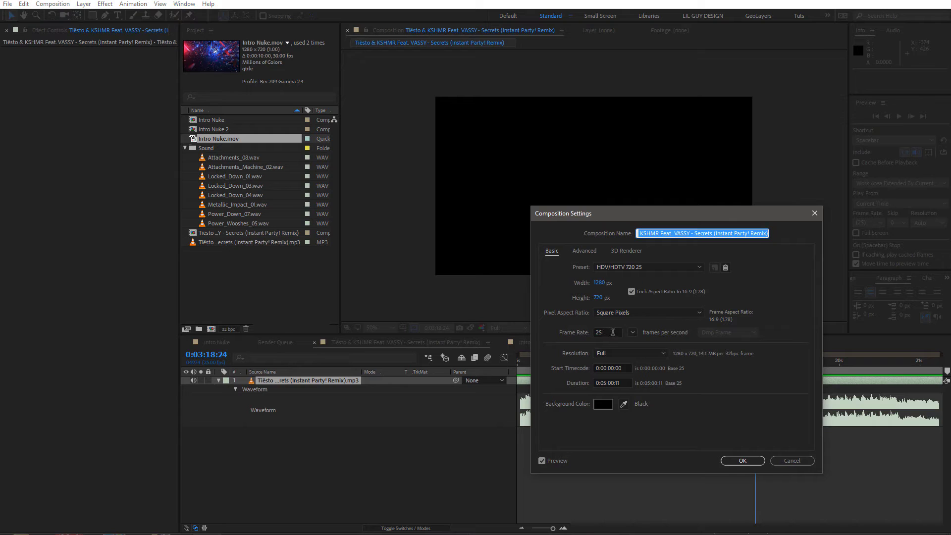
pyautogui.click(633, 333)
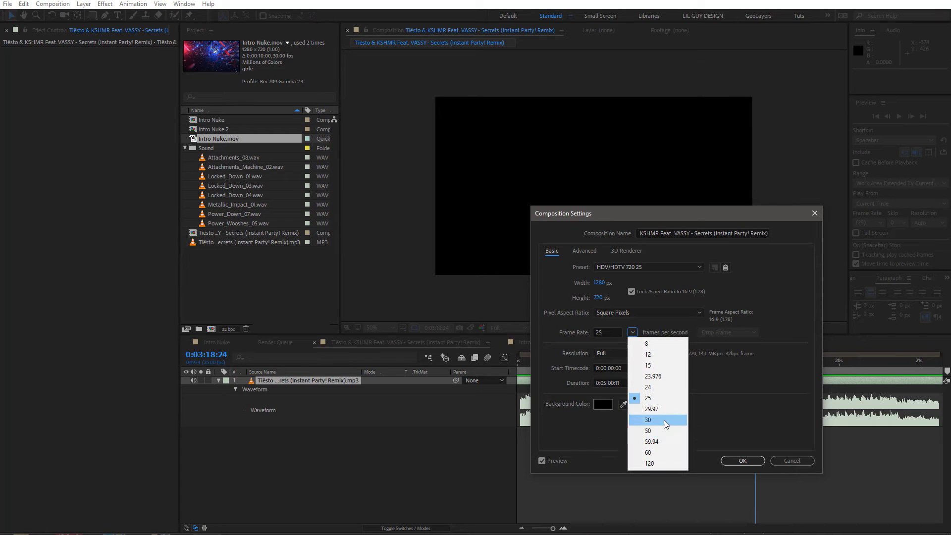
pyautogui.click(648, 420)
pyautogui.click(743, 460)
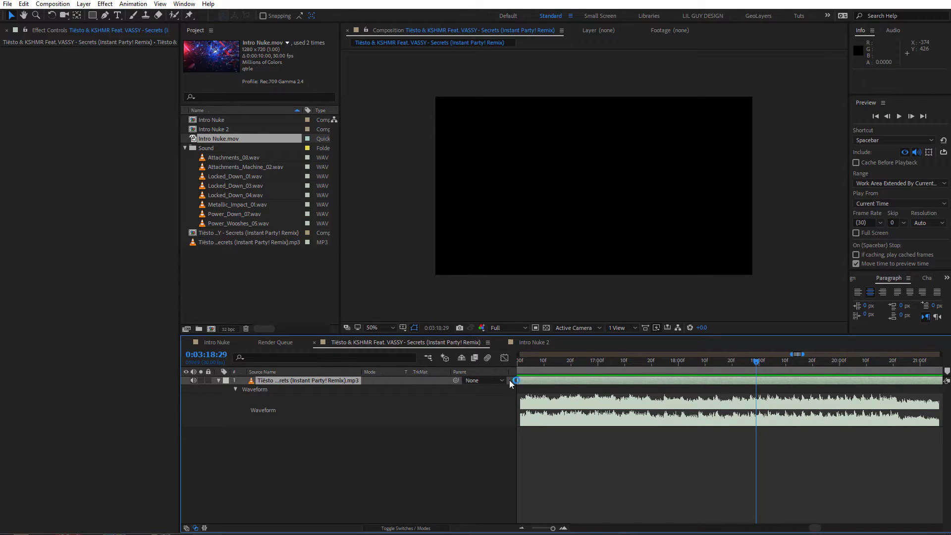
# - Start the music composition's work area at 0:03:18:25, trim the composition to it, and scrub through the remaining track
pyautogui.click(730, 361)
pyautogui.moveTo(717, 372); pyautogui.dragTo(745, 367)
pyautogui.press('b')
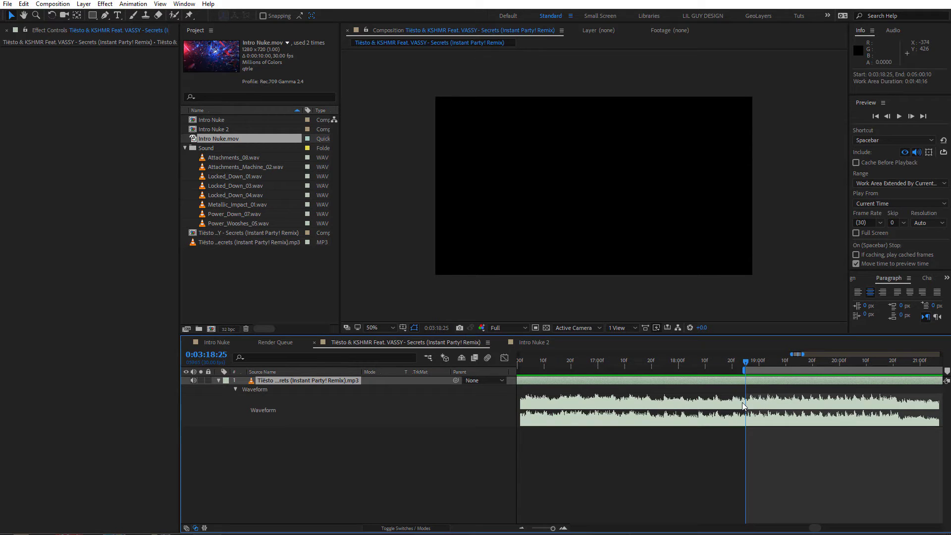
pyautogui.rightClick(754, 368)
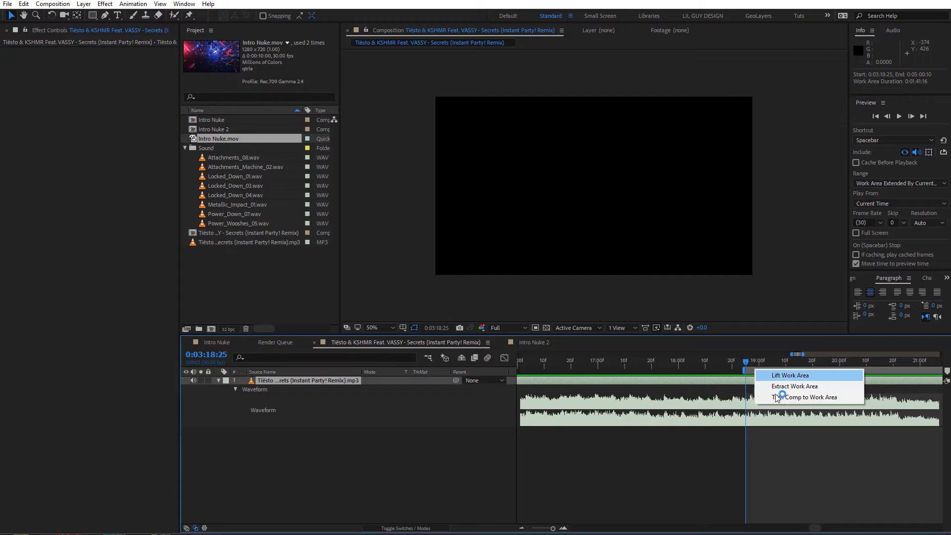
pyautogui.click(823, 397)
pyautogui.moveTo(604, 367); pyautogui.dragTo(747, 367)
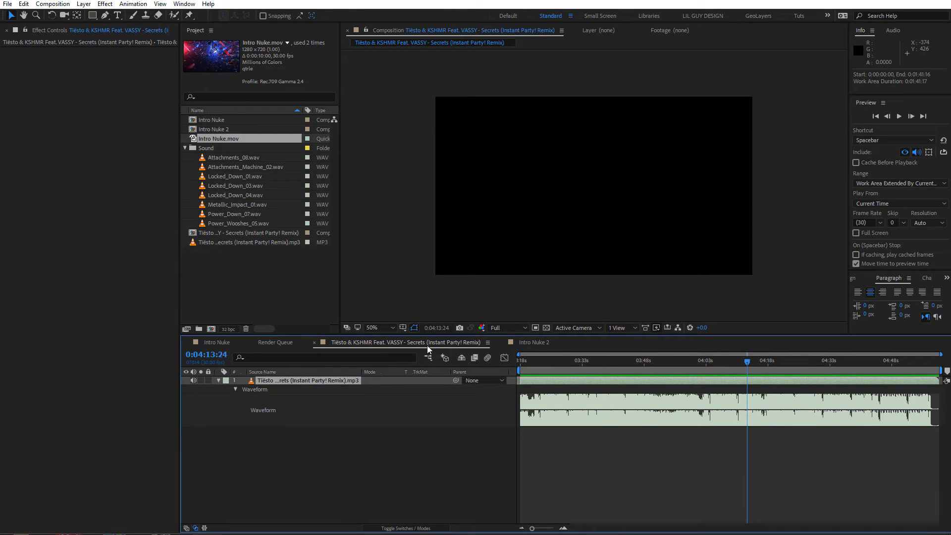
# - Bring up the original Intro Nuke composition in the timeline
pyautogui.click(540, 342)
pyautogui.click(214, 342)
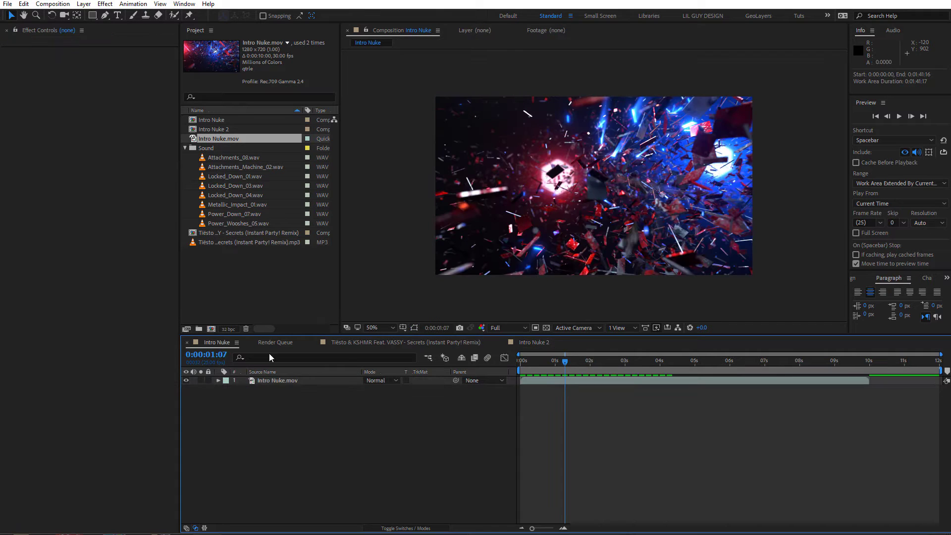
# - End the Intro Nuke work area at 0:00:11:00 and trim the composition to the work area
pyautogui.click(541, 342)
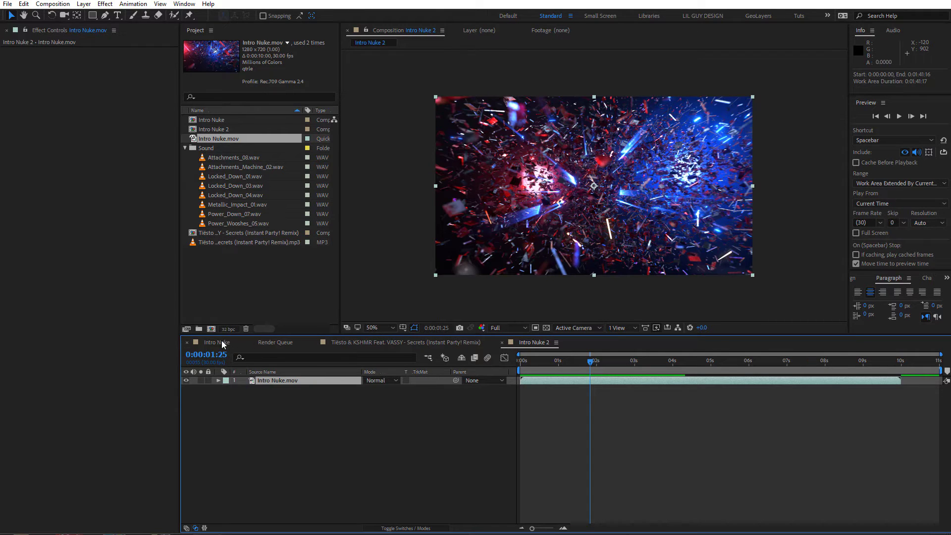
pyautogui.click(222, 343)
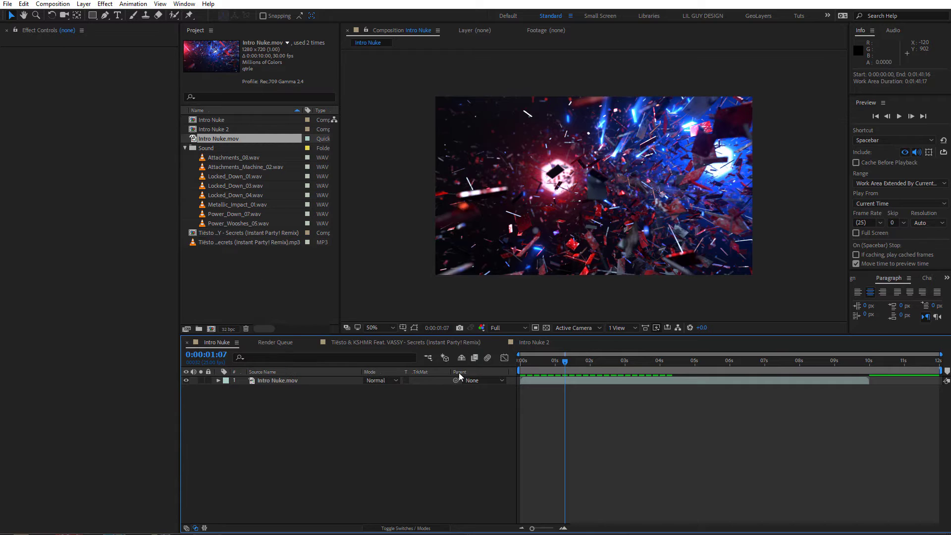
pyautogui.click(905, 362)
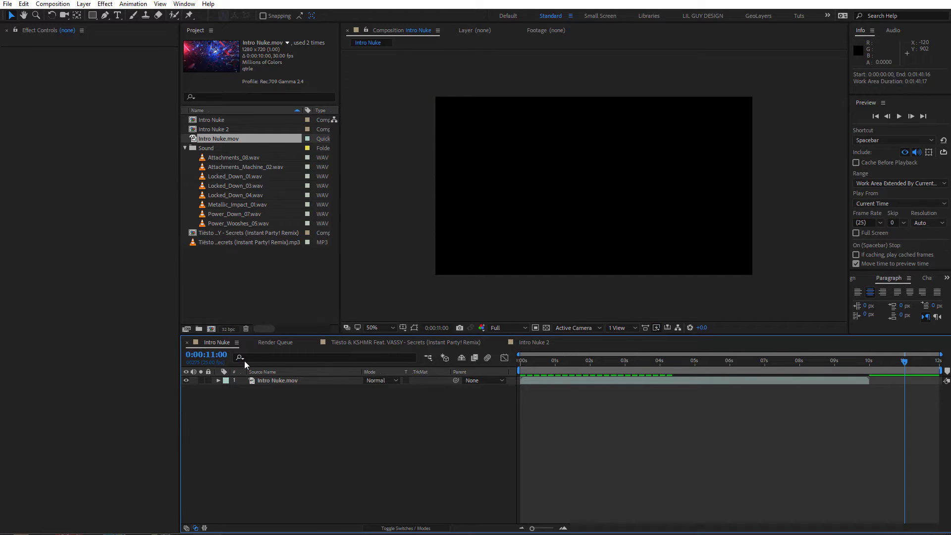
pyautogui.press('n')
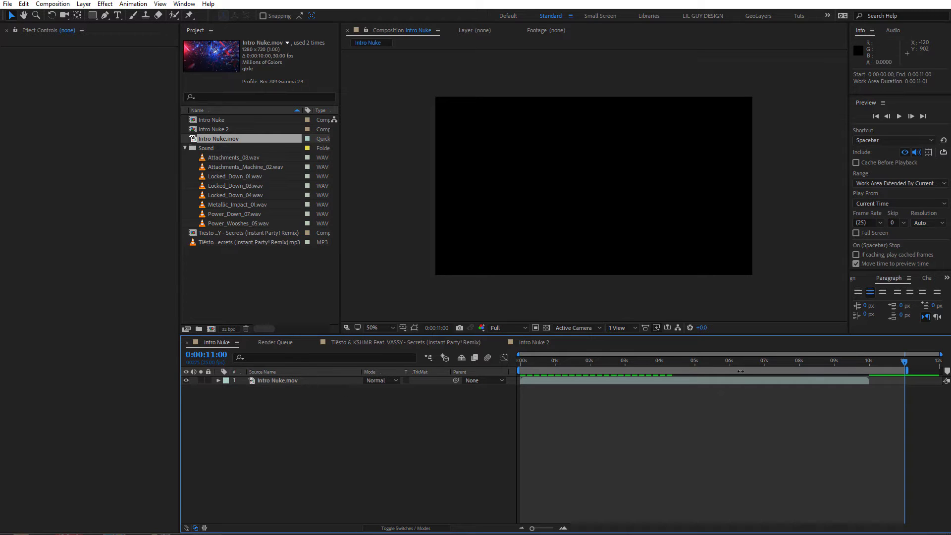
pyautogui.rightClick(740, 371)
pyautogui.click(768, 402)
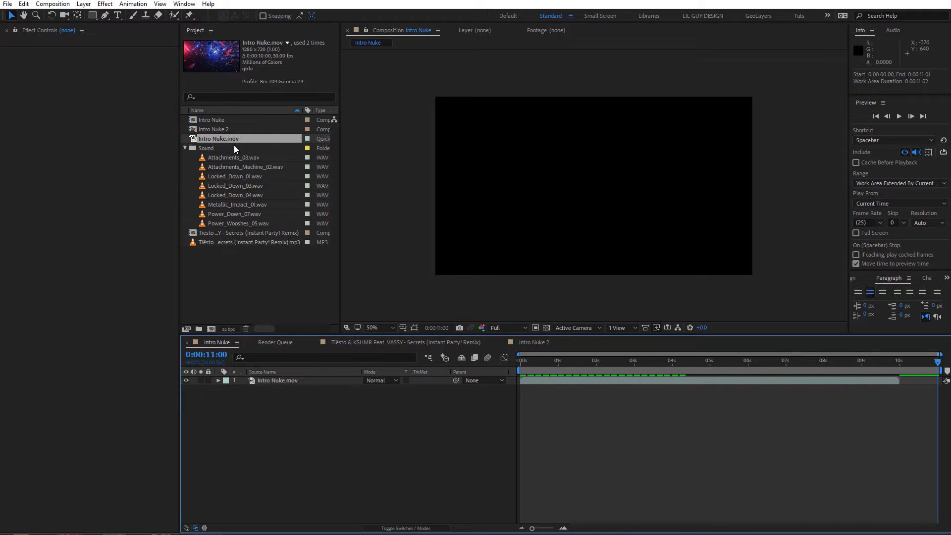
# - Delete the Intro Nuke 2 composition from the project
pyautogui.click(232, 130)
pyautogui.press('Delete')
pyautogui.click(499, 276)
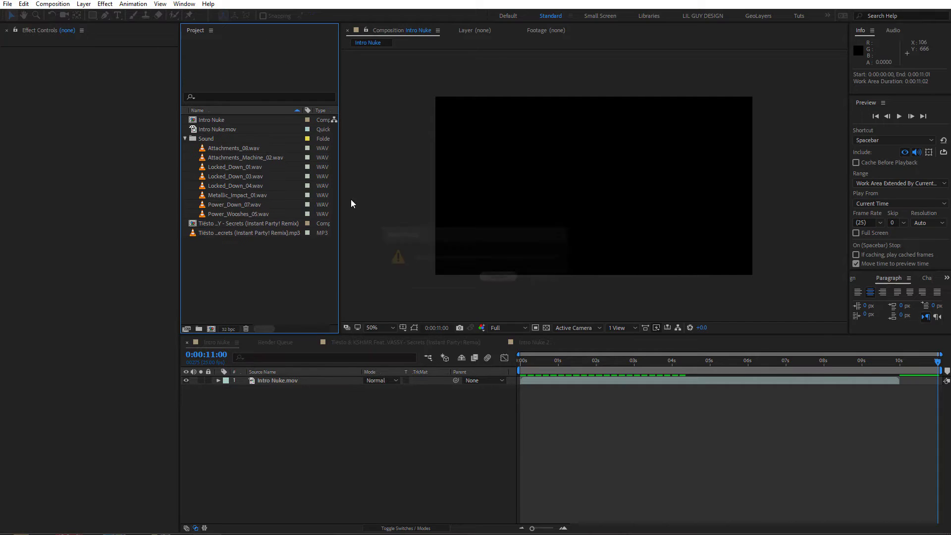
# - Add the Tiësto Secrets (Instant Party! Remix) composition above Intro Nuke.mov in Intro Nuke and preview it from the start
pyautogui.moveTo(810, 361); pyautogui.dragTo(623, 361)
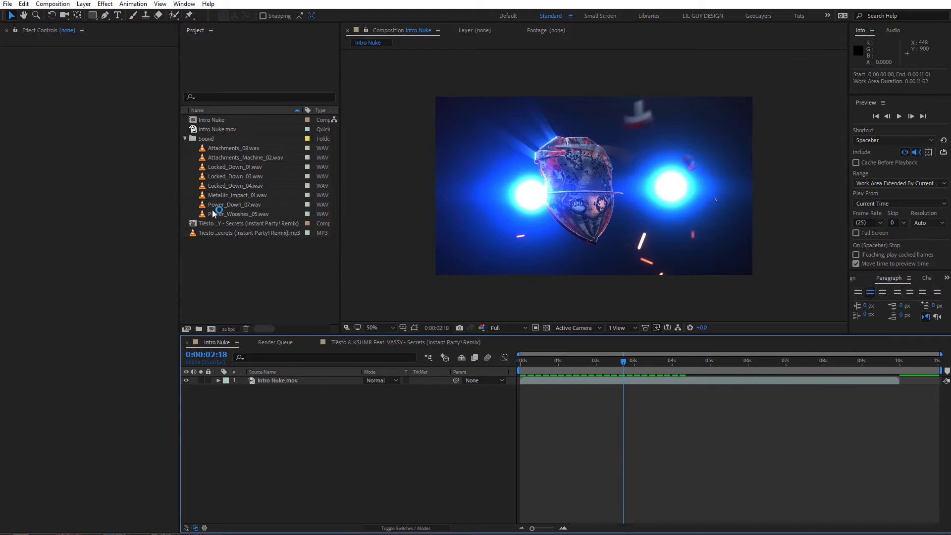
pyautogui.moveTo(238, 224); pyautogui.dragTo(320, 394)
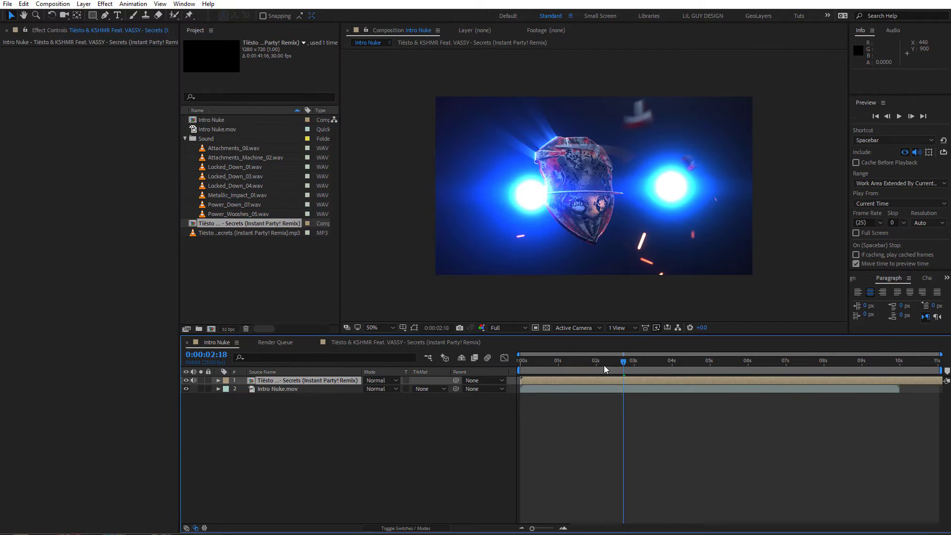
pyautogui.press('Home')
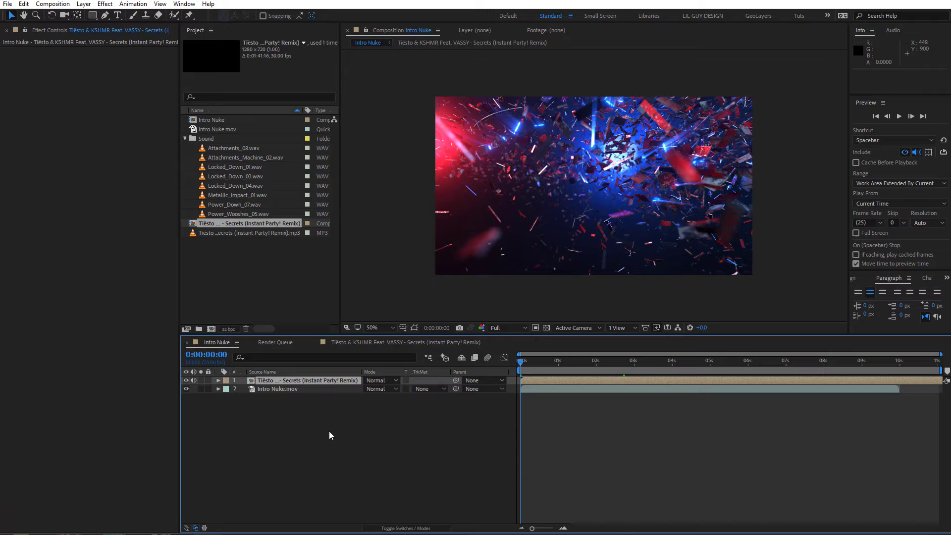
pyautogui.press('space')
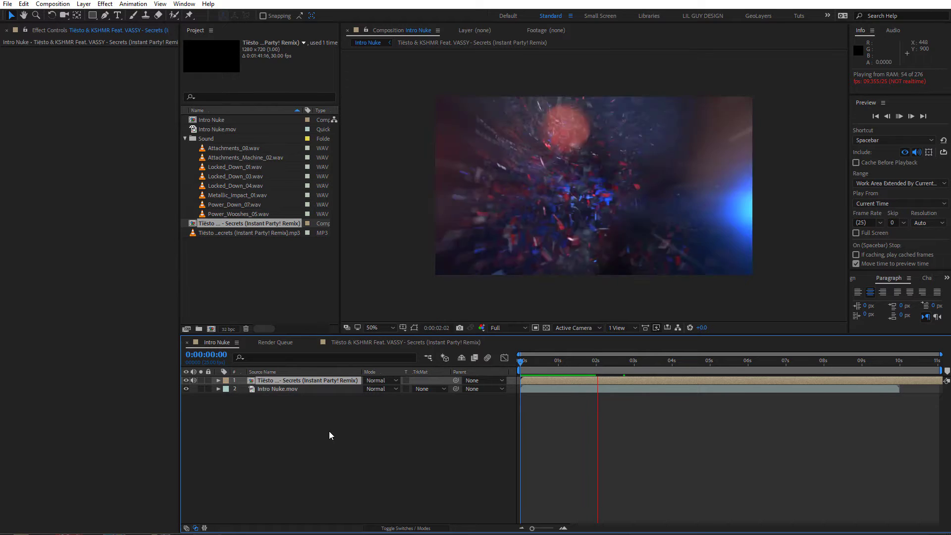
pyautogui.click(597, 361)
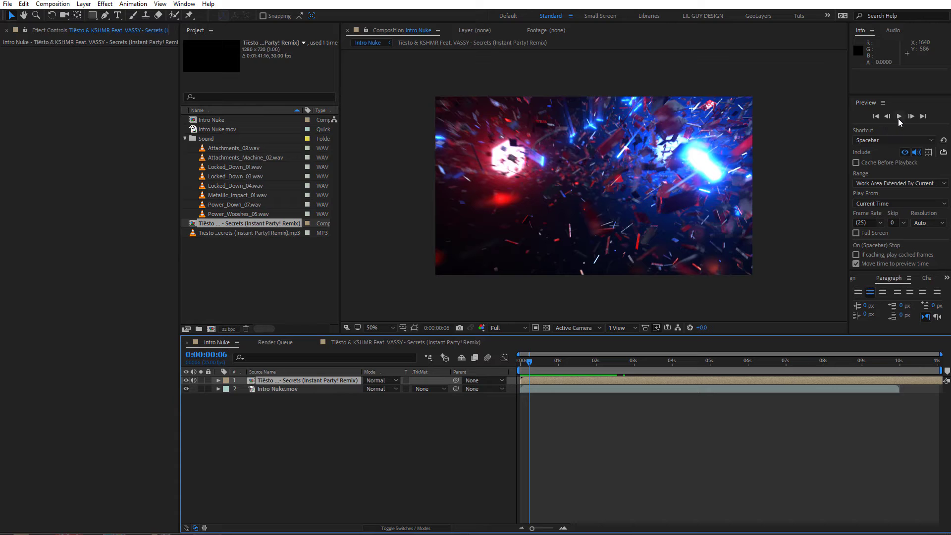
# - Enable Cache Before Playback and preview the Intro Nuke composition with the music
pyautogui.click(898, 118)
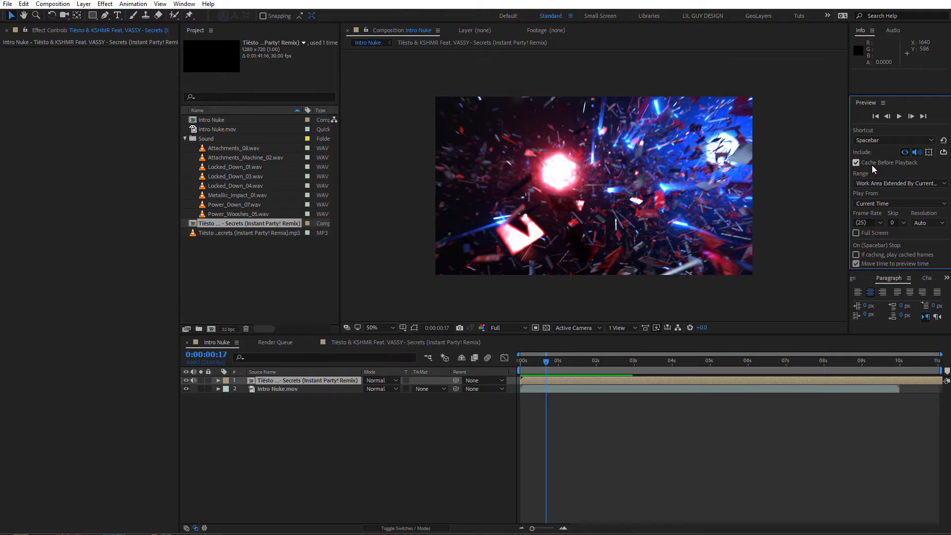
pyautogui.click(899, 115)
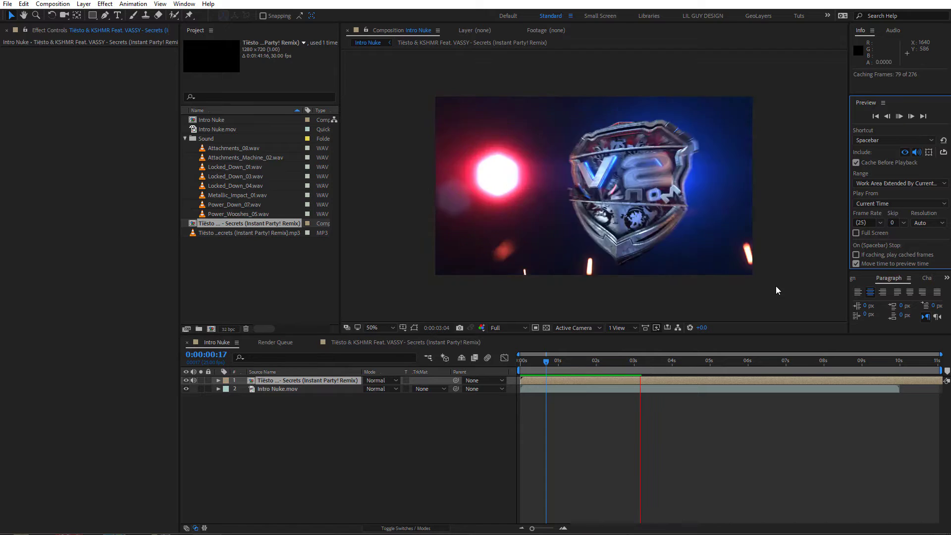
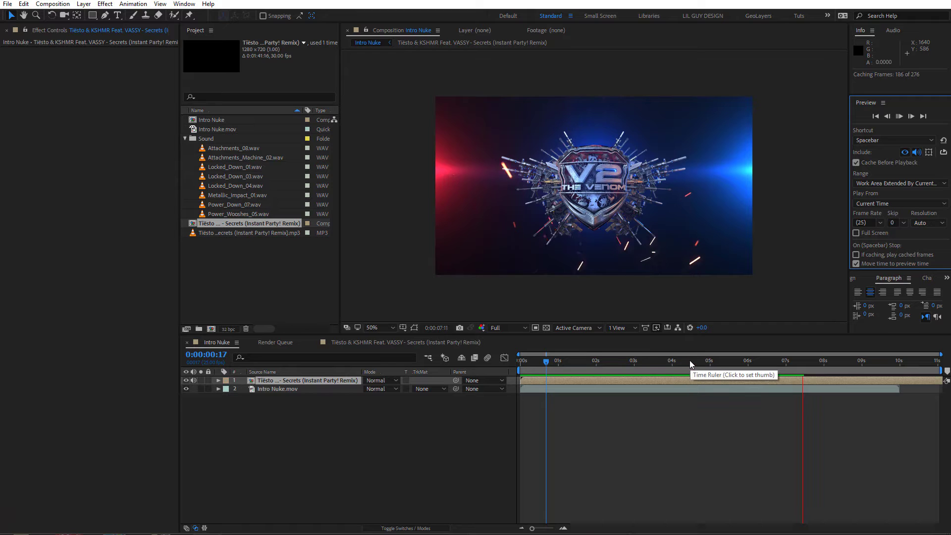
pyautogui.moveTo(676, 365); pyautogui.dragTo(734, 370)
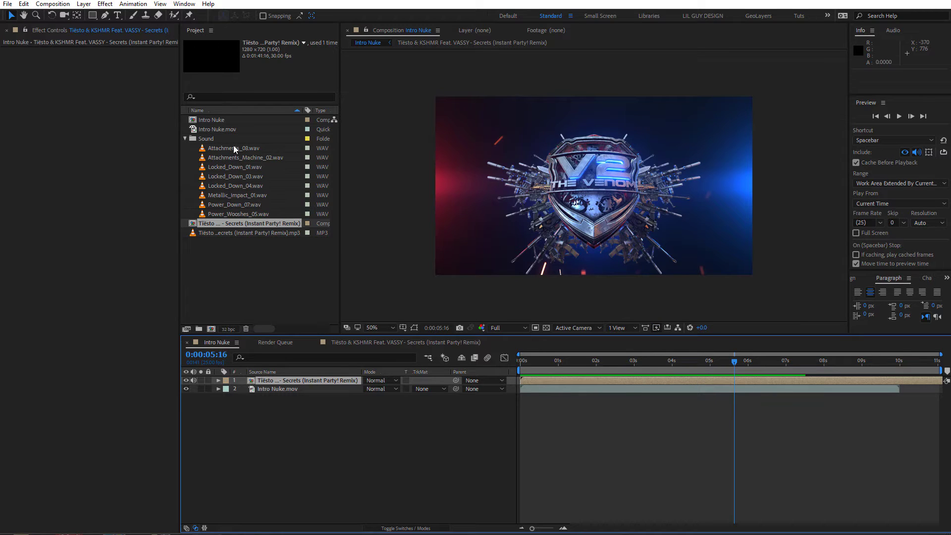
# - Create a new composition from Intro Nuke.mov and purge all files from the disk cache
pyautogui.moveTo(228, 129); pyautogui.dragTo(211, 328)
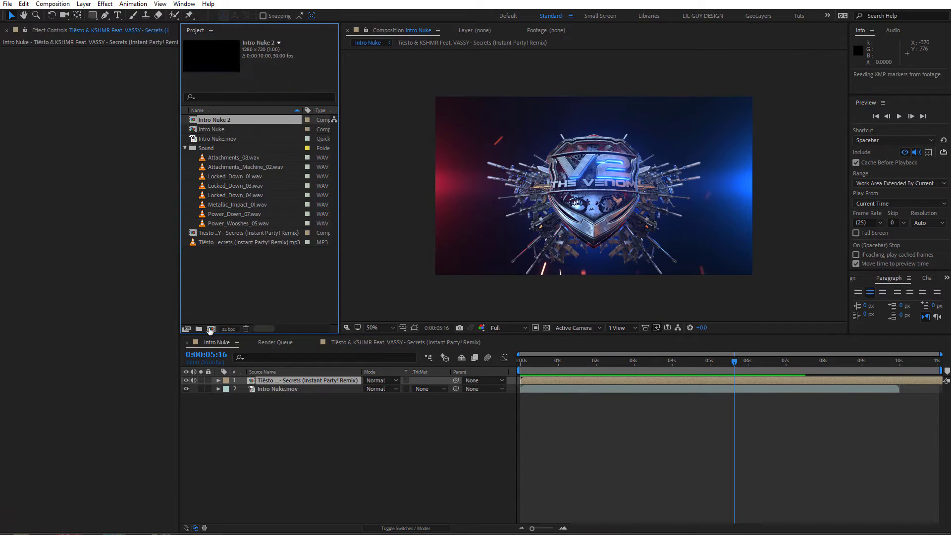
pyautogui.click(217, 138)
pyautogui.click(24, 4)
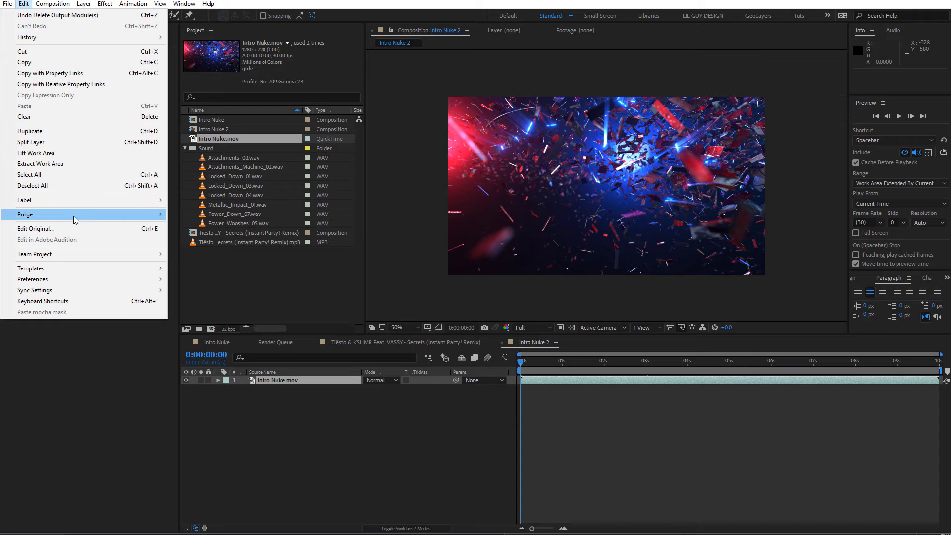
pyautogui.moveTo(74, 215)
pyautogui.click(222, 215)
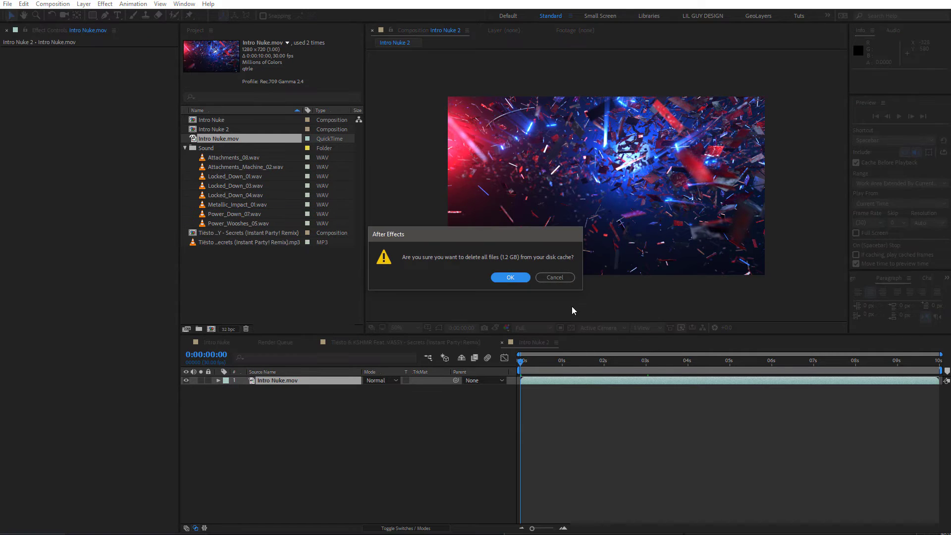
pyautogui.click(521, 278)
# - Return to the Intro Nuke 2 composition and add it to the render queue
pyautogui.click(216, 342)
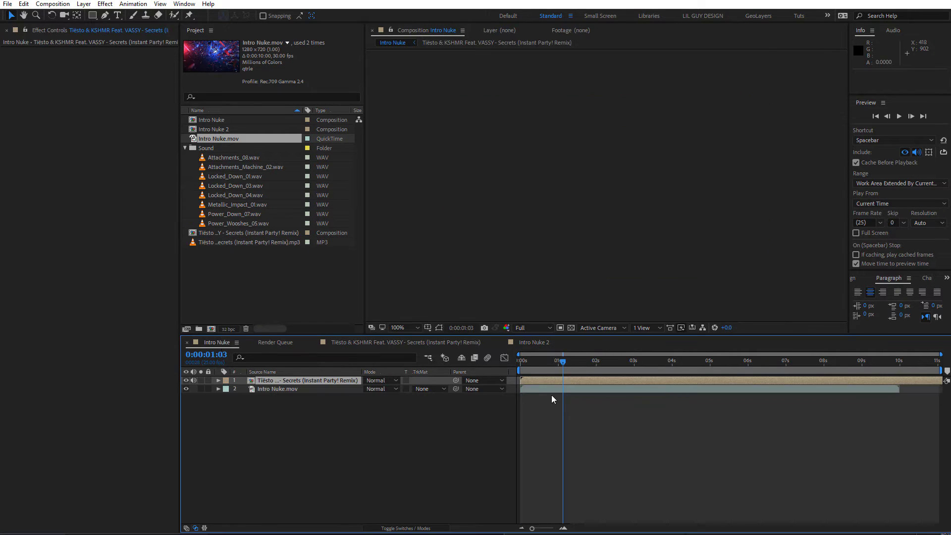
pyautogui.moveTo(554, 369); pyautogui.dragTo(526, 366)
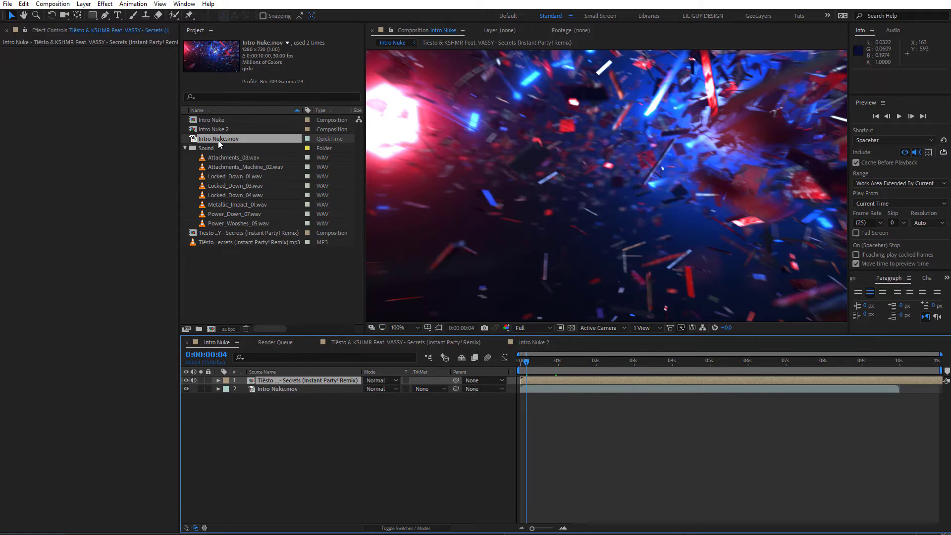
pyautogui.click(218, 140)
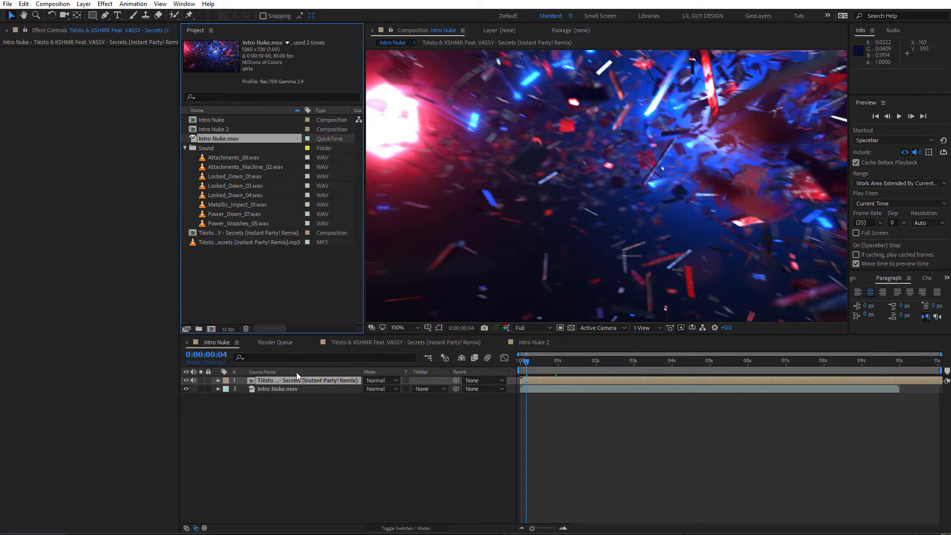
pyautogui.click(533, 342)
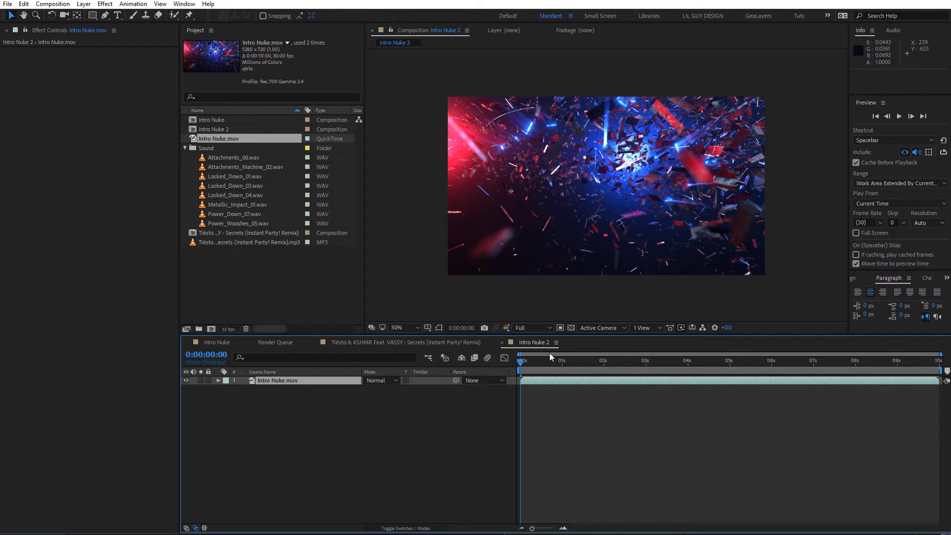
pyautogui.click(53, 3)
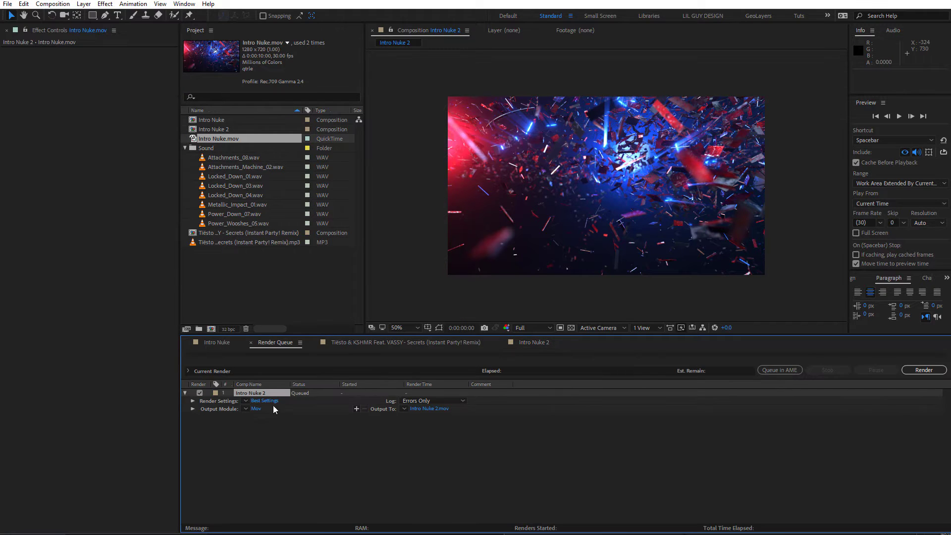
# - Set the Intro Nuke 2 output module to TIFF Sequence, RGB, Millions of Colors and Premultiplied (Matted), without LZW compression
pyautogui.click(255, 409)
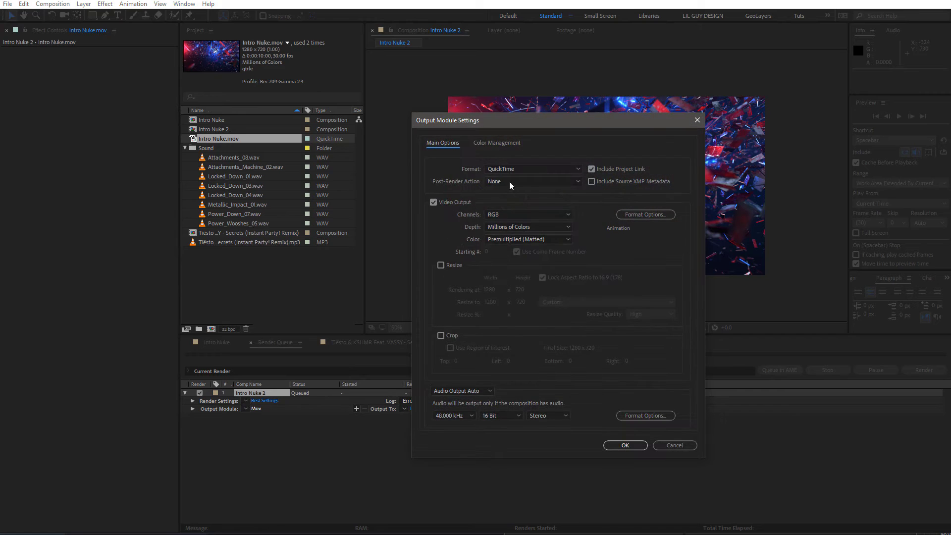
pyautogui.click(545, 169)
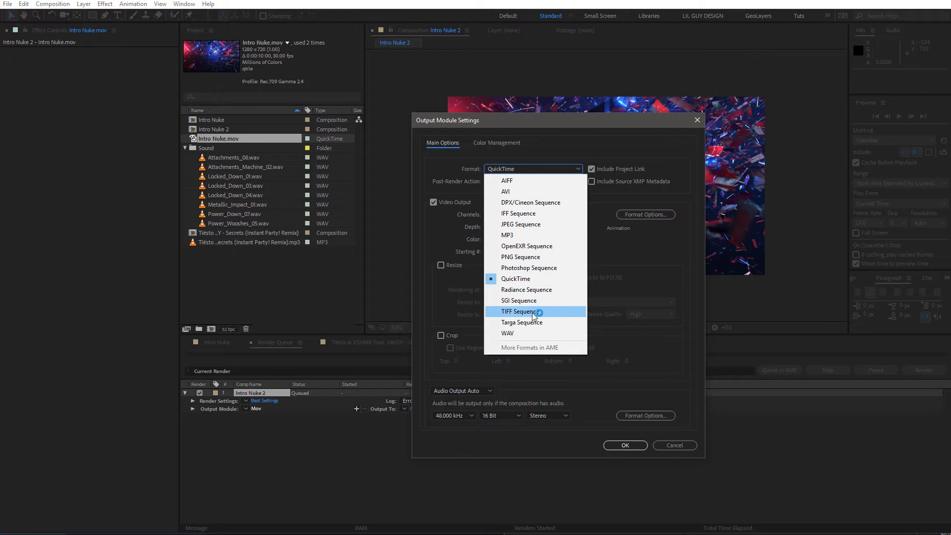
pyautogui.click(531, 313)
pyautogui.click(527, 214)
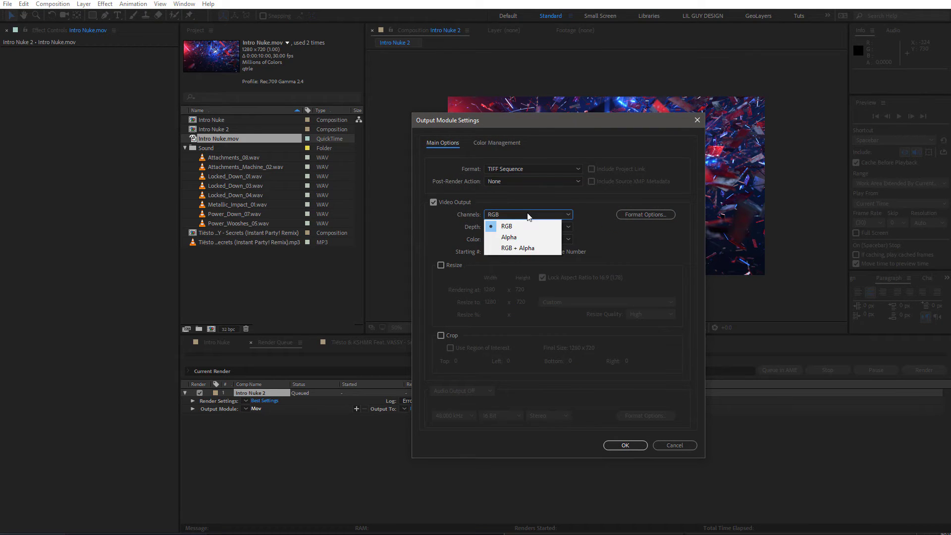
pyautogui.click(533, 226)
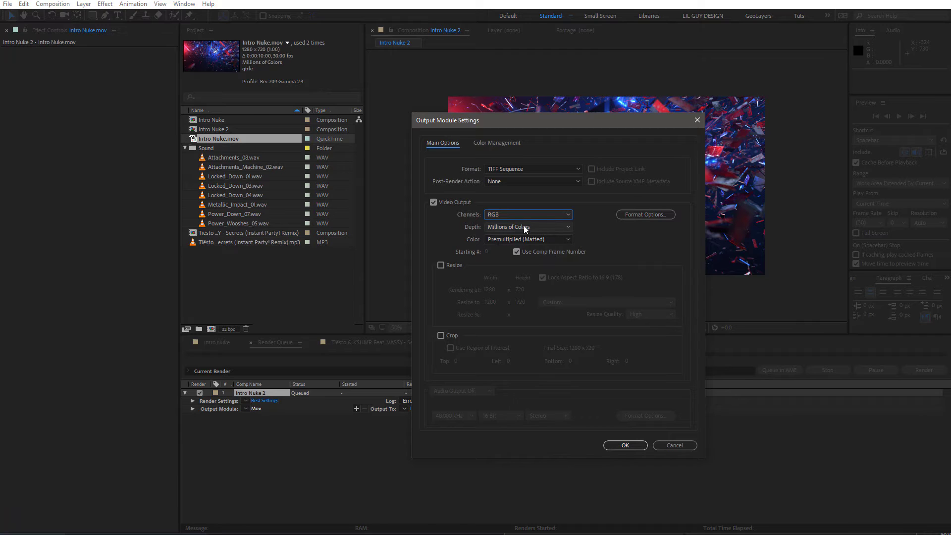
pyautogui.click(524, 225)
pyautogui.click(537, 248)
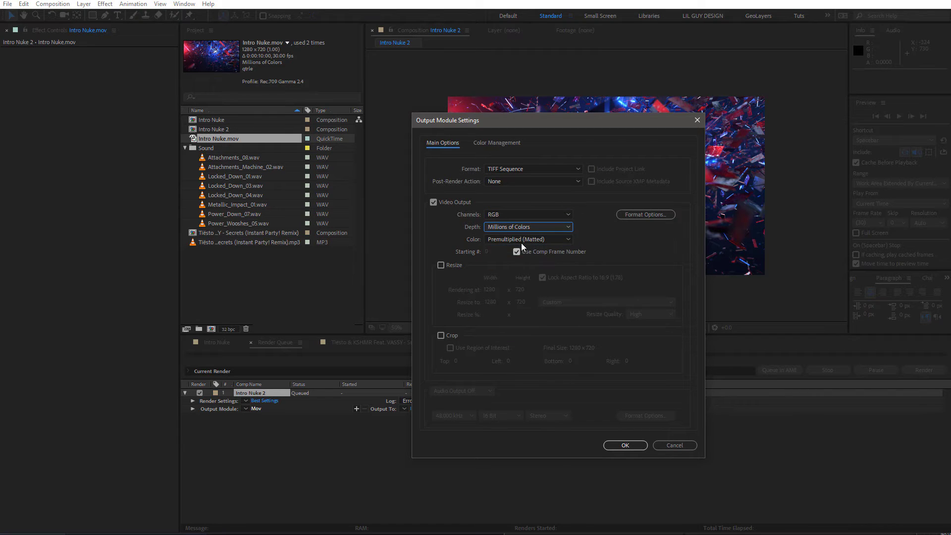
pyautogui.click(521, 240)
pyautogui.click(539, 239)
pyautogui.click(626, 216)
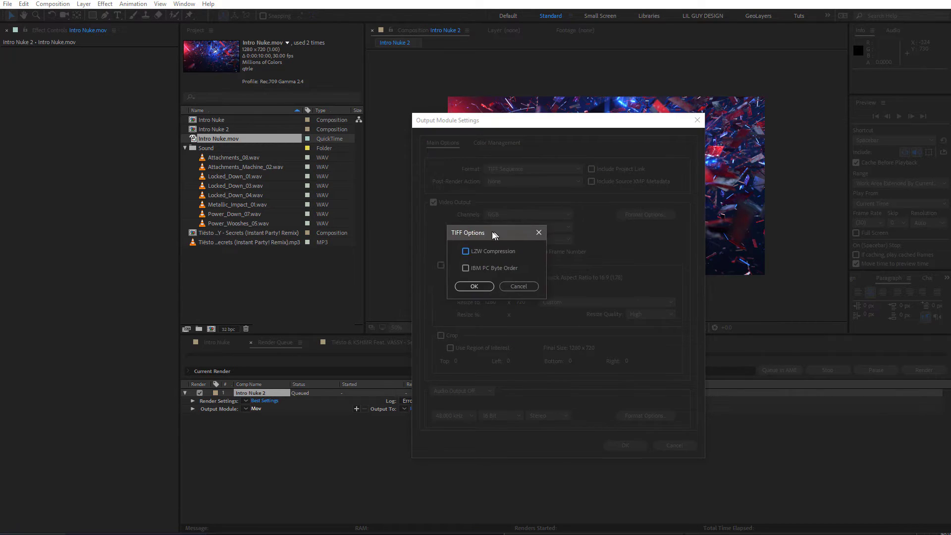
pyautogui.click(473, 287)
pyautogui.click(623, 446)
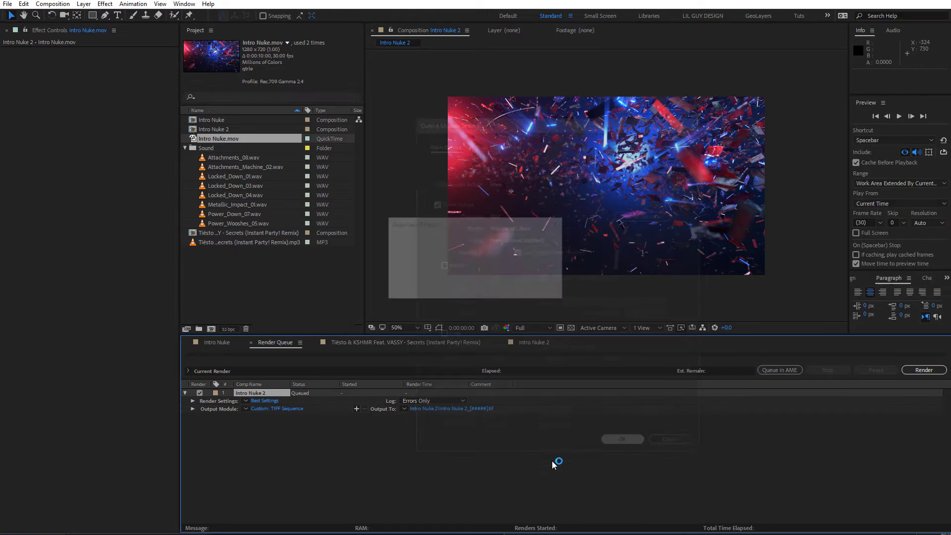
# - Set the output to Intro Nuke 2_[#####].tif in a new folder named Tiff, without a subfolder, and start the render
pyautogui.click(474, 409)
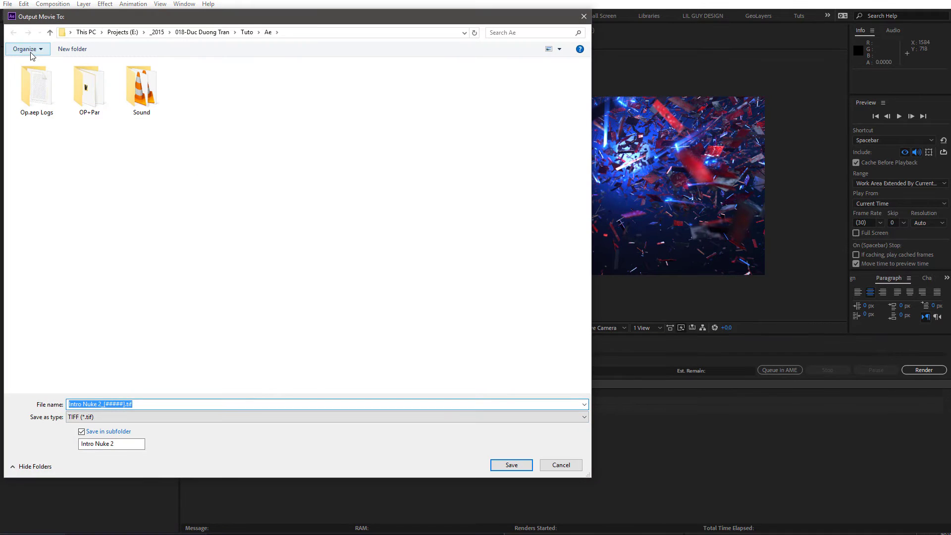
pyautogui.click(72, 49)
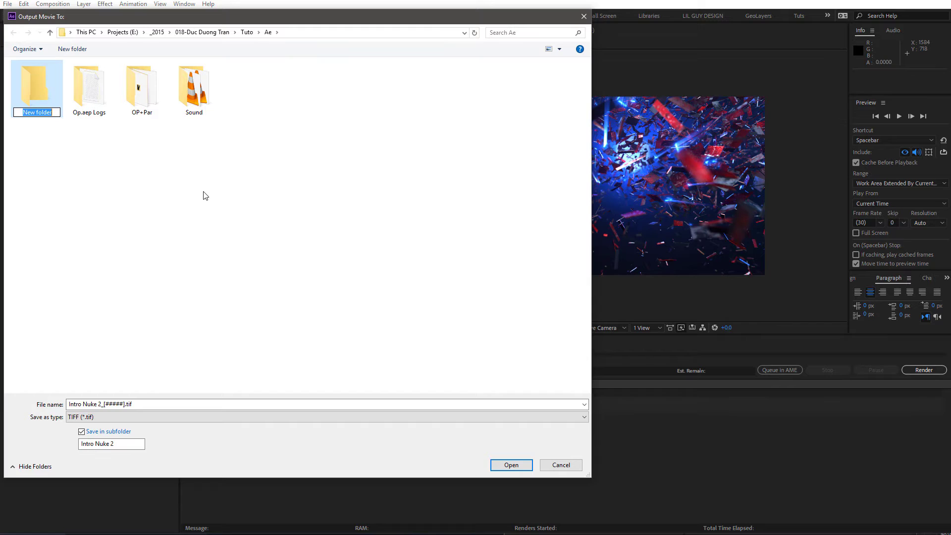
pyautogui.write('Tiff')
pyautogui.click(131, 236)
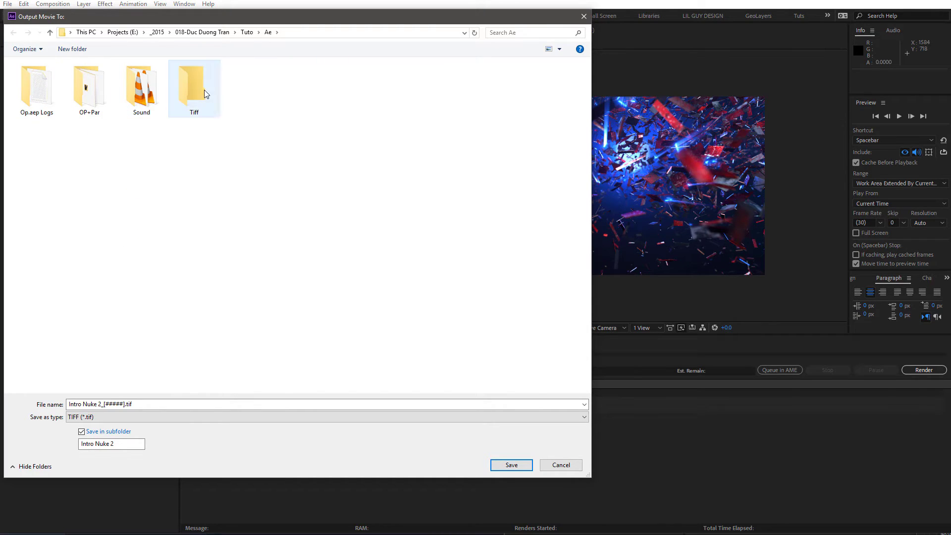
pyautogui.doubleClick(205, 91)
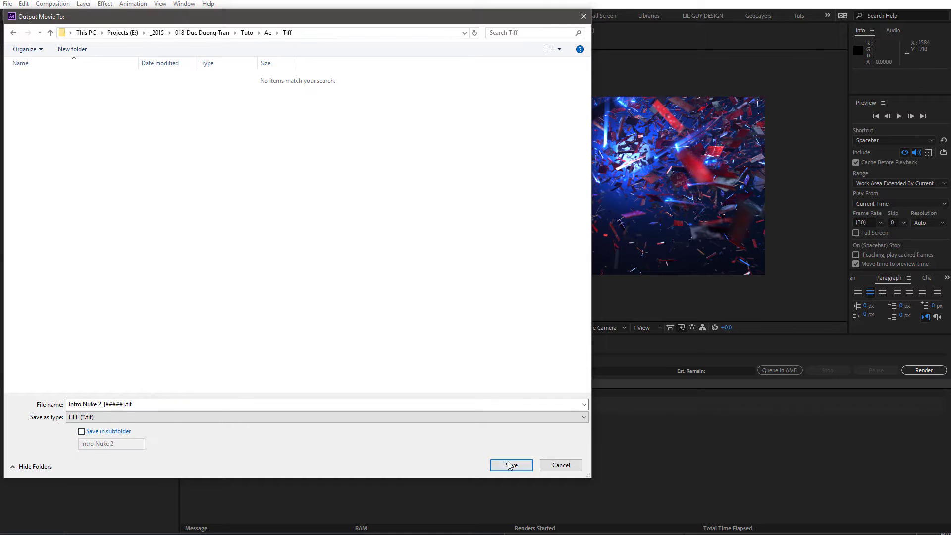
pyautogui.click(510, 464)
pyautogui.click(927, 371)
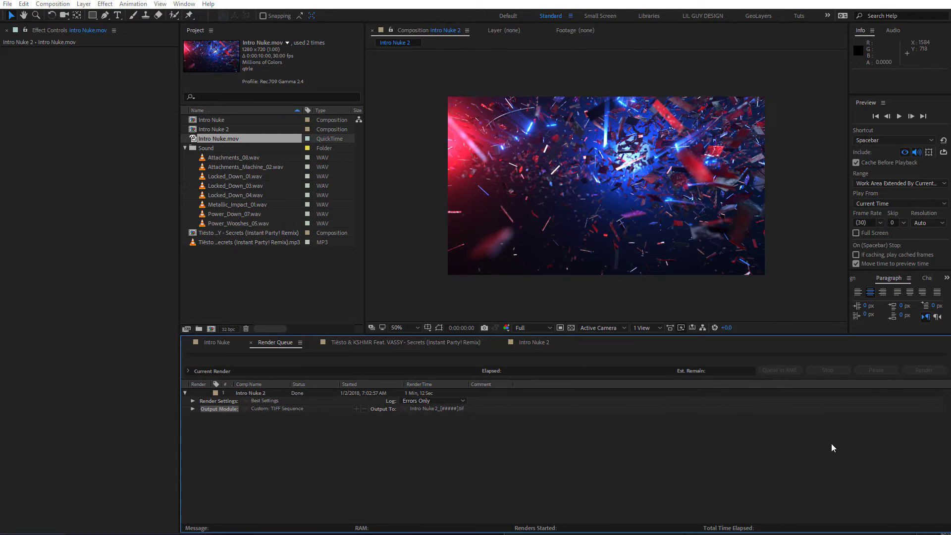
# - Set the rendered Intro Nuke 2 TIFF sequence in the Tiff folder as the proxy for Intro Nuke.mov
pyautogui.rightClick(250, 137)
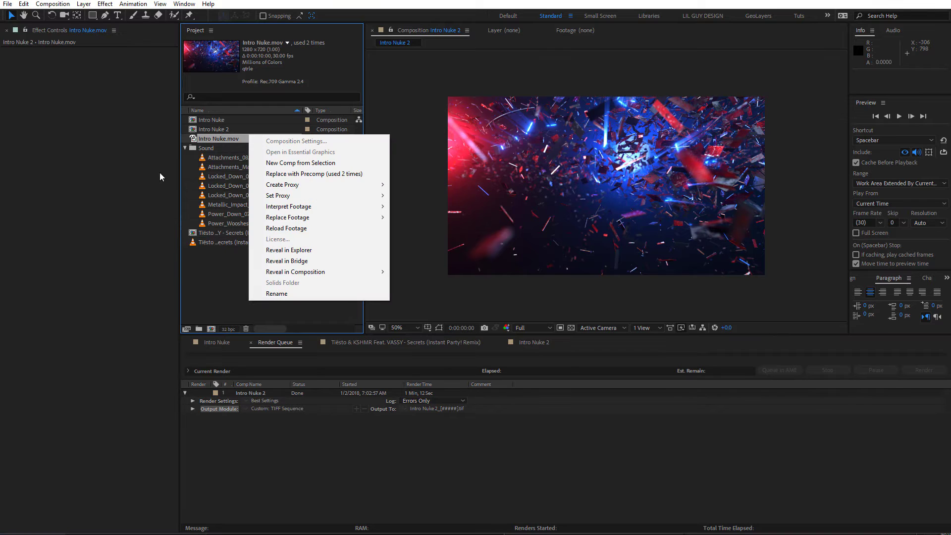
pyautogui.moveTo(349, 195)
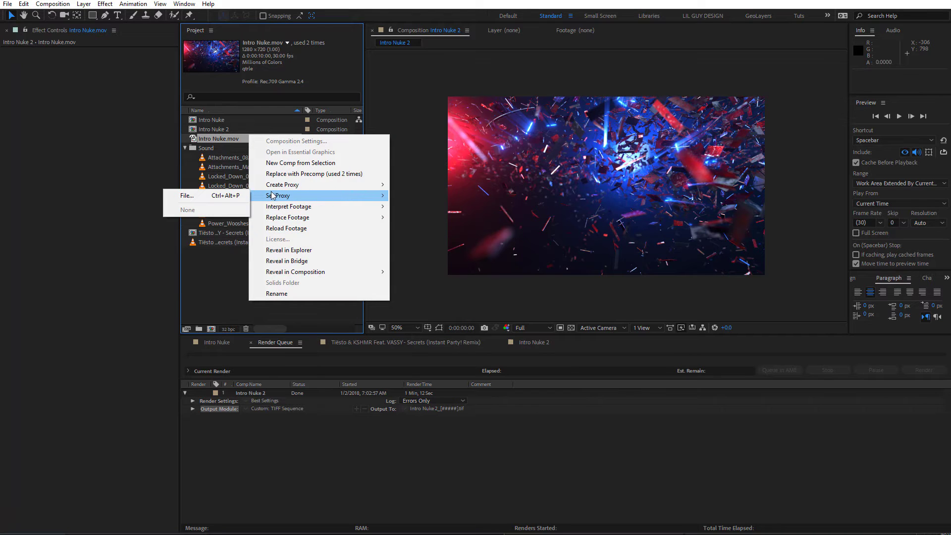
pyautogui.click(237, 195)
pyautogui.doubleClick(210, 89)
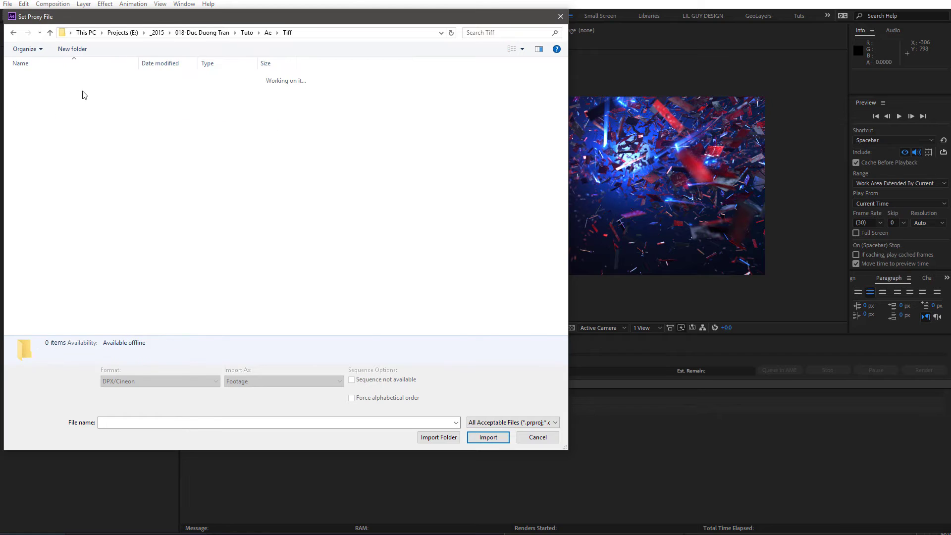
pyautogui.doubleClick(185, 151)
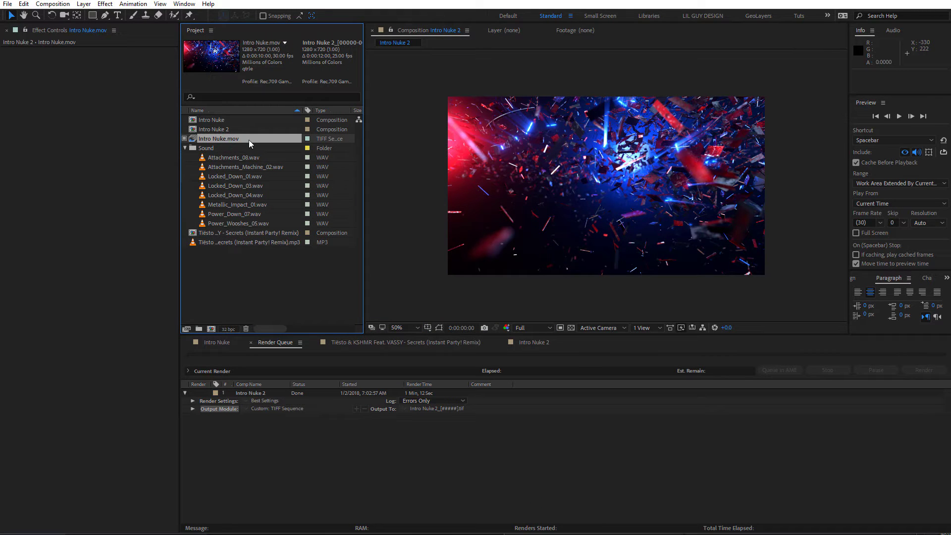
# - Preview the Intro Nuke composition from its start, toggle the Intro Nuke.mov proxy, and check the shield logo section
pyautogui.click(217, 342)
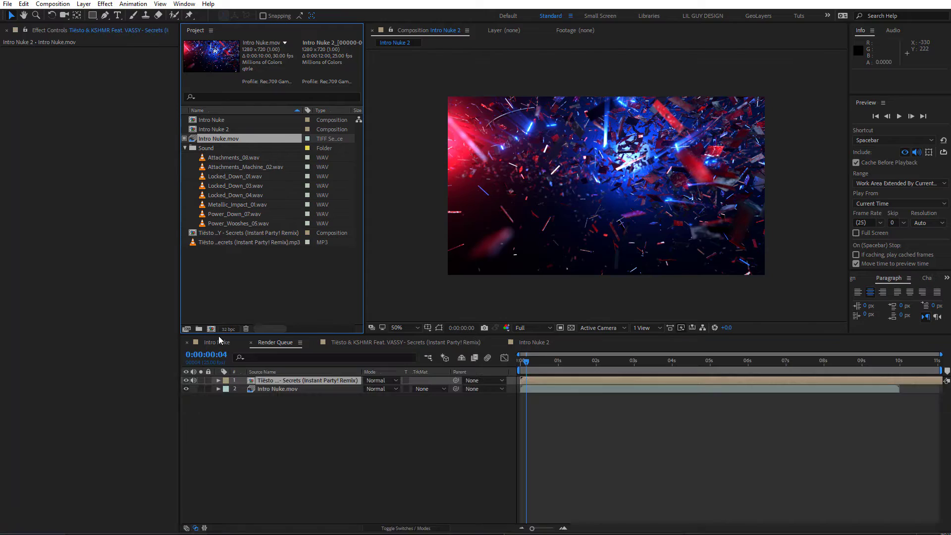
pyautogui.moveTo(569, 363); pyautogui.dragTo(520, 364)
pyautogui.press('space')
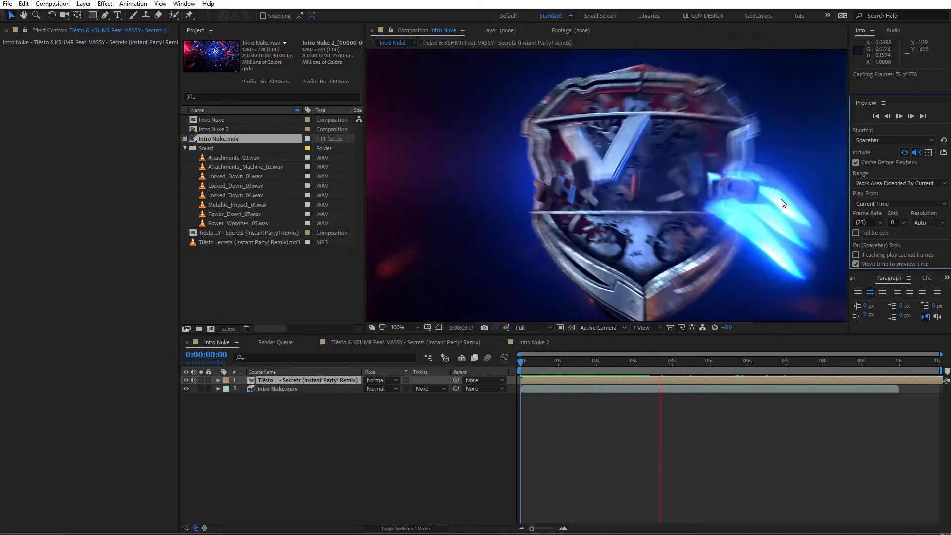
pyautogui.click(594, 367)
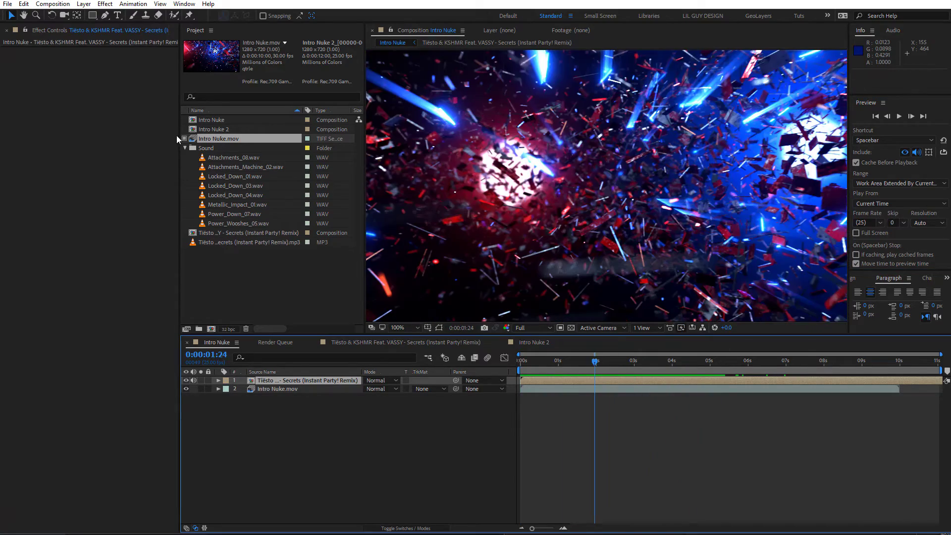
pyautogui.click(185, 139)
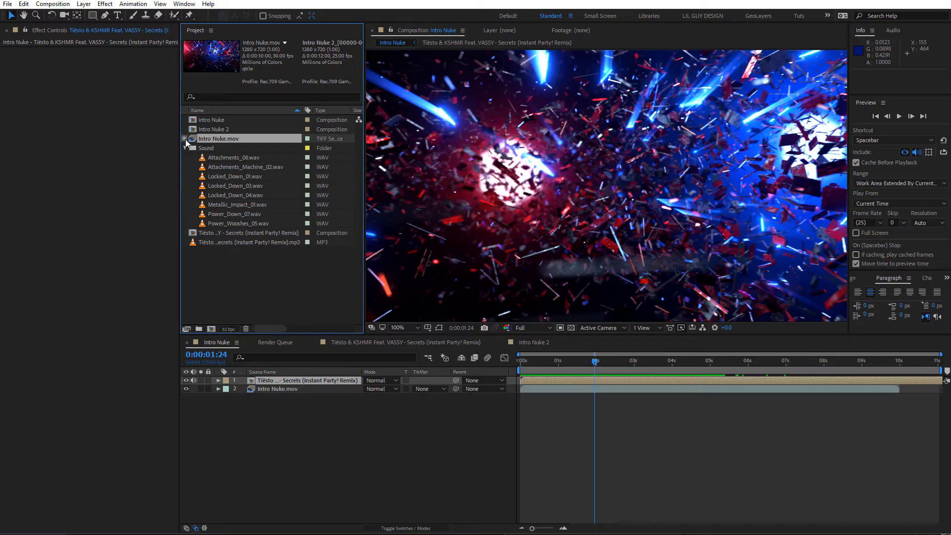
pyautogui.click(185, 138)
pyautogui.moveTo(597, 368); pyautogui.dragTo(814, 363)
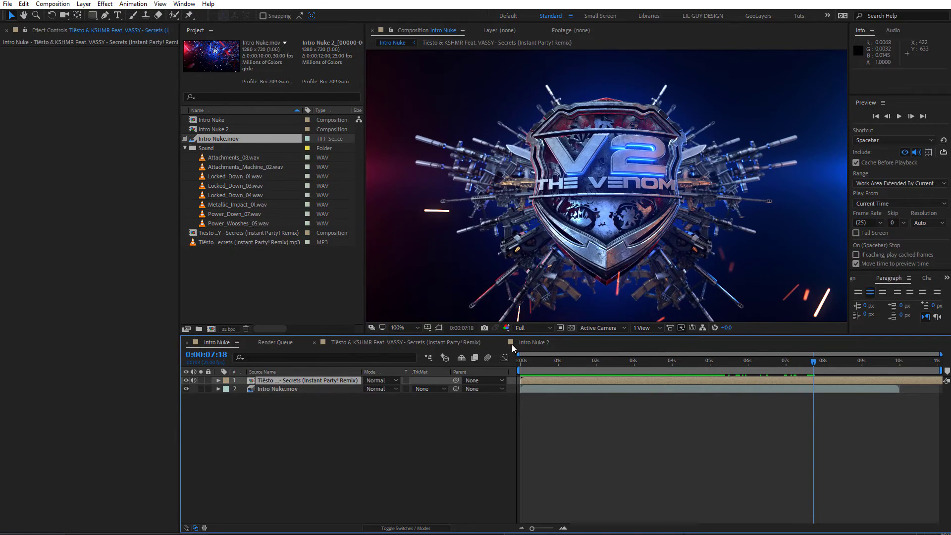
# - Examine the first, last and intermediate frames of the Intro Nuke 2 composition
pyautogui.click(520, 343)
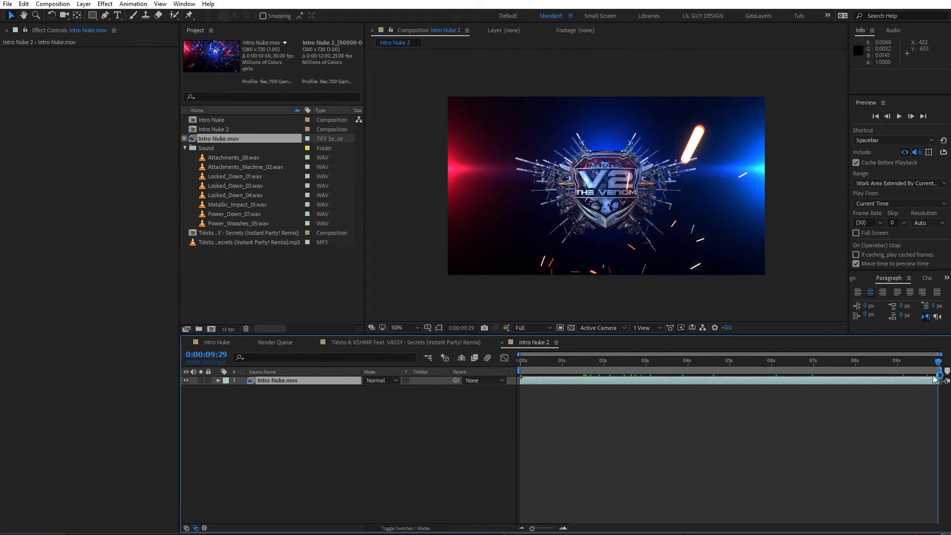
pyautogui.press('Home')
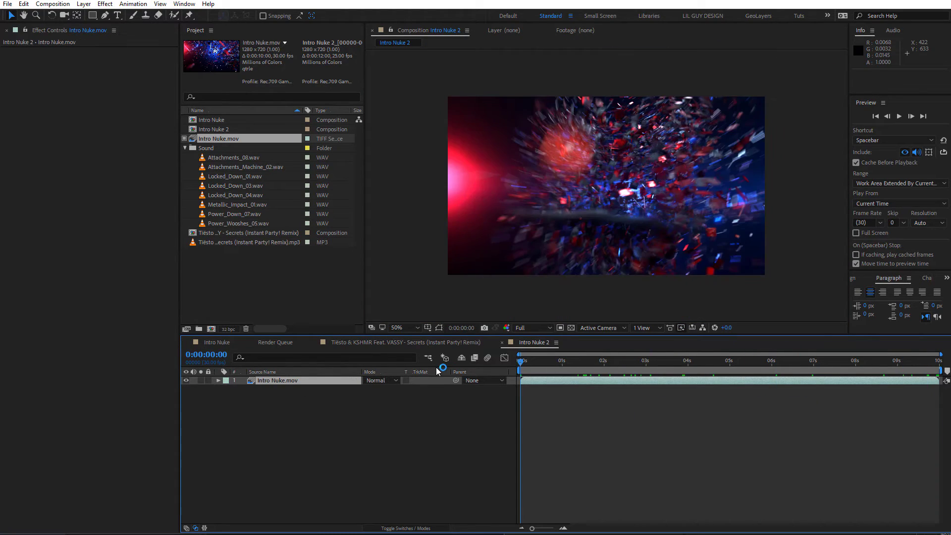
pyautogui.press('End')
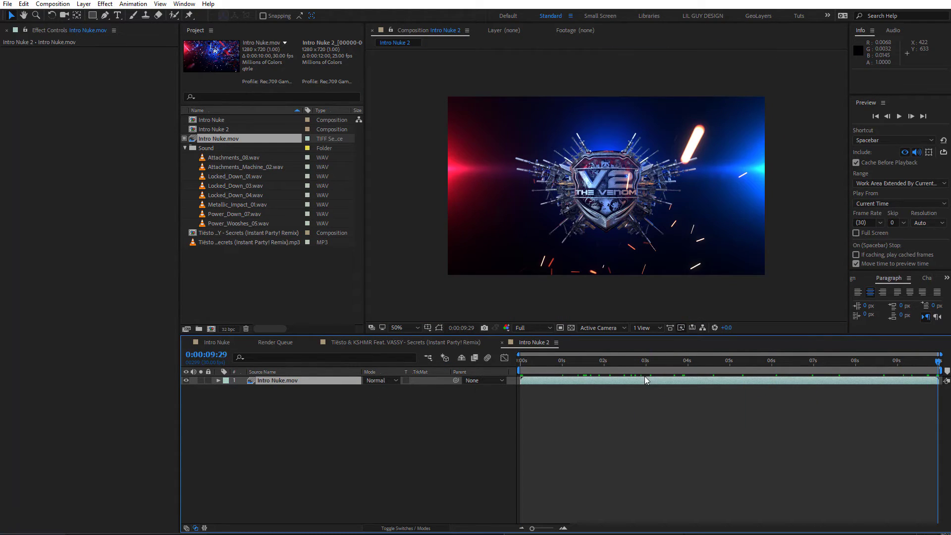
pyautogui.moveTo(799, 362); pyautogui.dragTo(938, 362)
pyautogui.moveTo(529, 362); pyautogui.dragTo(645, 362)
pyautogui.press('End')
# - Return to the Intro Nuke composition and compare frames with the Intro Nuke.mov proxy switched on and off
pyautogui.click(261, 141)
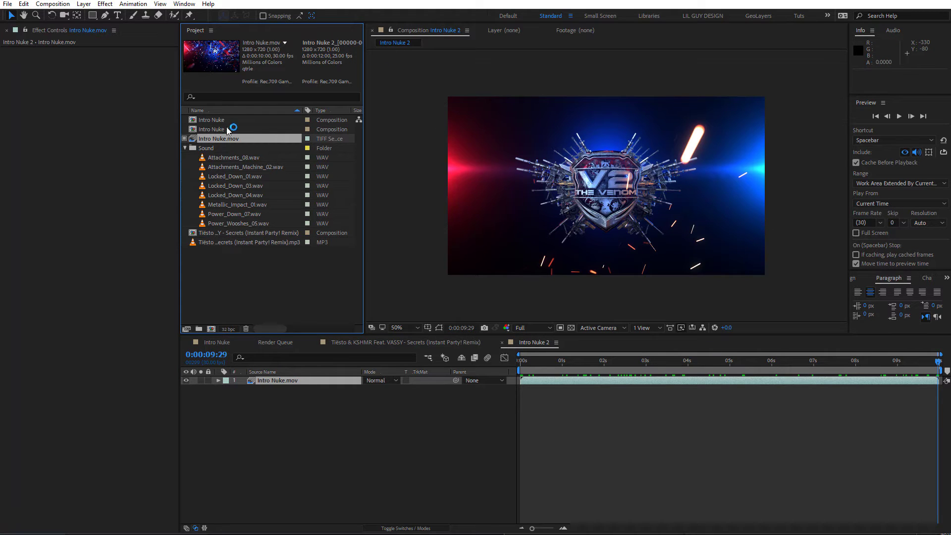
pyautogui.click(198, 348)
pyautogui.click(552, 370)
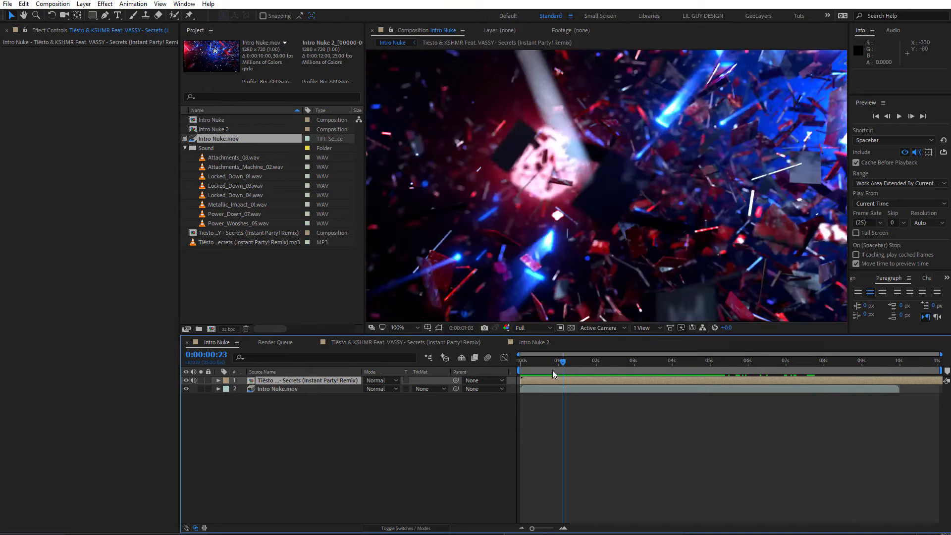
pyautogui.click(843, 367)
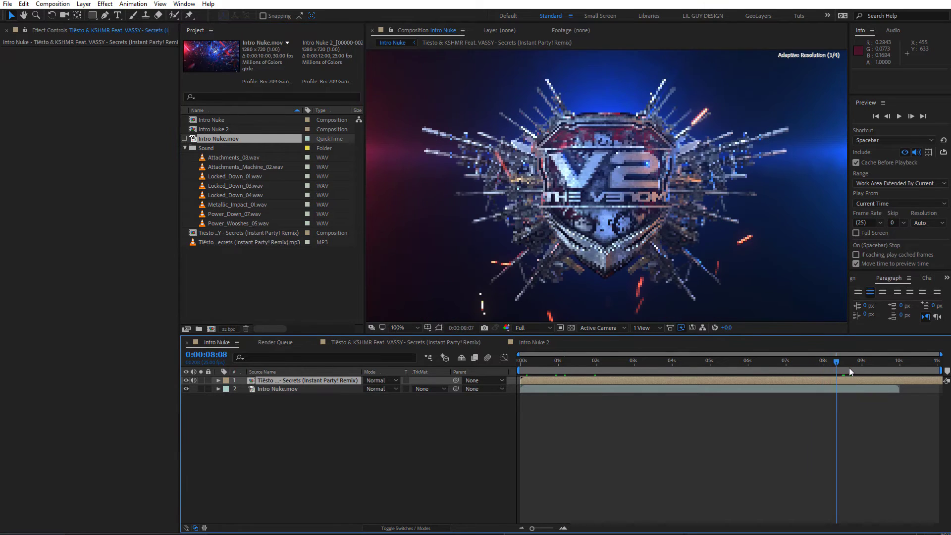
pyautogui.click(852, 367)
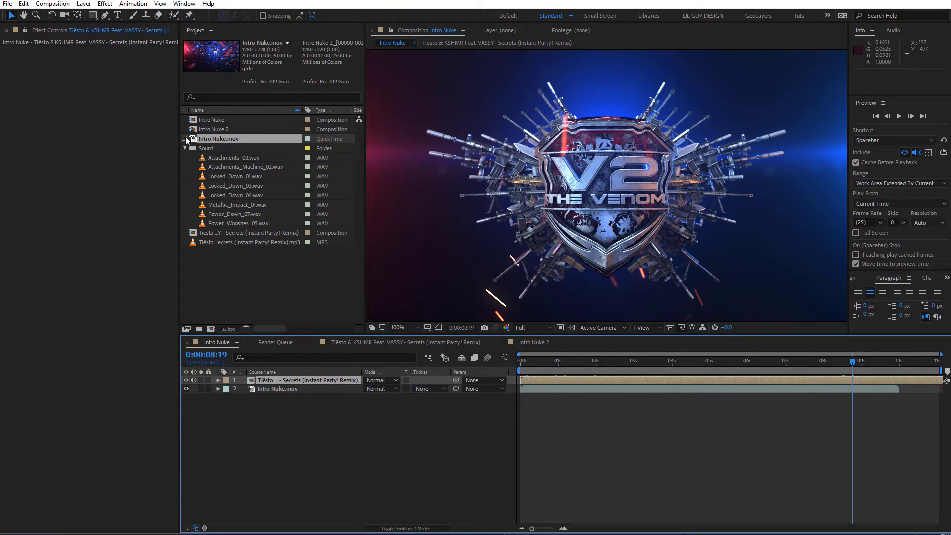
pyautogui.click(185, 137)
pyautogui.click(186, 138)
pyautogui.click(186, 139)
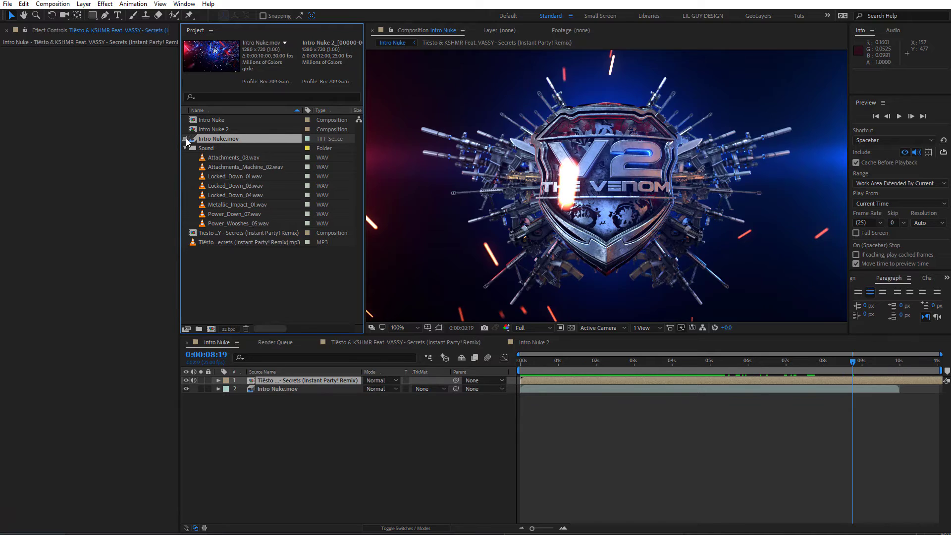
# - Import the Intro Nuke 2 TIFF sequence from the Tiff folder and interpret it at 30 frames per second
pyautogui.doubleClick(293, 276)
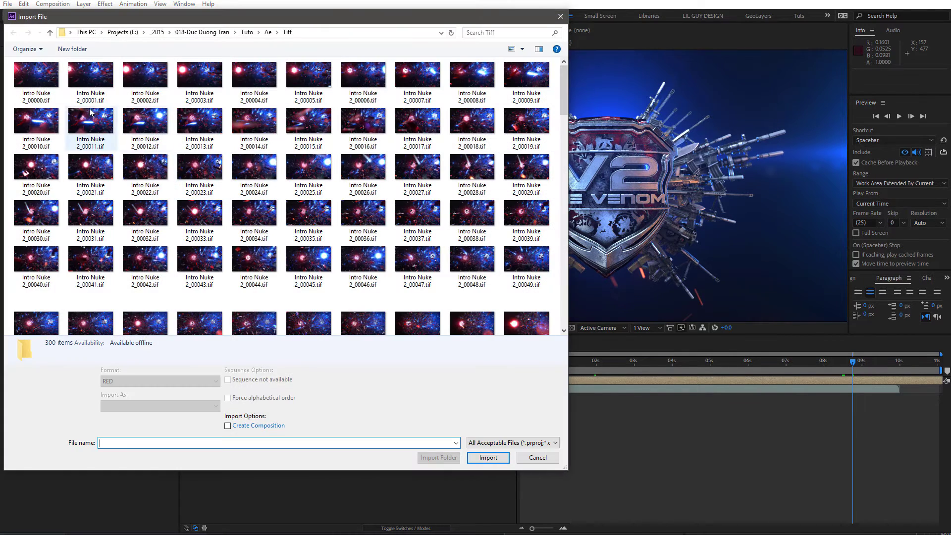
pyautogui.click(36, 74)
pyautogui.press('Return')
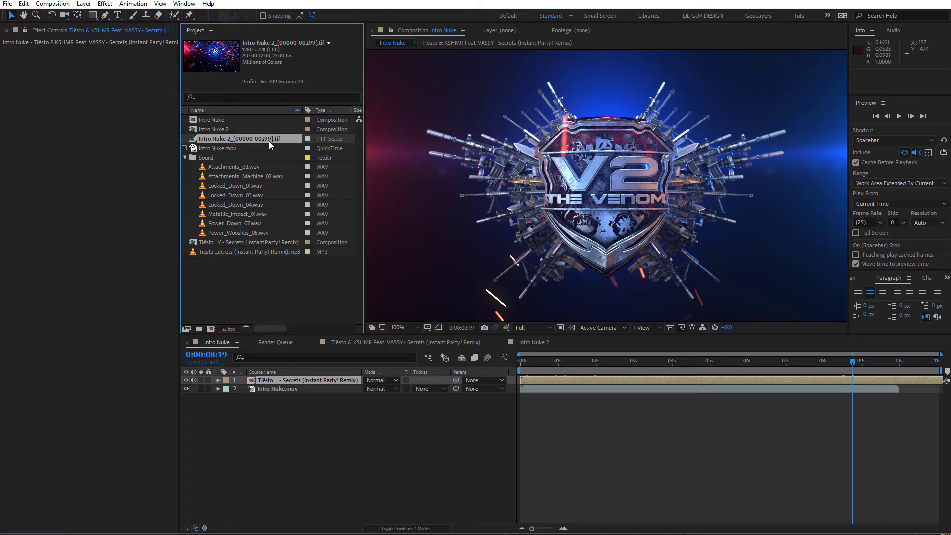
pyautogui.click(187, 330)
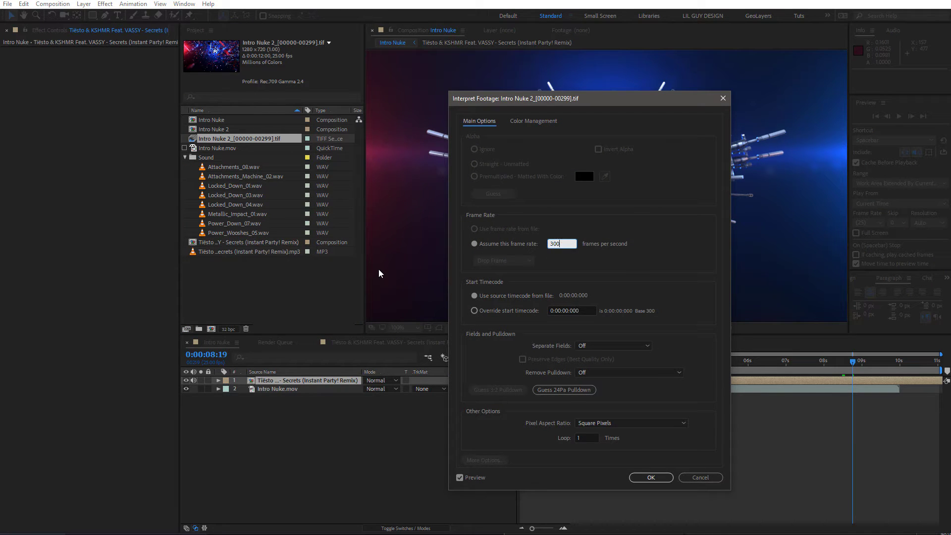
pyautogui.press('Return')
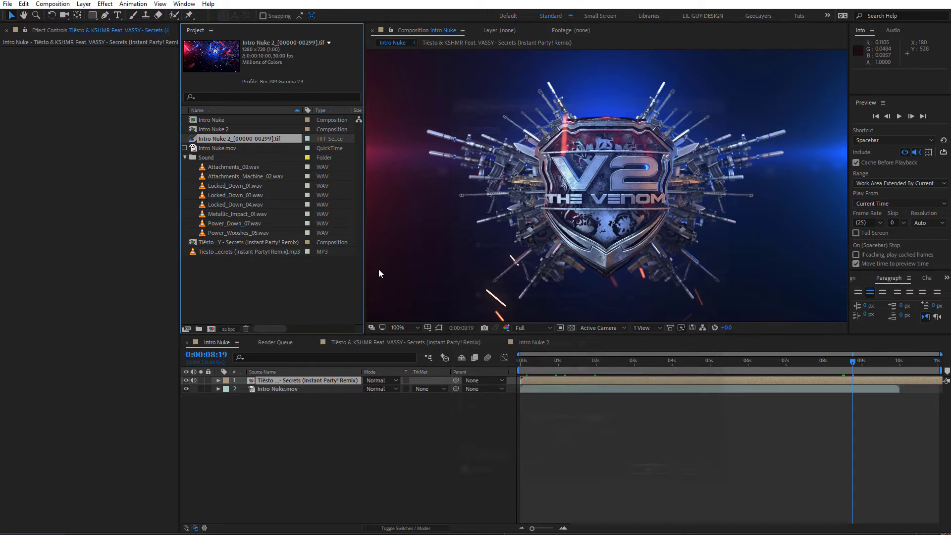
# - Place the TIFF sequence above Intro Nuke.mov in the Intro Nuke composition and compare the two layers at several frames
pyautogui.moveTo(238, 146); pyautogui.dragTo(319, 384)
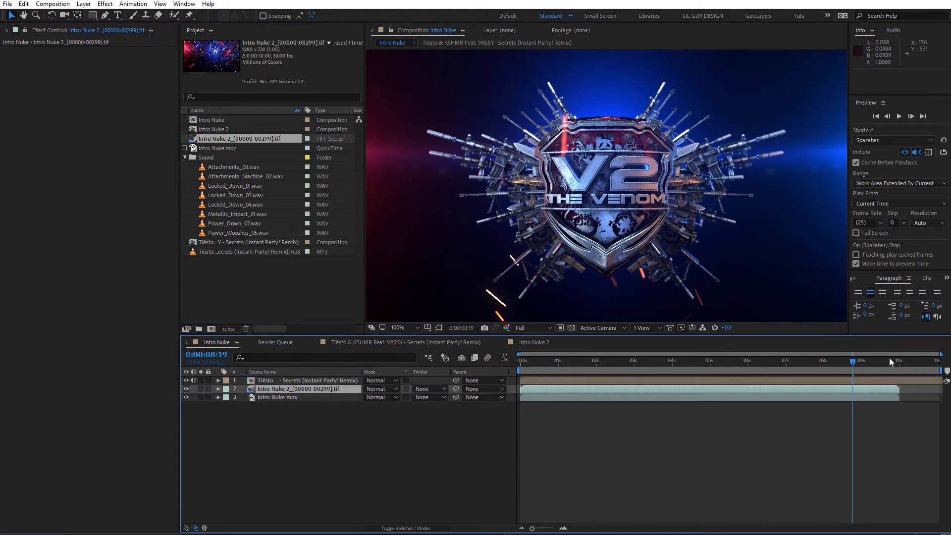
pyautogui.moveTo(890, 361); pyautogui.dragTo(740, 362)
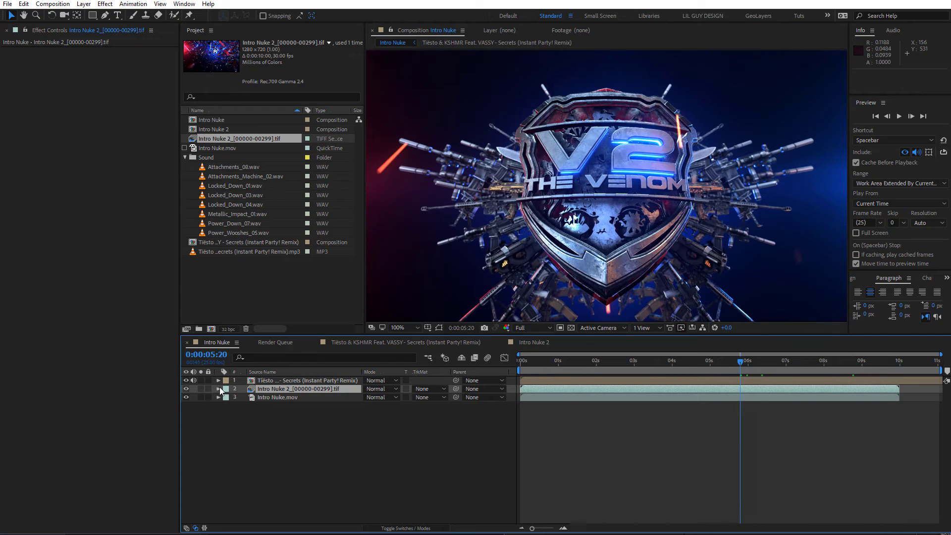
pyautogui.click(186, 389)
pyautogui.click(569, 361)
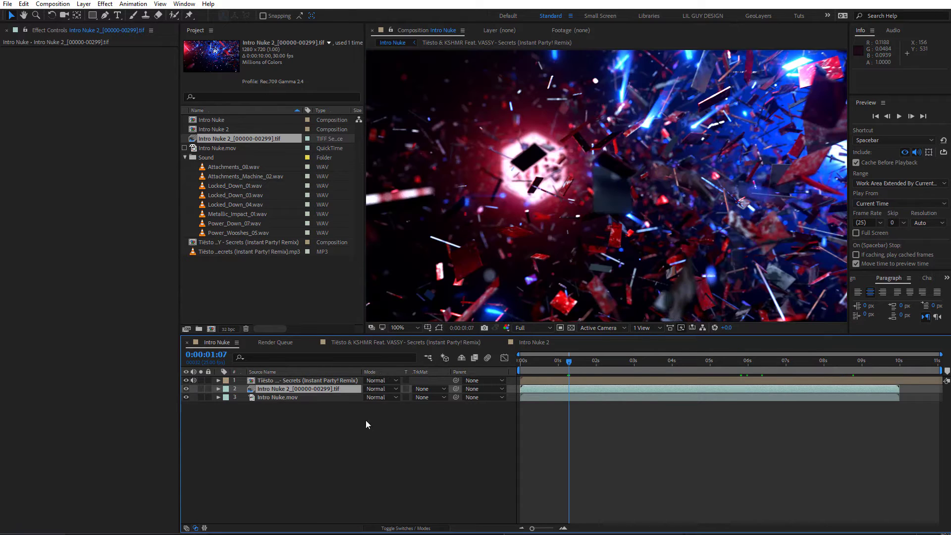
pyautogui.click(186, 397)
pyautogui.click(545, 362)
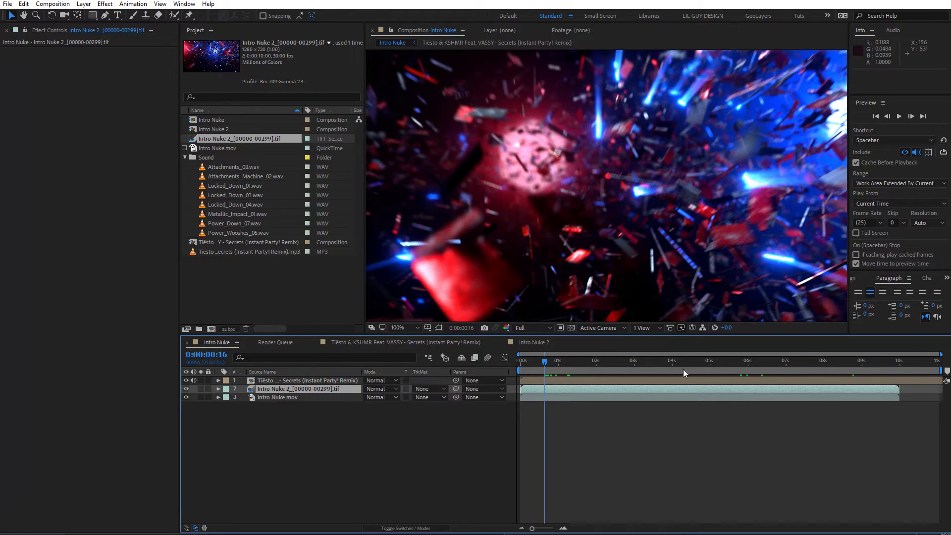
pyautogui.click(730, 361)
pyautogui.click(186, 388)
pyautogui.click(186, 389)
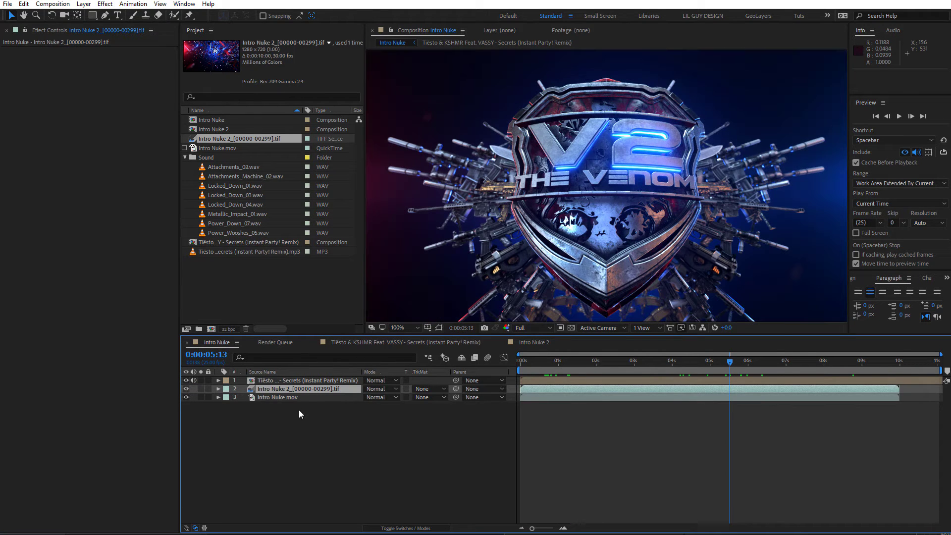
# - Pre-compose the Intro Nuke.mov layer as Intro Nuke, leaving all attributes in the current composition
pyautogui.rightClick(305, 399)
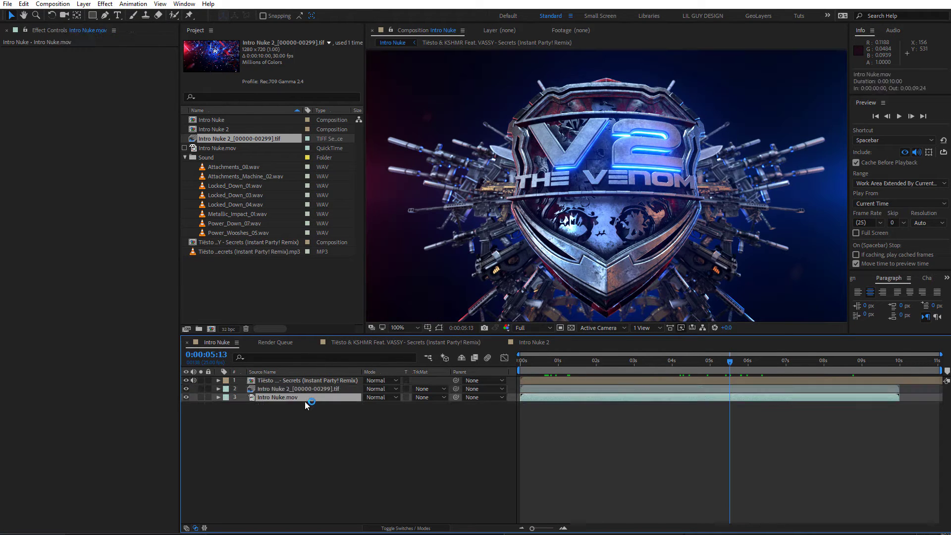
pyautogui.click(279, 397)
pyautogui.hotkey('ctrl', 'shift', 'c')
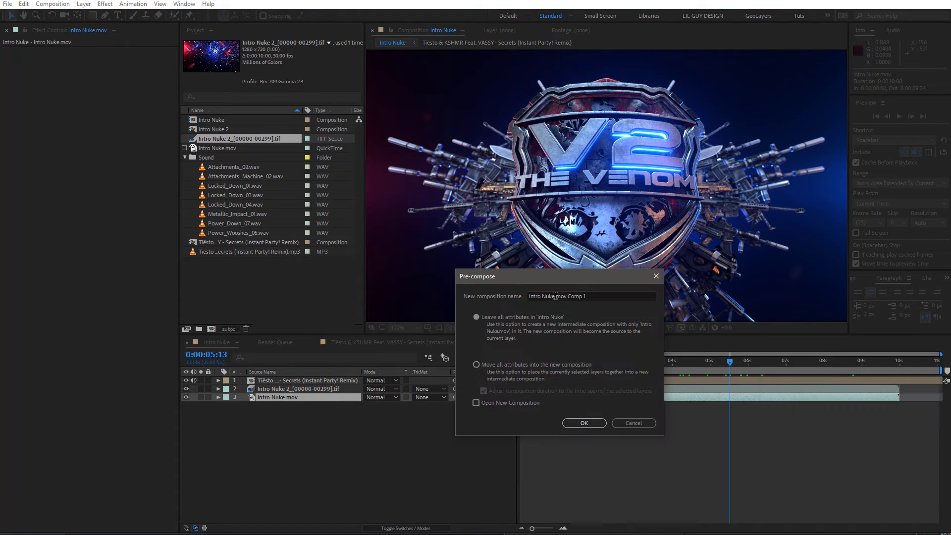
pyautogui.click(556, 296)
pyautogui.hotkey('shift', 'End')
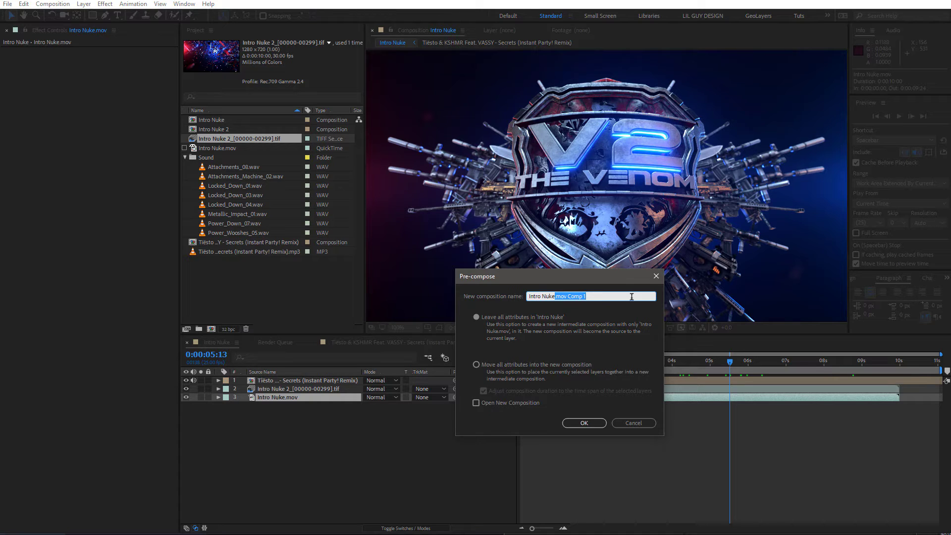
pyautogui.press('BackSpace')
pyautogui.press('Return')
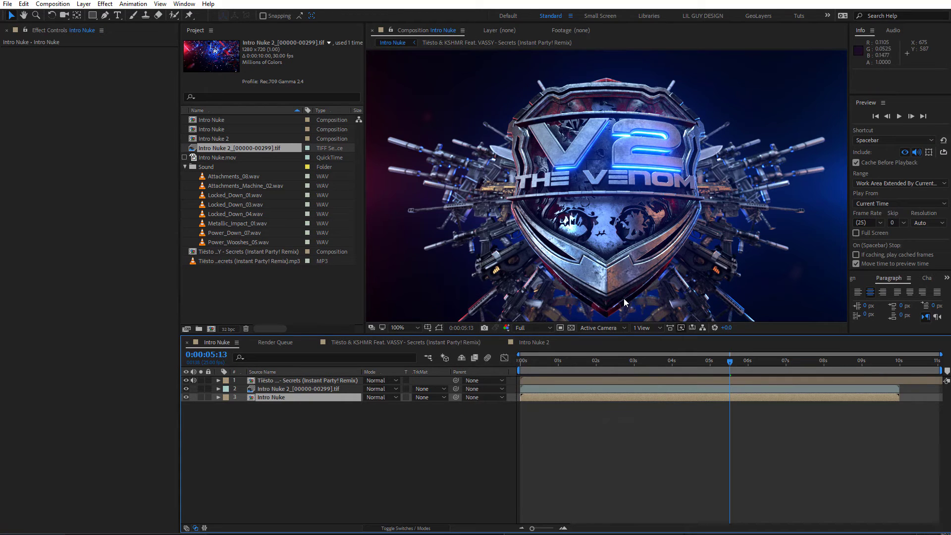
# - Delete the TIFF sequence layer from the main composition and add the sequence below Intro Nuke.mov inside the nested Intro Nuke composition
pyautogui.click(292, 390)
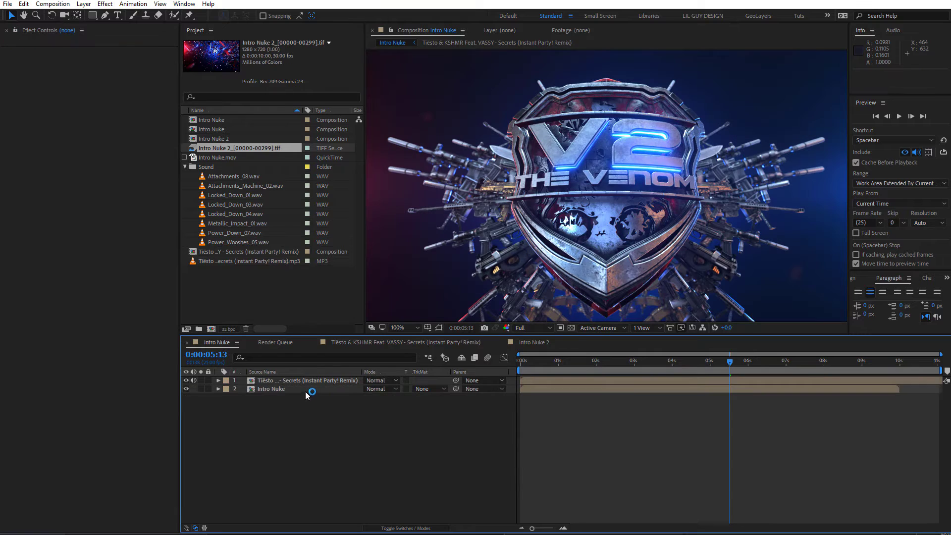
pyautogui.doubleClick(307, 397)
pyautogui.moveTo(229, 146); pyautogui.dragTo(302, 454)
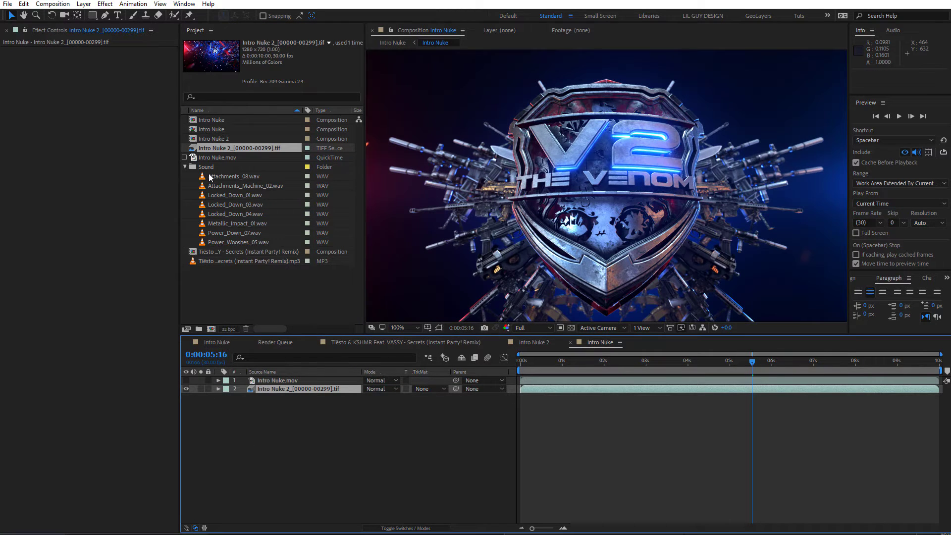
# - Remove the proxy from Intro Nuke.mov and select the nested Intro Nuke layer in the main composition
pyautogui.click(213, 158)
pyautogui.rightClick(212, 157)
pyautogui.moveTo(266, 222)
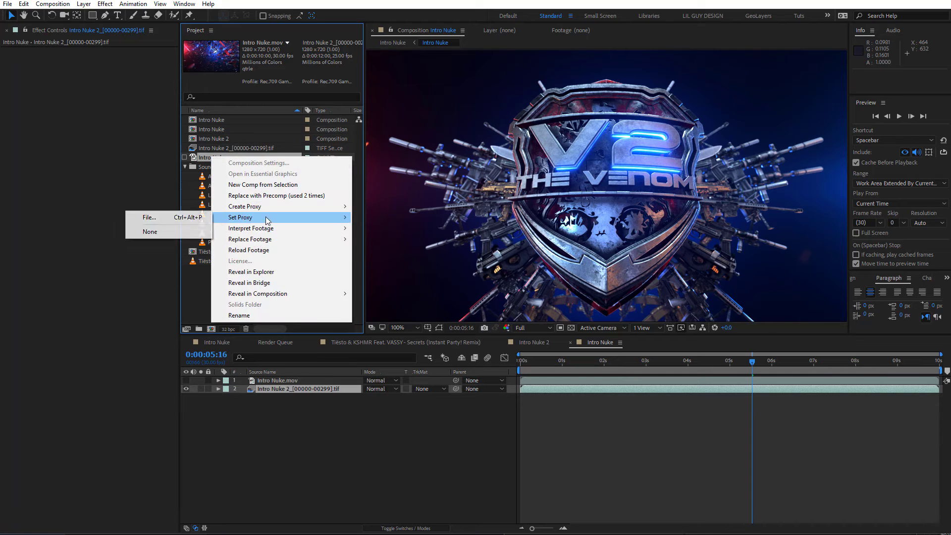
pyautogui.click(149, 229)
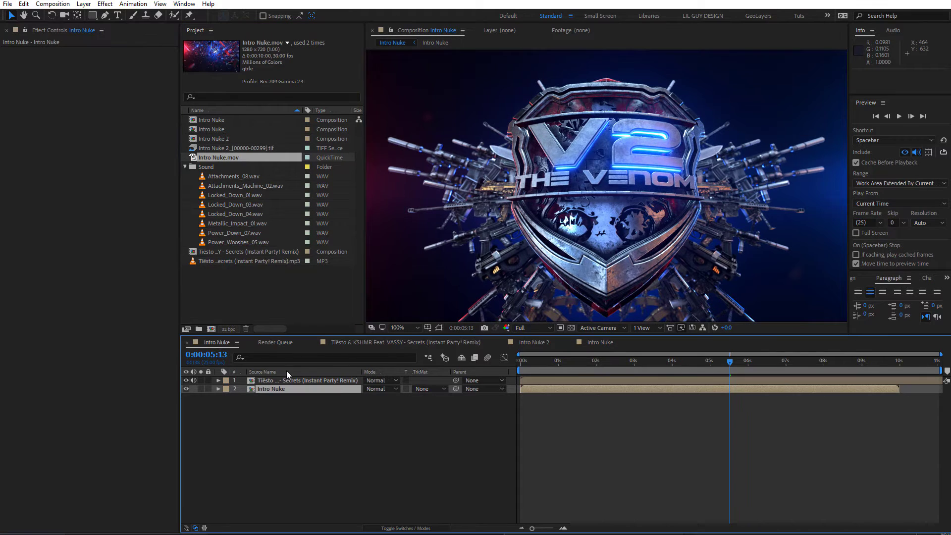
pyautogui.click(274, 388)
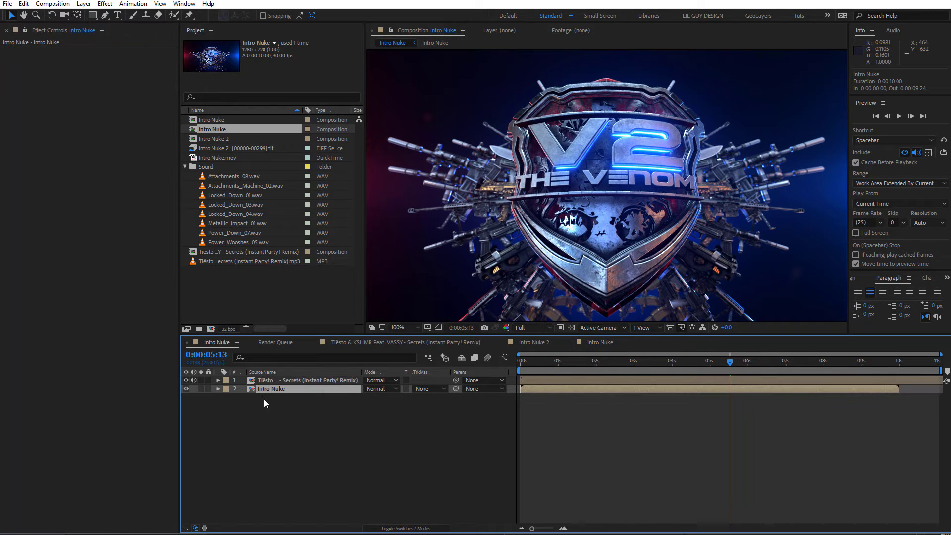
# - In the nested Intro Nuke composition, keep Intro Nuke.mov visible and the TIFF sequence hidden, check another frame, and return to the main composition
pyautogui.hotkey('shift', '.')
pyautogui.click(543, 371)
pyautogui.hotkey('shift', ',')
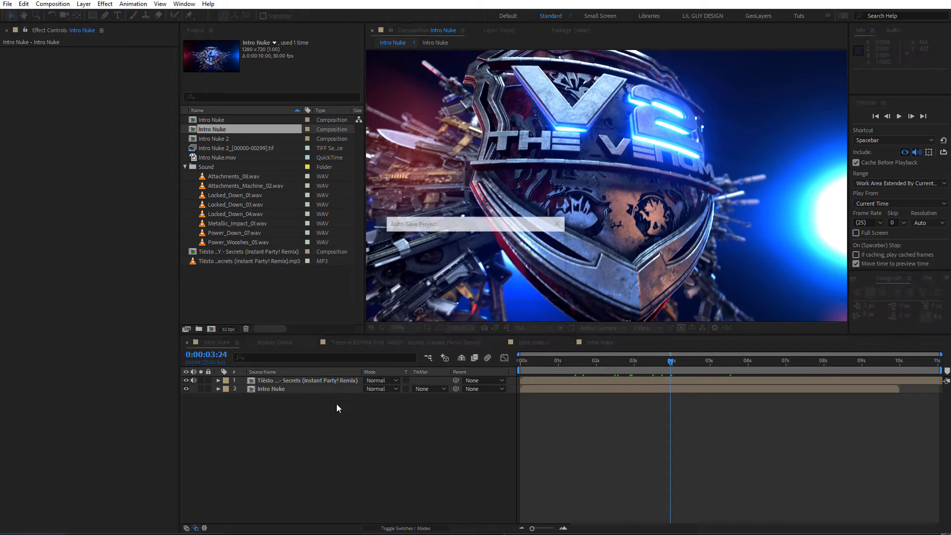
pyautogui.click(297, 389)
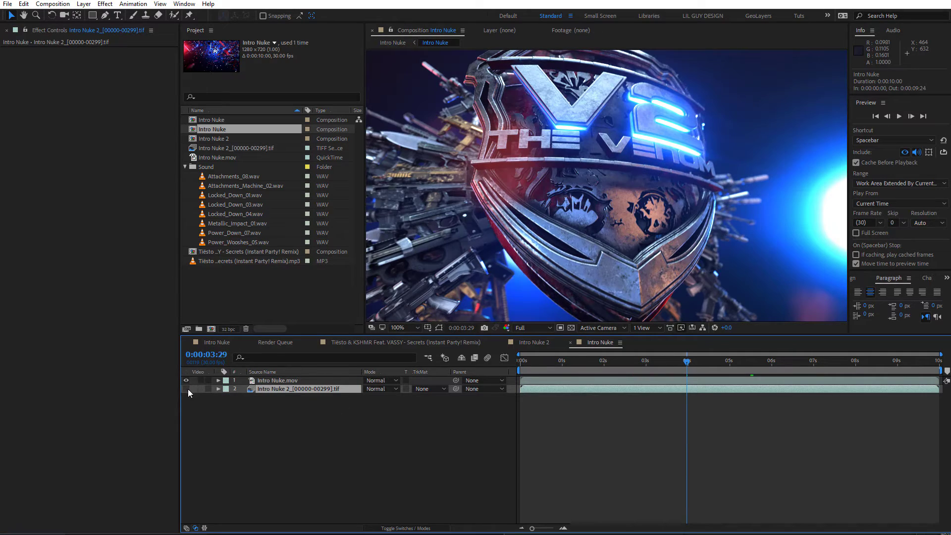
pyautogui.click(187, 380)
pyautogui.click(186, 388)
pyautogui.click(566, 370)
pyautogui.click(722, 364)
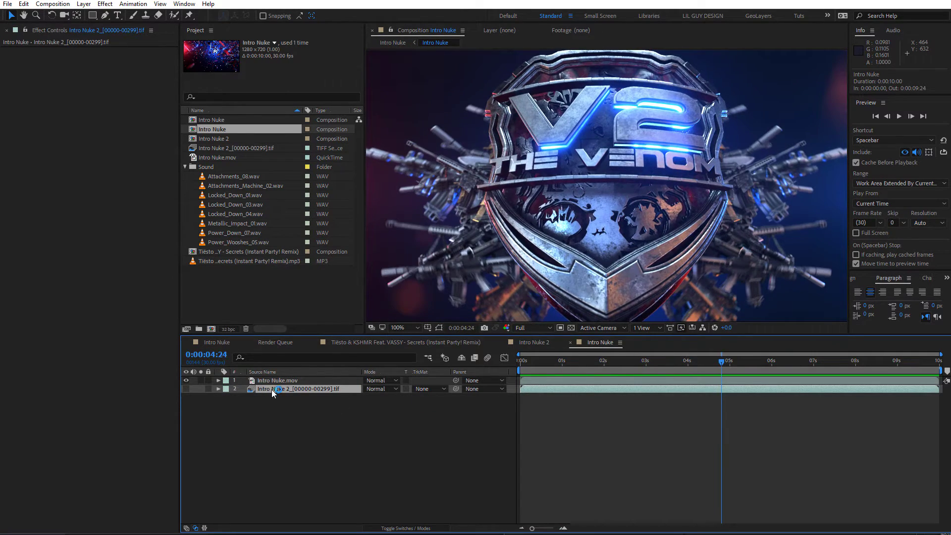
pyautogui.click(213, 343)
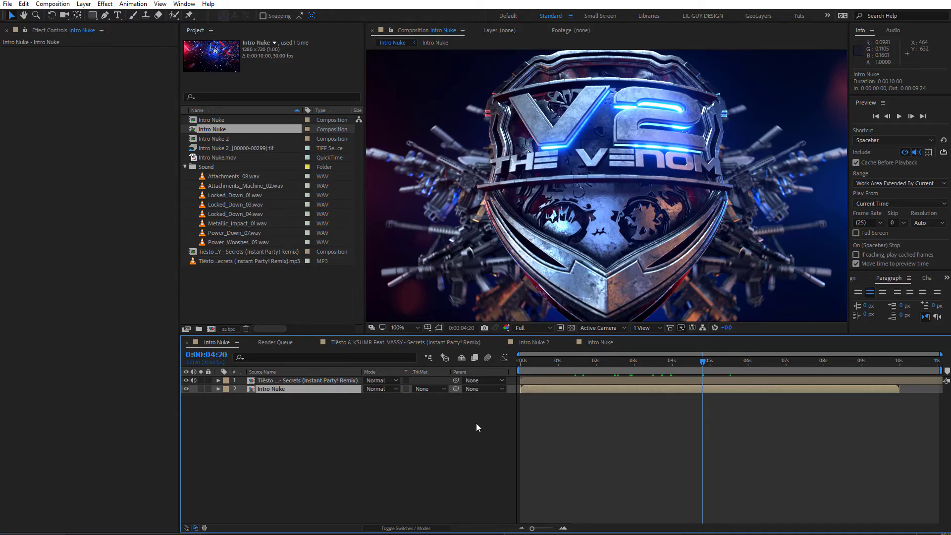
# - Play the main Intro Nuke composition from the current frame and again from its start
pyautogui.press('space')
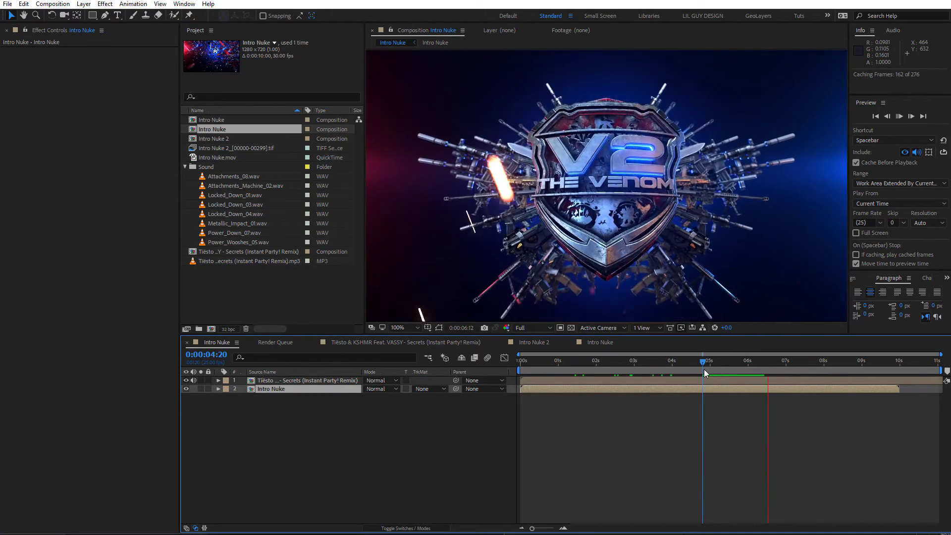
pyautogui.moveTo(703, 369); pyautogui.dragTo(519, 396)
pyautogui.press('space')
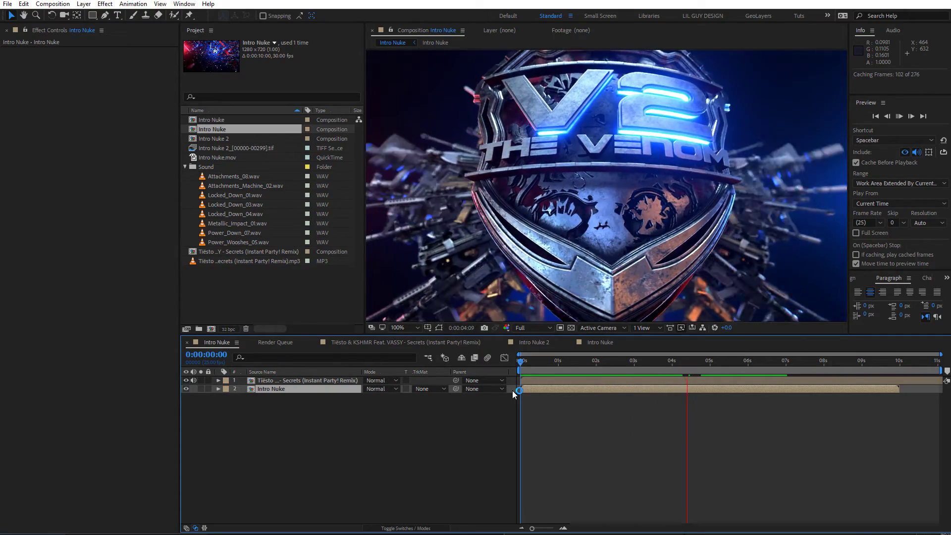
pyautogui.click(569, 358)
# - Reveal the Audio Levels of the Tiësto music layer and preview the composition with sound from the first frame
pyautogui.click(297, 380)
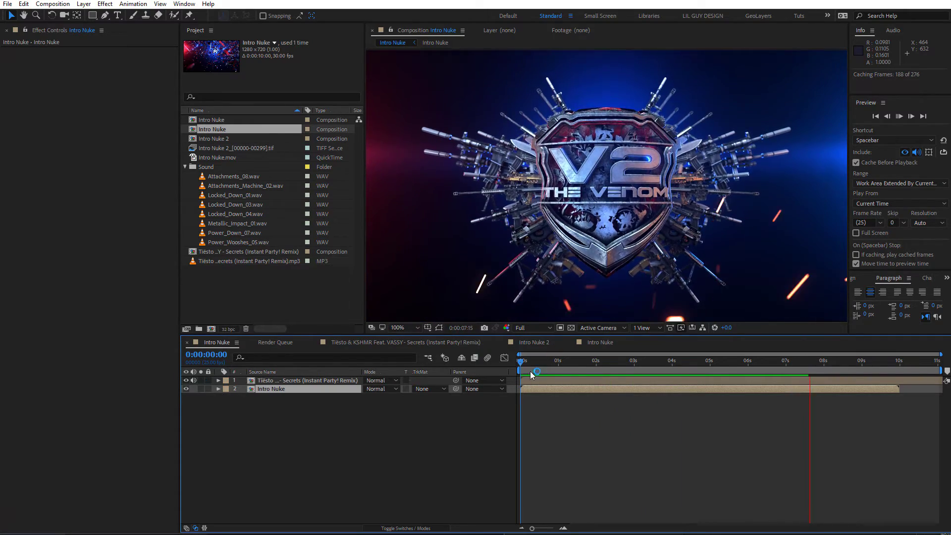
pyautogui.press('l')
pyautogui.click(877, 162)
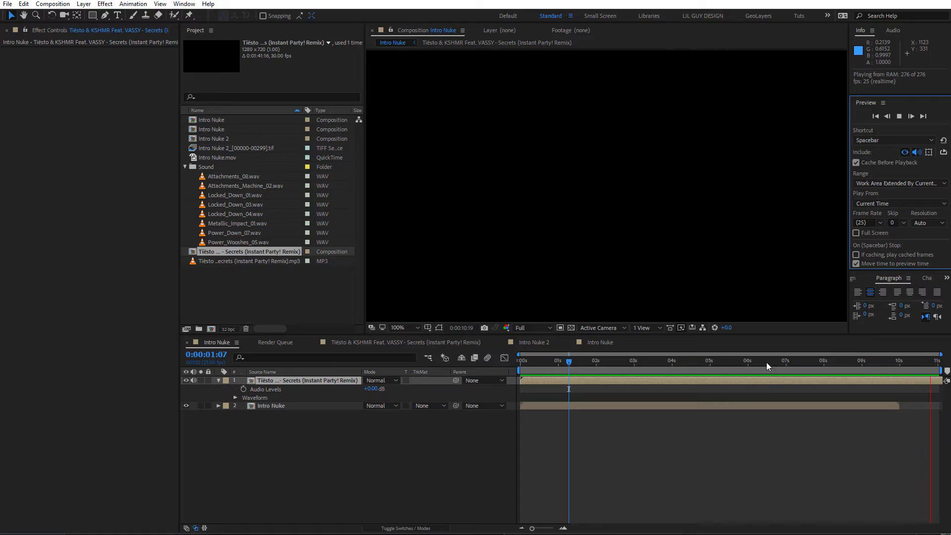
pyautogui.click(766, 360)
pyautogui.moveTo(544, 358)
pyautogui.mouseDown()
pyautogui.moveTo(509, 370)
pyautogui.moveTo(730, 373)
pyautogui.moveTo(540, 372)
pyautogui.mouseUp()
pyautogui.click(765, 362)
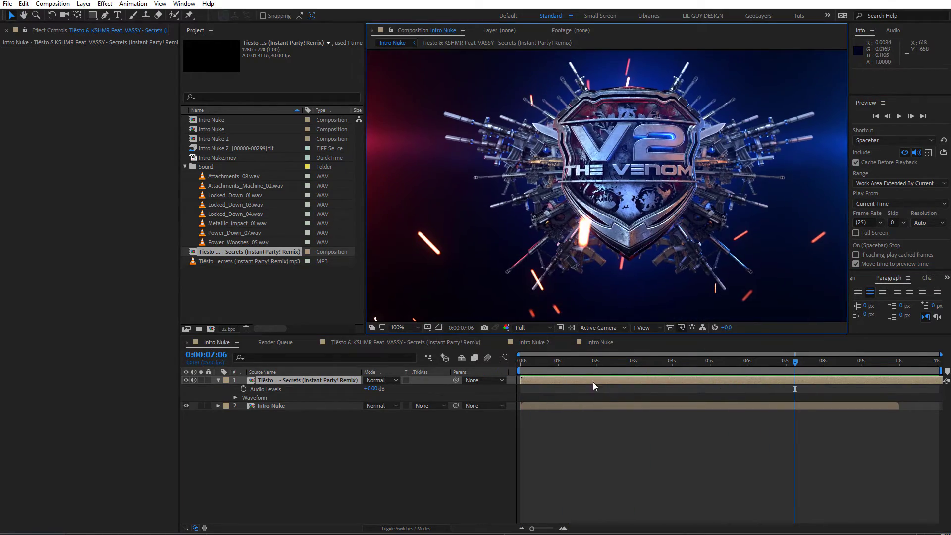
pyautogui.press('Home')
pyautogui.click(900, 116)
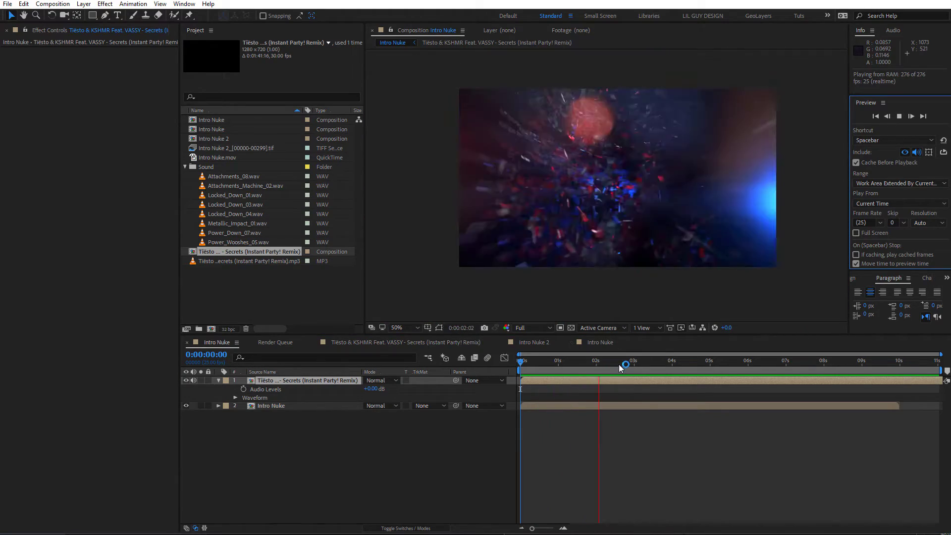
pyautogui.press('space')
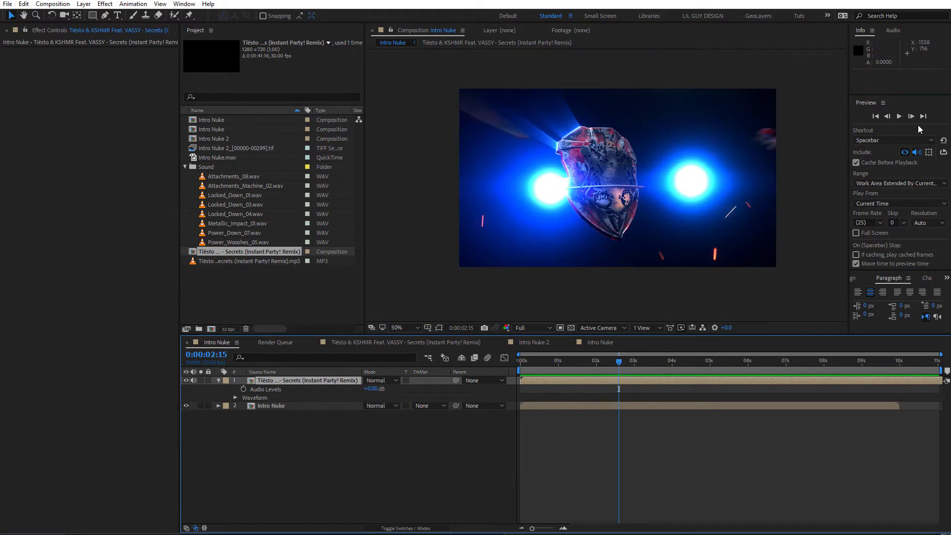
# - Turn off Cache Before Playback and test the playback from several points, finishing at 0:00:03:21
pyautogui.click(877, 163)
pyautogui.click(794, 372)
pyautogui.press('space')
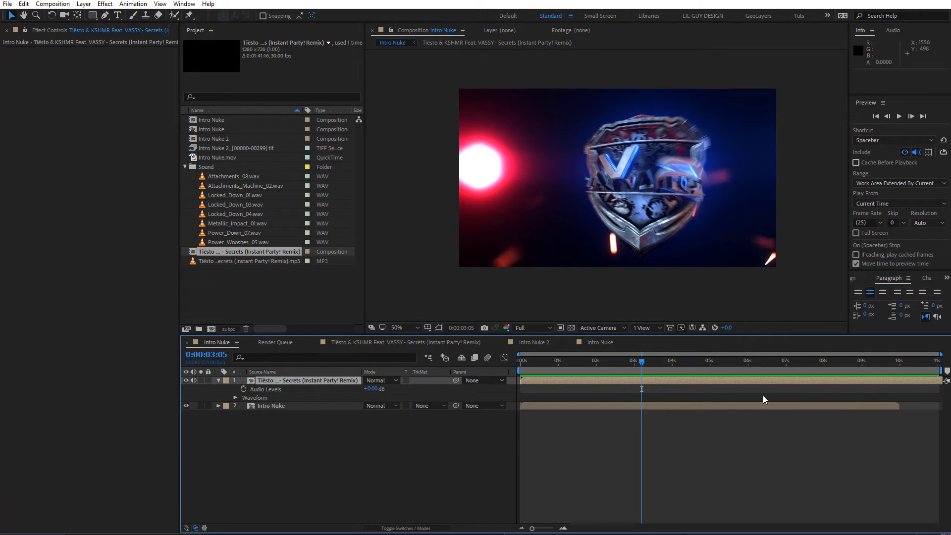
pyautogui.click(749, 364)
pyautogui.click(899, 116)
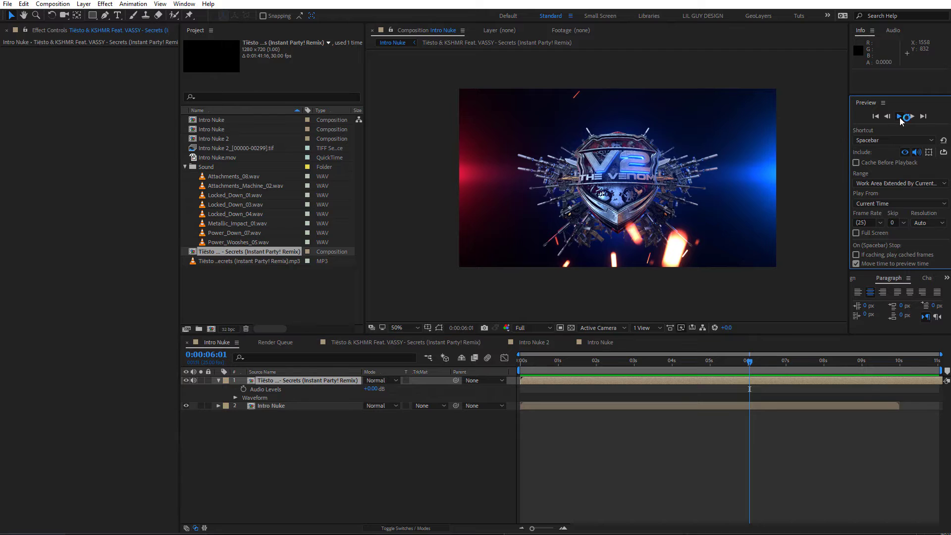
pyautogui.moveTo(709, 361); pyautogui.dragTo(666, 361)
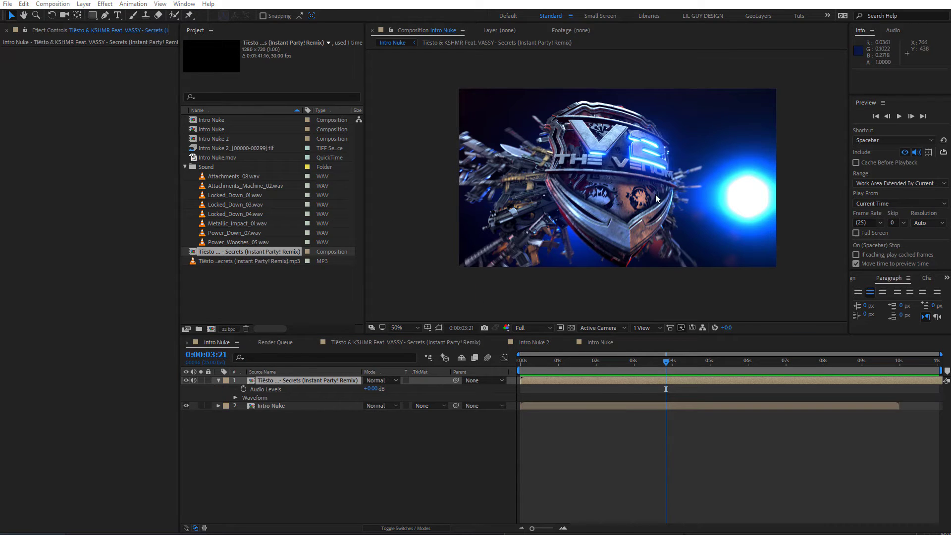
# - Hide and mute the Tiësto music layer and preview the opening second of the animation without it
pyautogui.click(186, 380)
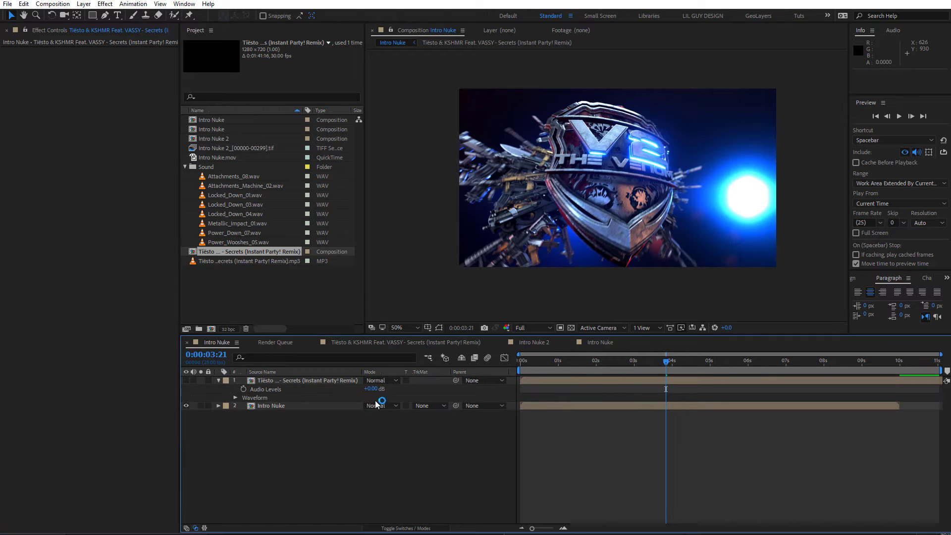
pyautogui.press('Home')
pyautogui.press('space')
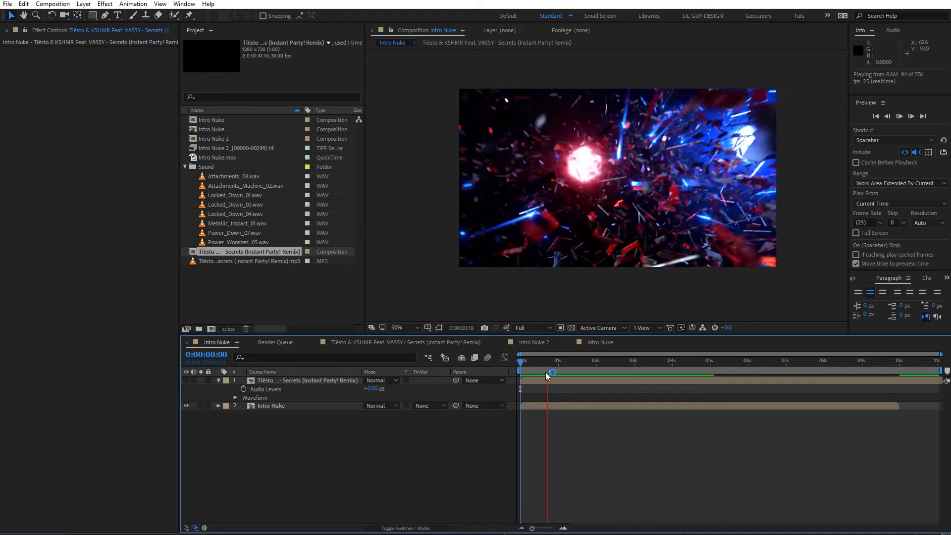
pyautogui.click(558, 365)
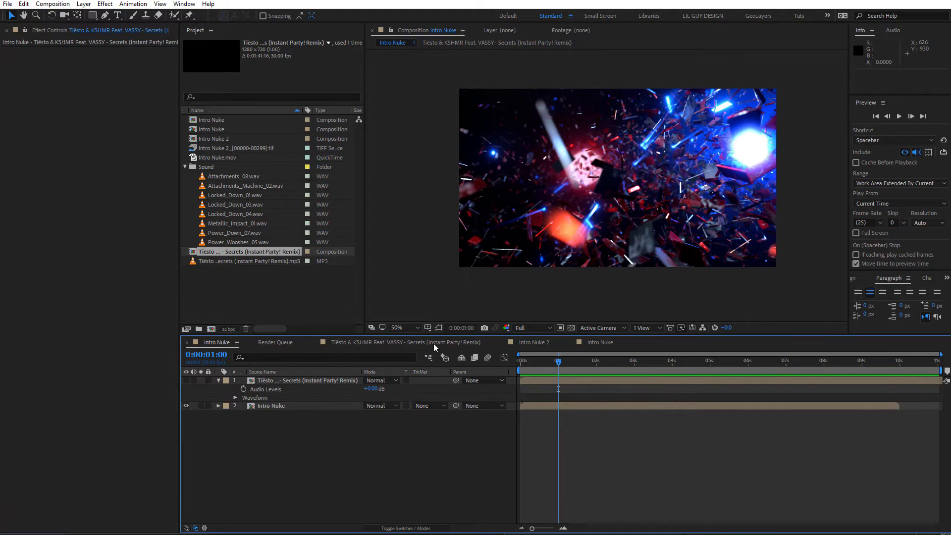
# - Fit the composition in the viewer and play the opening debris shot repeatedly from the first frame
pyautogui.click(407, 329)
pyautogui.click(428, 341)
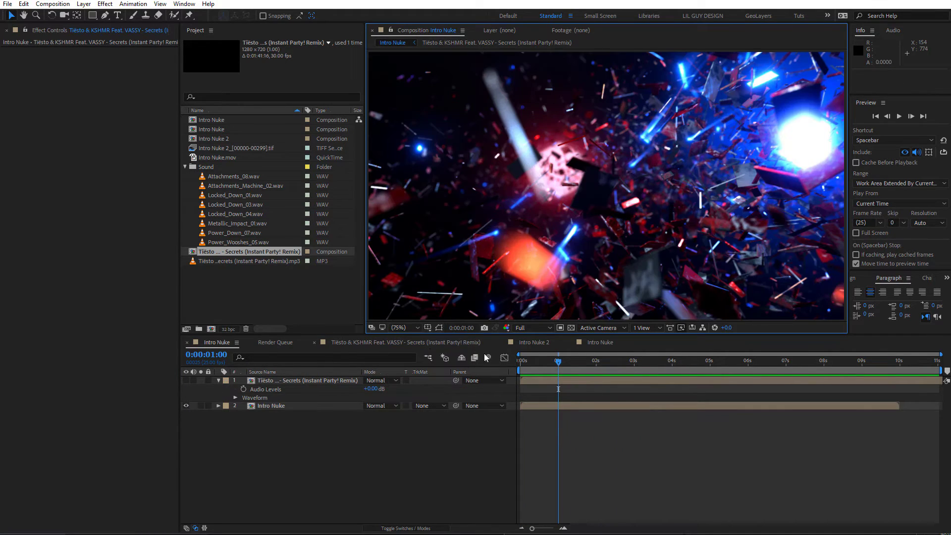
pyautogui.press('Home')
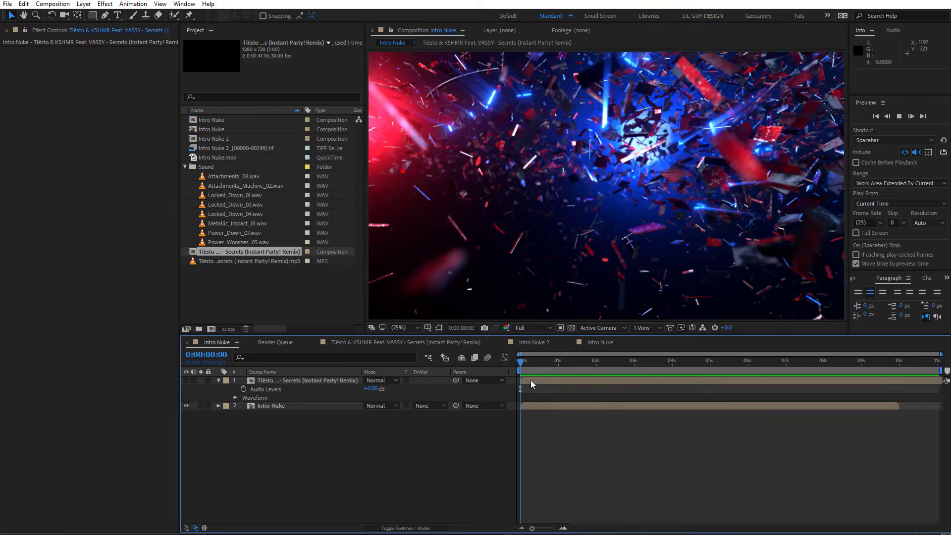
pyautogui.press('space')
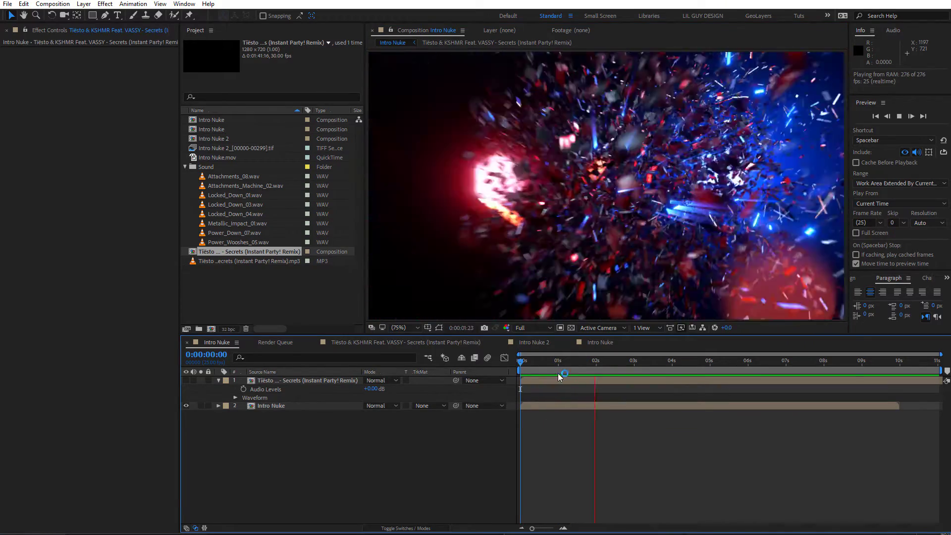
pyautogui.click(598, 365)
pyautogui.moveTo(599, 366); pyautogui.dragTo(581, 387)
pyautogui.press('Home')
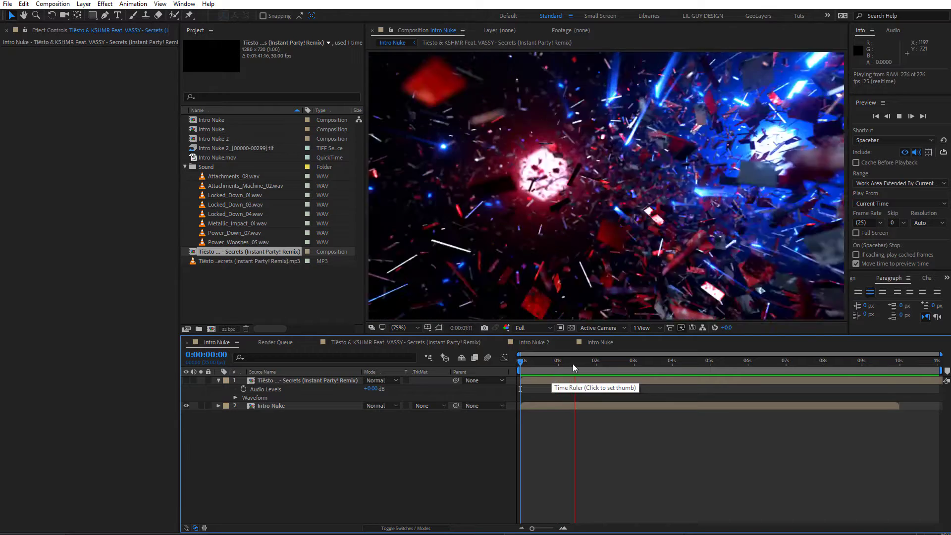
pyautogui.press('space')
pyautogui.press('Home')
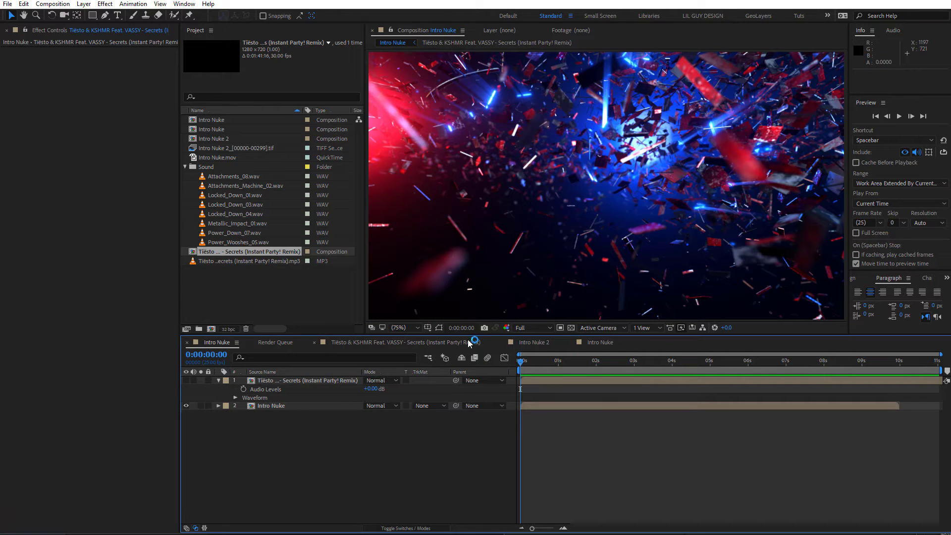
# - Audition Power_Down_07.wav from the Sound folder and add it between the music and Intro Nuke layers, starting at about 0:00:00:15
pyautogui.click(271, 177)
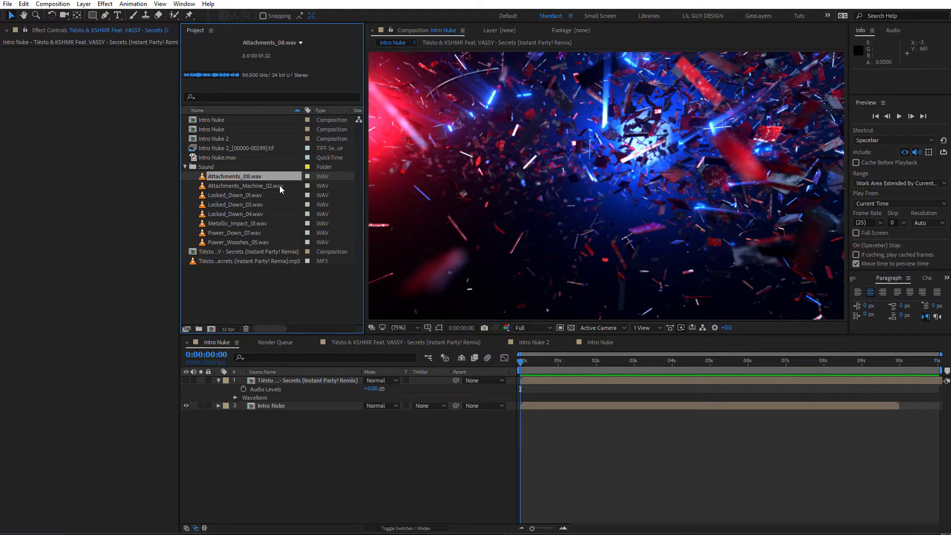
pyautogui.click(266, 232)
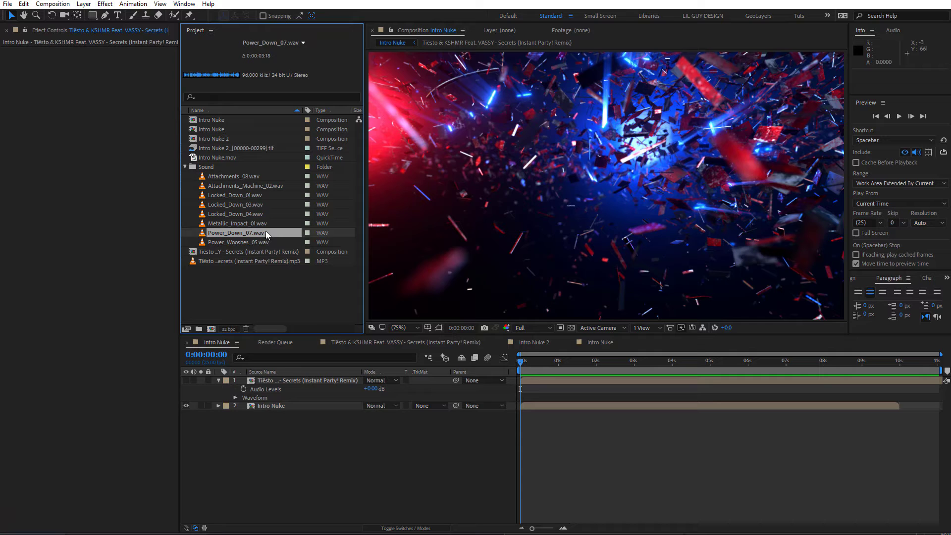
pyautogui.doubleClick(265, 232)
pyautogui.click(900, 117)
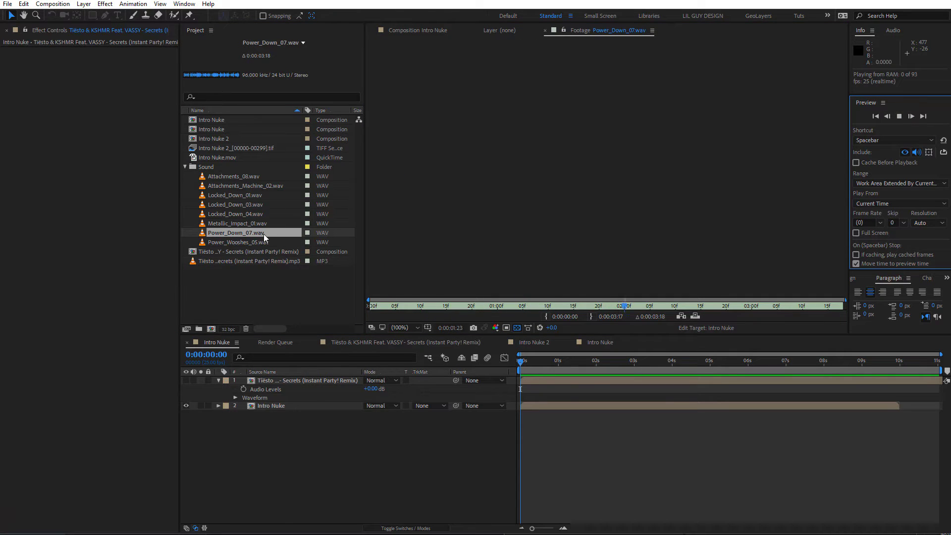
pyautogui.moveTo(264, 239); pyautogui.dragTo(543, 391)
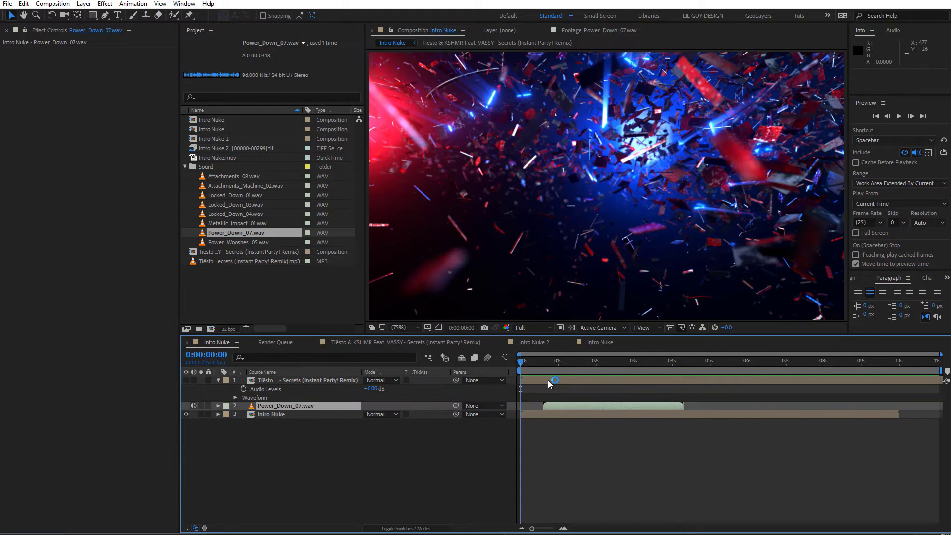
# - Preview Power_Down_07.wav against the opening of the animation and examine the frames up to 0:00:02:20
pyautogui.press('space')
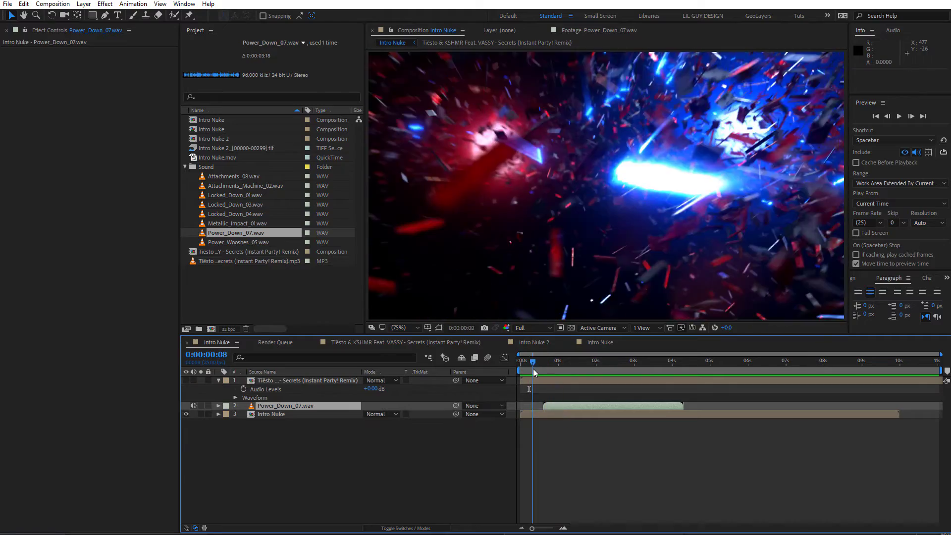
pyautogui.click(522, 360)
pyautogui.press('space')
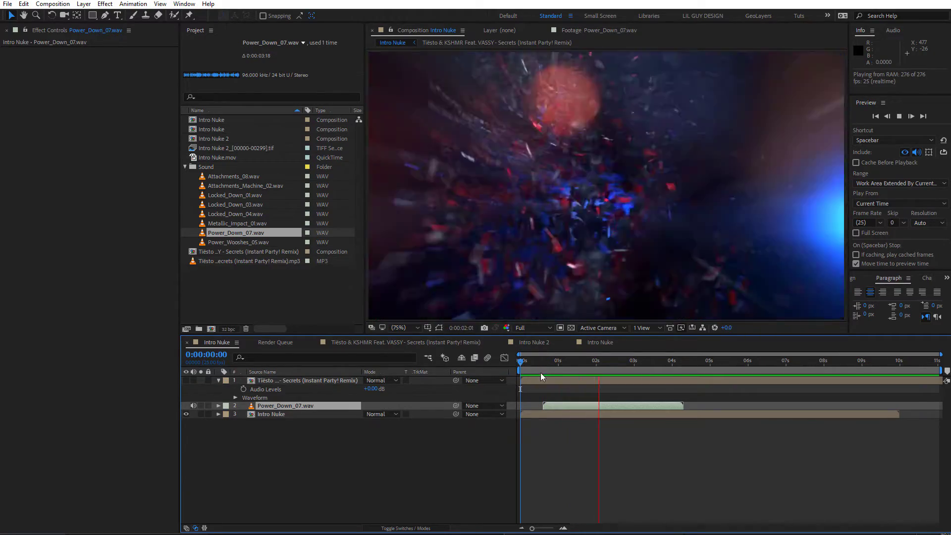
pyautogui.click(544, 363)
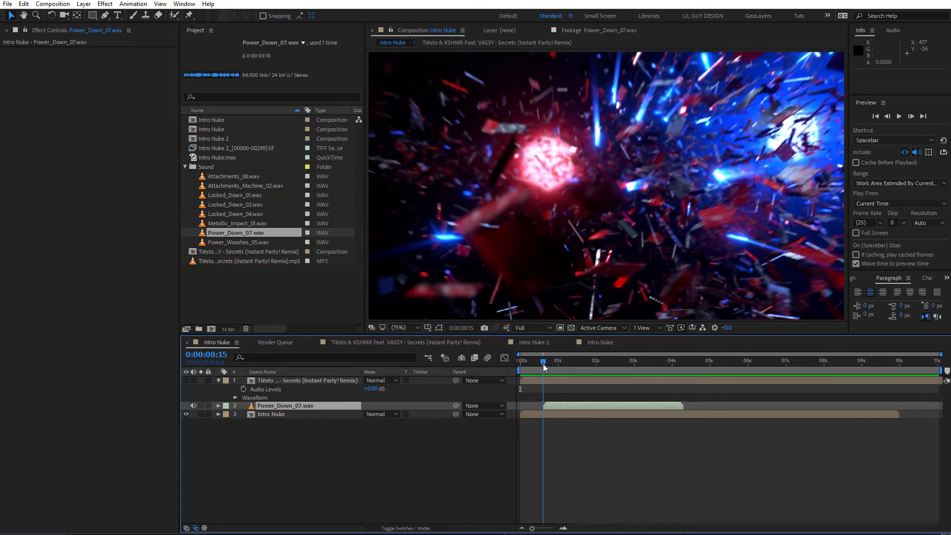
pyautogui.click(521, 361)
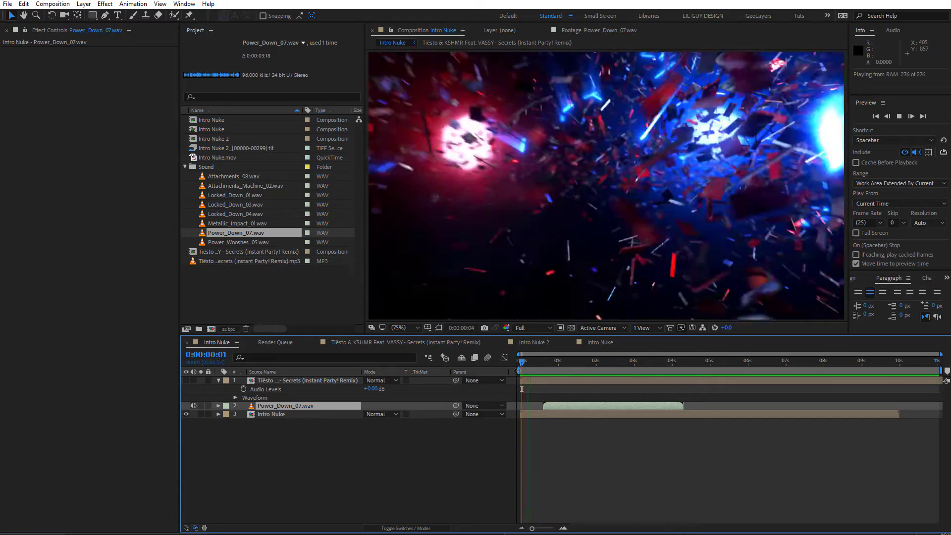
pyautogui.click(592, 366)
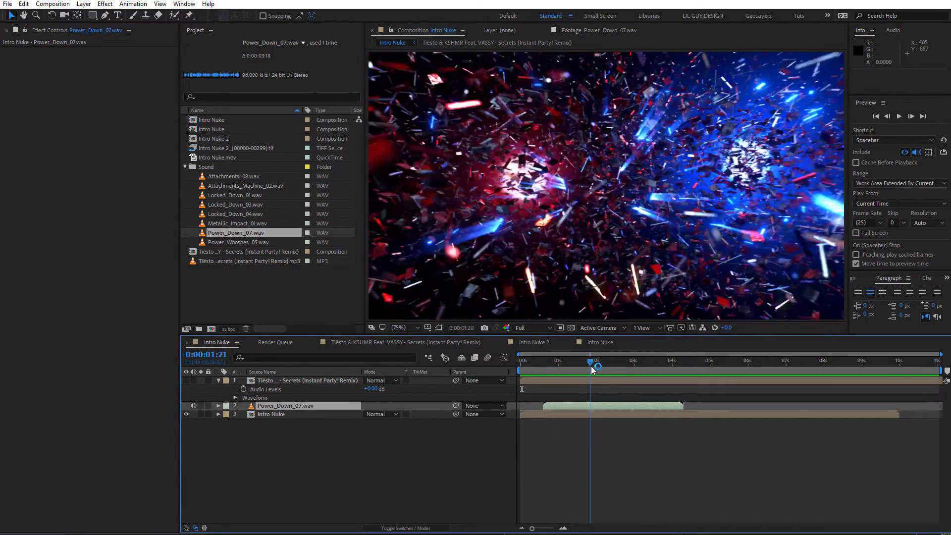
pyautogui.moveTo(593, 370); pyautogui.dragTo(596, 371)
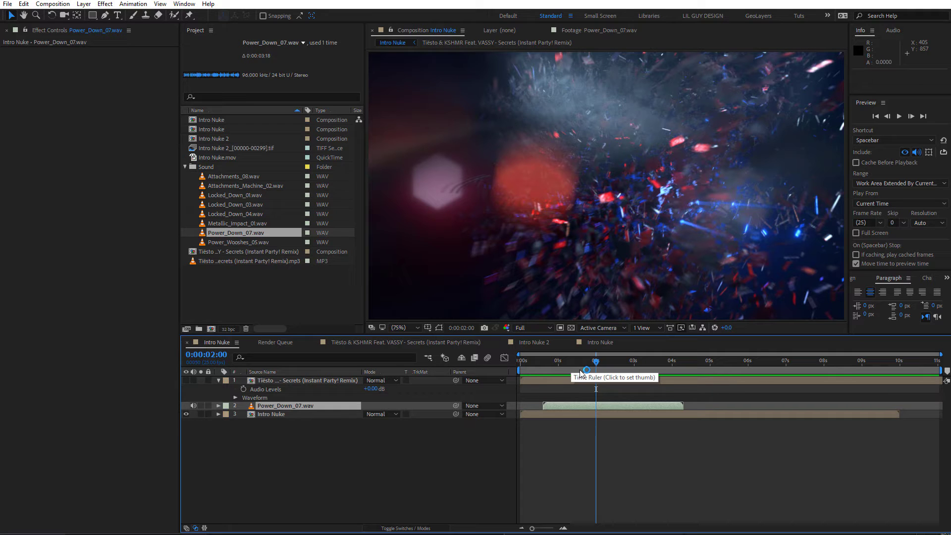
pyautogui.moveTo(597, 368); pyautogui.dragTo(627, 361)
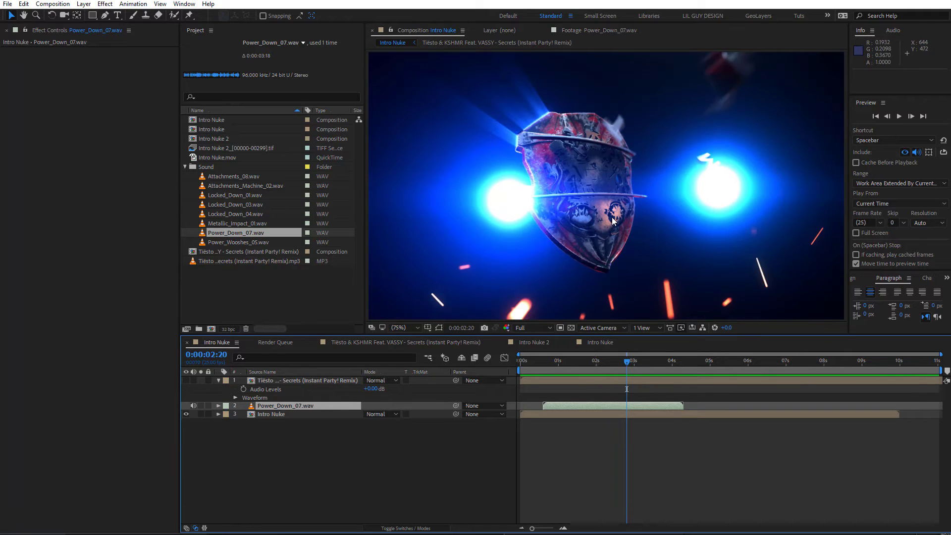
# - Switch the timeline's time display from timecode to frame numbers
pyautogui.moveTo(604, 281); pyautogui.dragTo(616, 273)
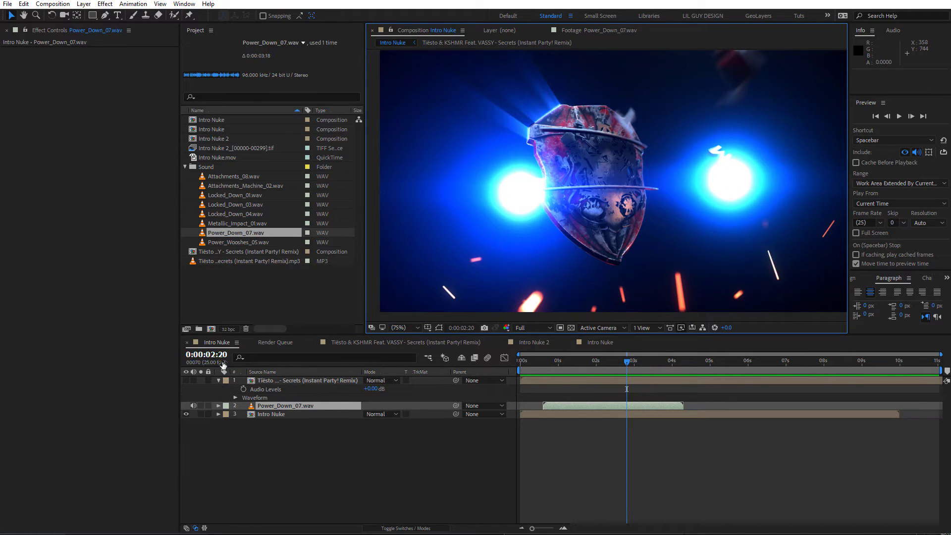
pyautogui.keyDown('ctrl'); pyautogui.click(211, 361); pyautogui.keyUp('ctrl')
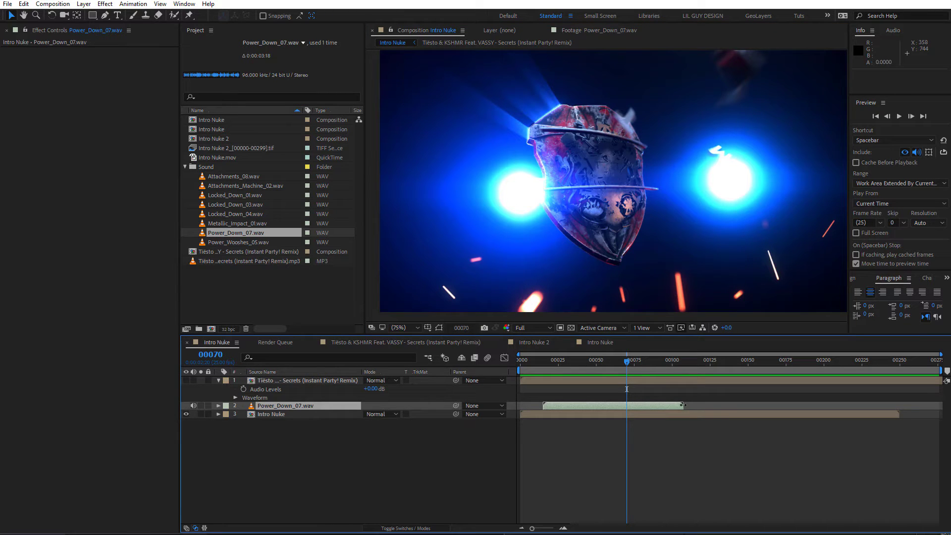
# - Trim the end of the Power_Down_07.wav layer to frame 70
pyautogui.moveTo(683, 405); pyautogui.dragTo(626, 405)
pyautogui.moveTo(625, 365)
pyautogui.mouseDown()
pyautogui.moveTo(637, 364)
pyautogui.moveTo(625, 367)
pyautogui.moveTo(628, 354)
pyautogui.mouseUp()
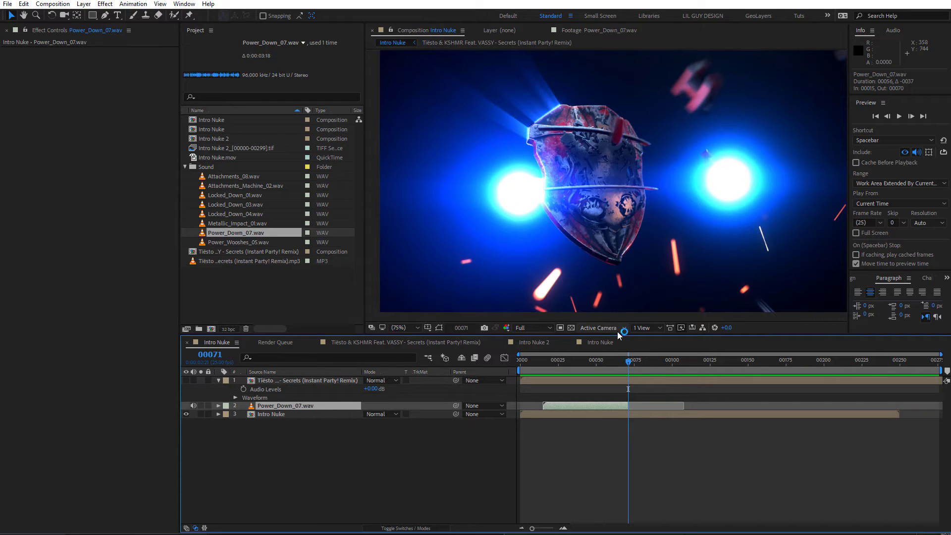
# - Try to fade out Power_Down_07.wav by keyframing its audio level to -44 dB at frame 71
pyautogui.press('l')
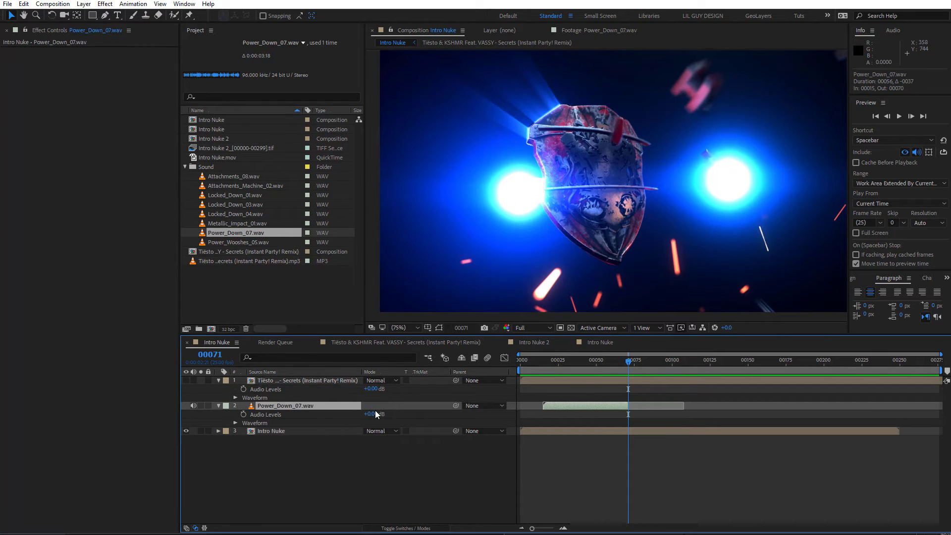
pyautogui.moveTo(377, 414); pyautogui.dragTo(362, 419)
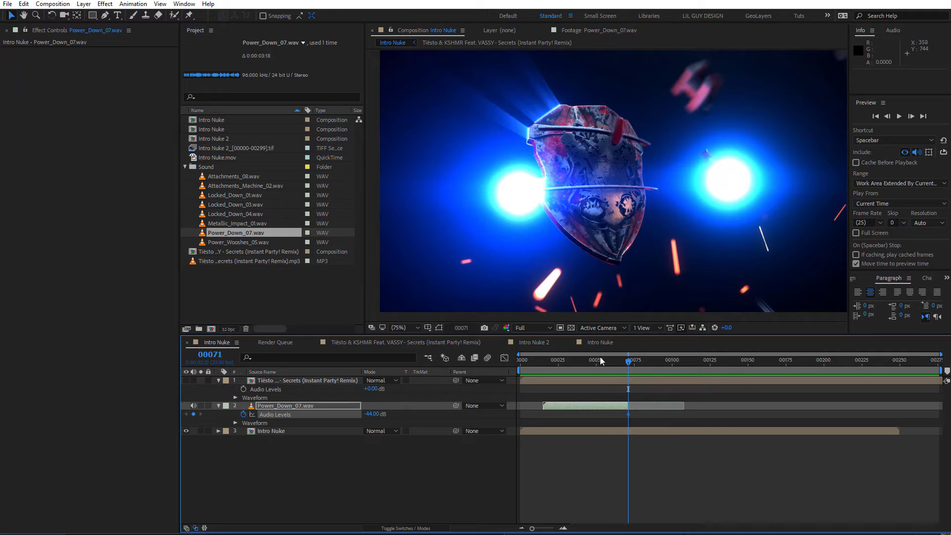
pyautogui.moveTo(600, 360); pyautogui.dragTo(589, 367)
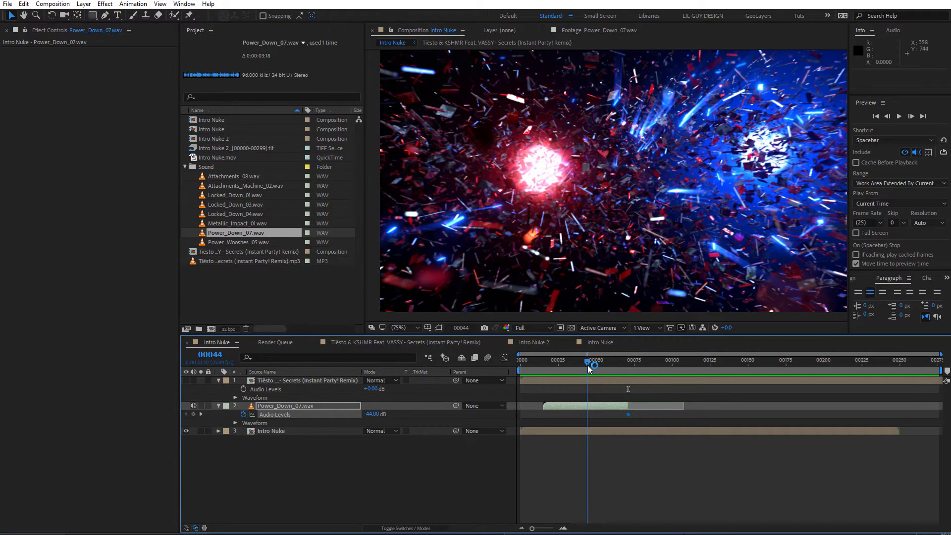
pyautogui.rightClick(270, 417)
pyautogui.click(307, 484)
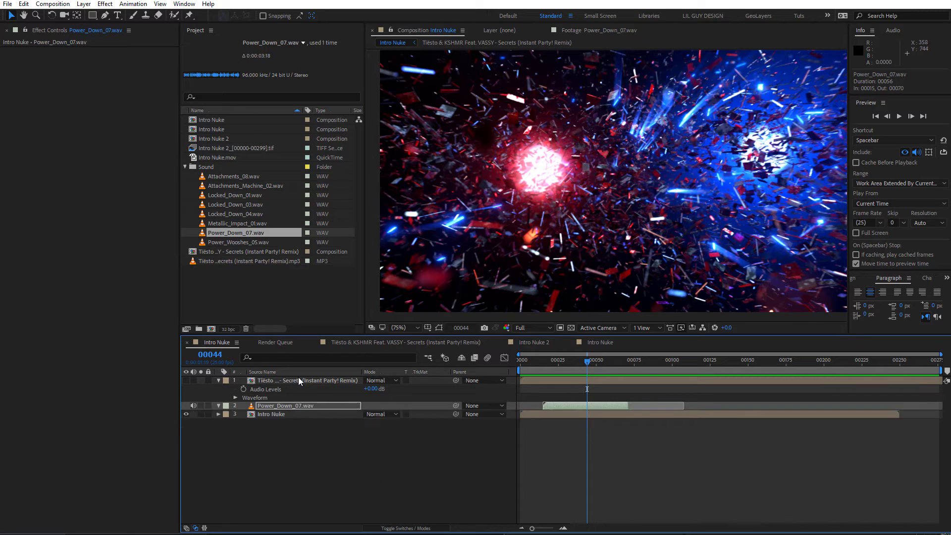
# - Display the Power_Down_07.wav waveform and replace its level keyframes with a fade from 0 dB at frame 43 to -52 dB at frame 72
pyautogui.press('l')
pyautogui.press('l')
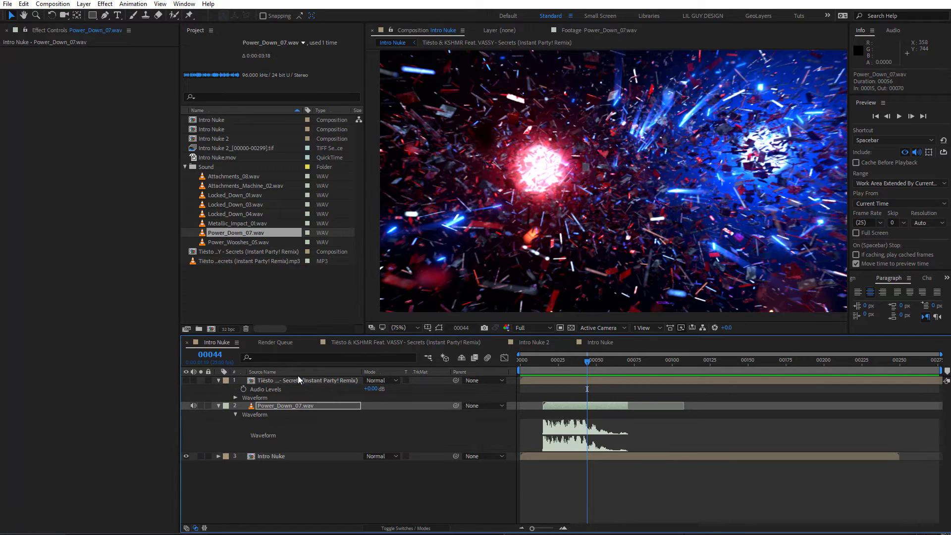
pyautogui.hotkey('shift', 'l')
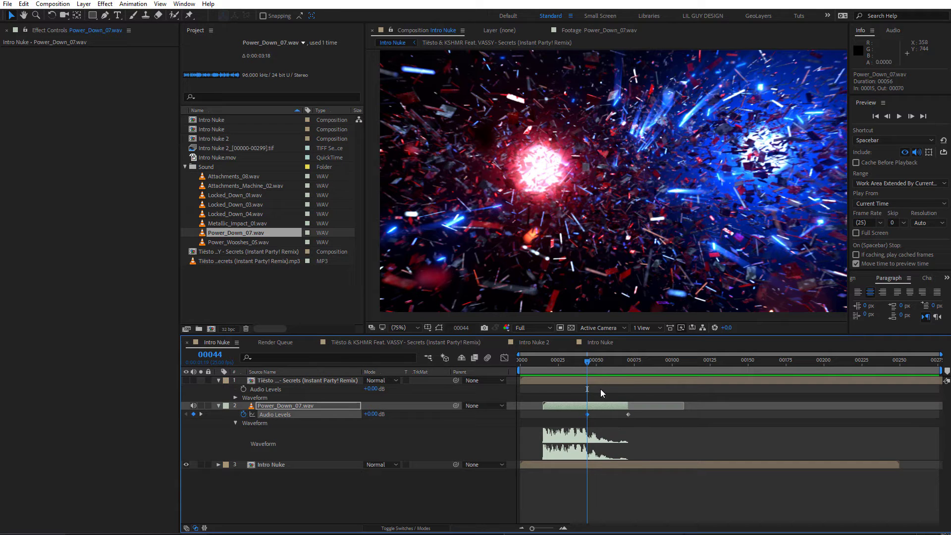
pyautogui.moveTo(588, 372)
pyautogui.mouseDown()
pyautogui.moveTo(634, 377)
pyautogui.moveTo(586, 373)
pyautogui.mouseUp()
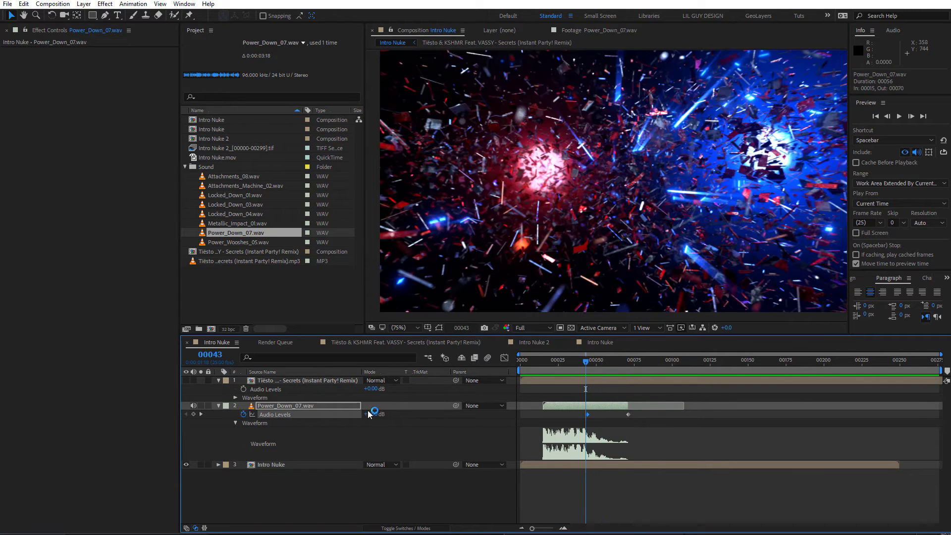
pyautogui.click(244, 414)
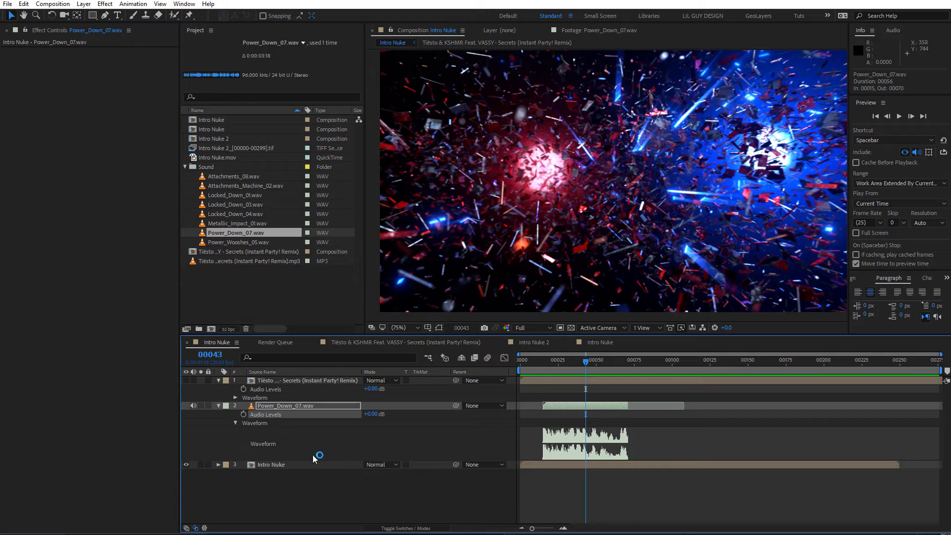
pyautogui.moveTo(586, 363); pyautogui.dragTo(630, 371)
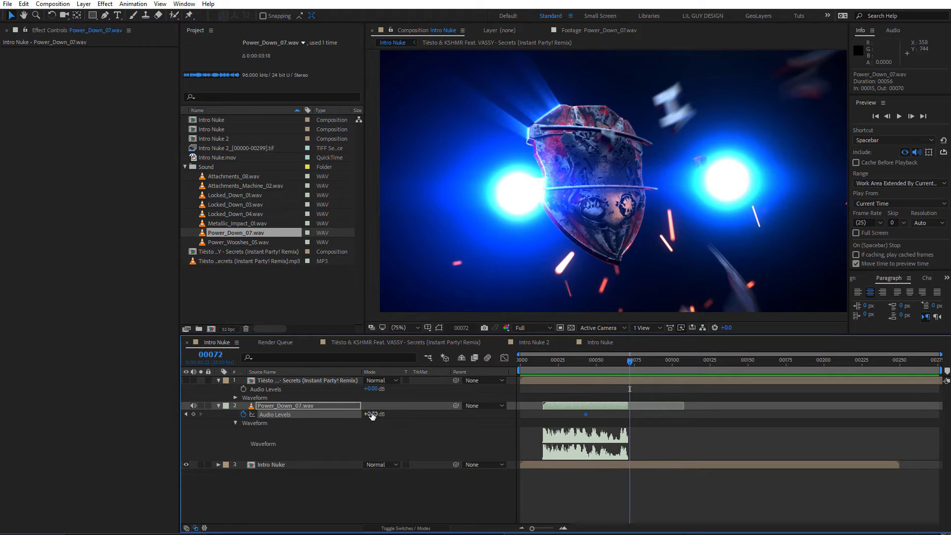
pyautogui.moveTo(372, 415); pyautogui.dragTo(356, 414)
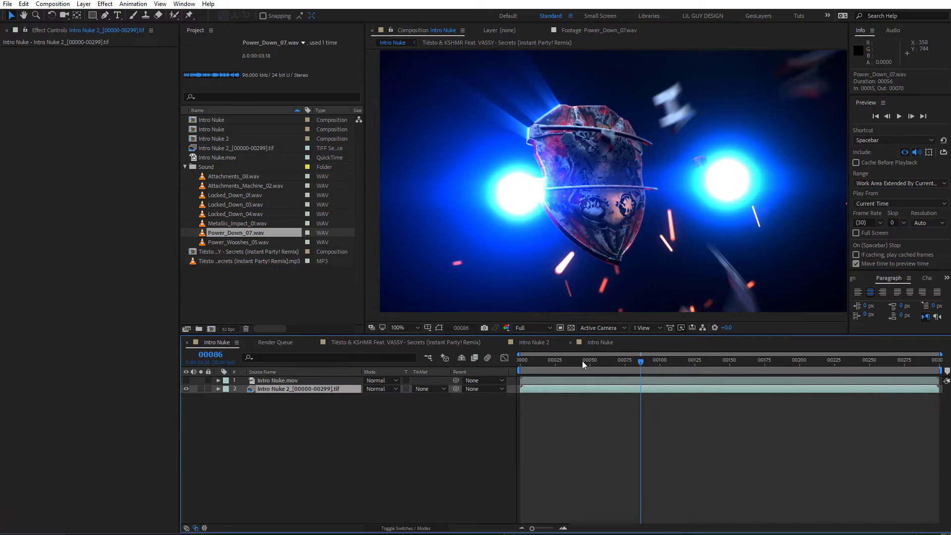
# - Return to the main Intro Nuke composition and close the timelines of the other open compositions
pyautogui.click(228, 347)
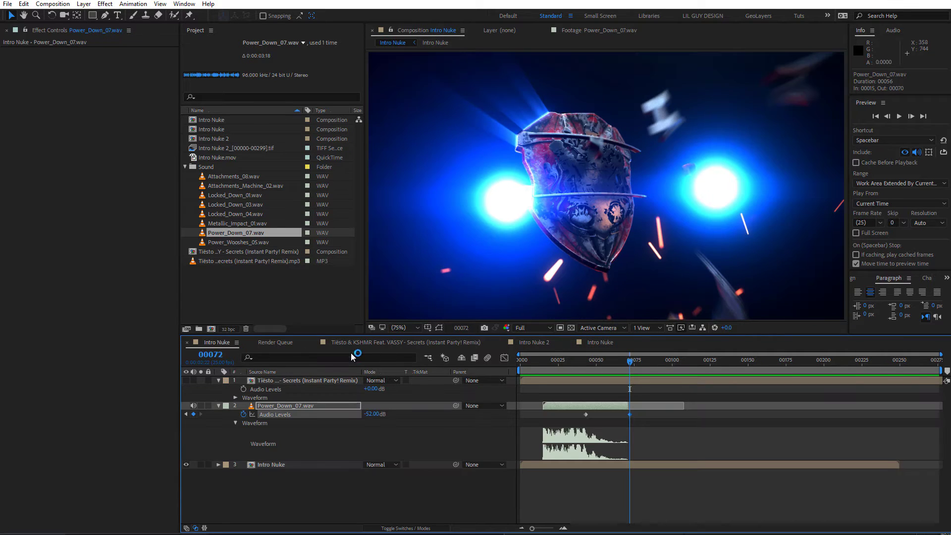
pyautogui.click(318, 343)
pyautogui.click(318, 344)
pyautogui.click(318, 344)
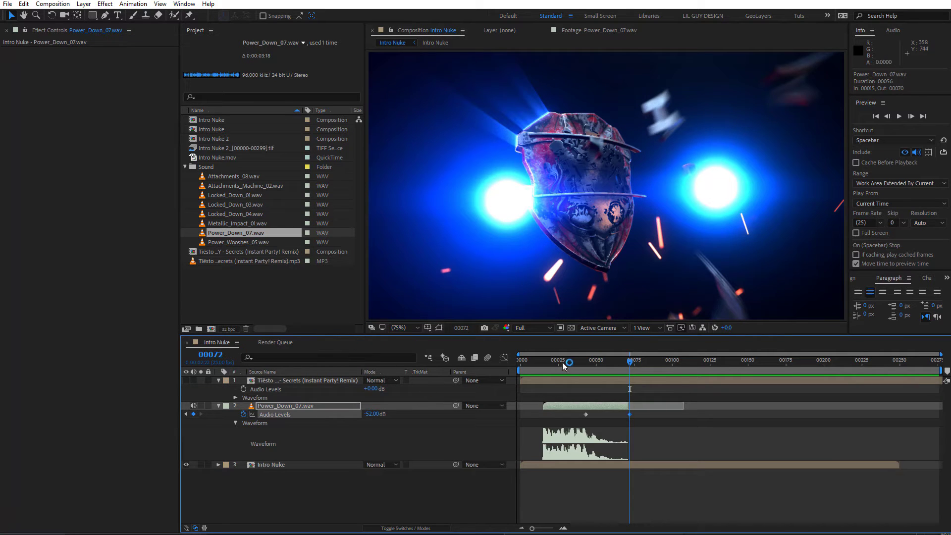
# - Preview the faded sound from the first frame and shift Power_Down_07.wav earlier to start at about frame 13
pyautogui.press('Home')
pyautogui.click(899, 117)
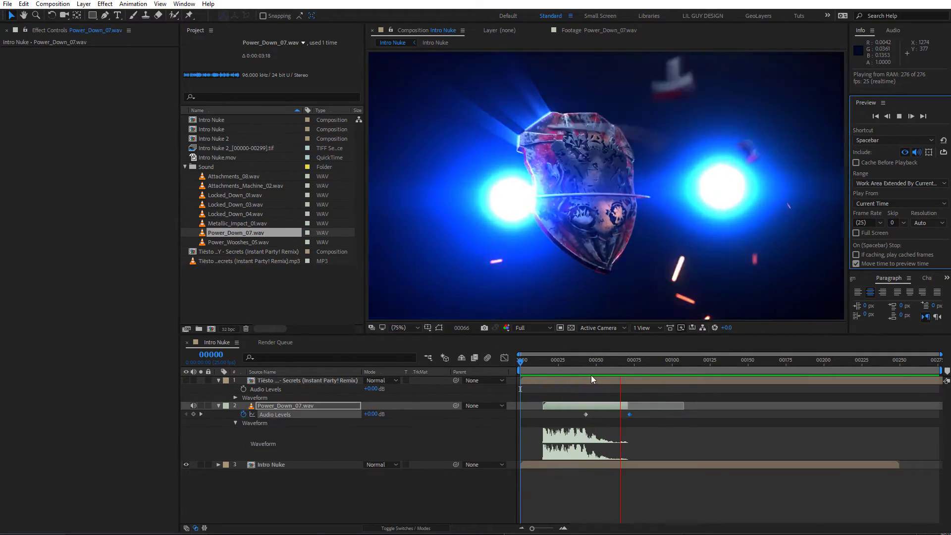
pyautogui.click(899, 117)
pyautogui.click(899, 116)
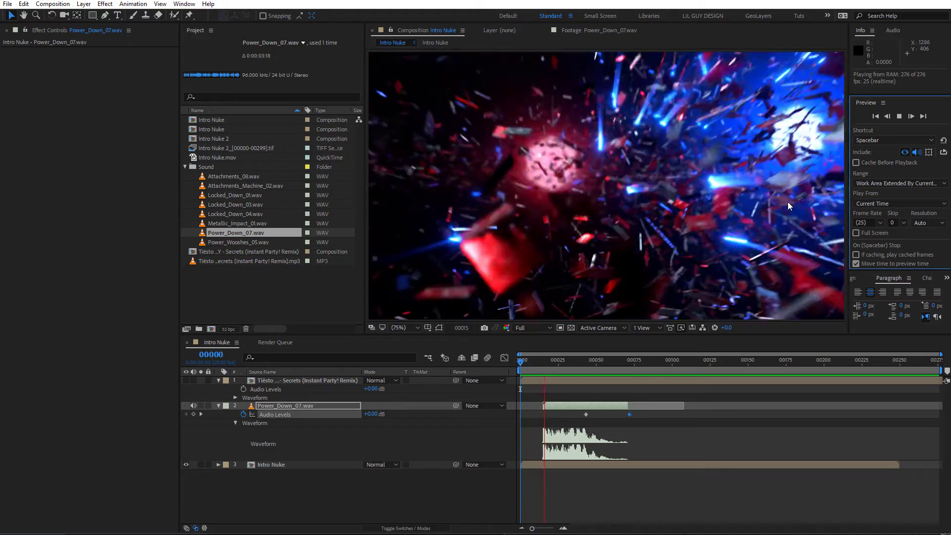
pyautogui.moveTo(546, 407); pyautogui.dragTo(545, 407)
pyautogui.click(899, 117)
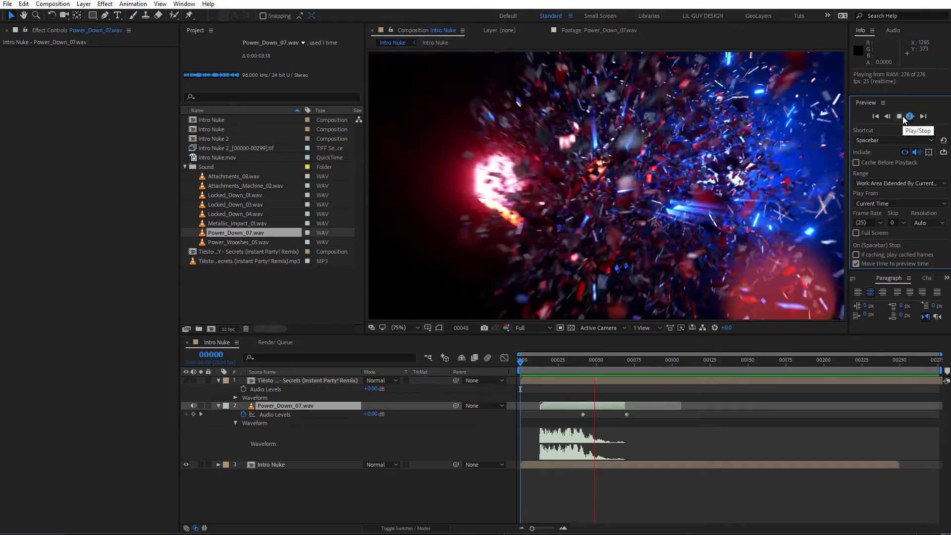
pyautogui.click(902, 118)
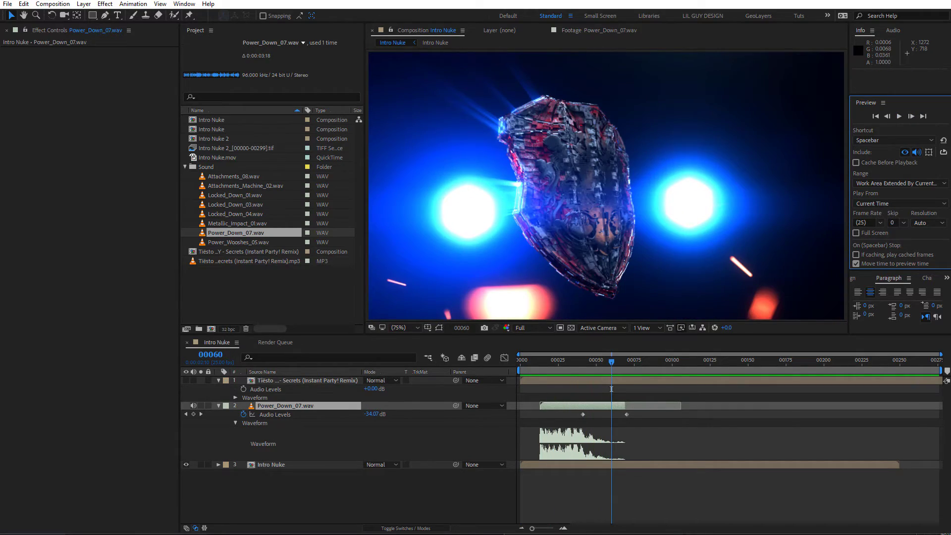
# - Add Power_Wooshes_05.wav from the Sound folder directly above the Intro Nuke layer, starting at frame 29
pyautogui.click(255, 243)
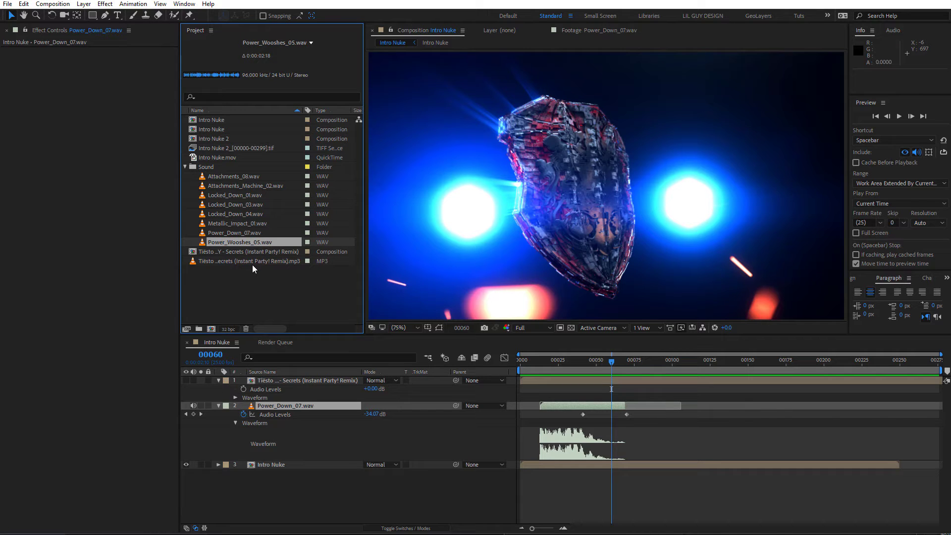
pyautogui.moveTo(247, 243); pyautogui.dragTo(386, 446)
pyautogui.moveTo(536, 465); pyautogui.dragTo(580, 465)
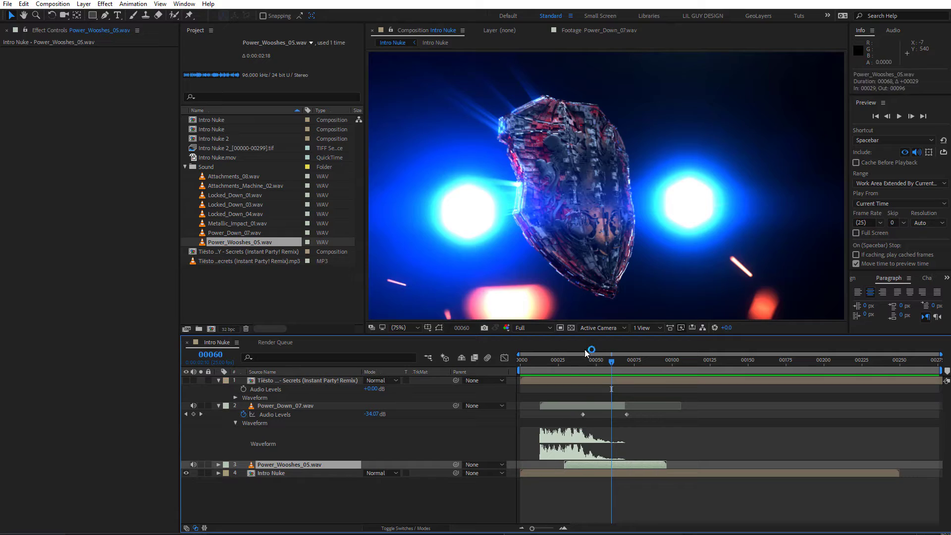
# - Display the Power_Wooshes_05.wav waveform and check its timing against the debris action by stepping through frames 35 to 38 and previewing
pyautogui.click(577, 360)
pyautogui.press('pageup')
pyautogui.press('pageup')
pyautogui.press('pageup')
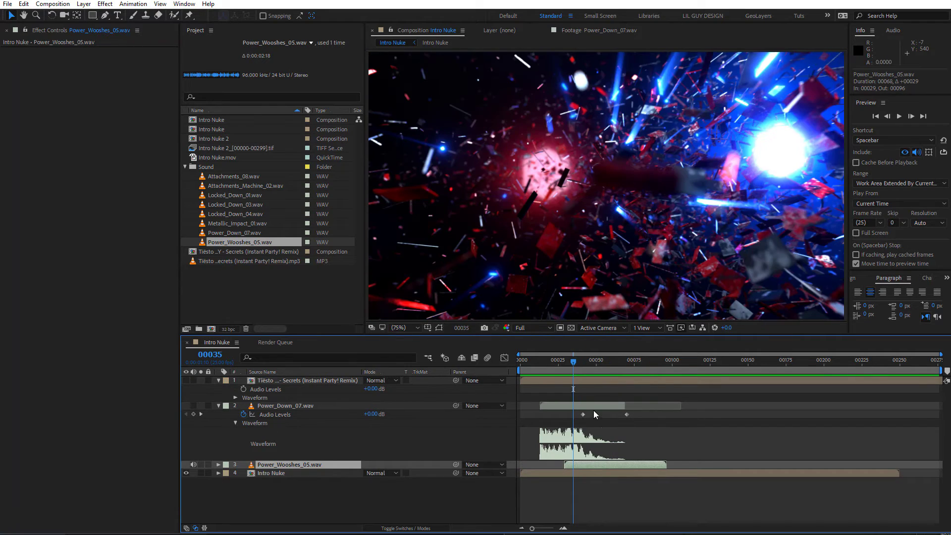
pyautogui.moveTo(573, 367)
pyautogui.mouseDown()
pyautogui.moveTo(601, 364)
pyautogui.moveTo(578, 370)
pyautogui.mouseUp()
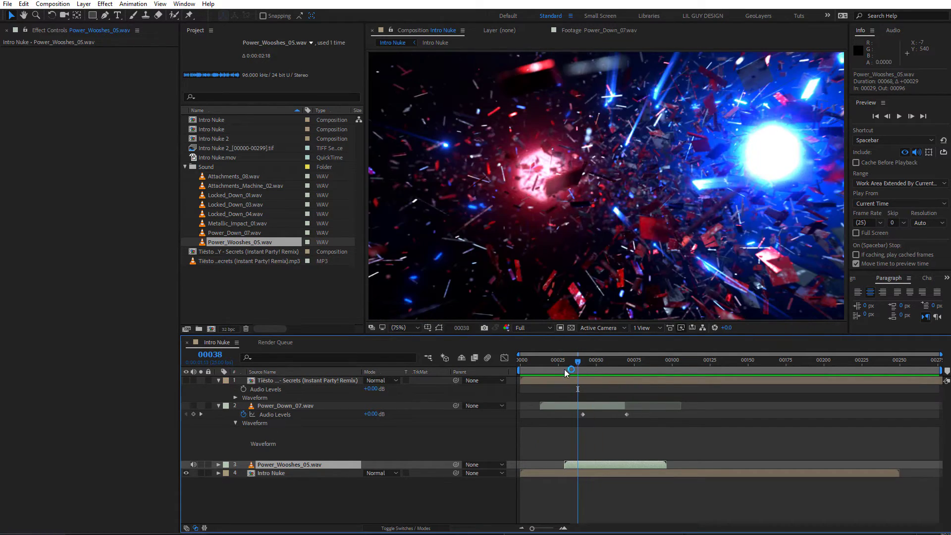
pyautogui.press('l')
pyautogui.press('l')
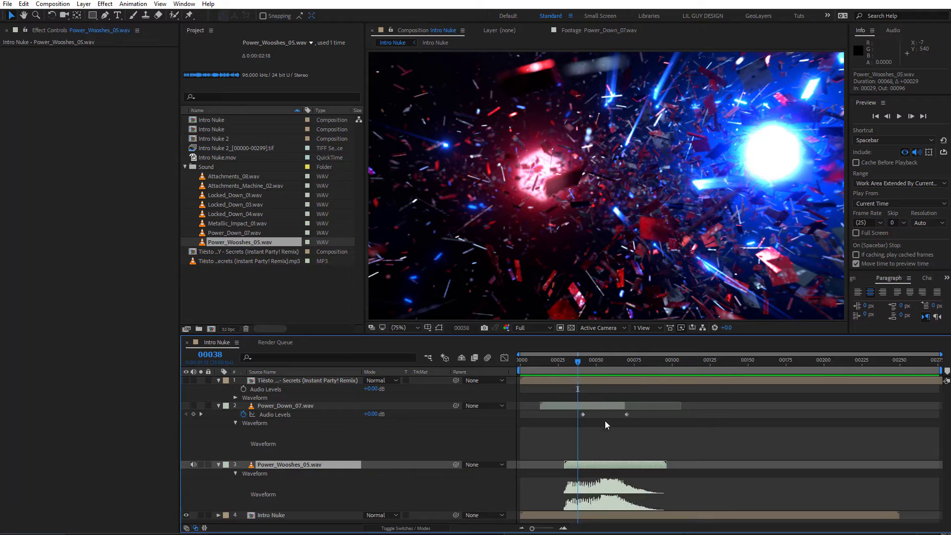
pyautogui.click(898, 116)
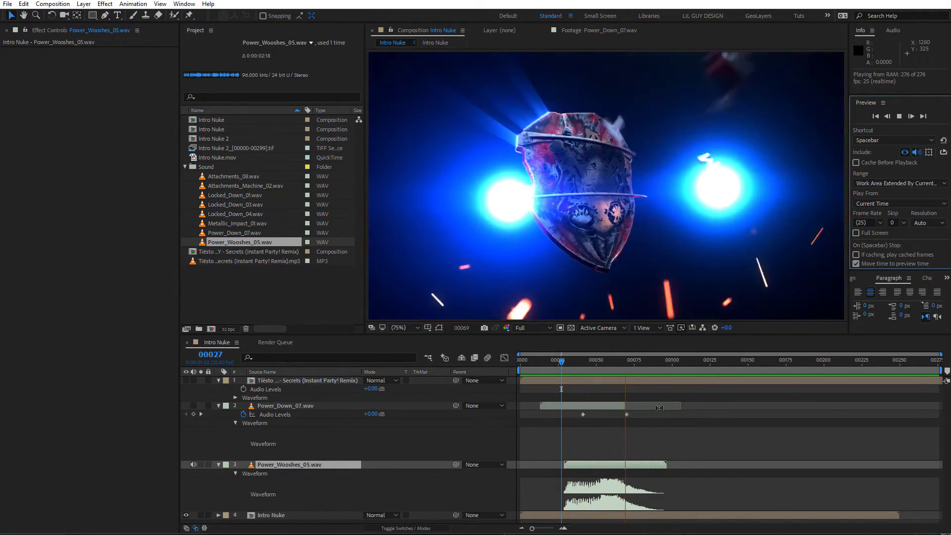
pyautogui.click(551, 371)
pyautogui.press('space')
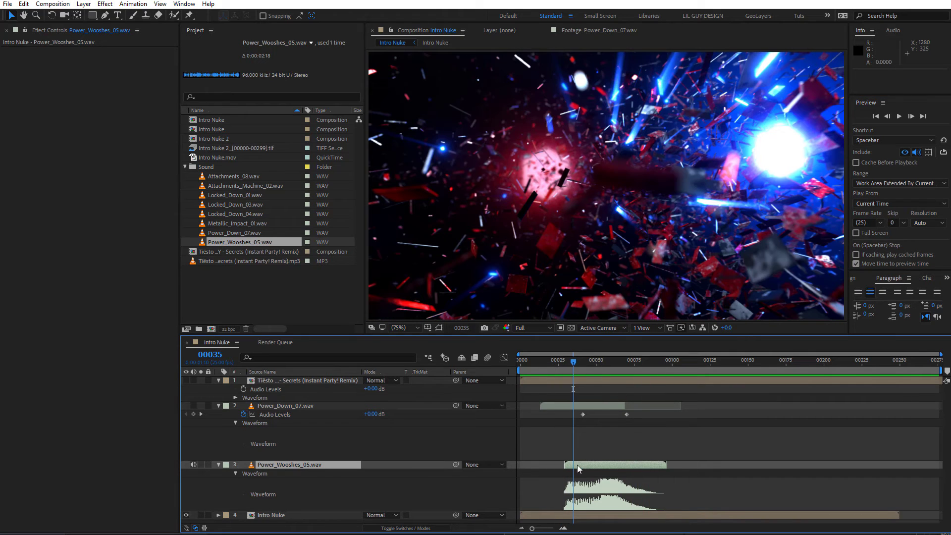
# - Shift Power_Wooshes_05.wav to start at about frame 38, aligning its peak with the shield's appearance
pyautogui.moveTo(578, 465); pyautogui.dragTo(581, 465)
pyautogui.click(568, 364)
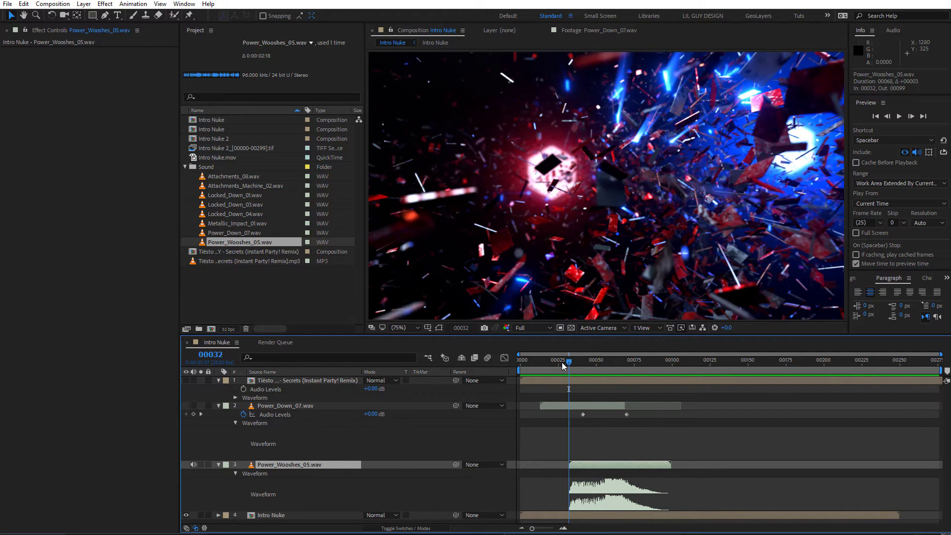
pyautogui.moveTo(561, 361); pyautogui.dragTo(614, 365)
pyautogui.moveTo(613, 468); pyautogui.dragTo(622, 468)
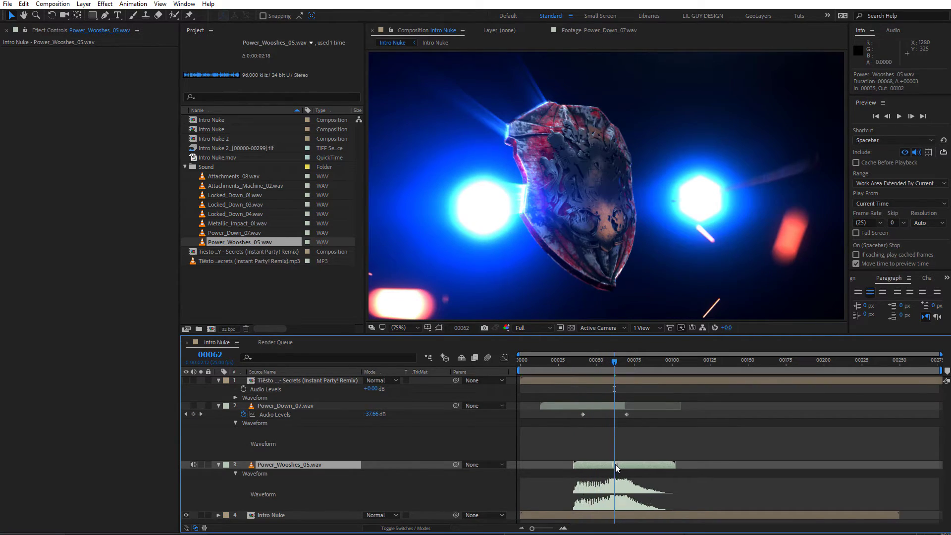
# - Preview Power_Wooshes_05.wav repeatedly against the debris and shield action, starting from frames between 19 and 31
pyautogui.click(584, 362)
pyautogui.click(899, 117)
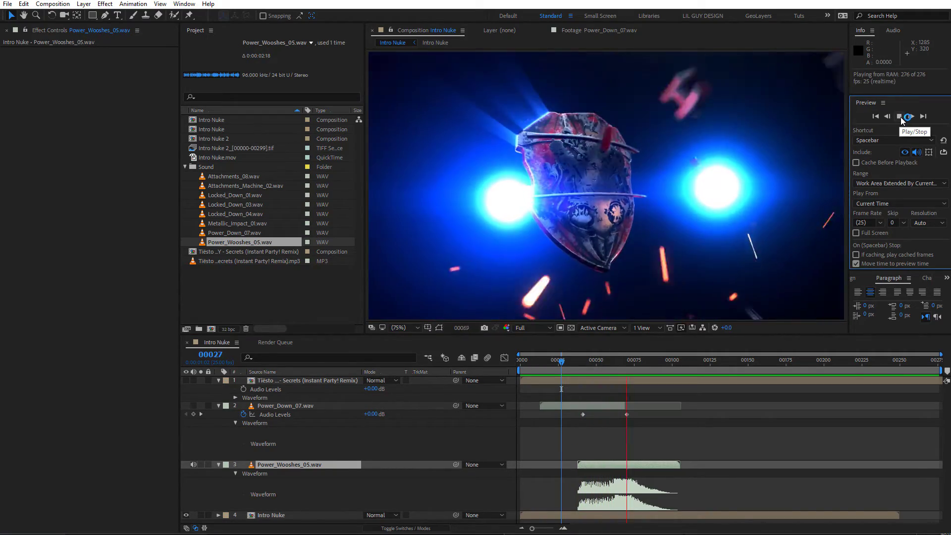
pyautogui.press('space')
pyautogui.moveTo(577, 362); pyautogui.dragTo(549, 361)
pyautogui.click(899, 117)
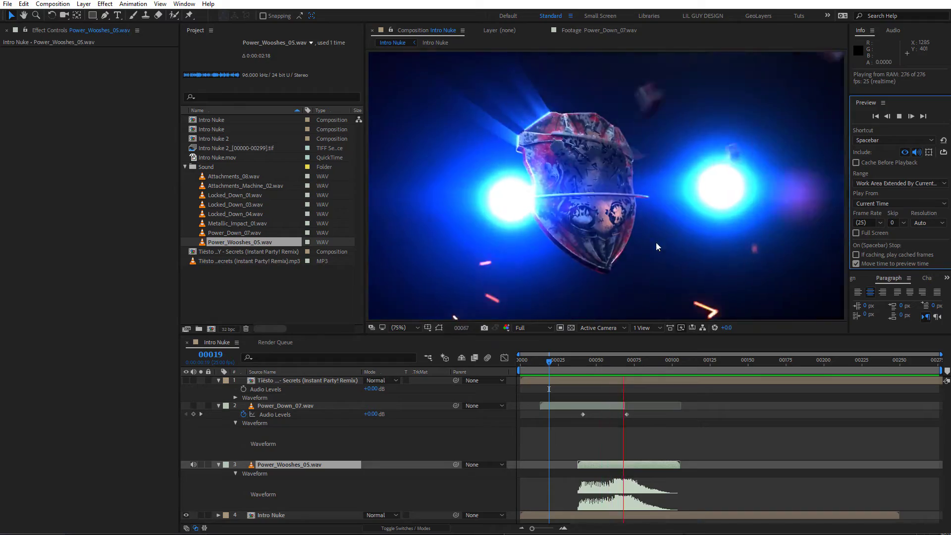
pyautogui.click(898, 116)
pyautogui.click(899, 116)
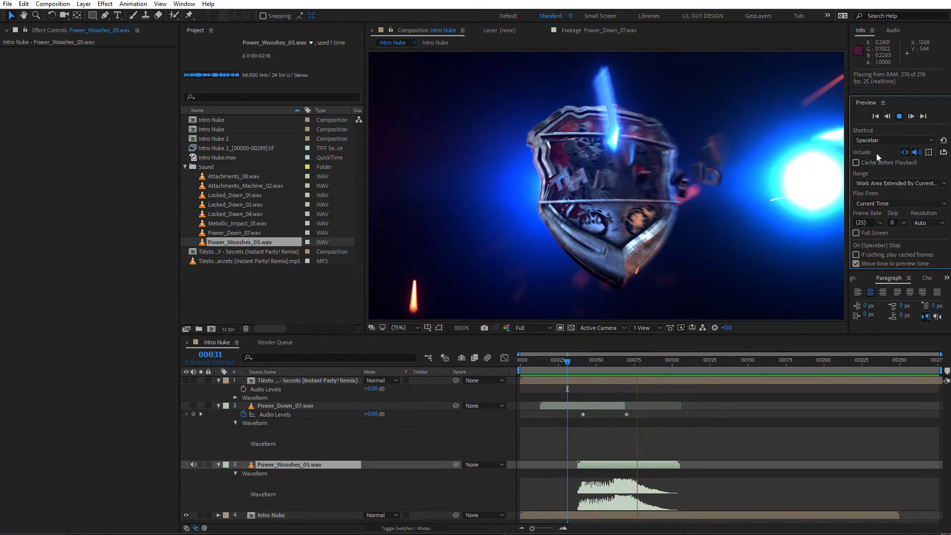
pyautogui.press('space')
pyautogui.click(558, 361)
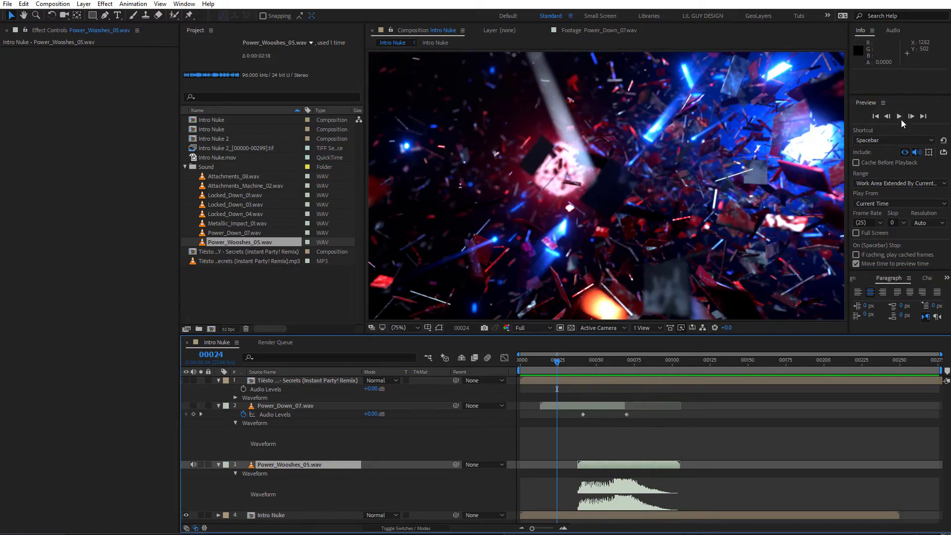
pyautogui.click(900, 118)
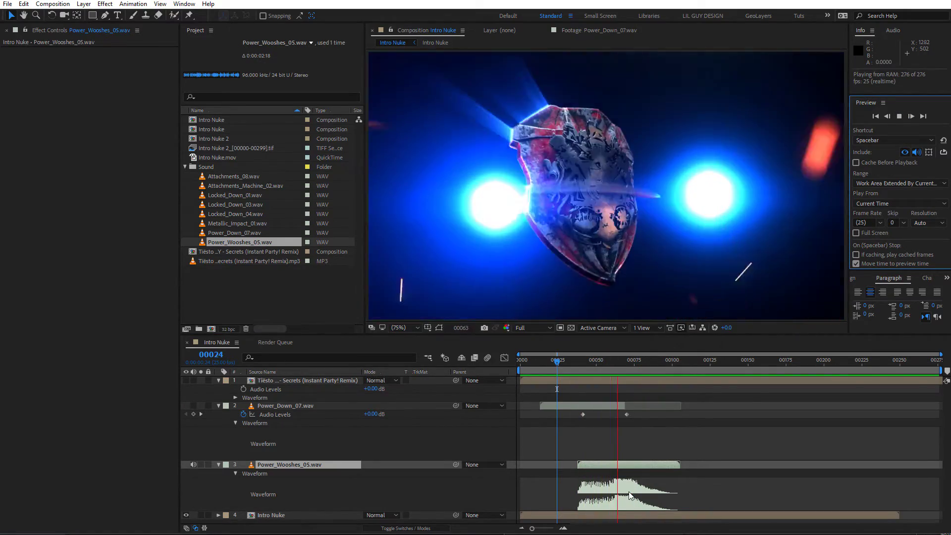
# - Fade out Power_Wooshes_05.wav with audio level keyframes from 0 dB at frame 62 to -121 dB at frame 87
pyautogui.click(615, 362)
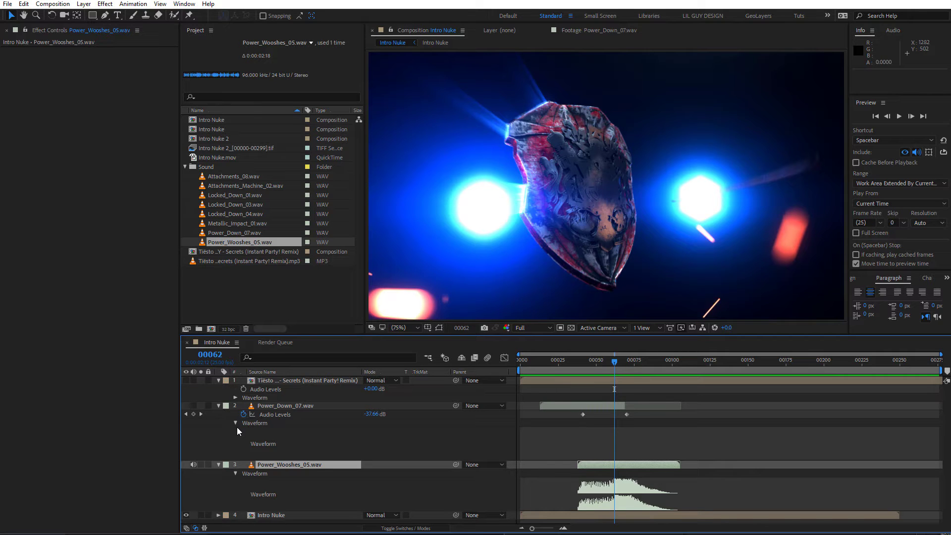
pyautogui.hotkey('shift', 'l')
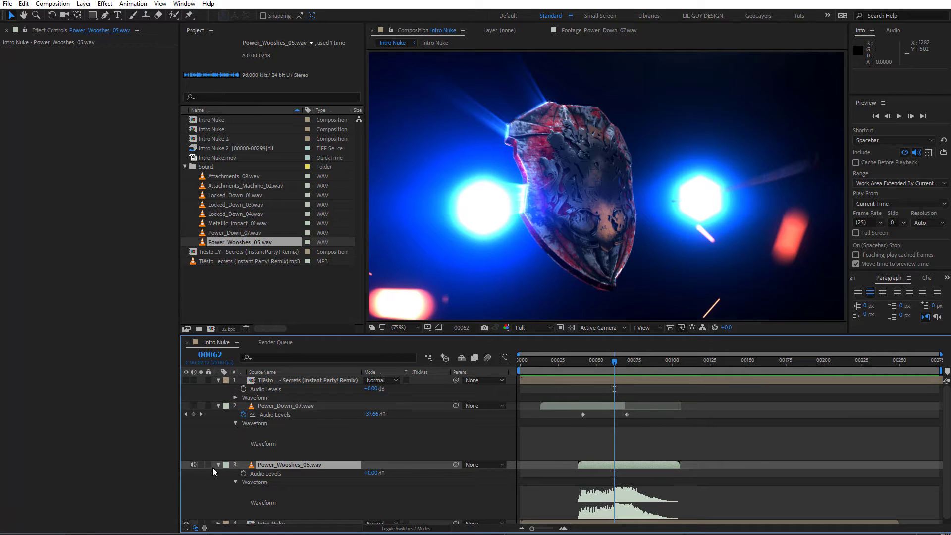
pyautogui.click(243, 473)
pyautogui.moveTo(617, 361); pyautogui.dragTo(652, 366)
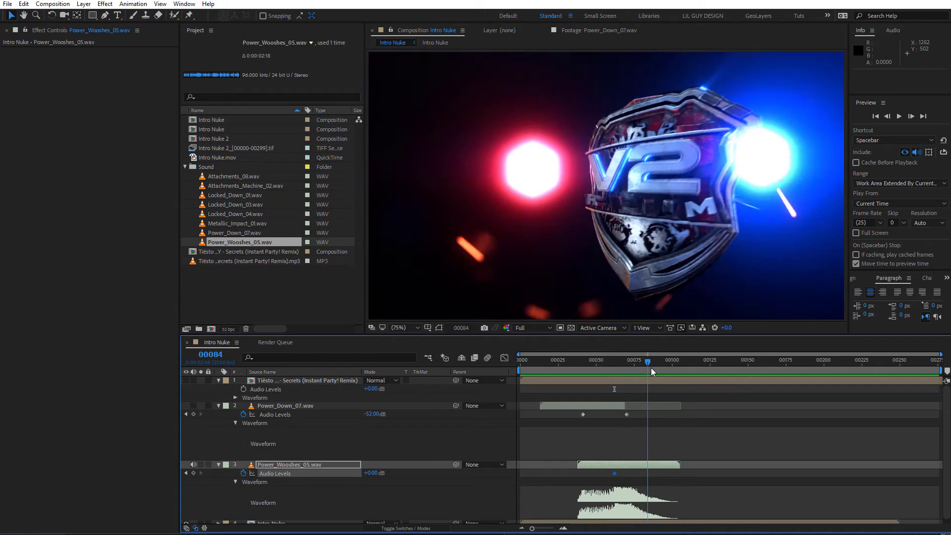
pyautogui.moveTo(374, 473); pyautogui.dragTo(340, 477)
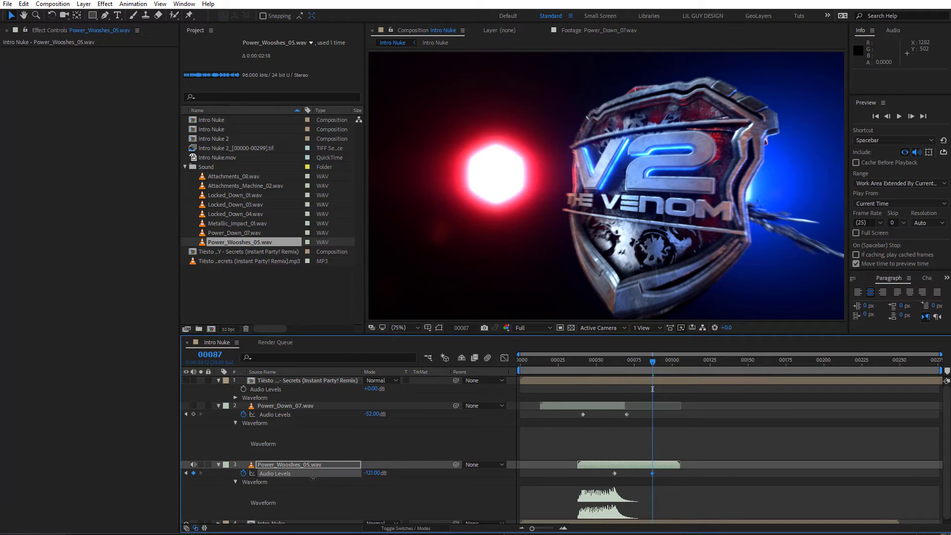
# - Preview the Power_Wooshes_05.wav fade-out against the animation, starting from frames 18 and 21
pyautogui.click(547, 361)
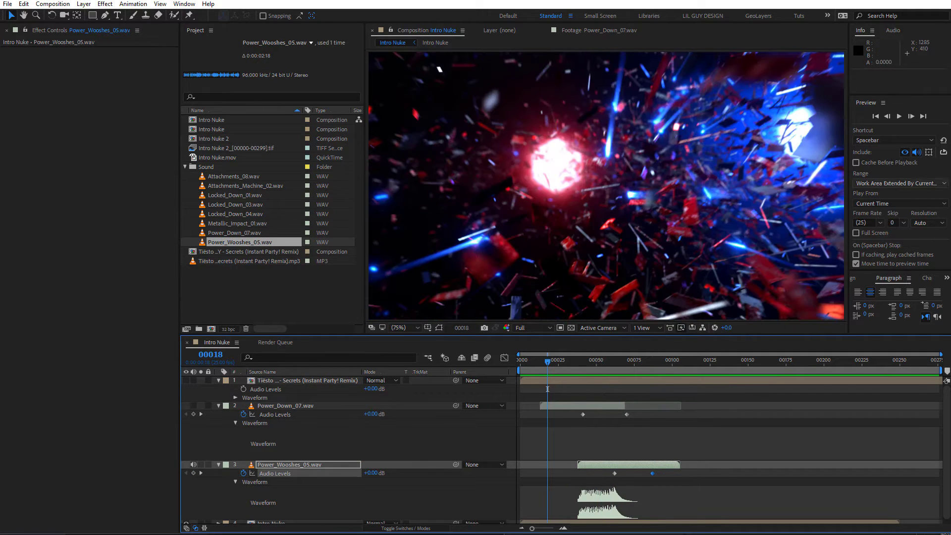
pyautogui.click(899, 116)
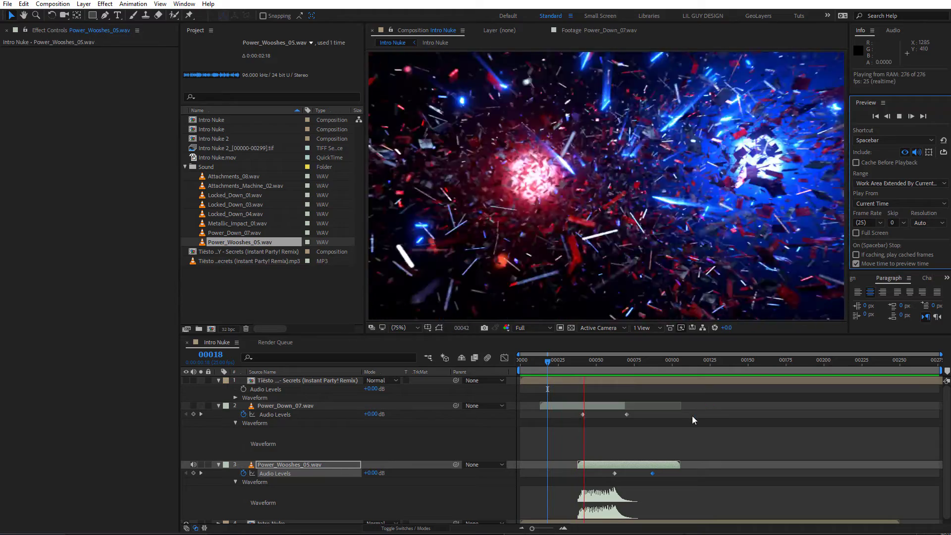
pyautogui.click(563, 371)
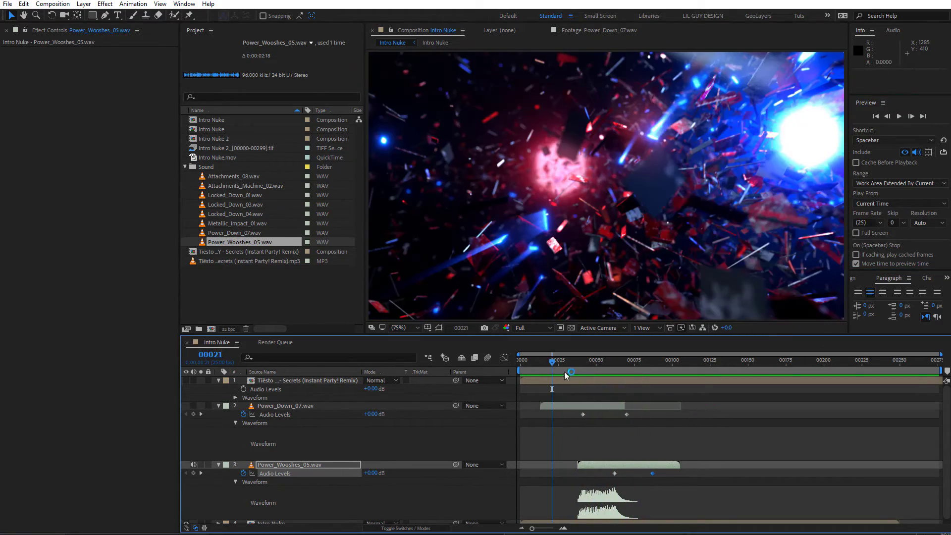
pyautogui.click(900, 119)
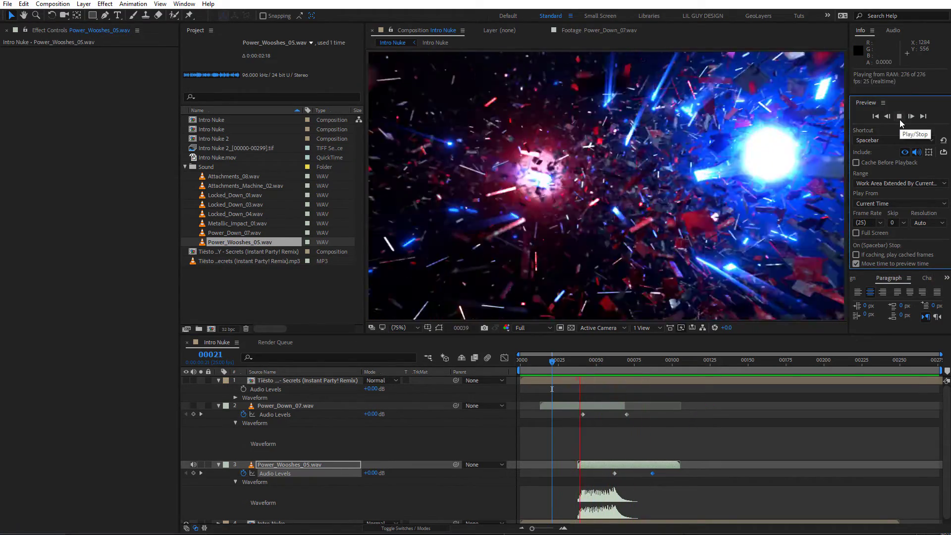
pyautogui.press('space')
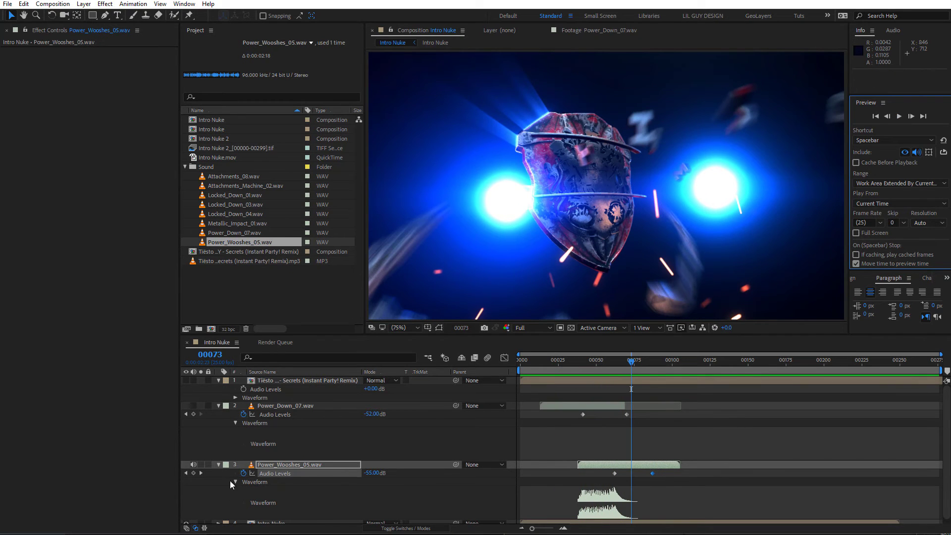
# - Collapse the Power_Down_07.wav layer, display only the Power_Wooshes_05.wav levels and waveform, and preview from frame 44
pyautogui.click(218, 465)
pyautogui.click(219, 405)
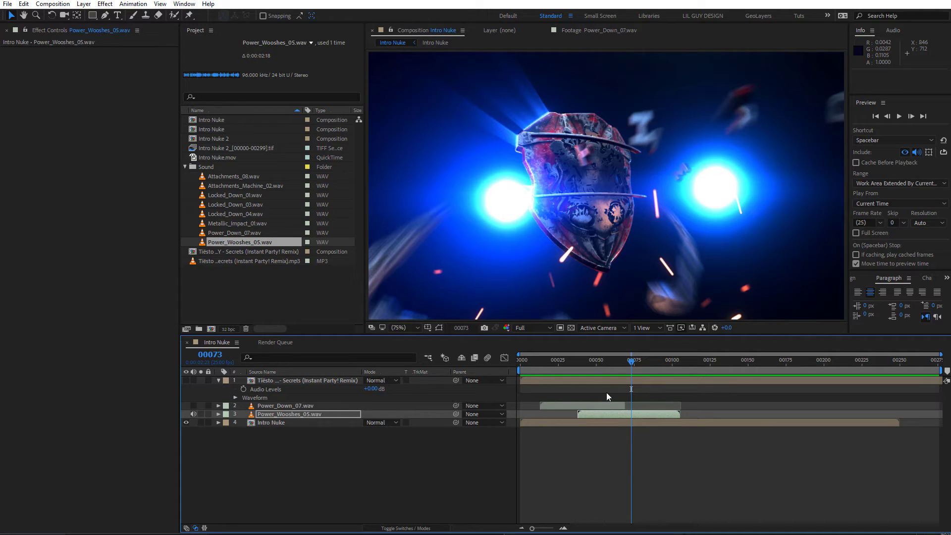
pyautogui.moveTo(616, 367)
pyautogui.mouseDown()
pyautogui.moveTo(626, 366)
pyautogui.moveTo(599, 362)
pyautogui.mouseUp()
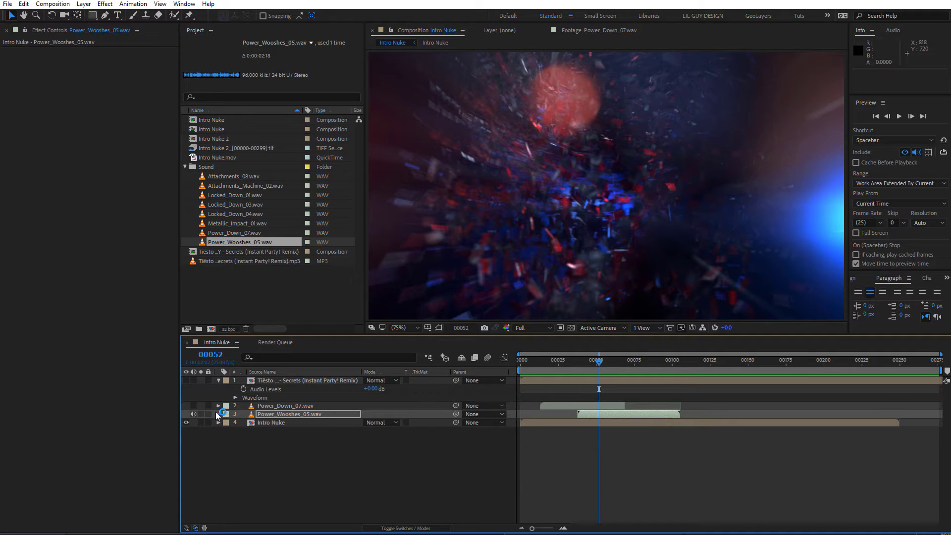
pyautogui.press('l')
pyautogui.press('l')
pyautogui.moveTo(572, 366); pyautogui.dragTo(587, 368)
pyautogui.click(899, 117)
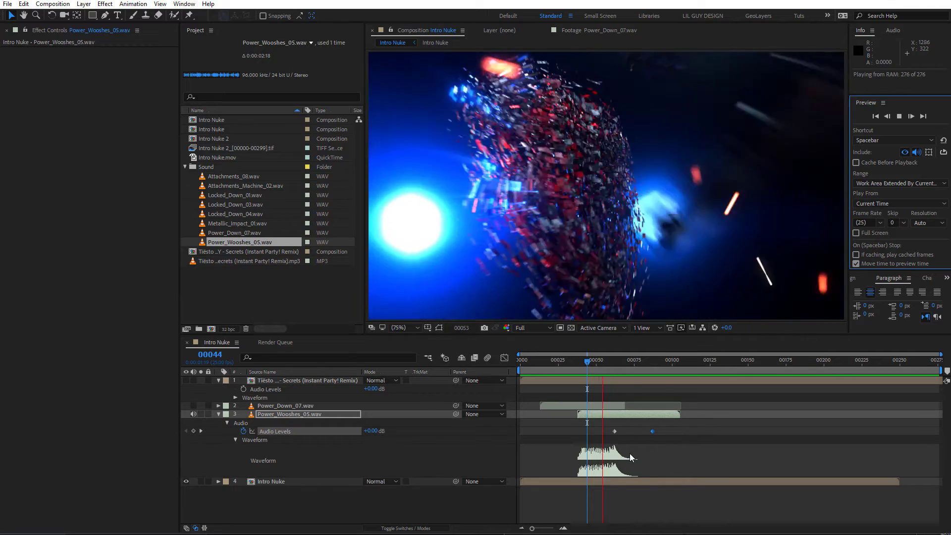
pyautogui.click(625, 368)
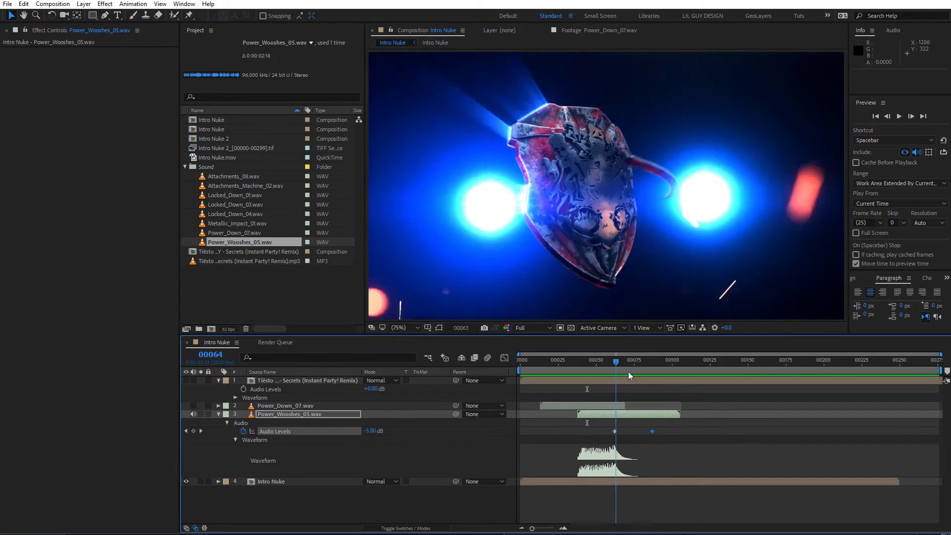
# - Add Attachments_Machine_02.wav above the Intro Nuke layer, starting at frame 46, and display its waveform
pyautogui.click(266, 185)
pyautogui.moveTo(266, 185); pyautogui.dragTo(604, 480)
pyautogui.click(590, 367)
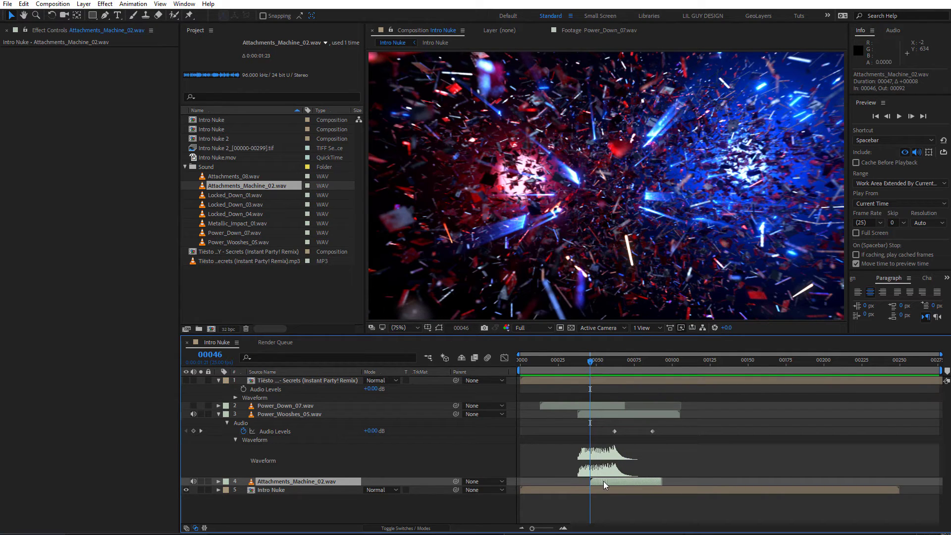
pyautogui.click(597, 367)
pyautogui.moveTo(598, 367); pyautogui.dragTo(609, 371)
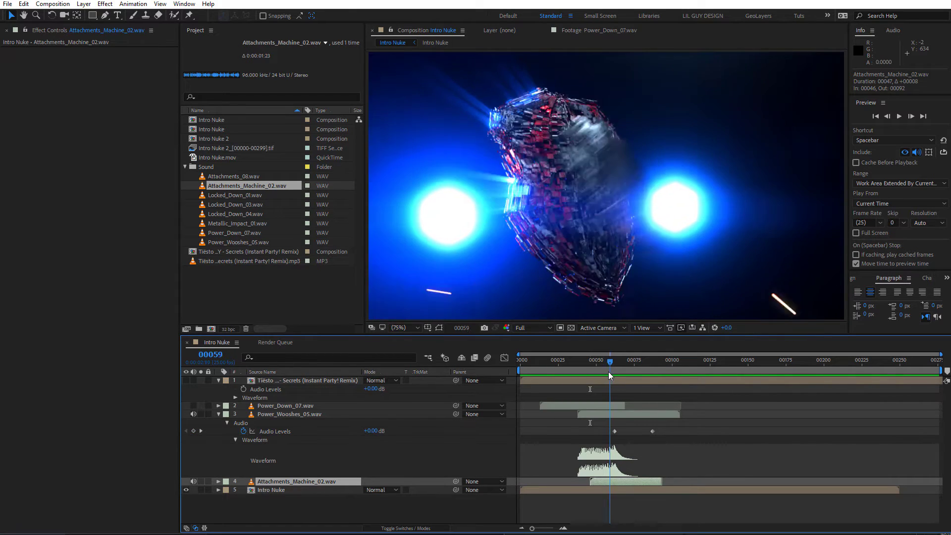
pyautogui.press('l')
pyautogui.press('l')
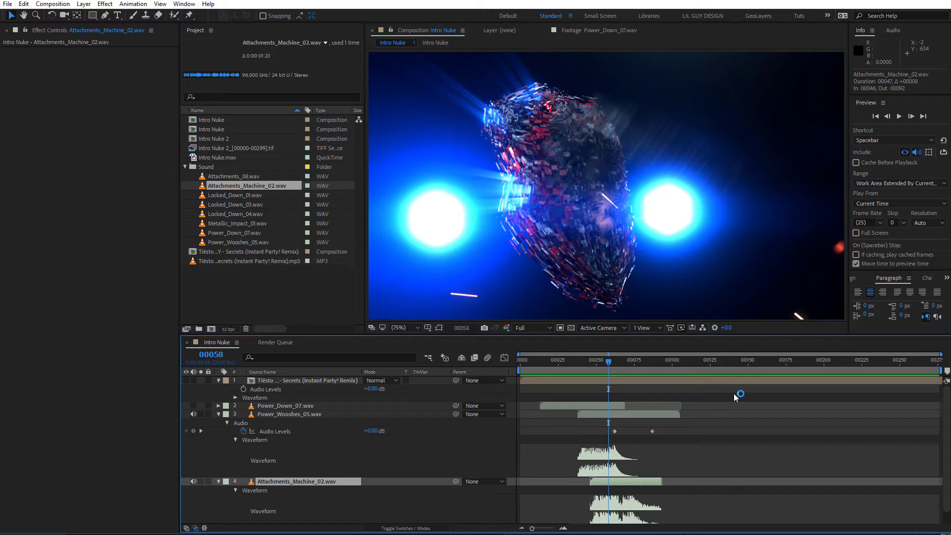
pyautogui.scroll(-1, 629, 412)
pyautogui.moveTo(592, 368); pyautogui.dragTo(590, 364)
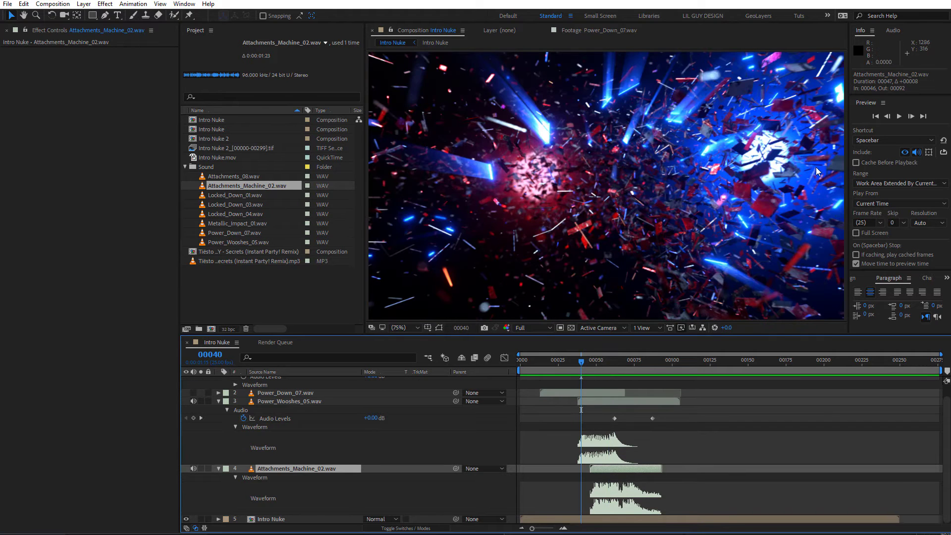
# - Mute Power_Wooshes_05.wav and preview Attachments_Machine_02.wav on its own from frame 40
pyautogui.click(194, 402)
pyautogui.click(899, 117)
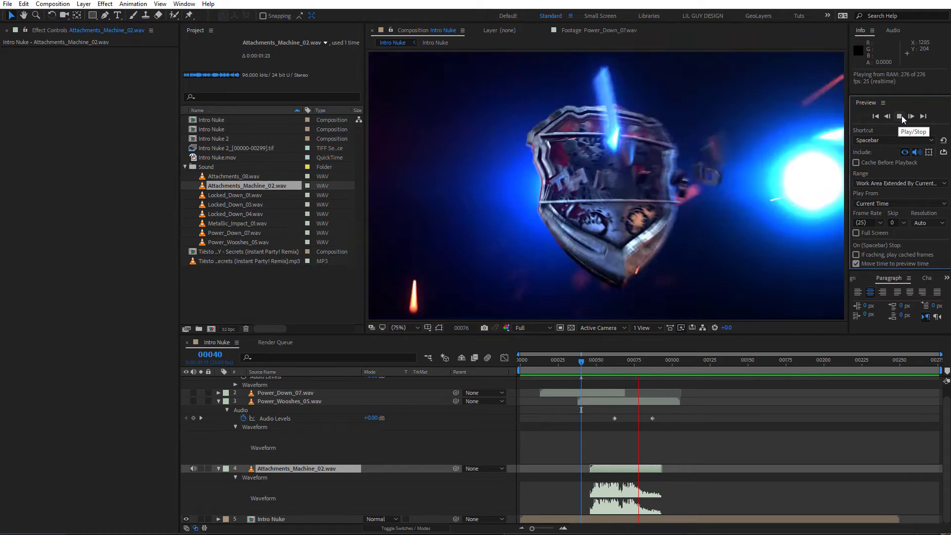
pyautogui.press('space')
pyautogui.moveTo(608, 372); pyautogui.dragTo(613, 369)
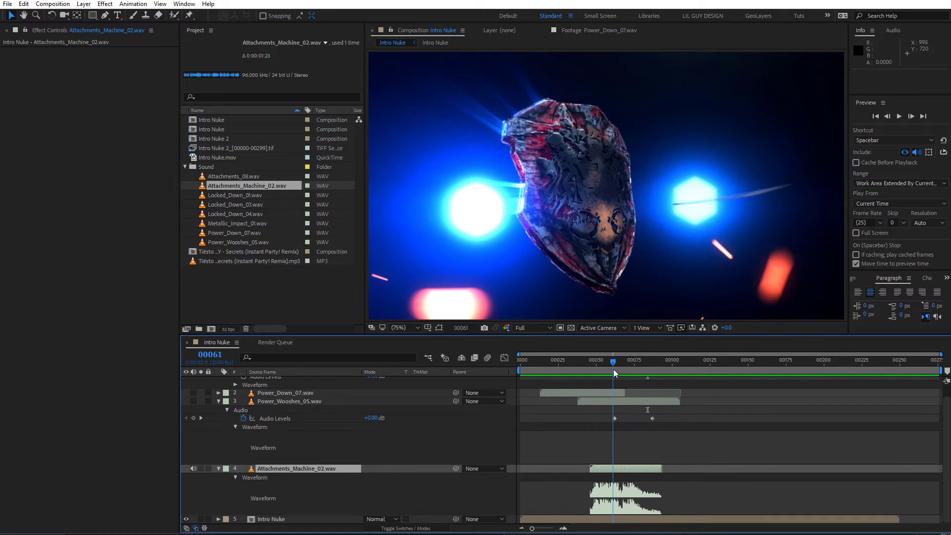
# - Shift Attachments_Machine_02.wav to start at frame 40 and preview its timing from frames 53 and 51
pyautogui.moveTo(635, 468); pyautogui.dragTo(625, 470)
pyautogui.moveTo(600, 368); pyautogui.dragTo(609, 372)
pyautogui.press('space')
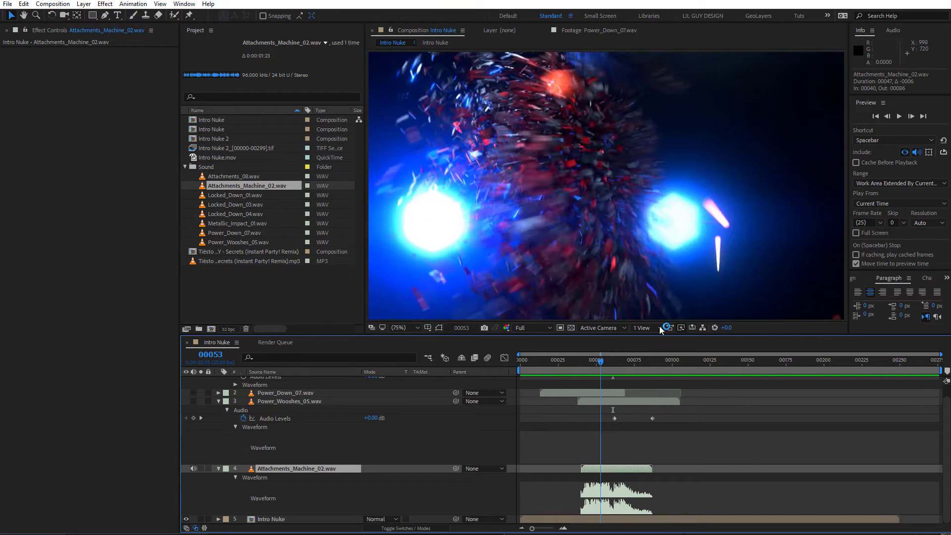
pyautogui.click(899, 117)
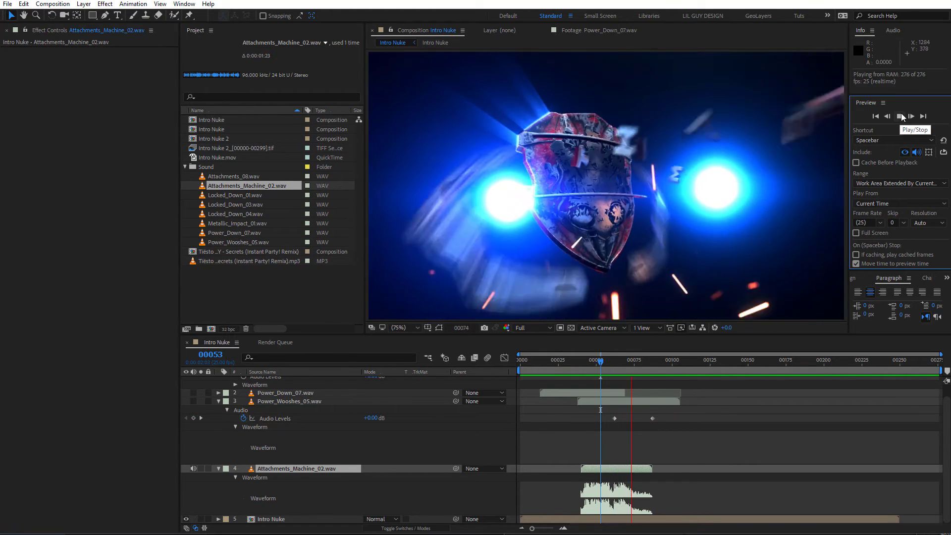
pyautogui.click(620, 436)
pyautogui.click(598, 361)
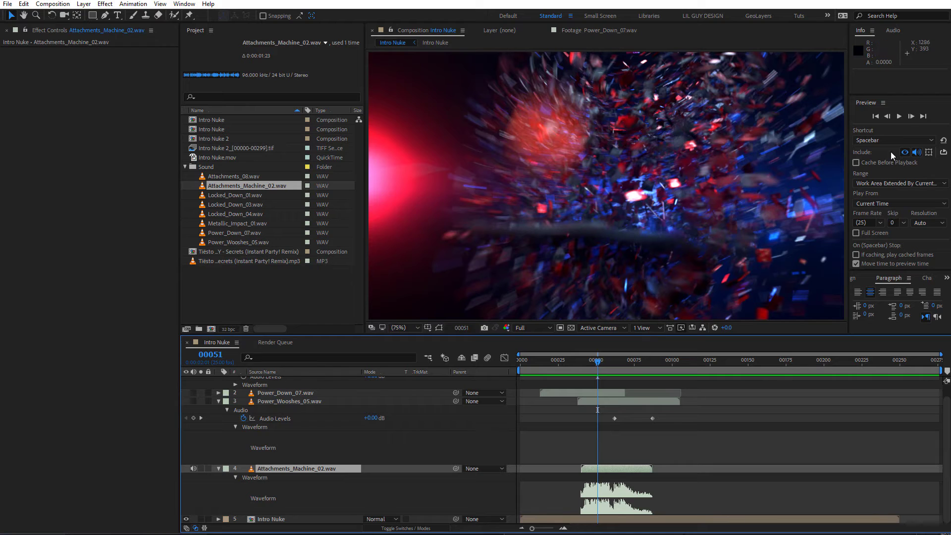
pyautogui.click(900, 116)
pyautogui.press('space')
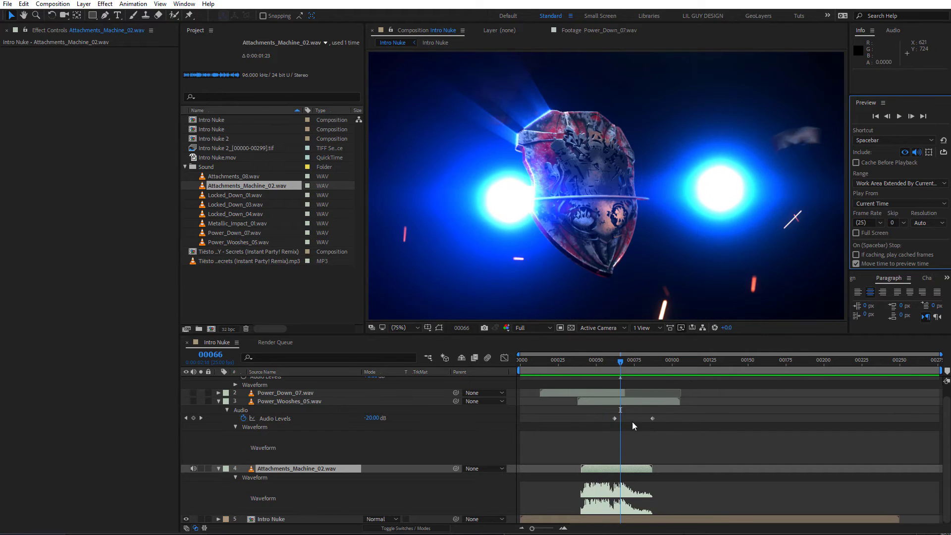
# - Place a composition marker at frame 61, where the shield has formed, and preview the sound from frame 45
pyautogui.moveTo(618, 369); pyautogui.dragTo(613, 366)
pyautogui.moveTo(946, 375); pyautogui.dragTo(650, 385)
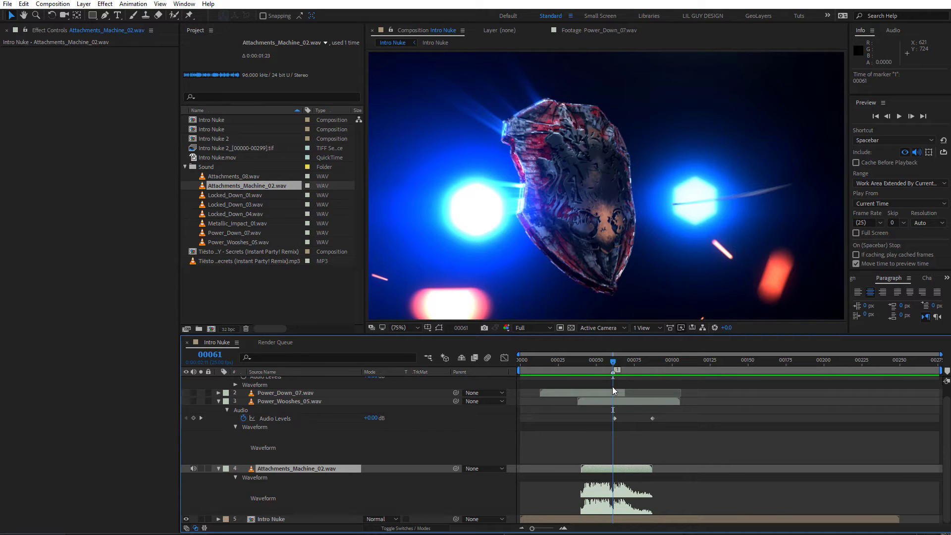
pyautogui.moveTo(614, 365); pyautogui.dragTo(590, 366)
pyautogui.click(900, 117)
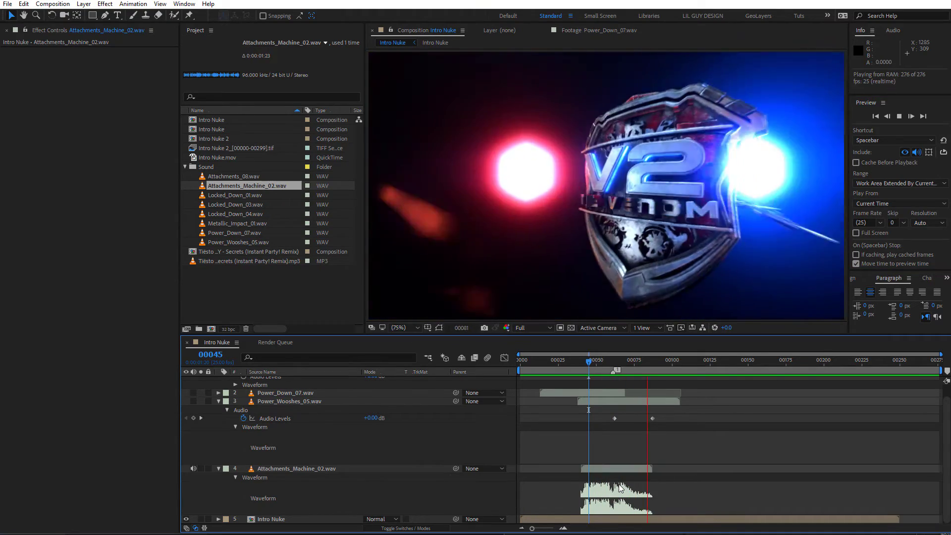
pyautogui.click(620, 362)
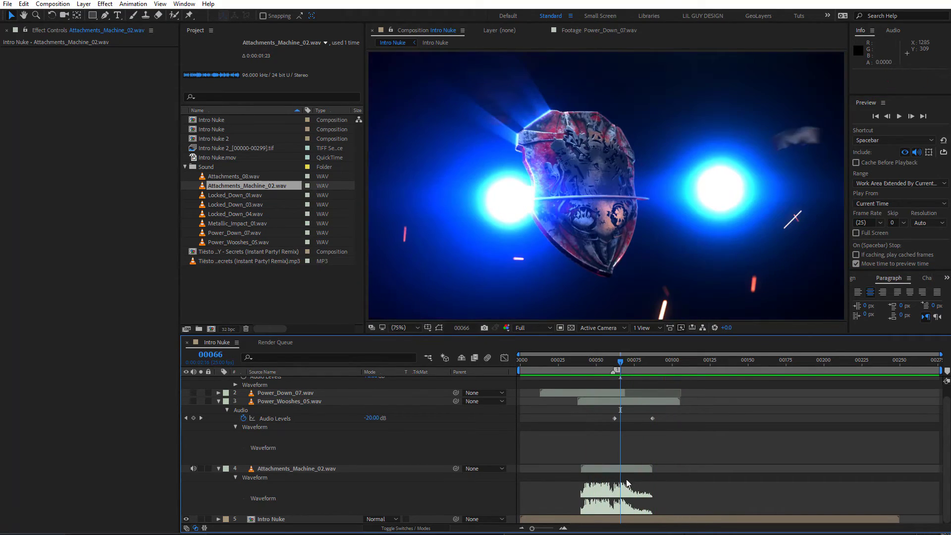
# - Shift Attachments_Machine_02.wav earlier to start at frame 34 and preview its timing from frames 30 and 33
pyautogui.moveTo(653, 466)
pyautogui.mouseDown()
pyautogui.moveTo(604, 467)
pyautogui.moveTo(642, 468)
pyautogui.mouseUp()
pyautogui.click(615, 362)
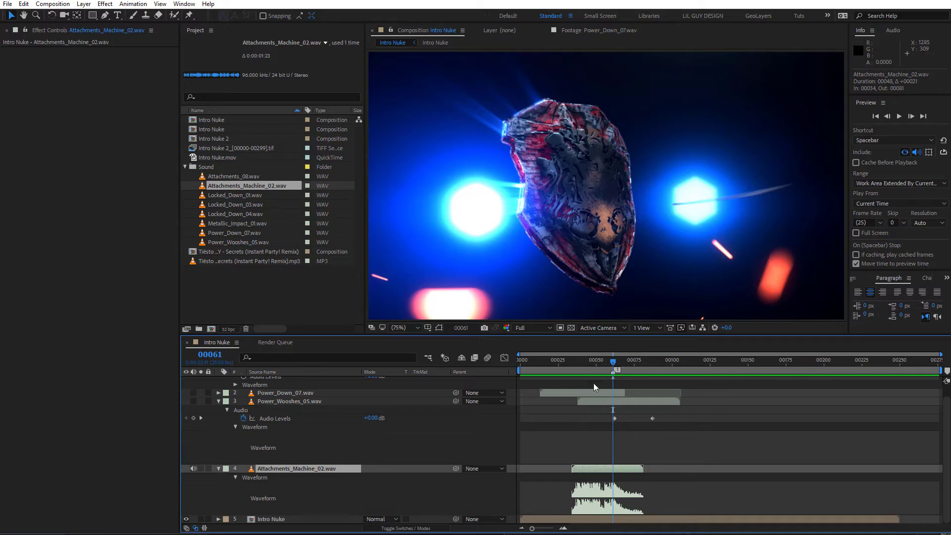
pyautogui.click(567, 369)
pyautogui.click(900, 117)
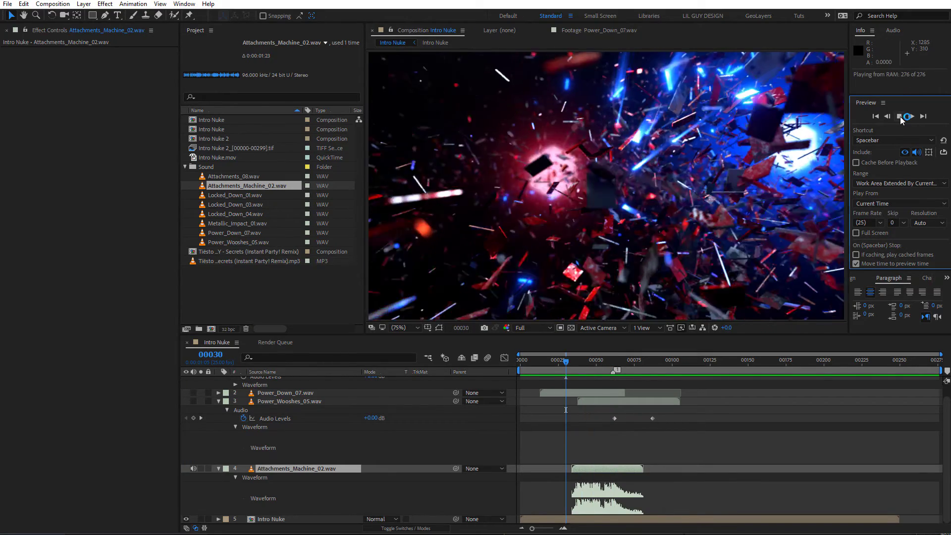
pyautogui.click(899, 117)
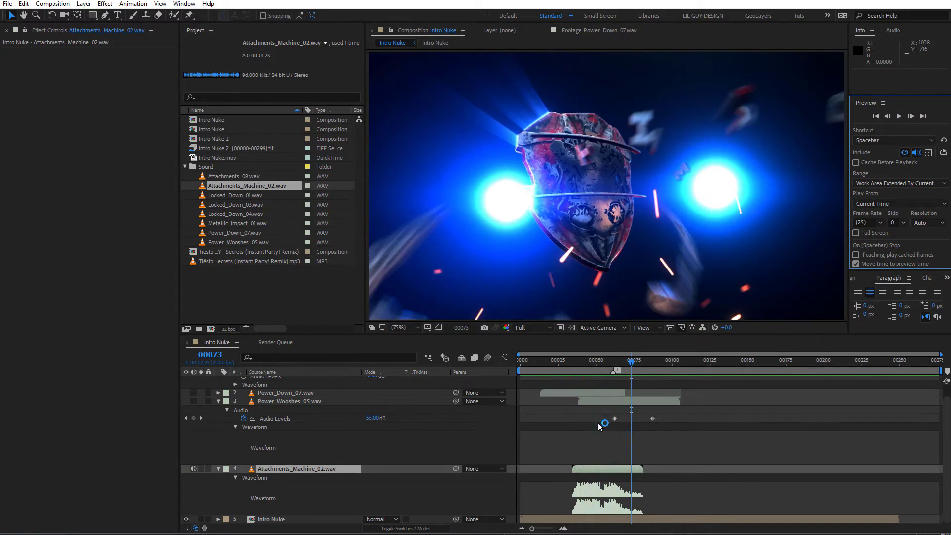
pyautogui.moveTo(570, 361)
pyautogui.mouseDown()
pyautogui.moveTo(595, 367)
pyautogui.moveTo(575, 370)
pyautogui.moveTo(609, 371)
pyautogui.moveTo(570, 372)
pyautogui.mouseUp()
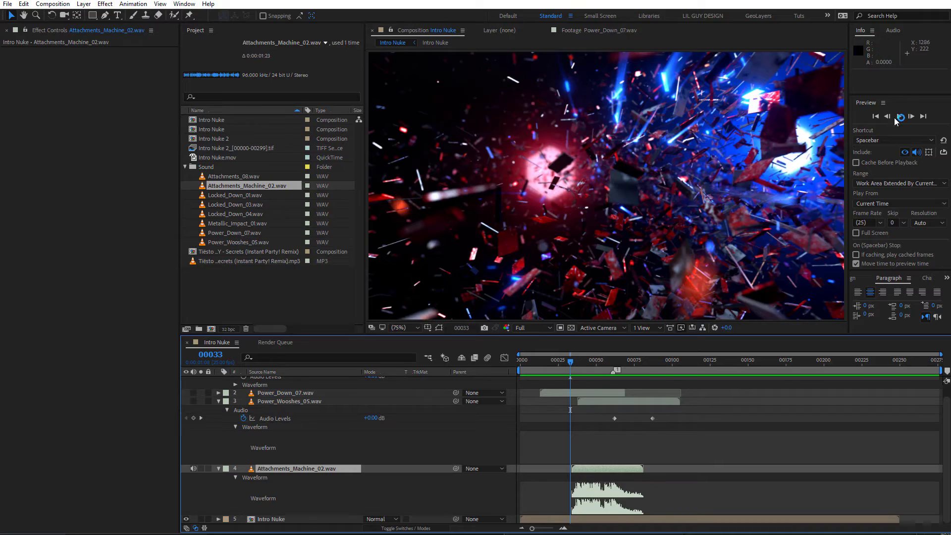
pyautogui.press('space')
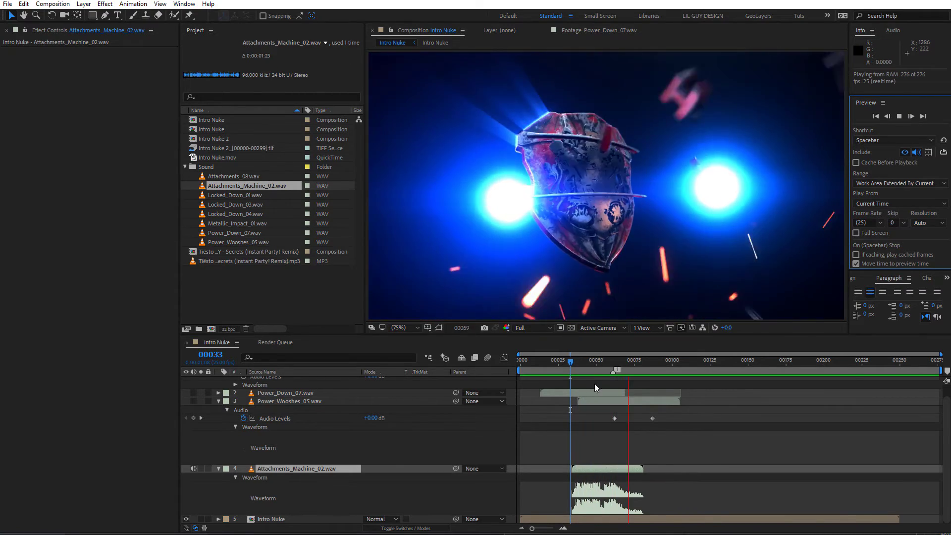
pyautogui.click(251, 454)
# - Unmute Power_Wooshes_05.wav and preview it together with Attachments_Machine_02.wav from frame 24
pyautogui.click(193, 401)
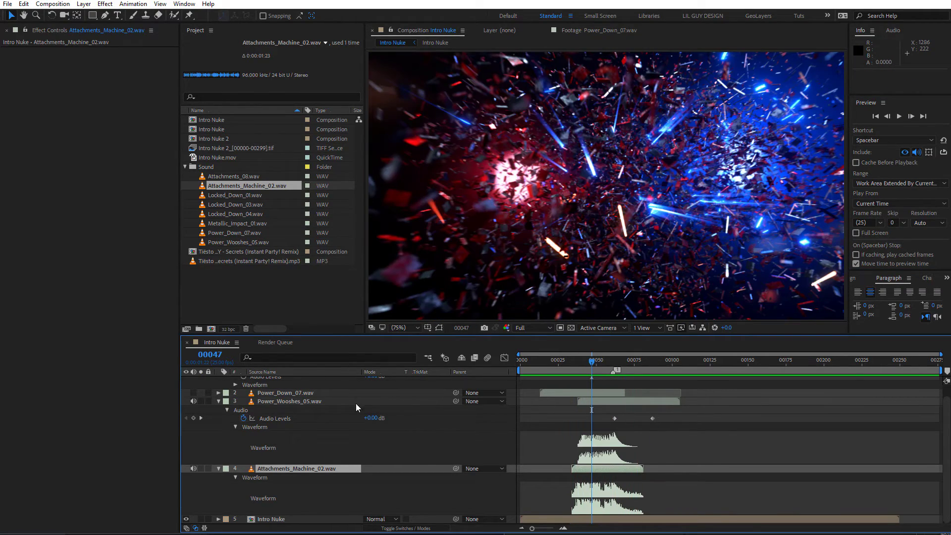
pyautogui.moveTo(592, 361); pyautogui.dragTo(558, 361)
pyautogui.click(898, 117)
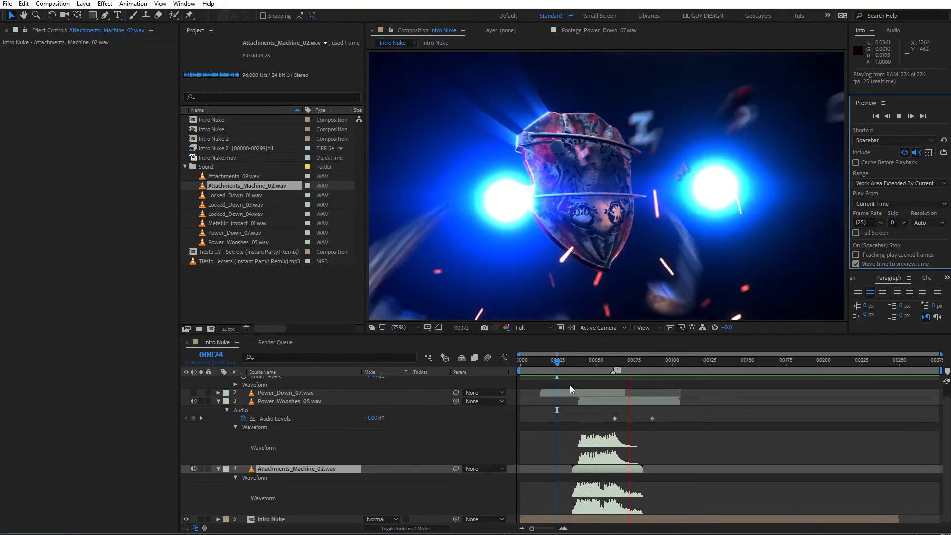
pyautogui.click(595, 426)
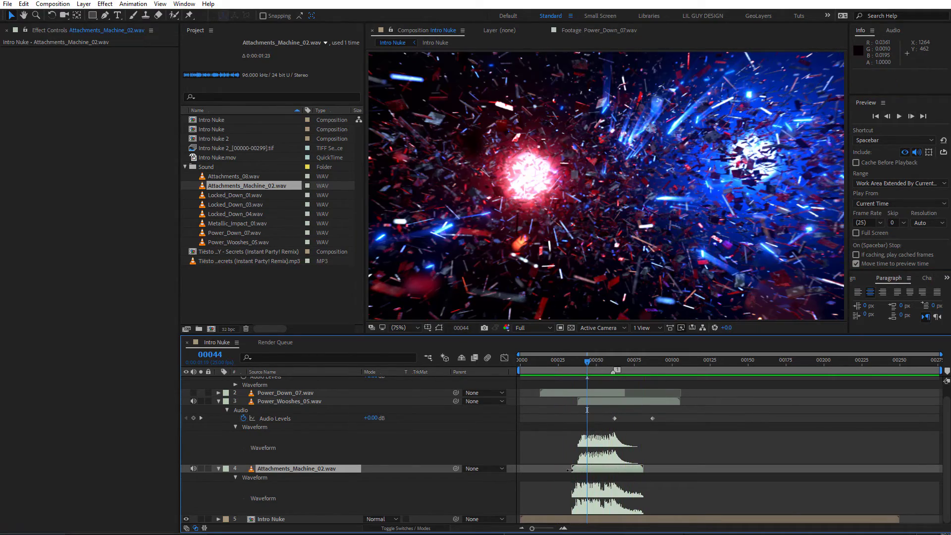
# - Try trimming the start of Attachments_Machine_02.wav to frame 40 and preview both sounds from frames 29 and 23
pyautogui.moveTo(570, 470); pyautogui.dragTo(579, 471)
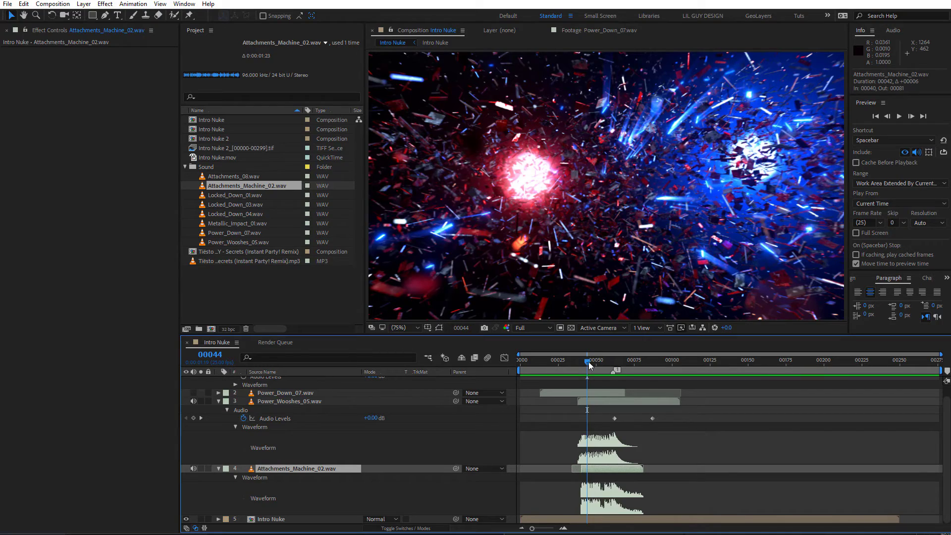
pyautogui.moveTo(589, 366); pyautogui.dragTo(564, 362)
pyautogui.click(899, 116)
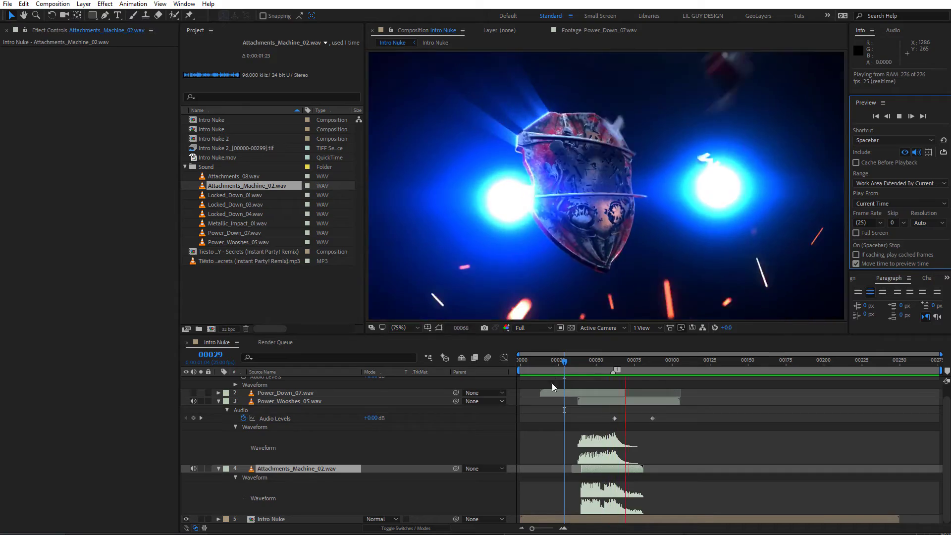
pyautogui.click(555, 366)
pyautogui.click(899, 117)
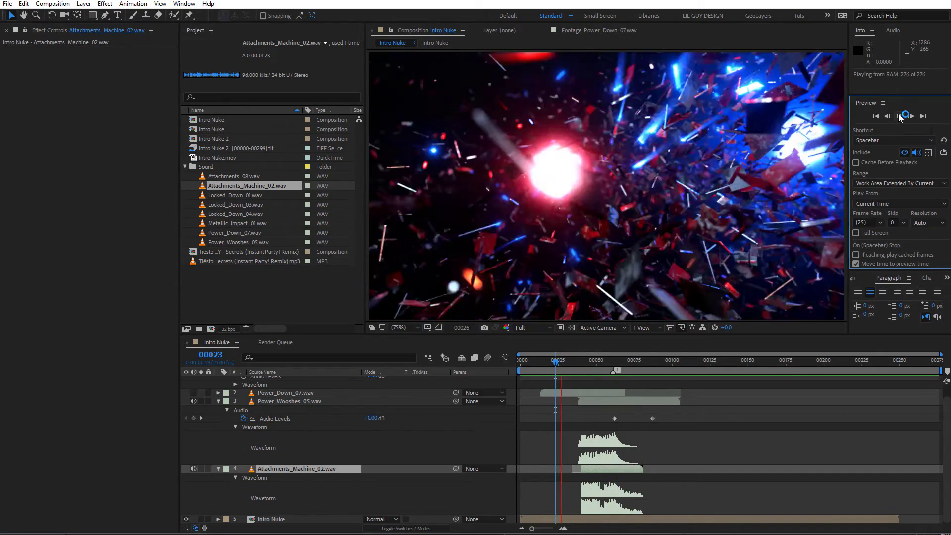
pyautogui.click(900, 116)
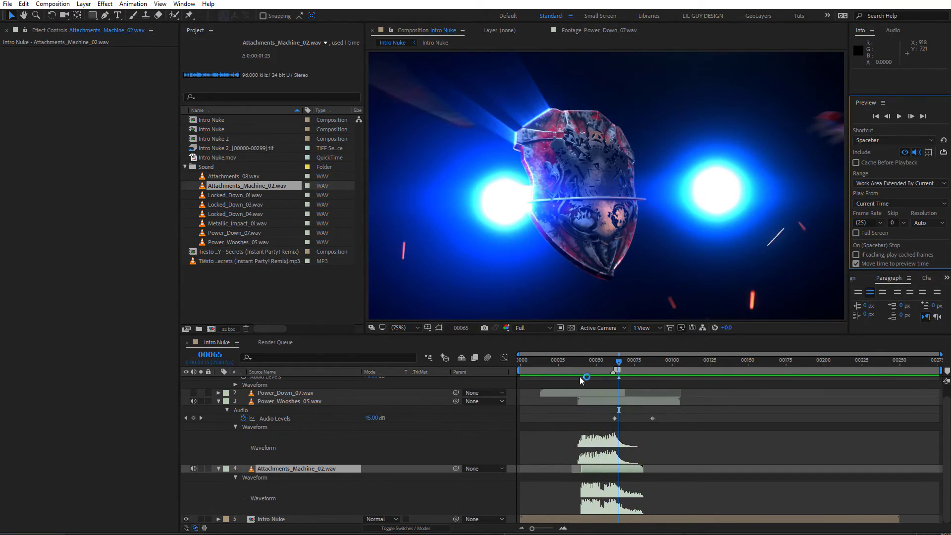
# - Restore the trimmed start of Attachments_Machine_02.wav so the clip begins at frame 34
pyautogui.click(596, 368)
pyautogui.moveTo(614, 468); pyautogui.dragTo(605, 468)
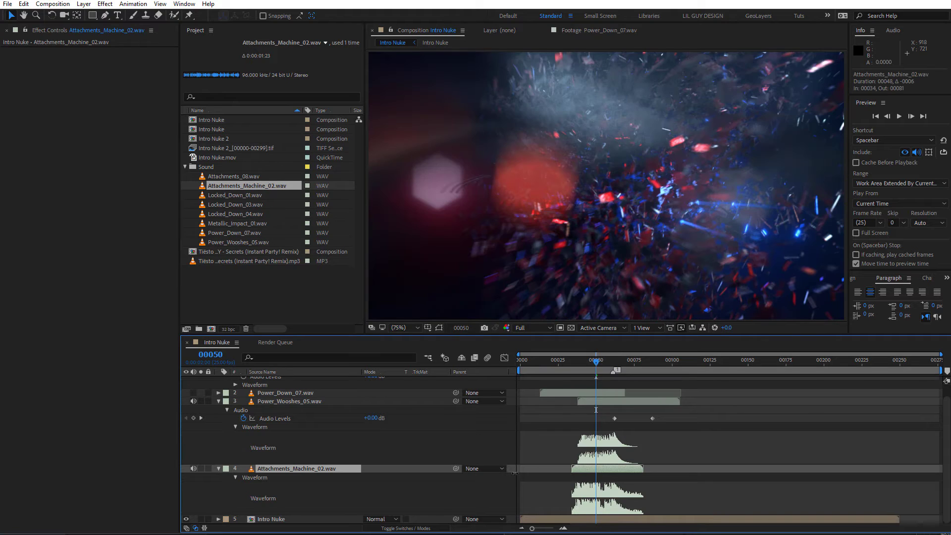
# - Keyframe a fade-in on Attachments_Machine_02.wav, with audio levels at -43 dB on frame 34 and 0 dB on frame 50
pyautogui.hotkey('shift', 'l')
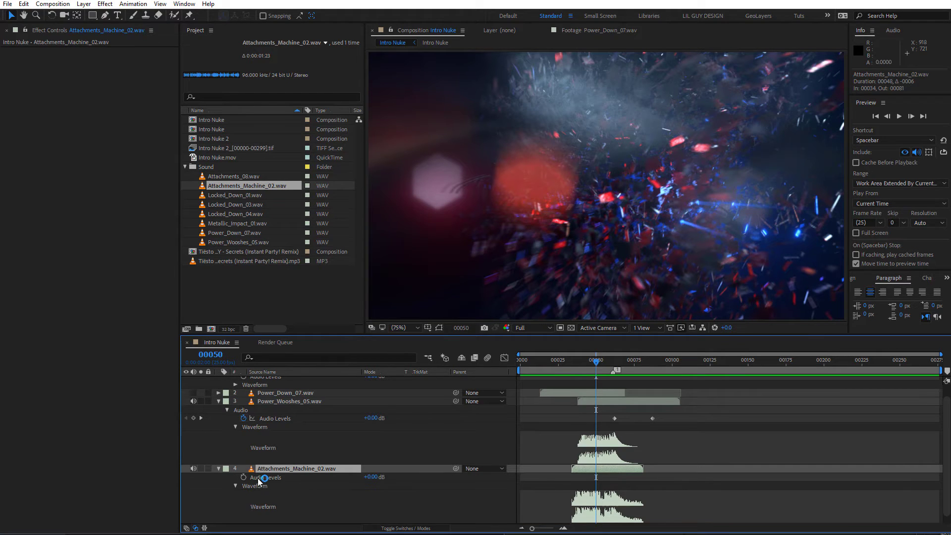
pyautogui.click(244, 477)
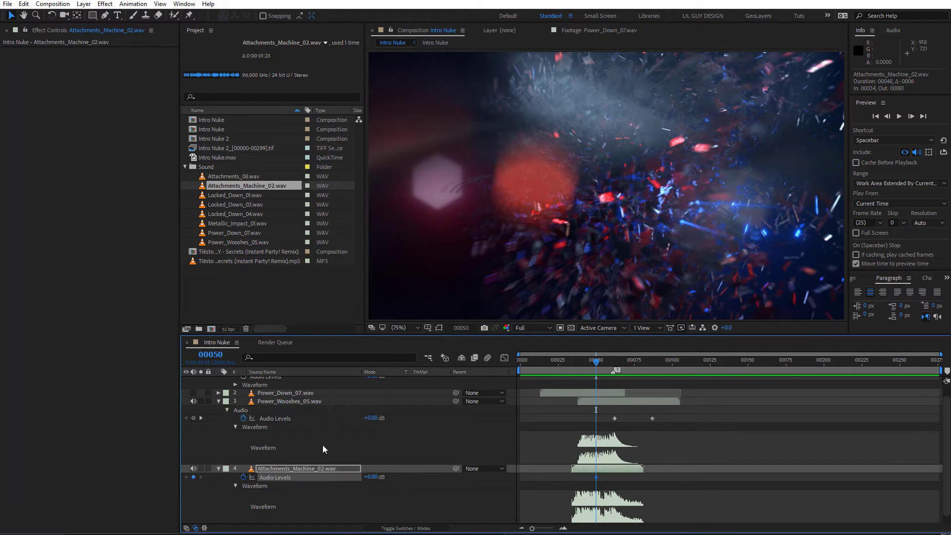
pyautogui.moveTo(582, 376); pyautogui.dragTo(572, 373)
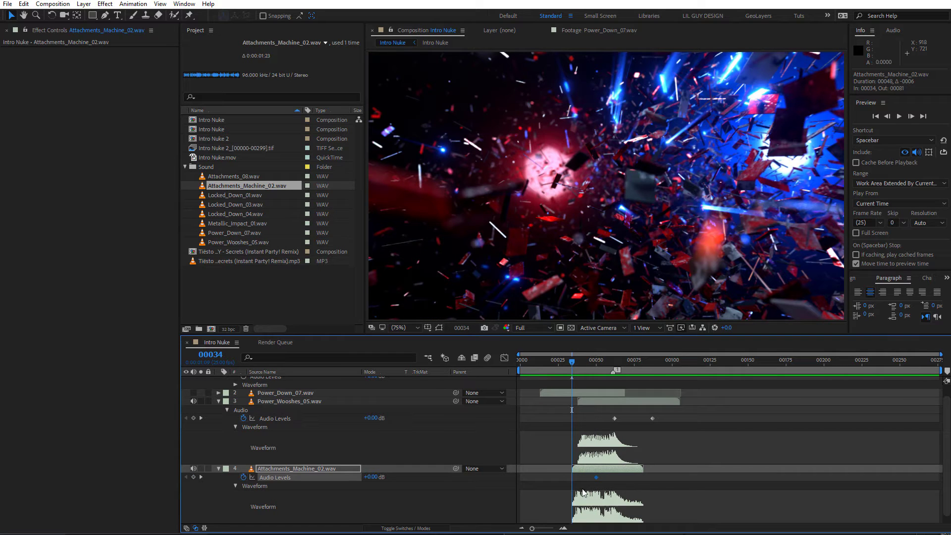
pyautogui.moveTo(372, 477); pyautogui.dragTo(441, 472)
# - Preview the fade-in on Attachments_Machine_02.wav together with Power_Wooshes_05.wav from frames 13 and 35
pyautogui.press('space')
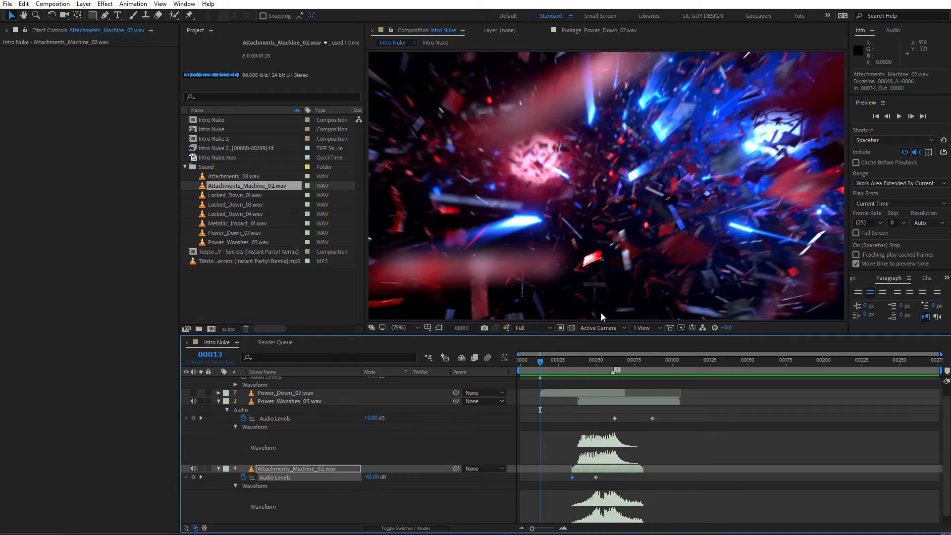
pyautogui.click(868, 256)
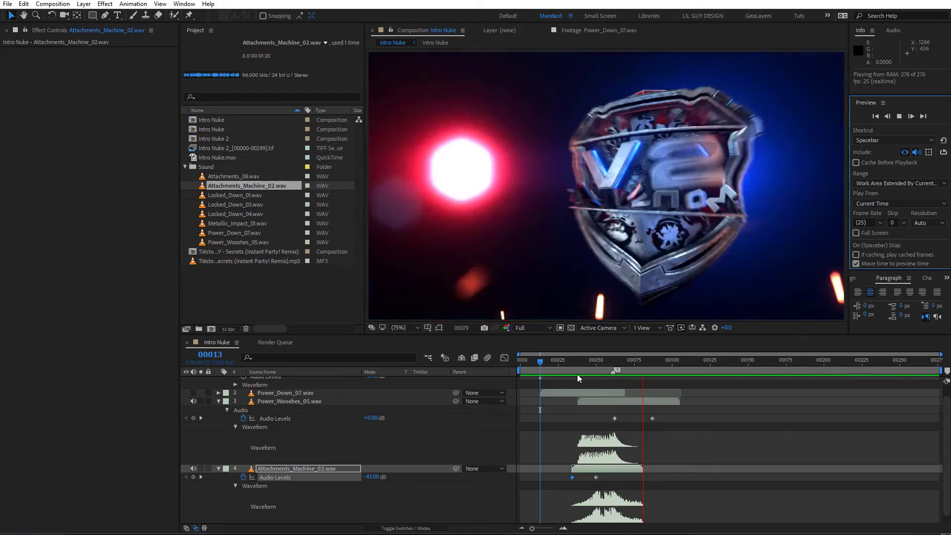
pyautogui.click(593, 373)
pyautogui.click(573, 361)
pyautogui.press('space')
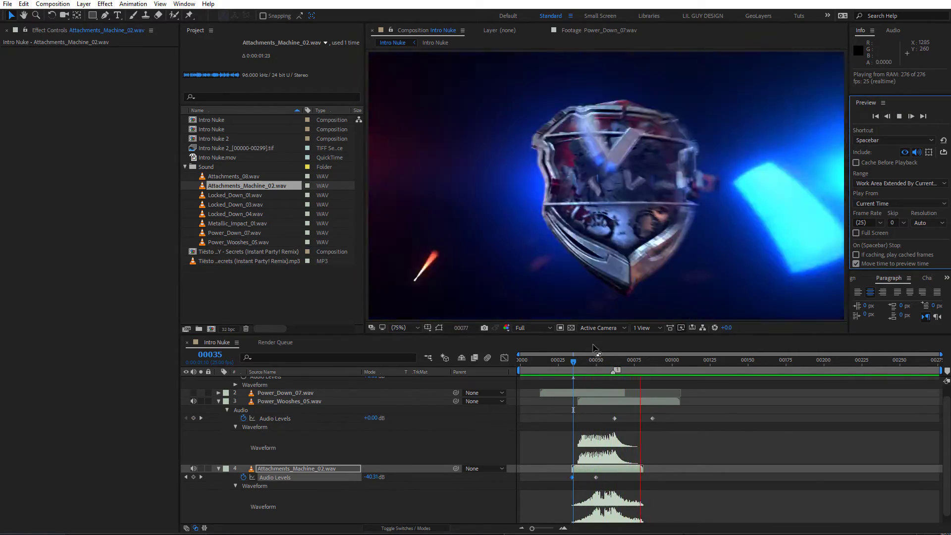
# - Collapse the expanded properties of Power_Wooshes_05.wav and Attachments_Machine_02.wav in the timeline
pyautogui.click(212, 429)
pyautogui.click(219, 402)
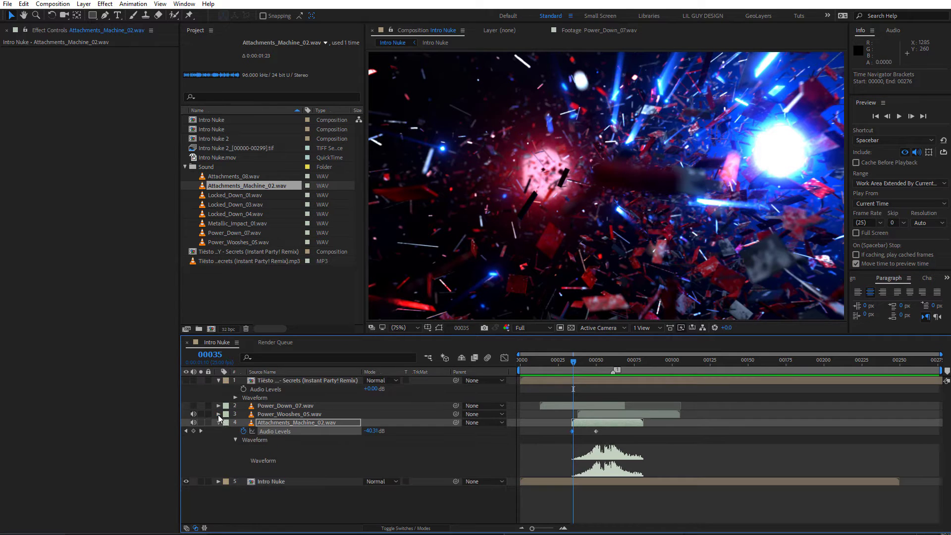
pyautogui.click(218, 427)
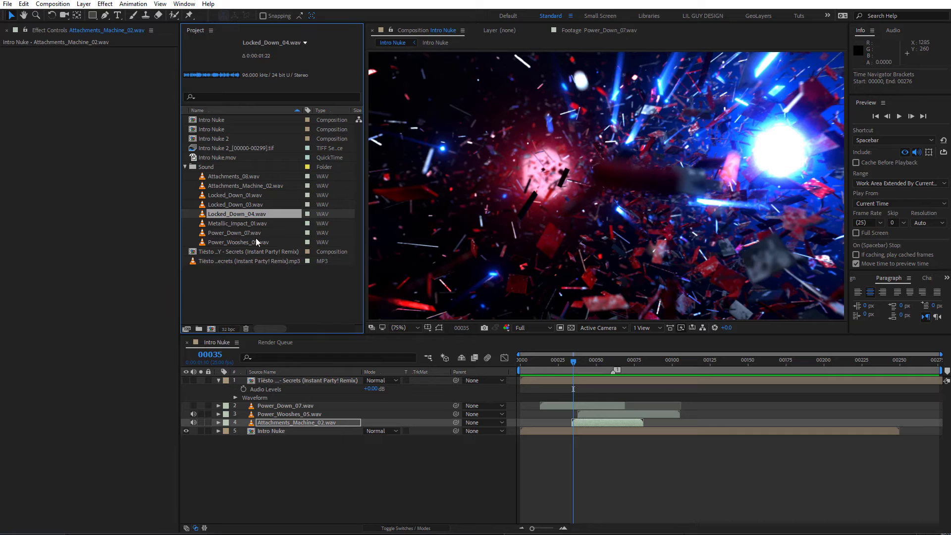
# - Audition Locked_Down_03.wav and add it to the Intro Nuke composition just above Power_Wooshes_05.wav
pyautogui.click(259, 205)
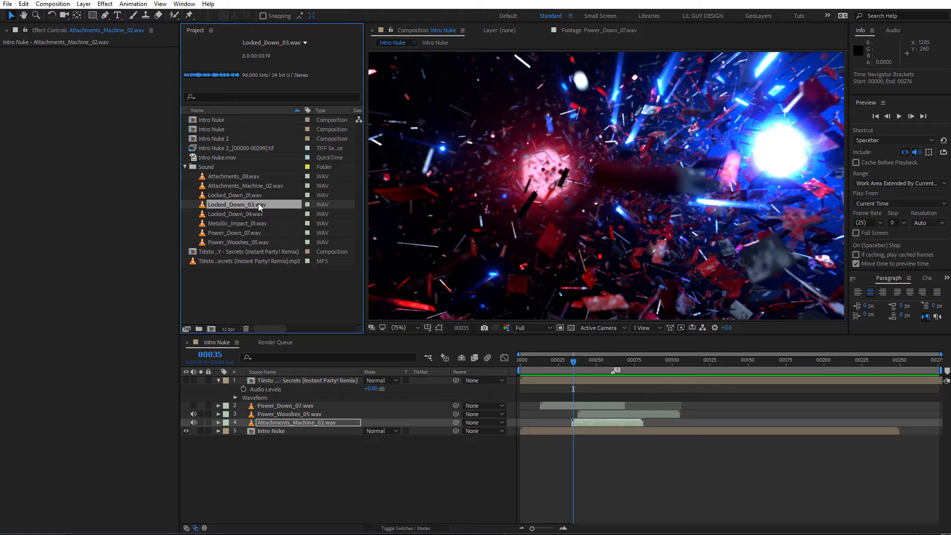
pyautogui.doubleClick(258, 205)
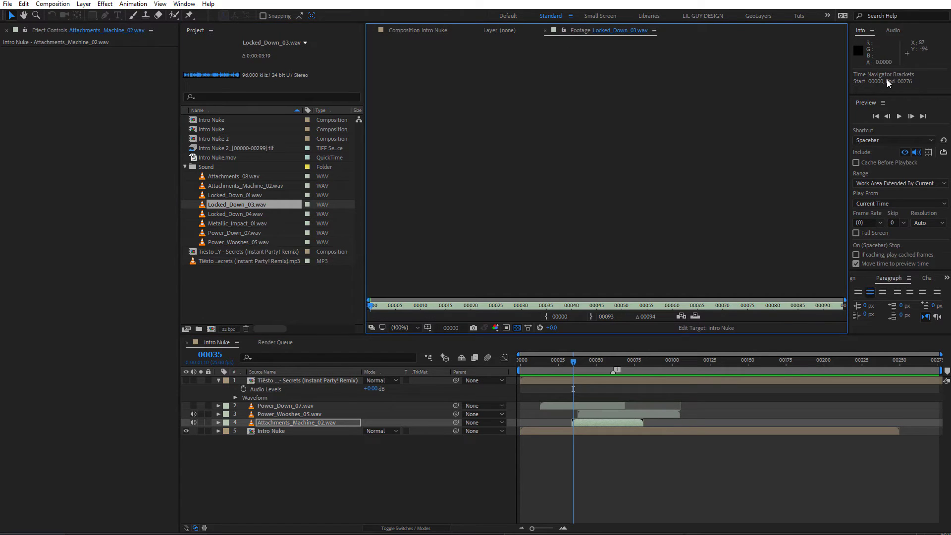
pyautogui.click(899, 117)
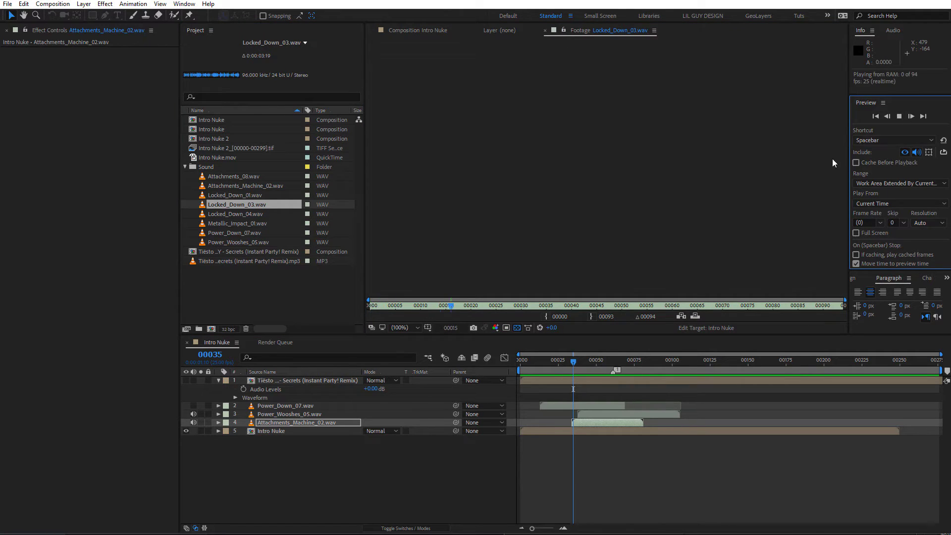
pyautogui.moveTo(254, 209); pyautogui.dragTo(308, 412)
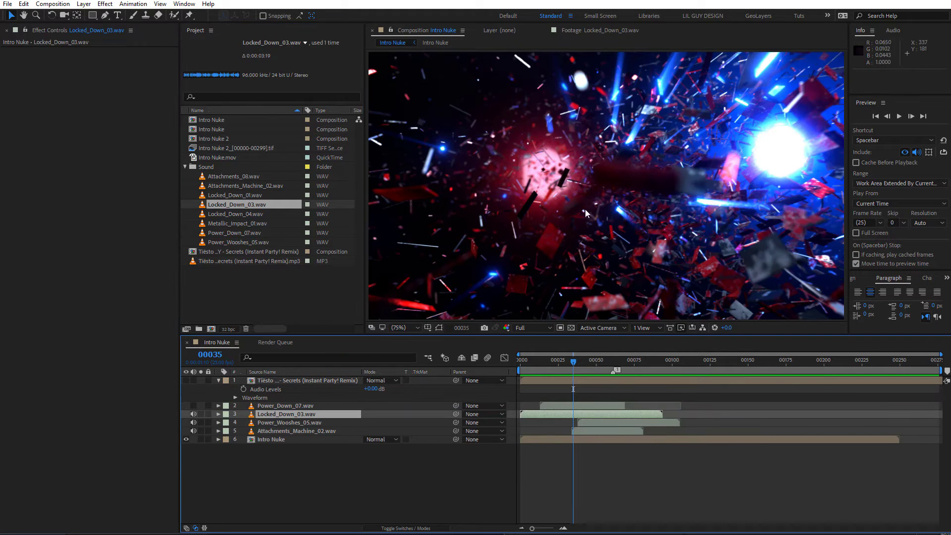
# - Add a second Locked_Down_03.wav below Attachments_Machine_02.wav, shift it to start at about frame 49, and preview the mix from frame 35
pyautogui.moveTo(597, 363); pyautogui.dragTo(628, 367)
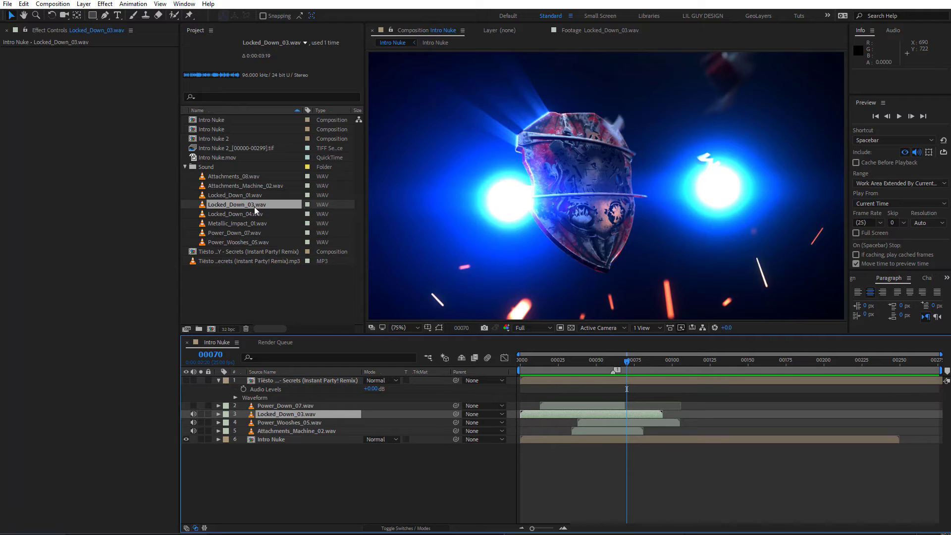
pyautogui.moveTo(256, 210); pyautogui.dragTo(406, 437)
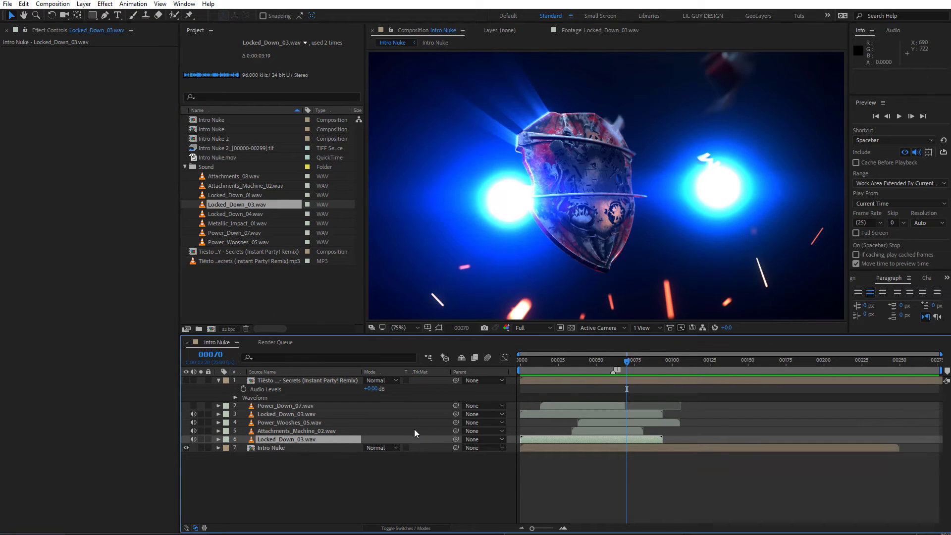
pyautogui.press('l')
pyautogui.press('l')
pyautogui.moveTo(600, 440); pyautogui.dragTo(675, 446)
pyautogui.moveTo(628, 362); pyautogui.dragTo(573, 364)
pyautogui.click(900, 116)
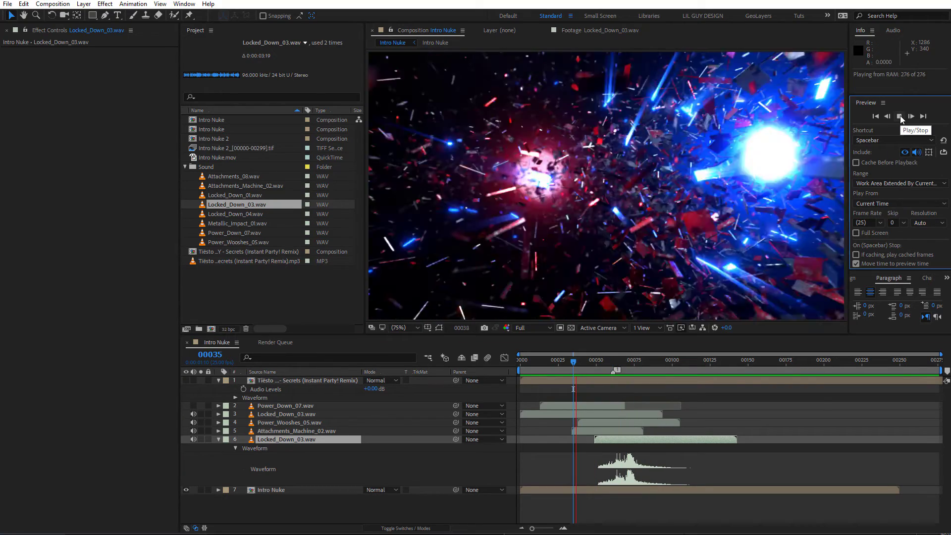
pyautogui.press('space')
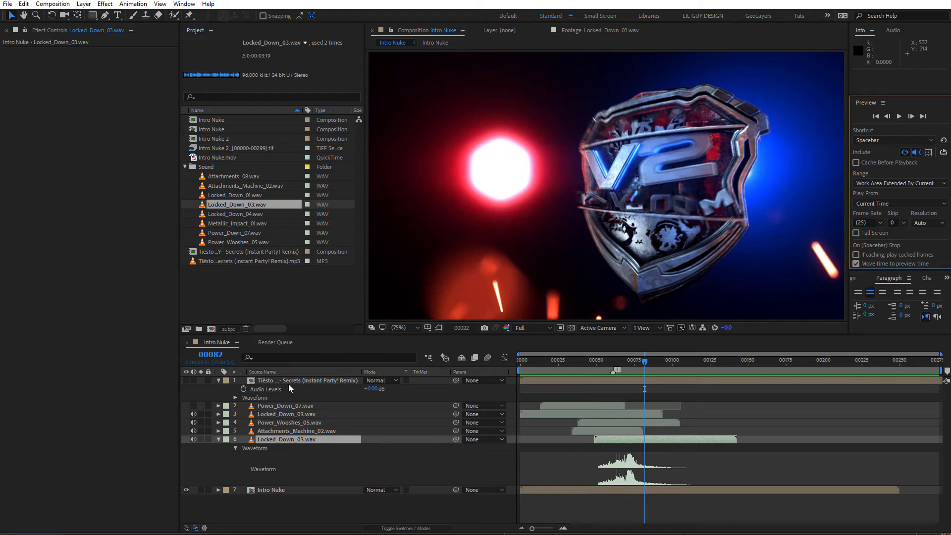
# - Mute the other sound effects, preview the lower Locked_Down_03.wav alone from frames 54 and 39, and mute and collapse it
pyautogui.moveTo(194, 431); pyautogui.dragTo(194, 420)
pyautogui.click(602, 360)
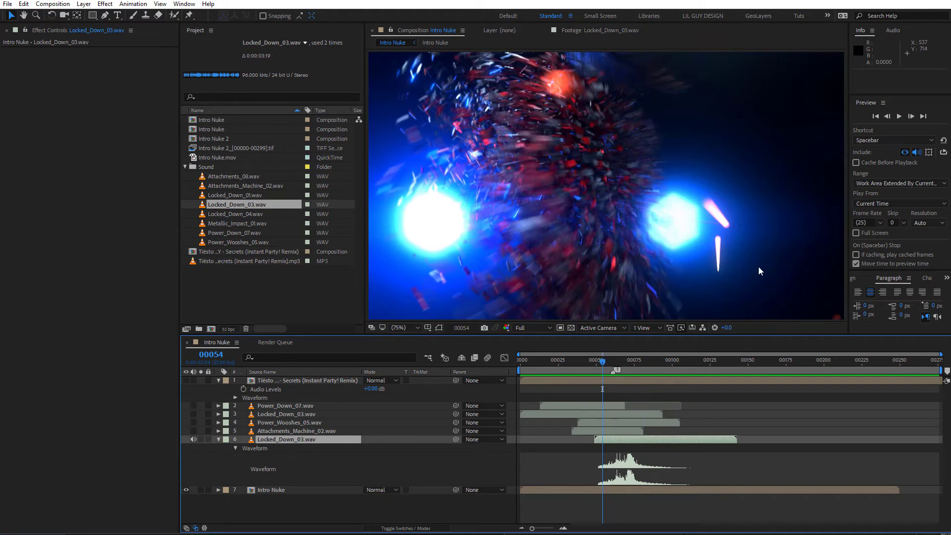
pyautogui.click(899, 116)
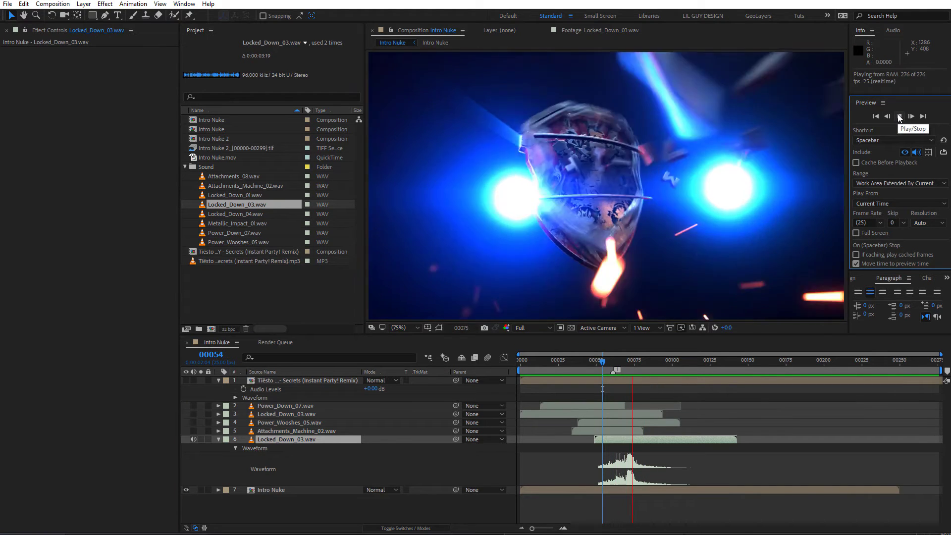
pyautogui.click(582, 366)
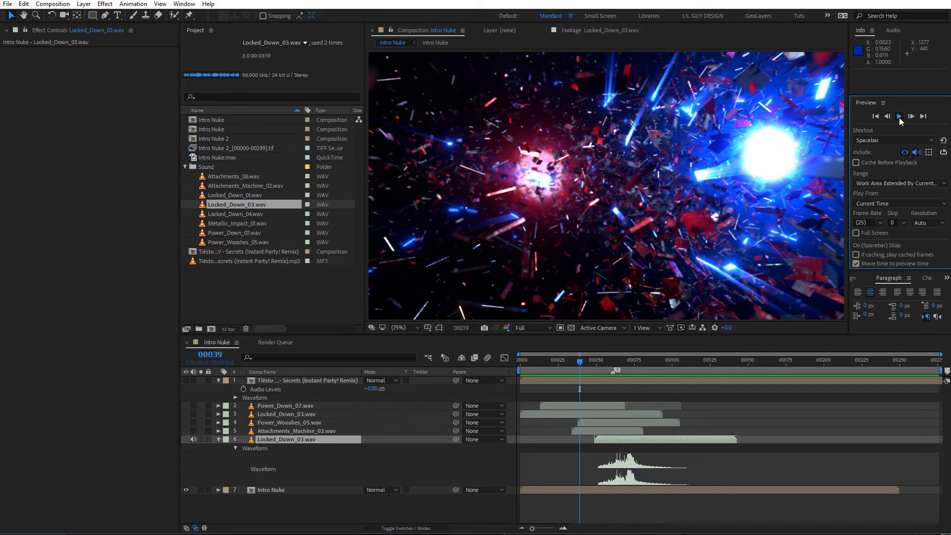
pyautogui.click(899, 118)
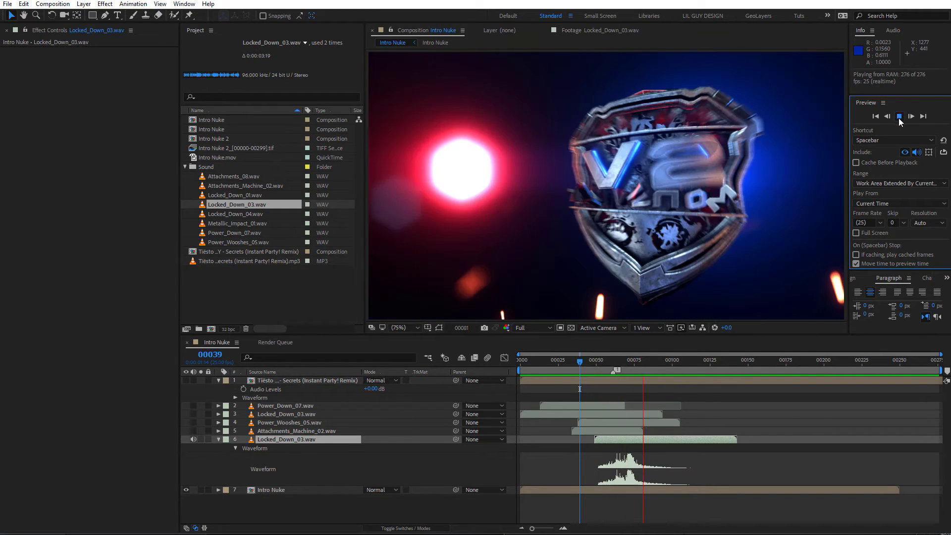
pyautogui.click(899, 117)
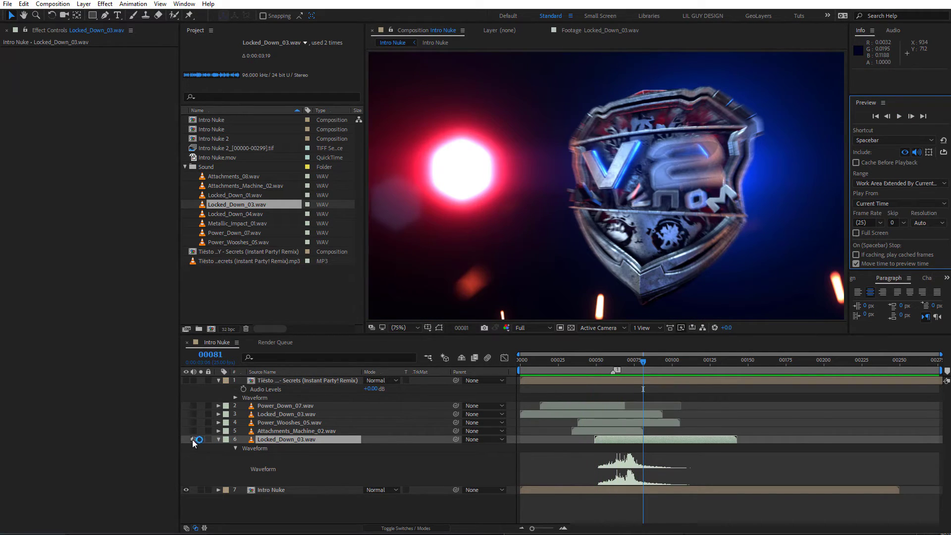
pyautogui.click(219, 439)
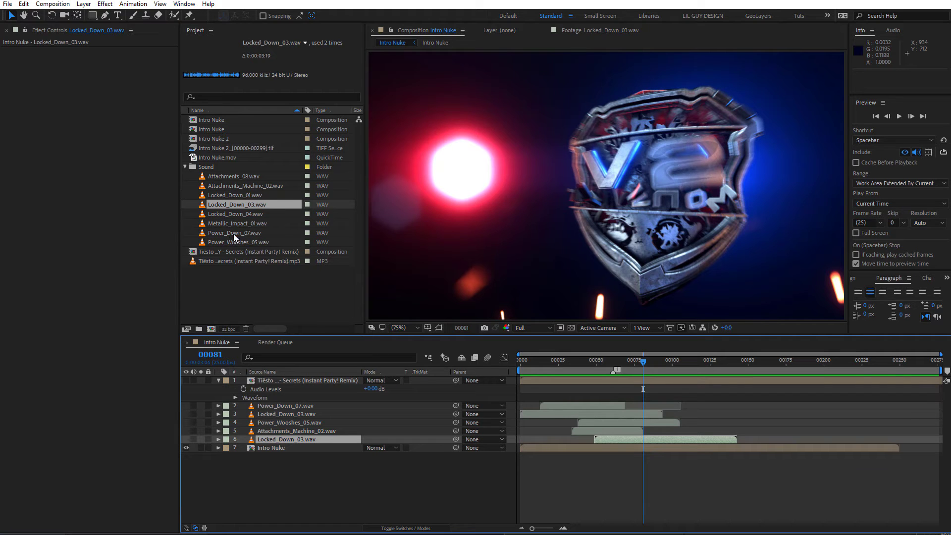
# - Audition Locked_Down_01.wav and add it to the timeline just above the Intro Nuke layer, starting at frame 69
pyautogui.doubleClick(255, 223)
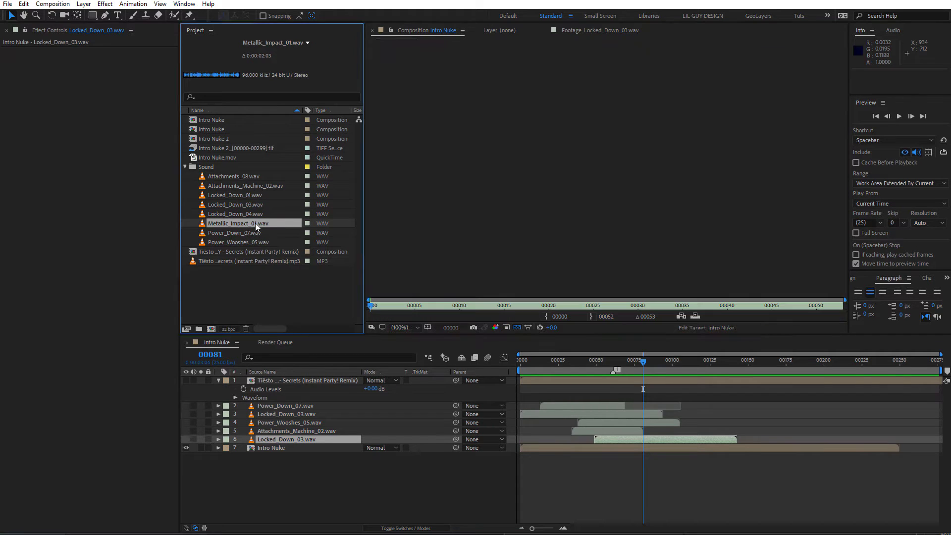
pyautogui.doubleClick(251, 196)
pyautogui.click(899, 116)
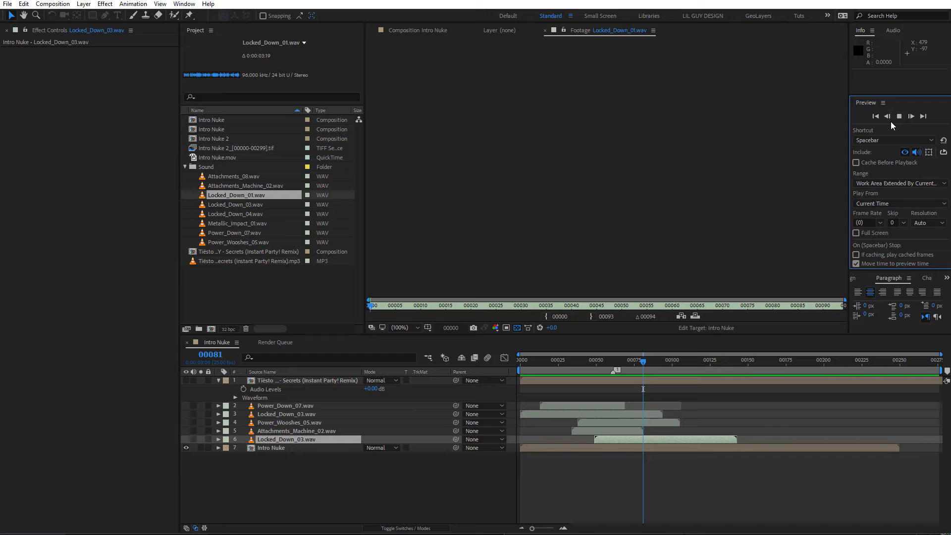
pyautogui.moveTo(258, 196); pyautogui.dragTo(625, 444)
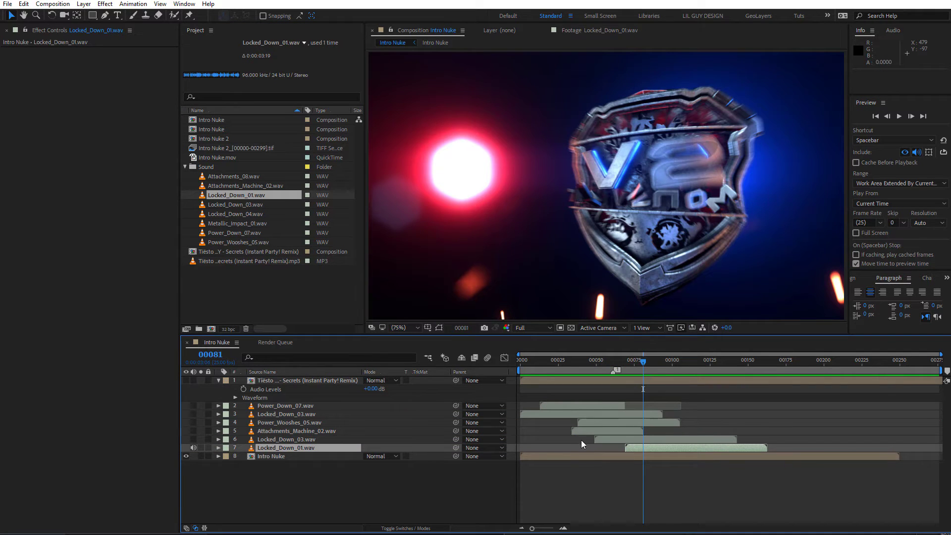
# - Show the waveform of Locked_Down_01.wav, shift the clip to start at frame 58, and preview it from frame 50
pyautogui.press('l')
pyautogui.press('l')
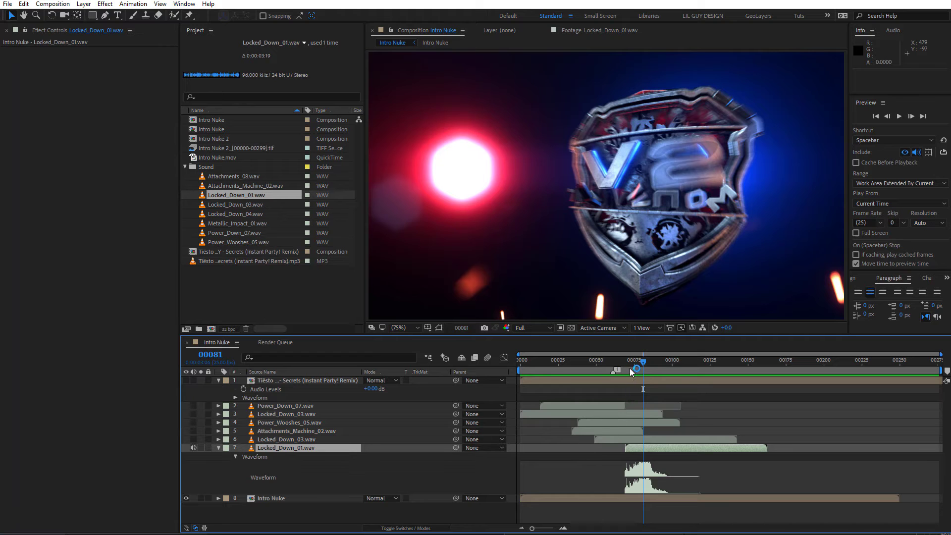
pyautogui.moveTo(629, 368)
pyautogui.mouseDown()
pyautogui.moveTo(607, 364)
pyautogui.moveTo(616, 364)
pyautogui.mouseUp()
pyautogui.moveTo(652, 447); pyautogui.dragTo(636, 451)
pyautogui.click(596, 364)
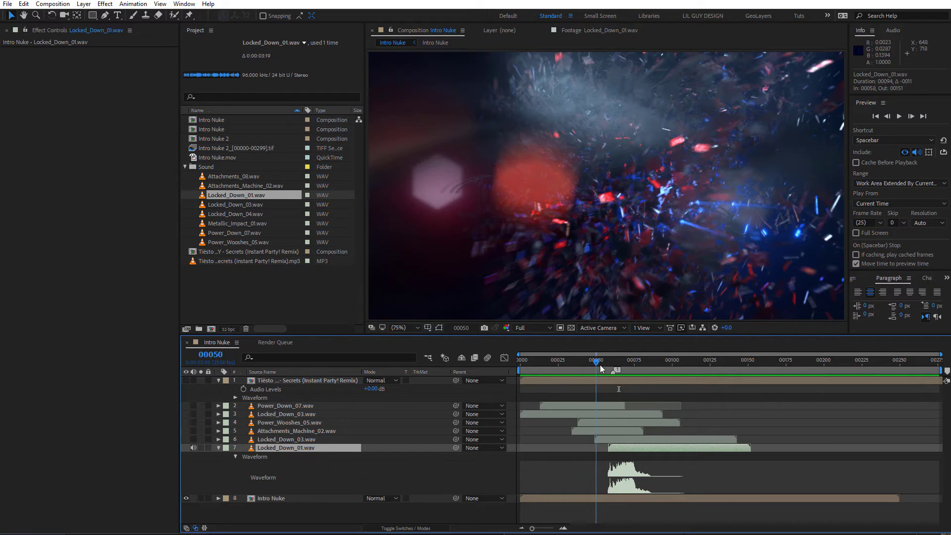
pyautogui.click(899, 116)
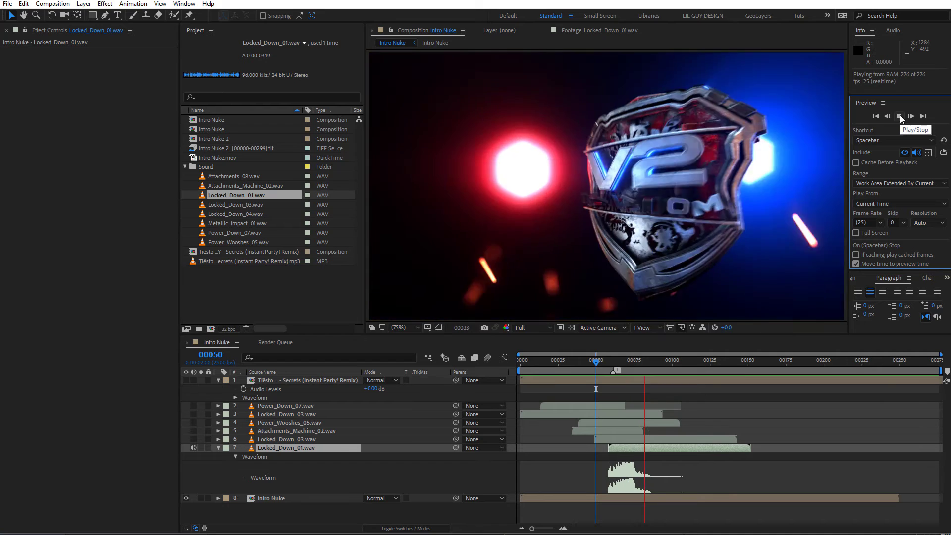
pyautogui.click(595, 361)
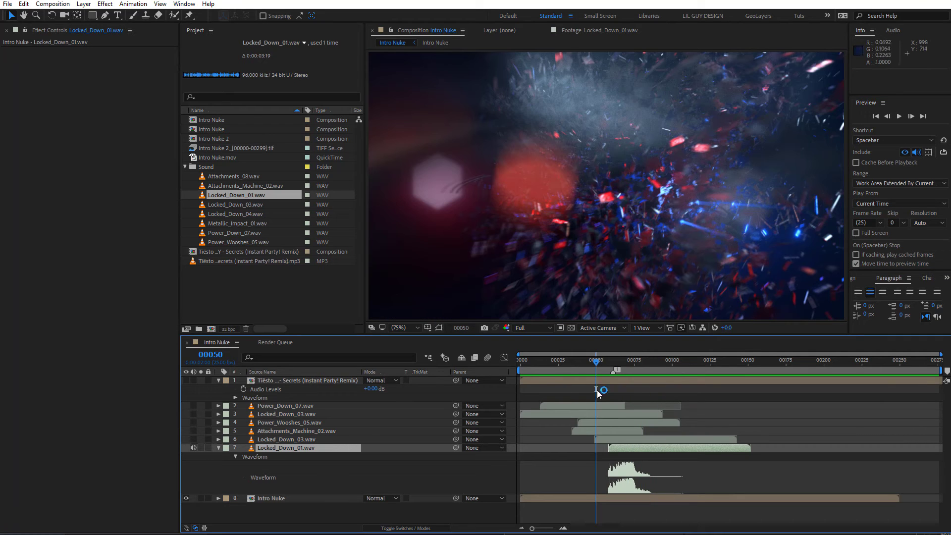
# - Shift Locked_Down_01.wav two frames earlier to start at frame 56 and preview it from frame 43
pyautogui.moveTo(597, 369); pyautogui.dragTo(619, 369)
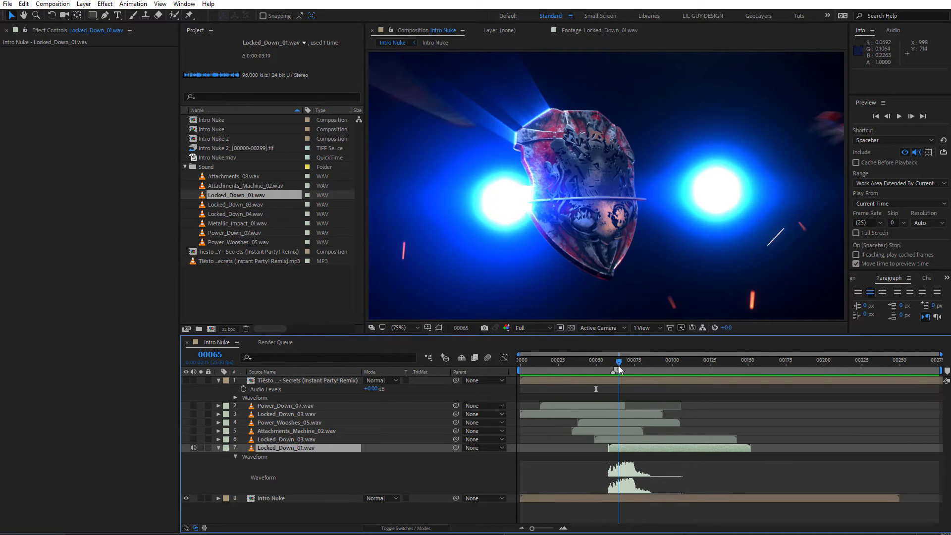
pyautogui.moveTo(629, 448); pyautogui.dragTo(626, 448)
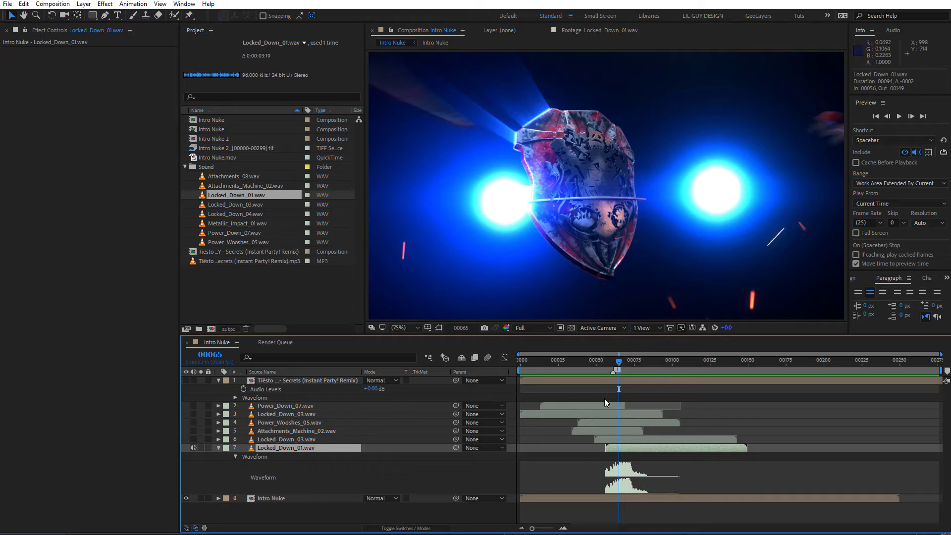
pyautogui.click(586, 361)
pyautogui.click(899, 117)
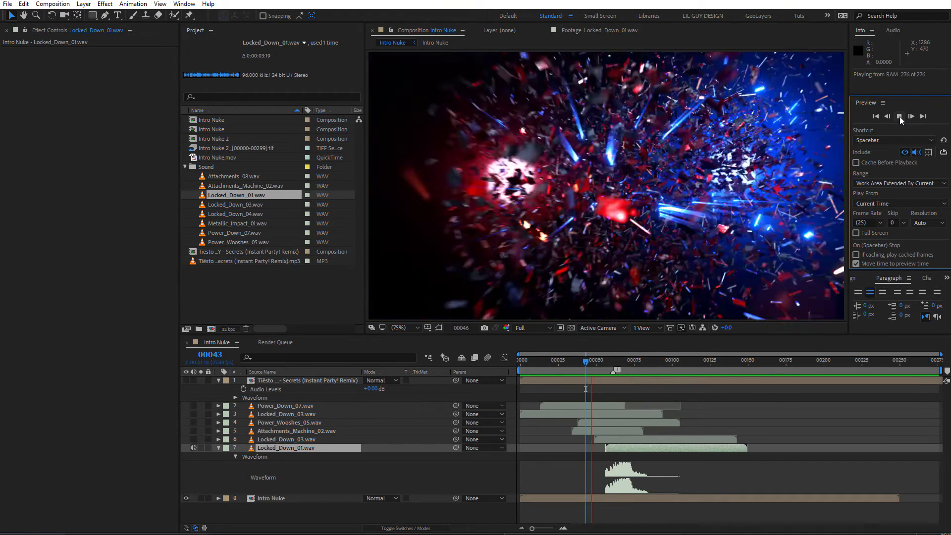
# - Unmute the lower Locked_Down_03.wav, preview it together with Locked_Down_01.wav from frame 38, and mute Locked_Down_01.wav
pyautogui.click(193, 439)
pyautogui.moveTo(599, 367); pyautogui.dragTo(578, 367)
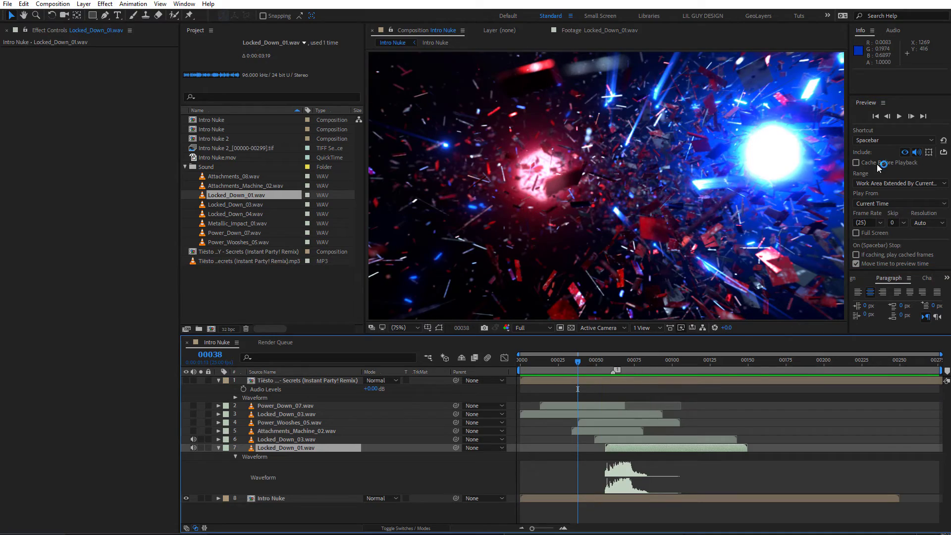
pyautogui.click(899, 117)
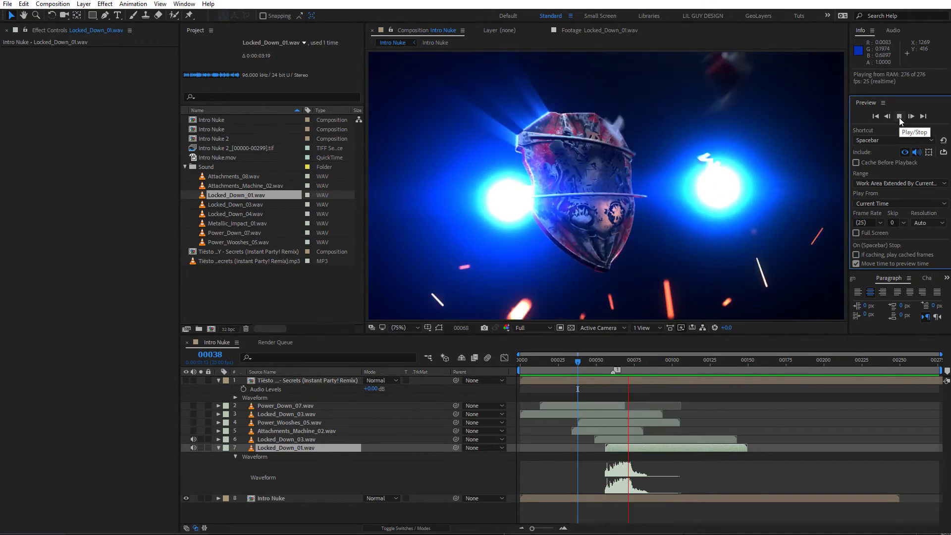
pyautogui.click(193, 447)
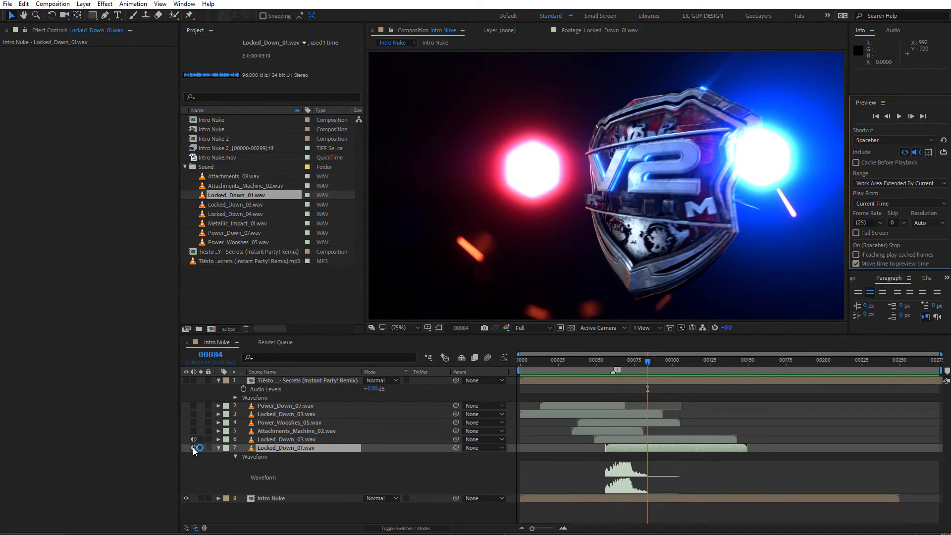
# - Add Locked_Down_04.wav to the timeline just above the Intro Nuke layer, starting at frame 76, and show its waveform
pyautogui.click(218, 447)
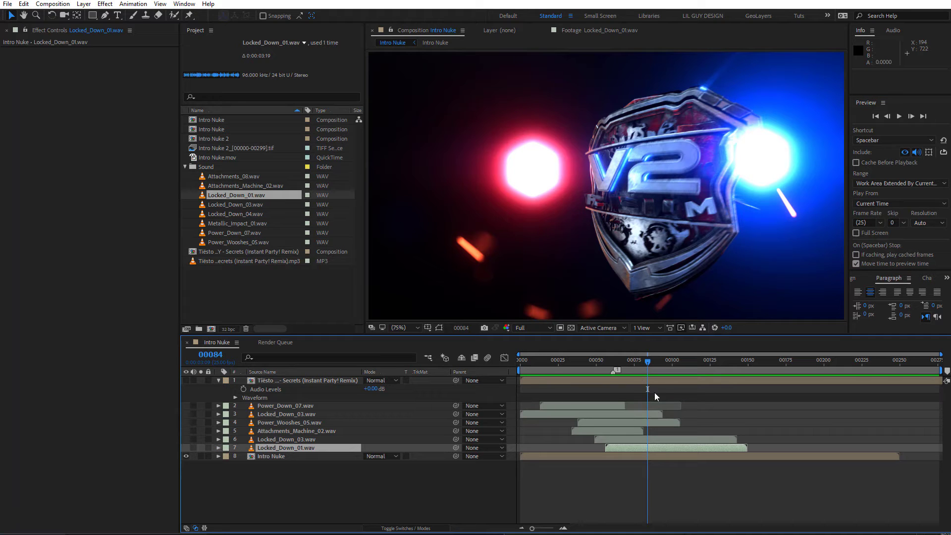
pyautogui.moveTo(643, 364)
pyautogui.mouseDown()
pyautogui.moveTo(680, 366)
pyautogui.moveTo(604, 378)
pyautogui.moveTo(636, 378)
pyautogui.mouseUp()
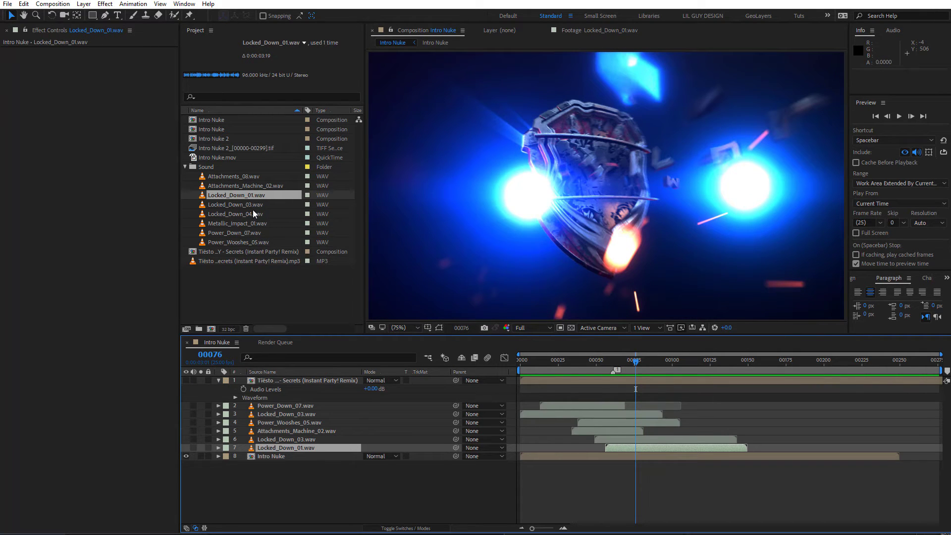
pyautogui.moveTo(250, 214); pyautogui.dragTo(293, 450)
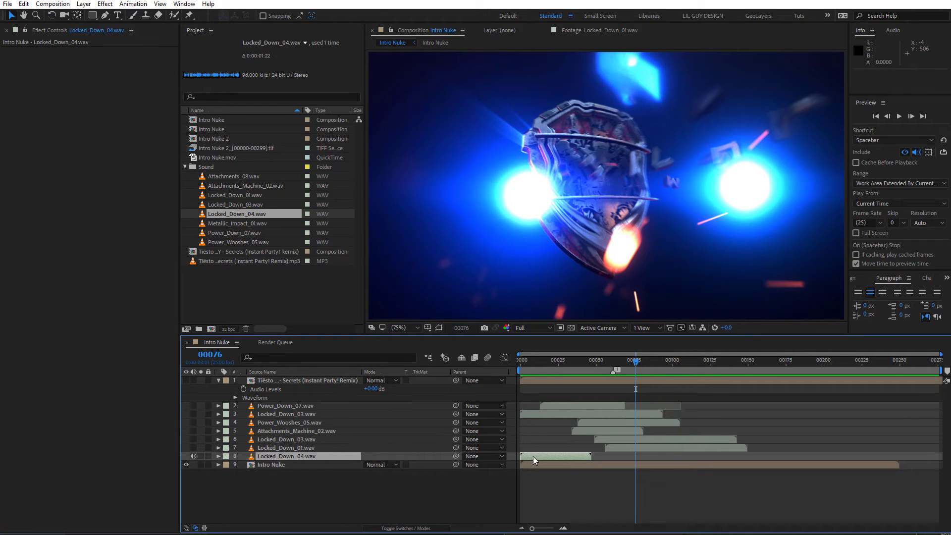
pyautogui.moveTo(533, 456); pyautogui.dragTo(646, 457)
pyautogui.moveTo(639, 366); pyautogui.dragTo(743, 381)
pyautogui.press('l')
pyautogui.press('l')
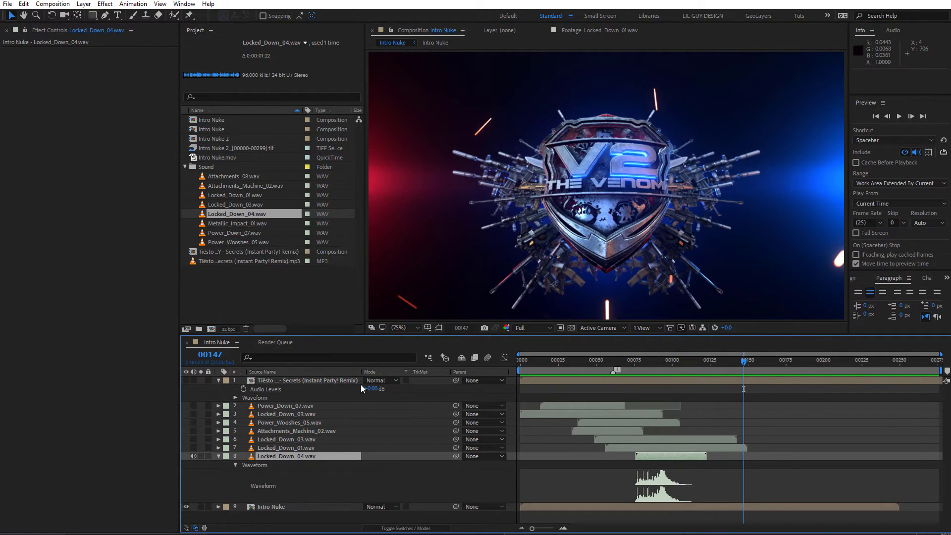
# - Set the Intro Nuke composition's frame rate to 30 frames per second
pyautogui.click(210, 355)
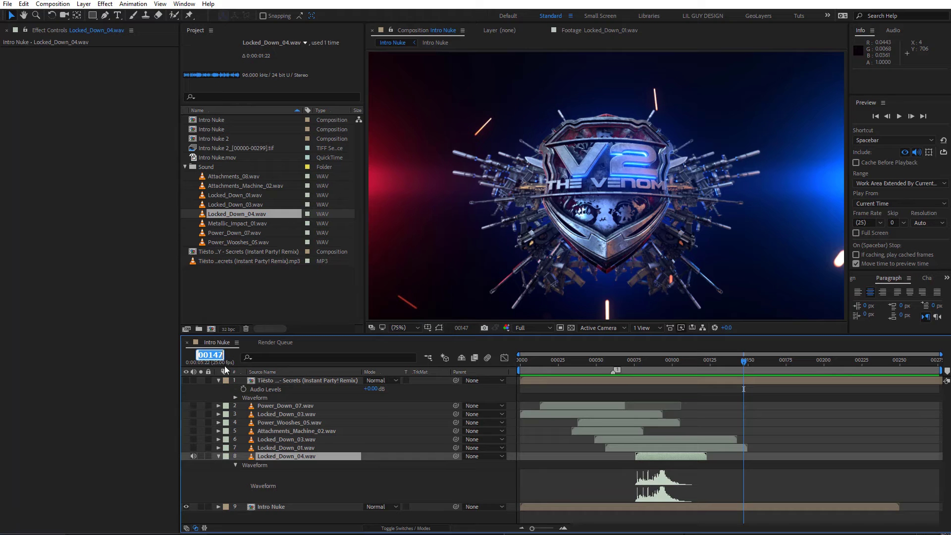
pyautogui.click(52, 4)
pyautogui.click(64, 27)
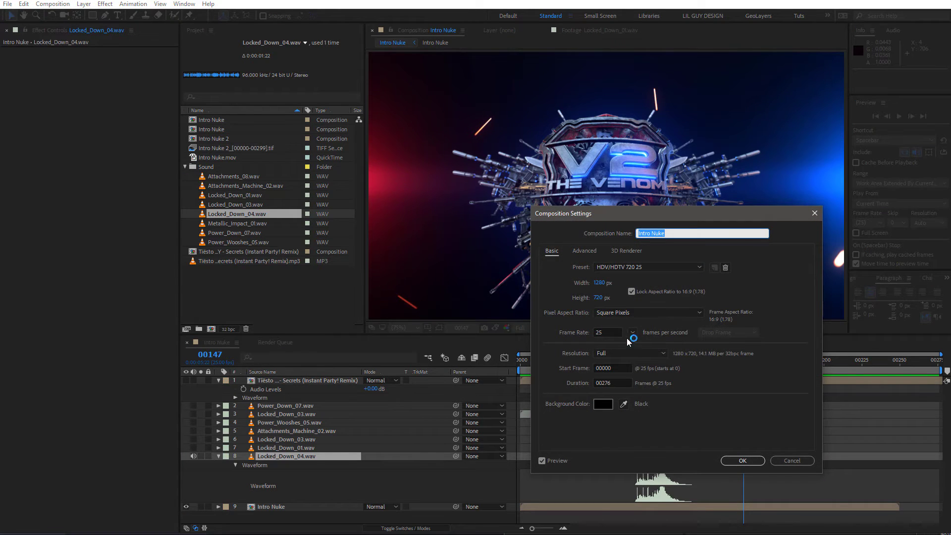
pyautogui.click(632, 333)
pyautogui.click(665, 419)
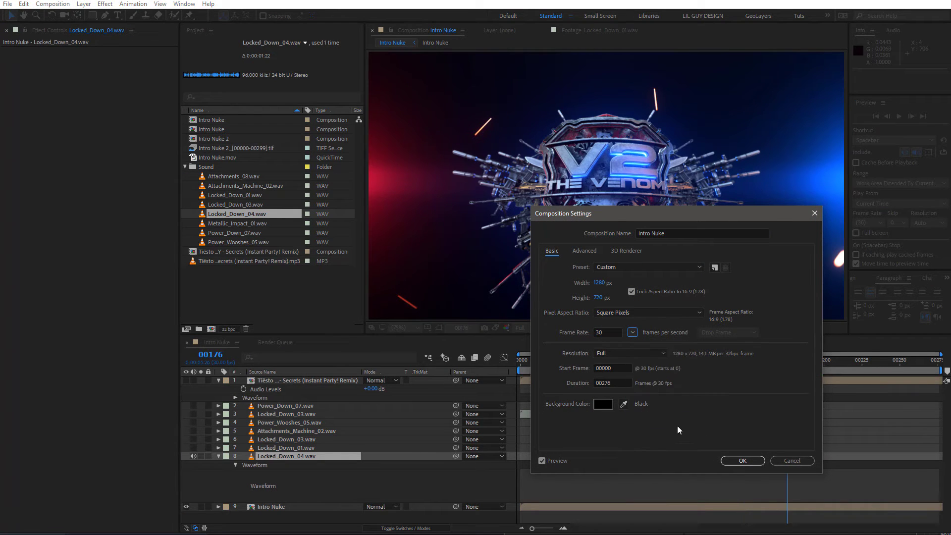
pyautogui.click(743, 461)
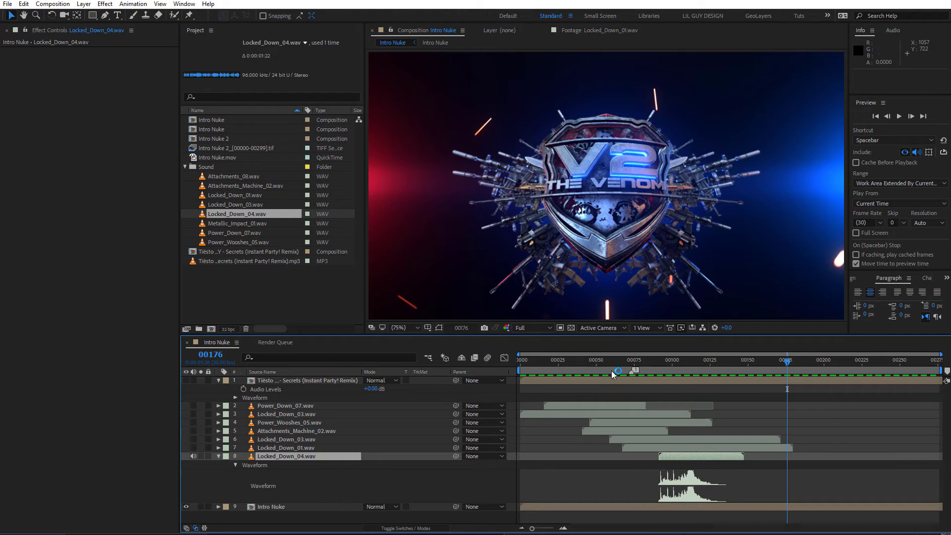
# - Set the Intro Nuke composition's duration to 300 frames
pyautogui.moveTo(685, 364); pyautogui.dragTo(946, 374)
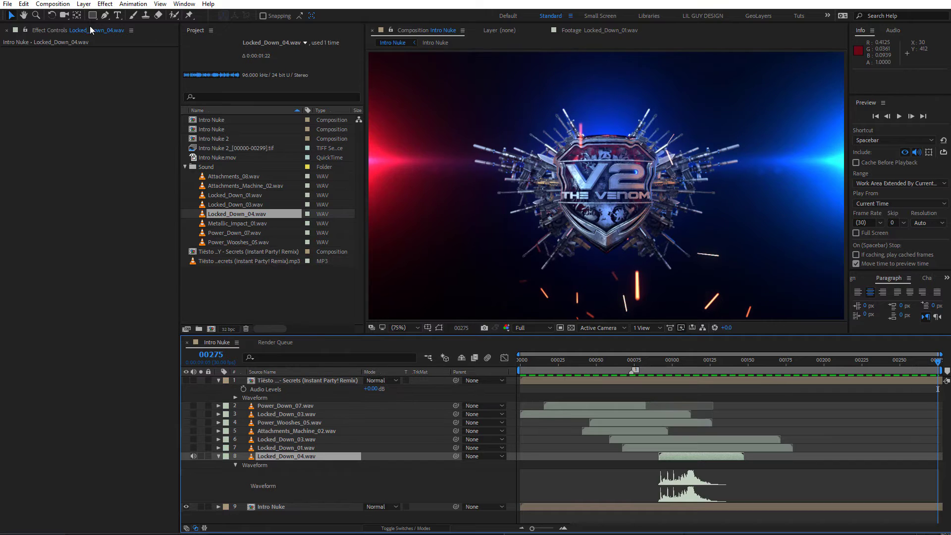
pyautogui.click(48, 4)
pyautogui.click(60, 26)
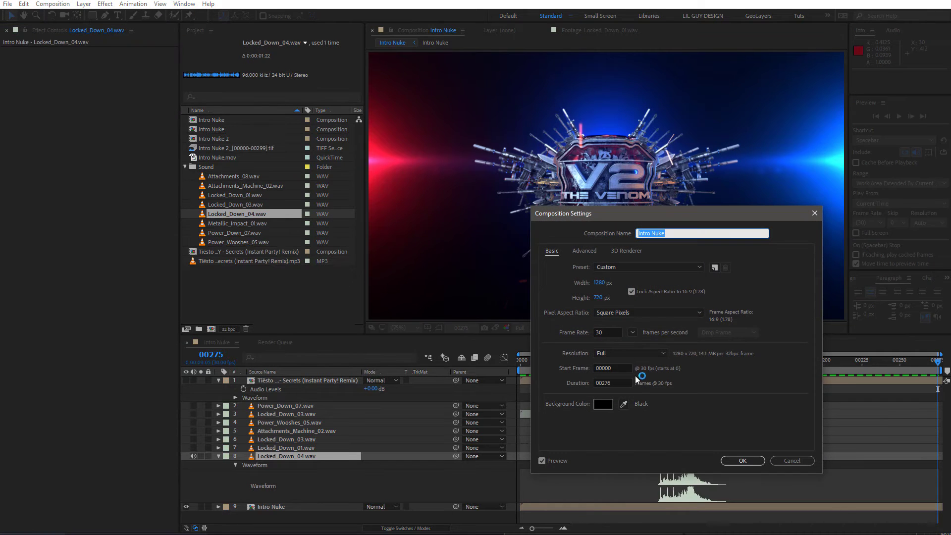
pyautogui.click(625, 383)
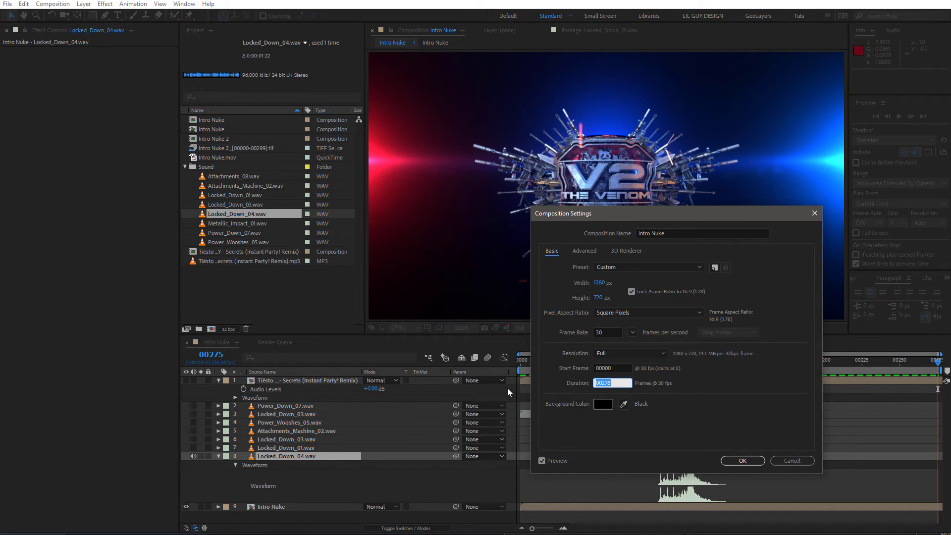
pyautogui.write('300')
pyautogui.press('Return')
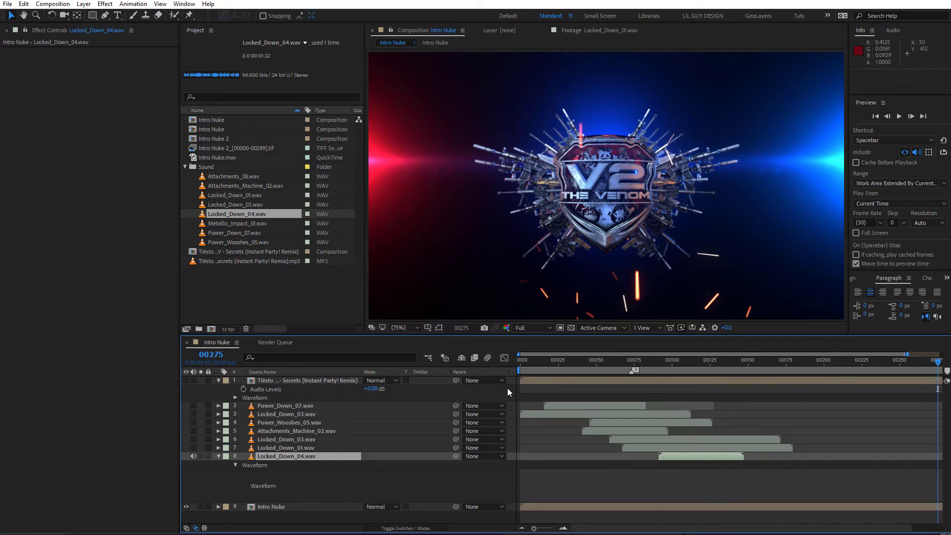
# - Shift Locked_Down_04.wav 16 frames earlier to start at frame 76 and preview it from there
pyautogui.moveTo(651, 366)
pyautogui.mouseDown()
pyautogui.moveTo(680, 370)
pyautogui.moveTo(638, 376)
pyautogui.mouseUp()
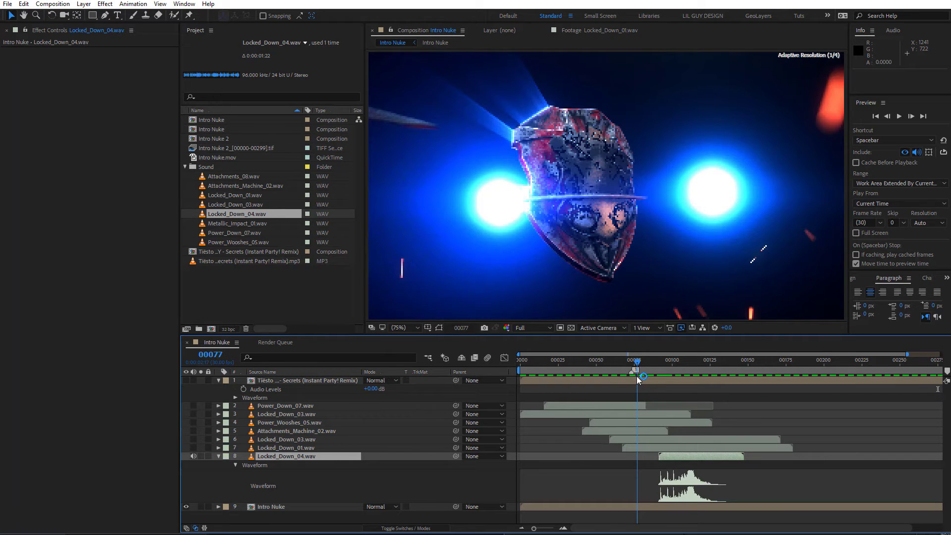
pyautogui.moveTo(691, 456); pyautogui.dragTo(667, 456)
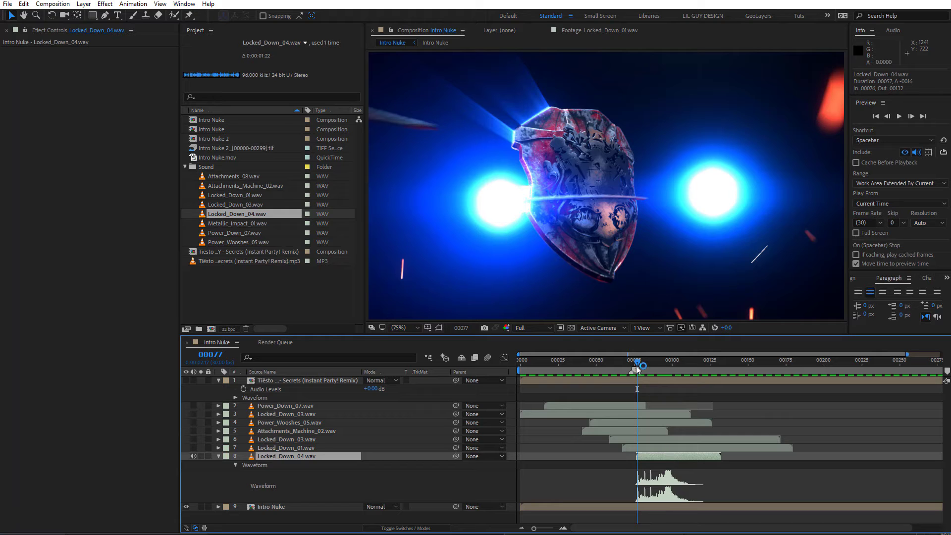
pyautogui.press('space')
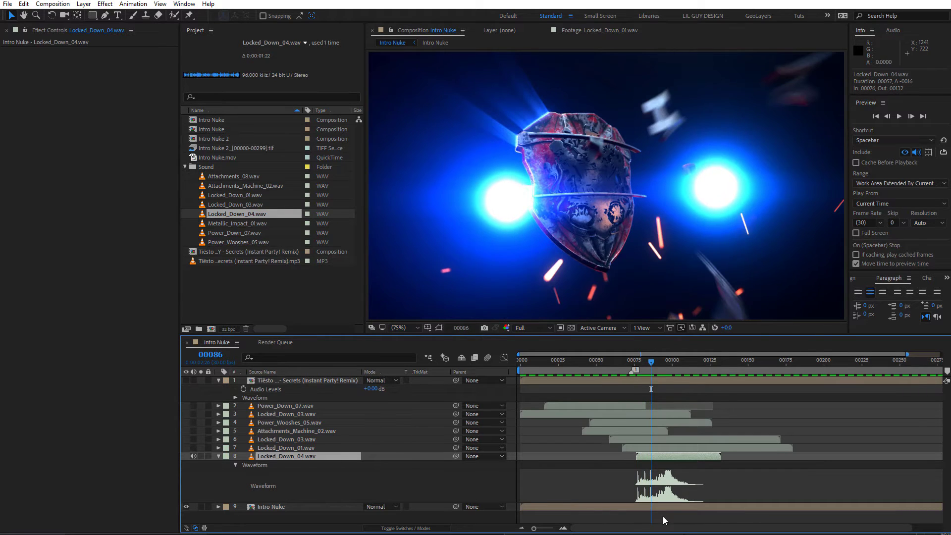
pyautogui.click(647, 370)
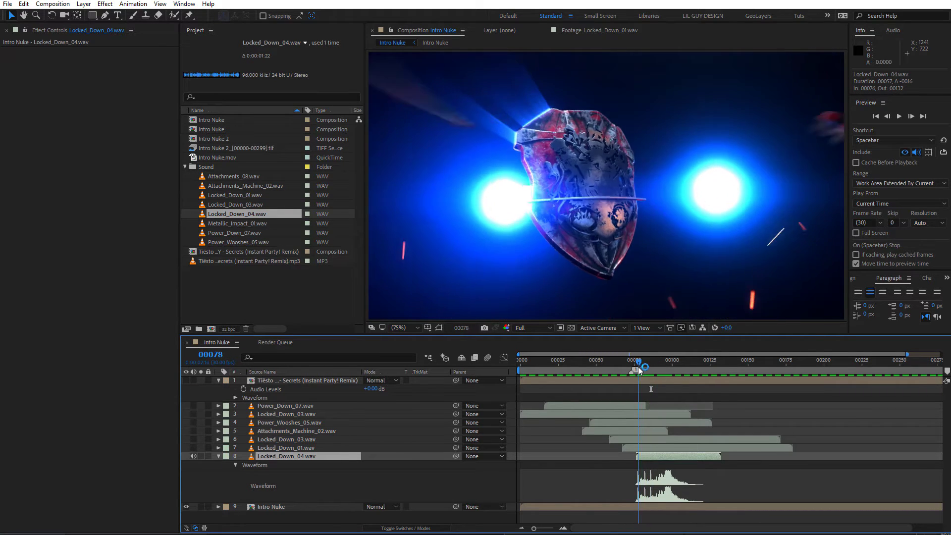
pyautogui.press('space')
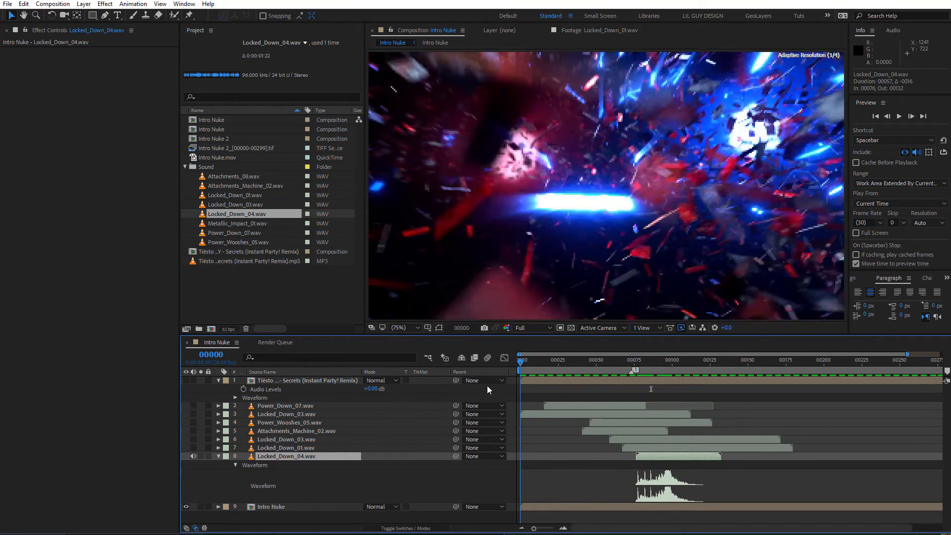
# - Unmute all the sound effect layers and preview them together from frame 0
pyautogui.press('Home')
pyautogui.moveTo(192, 452)
pyautogui.mouseDown()
pyautogui.moveTo(195, 403)
pyautogui.moveTo(193, 456)
pyautogui.mouseUp()
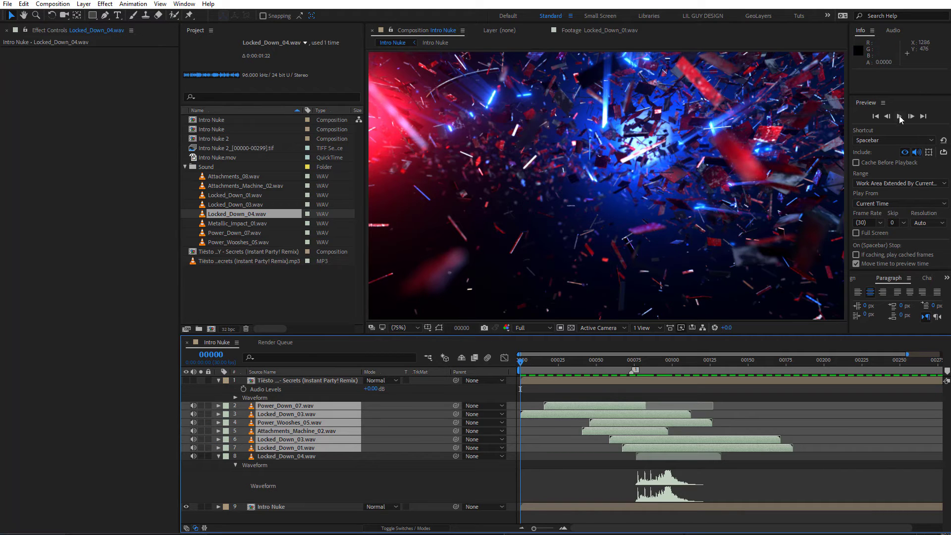
pyautogui.click(899, 115)
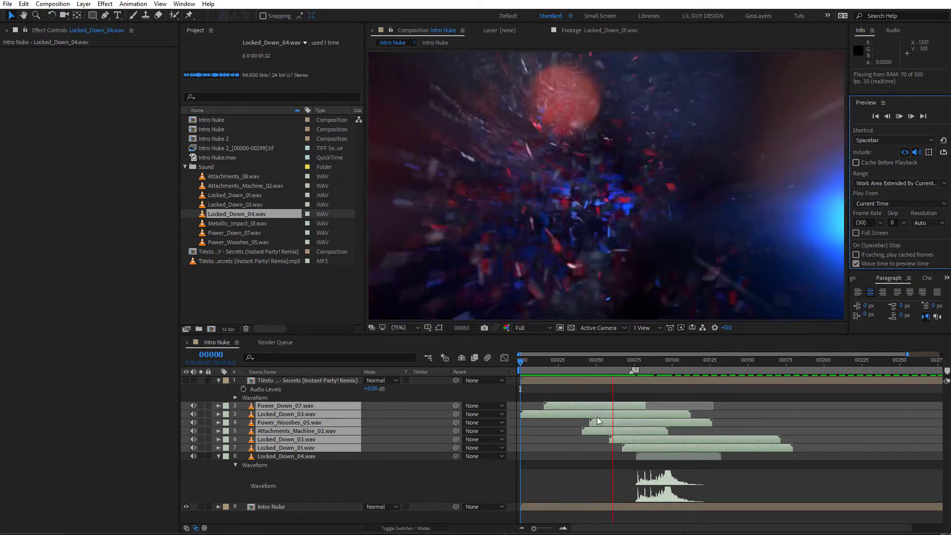
pyautogui.press('space')
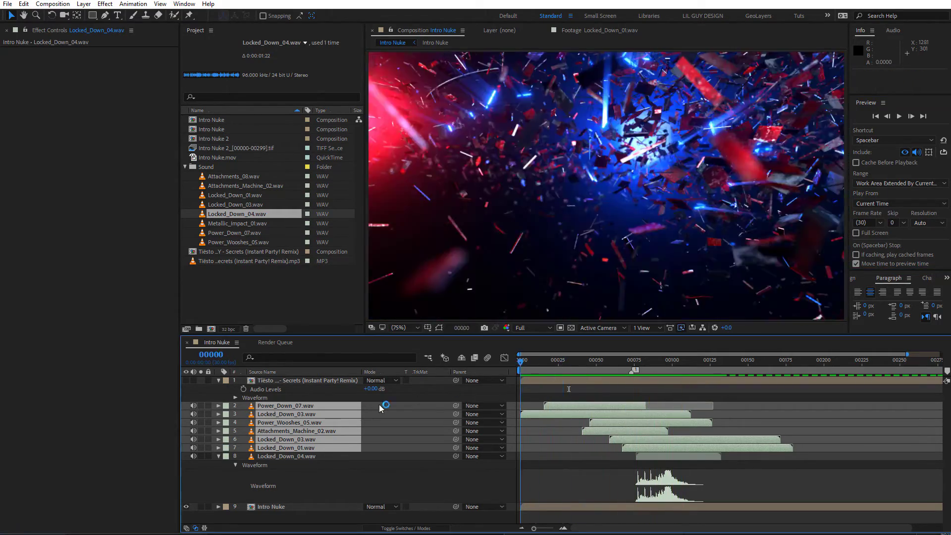
# - Mute all sound effects, collapse the Locked_Down_04.wav waveform, and preview Power_Down_07.wav alone from the beginning
pyautogui.click(280, 480)
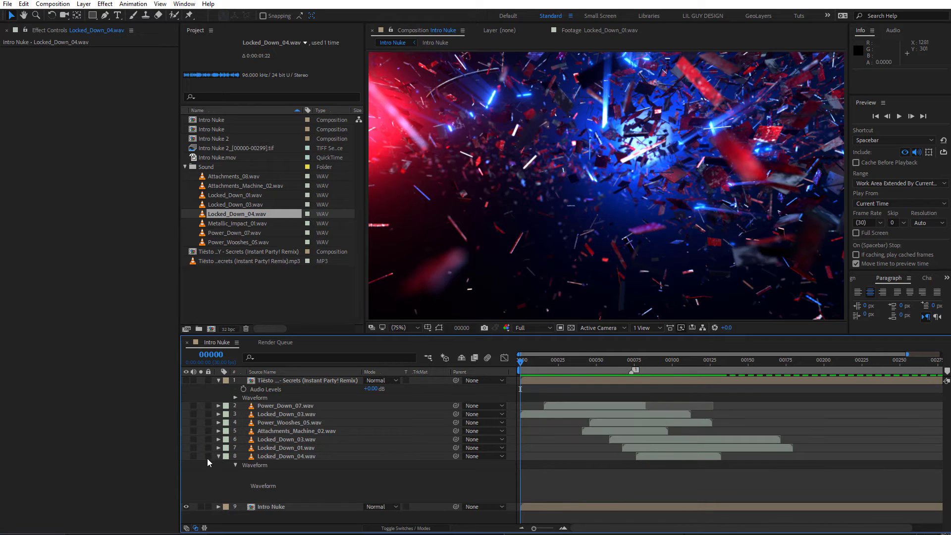
pyautogui.click(219, 456)
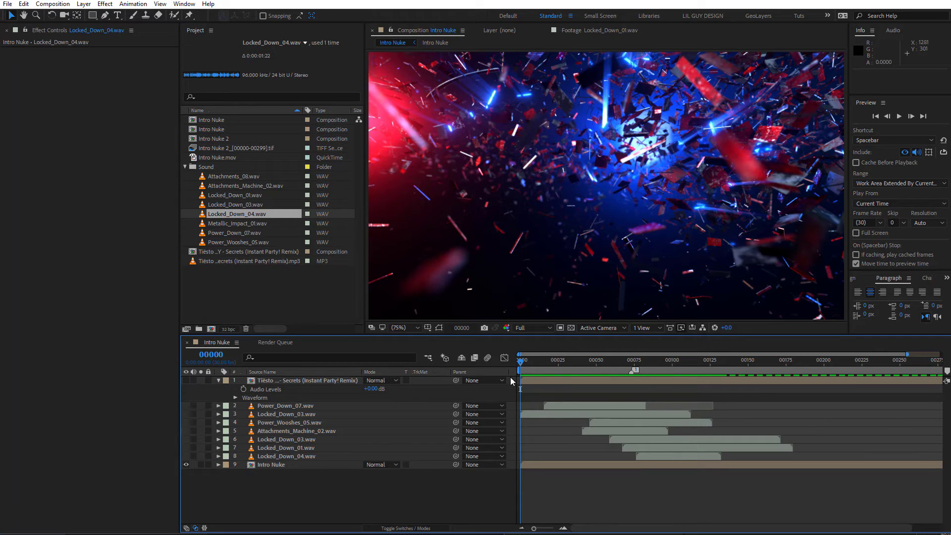
pyautogui.click(194, 406)
pyautogui.click(899, 116)
pyautogui.click(541, 367)
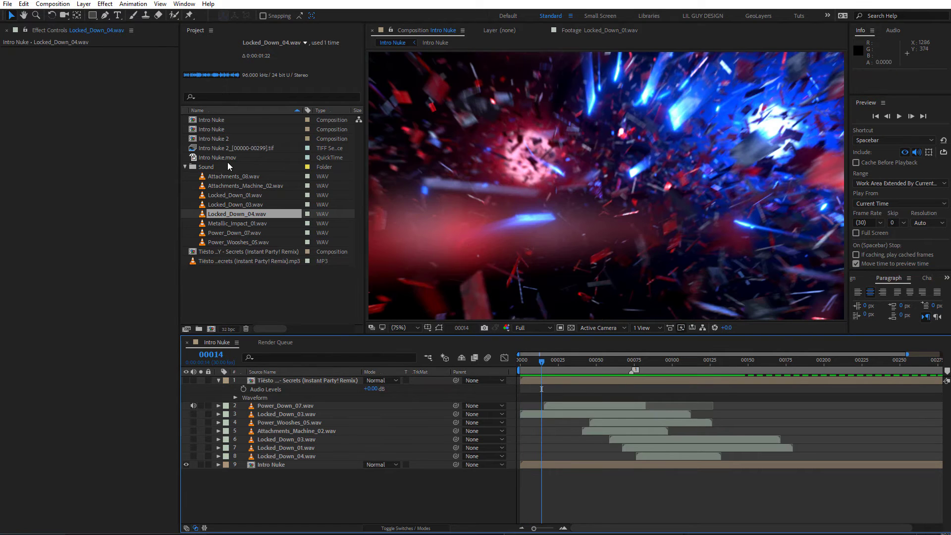
pyautogui.click(899, 116)
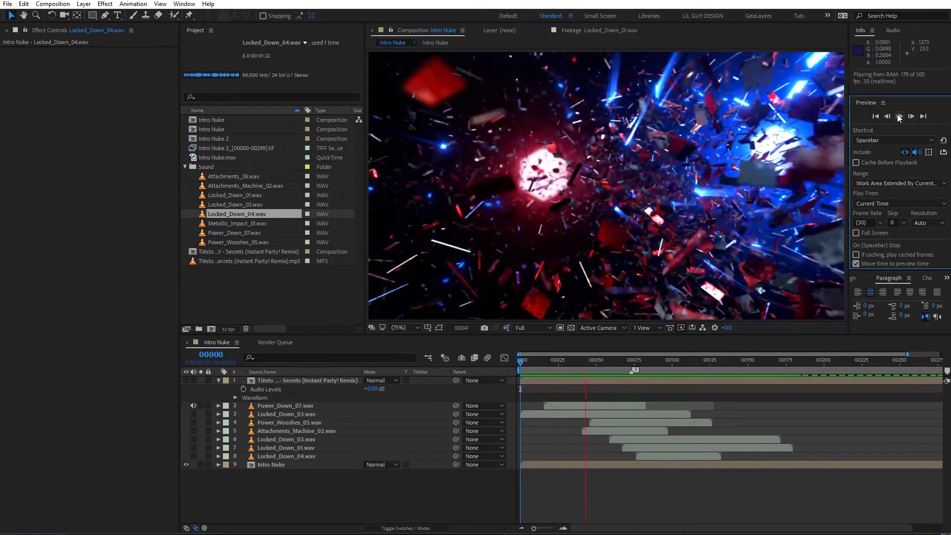
pyautogui.click(573, 370)
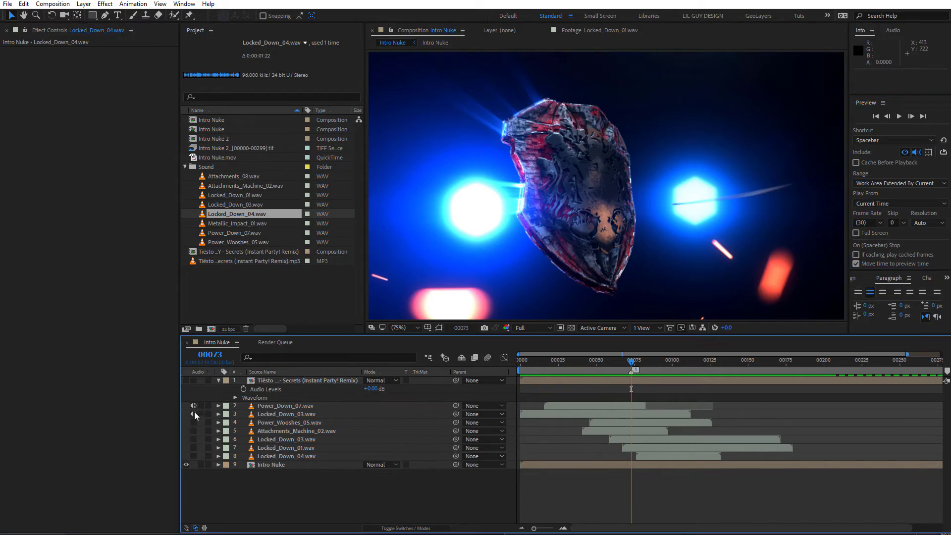
# - Preview the upper Locked_Down_03.wav alone from frame 0 and delete that layer from the timeline
pyautogui.press('space')
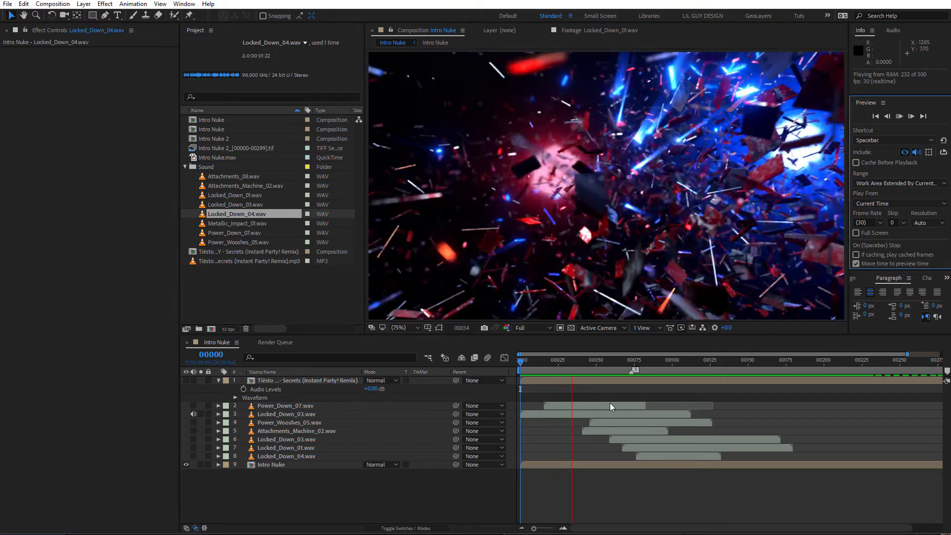
pyautogui.click(578, 370)
pyautogui.click(572, 418)
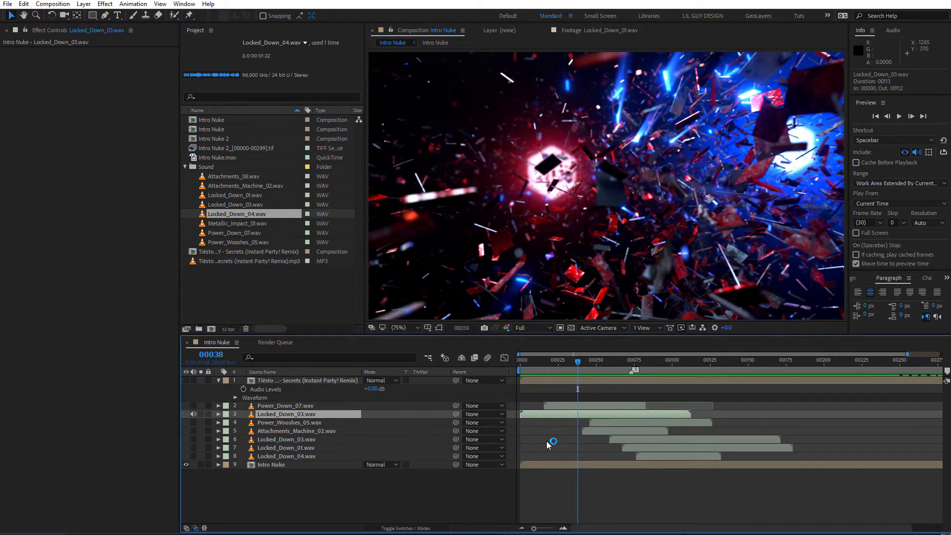
pyautogui.press('Delete')
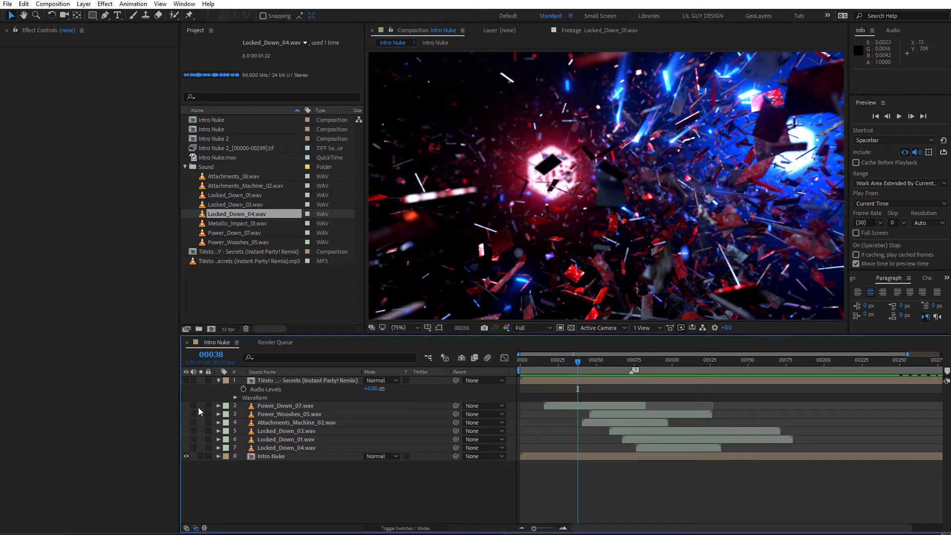
# - Unmute all the remaining sound effect layers and preview the whole mix from frame 0
pyautogui.moveTo(198, 407)
pyautogui.mouseDown()
pyautogui.moveTo(199, 448)
pyautogui.moveTo(196, 404)
pyautogui.mouseUp()
pyautogui.click(188, 450)
pyautogui.moveTo(576, 362); pyautogui.dragTo(436, 386)
pyautogui.click(899, 117)
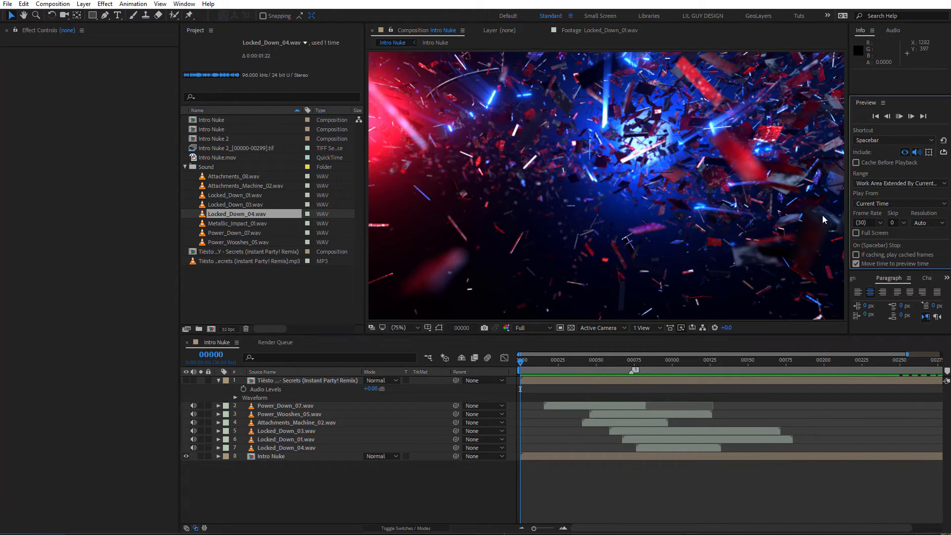
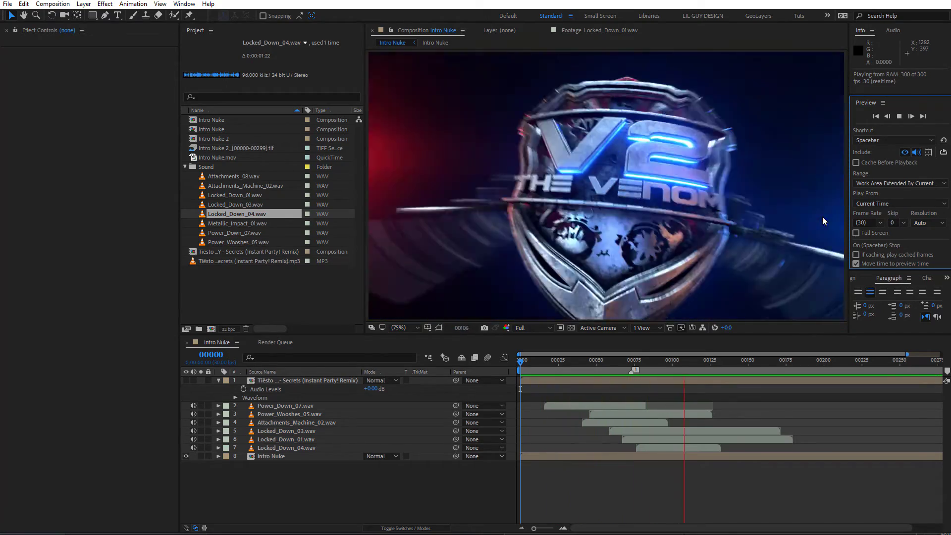
# - Mute every sound effect except Locked_Down_04.wav and show that layer's waveform
pyautogui.click(638, 368)
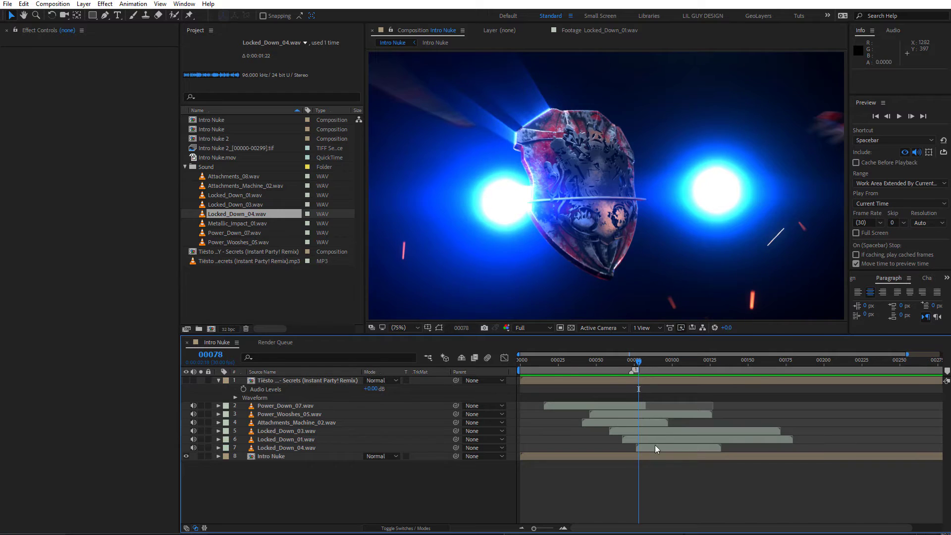
pyautogui.moveTo(193, 439); pyautogui.dragTo(194, 405)
pyautogui.click(662, 453)
pyautogui.click(661, 446)
pyautogui.press('l')
pyautogui.press('l')
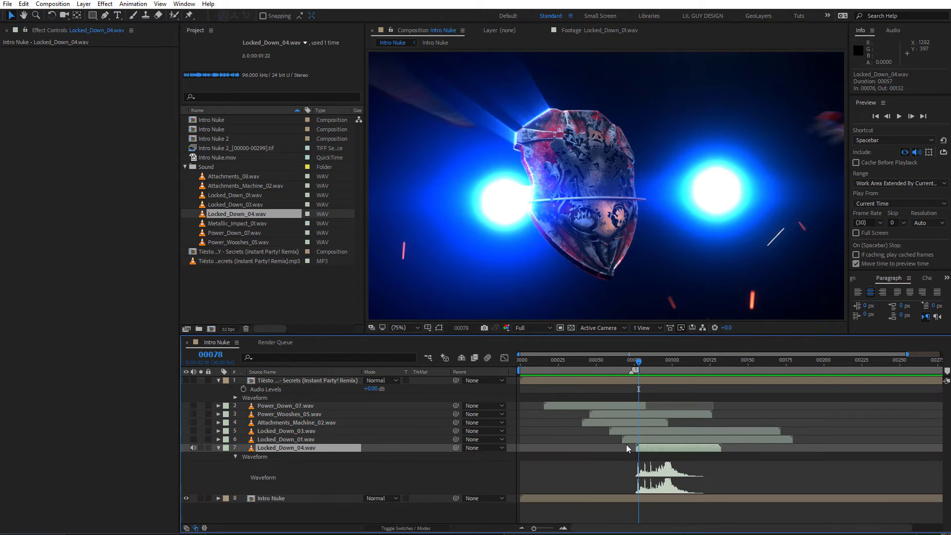
# - Preview Locked_Down_04.wav by itself from frame 68 and again from frame 66
pyautogui.moveTo(636, 362)
pyautogui.mouseDown()
pyautogui.moveTo(669, 362)
pyautogui.moveTo(623, 364)
pyautogui.mouseUp()
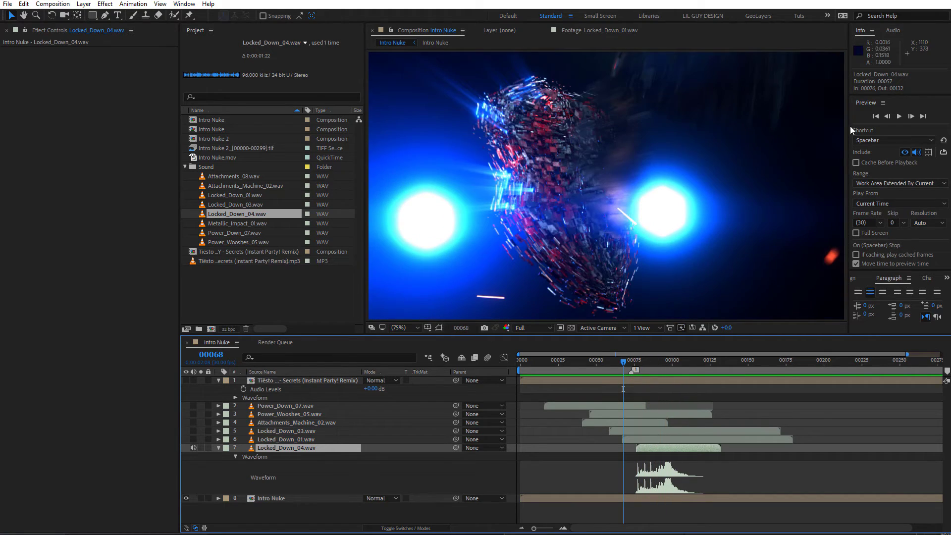
pyautogui.click(898, 116)
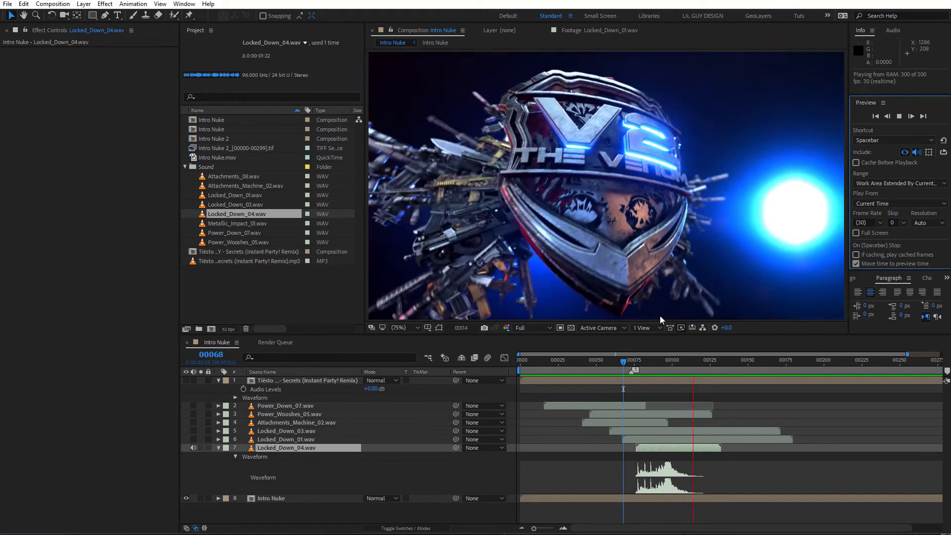
pyautogui.click(899, 116)
pyautogui.click(899, 116)
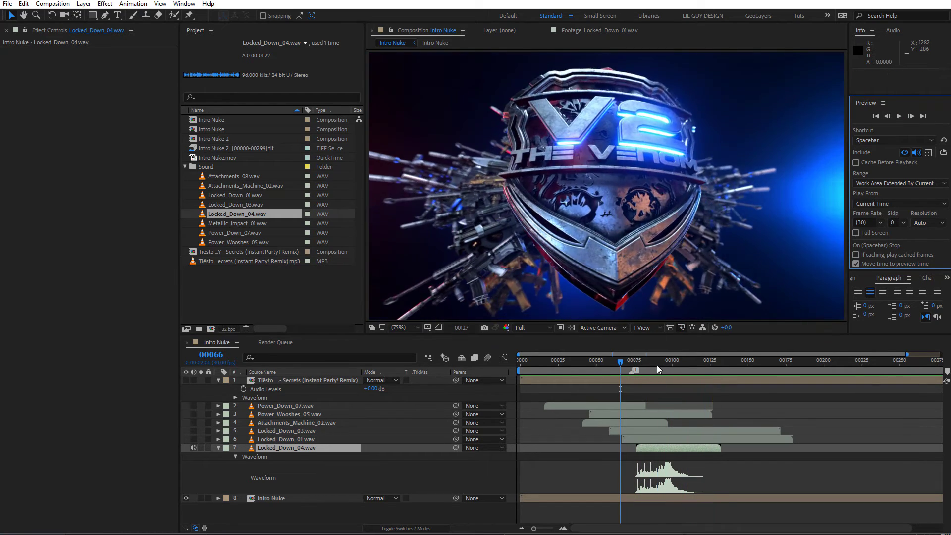
# - Duplicate the Locked_Down_04.wav layer and move the copy 10 frames along so it starts at frame 86
pyautogui.click(657, 364)
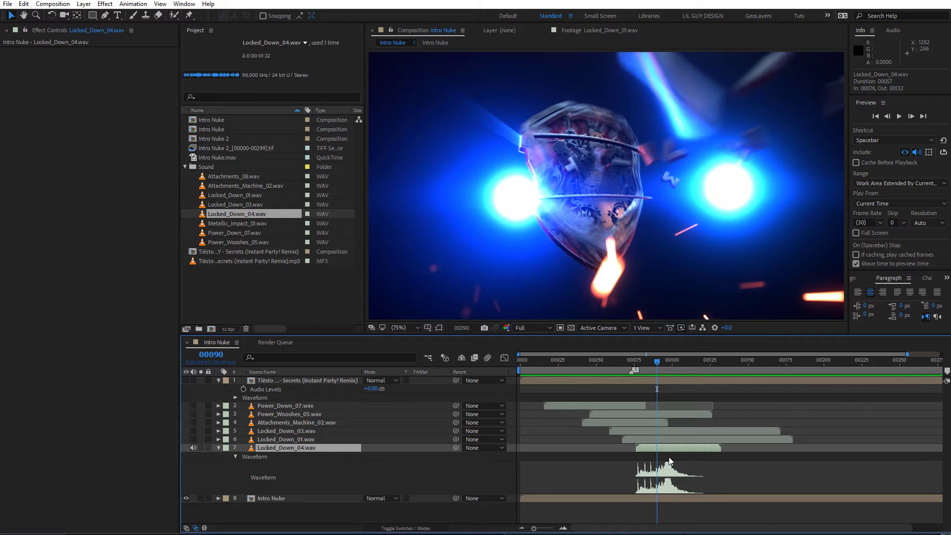
pyautogui.hotkey('ctrl', 'd')
pyautogui.moveTo(670, 455); pyautogui.dragTo(684, 457)
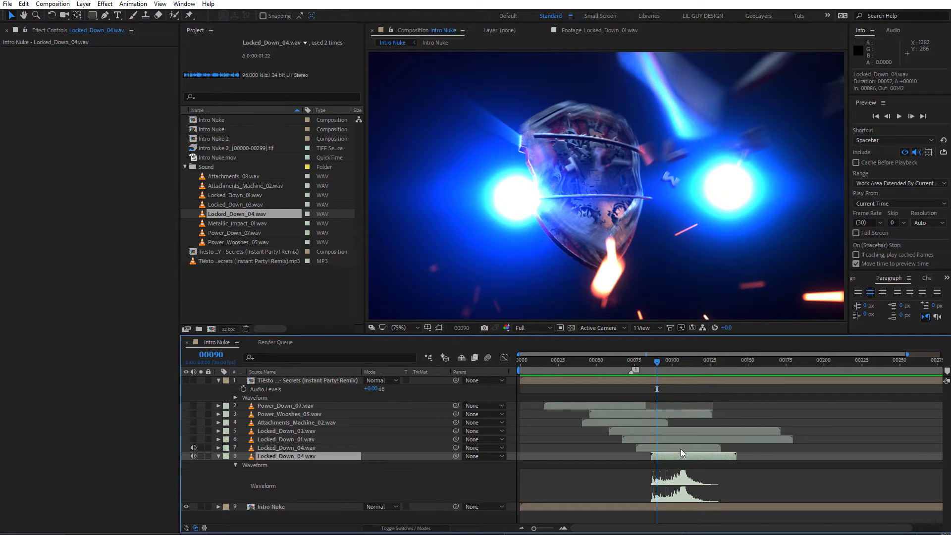
# - Preview both Locked_Down_04.wav layers together from frame 79 and again from frame 76
pyautogui.moveTo(647, 366)
pyautogui.mouseDown()
pyautogui.moveTo(673, 373)
pyautogui.moveTo(640, 376)
pyautogui.mouseUp()
pyautogui.click(898, 117)
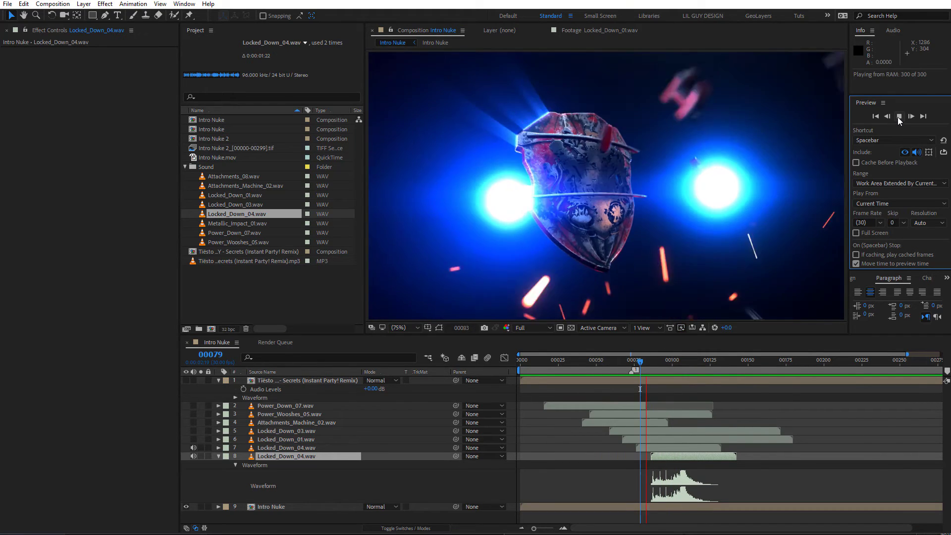
pyautogui.click(899, 117)
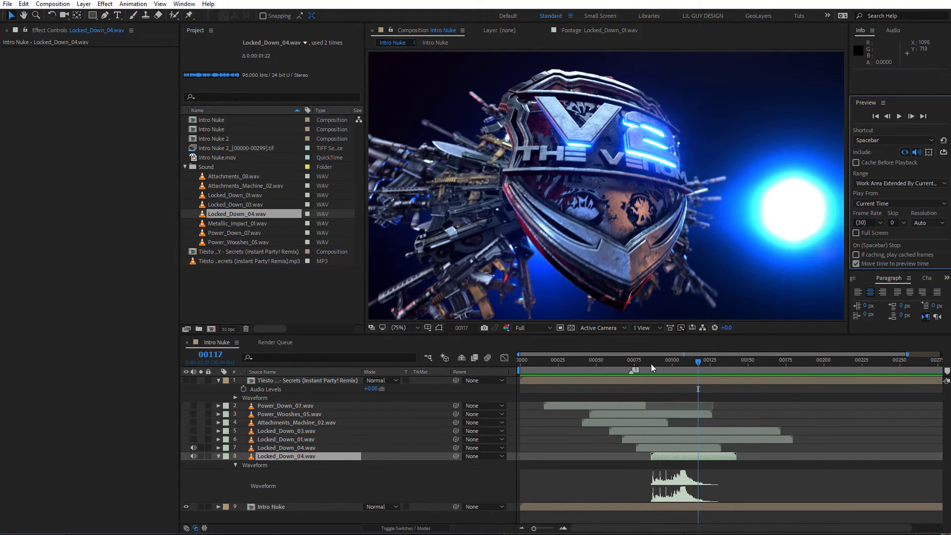
pyautogui.click(637, 370)
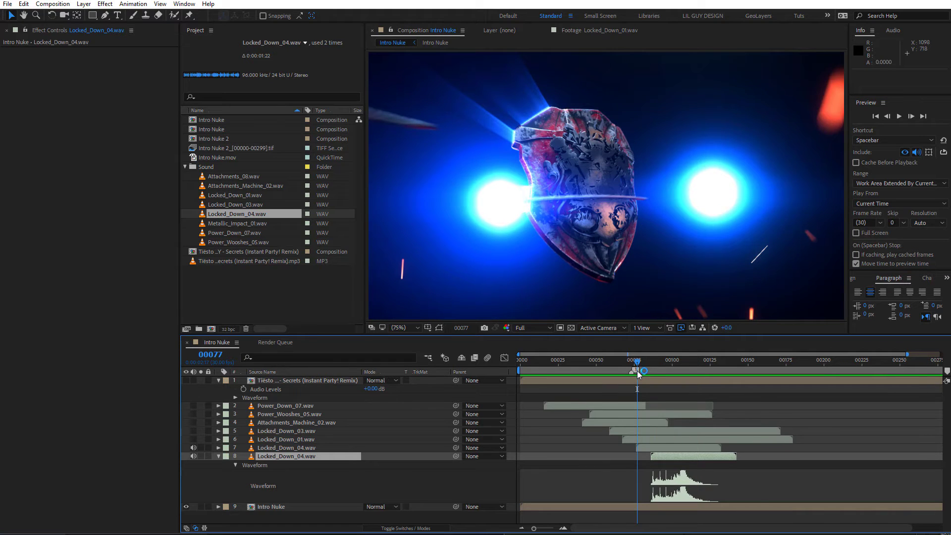
pyautogui.click(636, 372)
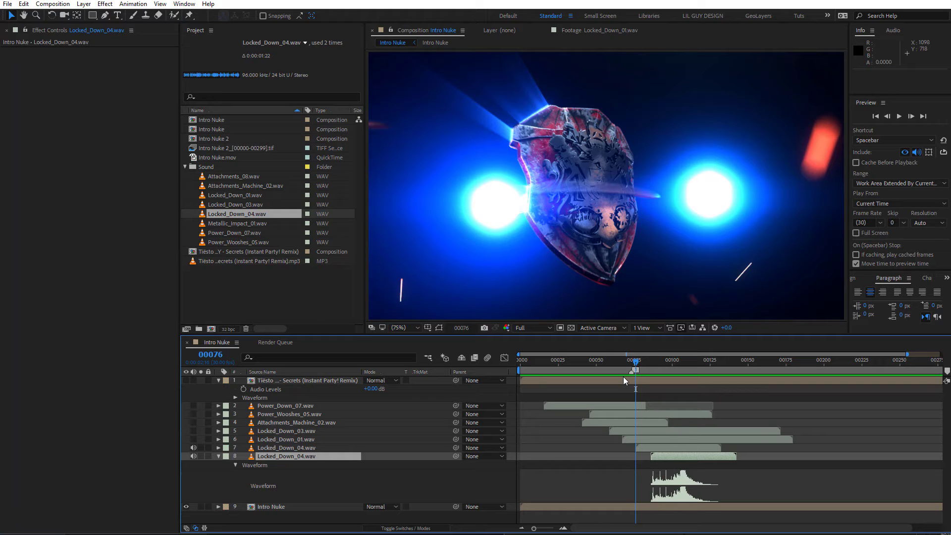
pyautogui.press('space')
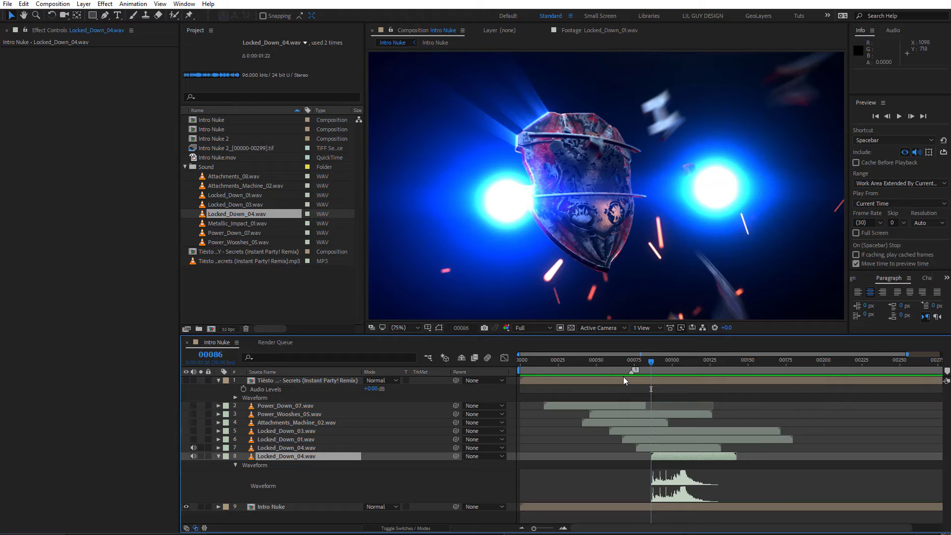
# - Find frame 82 in the animation and shift the lower Locked_Down_04.wav copy to start there
pyautogui.press('pageup')
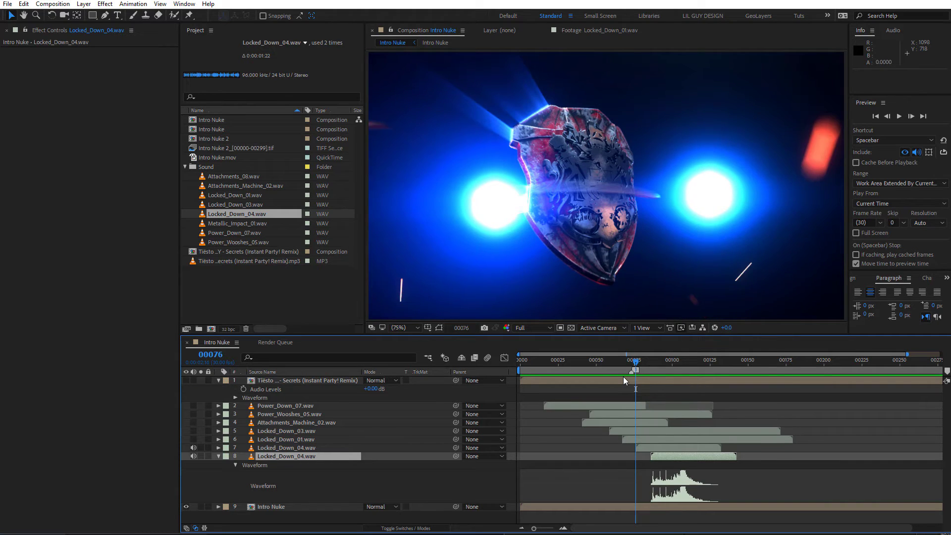
pyautogui.press('pagedown')
pyautogui.press('pagedown')
pyautogui.press('pagedown')
pyautogui.press('pagedown')
pyautogui.press('pagedown')
pyautogui.press('pagedown')
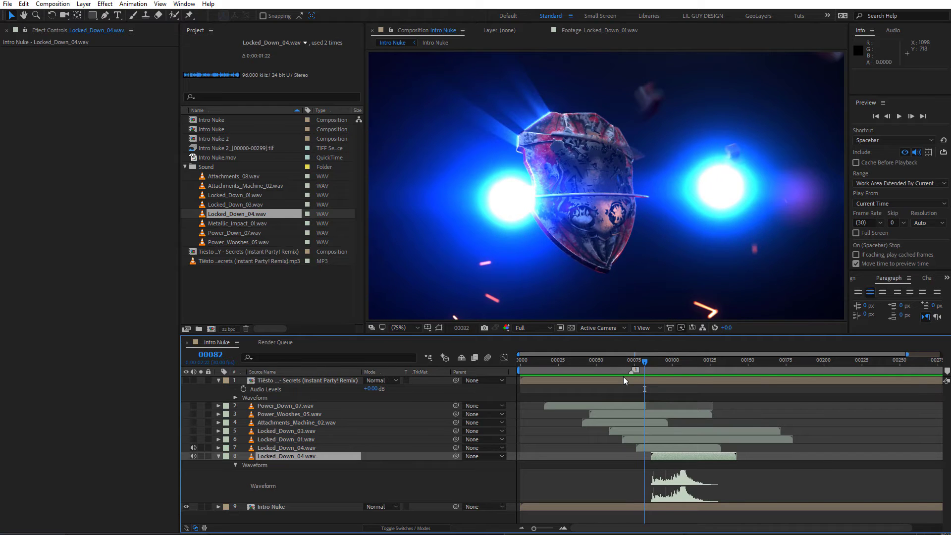
pyautogui.moveTo(682, 455); pyautogui.dragTo(677, 457)
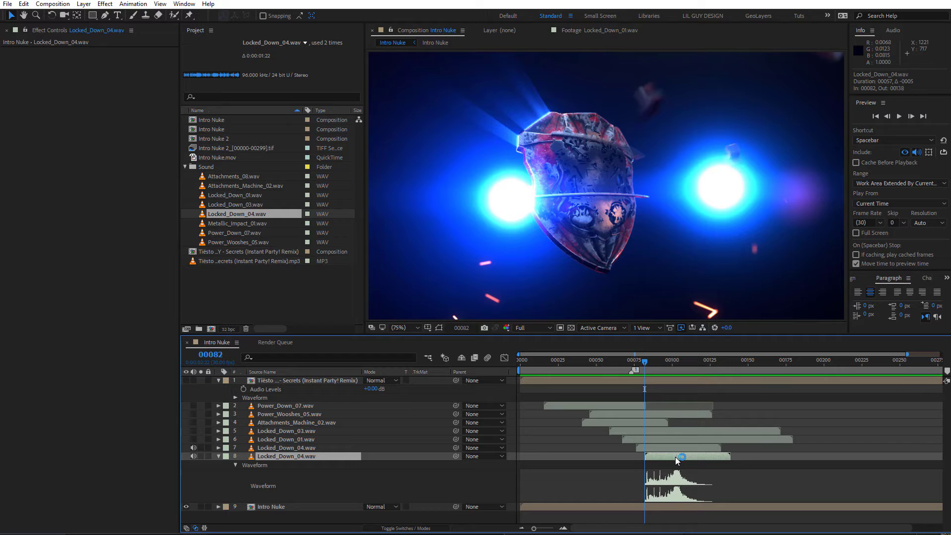
# - Preview the offset Locked_Down_04.wav pair from frame 68 and again from frame 53
pyautogui.moveTo(639, 369); pyautogui.dragTo(624, 366)
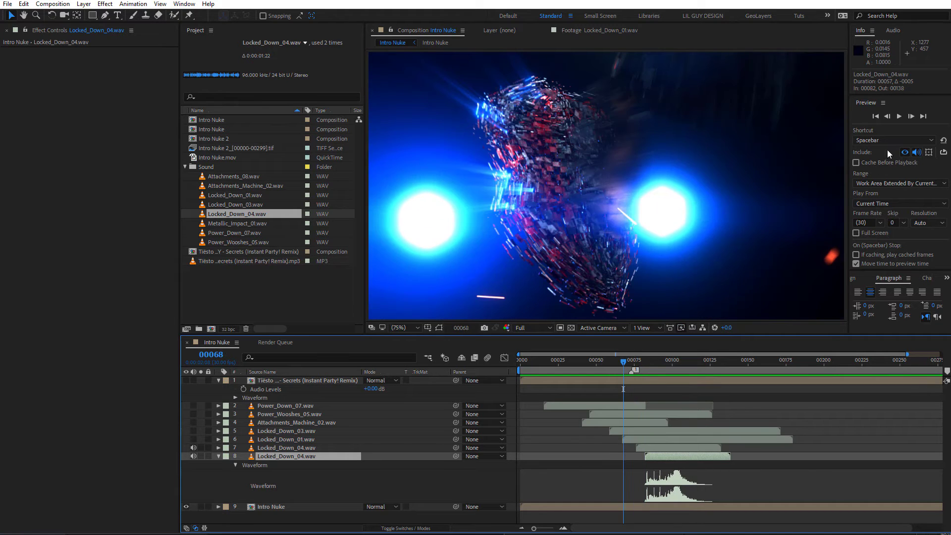
pyautogui.click(899, 117)
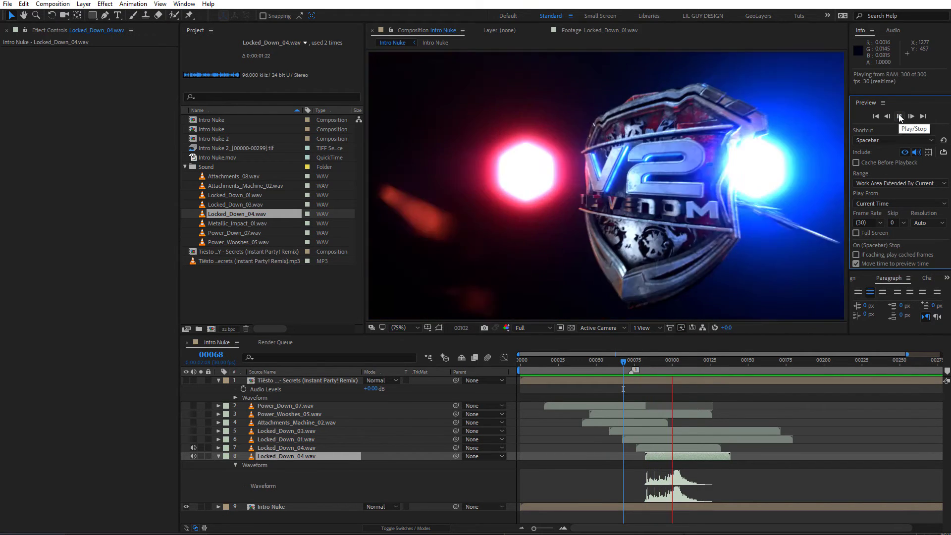
pyautogui.click(899, 116)
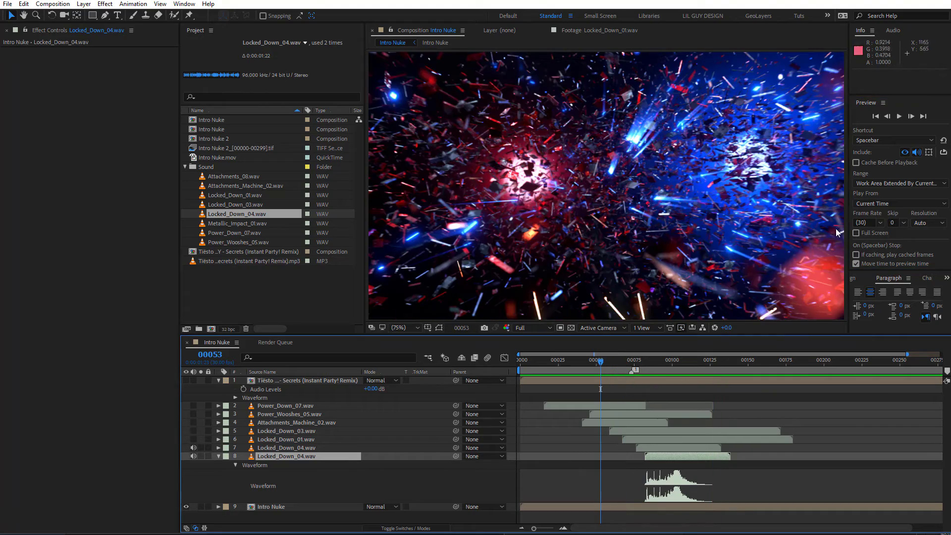
pyautogui.click(899, 116)
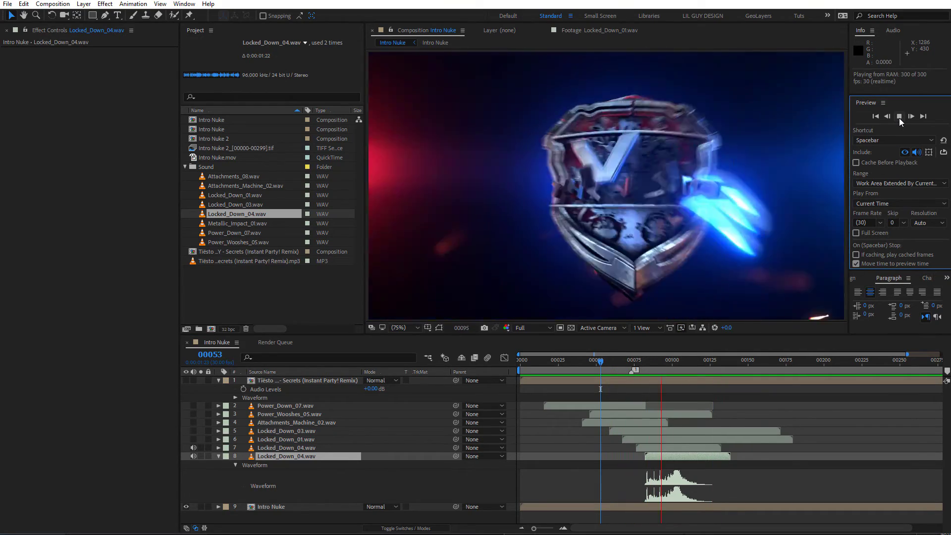
# - Check the animation at frames 83 and 92 and replay the two Locked_Down_04.wav layers from frame 68
pyautogui.click(646, 362)
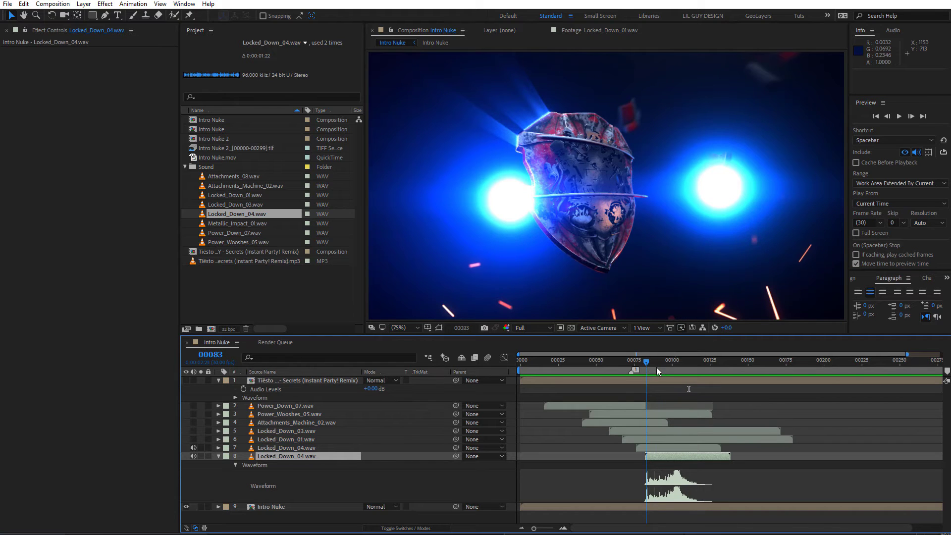
pyautogui.click(660, 367)
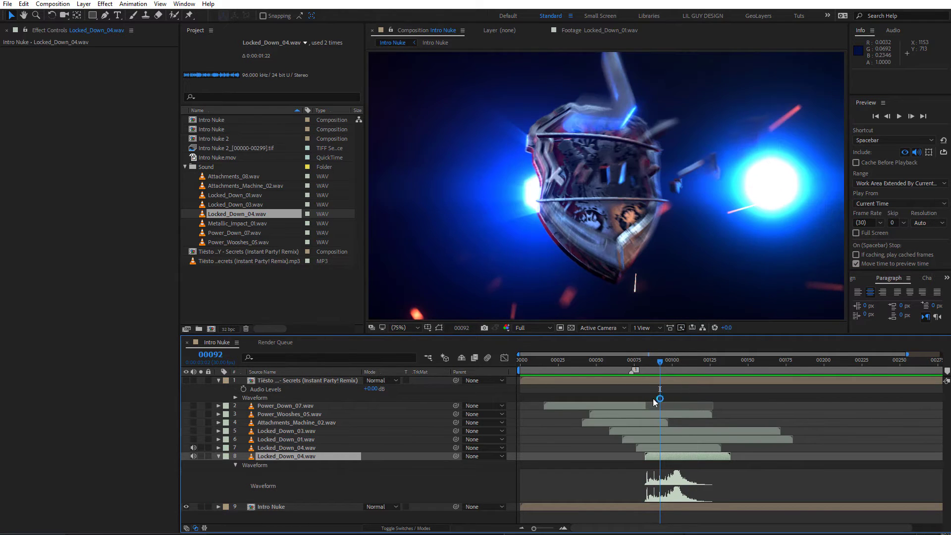
pyautogui.click(899, 117)
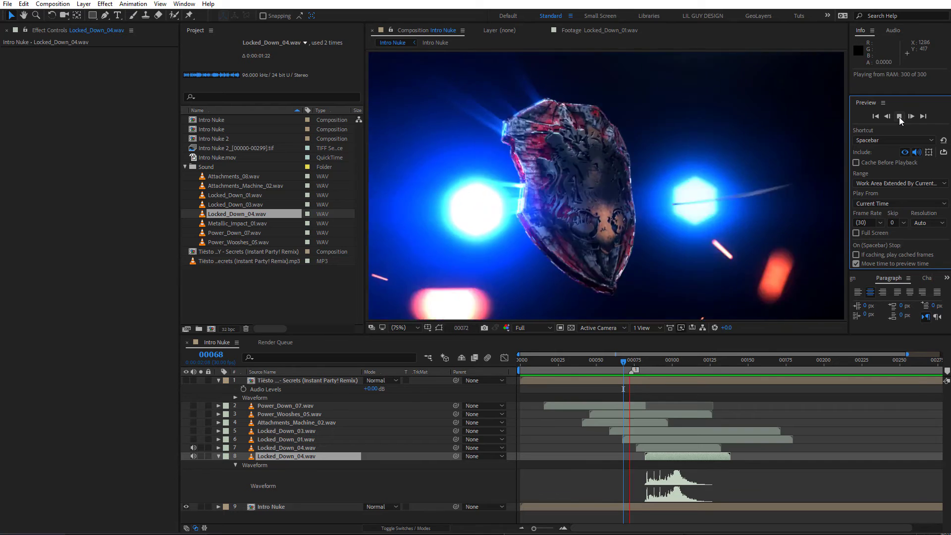
pyautogui.click(899, 117)
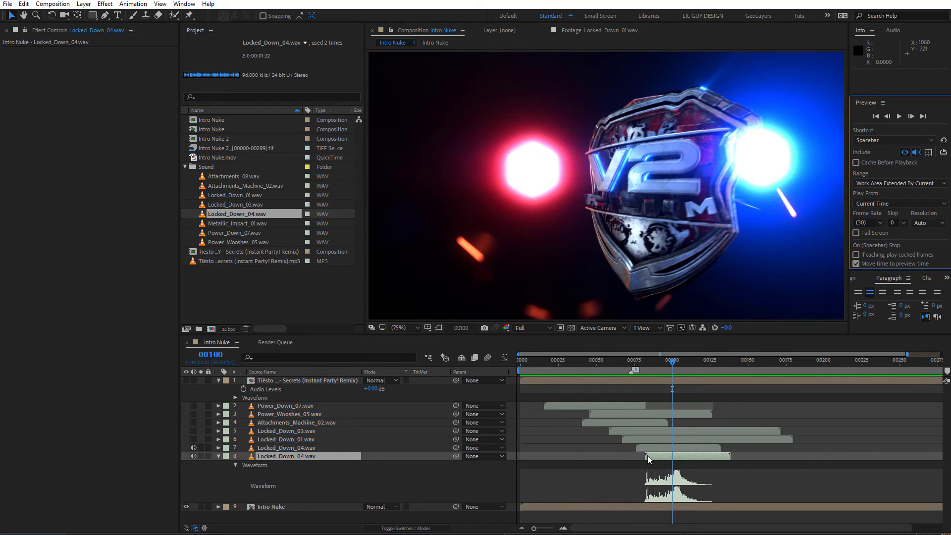
# - Trim the start of the lower Locked_Down_04.wav layer to about frame 93 and of the upper one to frame 87, using its waveform
pyautogui.moveTo(647, 456)
pyautogui.mouseDown()
pyautogui.moveTo(662, 458)
pyautogui.moveTo(646, 448)
pyautogui.mouseUp()
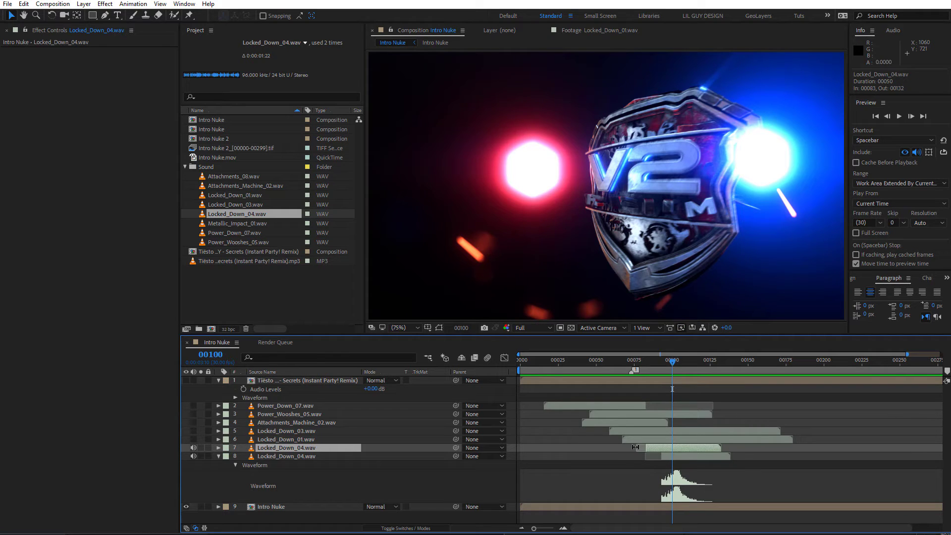
pyautogui.press('l')
pyautogui.press('l')
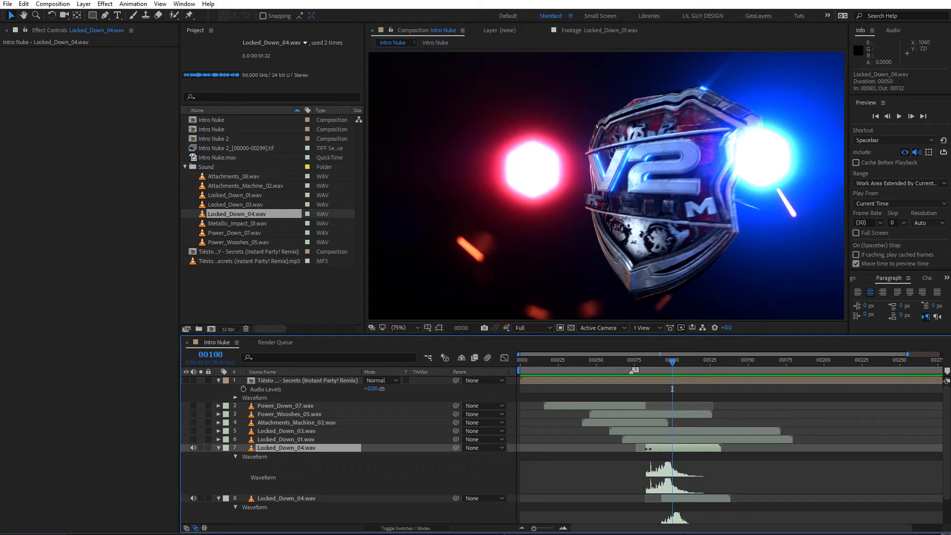
pyautogui.moveTo(648, 449); pyautogui.dragTo(653, 448)
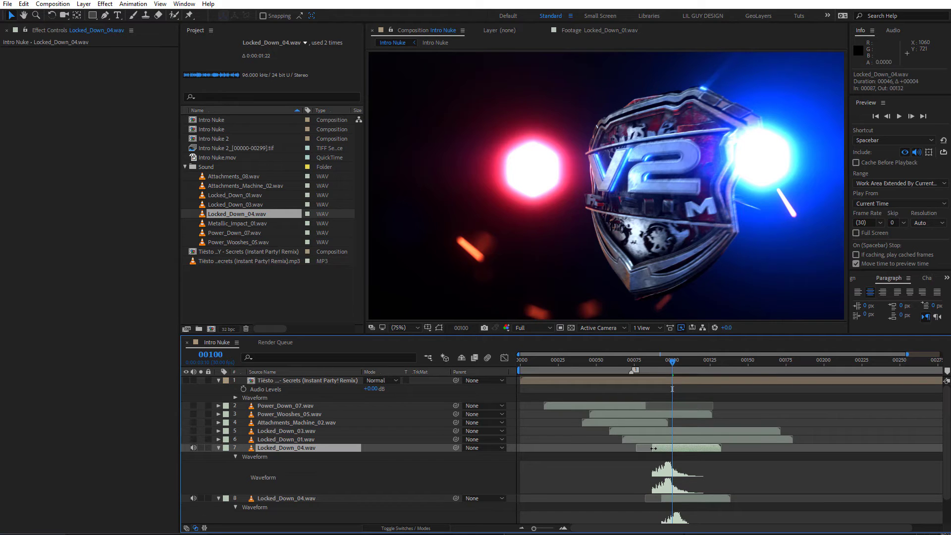
# - Preview the two trimmed Locked_Down_04.wav layers from frames 60, 72 and 76
pyautogui.click(611, 363)
pyautogui.click(899, 116)
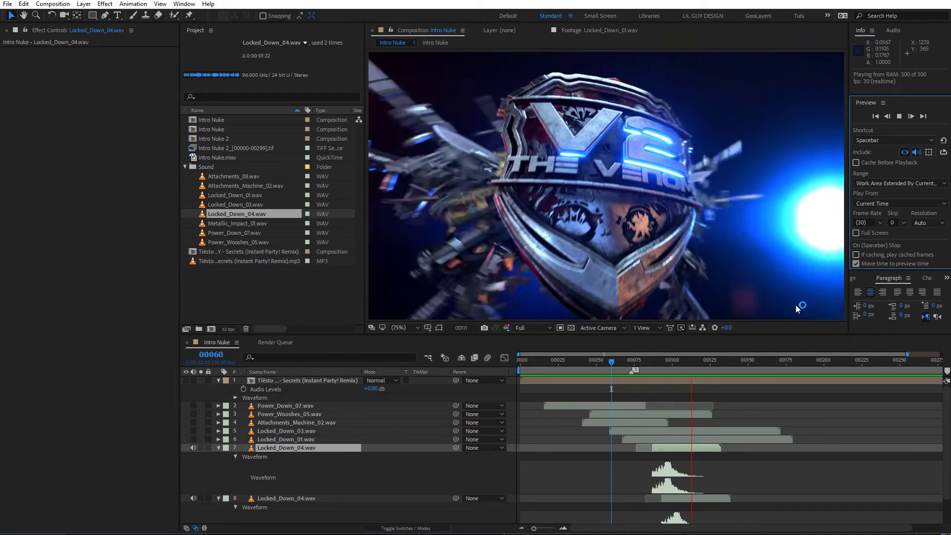
pyautogui.moveTo(637, 363); pyautogui.dragTo(629, 364)
pyautogui.click(899, 116)
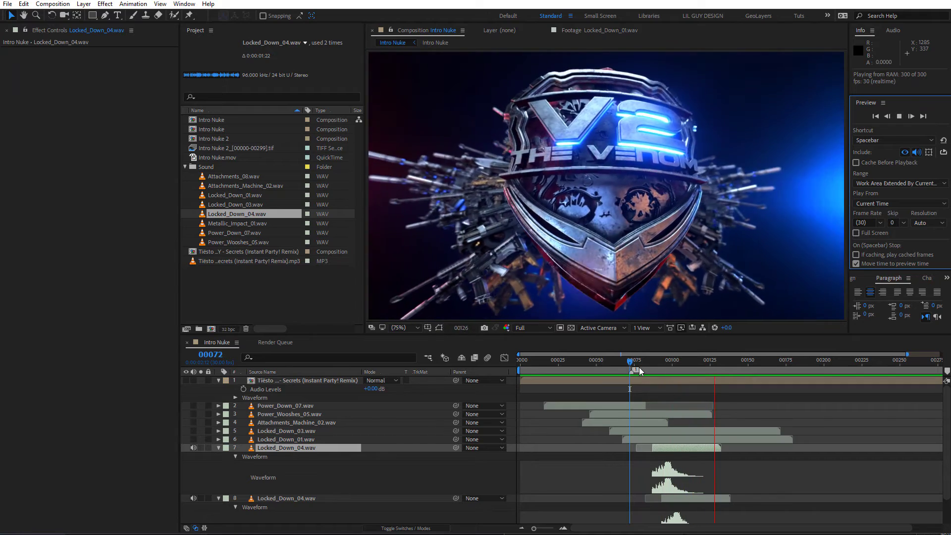
pyautogui.click(636, 367)
pyautogui.click(899, 120)
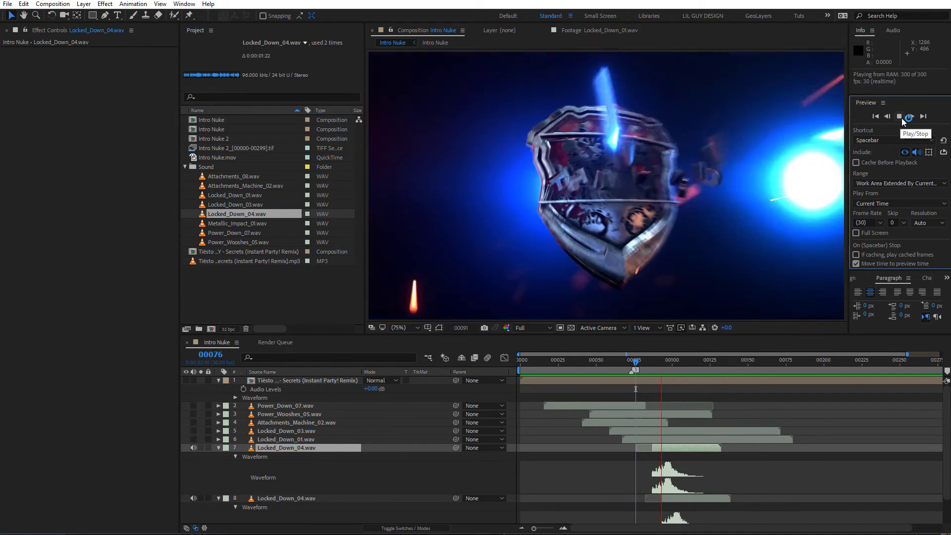
pyautogui.click(902, 118)
# - Collapse both Locked_Down_04.wav layers and audition Metallic_Impact_01.wav from the Sound folder
pyautogui.click(217, 447)
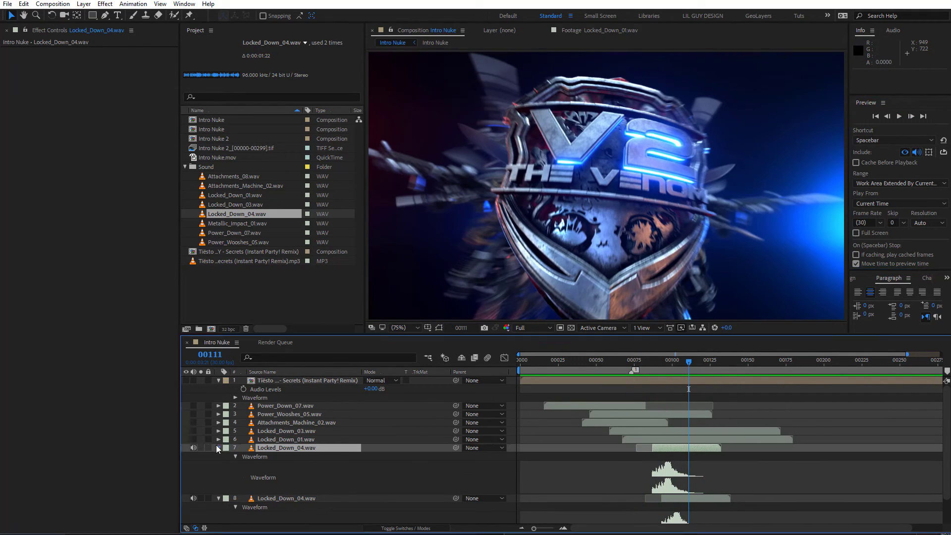
pyautogui.click(218, 456)
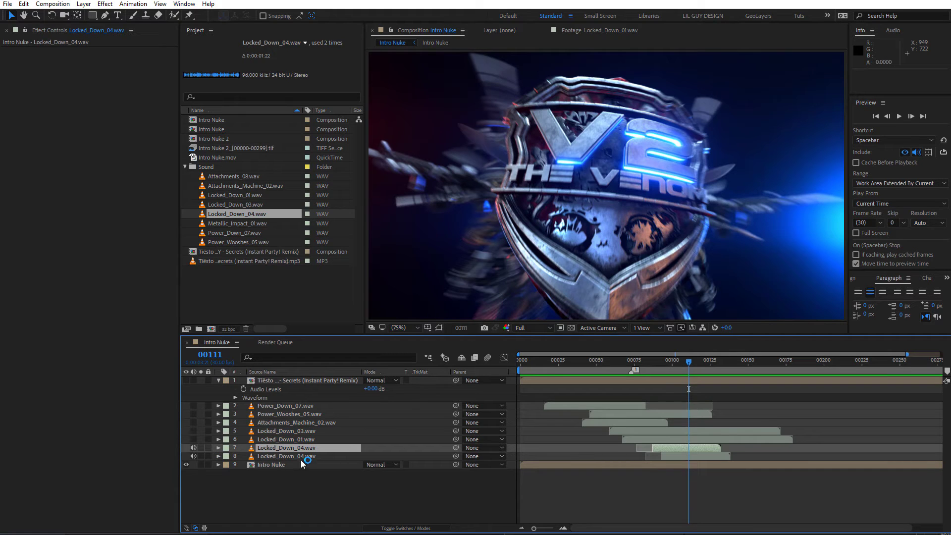
pyautogui.doubleClick(240, 223)
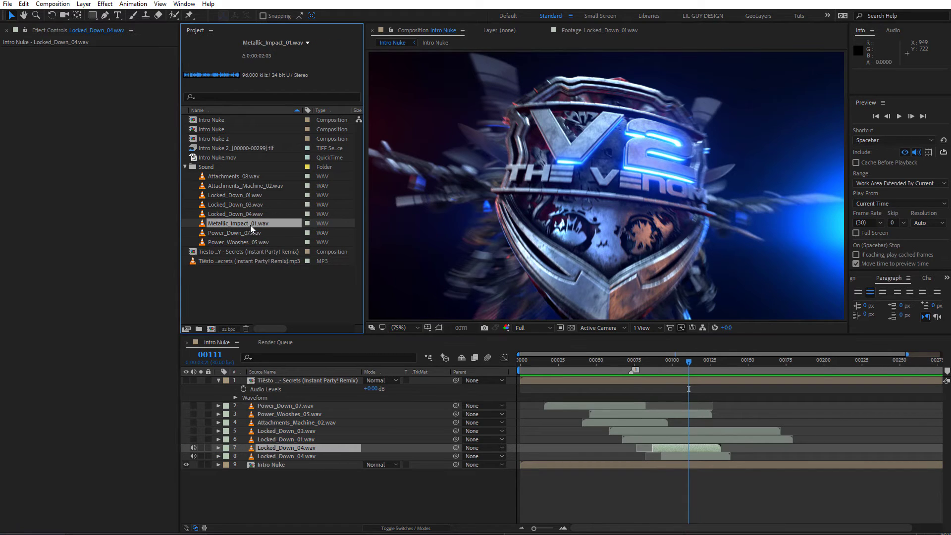
pyautogui.click(899, 116)
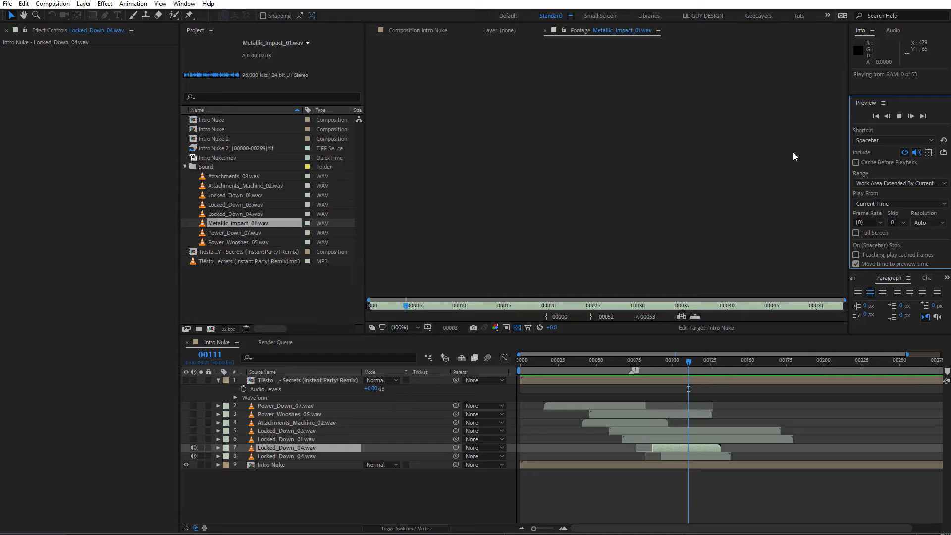
# - Add Metallic_Impact_01.wav to the timeline above the Intro Nuke layer and move it to start at frame 102
pyautogui.moveTo(272, 228); pyautogui.dragTo(772, 460)
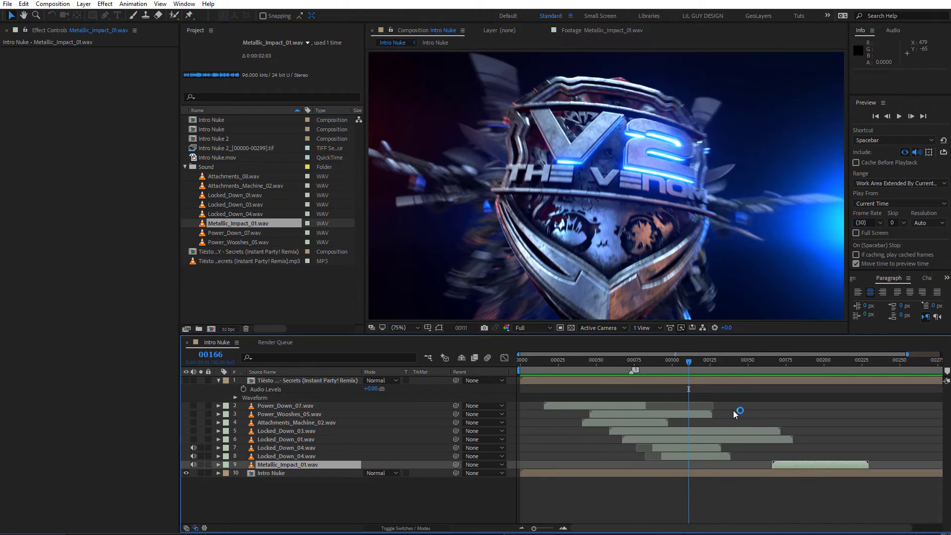
pyautogui.moveTo(705, 365); pyautogui.dragTo(684, 368)
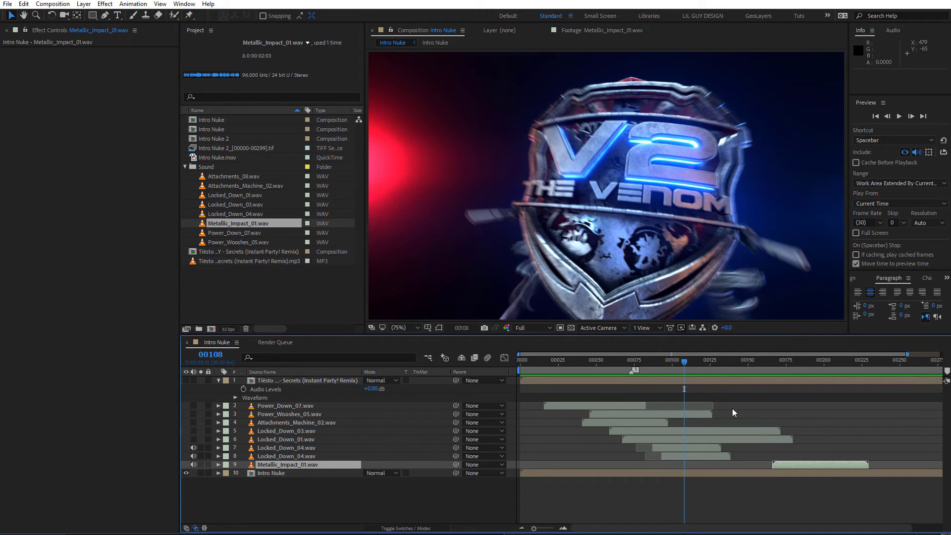
pyautogui.moveTo(781, 466); pyautogui.dragTo(669, 467)
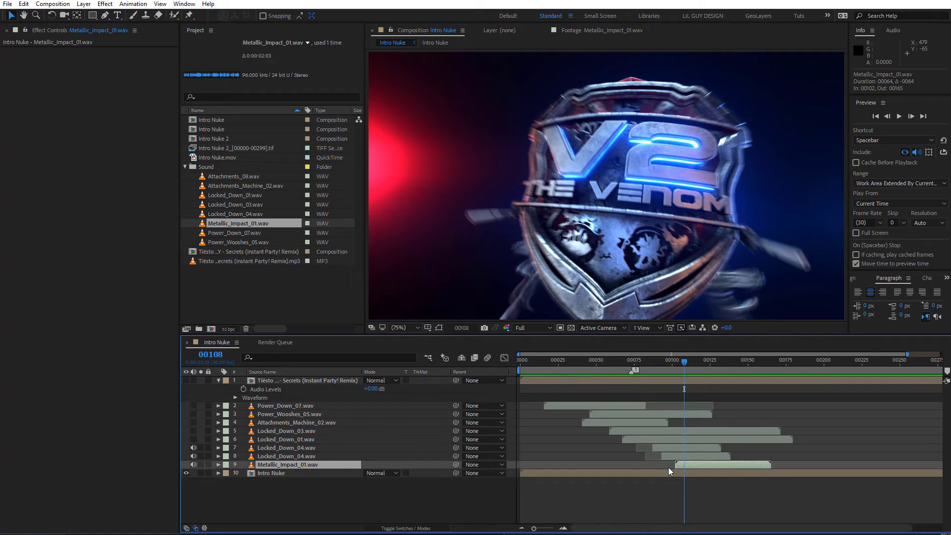
# - Show the Metallic_Impact_01.wav waveform and shift the layer 2 frames so it starts at frame 104
pyautogui.press('l')
pyautogui.press('l')
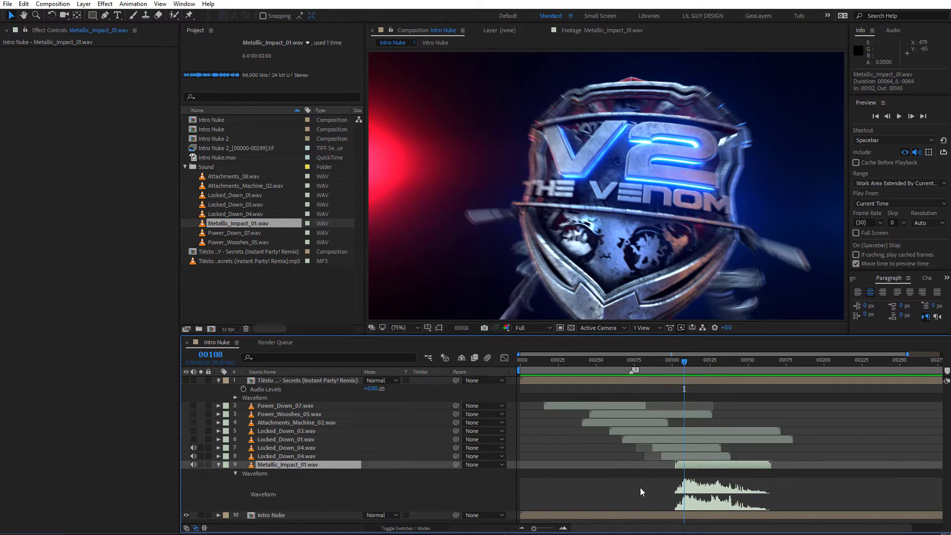
pyautogui.click(679, 364)
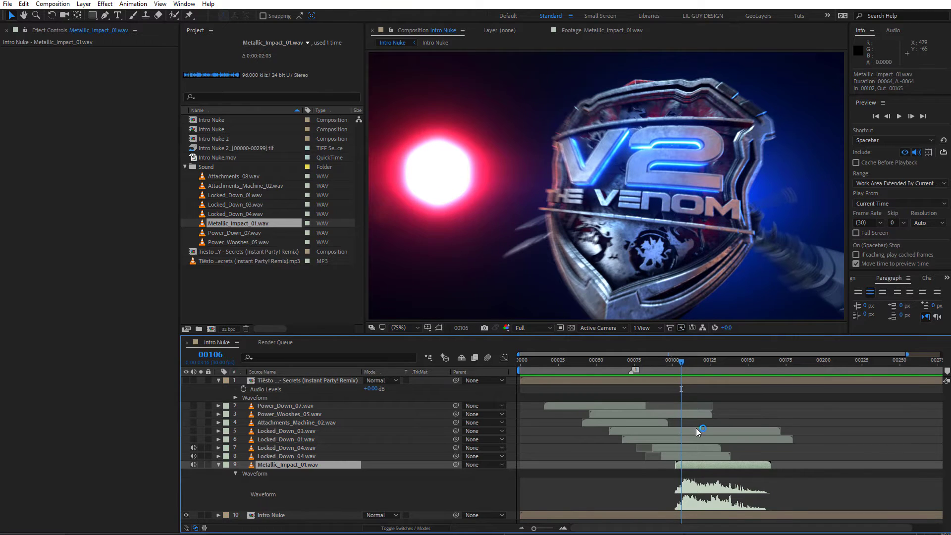
pyautogui.moveTo(686, 465); pyautogui.dragTo(691, 465)
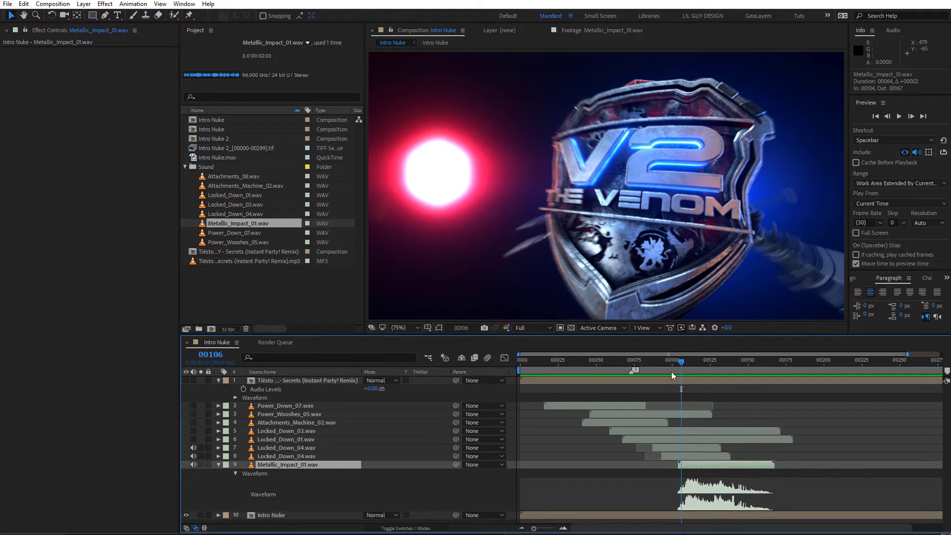
pyautogui.click(679, 364)
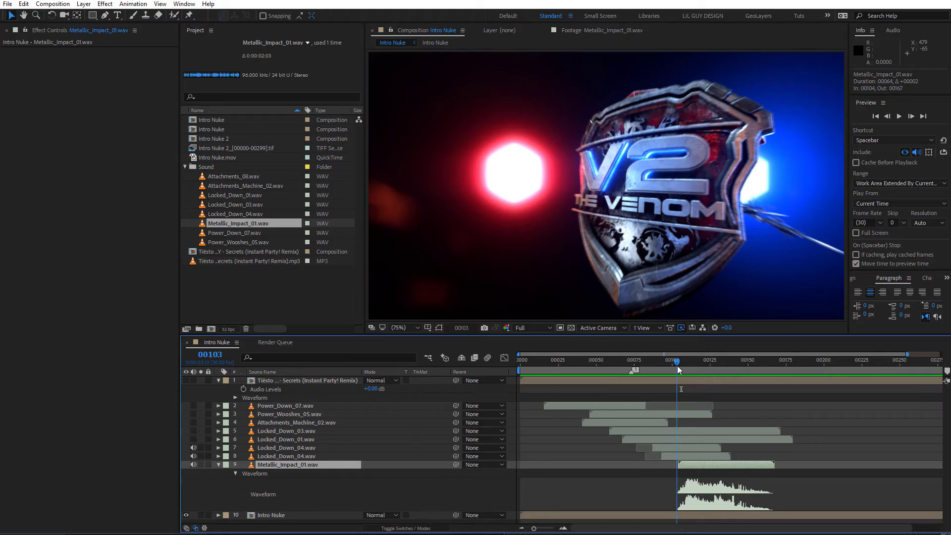
# - Preview the Metallic_Impact_01.wav timing against the animation from frames 48 and 95
pyautogui.moveTo(677, 365); pyautogui.dragTo(593, 369)
pyautogui.click(899, 116)
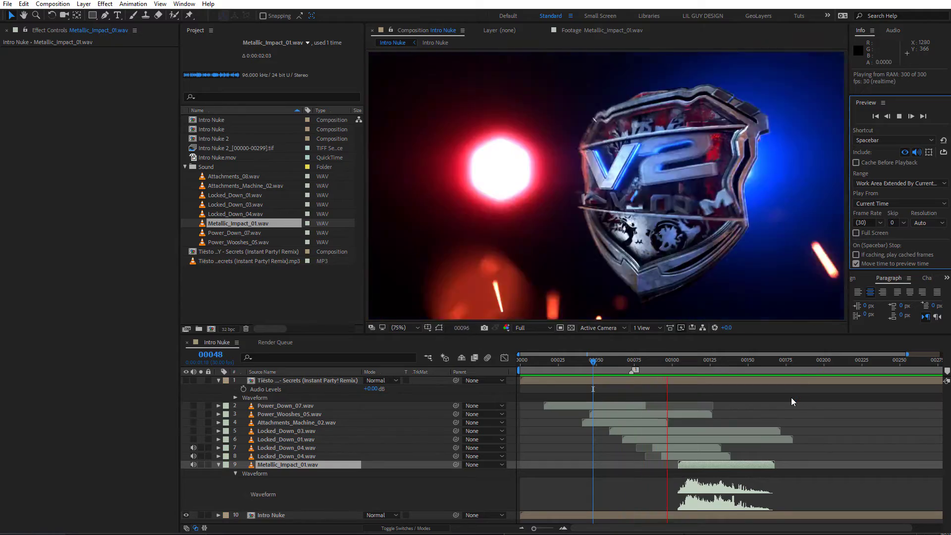
pyautogui.moveTo(670, 360); pyautogui.dragTo(664, 380)
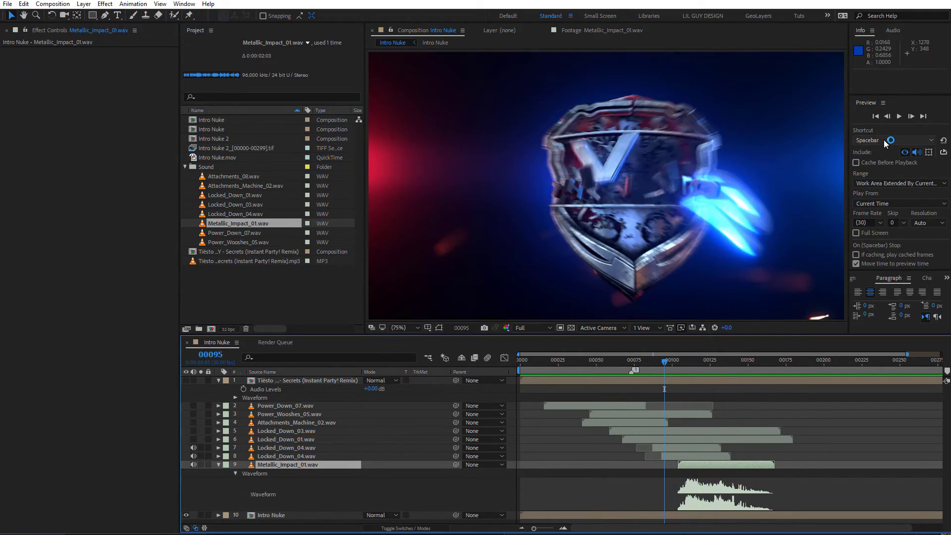
pyautogui.click(899, 116)
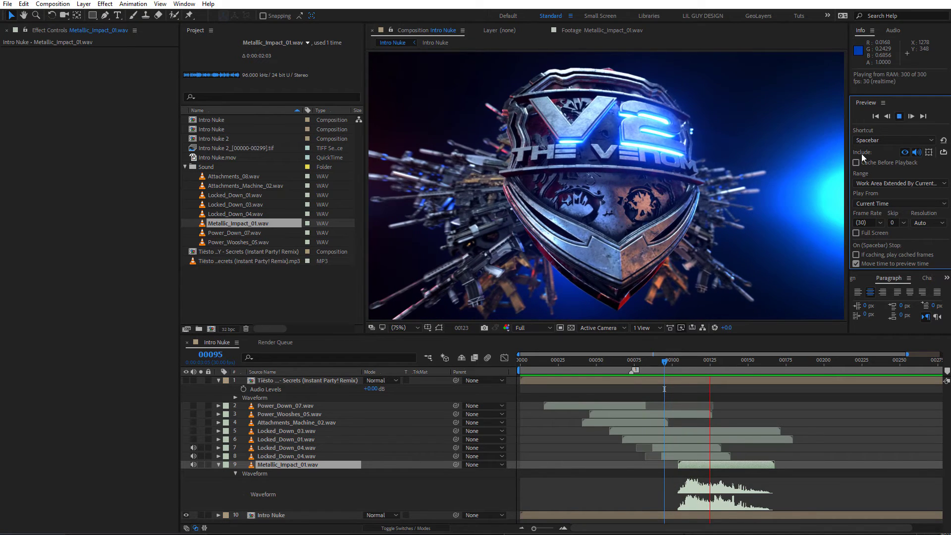
pyautogui.moveTo(670, 370); pyautogui.dragTo(663, 364)
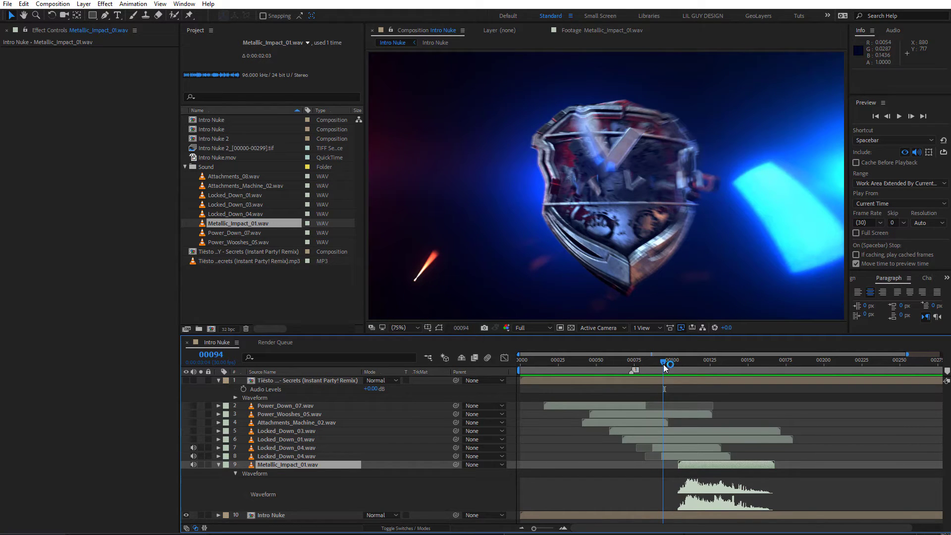
pyautogui.moveTo(738, 186); pyautogui.dragTo(671, 181)
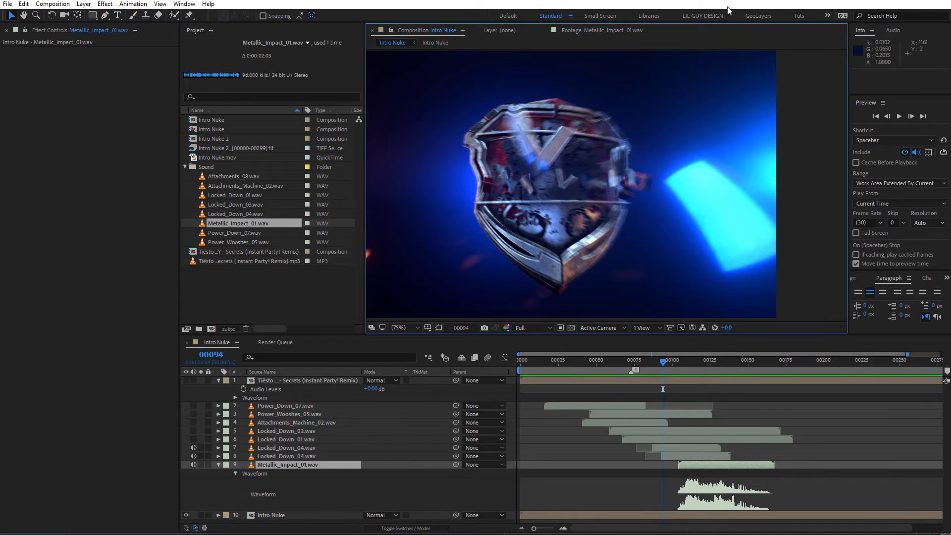
pyautogui.moveTo(740, 16)
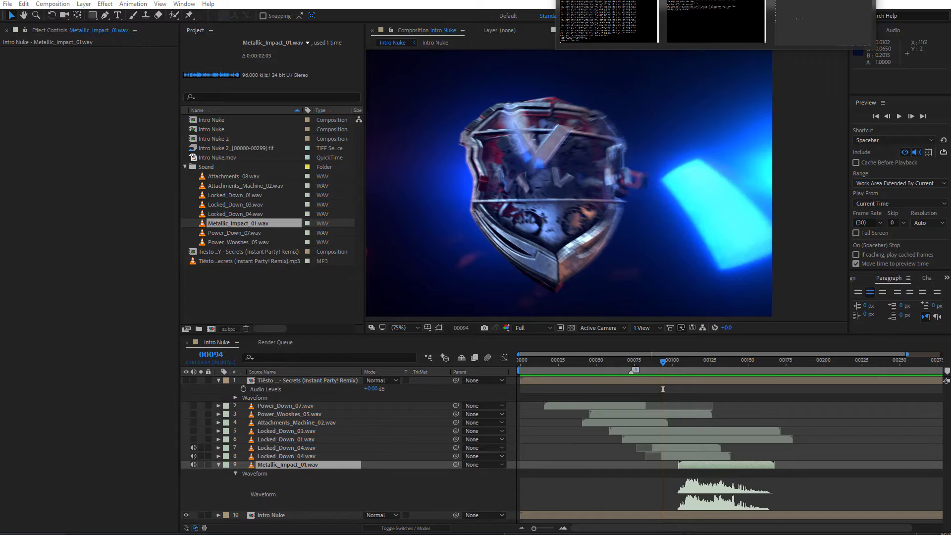
pyautogui.moveTo(716, 242); pyautogui.dragTo(753, 192)
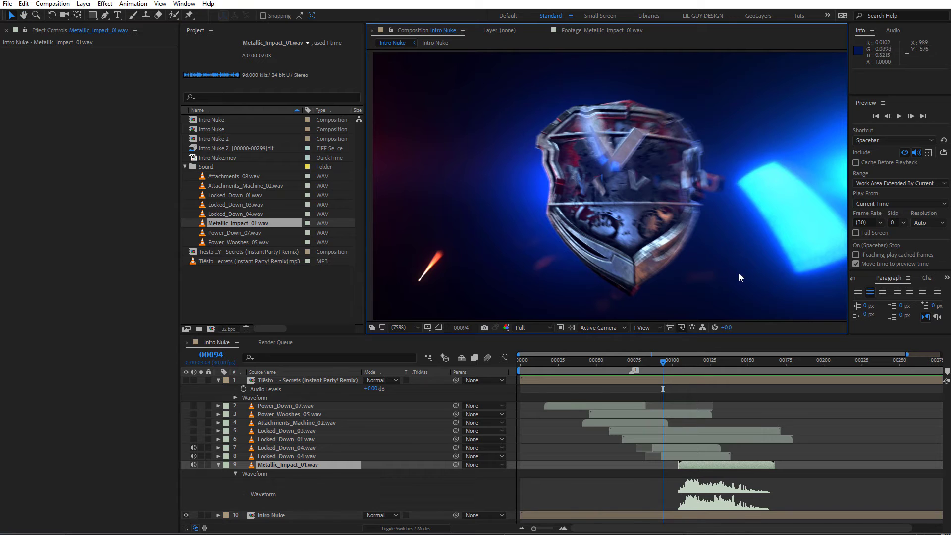
# - Add Attachments_08.wav from the Sound folder above the Intro Nuke layer, starting at frame 132 with its waveform displayed
pyautogui.moveTo(661, 367); pyautogui.dragTo(722, 380)
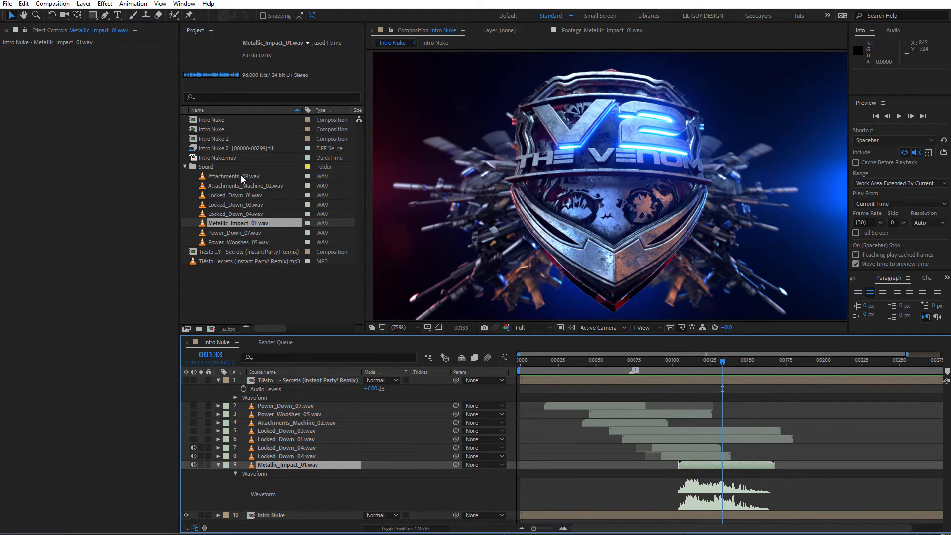
pyautogui.moveTo(241, 179); pyautogui.dragTo(287, 486)
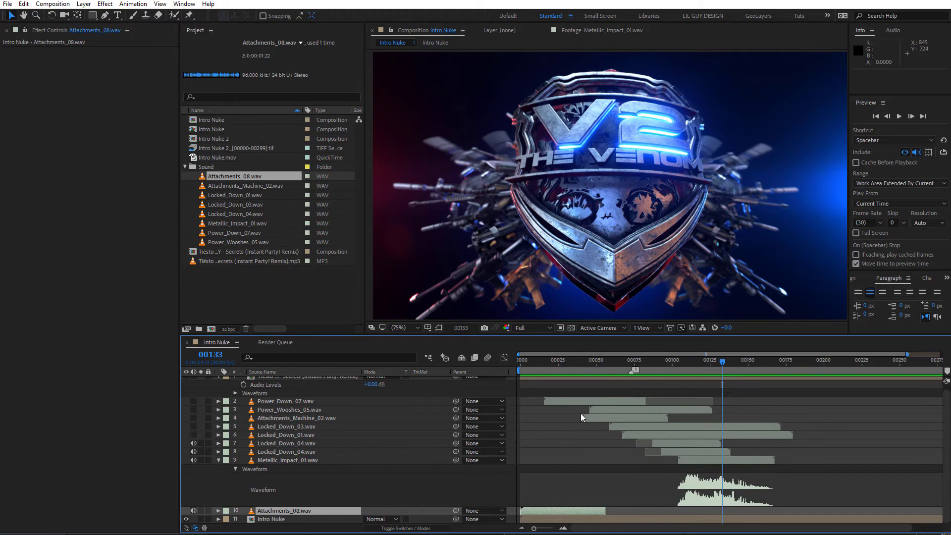
pyautogui.moveTo(768, 361); pyautogui.dragTo(745, 390)
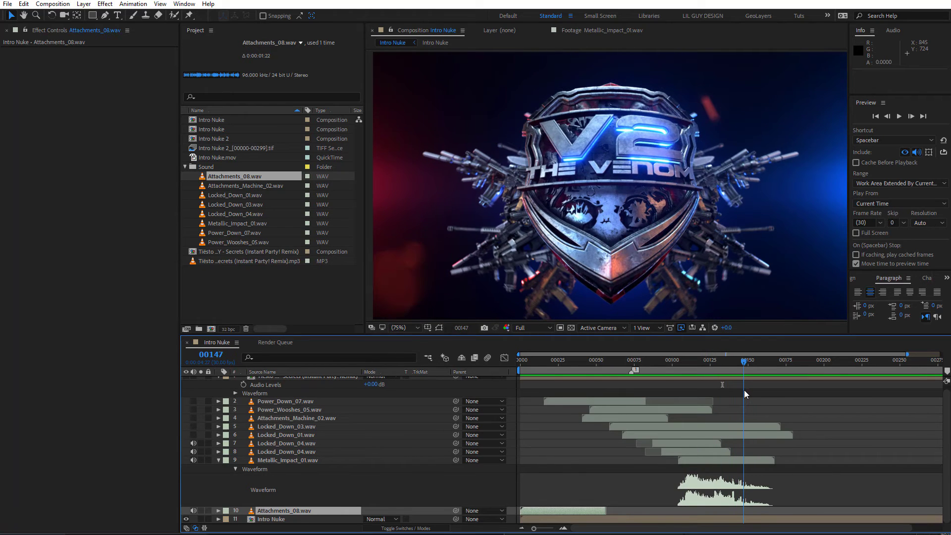
pyautogui.moveTo(750, 358); pyautogui.dragTo(720, 371)
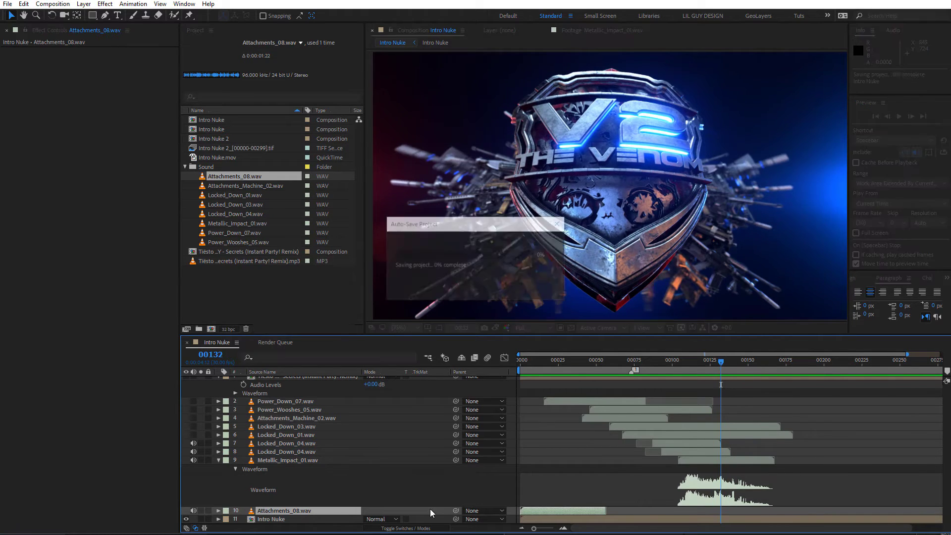
pyautogui.moveTo(556, 513)
pyautogui.mouseDown()
pyautogui.moveTo(760, 511)
pyautogui.moveTo(731, 510)
pyautogui.mouseUp()
pyautogui.press('l')
pyautogui.press('l')
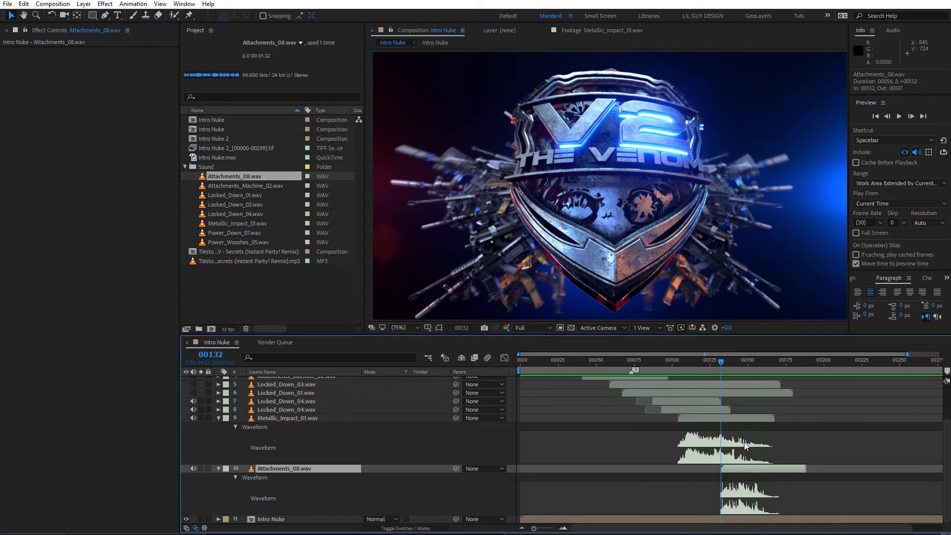
# - Preview the Attachments_08.wav timing from frames 121 and 117
pyautogui.moveTo(719, 382); pyautogui.dragTo(705, 370)
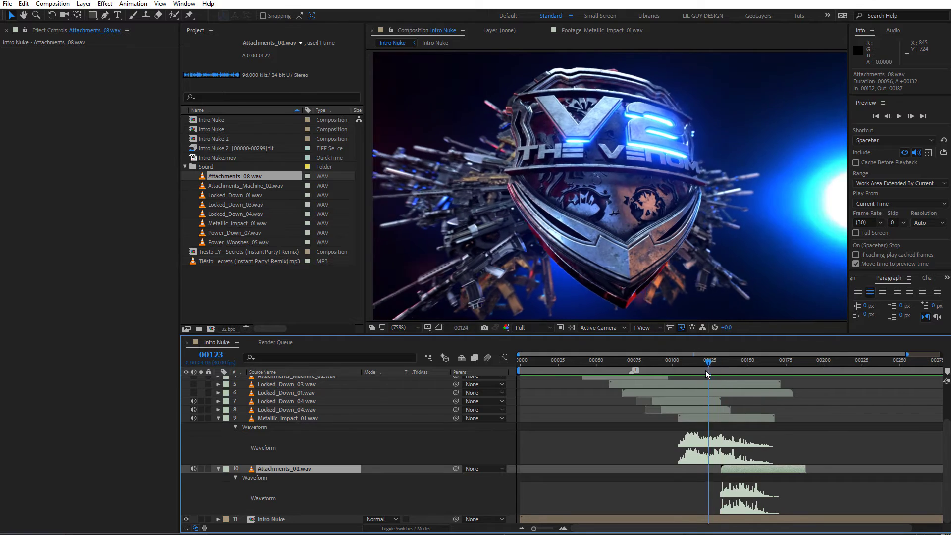
pyautogui.click(899, 117)
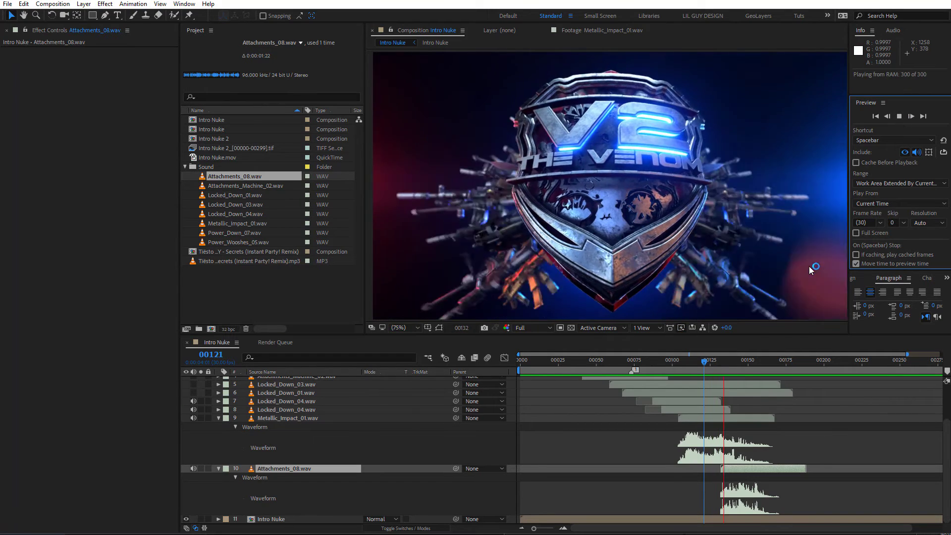
pyautogui.click(697, 364)
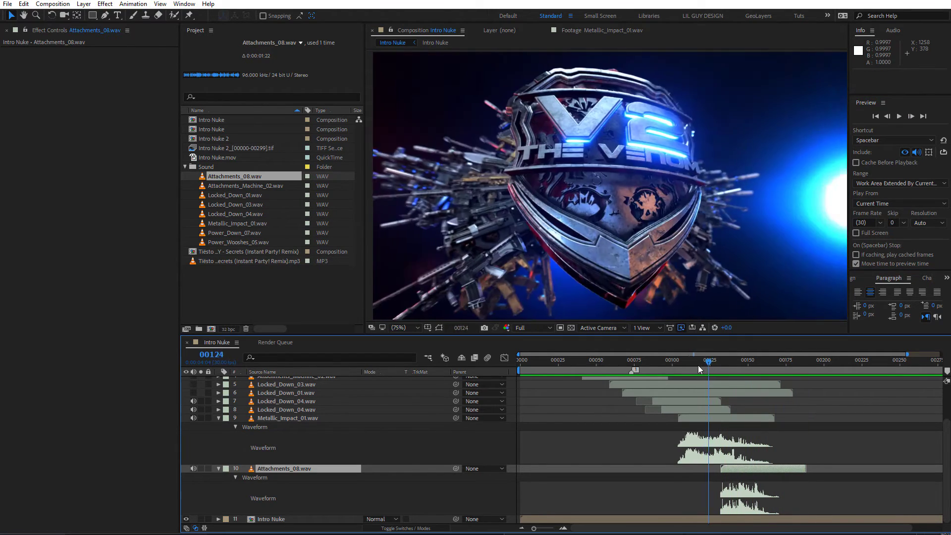
pyautogui.press('space')
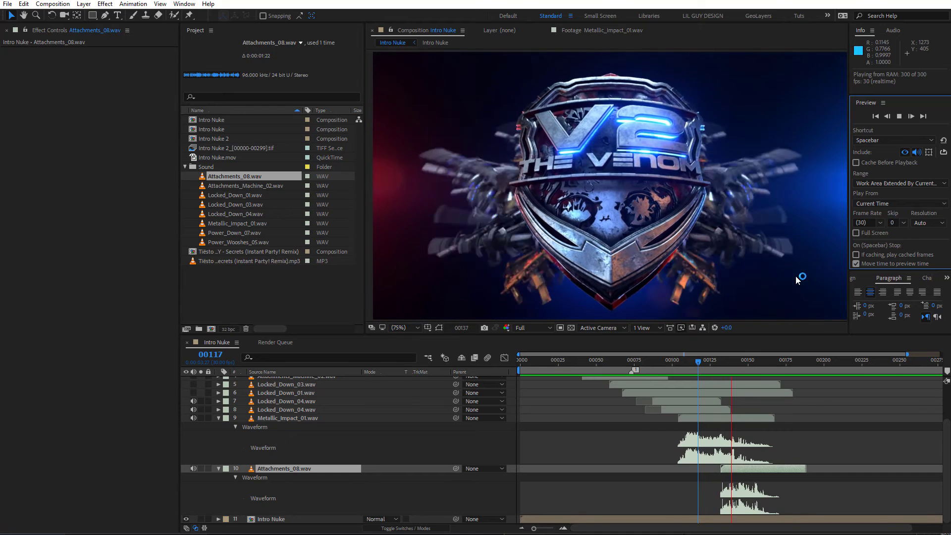
pyautogui.click(691, 366)
# - Enable audio on the music and all sound effect layers, collapse the music layer and preview the mix from frame 0
pyautogui.scroll(3, 183, 424)
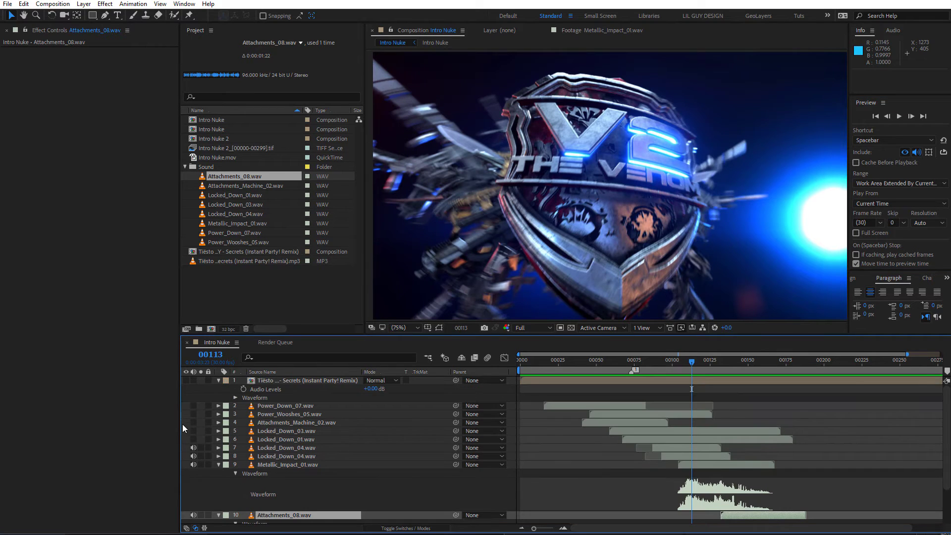
pyautogui.moveTo(194, 439); pyautogui.dragTo(196, 400)
pyautogui.click(218, 381)
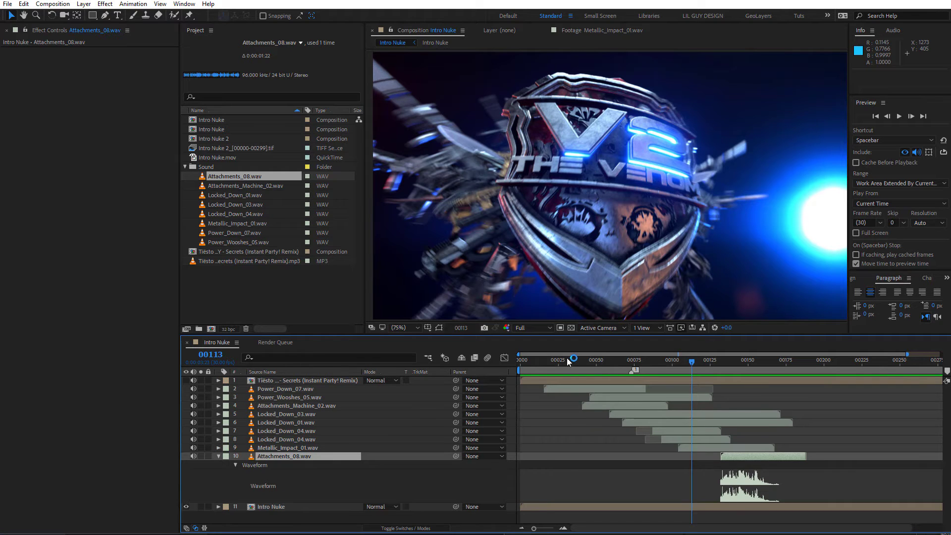
pyautogui.press('Home')
pyautogui.click(899, 117)
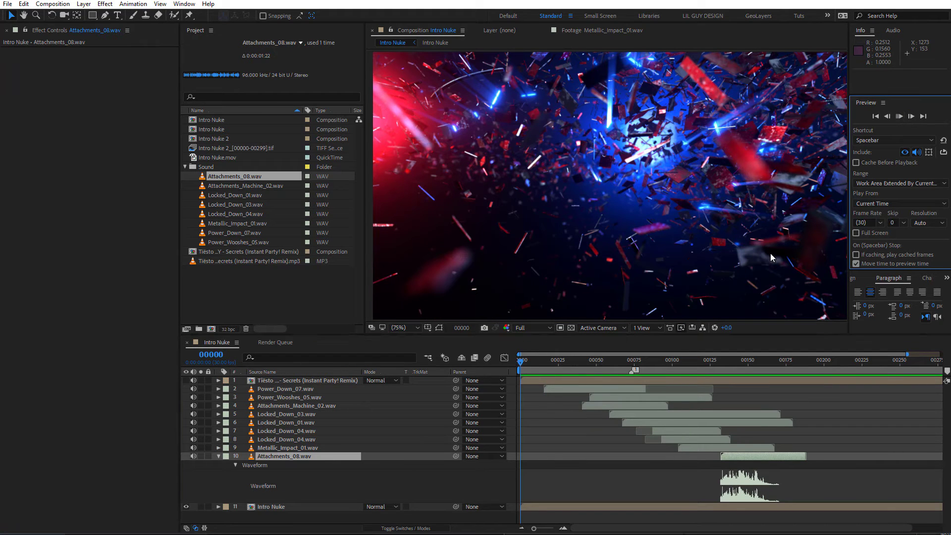
pyautogui.press('space')
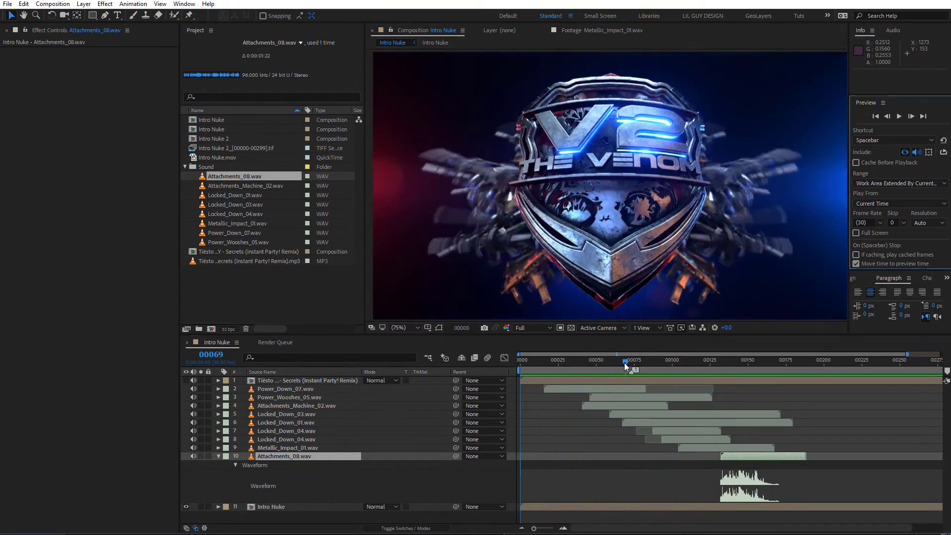
# - Mute the music and sound effect layers to isolate Power_Wooshes_05.wav
pyautogui.click(625, 363)
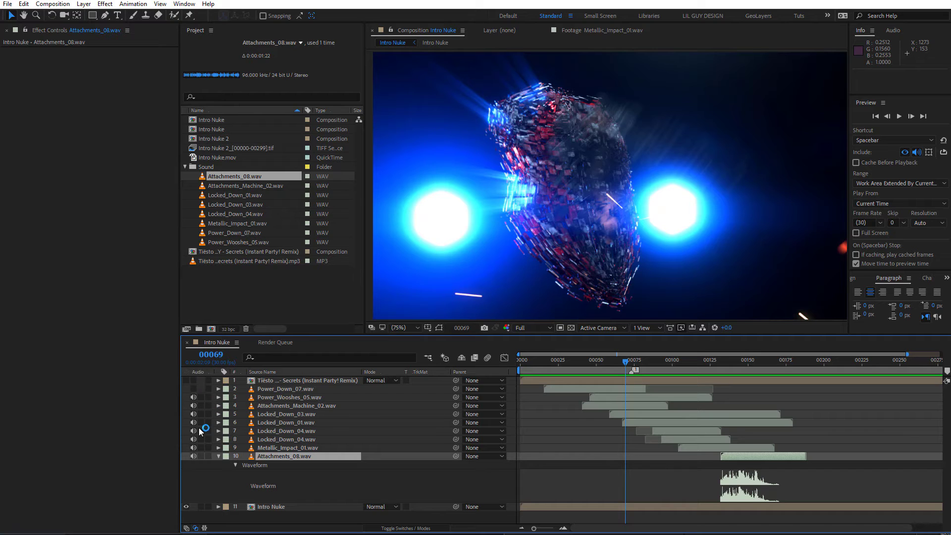
pyautogui.moveTo(199, 431); pyautogui.dragTo(193, 456)
pyautogui.click(614, 398)
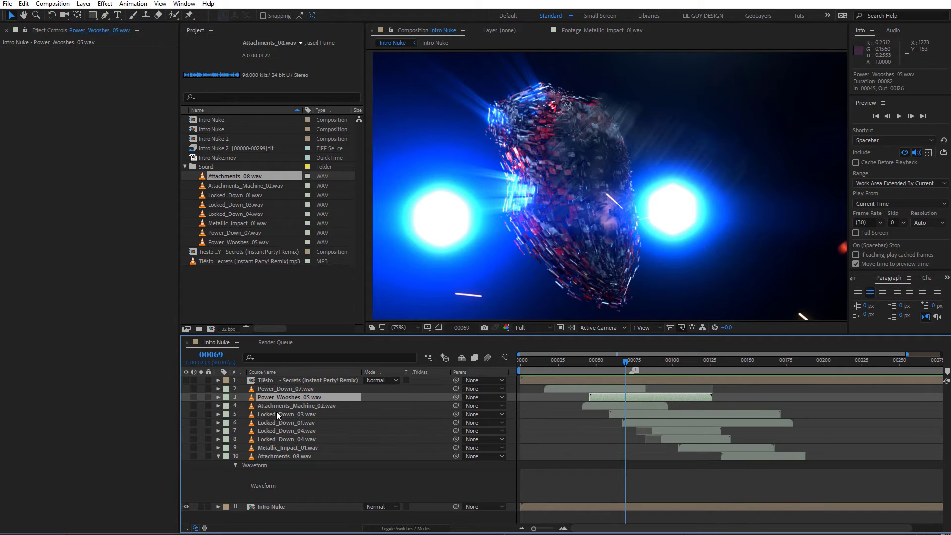
# - Preview Power_Wooshes_05.wav alone from frame 33 and check its Audio Levels keyframe at frame 74
pyautogui.click(898, 117)
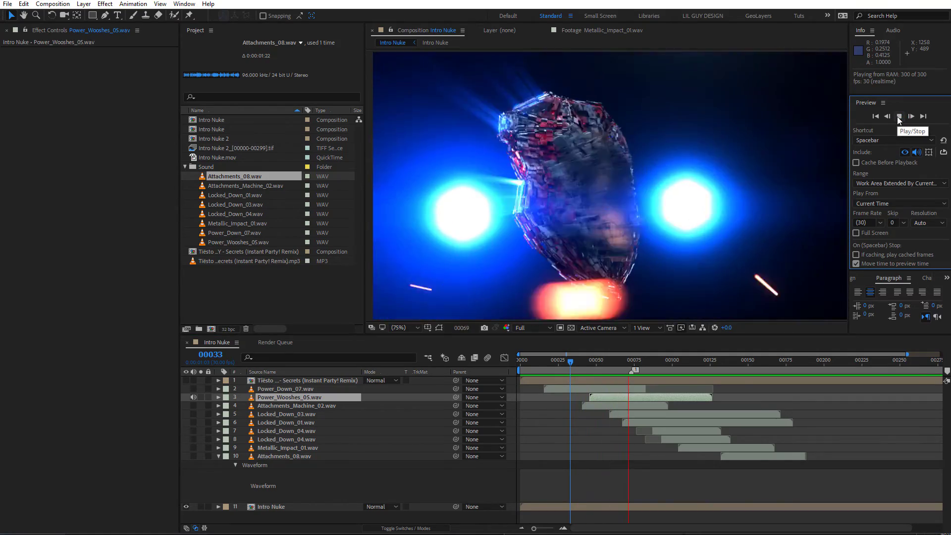
pyautogui.click(899, 117)
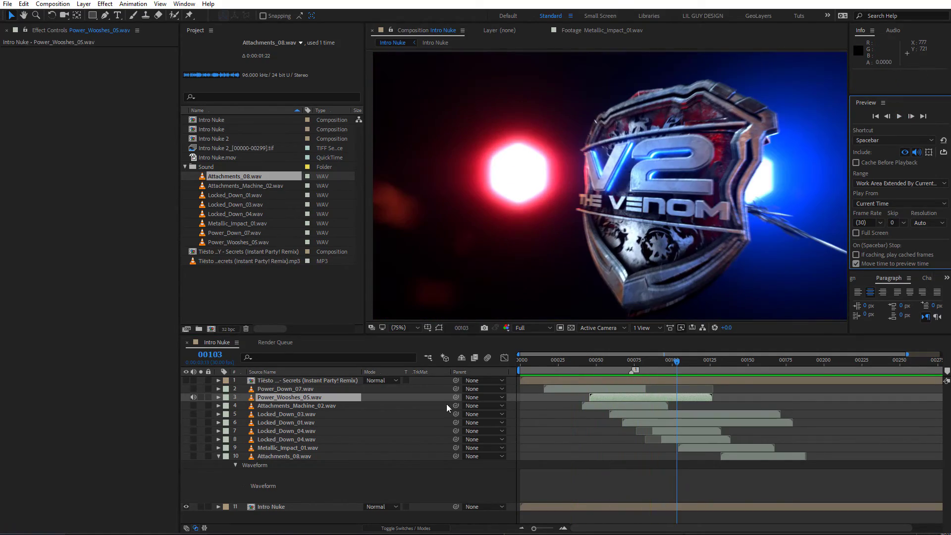
pyautogui.press('l')
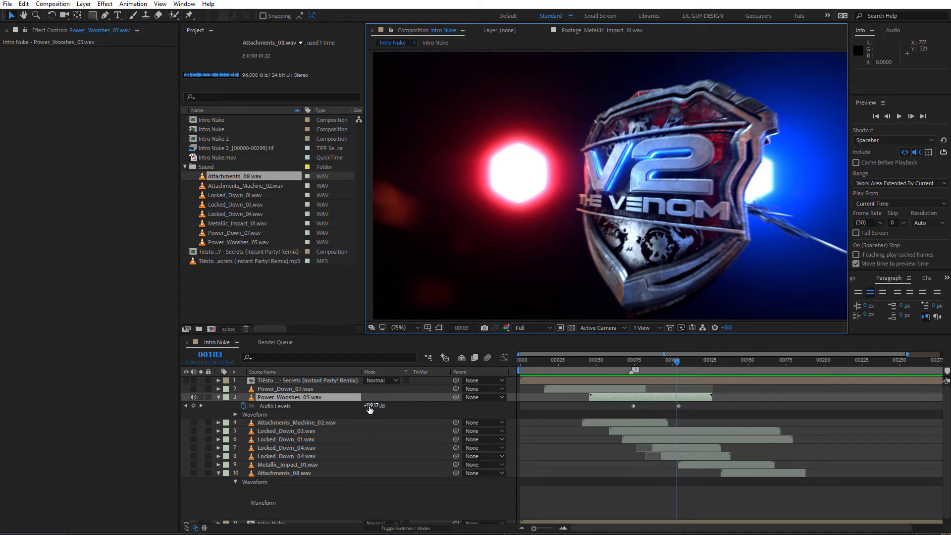
pyautogui.click(186, 406)
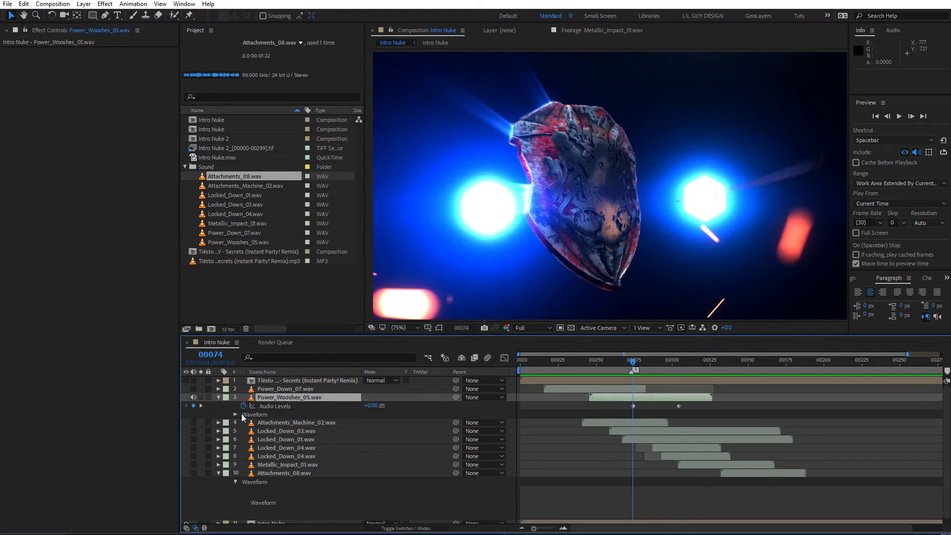
# - Unmute the music and all other sound effect layers and play the full mix from frame 0
pyautogui.moveTo(196, 425); pyautogui.dragTo(205, 484)
pyautogui.click(193, 423)
pyautogui.click(193, 380)
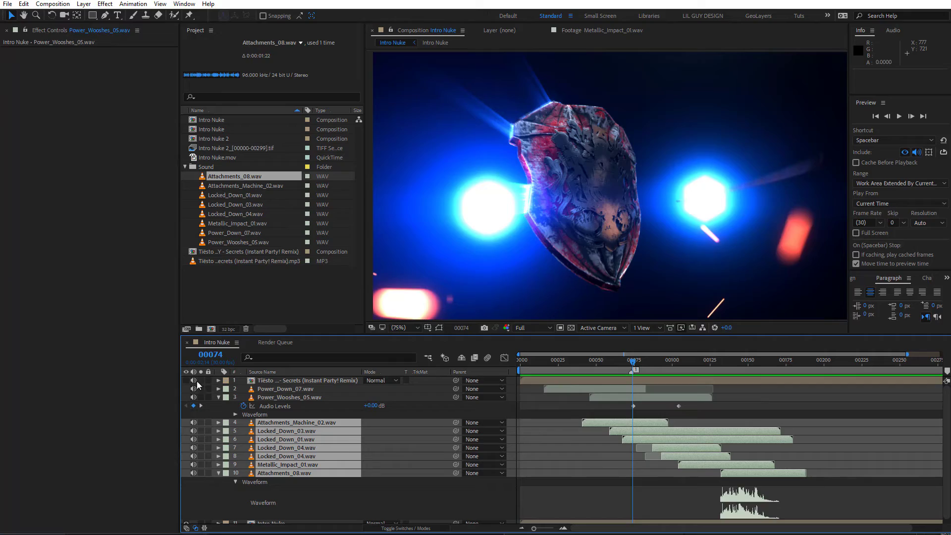
pyautogui.click(521, 369)
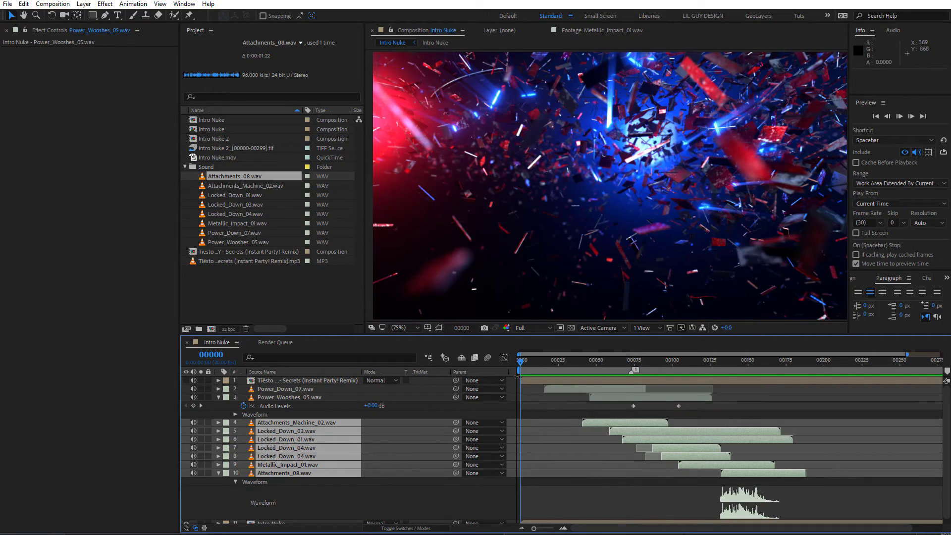
pyautogui.press('space')
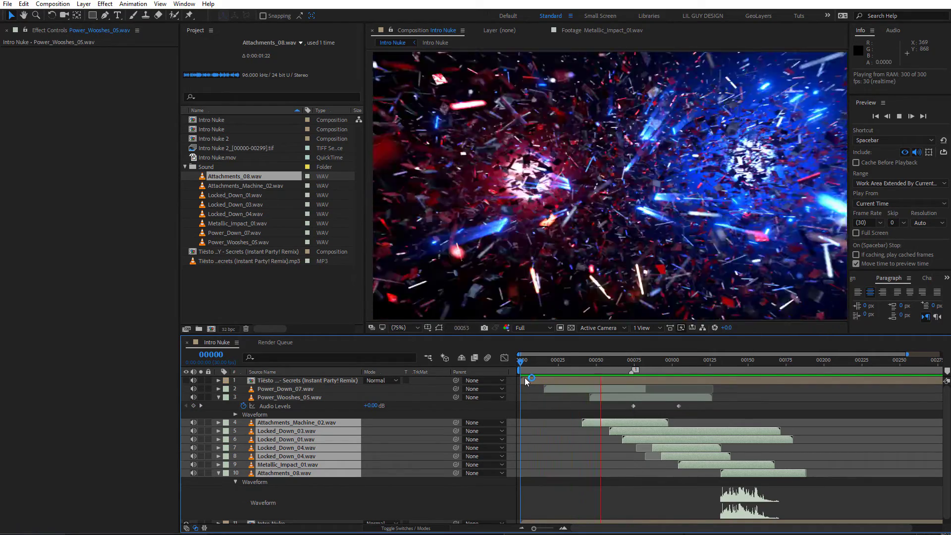
pyautogui.click(610, 362)
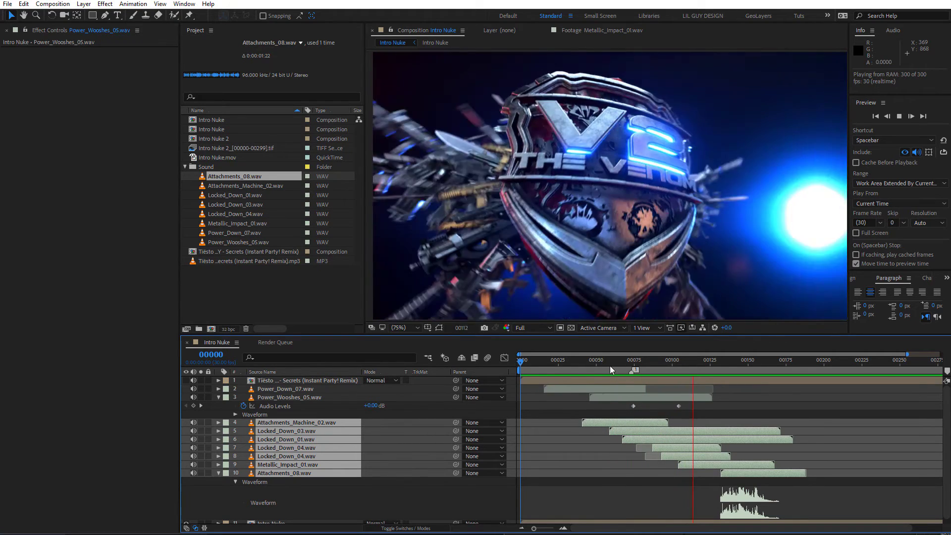
# - Set the Audio Levels of the six layers from Locked_Down_03.wav to Attachments_08.wav to -5 dB and collapse them
pyautogui.click(296, 482)
pyautogui.click(302, 472)
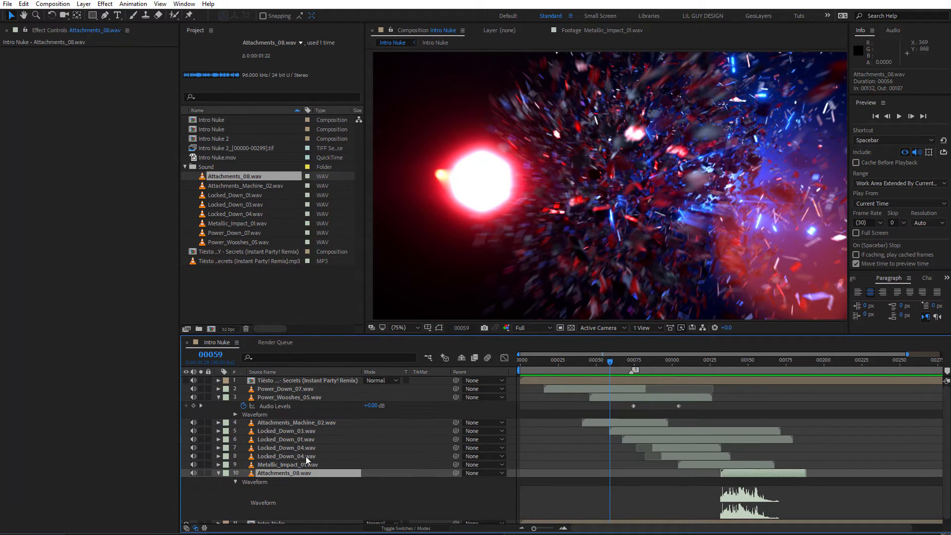
pyautogui.keyDown('shift'); pyautogui.click(307, 431); pyautogui.keyUp('shift')
pyautogui.press('l')
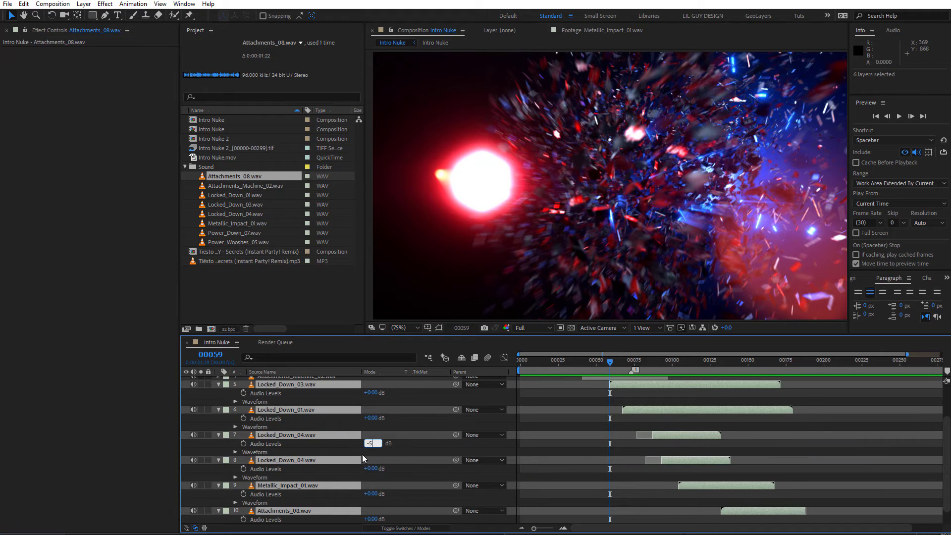
pyautogui.write('-5')
pyautogui.press('Return')
pyautogui.scroll(3, 273, 468)
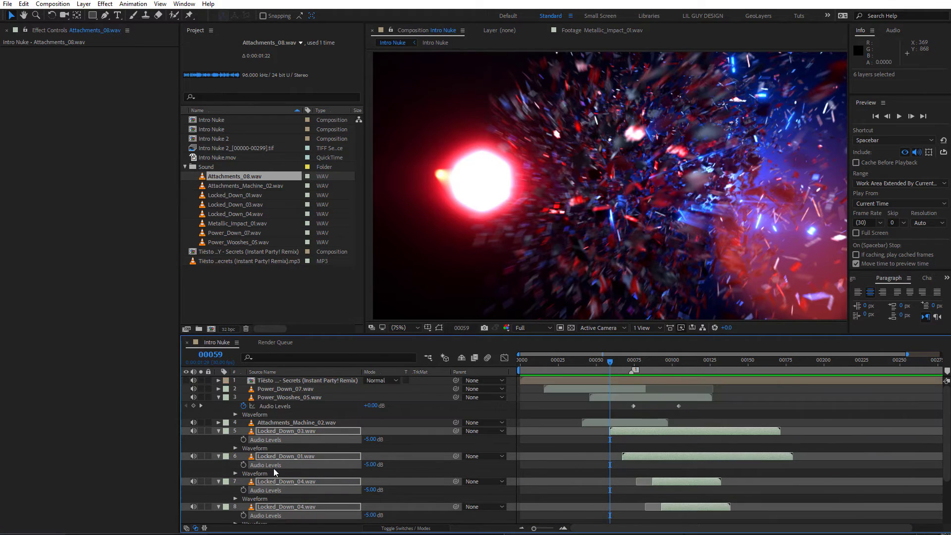
pyautogui.click(219, 431)
# - Show the Audio Levels of Attachments_Machine_02.wav and check its keyframes at frames 41 and 60
pyautogui.click(319, 422)
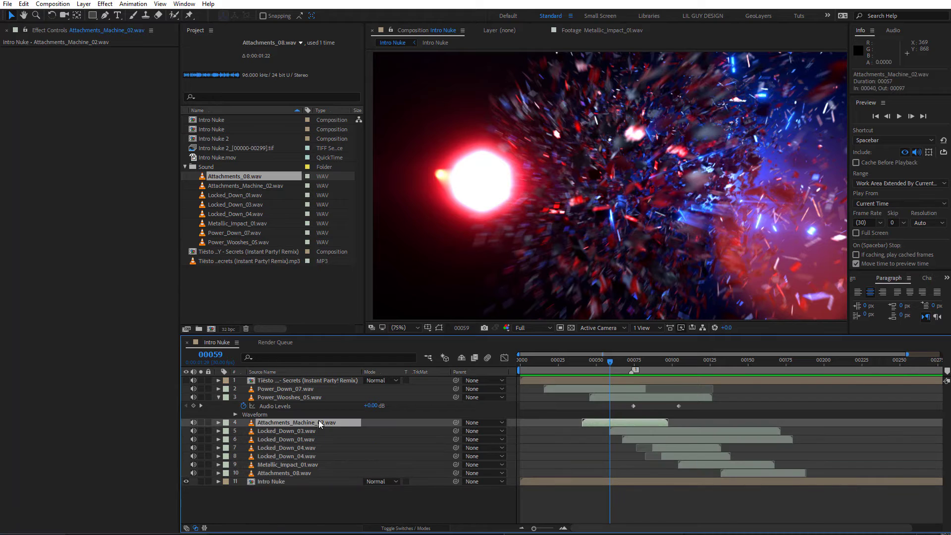
pyautogui.press('l')
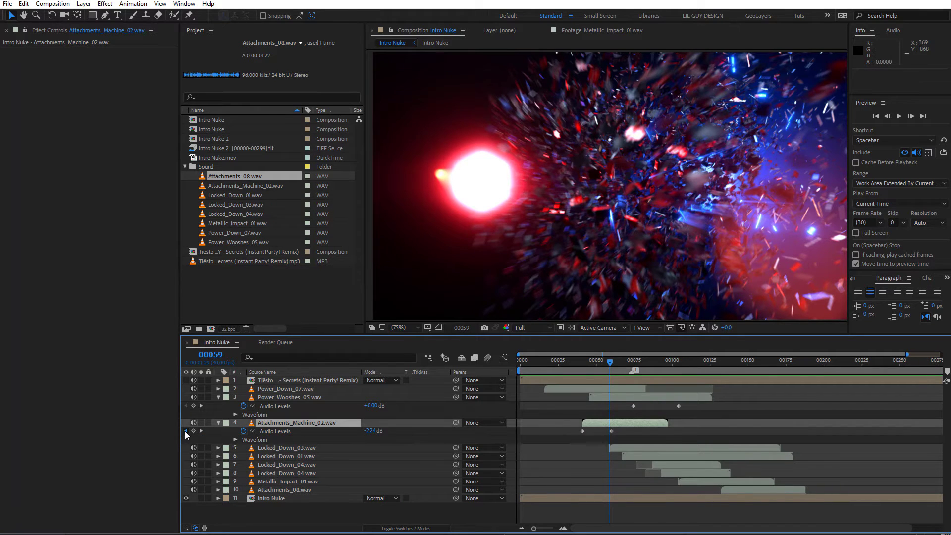
pyautogui.click(186, 431)
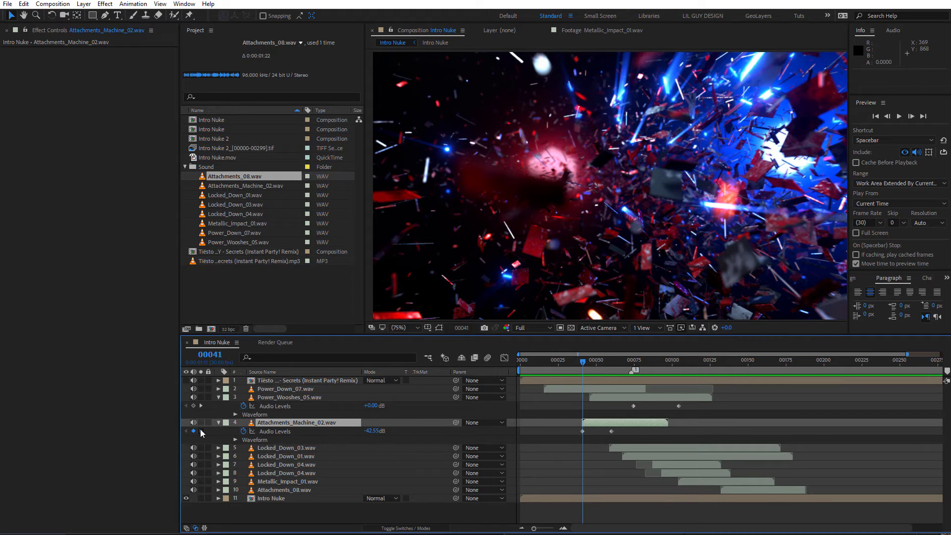
pyautogui.click(200, 431)
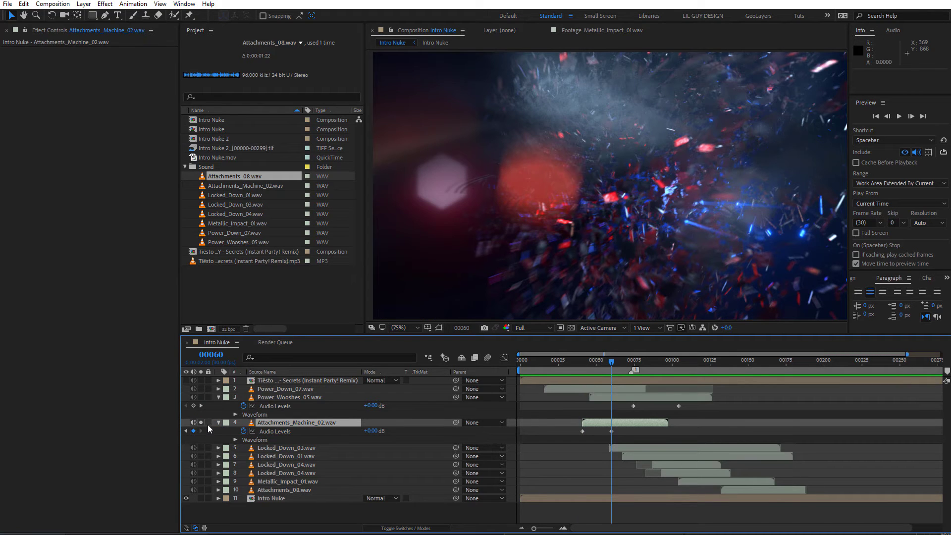
# - Solo Power_Wooshes_05.wav and Attachments_Machine_02.wav and preview them from frame 34, ending with Power_Wooshes_05.wav alone
pyautogui.press('space')
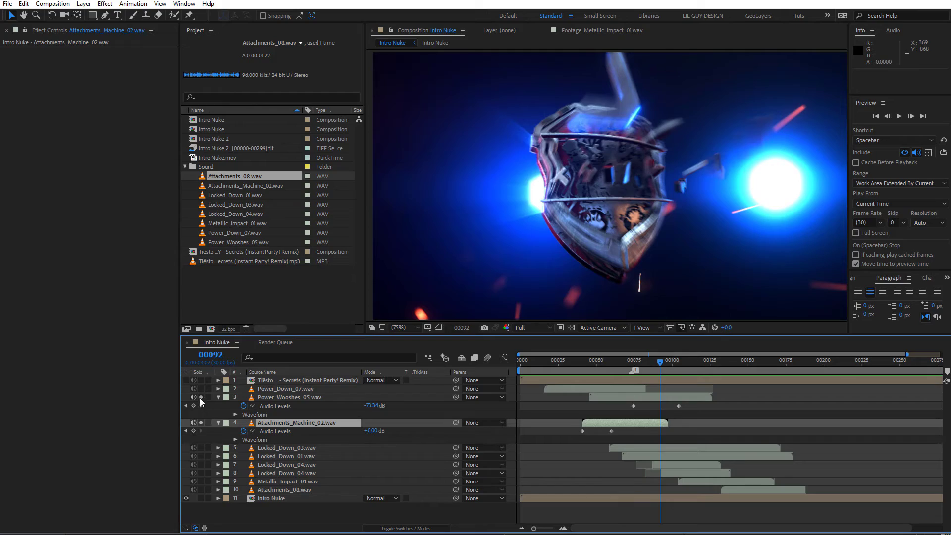
pyautogui.press('F2')
pyautogui.click(569, 369)
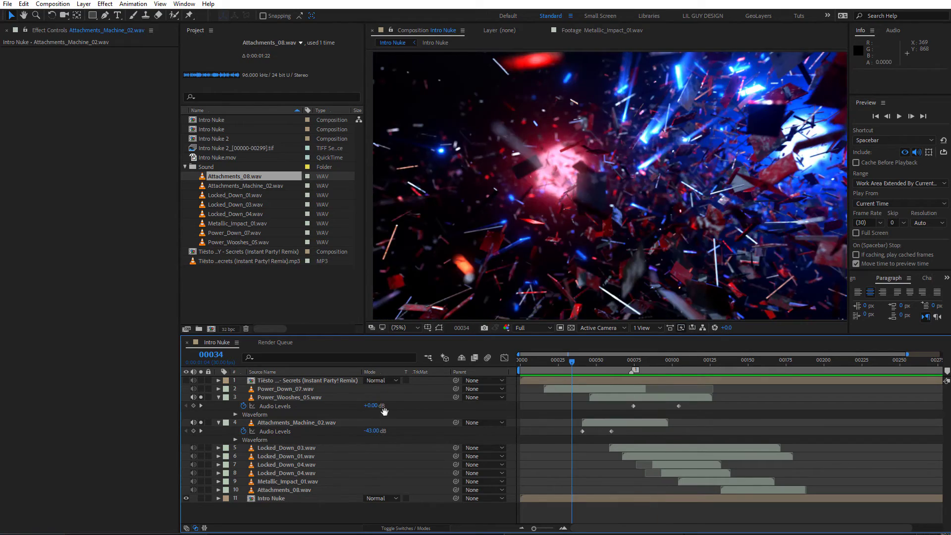
pyautogui.press('space')
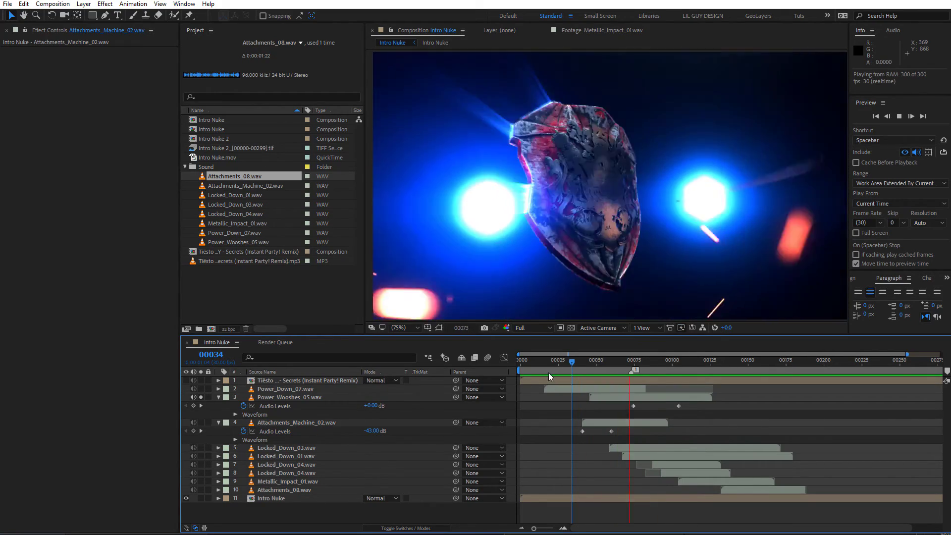
pyautogui.click(571, 370)
pyautogui.press('space')
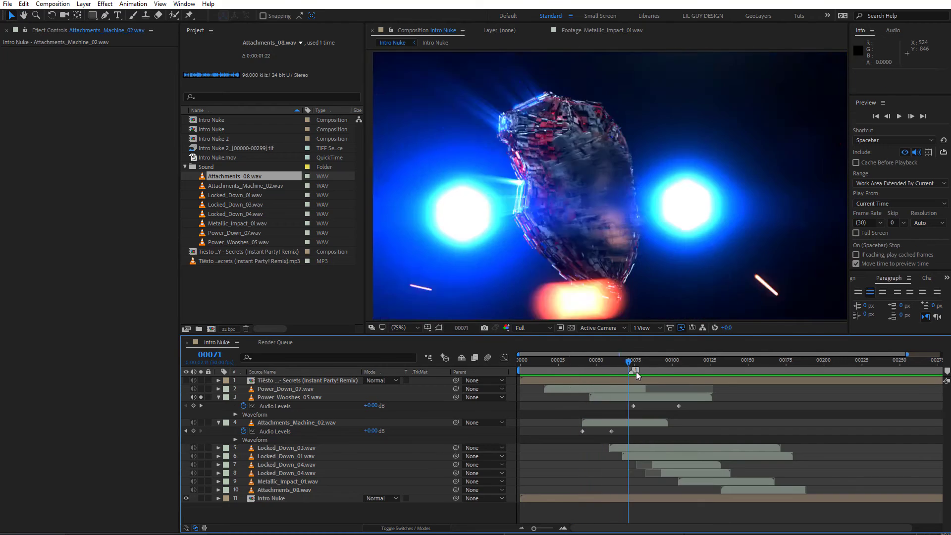
# - Set the Audio Levels keyframe of Power_Wooshes_05.wav at frame 74 to -5 dB
pyautogui.click(635, 371)
pyautogui.moveTo(636, 376); pyautogui.dragTo(633, 373)
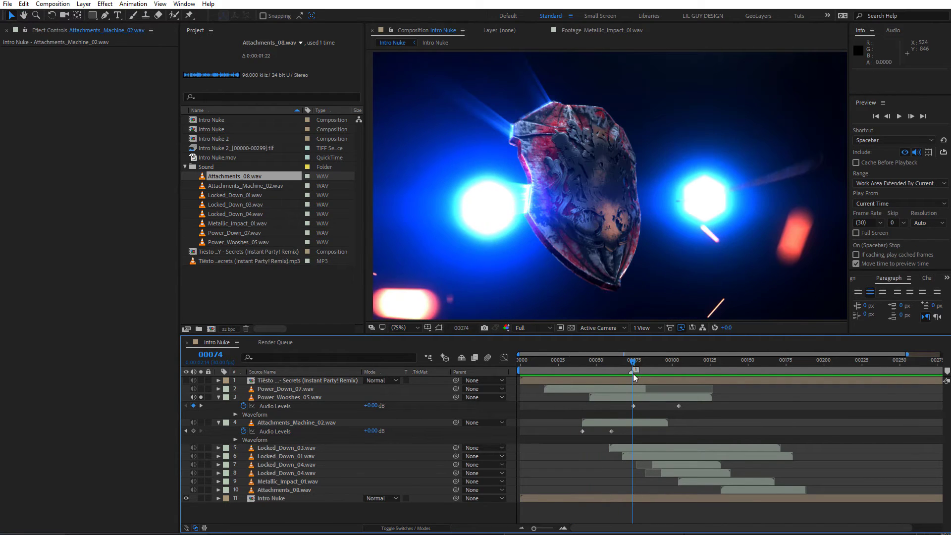
pyautogui.write('-5')
pyautogui.press('Return')
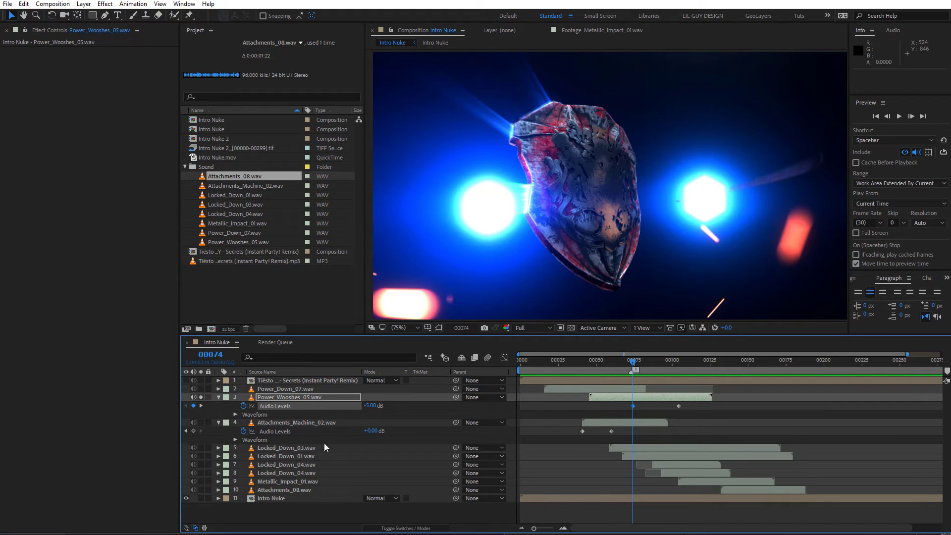
# - Turn off the solo on Power_Wooshes_05.wav and play the full mix from frame 0
pyautogui.moveTo(645, 374); pyautogui.dragTo(520, 369)
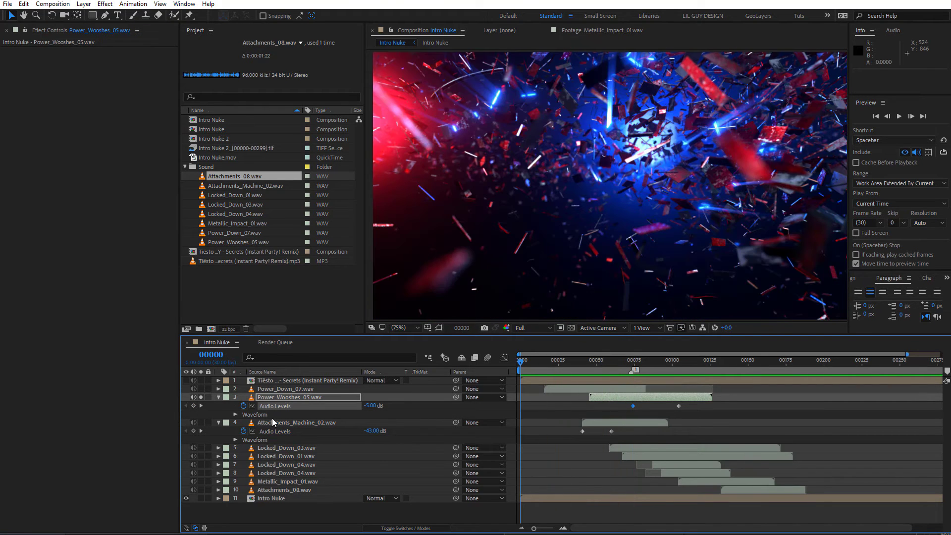
pyautogui.click(272, 392)
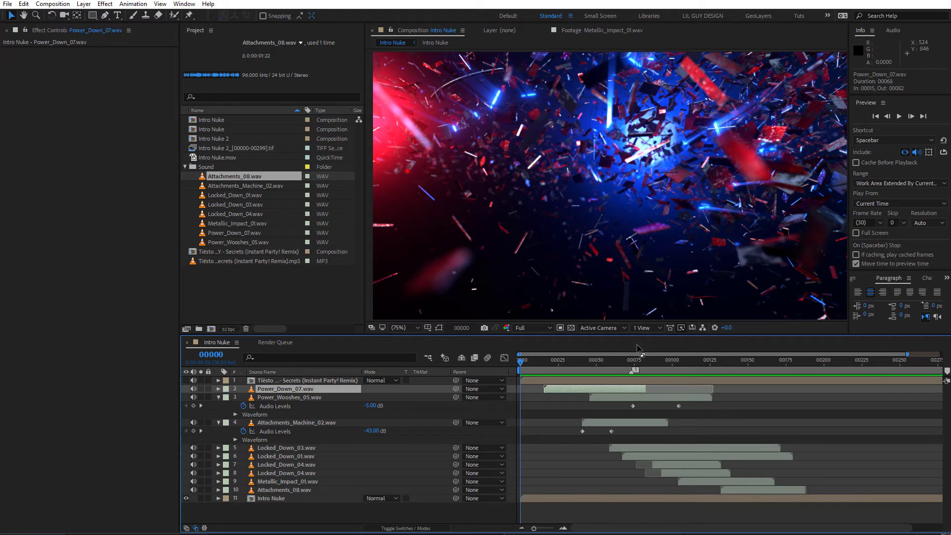
pyautogui.press('space')
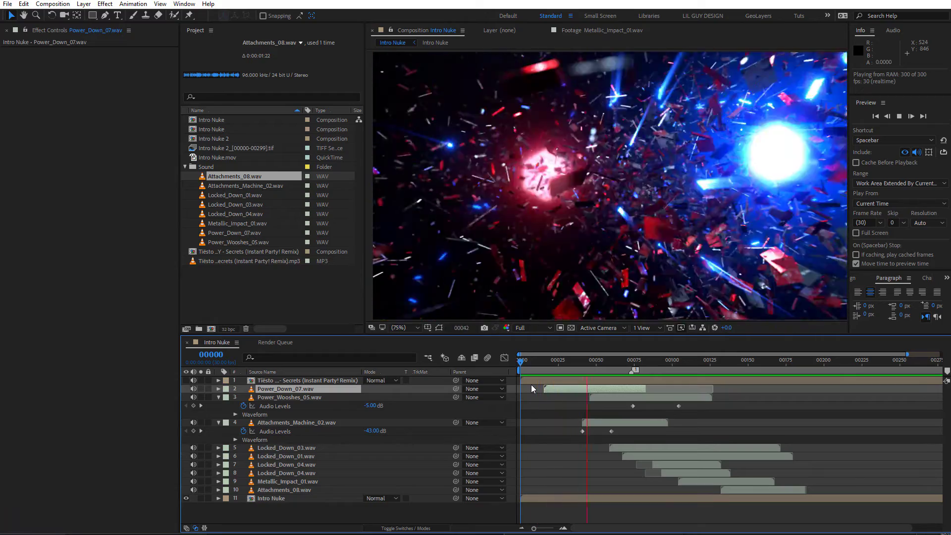
pyautogui.press('space')
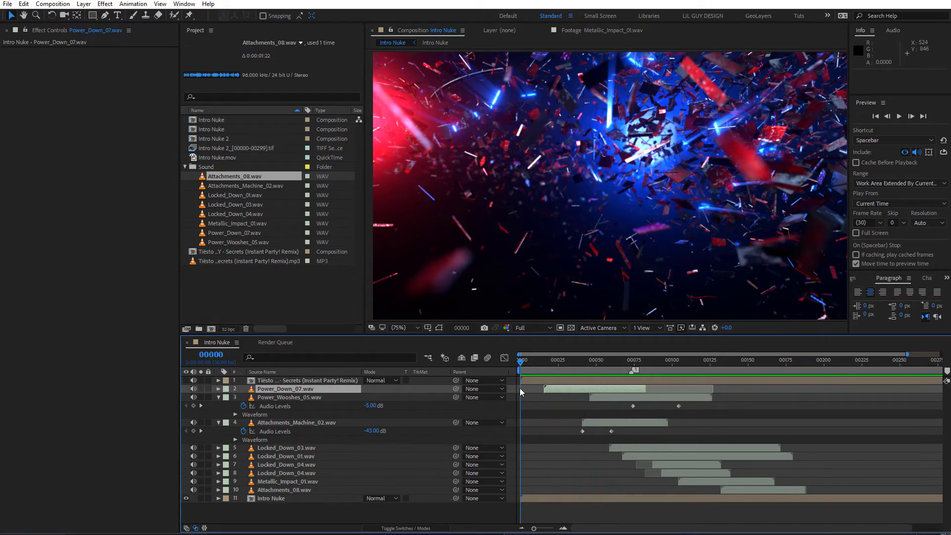
pyautogui.press('space')
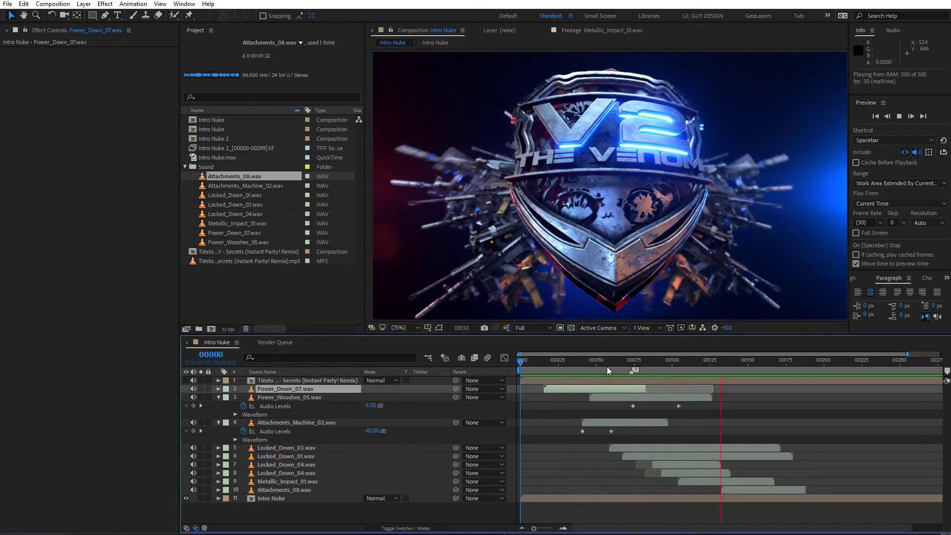
# - Replay the transition in the mix from frames 51 and 58
pyautogui.moveTo(607, 368); pyautogui.dragTo(580, 369)
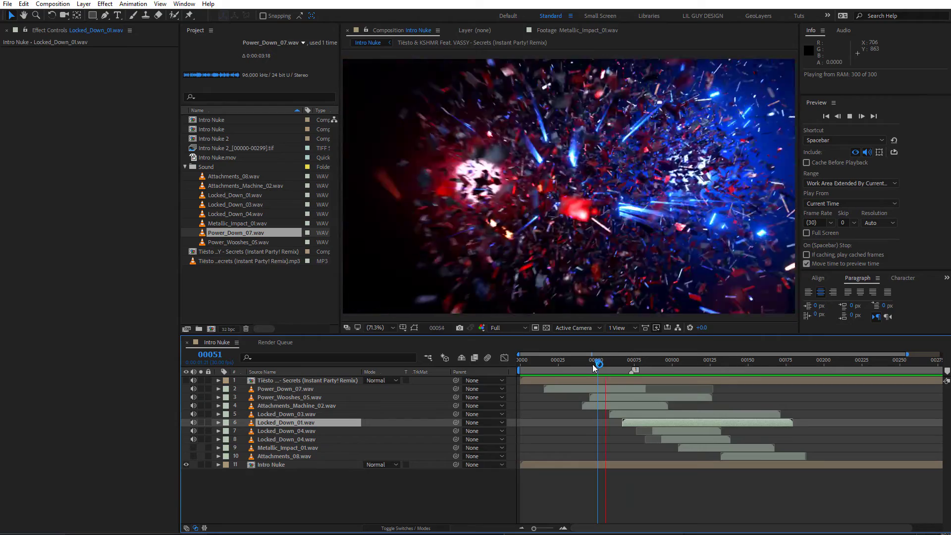
pyautogui.click(625, 370)
pyautogui.press('space')
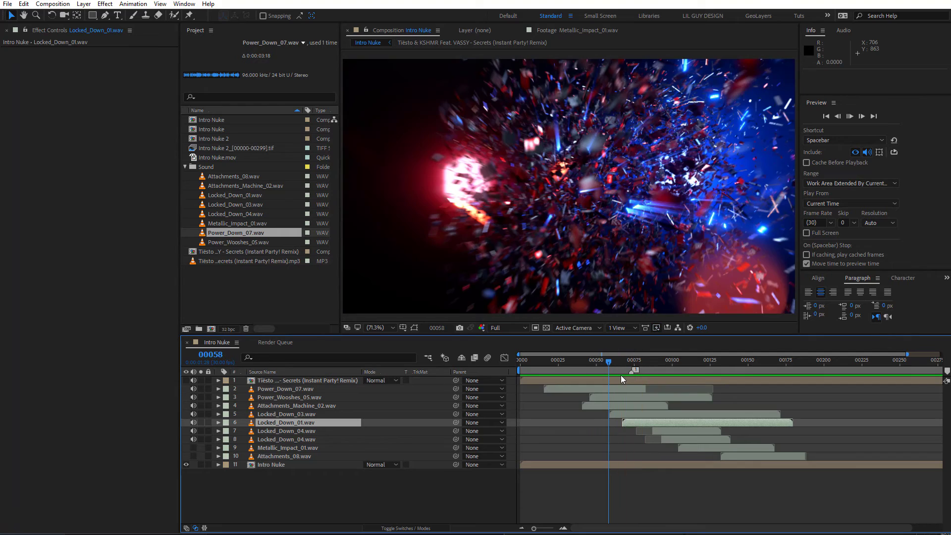
pyautogui.press('space')
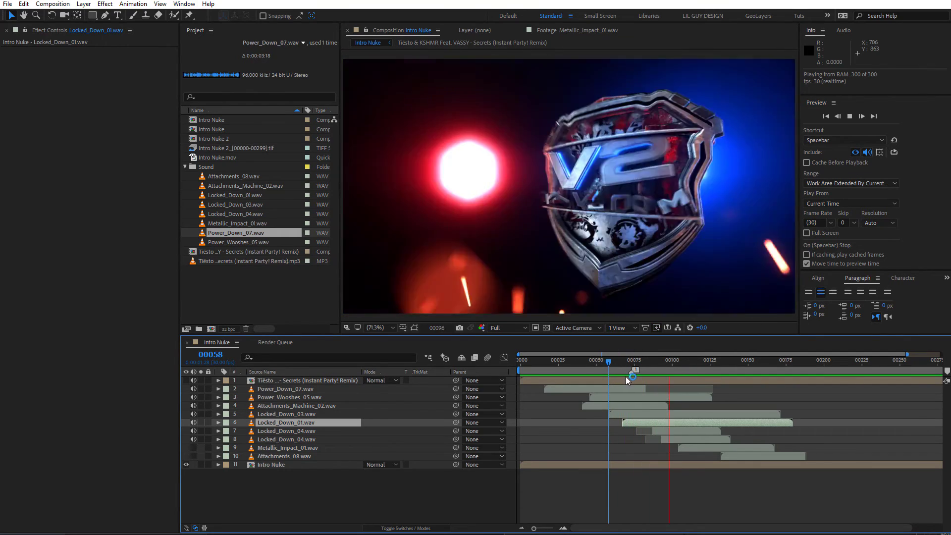
# - Move both Locked_Down_04.wav layers slightly earlier together, so the upper one starts at frame 86
pyautogui.click(658, 370)
pyautogui.click(670, 441)
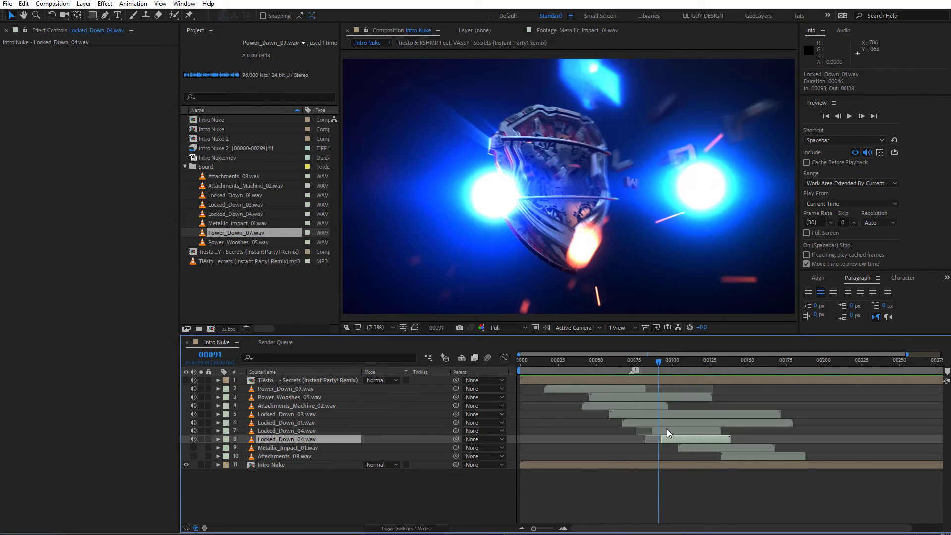
pyautogui.keyDown('shift'); pyautogui.click(667, 429); pyautogui.keyUp('shift')
pyautogui.click(563, 528)
pyautogui.click(563, 528)
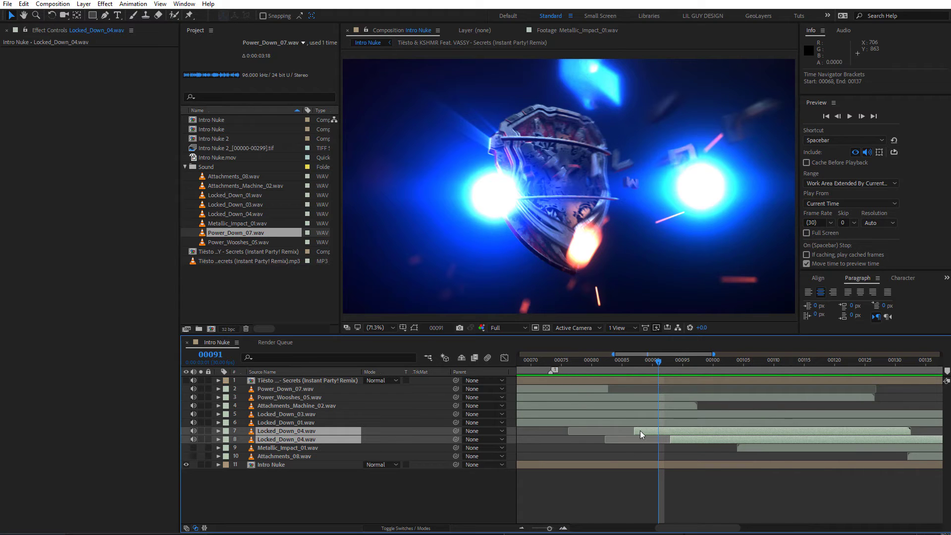
pyautogui.moveTo(640, 434); pyautogui.dragTo(634, 434)
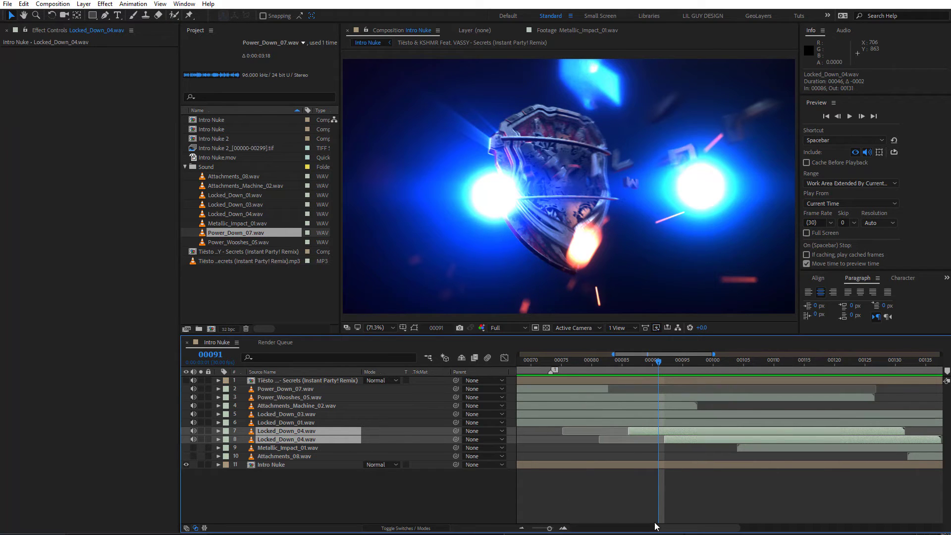
# - Solo Locked_Down_01.wav and preview it from frame 57
pyautogui.moveTo(655, 526); pyautogui.dragTo(639, 526)
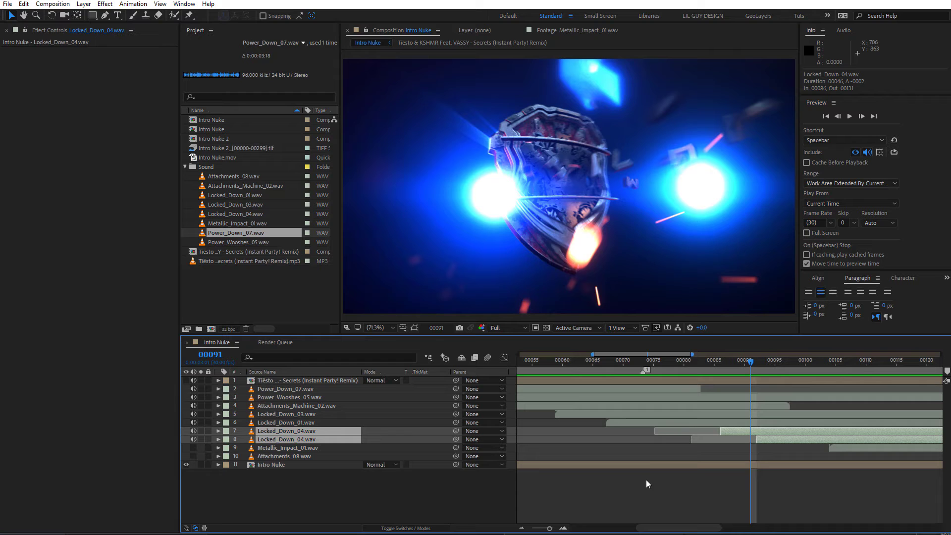
pyautogui.click(650, 422)
pyautogui.moveTo(750, 364); pyautogui.dragTo(708, 369)
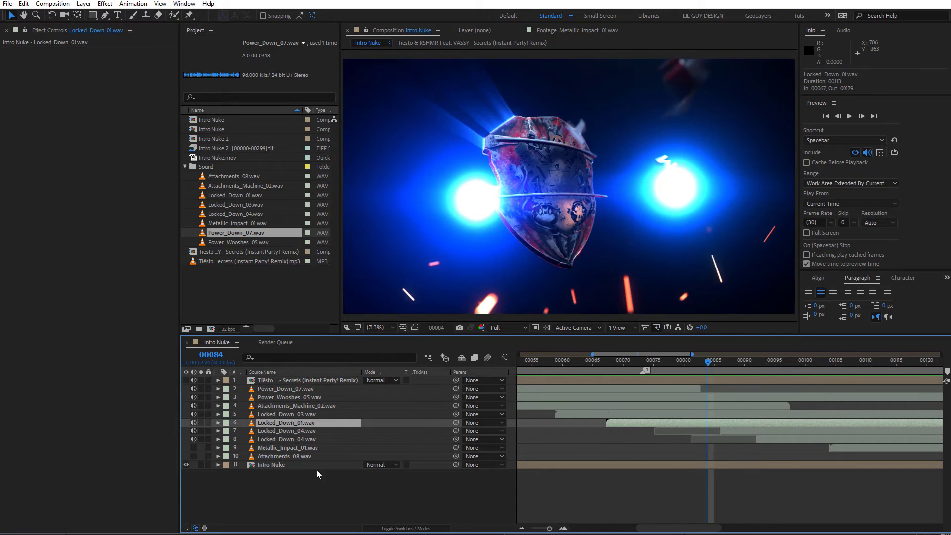
pyautogui.click(200, 422)
pyautogui.moveTo(641, 368); pyautogui.dragTo(546, 381)
pyautogui.press('space')
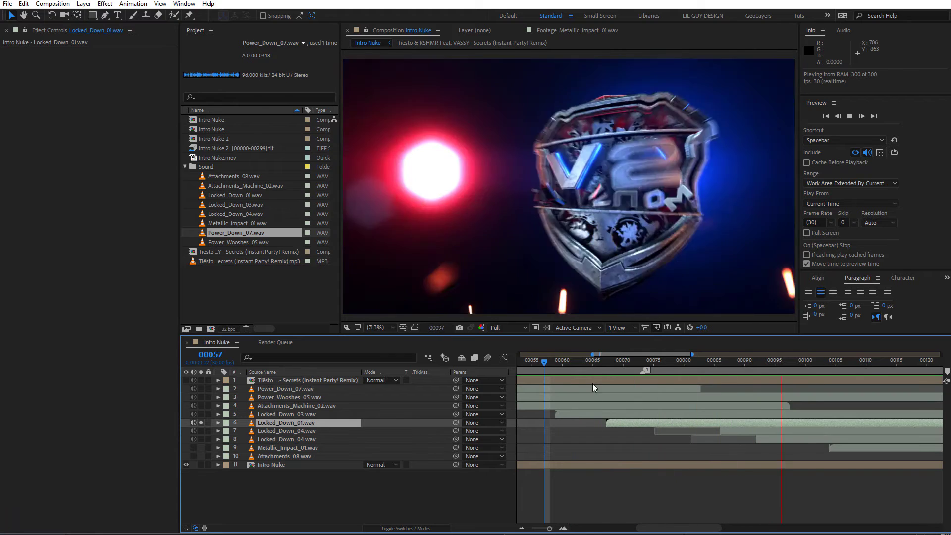
# - Move Locked_Down_01.wav earlier to start at frame 65 and preview it from frame 58
pyautogui.click(601, 372)
pyautogui.moveTo(601, 372)
pyautogui.mouseDown()
pyautogui.moveTo(605, 381)
pyautogui.moveTo(605, 370)
pyautogui.moveTo(596, 373)
pyautogui.mouseUp()
pyautogui.moveTo(615, 421); pyautogui.dragTo(603, 423)
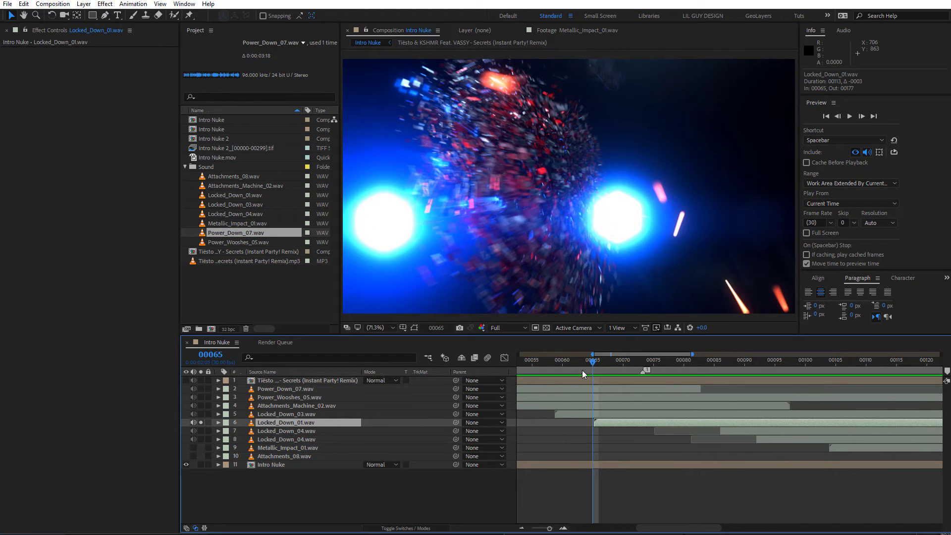
pyautogui.click(548, 367)
pyautogui.press('space')
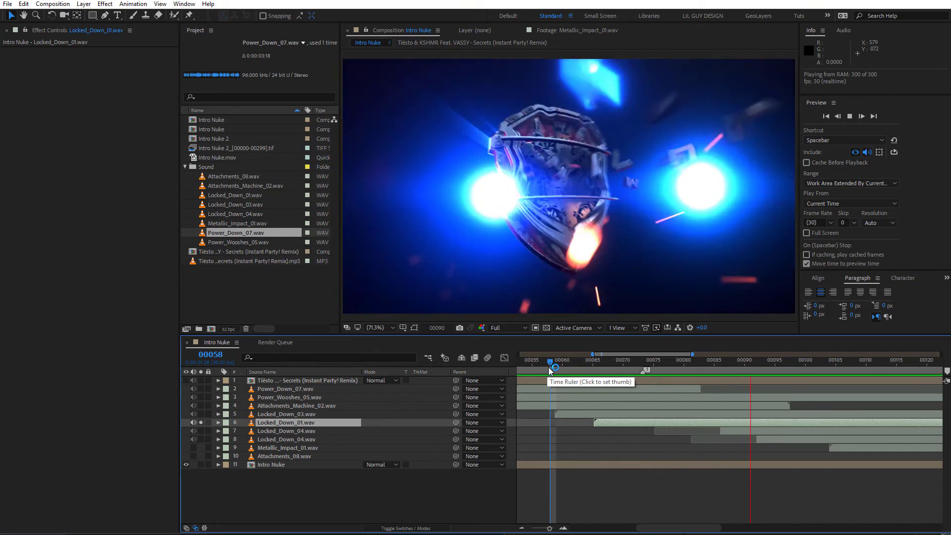
# - Solo both Locked_Down_04.wav layers along with Locked_Down_01.wav and preview the three from frame 58
pyautogui.click(567, 368)
pyautogui.moveTo(202, 431); pyautogui.dragTo(201, 440)
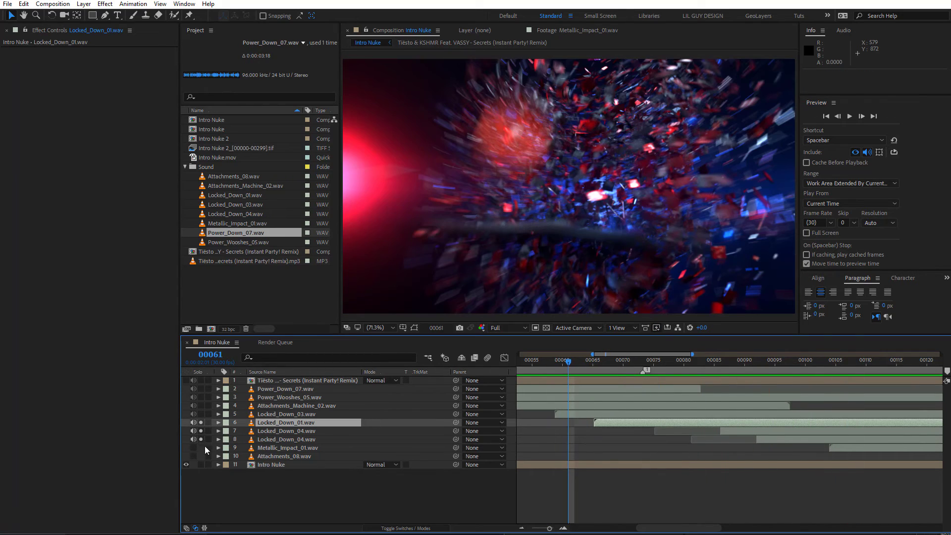
pyautogui.click(545, 364)
pyautogui.press('space')
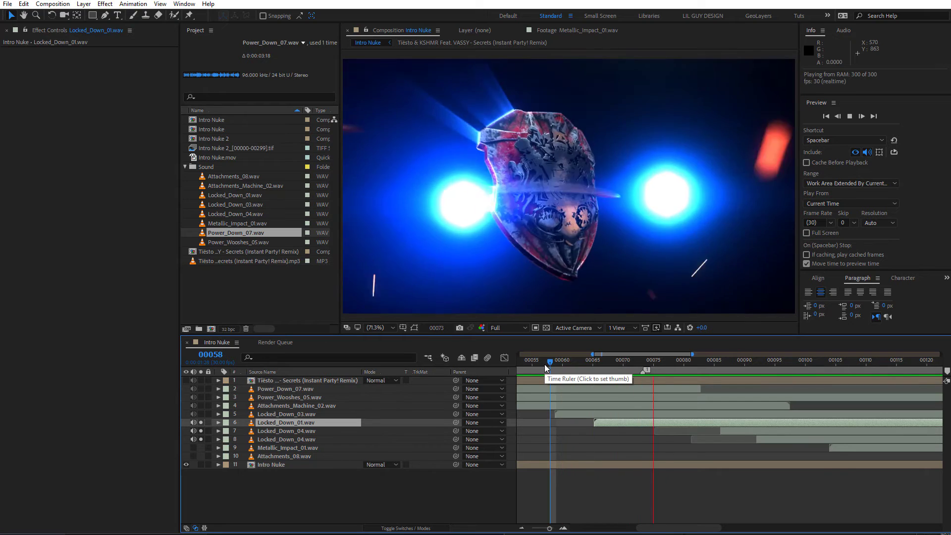
# - Turn off all layer solos and play the combined mix from frame 61
pyautogui.click(810, 430)
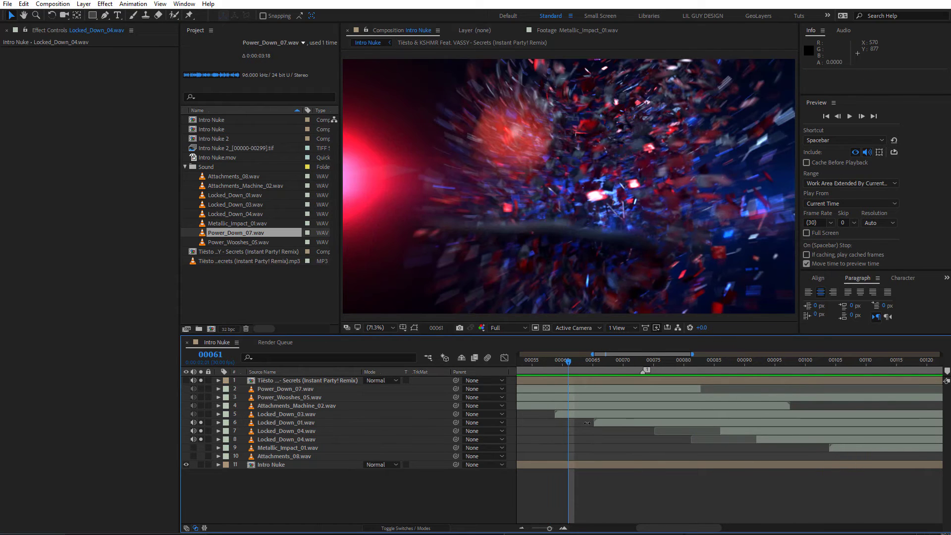
pyautogui.moveTo(203, 437); pyautogui.dragTo(203, 422)
pyautogui.press('space')
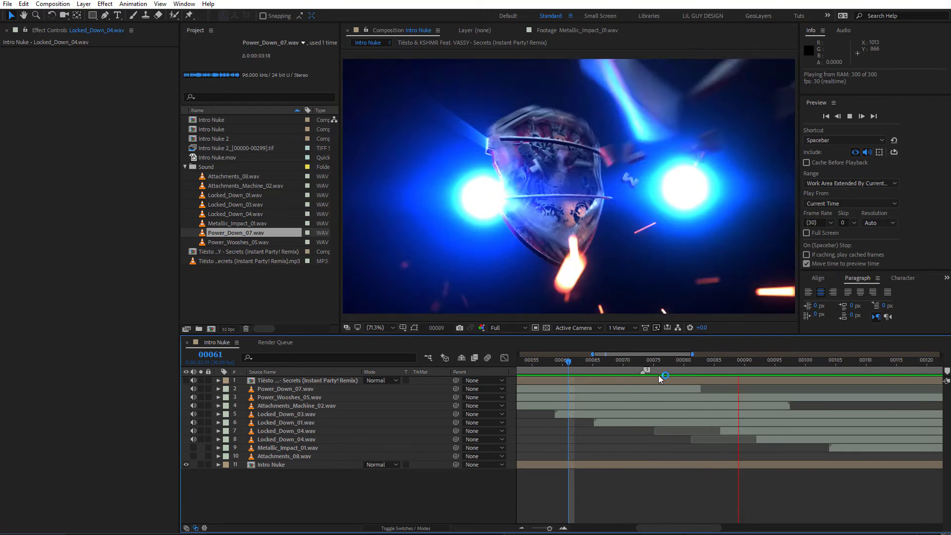
pyautogui.click(605, 362)
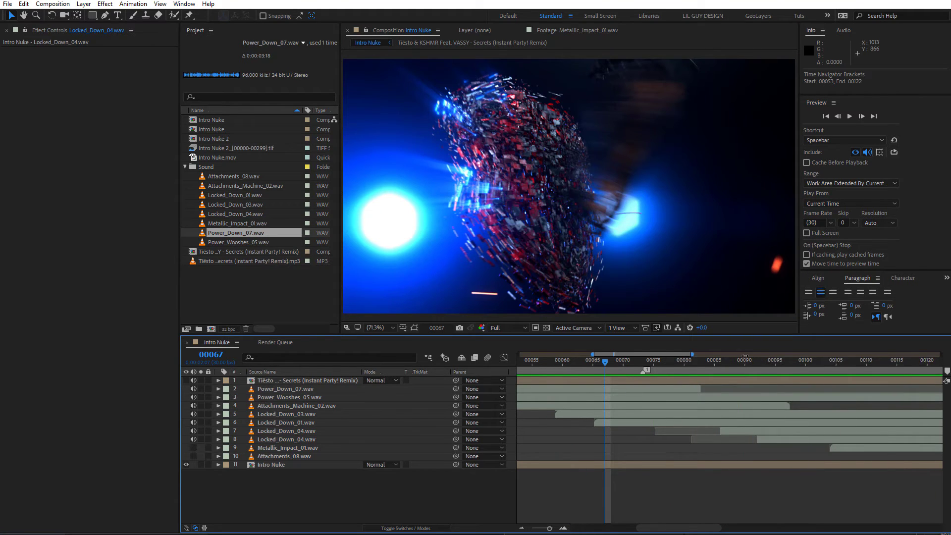
# - Enable the audio of Metallic_Impact_01.wav and Attachments_08.wav
pyautogui.press('-')
pyautogui.press('-')
pyautogui.click(296, 453)
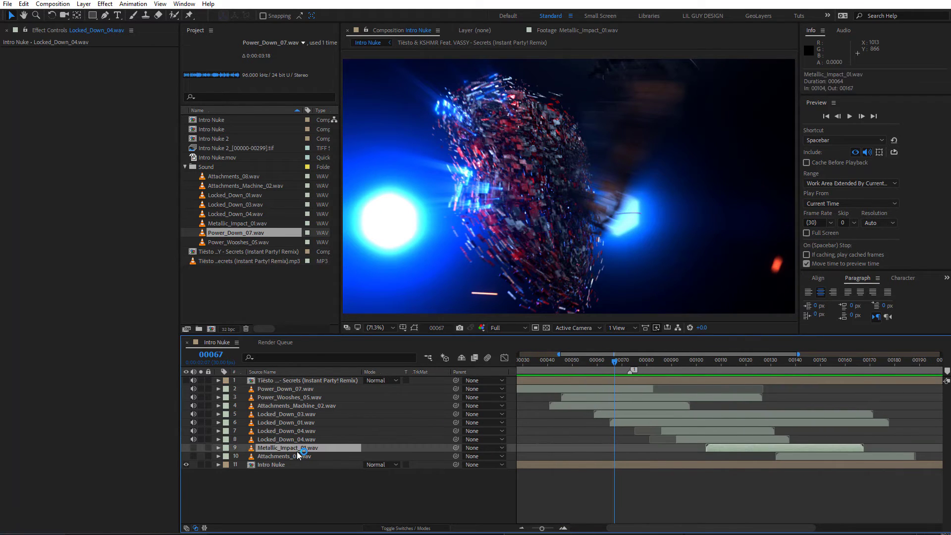
pyautogui.moveTo(191, 450); pyautogui.dragTo(223, 458)
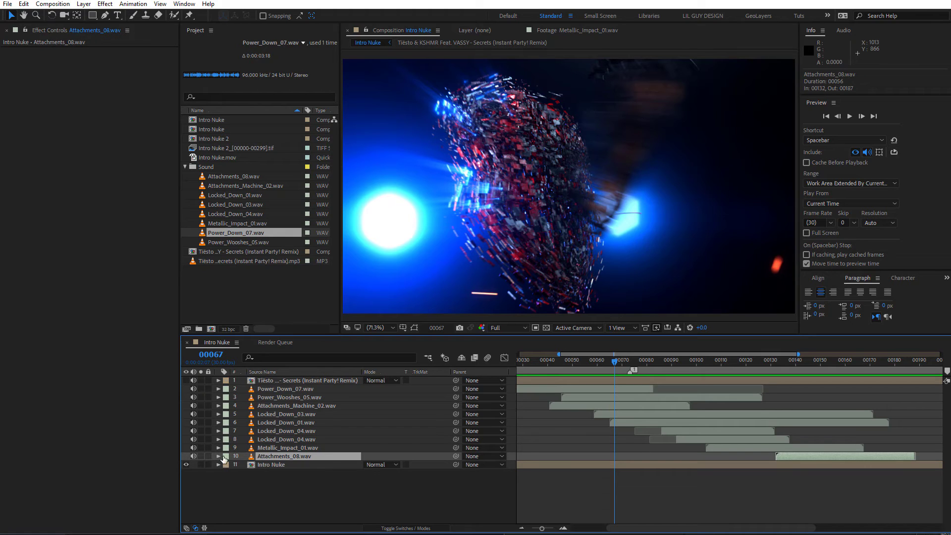
# - Check the Audio Levels of the six layers from Locked_Down_03.wav to Attachments_08.wav, and collapse them again
pyautogui.keyDown('shift'); pyautogui.click(297, 412); pyautogui.keyUp('shift')
pyautogui.press('l')
pyautogui.press('l')
pyautogui.scroll(-3, 346, 470)
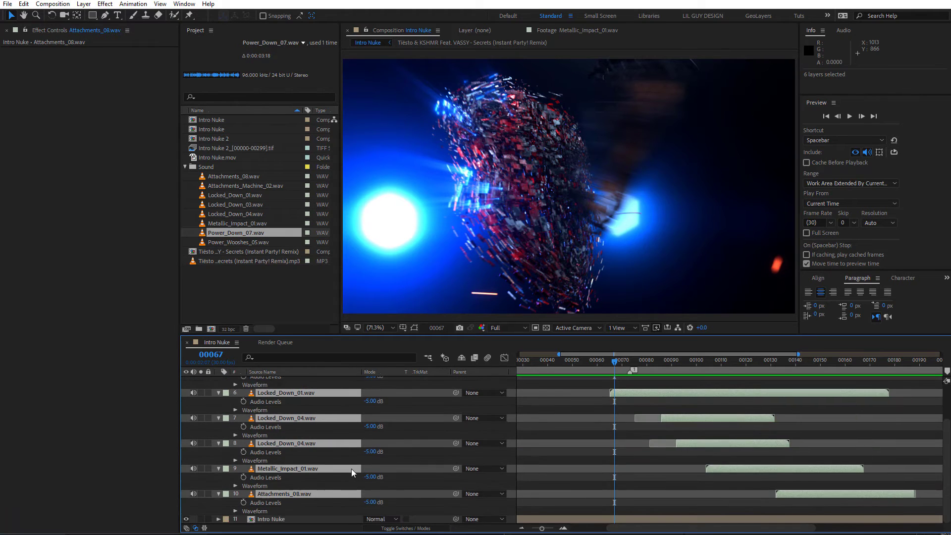
pyautogui.press('l')
pyautogui.press('l')
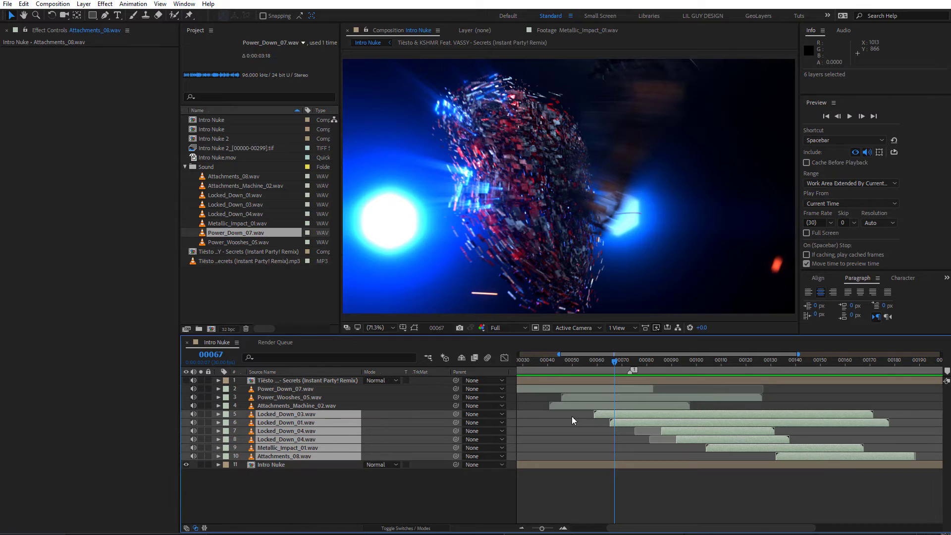
# - Show the full 300-frame range in the timeline and play the combined mix from frame 0
pyautogui.moveTo(798, 355); pyautogui.dragTo(940, 355)
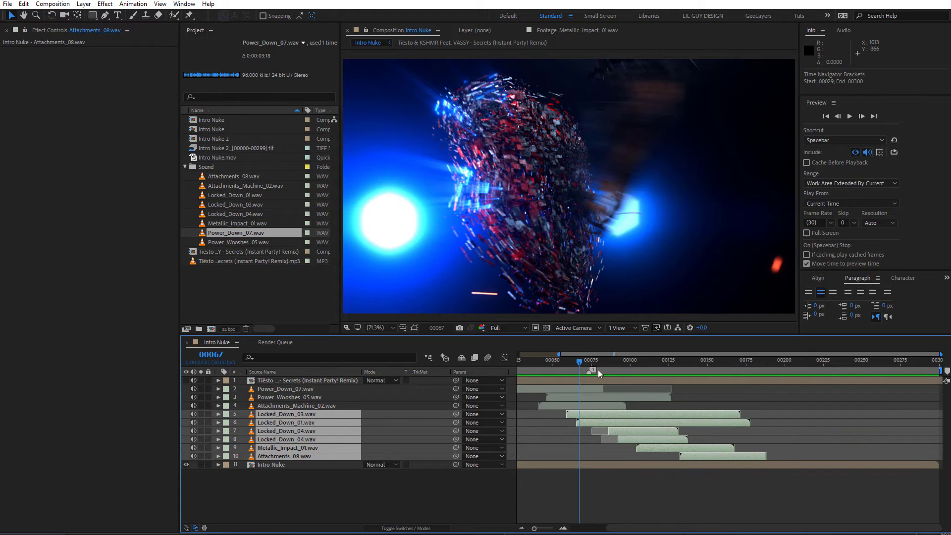
pyautogui.moveTo(560, 354); pyautogui.dragTo(545, 409)
pyautogui.press('Home')
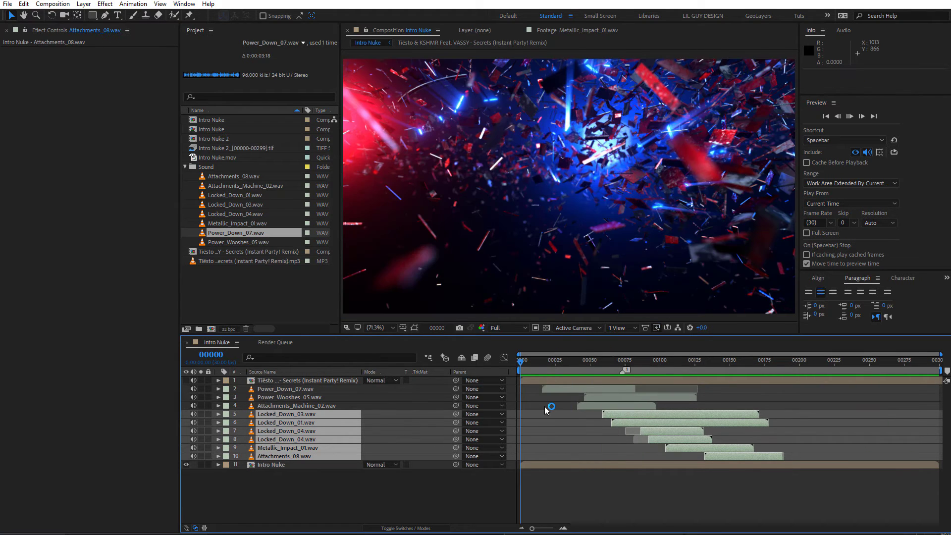
pyautogui.press('space')
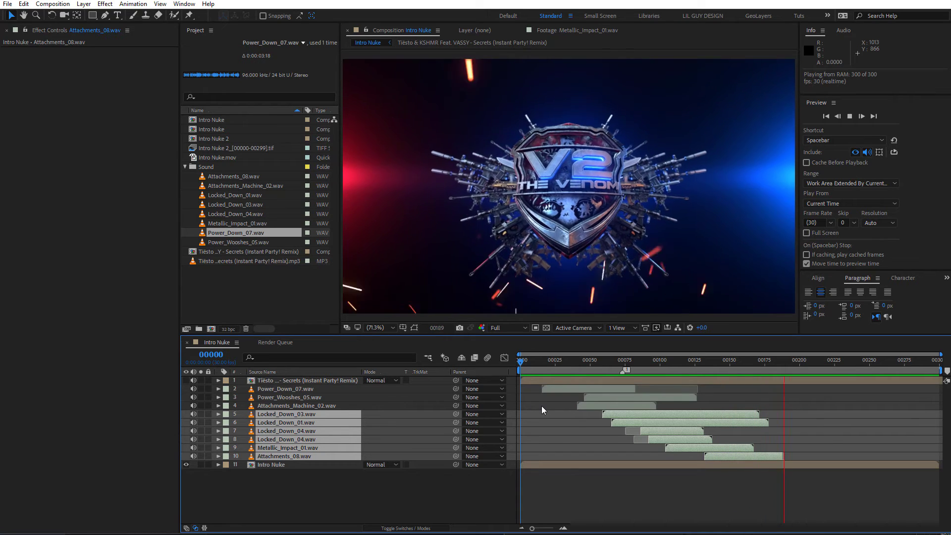
pyautogui.click(580, 367)
pyautogui.click(580, 367)
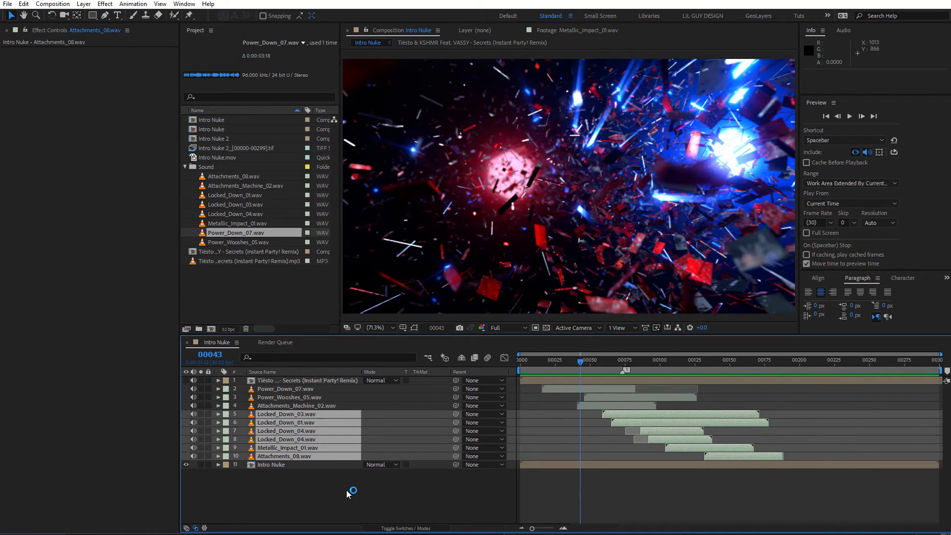
# - Convert the audio of the Secrets (Instant Party! Remix) music layer to keyframes
pyautogui.click(290, 491)
pyautogui.rightClick(290, 491)
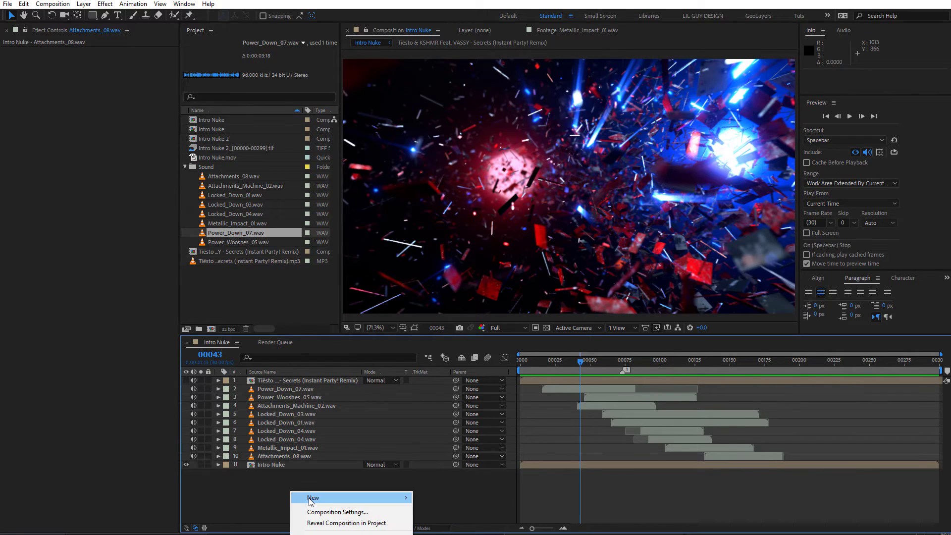
pyautogui.rightClick(290, 381)
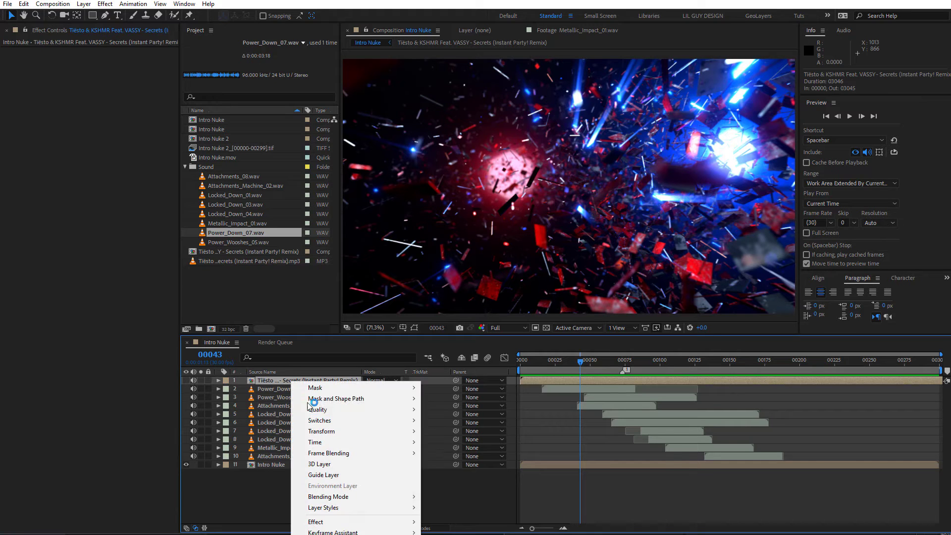
pyautogui.moveTo(377, 532)
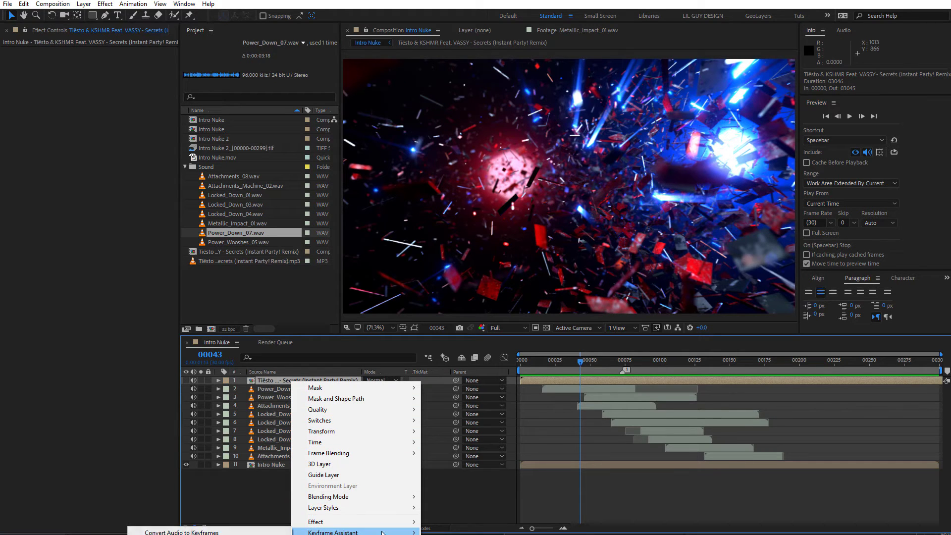
pyautogui.click(221, 531)
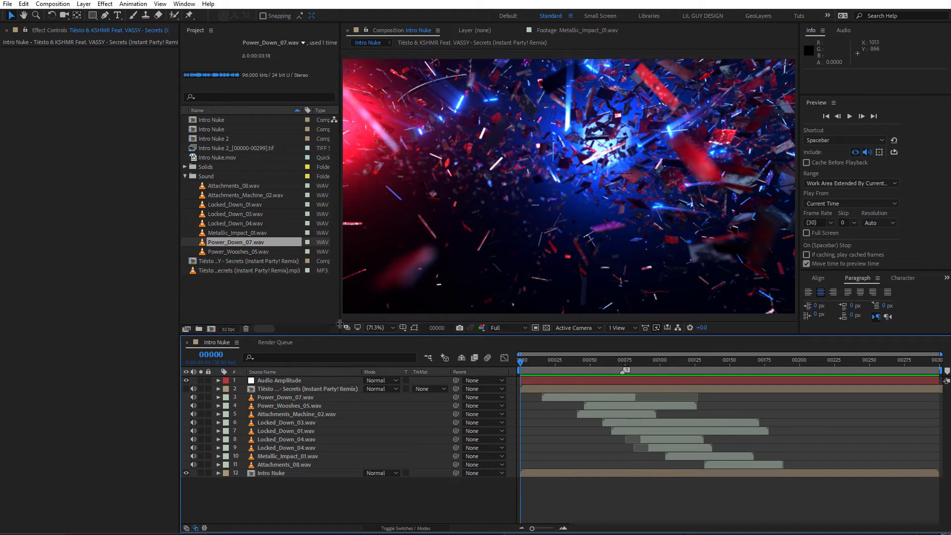
# - Add an adjustment layer above all layers and apply the Glow effect to it
pyautogui.hotkey('ctrl', 'alt', 'y')
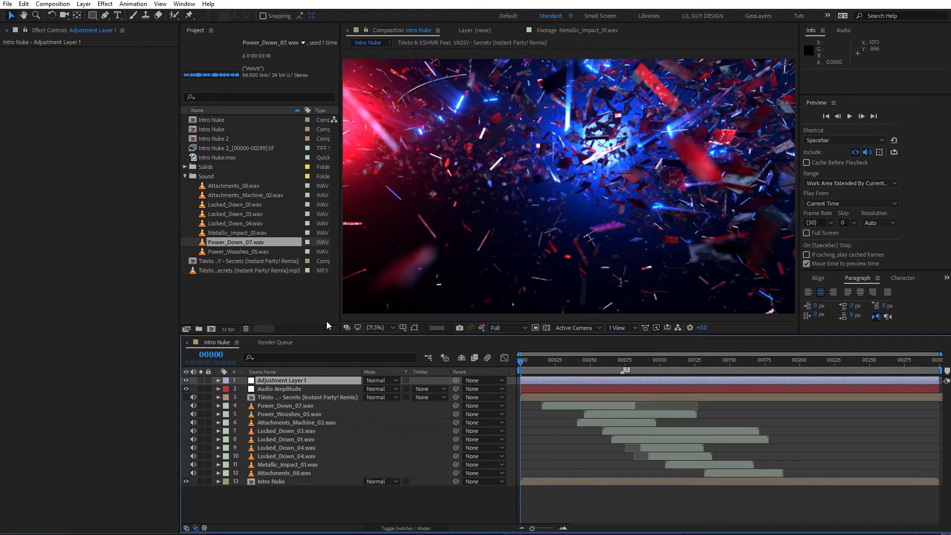
pyautogui.hotkey('ctrl', 'space')
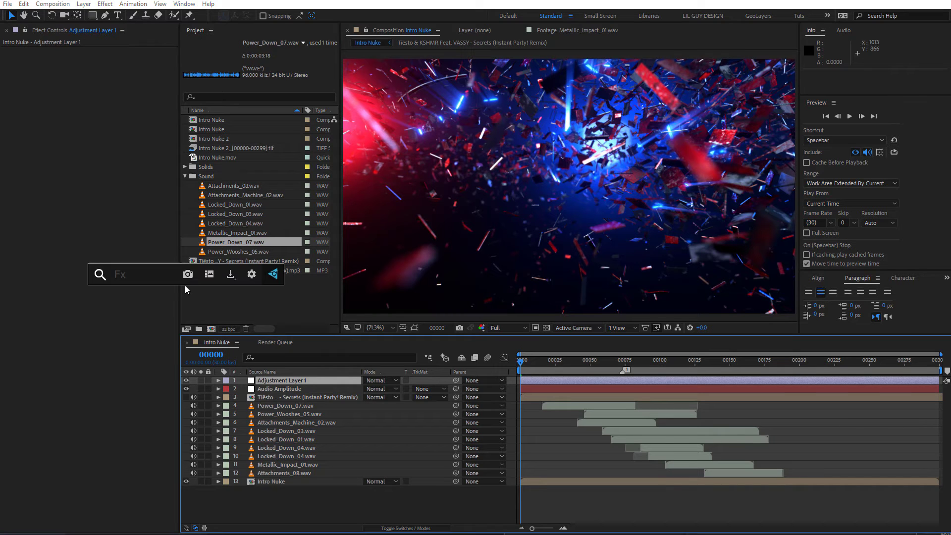
pyautogui.write('glo')
pyautogui.click(130, 303)
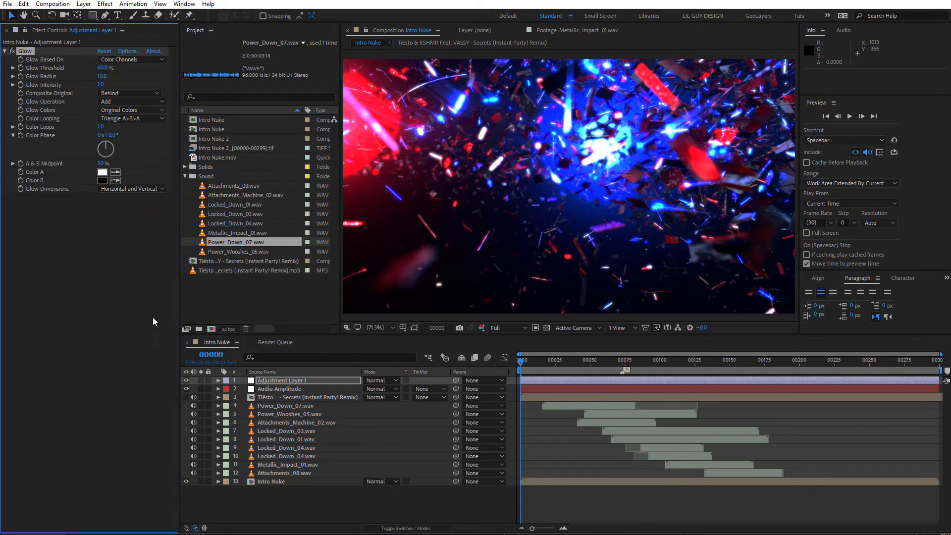
pyautogui.scroll(-2, 553, 226)
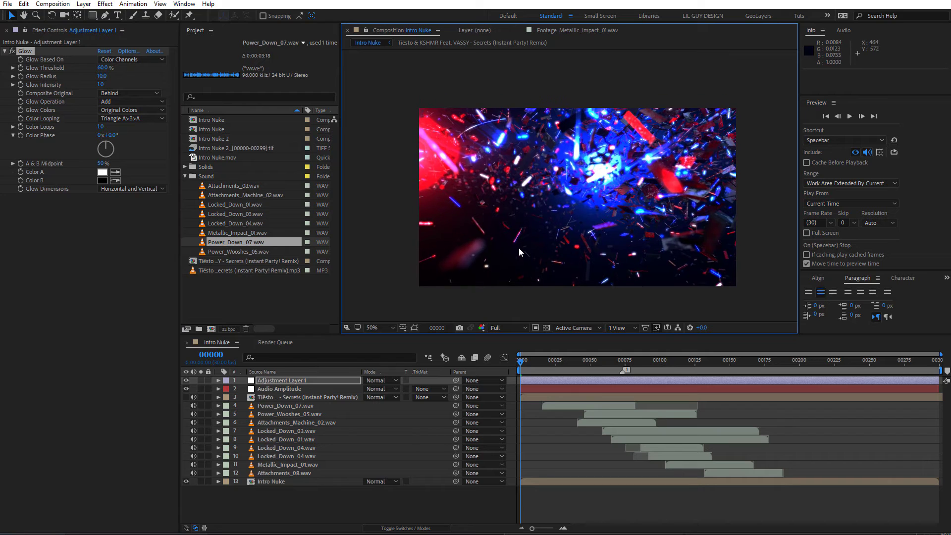
pyautogui.scroll(1, 519, 250)
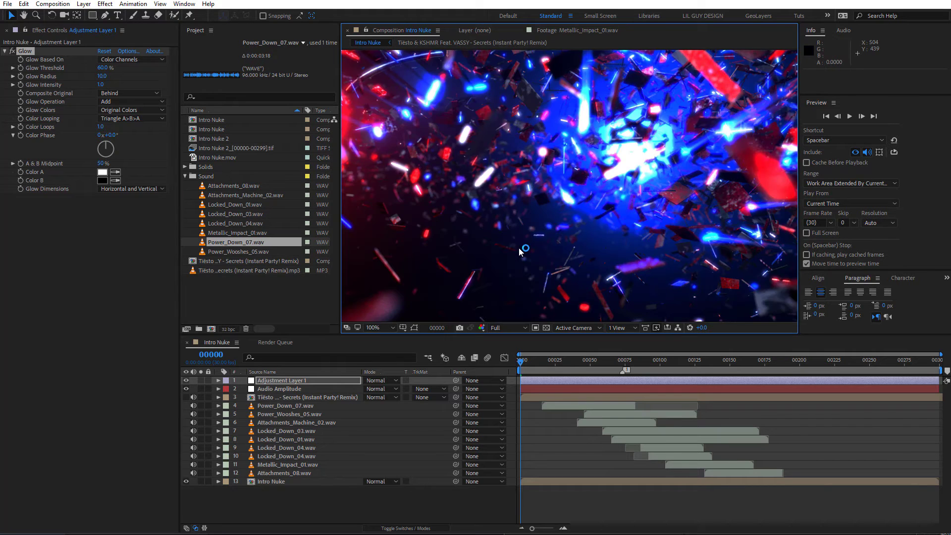
pyautogui.scroll(-1, 518, 248)
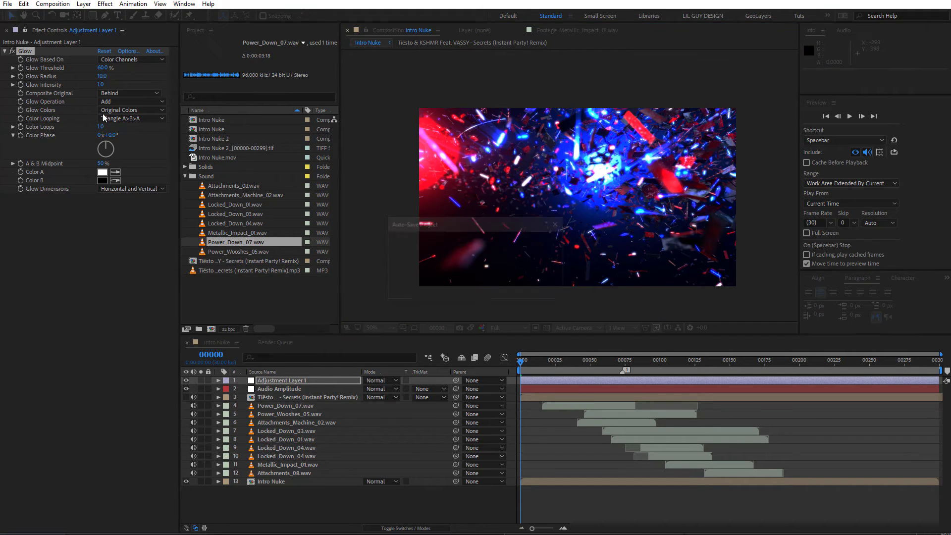
pyautogui.click(276, 389)
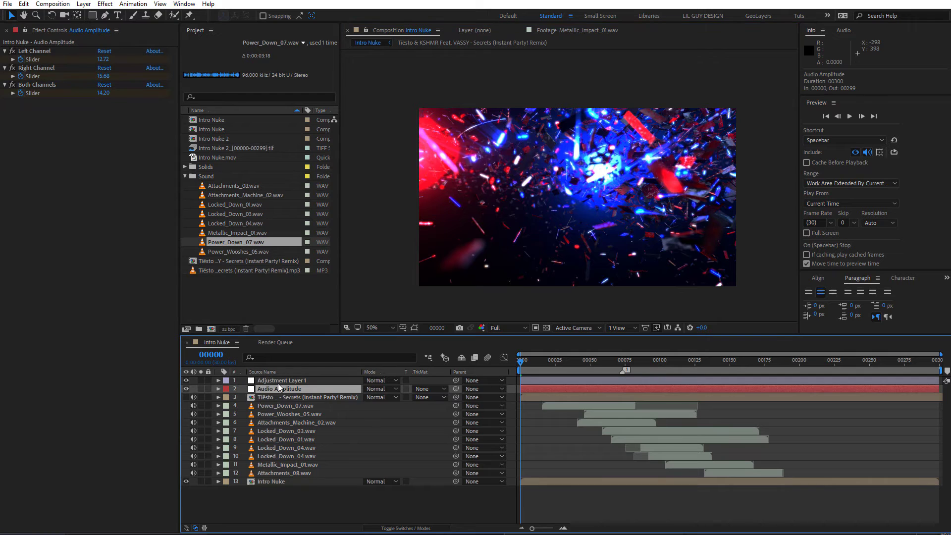
# - Enable an expression beginning with t= on the adjustment layer's Glow Radius and reveal the layer's expressions in the timeline
pyautogui.click(278, 381)
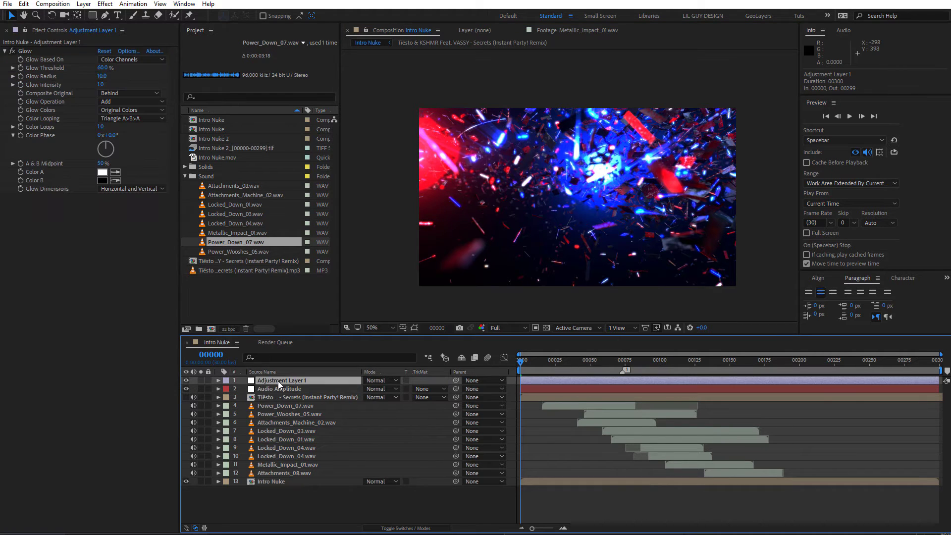
pyautogui.keyDown('alt'); pyautogui.click(21, 68); pyautogui.keyUp('alt')
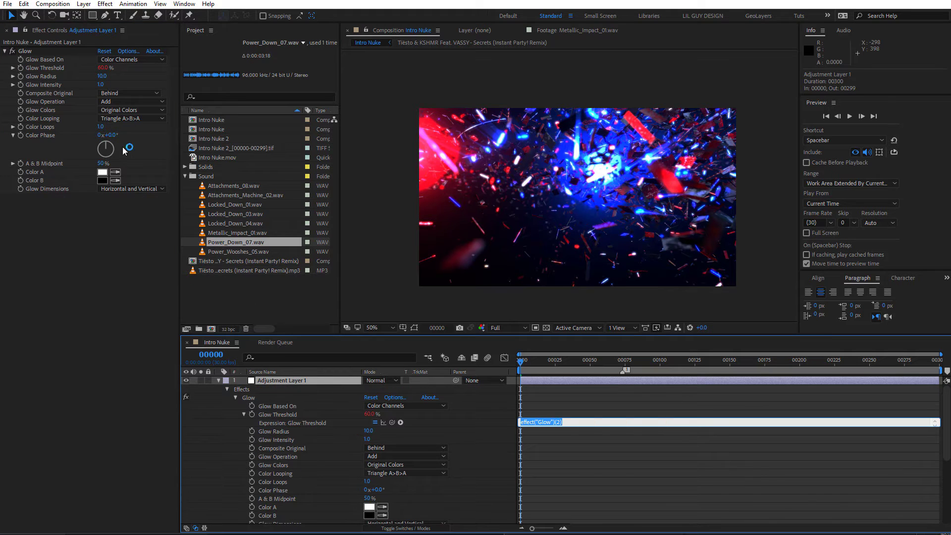
pyautogui.keyDown('alt'); pyautogui.click(20, 68); pyautogui.keyUp('alt')
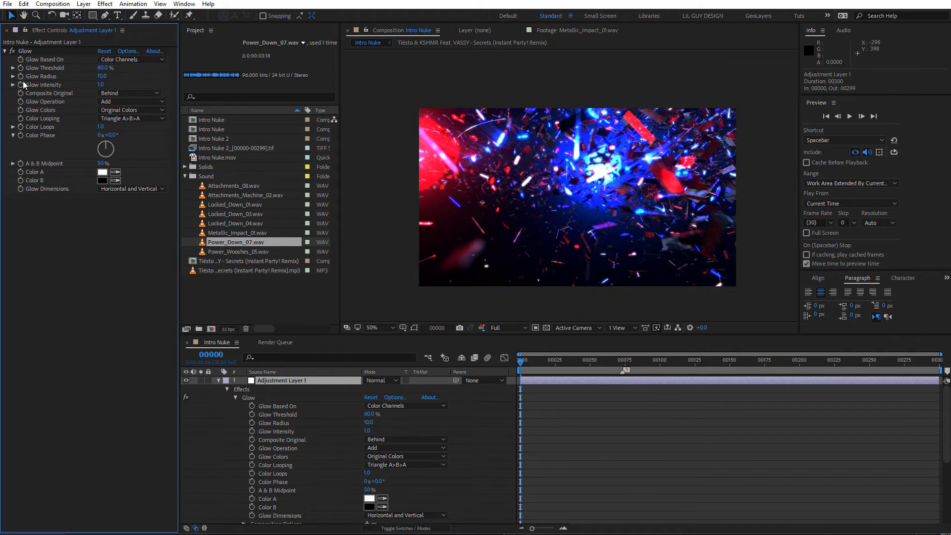
pyautogui.keyDown('alt'); pyautogui.click(21, 77); pyautogui.keyUp('alt')
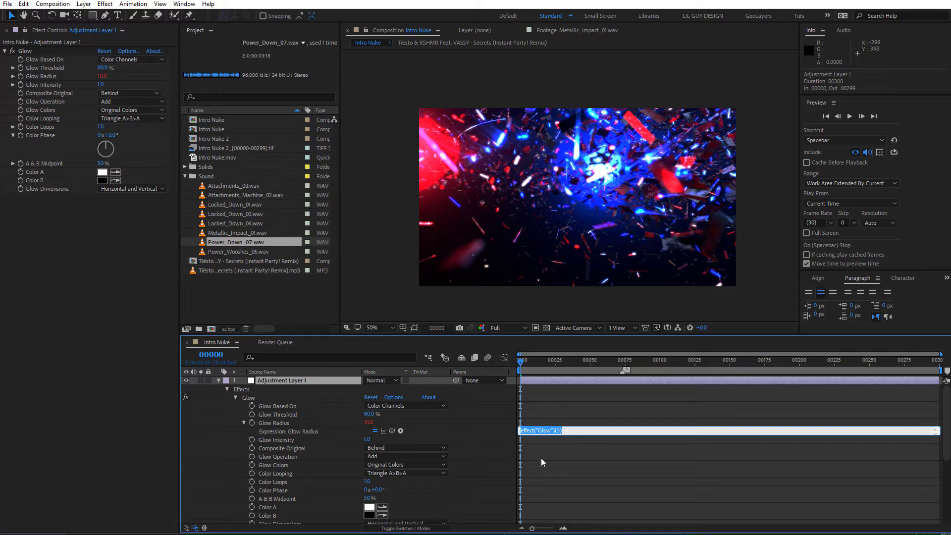
pyautogui.write('t=')
pyautogui.click(322, 381)
pyautogui.hotkey('ctrl', '`')
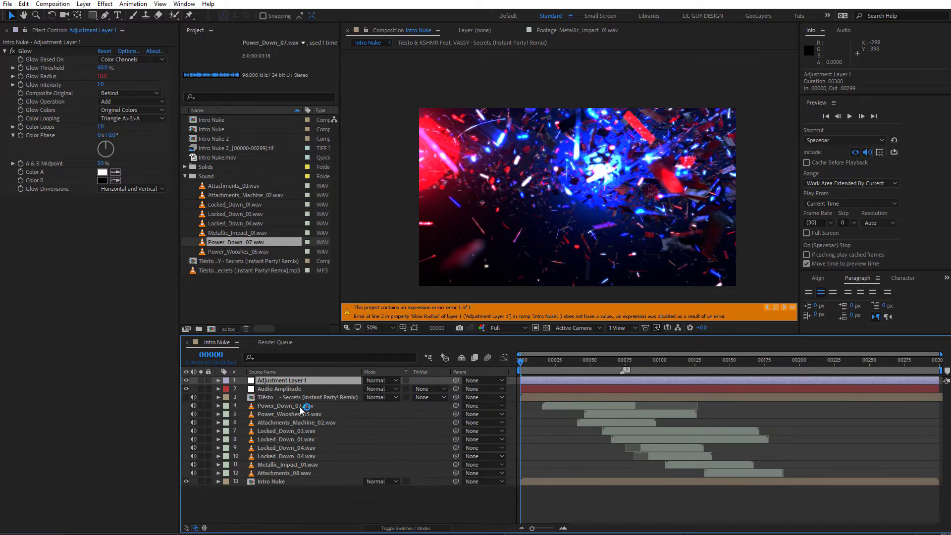
pyautogui.press('e')
pyautogui.press('e')
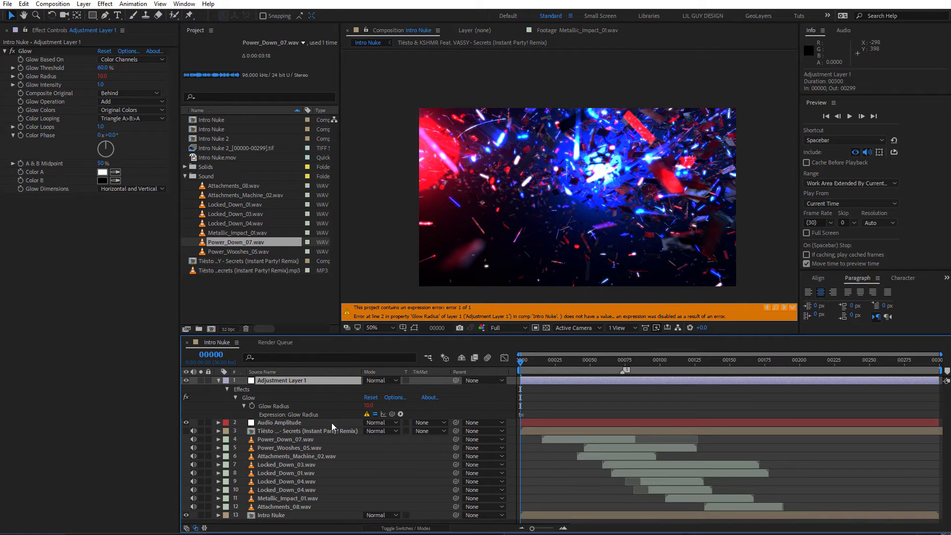
# - Reveal the Audio Amplitude layer's effects and delete the Left Channel and Right Channel sliders
pyautogui.click(280, 424)
pyautogui.press('e')
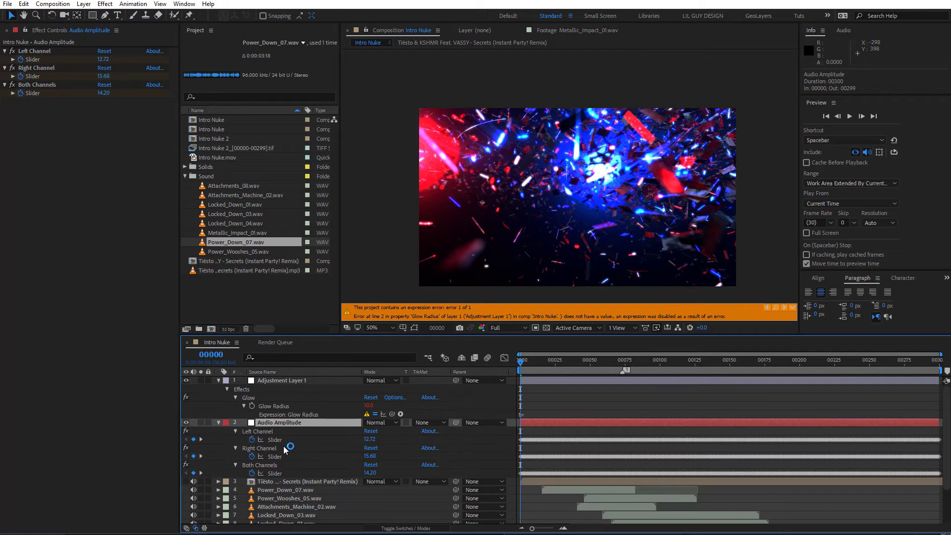
pyautogui.click(277, 432)
pyautogui.press('Delete')
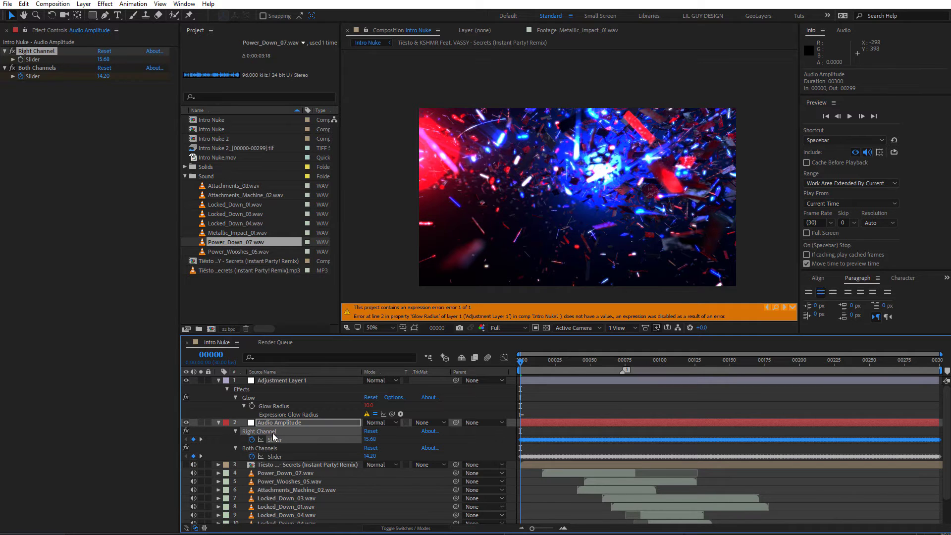
pyautogui.click(289, 454)
pyautogui.click(282, 428)
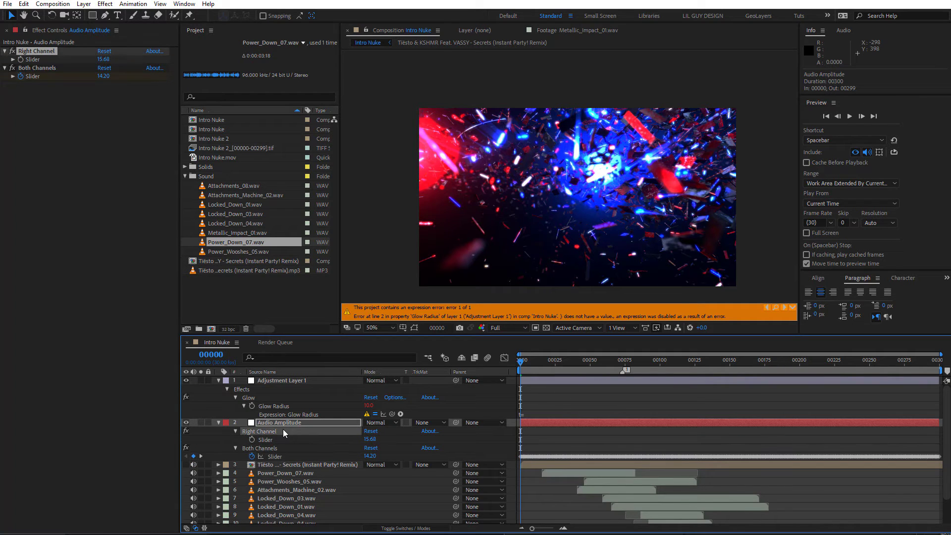
pyautogui.press('Delete')
# - Link the Glow Radius expression to the Both Channels slider of the Audio Amplitude layer
pyautogui.moveTo(392, 414); pyautogui.dragTo(354, 443)
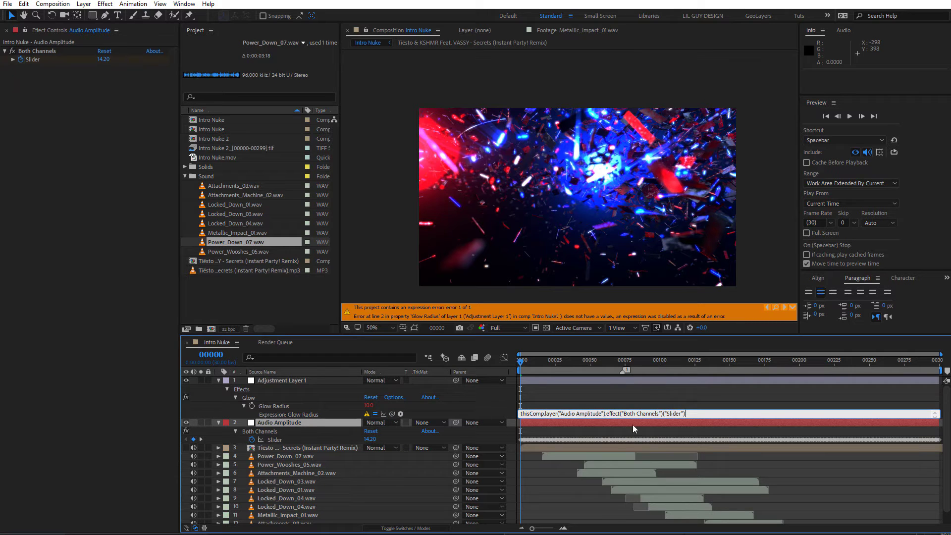
pyautogui.click(275, 440)
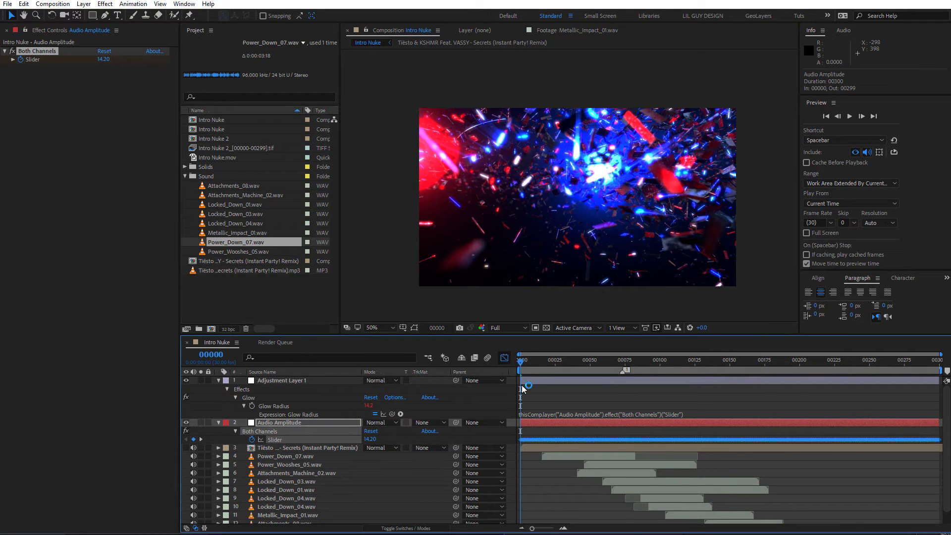
# - Examine the peaks of the Both Channels slider's value graph along the whole timeline
pyautogui.click(504, 357)
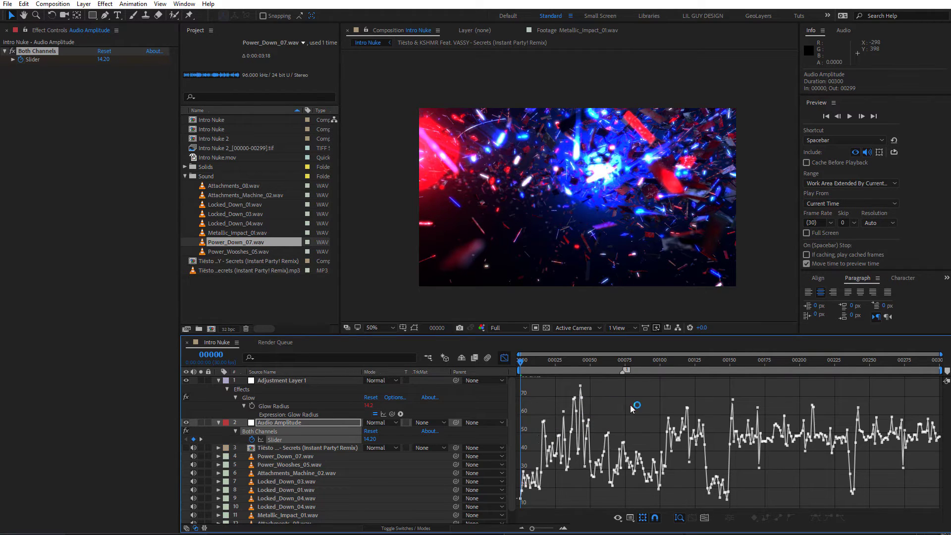
pyautogui.click(834, 419)
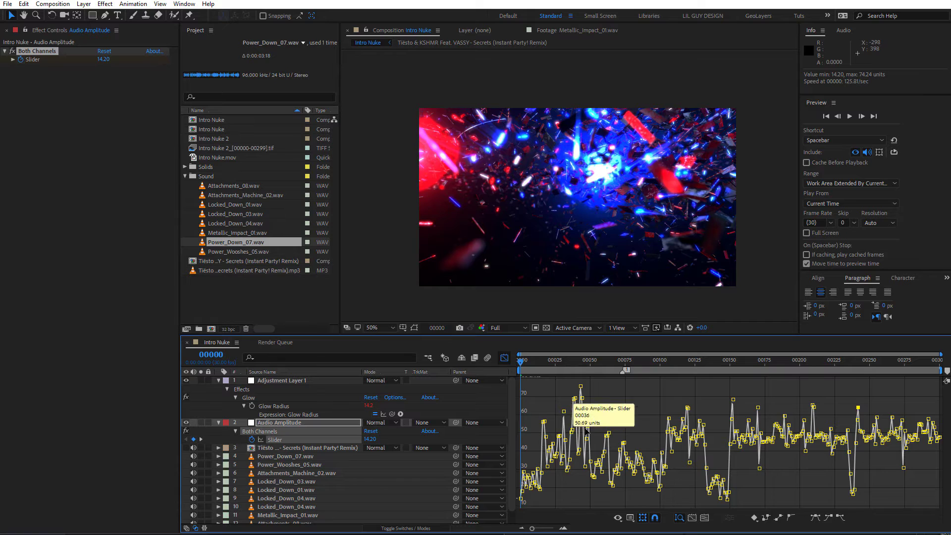
pyautogui.moveTo(529, 429); pyautogui.dragTo(944, 408)
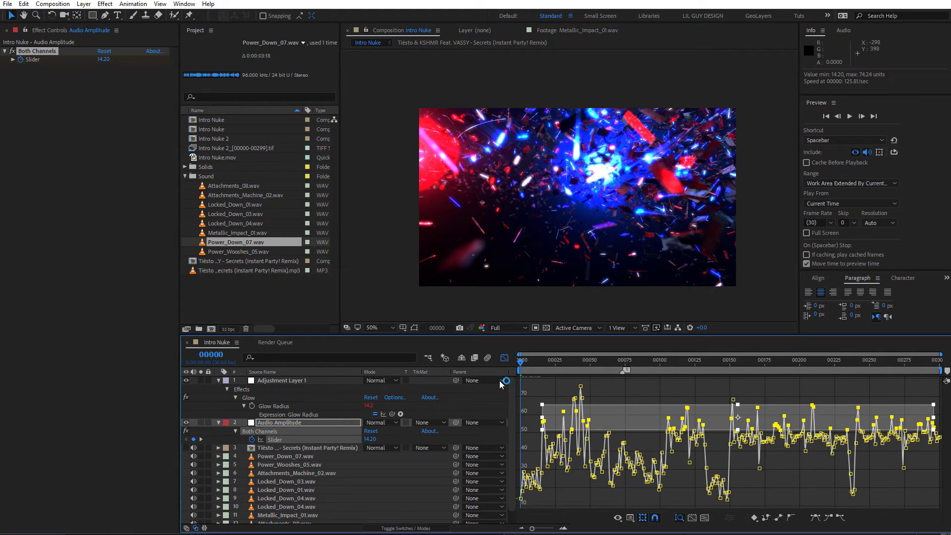
pyautogui.click(504, 358)
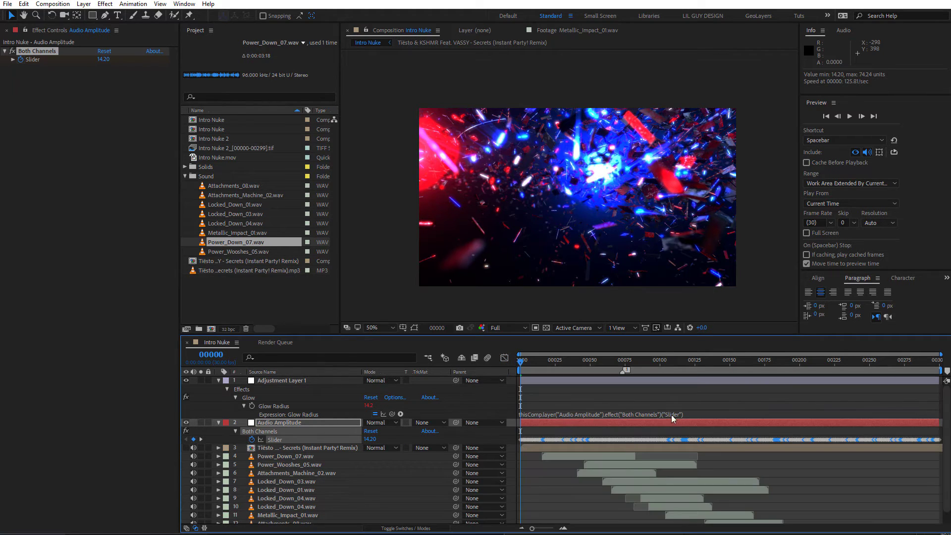
# - Store the slider link in the Glow Radius expression as t and add a linear(t, tMin, tMax, value1, value2) line below
pyautogui.click(697, 411)
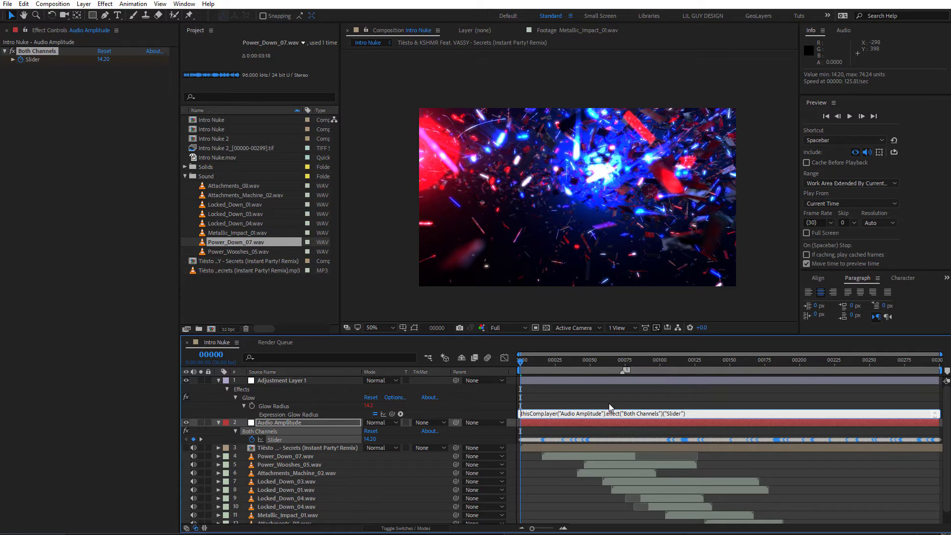
pyautogui.press('Home')
pyautogui.write('t=')
pyautogui.press('Return')
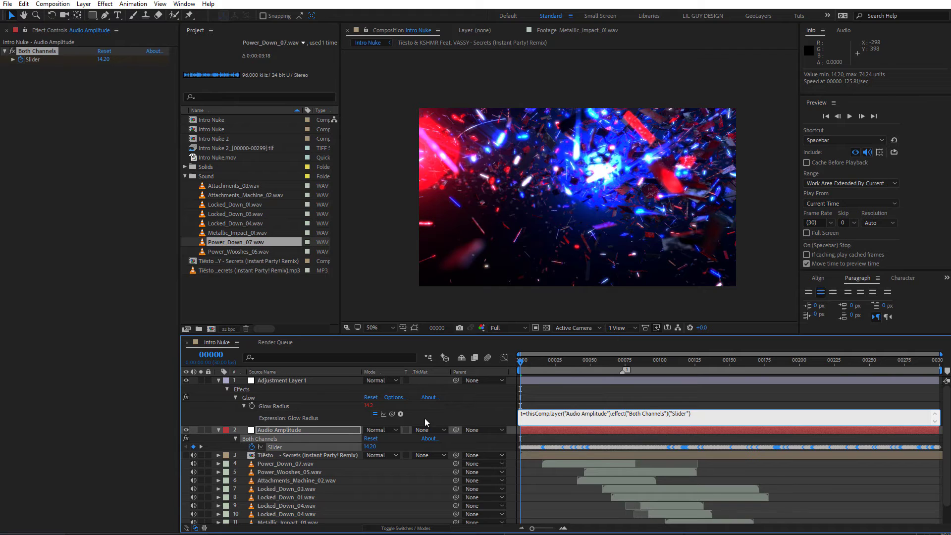
pyautogui.click(405, 414)
pyautogui.moveTo(438, 450)
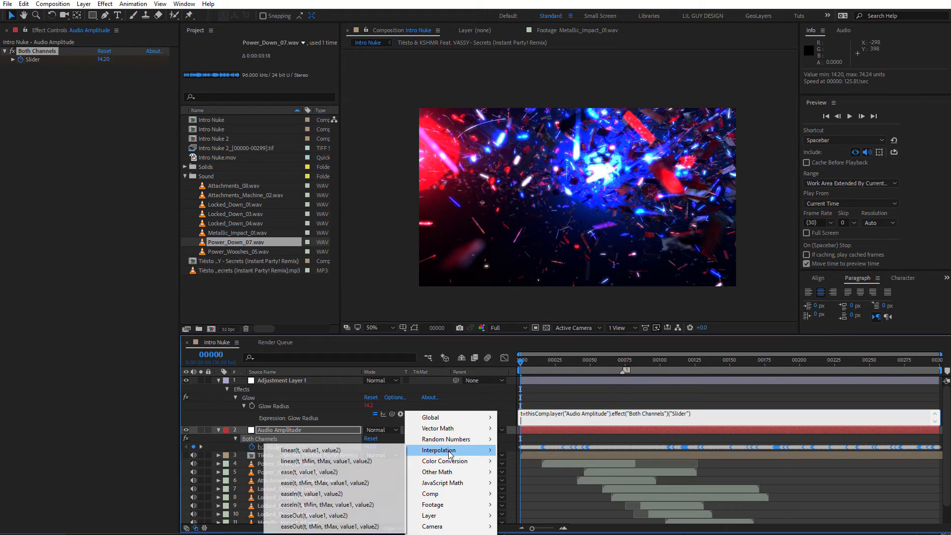
pyautogui.click(337, 461)
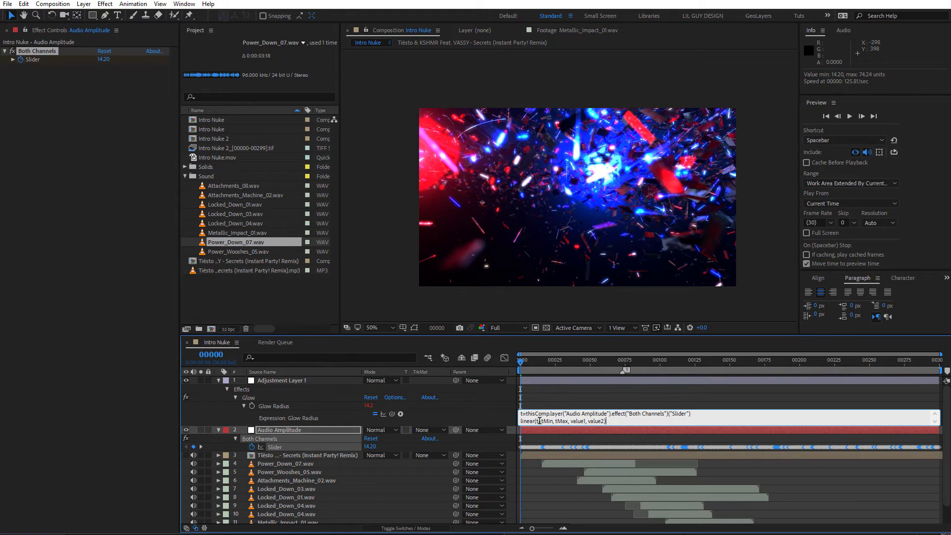
# - Fill in the interpolation arguments so that the second line reads linear(t, 50, 65, 0, 1000), and apply the expression
pyautogui.press('Delete')
pyautogui.press('Delete')
pyautogui.press('Delete')
pyautogui.press('BackSpace')
pyautogui.write('50')
pyautogui.doubleClick(553, 421)
pyautogui.write('t')
pyautogui.press('BackSpace')
pyautogui.write('65')
pyautogui.moveTo(565, 422); pyautogui.dragTo(576, 421)
pyautogui.press('BackSpace')
pyautogui.press('BackSpace')
pyautogui.write('0,')
pyautogui.press('BackSpace')
pyautogui.write('1000')
pyautogui.click(292, 404)
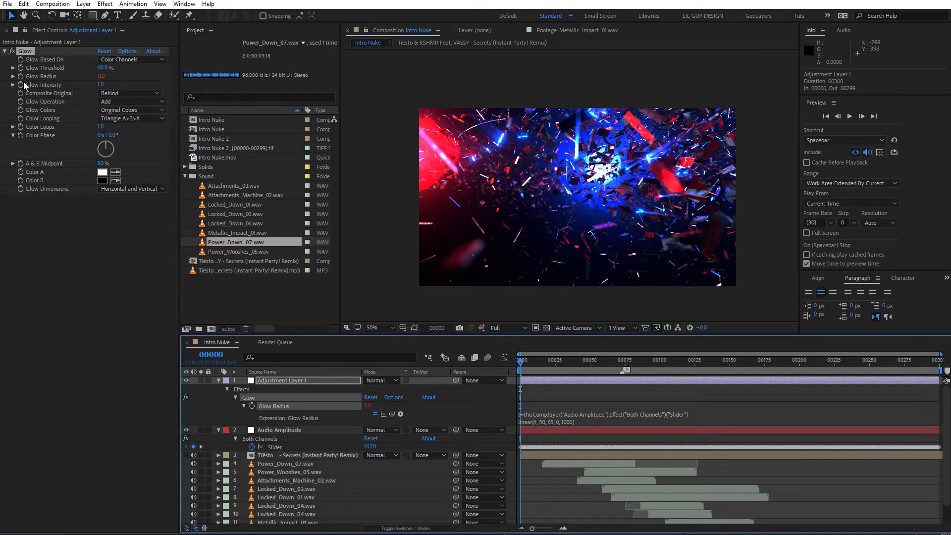
# - Drive the Glow Intensity with an expression that divides the effect's Glow Radius by 2000
pyautogui.keyDown('alt'); pyautogui.click(20, 85); pyautogui.keyUp('alt')
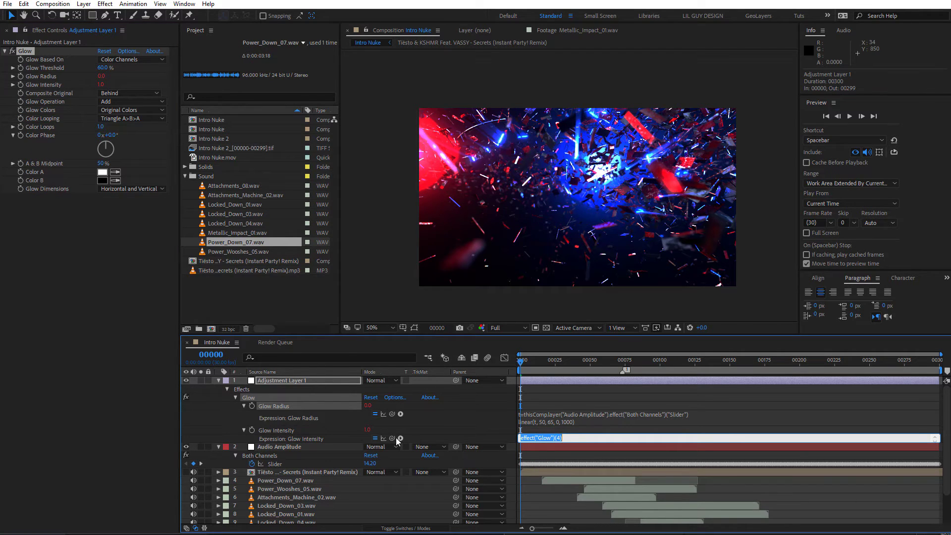
pyautogui.moveTo(396, 439); pyautogui.dragTo(346, 406)
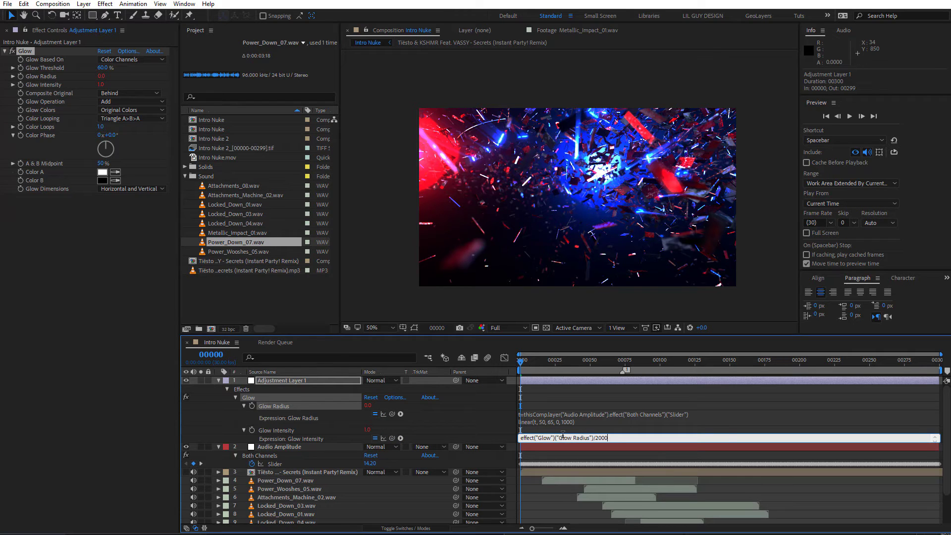
pyautogui.click(400, 433)
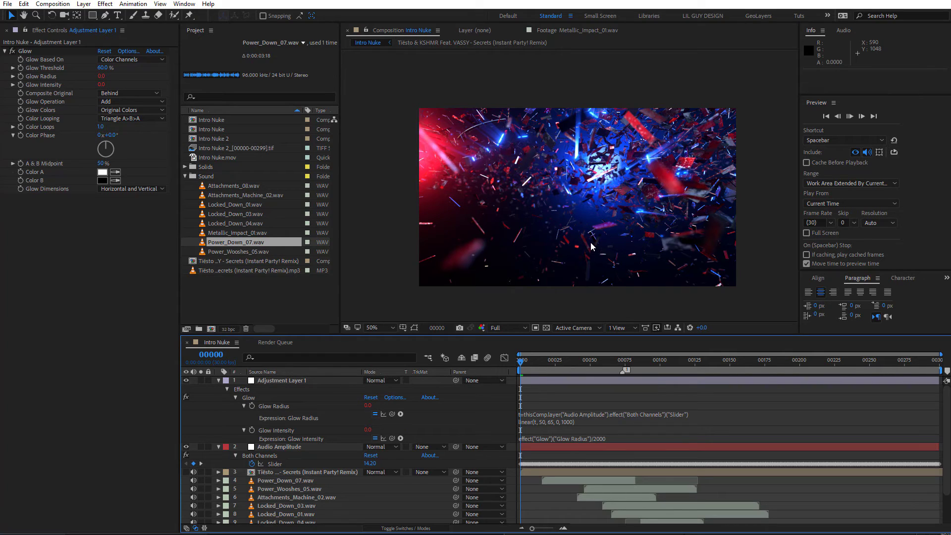
# - Preview the composition from the start to check the audio-driven glow
pyautogui.press('space')
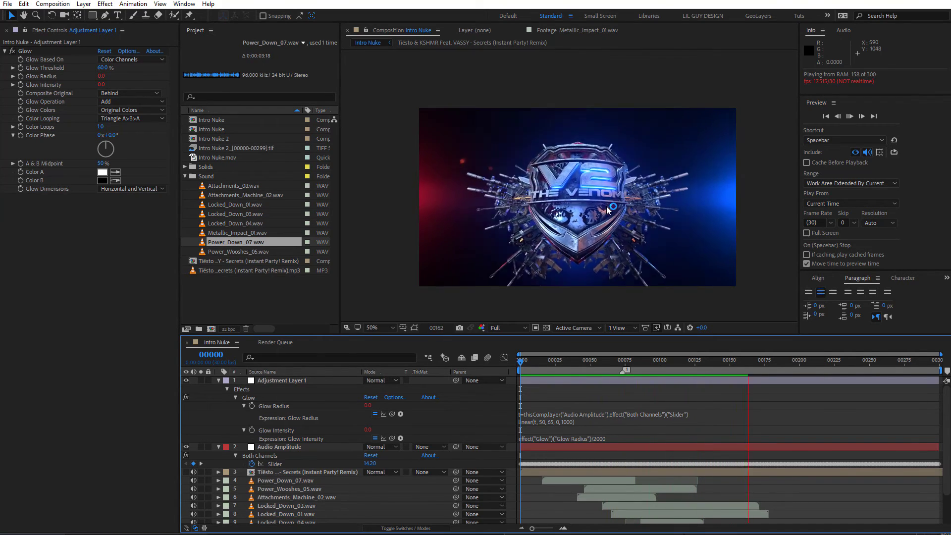
pyautogui.press('space')
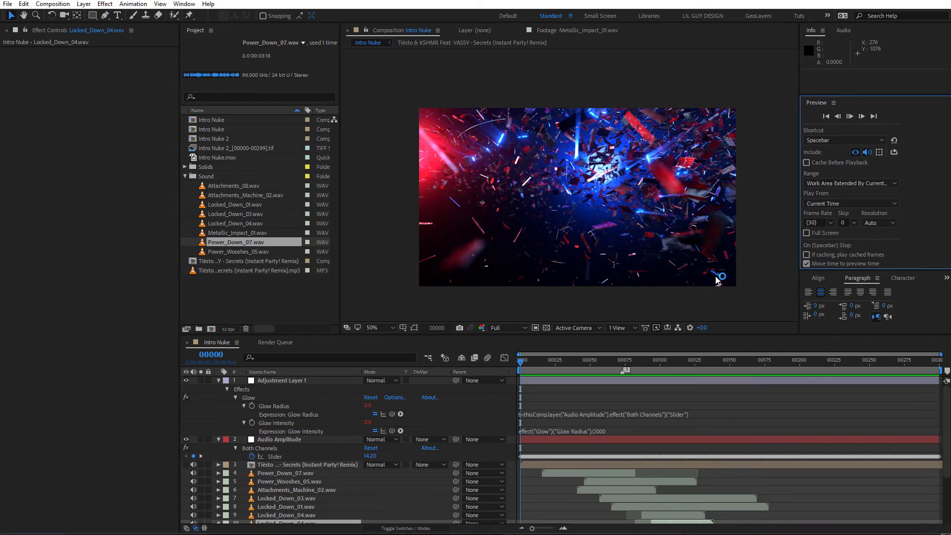
pyautogui.press('space')
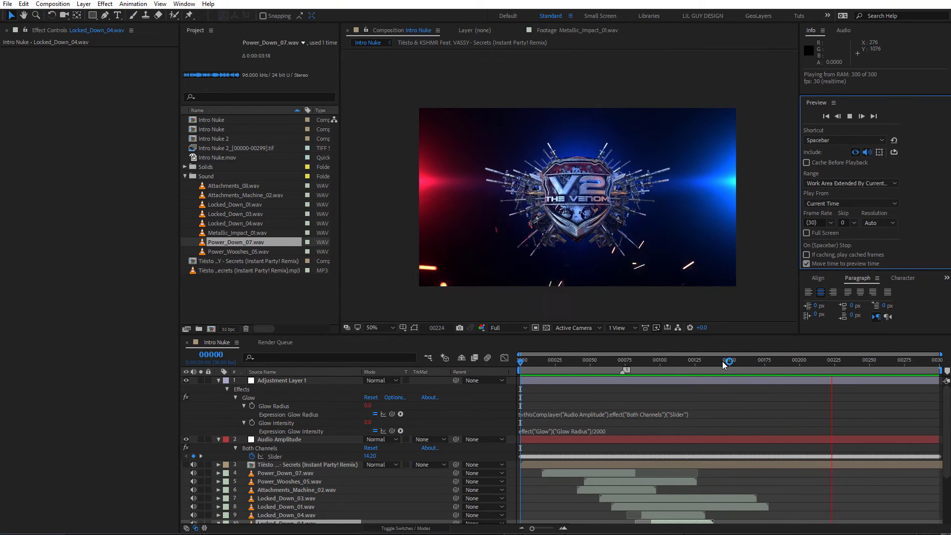
pyautogui.press('space')
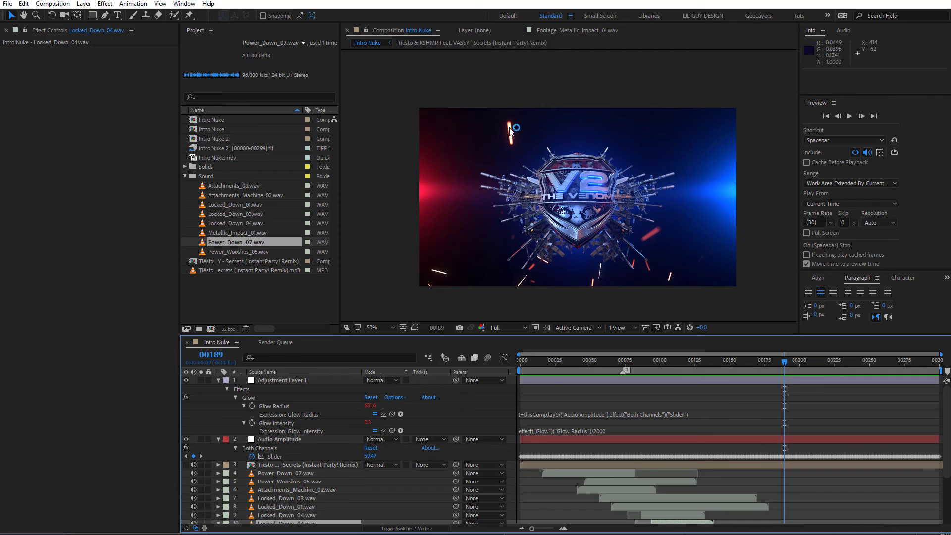
# - Move to frame 59 and preview the composition from there with the sound layers in view
pyautogui.moveTo(616, 361); pyautogui.dragTo(608, 403)
pyautogui.scroll(-3, 608, 405)
pyautogui.moveTo(590, 369); pyautogui.dragTo(602, 370)
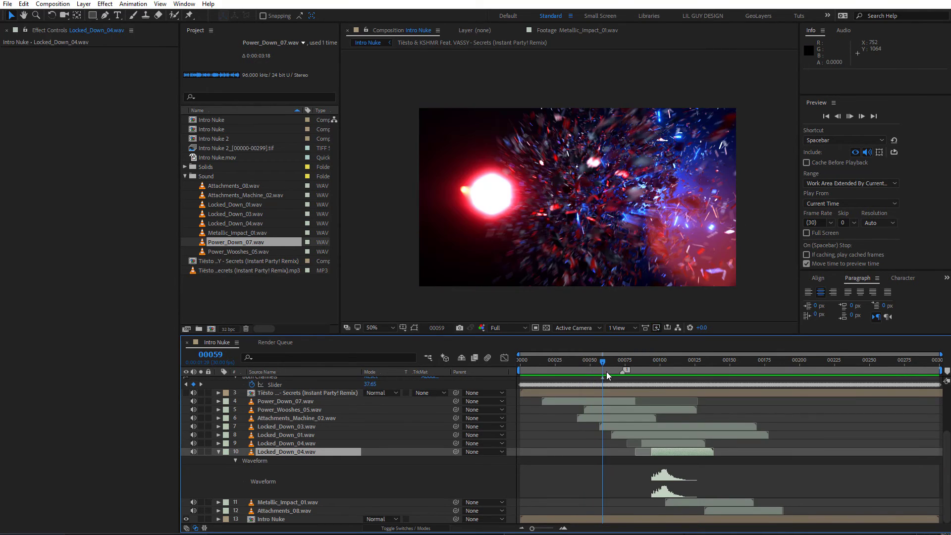
pyautogui.press('space')
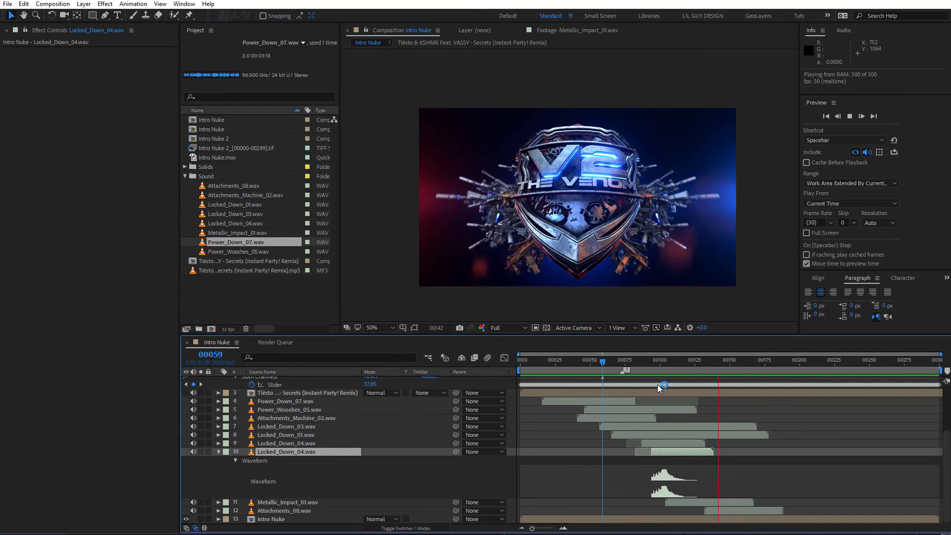
pyautogui.press('space')
# - Shift both Locked_Down_04.wav layers three frames earlier and return to the Intro Nuke composition view
pyautogui.scroll(3, 641, 472)
pyautogui.scroll(-3, 648, 456)
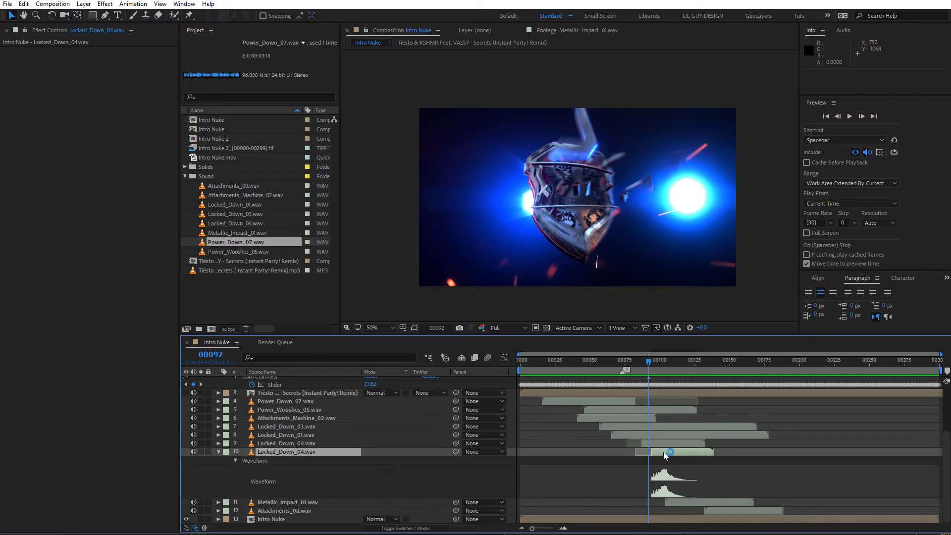
pyautogui.keyDown('shift'); pyautogui.doubleClick(664, 446); pyautogui.keyUp('shift')
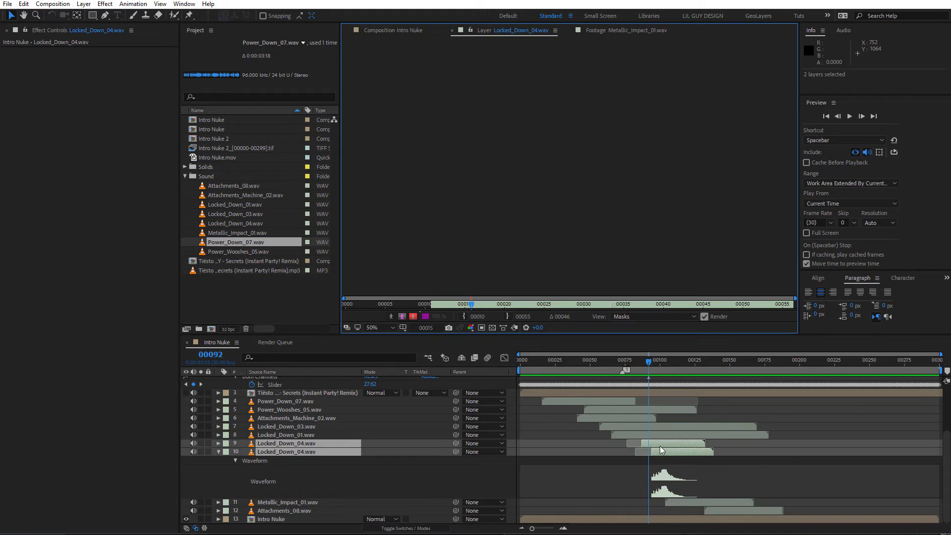
pyautogui.moveTo(658, 448); pyautogui.dragTo(657, 448)
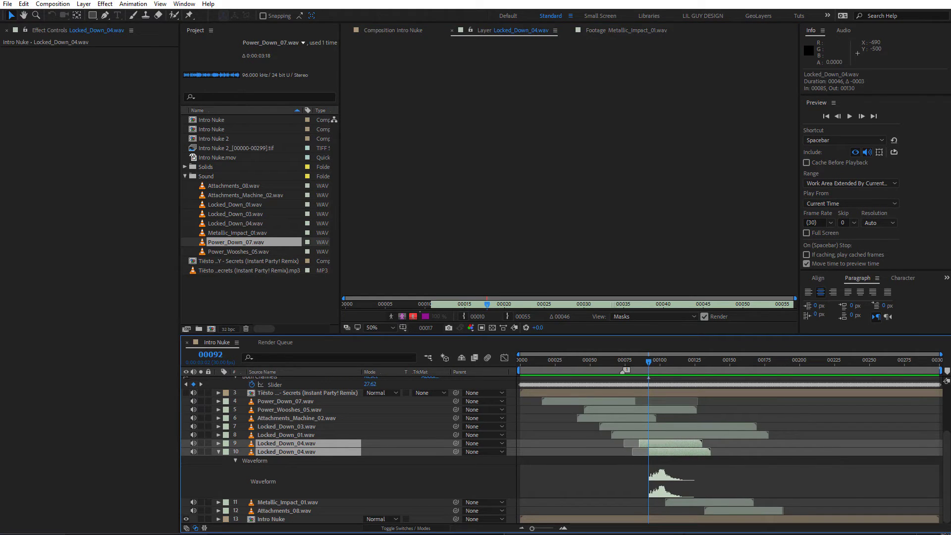
pyautogui.click(393, 30)
# - Preview the shifted sound layers from frames 68, 77 and 76, with the timeline zoomed in around them
pyautogui.moveTo(638, 373); pyautogui.dragTo(627, 372)
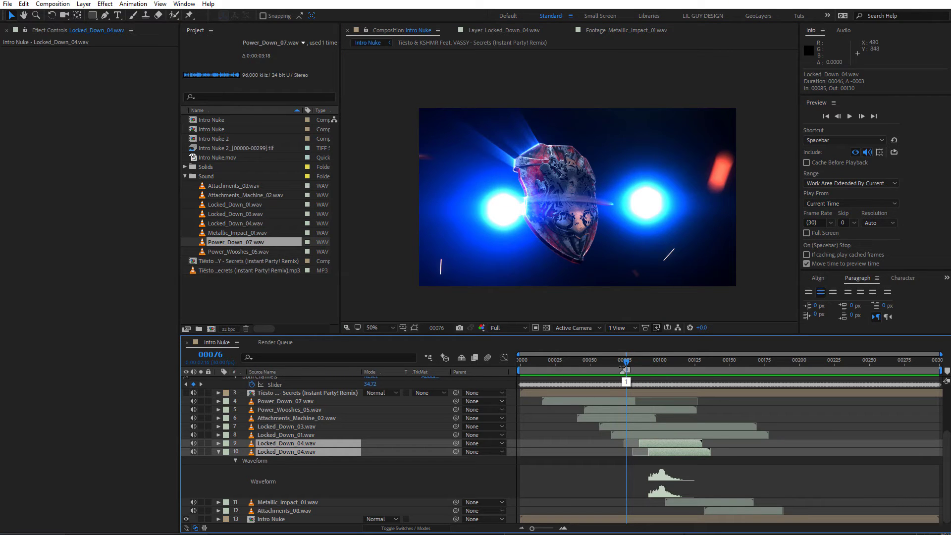
pyautogui.moveTo(625, 370); pyautogui.dragTo(614, 370)
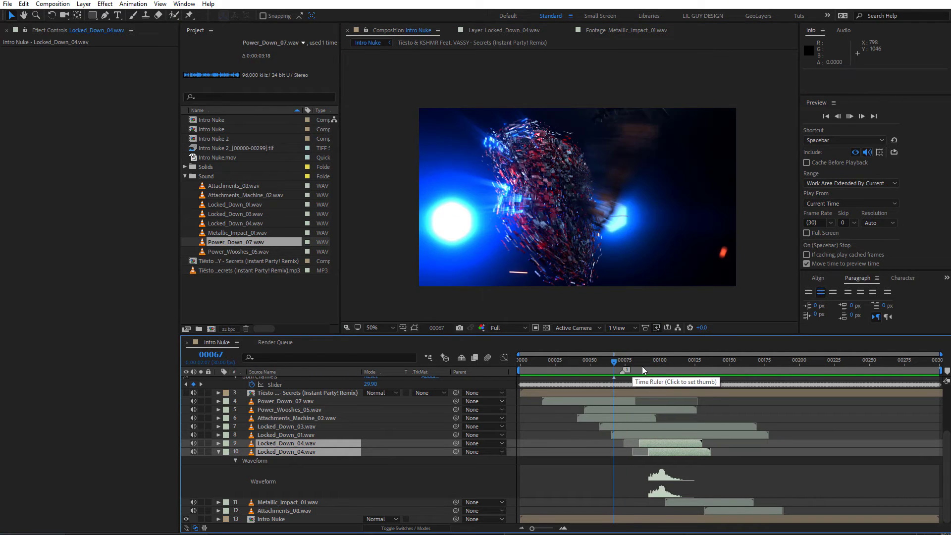
pyautogui.press('pagedown')
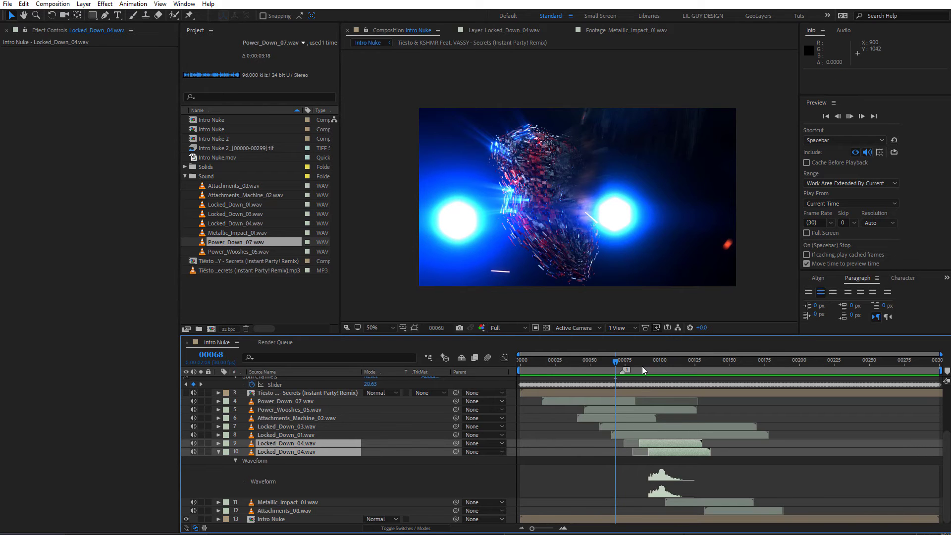
pyautogui.press('space')
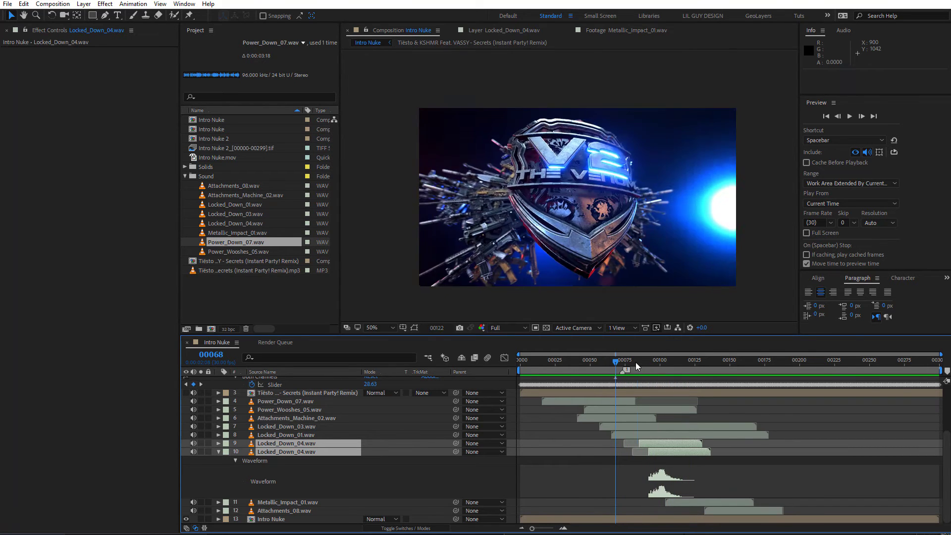
pyautogui.click(636, 363)
pyautogui.click(649, 366)
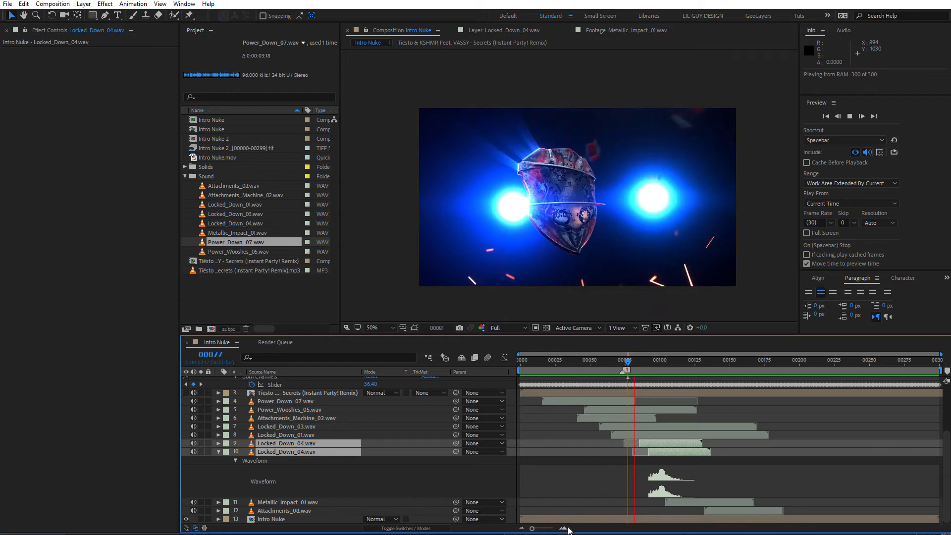
pyautogui.press('=')
pyautogui.click(559, 368)
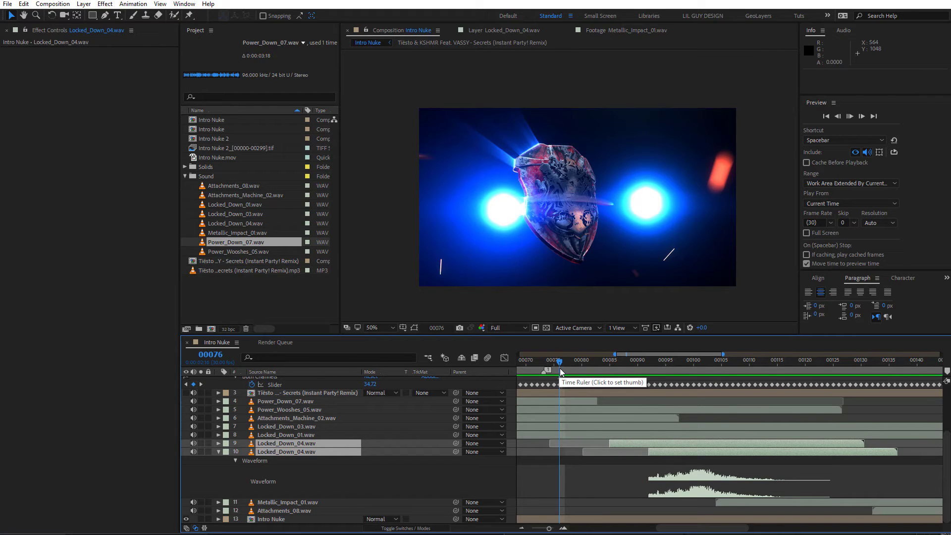
pyautogui.press('space')
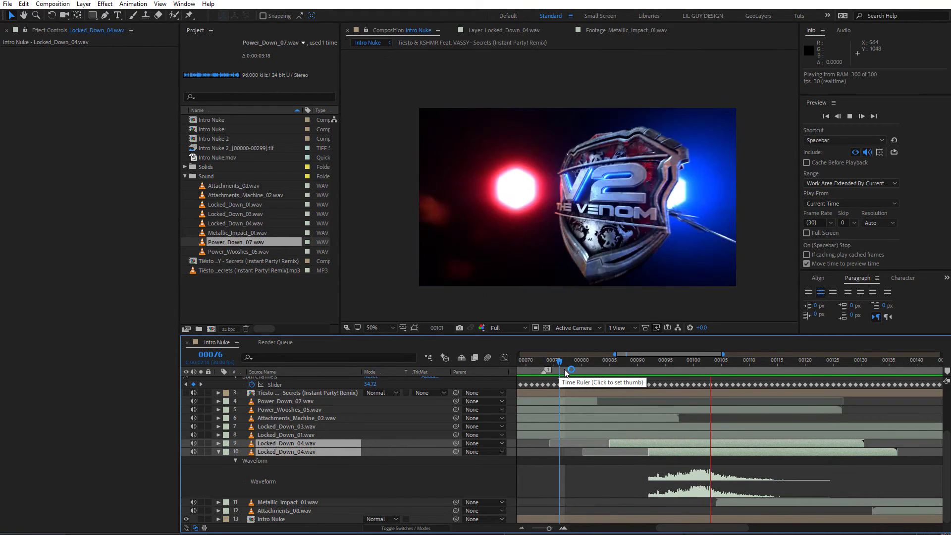
pyautogui.press('space')
# - Widen the visible timeline range to end at frame 188 and preview the sound timing from frames 89 and 90
pyautogui.moveTo(680, 376); pyautogui.dragTo(745, 397)
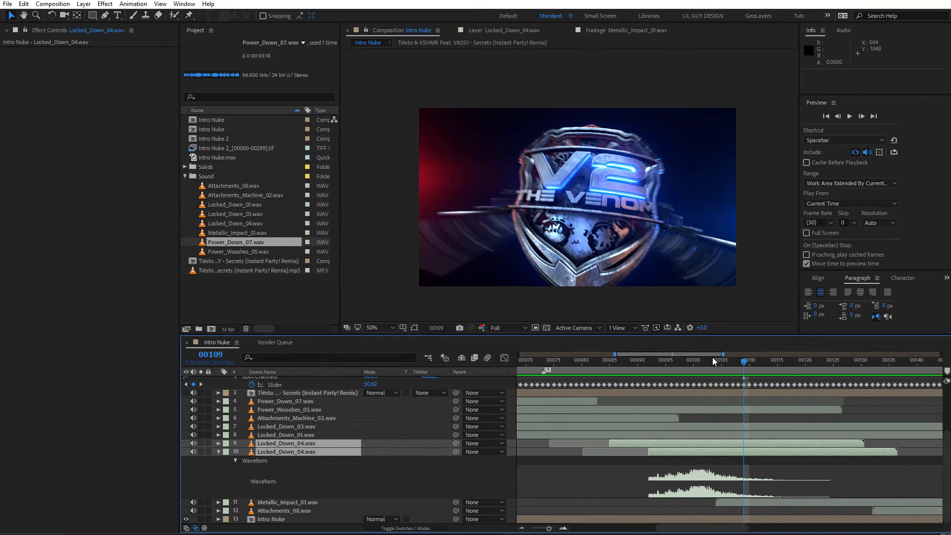
pyautogui.moveTo(723, 354); pyautogui.dragTo(785, 354)
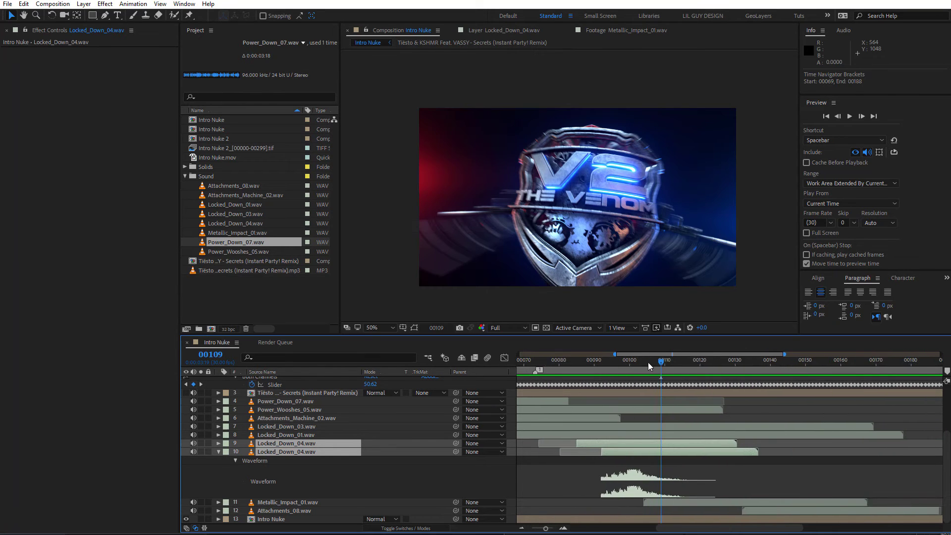
pyautogui.moveTo(648, 361); pyautogui.dragTo(591, 374)
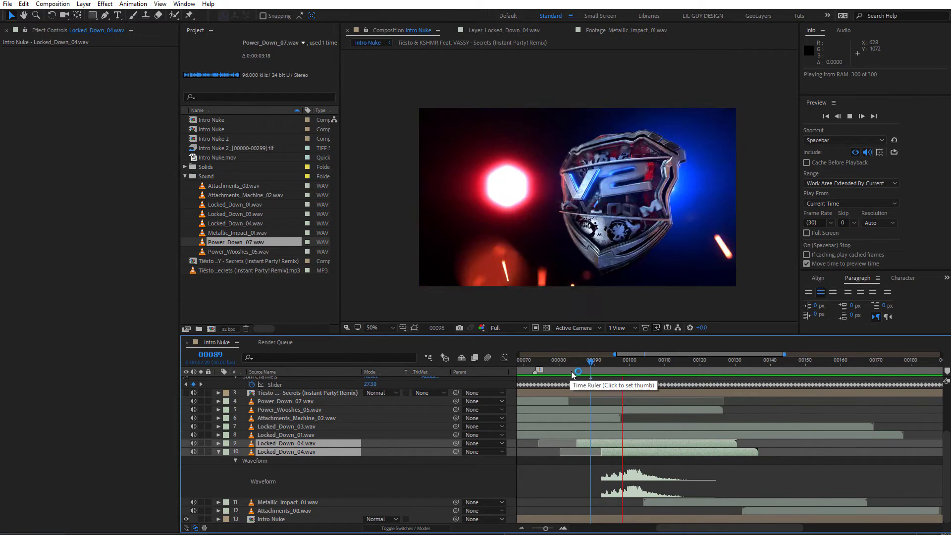
pyautogui.click(616, 365)
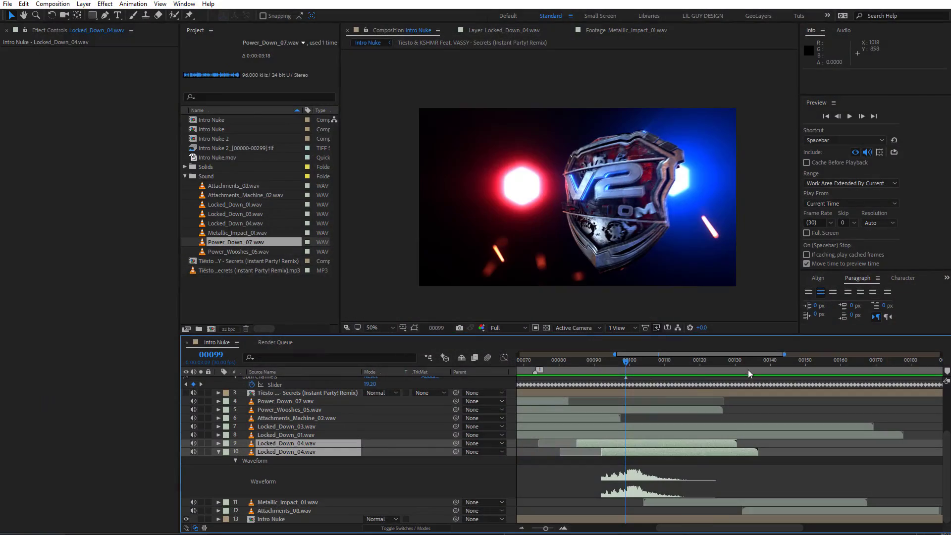
pyautogui.moveTo(626, 361); pyautogui.dragTo(593, 364)
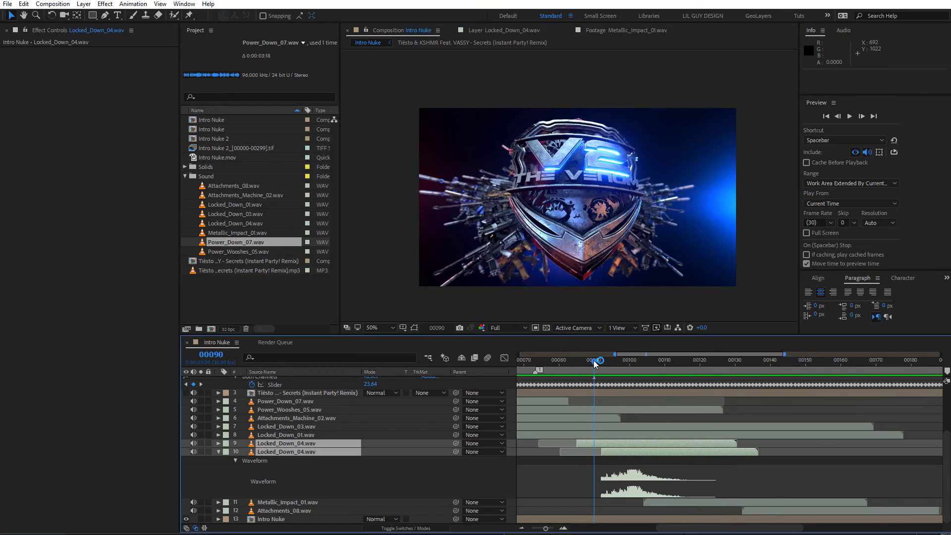
# - Enable time remapping on the Intro Nuke layer and add a Time Remap keyframe at frame 104
pyautogui.scroll(3, 612, 430)
pyautogui.scroll(-5, 350, 471)
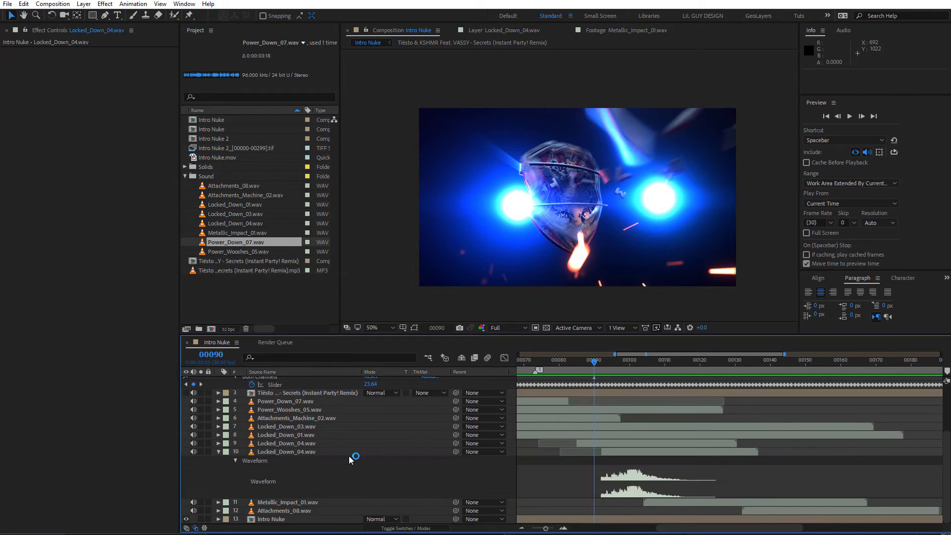
pyautogui.scroll(5, 349, 449)
pyautogui.scroll(-3, 311, 438)
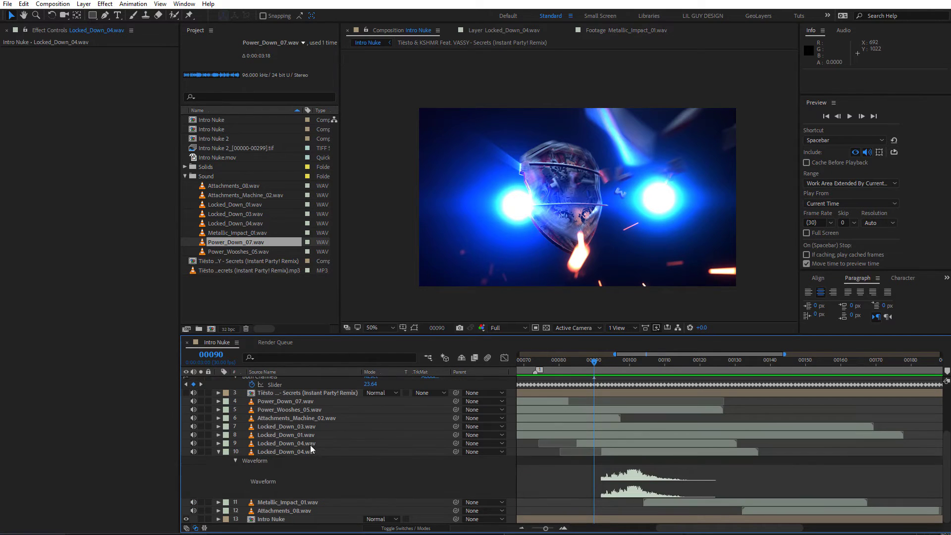
pyautogui.click(308, 522)
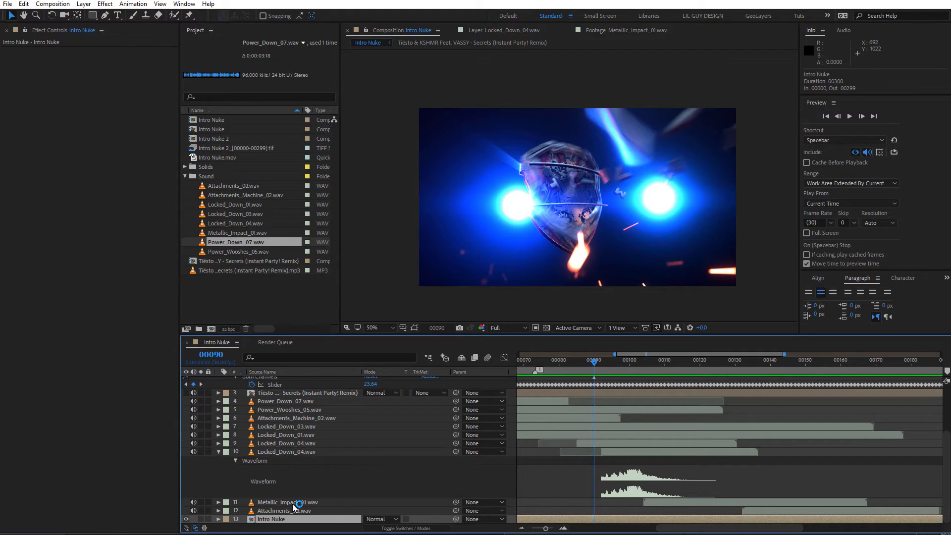
pyautogui.press('u')
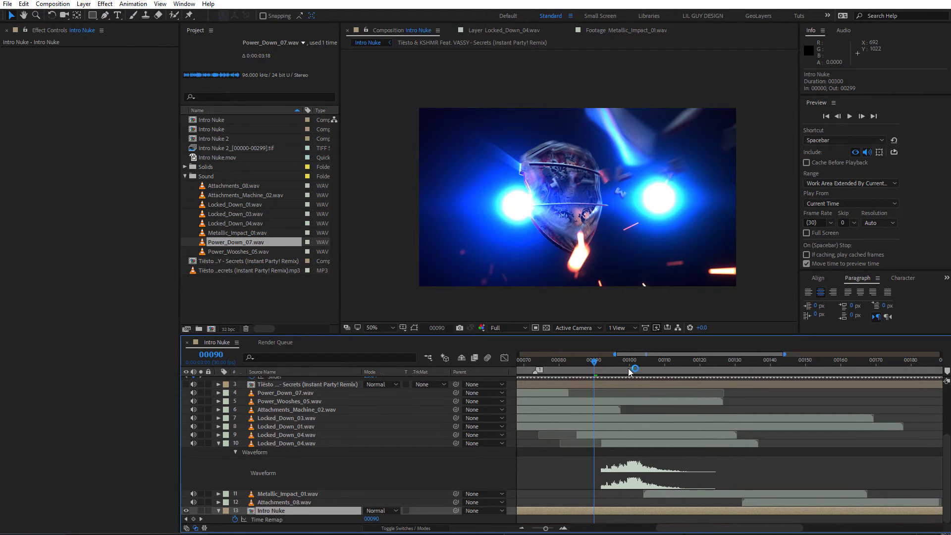
pyautogui.click(643, 366)
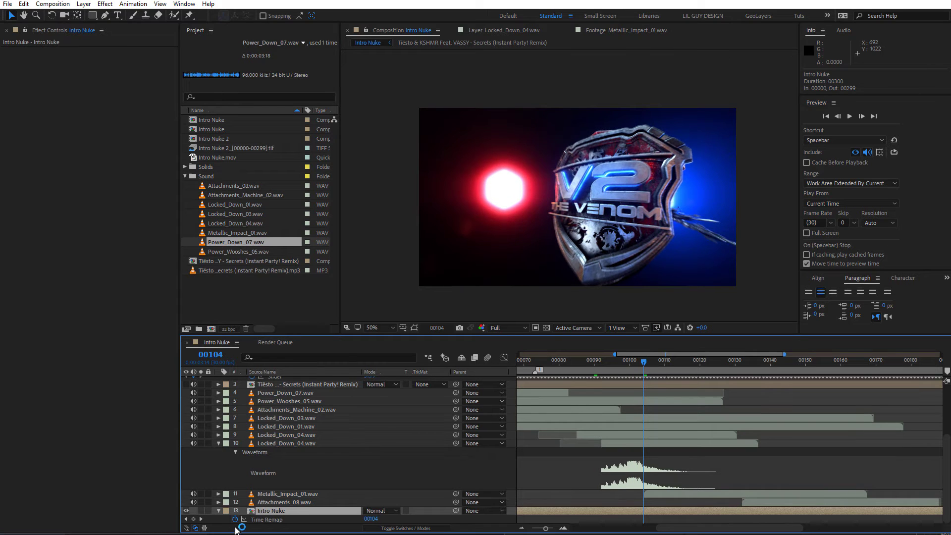
pyautogui.click(194, 519)
# - Preview the composition from frames 85 and 88 to check the sounds around the new keyframe
pyautogui.click(577, 369)
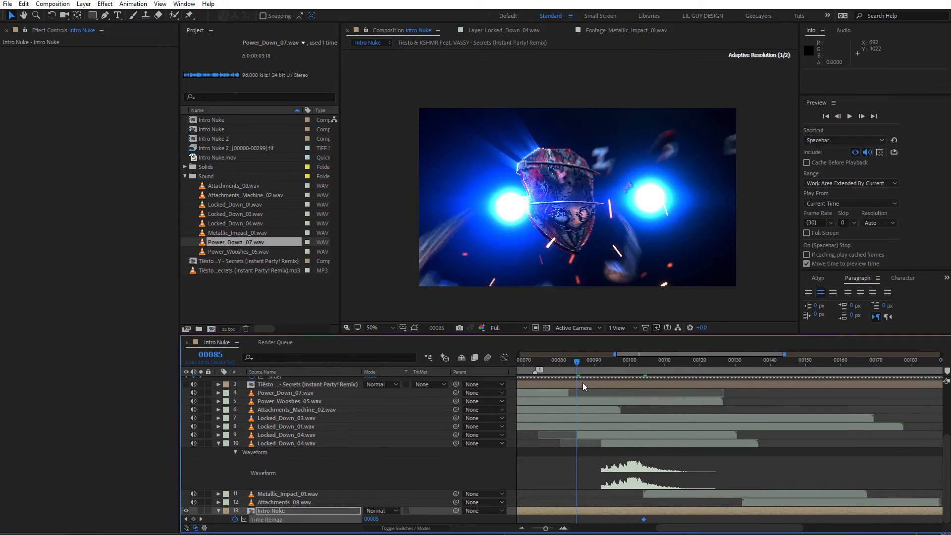
pyautogui.press('space')
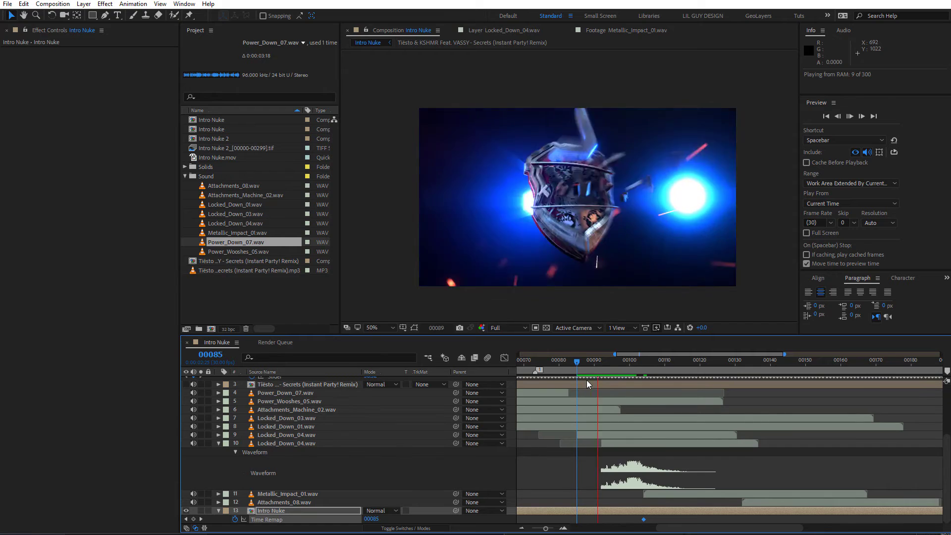
pyautogui.click(588, 377)
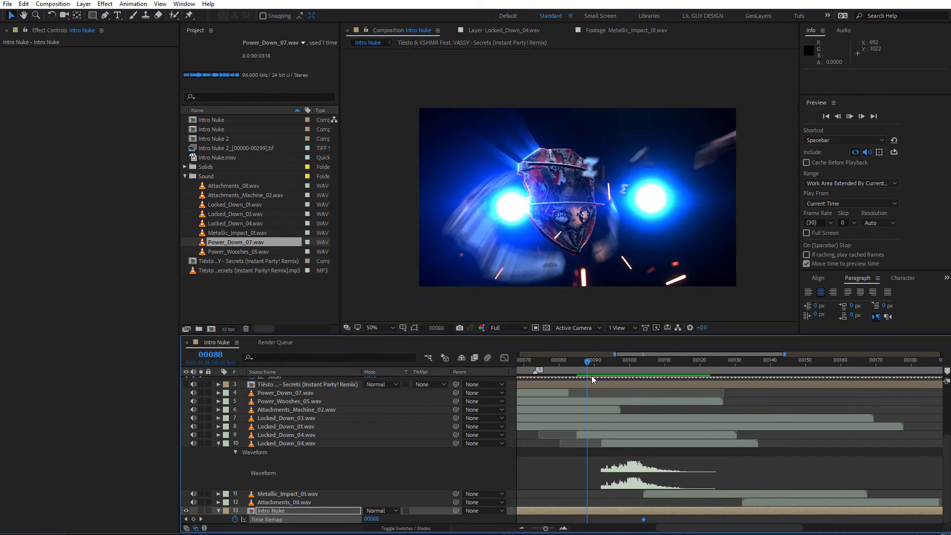
pyautogui.press('space')
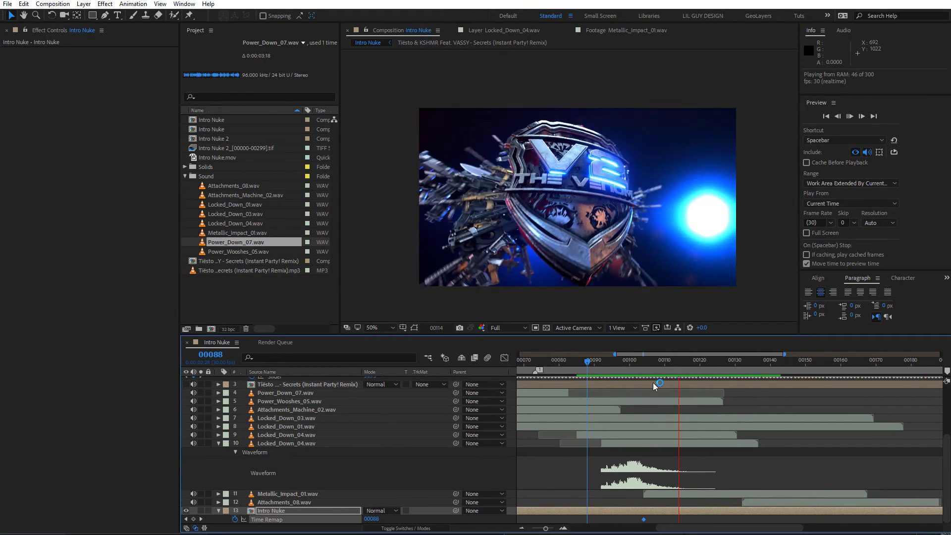
pyautogui.press('space')
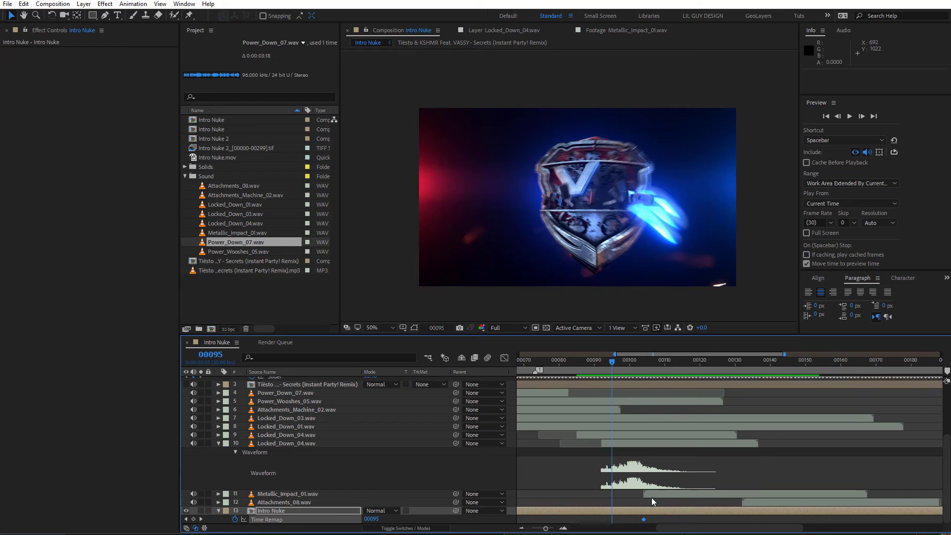
# - Select the Metallic_Impact_01.wav layer and show the In, Out, Duration and Stretch values in the timeline
pyautogui.click(309, 495)
pyautogui.click(186, 528)
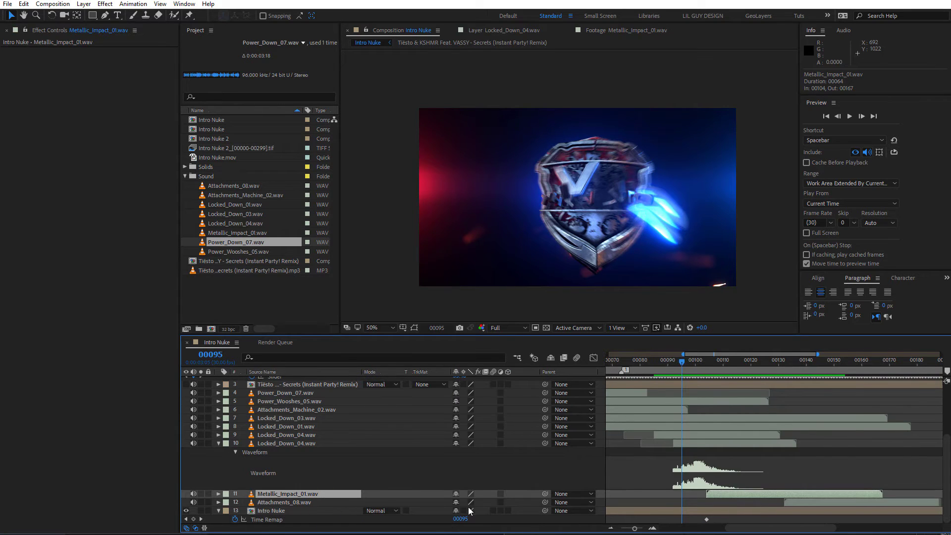
pyautogui.click(187, 528)
pyautogui.click(204, 528)
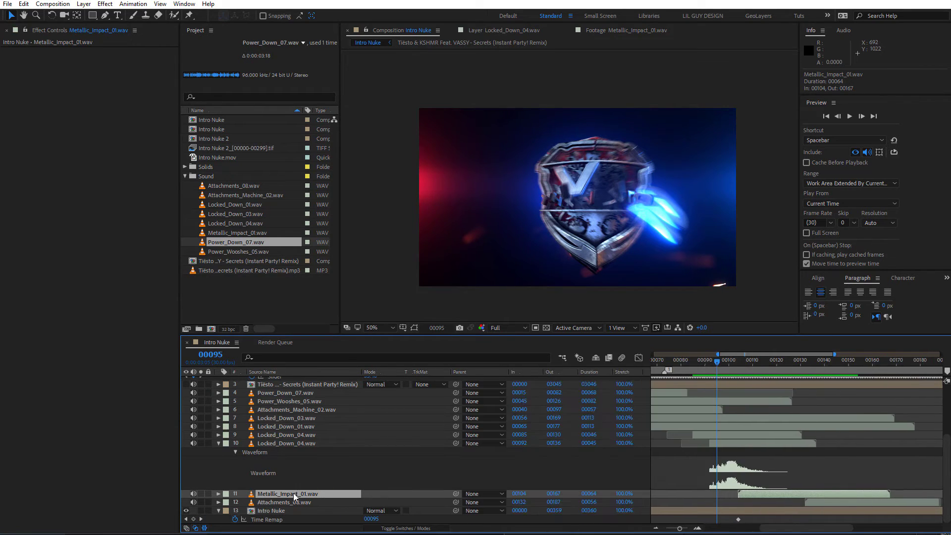
# - Try time-stretching the Metallic_Impact_01.wav layer to 134% and to 98%
pyautogui.moveTo(623, 497)
pyautogui.mouseDown()
pyautogui.moveTo(612, 498)
pyautogui.moveTo(628, 494)
pyautogui.mouseUp()
pyautogui.moveTo(716, 367); pyautogui.dragTo(703, 366)
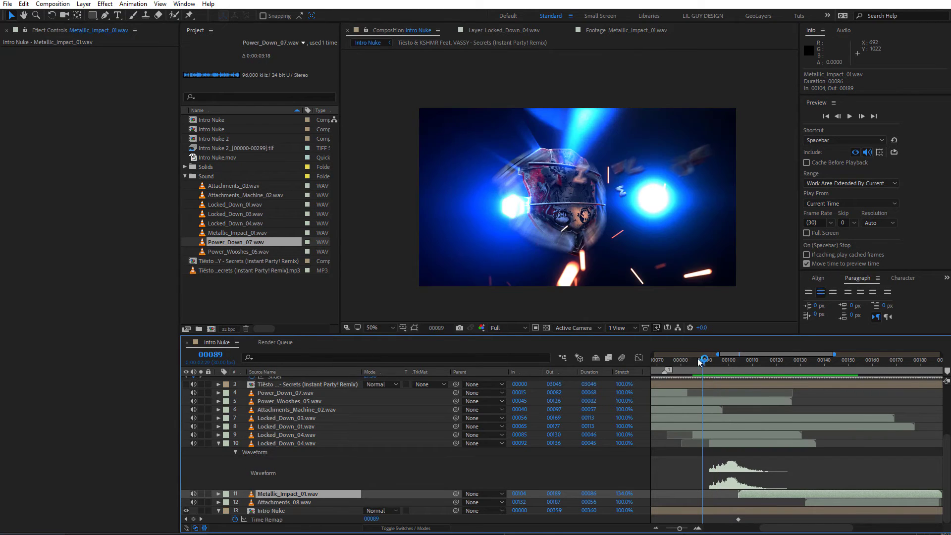
pyautogui.moveTo(619, 496); pyautogui.dragTo(608, 499)
pyautogui.click(623, 496)
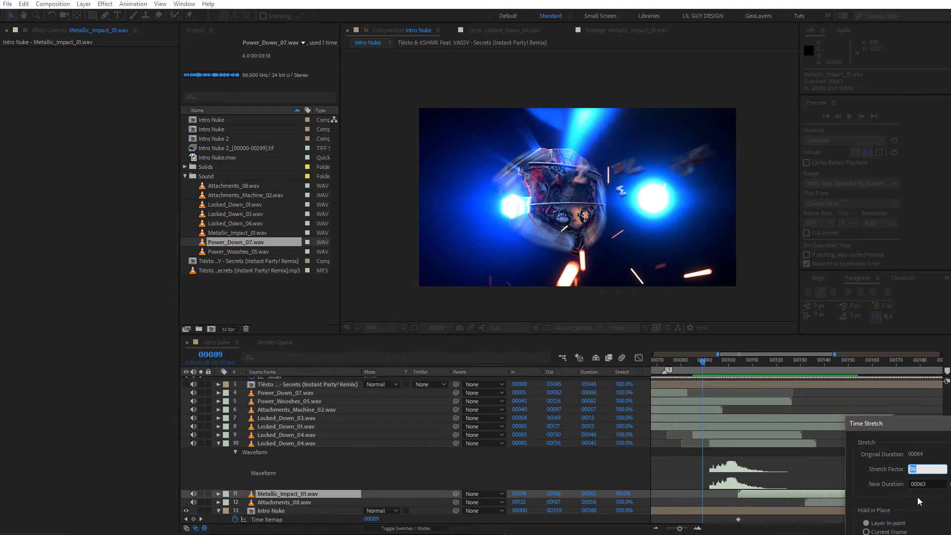
pyautogui.moveTo(933, 430); pyautogui.dragTo(769, 317)
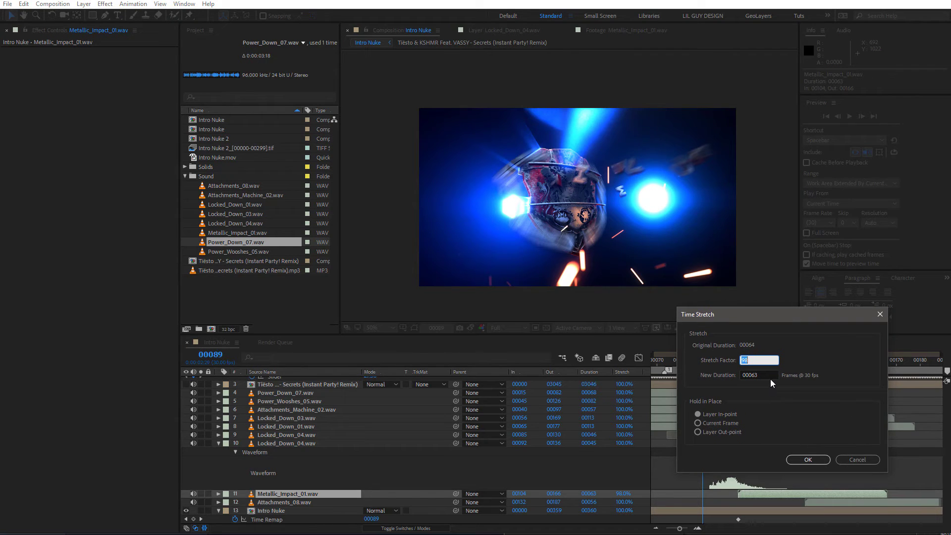
pyautogui.write('2')
pyautogui.click(807, 458)
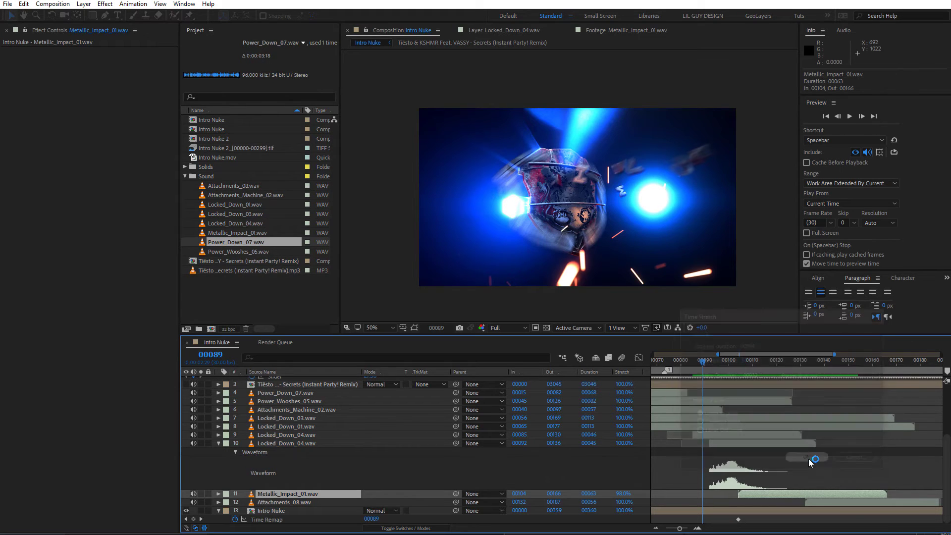
# - Set the stretch factor of the Metallic_Impact_01.wav layer to 75% and preview the composition from frame 93
pyautogui.click(625, 494)
pyautogui.write('75')
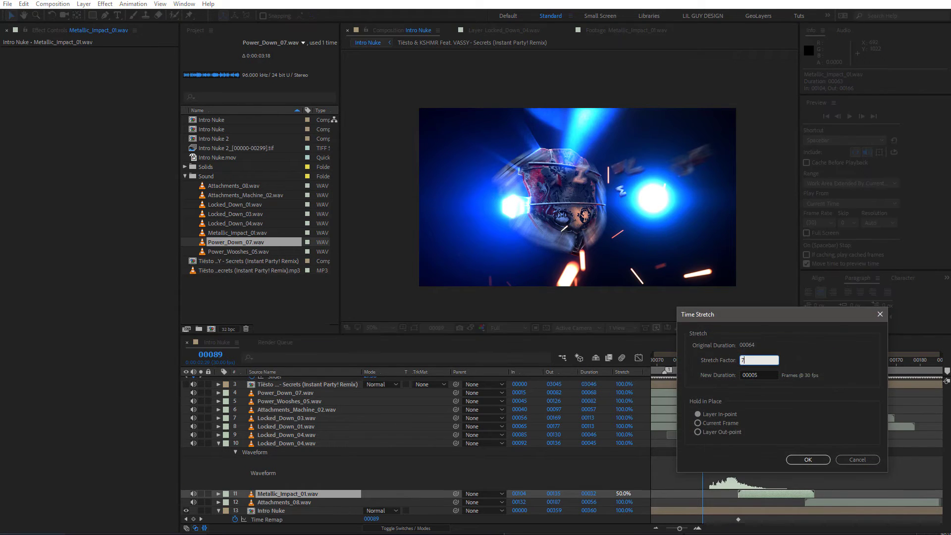
pyautogui.click(814, 458)
pyautogui.click(711, 369)
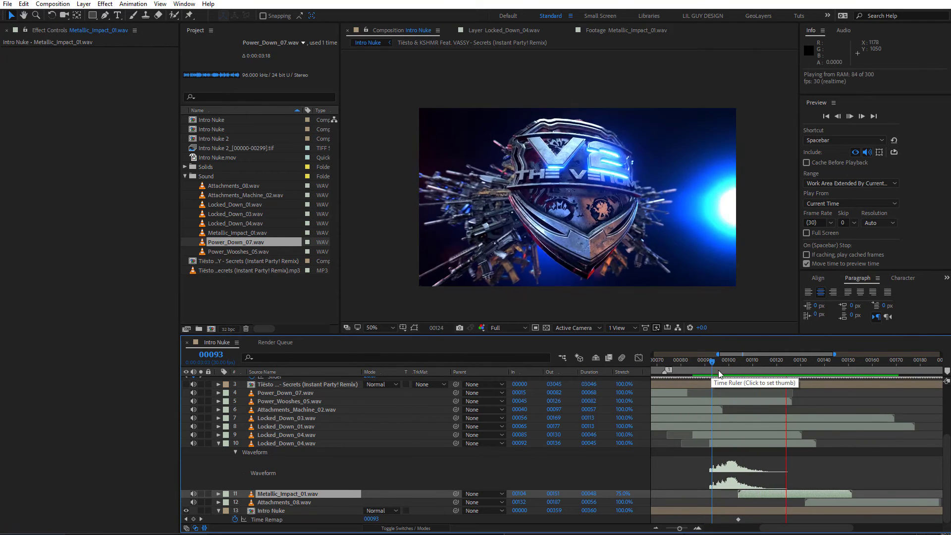
pyautogui.press('space')
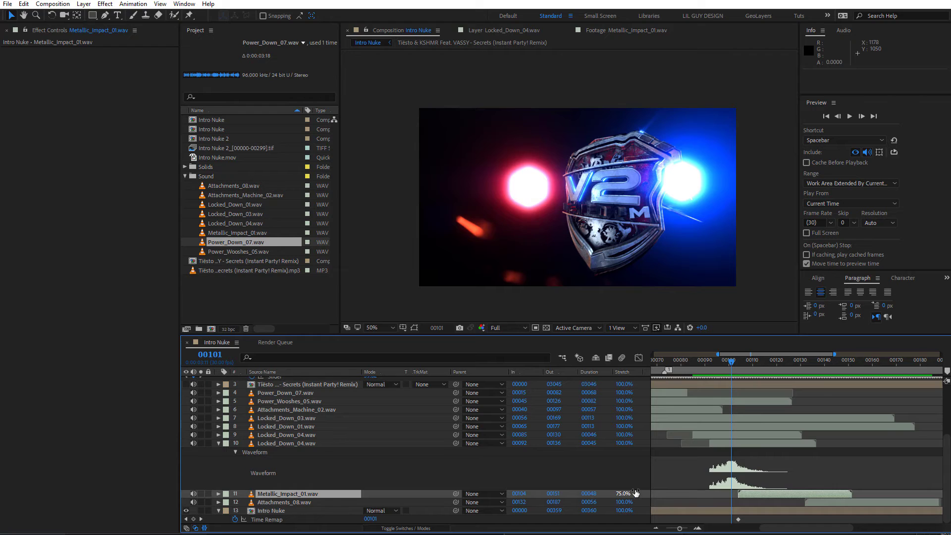
# - Try time-stretching the Metallic_Impact_01.wav layer to 80% and to 100%
pyautogui.moveTo(623, 498); pyautogui.dragTo(623, 497)
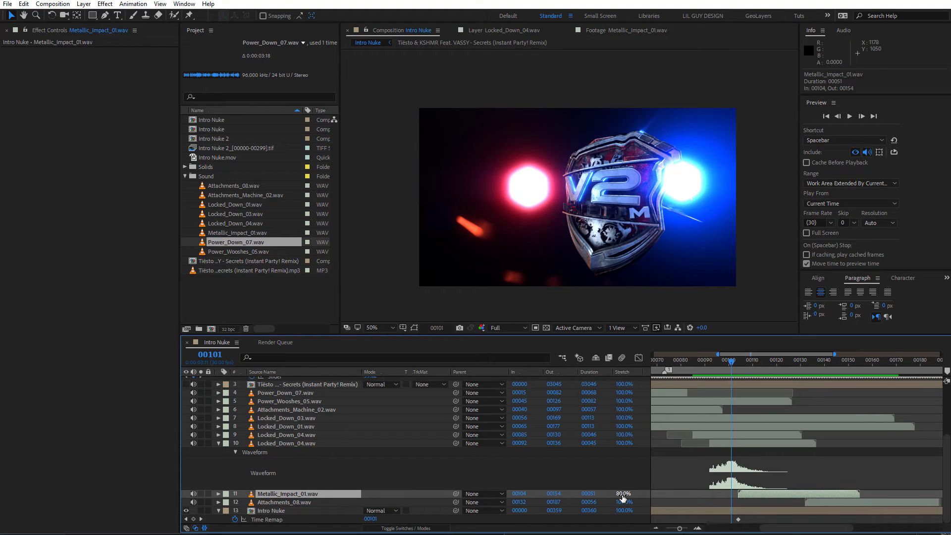
pyautogui.click(623, 494)
pyautogui.write('1000')
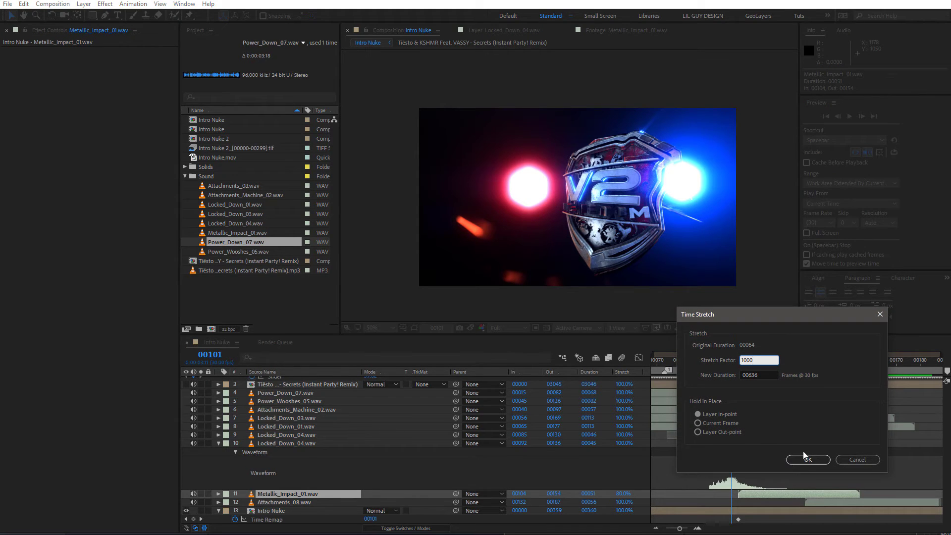
pyautogui.click(807, 459)
# - Preview the composition from frames 95, 87 and 77 to listen to the metallic impact at its original speed
pyautogui.moveTo(728, 366); pyautogui.dragTo(699, 372)
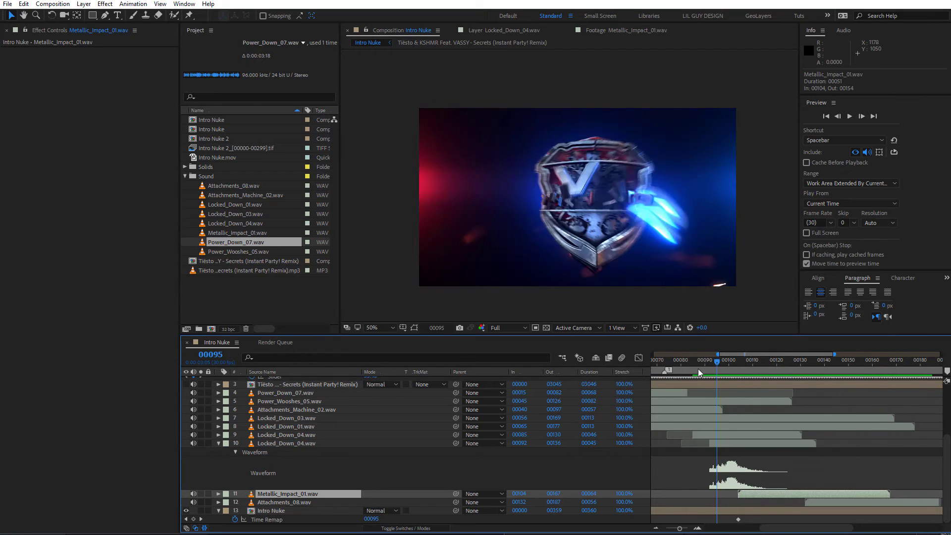
pyautogui.press('space')
pyautogui.click(698, 373)
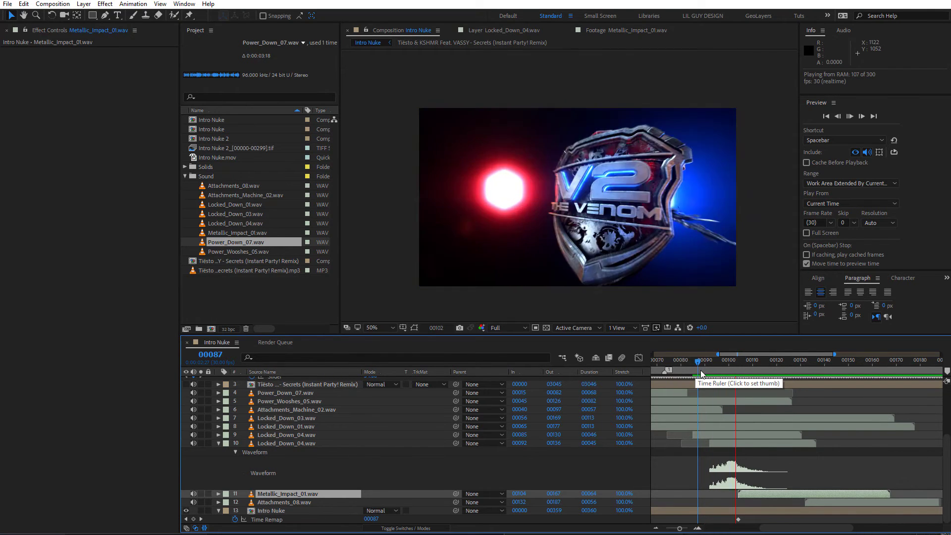
pyautogui.click(746, 376)
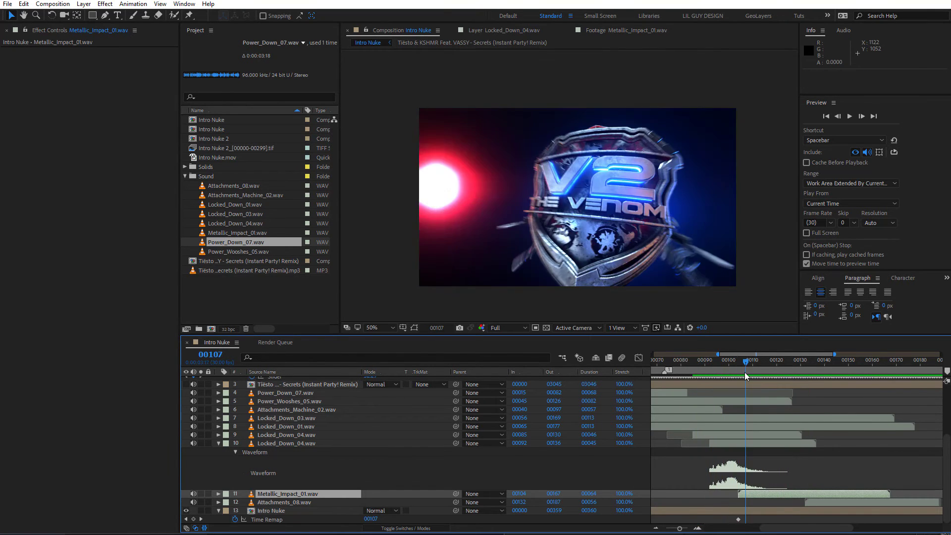
pyautogui.moveTo(746, 376); pyautogui.dragTo(680, 375)
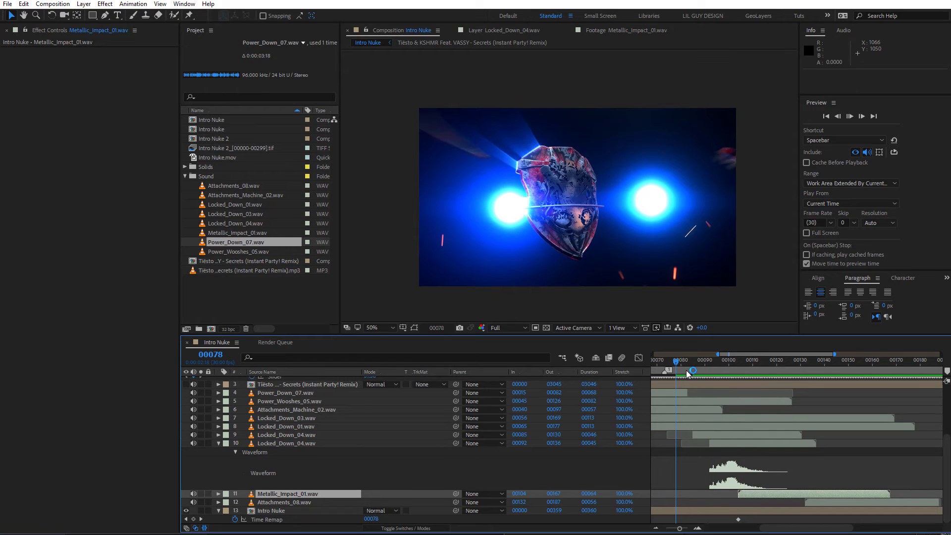
pyautogui.press('pageup')
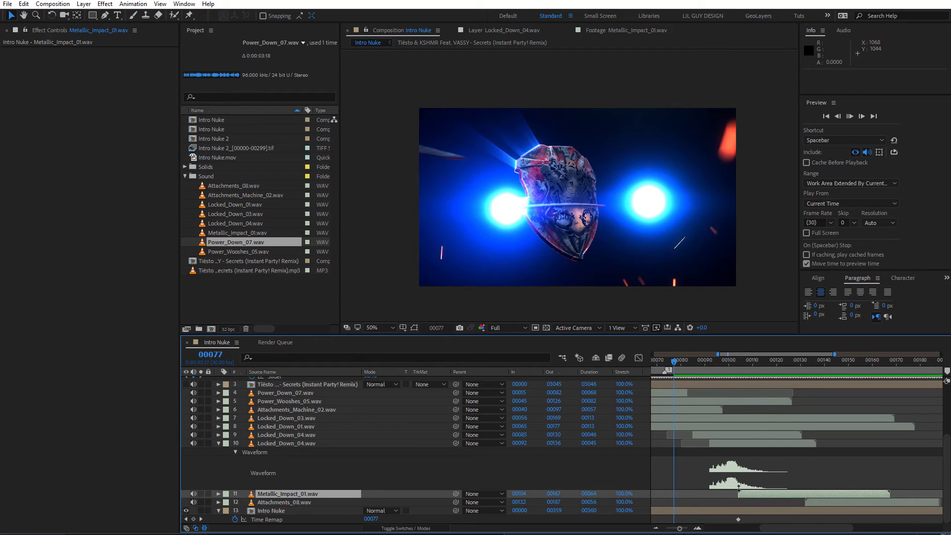
pyautogui.press('space')
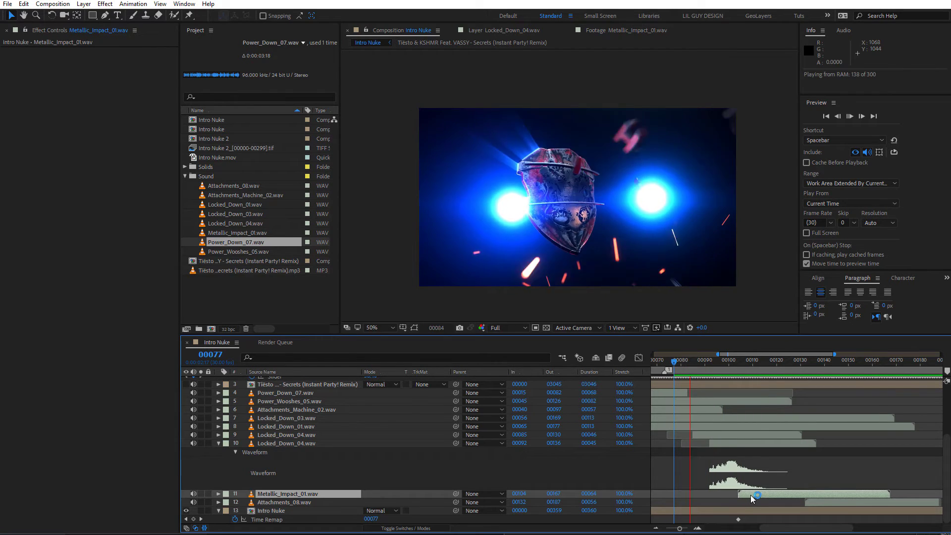
pyautogui.click(742, 374)
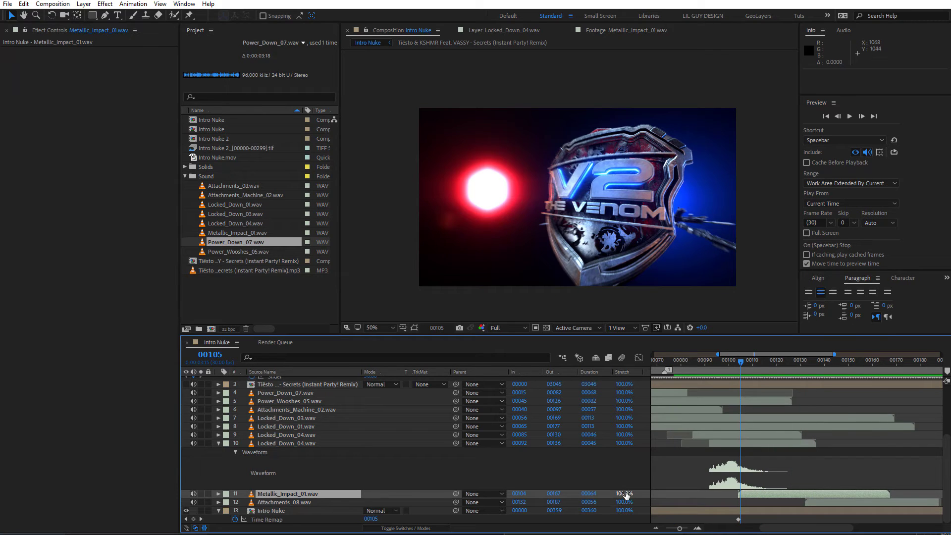
# - Set the stretch factor of the Metallic_Impact_01.wav layer to 75% and preview the composition from frames 84 and 79
pyautogui.click(626, 494)
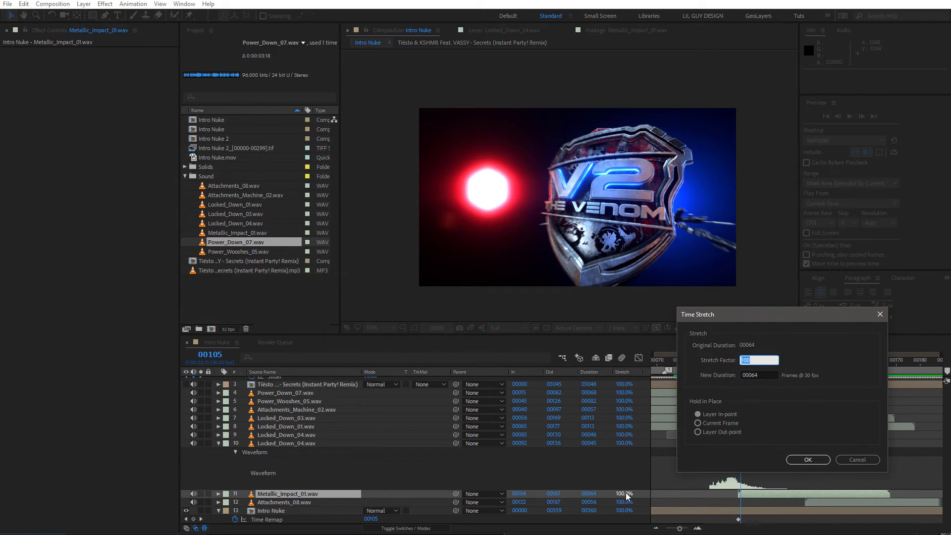
pyautogui.write('75')
pyautogui.click(806, 460)
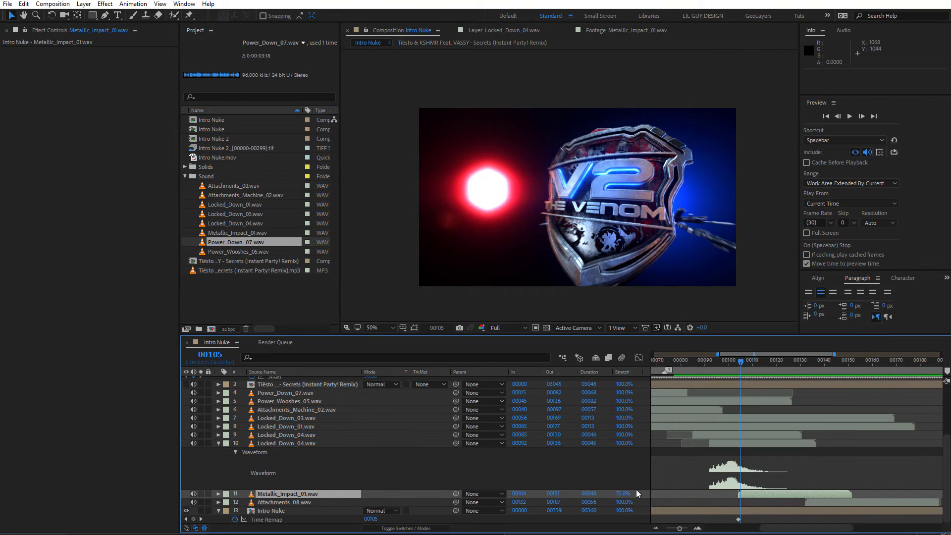
pyautogui.moveTo(718, 373); pyautogui.dragTo(692, 385)
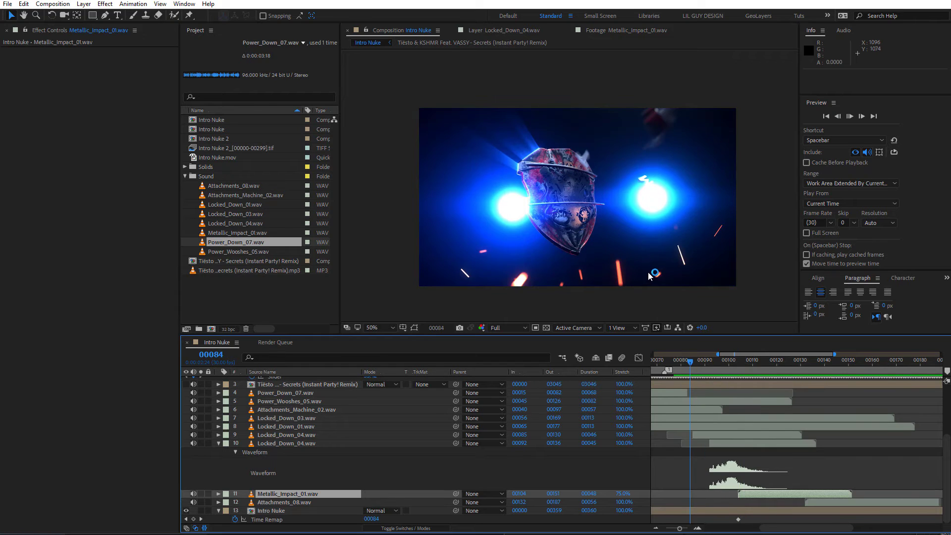
pyautogui.press('space')
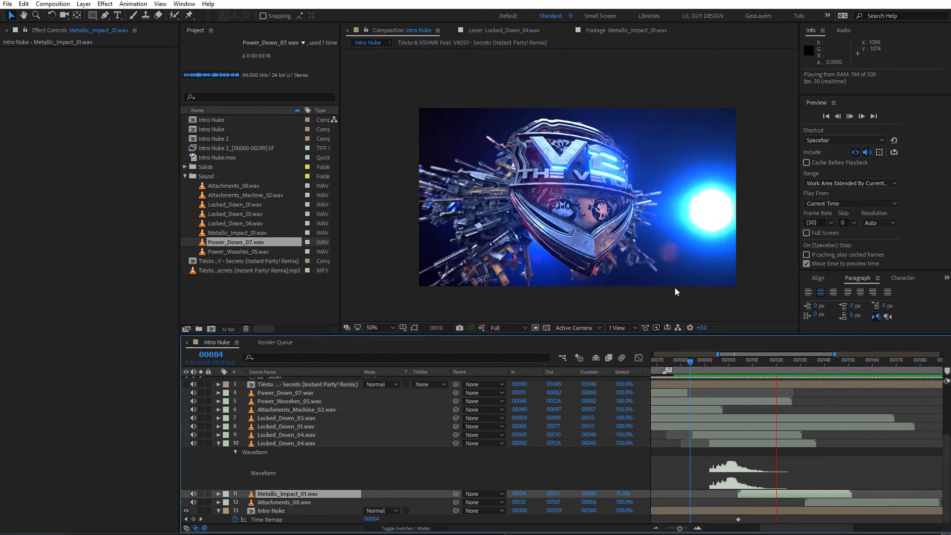
pyautogui.moveTo(700, 371); pyautogui.dragTo(681, 373)
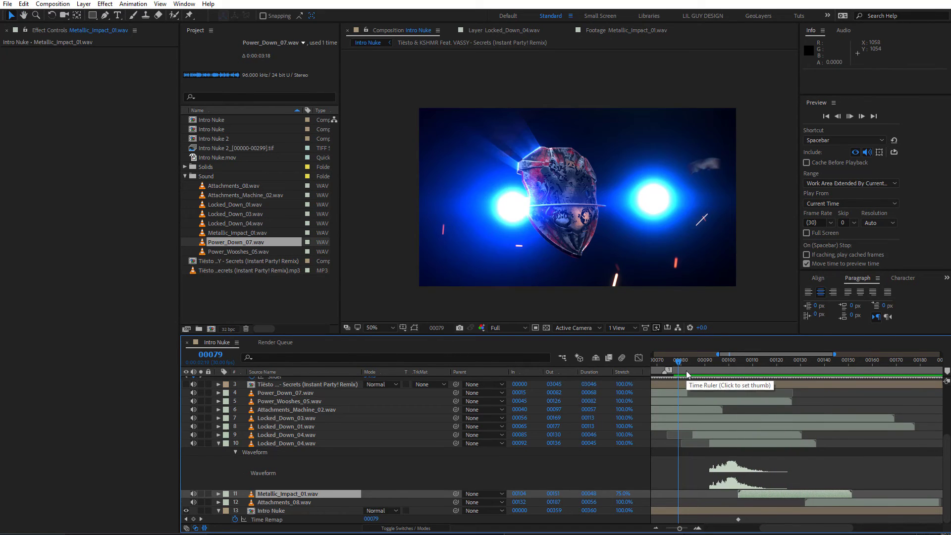
pyautogui.press('space')
# - Shift the Metallic_Impact_01.wav layer one frame earlier to start at frame 103 and preview from frame 86
pyautogui.moveTo(725, 372); pyautogui.dragTo(738, 372)
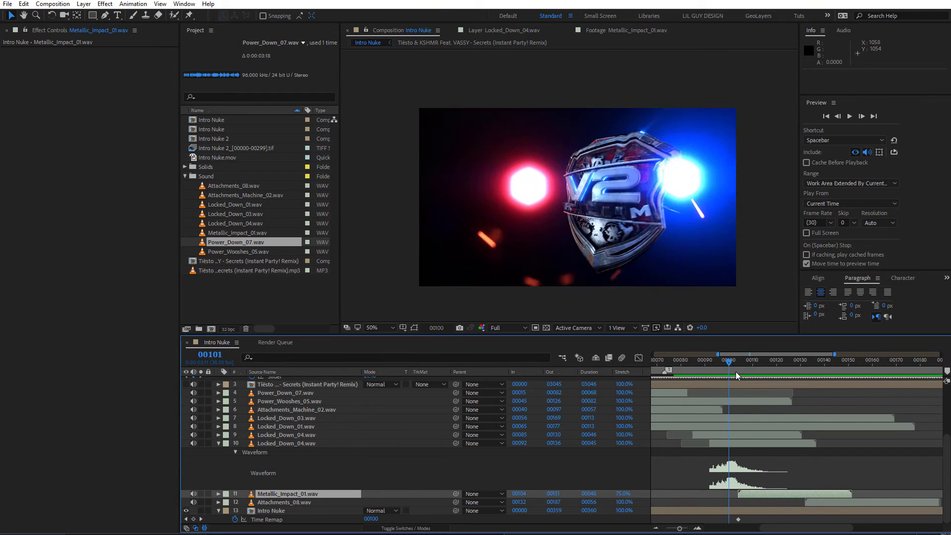
pyautogui.moveTo(747, 497); pyautogui.dragTo(745, 498)
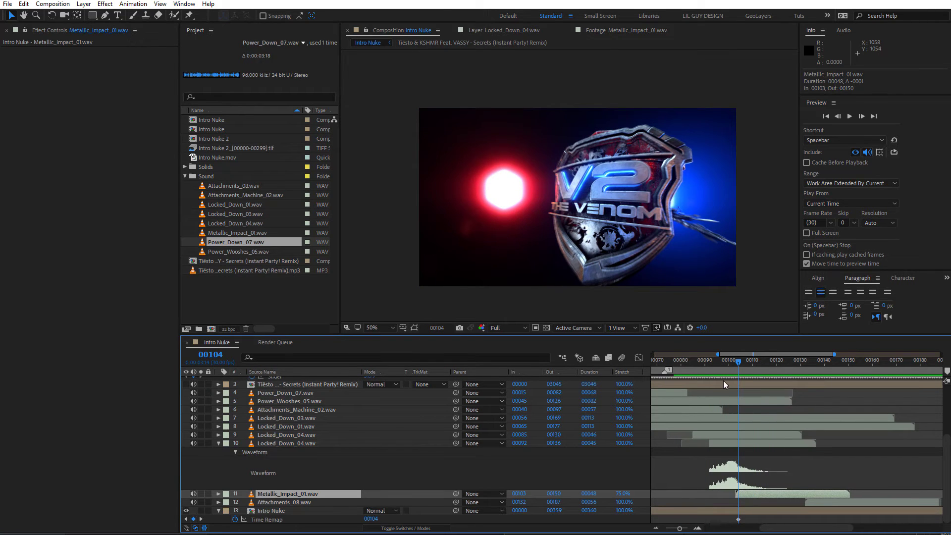
pyautogui.click(695, 369)
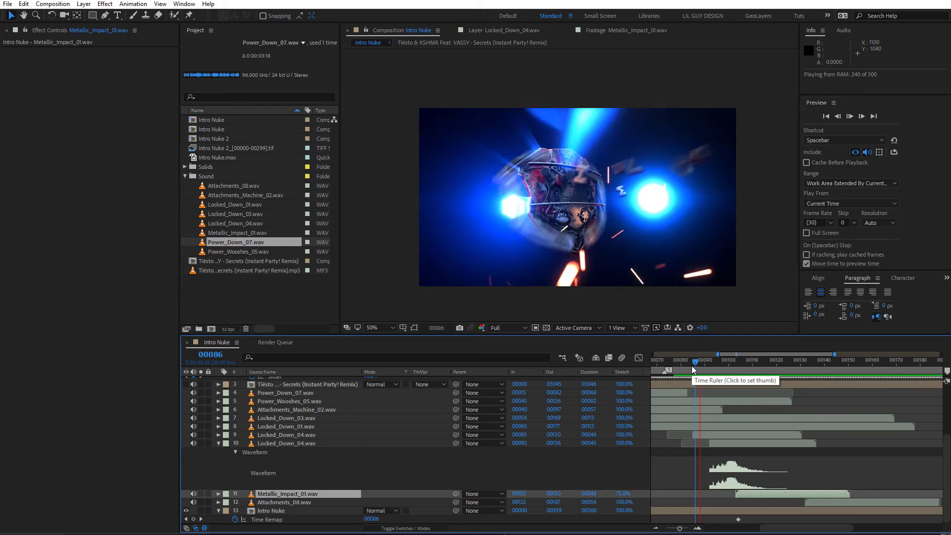
pyautogui.click(692, 369)
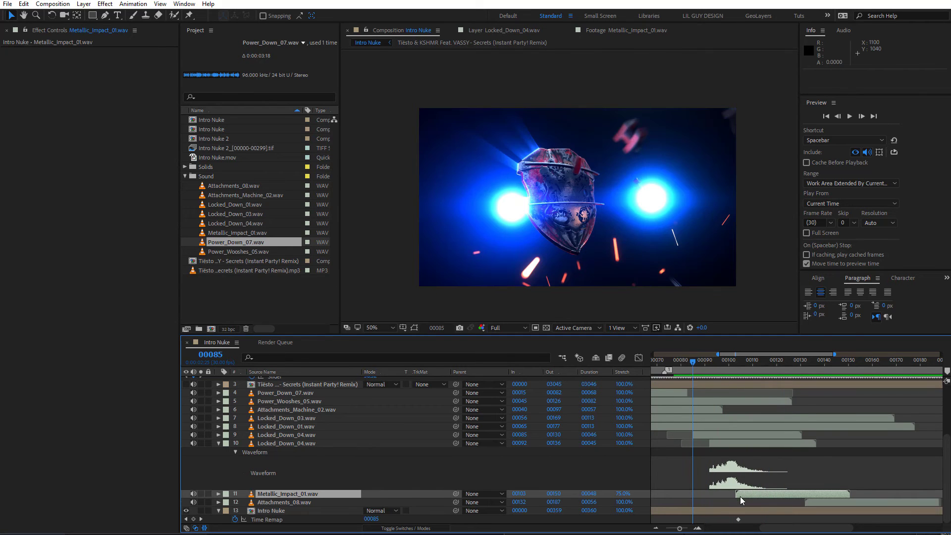
# - Try starting the Metallic_Impact_01.wav layer at frame 102 and preview the composition from frame 89
pyautogui.moveTo(741, 500); pyautogui.dragTo(738, 498)
pyautogui.press('space')
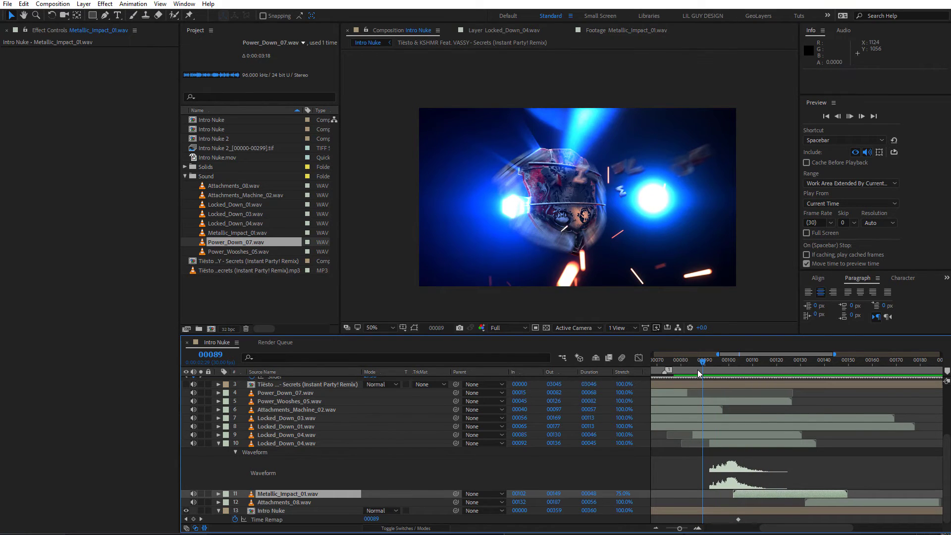
pyautogui.click(701, 370)
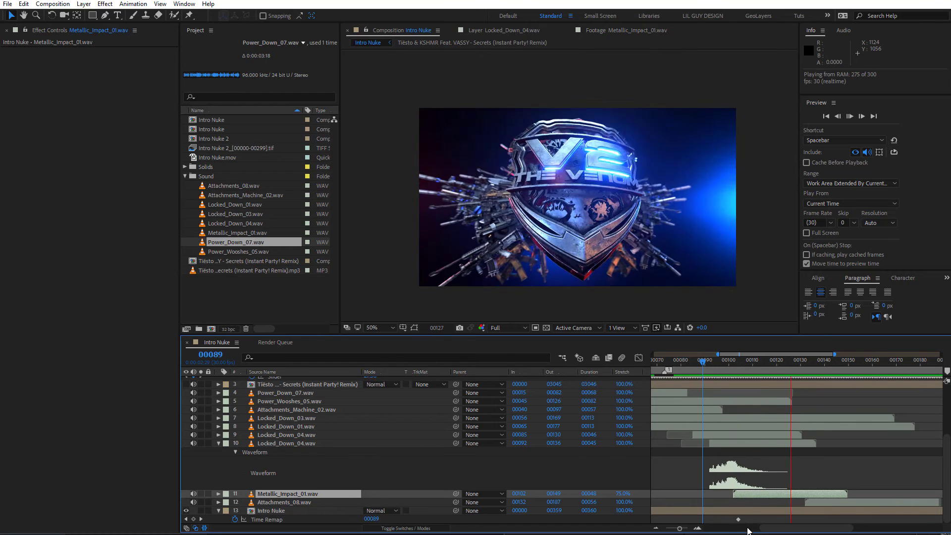
# - Move the Metallic_Impact_01.wav layer to start at frame 103 and preview the composition from frames 83 and 79
pyautogui.moveTo(741, 497); pyautogui.dragTo(743, 497)
pyautogui.click(688, 369)
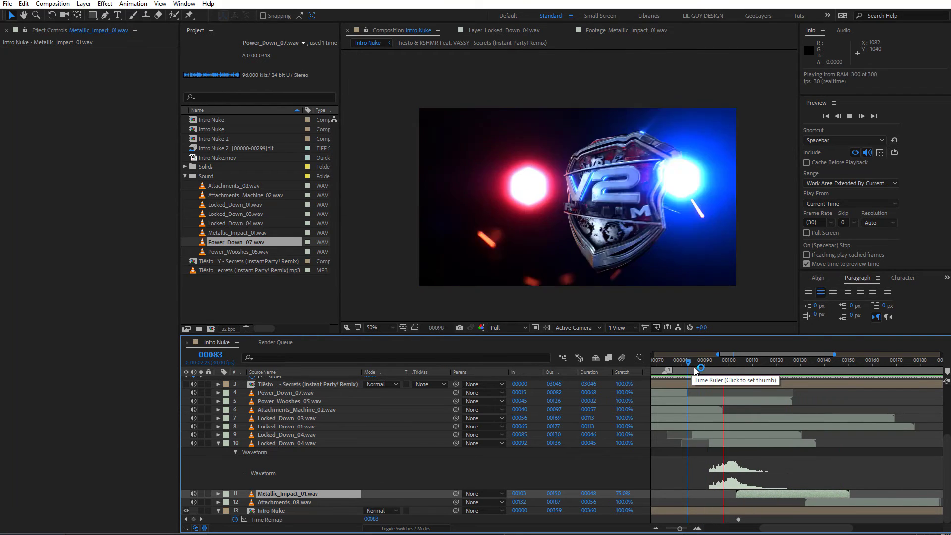
pyautogui.press('space')
pyautogui.click(679, 375)
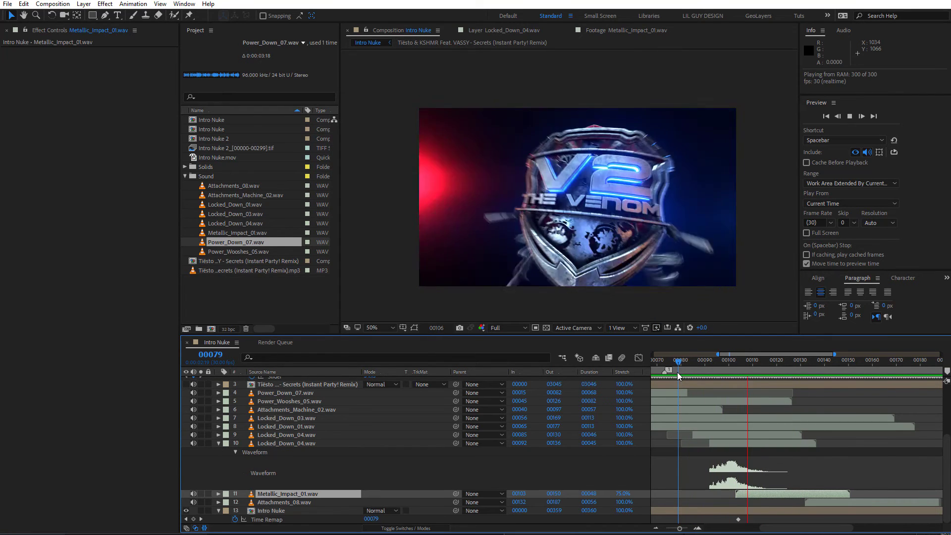
pyautogui.press('space')
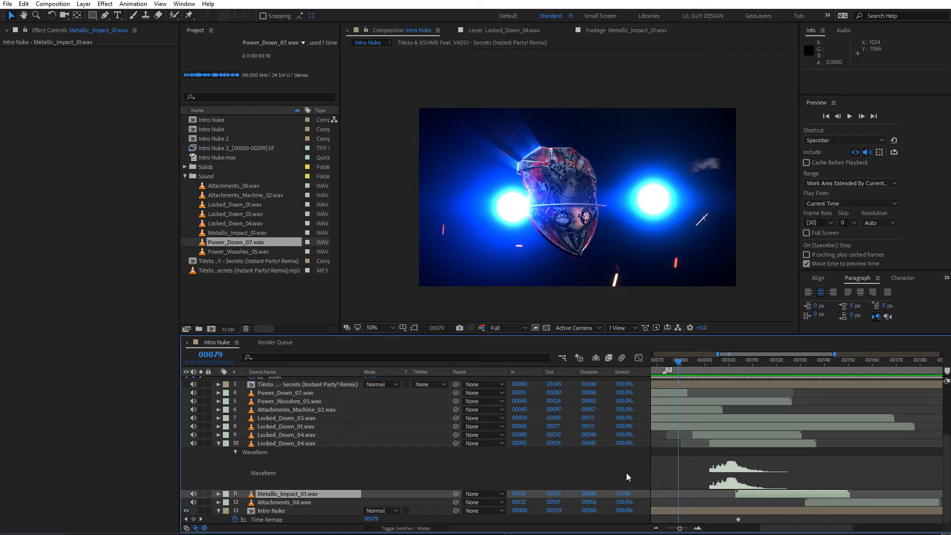
# - Delete the Time Remap property of the Intro Nuke layer and preview the composition from frame 76
pyautogui.click(738, 521)
pyautogui.click(281, 519)
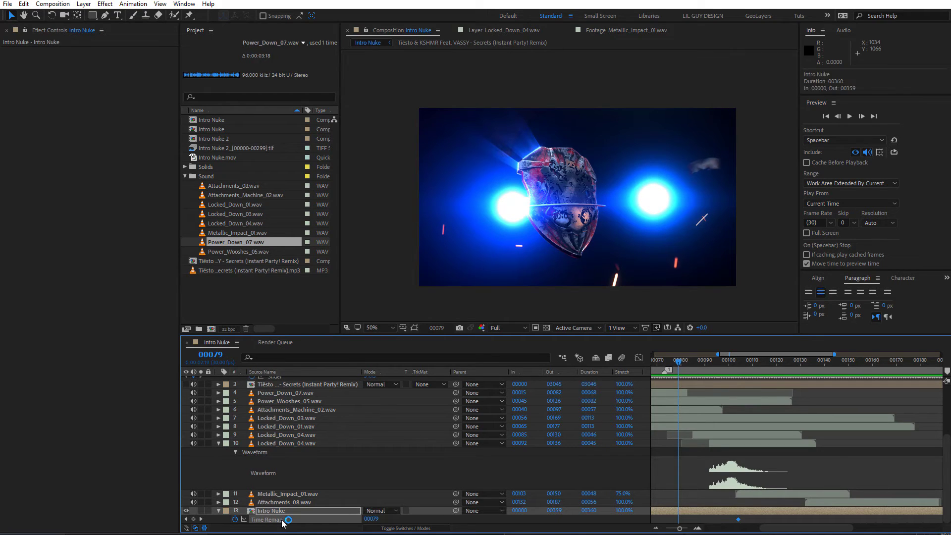
pyautogui.press('Delete')
pyautogui.moveTo(687, 362); pyautogui.dragTo(671, 361)
pyautogui.press('space')
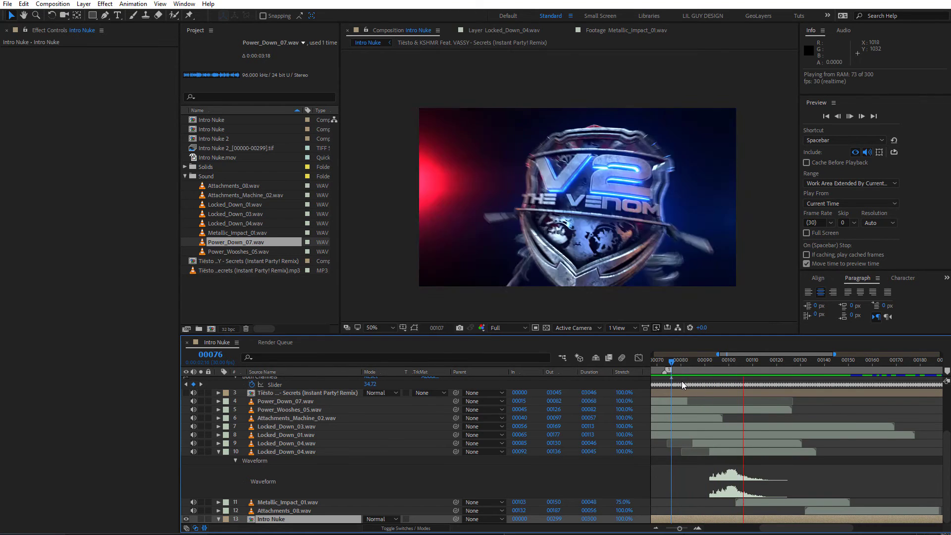
# - Stop the preview, show the full 0 to 300 frame range, and collapse the properties of all layers
pyautogui.click(732, 361)
pyautogui.moveTo(717, 354); pyautogui.dragTo(653, 354)
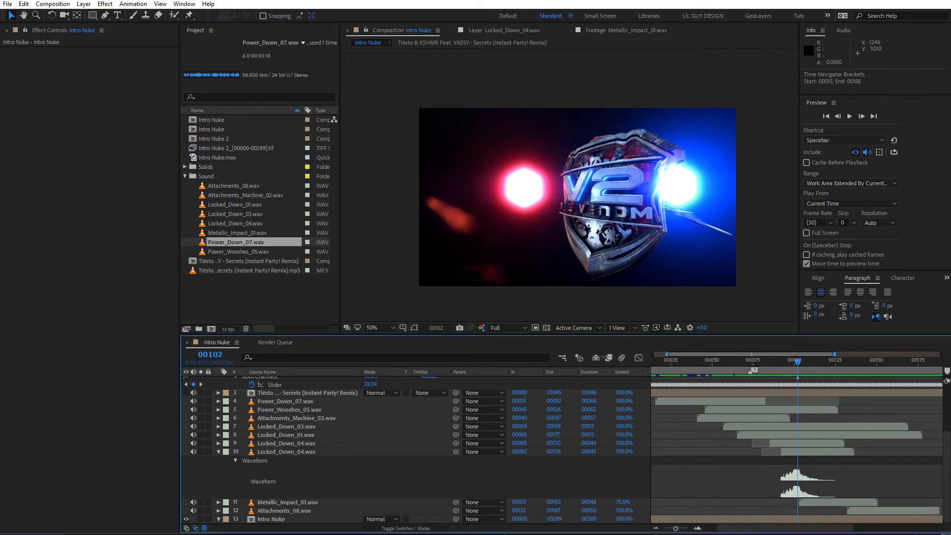
pyautogui.moveTo(838, 354); pyautogui.dragTo(940, 354)
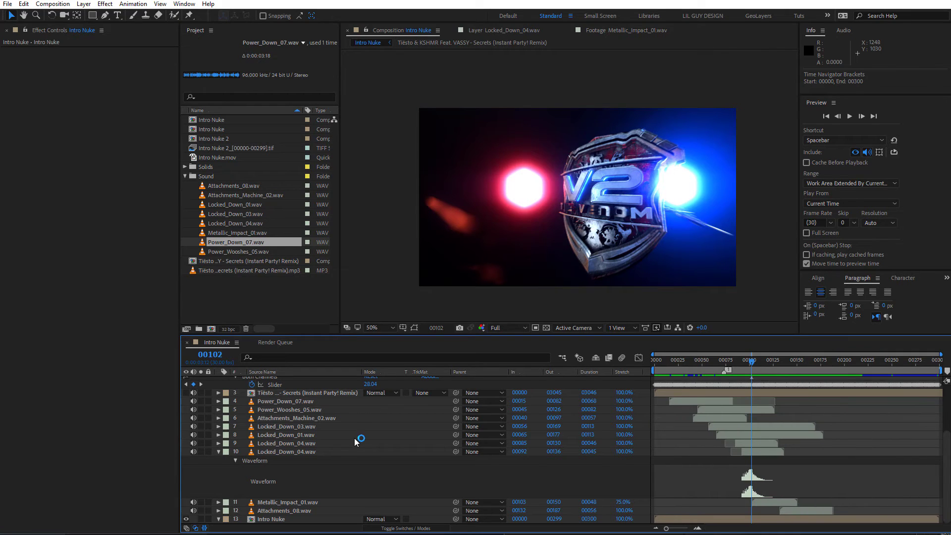
pyautogui.hotkey('ctrl', 'a')
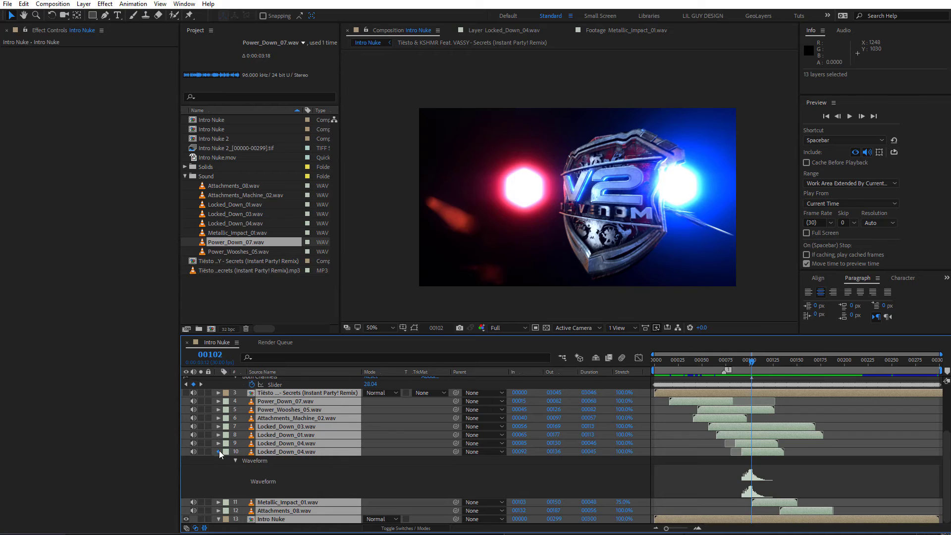
pyautogui.click(219, 451)
pyautogui.click(265, 498)
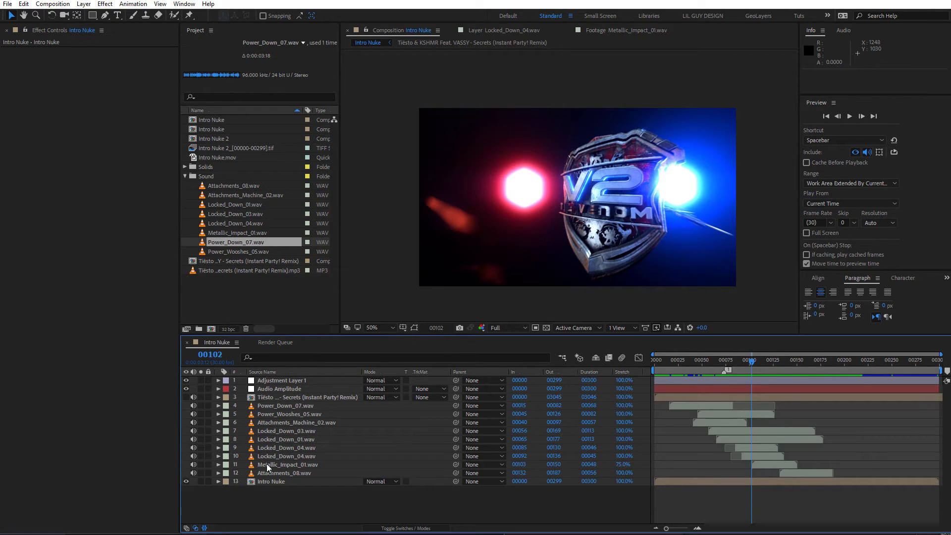
# - Rename the Adjustment Layer 1 layer as Effecteur
pyautogui.click(310, 379)
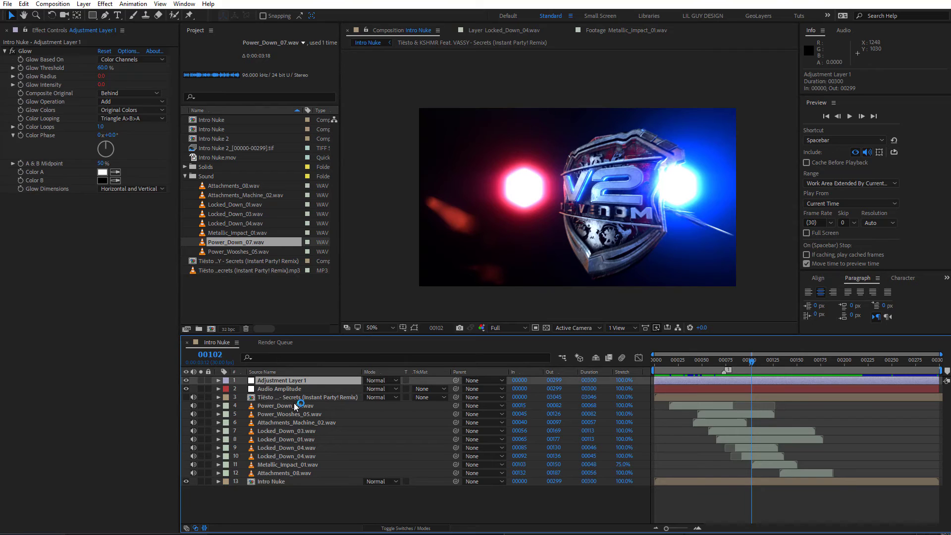
pyautogui.press('Return')
pyautogui.write('Eff')
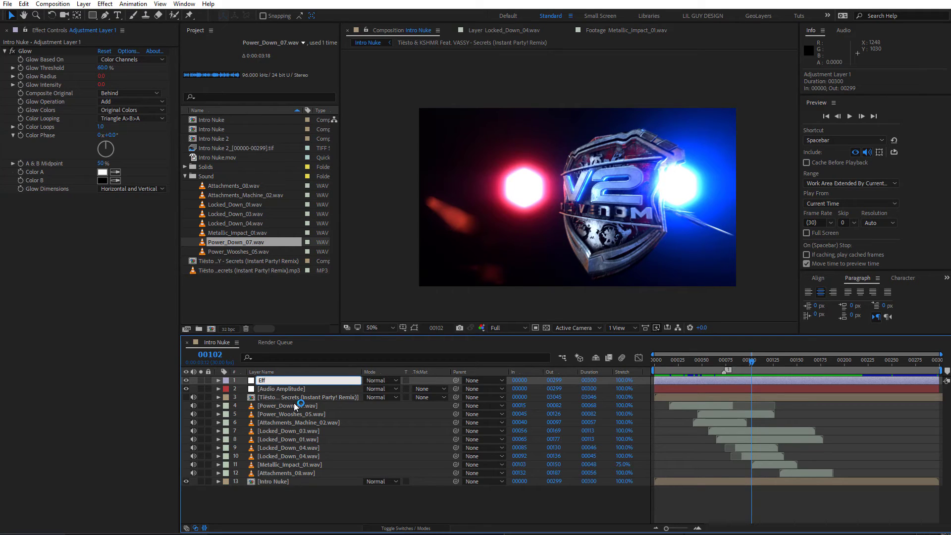
pyautogui.write('ecteur')
pyautogui.press('Return')
# - Go to frame 63 and add the Transform effect to the Effecteur layer
pyautogui.moveTo(721, 361)
pyautogui.mouseDown()
pyautogui.moveTo(767, 371)
pyautogui.moveTo(693, 375)
pyautogui.moveTo(772, 367)
pyautogui.moveTo(714, 372)
pyautogui.mouseUp()
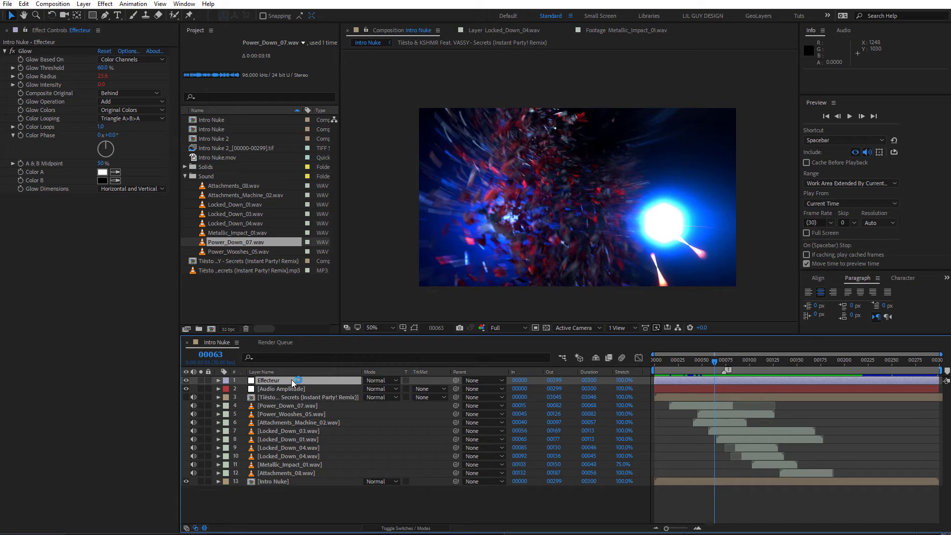
pyautogui.hotkey('ctrl', 'space')
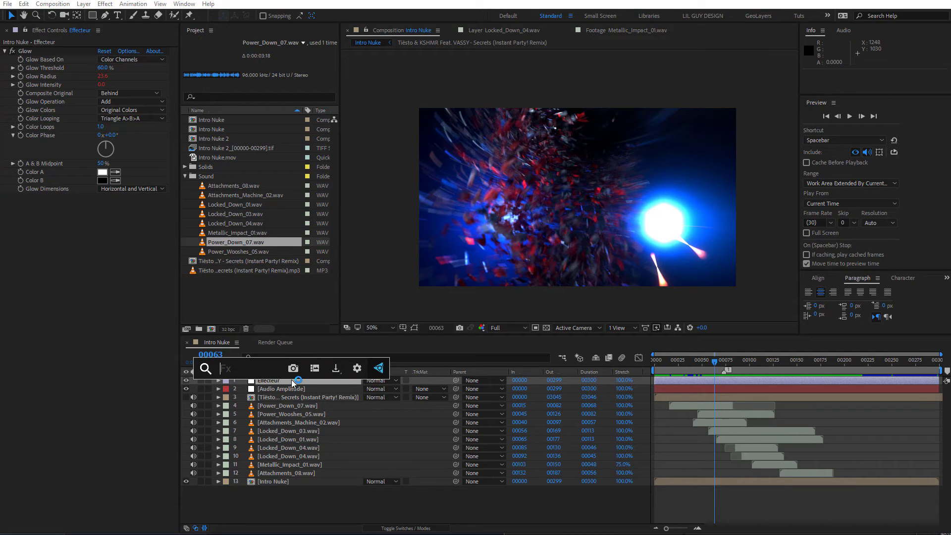
pyautogui.write('tr')
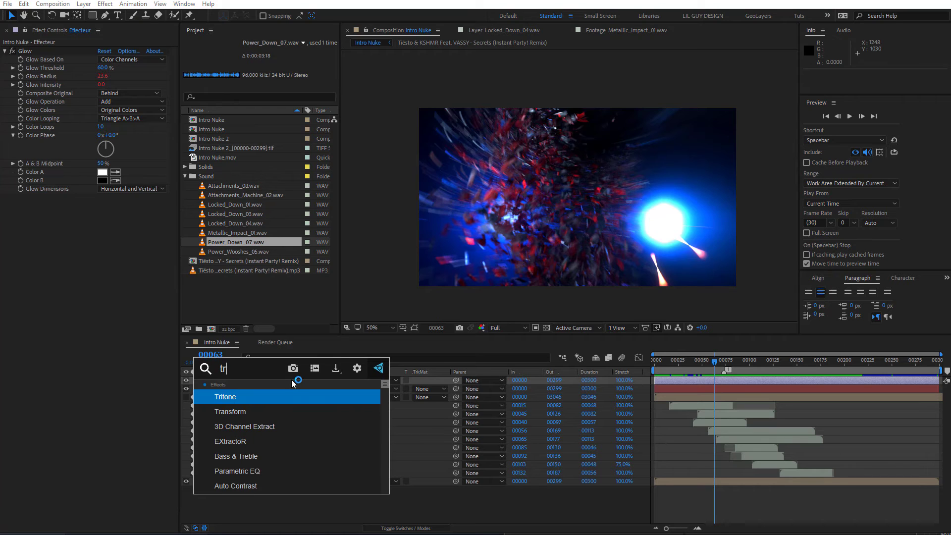
pyautogui.press('Down')
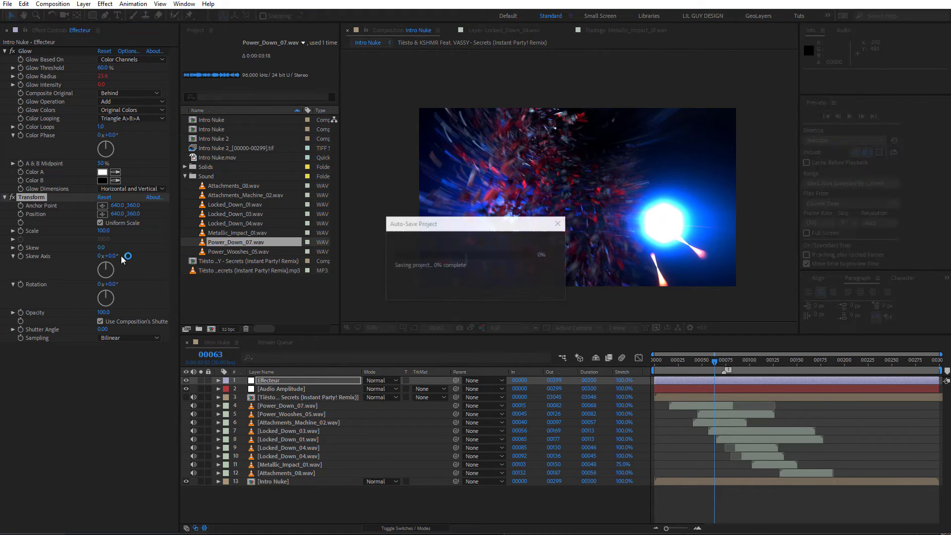
# - Set the Transform effect's rotation to 16° and its scale to 129 on the Effecteur layer
pyautogui.moveTo(114, 286); pyautogui.dragTo(122, 286)
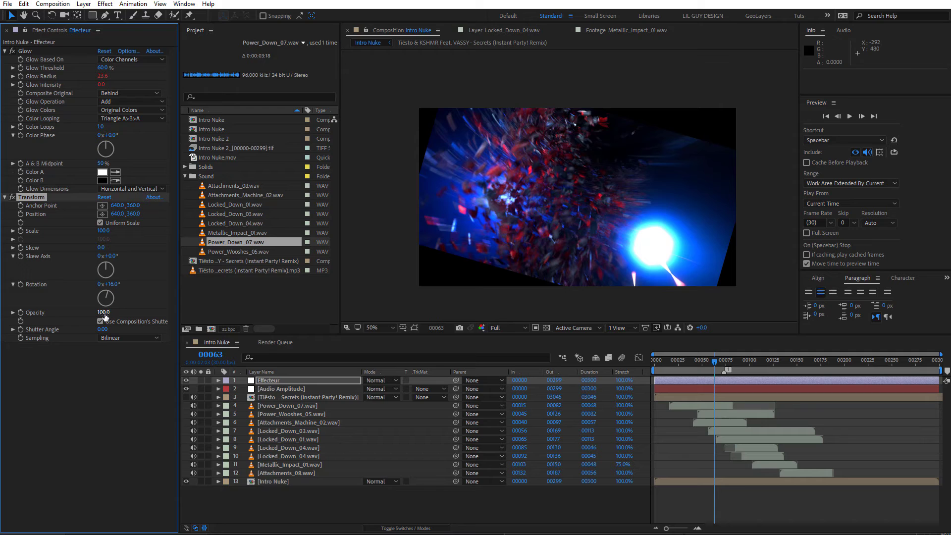
pyautogui.moveTo(104, 231); pyautogui.dragTo(118, 231)
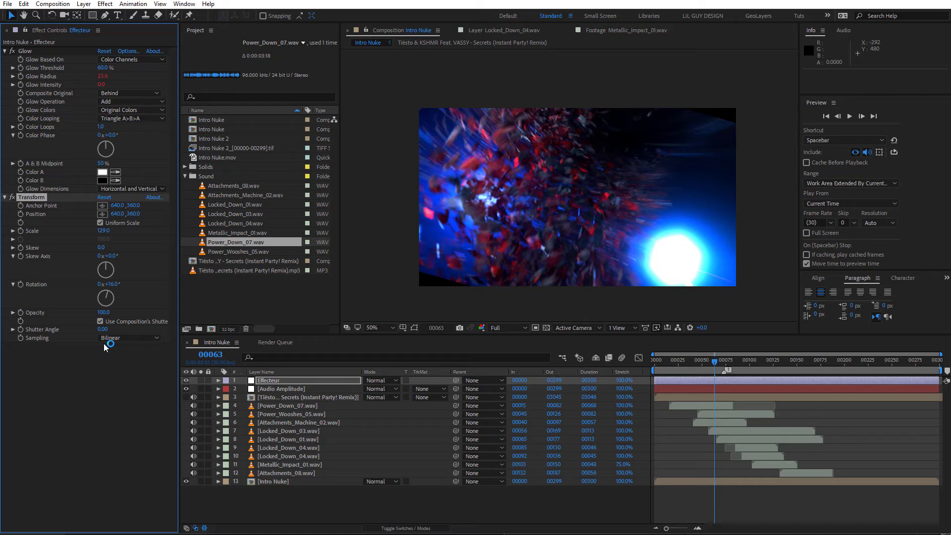
pyautogui.moveTo(102, 312); pyautogui.dragTo(137, 310)
pyautogui.rightClick(54, 391)
pyautogui.click(81, 371)
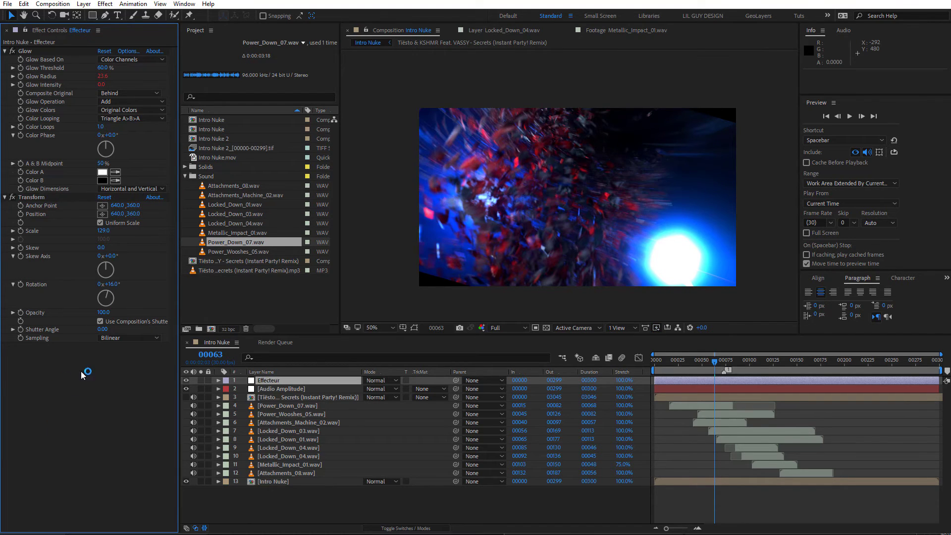
# - Add the Motion Tile effect to the Effecteur layer and place it above the Transform effect
pyautogui.hotkey('ctrl', 'space')
pyautogui.write('mi')
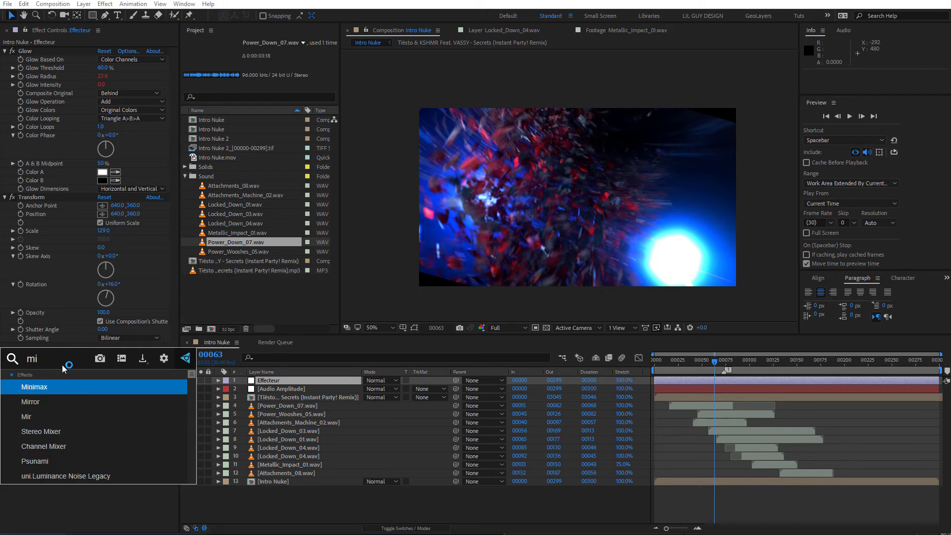
pyautogui.press('BackSpace')
pyautogui.write('oti')
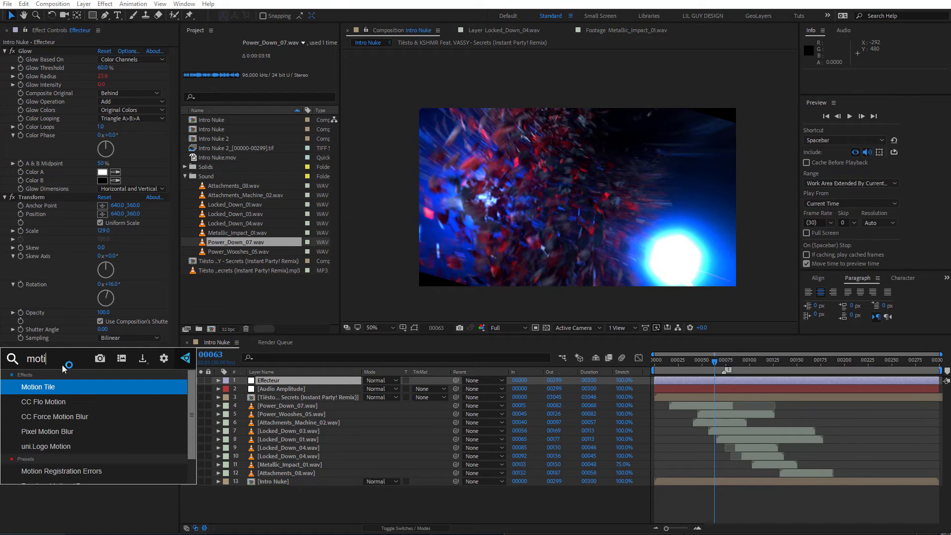
pyautogui.press('Return')
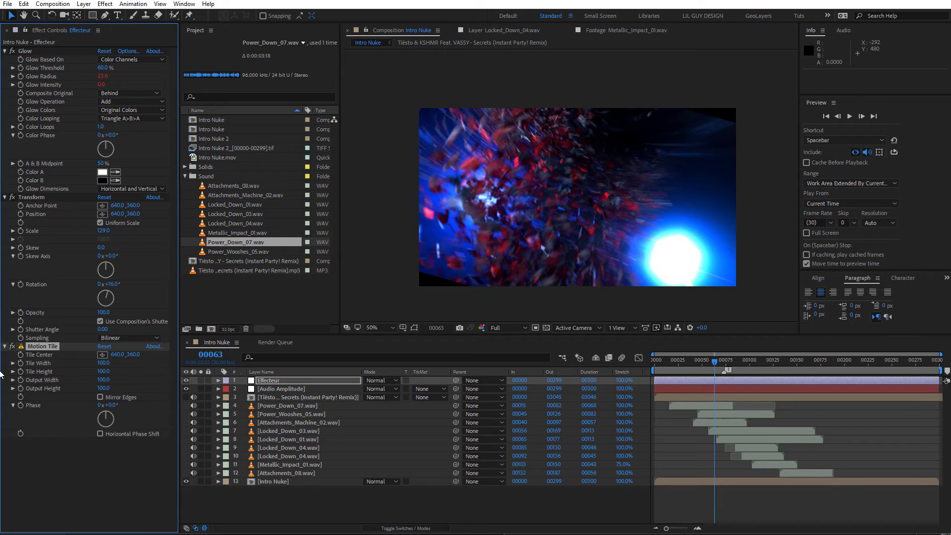
pyautogui.moveTo(44, 345); pyautogui.dragTo(68, 204)
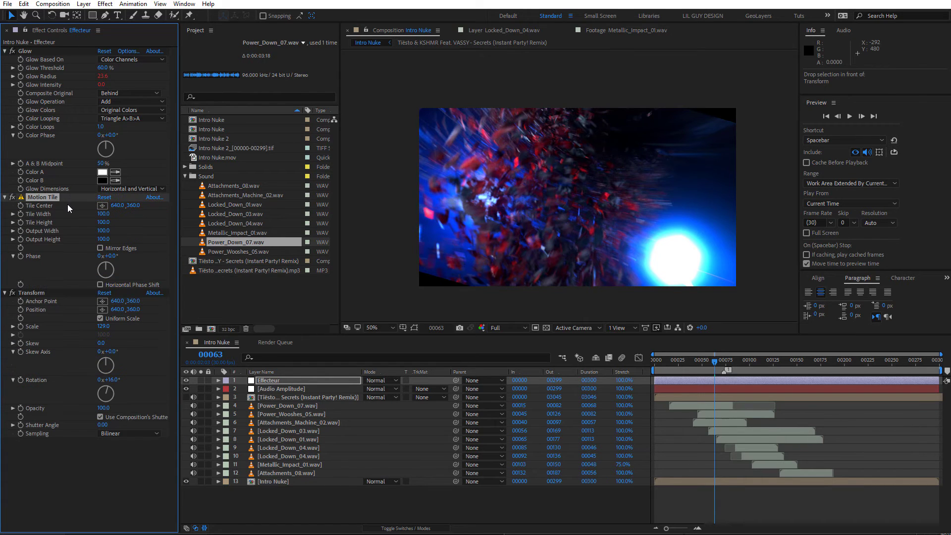
# - Set Motion Tile's output width and output height to 150 and turn on Mirror Edges
pyautogui.click(107, 239)
pyautogui.write('150')
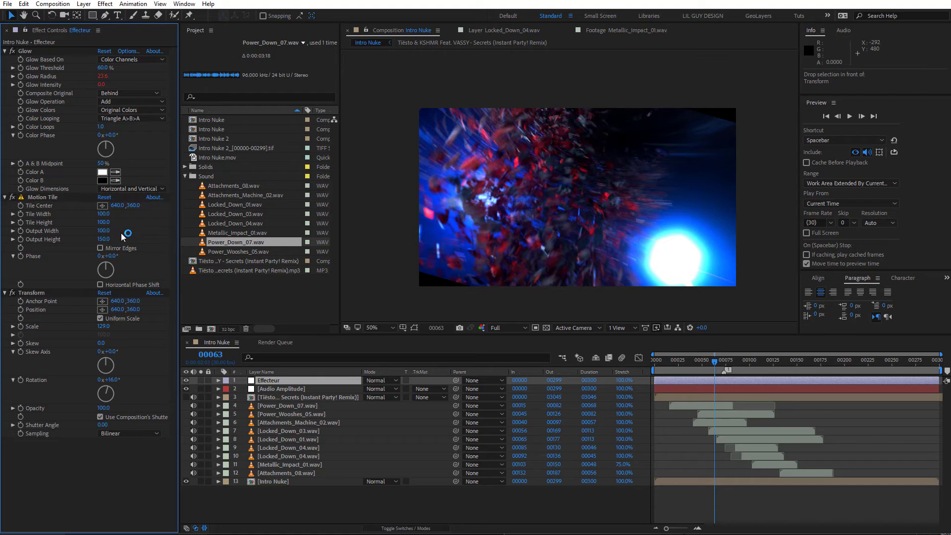
pyautogui.click(105, 231)
pyautogui.write('15')
pyautogui.click(100, 247)
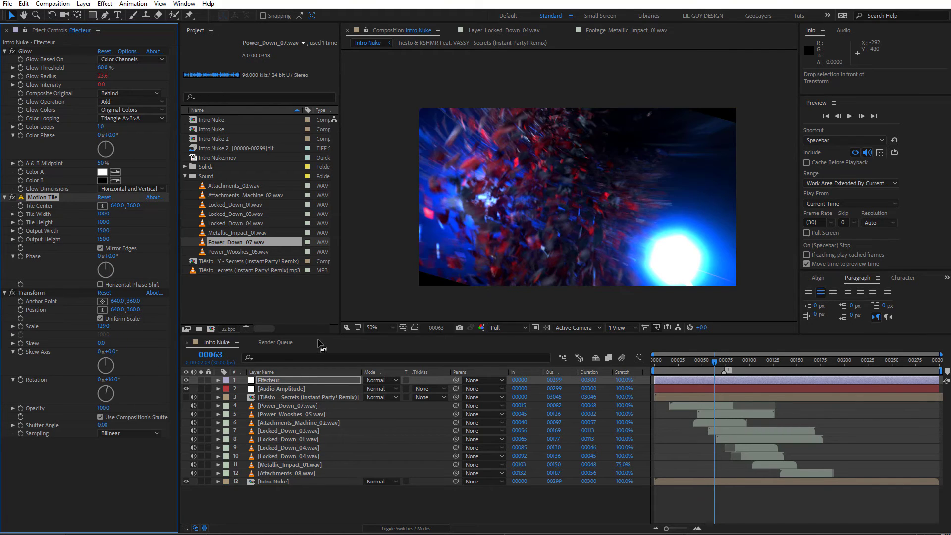
# - Examine the frame's lower corner and raise Motion Tile's output width to 410 and output height to 750
pyautogui.moveTo(454, 297); pyautogui.dragTo(547, 224, button='middle')
pyautogui.scroll(5, 469, 253)
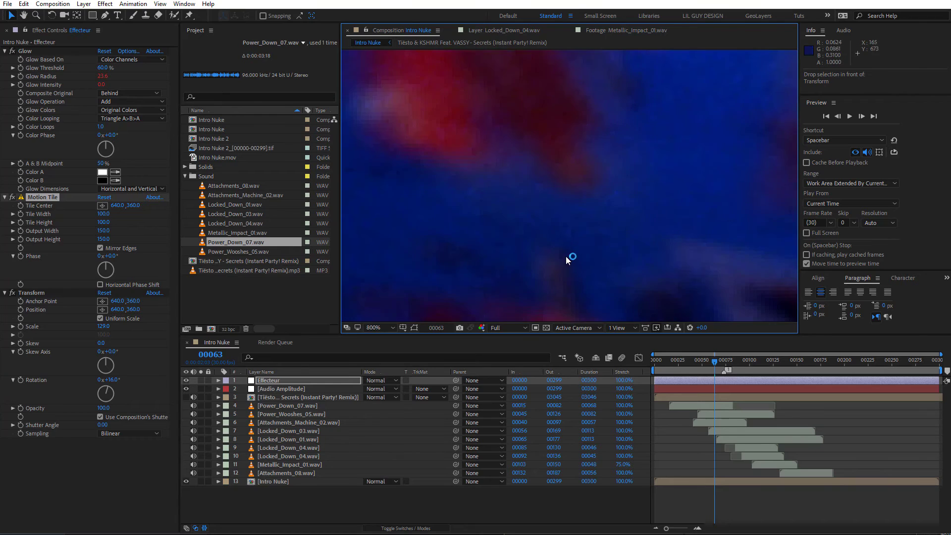
pyautogui.scroll(-3, 569, 259)
pyautogui.click(546, 328)
pyautogui.moveTo(547, 317); pyautogui.dragTo(532, 346, button='middle')
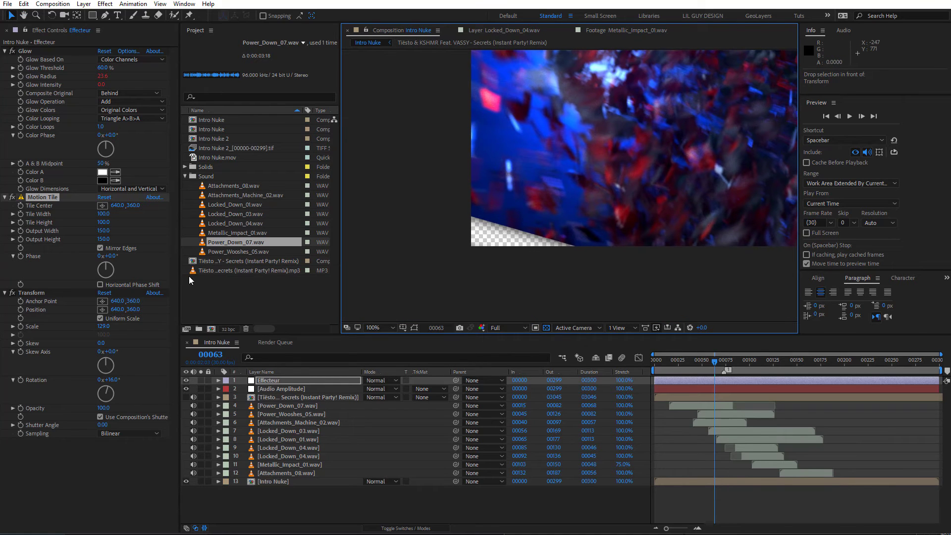
pyautogui.click(100, 285)
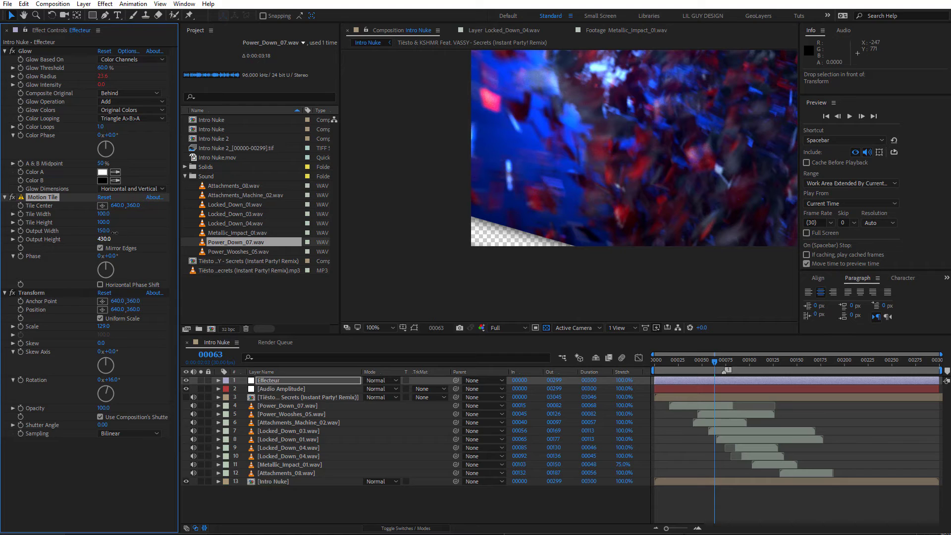
pyautogui.keyDown('shift'); pyautogui.moveTo(103, 230); pyautogui.dragTo(119, 239); pyautogui.keyUp('shift')
# - Move the Motion Tile effect from Effecteur to the Intro Nuke layer and set its output height to 150
pyautogui.click(268, 482)
pyautogui.hotkey('ctrl', 'v')
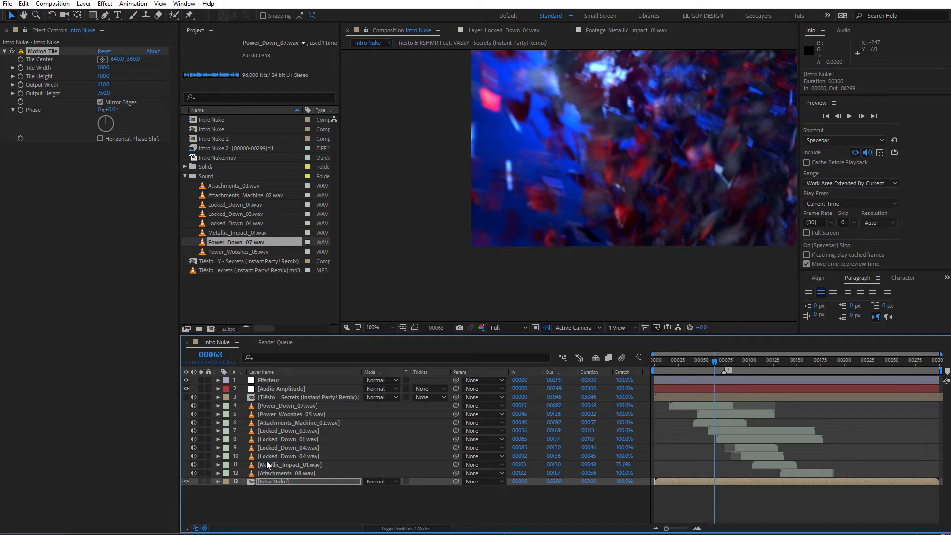
pyautogui.click(104, 93)
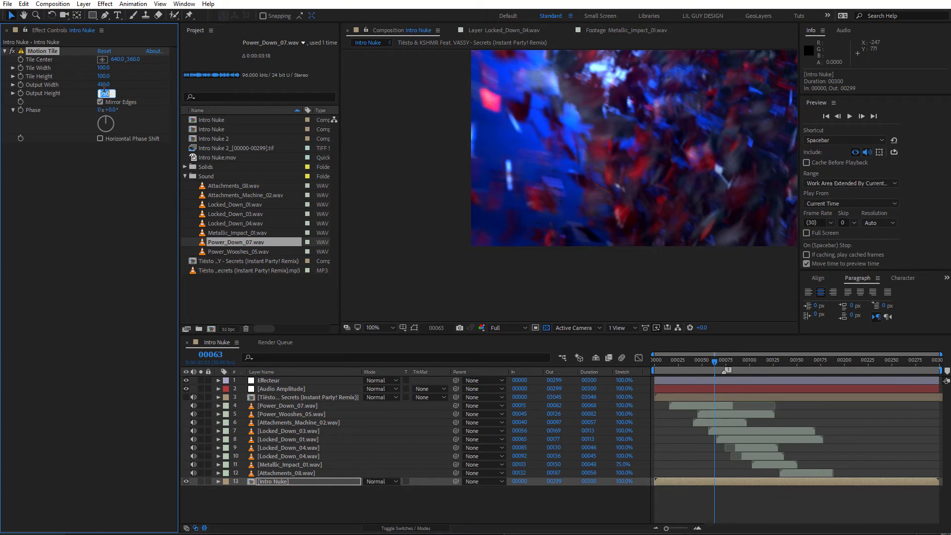
pyautogui.write('150')
pyautogui.press('Return')
# - Set the Intro Nuke layer's Motion Tile output width to 150 and turn on Horizontal Phase Shift
pyautogui.click(103, 84)
pyautogui.write('150')
pyautogui.press('Return')
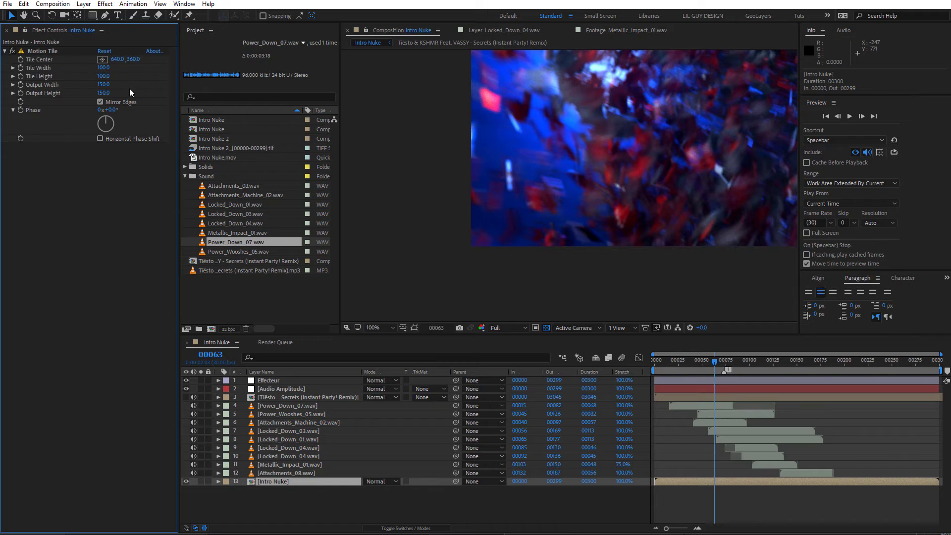
pyautogui.click(104, 139)
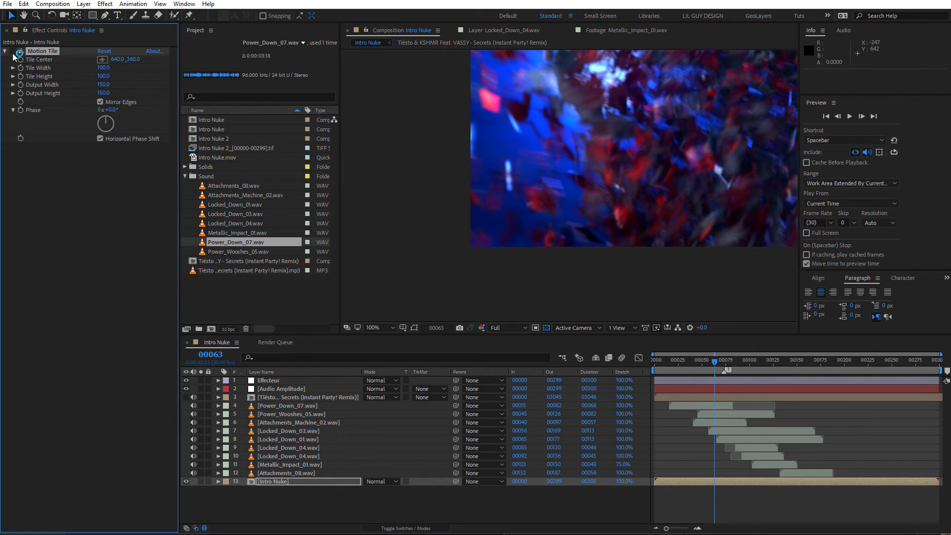
pyautogui.moveTo(693, 74); pyautogui.dragTo(584, 226)
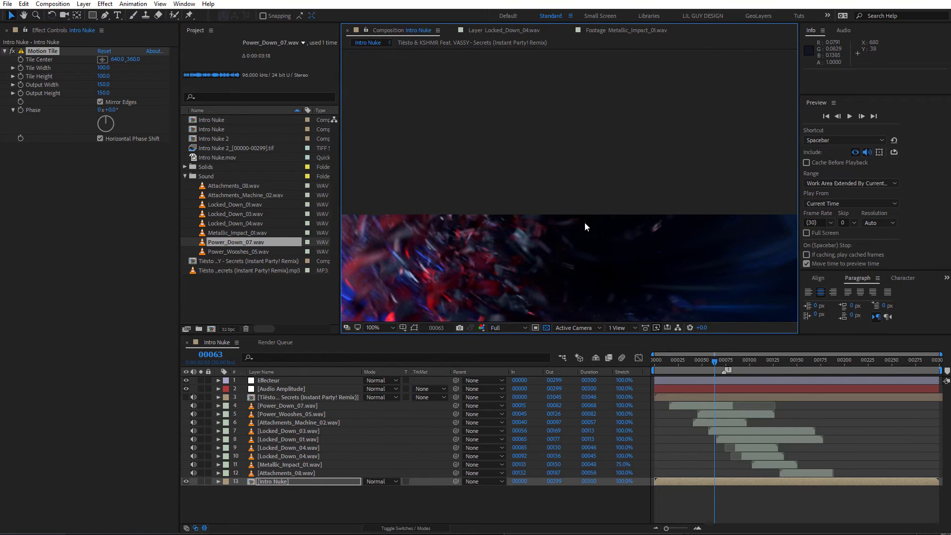
# - Try to copy only the expression of the Glow Radius property on the Effecteur layer
pyautogui.click(271, 379)
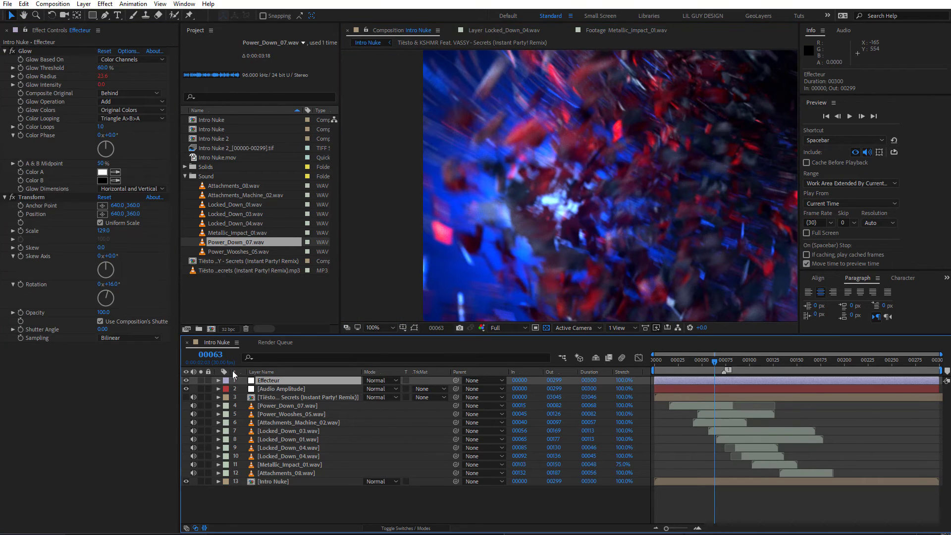
pyautogui.click(16, 204)
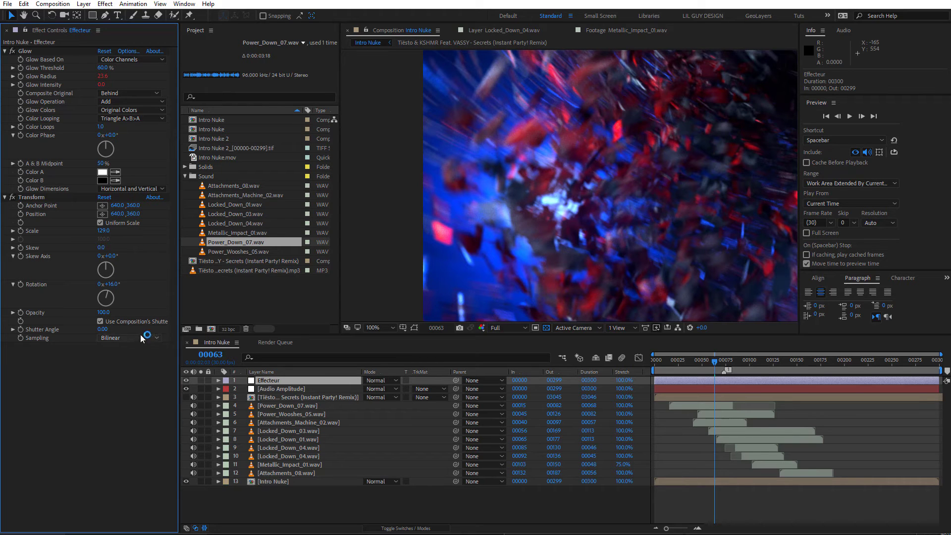
pyautogui.click(285, 390)
pyautogui.click(287, 397)
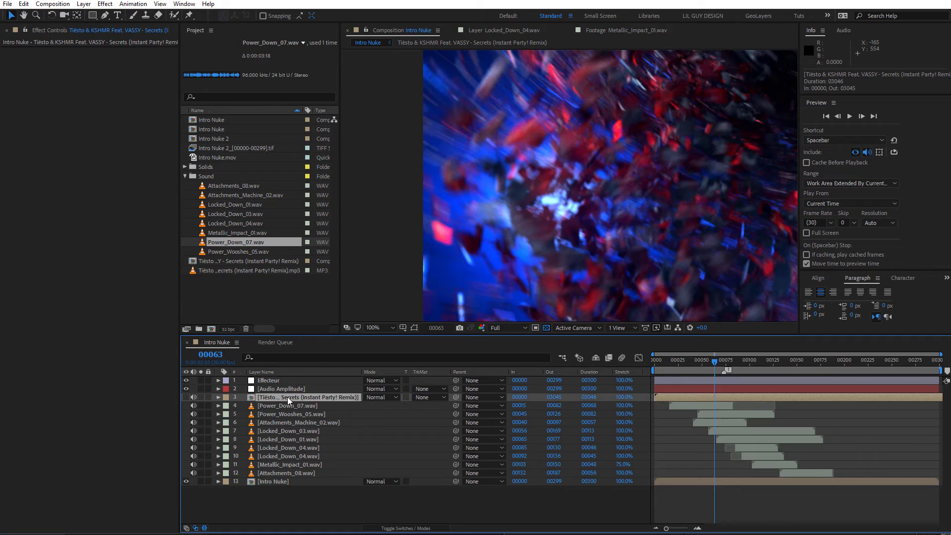
pyautogui.click(285, 380)
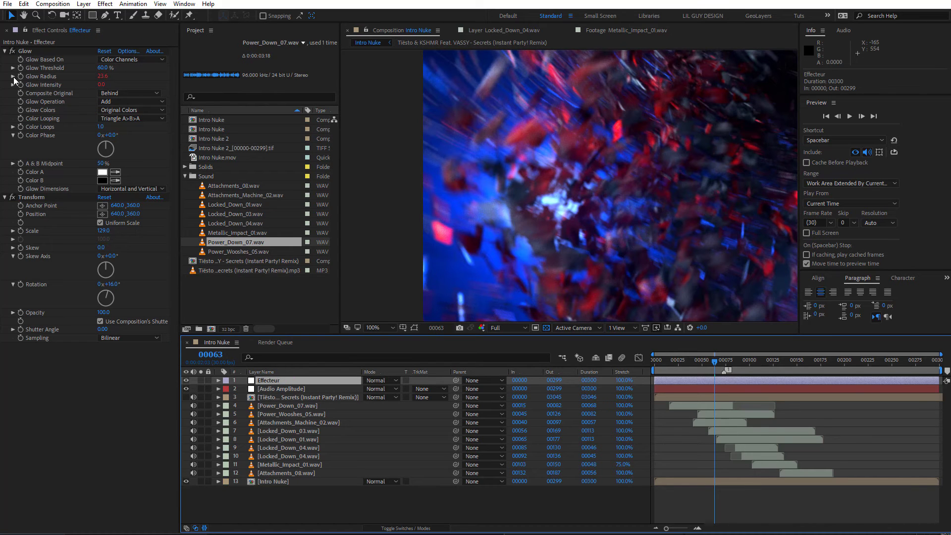
pyautogui.click(13, 76)
pyautogui.rightClick(43, 76)
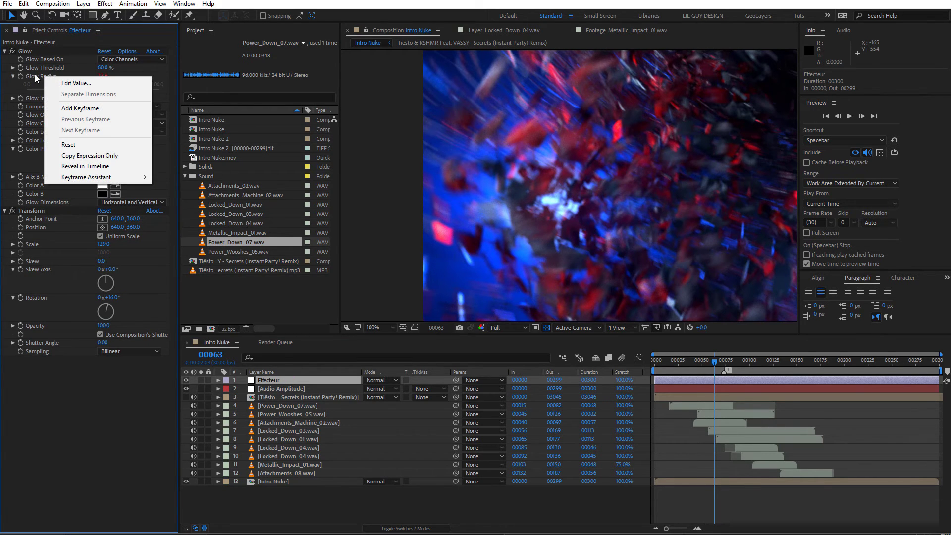
pyautogui.click(129, 156)
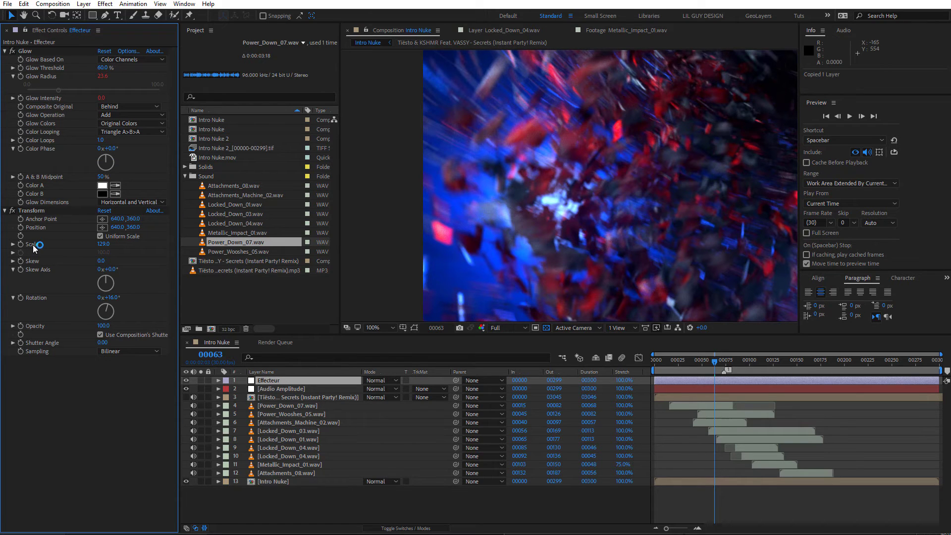
# - Enable an expression on the Transform effect's Scale property and paste the clipboard content into it
pyautogui.rightClick(32, 245)
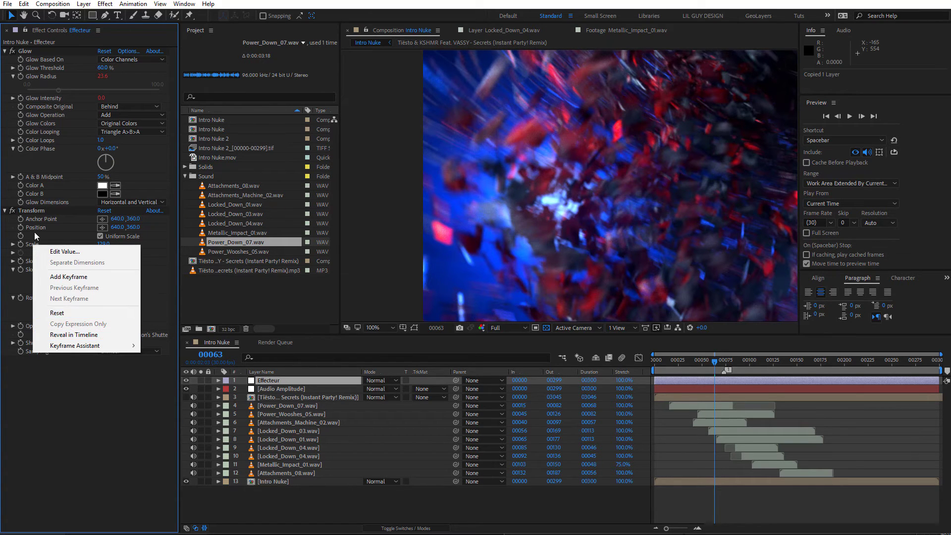
pyautogui.click(32, 251)
pyautogui.keyDown('alt'); pyautogui.click(20, 244); pyautogui.keyUp('alt')
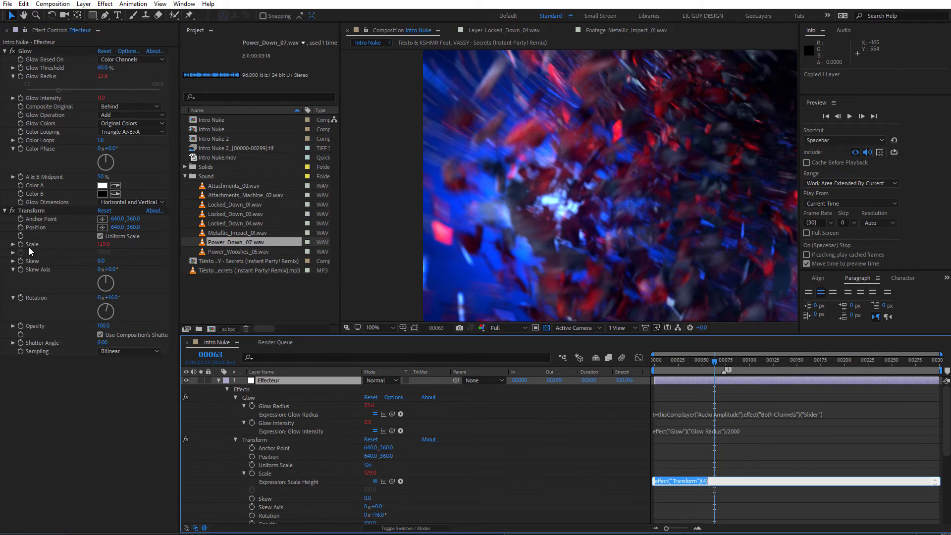
pyautogui.rightClick(663, 478)
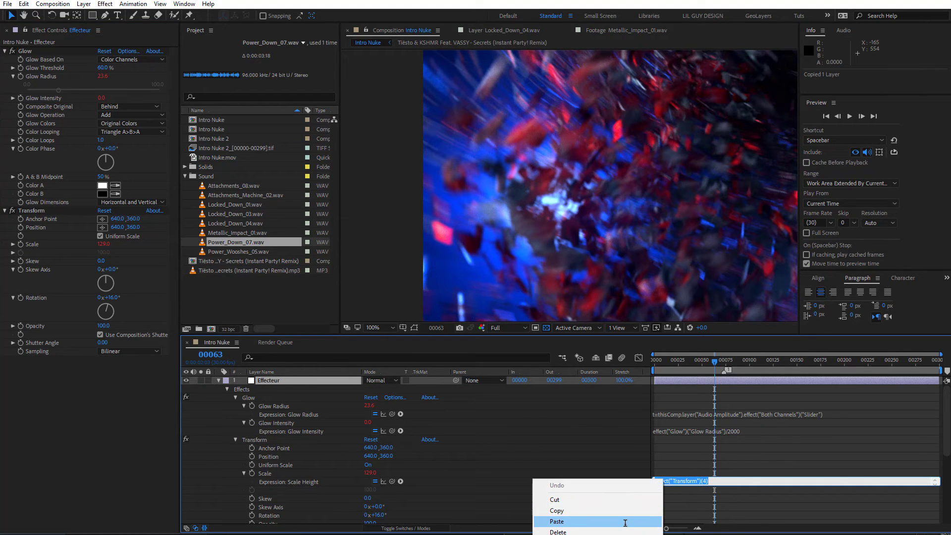
pyautogui.click(644, 518)
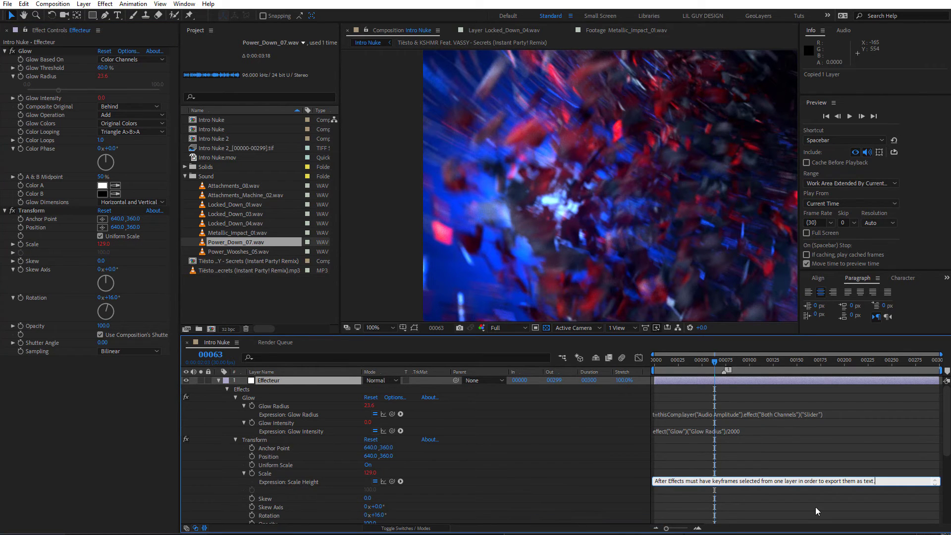
# - Copy the full Glow Radius expression text and replace the Transform effect's Scale expression with it
pyautogui.click(735, 413)
pyautogui.hotkey('ctrl', 'c')
pyautogui.rightClick(733, 413)
pyautogui.click(644, 442)
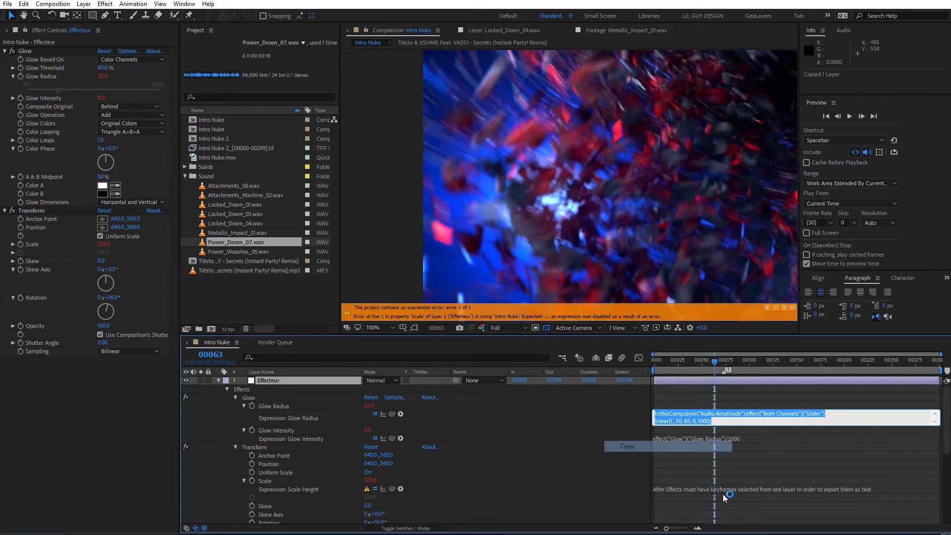
pyautogui.click(726, 489)
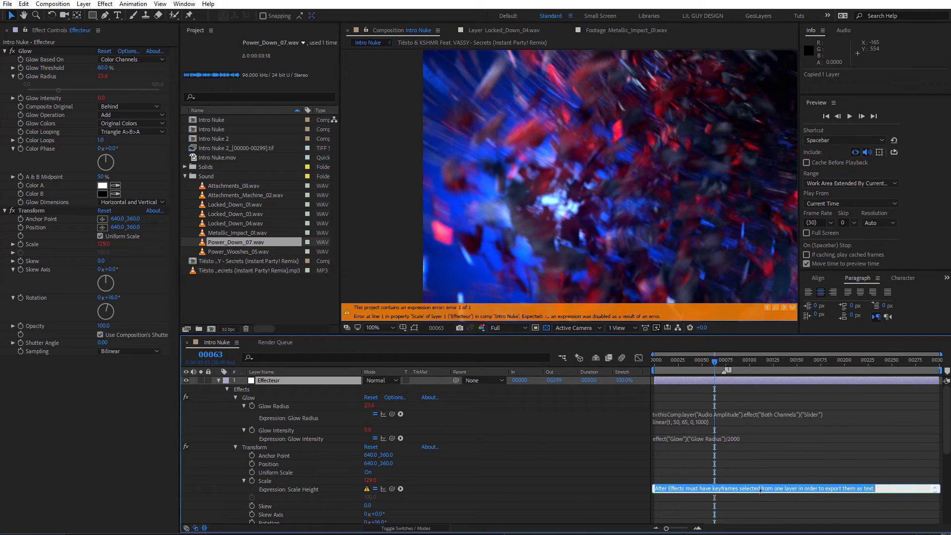
pyautogui.click(730, 489)
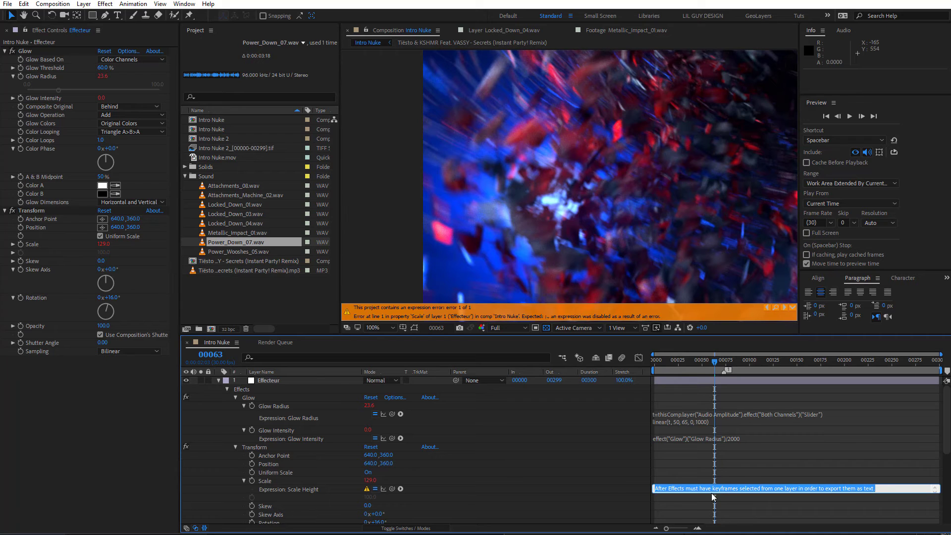
pyautogui.click(707, 515)
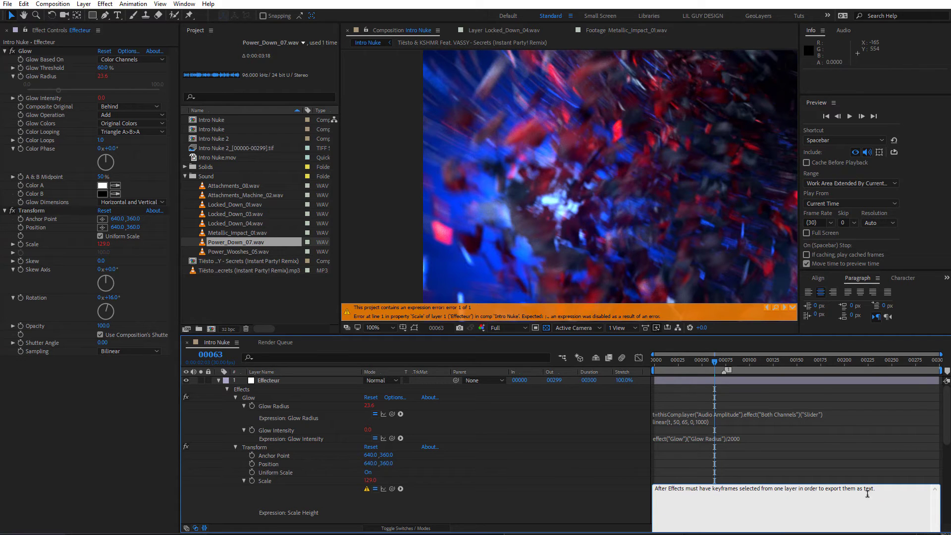
pyautogui.hotkey('ctrl', 'a')
pyautogui.hotkey('ctrl', 'v')
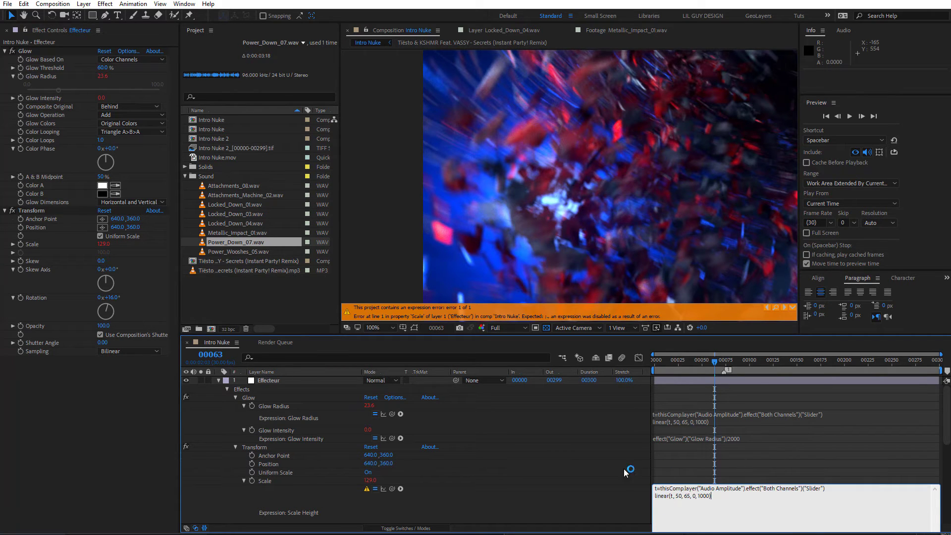
pyautogui.click(603, 494)
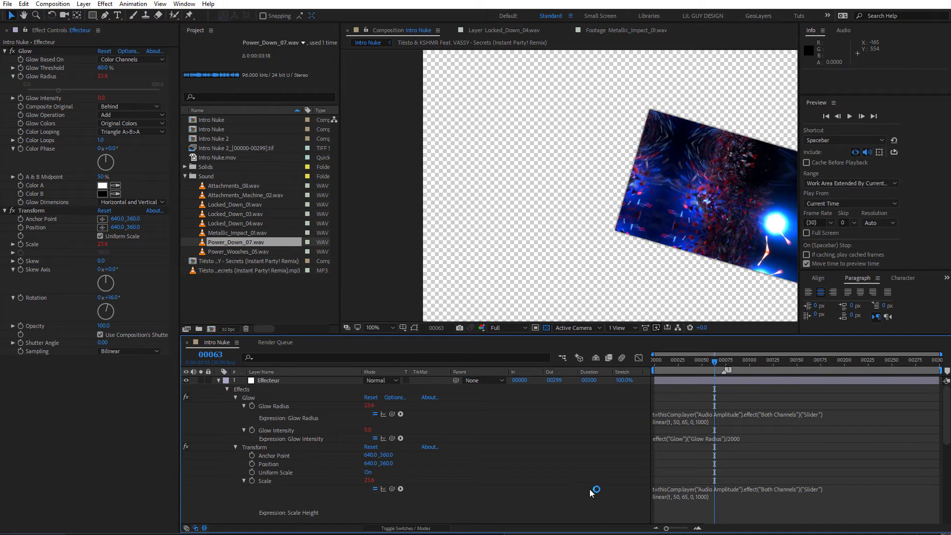
# - Change the second line of the Scale expression to linear(t, 50, 65, 100, 200)
pyautogui.click(703, 497)
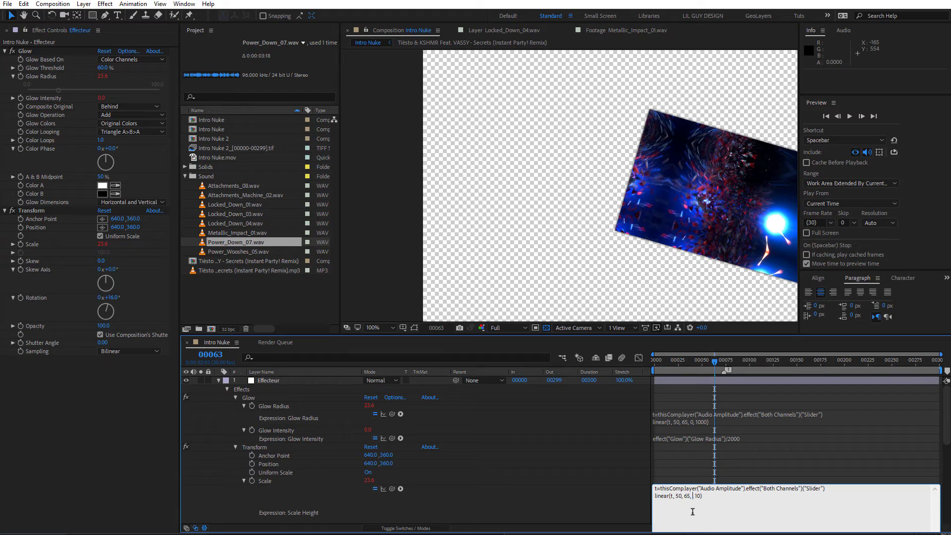
pyautogui.write('100, 10')
pyautogui.click(703, 510)
pyautogui.press('BackSpace')
pyautogui.write('200')
pyautogui.click(604, 500)
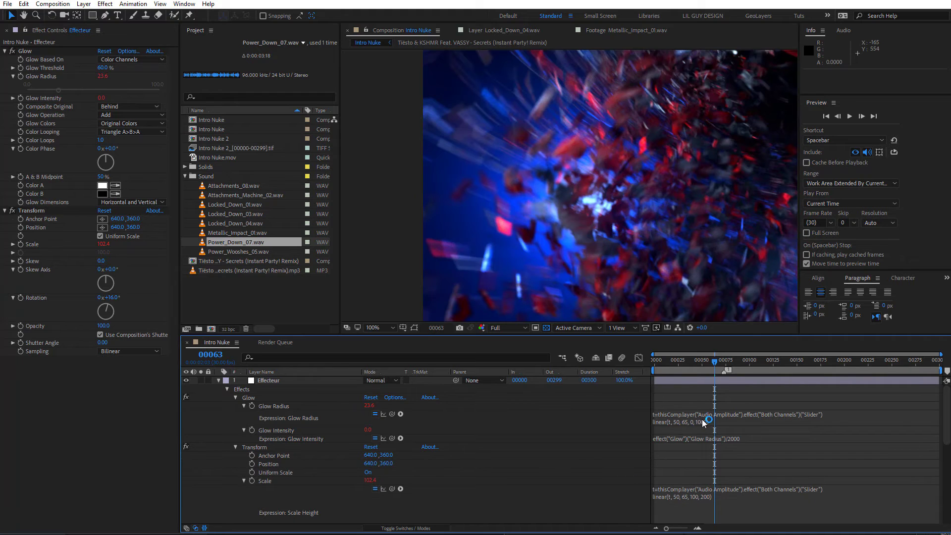
# - Preview the Intro Nuke composition from several frames between 31 and 87 to check the audio-driven glow and scale
pyautogui.click(686, 361)
pyautogui.press(',')
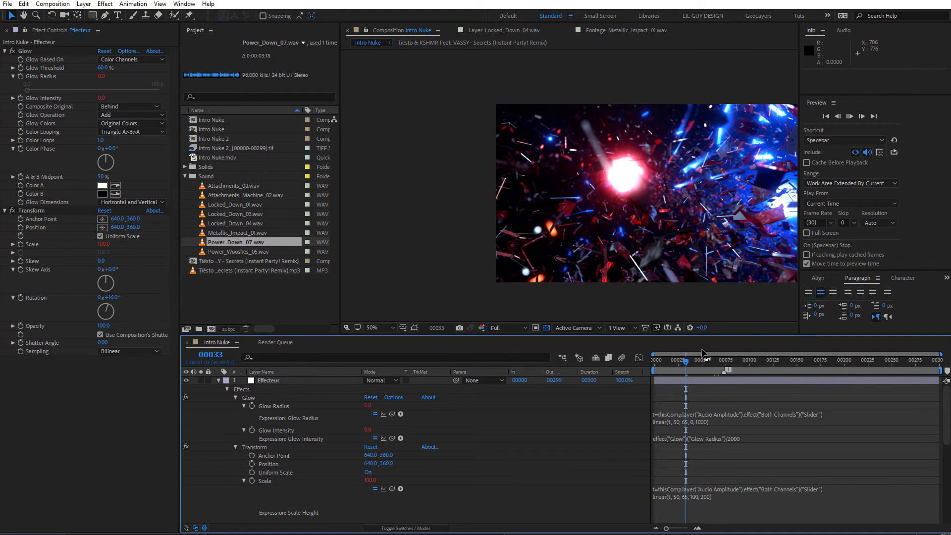
pyautogui.press('space')
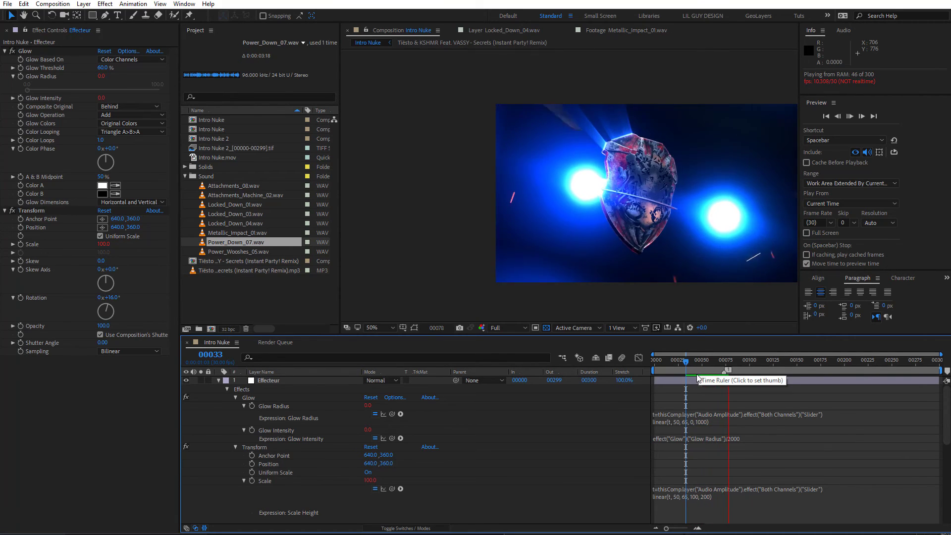
pyautogui.click(692, 364)
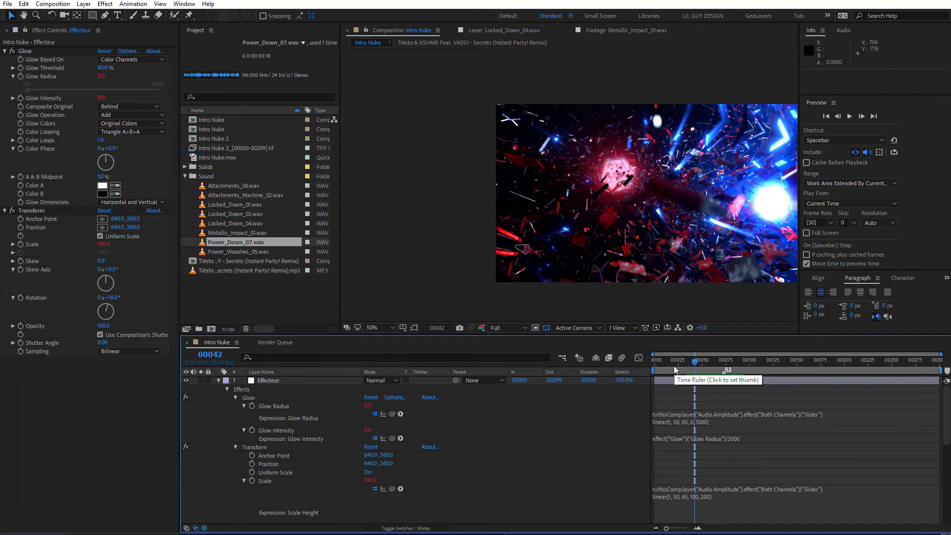
pyautogui.press('space')
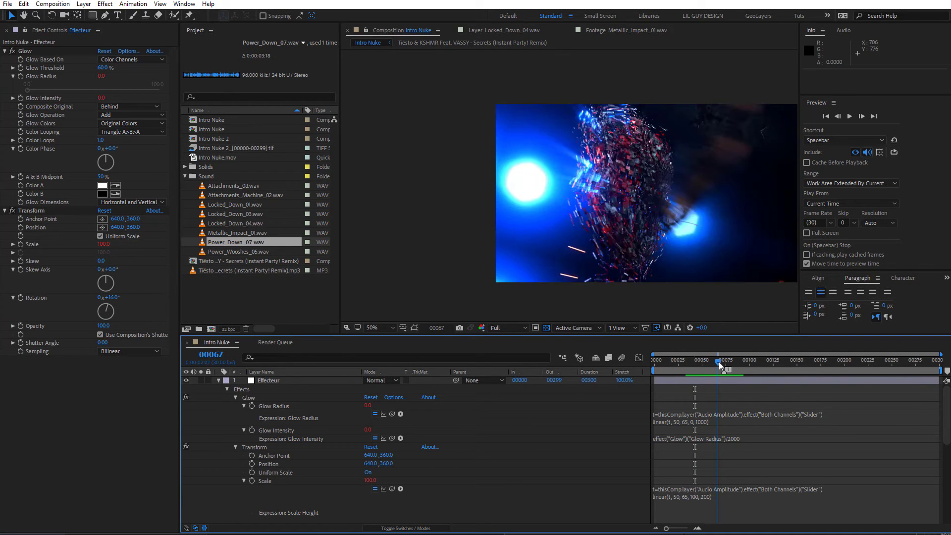
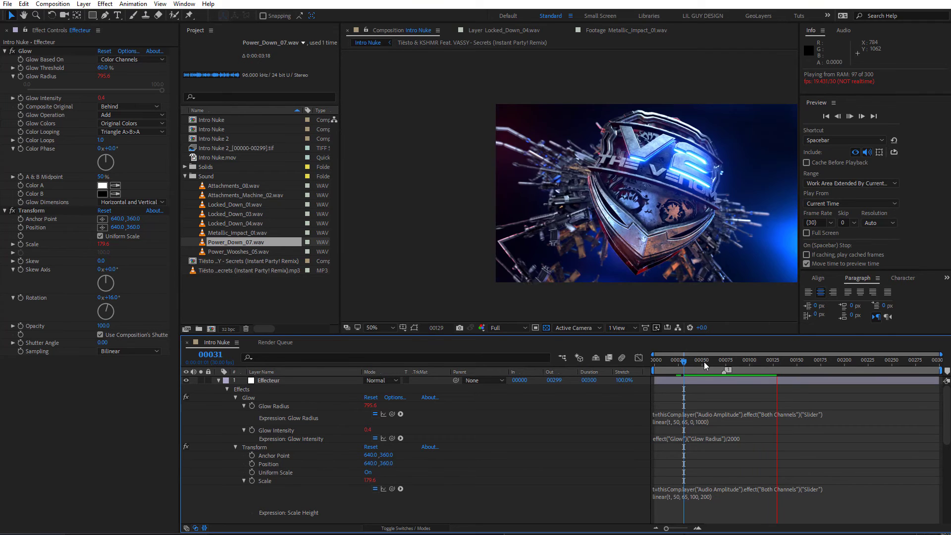
pyautogui.click(738, 363)
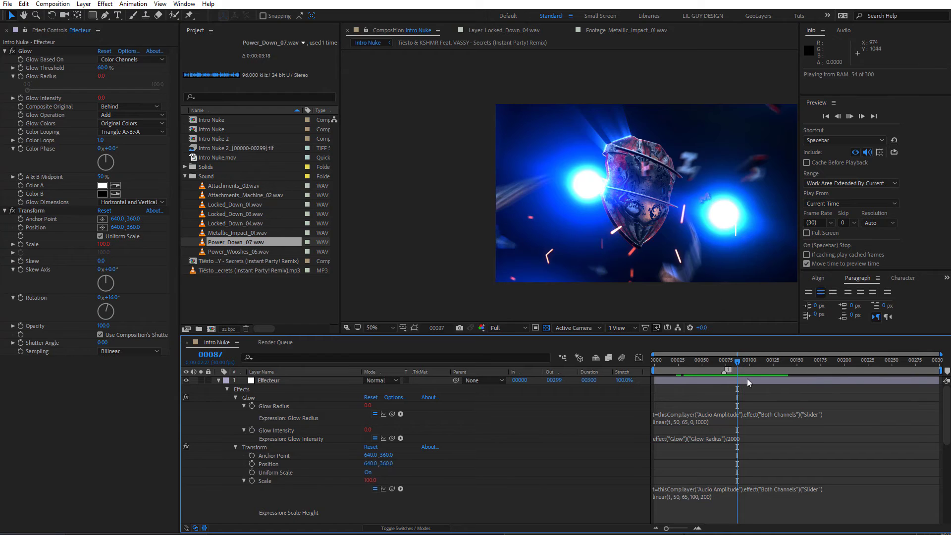
pyautogui.click(736, 364)
pyautogui.moveTo(660, 259); pyautogui.dragTo(591, 253)
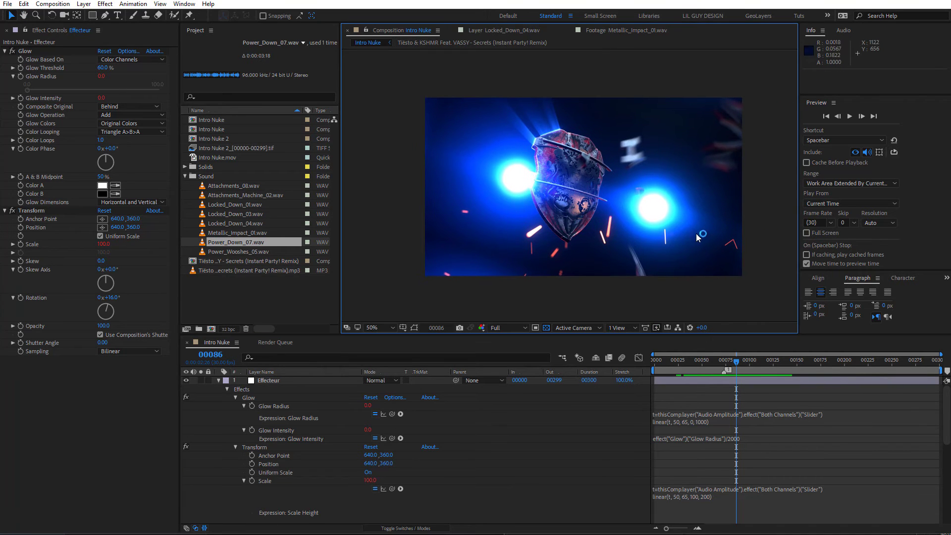
pyautogui.moveTo(731, 366); pyautogui.dragTo(720, 364)
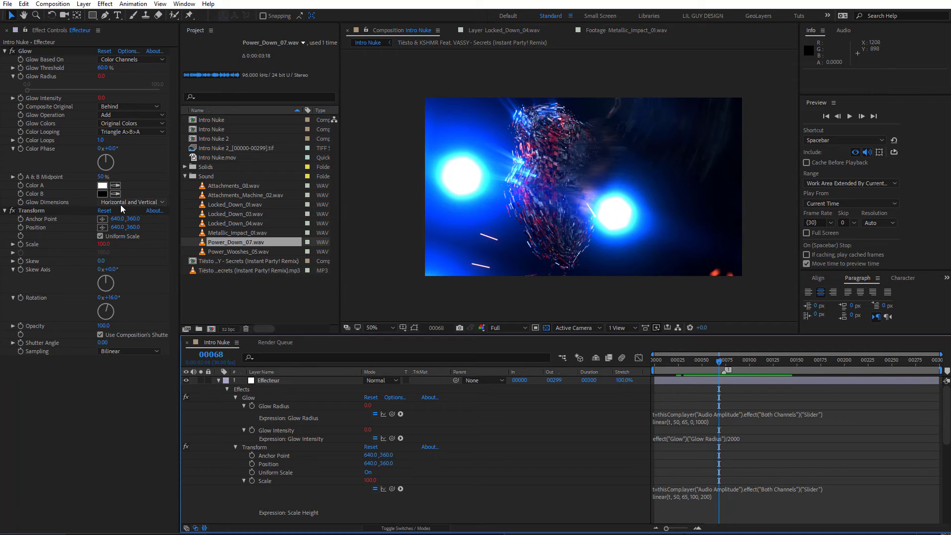
# - Cut the Transform effect from the Effecteur layer and rename the layer Glow
pyautogui.click(43, 212)
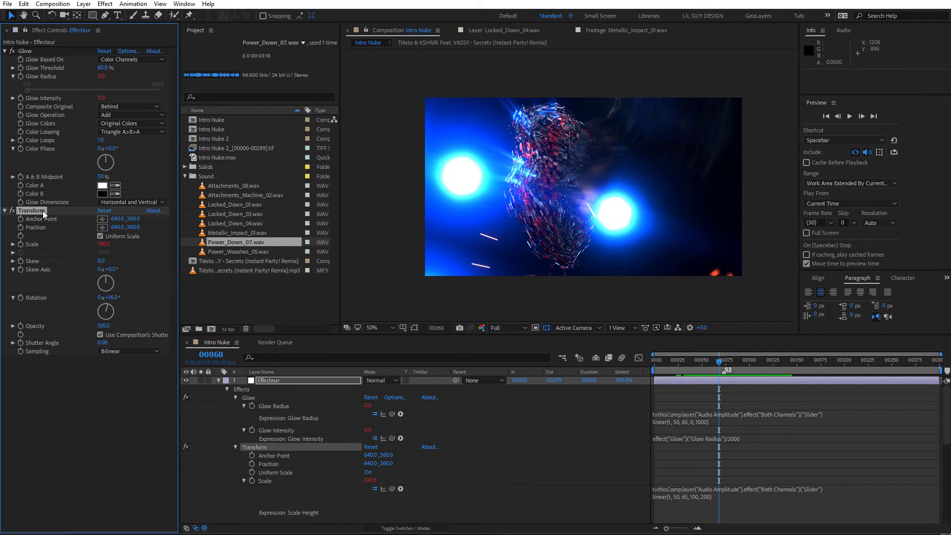
pyautogui.press('Delete')
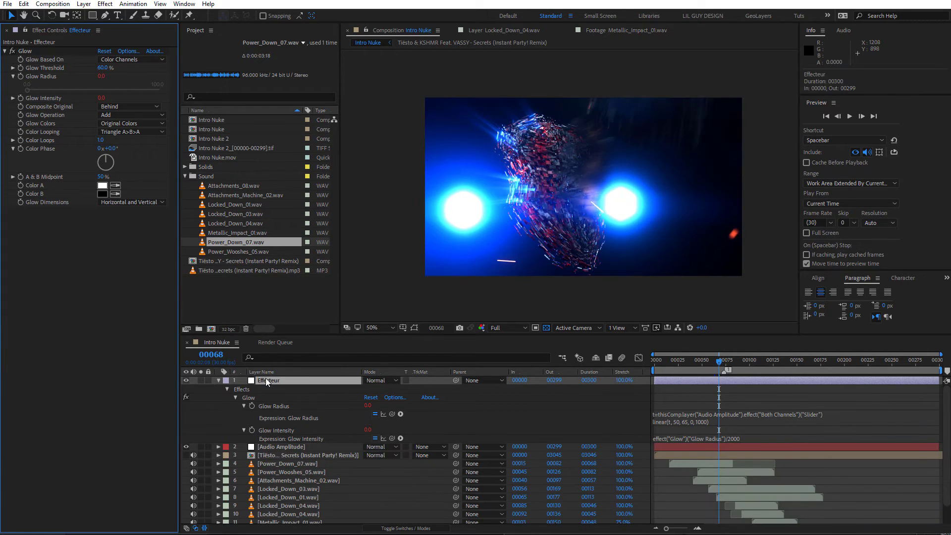
pyautogui.click(258, 381)
pyautogui.press('Return')
pyautogui.write('Glo')
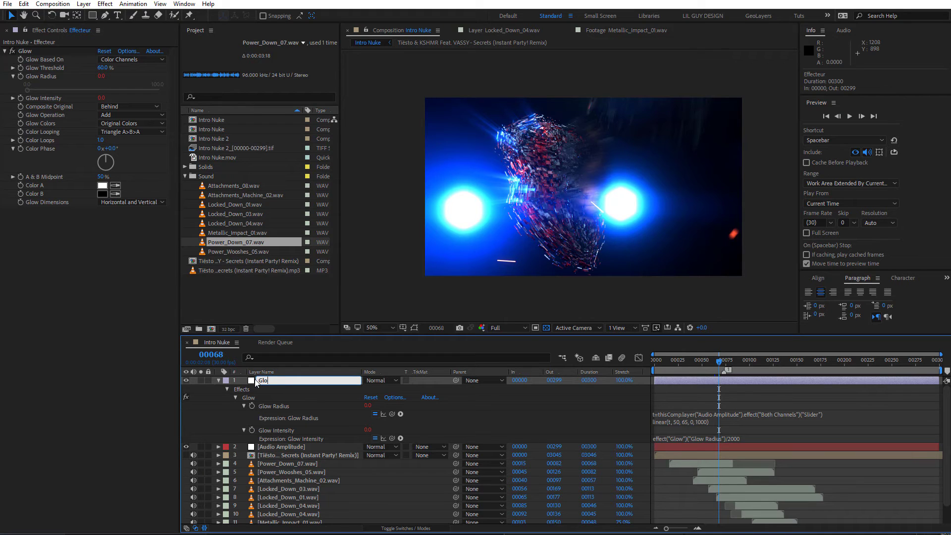
pyautogui.write('w')
pyautogui.press('Return')
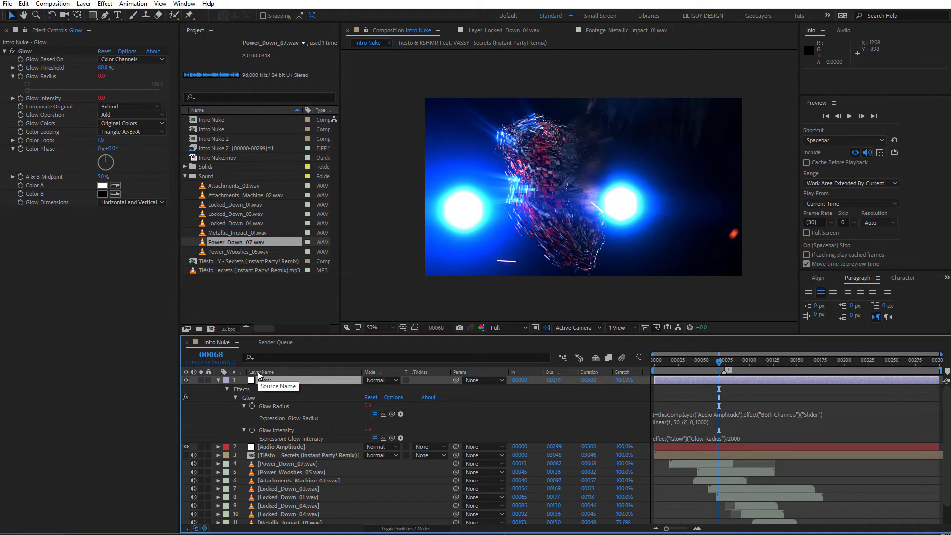
# - Add a new adjustment layer above Glow, name it Transform, and paste the cut Transform effect onto it
pyautogui.hotkey('ctrl', 'alt', 'y')
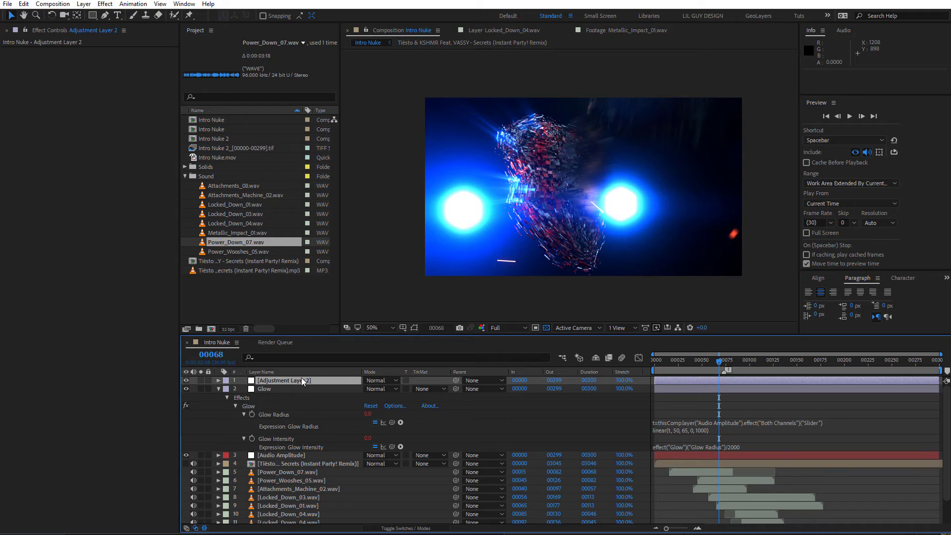
pyautogui.press('Return')
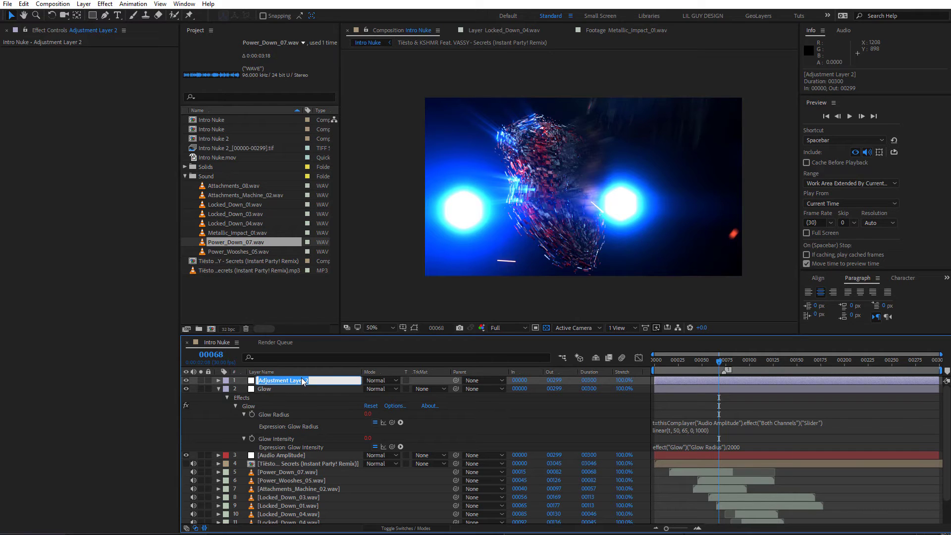
pyautogui.write('Transform')
pyautogui.press('Return')
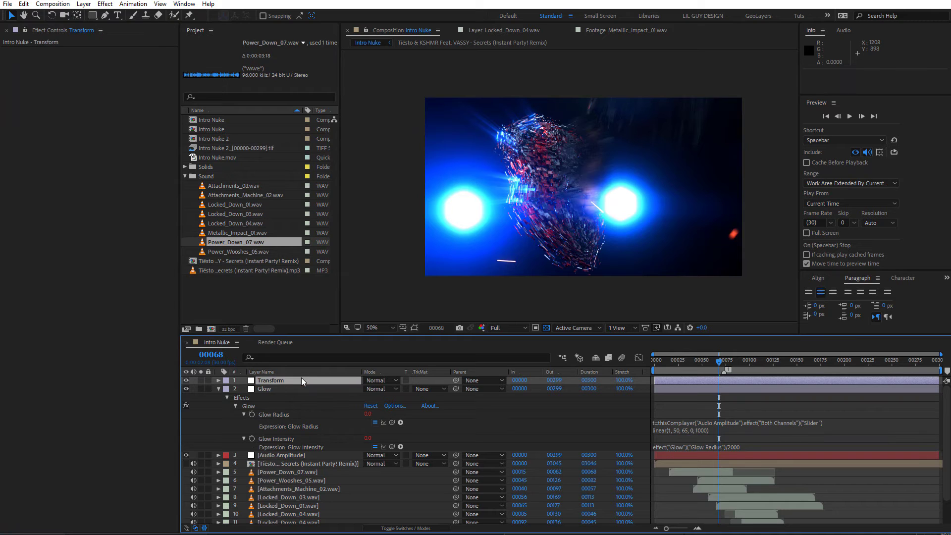
pyautogui.hotkey('ctrl', 'v')
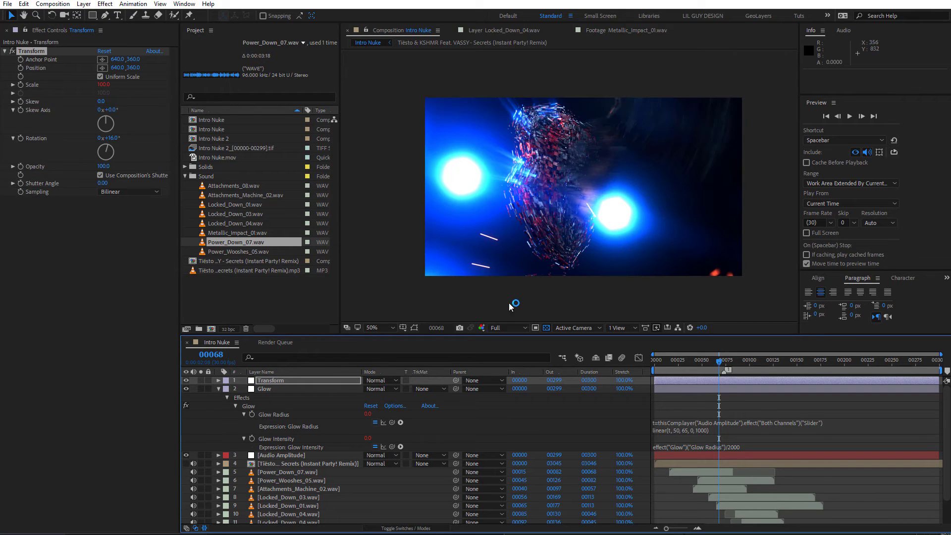
# - Set the blending mode of the Transform adjustment layer to Lighten
pyautogui.click(377, 381)
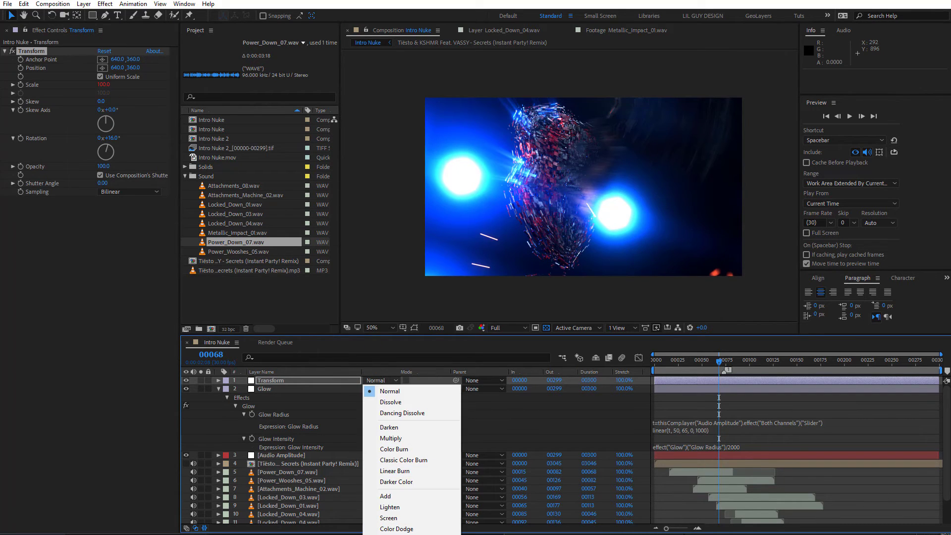
pyautogui.click(216, 341)
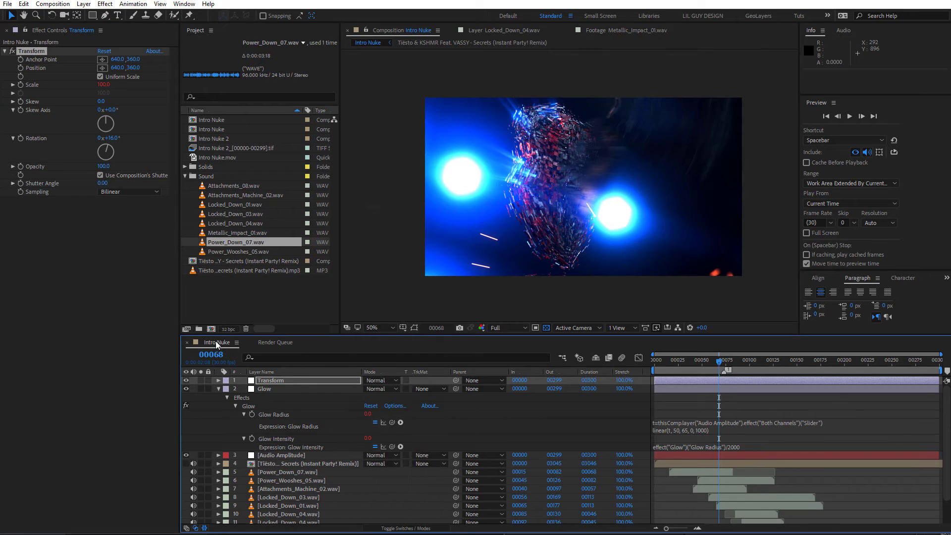
pyautogui.doubleClick(216, 342)
pyautogui.click(201, 67)
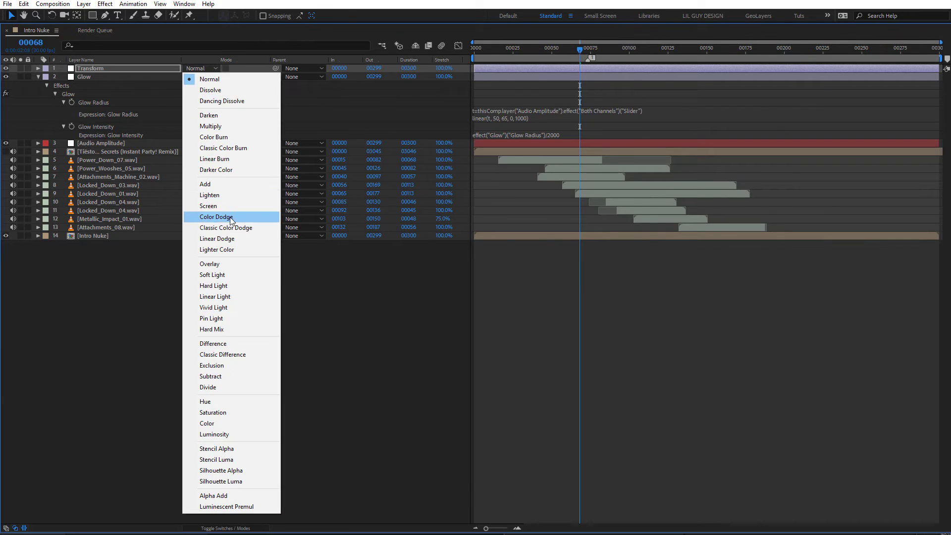
pyautogui.click(210, 195)
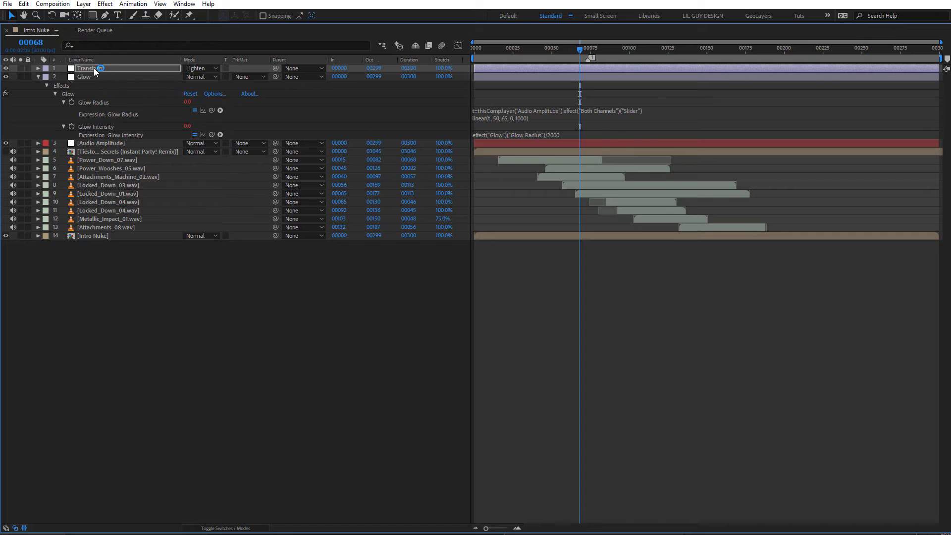
pyautogui.doubleClick(34, 28)
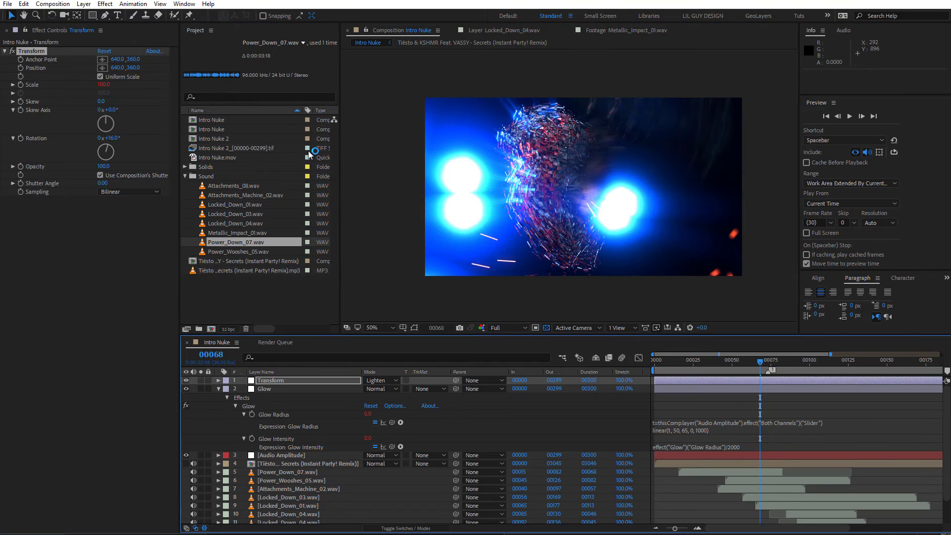
# - Compare the picture with the Transform layer hidden and shown, and preview the playback around frame 77
pyautogui.click(186, 381)
pyautogui.click(185, 381)
pyautogui.click(185, 381)
pyautogui.click(186, 381)
pyautogui.click(185, 381)
pyautogui.press('space')
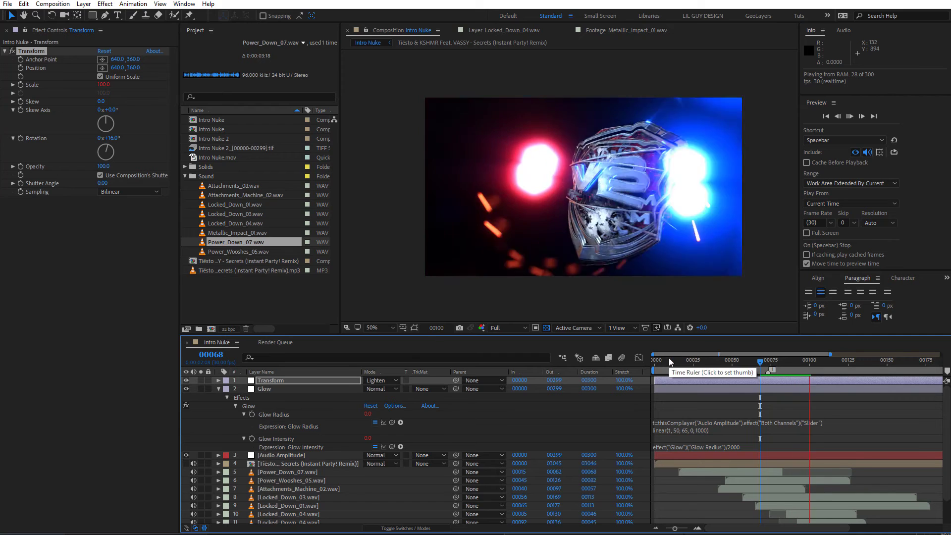
pyautogui.click(774, 361)
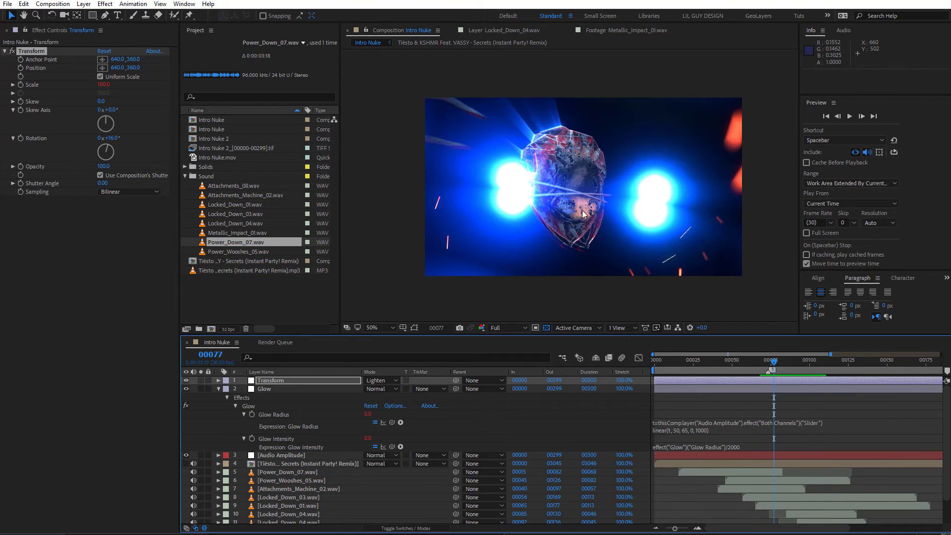
pyautogui.press('space')
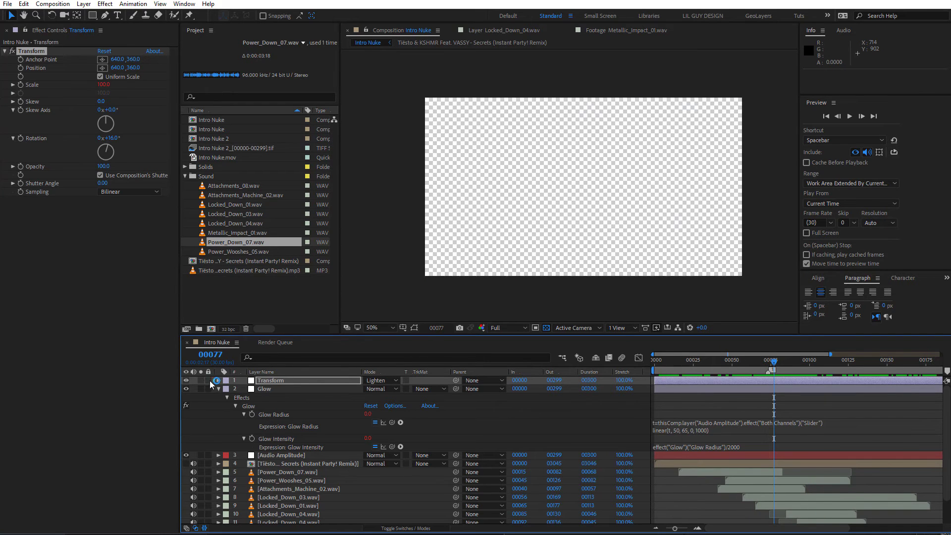
# - Reveal the modified properties of the Transform layer and copy the full expression text of its effect's Scale
pyautogui.click(770, 381)
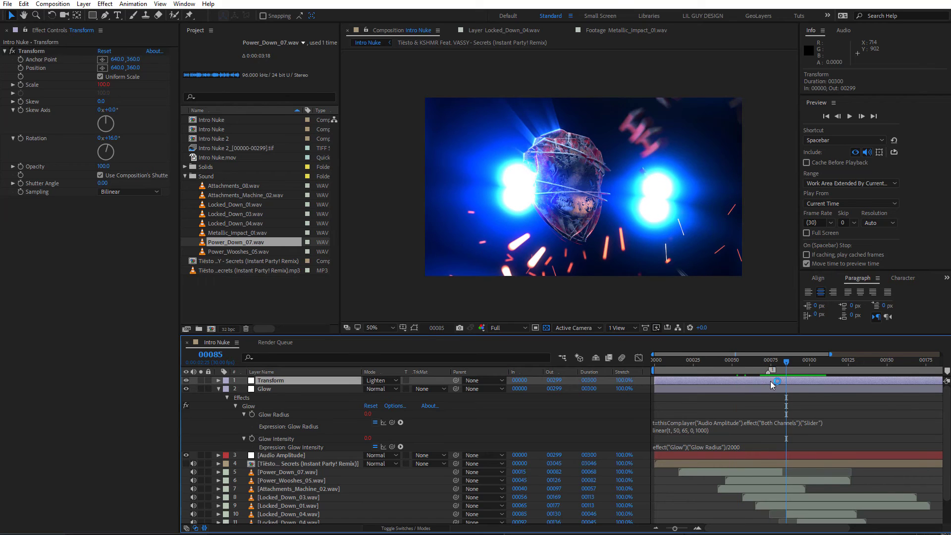
pyautogui.press('t')
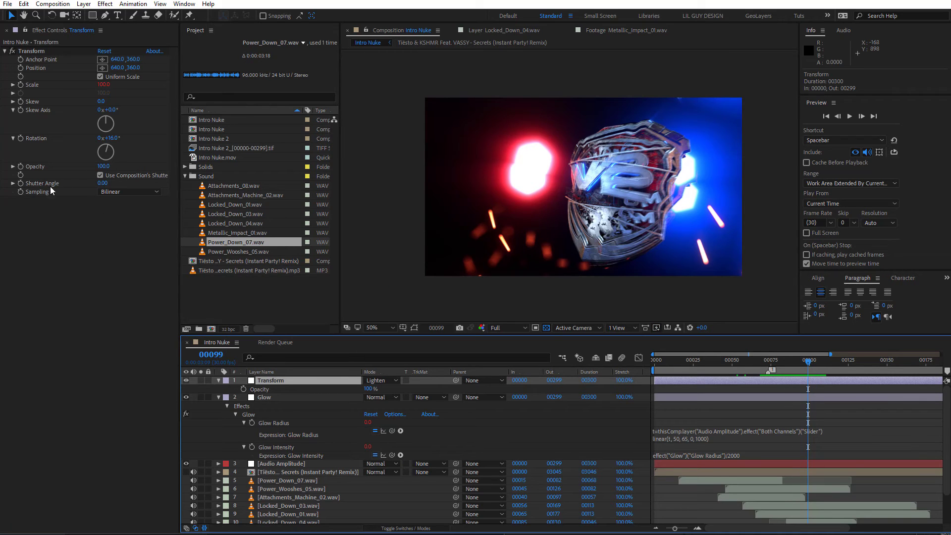
pyautogui.press('u')
pyautogui.press('u')
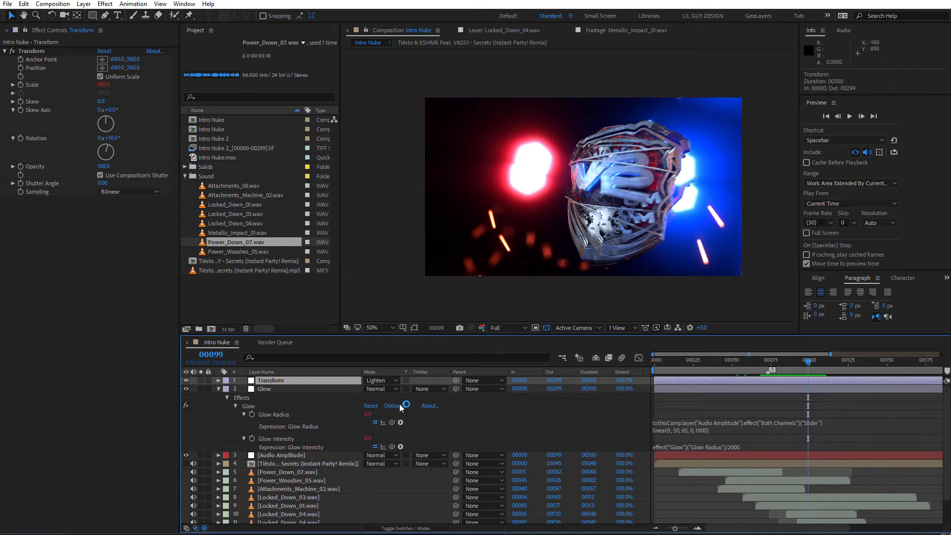
pyautogui.click(691, 414)
pyautogui.hotkey('ctrl', 'c')
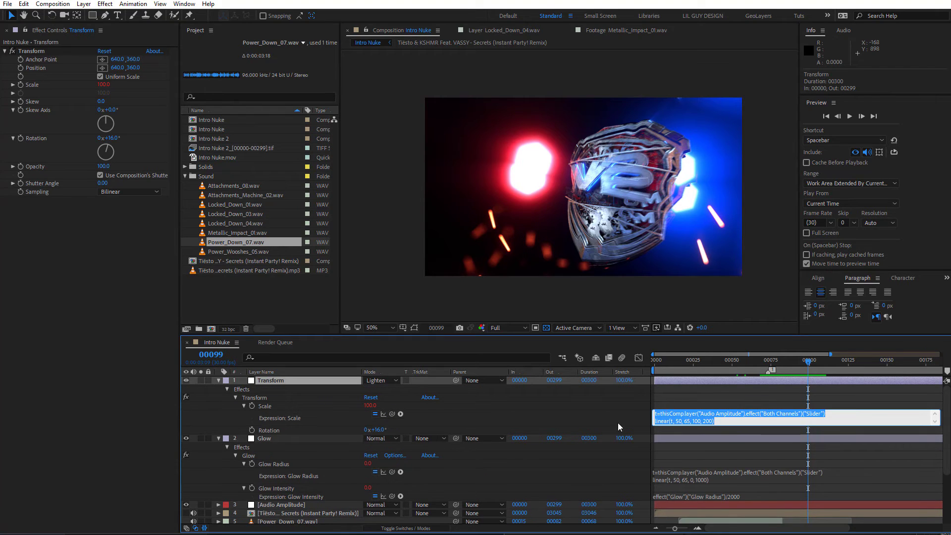
pyautogui.click(617, 423)
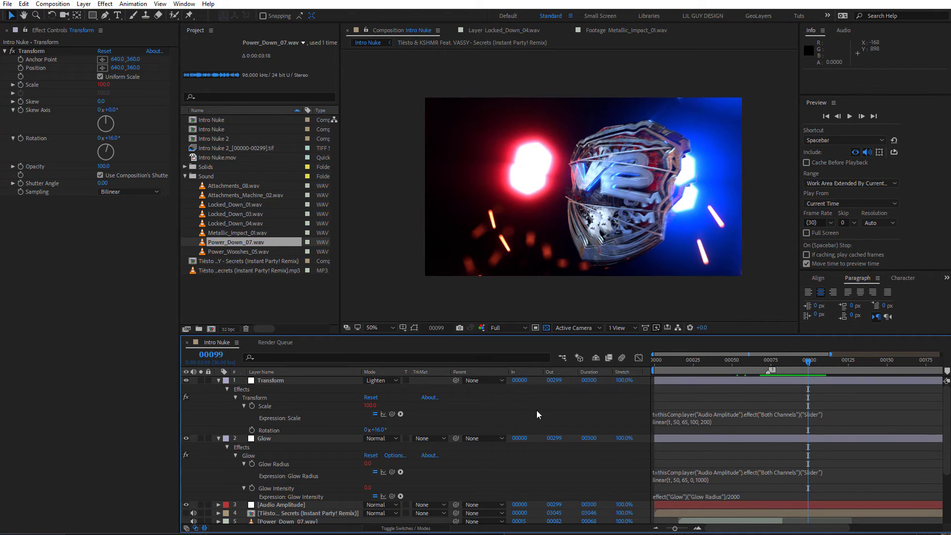
# - Enable an expression on the Transform effect's Opacity property and paste the copied Scale expression into it
pyautogui.keyDown('alt'); pyautogui.click(21, 167); pyautogui.keyUp('alt')
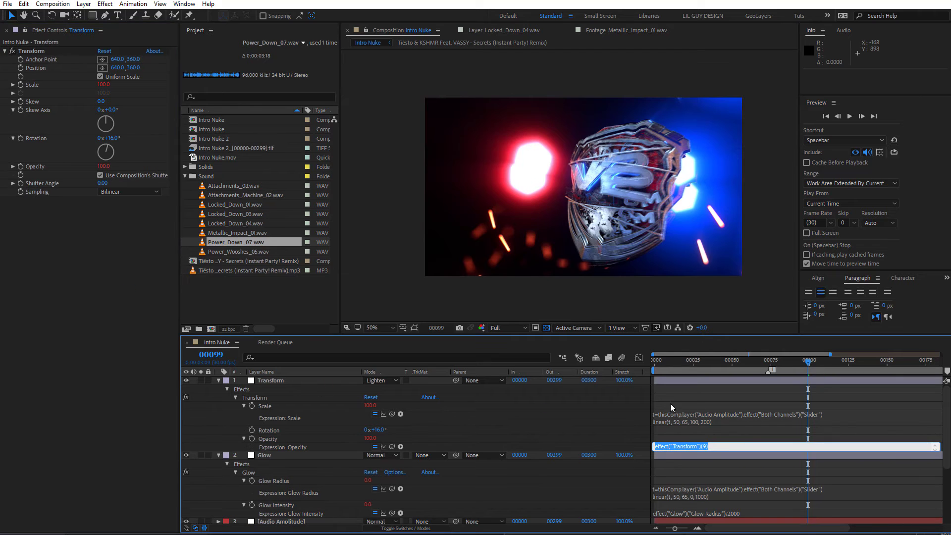
pyautogui.hotkey('ctrl', 'v')
pyautogui.click(619, 412)
pyautogui.click(800, 361)
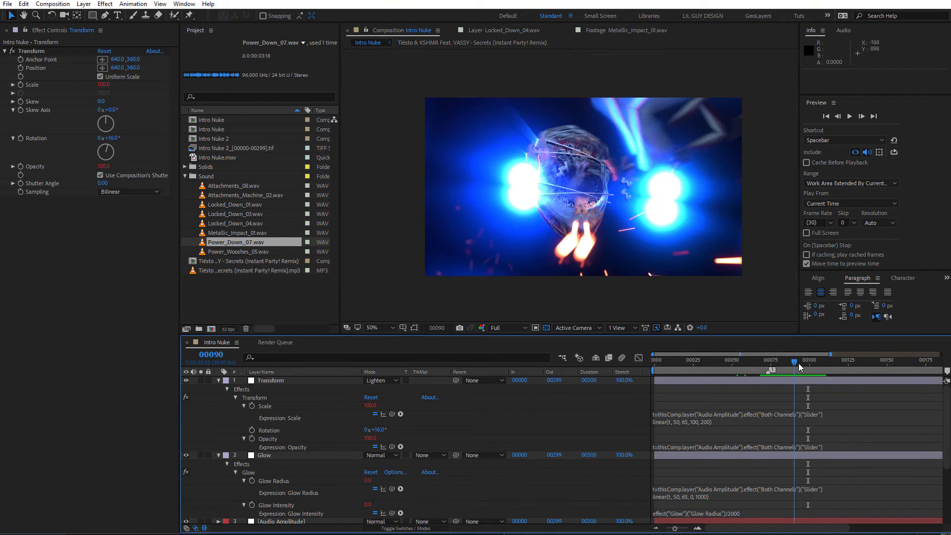
# - Change the second line of the Opacity expression to linear(t, 50, 65, 0, 100)
pyautogui.click(749, 449)
pyautogui.hotkey('ctrl', 'v')
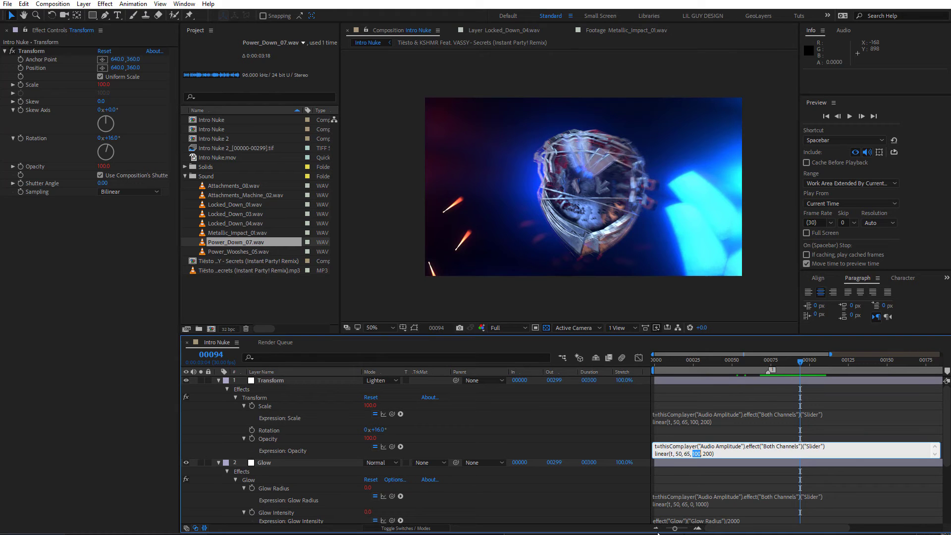
pyautogui.write('0')
pyautogui.press('Delete')
pyautogui.write('1')
pyautogui.press('KP_Enter')
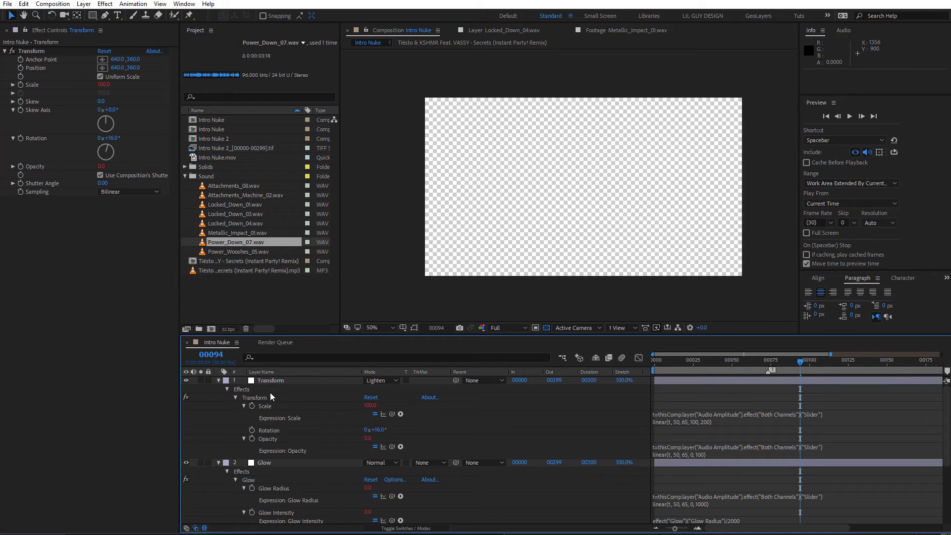
# - Collapse the expanded properties of all layers and check the picture between frames 59 and 97
pyautogui.moveTo(771, 360); pyautogui.dragTo(746, 359)
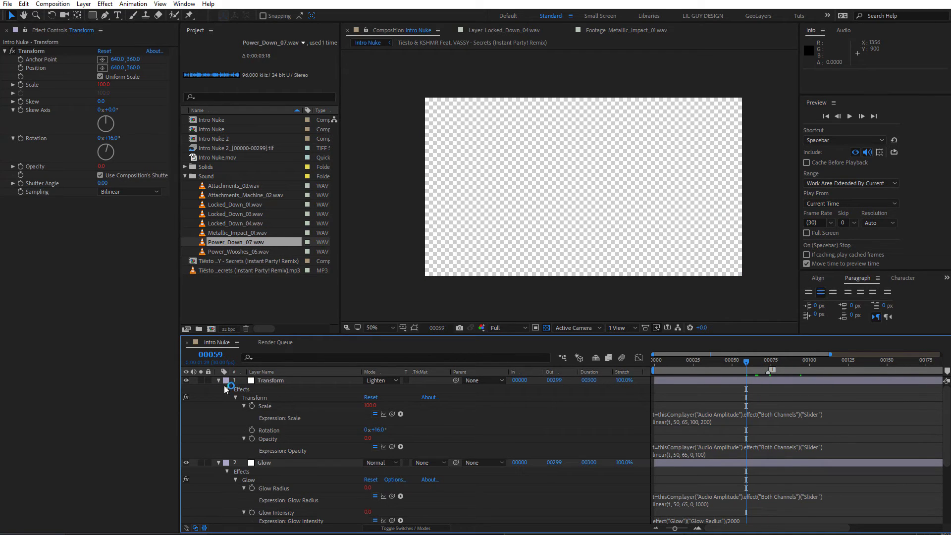
pyautogui.hotkey('ctrl', 'a')
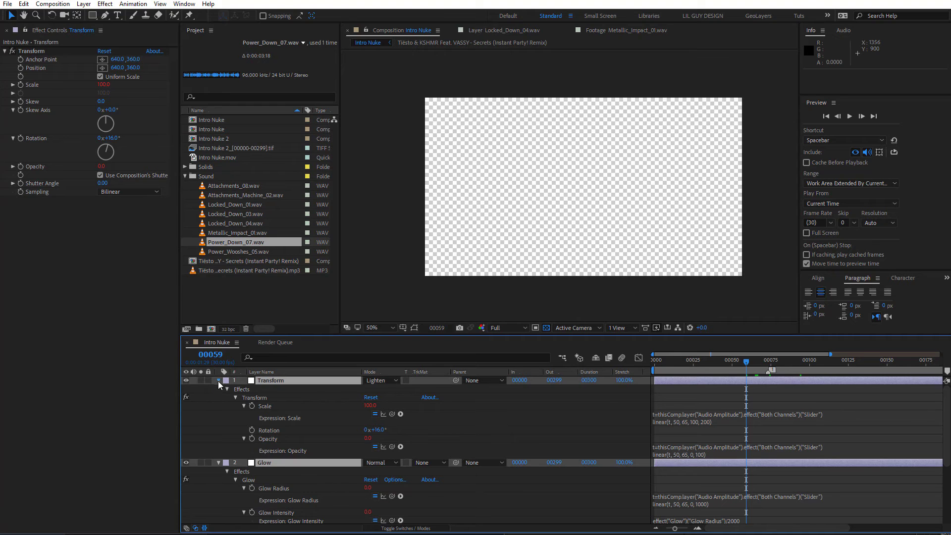
pyautogui.press('u')
pyautogui.press('F2')
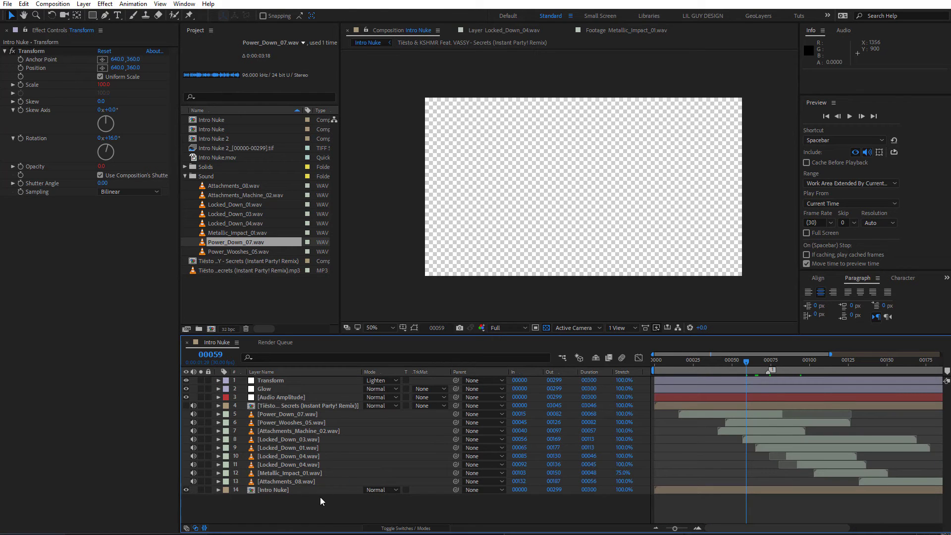
pyautogui.moveTo(712, 364); pyautogui.dragTo(805, 364)
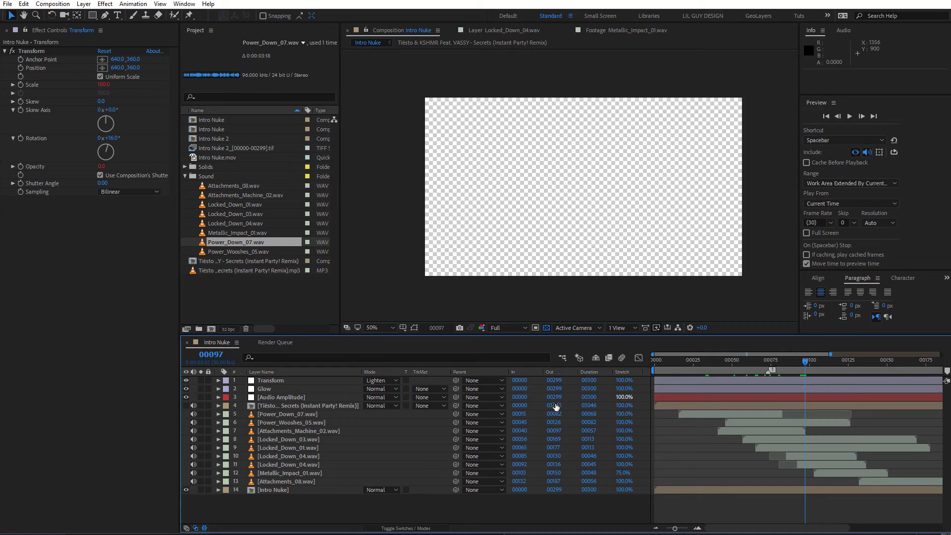
# - Duplicate the lowest Intro Nuke layer and place the copy directly below the Audio Amplitude layer
pyautogui.click(308, 490)
pyautogui.rightClick(307, 489)
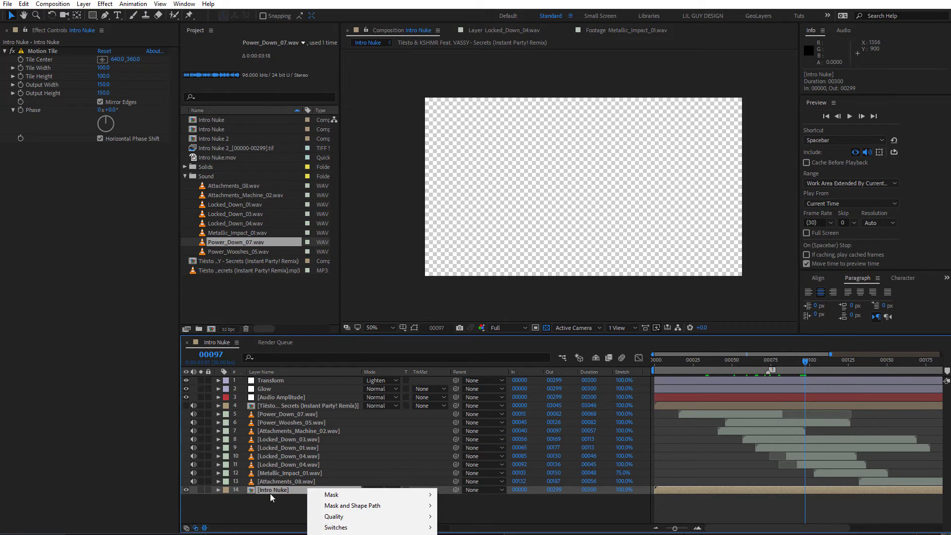
pyautogui.click(271, 489)
pyautogui.moveTo(774, 363); pyautogui.dragTo(824, 363)
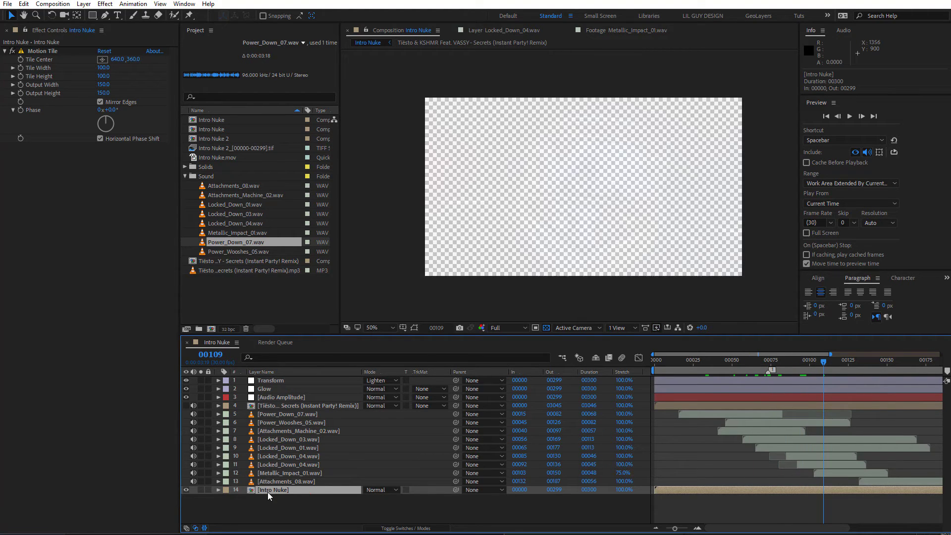
pyautogui.hotkey('ctrl', 'd')
pyautogui.moveTo(273, 490); pyautogui.dragTo(295, 402)
# - Move the Transform effect from the Transform adjustment layer onto the duplicated Intro Nuke layer and delete the adjustment layer
pyautogui.click(287, 380)
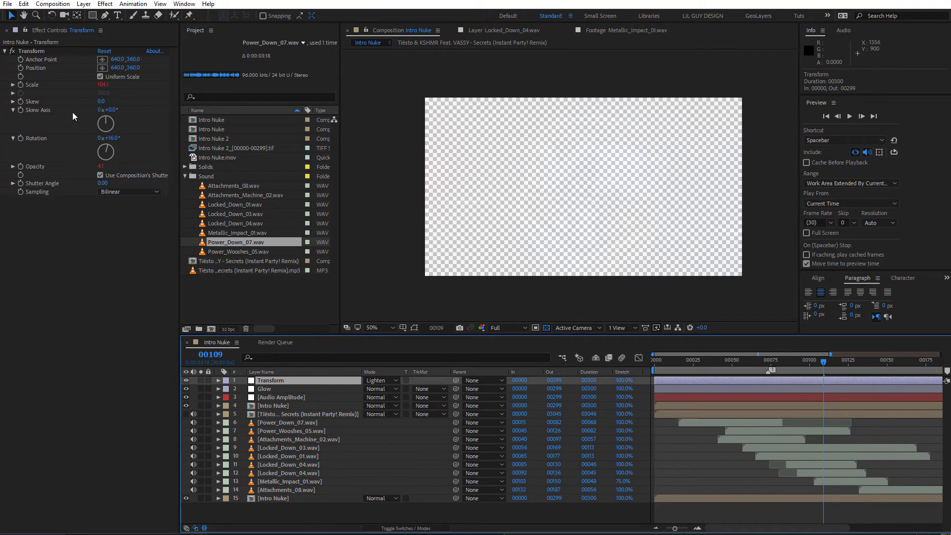
pyautogui.click(36, 51)
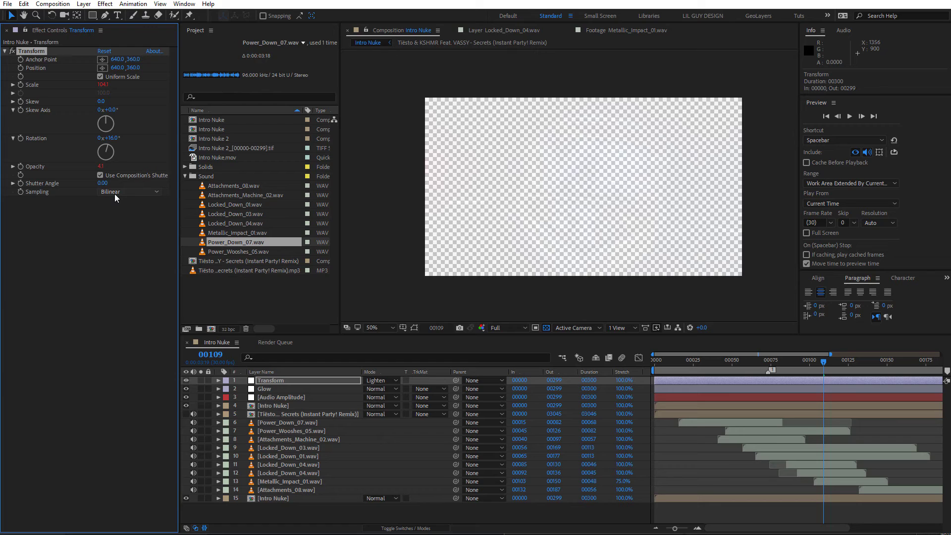
pyautogui.press('Delete')
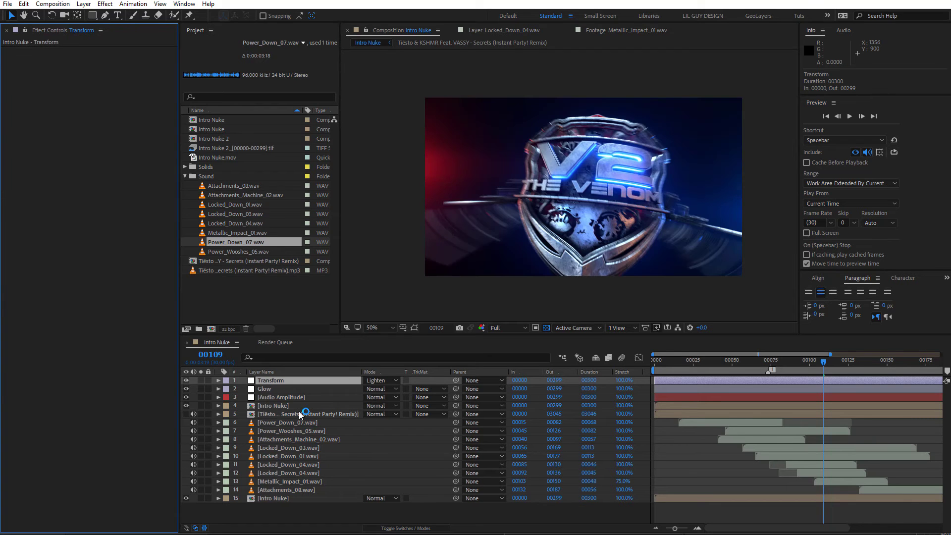
pyautogui.click(294, 406)
pyautogui.hotkey('ctrl', 'v')
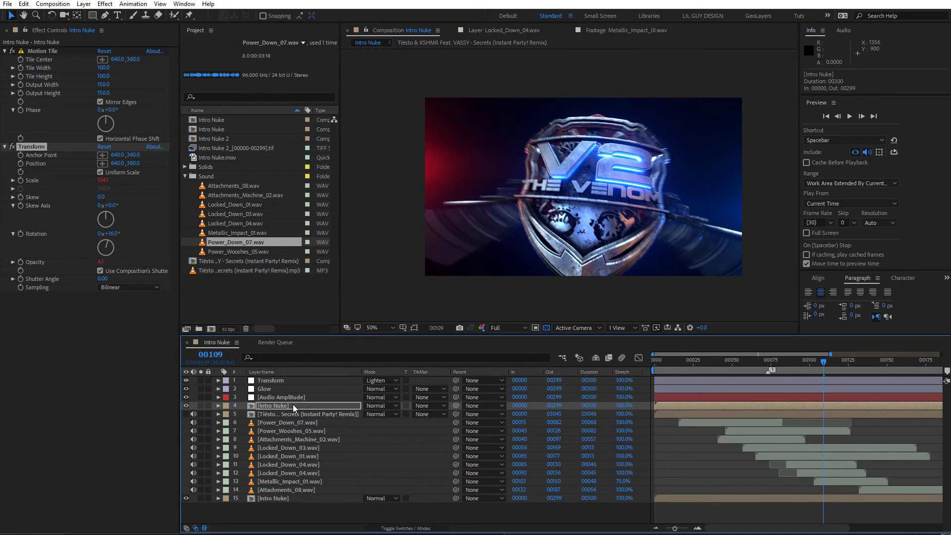
pyautogui.click(277, 381)
pyautogui.press('Delete')
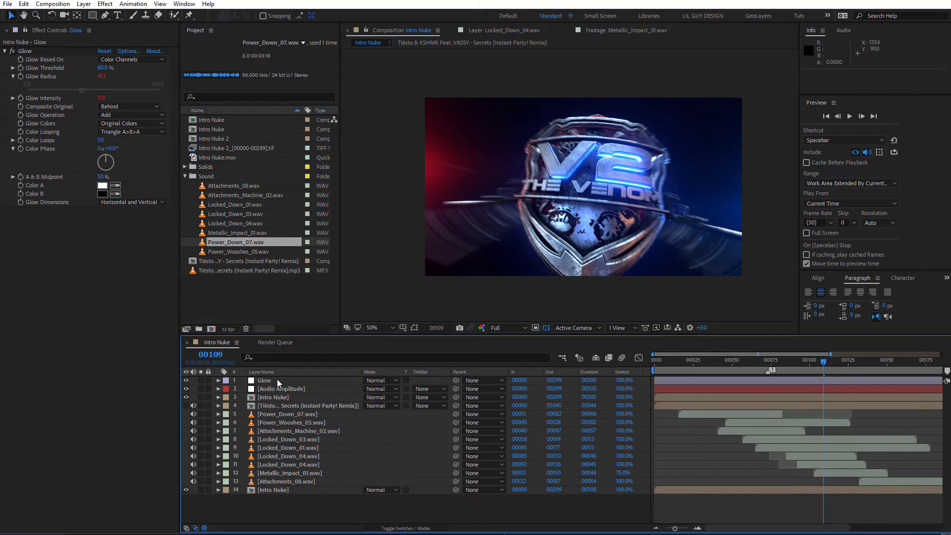
# - Set the duplicated Intro Nuke layer's blending mode to Lighten and rename the layer Transform
pyautogui.click(375, 405)
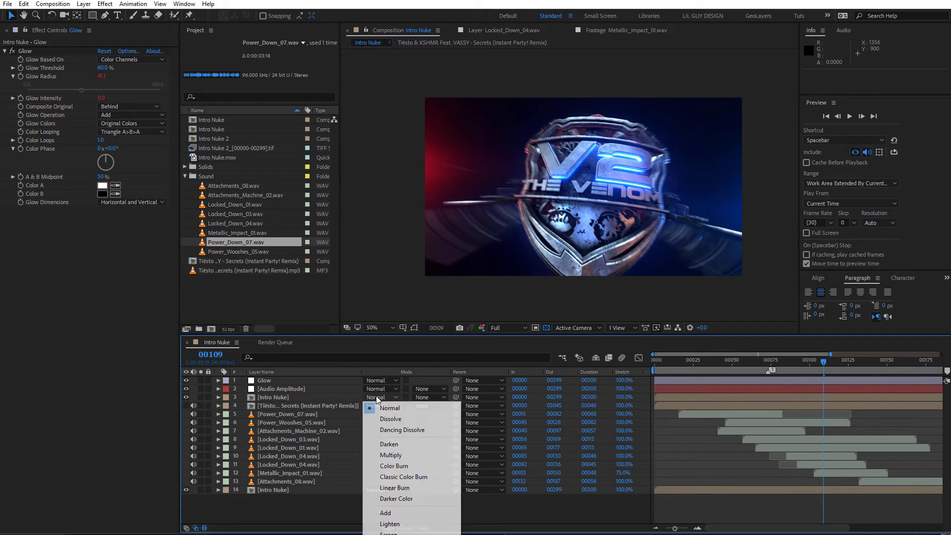
pyautogui.click(403, 526)
pyautogui.doubleClick(294, 395)
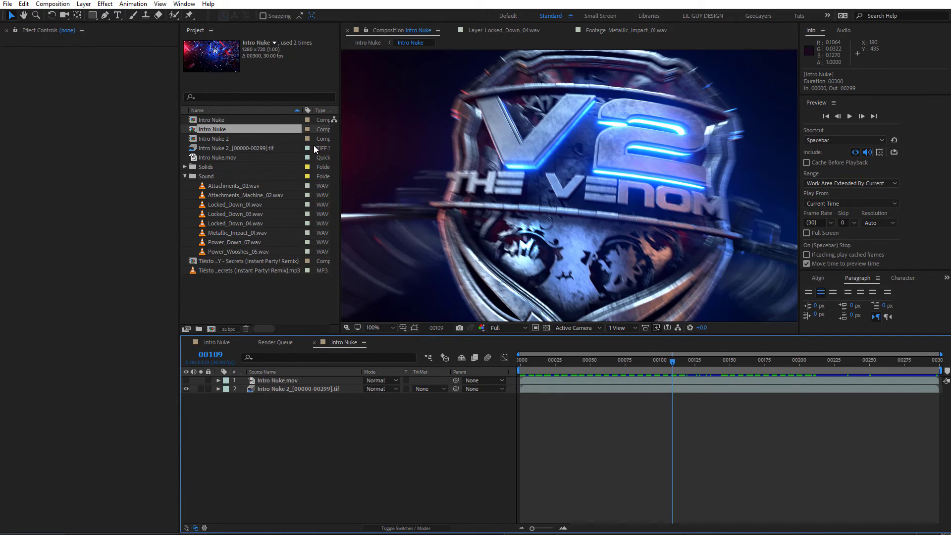
pyautogui.click(368, 43)
pyautogui.hotkey('shift', 'Escape')
pyautogui.click(368, 43)
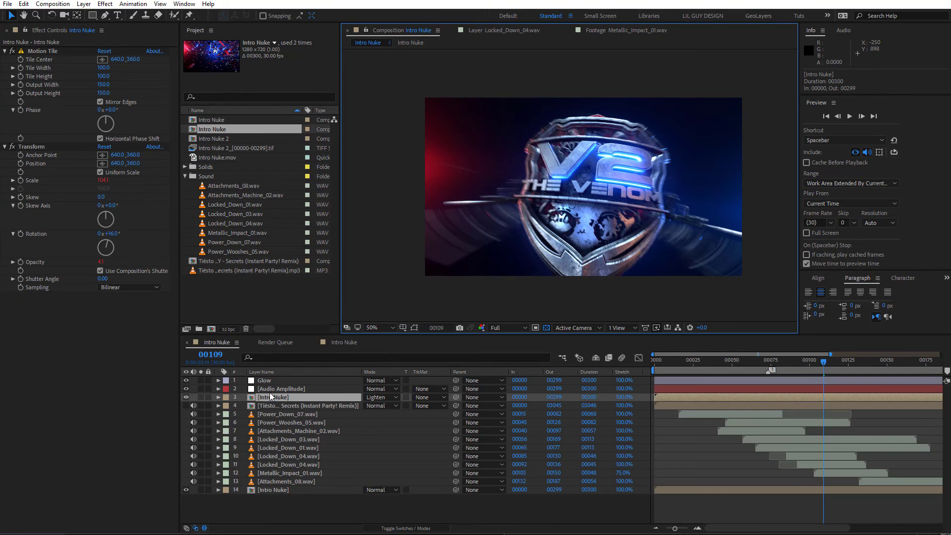
pyautogui.click(274, 399)
pyautogui.press('Return')
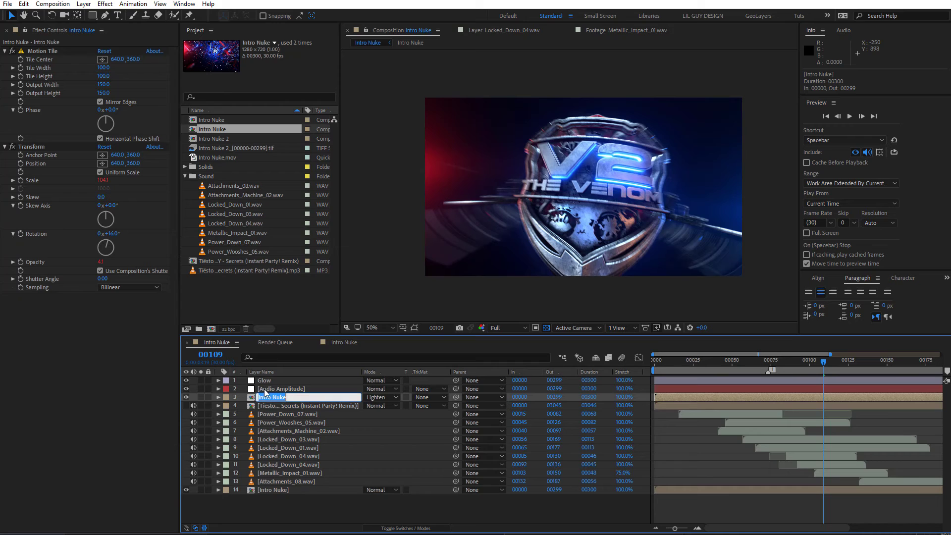
pyautogui.write('Transform')
pyautogui.press('Return')
# - Preview the playback from frame 35, hide the Glow layer and go to frame 58
pyautogui.click(710, 362)
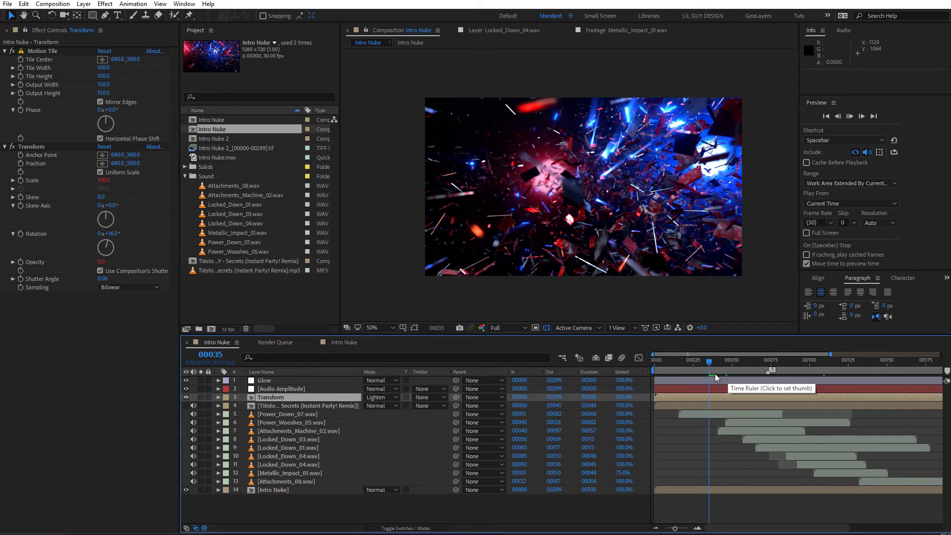
pyautogui.press('space')
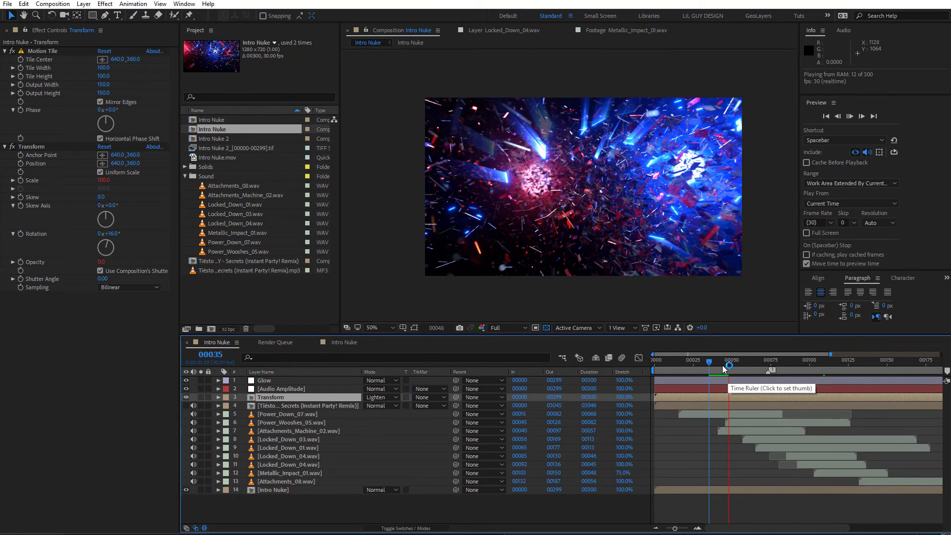
pyautogui.click(186, 379)
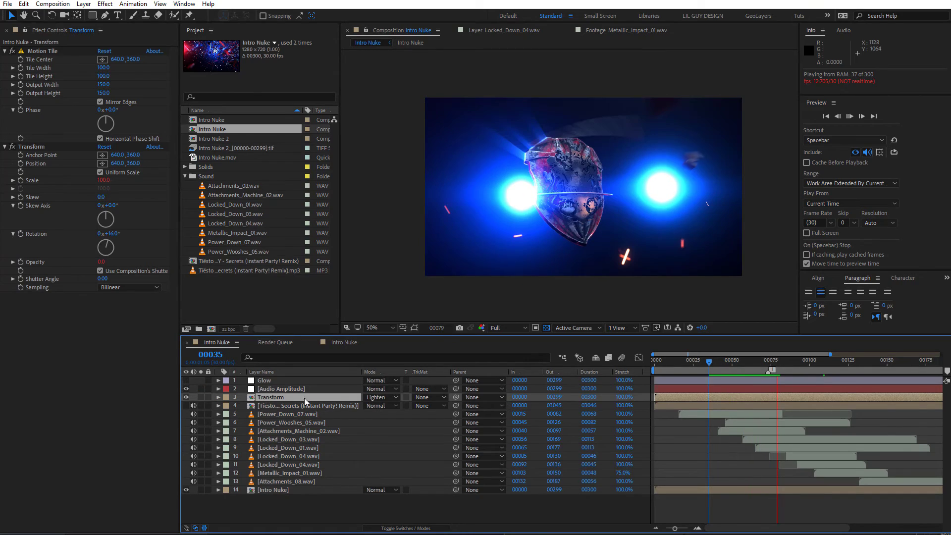
pyautogui.moveTo(726, 369)
pyautogui.mouseDown()
pyautogui.moveTo(753, 367)
pyautogui.moveTo(745, 369)
pyautogui.mouseUp()
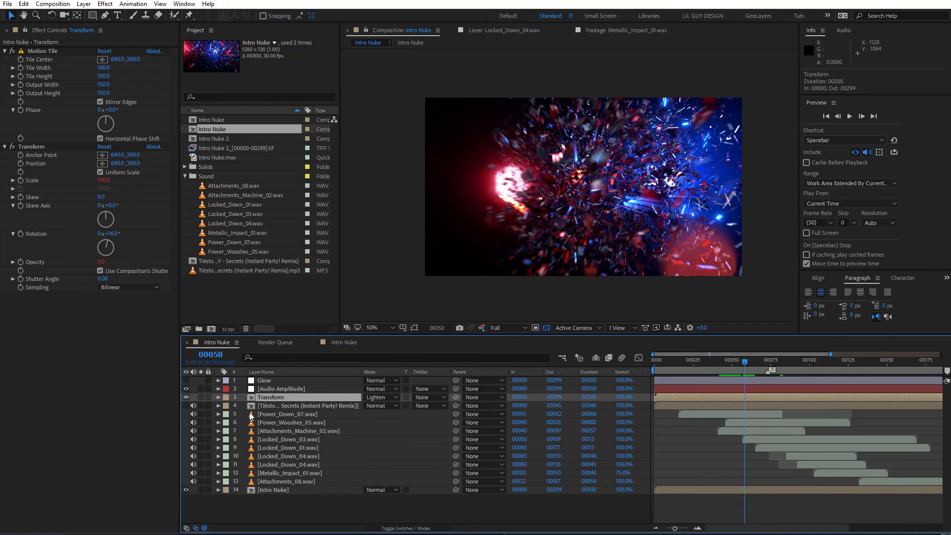
# - Reveal the Transform layer's modified properties and examine the effect's Opacity curve in the Graph Editor around frame 43
pyautogui.press('t')
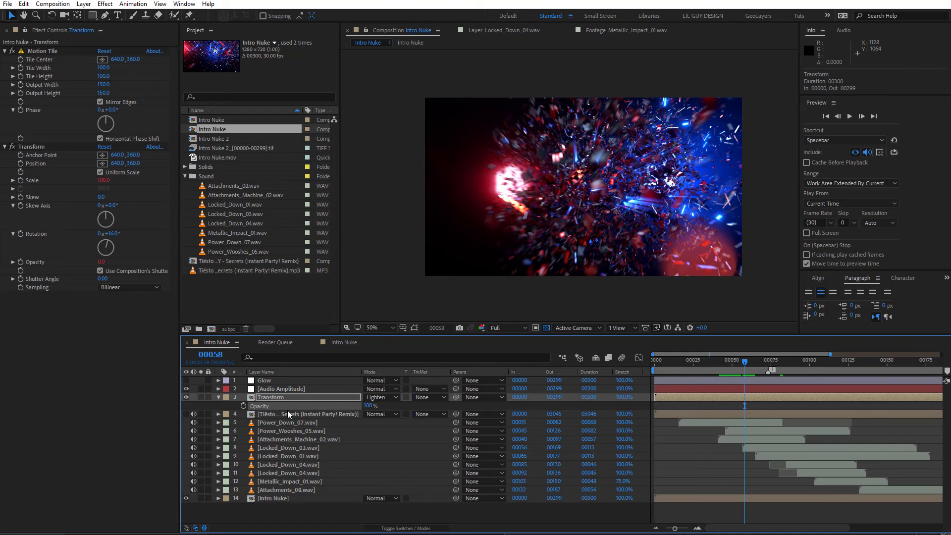
pyautogui.press('u')
pyautogui.press('u')
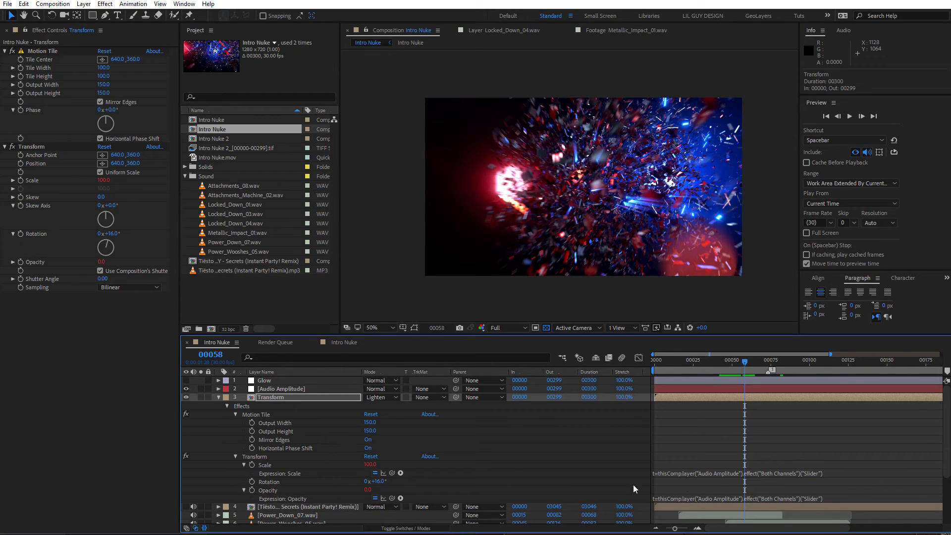
pyautogui.click(383, 497)
pyautogui.click(638, 358)
pyautogui.click(728, 363)
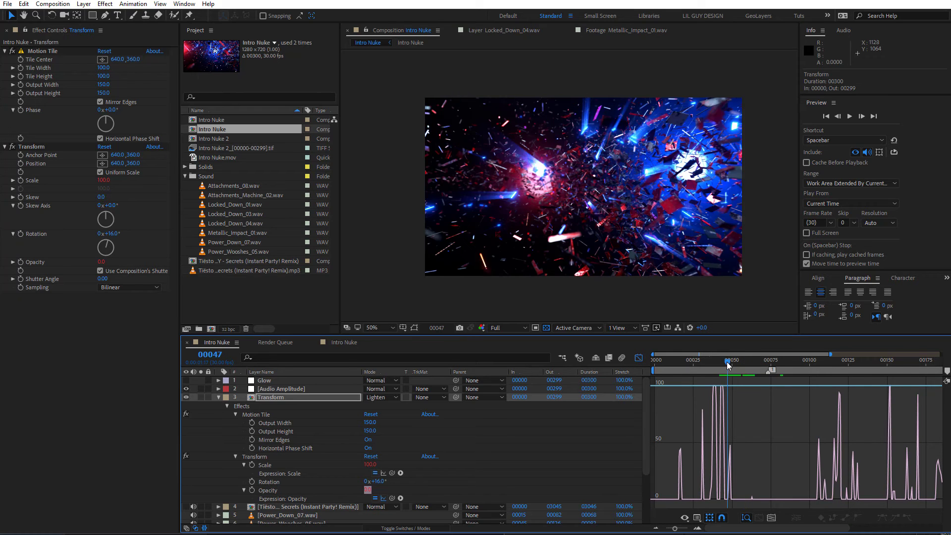
pyautogui.moveTo(728, 366); pyautogui.dragTo(722, 369)
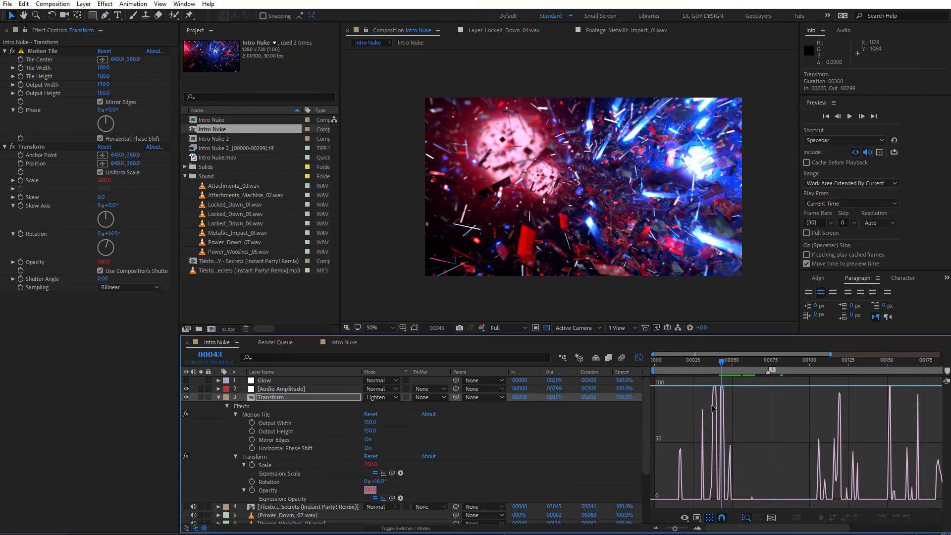
# - Solo the Transform layer and compare its picture at frame 39 with the Transform effect off and on
pyautogui.click(201, 398)
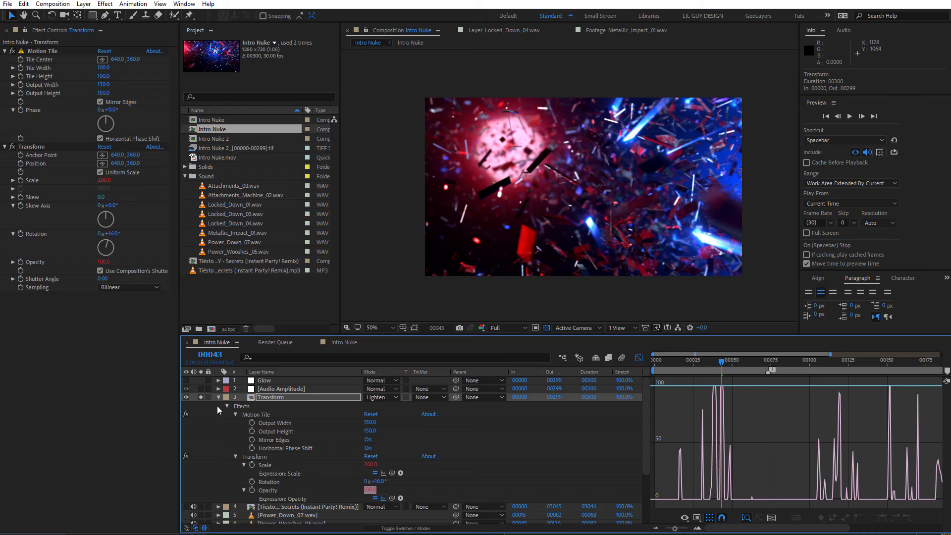
pyautogui.moveTo(713, 369); pyautogui.dragTo(712, 371)
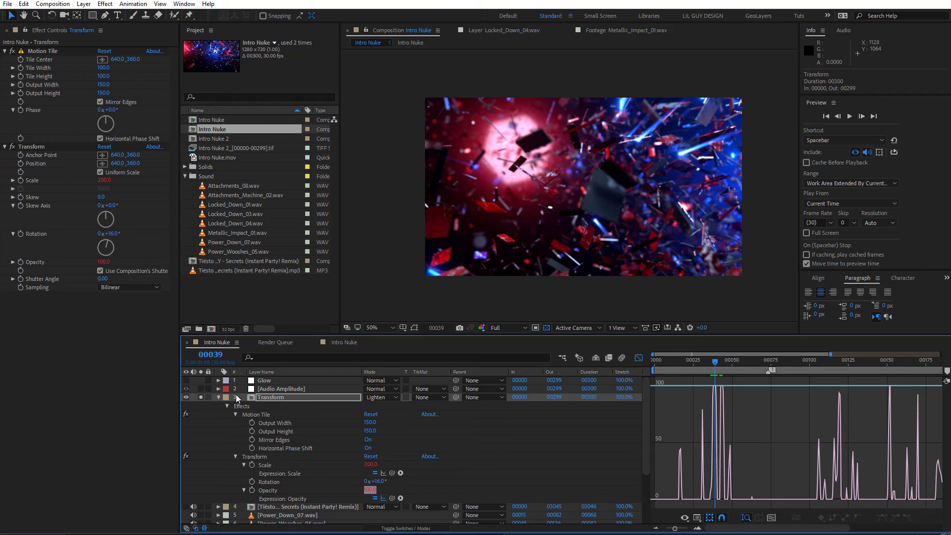
pyautogui.click(12, 146)
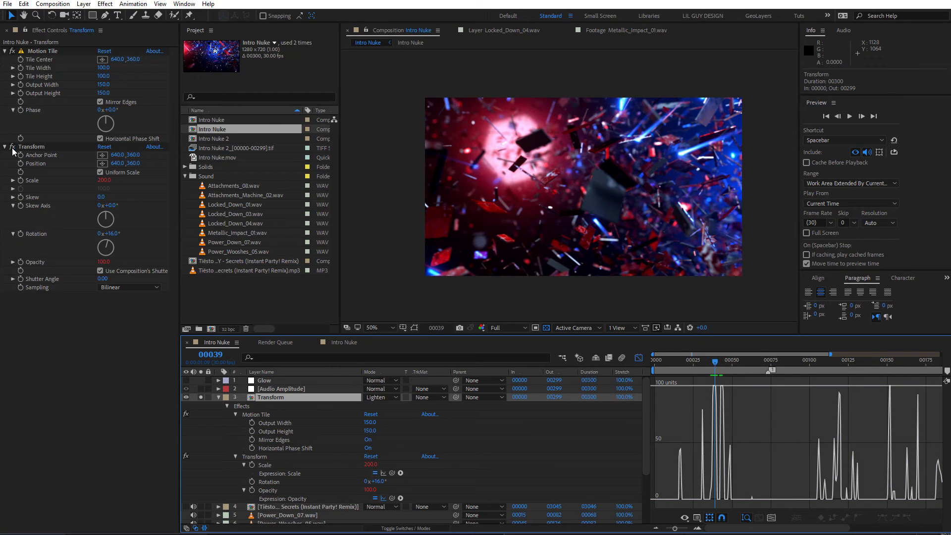
pyautogui.click(12, 146)
pyautogui.click(12, 146)
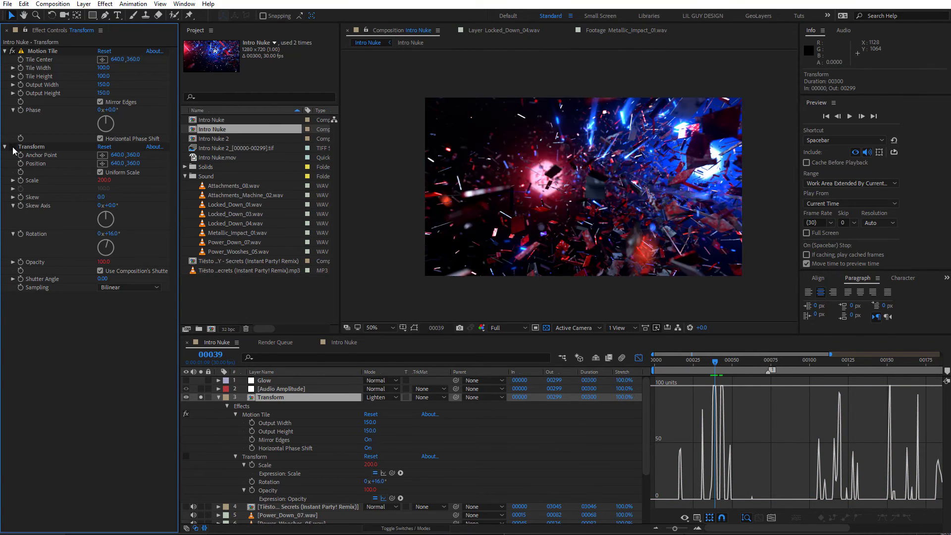
pyautogui.click(12, 147)
# - Unsolo the Transform layer at frame 116 and return to the layer-bar view with the composition's motion blur enabled
pyautogui.click(391, 530)
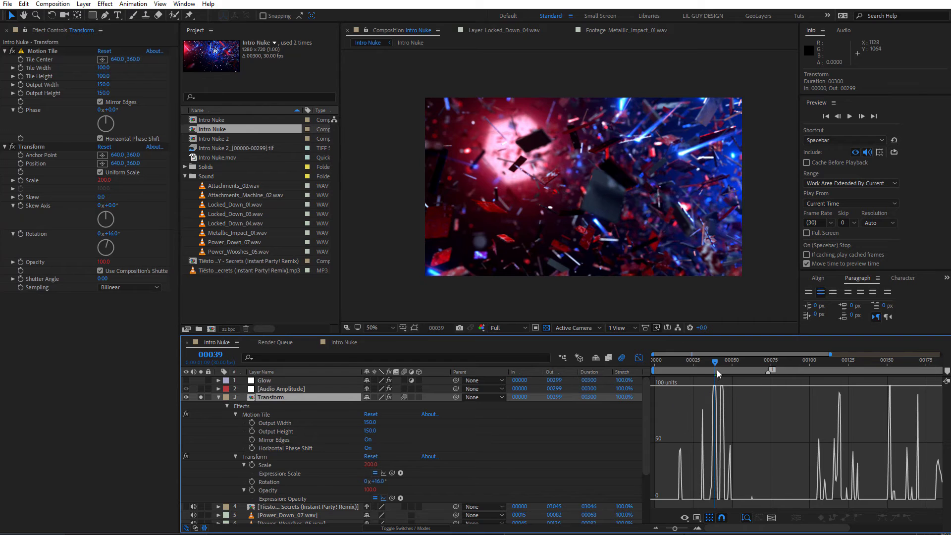
pyautogui.moveTo(717, 371); pyautogui.dragTo(834, 371)
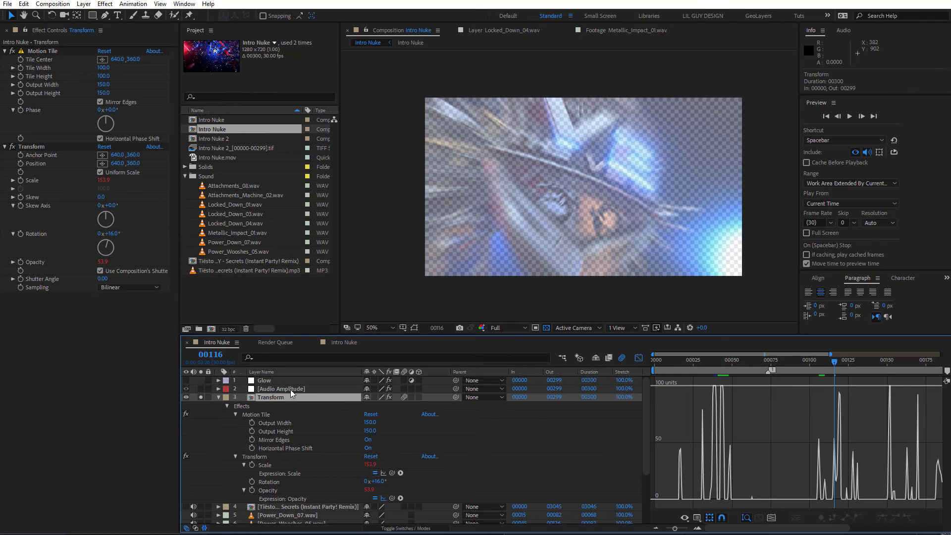
pyautogui.click(201, 397)
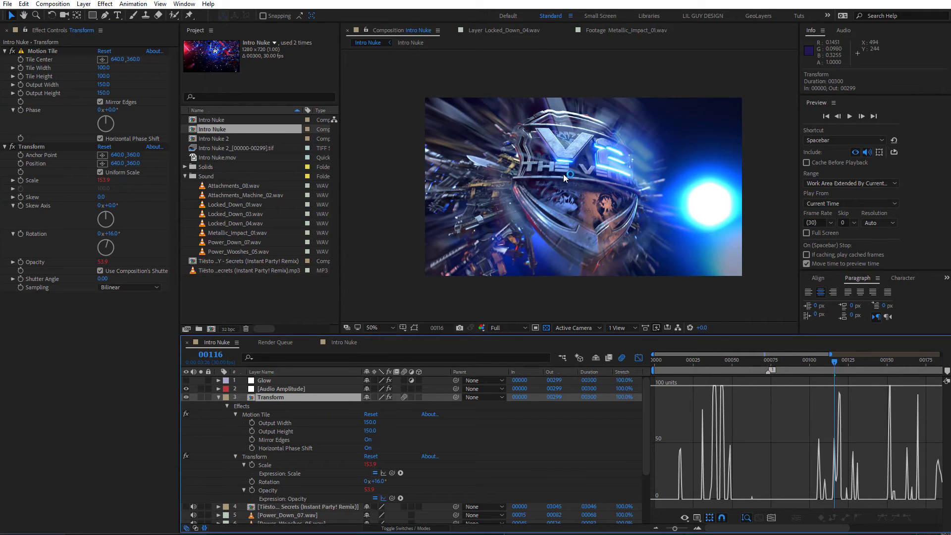
pyautogui.click(638, 357)
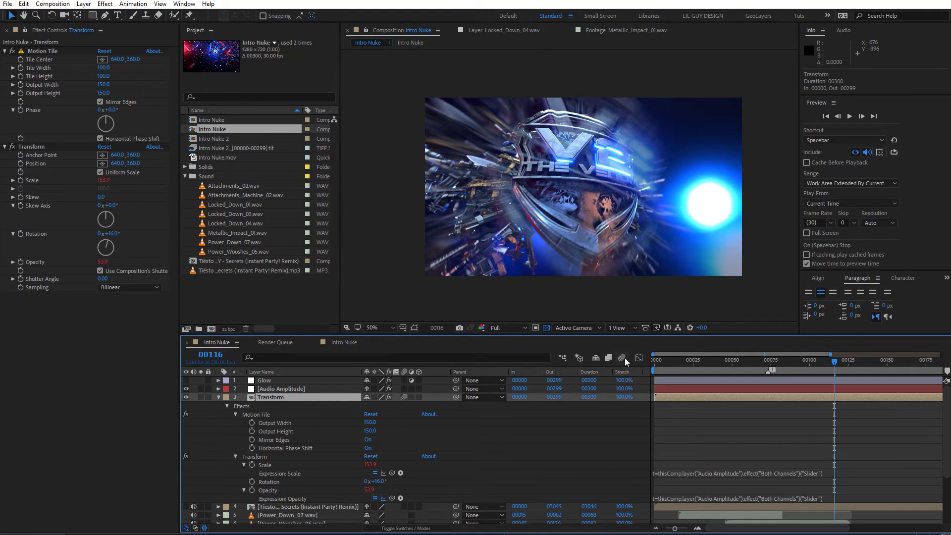
pyautogui.click(623, 358)
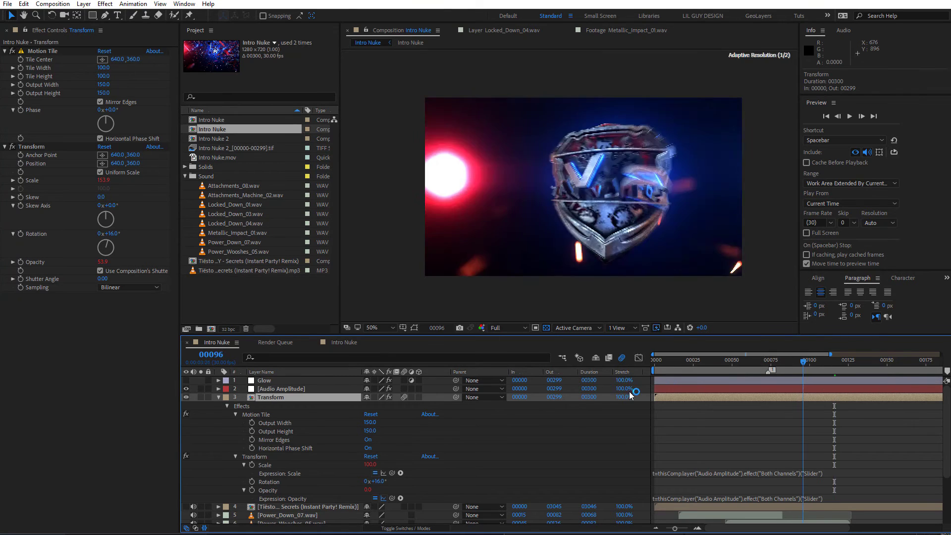
# - Preview the whole animation from frame 0 to judge the music-driven Transform layer
pyautogui.press('Home')
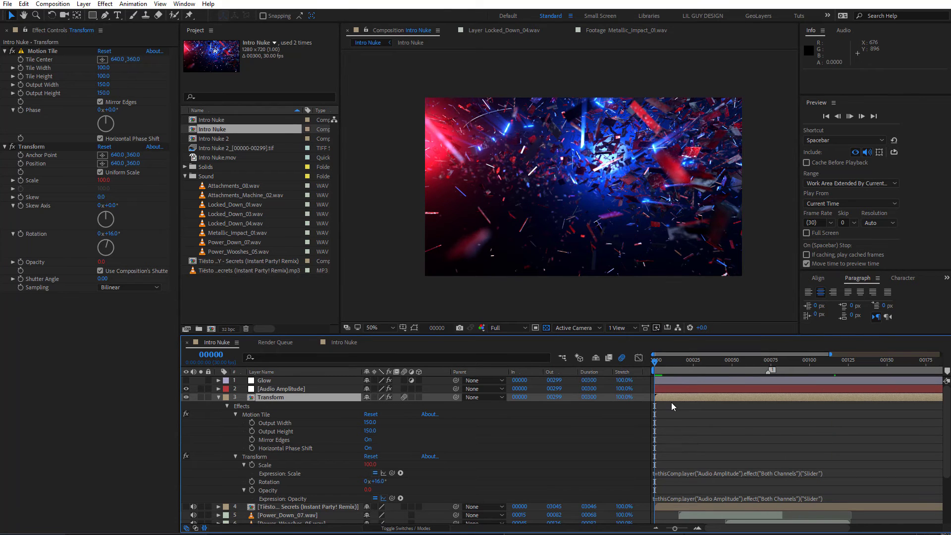
pyautogui.press('space')
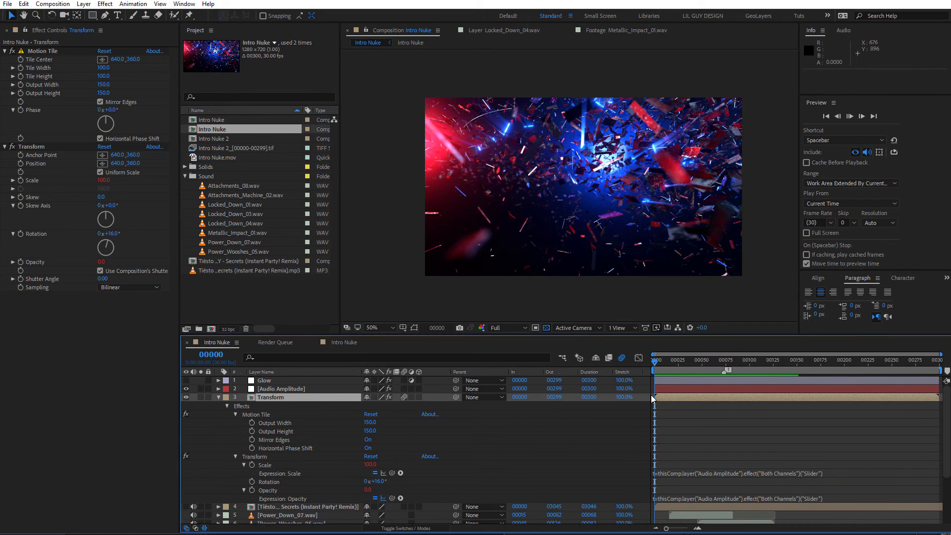
pyautogui.press('space')
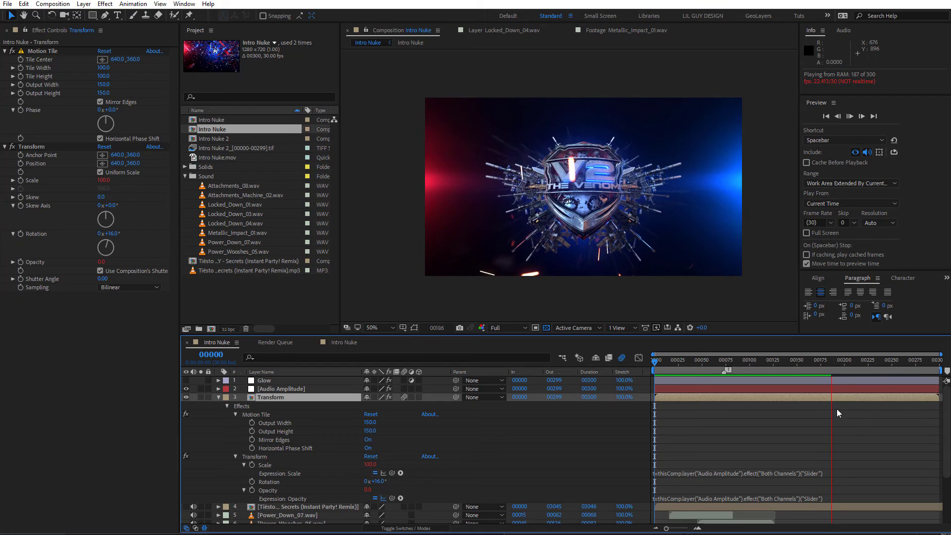
# - Move to frame 158 and review the full expression on the Transform effect's Opacity
pyautogui.moveTo(777, 365); pyautogui.dragTo(805, 370)
pyautogui.click(748, 498)
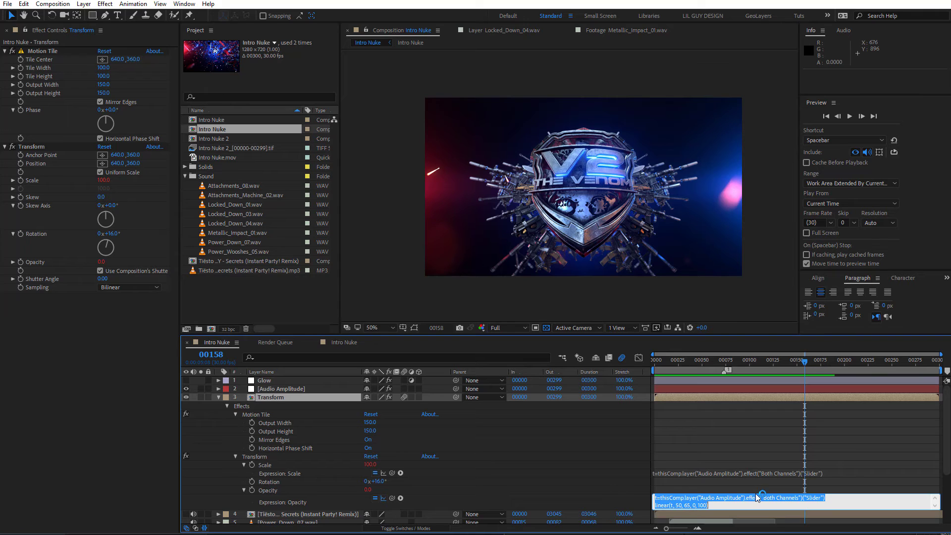
pyautogui.click(540, 467)
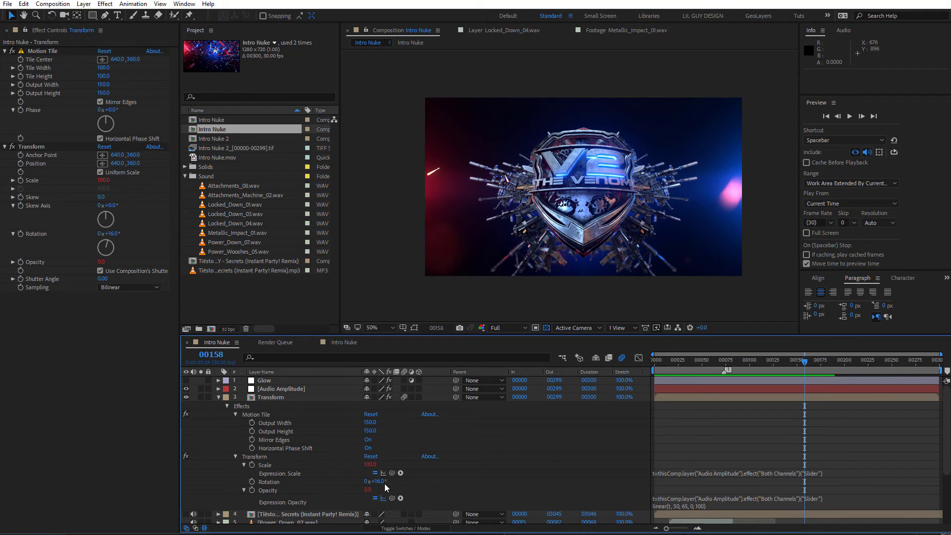
# - Add the expression wiggle(10,20) to the Transform effect's Rotation on the Transform layer
pyautogui.keyDown('alt'); pyautogui.click(252, 482); pyautogui.keyUp('alt')
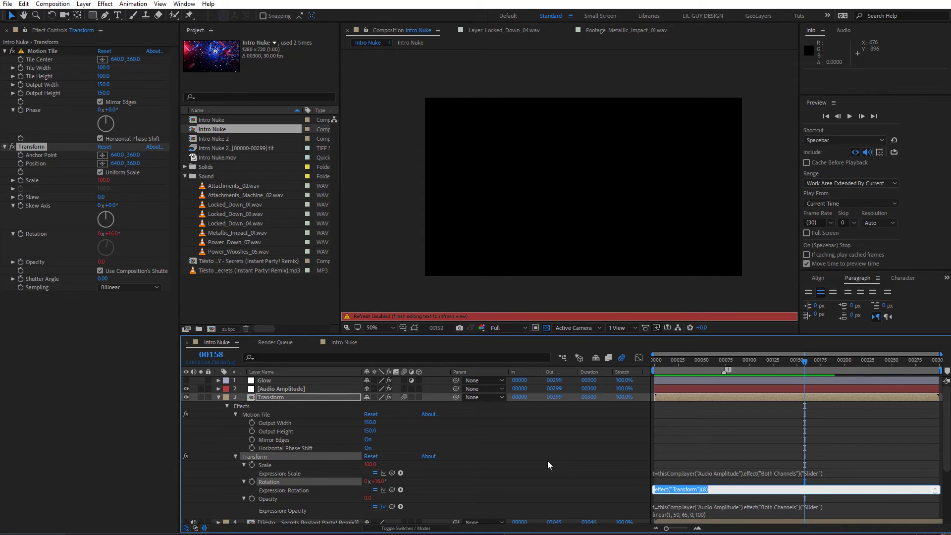
pyautogui.write('wigle')
pyautogui.press('BackSpace')
pyautogui.press('BackSpace')
pyautogui.write('gle(10')
pyautogui.click(569, 438)
# - Solo the Transform layer with its effect's Opacity expression disabled and inspect the rotation wiggle between frames 140 and 184
pyautogui.keyDown('alt'); pyautogui.scroll(3, 836, 436); pyautogui.keyUp('alt')
pyautogui.moveTo(748, 362); pyautogui.dragTo(700, 366)
pyautogui.click(200, 397)
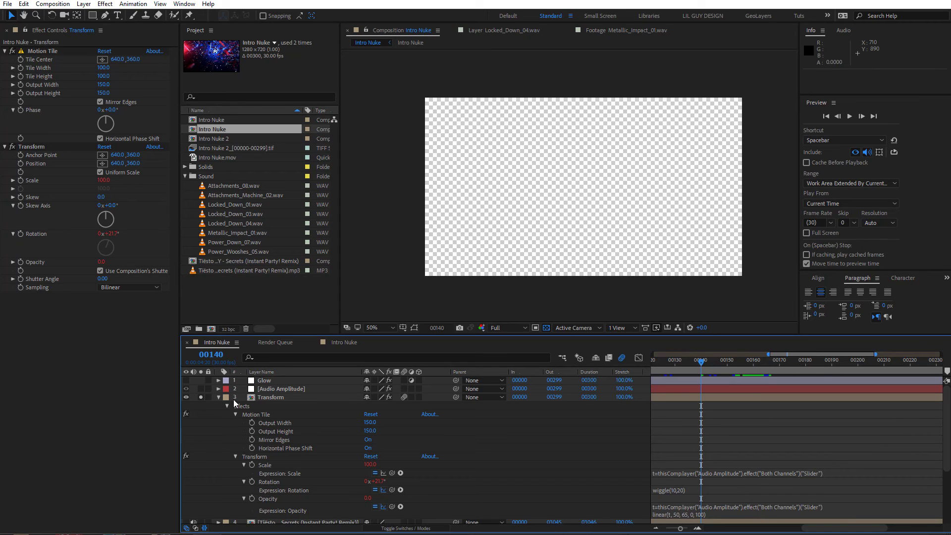
pyautogui.click(375, 506)
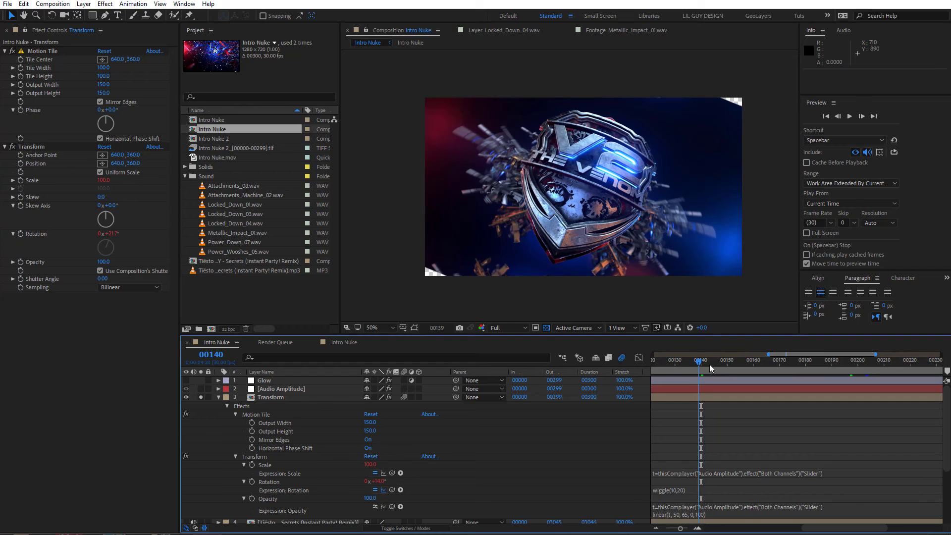
pyautogui.press('space')
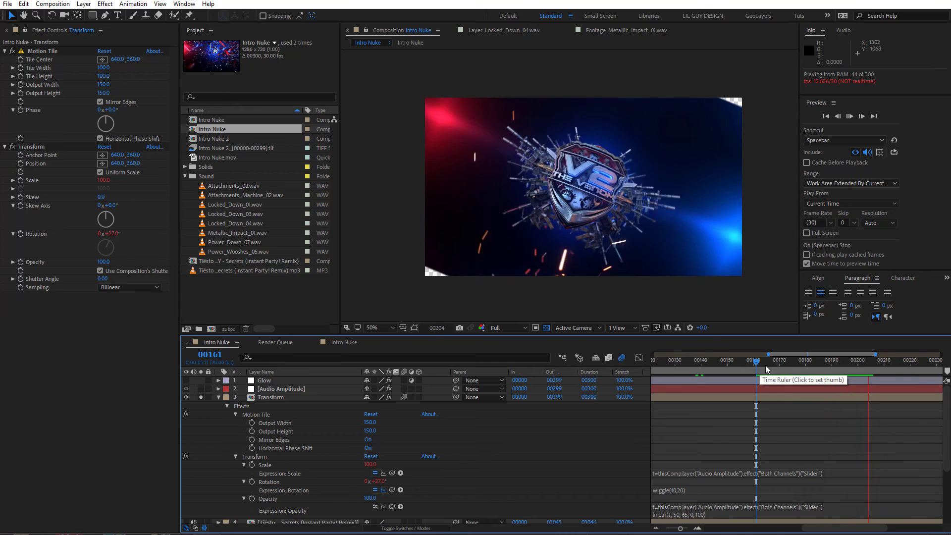
pyautogui.click(793, 367)
pyautogui.moveTo(807, 367); pyautogui.dragTo(820, 368)
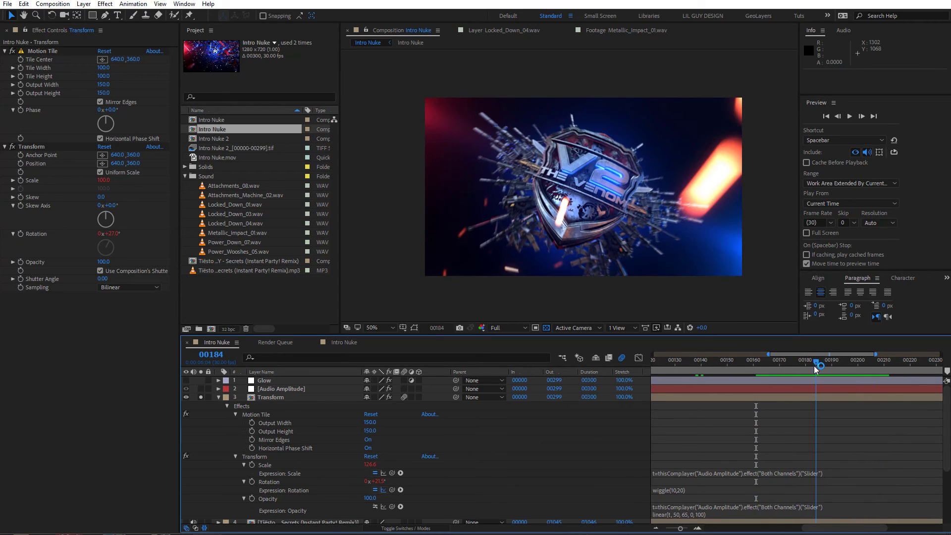
# - Disable the Rotation expression, set the base rotation to 0°, and re-enable the expression to check the wiggle around frame 160
pyautogui.click(375, 490)
pyautogui.click(381, 481)
pyautogui.press('Return')
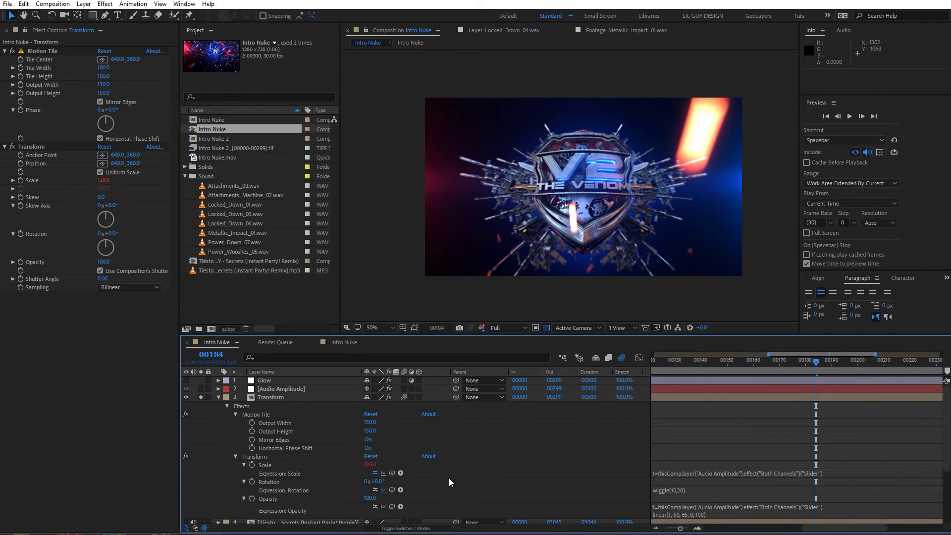
pyautogui.click(376, 489)
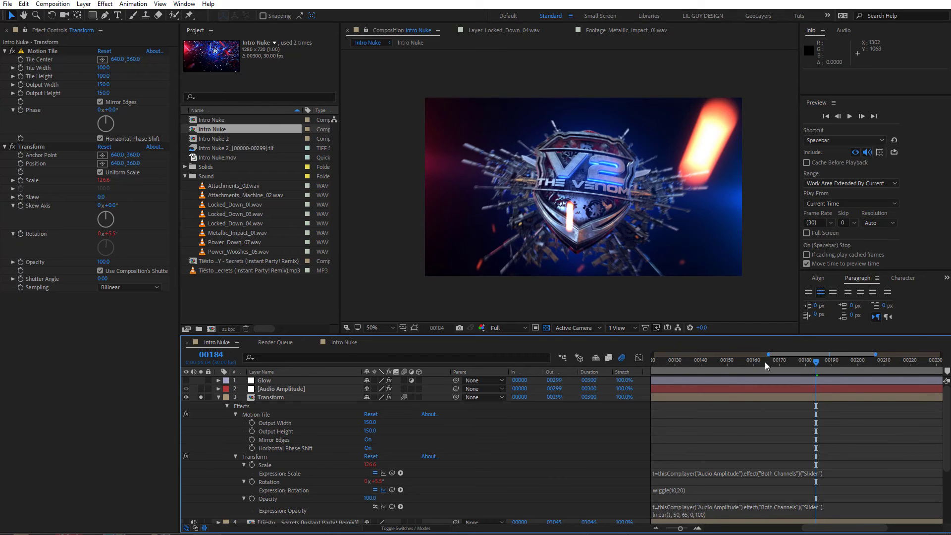
pyautogui.moveTo(764, 362)
pyautogui.mouseDown()
pyautogui.moveTo(914, 370)
pyautogui.moveTo(754, 375)
pyautogui.mouseUp()
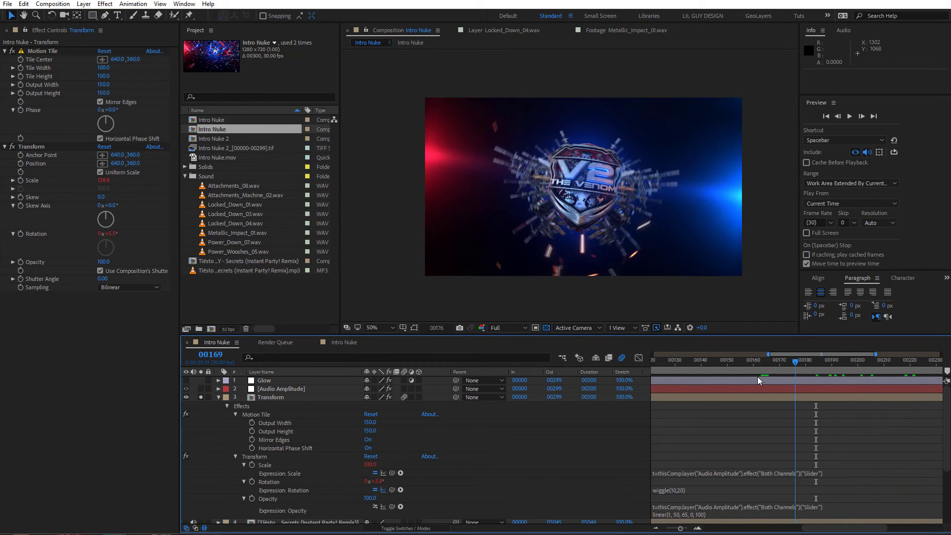
# - Try a base rotation of 50° with the Rotation expression off and on, comparing the motion up to about frame 200
pyautogui.click(375, 490)
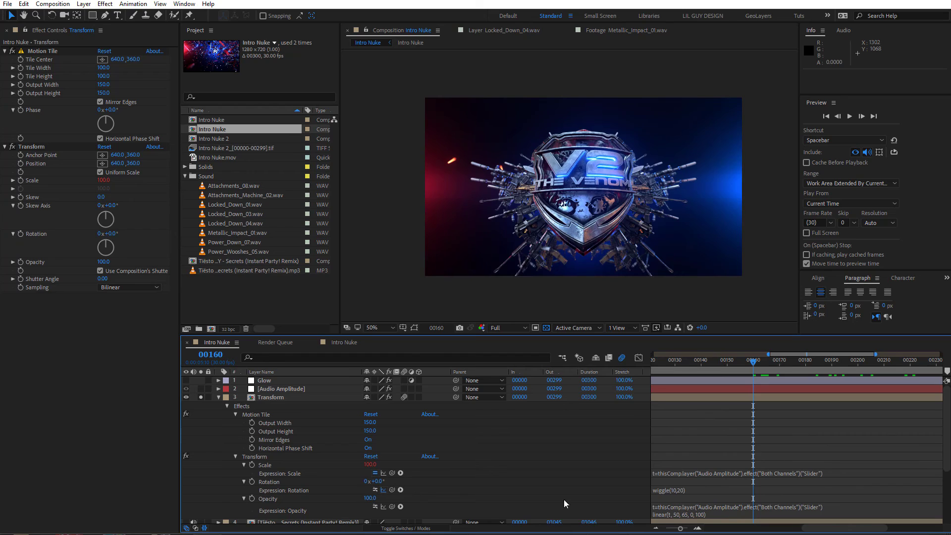
pyautogui.click(378, 481)
pyautogui.write('50')
pyautogui.press('Return')
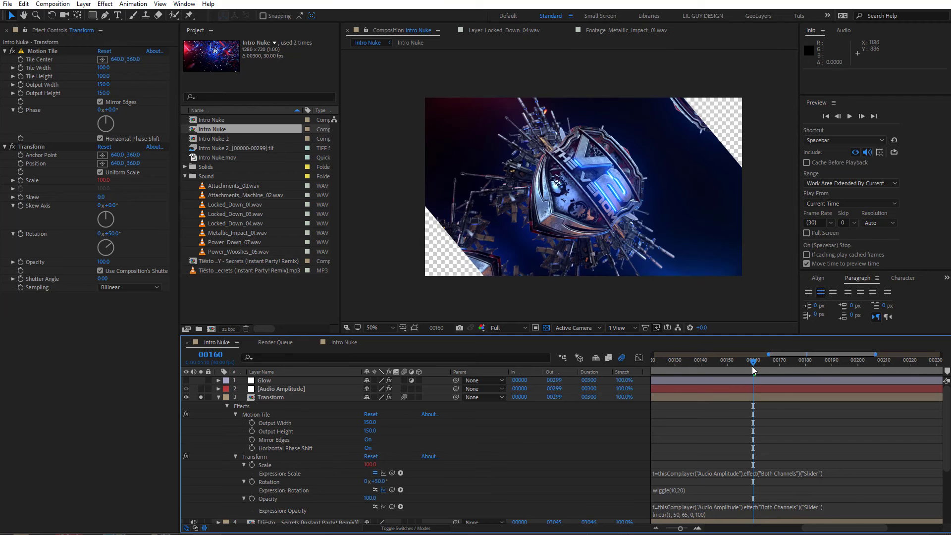
pyautogui.moveTo(752, 369); pyautogui.dragTo(863, 360)
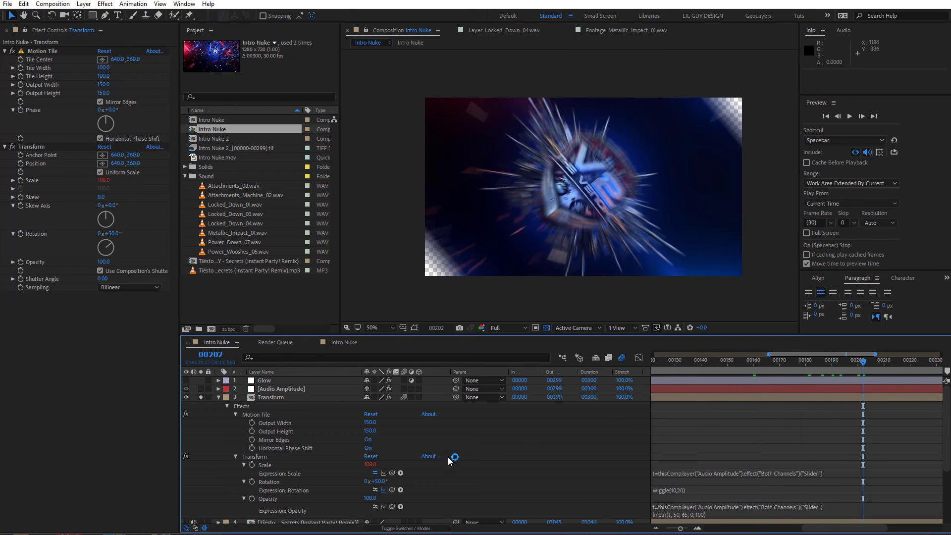
pyautogui.click(376, 490)
pyautogui.moveTo(769, 371); pyautogui.dragTo(859, 360)
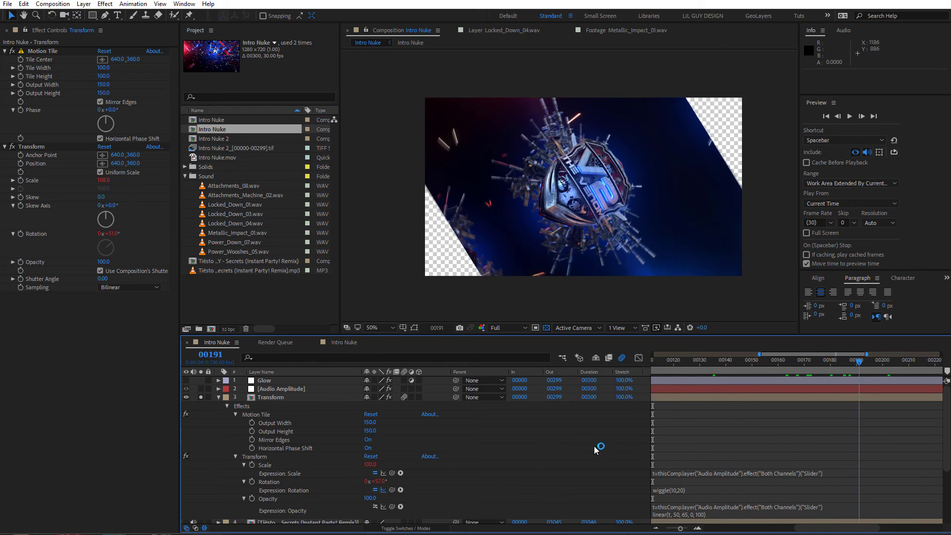
# - Return the Transform effect's base rotation to 0° and check the picture at frame 144
pyautogui.click(379, 481)
pyautogui.write('7')
pyautogui.press('Return')
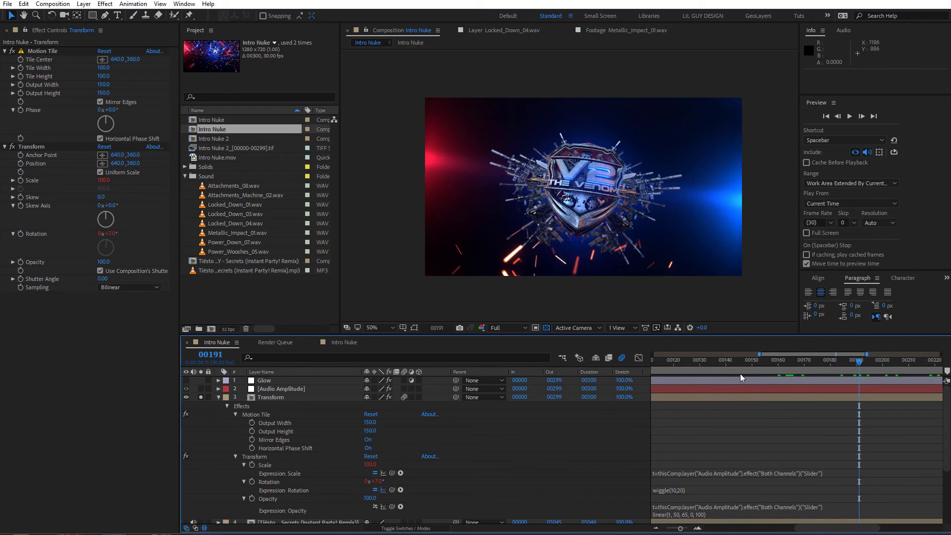
pyautogui.moveTo(737, 363)
pyautogui.mouseDown()
pyautogui.moveTo(801, 362)
pyautogui.moveTo(736, 361)
pyautogui.mouseUp()
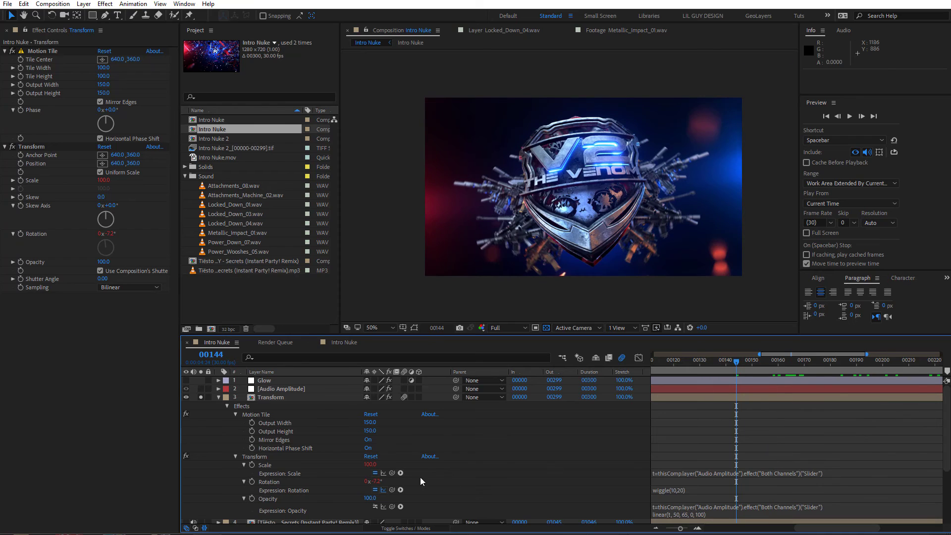
# - Examine the Rotation wiggle curve in the Graph Editor, return to layer bars, and preview the soloed layer from frame 187
pyautogui.click(638, 357)
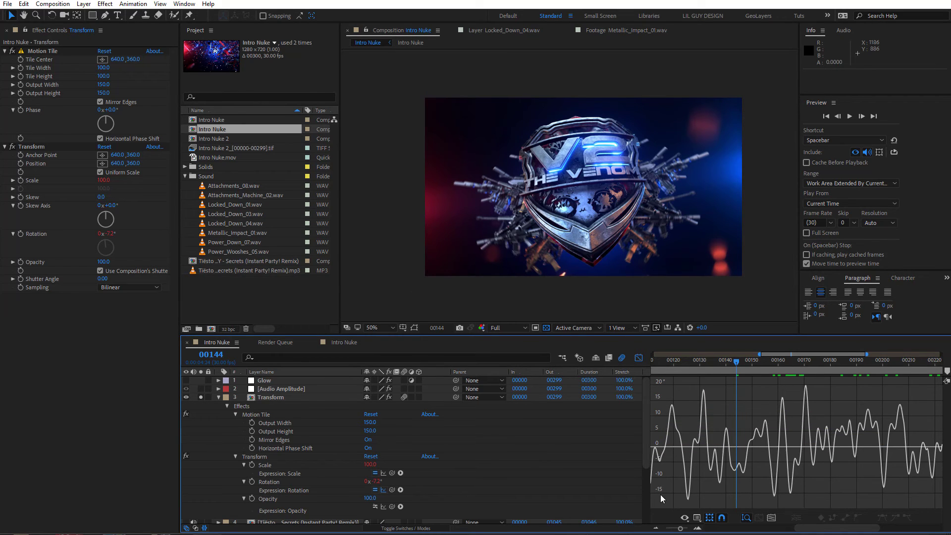
pyautogui.click(639, 358)
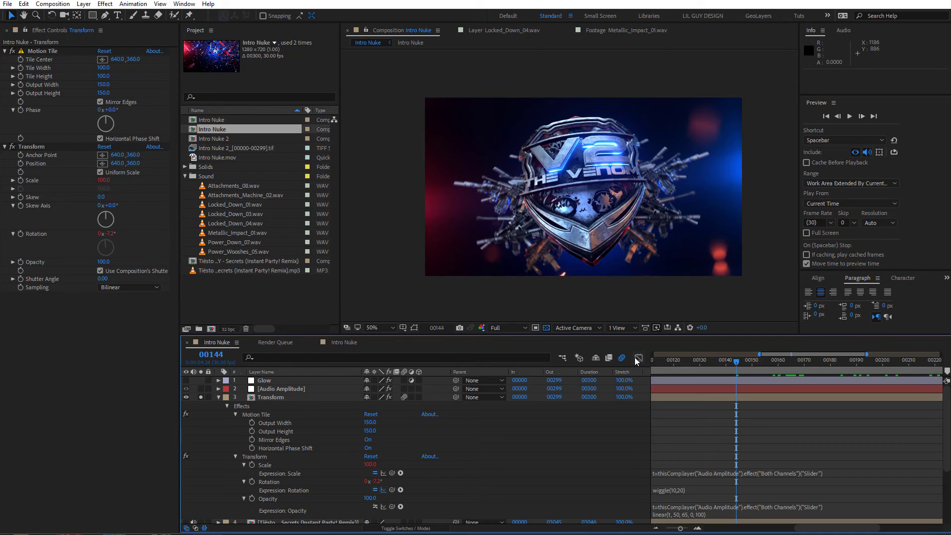
pyautogui.moveTo(716, 366); pyautogui.dragTo(833, 365)
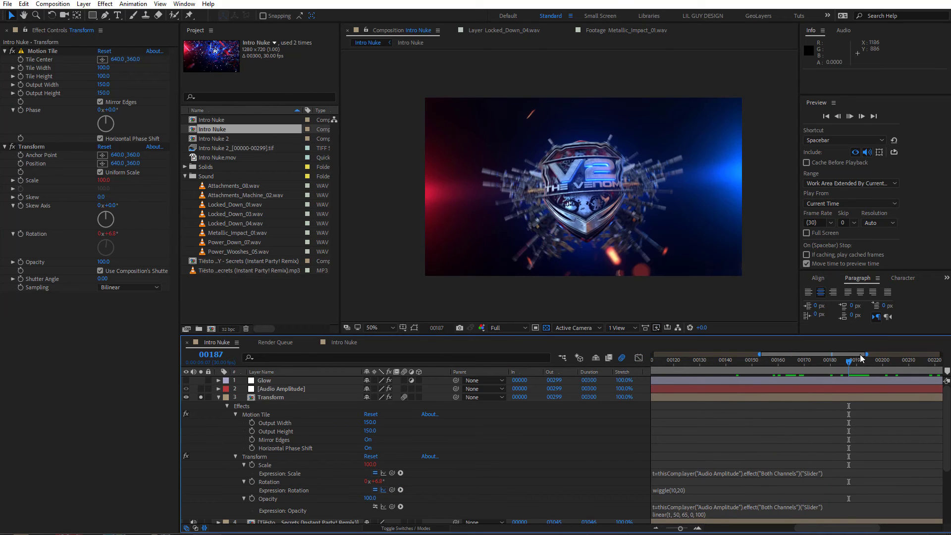
pyautogui.press('space')
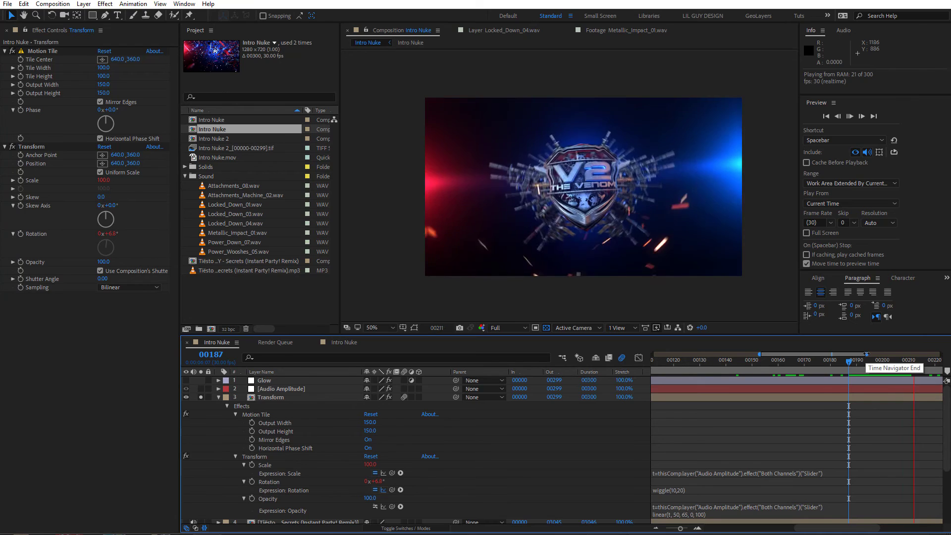
pyautogui.press('space')
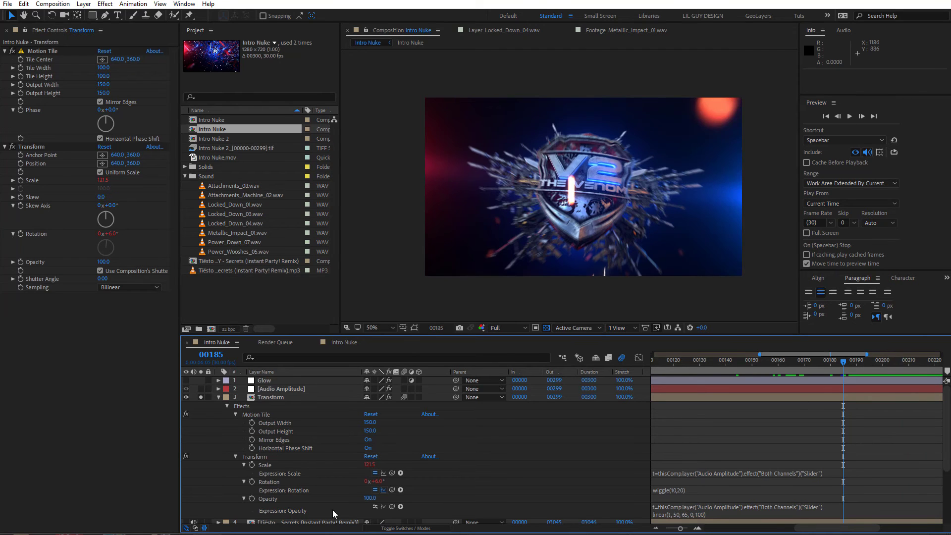
# - Re-enable the Transform effect's Opacity expression, preview from frame 151, and unsolo the Transform layer to preview the full composition
pyautogui.press('space')
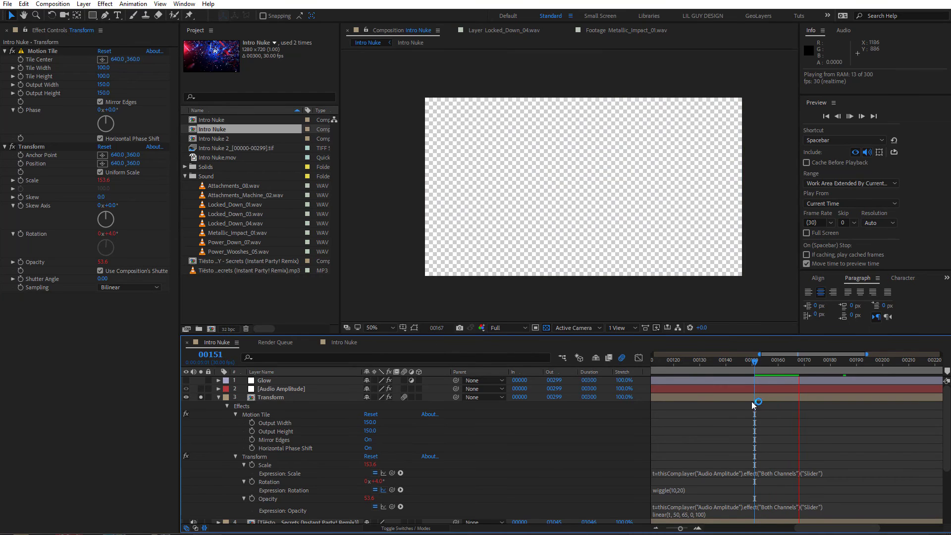
pyautogui.press('space')
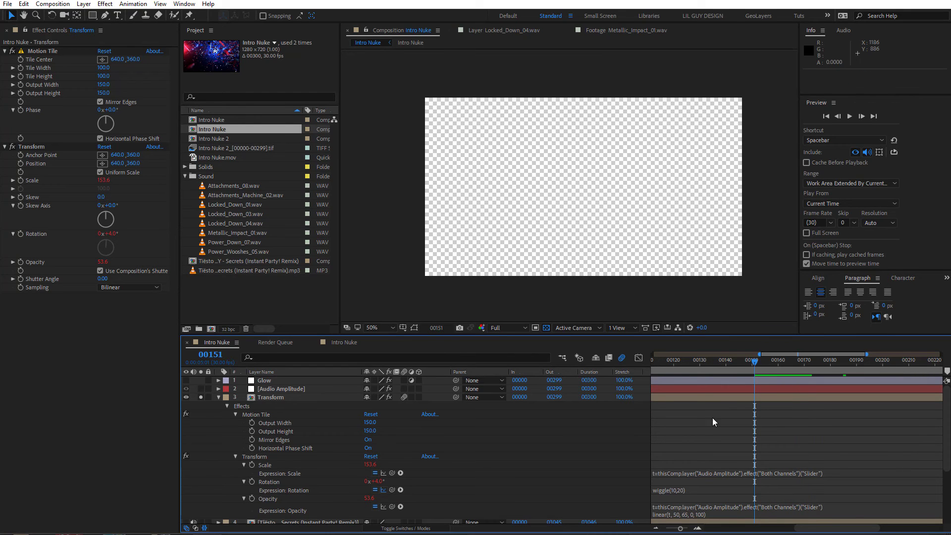
pyautogui.click(200, 398)
pyautogui.press('space')
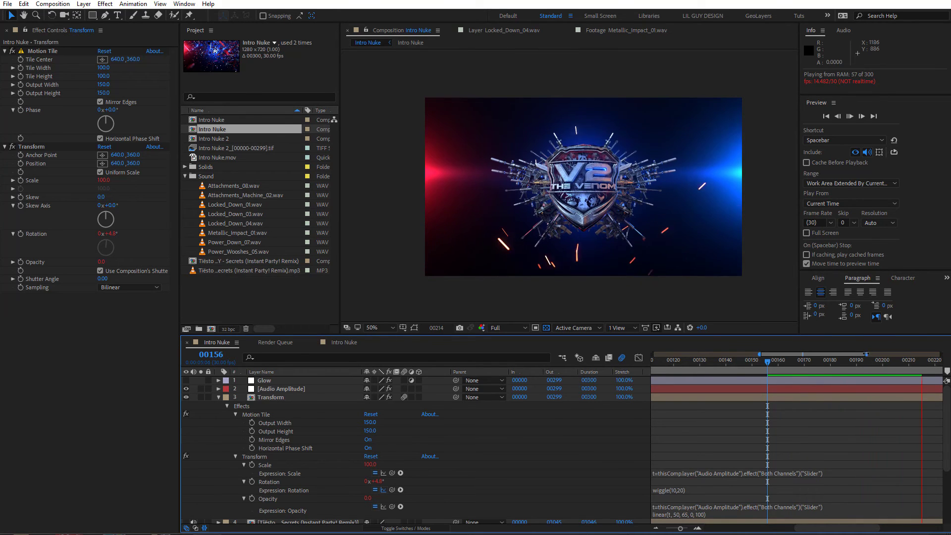
# - Show the composition's whole duration in the timeline and preview the combined animation from frames 156 and 168
pyautogui.moveTo(869, 355); pyautogui.dragTo(942, 356)
pyautogui.moveTo(759, 354); pyautogui.dragTo(652, 354)
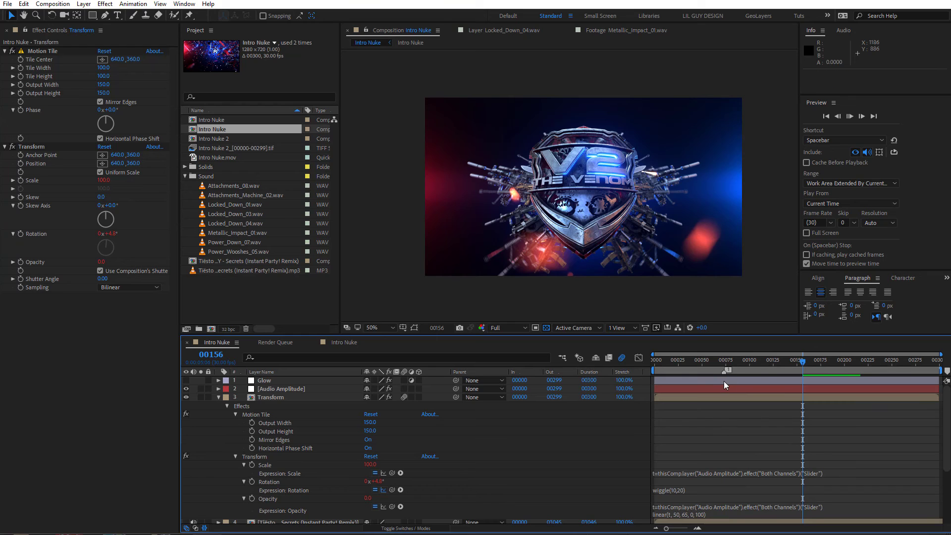
pyautogui.press('space')
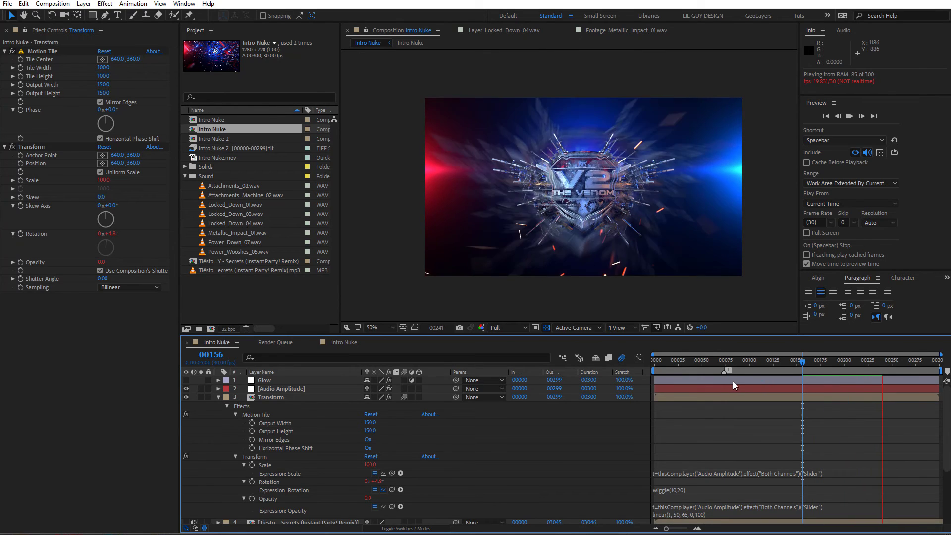
pyautogui.click(814, 364)
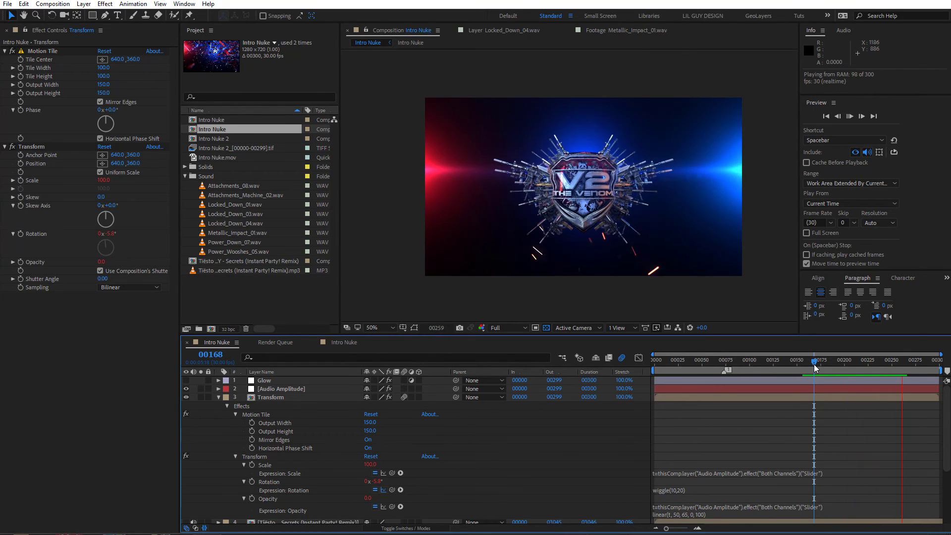
pyautogui.press('space')
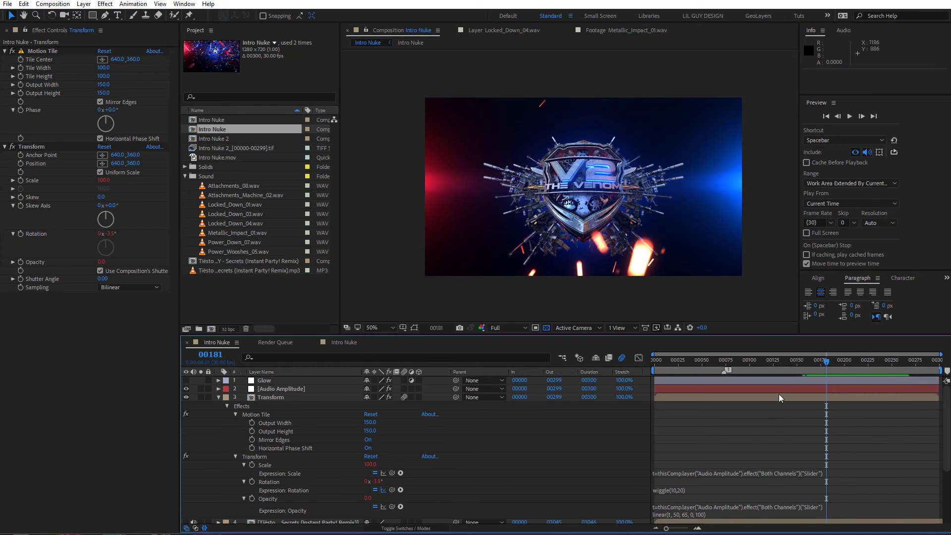
# - Enlarge the timeline panel and expand the Transform effect's Scale expression to review both of its lines, ending at frame 192
pyautogui.scroll(-5, 782, 440)
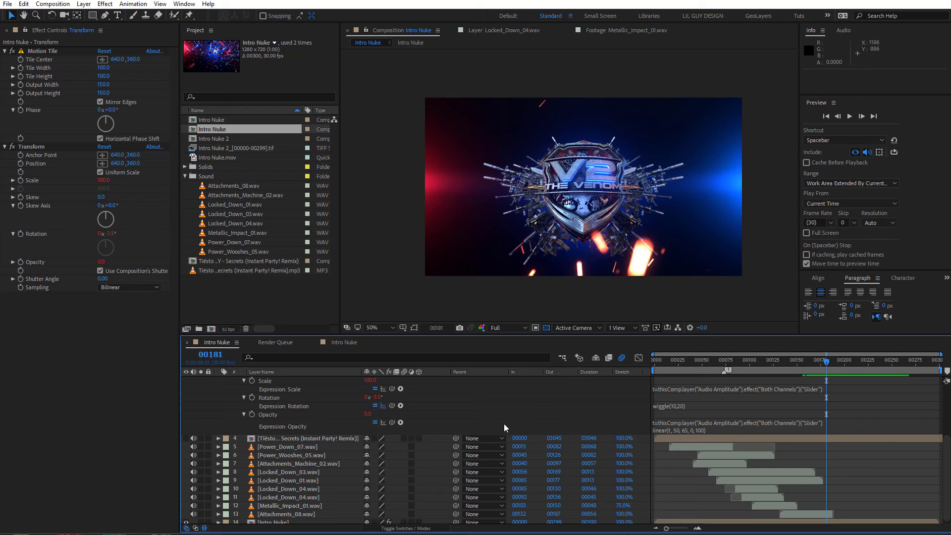
pyautogui.scroll(5, 603, 476)
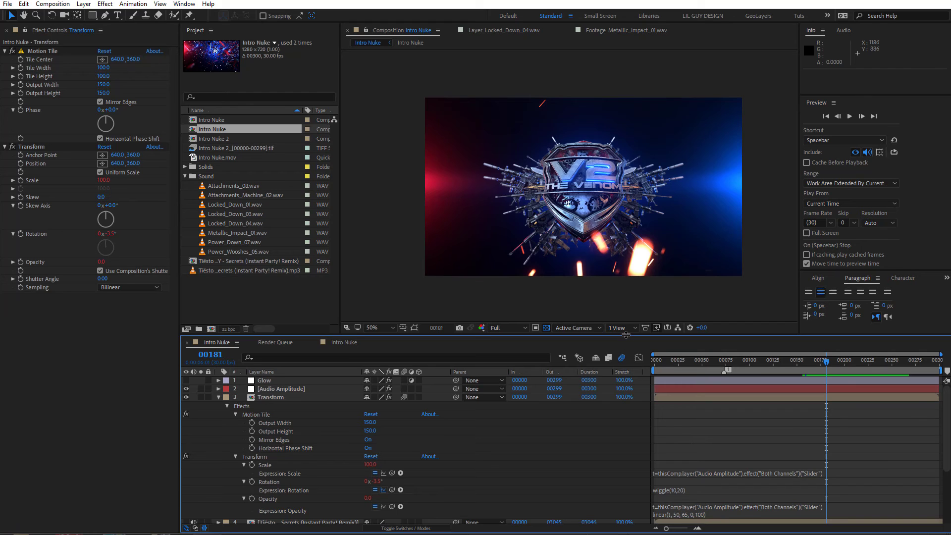
pyautogui.moveTo(627, 335); pyautogui.dragTo(625, 279)
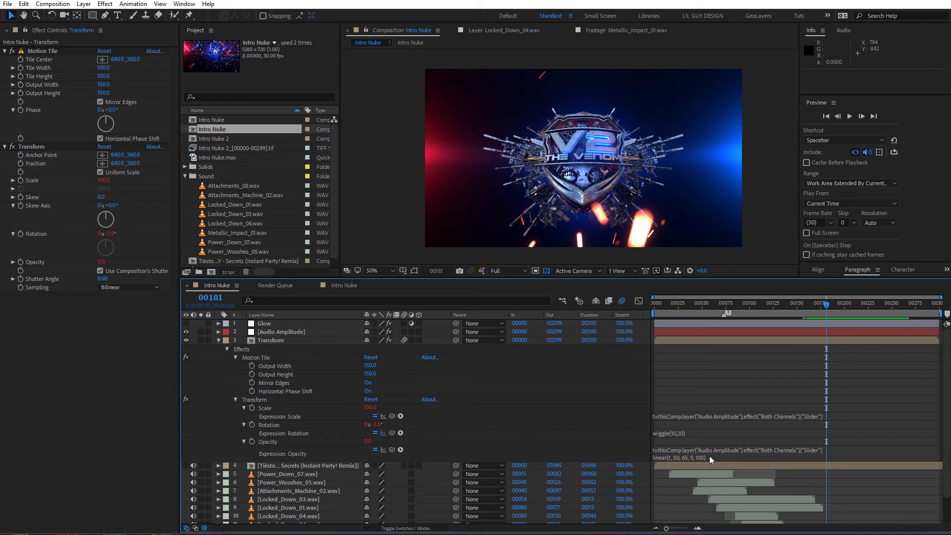
pyautogui.press('space')
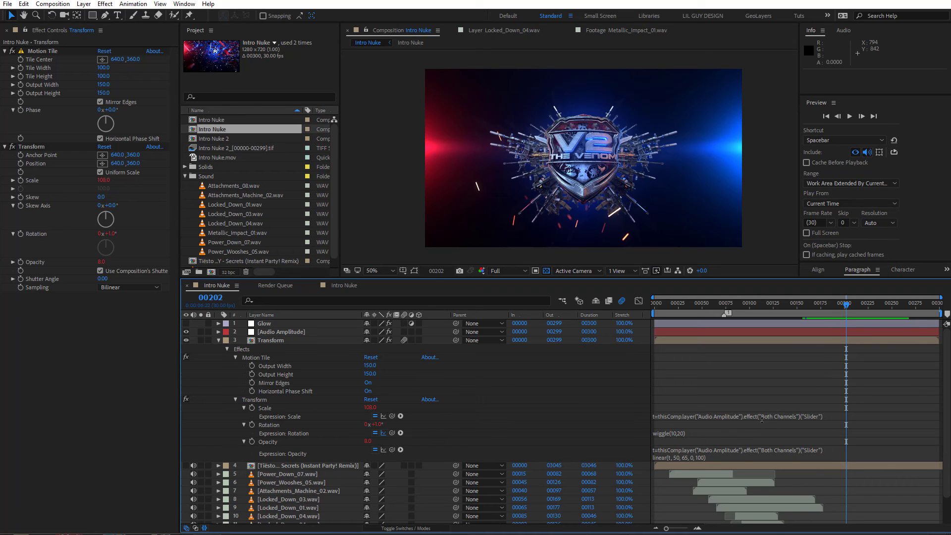
pyautogui.write('linear(t, 50, 65, 100, 200)')
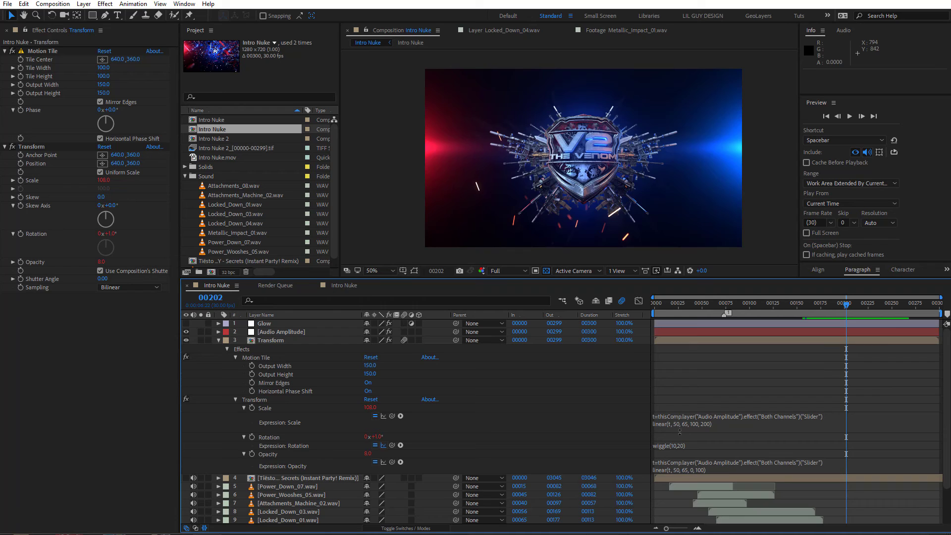
pyautogui.moveTo(679, 432); pyautogui.dragTo(679, 429)
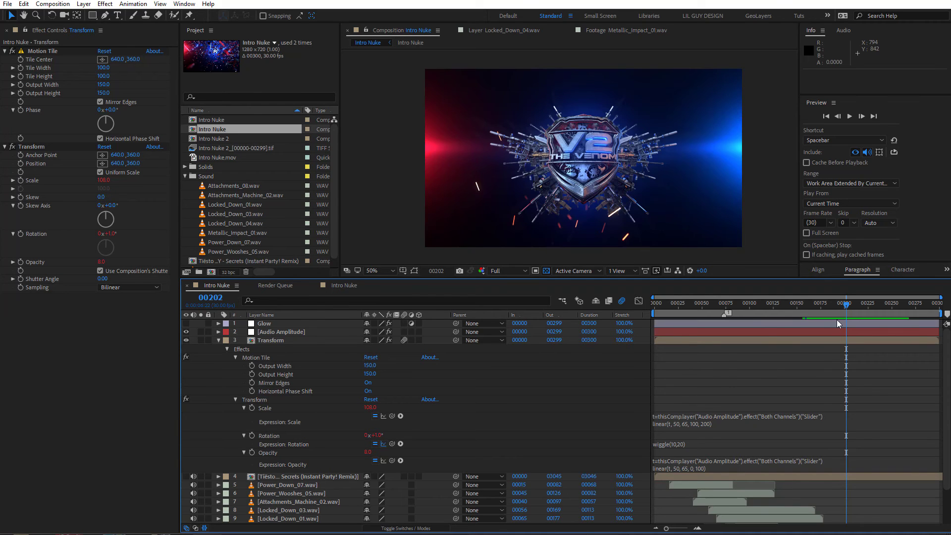
pyautogui.moveTo(829, 307); pyautogui.dragTo(837, 310)
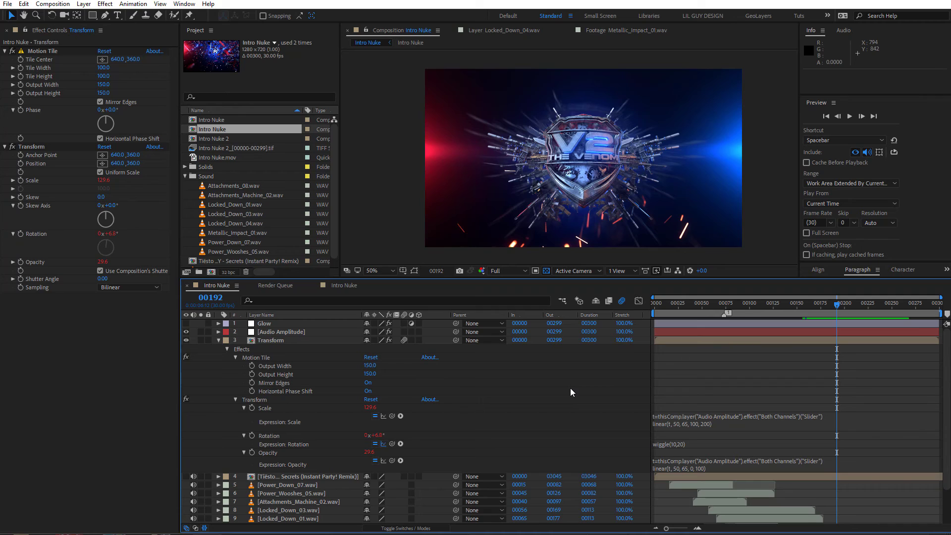
# - Raise the lower input value in the Transform effect's Scale expression so it reads linear(t, 60, 65, 100, 200)
pyautogui.click(675, 422)
pyautogui.click(679, 423)
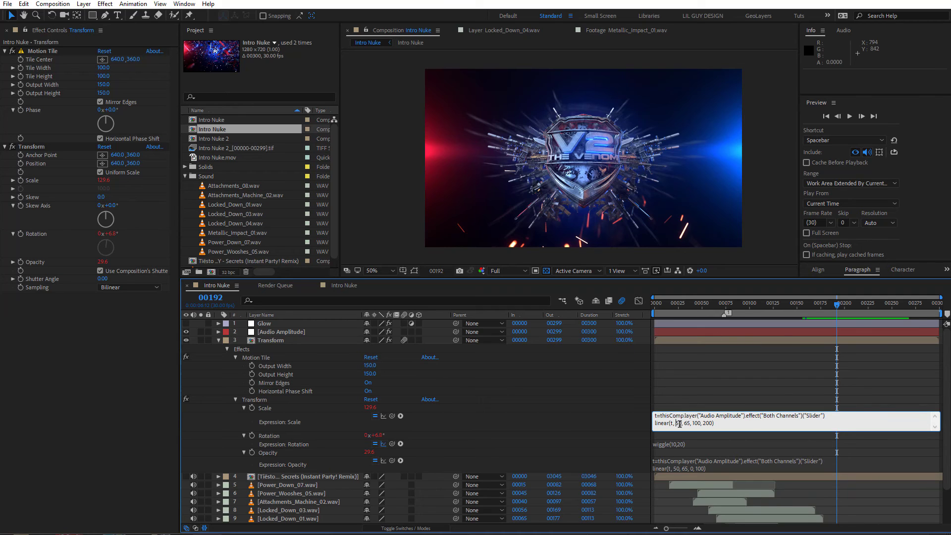
pyautogui.press('BackSpace')
pyautogui.write('6')
pyautogui.click(307, 411)
# - Examine the Audio Amplitude layer's Both Channels Slider curve above 60 in the Graph Editor with Rotation's curve hidden, then return to layer bars
pyautogui.click(293, 332)
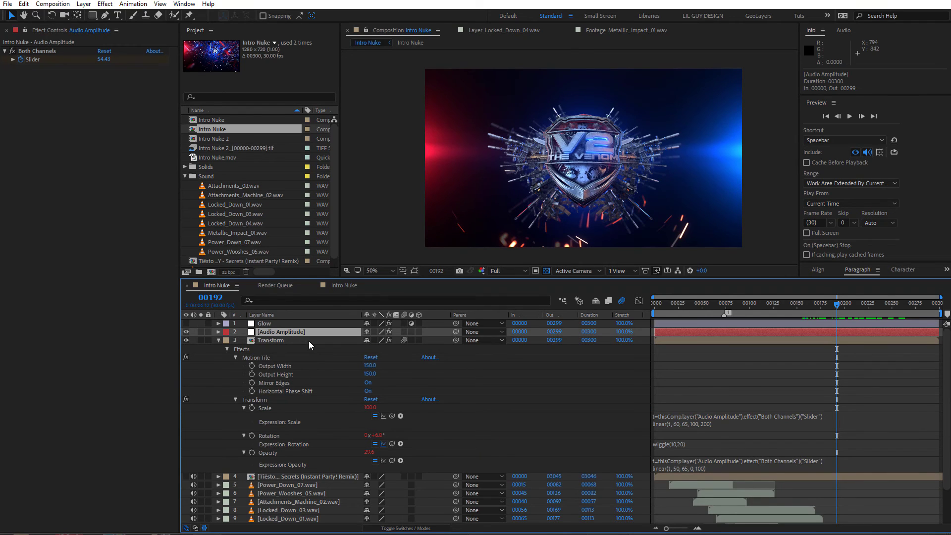
pyautogui.press('u')
pyautogui.click(275, 349)
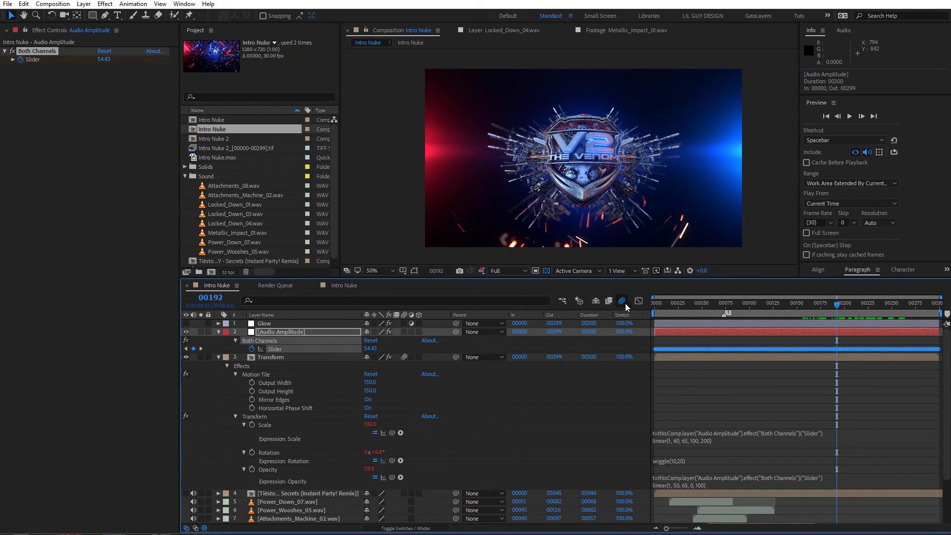
pyautogui.click(638, 301)
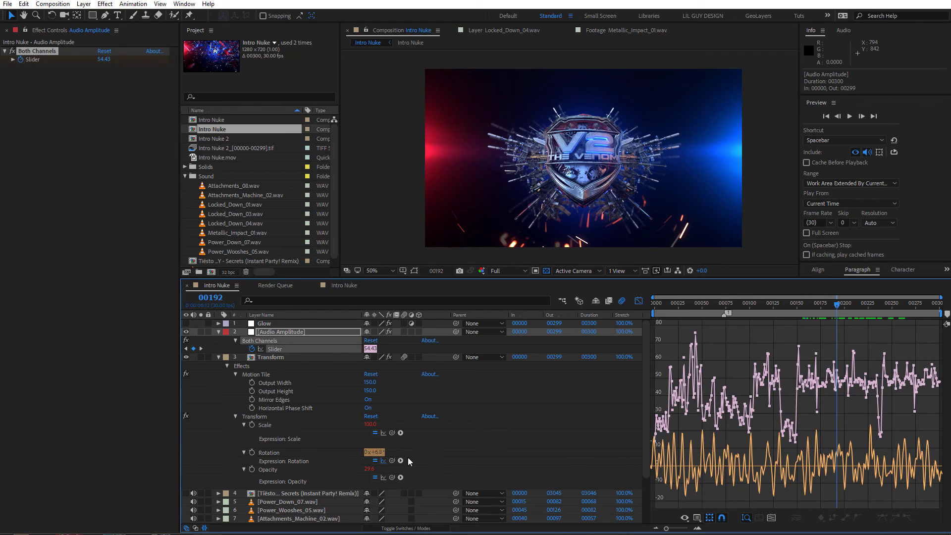
pyautogui.click(384, 461)
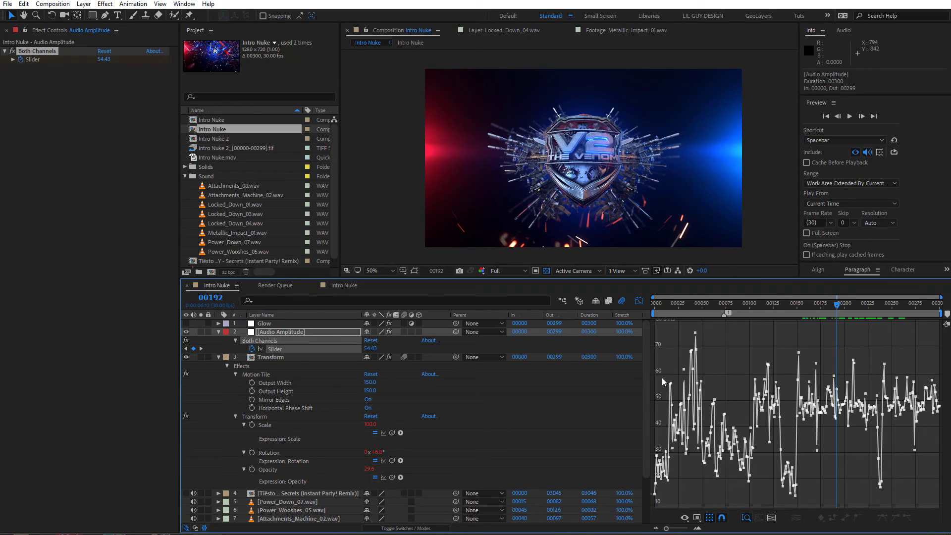
pyautogui.moveTo(664, 379); pyautogui.dragTo(942, 402)
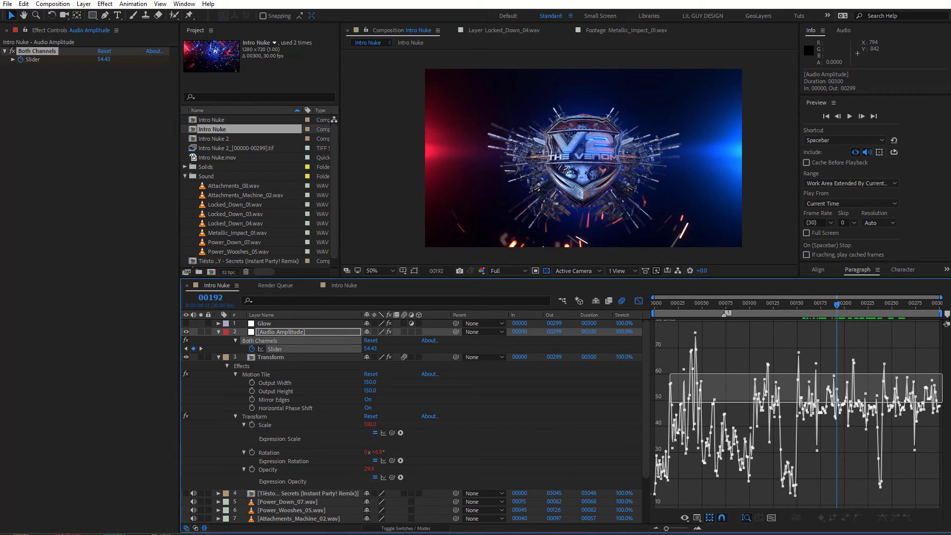
pyautogui.moveTo(942, 402); pyautogui.dragTo(942, 351)
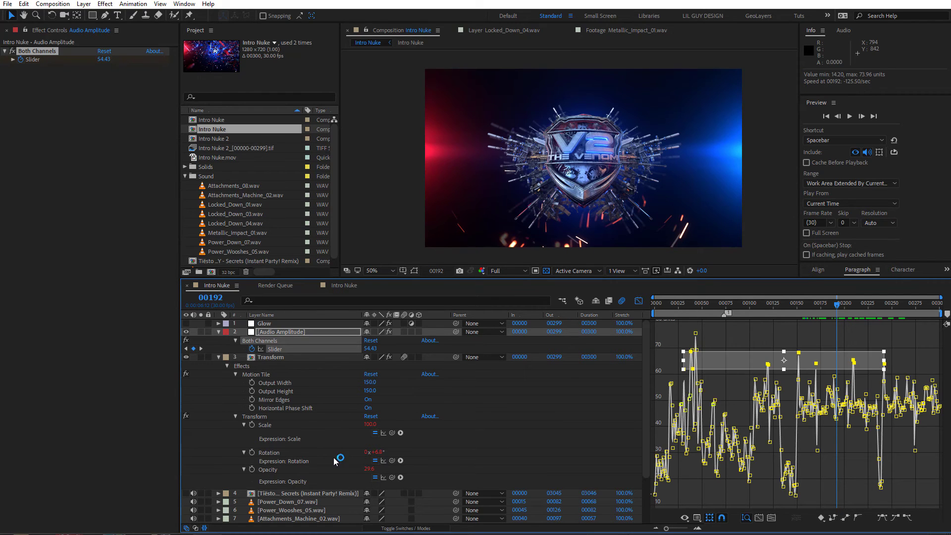
pyautogui.click(639, 301)
# - Preview the composition with the adjusted Scale expression from frame 80 and again from frame 92
pyautogui.click(682, 440)
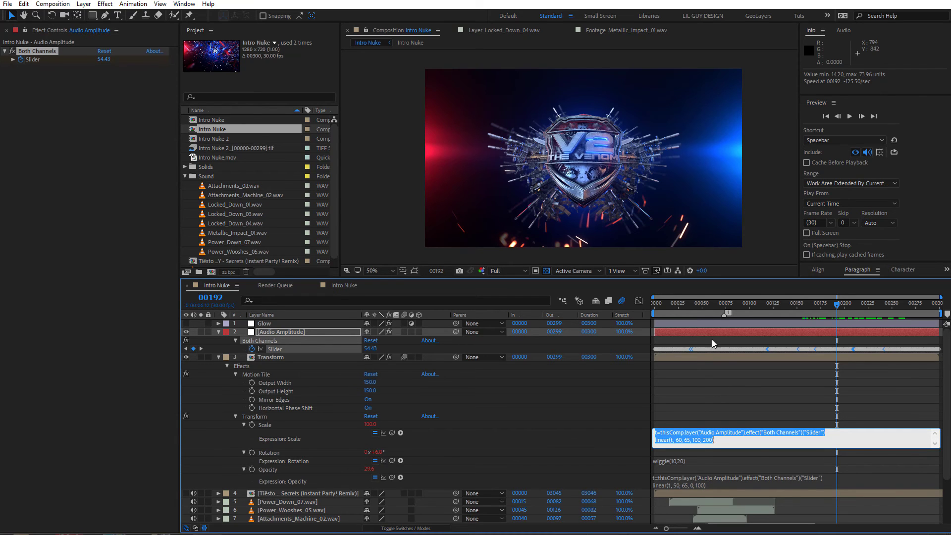
pyautogui.click(730, 303)
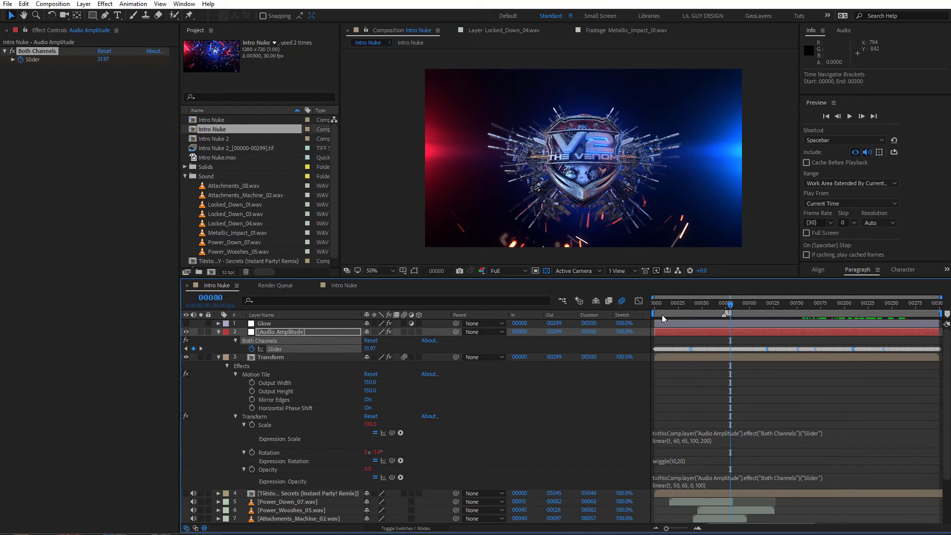
pyautogui.click(850, 116)
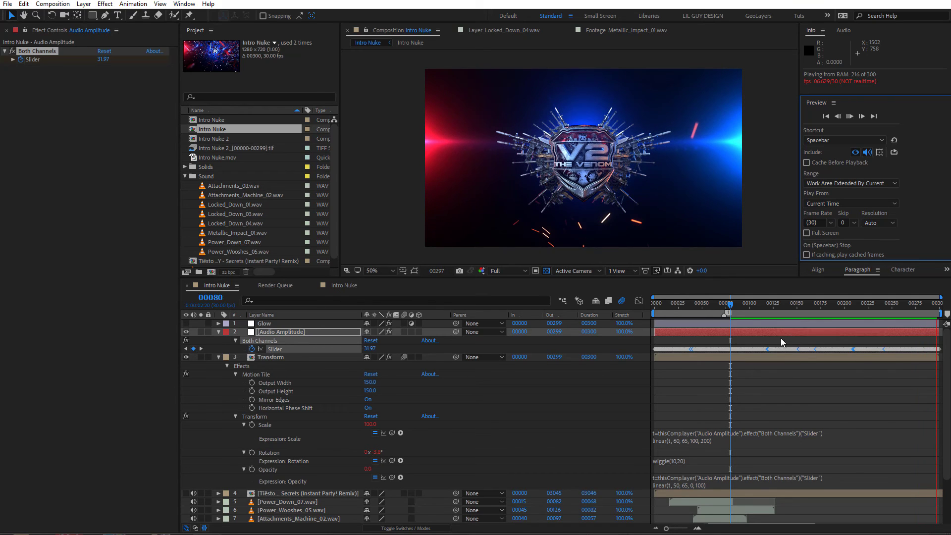
pyautogui.click(742, 318)
pyautogui.click(851, 117)
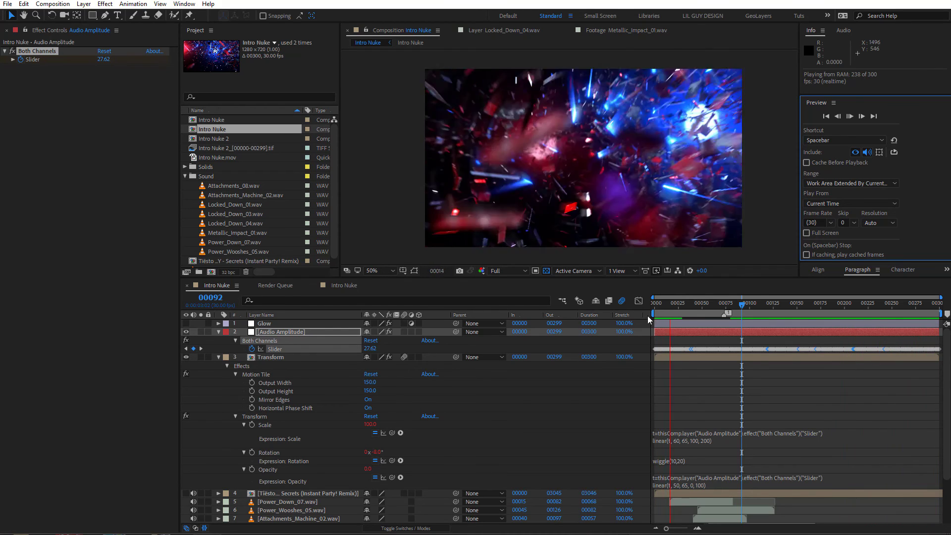
# - Preview the composition from frame 0, scrub through to about frame 170, and play it again
pyautogui.click(669, 316)
pyautogui.press('Home')
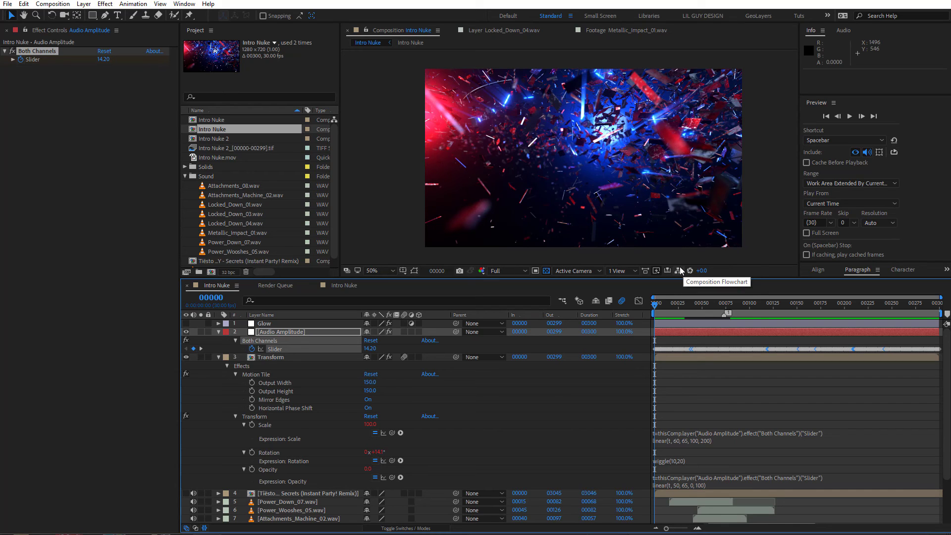
pyautogui.click(849, 117)
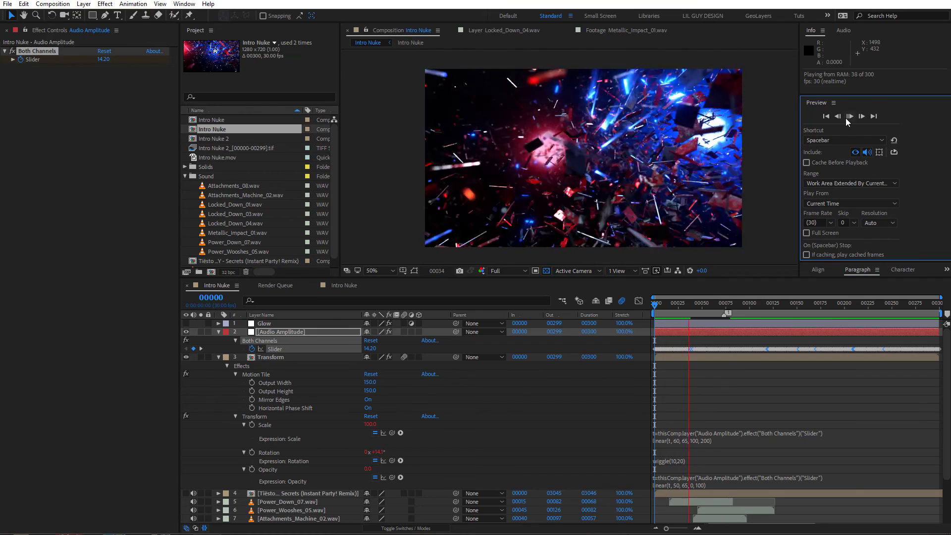
pyautogui.moveTo(691, 307); pyautogui.dragTo(817, 304)
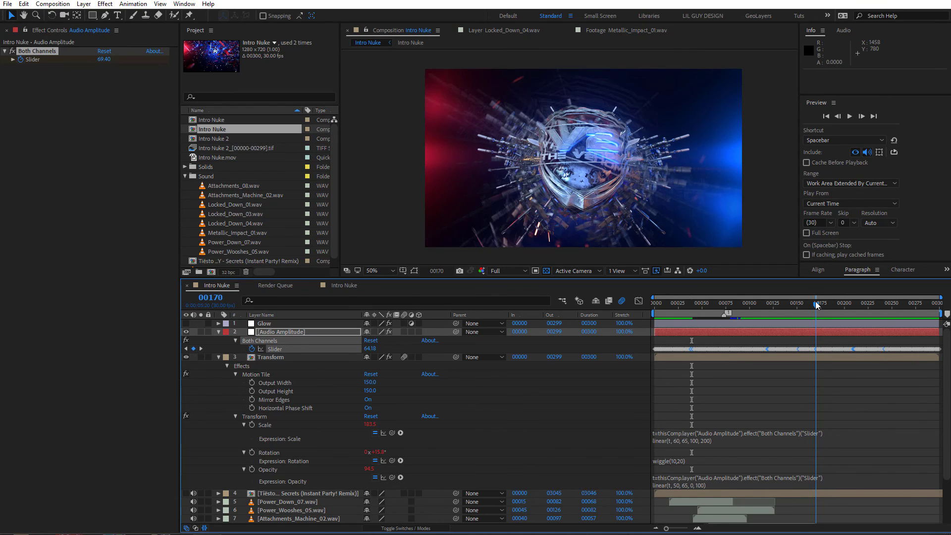
pyautogui.click(850, 116)
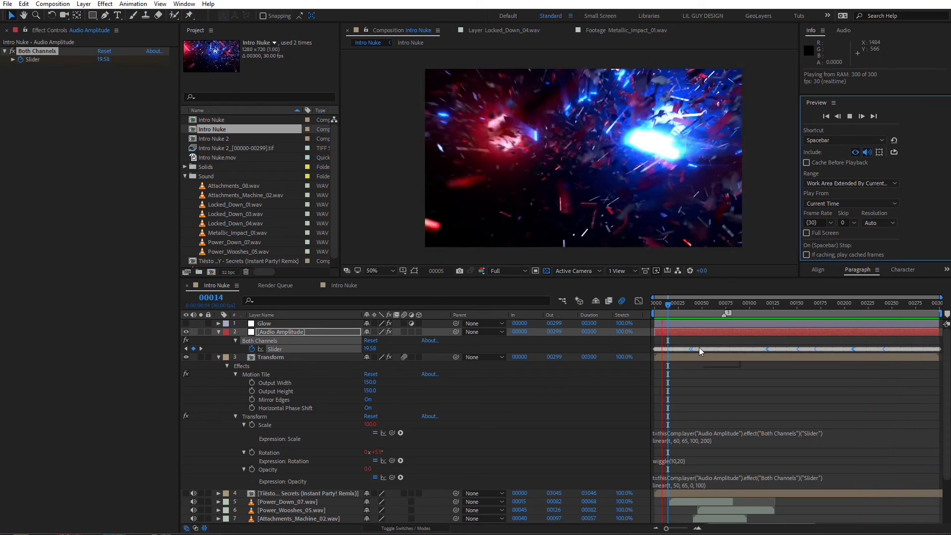
# - Scrub back and forth around frames 42 to 44 to check the Transform effect, and preview from slightly earlier
pyautogui.moveTo(666, 310); pyautogui.dragTo(696, 311)
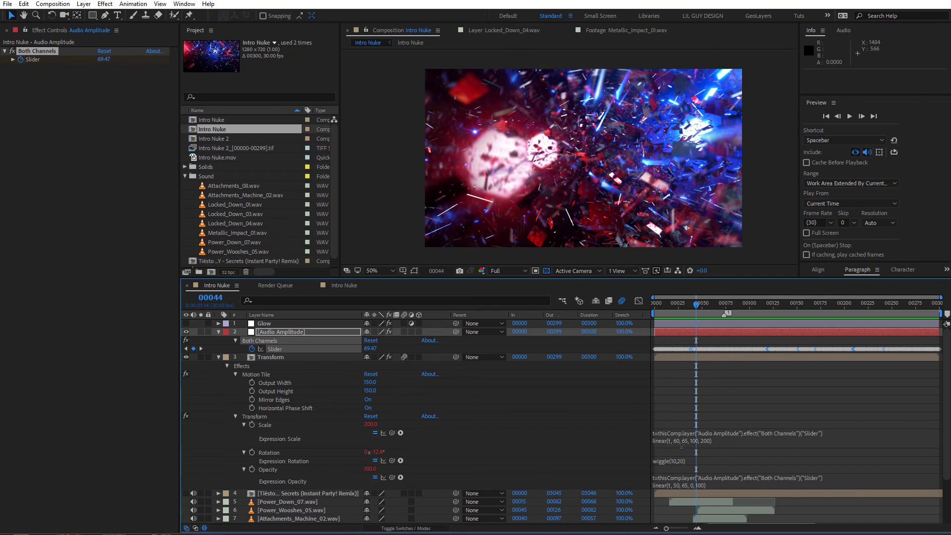
pyautogui.moveTo(694, 307); pyautogui.dragTo(679, 394)
pyautogui.moveTo(673, 307); pyautogui.dragTo(695, 304)
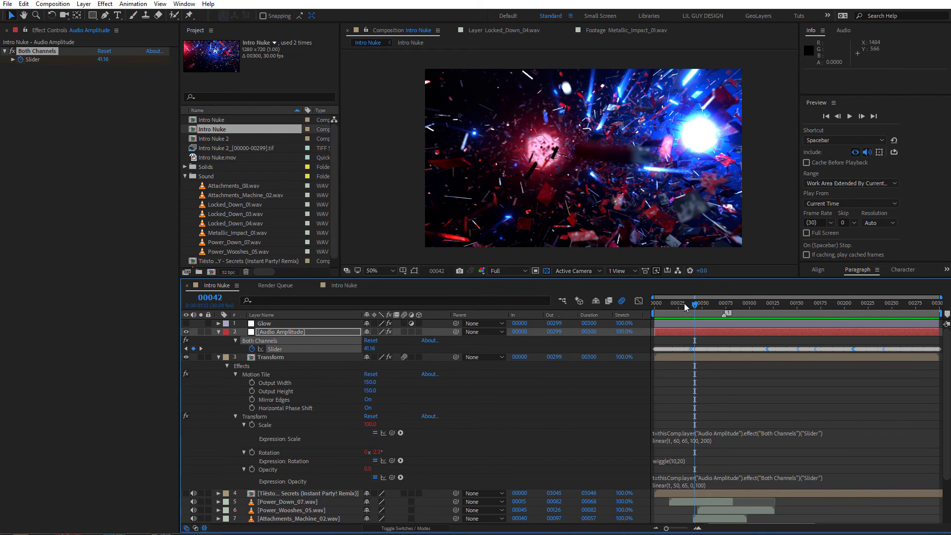
pyautogui.click(685, 307)
pyautogui.press('space')
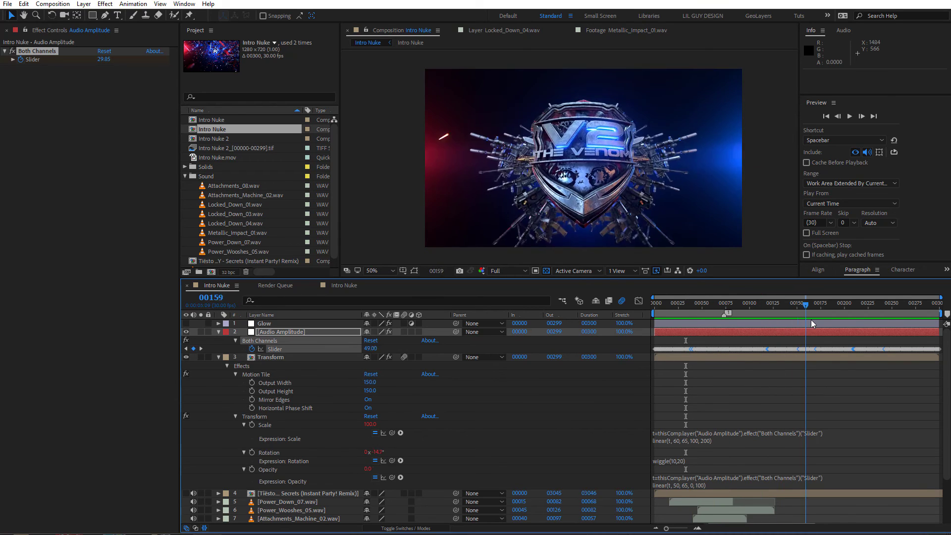
# - Try the Opacity expression as linear(t, 0, 65, 0, 100) and preview from frame 106
pyautogui.click(683, 483)
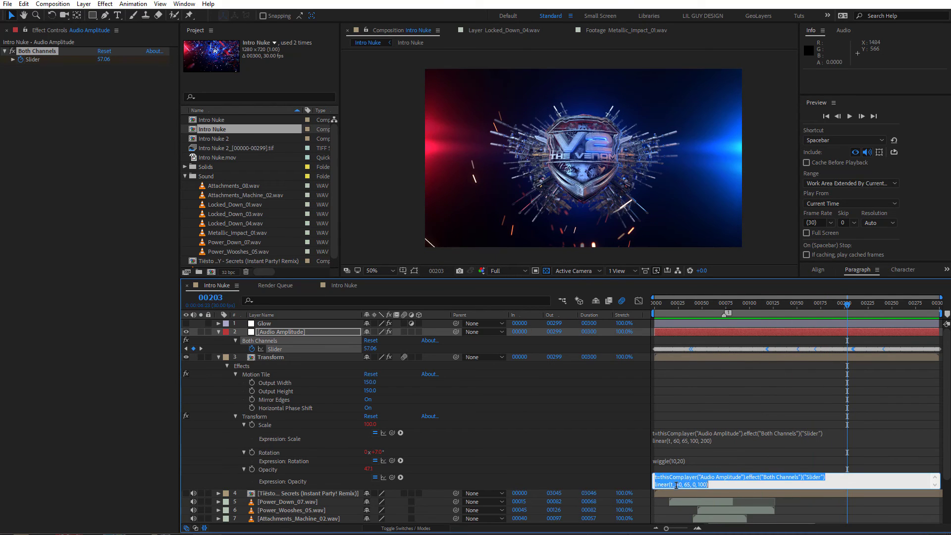
pyautogui.moveTo(676, 485); pyautogui.dragTo(679, 485)
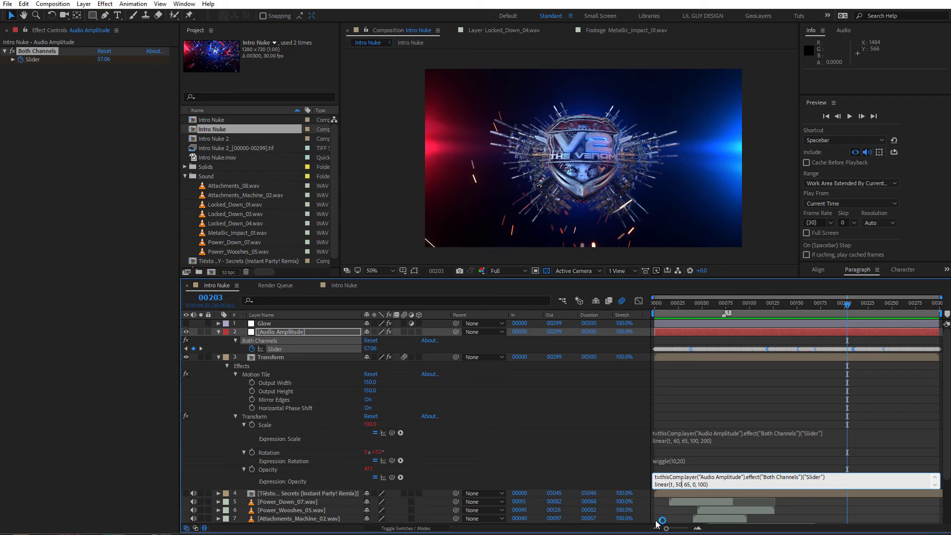
pyautogui.moveTo(733, 312); pyautogui.dragTo(755, 317)
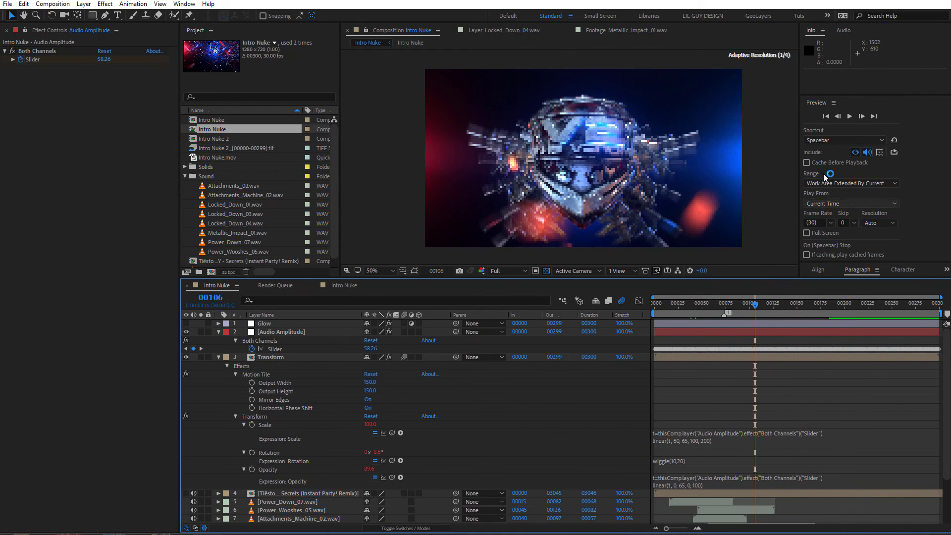
pyautogui.click(851, 117)
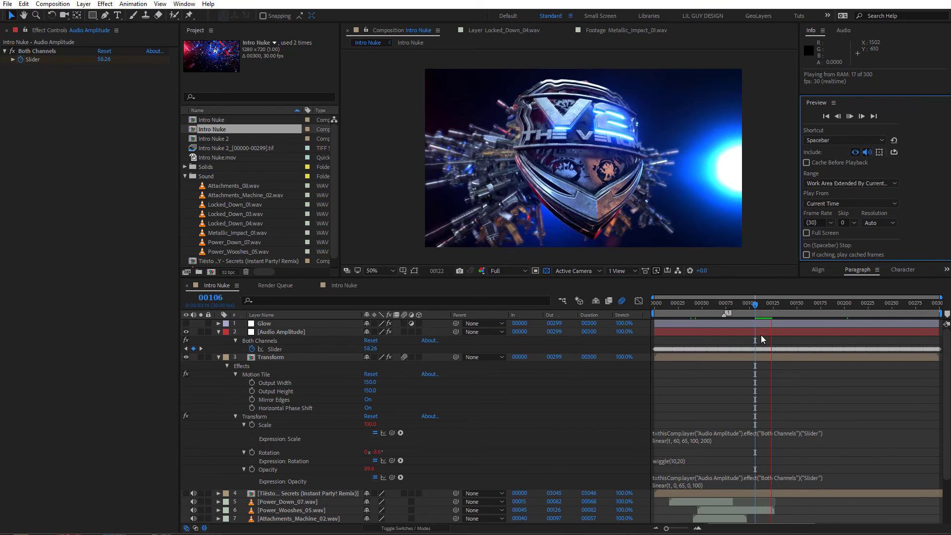
pyautogui.click(763, 315)
# - Check the Slider curve in the Graph Editor and set the Opacity expression to linear(t, 55, 65, 0, 100)
pyautogui.click(317, 349)
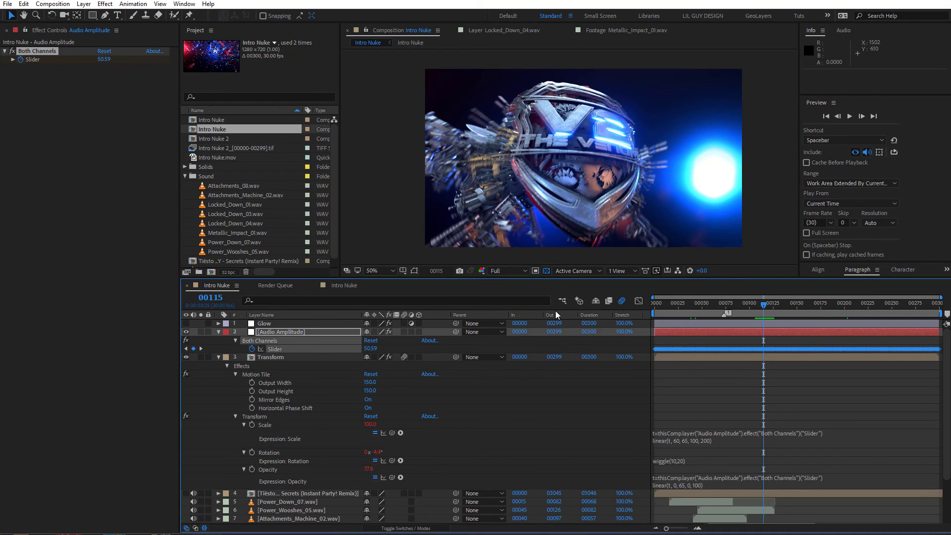
pyautogui.click(639, 302)
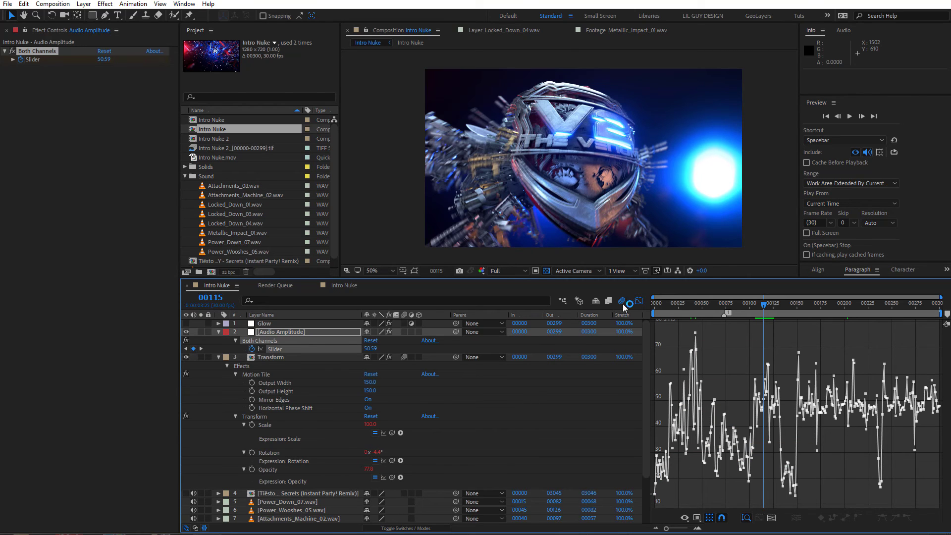
pyautogui.click(638, 301)
pyautogui.click(676, 486)
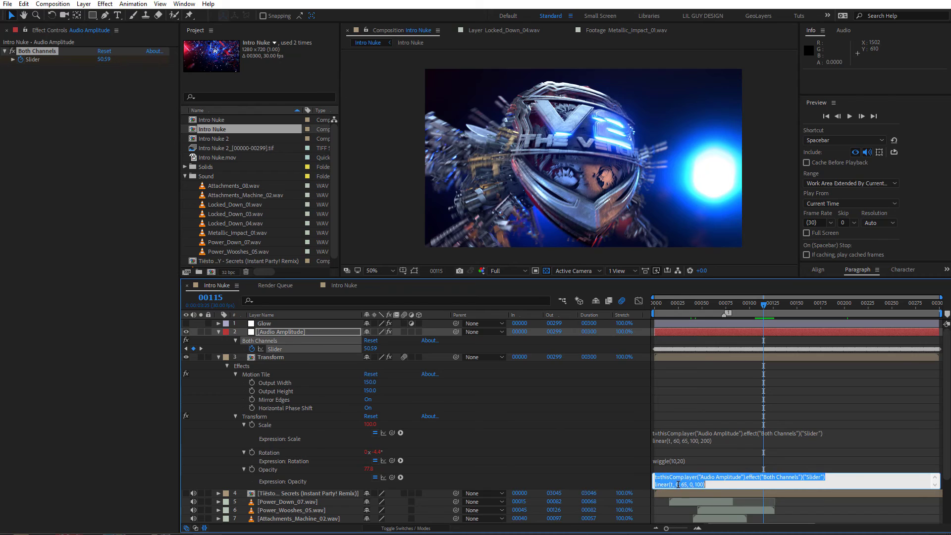
pyautogui.press('BackSpace')
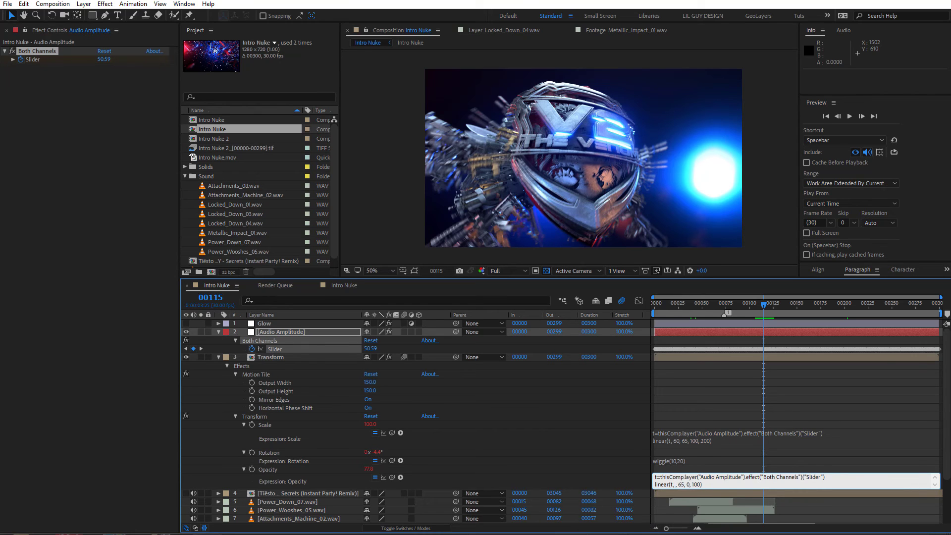
pyautogui.write('55')
pyautogui.click(622, 491)
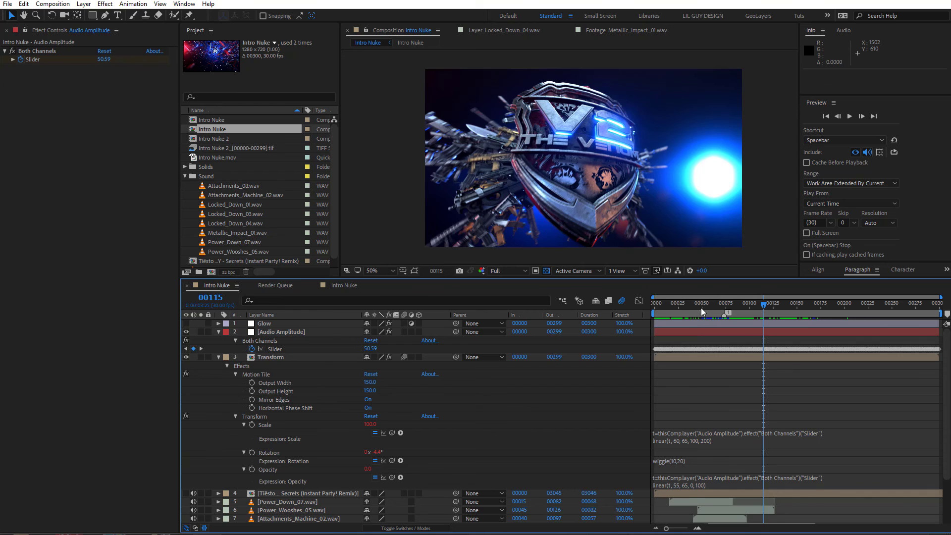
# - Preview from frame 0, recheck the Slider curve's early peaks in the Graph Editor, and preview again from frame 0 in layer bar view
pyautogui.press('Home')
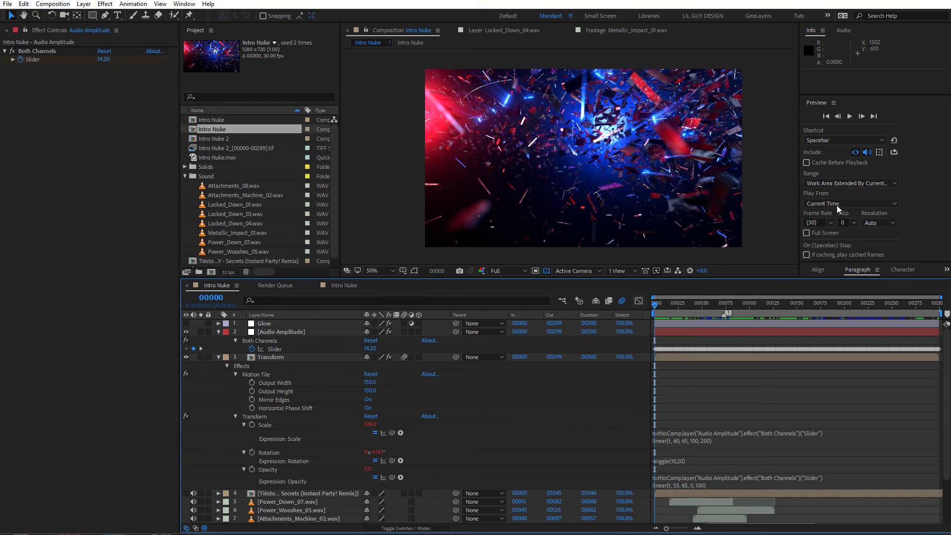
pyautogui.click(849, 116)
pyautogui.click(676, 308)
pyautogui.click(296, 348)
pyautogui.click(637, 301)
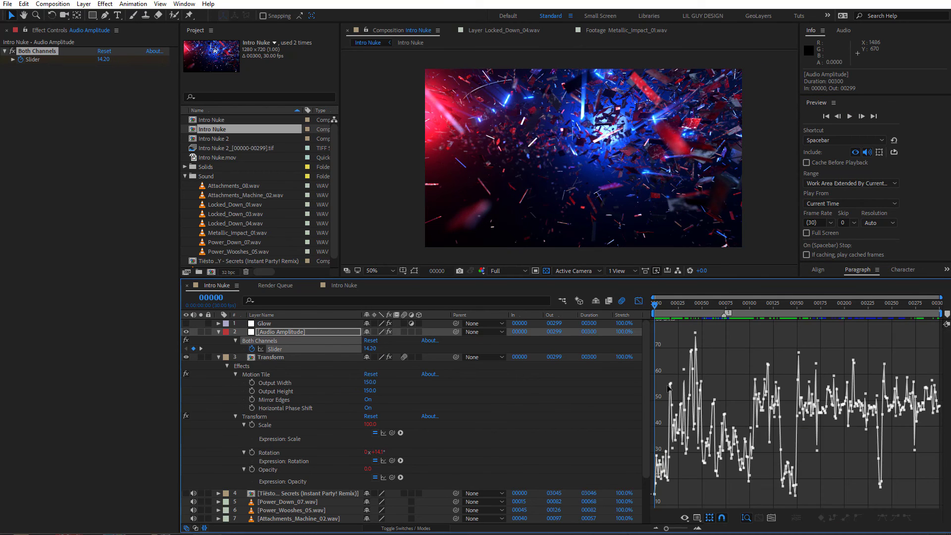
pyautogui.moveTo(670, 390)
pyautogui.click(638, 300)
pyautogui.click(852, 116)
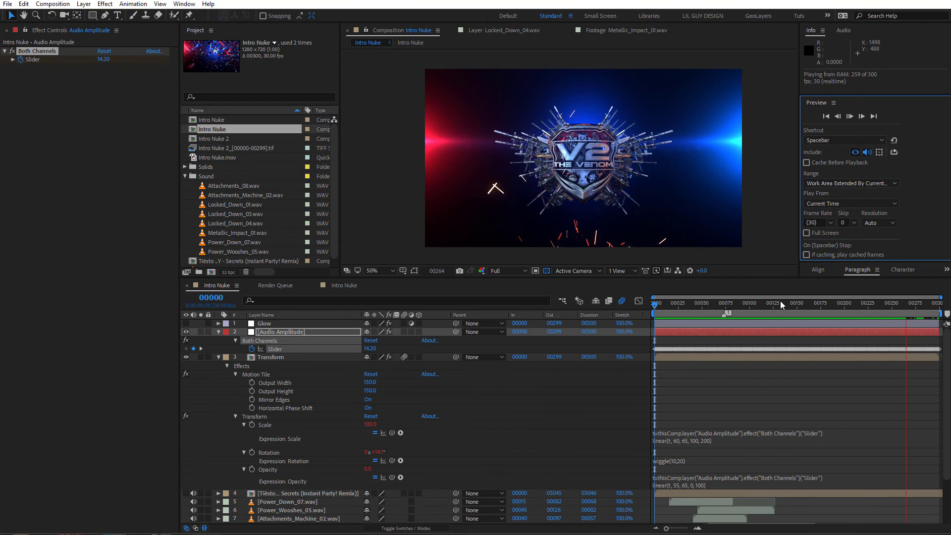
# - Change the lower input value in the Opacity expression so it reads linear(t, 52, 65, 0, 100)
pyautogui.click(679, 483)
pyautogui.click(678, 484)
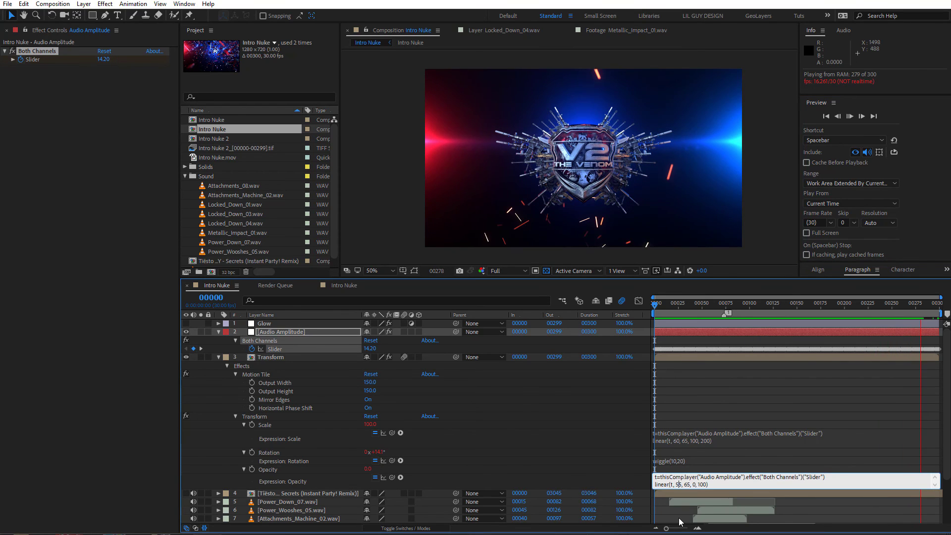
pyautogui.write('2')
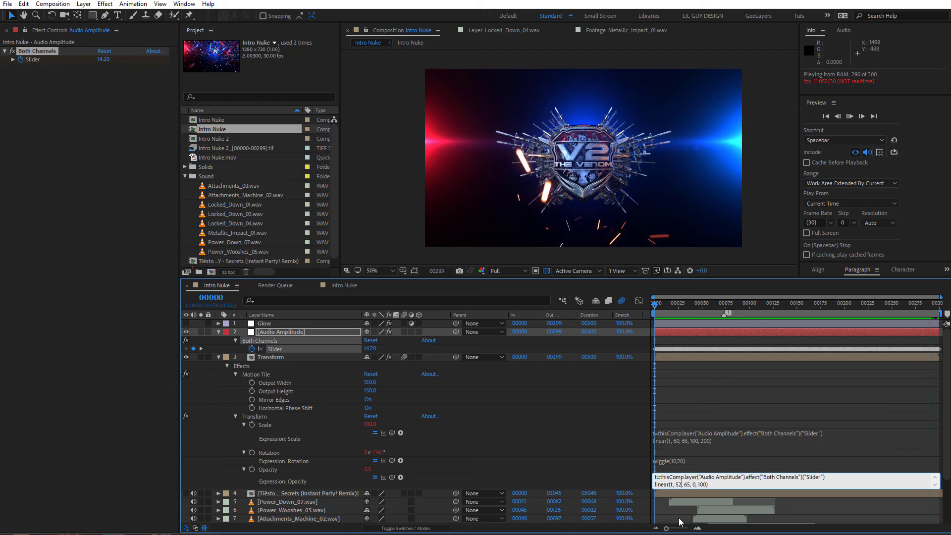
pyautogui.click(546, 436)
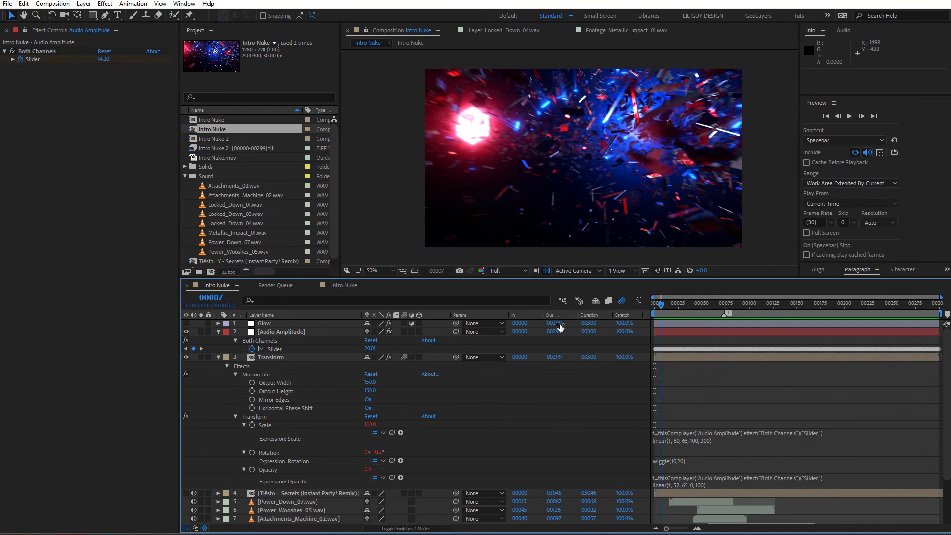
# - Preview briefly from frame 0 and make the Glow layer visible again
pyautogui.click(849, 117)
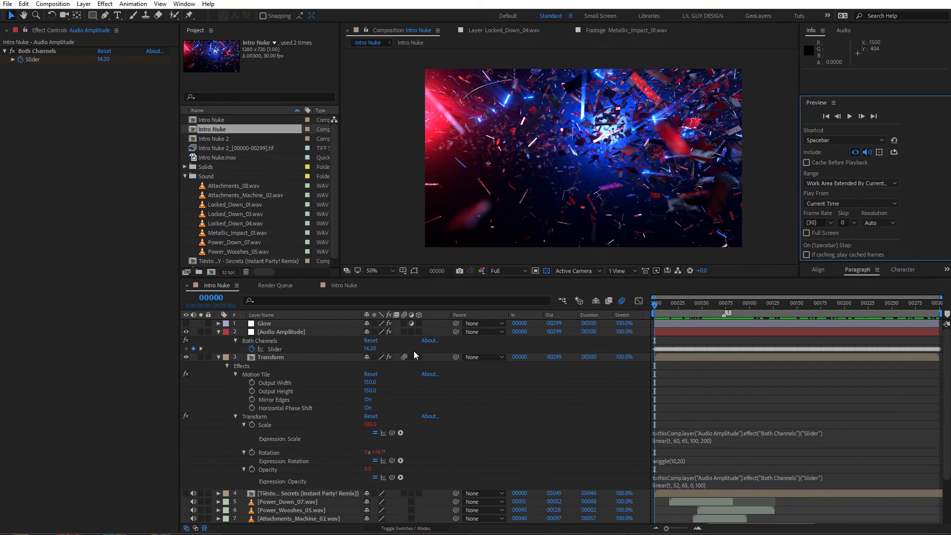
pyautogui.click(415, 355)
pyautogui.click(187, 323)
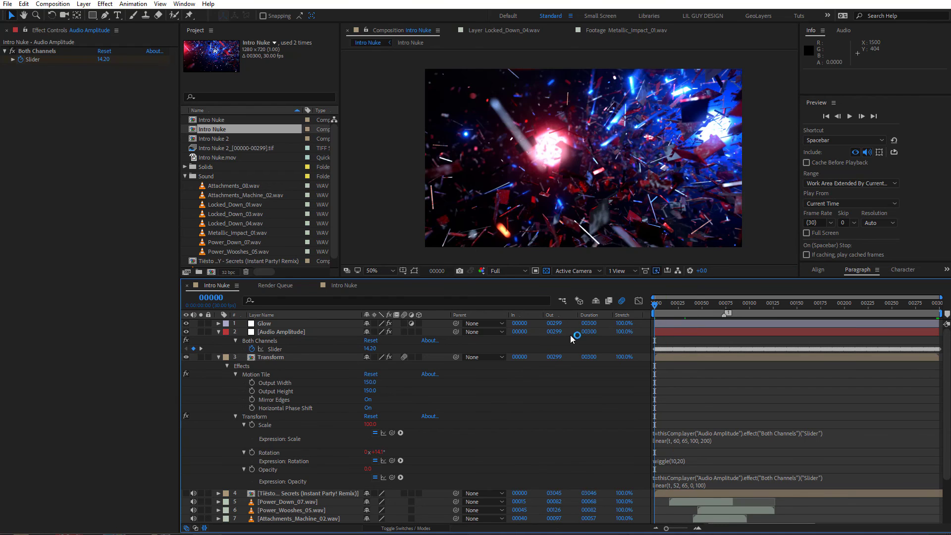
# - Preview briefly, add an elliptical mask filling the whole frame to the Glow layer, and show the mask outline
pyautogui.click(849, 117)
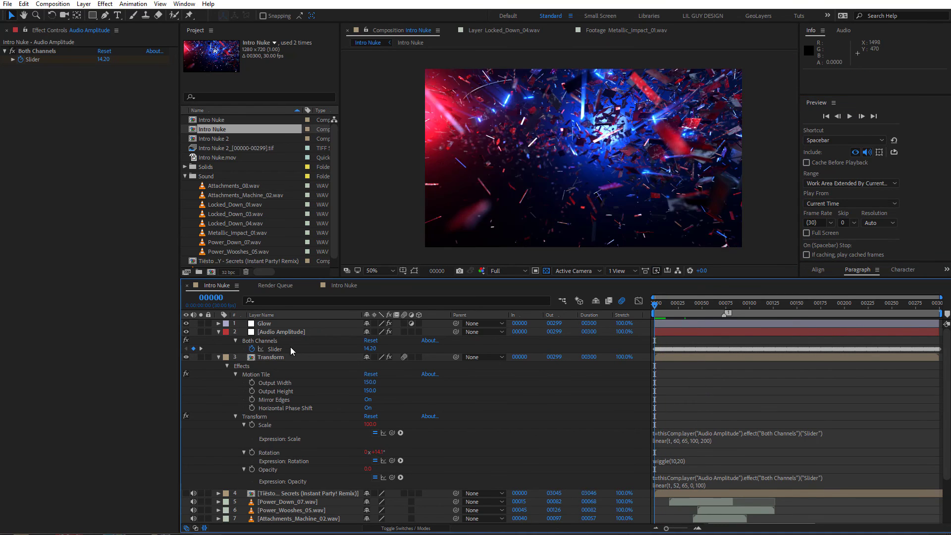
pyautogui.click(297, 325)
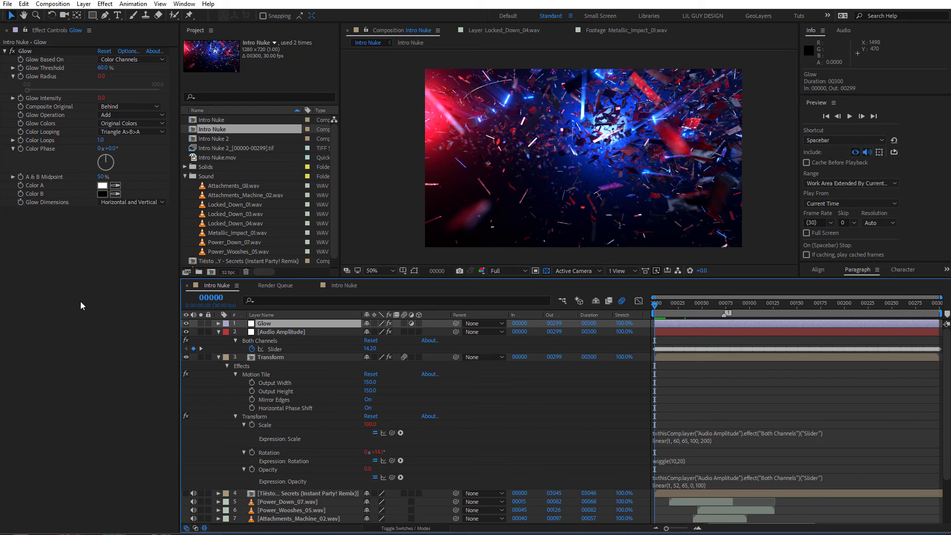
pyautogui.click(99, 19)
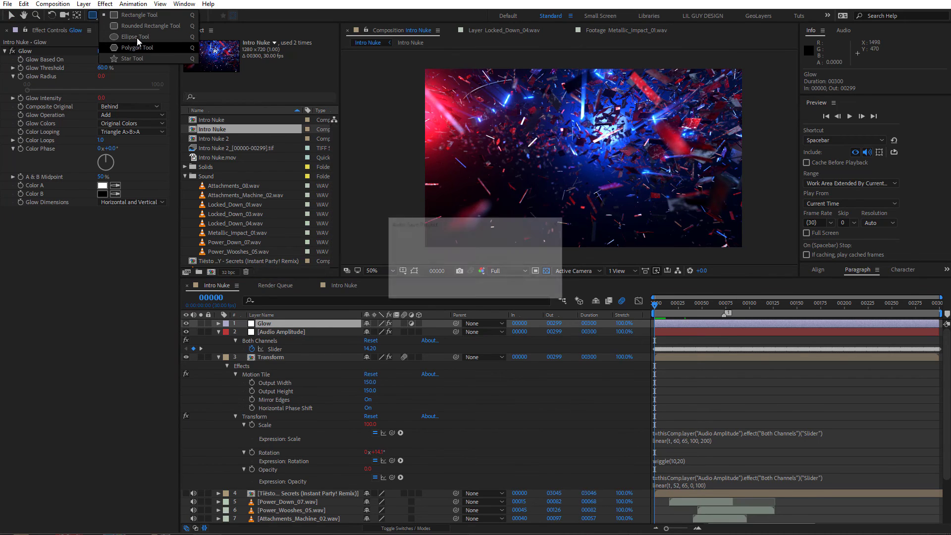
pyautogui.click(123, 44)
pyautogui.doubleClick(92, 15)
pyautogui.press('v')
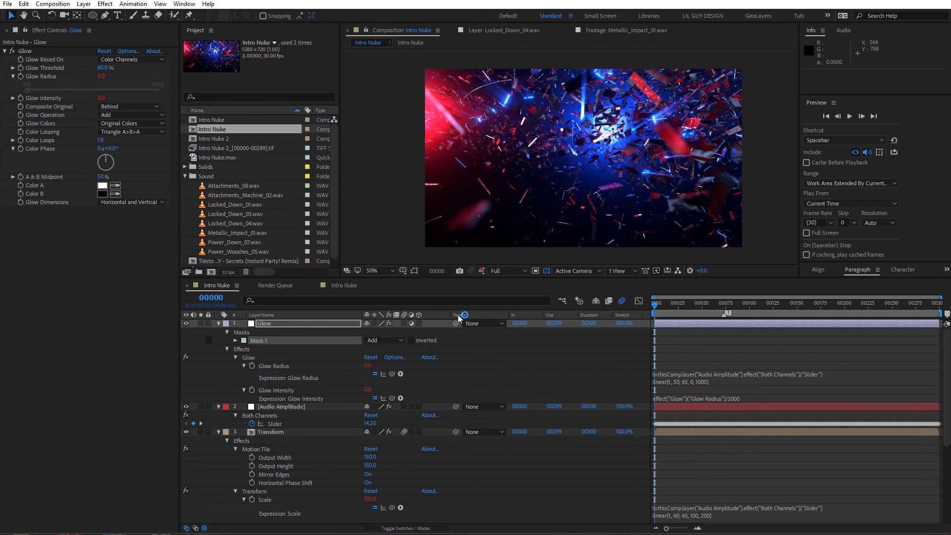
pyautogui.click(414, 271)
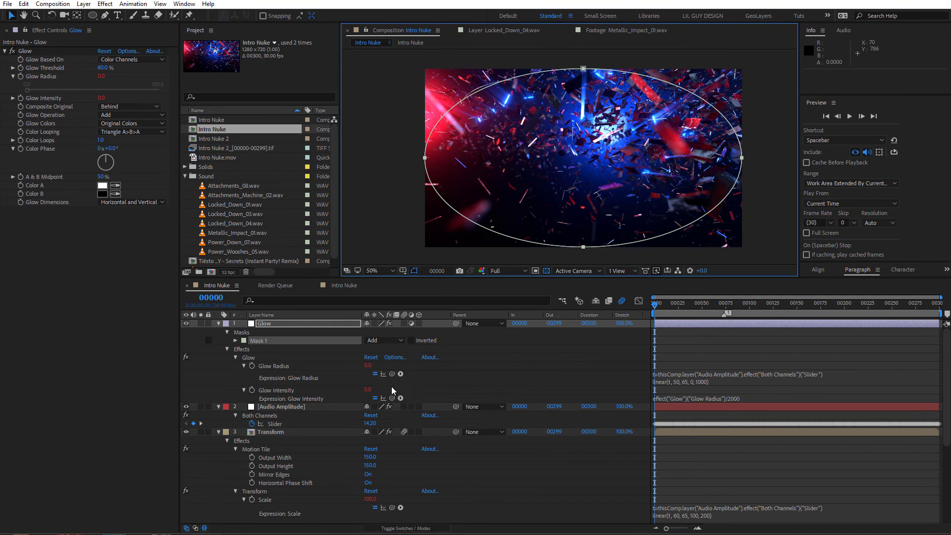
# - Apply the Curves effect to the Glow layer and bend the RGB curve's midpoint downward to darken the image
pyautogui.rightClick(251, 325)
pyautogui.click(96, 308)
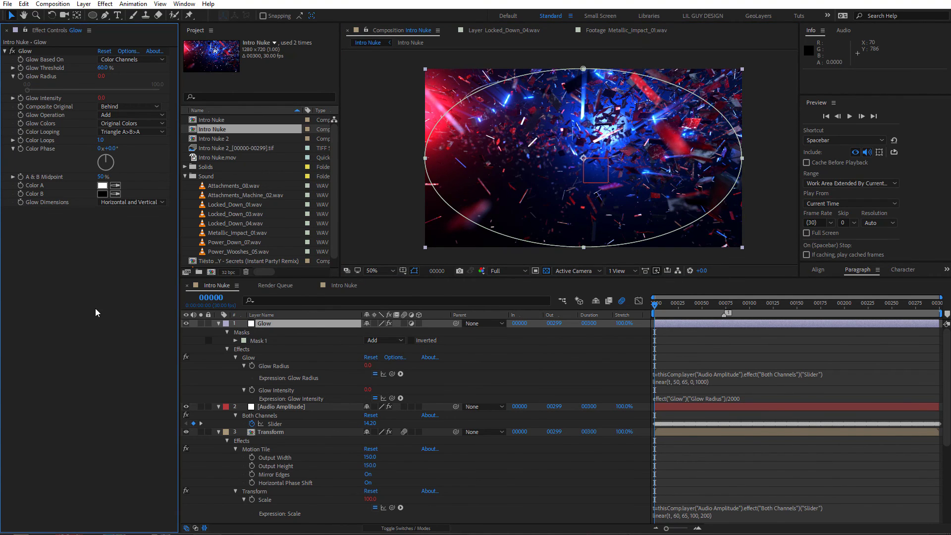
pyautogui.hotkey('ctrl', 'space')
pyautogui.write('cur')
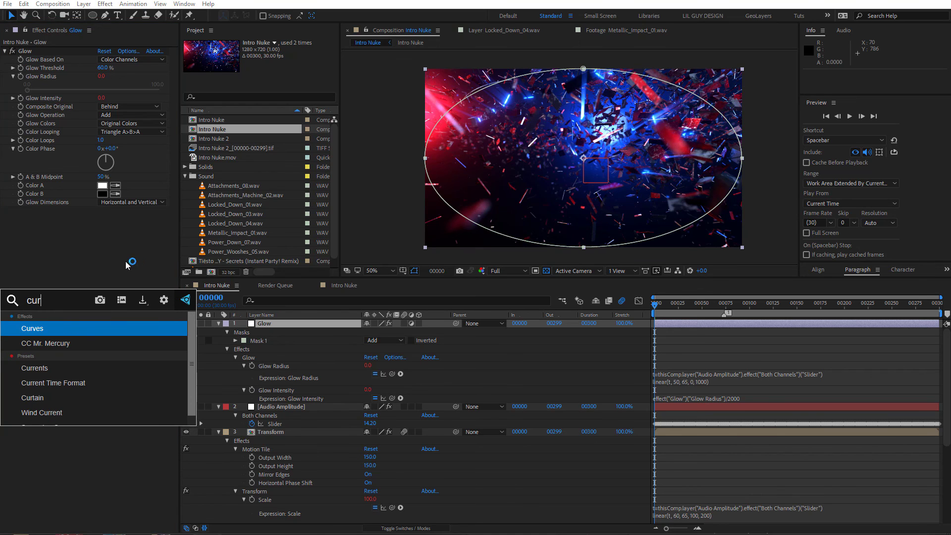
pyautogui.click(40, 334)
pyautogui.moveTo(98, 297); pyautogui.dragTo(96, 323)
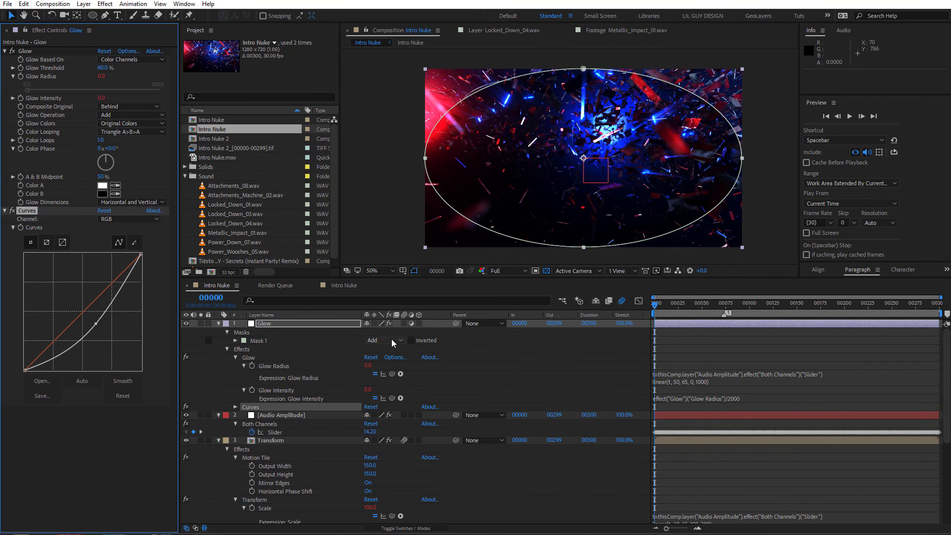
# - Add a mask reference to Mask 1 in the Compositing Options of the Curves effect
pyautogui.click(235, 406)
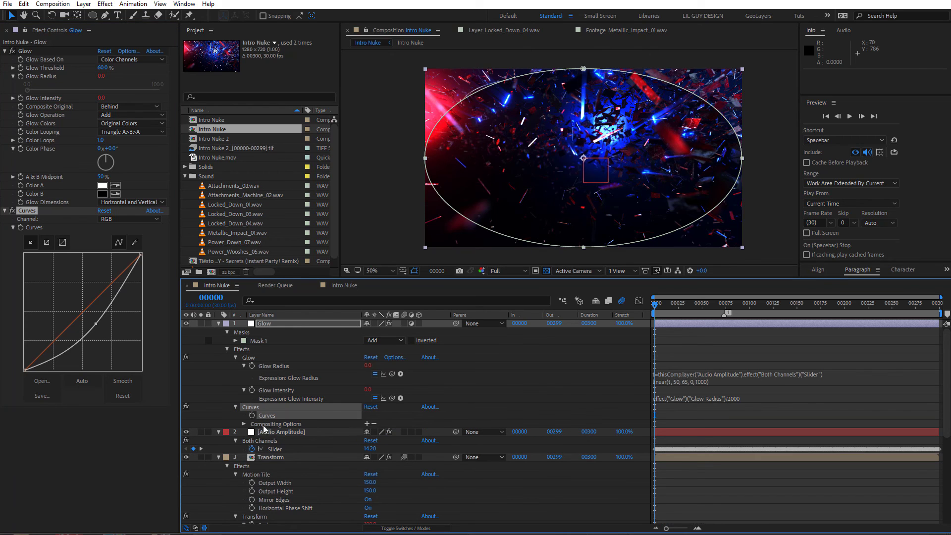
pyautogui.click(243, 424)
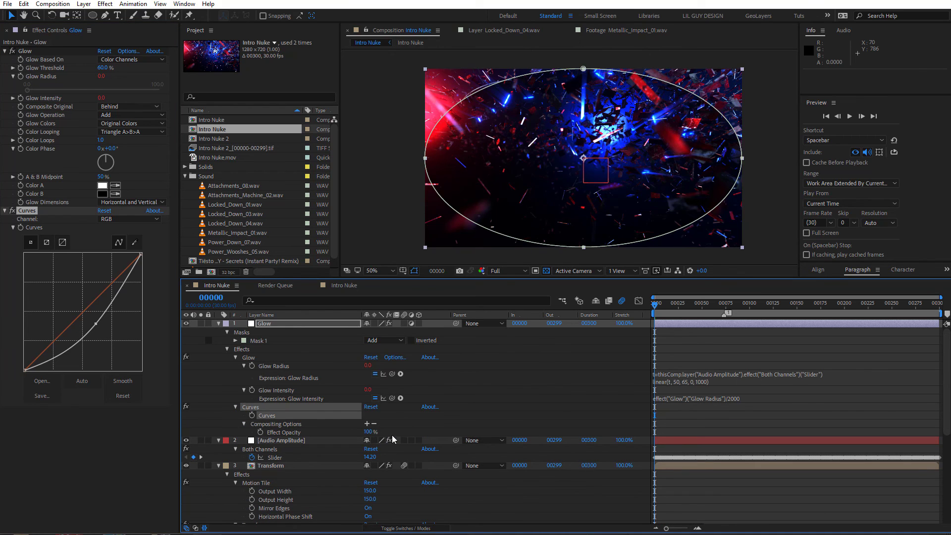
pyautogui.click(367, 424)
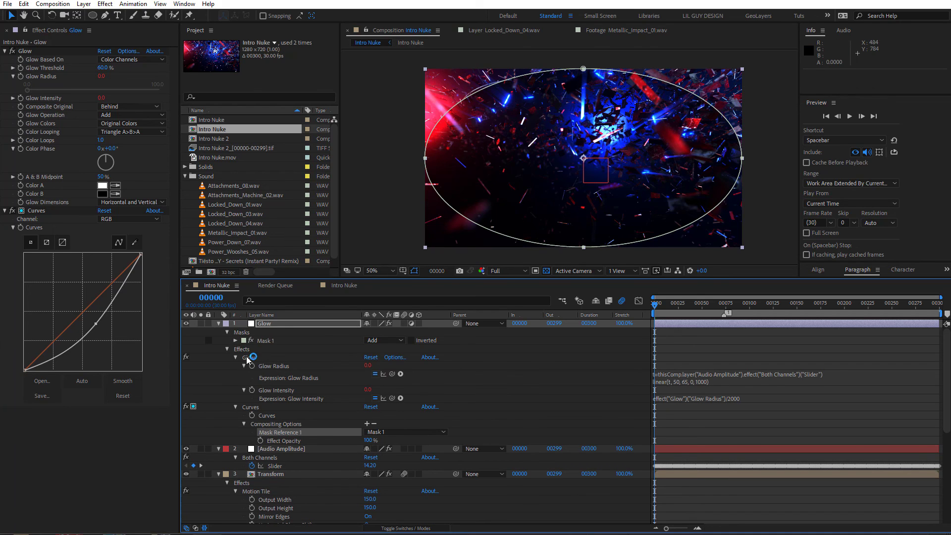
# - Change Mask 1 on the Glow layer to Subtract mode and set its feather to 241 pixels
pyautogui.click(236, 341)
pyautogui.click(384, 340)
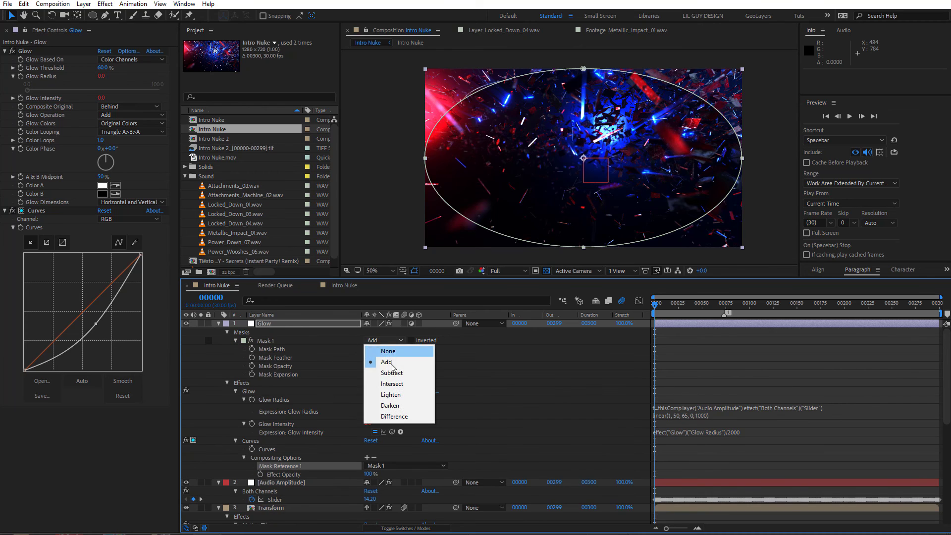
pyautogui.click(391, 373)
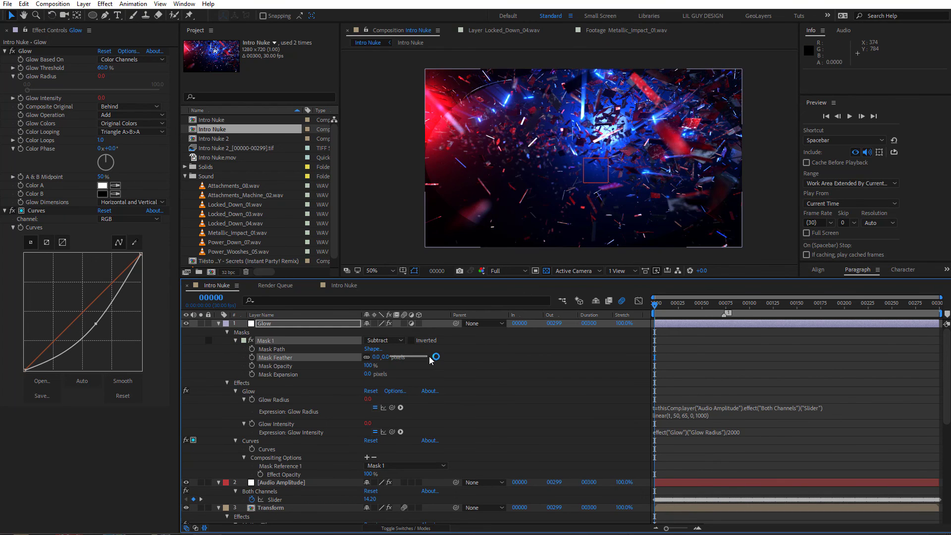
pyautogui.moveTo(391, 358); pyautogui.dragTo(479, 355)
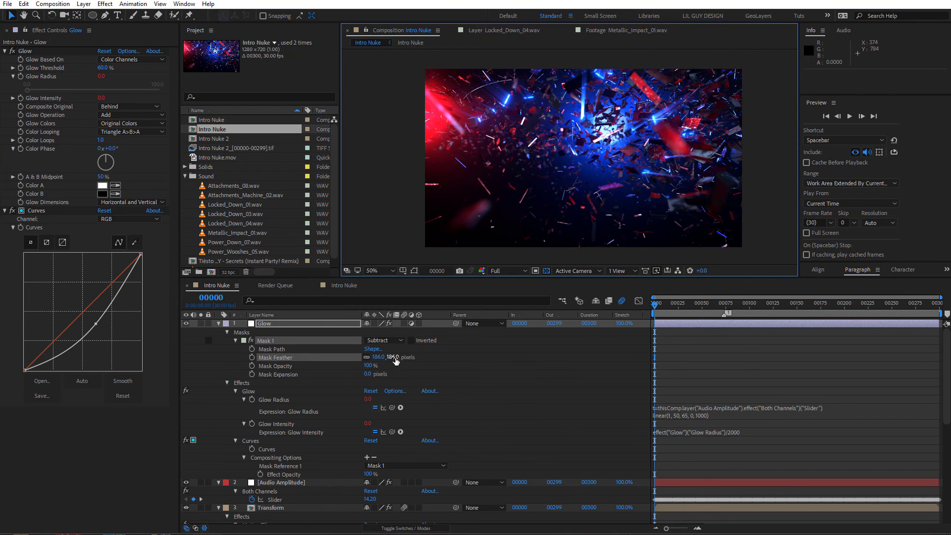
pyautogui.moveTo(396, 360); pyautogui.dragTo(423, 359)
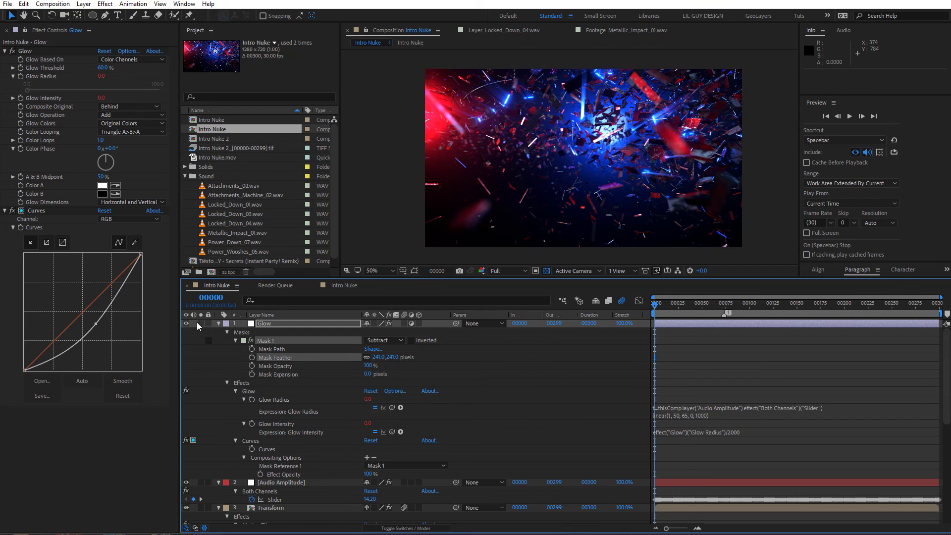
# - Make the Intro Nuke.mov layer visible in the nested Intro Nuke composition and return to the main composition at 50% zoom
pyautogui.click(274, 286)
pyautogui.click(345, 286)
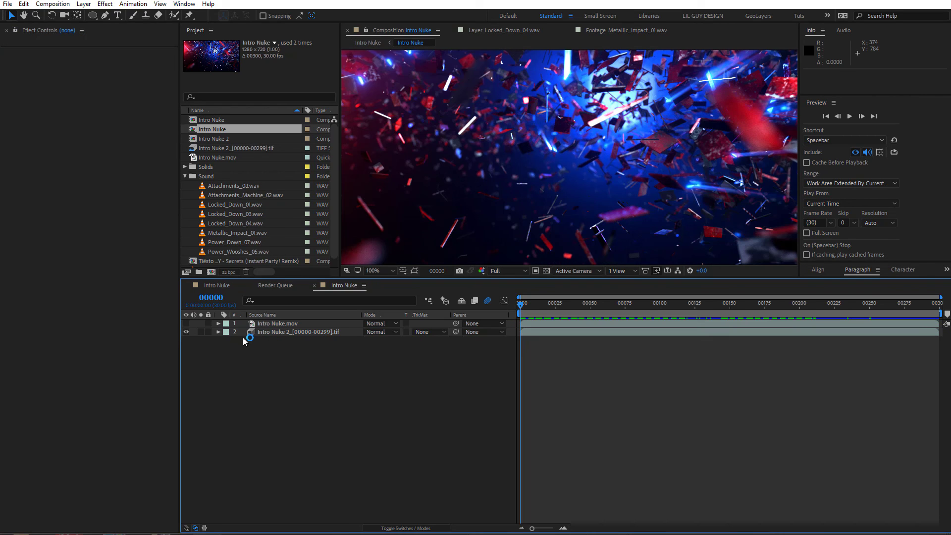
pyautogui.click(186, 331)
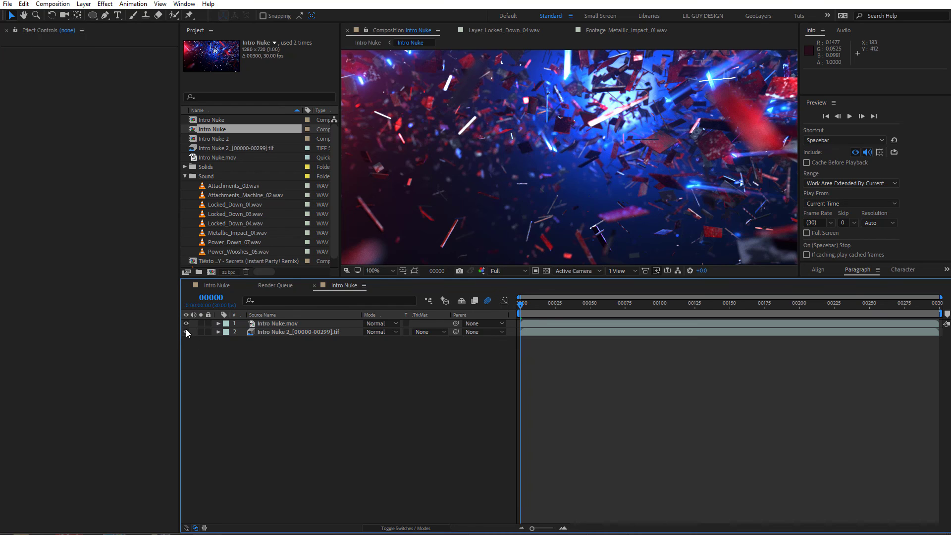
pyautogui.click(368, 42)
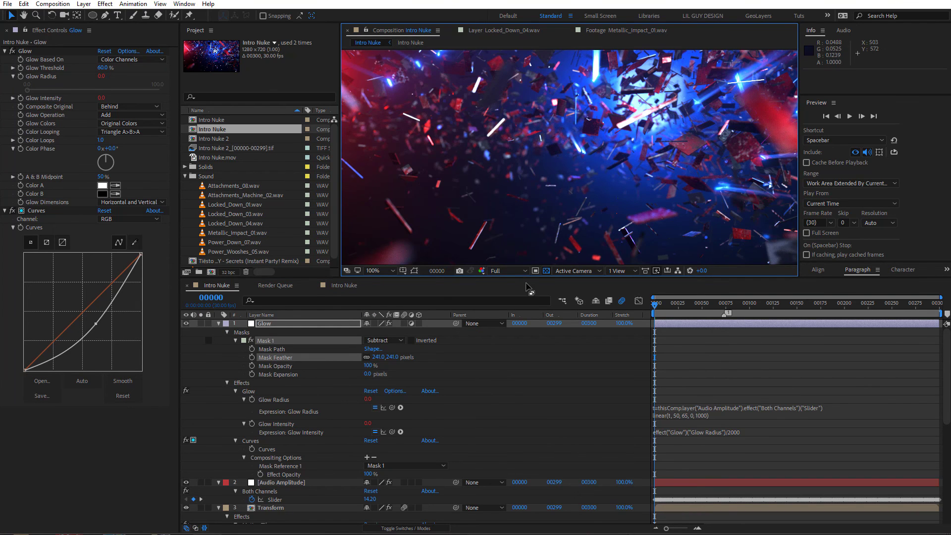
pyautogui.press(',')
pyautogui.press(',')
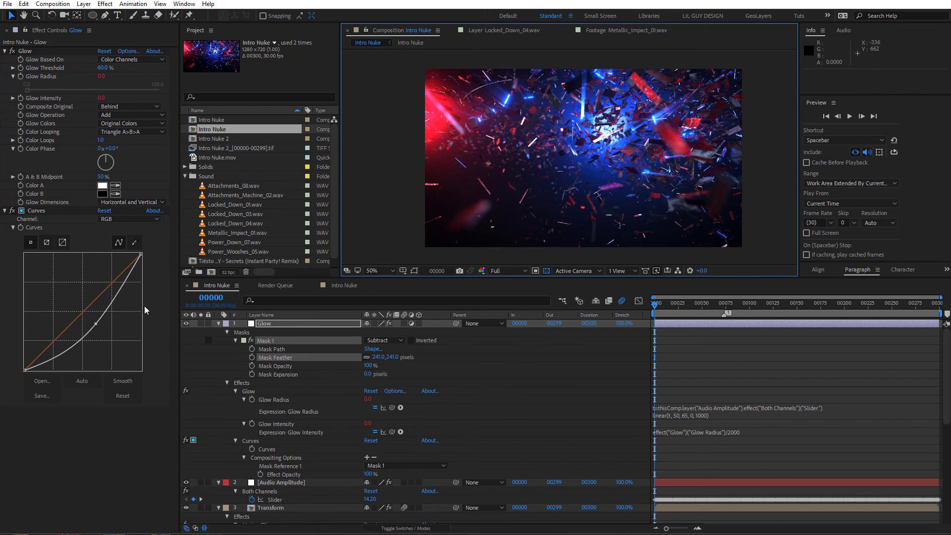
# - Ease the Curves bend slightly and set Mask 1's feather to 329 pixels, comparing the image with Curves off and on
pyautogui.doubleClick(12, 211)
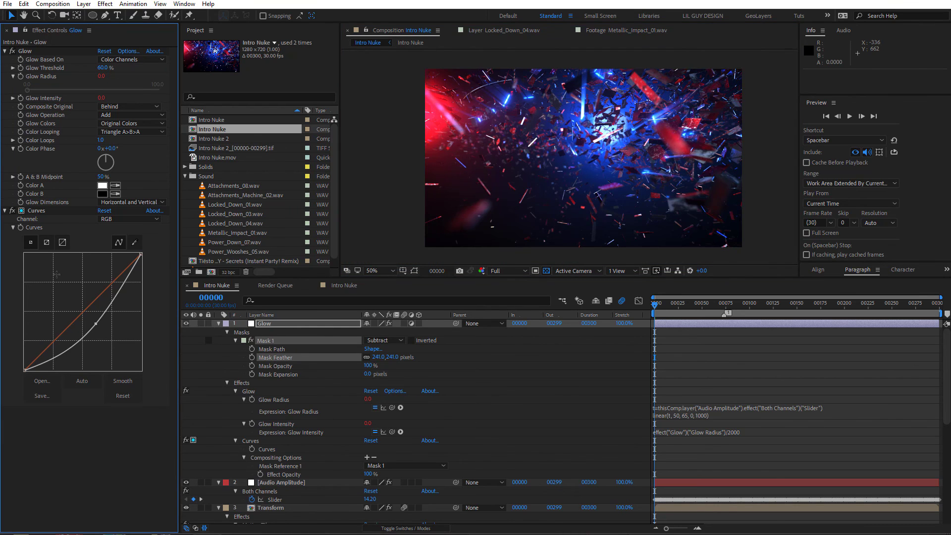
pyautogui.moveTo(96, 323); pyautogui.dragTo(89, 322)
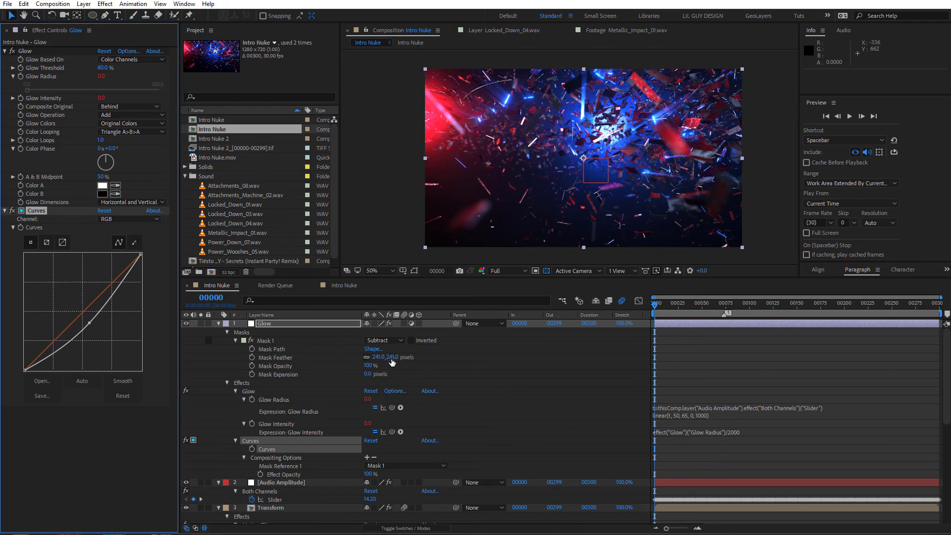
pyautogui.moveTo(391, 357); pyautogui.dragTo(415, 357)
pyautogui.doubleClick(12, 211)
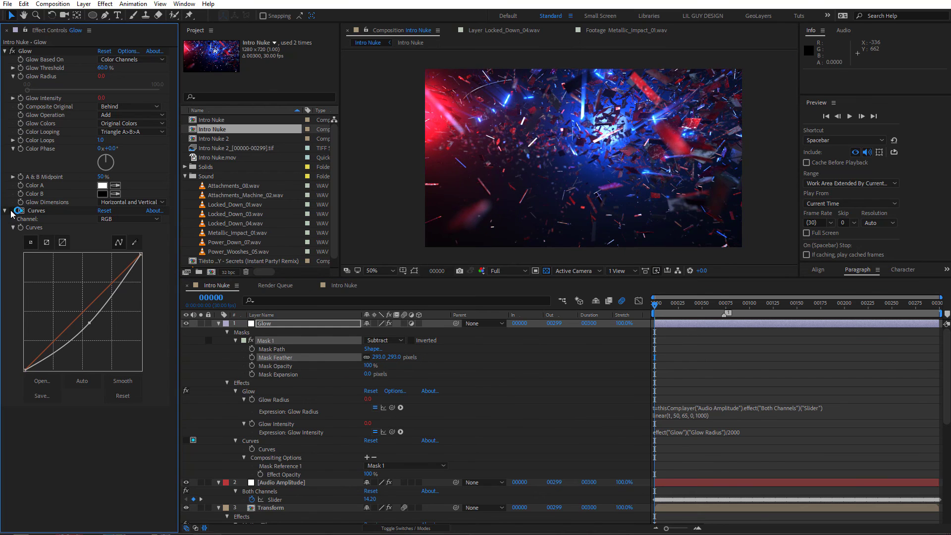
pyautogui.doubleClick(12, 211)
pyautogui.moveTo(396, 361); pyautogui.dragTo(412, 360)
# - At frame 233, compare the image with Curves off and on and raise the curve's midpoint slightly toward the diagonal
pyautogui.click(876, 303)
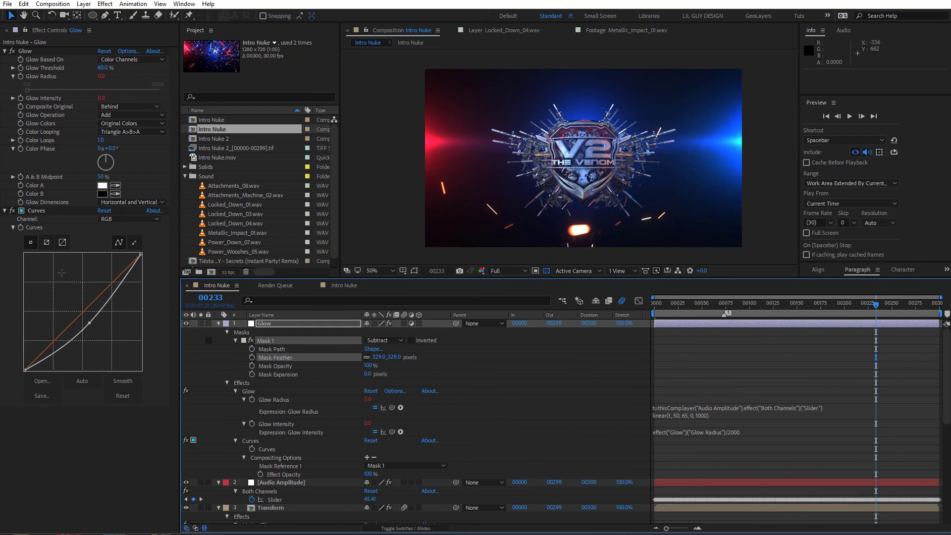
pyautogui.click(13, 211)
pyautogui.doubleClick(13, 211)
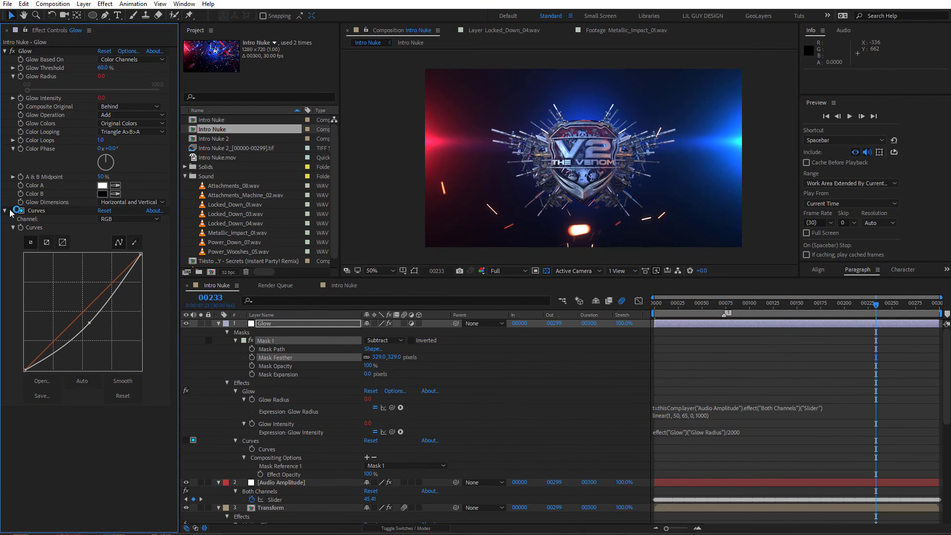
pyautogui.click(12, 211)
pyautogui.doubleClick(12, 211)
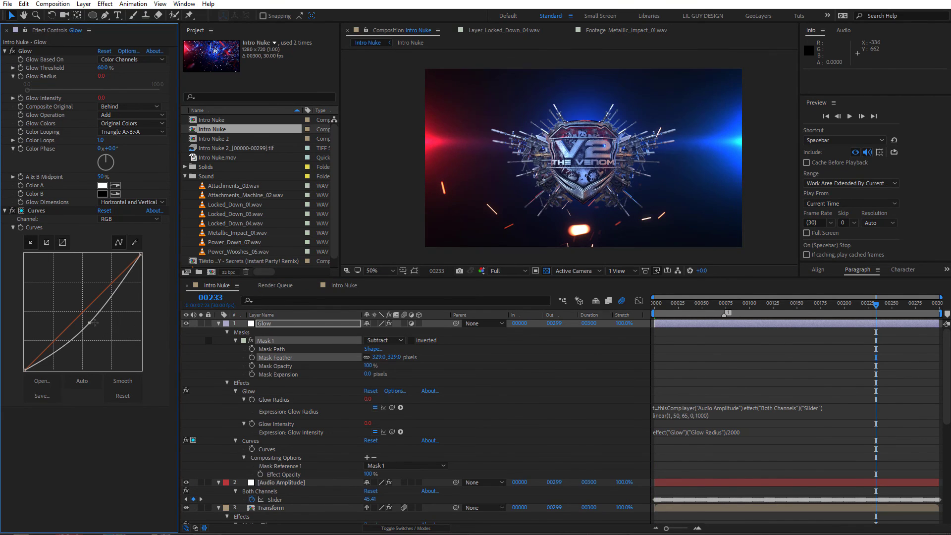
pyautogui.moveTo(94, 322); pyautogui.dragTo(88, 319)
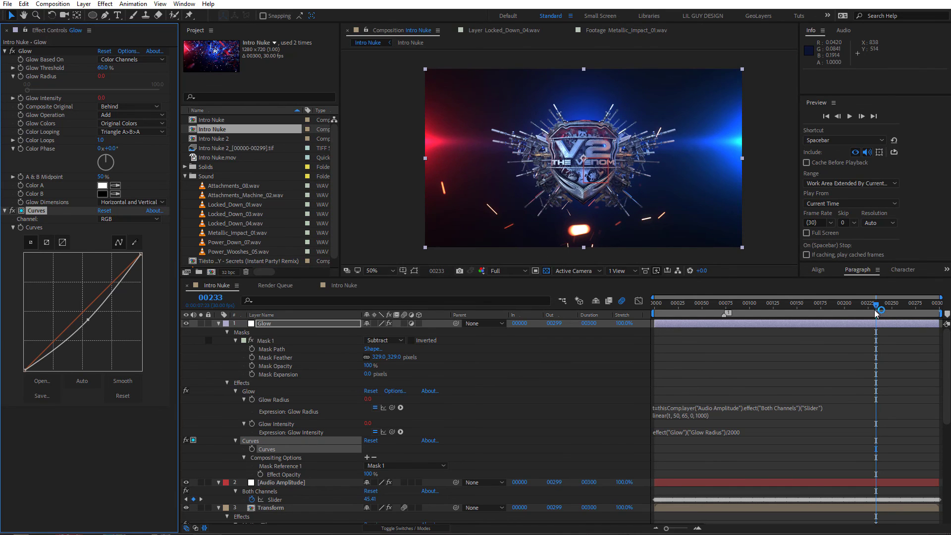
pyautogui.click(12, 211)
pyautogui.click(12, 210)
pyautogui.moveTo(927, 311); pyautogui.dragTo(740, 311)
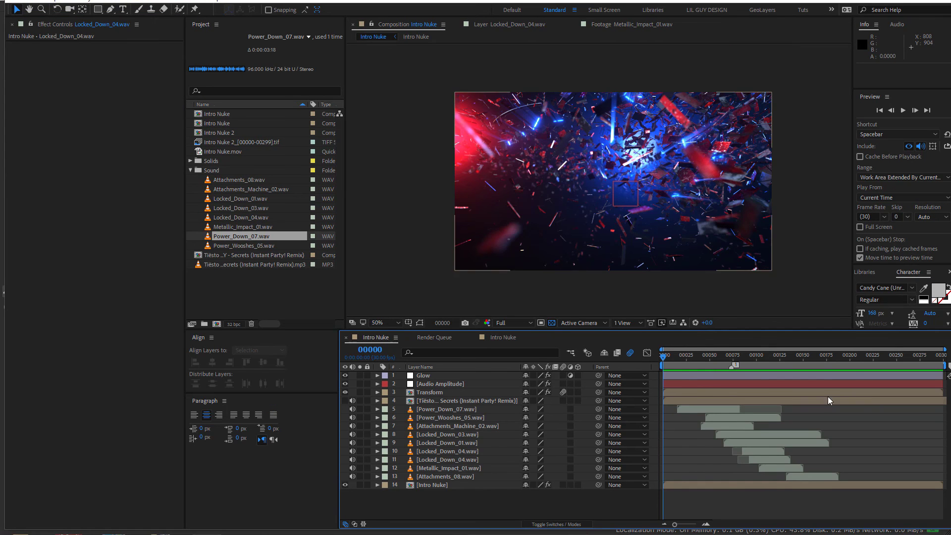
# - Preview the intro from frame 0, stop on the logo, and inspect that frame at 100% in the maximized Composition panel
pyautogui.press('space')
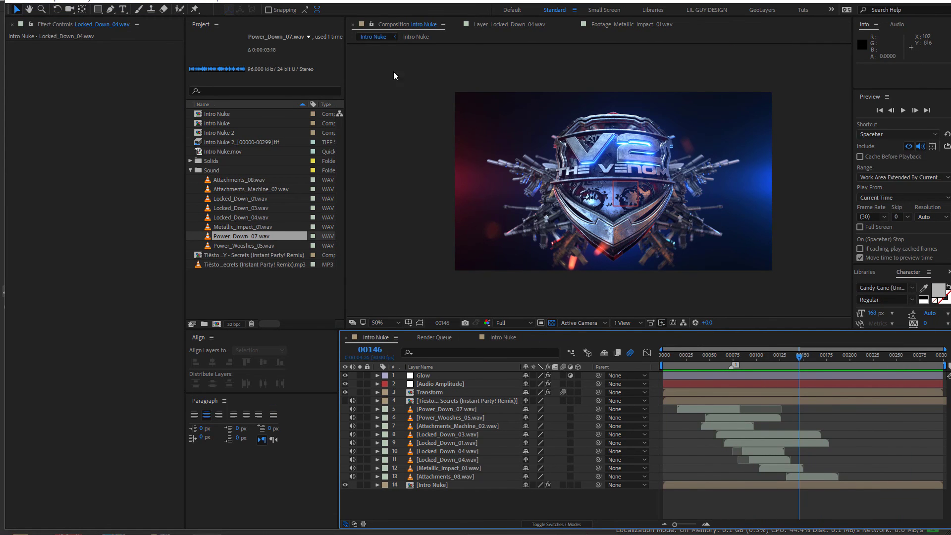
pyautogui.click(373, 37)
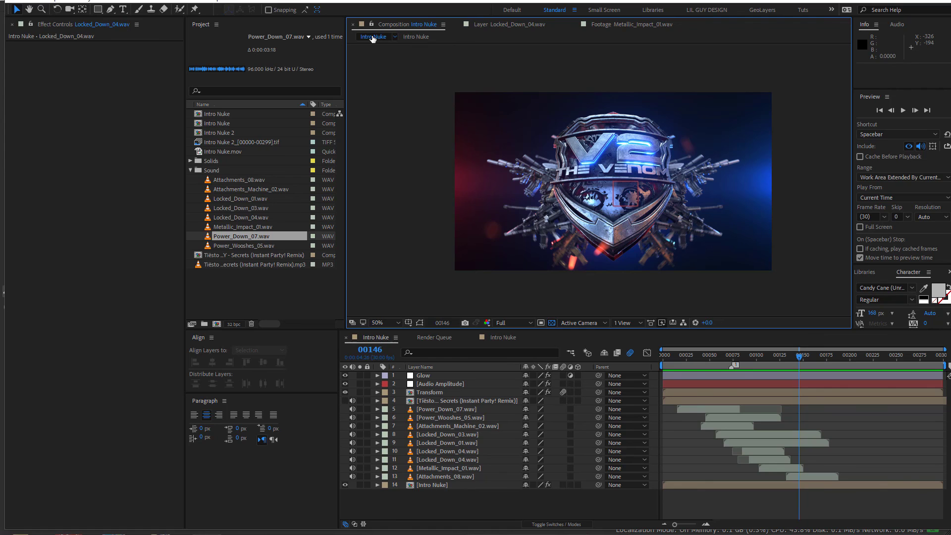
pyautogui.doubleClick(417, 25)
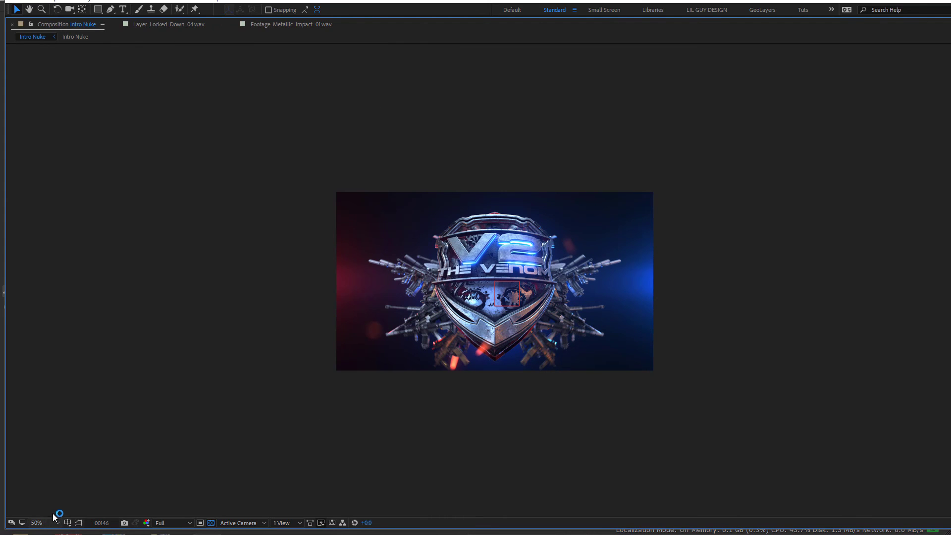
pyautogui.scroll(4, 441, 304)
pyautogui.scroll(-3, 481, 327)
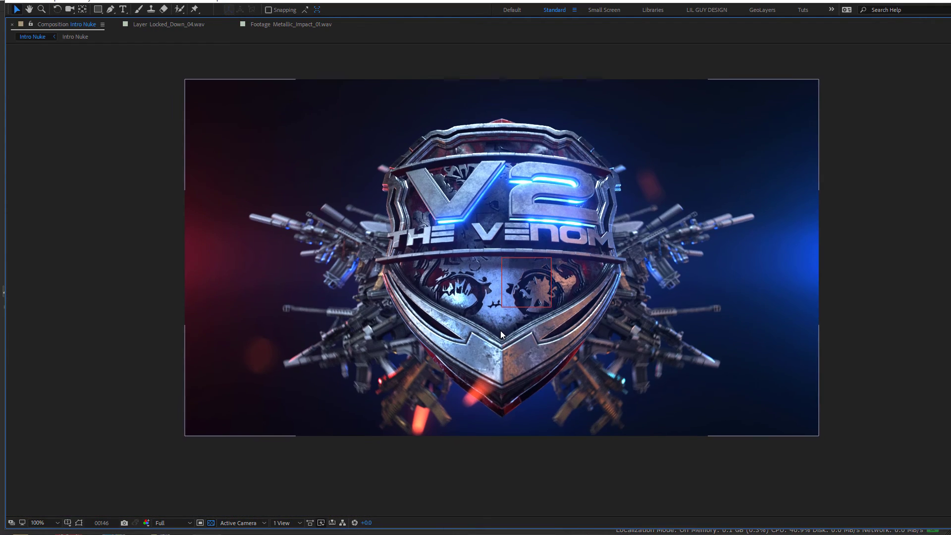
pyautogui.press('space')
pyautogui.moveTo(557, 319); pyautogui.dragTo(545, 329, button='middle')
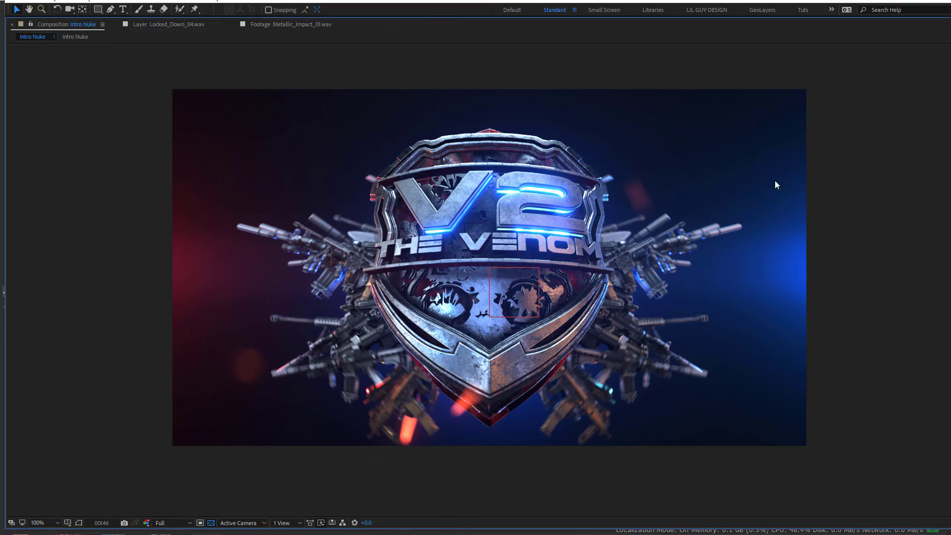
pyautogui.moveTo(518, 270); pyautogui.dragTo(511, 279, button='middle')
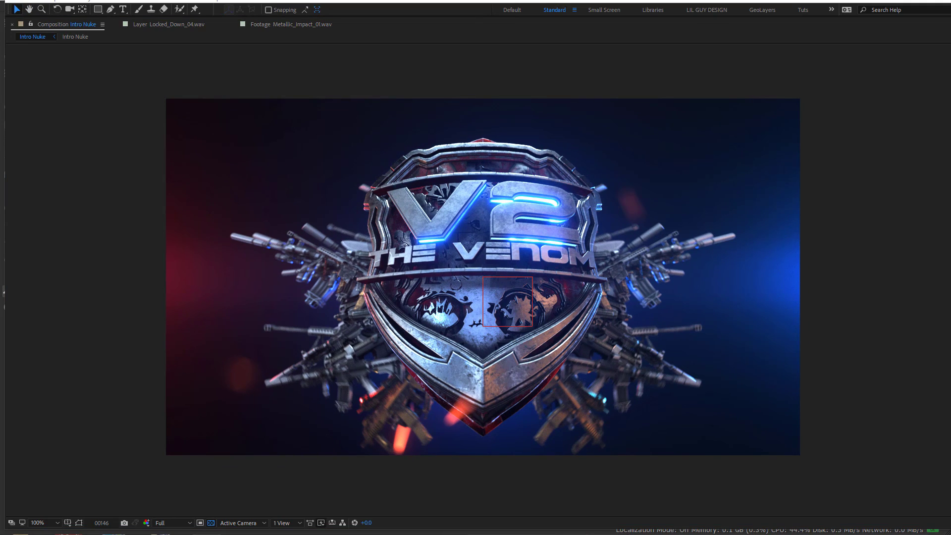
# - Switch to the browser and look through the LIL GUY DESIGN YouTube channel page
pyautogui.moveTo(949, 14); pyautogui.dragTo(811, 4)
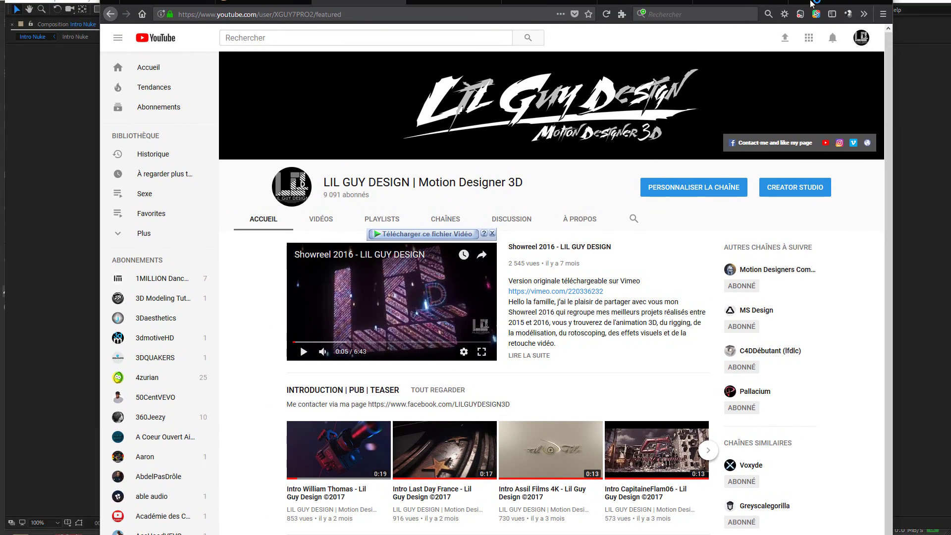
pyautogui.scroll(-7, 332, 151)
pyautogui.scroll(7, 456, 219)
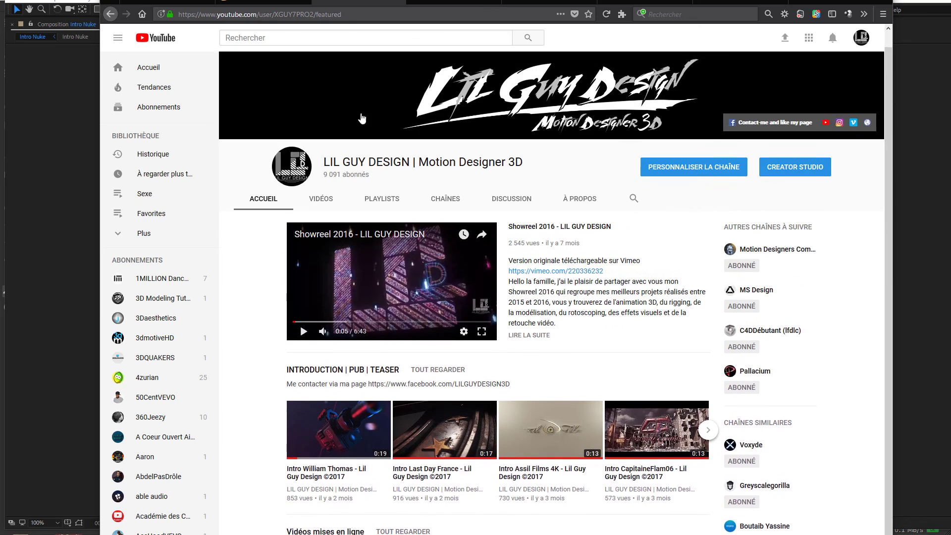
# - Look through the uploaded videos on the LIL GUY DESIGN YouTube channel and return to the top of the page
pyautogui.click(320, 219)
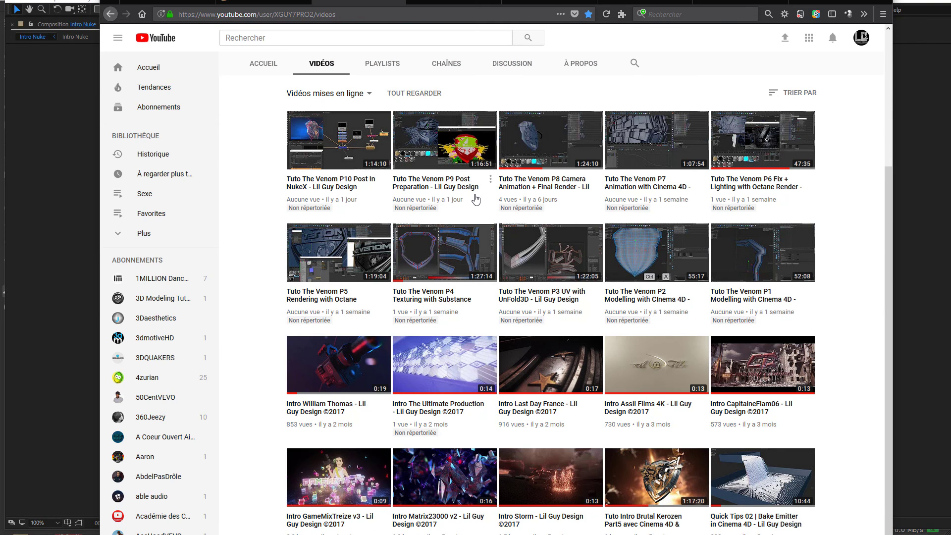
pyautogui.scroll(-10, 556, 344)
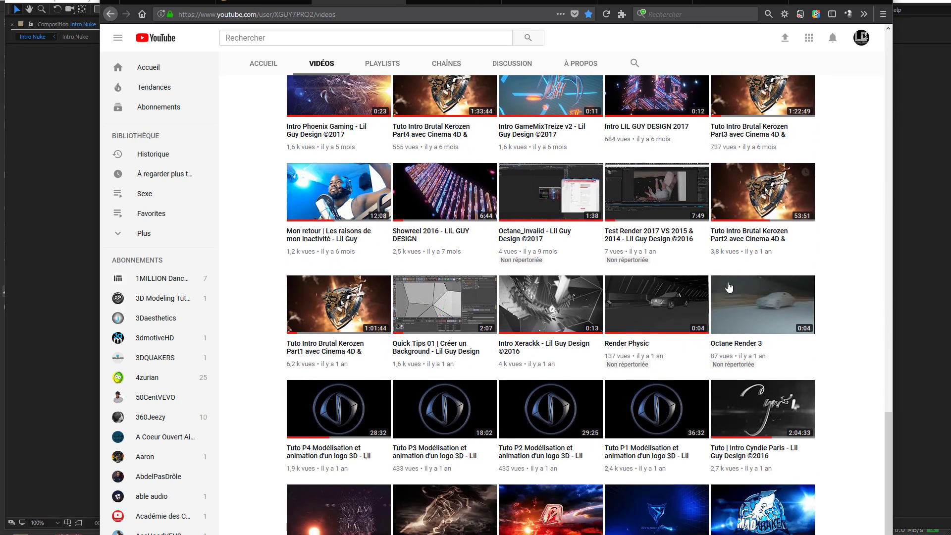
pyautogui.moveTo(730, 283)
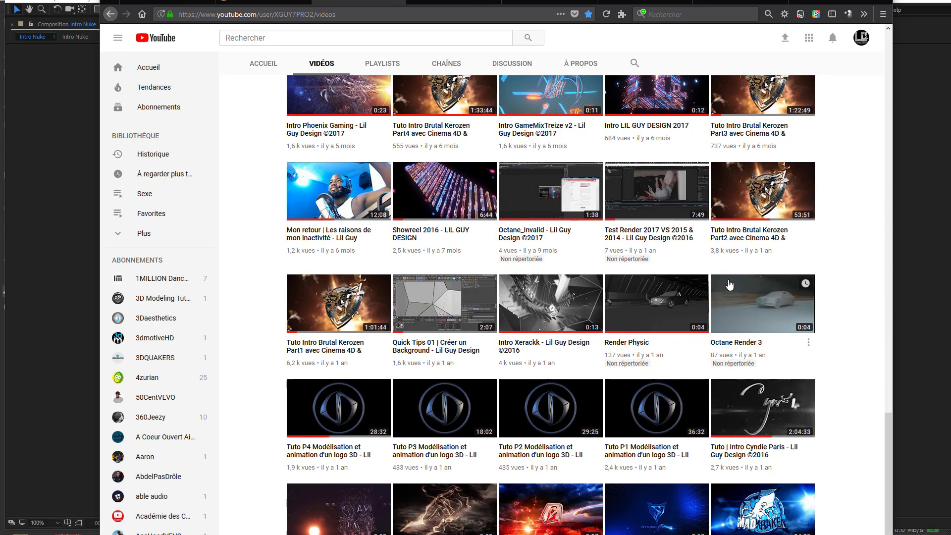
pyautogui.scroll(-12, 726, 287)
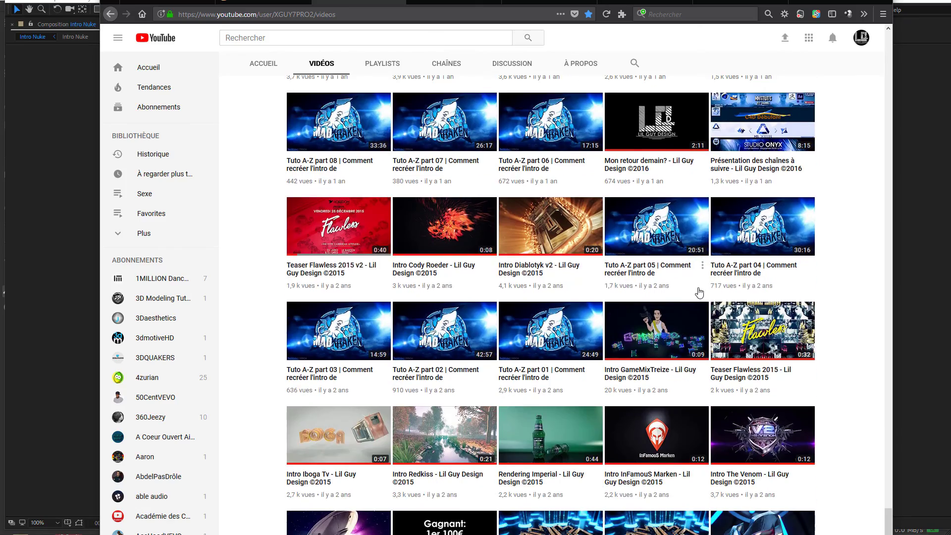
pyautogui.scroll(20, 760, 301)
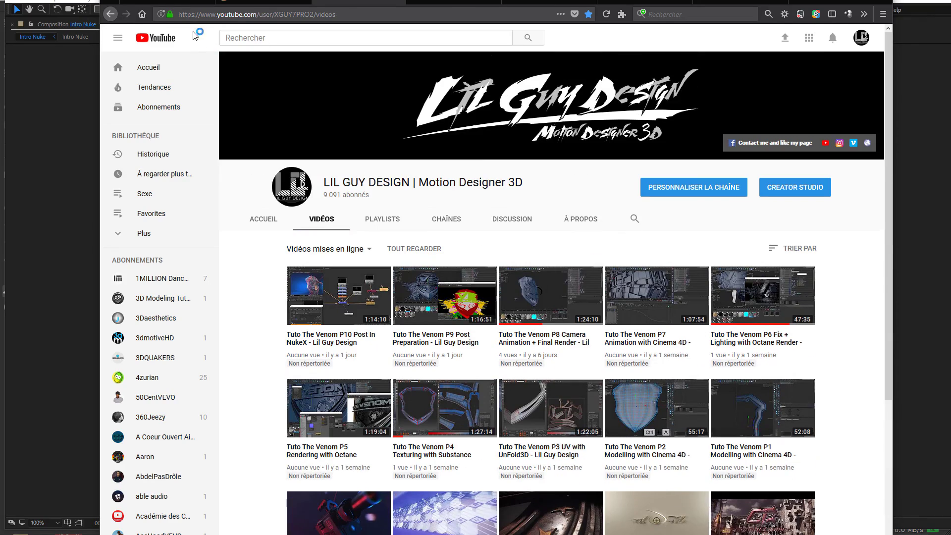
# - Show the LIL GUY DESIGN Facebook page and look through its publications, ending back at the page header
pyautogui.click(170, 2)
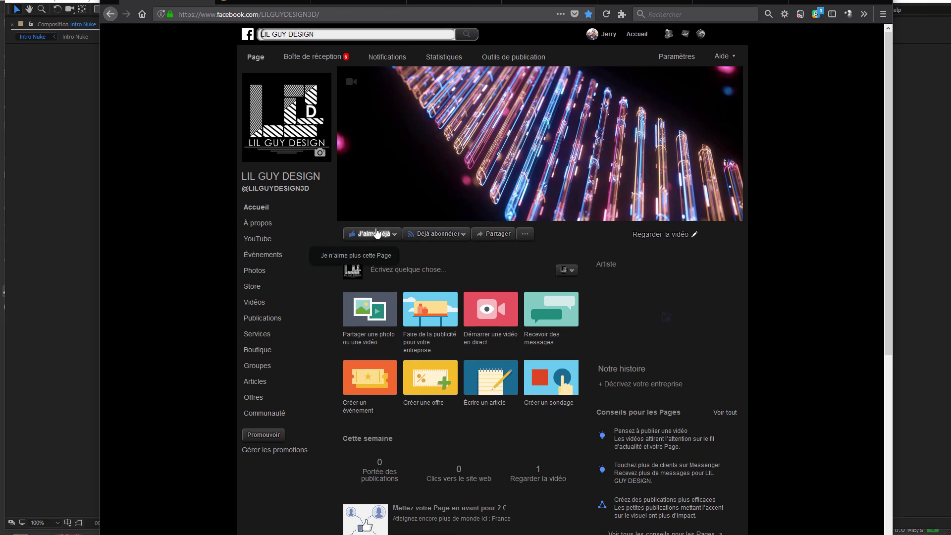
pyautogui.scroll(-20, 423, 174)
pyautogui.scroll(-8, 470, 366)
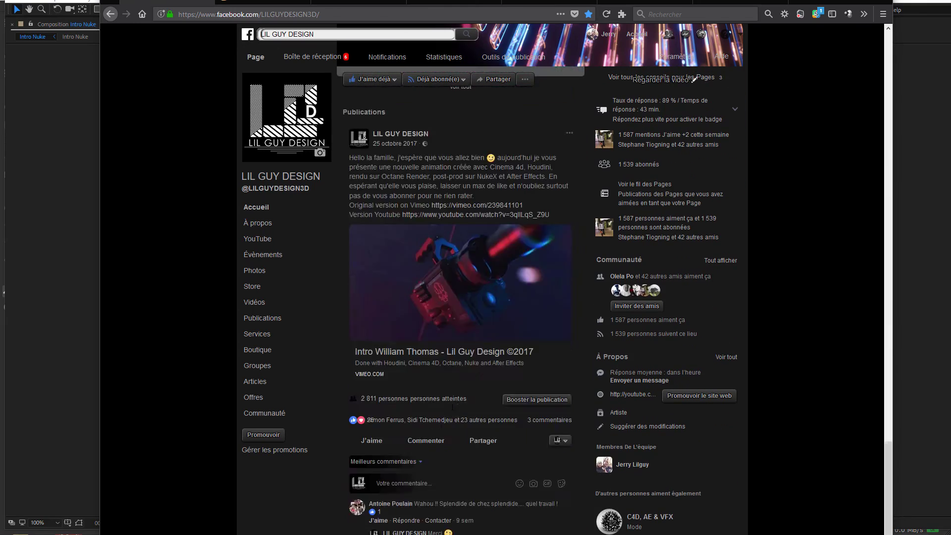
pyautogui.scroll(20, 437, 274)
pyautogui.scroll(3, 430, 261)
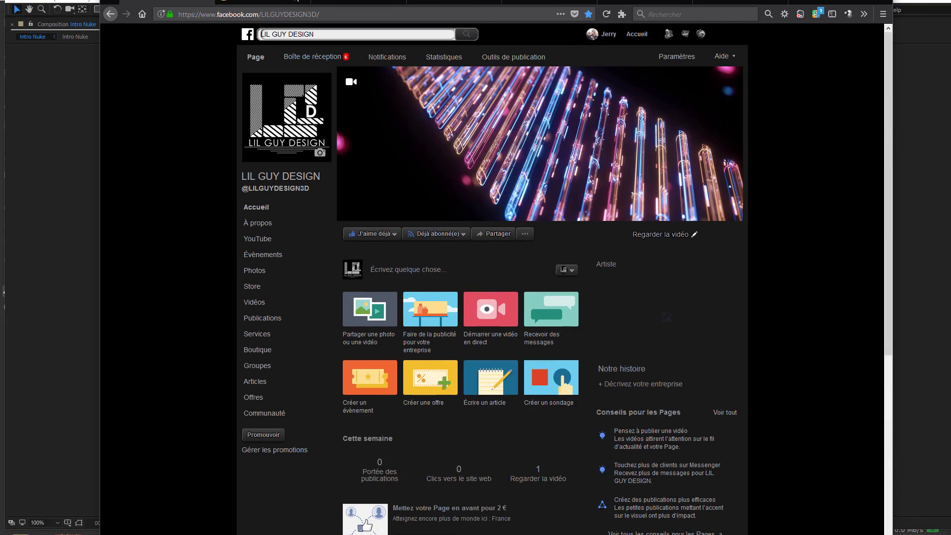
# - Show the LIL GUY DESIGN Instagram profile and look at its saved items and its posts
pyautogui.click(263, 3)
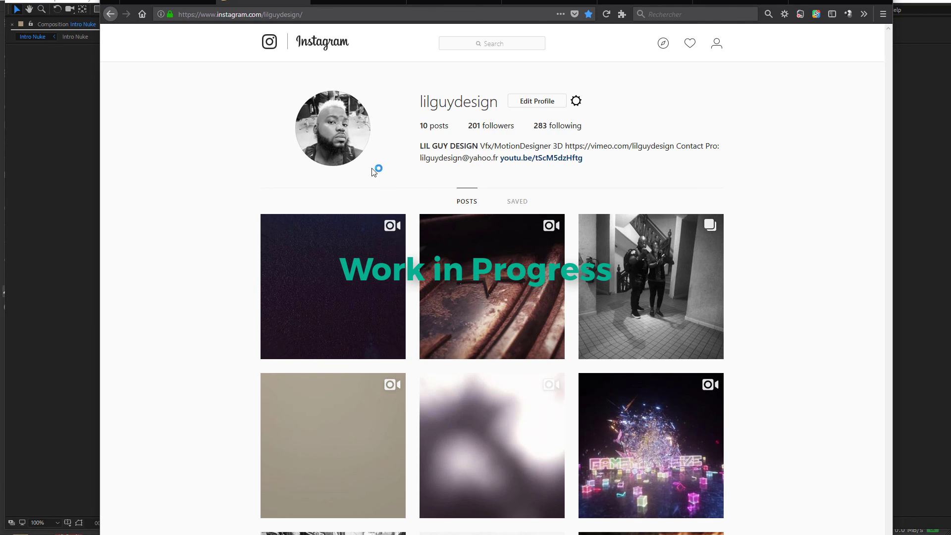
pyautogui.click(521, 203)
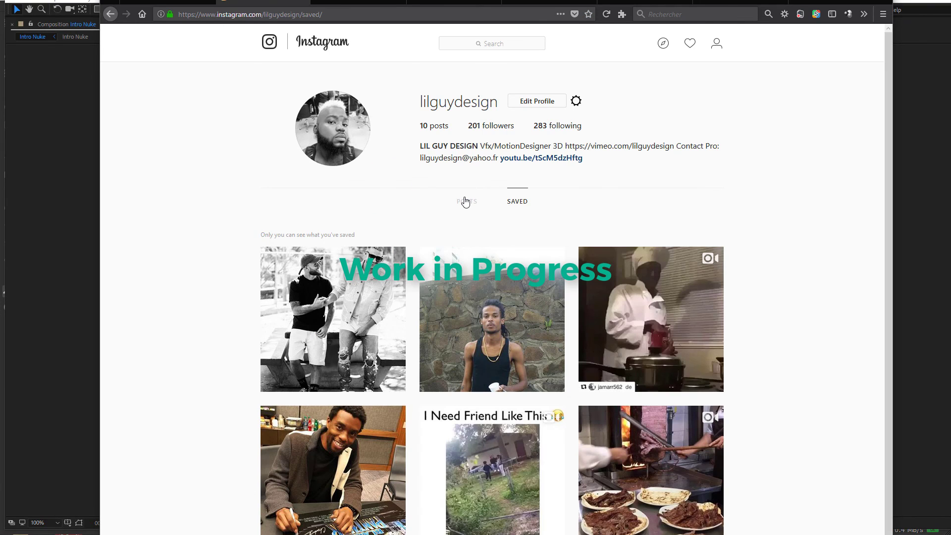
pyautogui.click(463, 206)
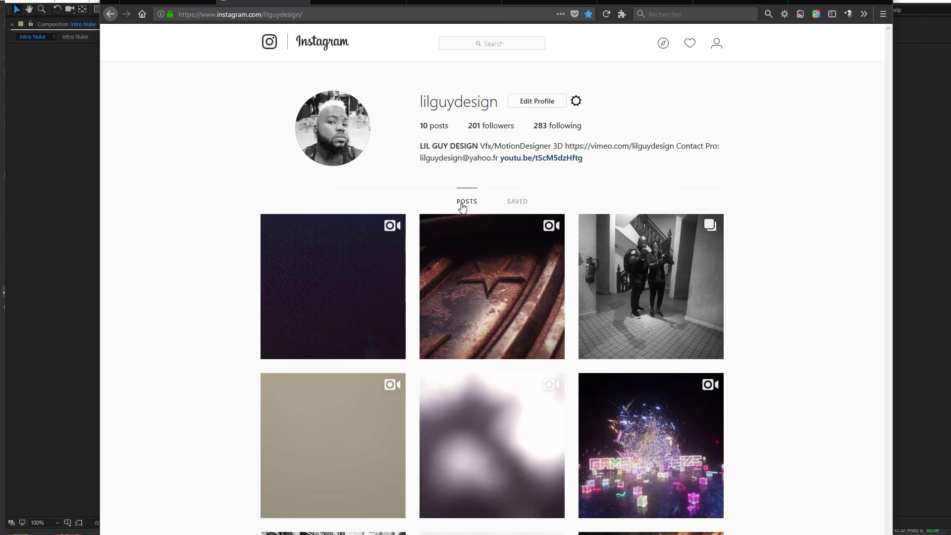
# - Show the [EN] Motion Designers Community Facebook group and look through its header and the members' posts
pyautogui.click(357, 1)
pyautogui.click(453, 1)
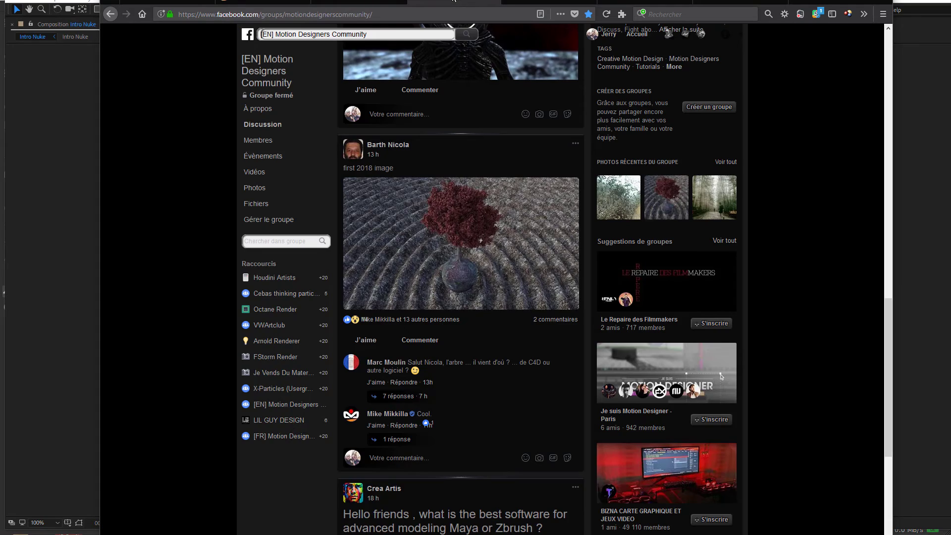
pyautogui.scroll(15, 503, 164)
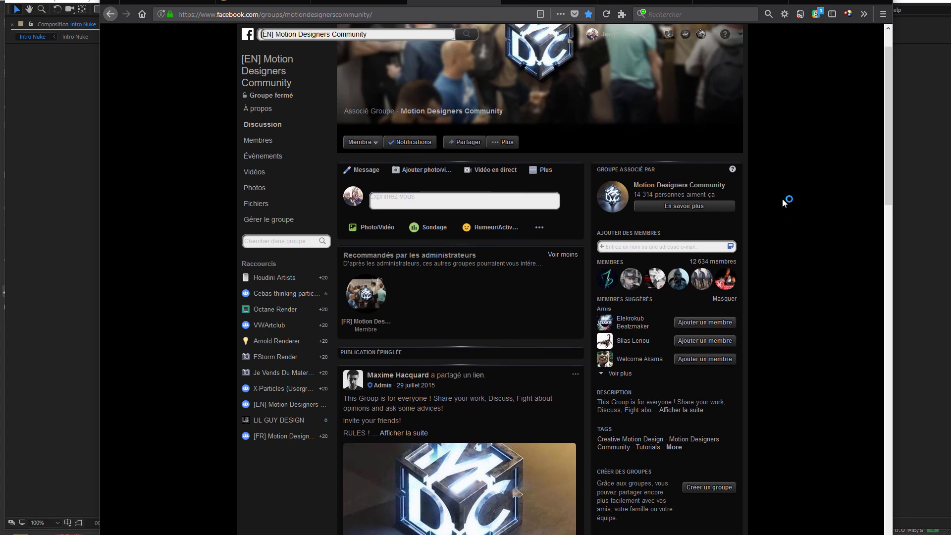
pyautogui.scroll(2, 780, 201)
pyautogui.middleClick(785, 152)
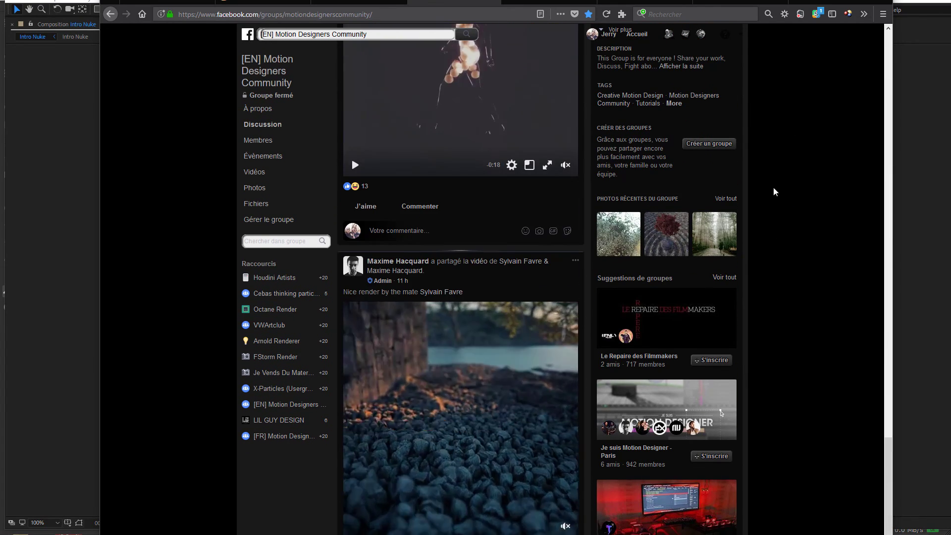
pyautogui.middleClick(783, 291)
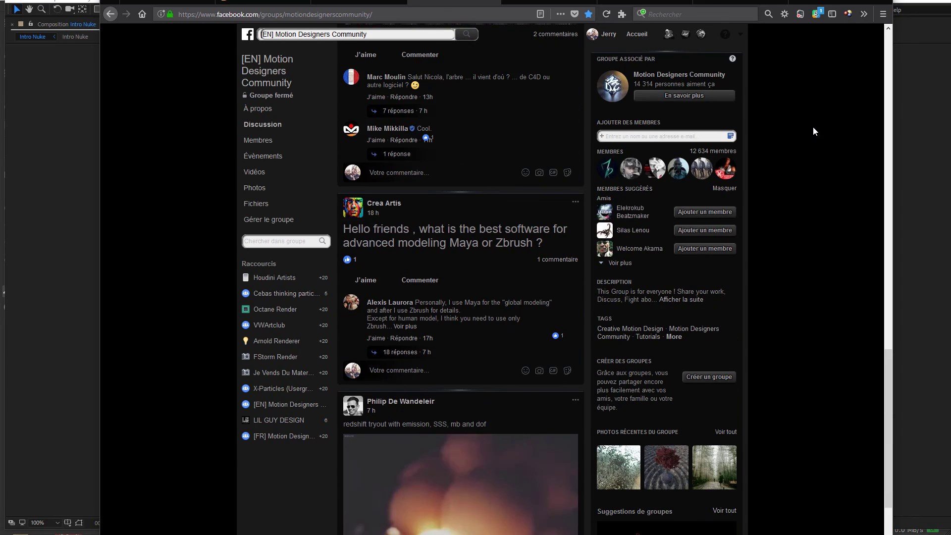
pyautogui.middleClick(796, 296)
pyautogui.middleClick(800, 193)
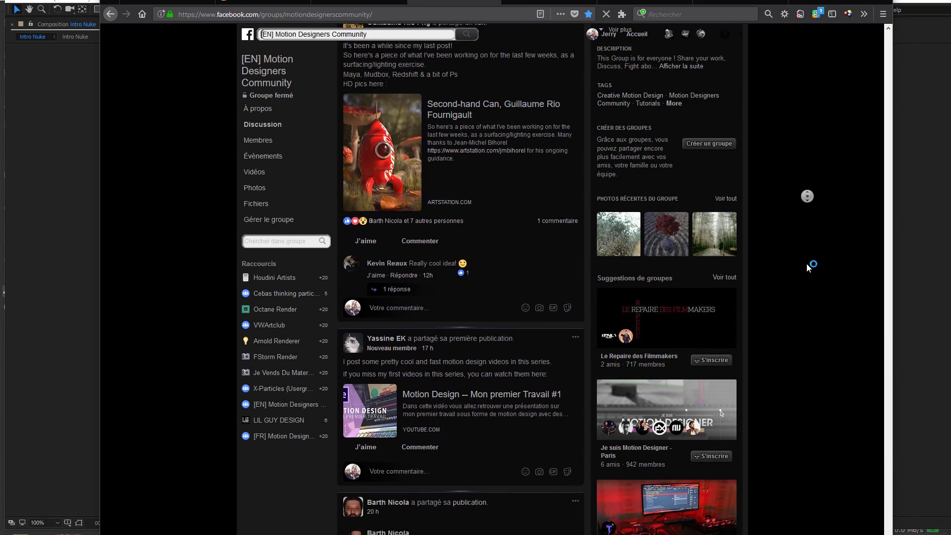
pyautogui.middleClick(799, 185)
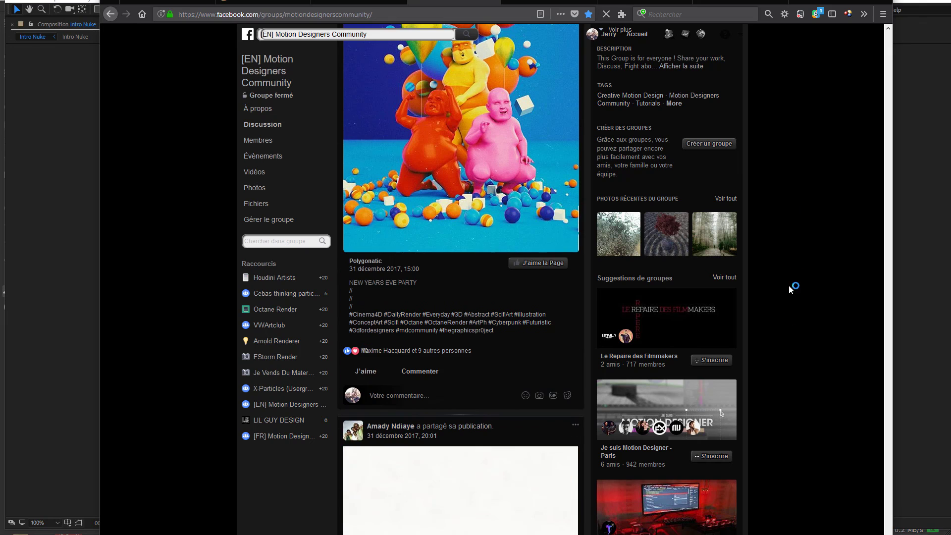
pyautogui.middleClick(792, 284)
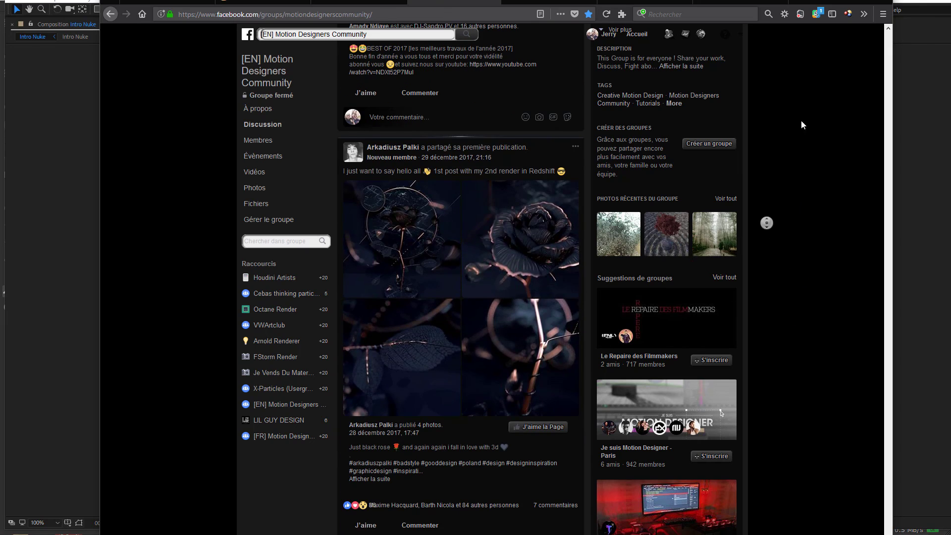
pyautogui.middleClick(777, 79)
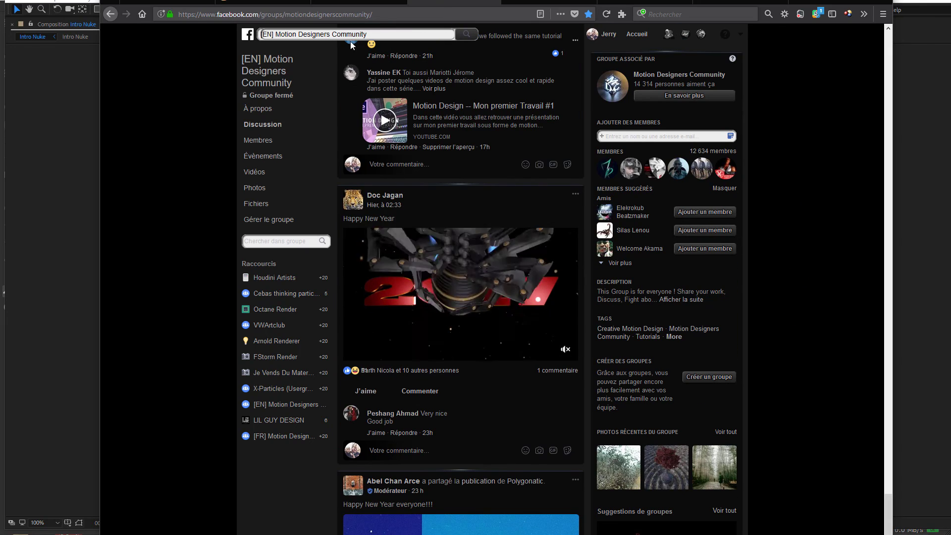
# - Search Facebook for "fr motion designers community" and open the [FR] Motion Designers Community group
pyautogui.moveTo(275, 35); pyautogui.dragTo(262, 41)
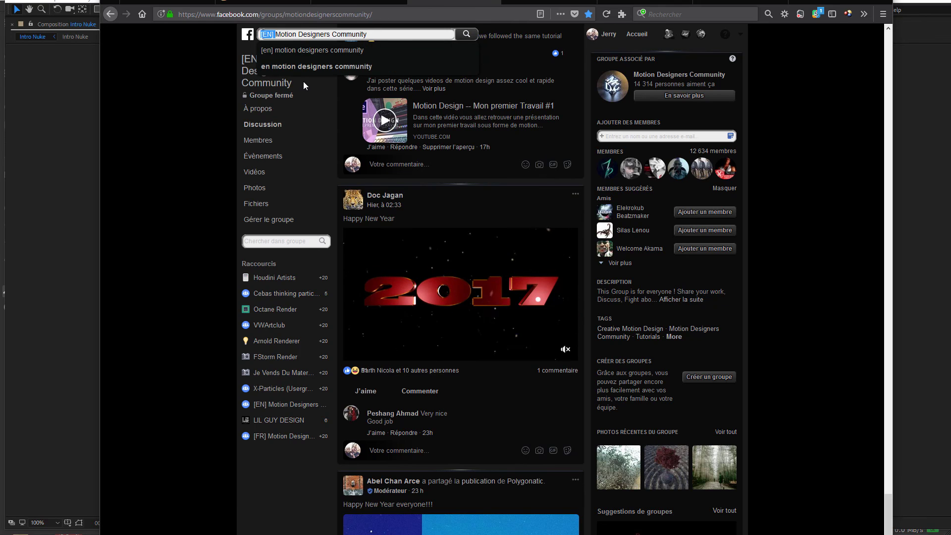
pyautogui.press('BackSpace')
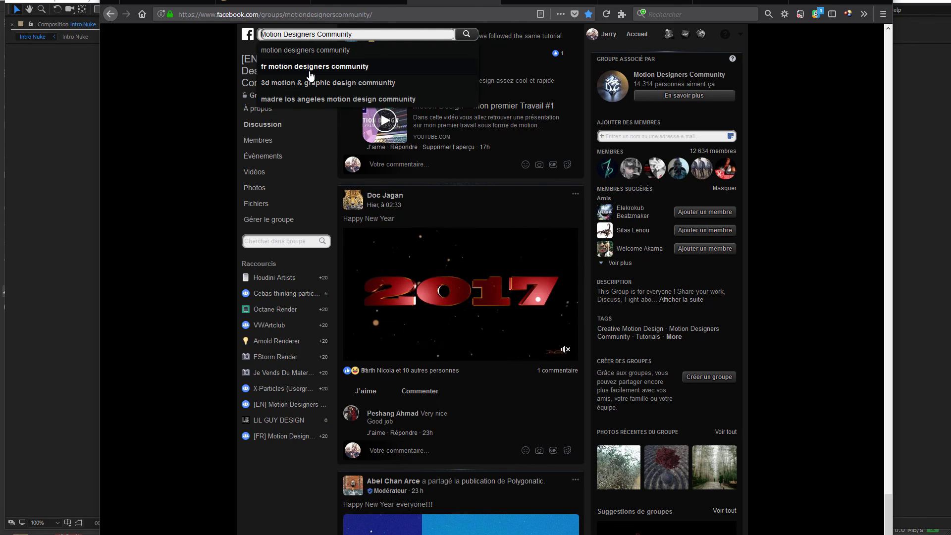
pyautogui.click(310, 69)
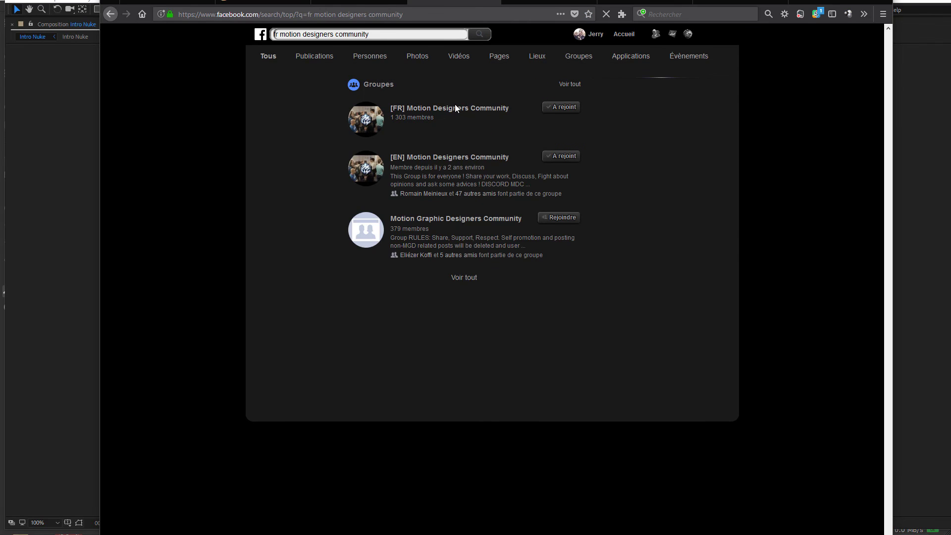
pyautogui.moveTo(456, 109)
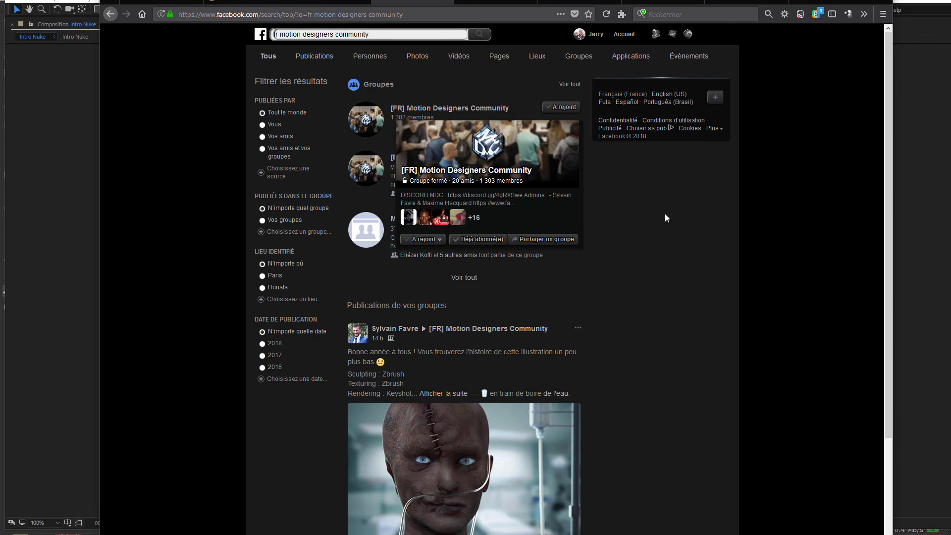
pyautogui.scroll(-1, 618, 451)
pyautogui.click(476, 73)
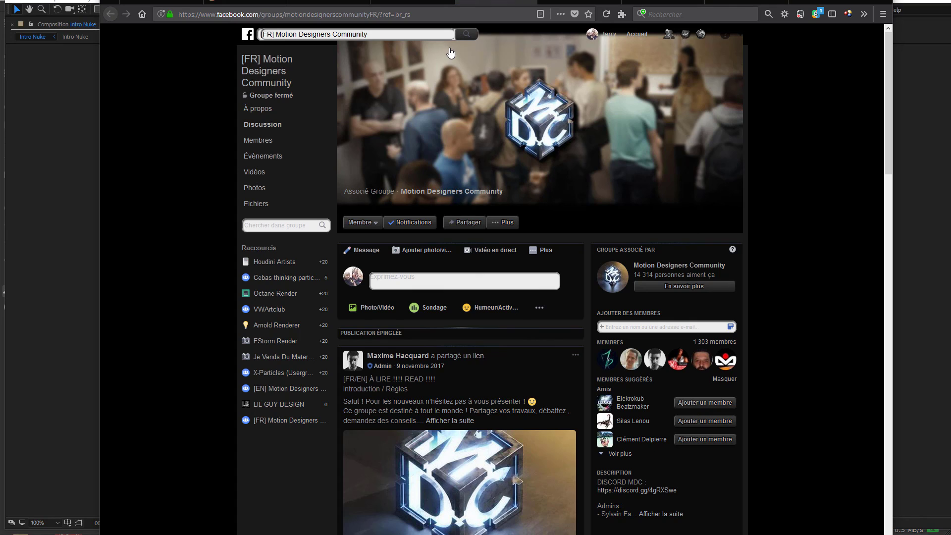
# - Look through the recent posts in the [FR] Motion Designers Community group
pyautogui.scroll(-10, 477, 91)
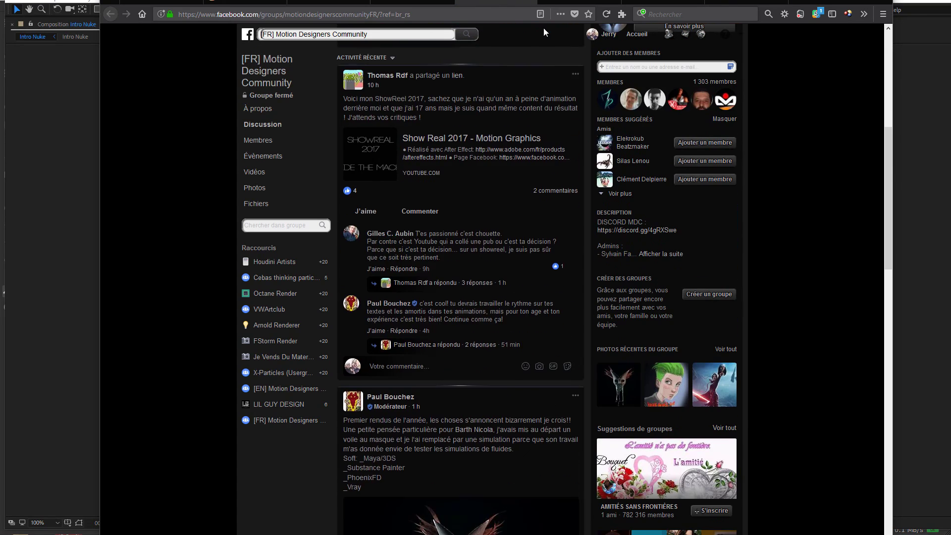
pyautogui.scroll(-15, 786, 355)
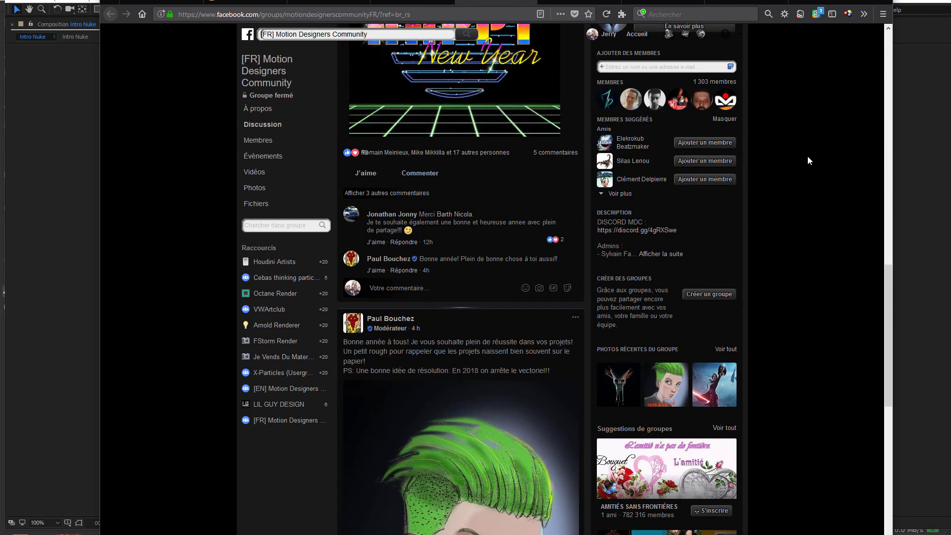
pyautogui.scroll(-20, 810, 189)
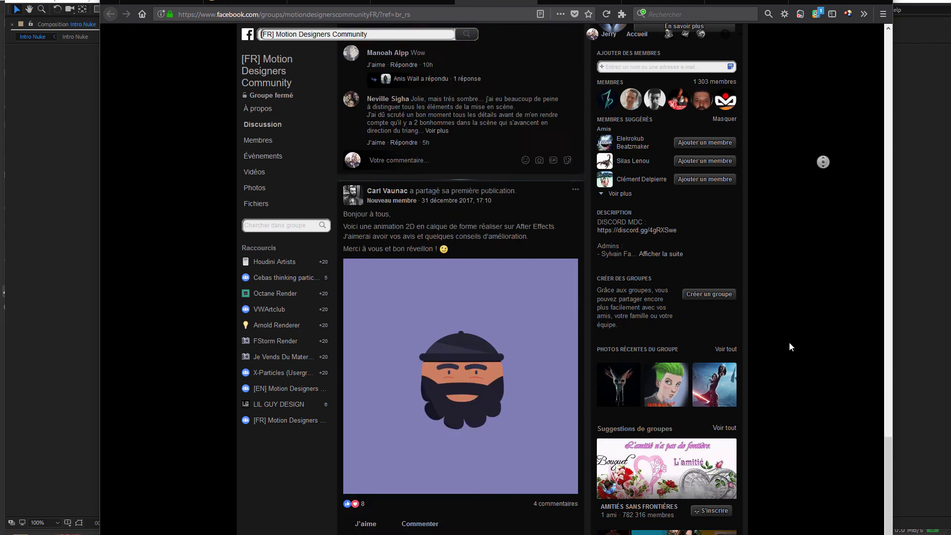
pyautogui.scroll(-15, 787, 307)
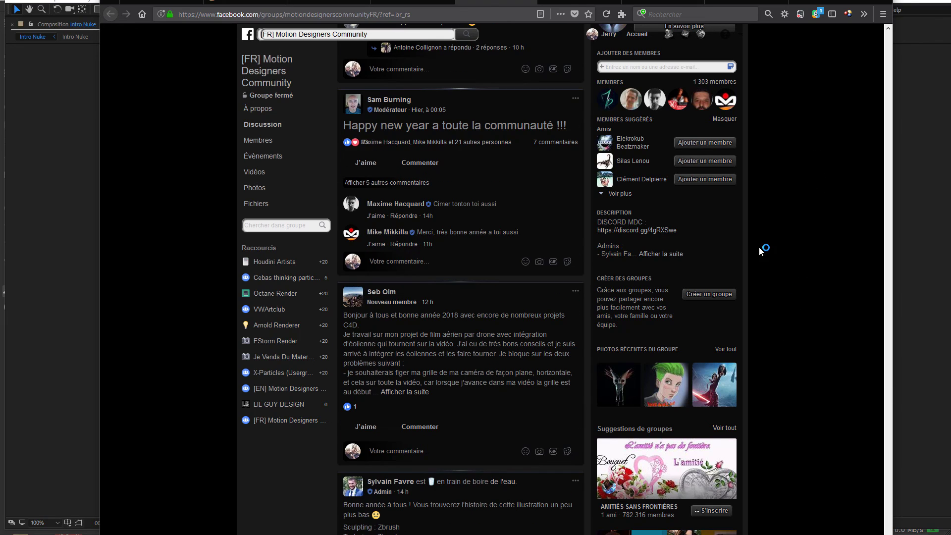
pyautogui.scroll(-6, 753, 188)
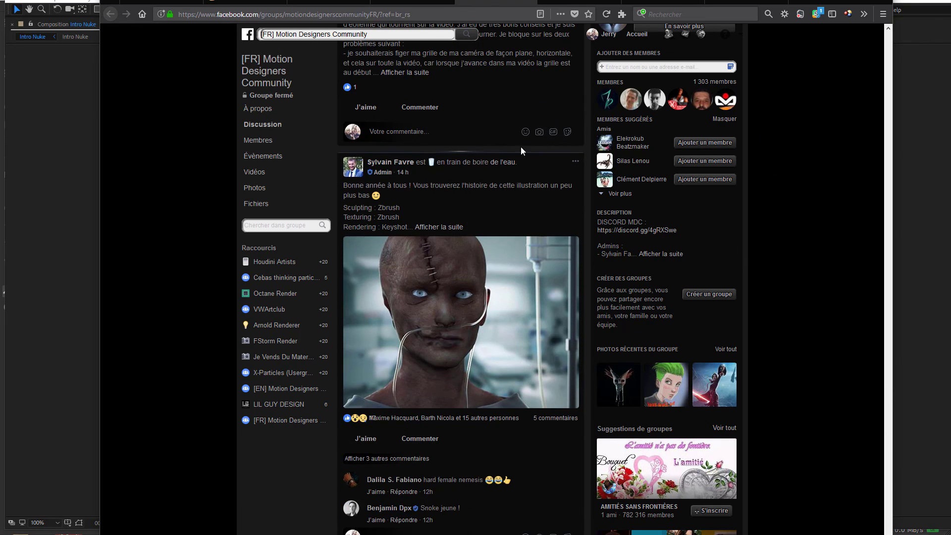
# - Show the Motion Designers Community YouTube channel and look through its uploaded videos
pyautogui.click(579, 3)
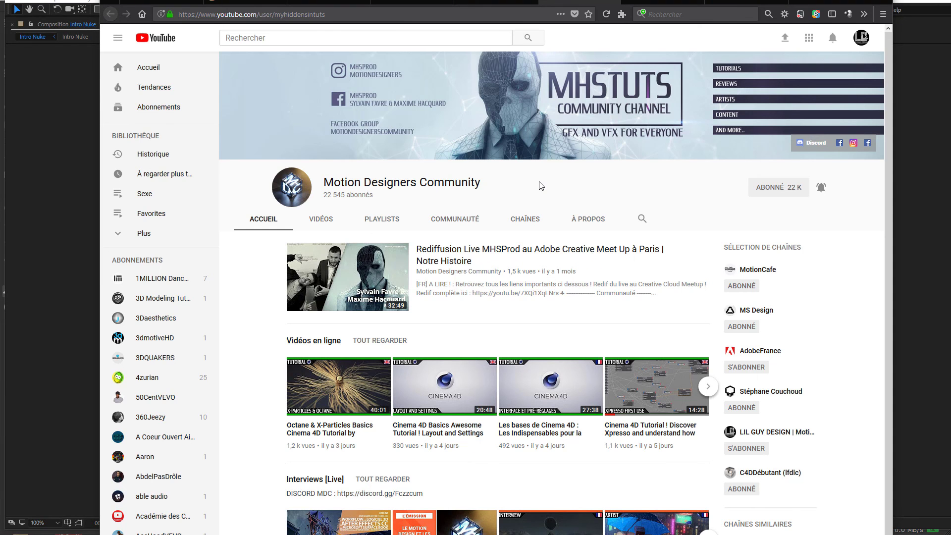
pyautogui.click(322, 219)
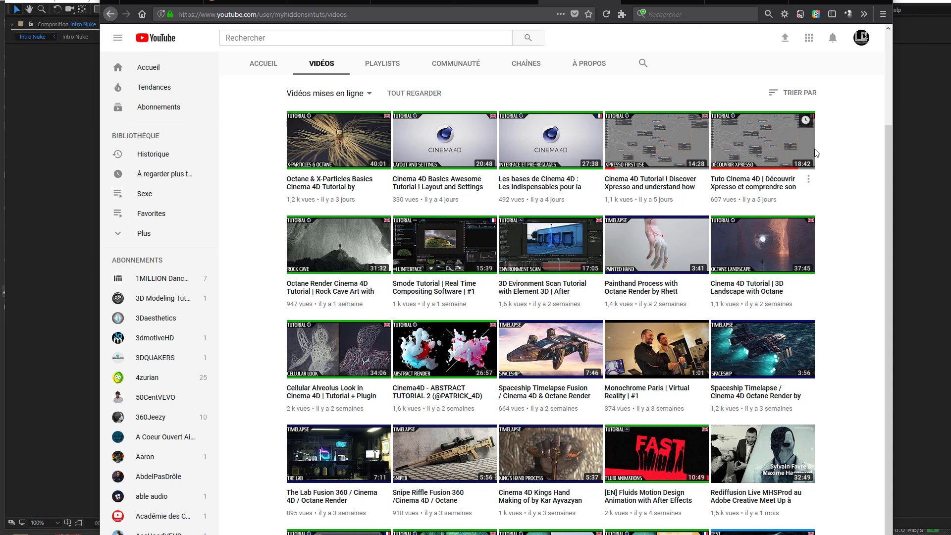
pyautogui.scroll(-8, 784, 196)
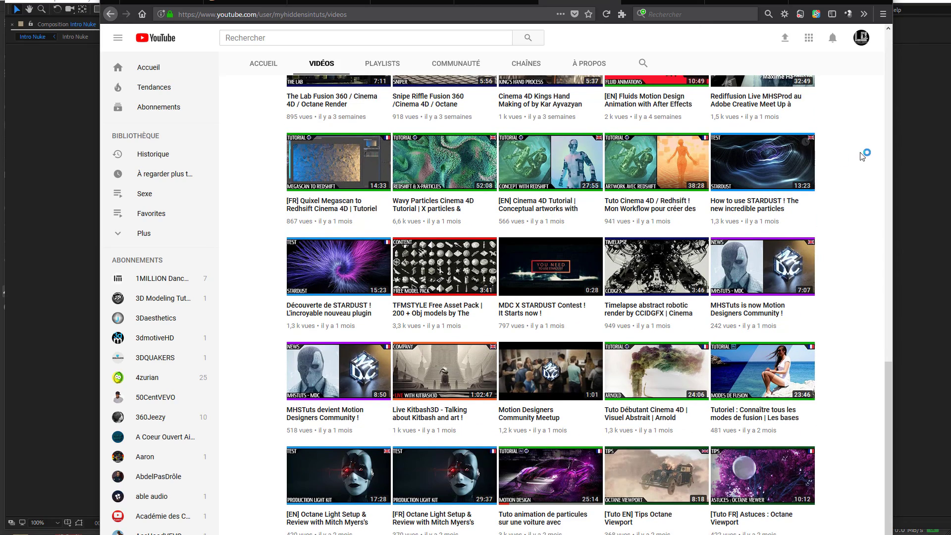
pyautogui.middleClick(877, 186)
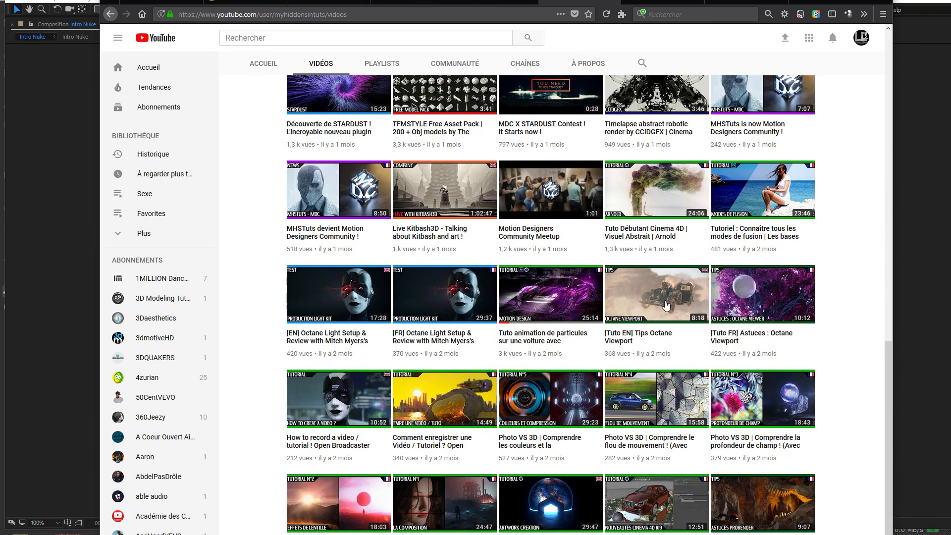
pyautogui.scroll(-5, 434, 286)
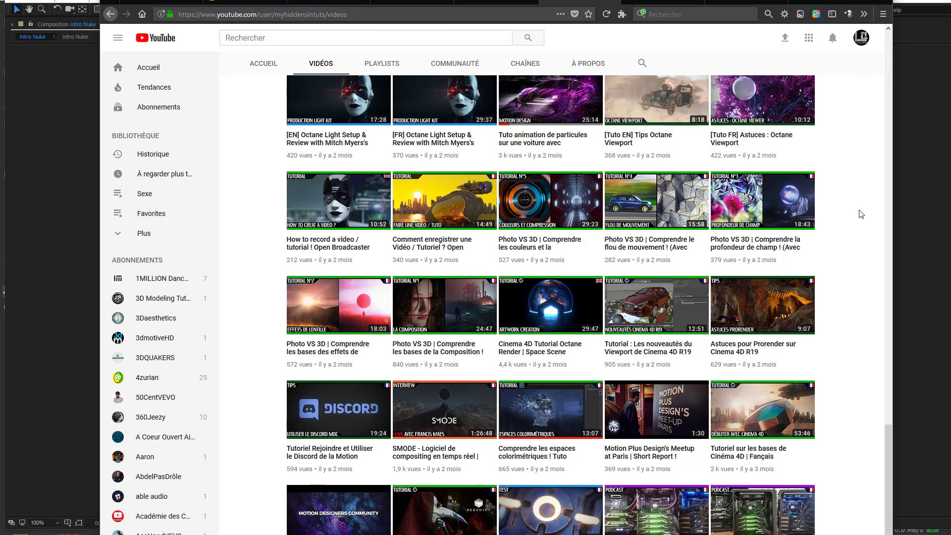
pyautogui.middleClick(850, 226)
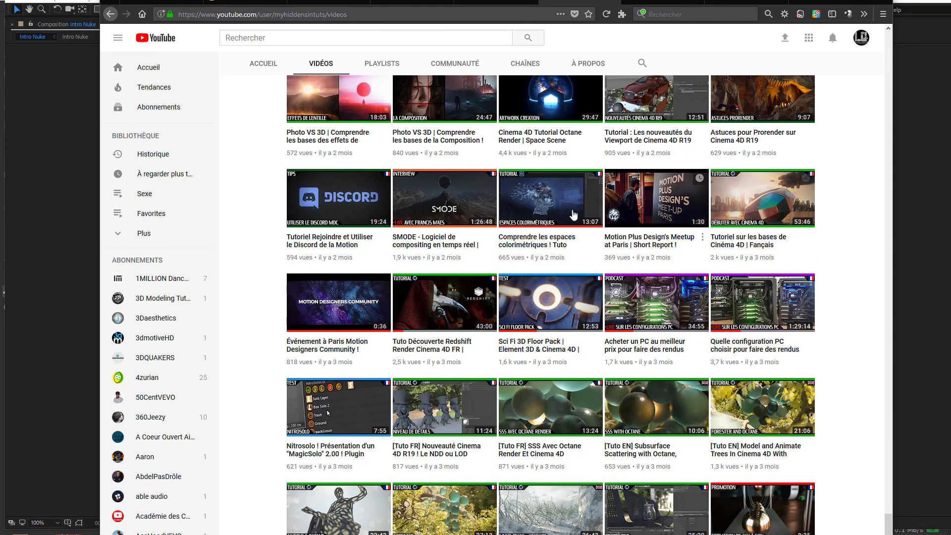
# - Show the MS Design YouTube channel and look through its uploaded videos
pyautogui.scroll(-12, 862, 128)
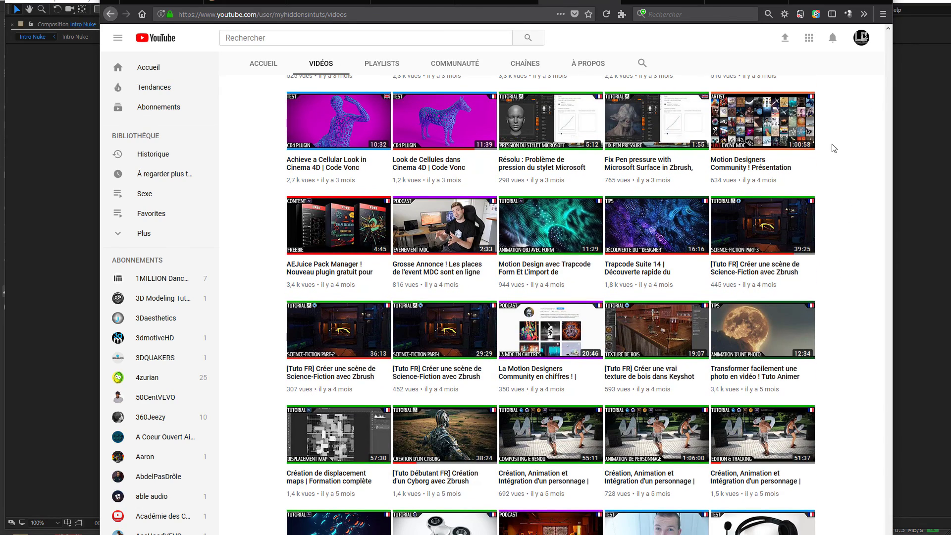
pyautogui.click(619, 15)
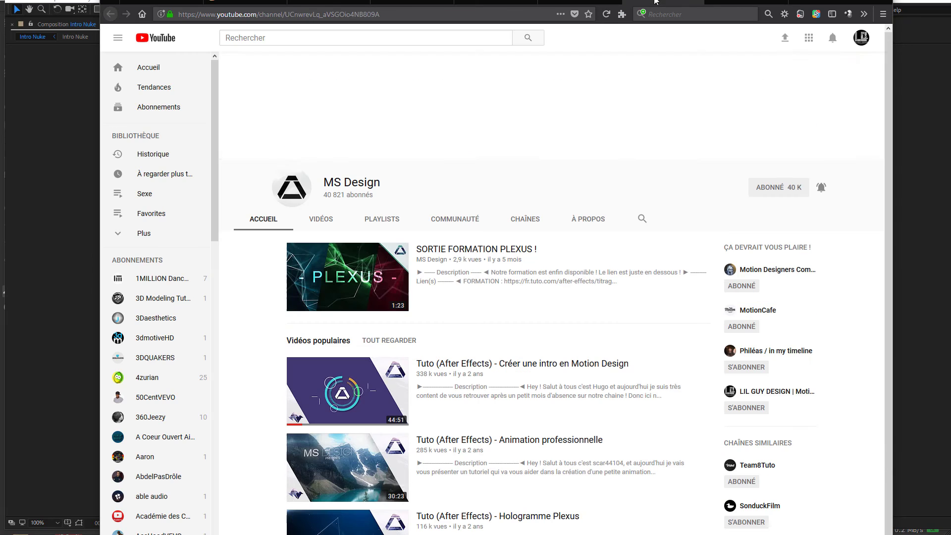
pyautogui.click(320, 213)
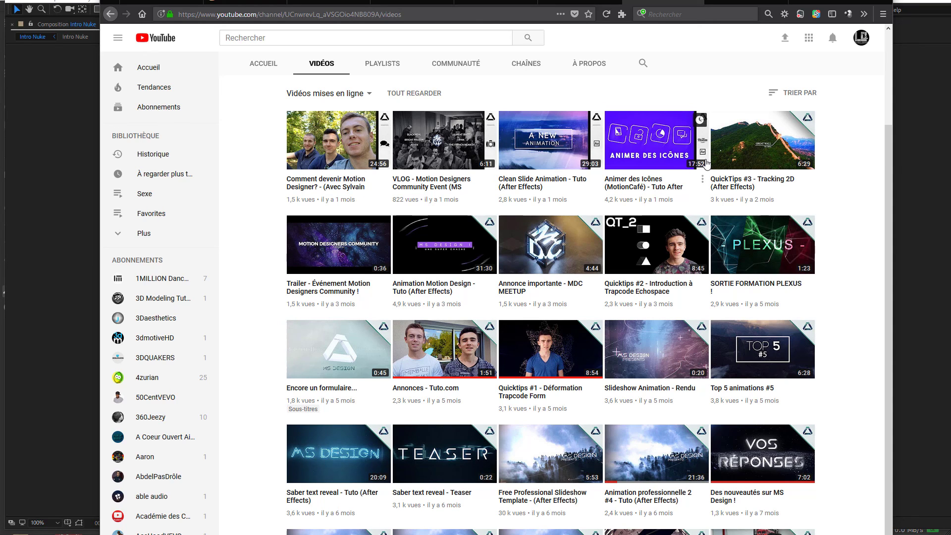
pyautogui.scroll(-8, 706, 169)
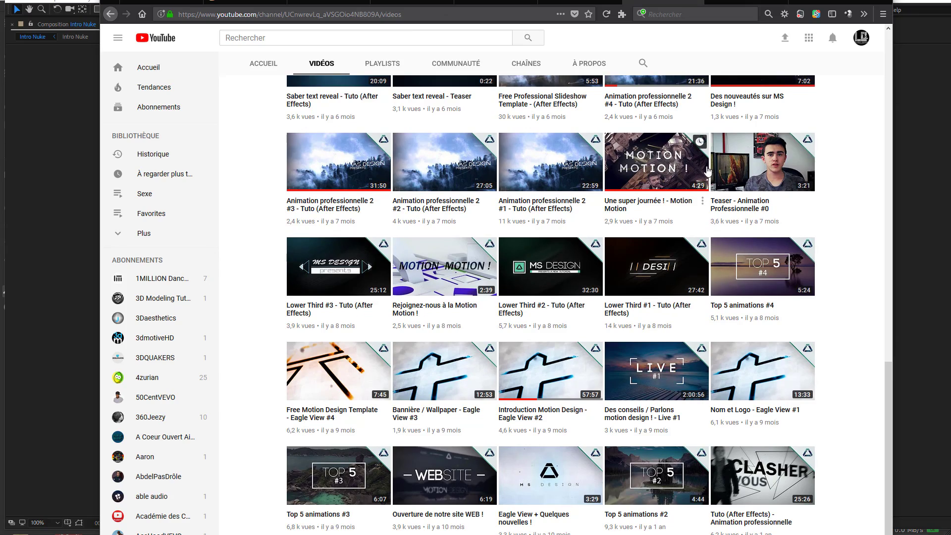
pyautogui.scroll(-1, 706, 169)
pyautogui.scroll(10, 861, 330)
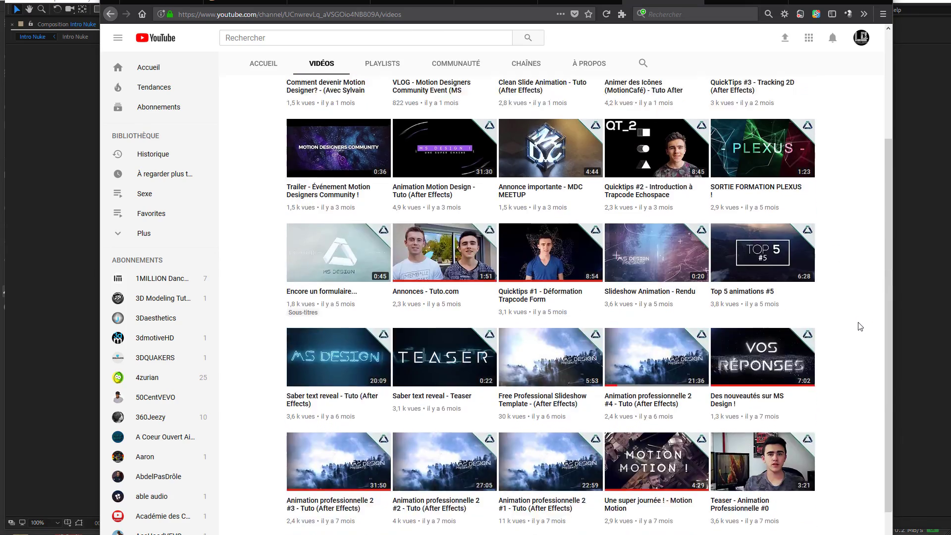
pyautogui.scroll(-20, 545, 205)
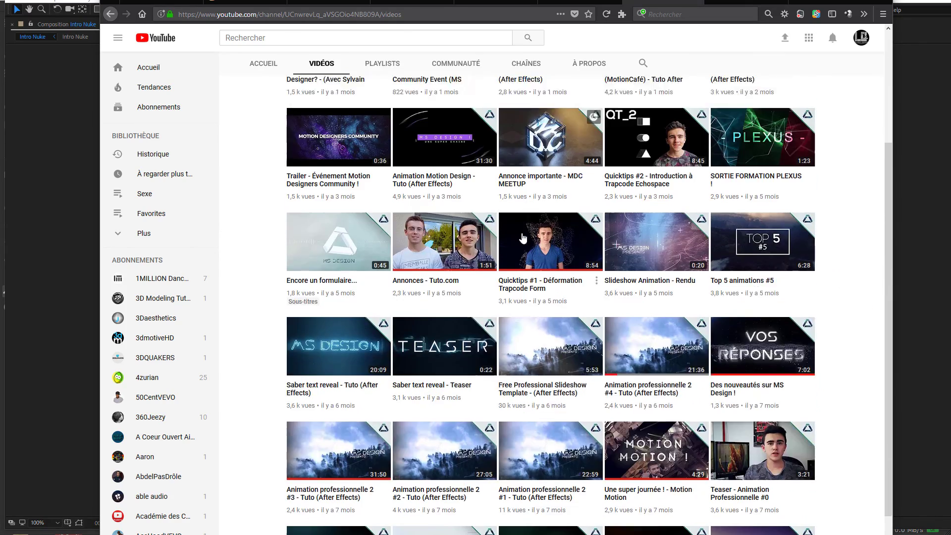
pyautogui.scroll(-3, 545, 206)
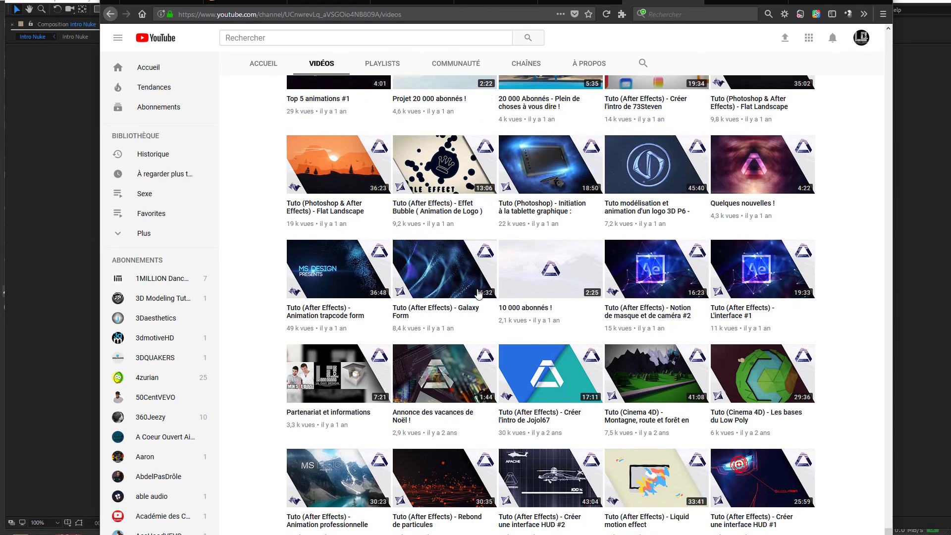
# - Show the lfdlc YouTube channel, look through its uploaded Cinema 4D tutorials, and return to the Intro Nuke composition in After Effects
pyautogui.click(731, 5)
pyautogui.click(320, 218)
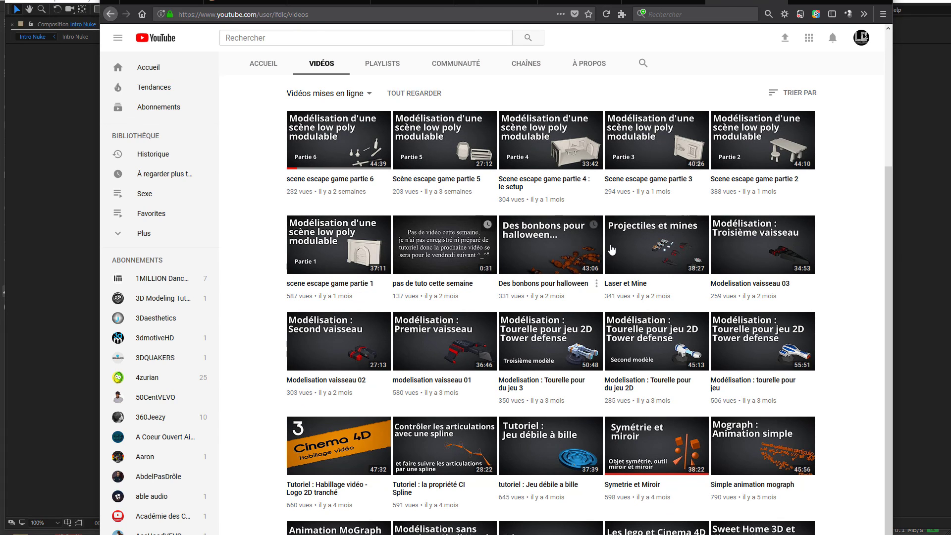
pyautogui.scroll(-9, 610, 262)
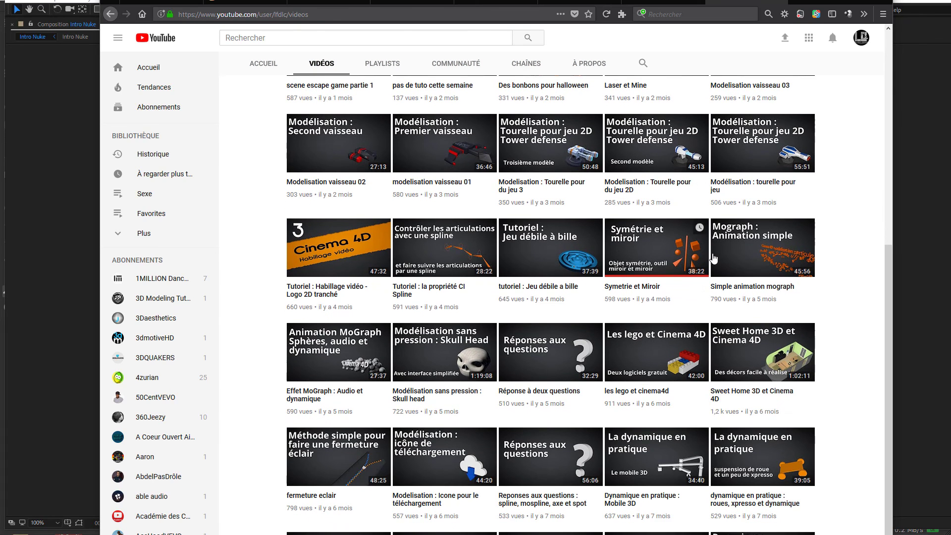
pyautogui.scroll(-8, 720, 268)
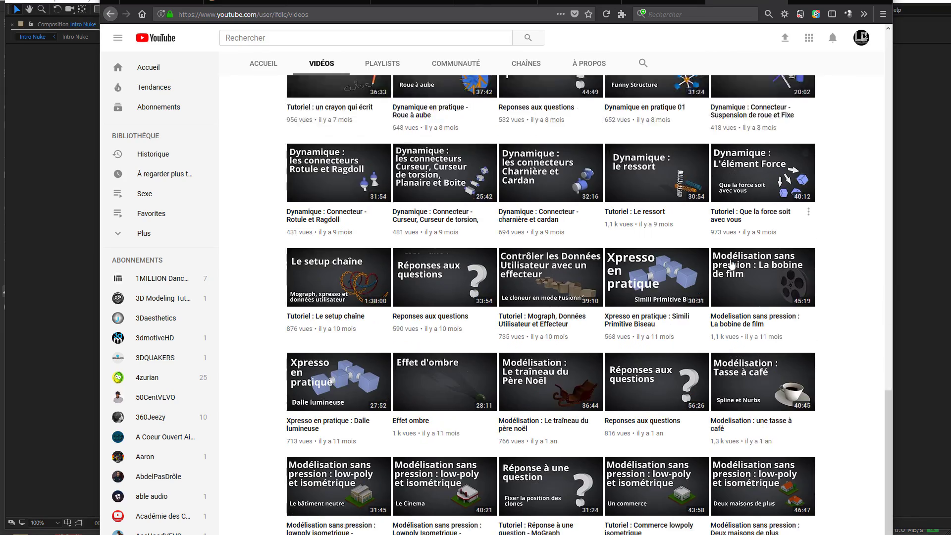
pyautogui.scroll(-5, 709, 280)
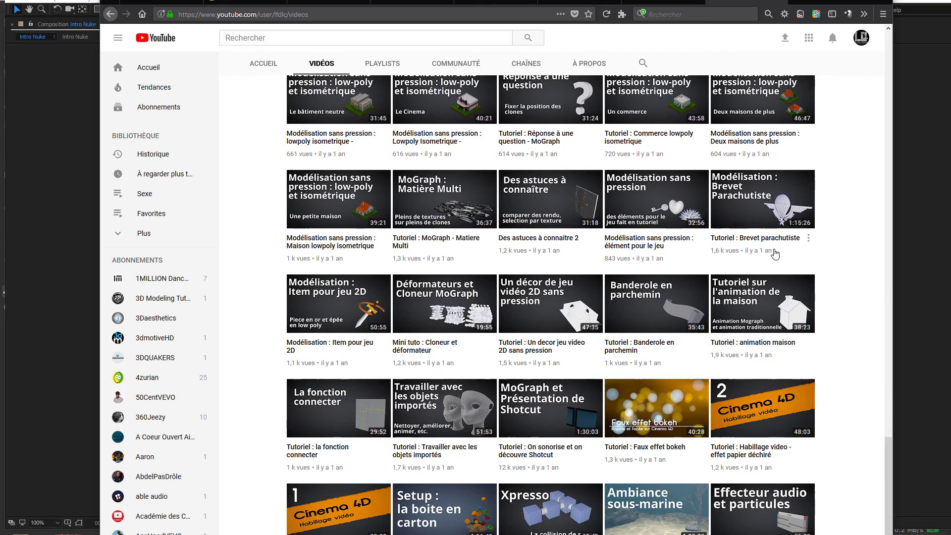
pyautogui.scroll(-8, 785, 222)
pyautogui.scroll(-12, 792, 198)
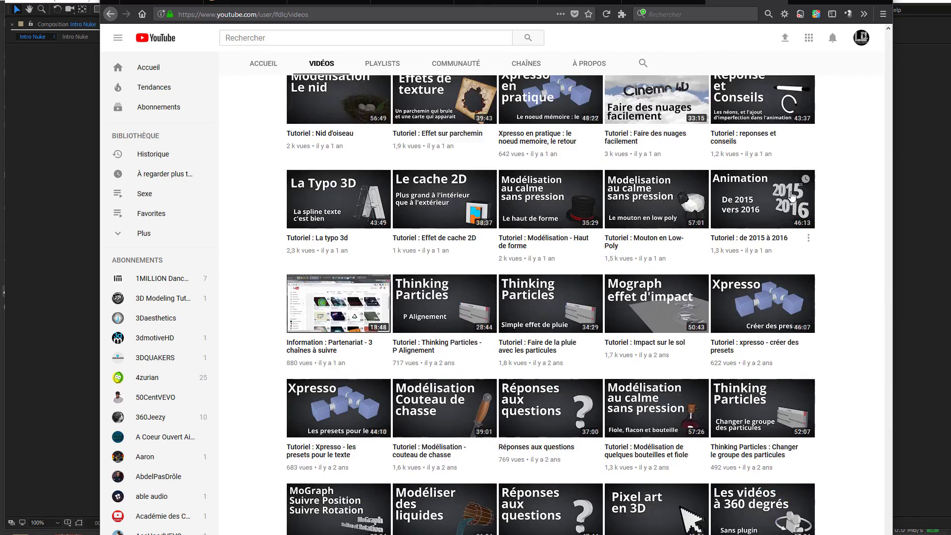
pyautogui.scroll(11, 858, 337)
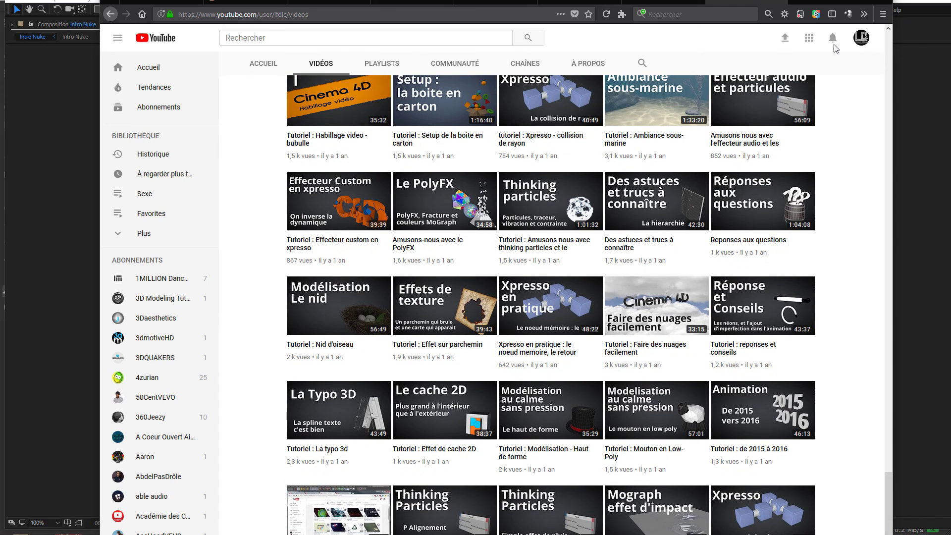
pyautogui.scroll(-1, 837, 289)
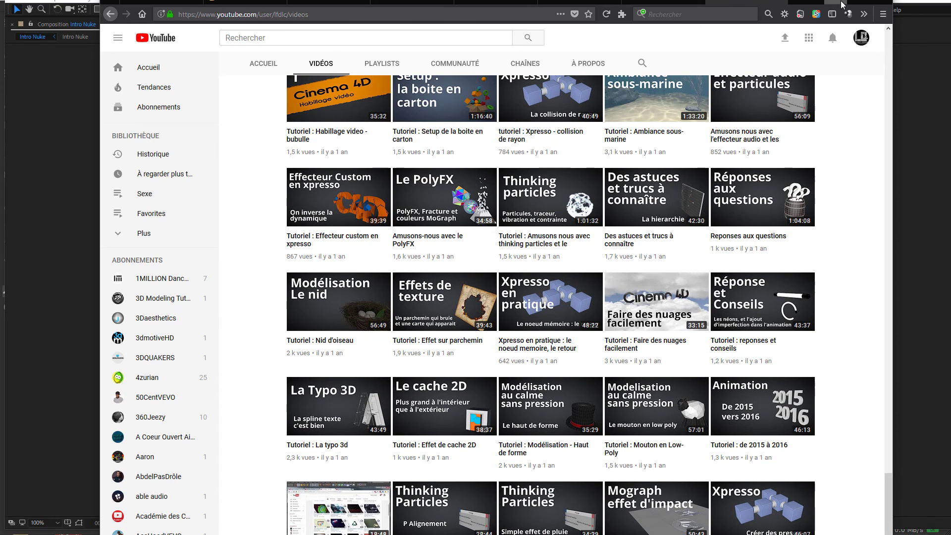
pyautogui.click(843, 5)
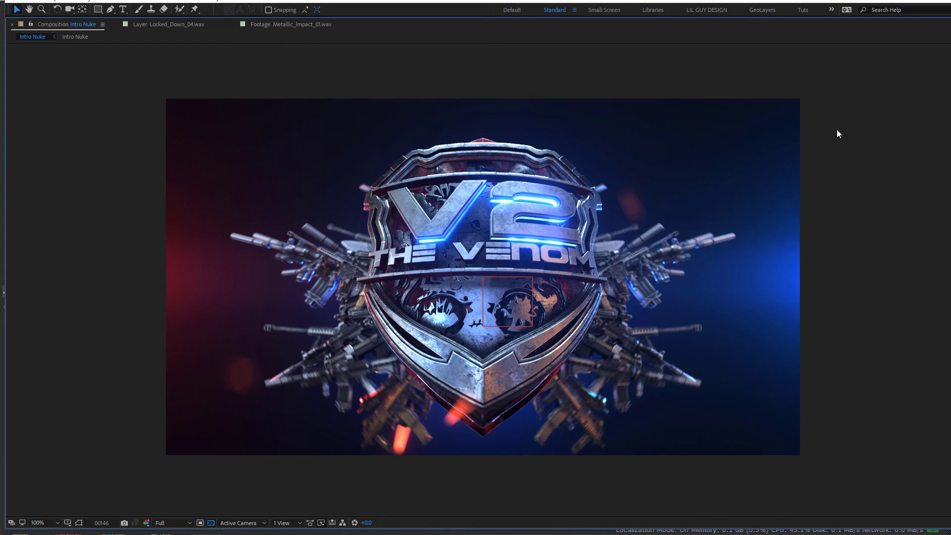